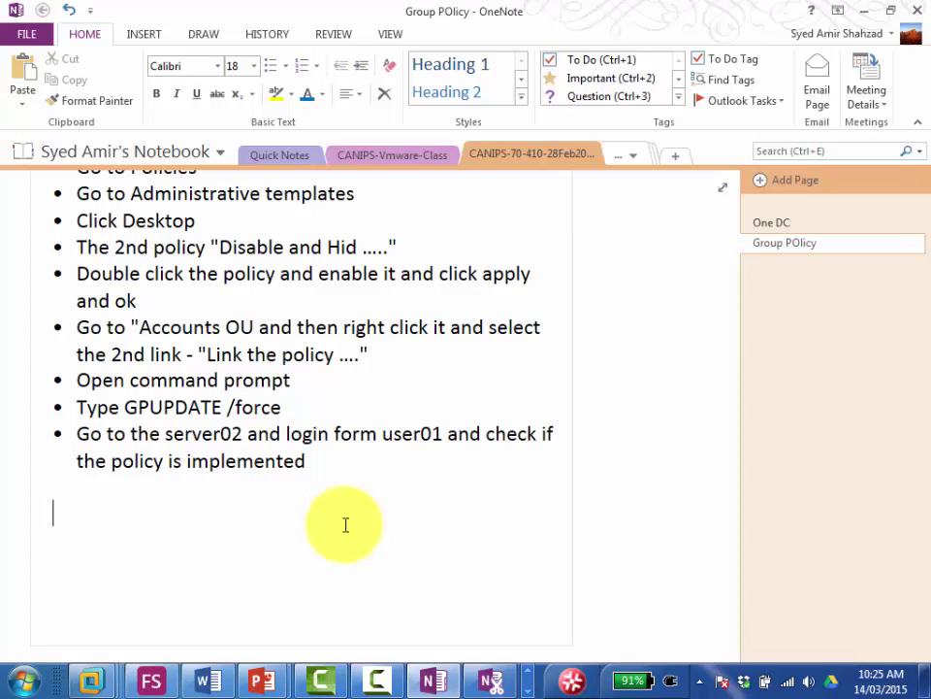
Step: Type the heading LINK below the Group Policy bullets and start a new line
type("LINK")
key("Return")
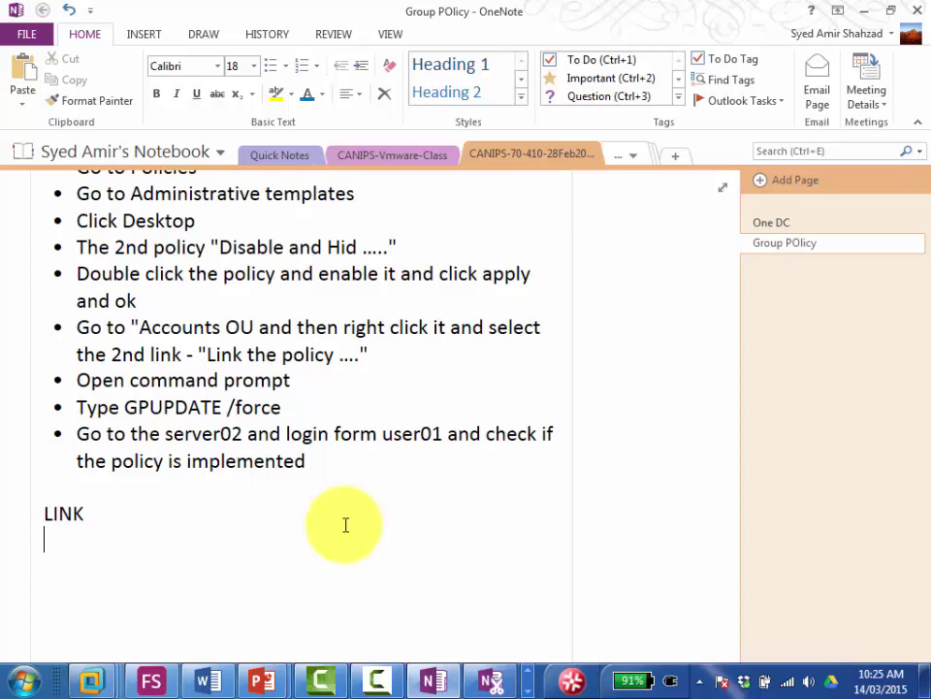
Step: Type Block Inheritance, Enforce, Starter Group and 'Deploying Software over the network with GPO' as separate topic lines
type("E")
key("BackSpace")
type("Block In")
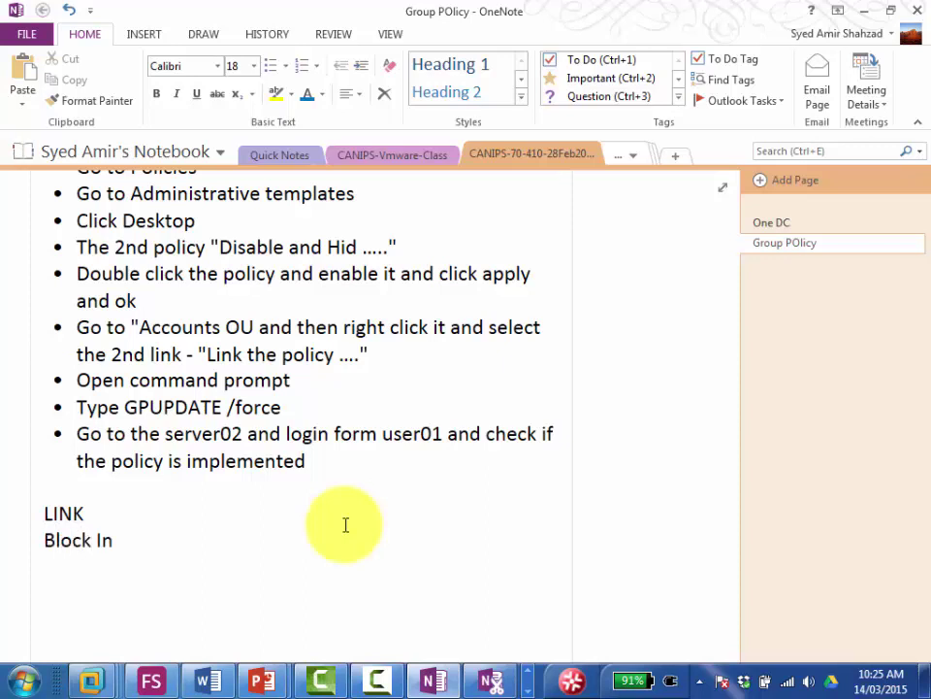
type("heritance ")
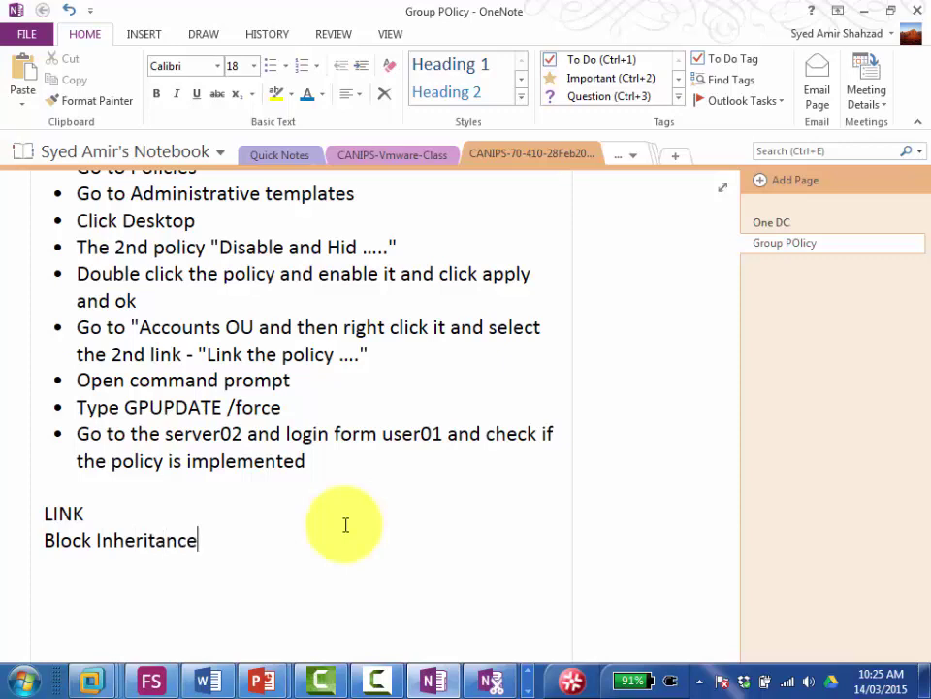
type("Enforce")
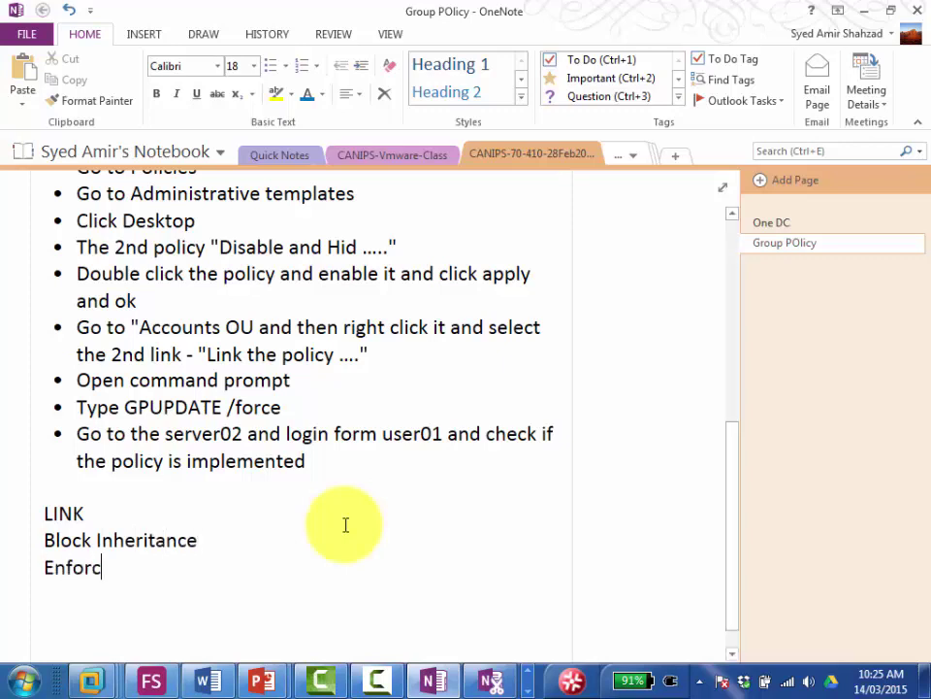
key("Return")
type("Starter")
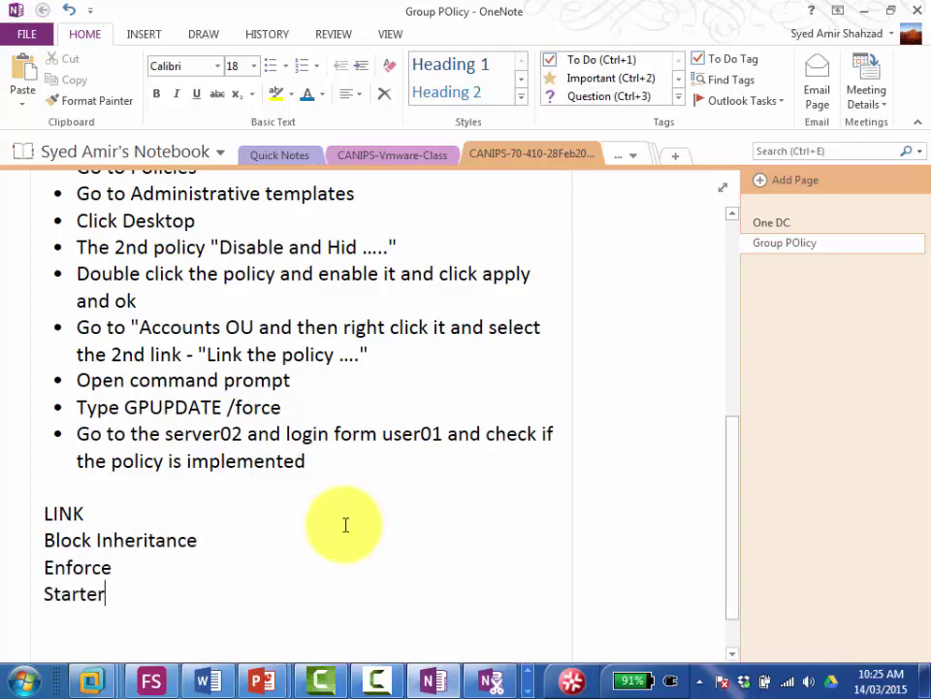
type(" Group")
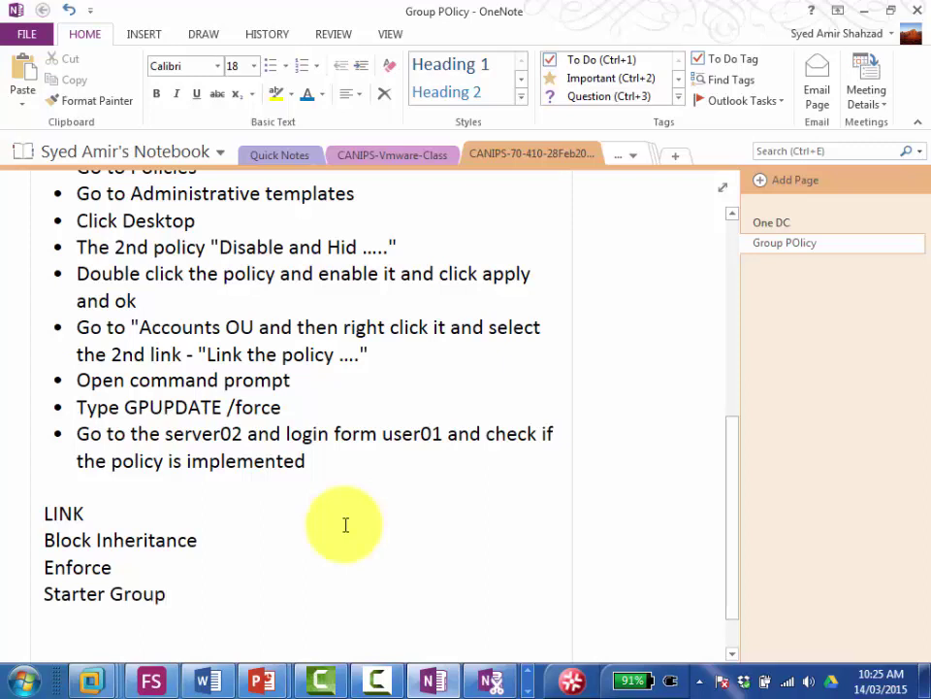
key("Return")
type("Deplo")
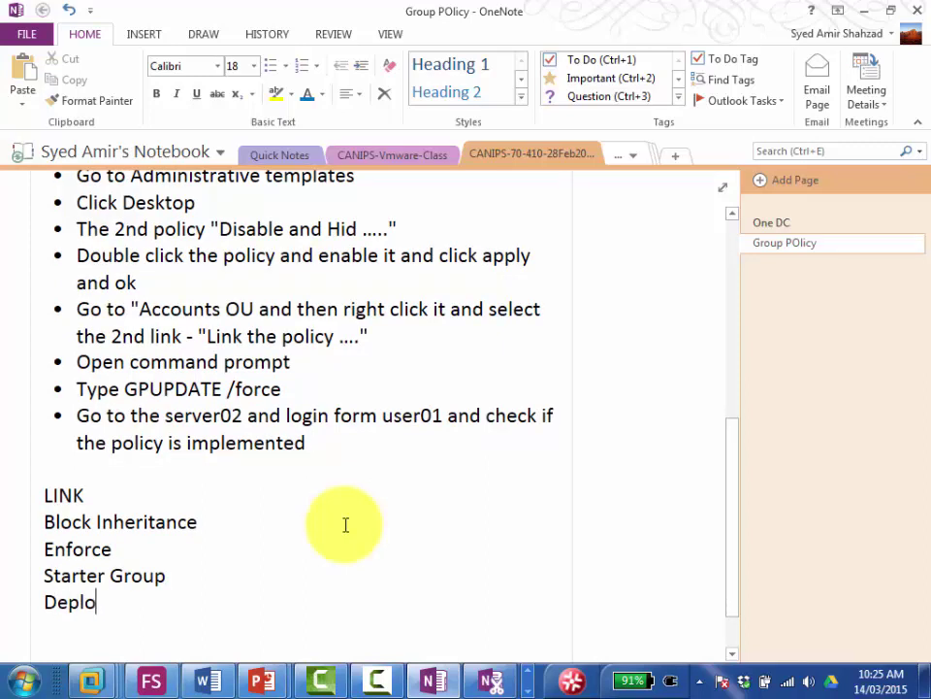
type("ying Sof ")
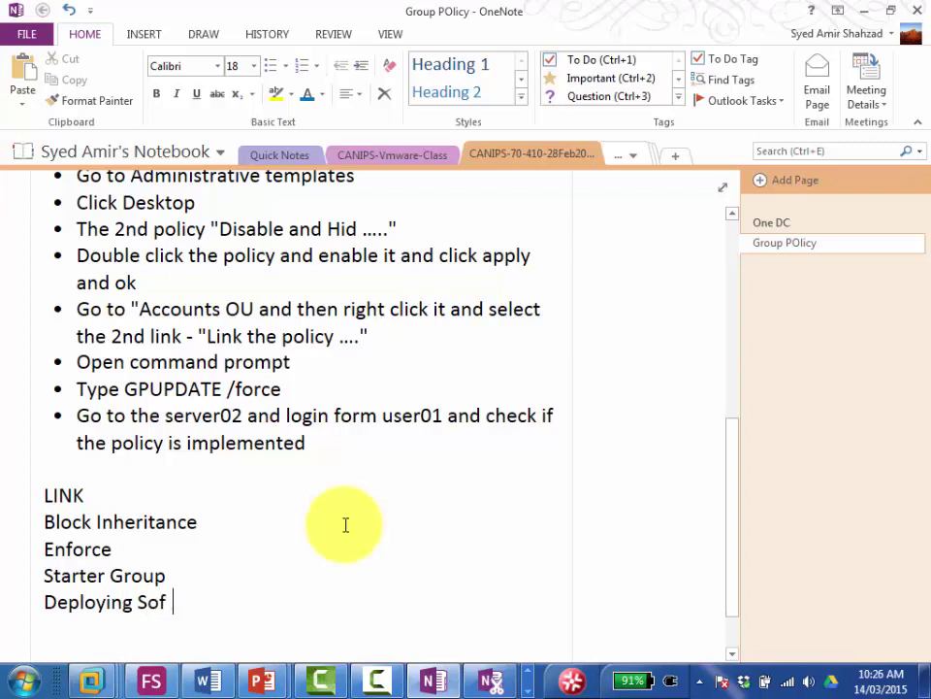
type("tware over")
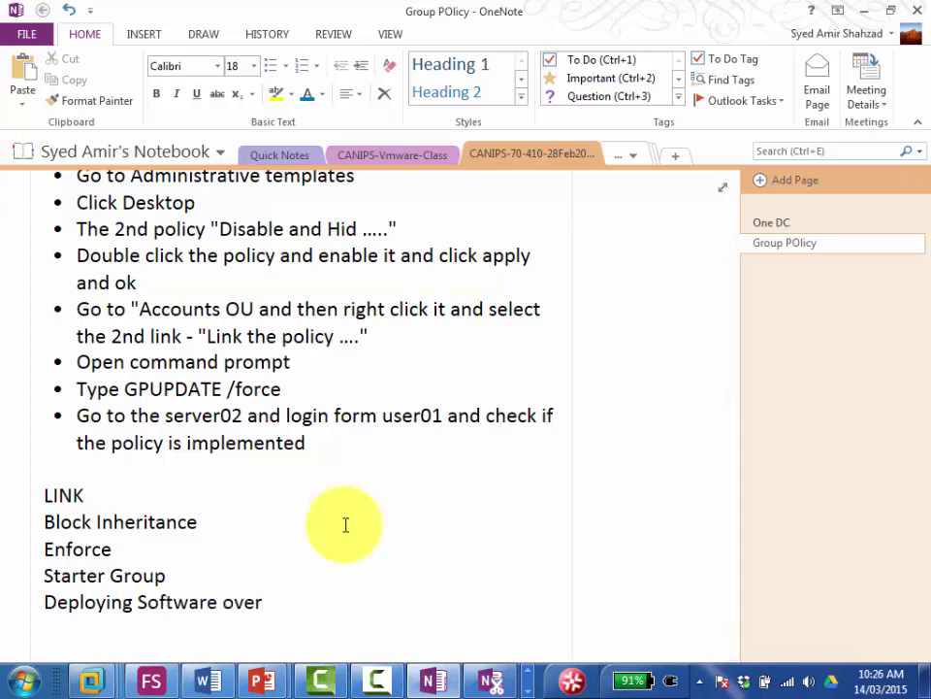
type(" the network wi ")
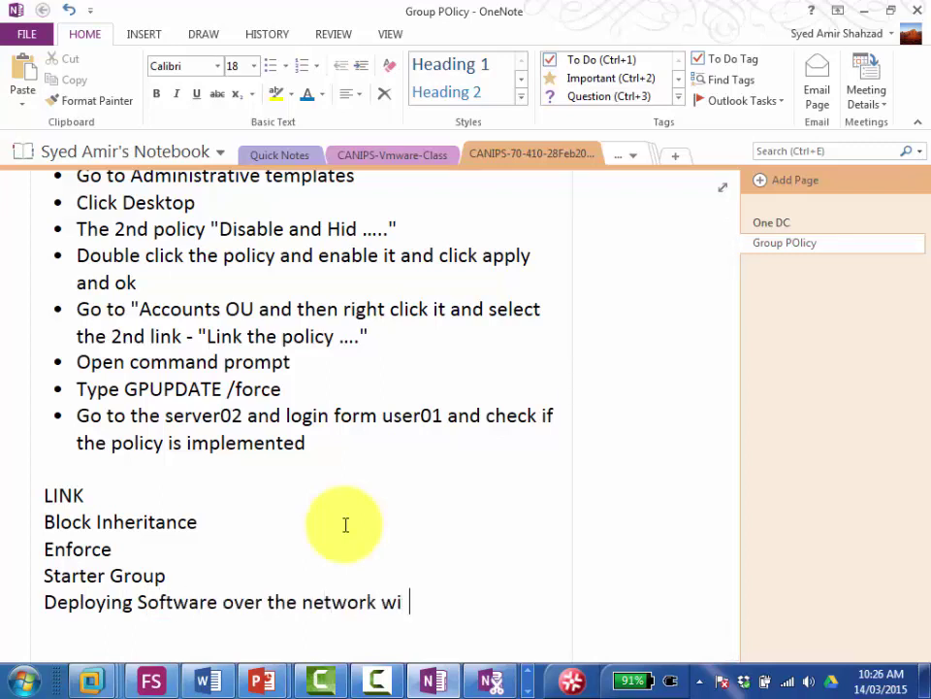
type("th GPO")
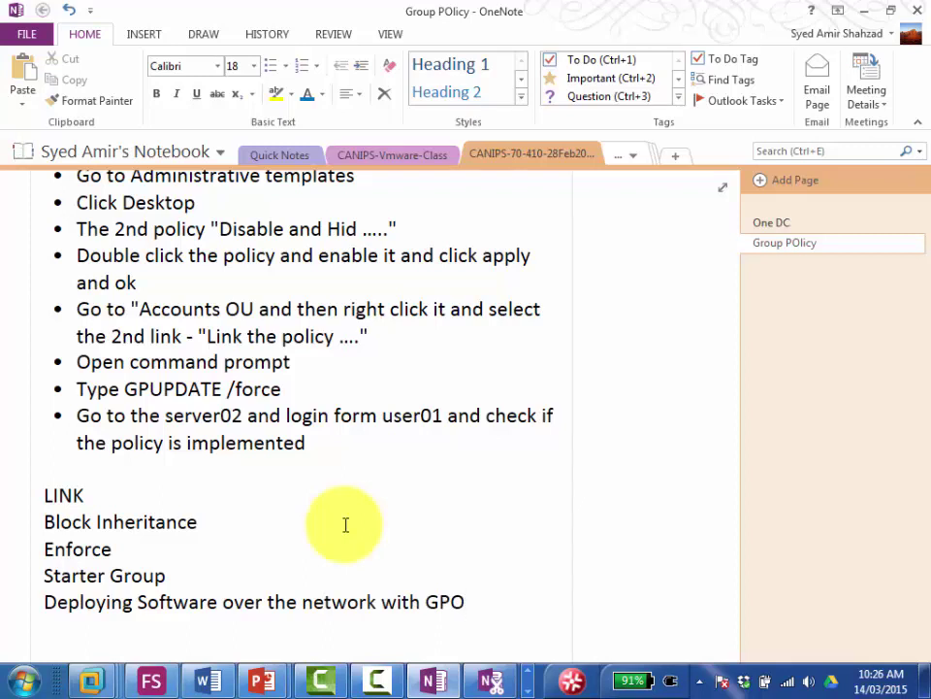
key("Up")
key("Up")
key("Up")
key("Up")
key("Down")
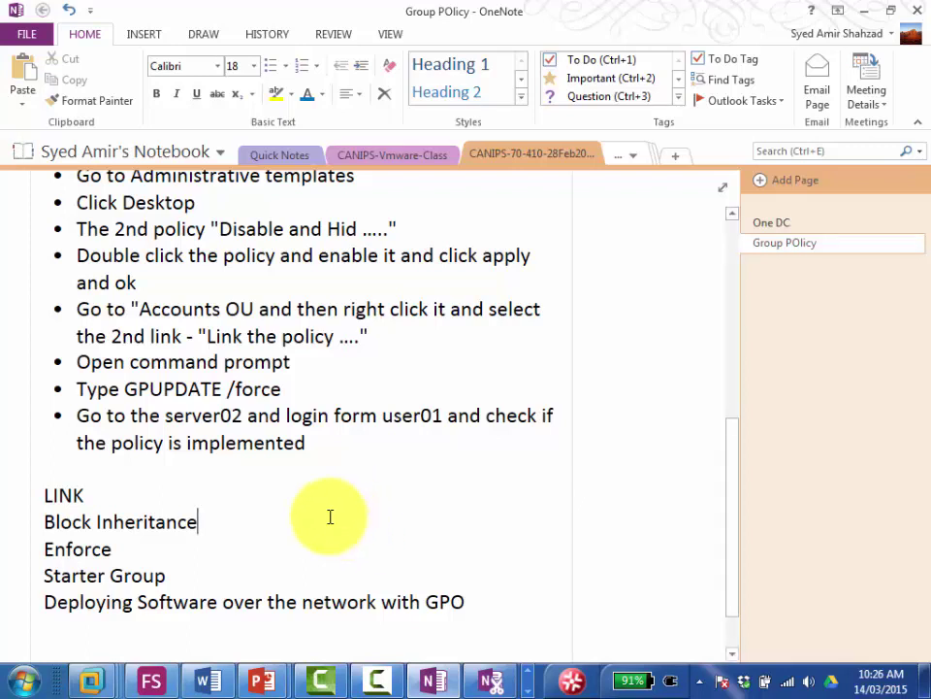
Step: Append Auditing and Group Policy Preferences as new lines after the GPO topic
left_click(487, 602)
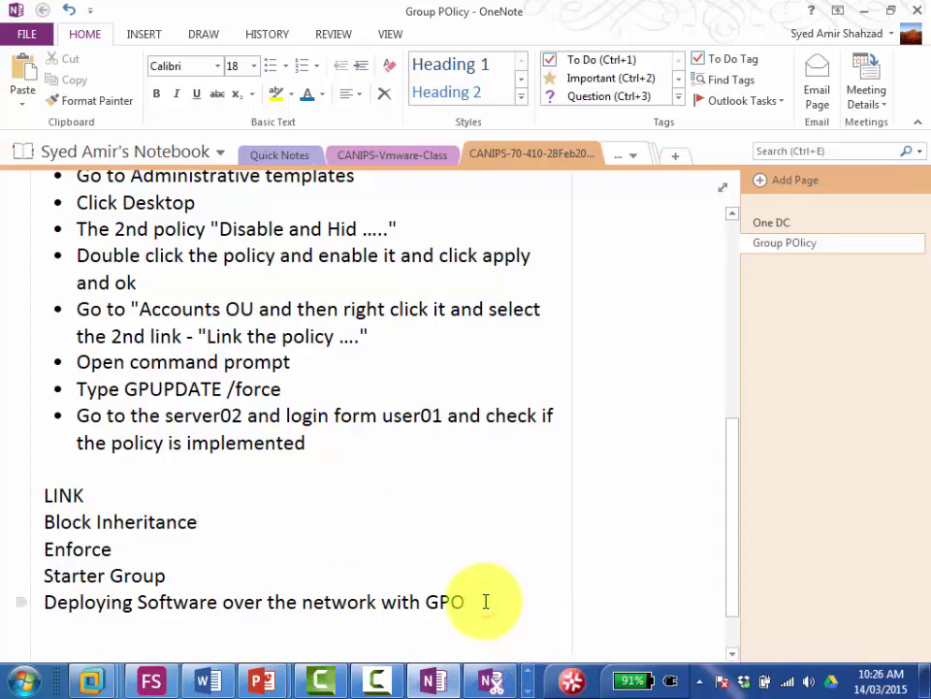
key("Return")
type("Auf")
key("BackSpace")
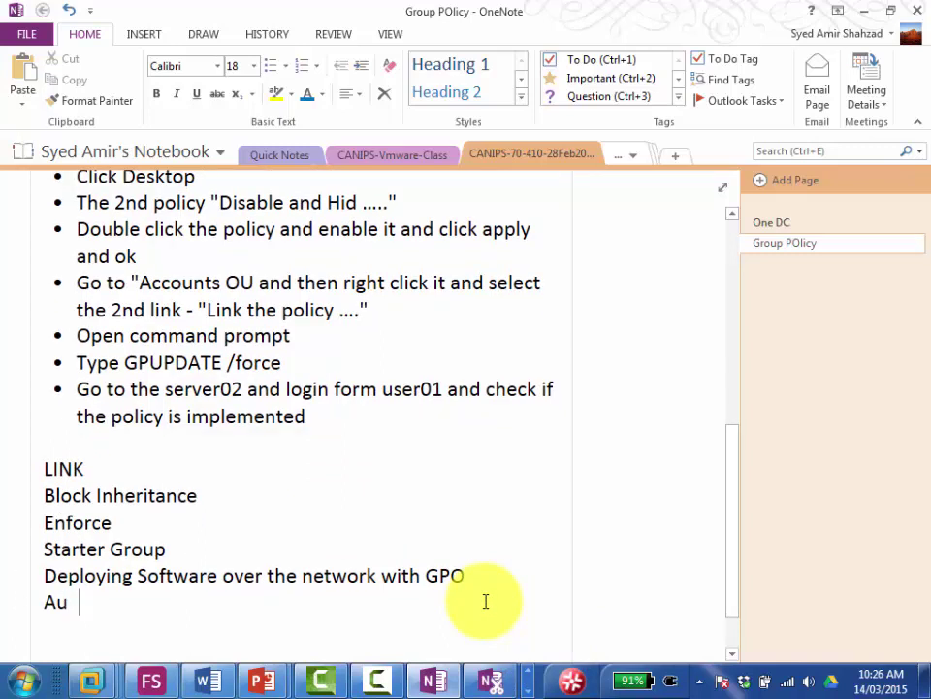
type("diting")
key("Return")
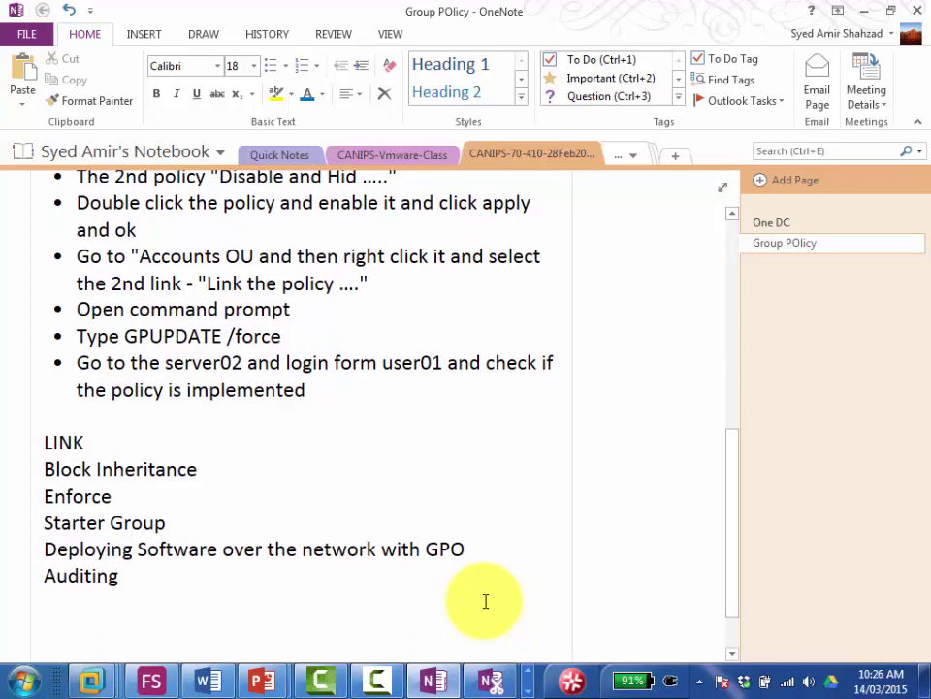
type("Group Polic")
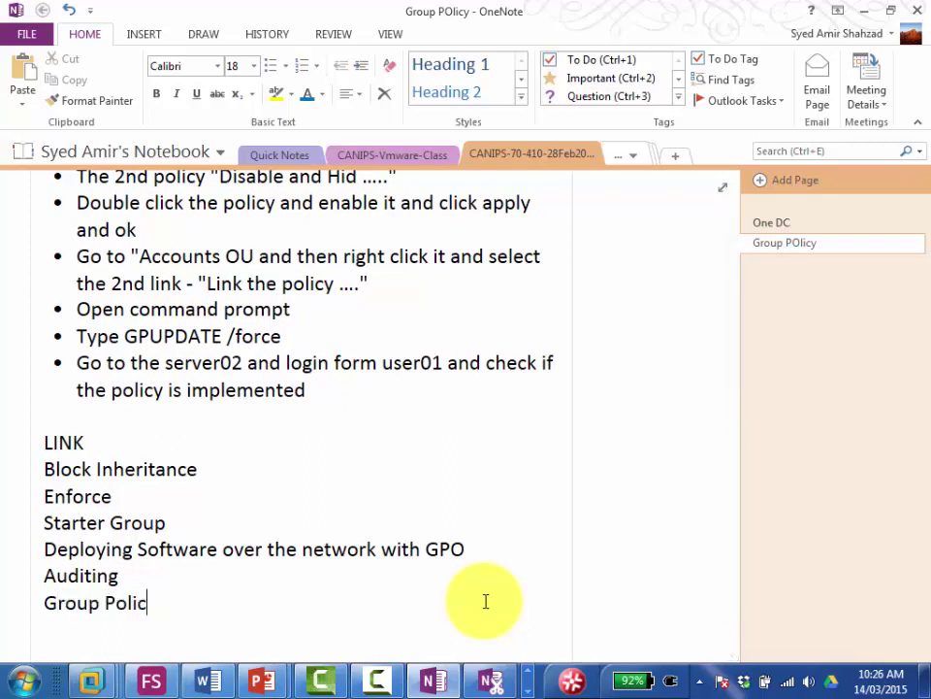
type("y Preferences")
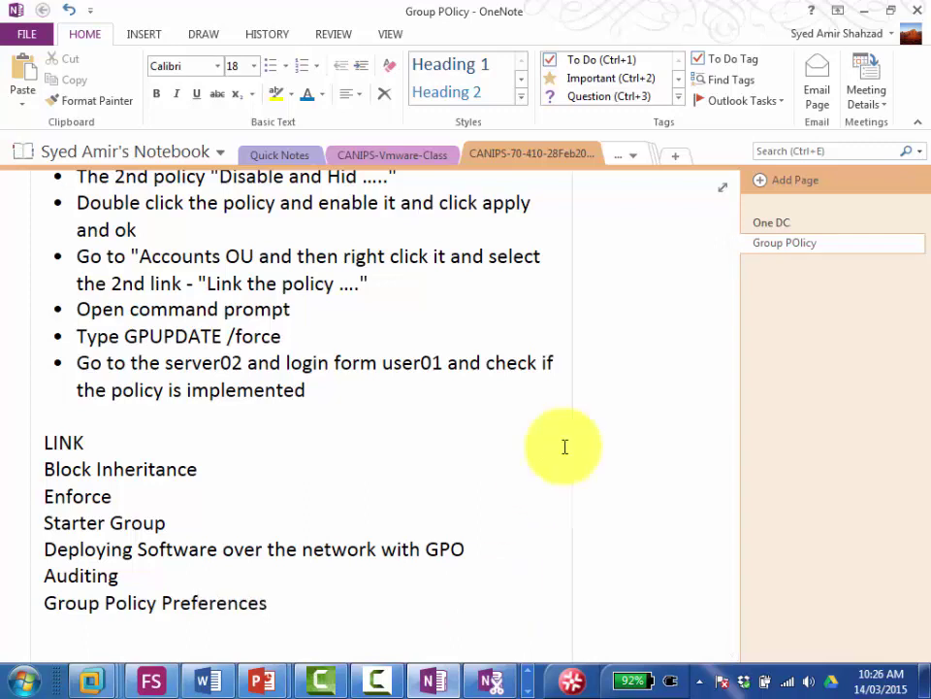
left_click(198, 468)
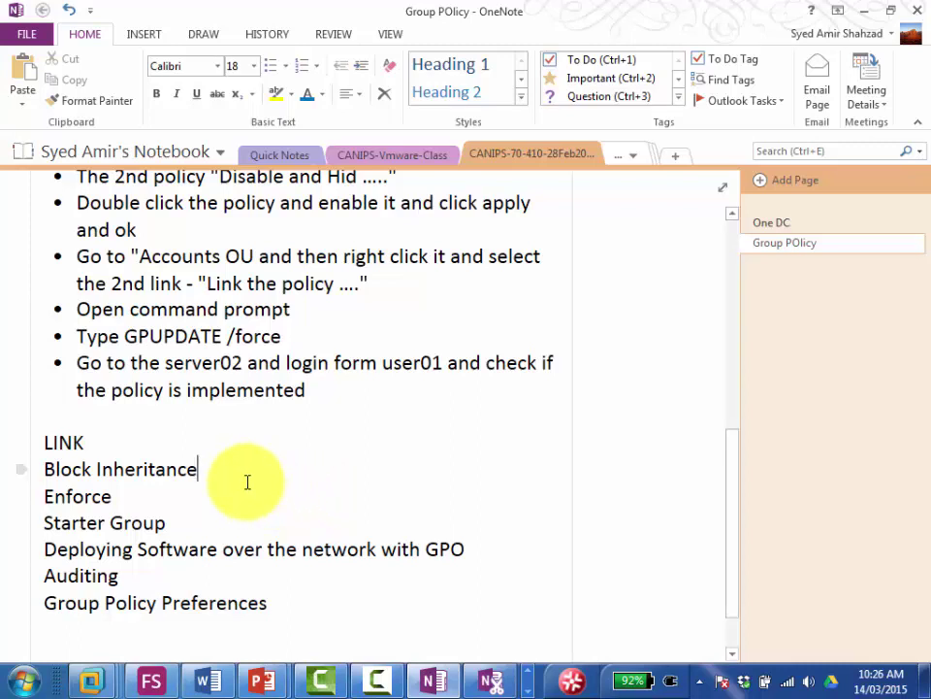
Step: Under Block Inheritance, create an indented table row with Steps and three '?' cells
key("Return")
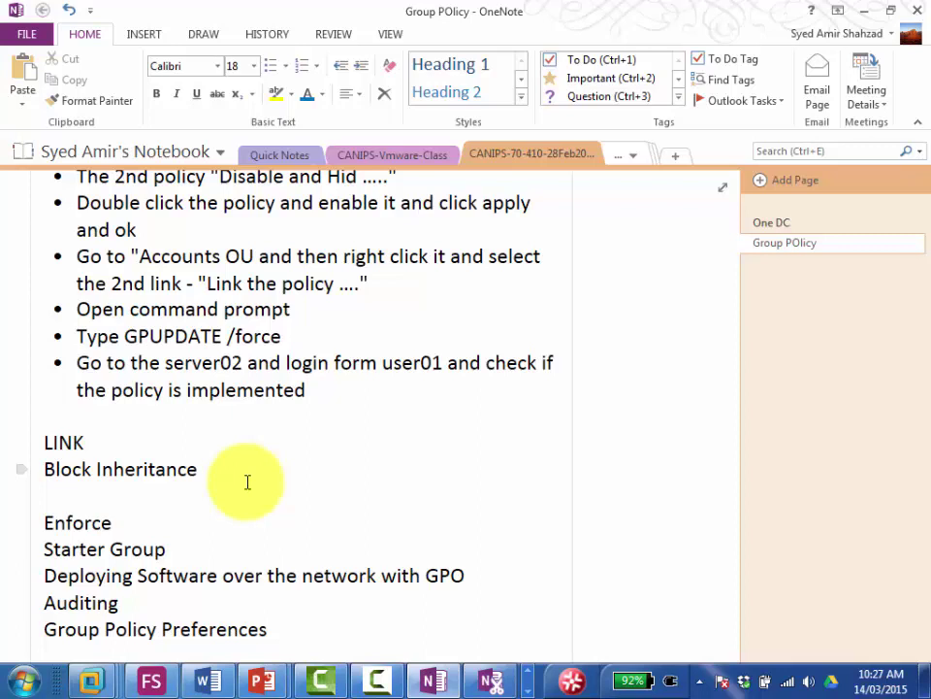
key("Tab")
type("Steps")
key("Tab")
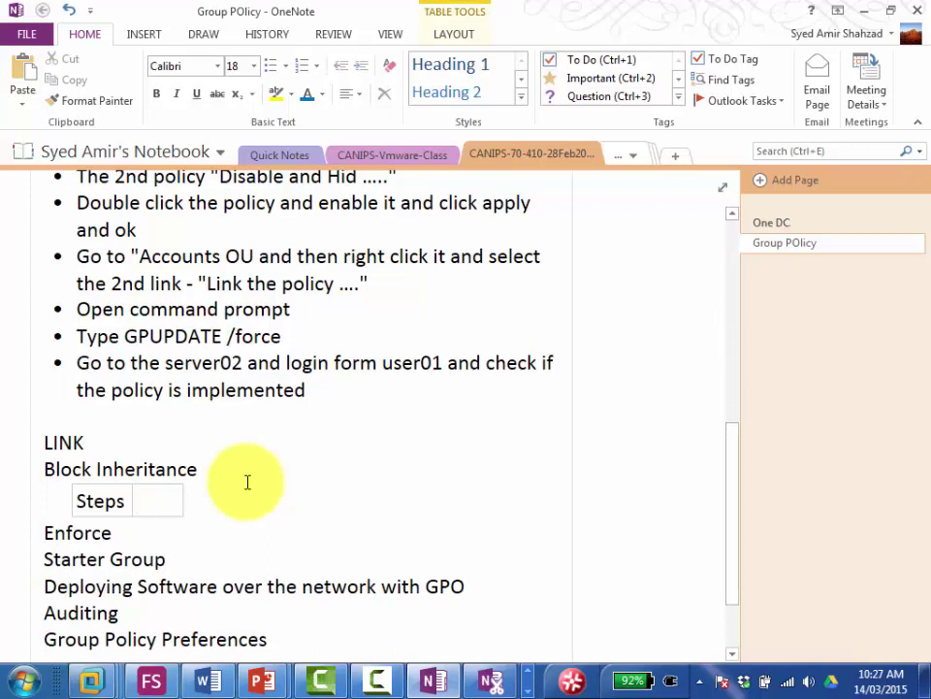
type("?")
key("Tab")
type("?")
key("Tab")
type("?")
key("Tab")
type("?")
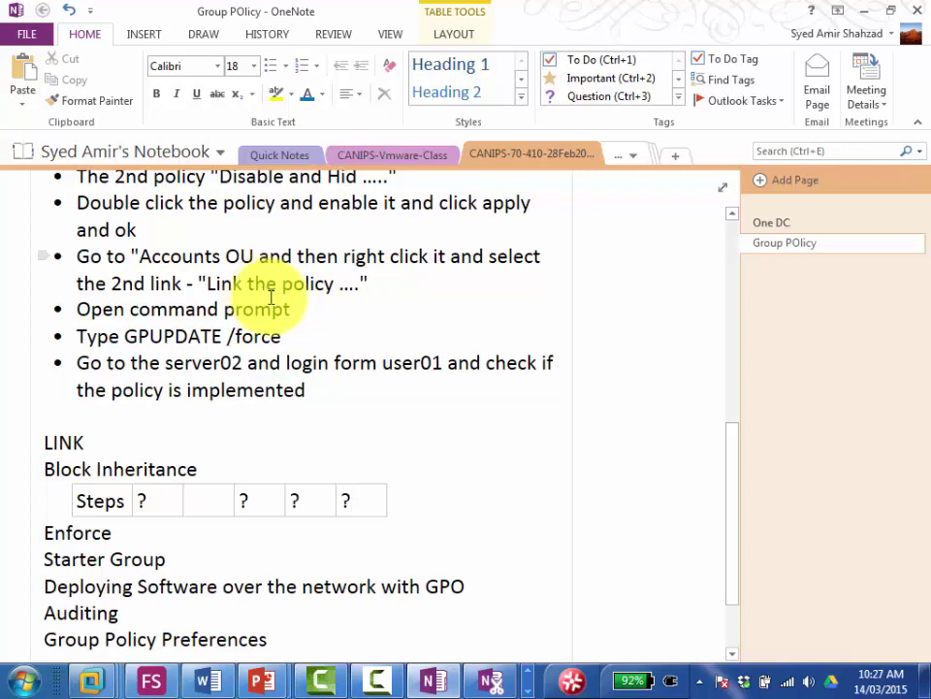
left_click(272, 297)
scroll(272, 297, "up", 3)
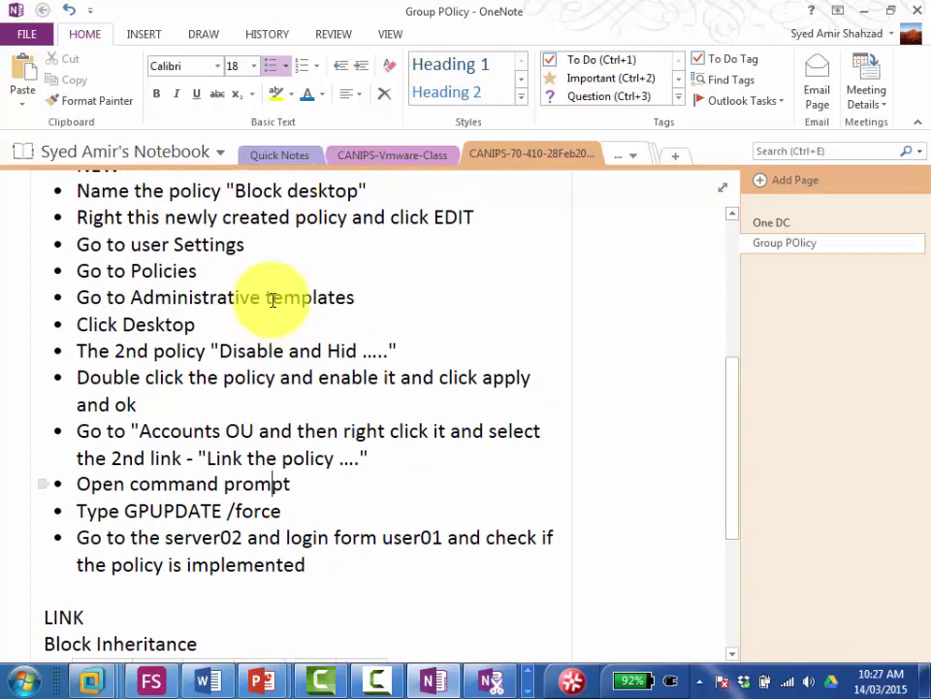
scroll(273, 299, "up", 3)
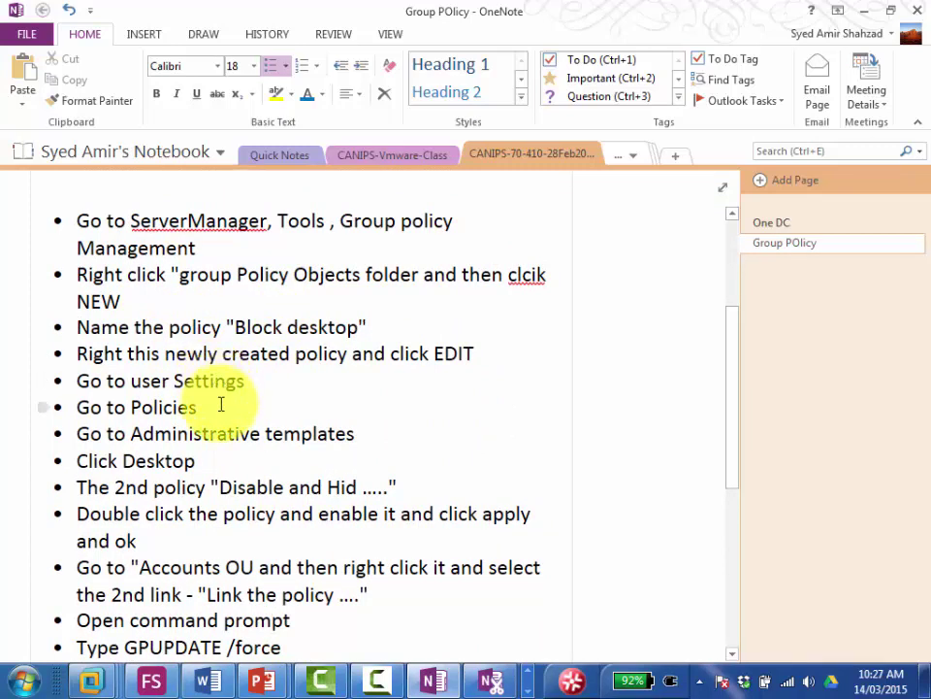
left_click(219, 404)
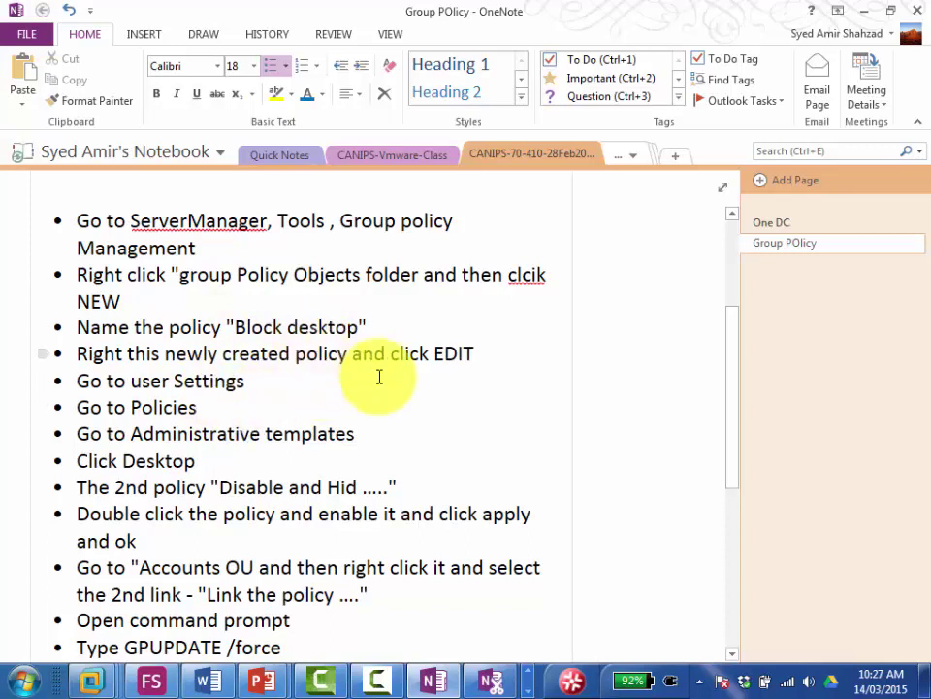
scroll(364, 452, "down", 1)
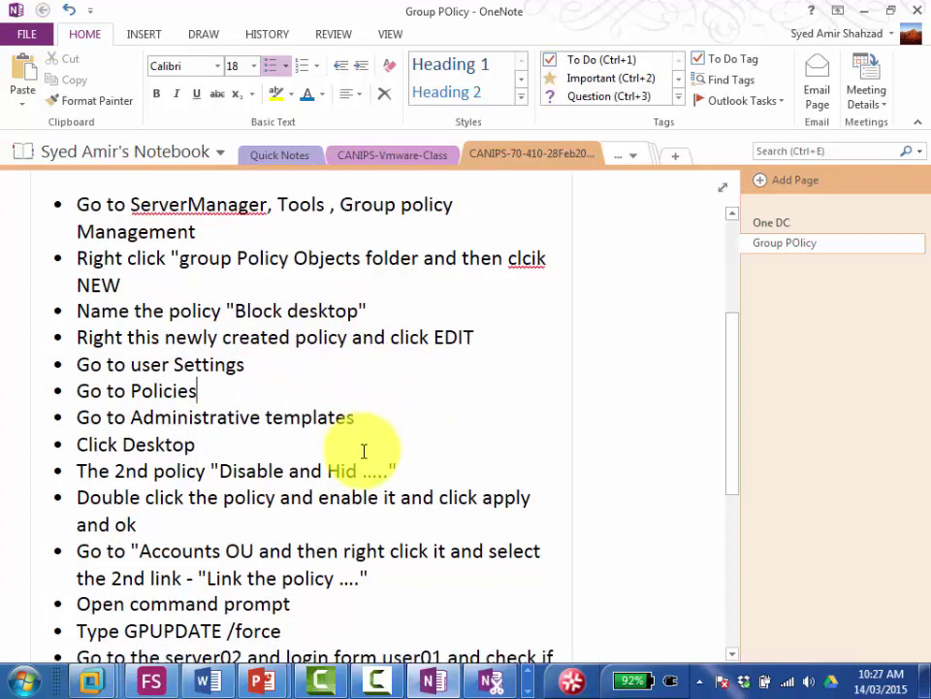
scroll(364, 451, "down", 1)
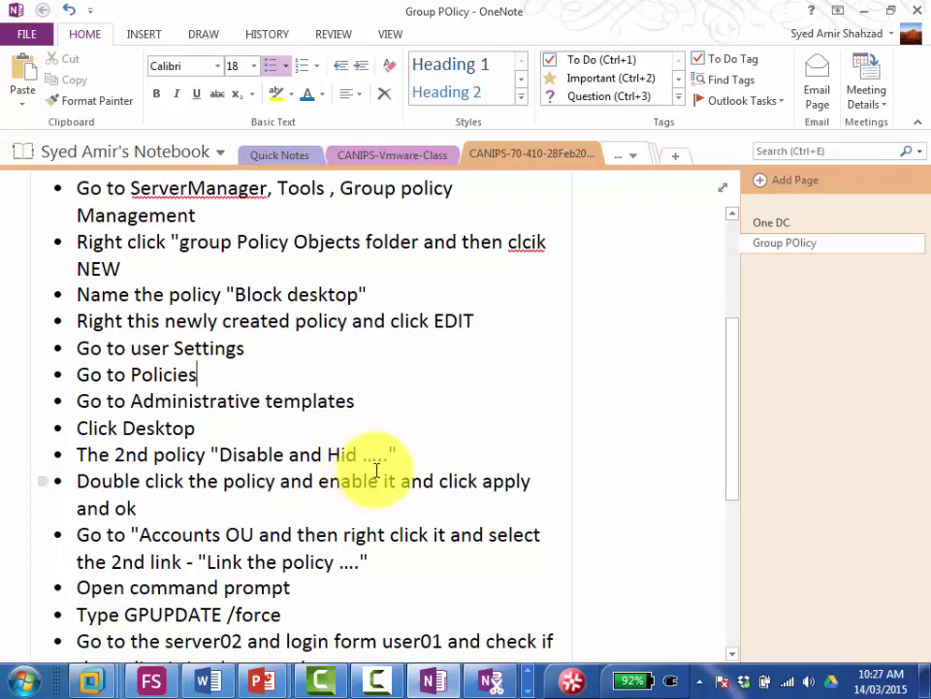
scroll(375, 472, "down", 3)
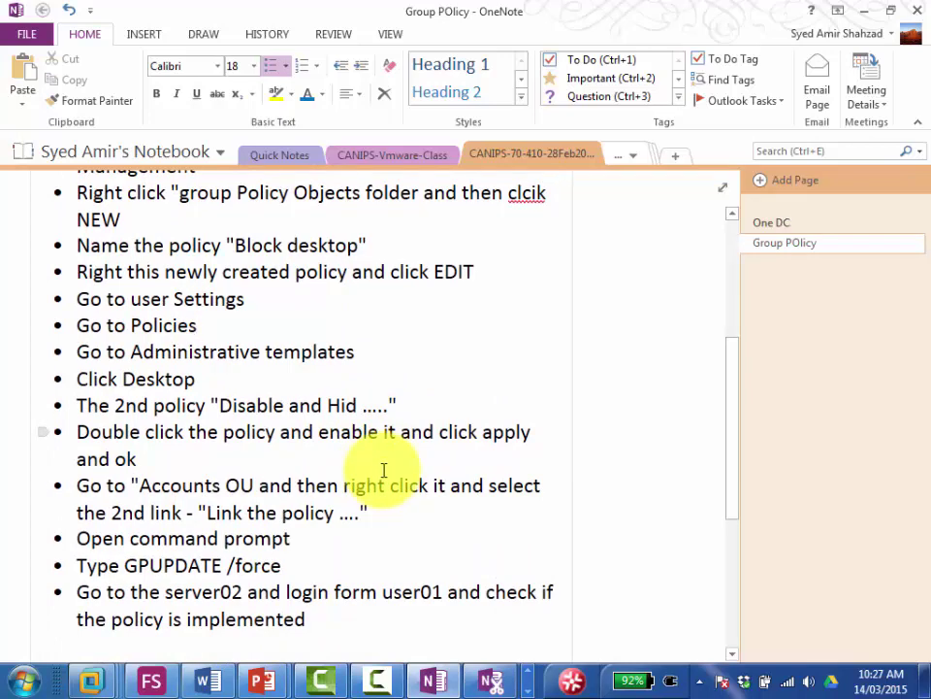
scroll(383, 469, "down", 7)
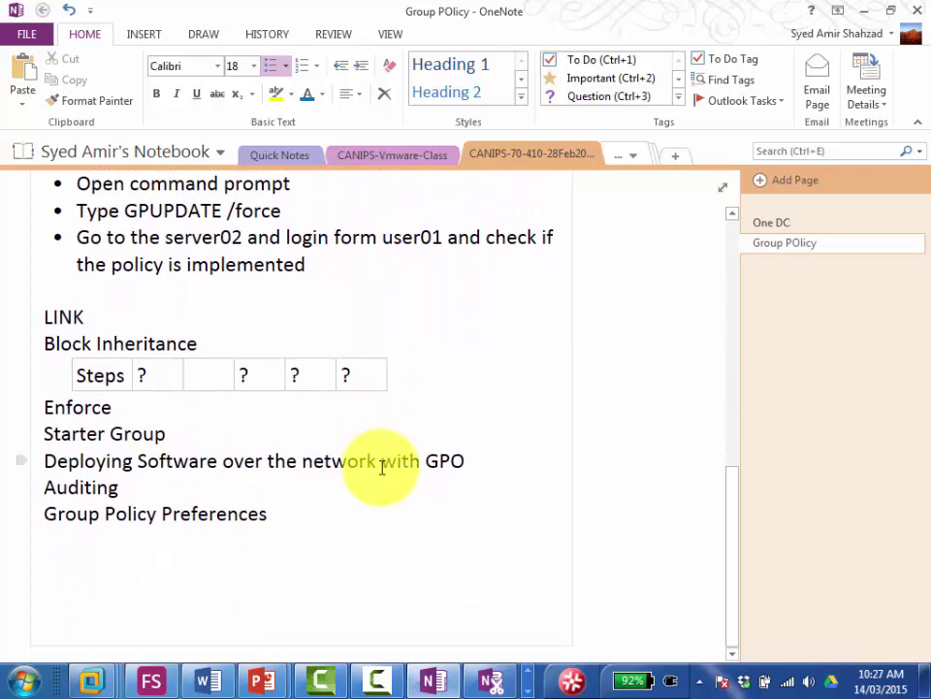
left_click(526, 672)
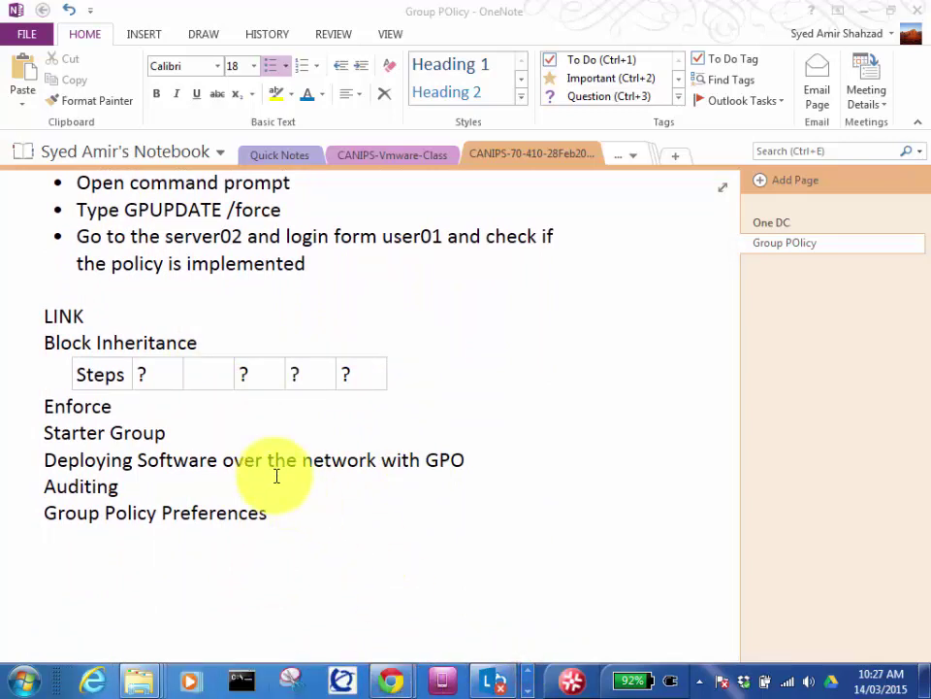
left_click(207, 344)
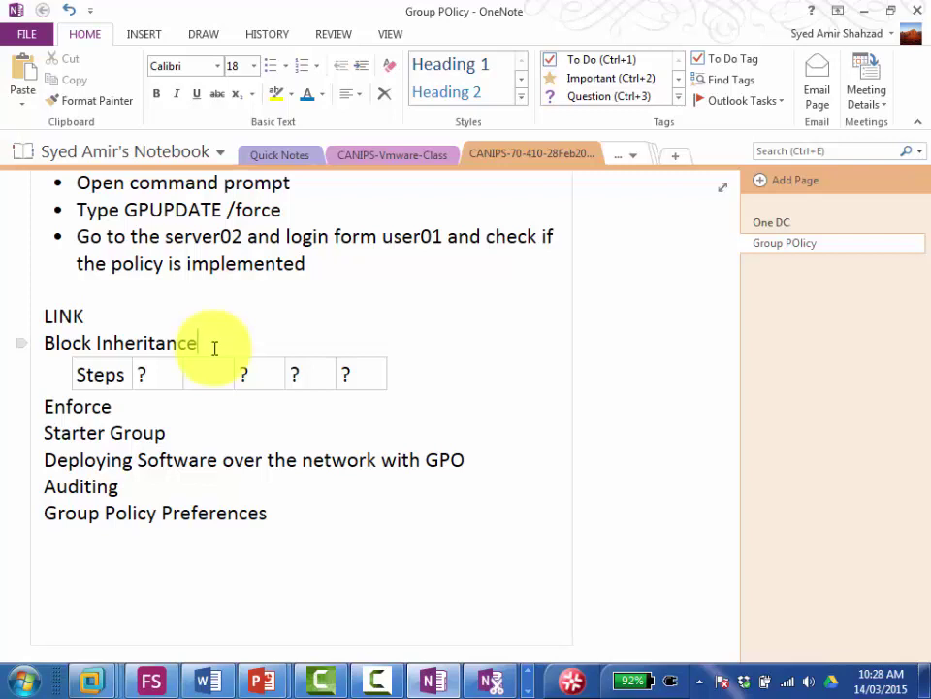
Step: Type Accounts OU, then Child OU Toronto, with London and NewYork indented beneath
key("Return")
key("Return")
type("Acco")
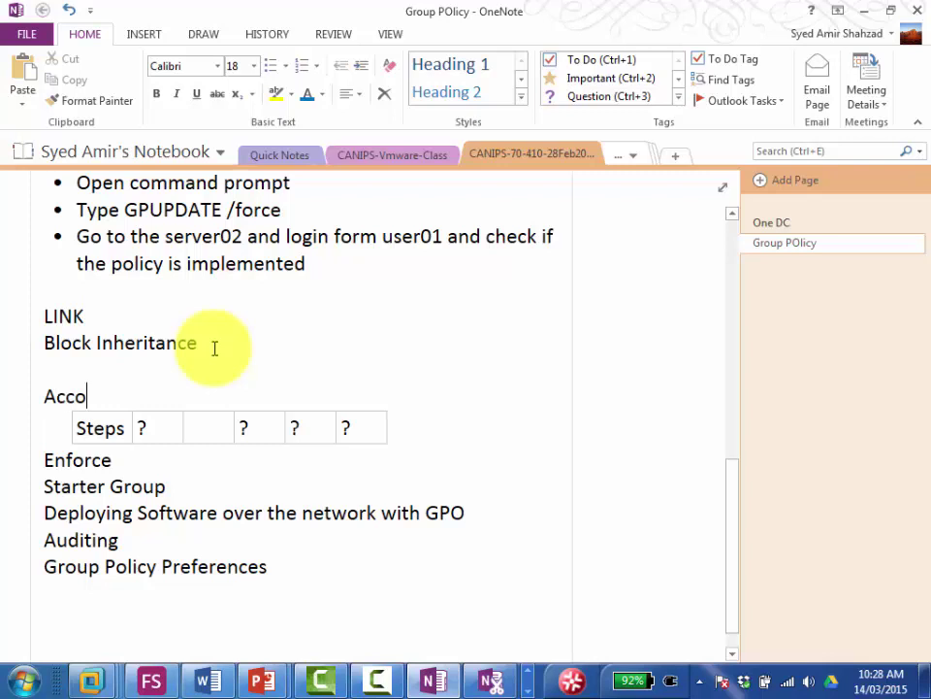
type("unts OU")
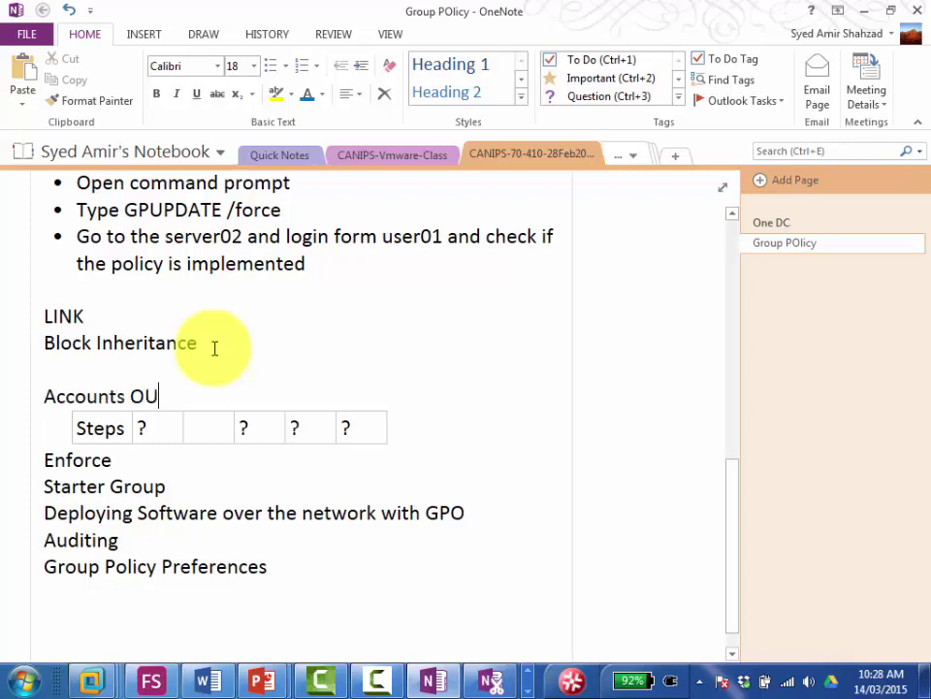
key("Return")
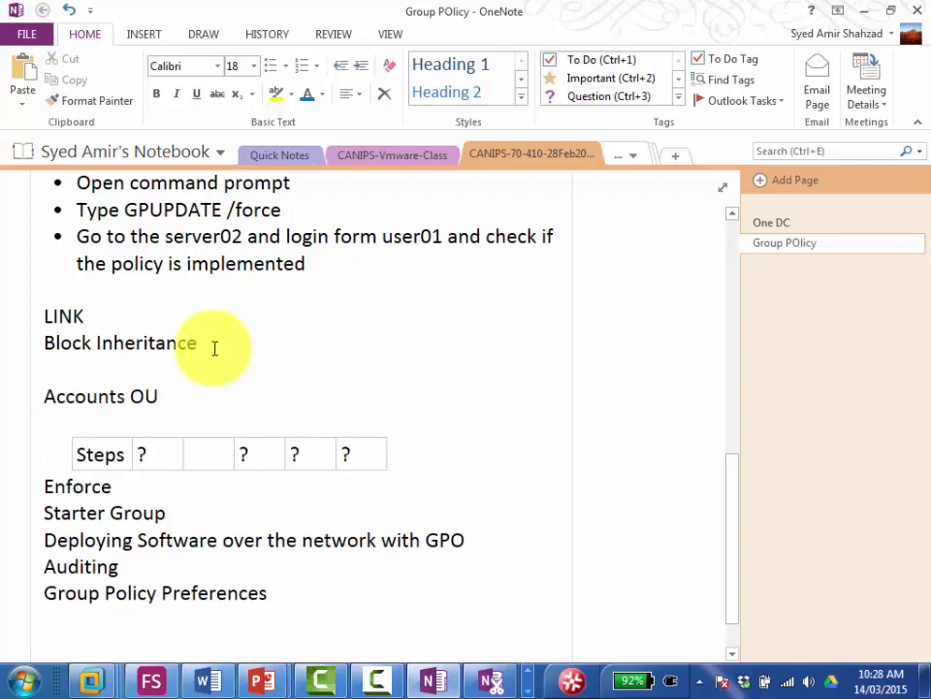
type("Child OU Toronto")
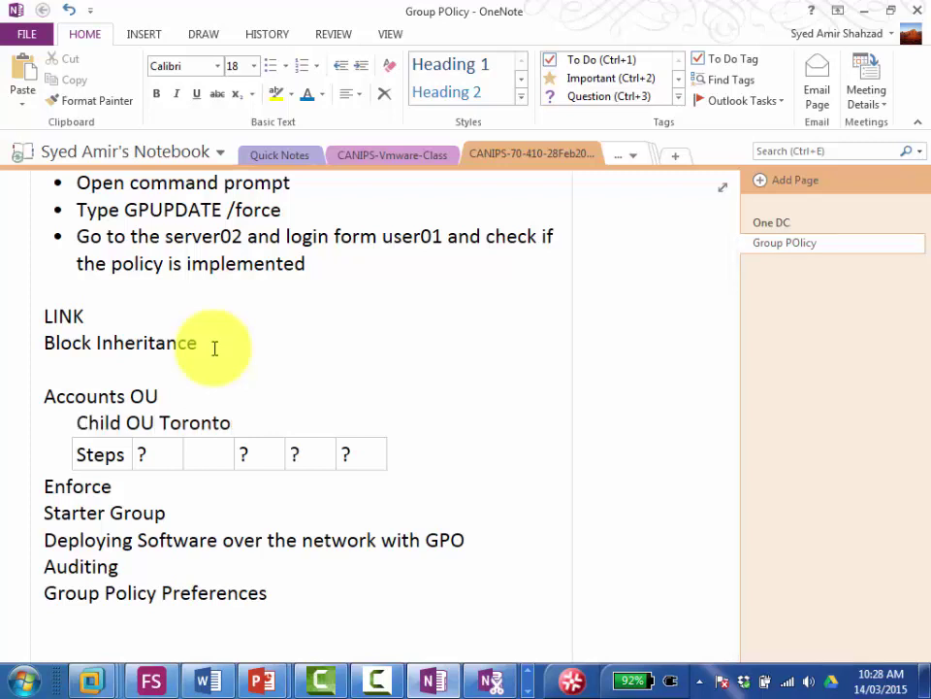
key("Return")
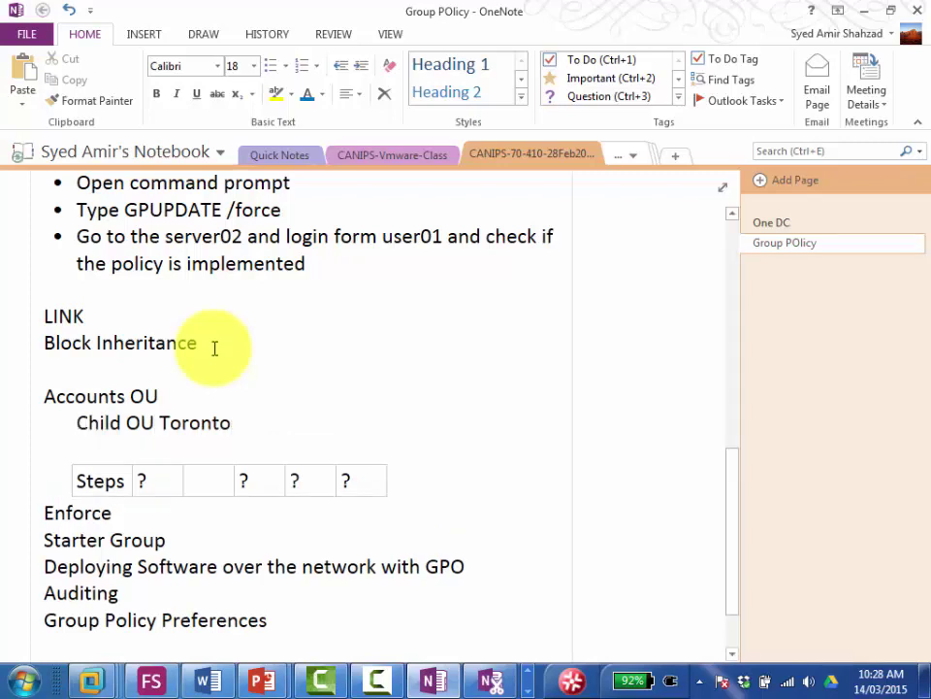
key("Tab")
key("Tab")
key("Tab")
type("London")
key("Return")
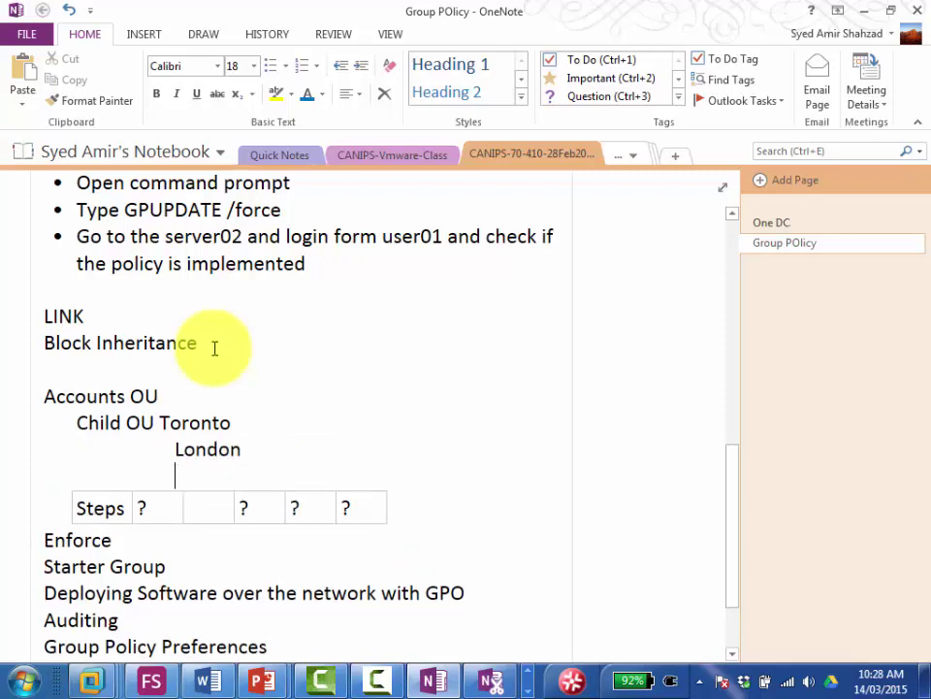
type("NewYork")
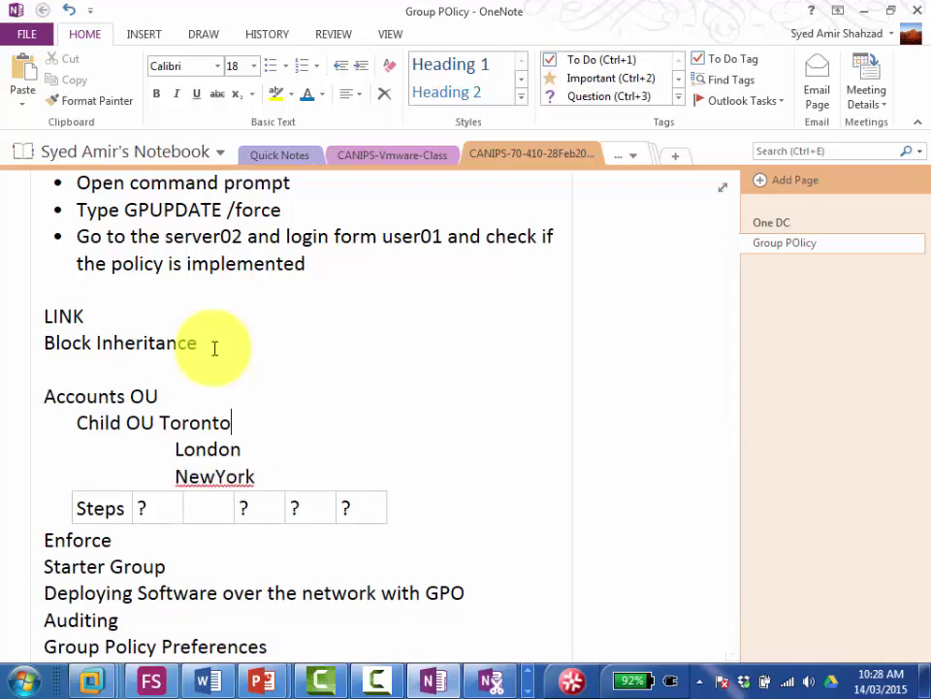
key("Up")
Step: Add cells Block Desktop beside Accounts OU, and Administrator and Block Inheritance beside NewYork
key("Tab")
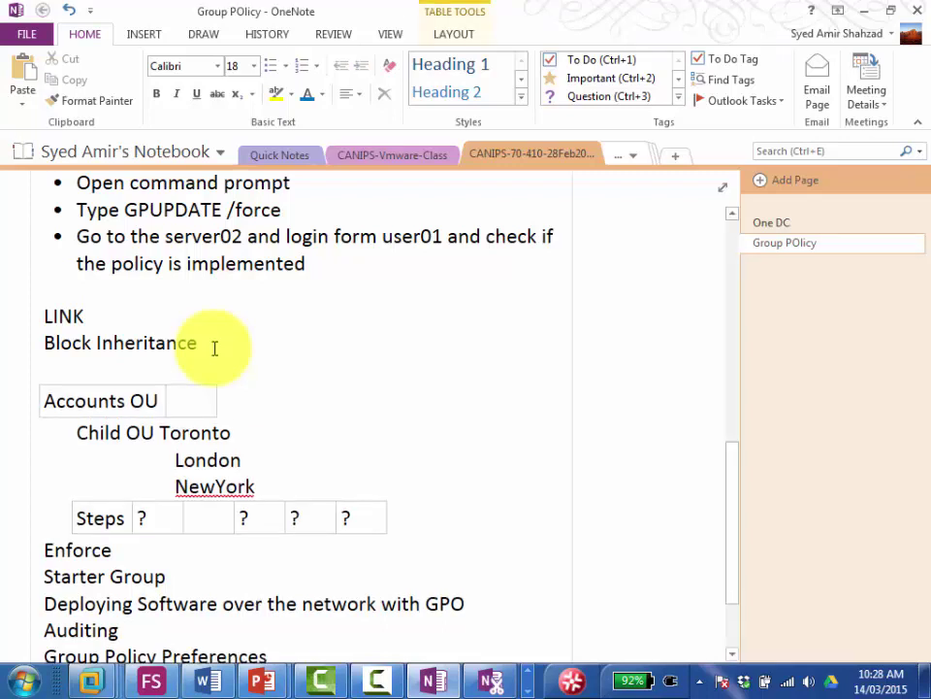
type("Block Desktop")
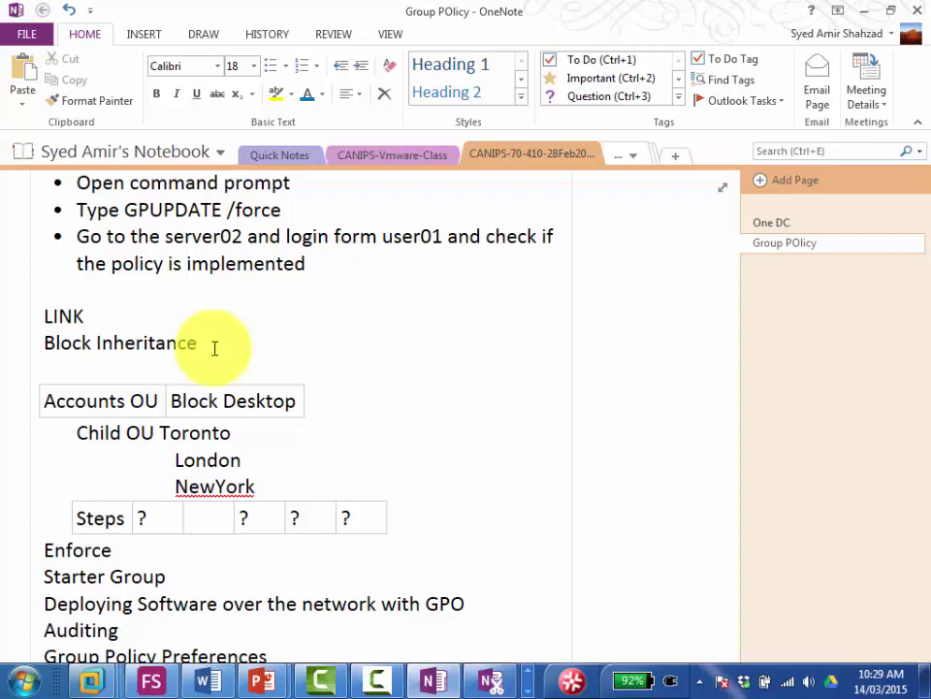
key("Tab")
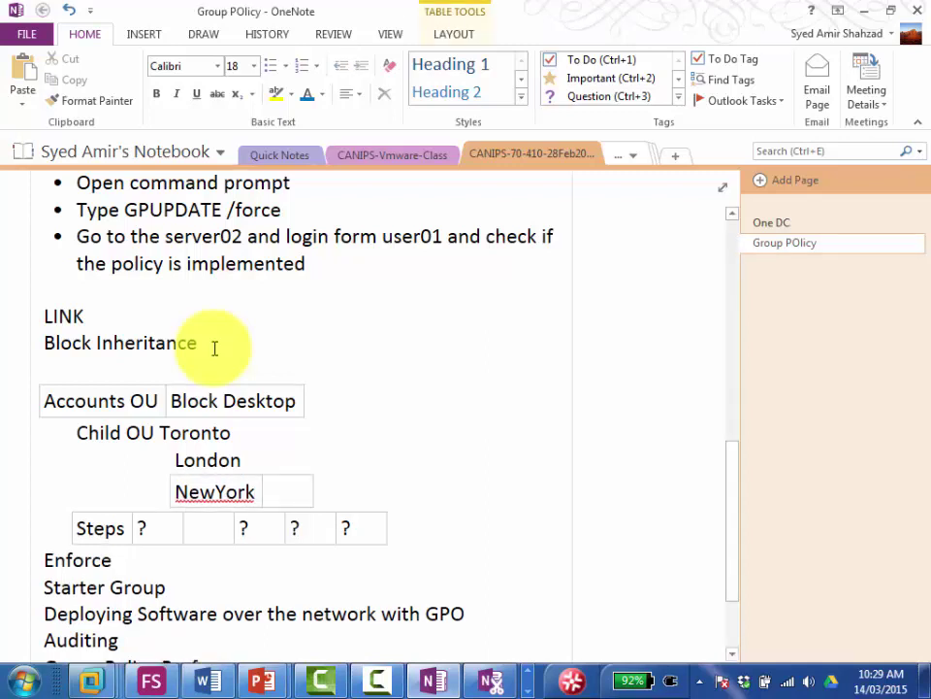
type("Adminis")
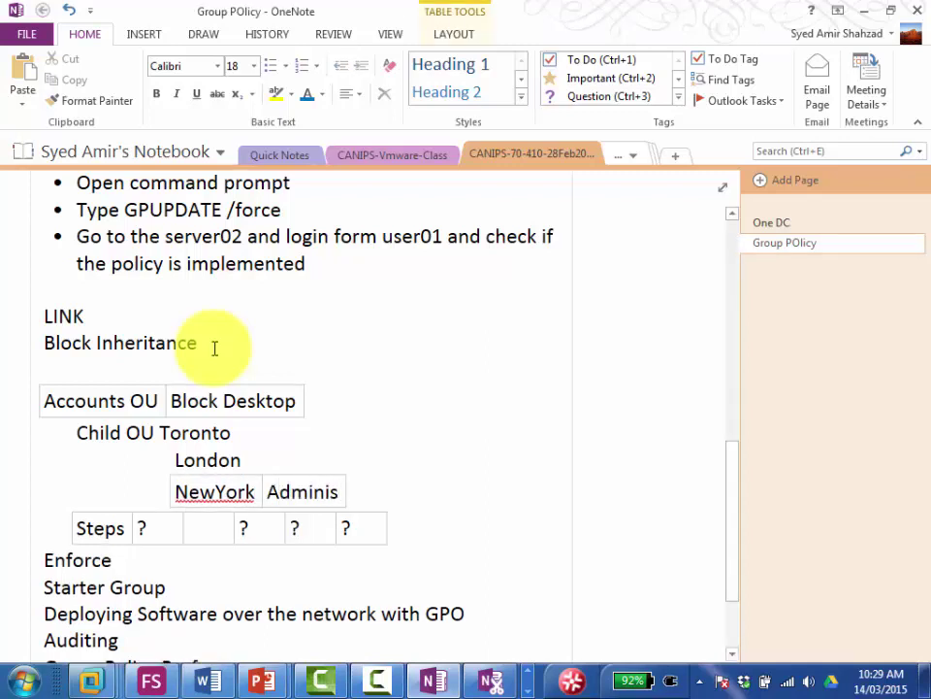
type("trator")
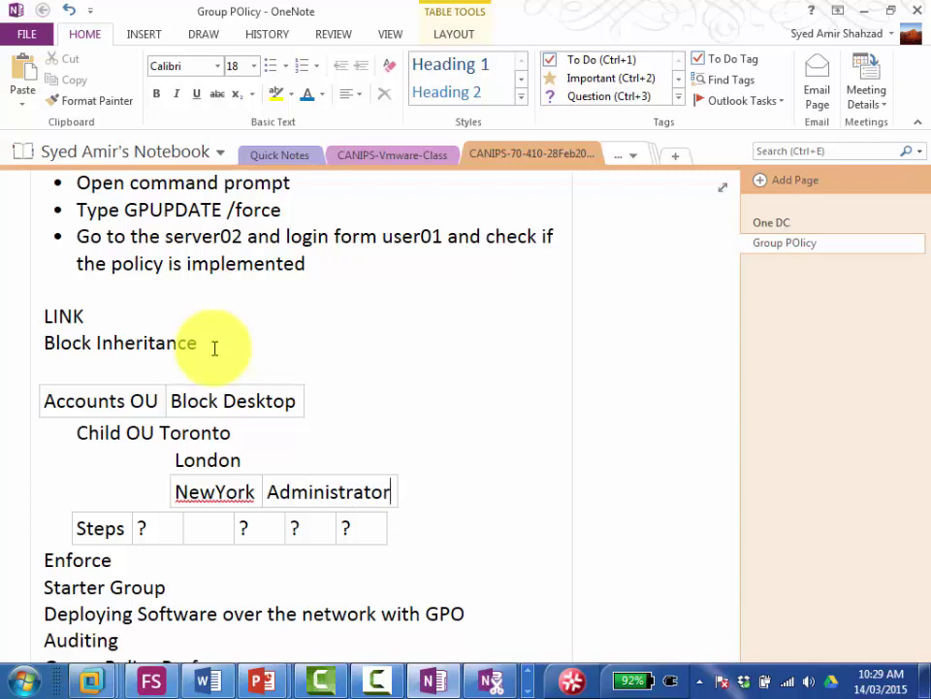
key("Tab")
type("Block Ing")
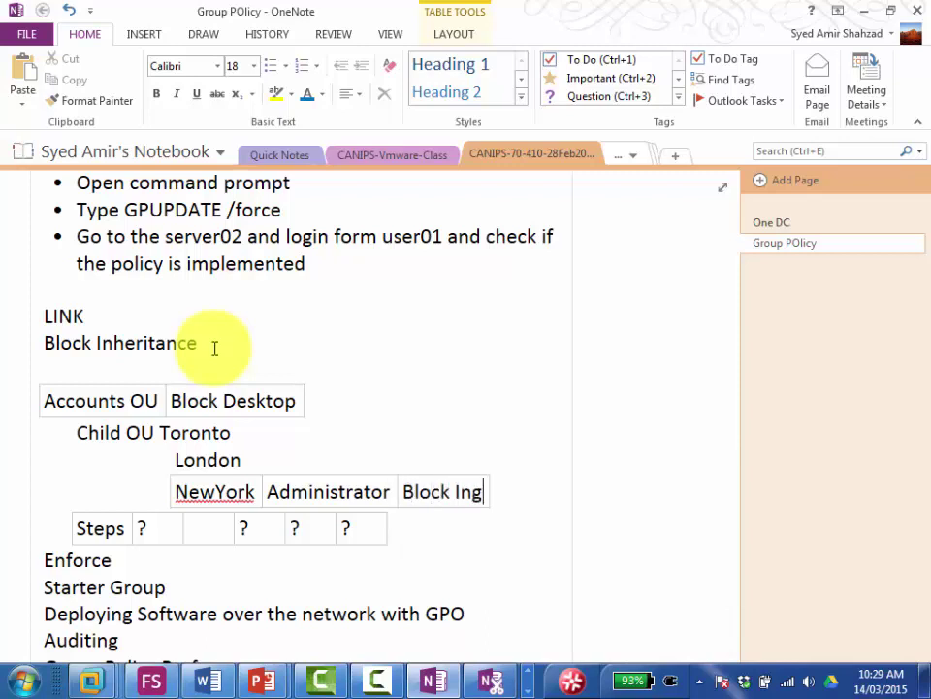
key("BackSpace")
type("heritance")
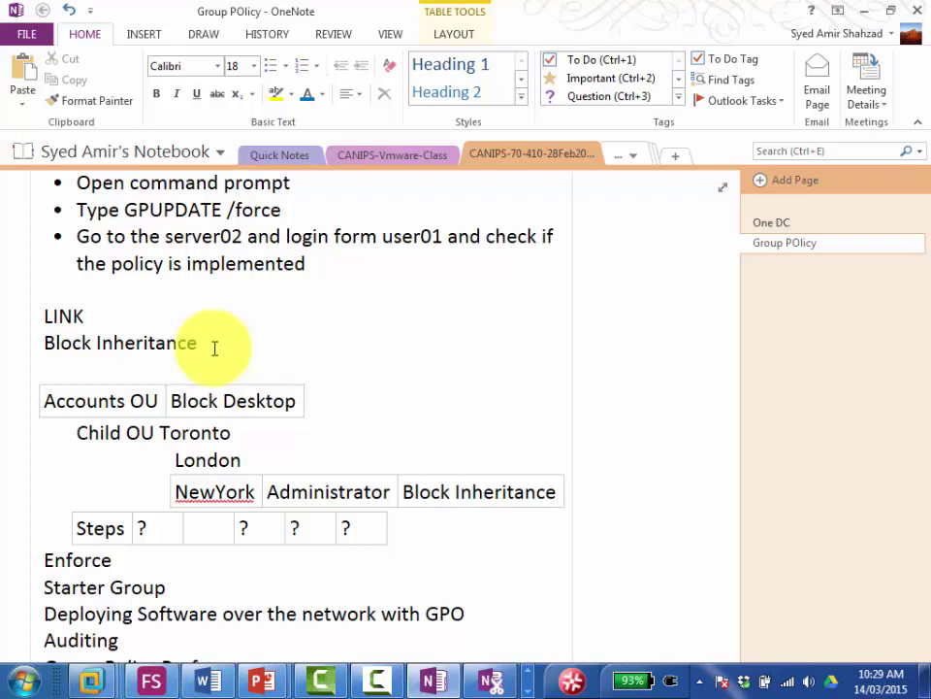
key("Up")
key("Up")
key("Up")
key("Down")
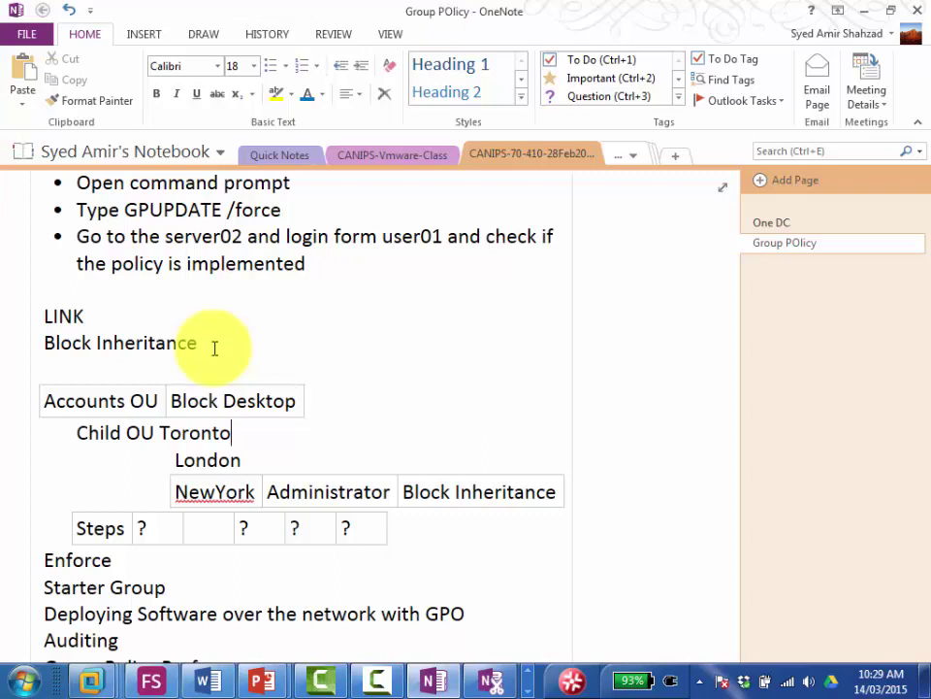
key("Down")
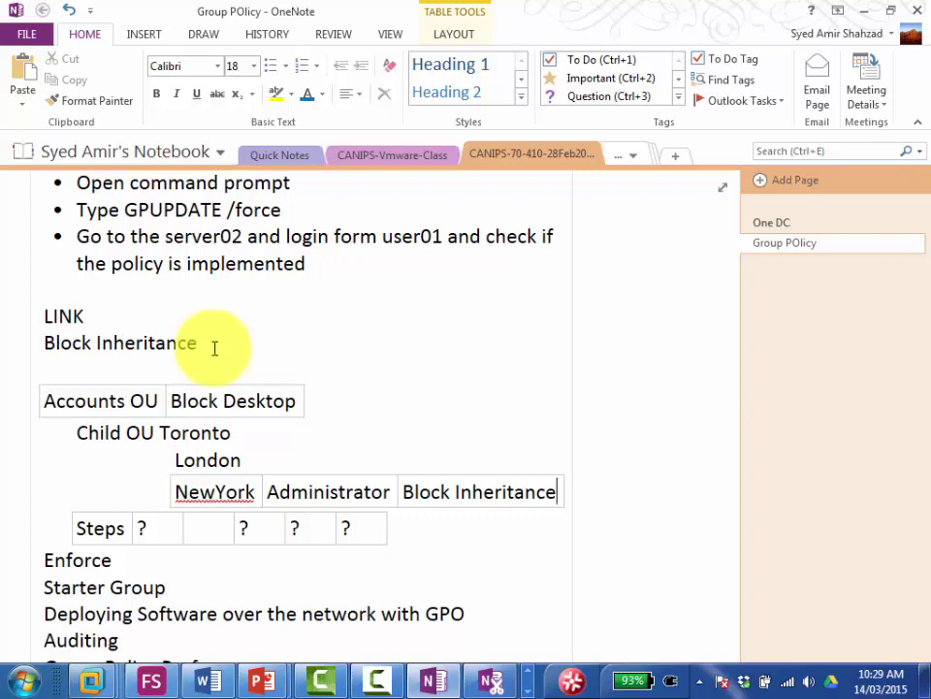
left_click(296, 400)
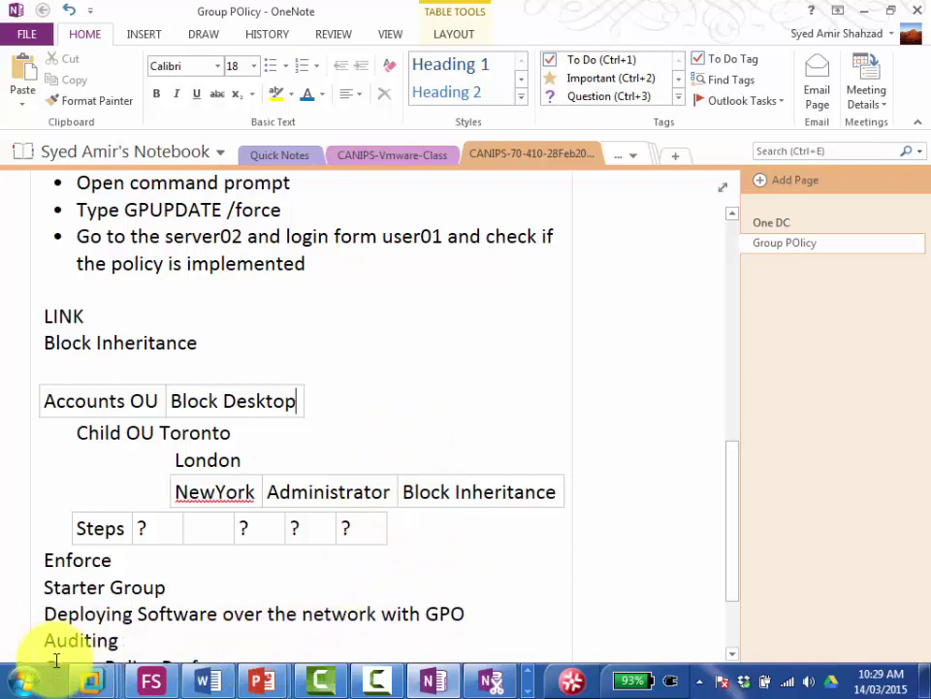
Step: Sign in to Server01 with the administrator password, then switch to Server02 and hide the library
mouse_move(91, 679)
left_click(326, 561)
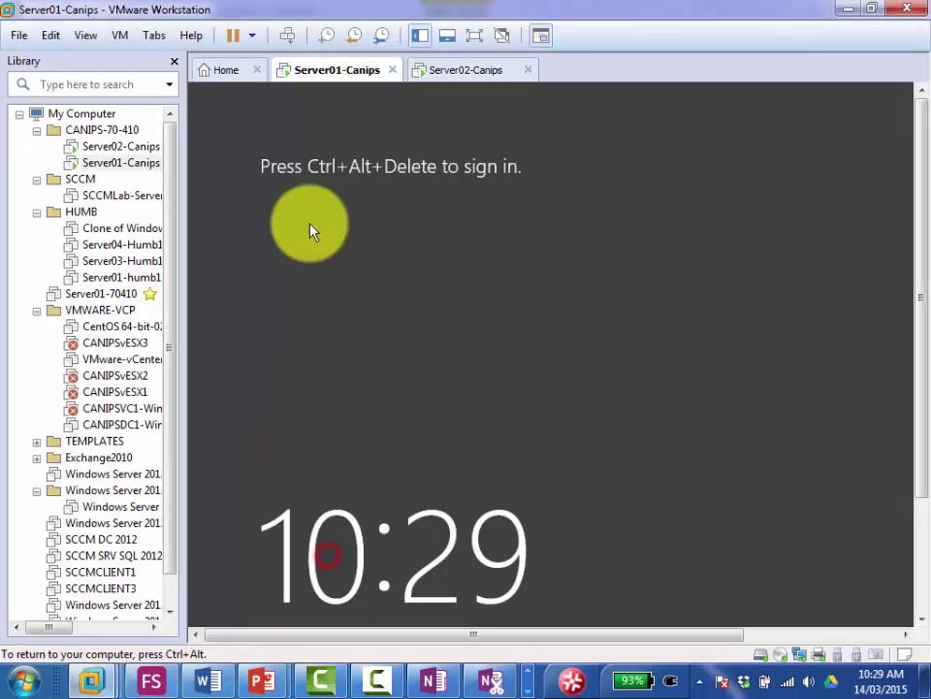
left_click(288, 35)
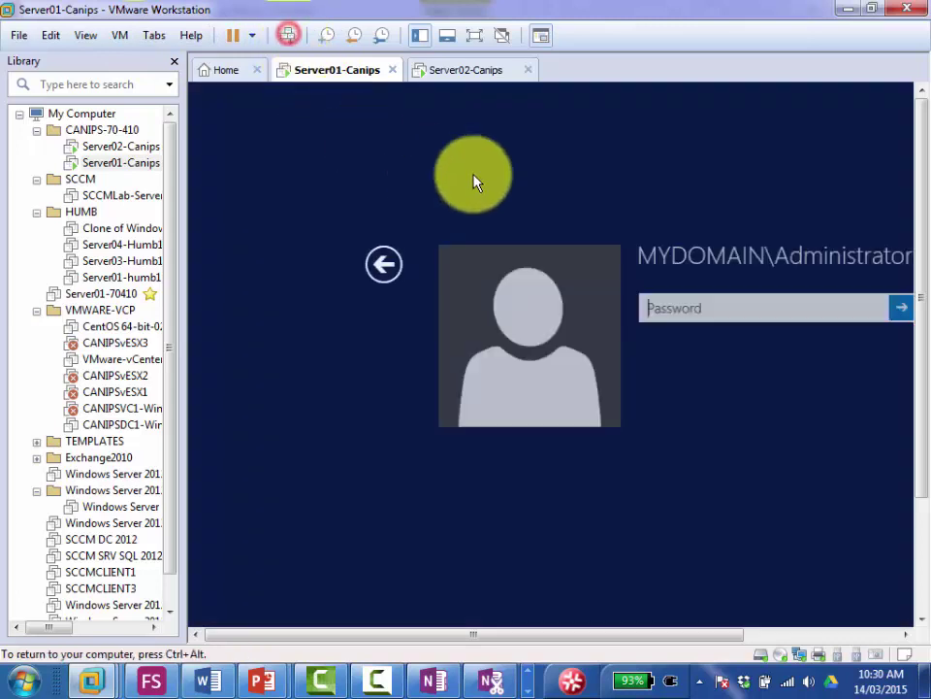
left_click(642, 311)
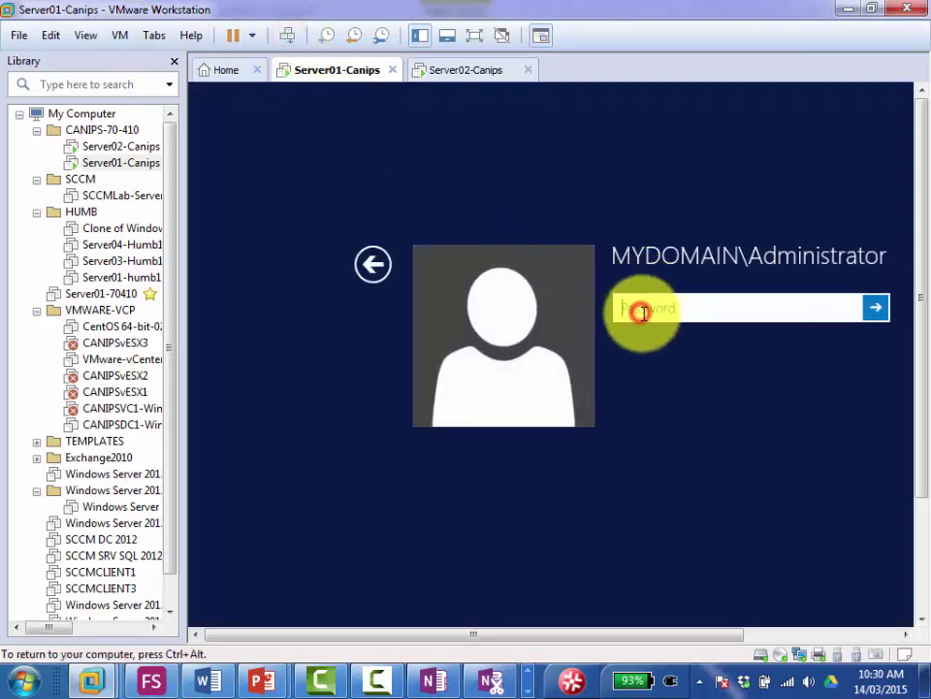
type("Pa$$w0rd")
key("Return")
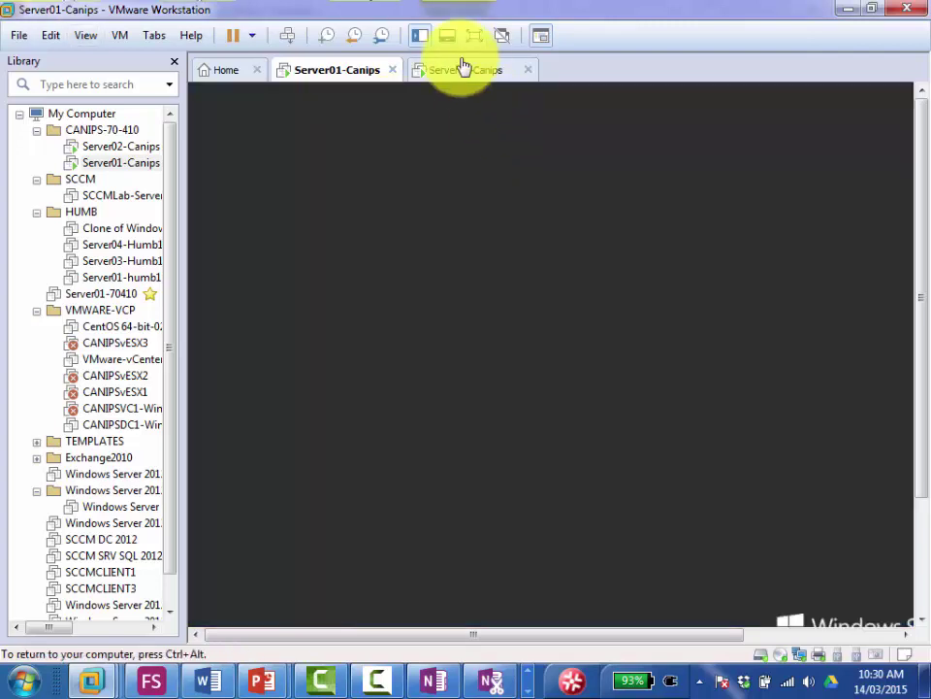
left_click(463, 68)
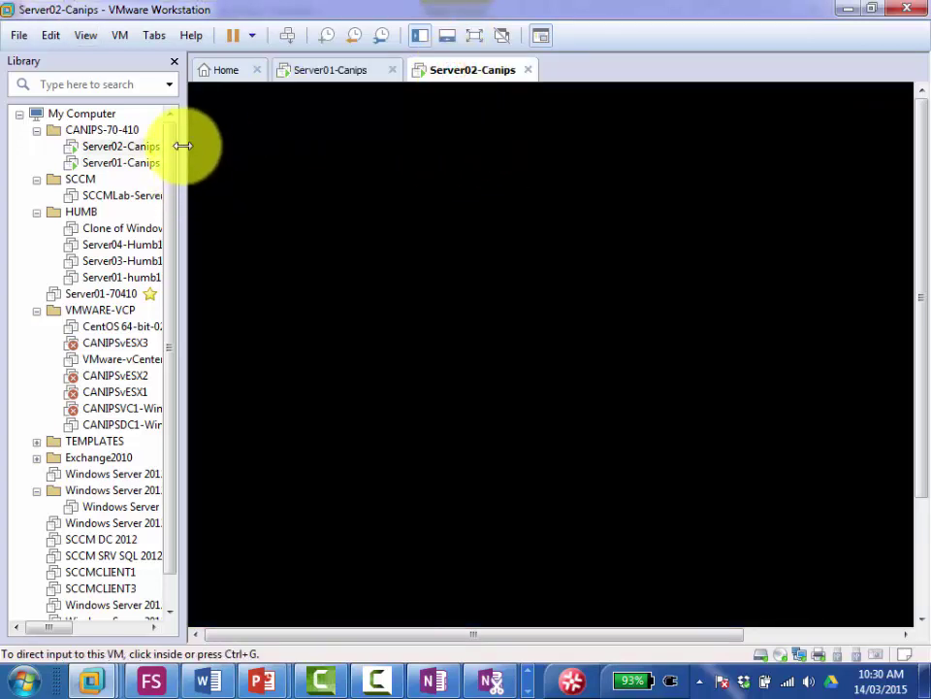
left_click(174, 61)
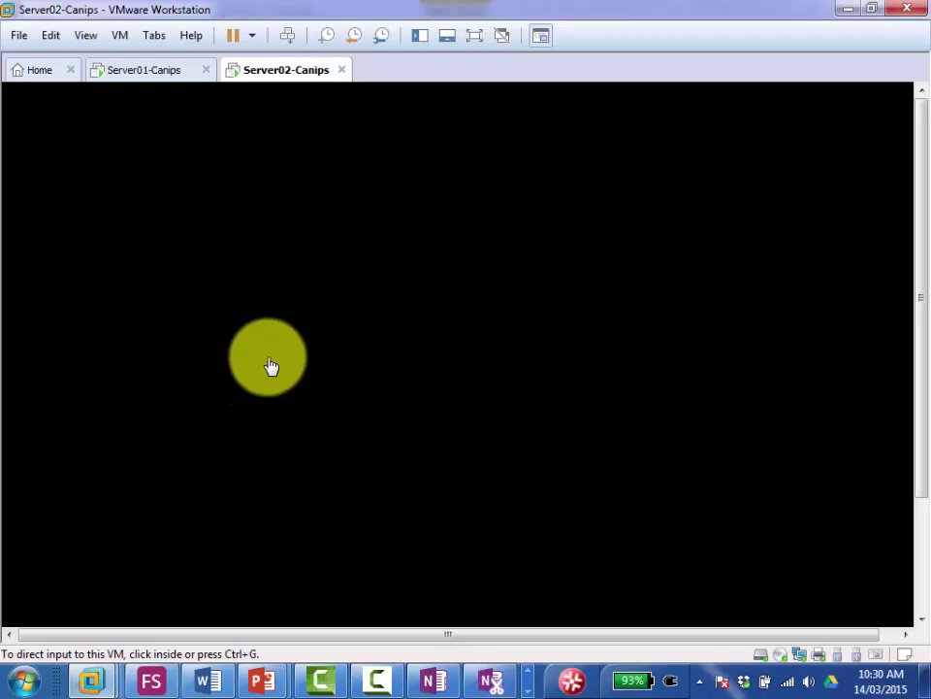
Step: On Server01, open Active Directory Users and Computers, select Accounts and open its New submenu
left_click(135, 74)
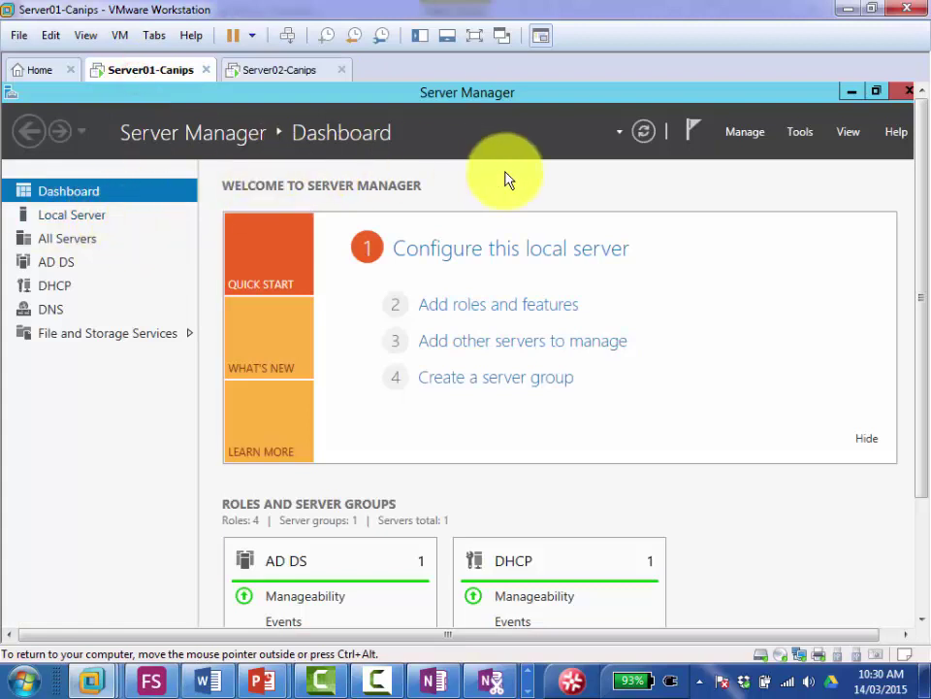
left_click(800, 136)
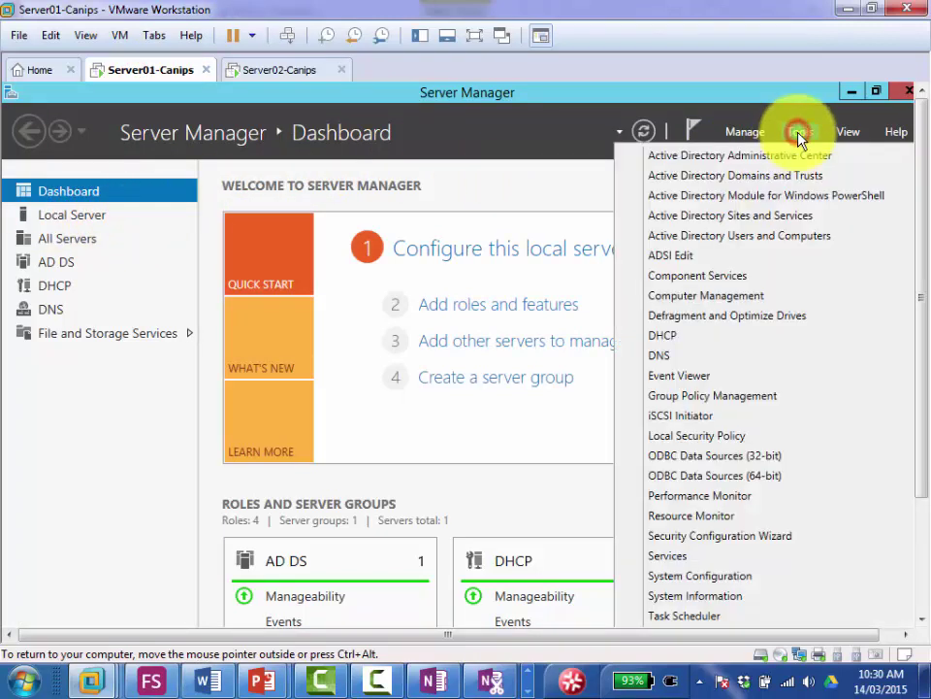
left_click(766, 243)
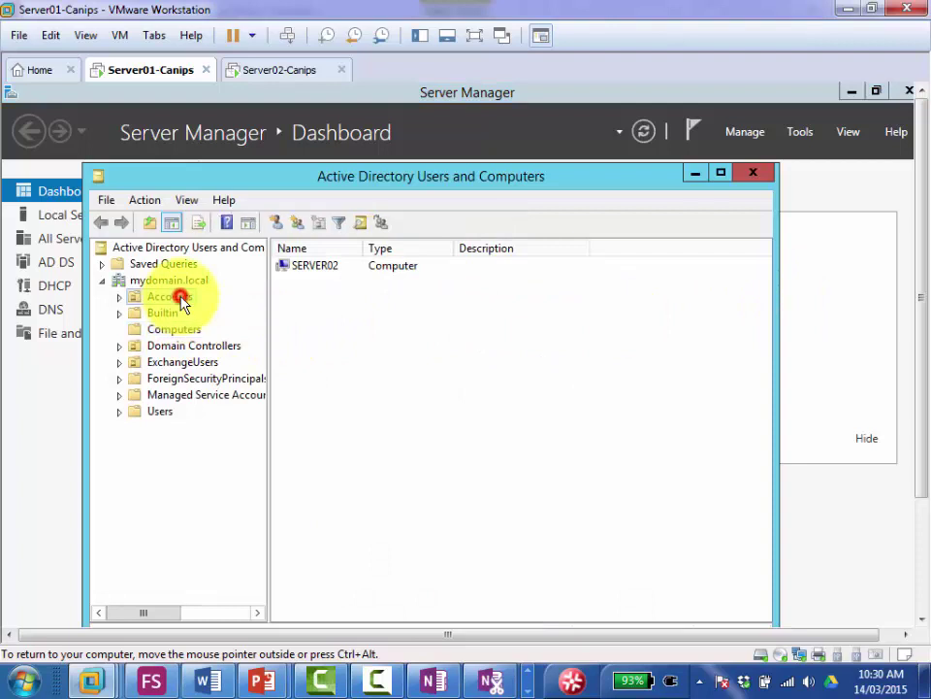
left_click(180, 300)
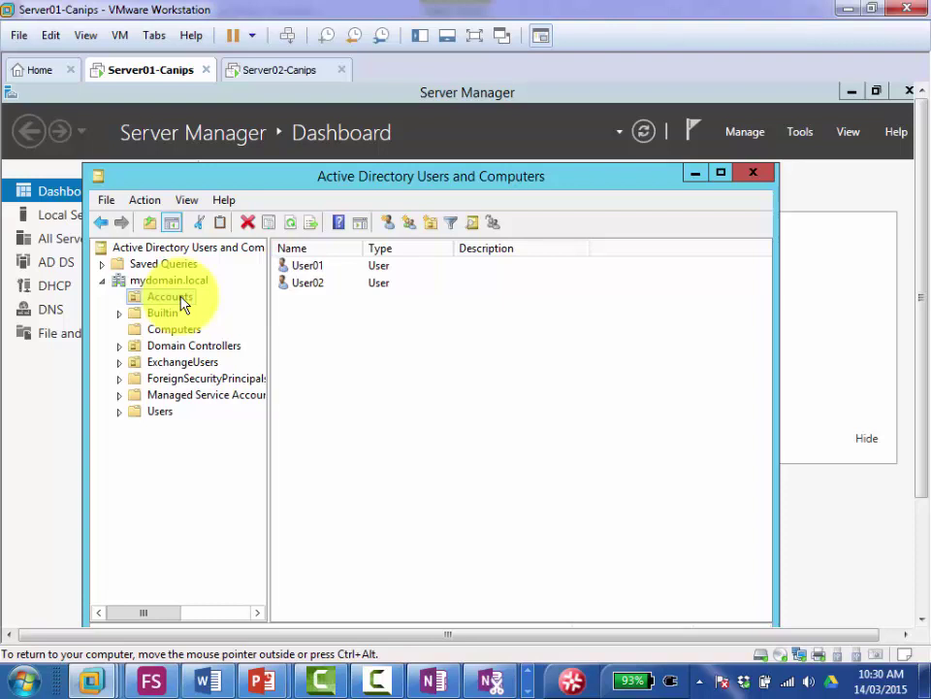
right_click(181, 299)
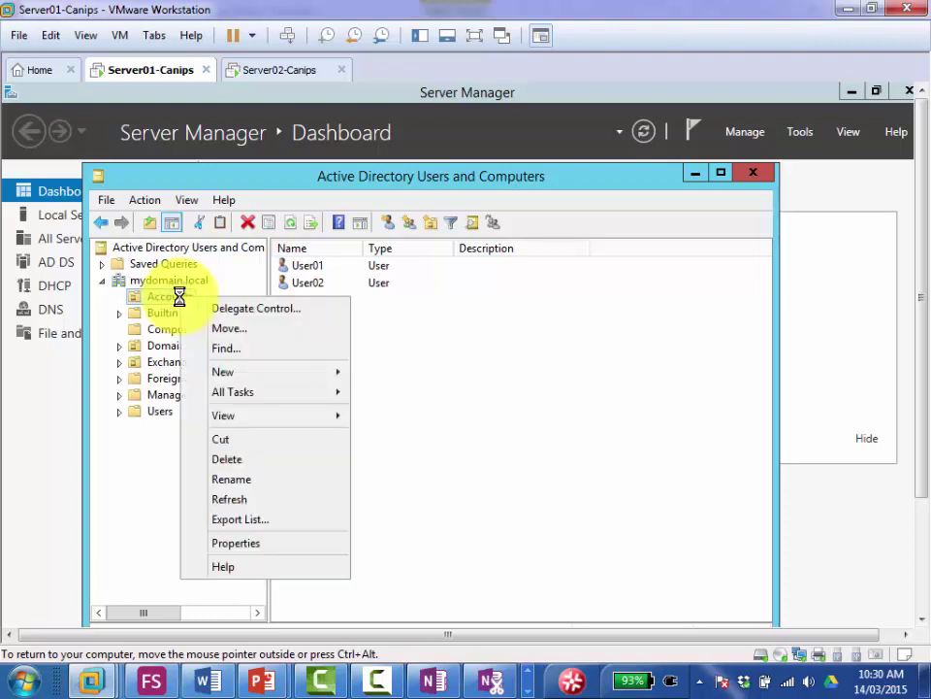
mouse_move(258, 382)
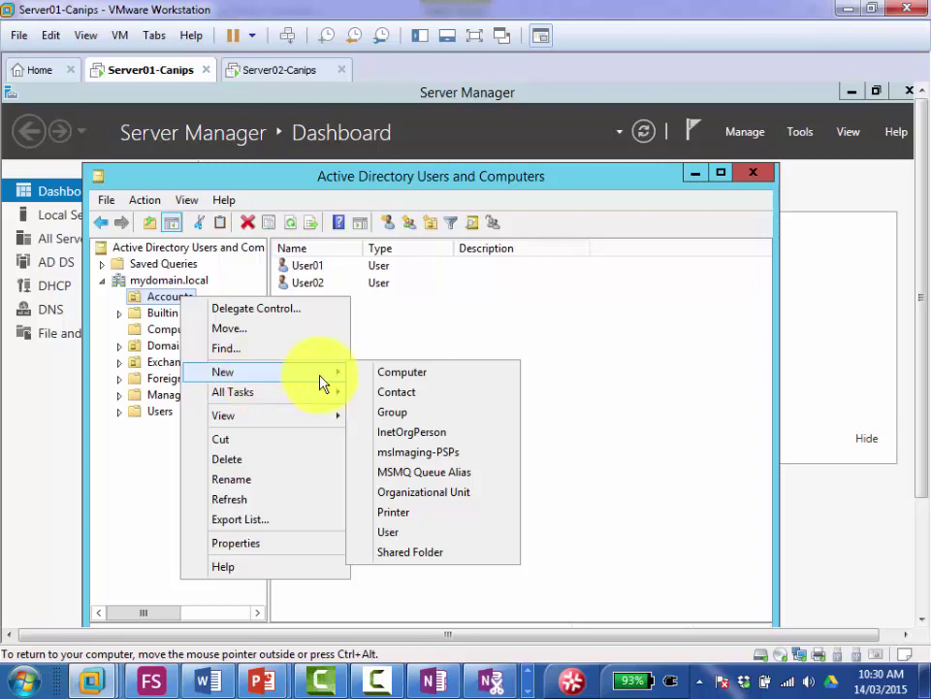
Step: Create a new organizational unit named Toronto-Accounts
left_click(450, 504)
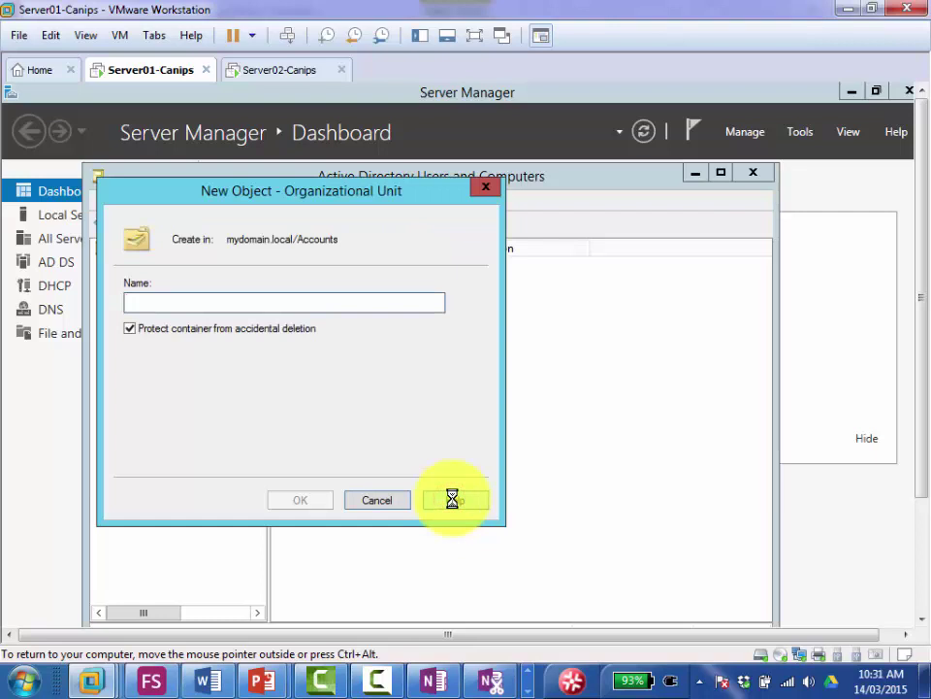
type("Toronto")
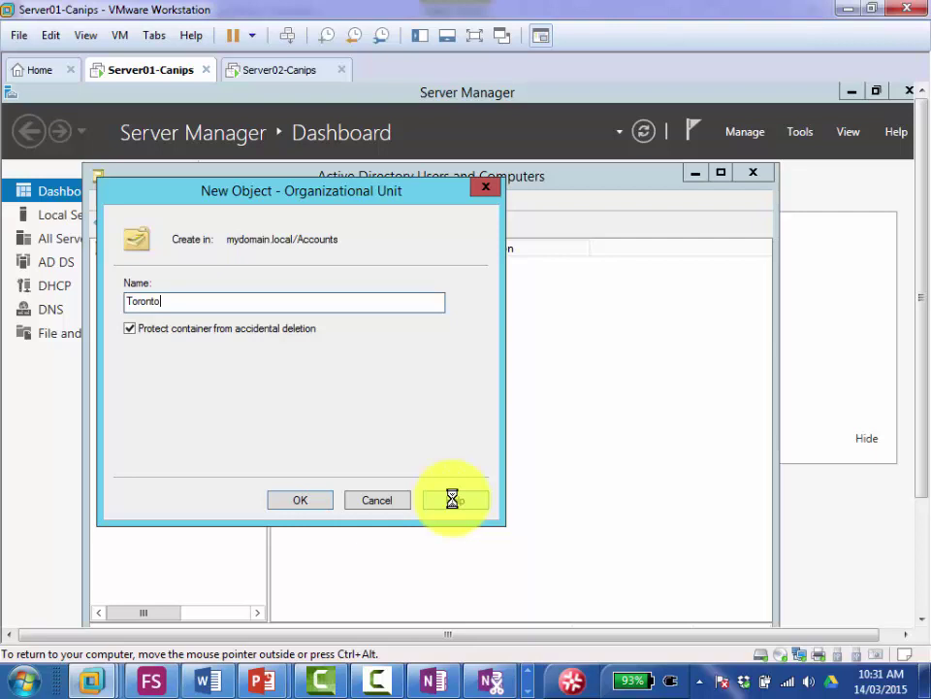
type("-Accounts")
left_click(294, 499)
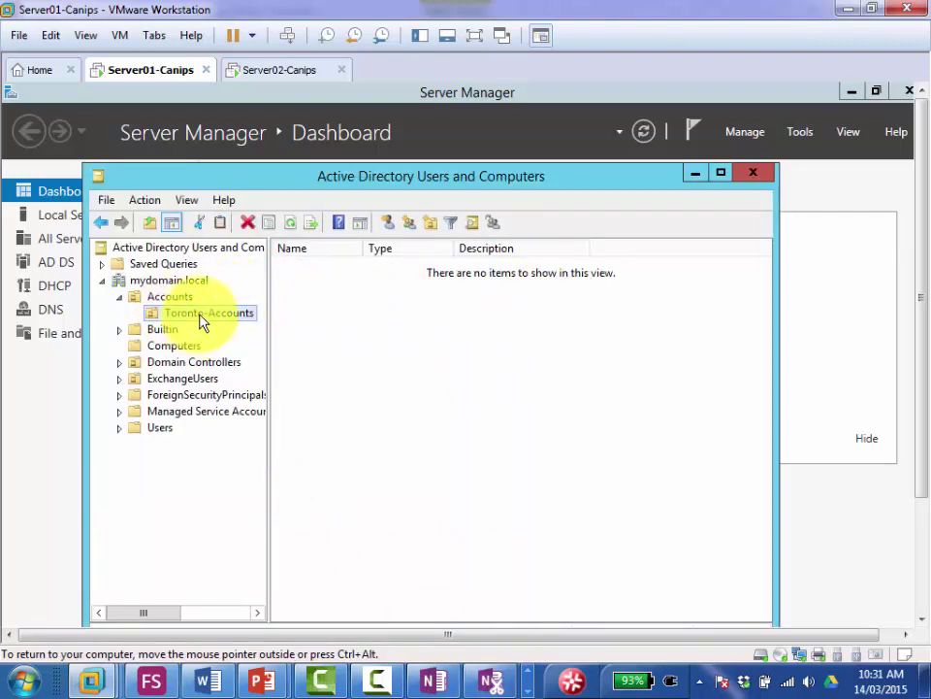
Step: Create a second organizational unit named Newyork Accounts inside the Accounts OU
left_click(182, 300)
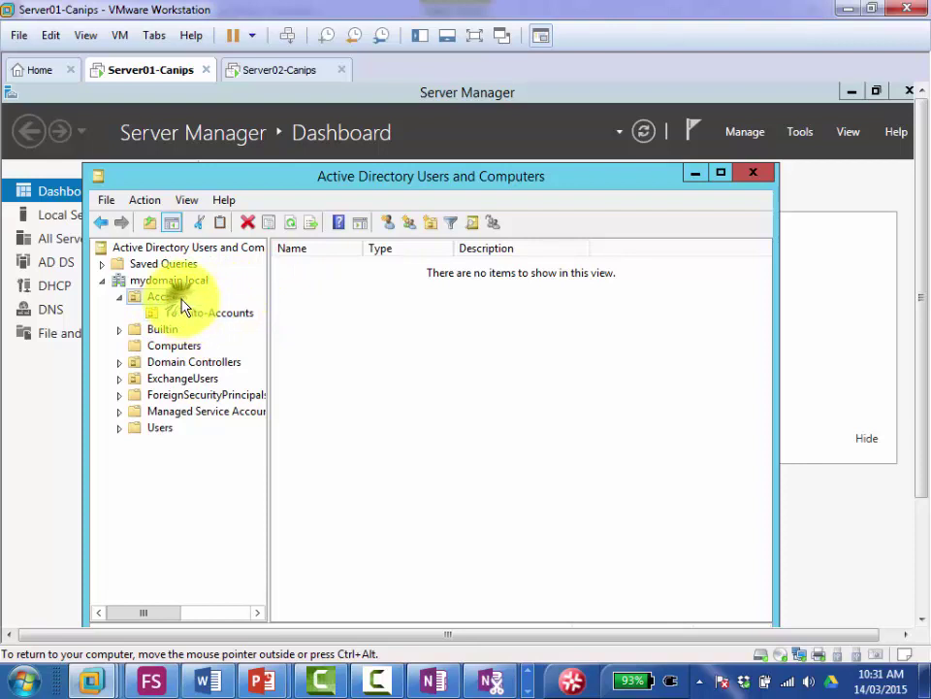
right_click(183, 306)
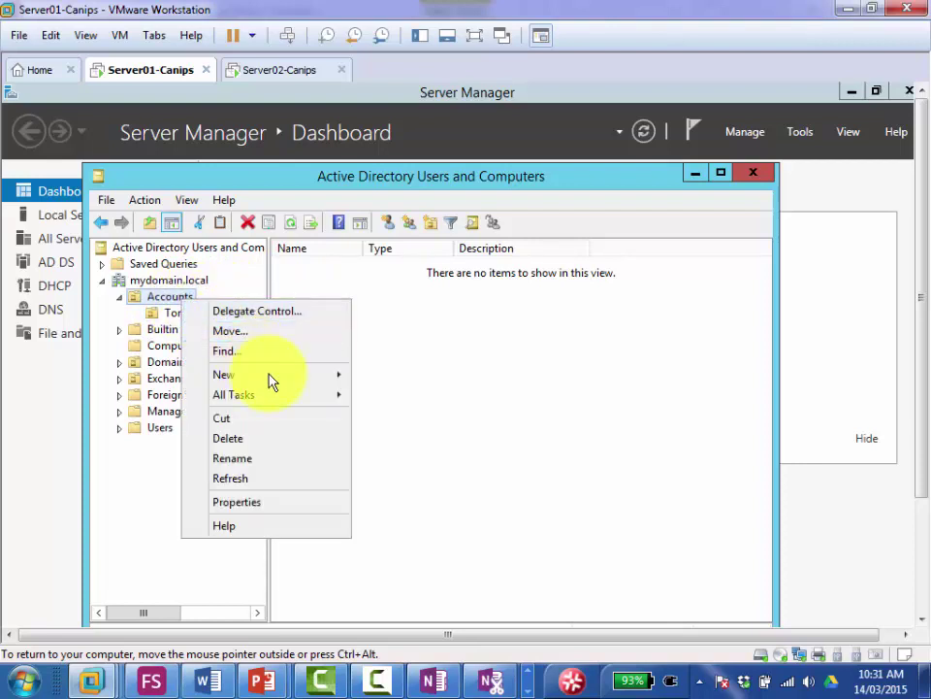
mouse_move(289, 380)
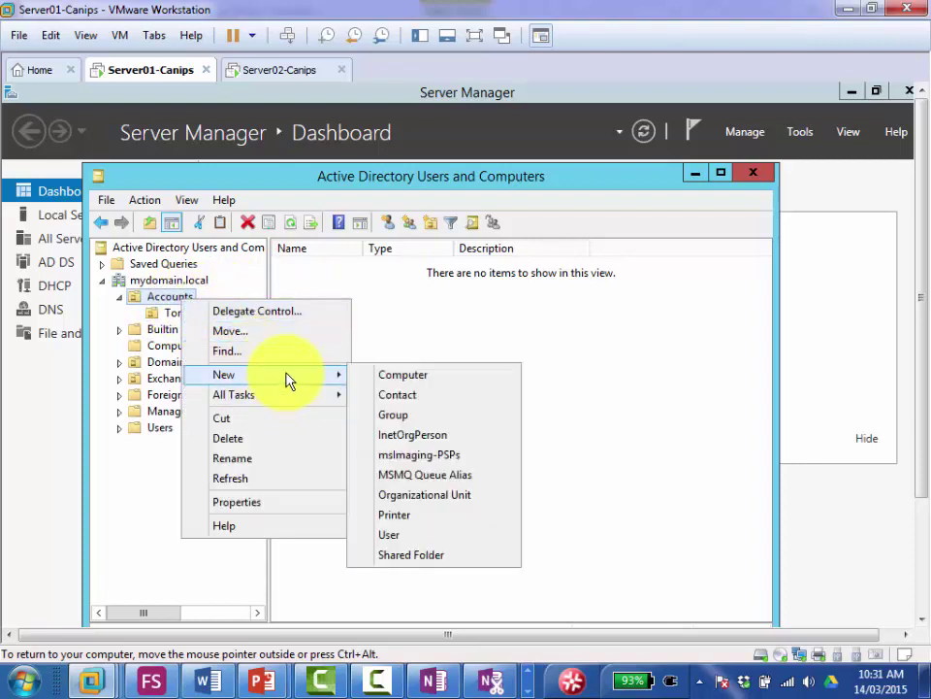
left_click(437, 497)
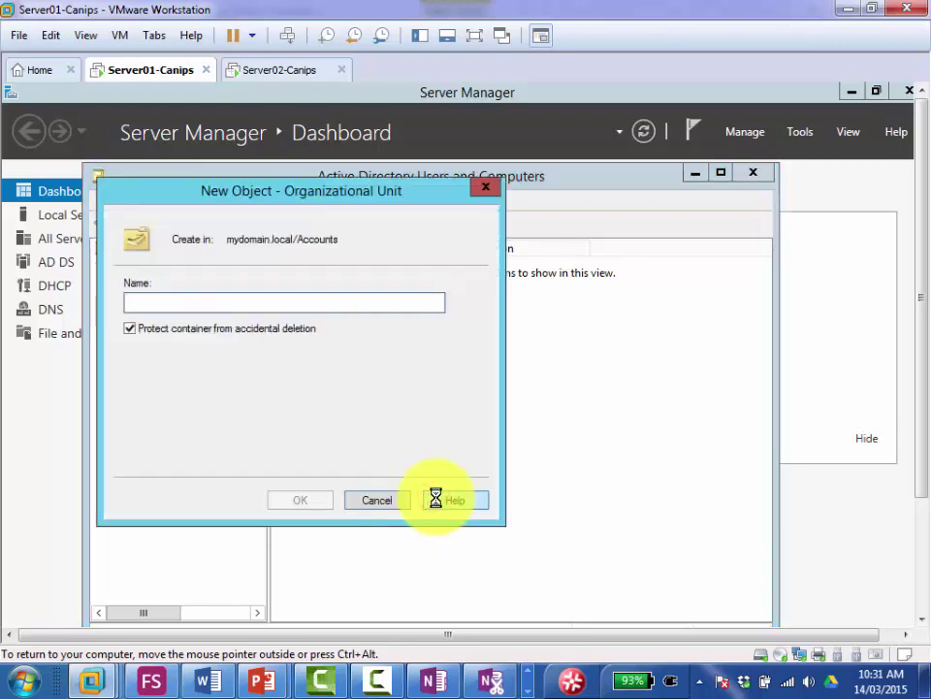
type("Newyork")
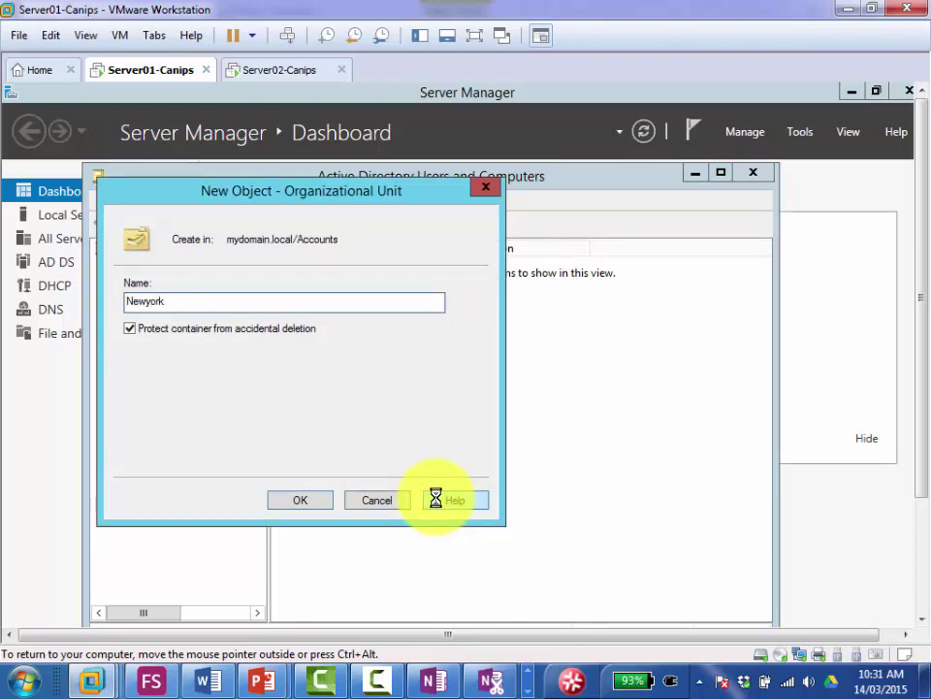
type(" Accounts")
left_click(300, 500)
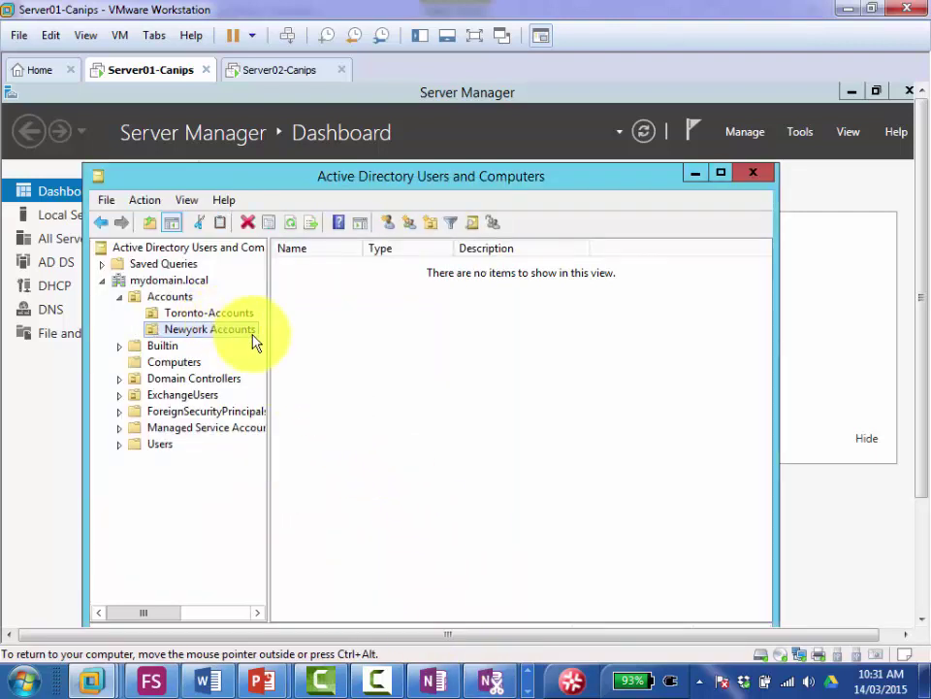
Step: Replace the Steps row's '?' with 'Create a Child OU called Toronto Accounts and another child OU Newyork Accounts', adding a row
left_click(427, 679)
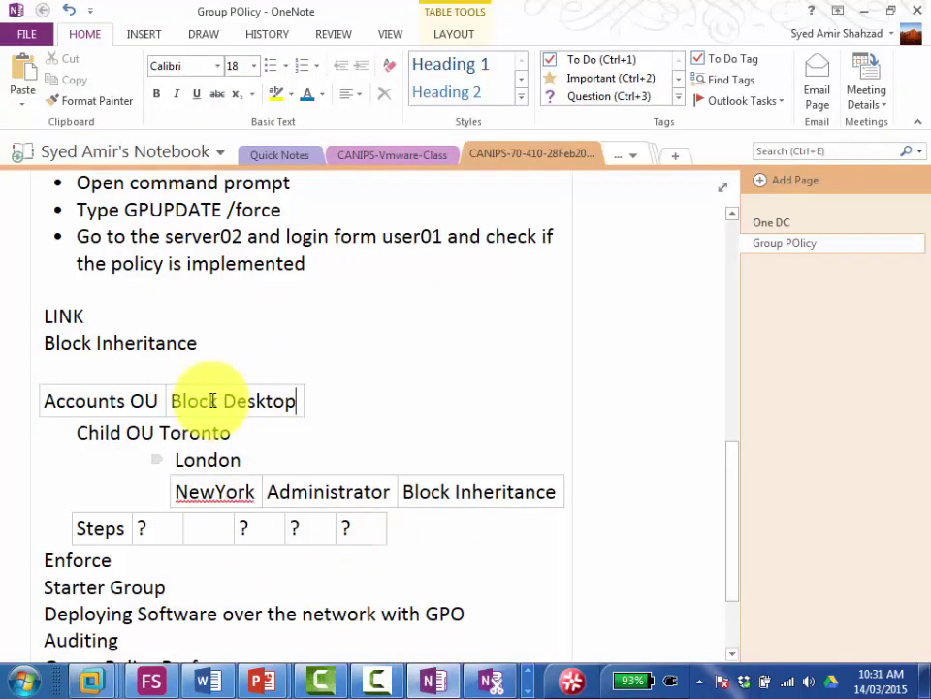
left_click(157, 528)
left_click(166, 534)
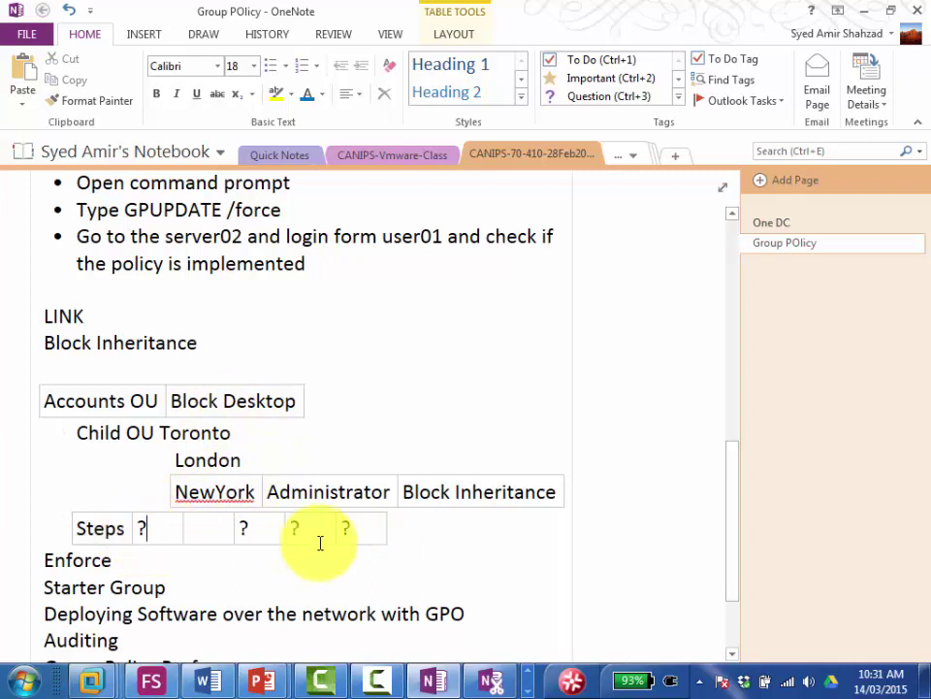
double_click(146, 527)
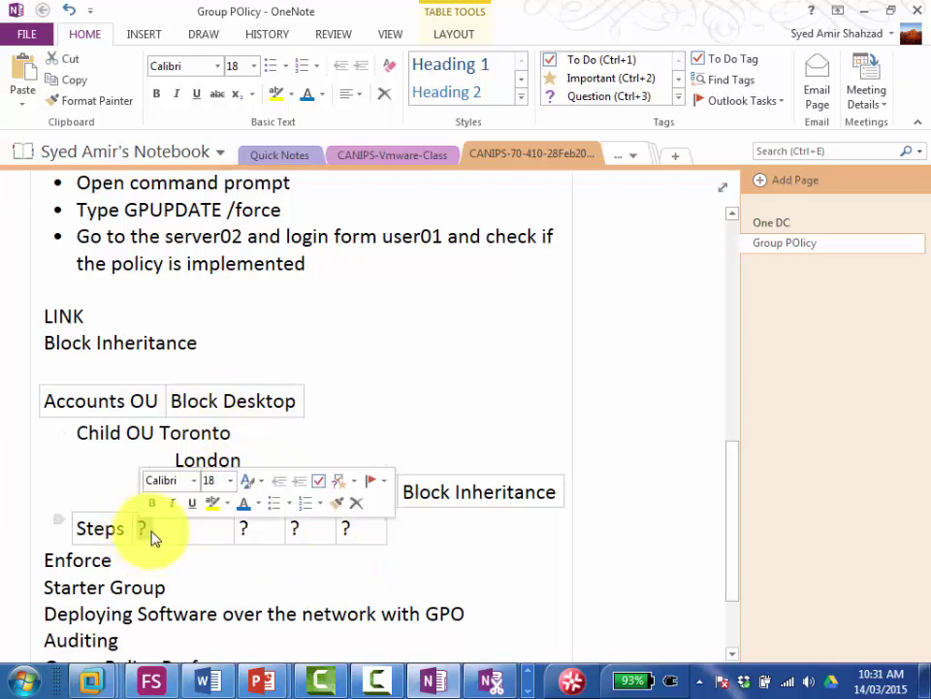
type("Create a")
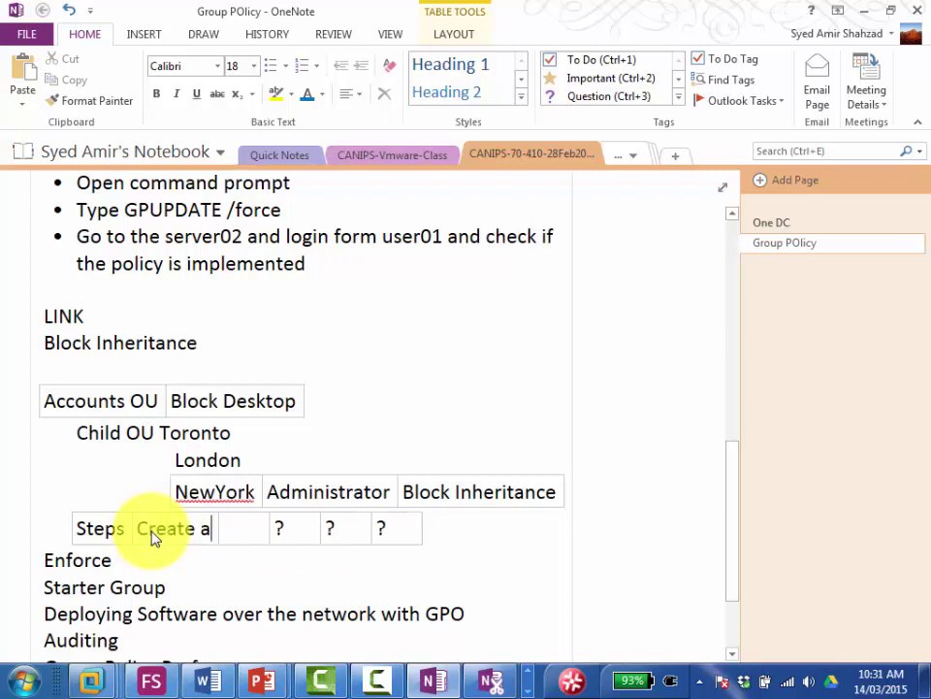
type(" Child OU")
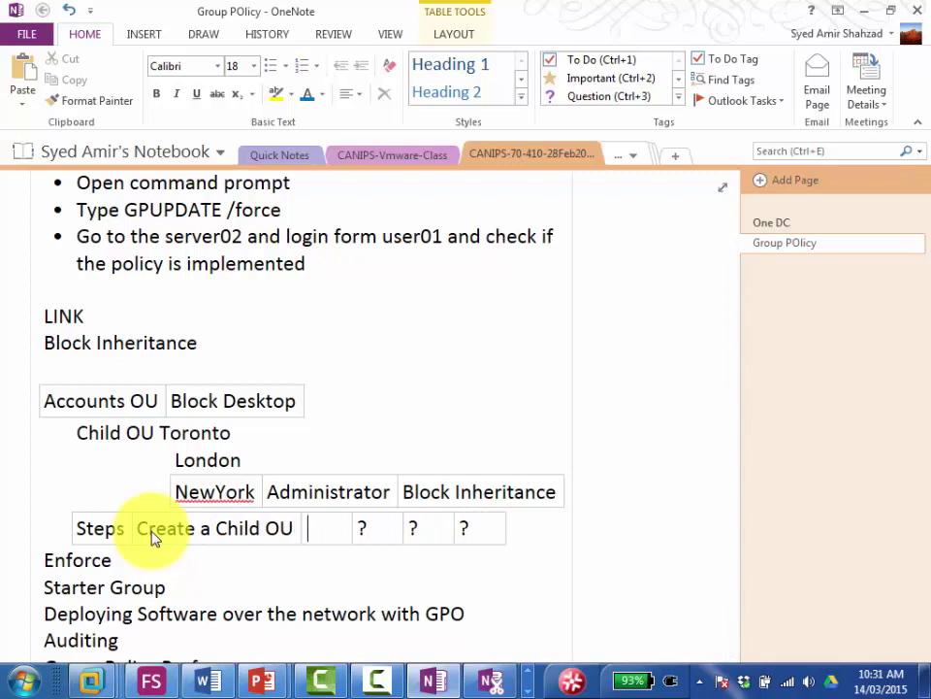
type(" called ")
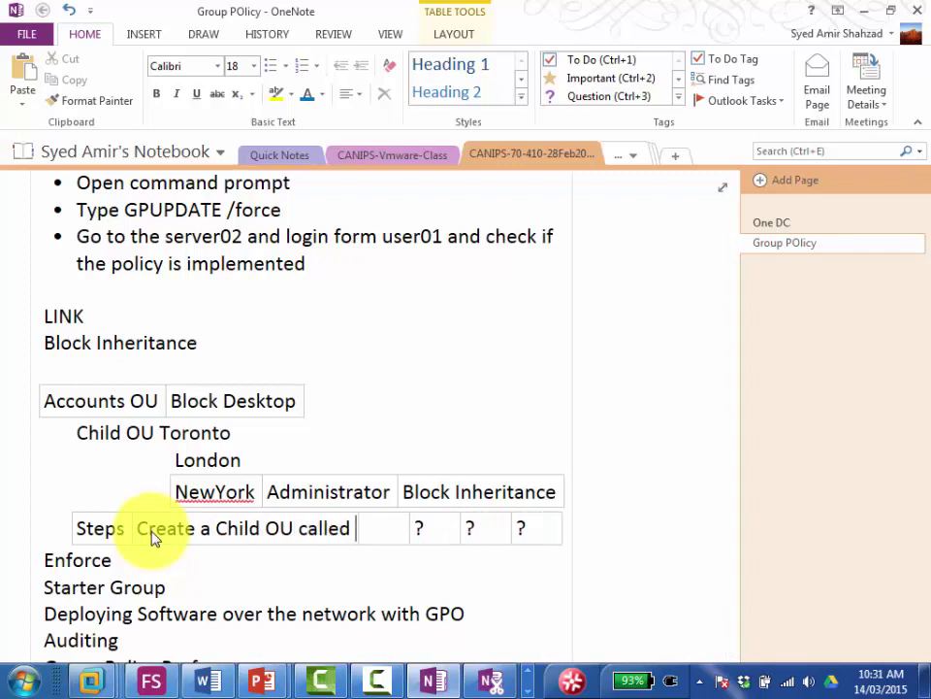
type("Toronto")
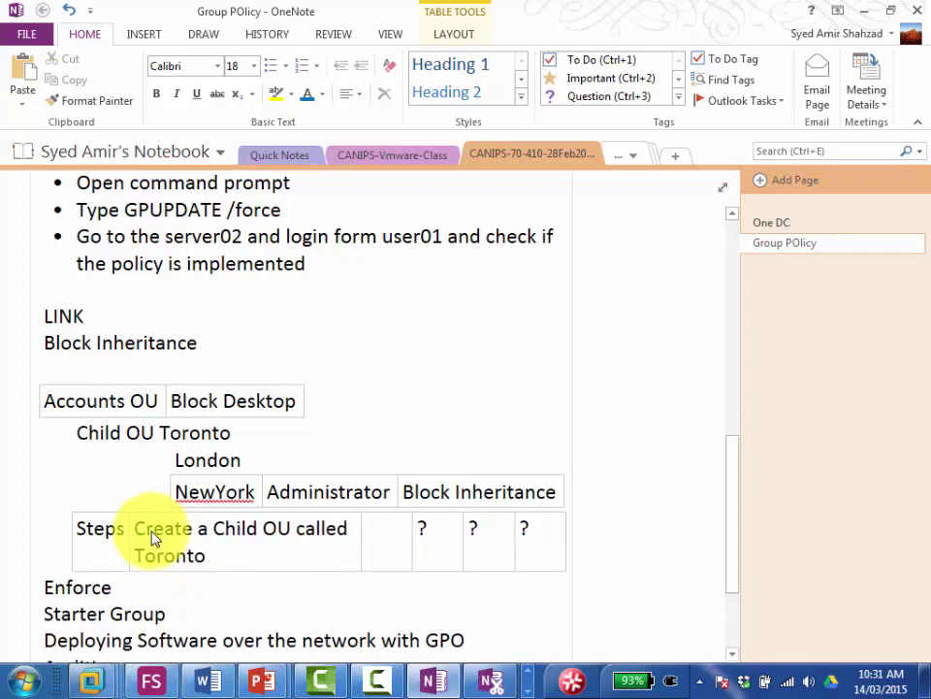
type(" Accounts")
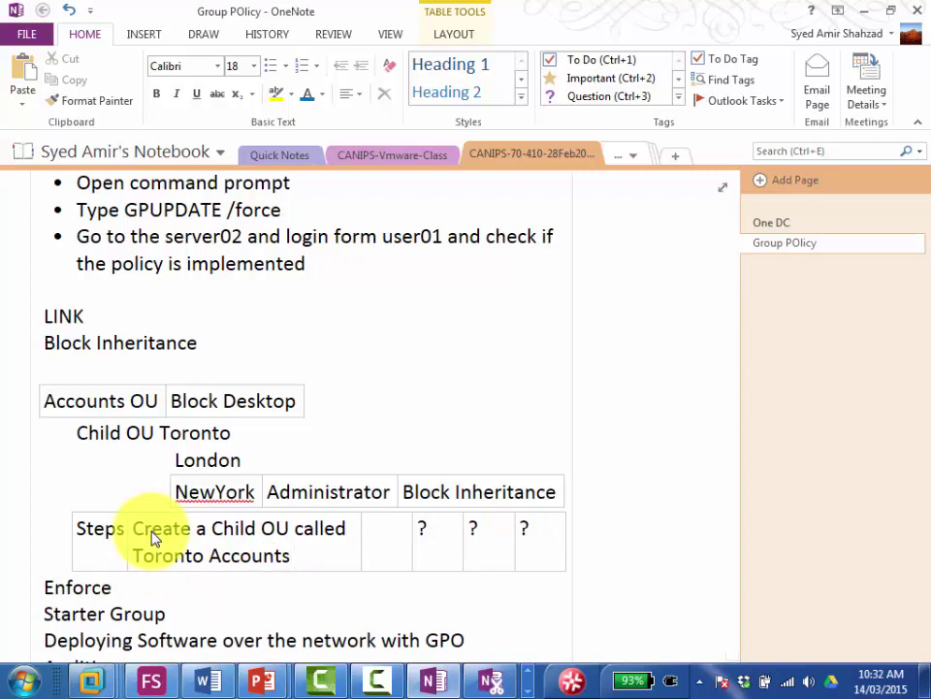
type(" and")
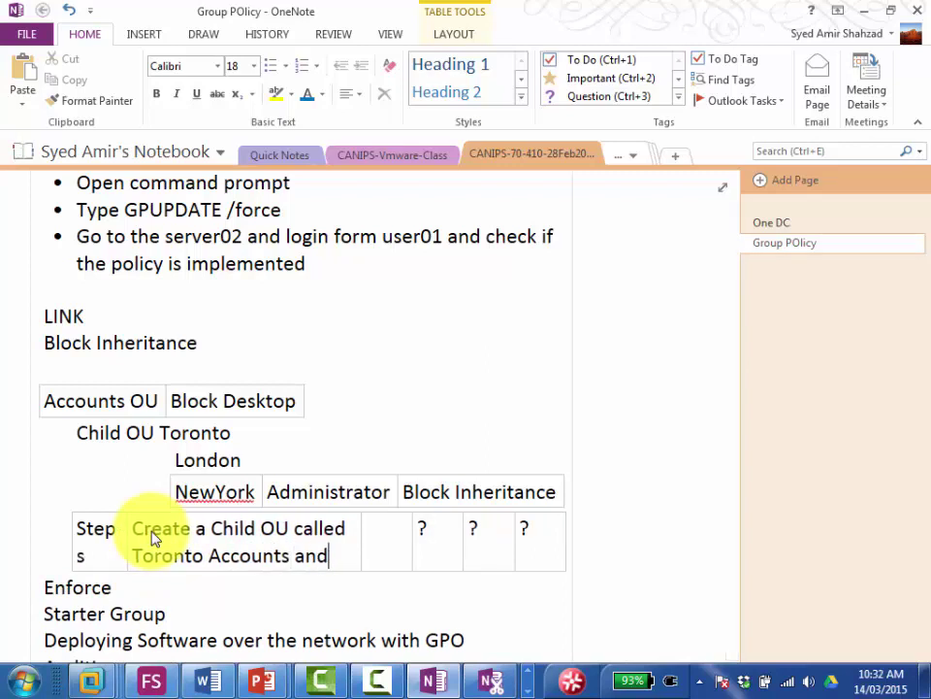
type(" another")
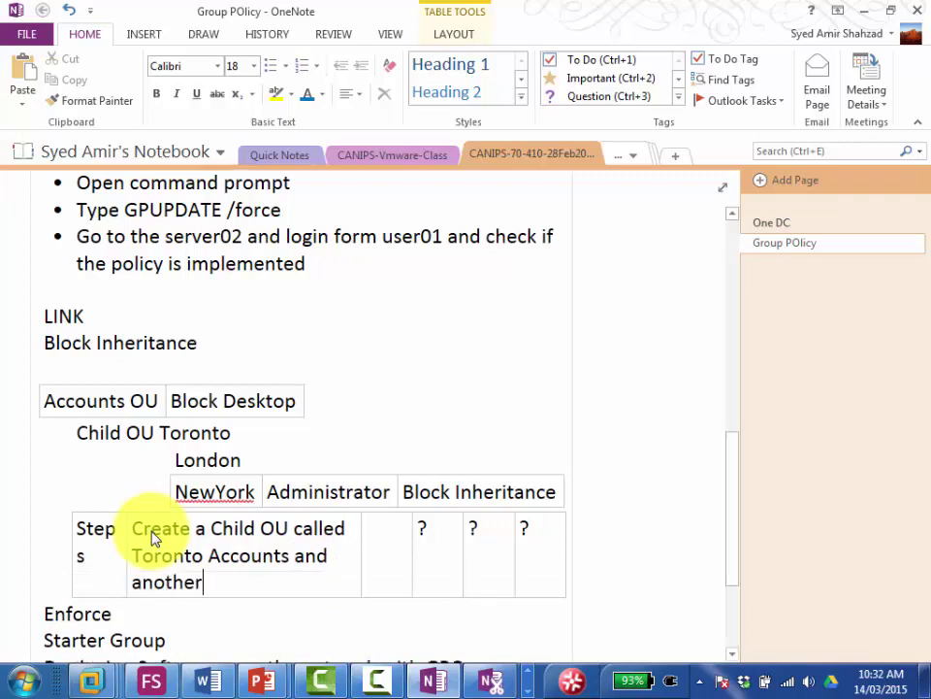
type(" child OU")
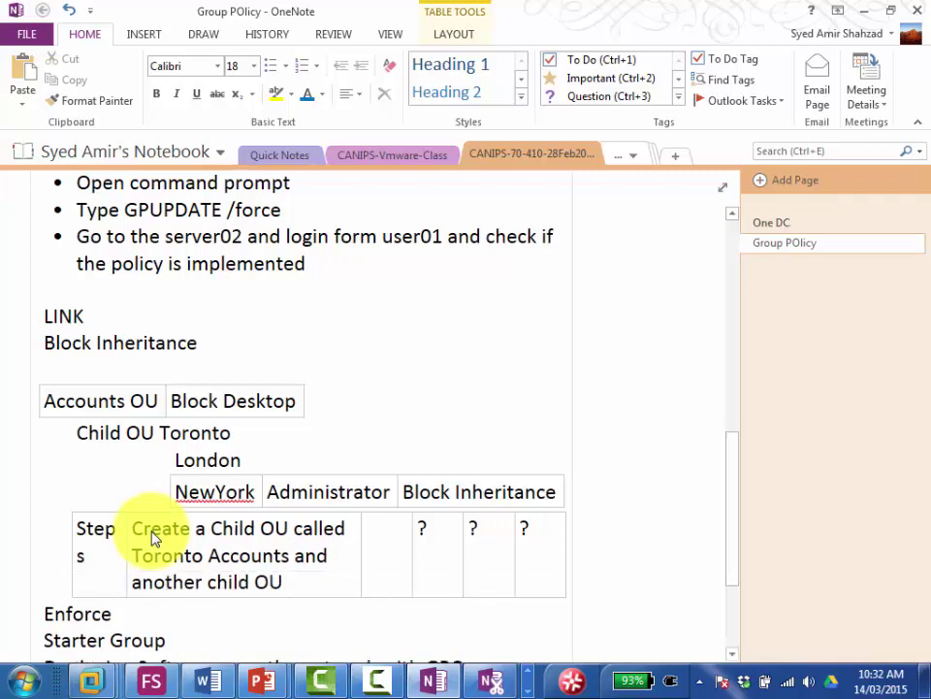
type(" New")
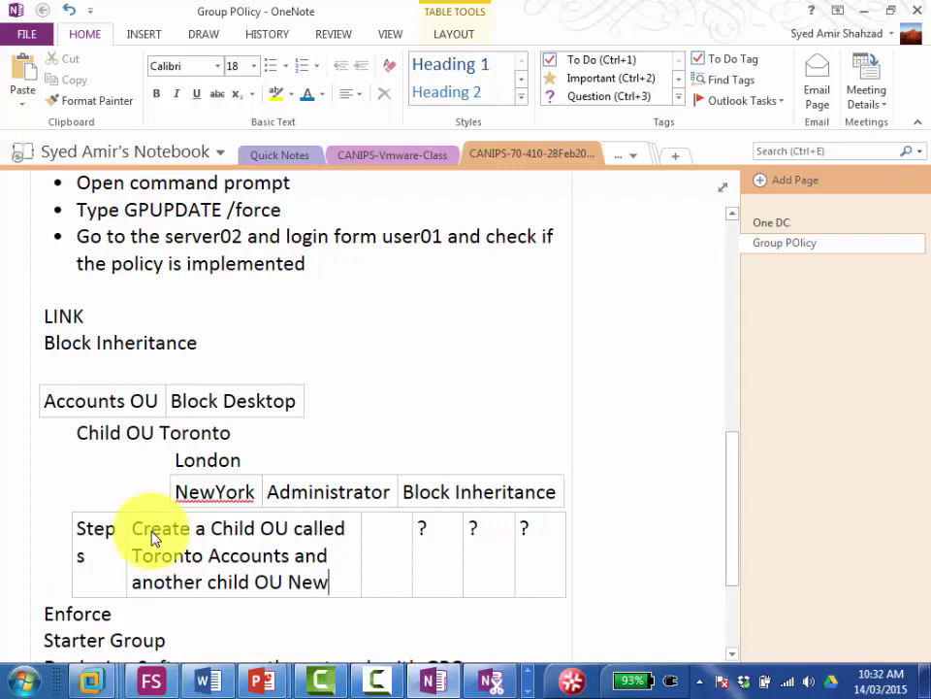
type("york Accounts")
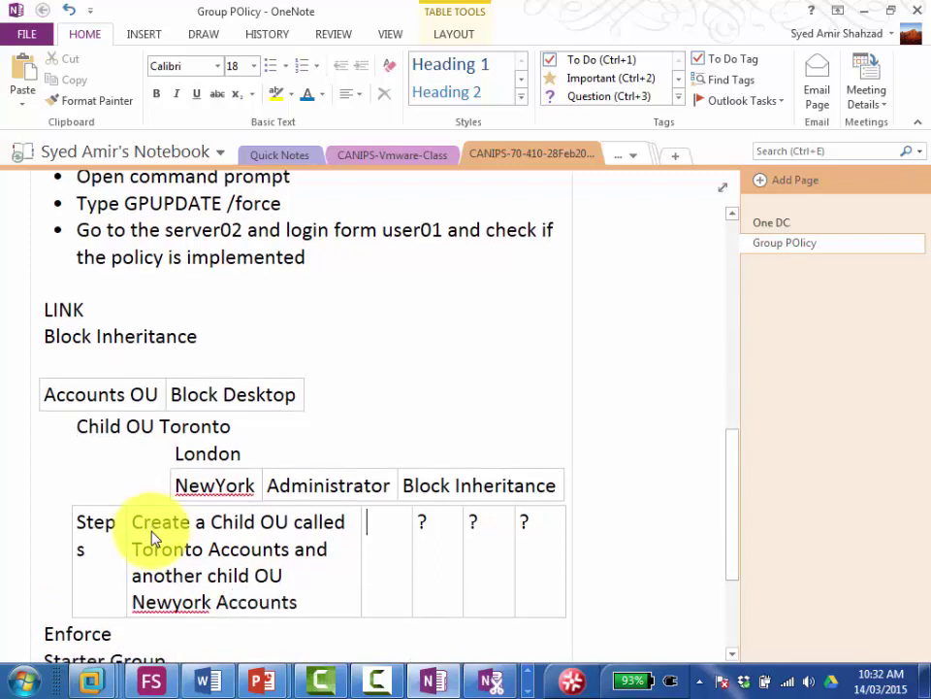
key("Tab")
key("Tab")
key("Tab")
key("Tab")
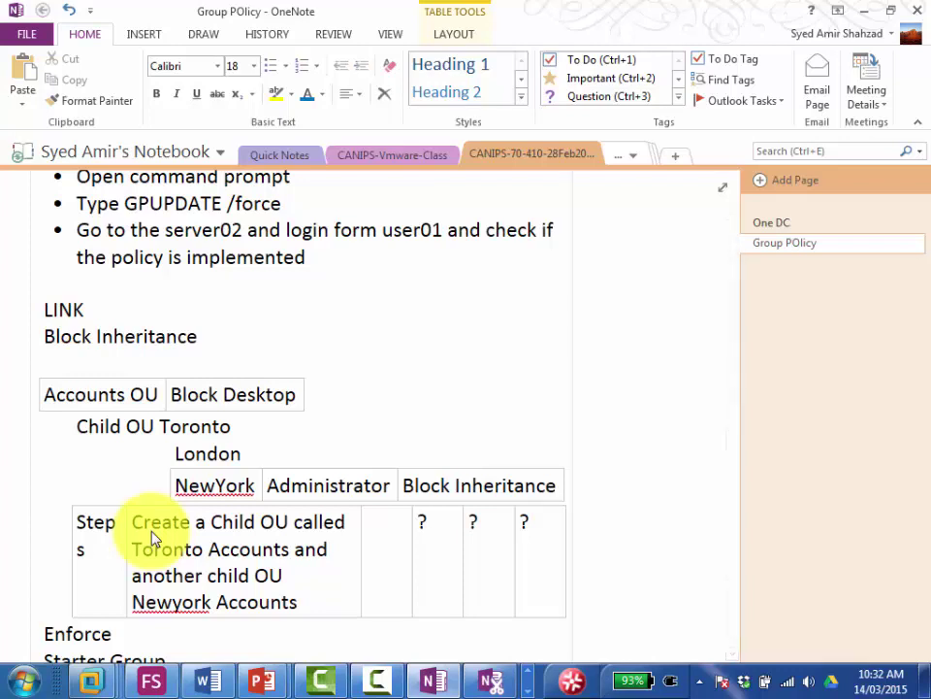
key("Tab")
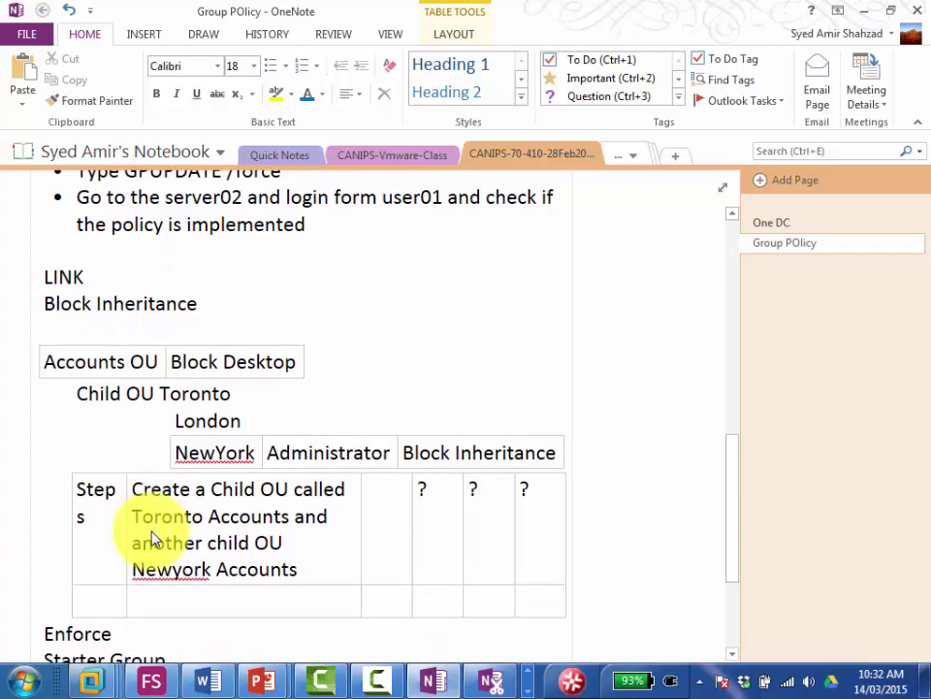
Step: Enter 'Tranfer User02 to TorontoAccounts OU' in the new row's second cell, then minimize OneNote
key("Tab")
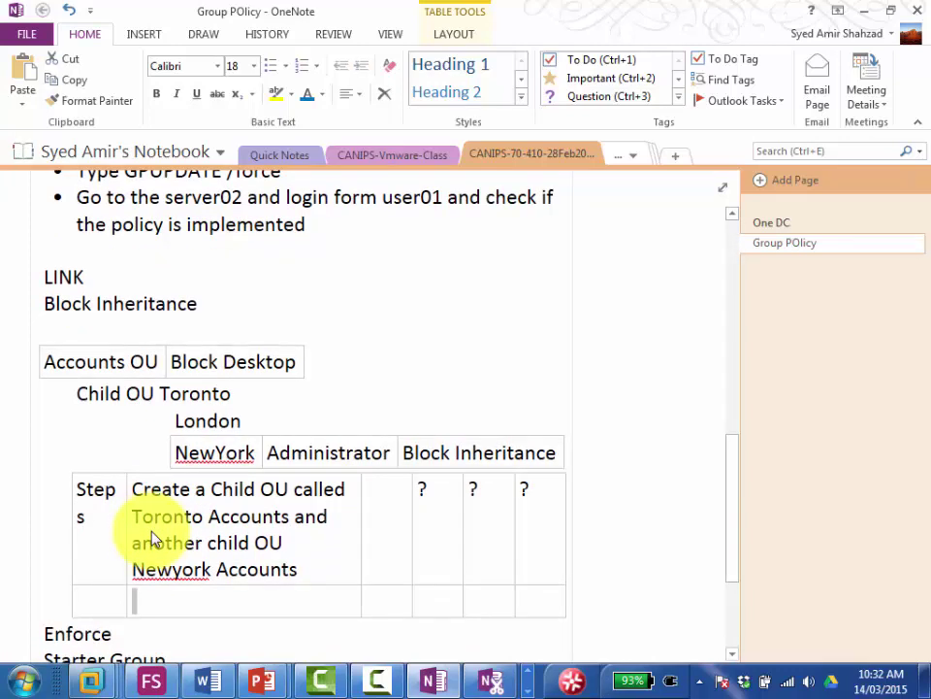
type("Tranfer")
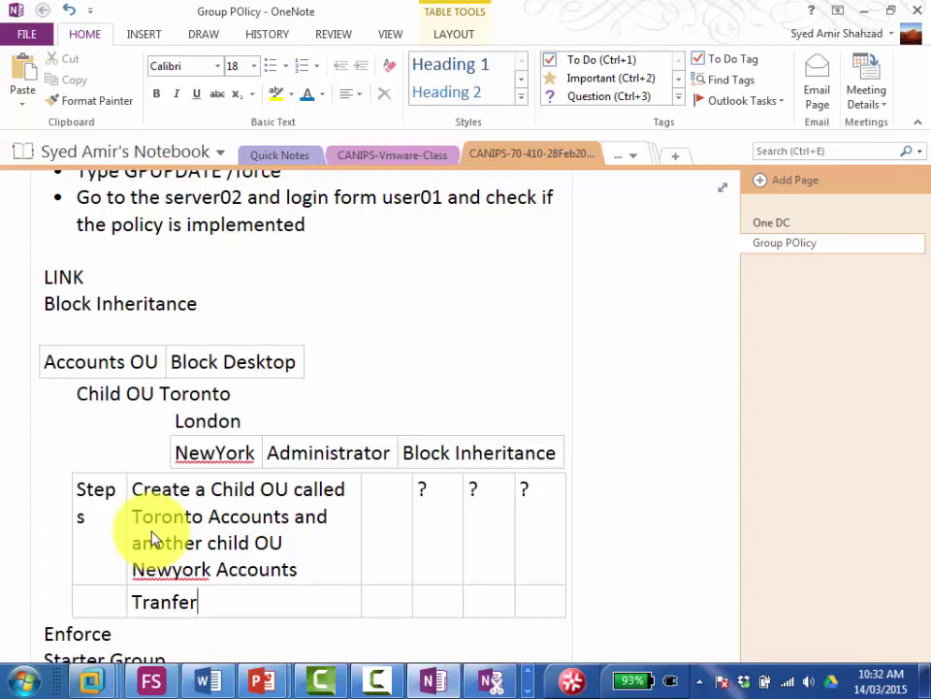
type("User02 ")
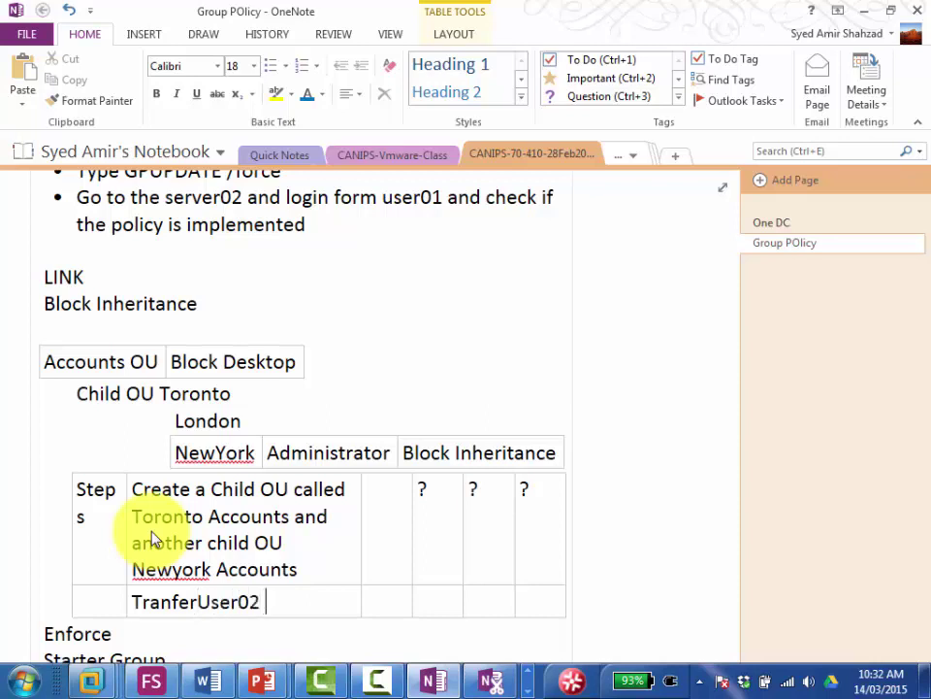
type("to Toronto")
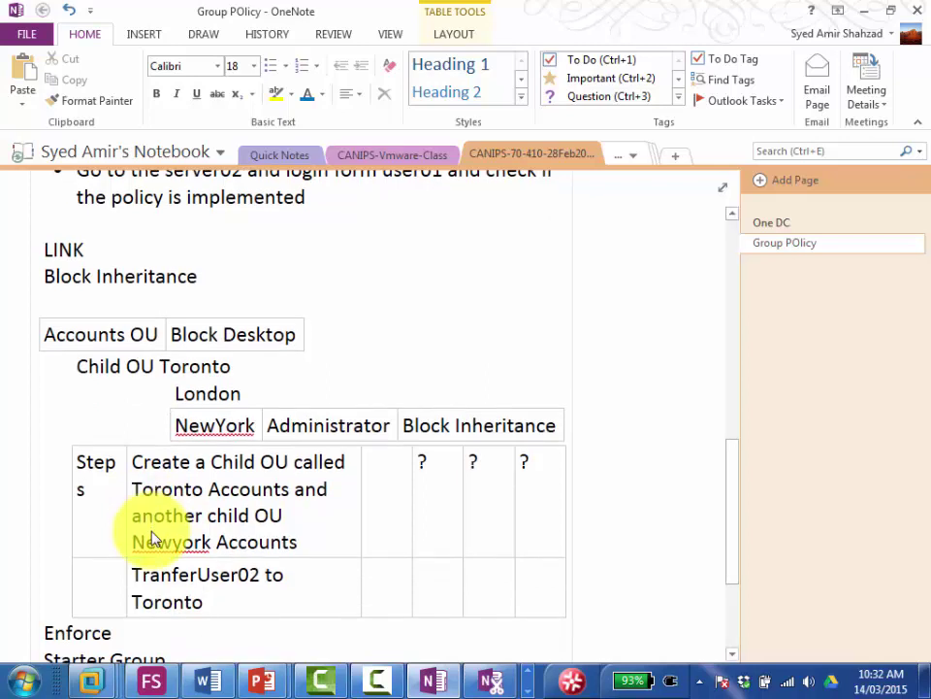
type("Accounts OU")
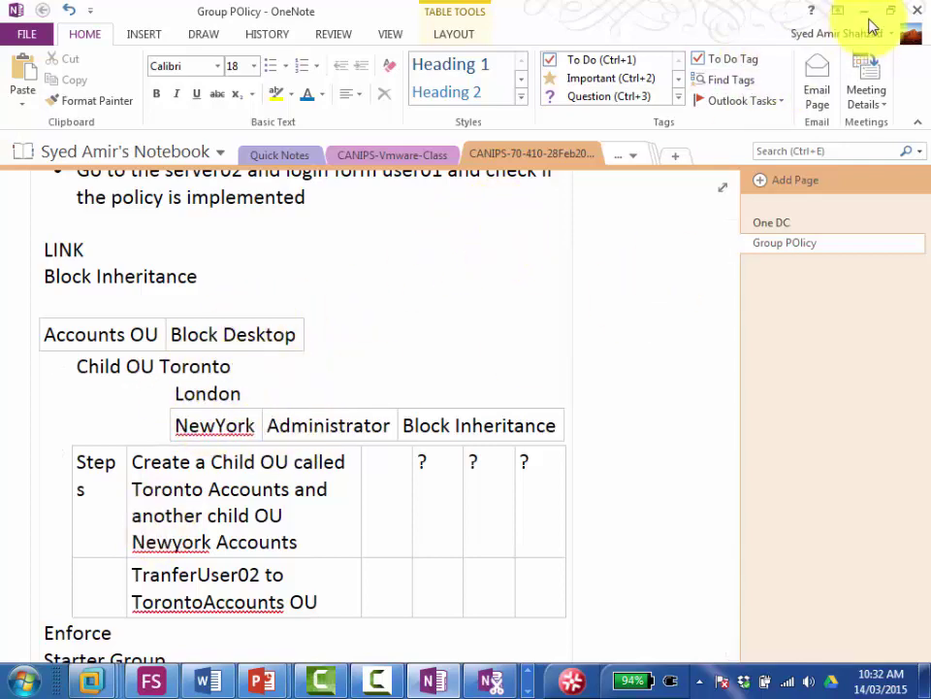
left_click(865, 16)
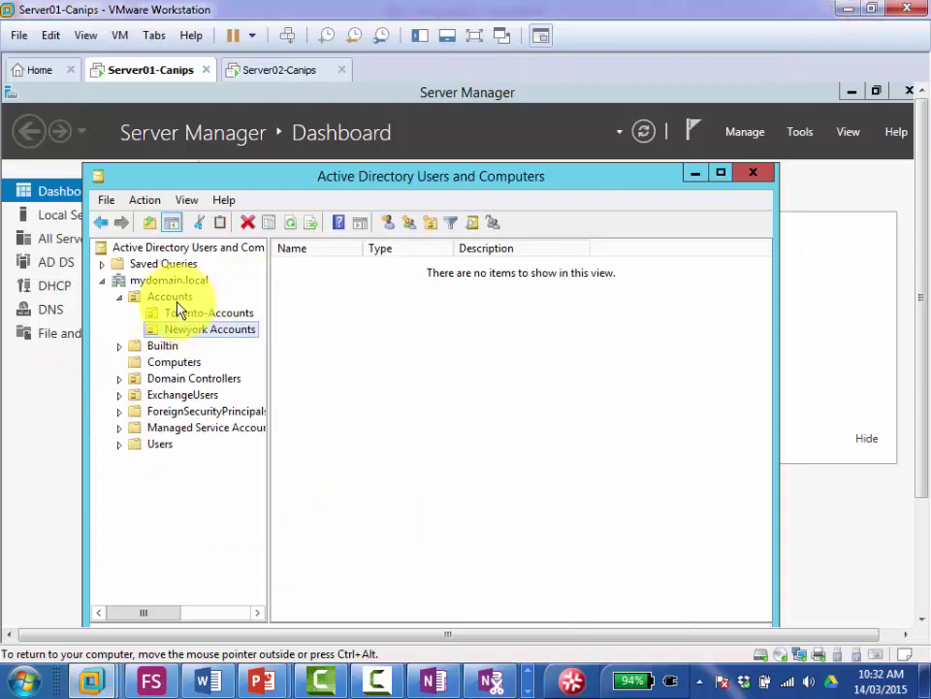
Step: Show the Accounts OU with a widened Name column and open User02's context menu
left_click(174, 297)
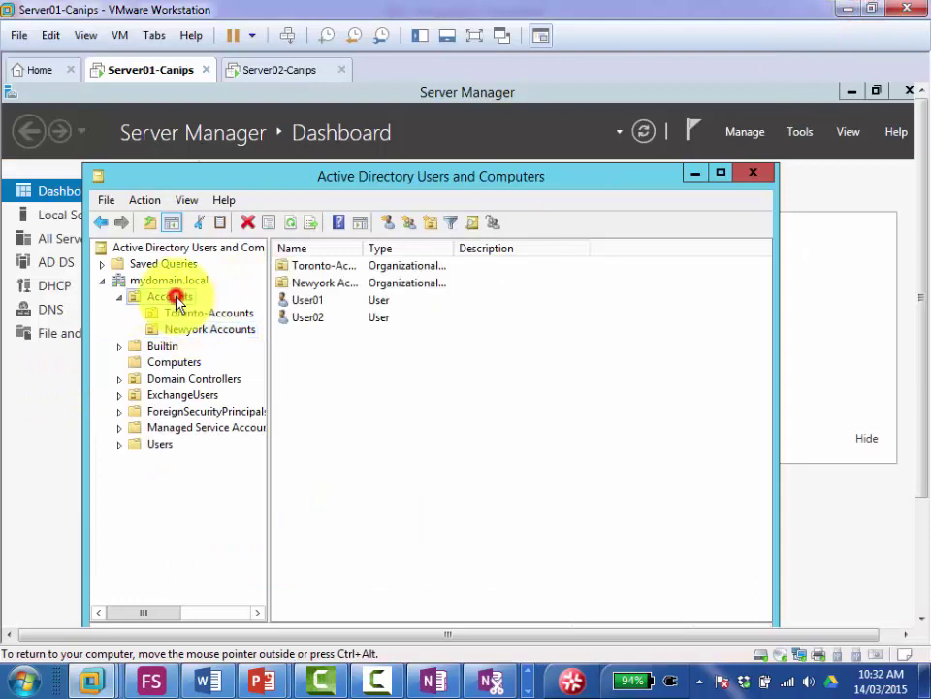
double_click(367, 251)
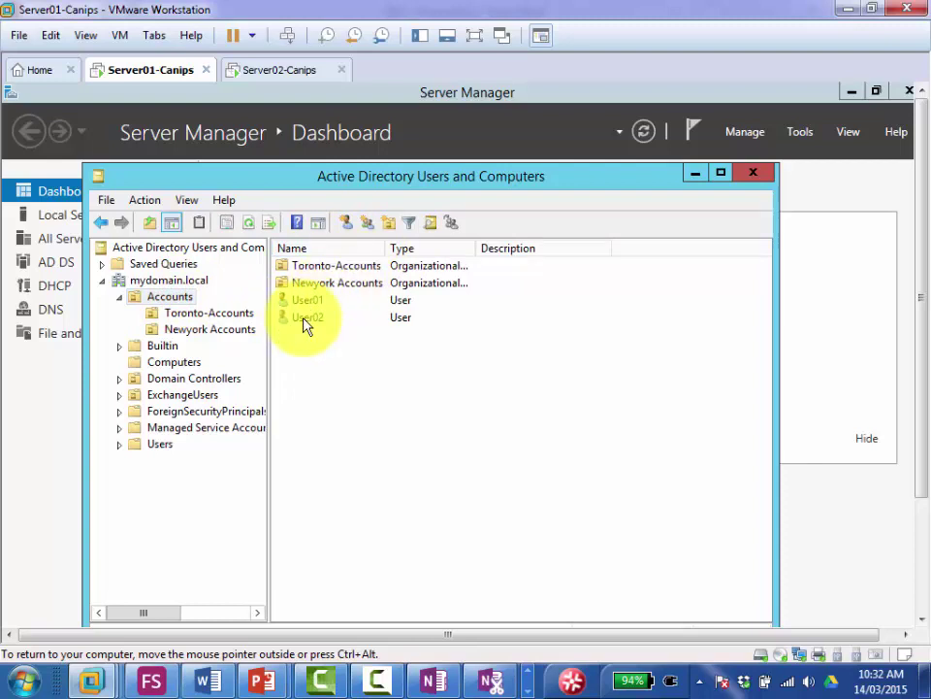
left_click(304, 318)
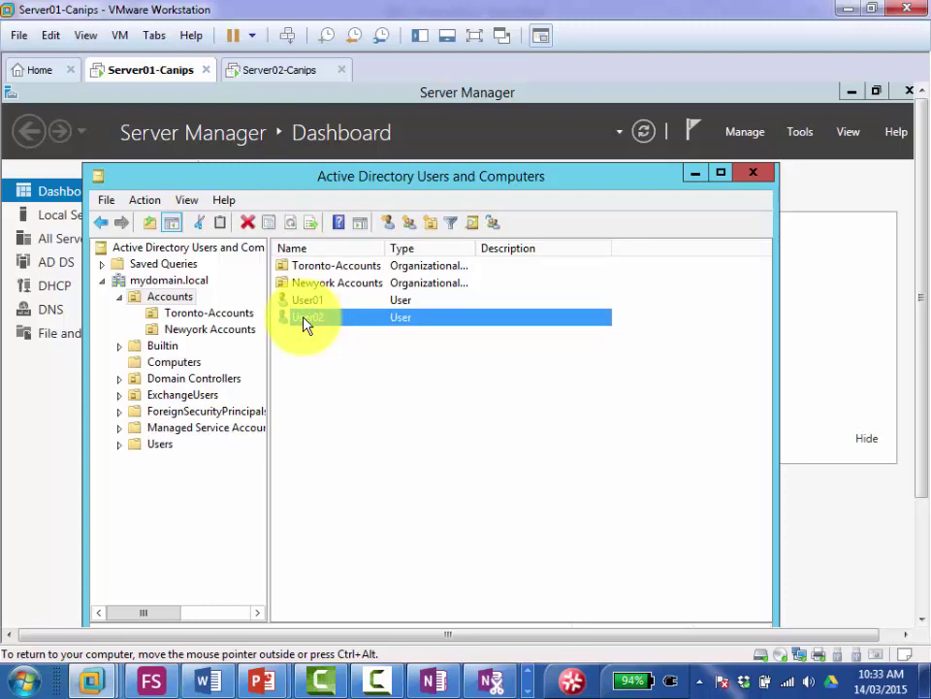
right_click(304, 323)
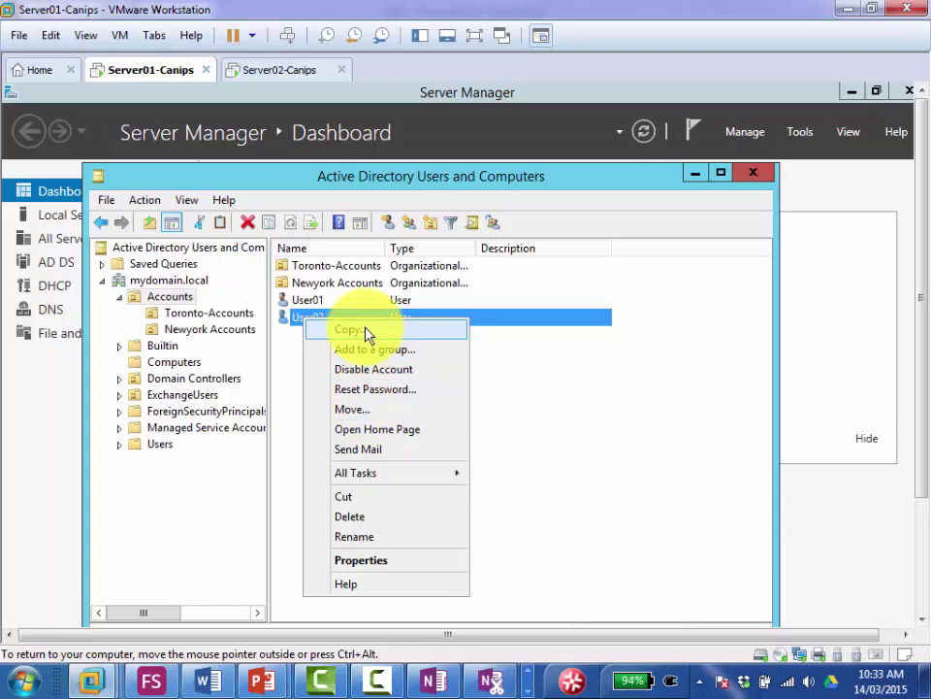
Step: Move User02 into Toronto-Accounts under Accounts, after cancelling a first Move attempt
left_click(384, 411)
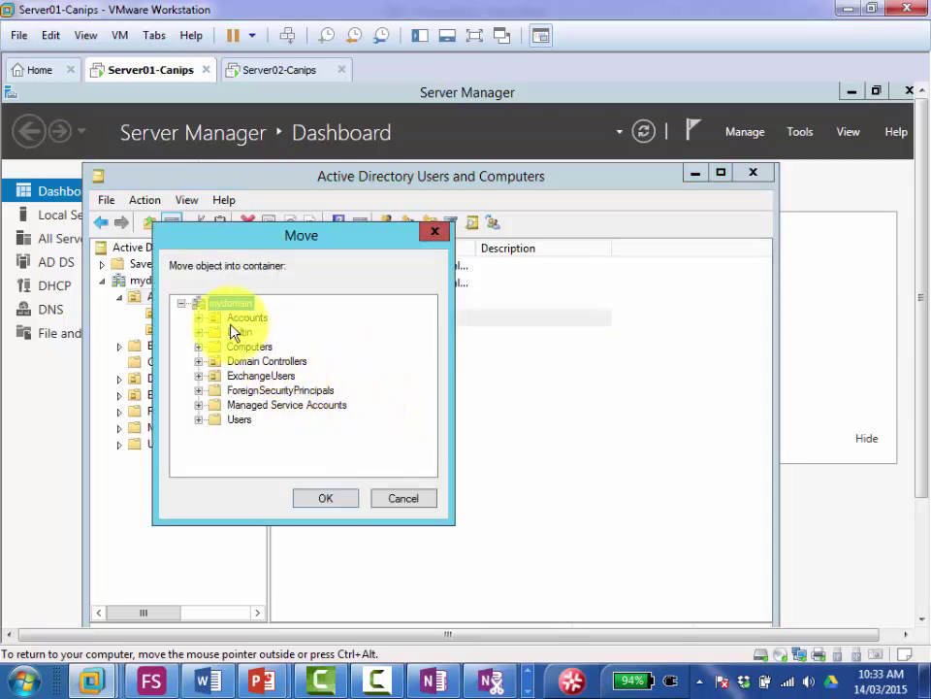
left_click(404, 499)
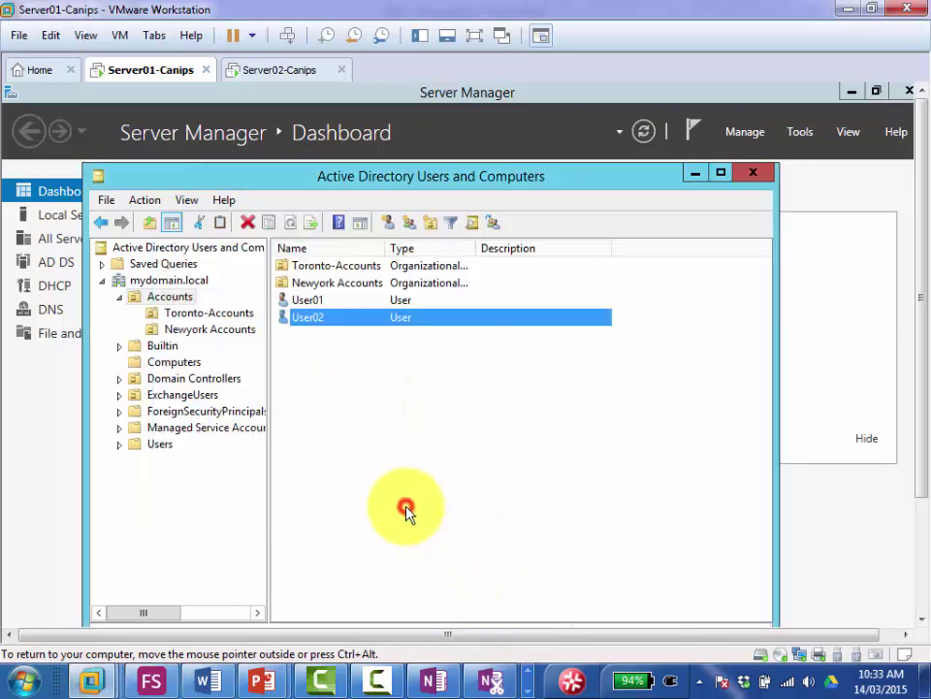
right_click(319, 321)
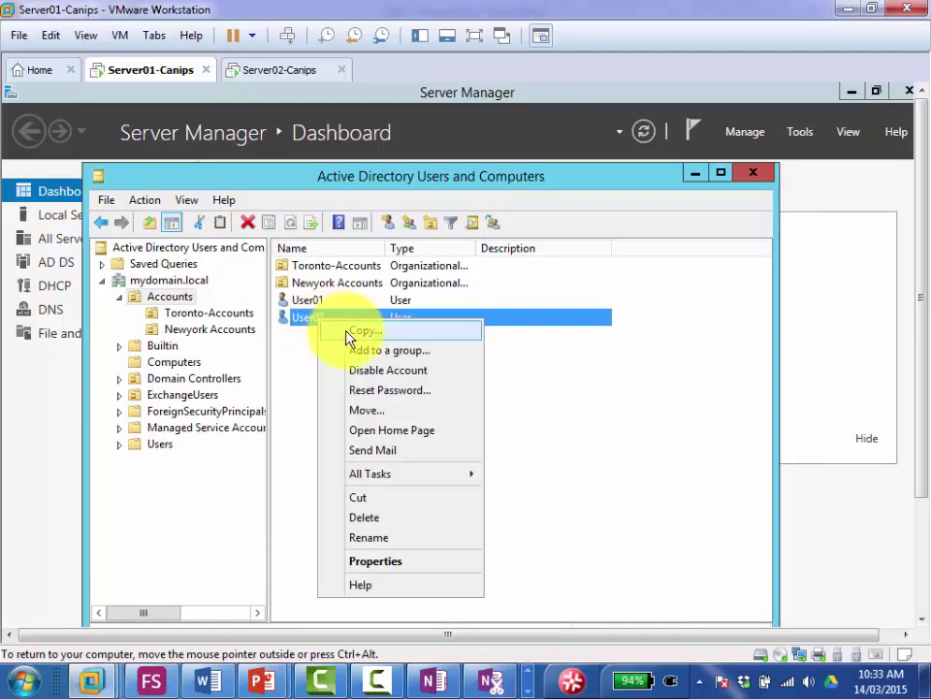
left_click(391, 411)
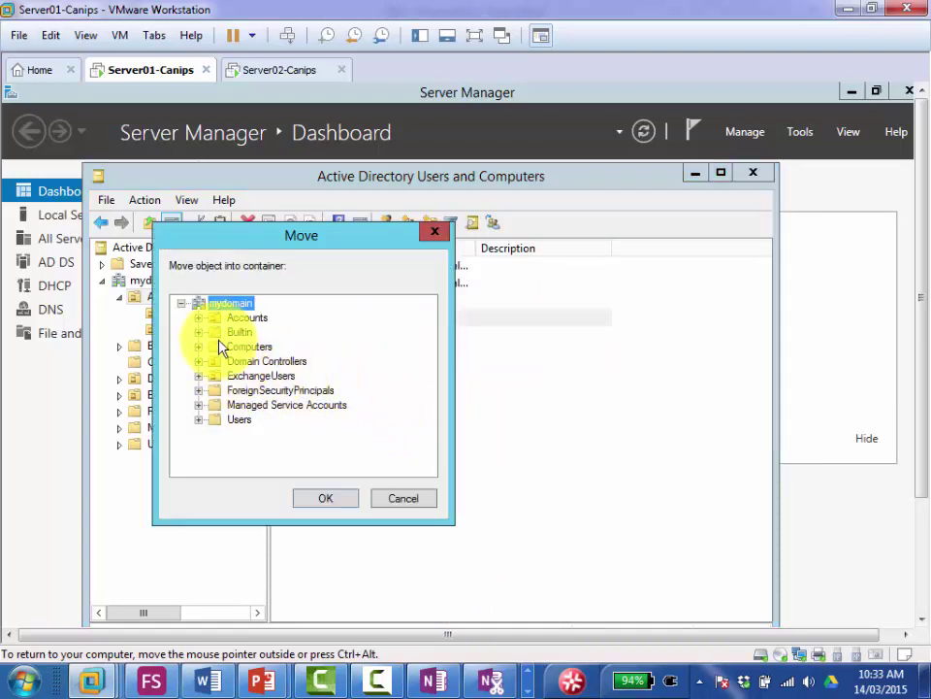
left_click(199, 318)
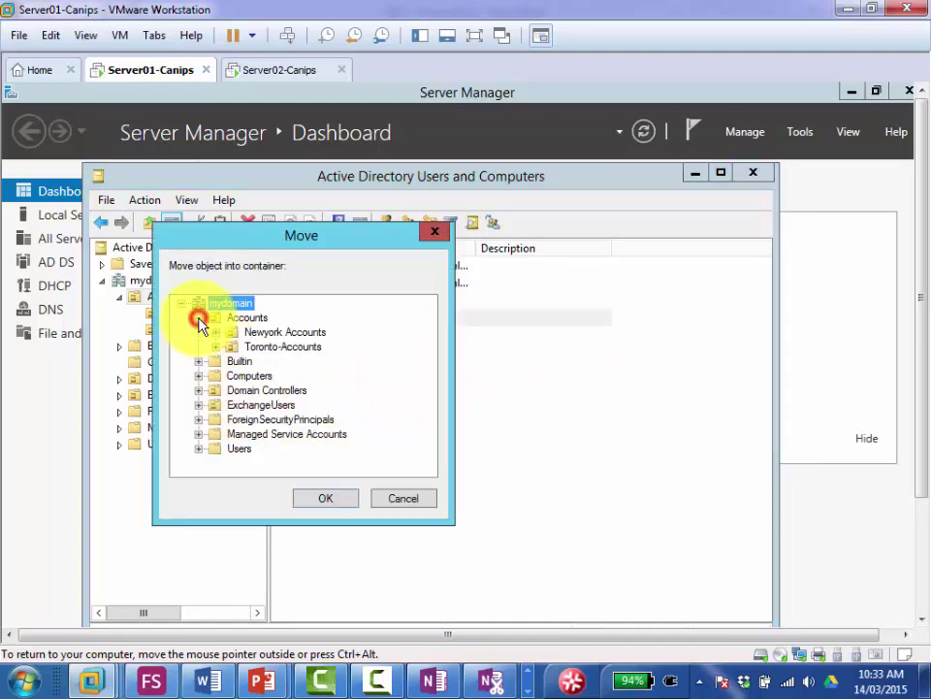
left_click(265, 348)
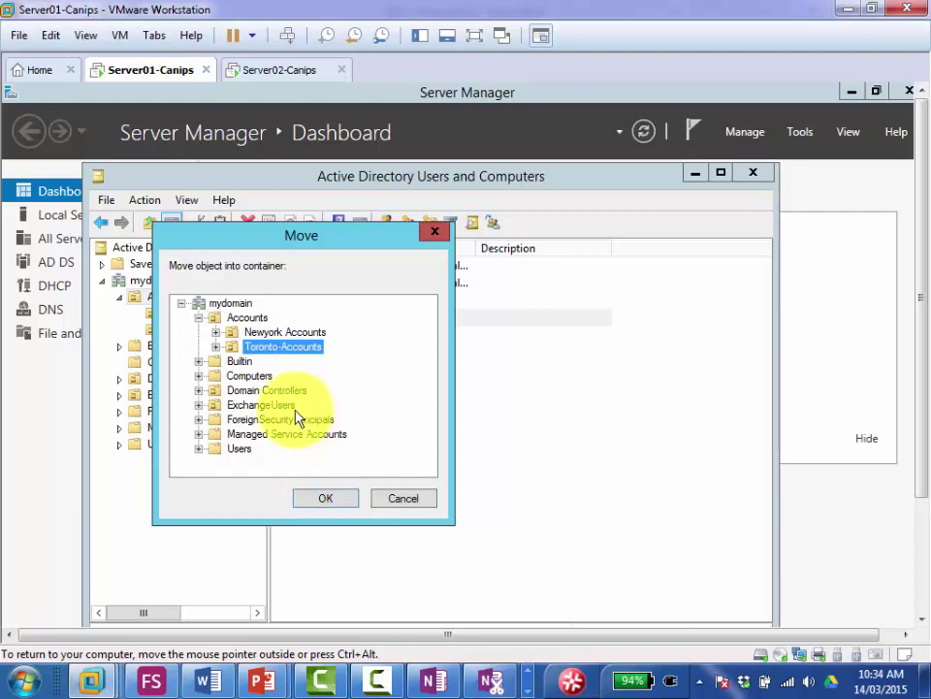
left_click(327, 500)
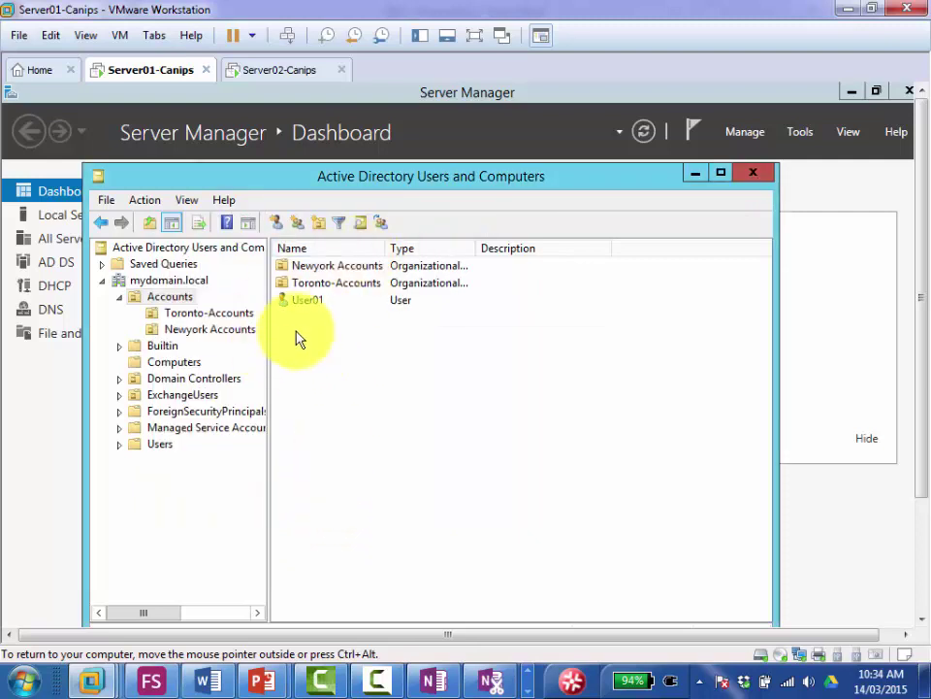
Step: Switch between Accounts and Toronto-Accounts to confirm User02 is listed in Toronto-Accounts
left_click(186, 315)
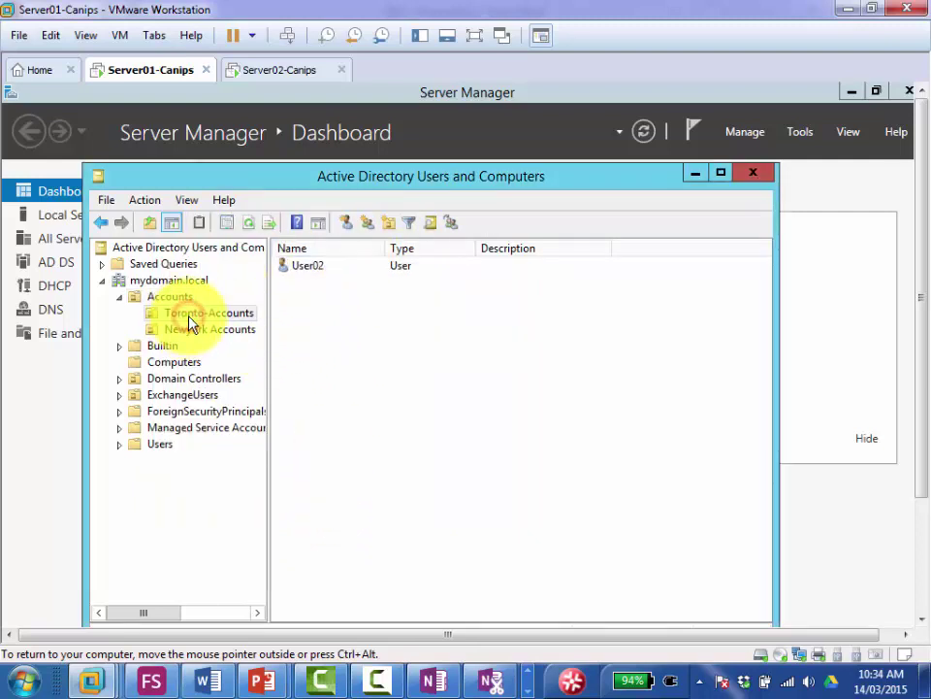
left_click(171, 297)
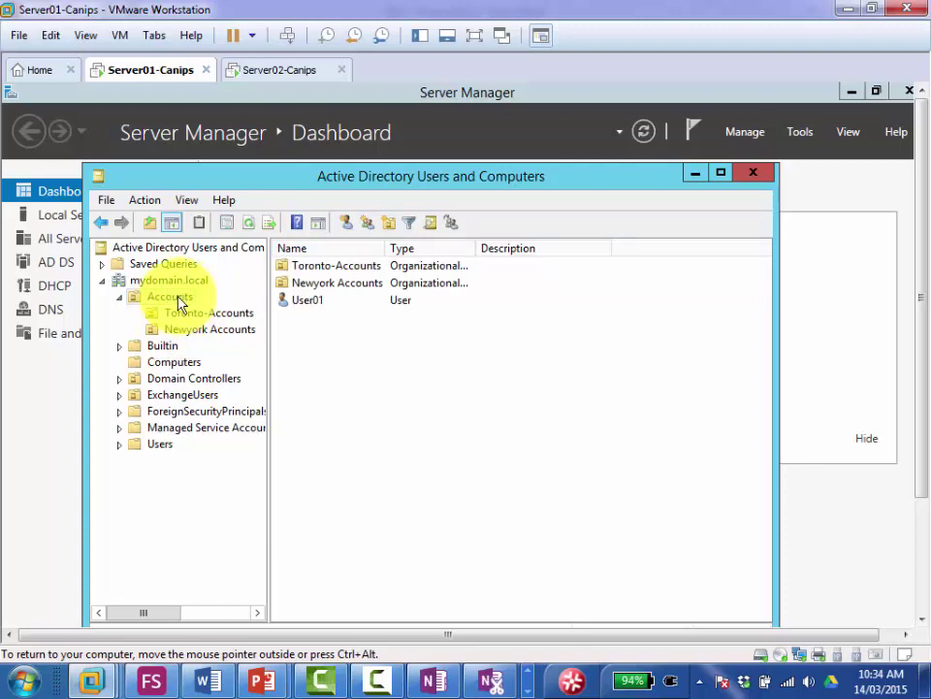
left_click(210, 312)
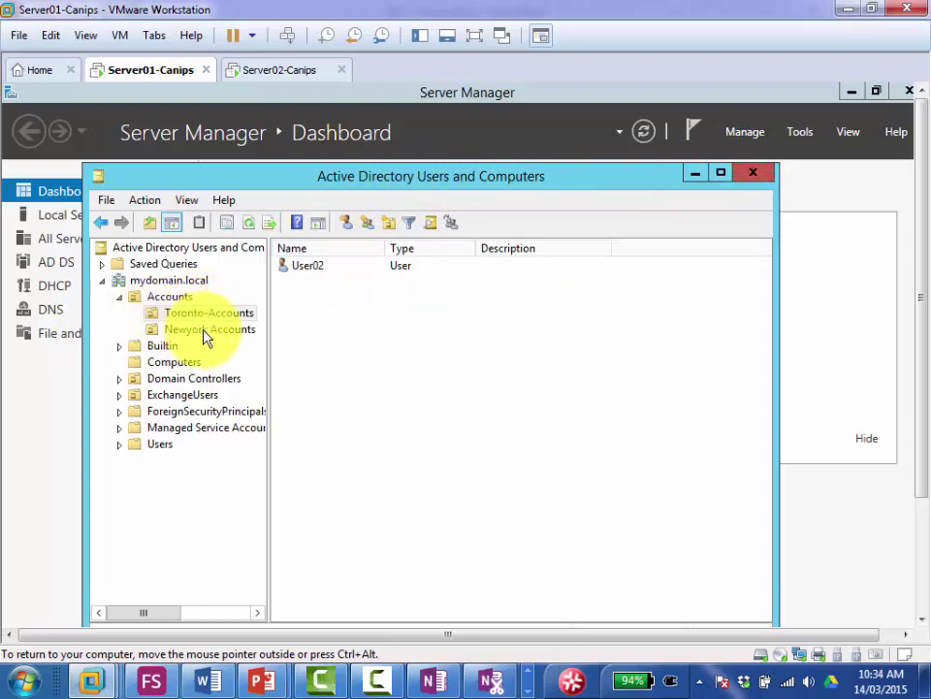
Step: Minimize ADUC and launch Group Policy Management from Server Manager's Tools menu
left_click(695, 181)
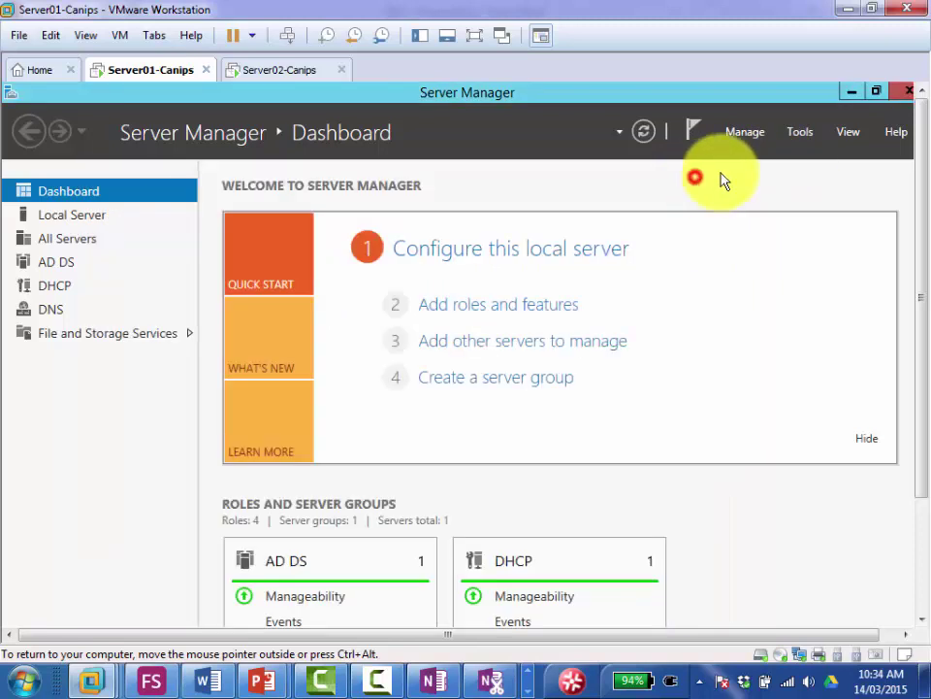
left_click(798, 134)
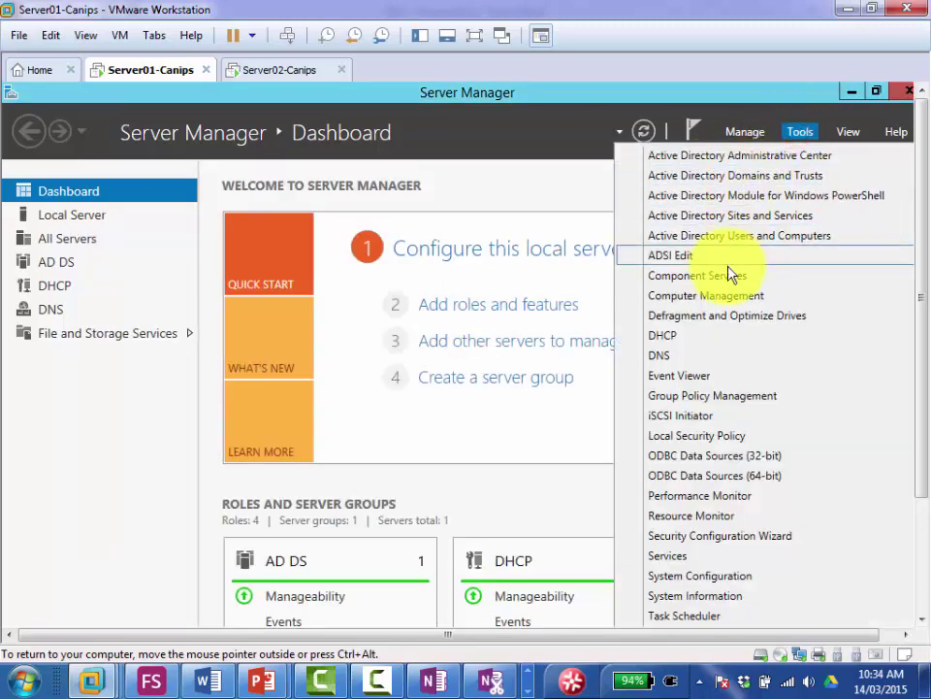
left_click(711, 396)
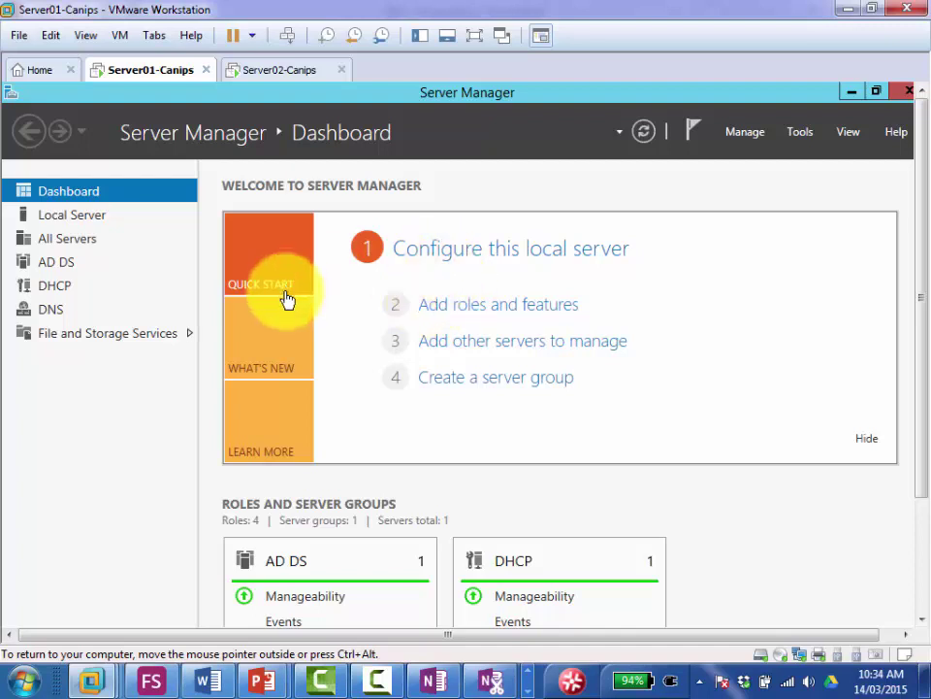
left_click_drag(925, 461, 923, 586)
Step: Expand Forest: mydomain.local, Domains and the mydomain.local domain in the GPMC tree
left_click(302, 604)
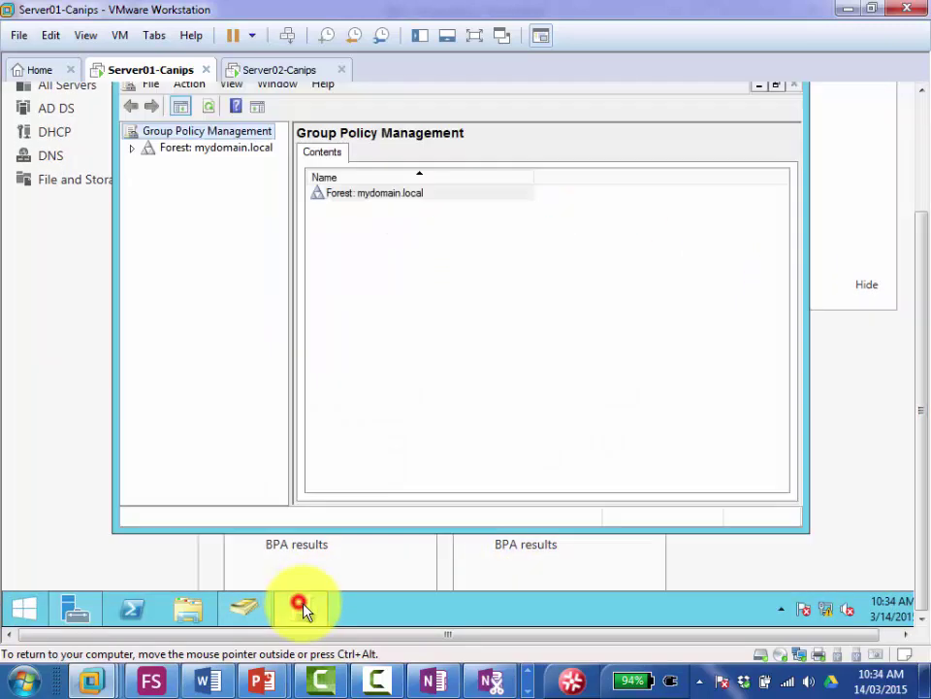
left_click_drag(924, 272, 917, 208)
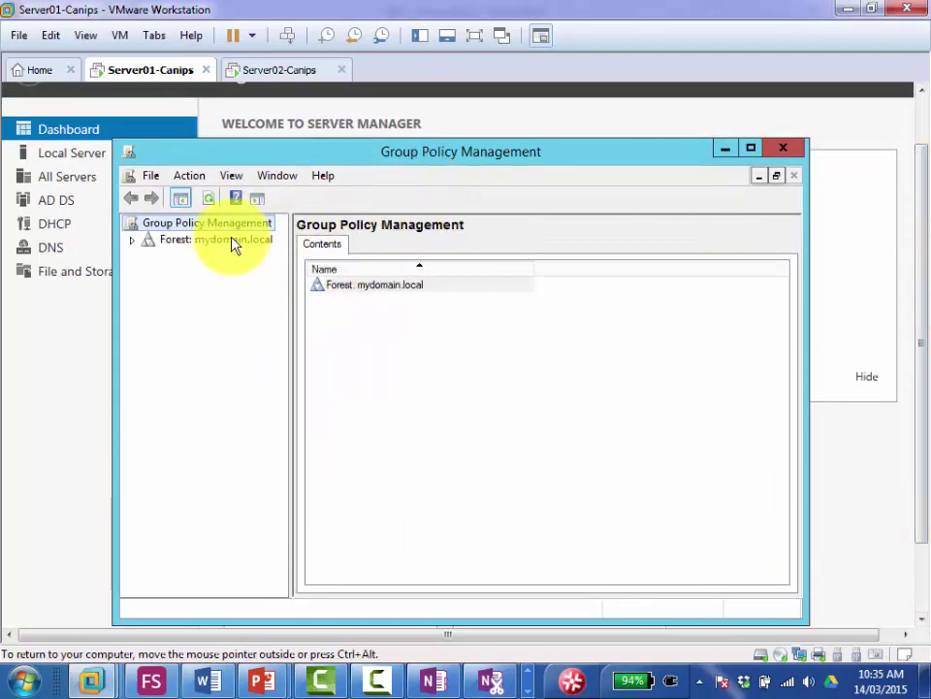
left_click(133, 241)
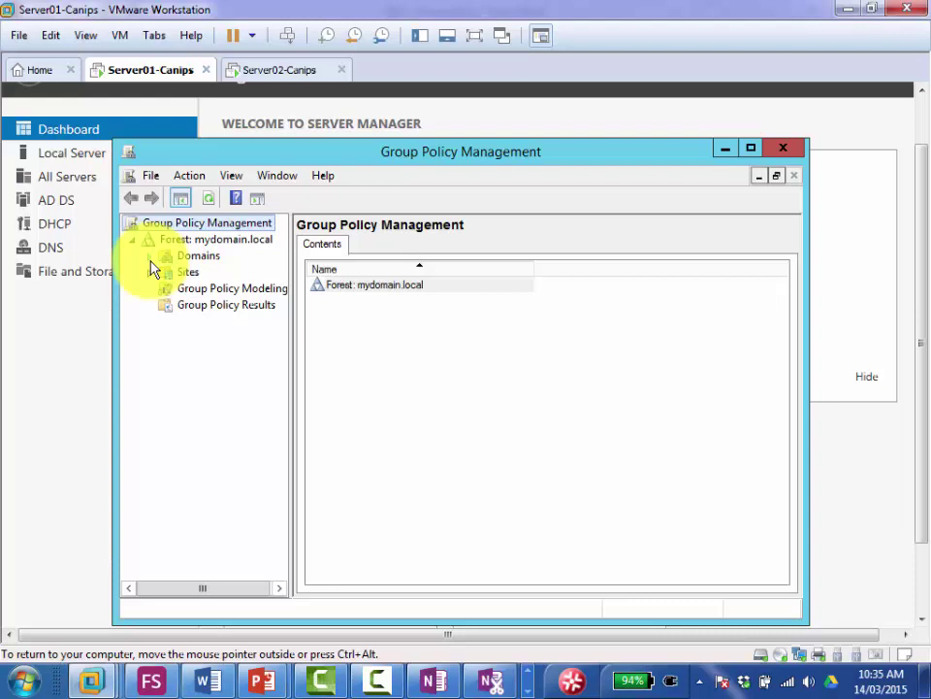
left_click(150, 258)
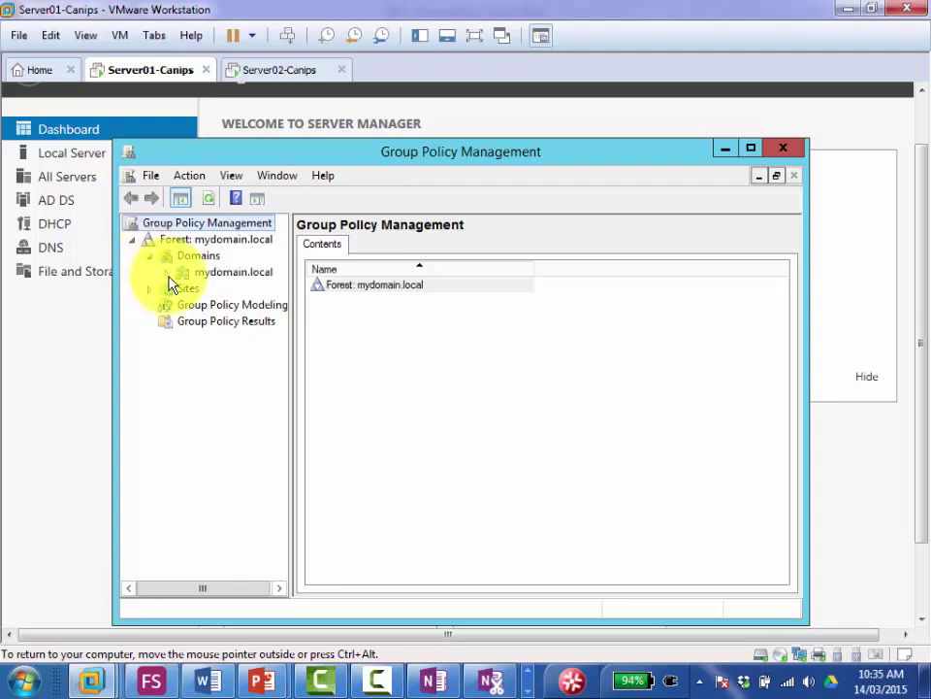
left_click(167, 273)
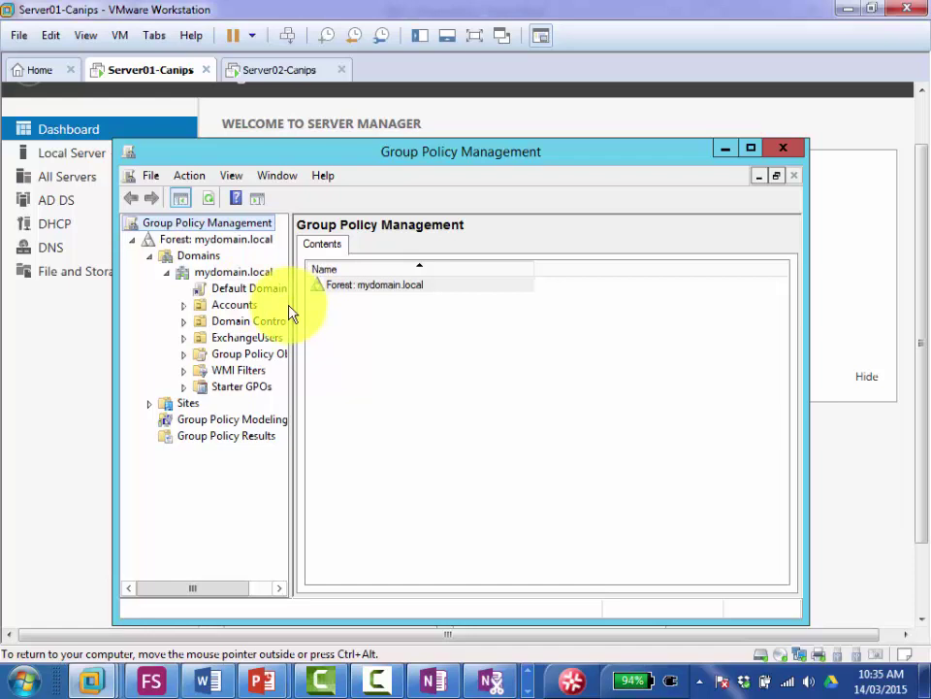
Step: Widen the tree pane, select Default Domain Policy past its link warning, and request its Settings report
left_click_drag(291, 314, 377, 317)
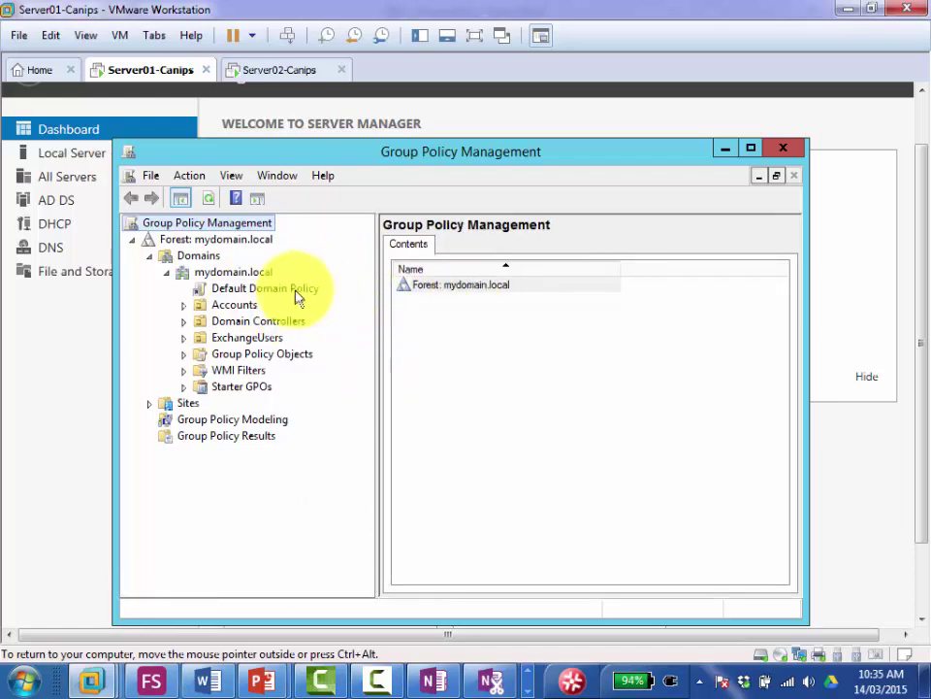
left_click(225, 273)
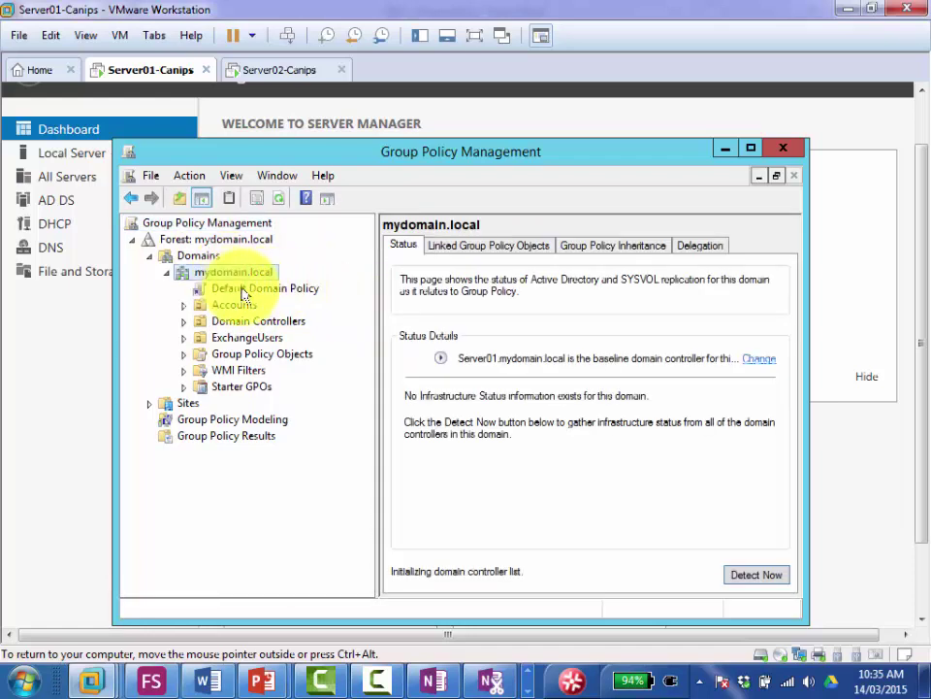
left_click(255, 291)
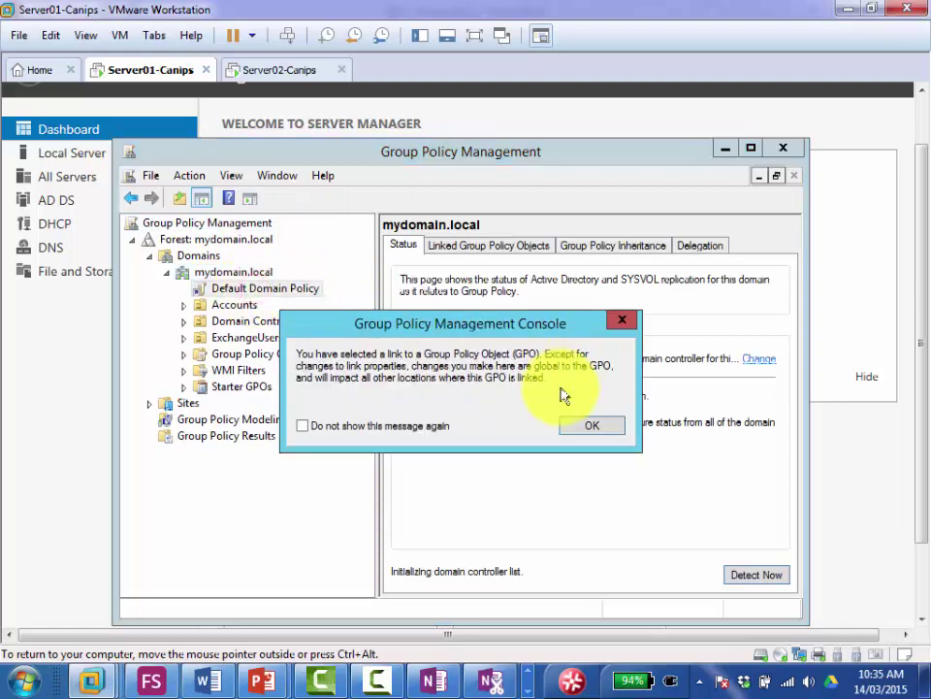
left_click(581, 425)
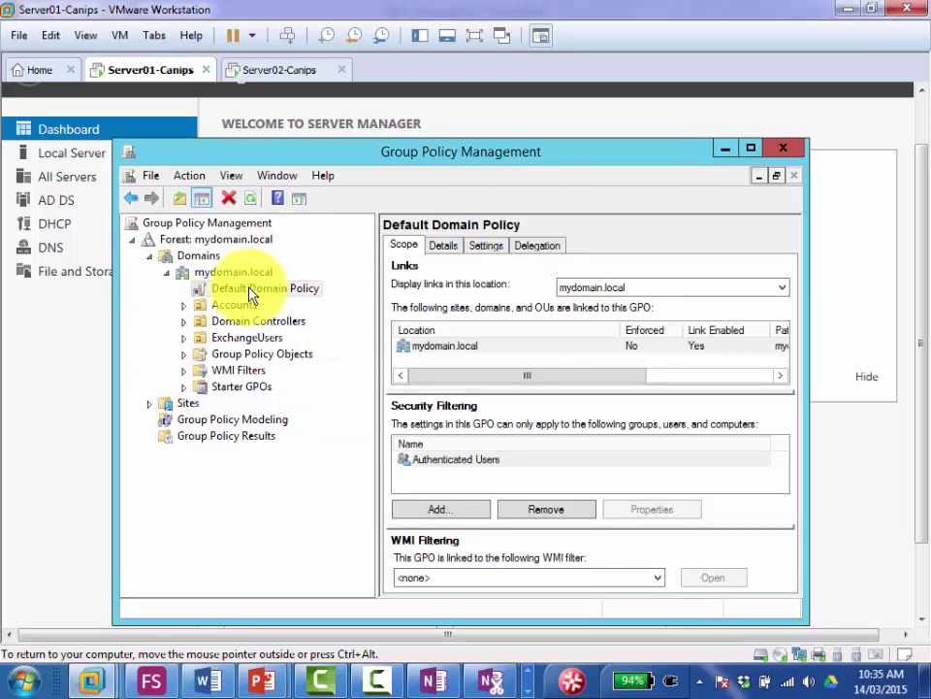
left_click(481, 249)
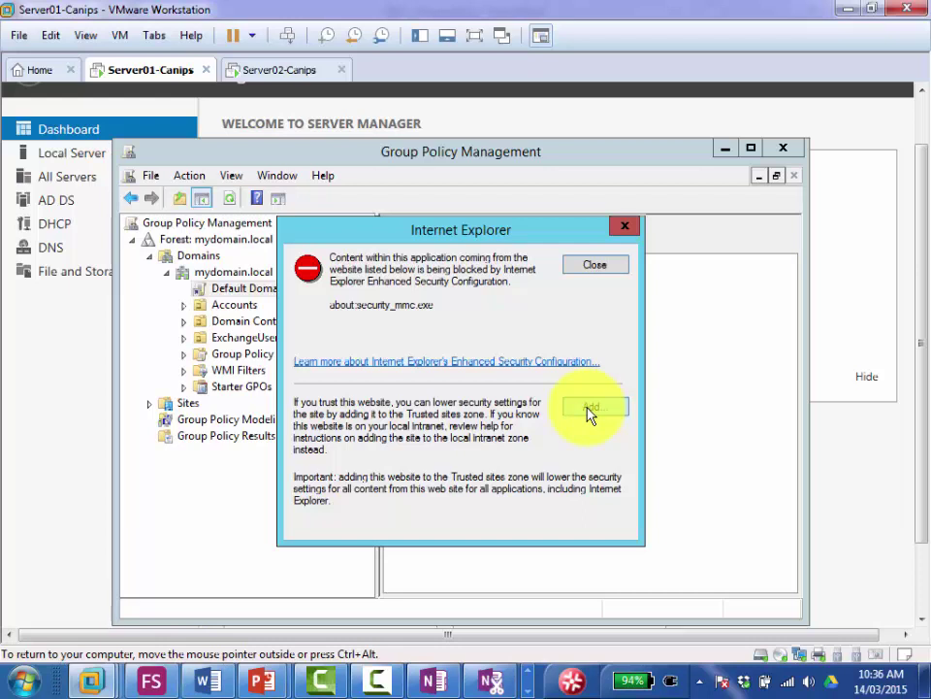
Step: Add about:security_mmc.exe to Internet Explorer's Trusted sites so the report displays
left_click(595, 411)
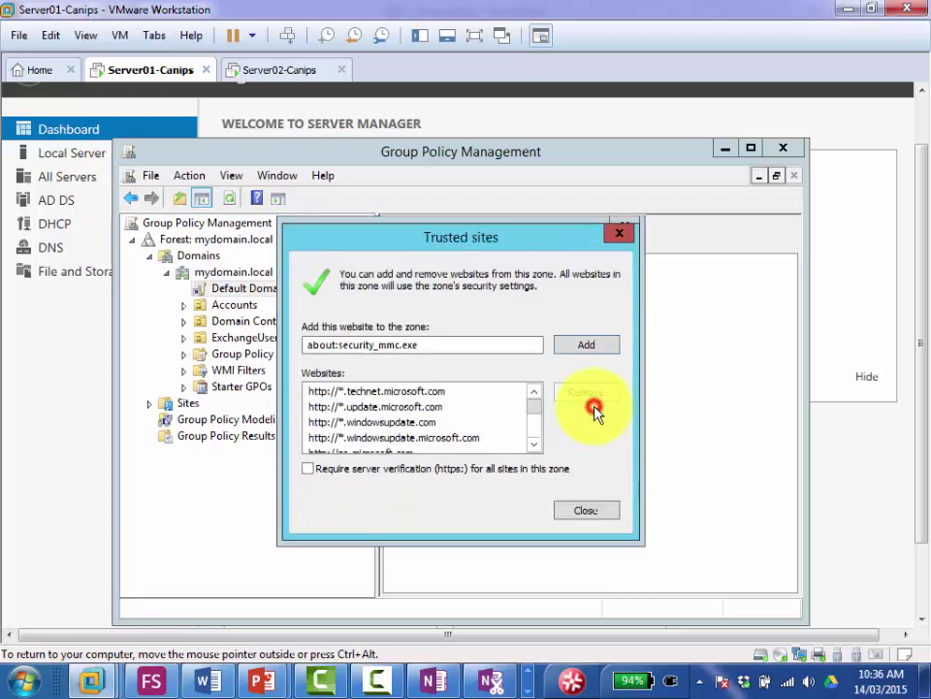
left_click(592, 346)
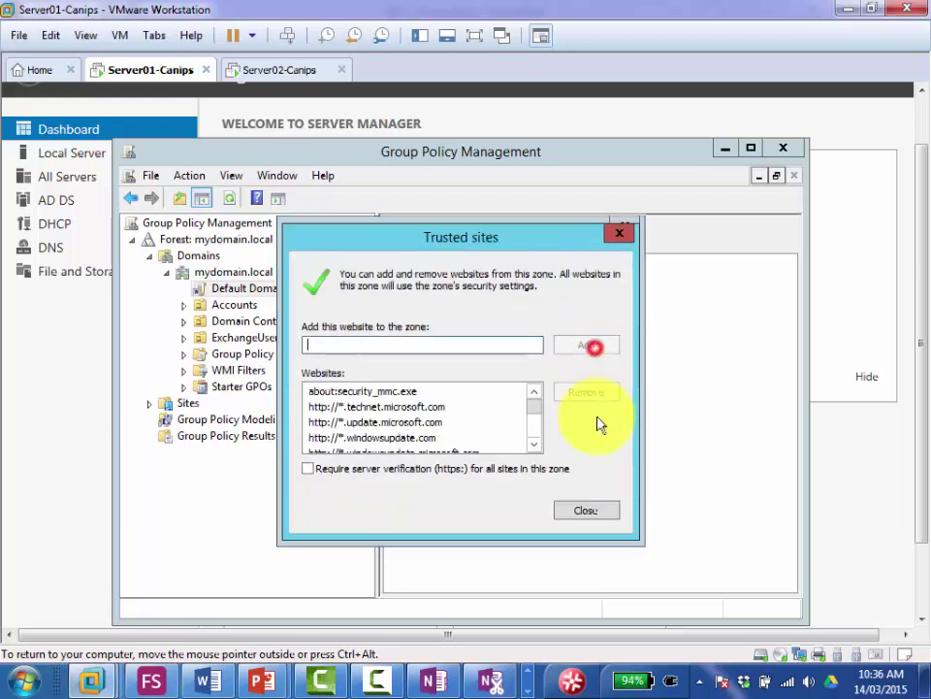
left_click(586, 510)
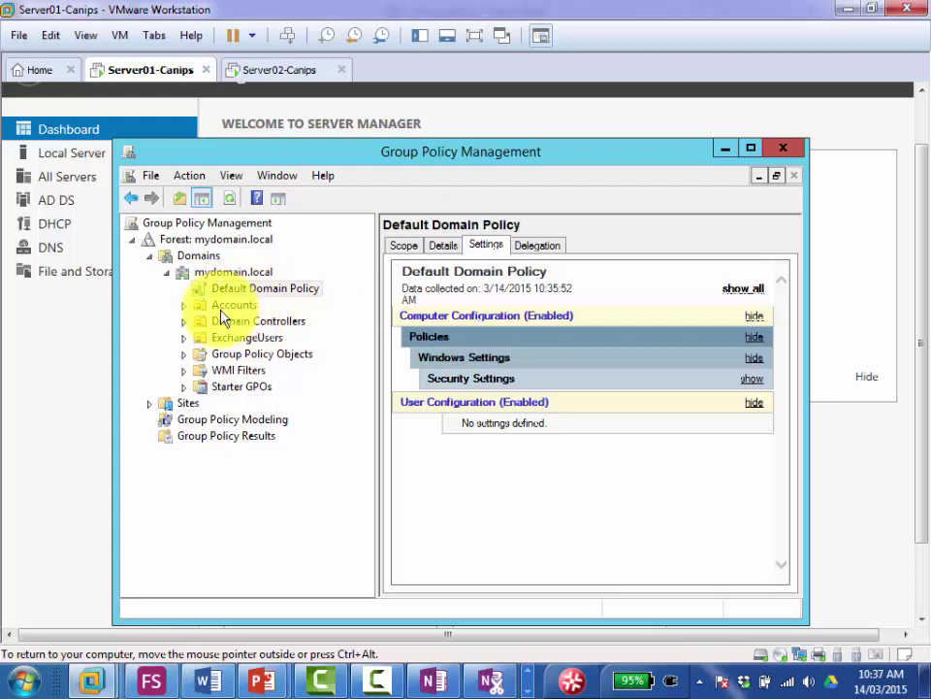
Step: Check the linked policies of Accounts, Newyork Accounts and Toronto-Accounts
left_click(224, 307)
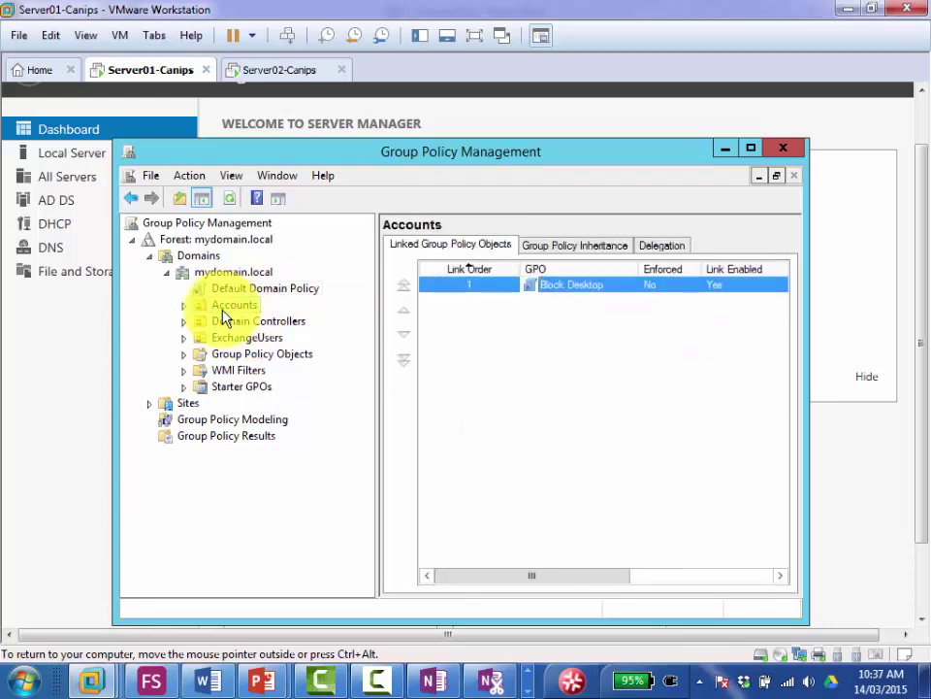
left_click(183, 304)
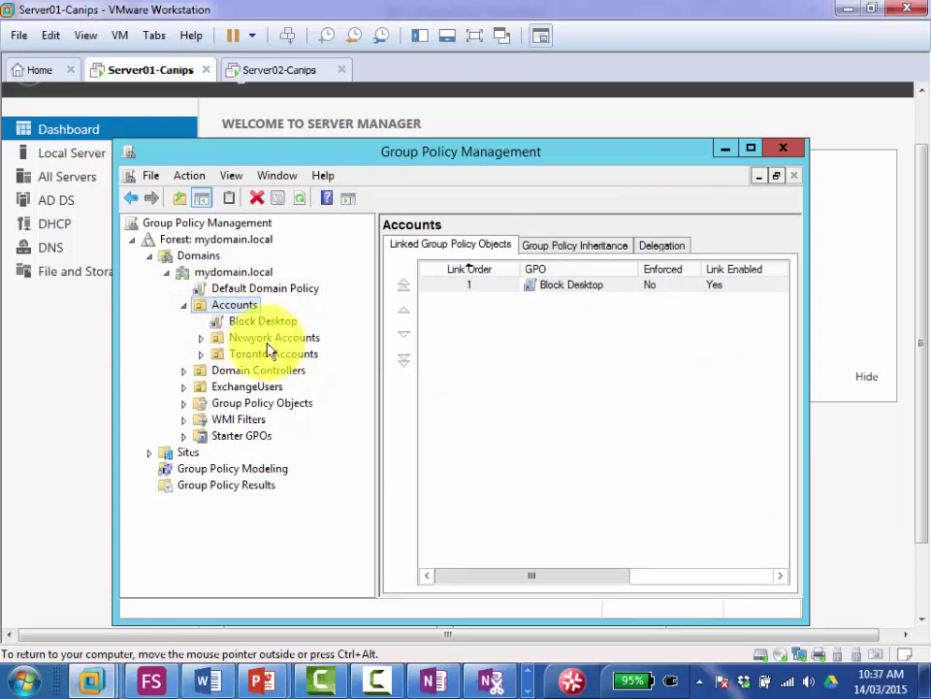
left_click(270, 339)
left_click(274, 359)
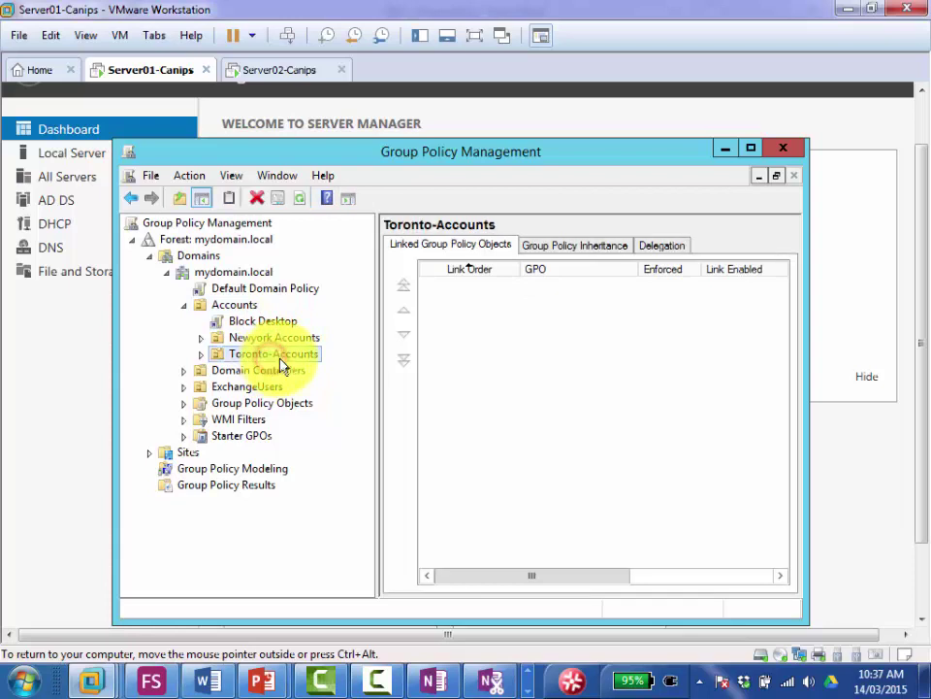
left_click(201, 354)
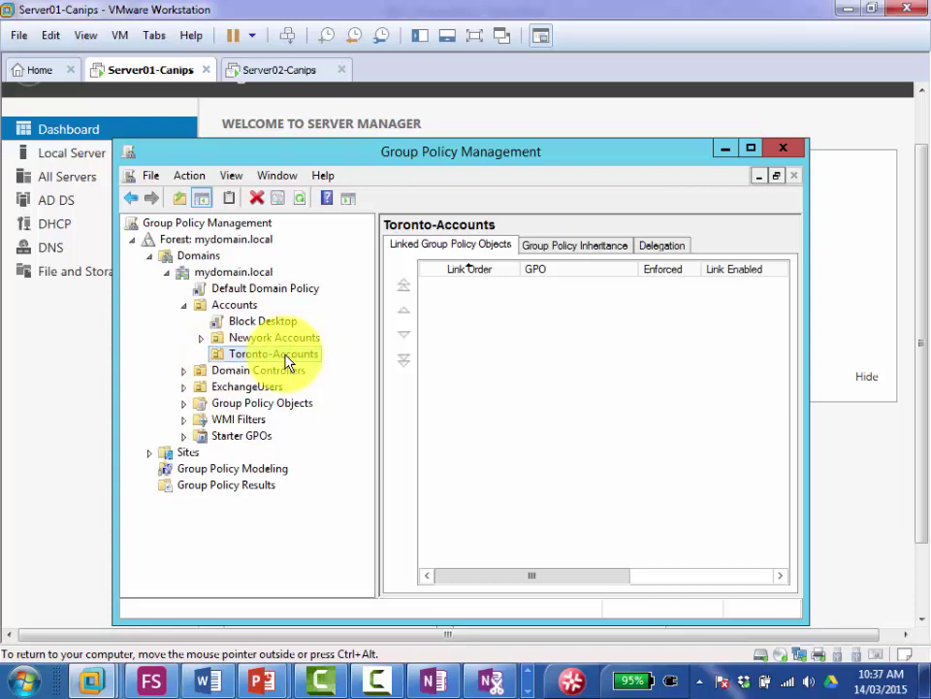
Step: Open the Block Desktop policy link past its warning, then view Toronto-Accounts' linked policies
left_click(245, 322)
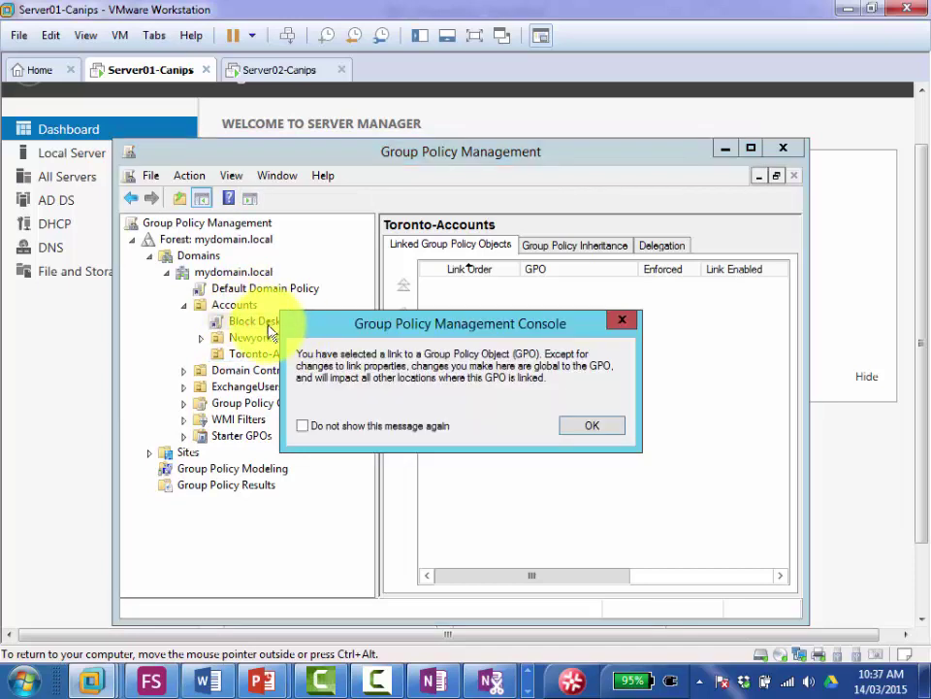
left_click(592, 427)
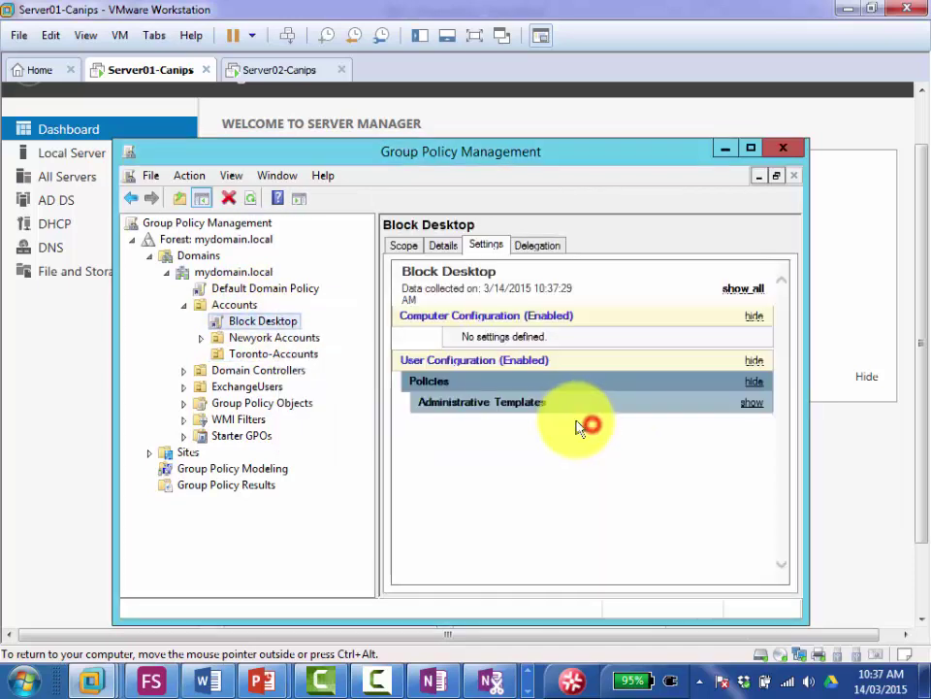
left_click(278, 358)
Step: Enable Block Inheritance on Toronto-Accounts and verify its check mark in the context menu
right_click(284, 360)
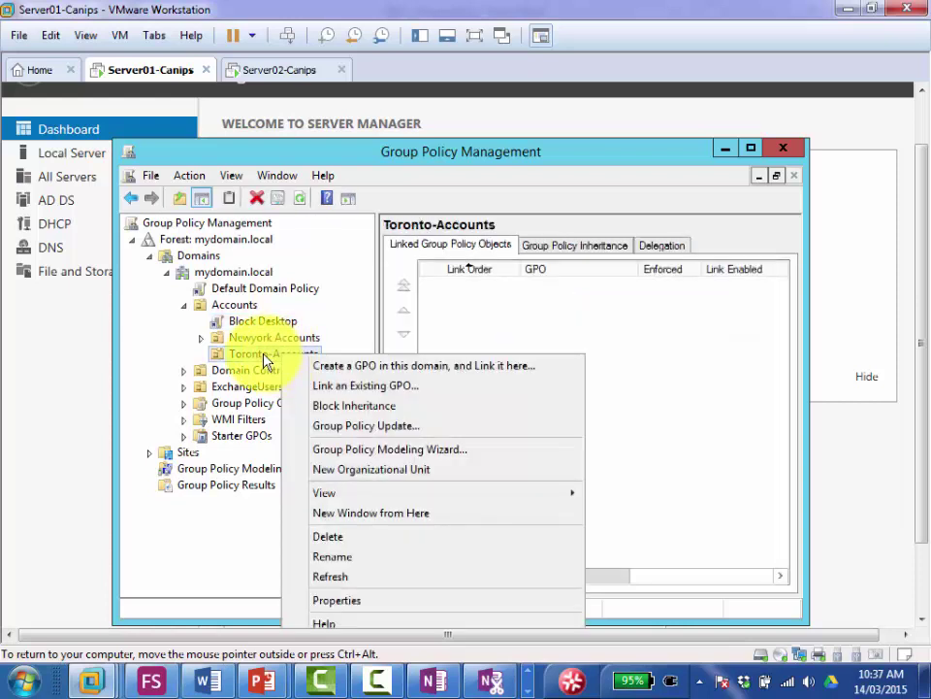
left_click(318, 407)
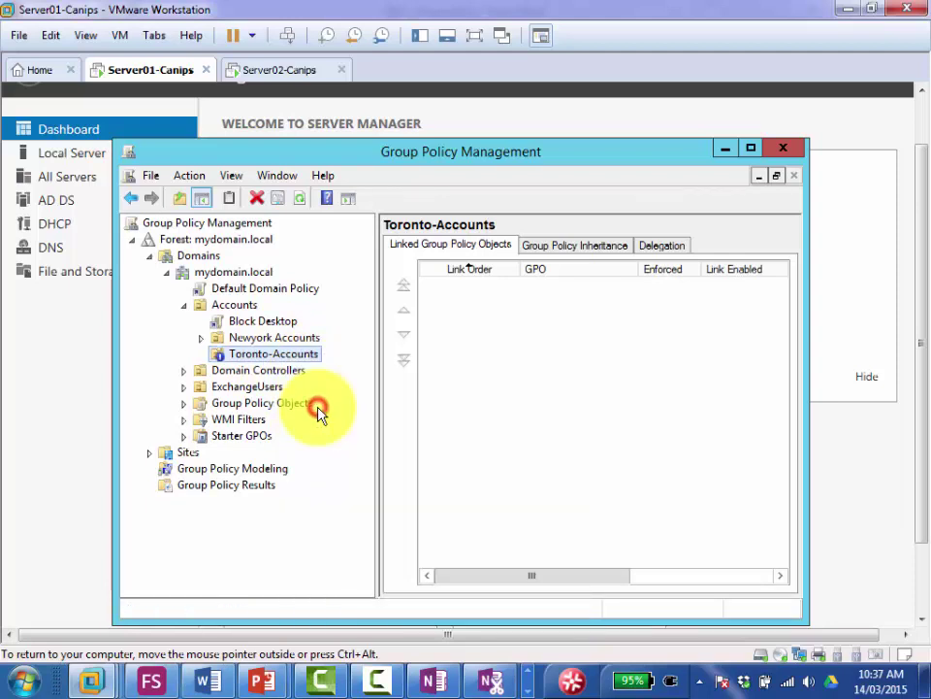
right_click(242, 359)
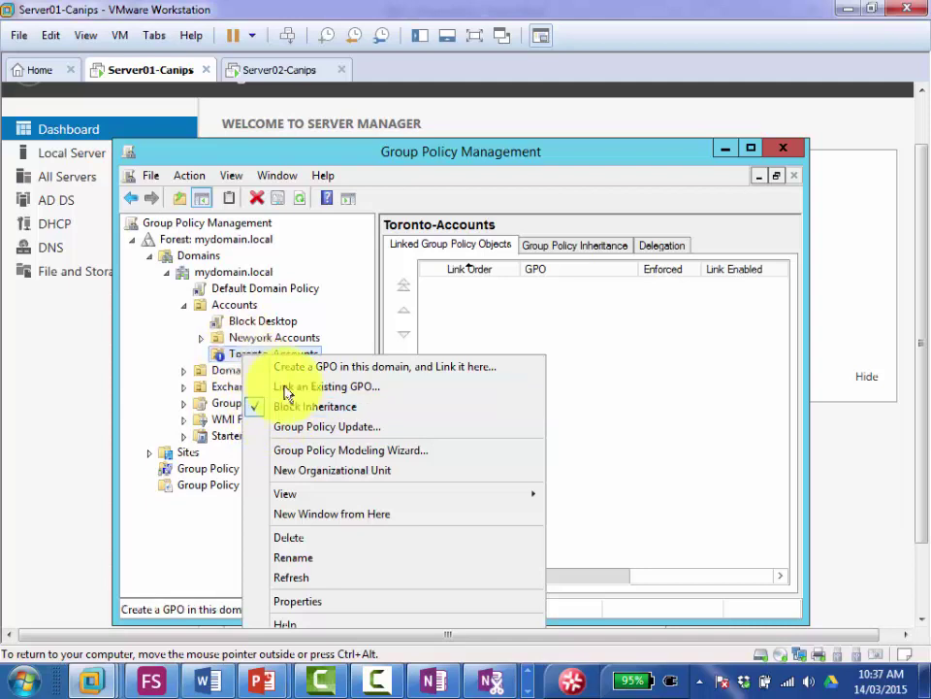
left_click(617, 348)
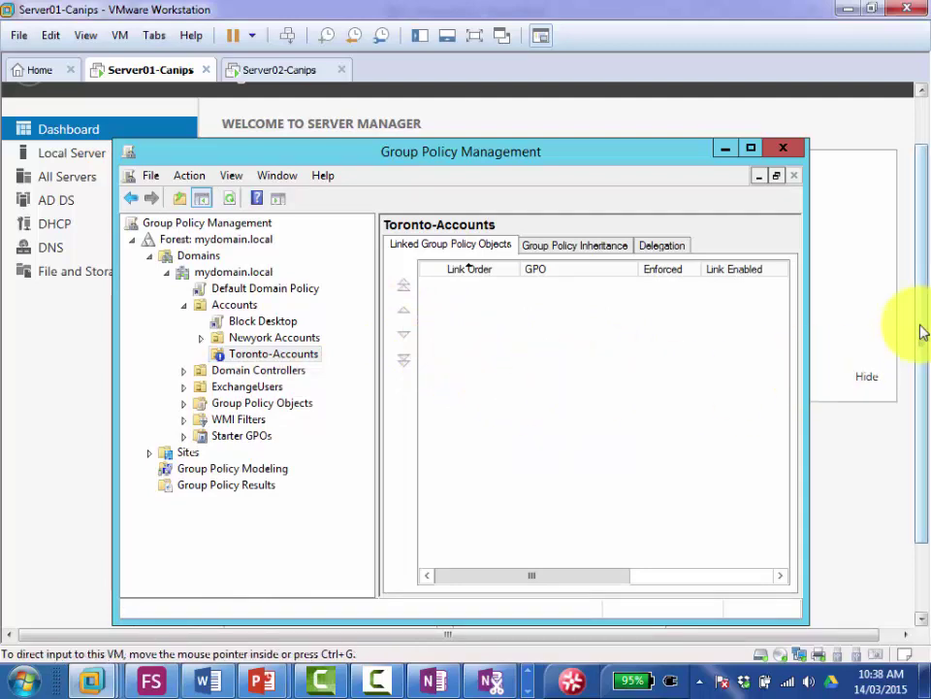
left_click_drag(922, 332, 921, 334)
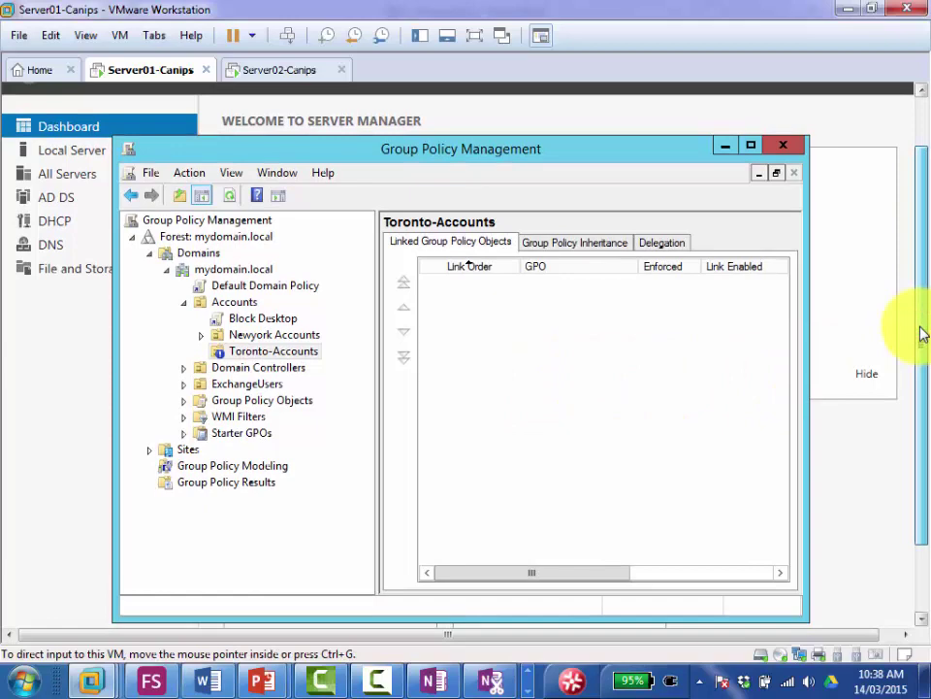
left_click_drag(922, 333, 915, 506)
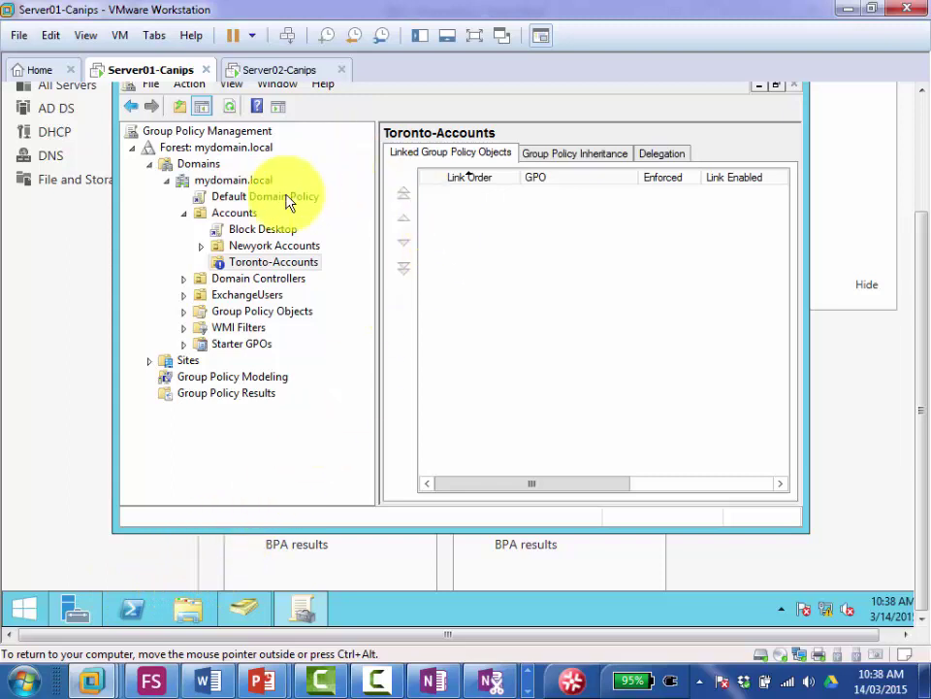
Step: Check twice that Block Inheritance is still ticked on Toronto-Accounts, then bring up the Start screen
right_click(307, 264)
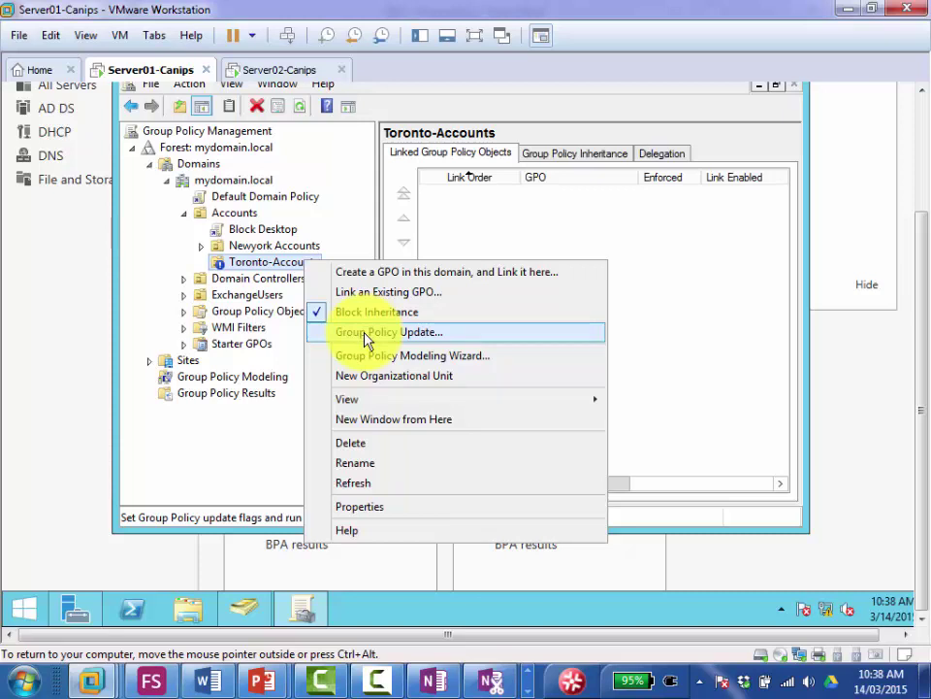
left_click(668, 309)
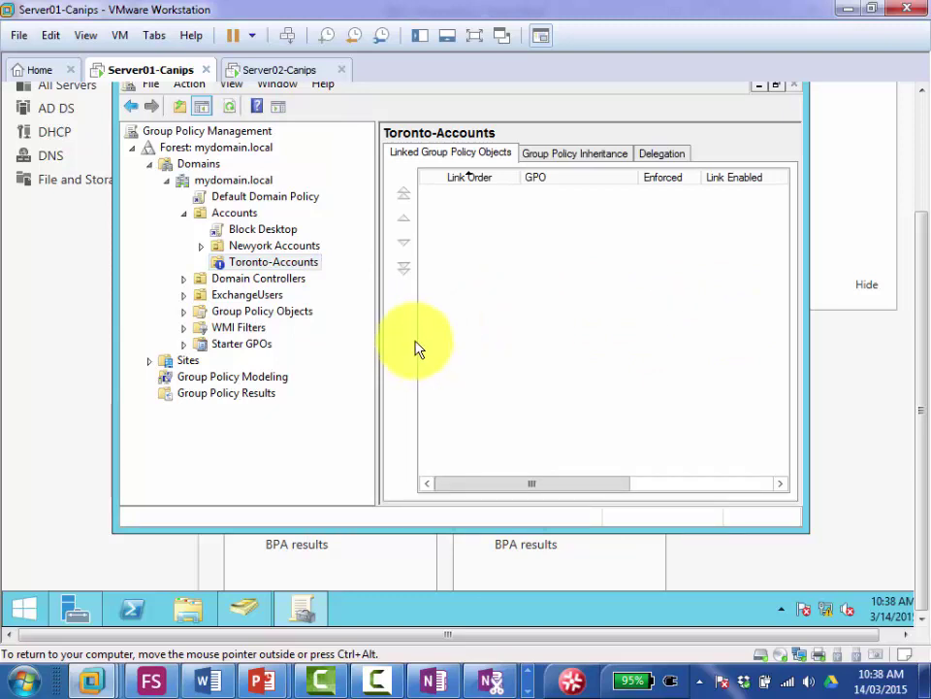
right_click(309, 264)
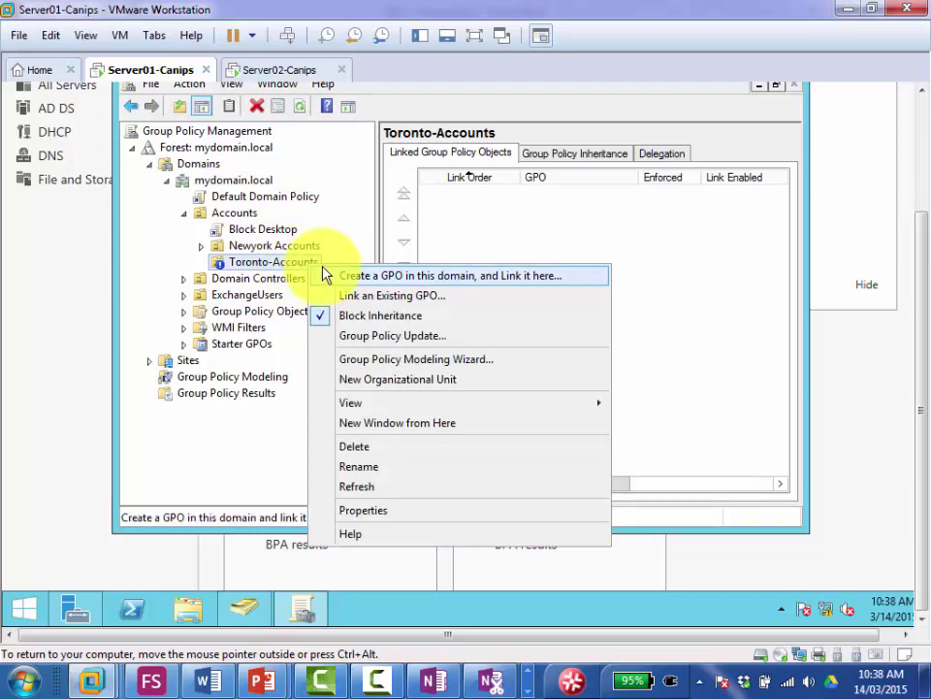
left_click(709, 396)
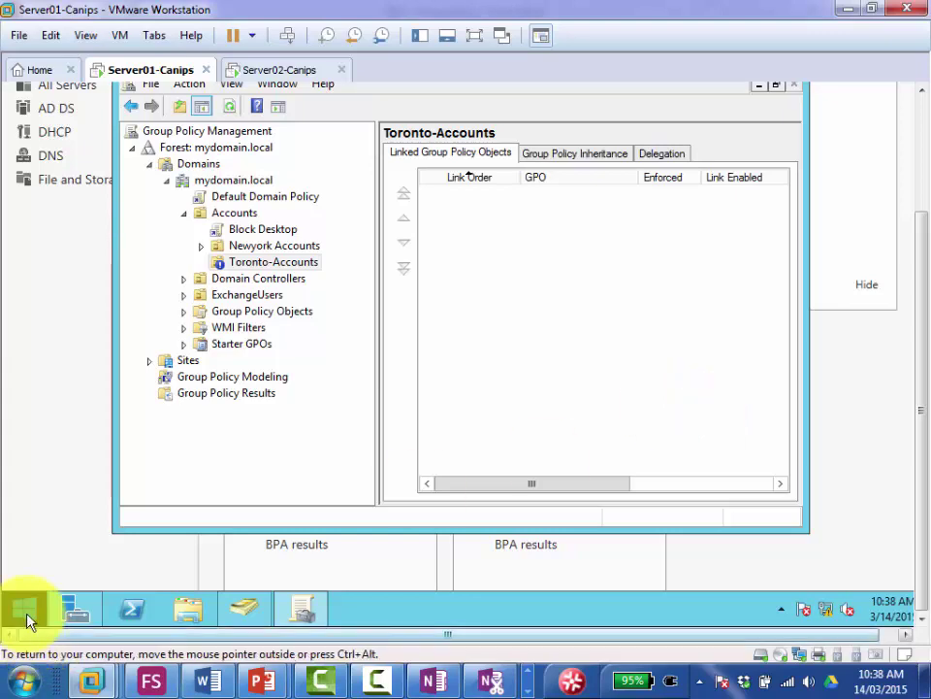
left_click(27, 619)
Step: Search the Apps view for 'cmd' and launch Command Prompt
left_click(124, 577)
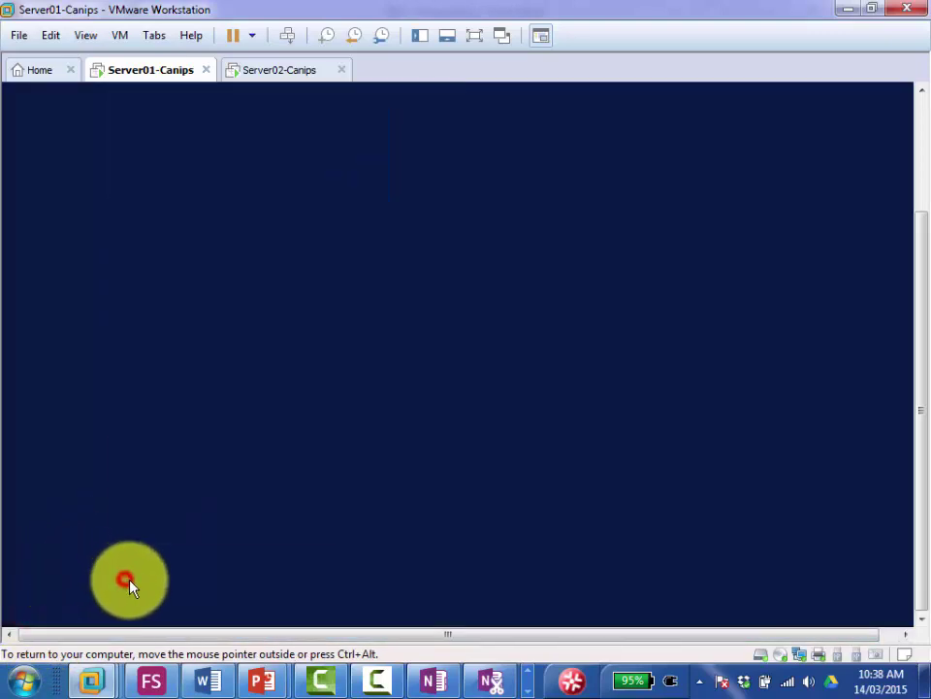
left_click(474, 36)
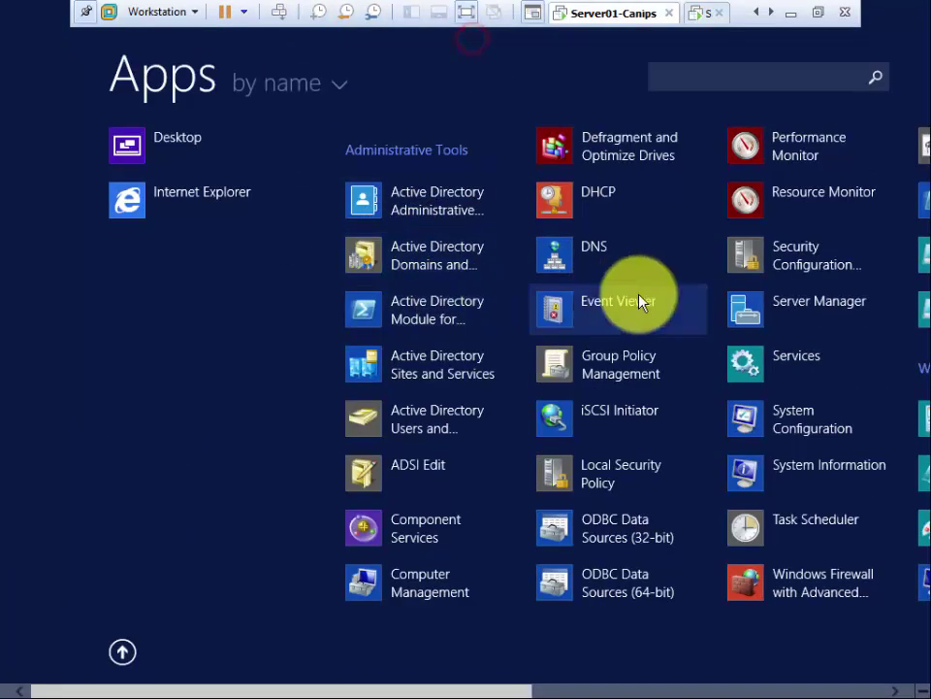
left_click(686, 77)
type("cmd")
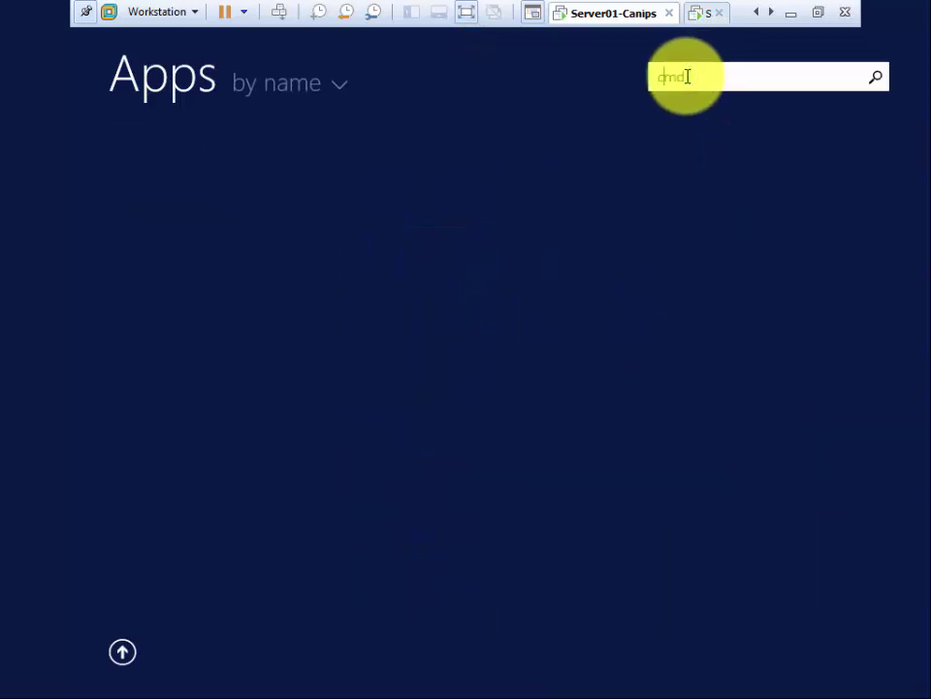
key("Return")
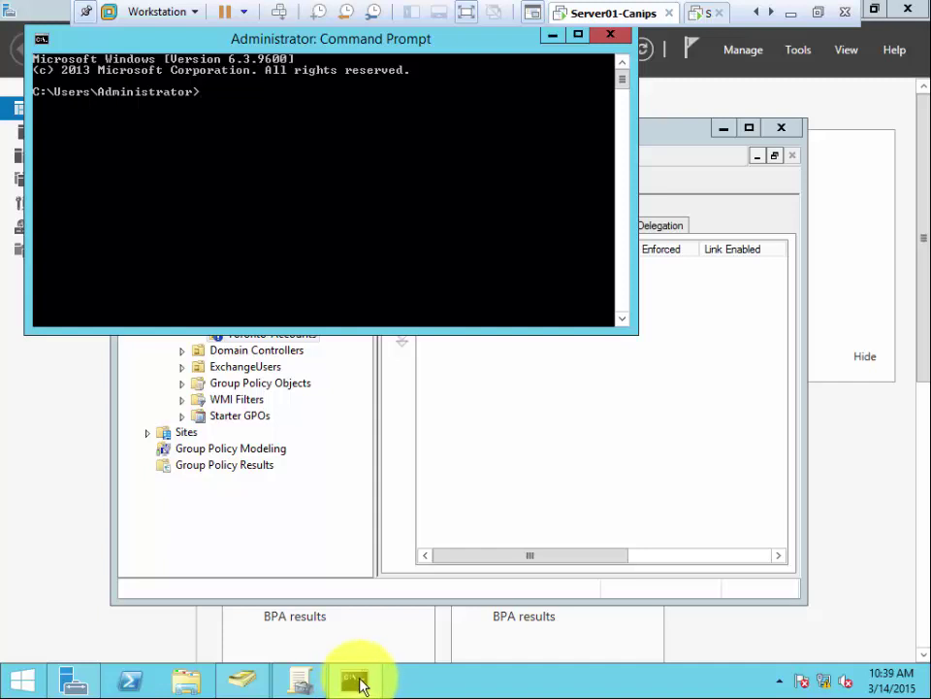
Step: Pin Command Prompt to the taskbar and close its window
mouse_move(360, 679)
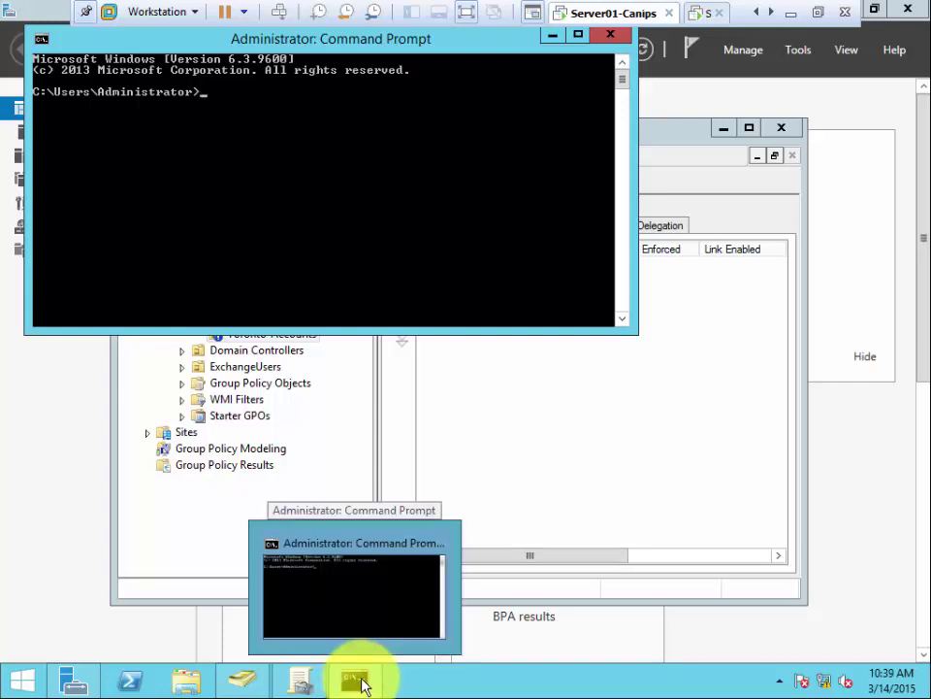
right_click(361, 681)
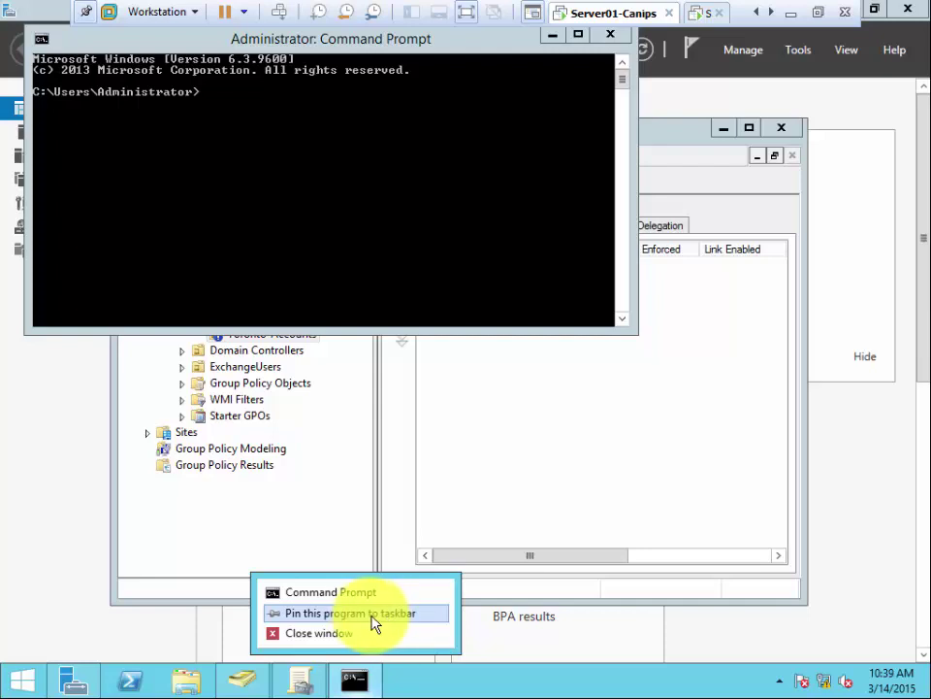
left_click(374, 615)
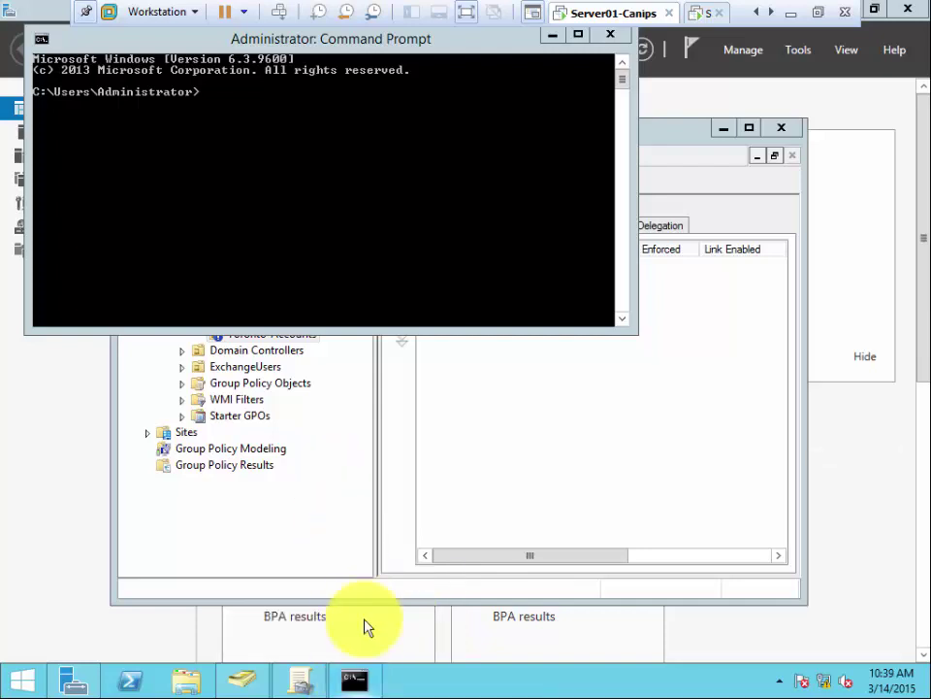
left_click(610, 44)
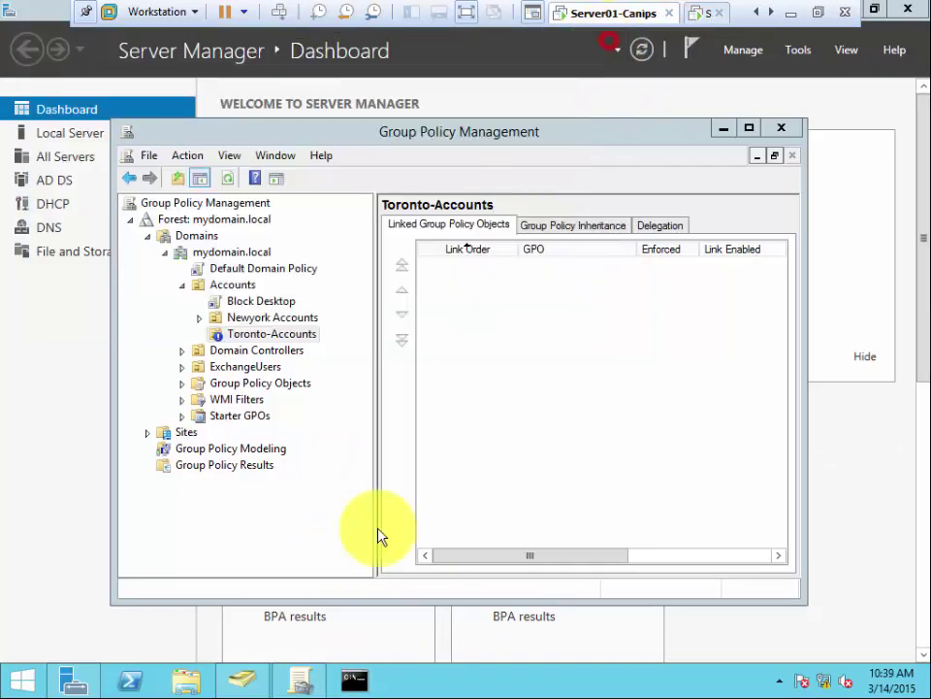
Step: Run 'gpupdate /force' from the pinned Command Prompt, then switch to the Server02 VM
left_click(357, 679)
left_click(316, 255)
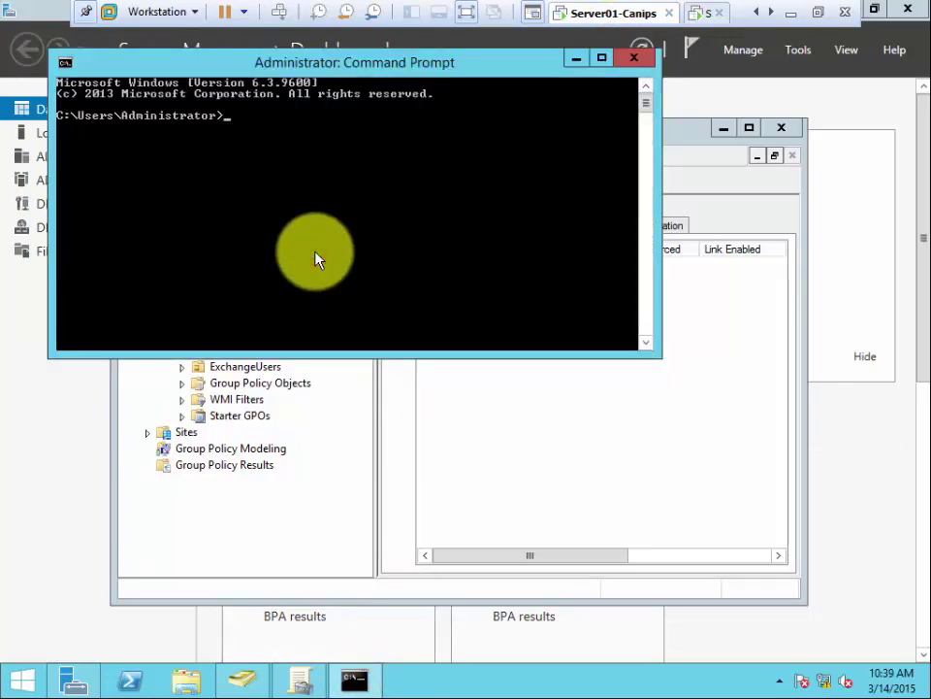
type("gp")
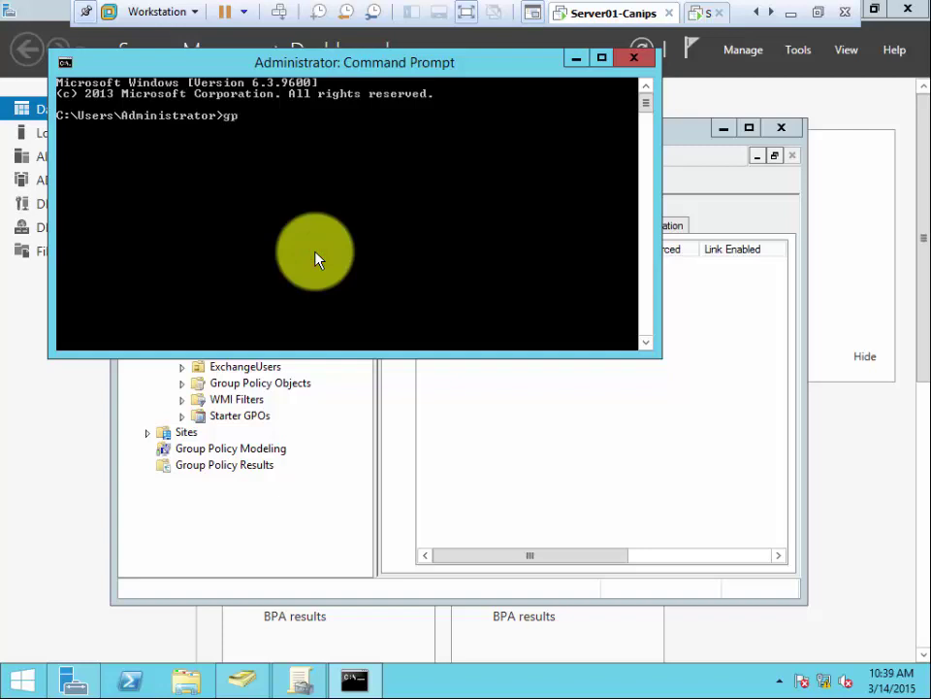
type("update /force")
key("Return")
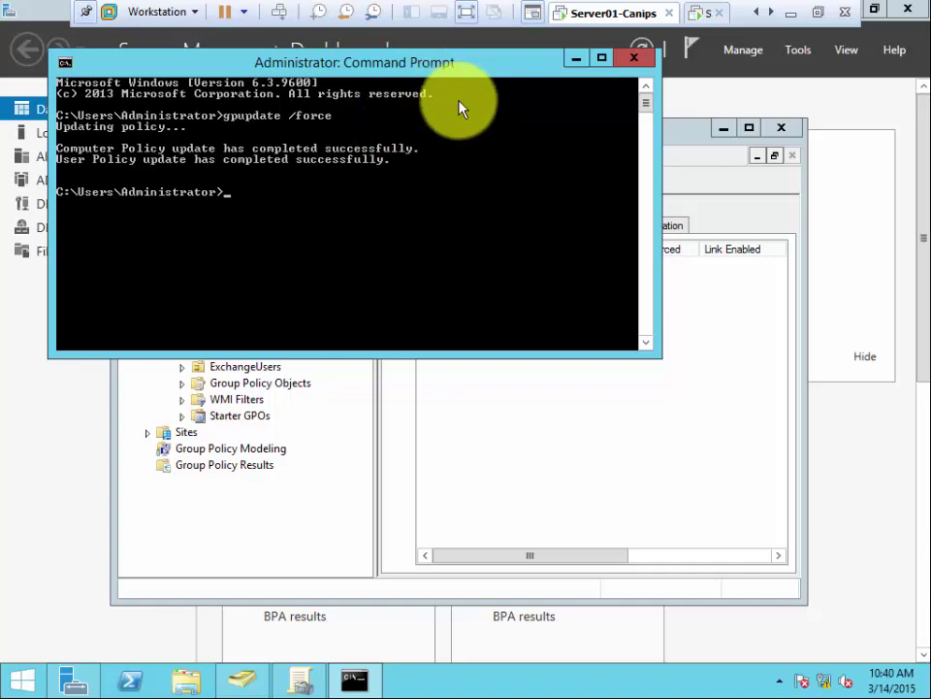
left_click(706, 21)
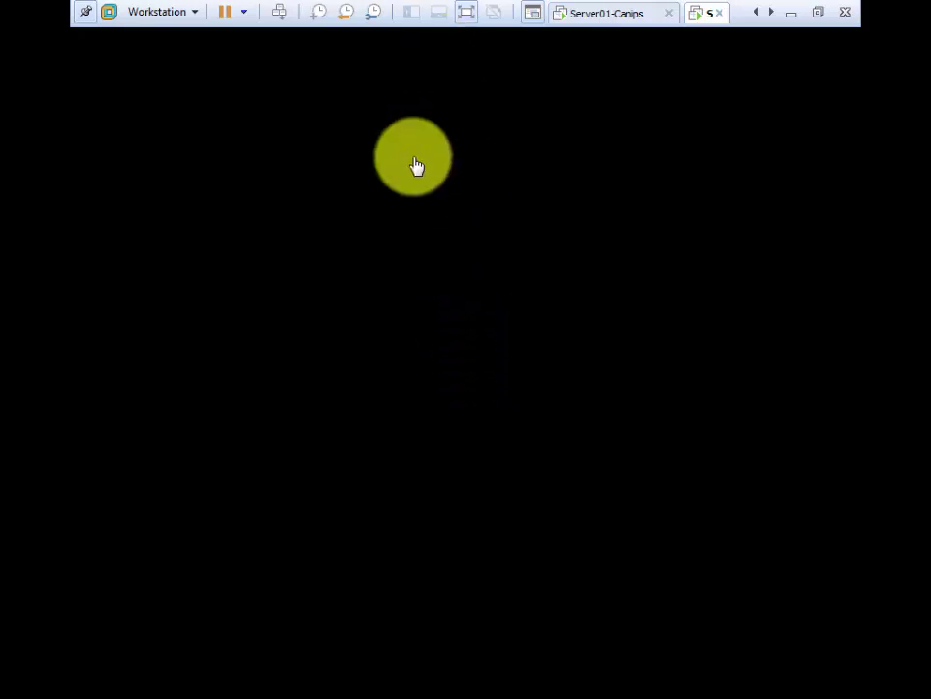
Step: Wake the Server02 console and send Ctrl+Alt+Del to reach its sign-in screen
left_click(483, 272)
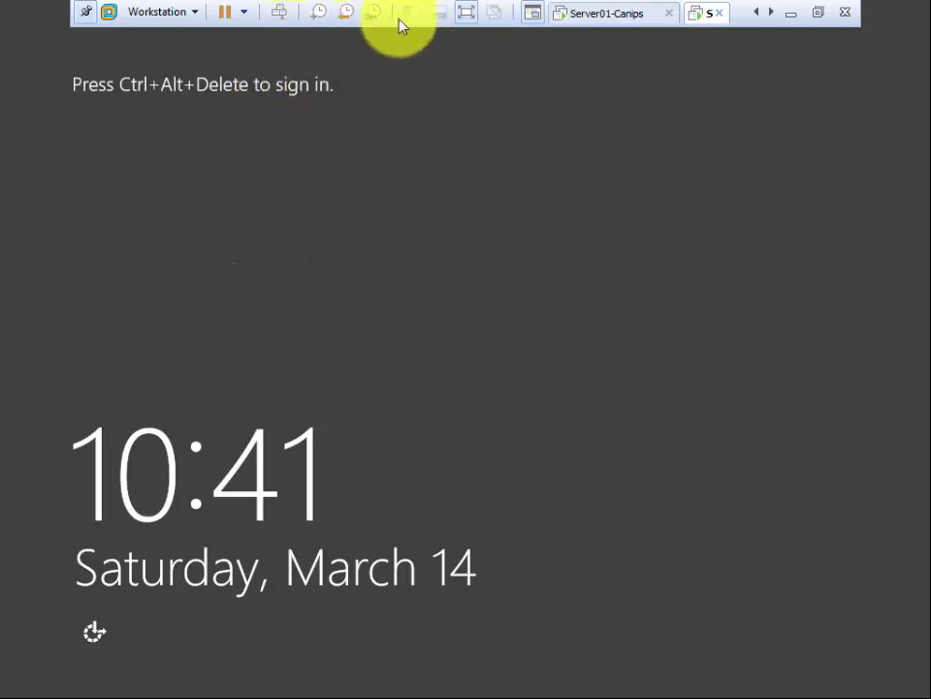
left_click(279, 13)
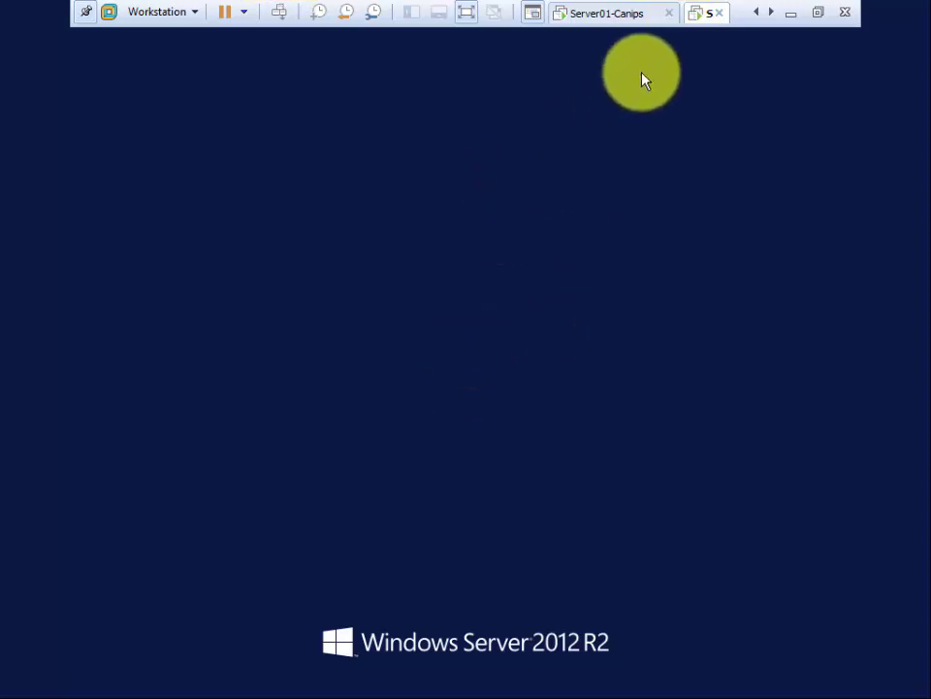
left_click(275, 13)
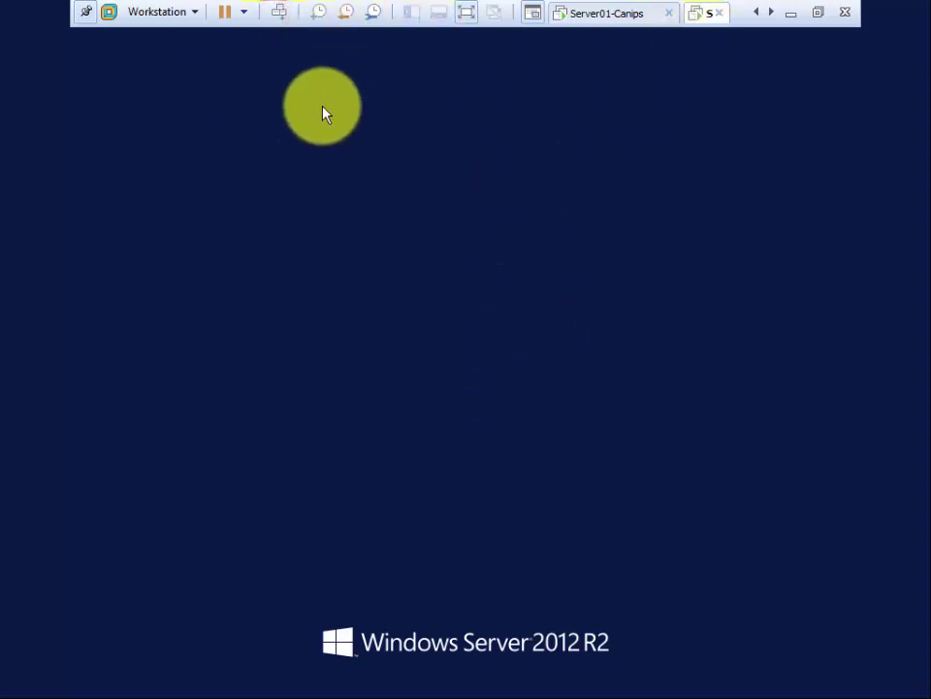
left_click(397, 197)
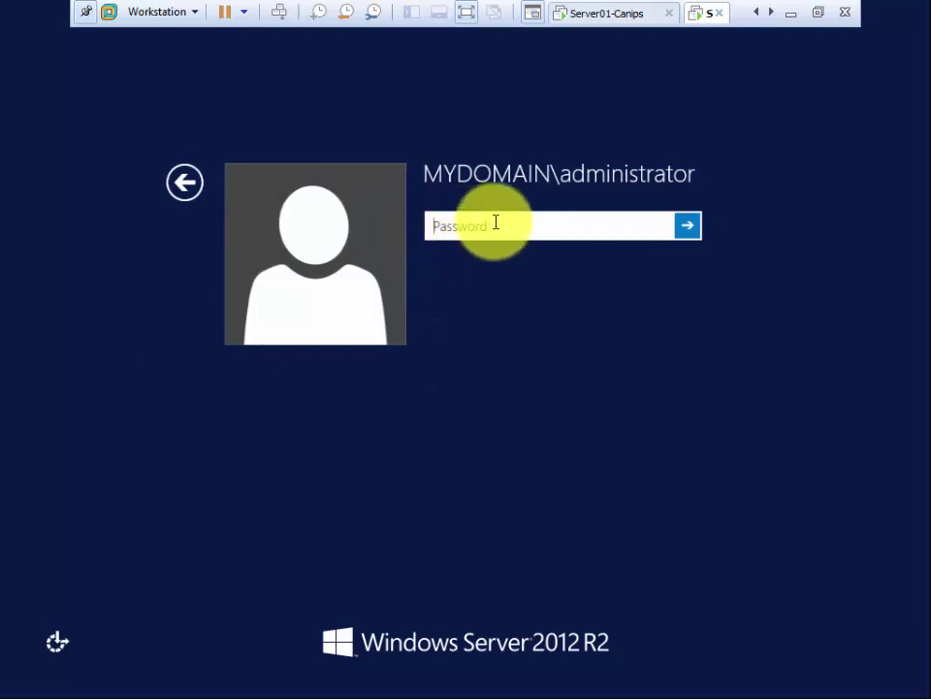
Step: Try signing in to Server02 as user01 through Other user, entering the account password
left_click(186, 186)
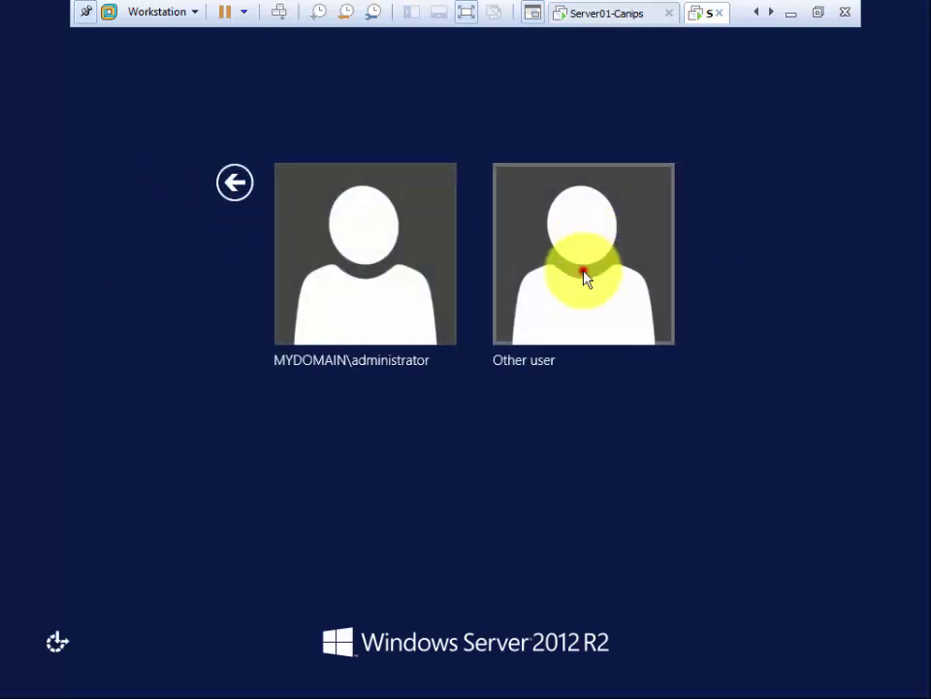
left_click(584, 272)
left_click(534, 228)
type("user01")
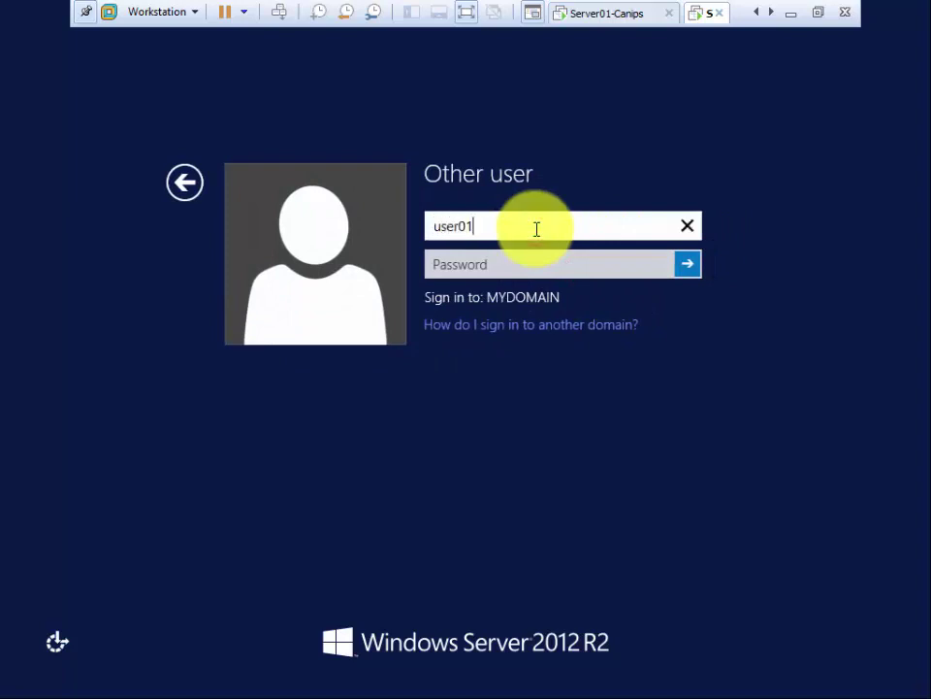
key("Tab")
type("P@ssw0rd")
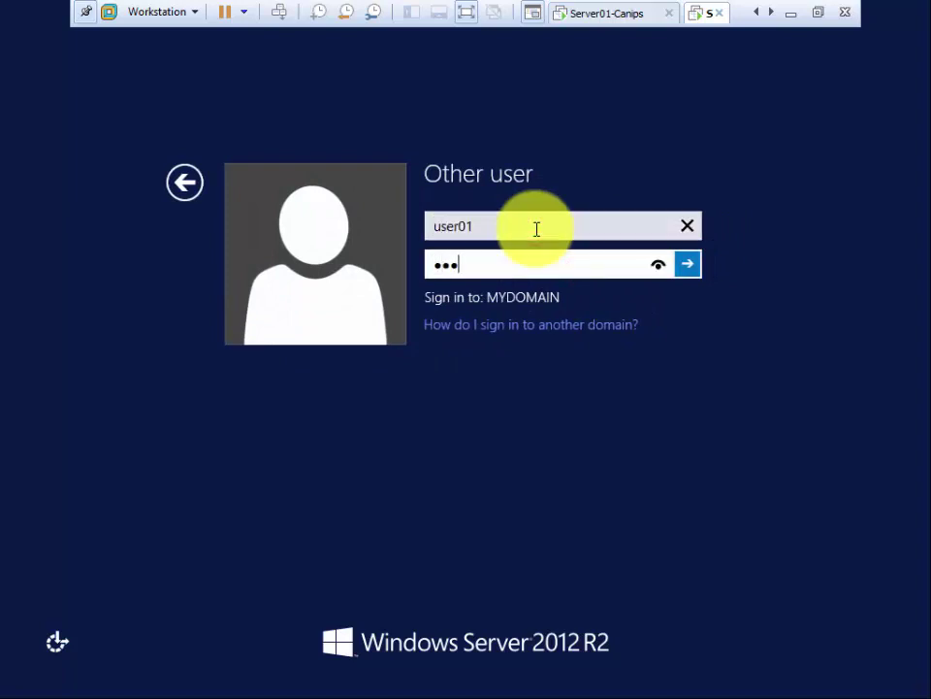
key("Return")
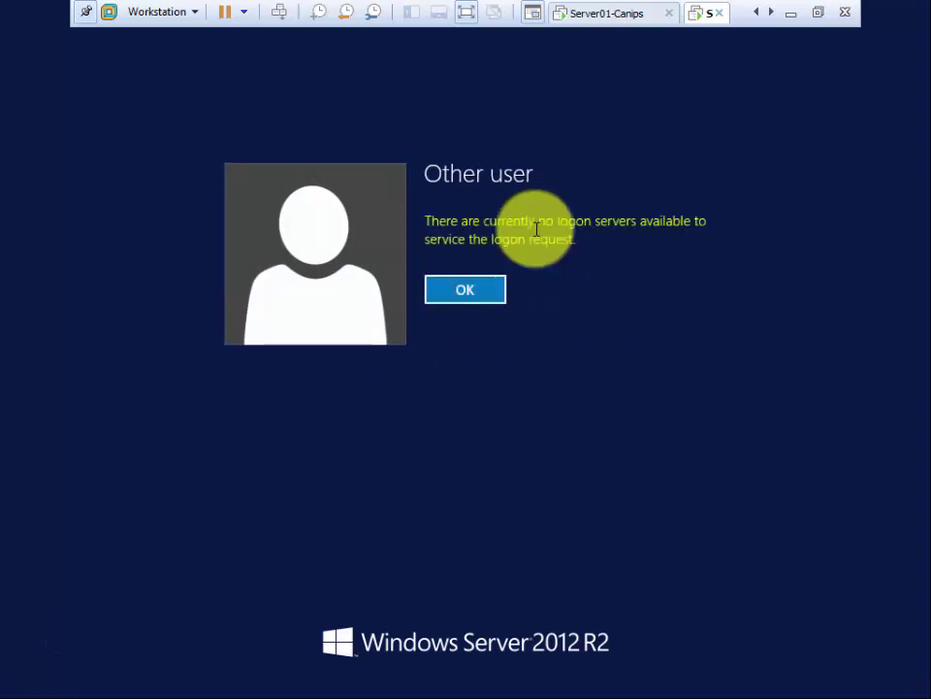
Step: Dismiss the error and retry the sign-in as canips\administrator with the administrator password
key("Return")
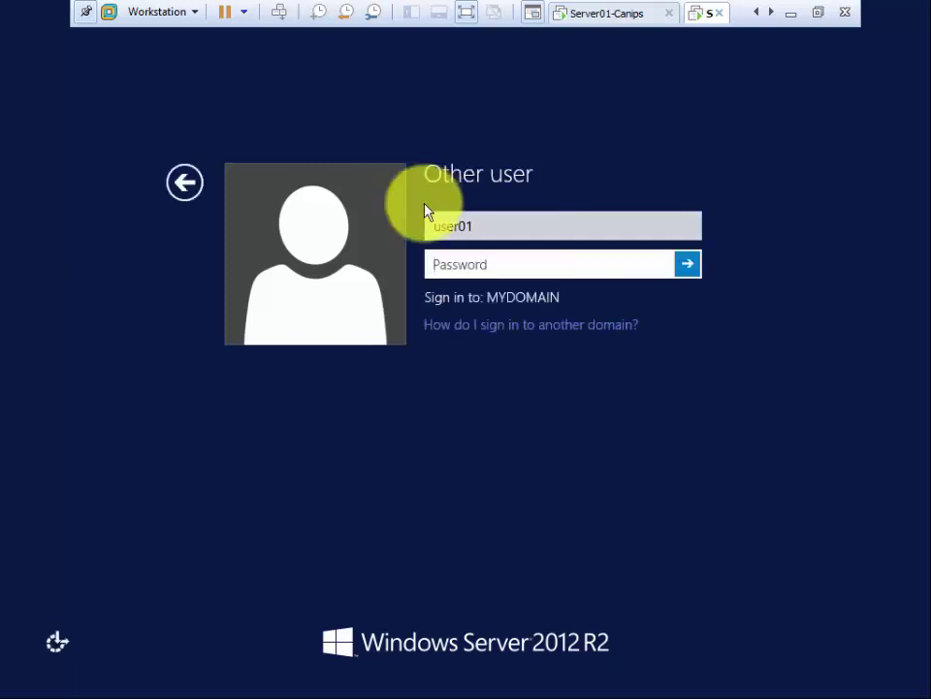
left_click_drag(488, 226, 426, 225)
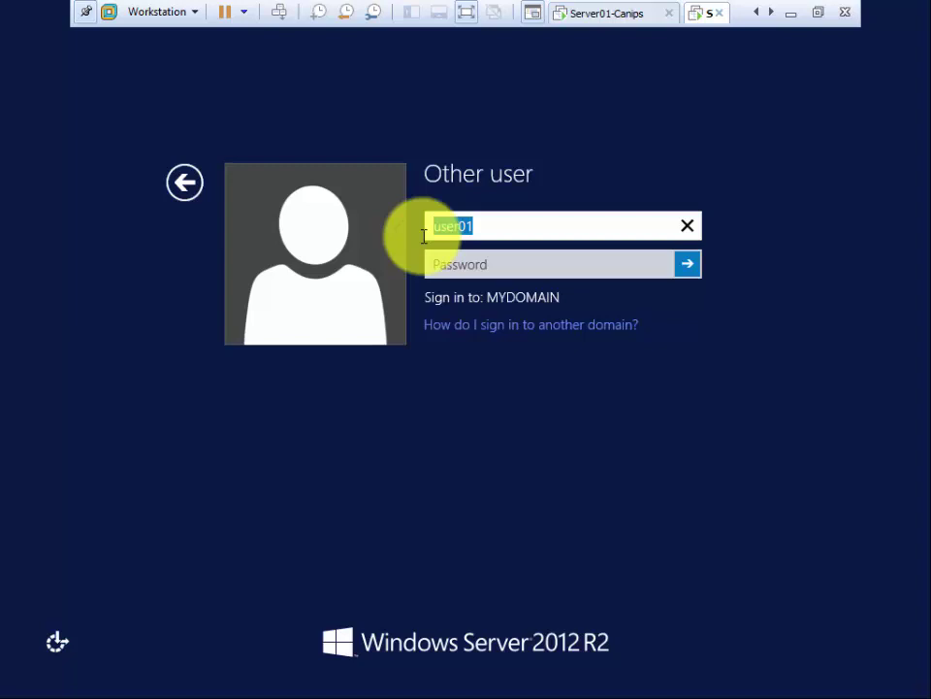
left_click(818, 12)
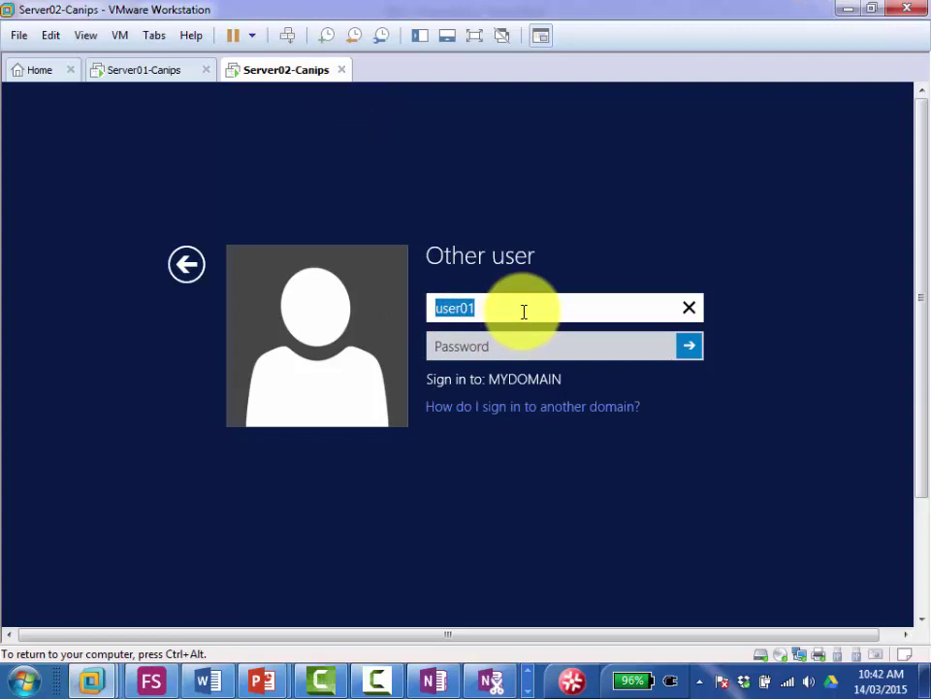
type("canips\\admini")
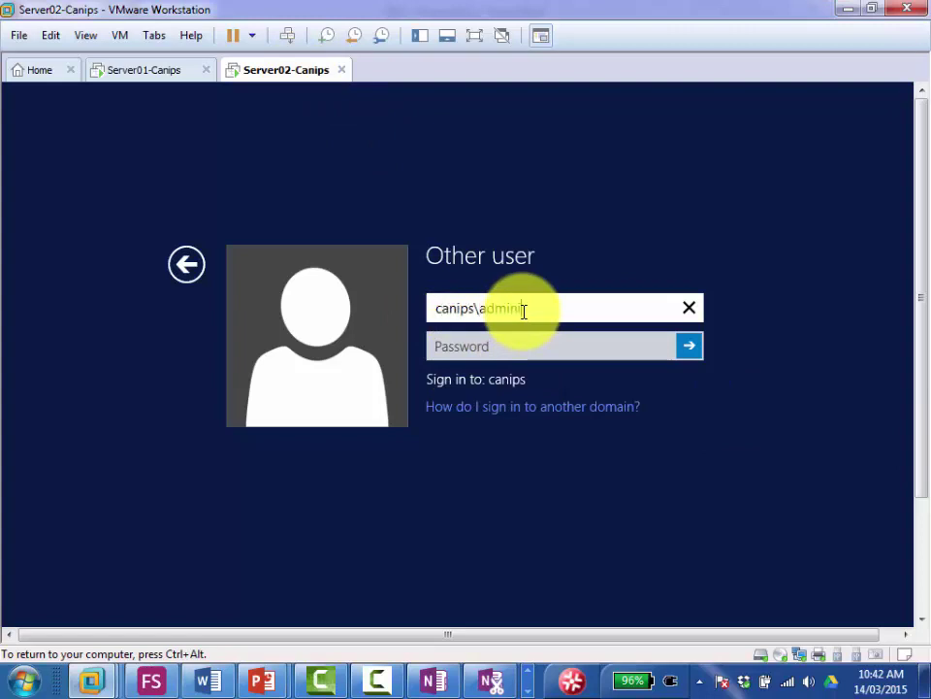
type("strator")
key("Tab")
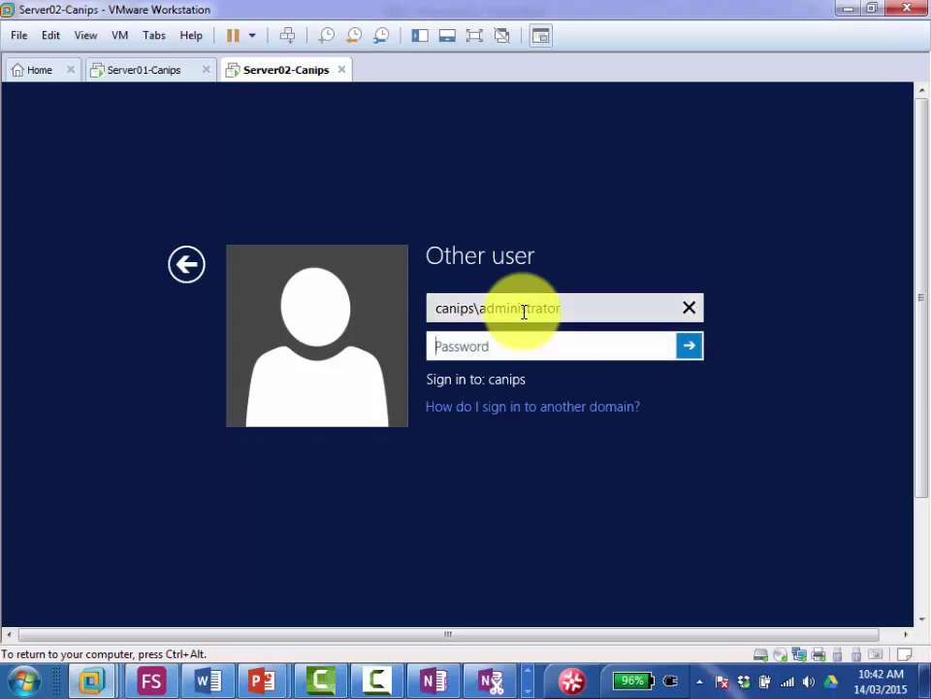
type("Pa$$w0rd")
key("Return")
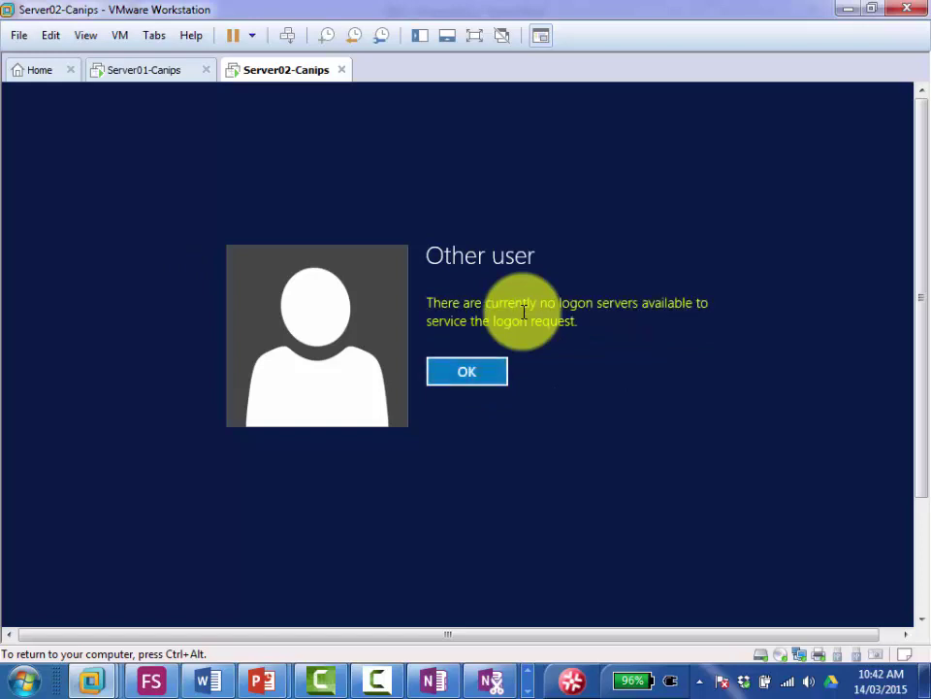
Step: Dismiss the no-logon-servers error, reset the Server02 VM via Power > Reset, and return to Server01
left_click(471, 365)
right_click(277, 88)
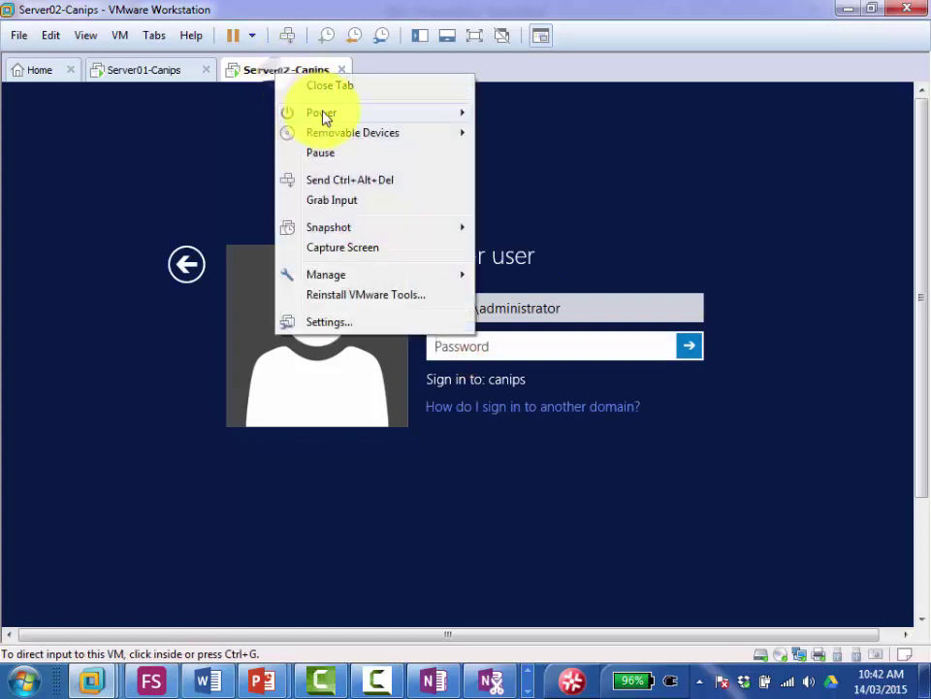
mouse_move(326, 113)
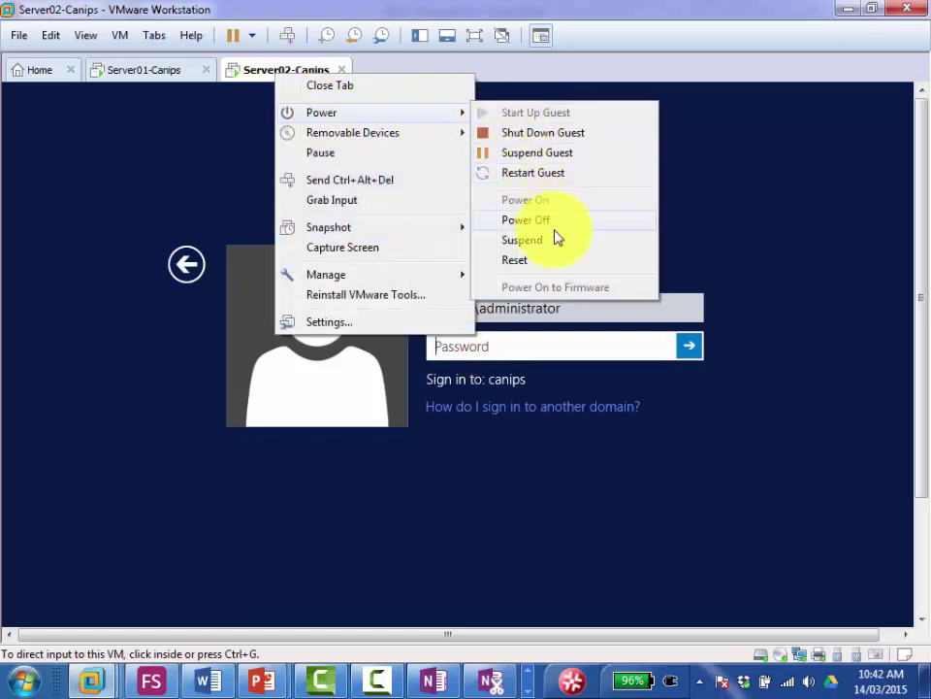
left_click(537, 262)
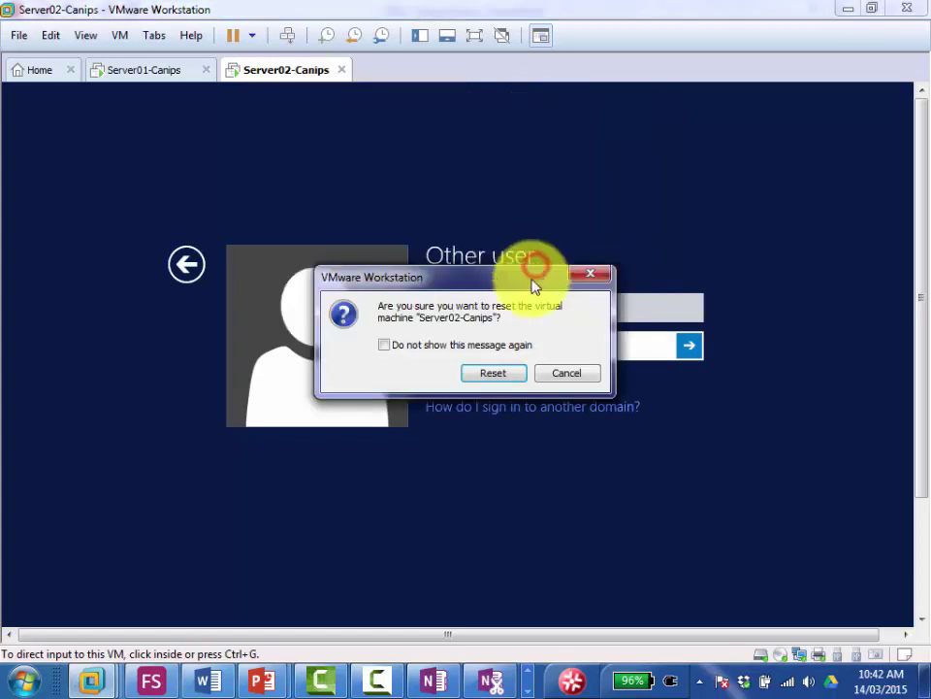
left_click(487, 372)
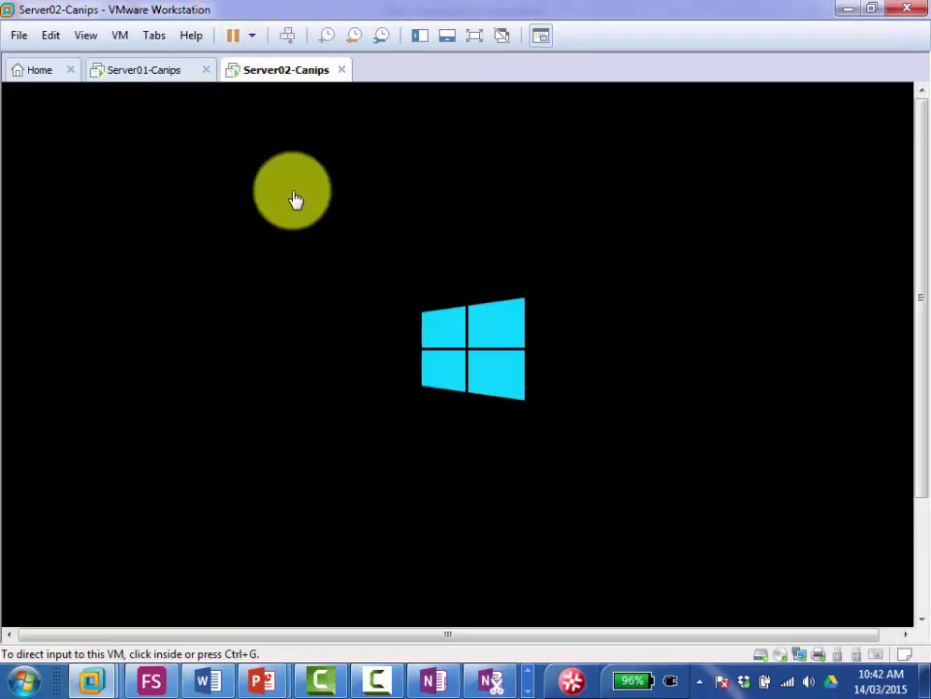
left_click(146, 82)
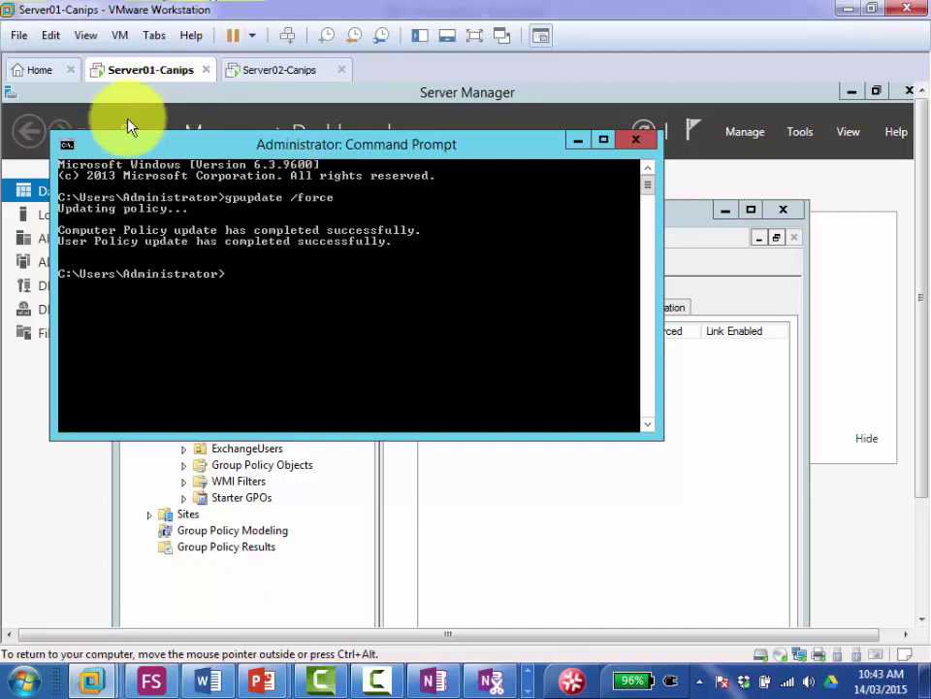
left_click(259, 281)
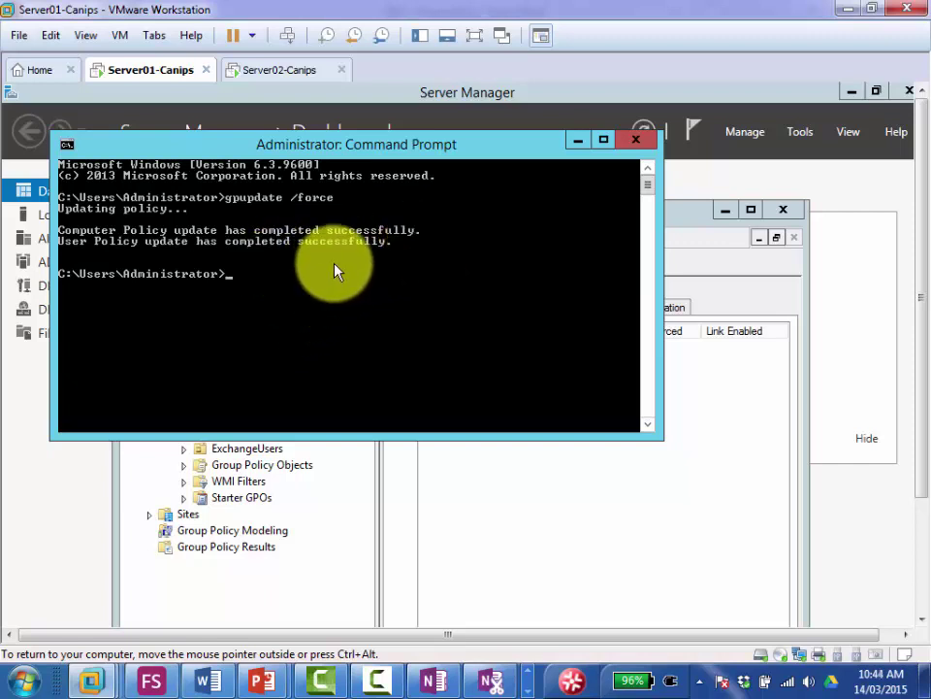
Step: On Server02 send Ctrl+Alt+Del, choose Other user, enter 'mydomain' as user name, then return to Server01
left_click(262, 74)
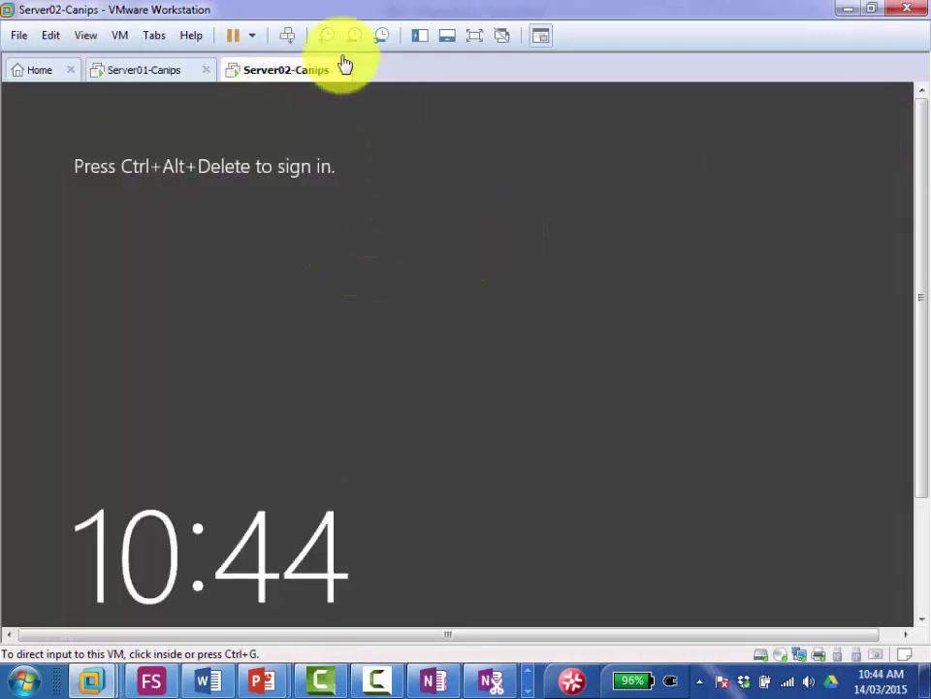
left_click(283, 36)
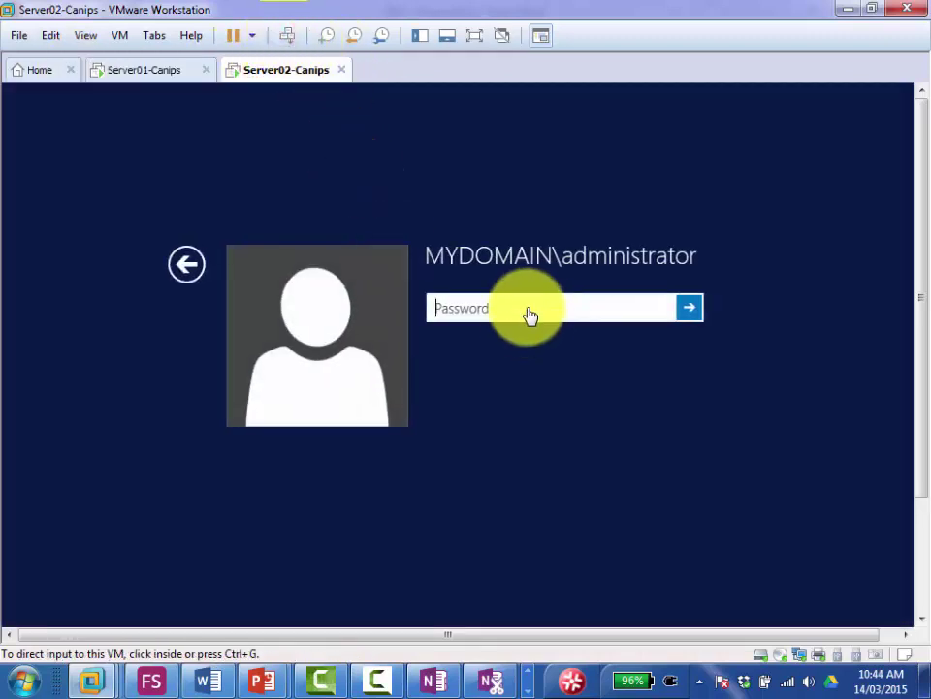
left_click(186, 264)
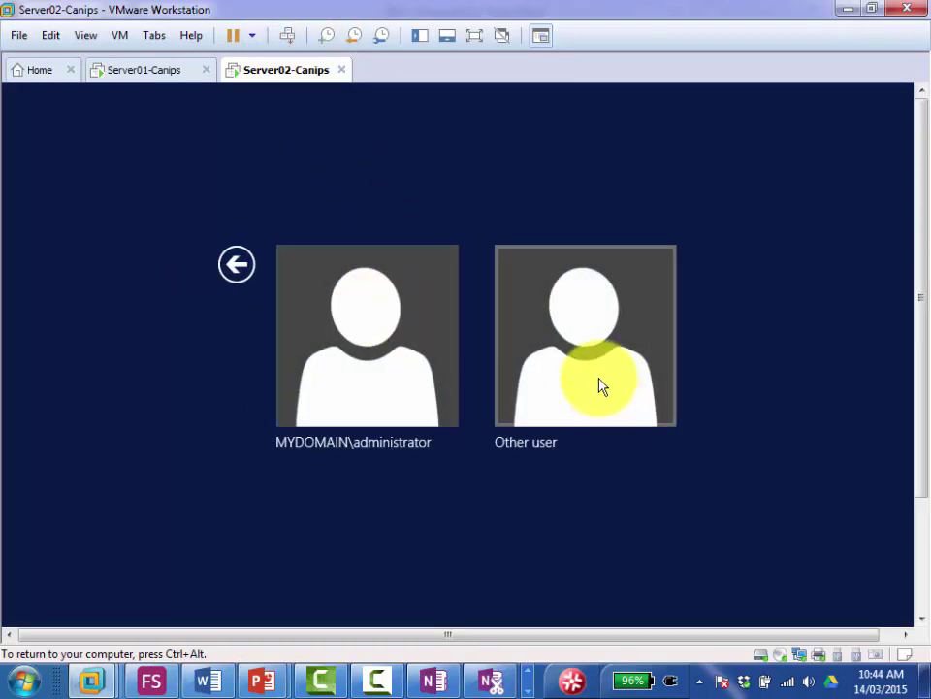
left_click(601, 381)
left_click(472, 308)
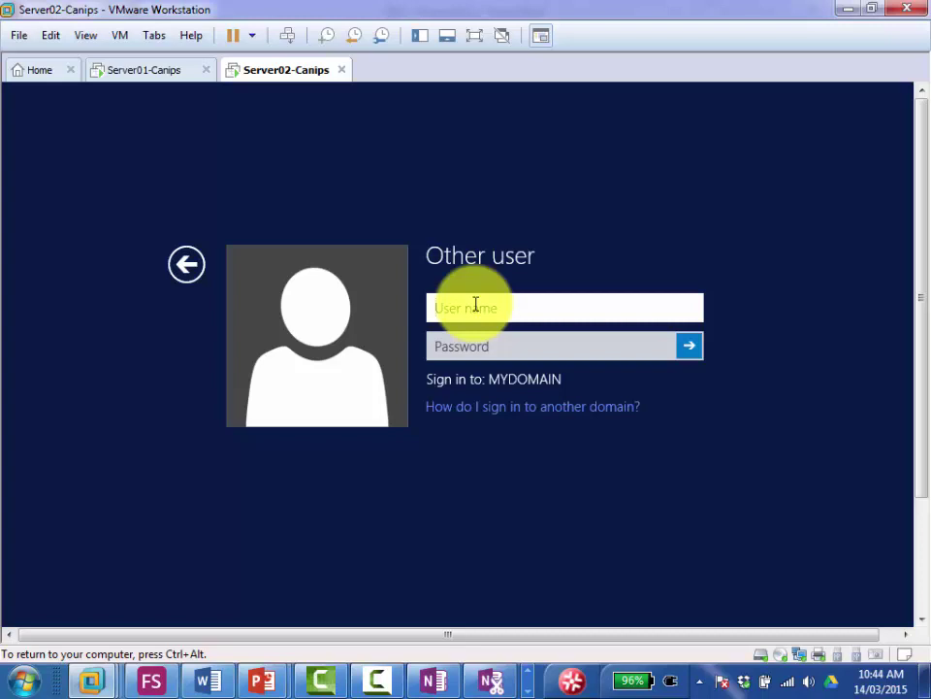
type("mydomain")
left_click(141, 71)
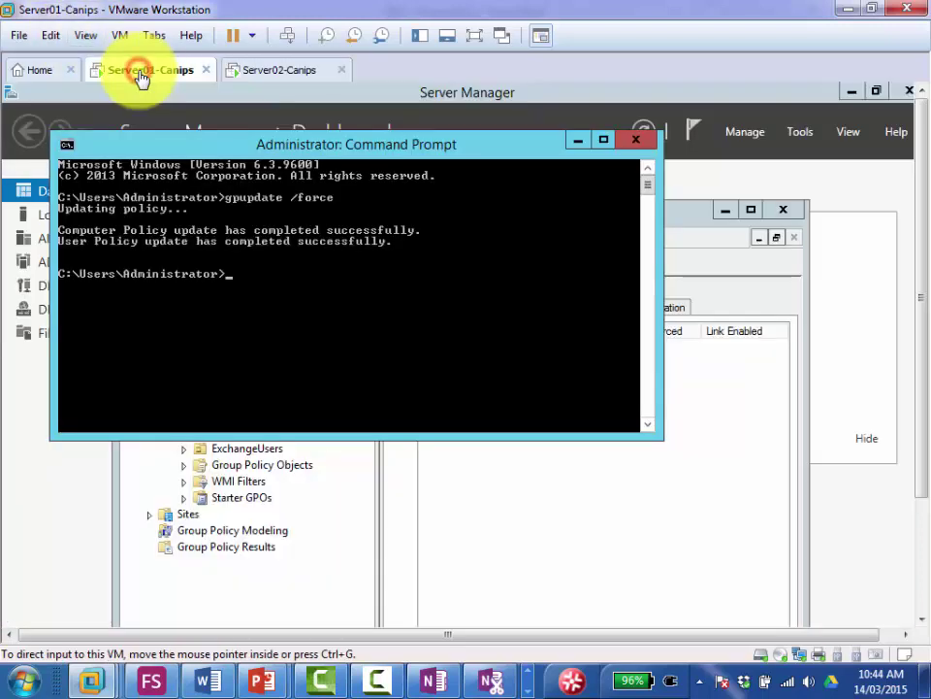
Step: Bring Group Policy Management forward, then switch to Active Directory Users and Computers from the taskbar
left_click(663, 448)
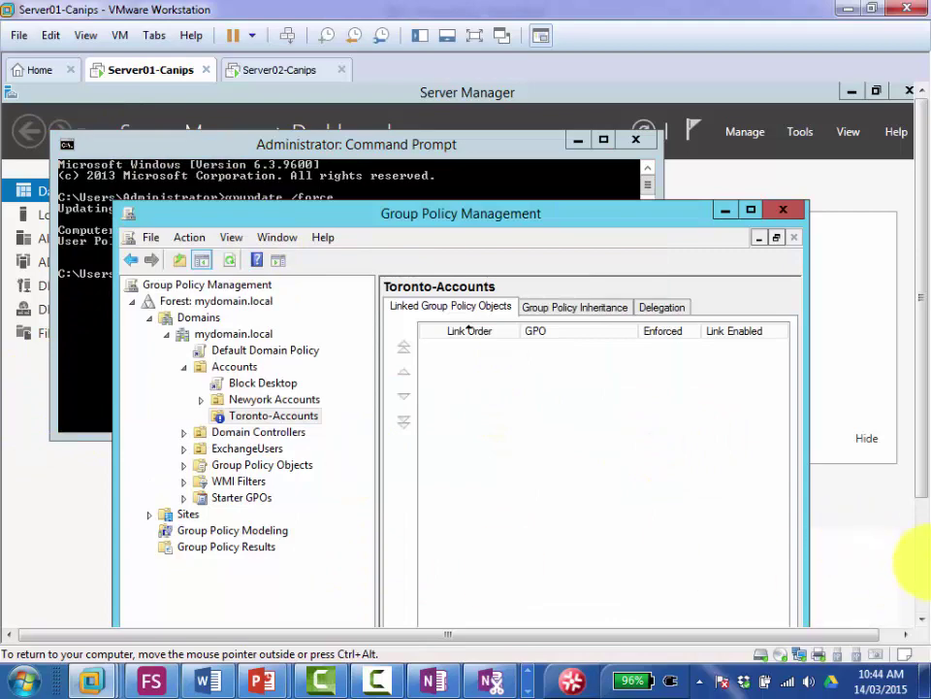
left_click(917, 553)
mouse_move(248, 617)
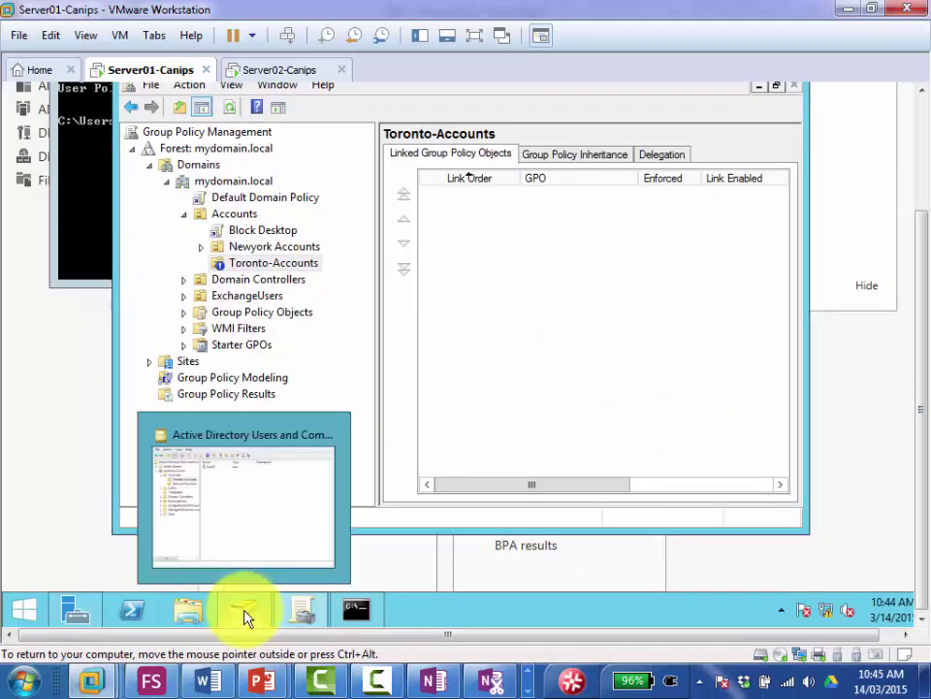
left_click(248, 616)
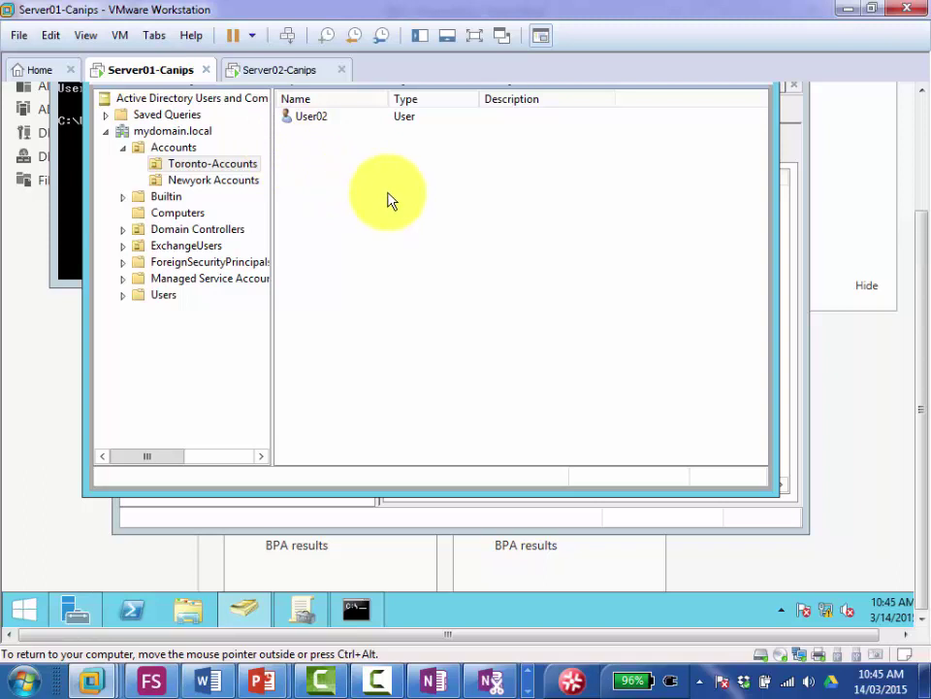
Step: Check User02's Member Of tab shows only Domain Users, then minimize Active Directory Users and Computers
double_click(316, 125)
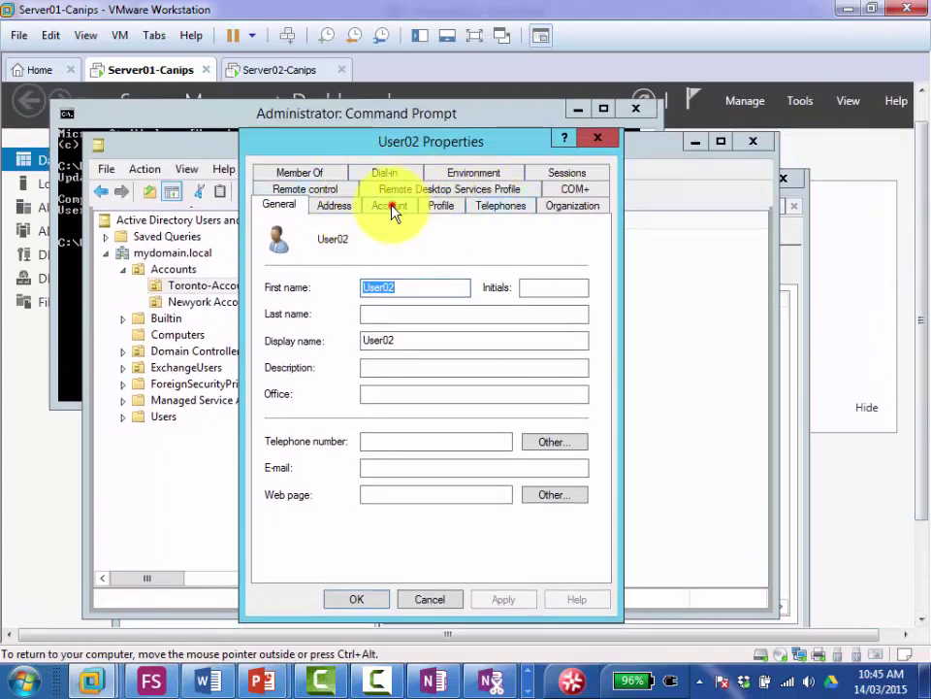
left_click(390, 205)
left_click(297, 172)
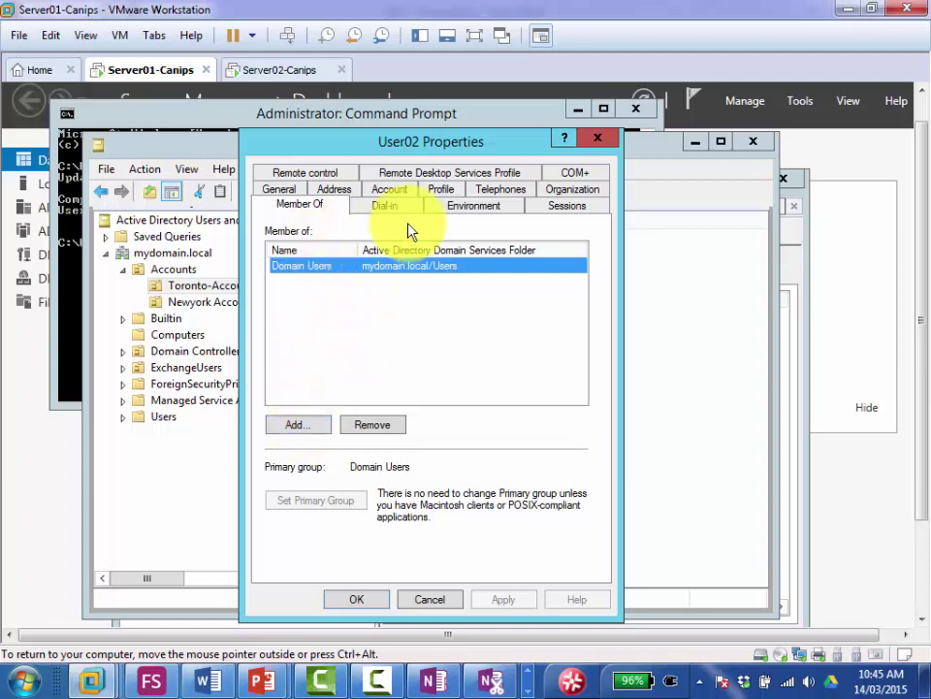
left_click(598, 138)
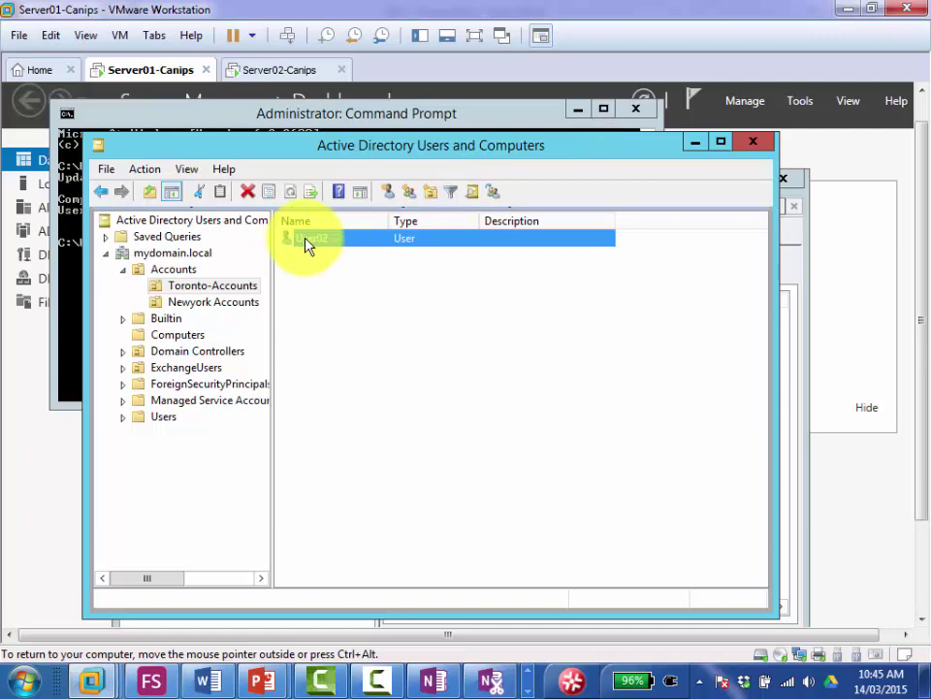
double_click(307, 241)
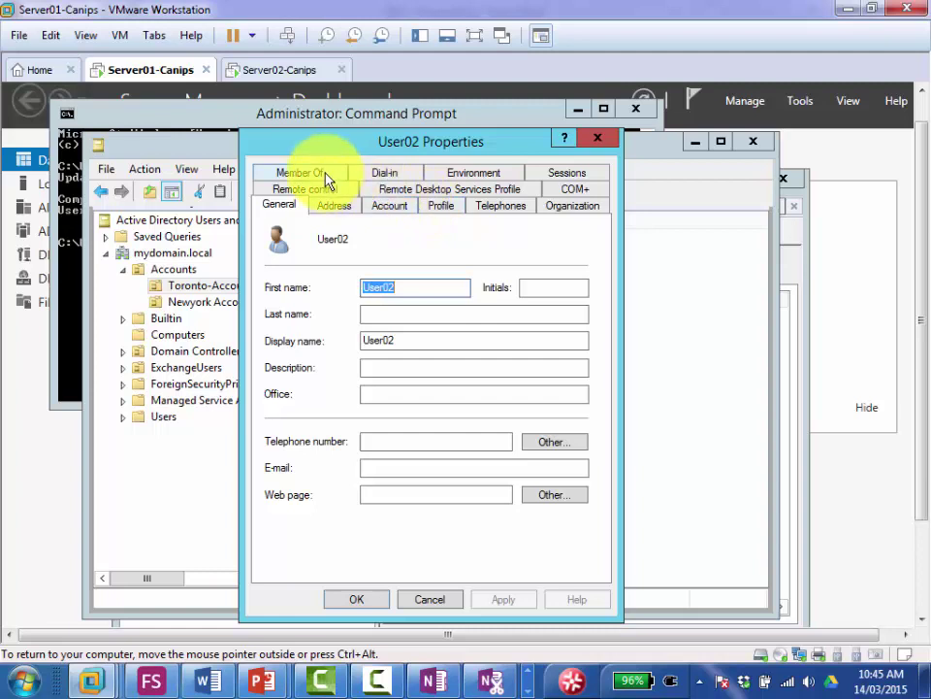
left_click(601, 141)
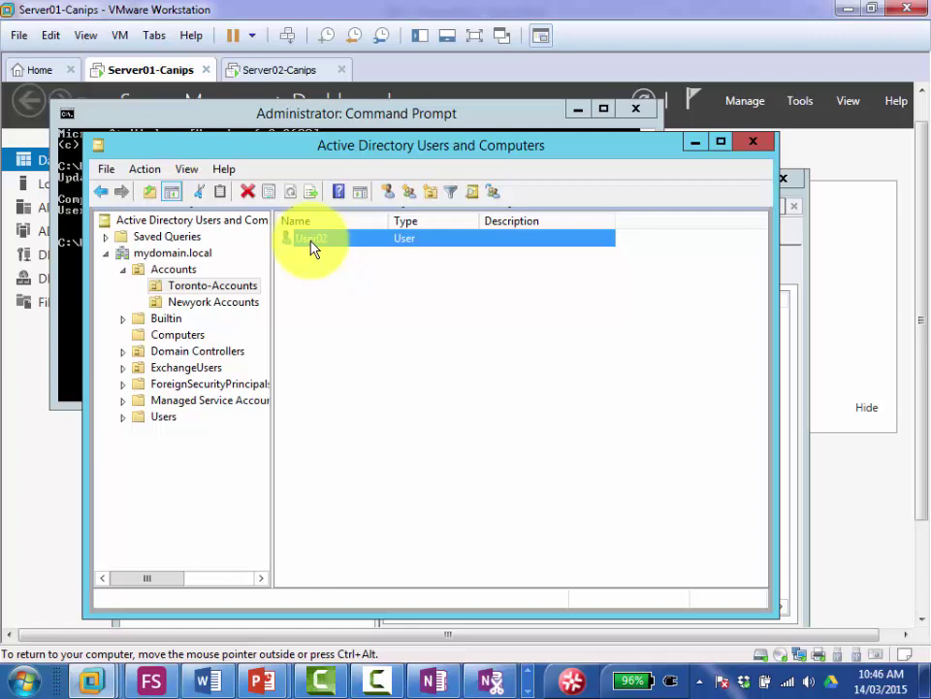
left_click(696, 147)
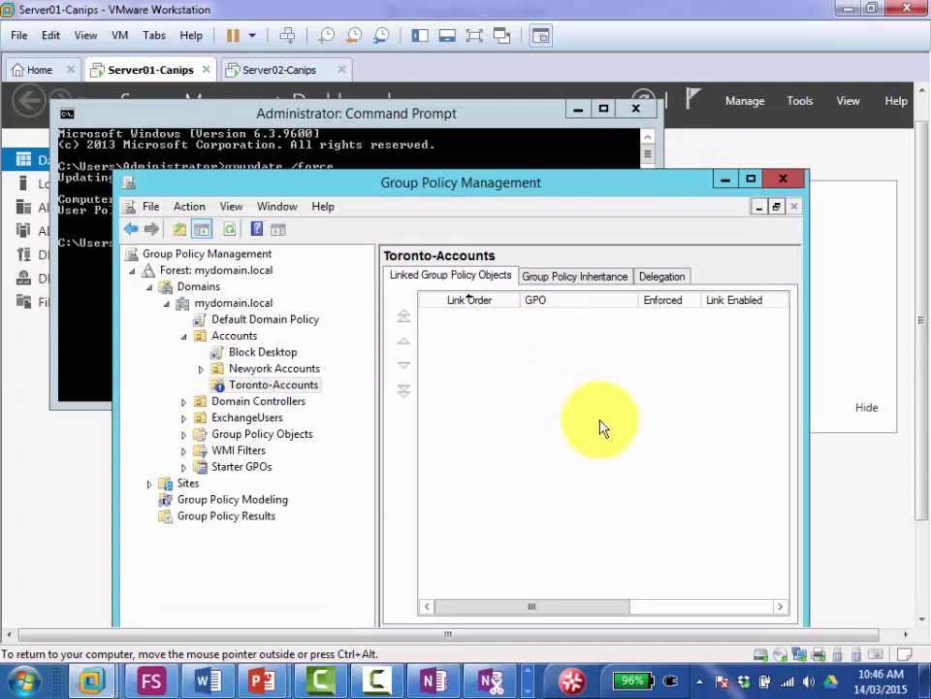
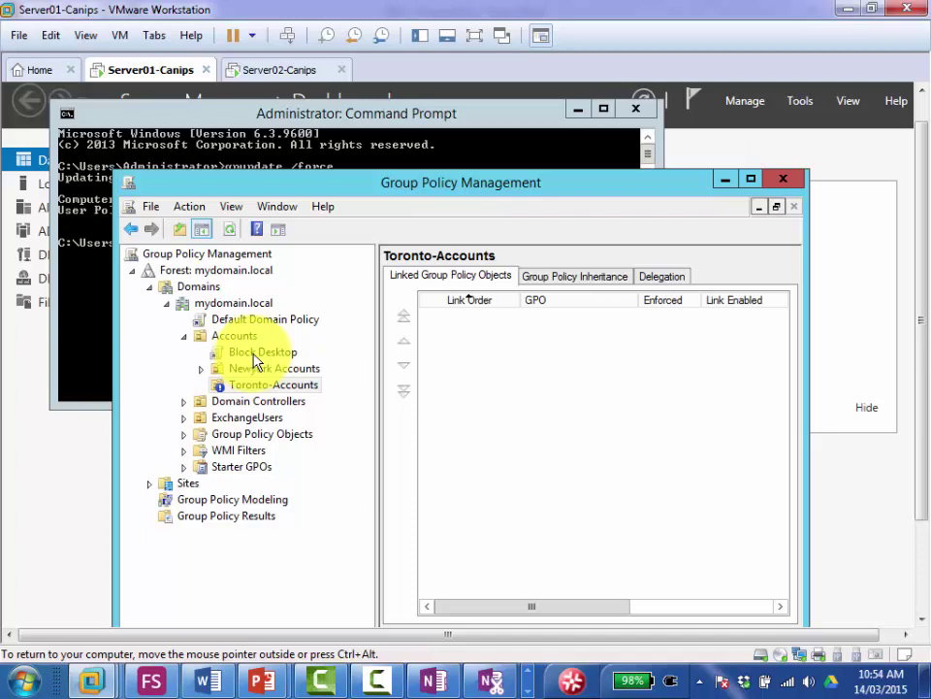
Step: Set the Block Desktop link under Accounts to Enforced and view its settings report
right_click(256, 357)
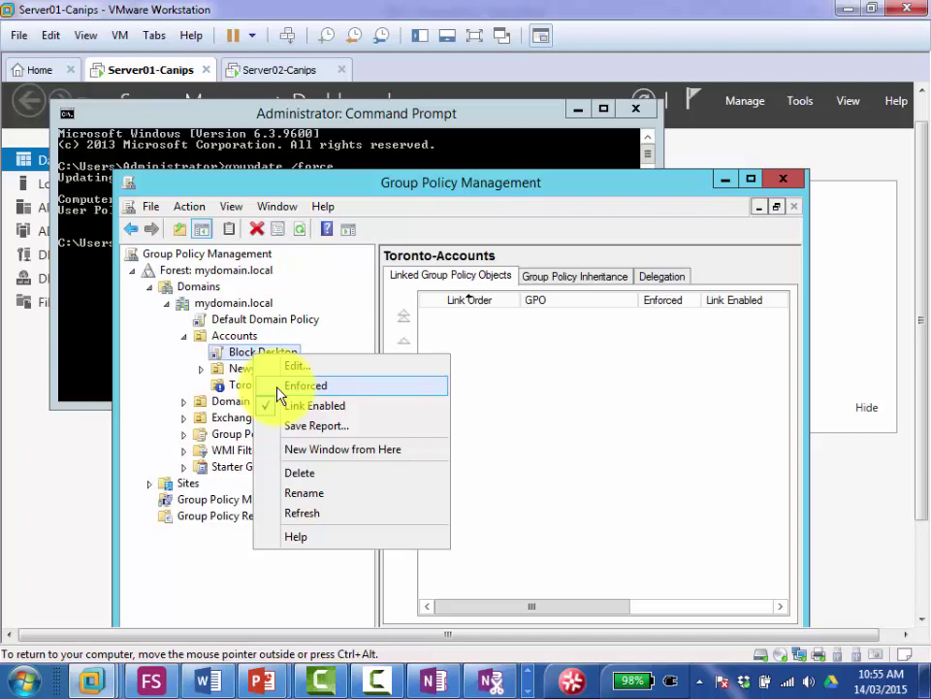
left_click(279, 389)
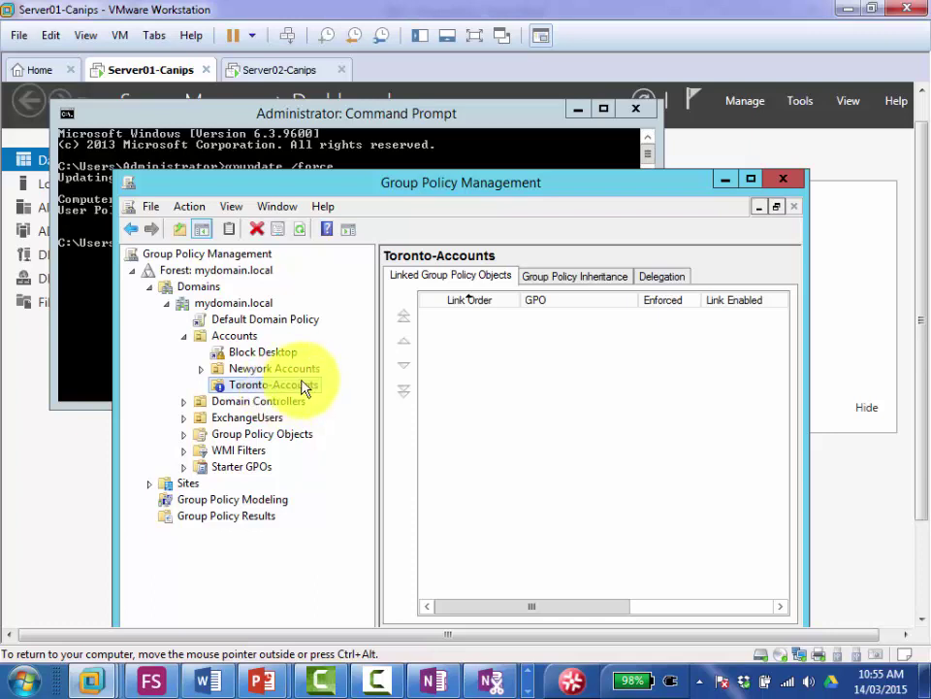
right_click(253, 355)
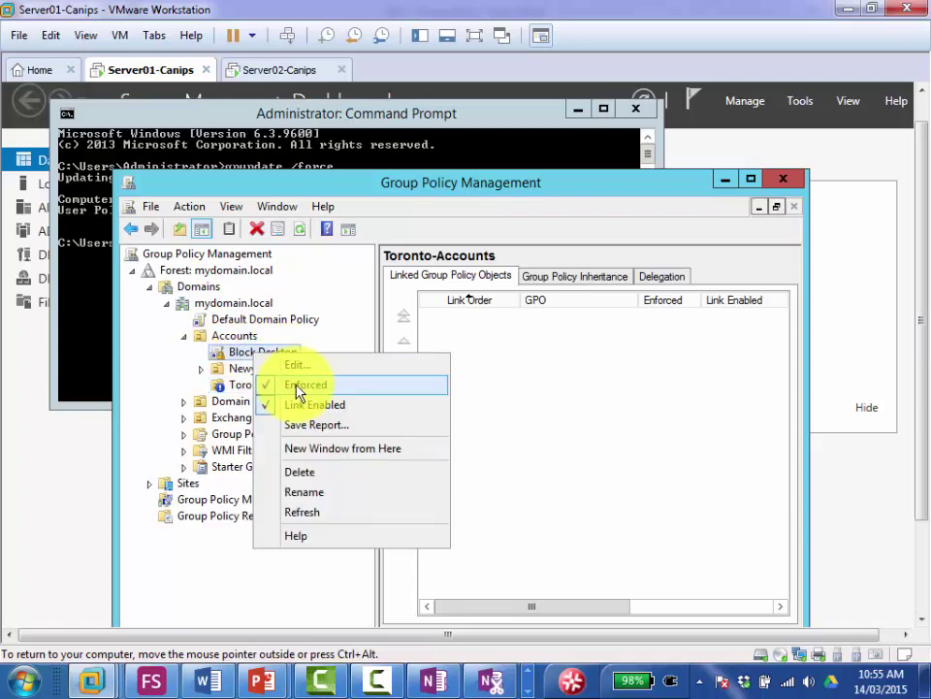
left_click(218, 352)
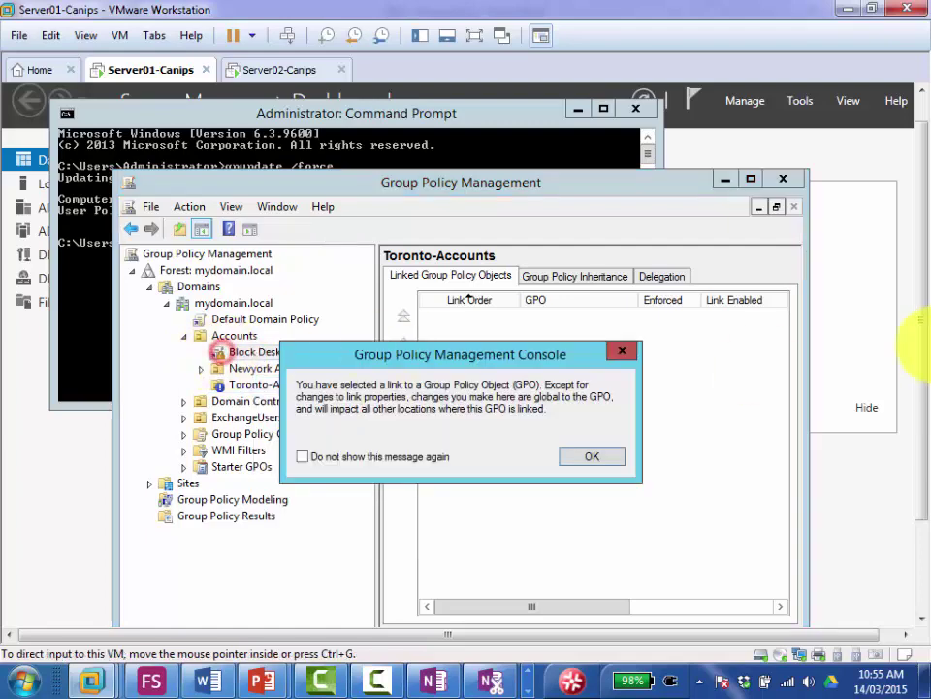
left_click(590, 456)
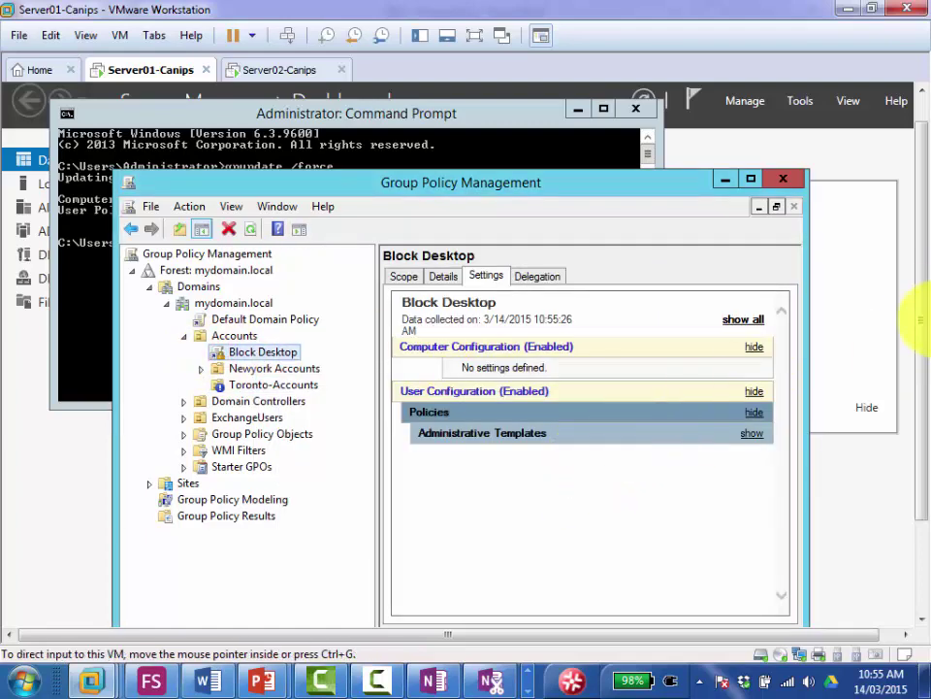
Step: Rerun gpupdate /force on Server01 until both policy updates finish, then send Ctrl+Alt+Del
left_click_drag(919, 271, 916, 427)
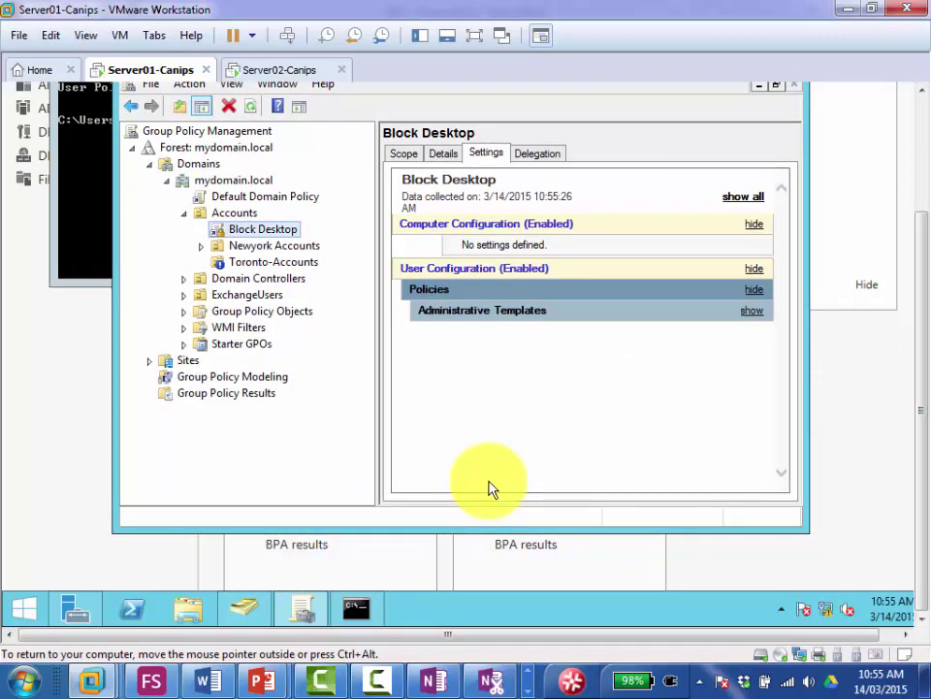
left_click(356, 607)
left_click(249, 173)
key("Up")
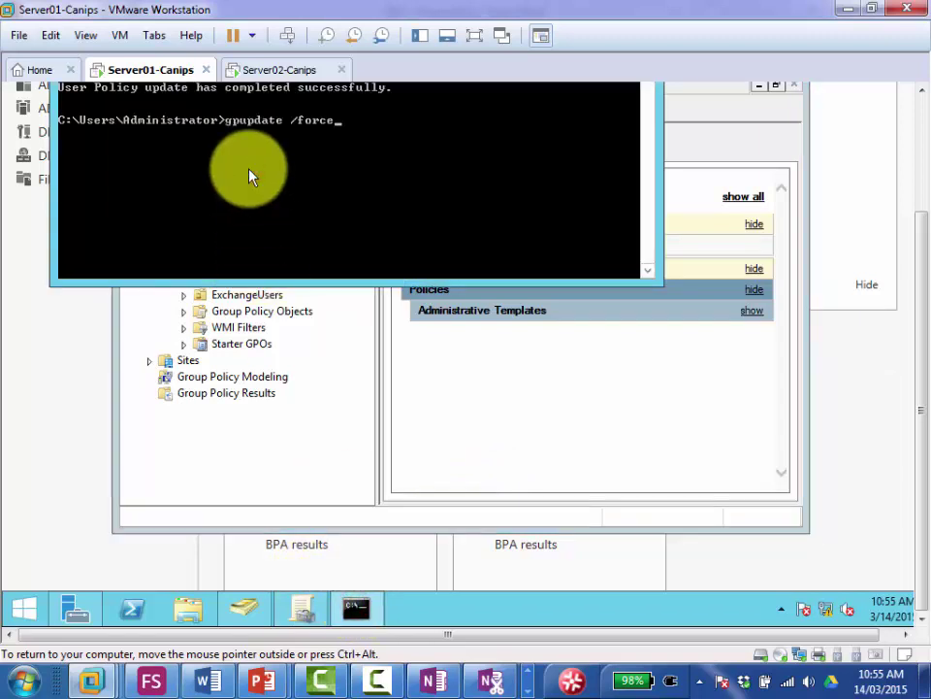
key("Return")
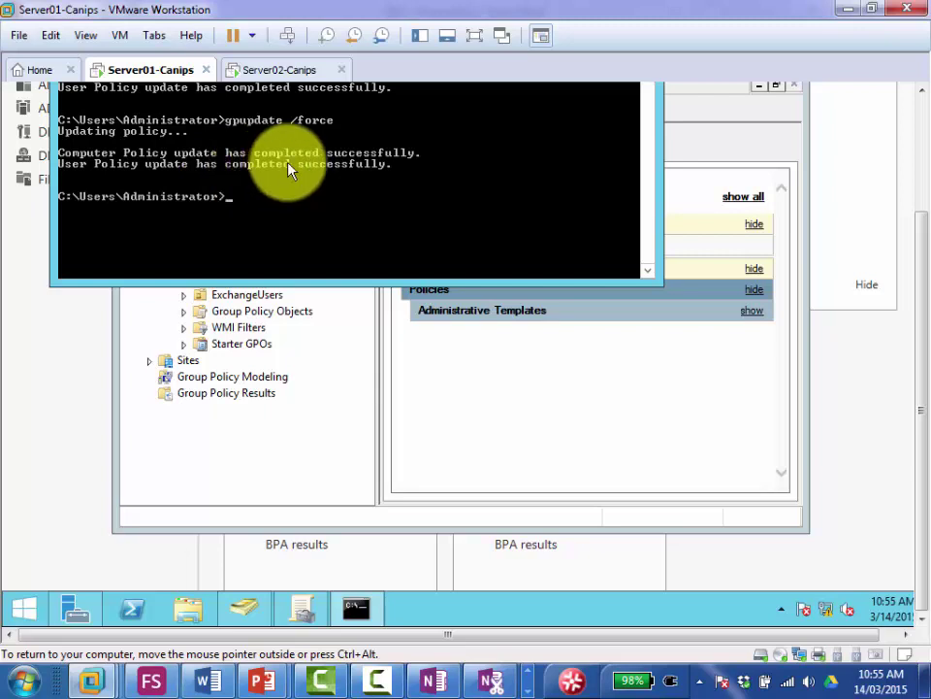
left_click(352, 212)
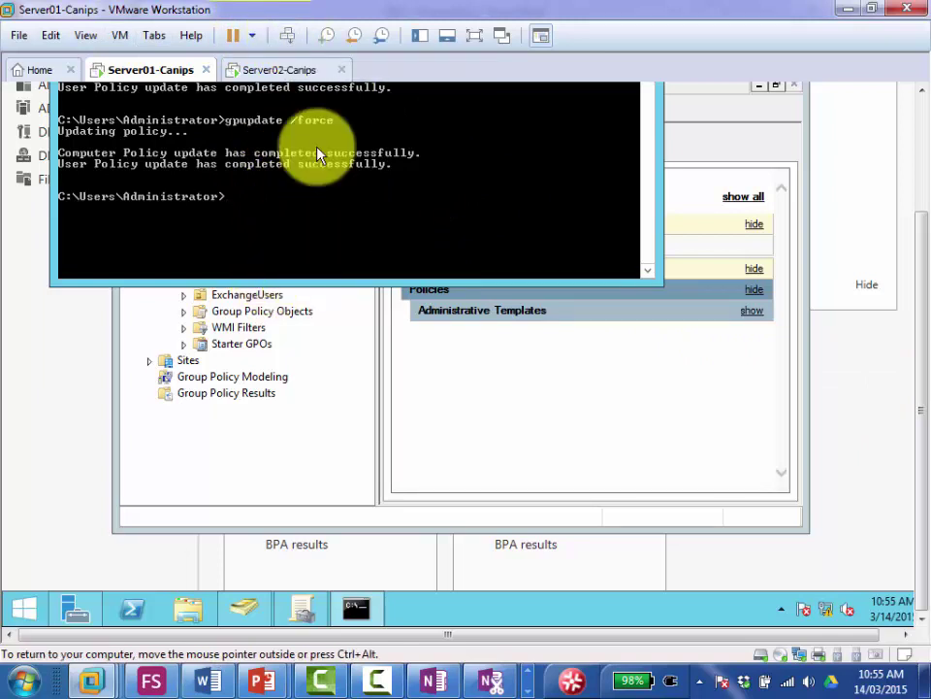
left_click(285, 34)
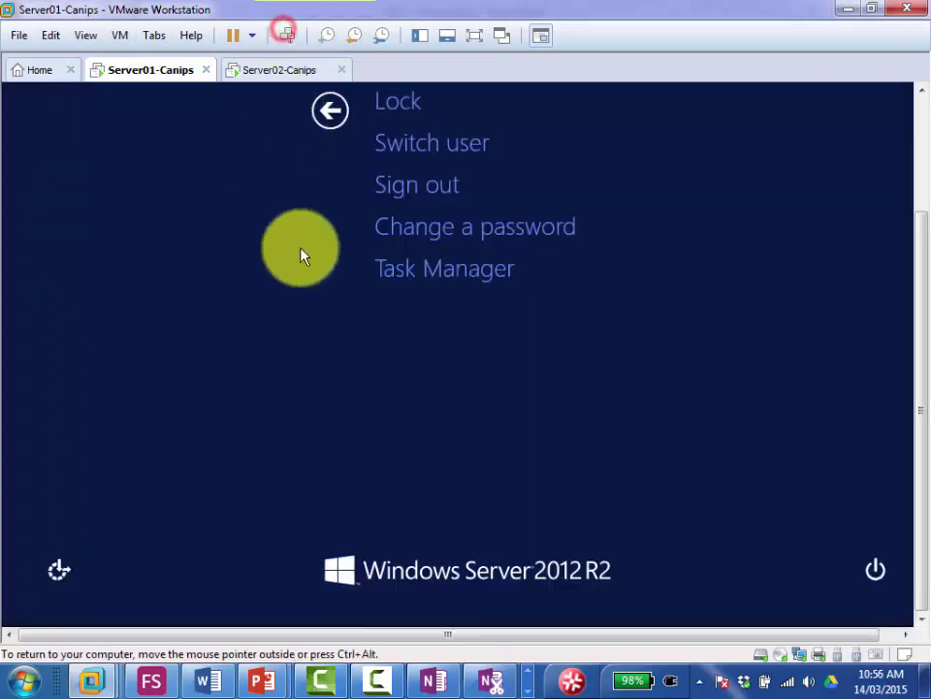
Step: Switch to the Server02 machine and bring up its sign-in screen with Ctrl+Alt+Del
left_click(264, 72)
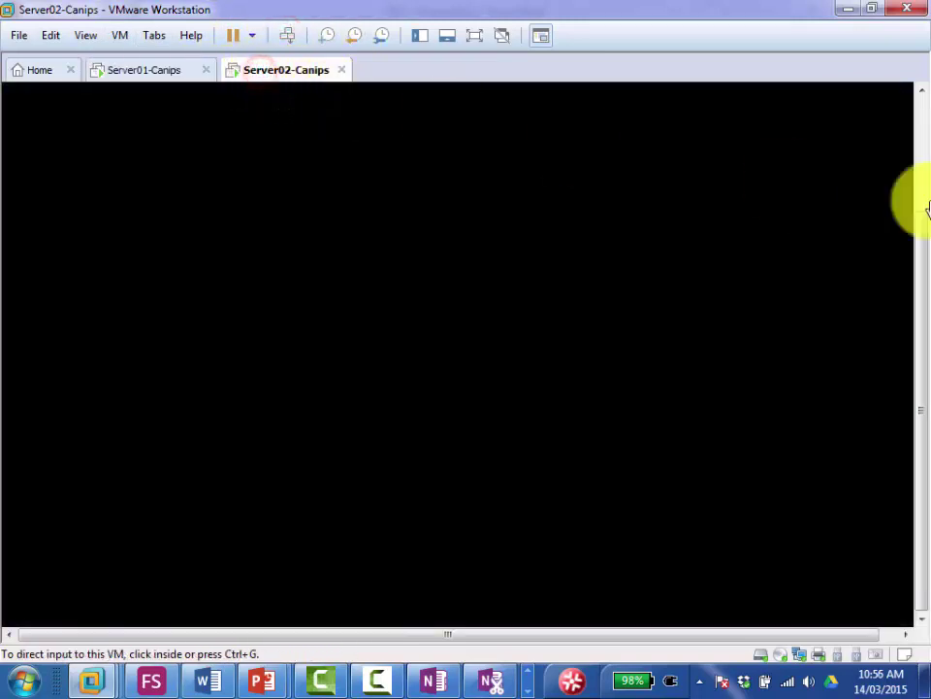
left_click(920, 129)
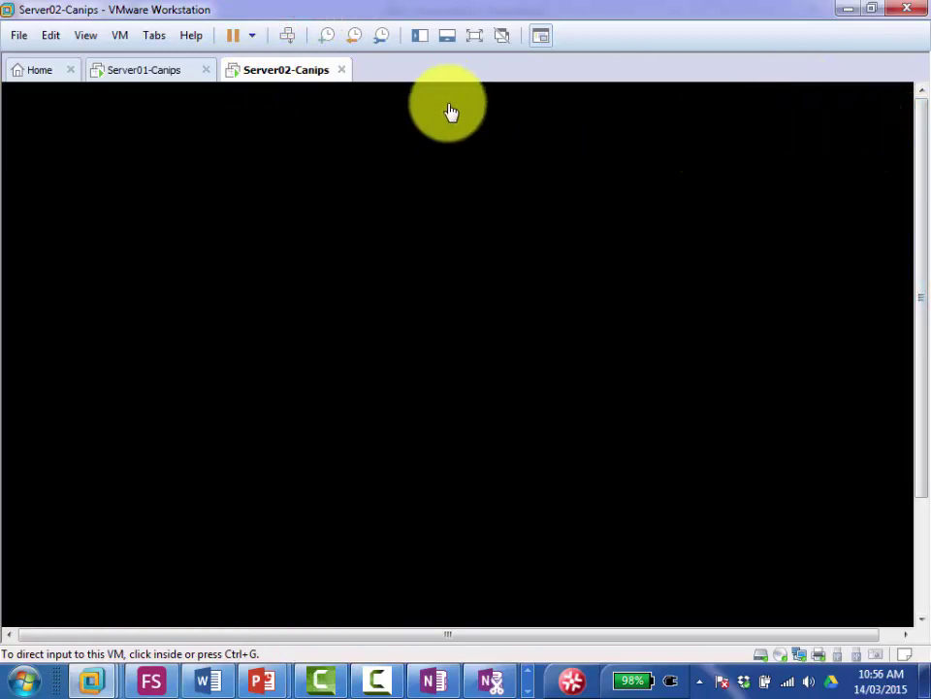
left_click(384, 188)
left_click(285, 35)
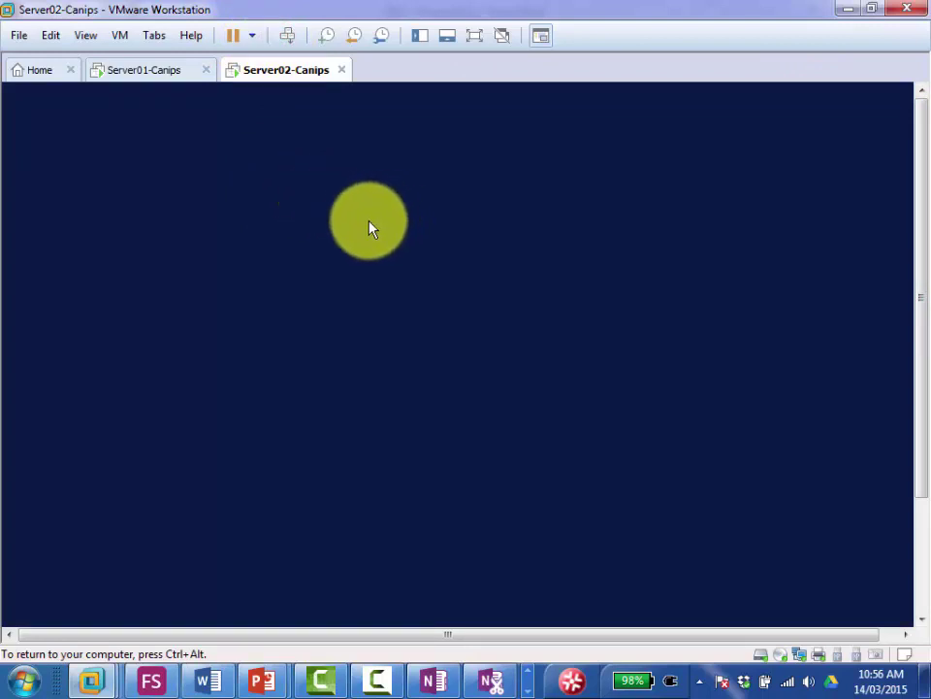
left_click(346, 230)
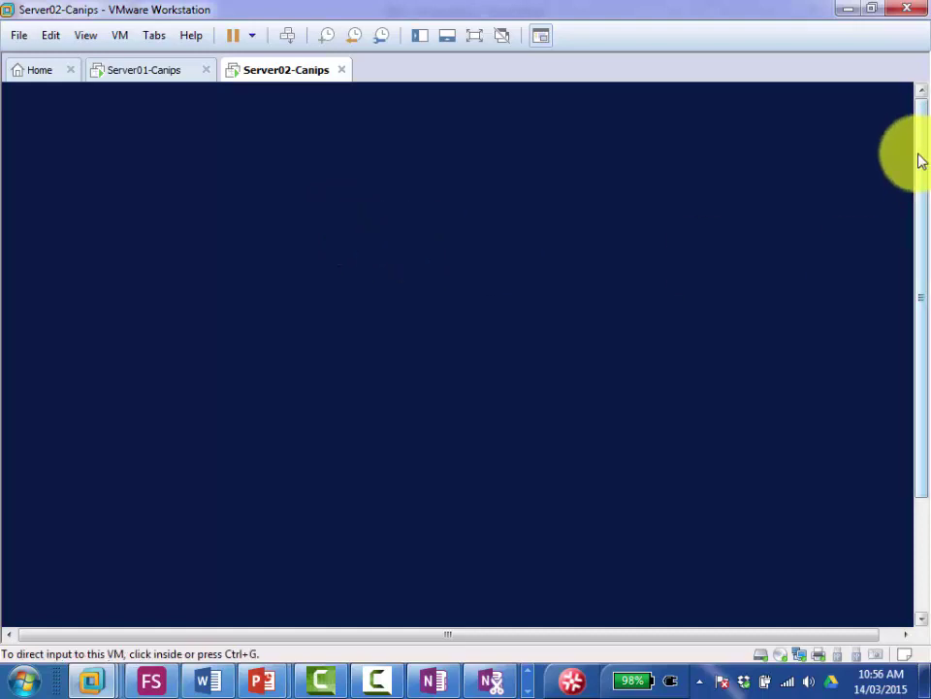
left_click(408, 205)
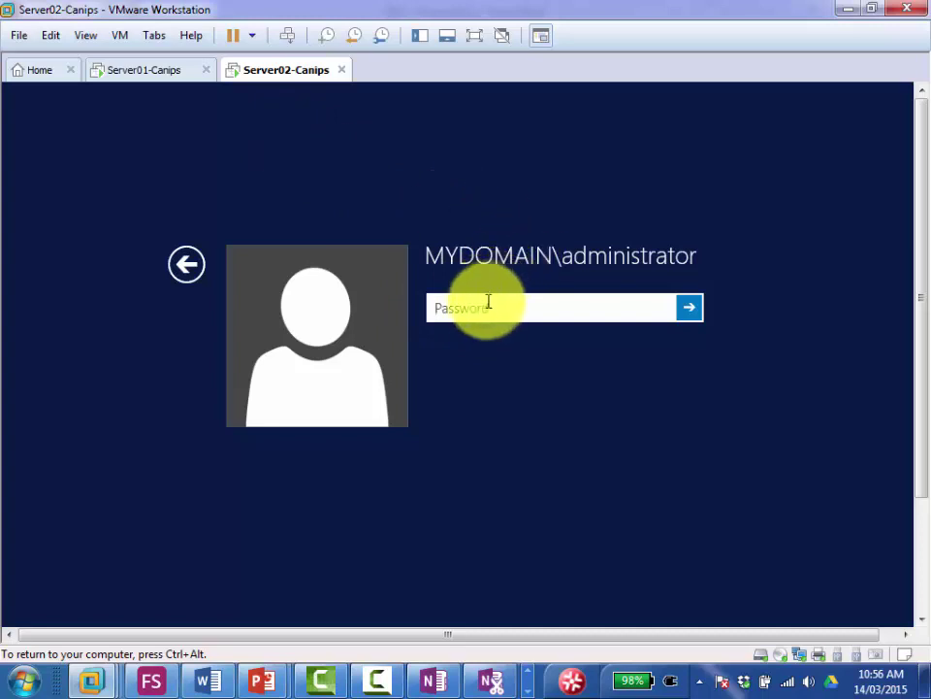
Step: Enter the domain administrator password to sign in to Server02
left_click(486, 307)
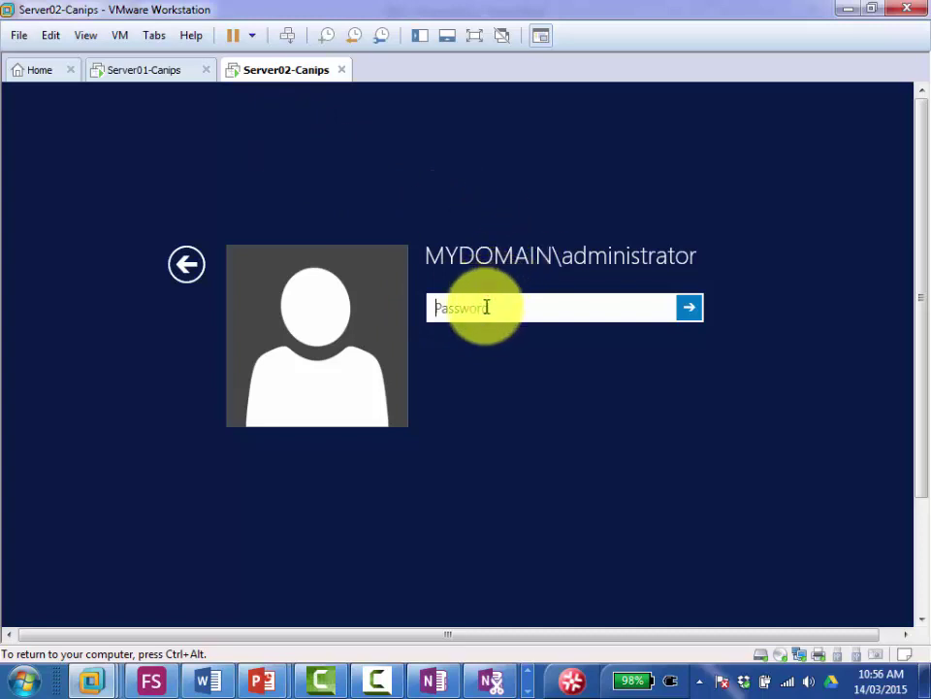
type("***")
key("Return")
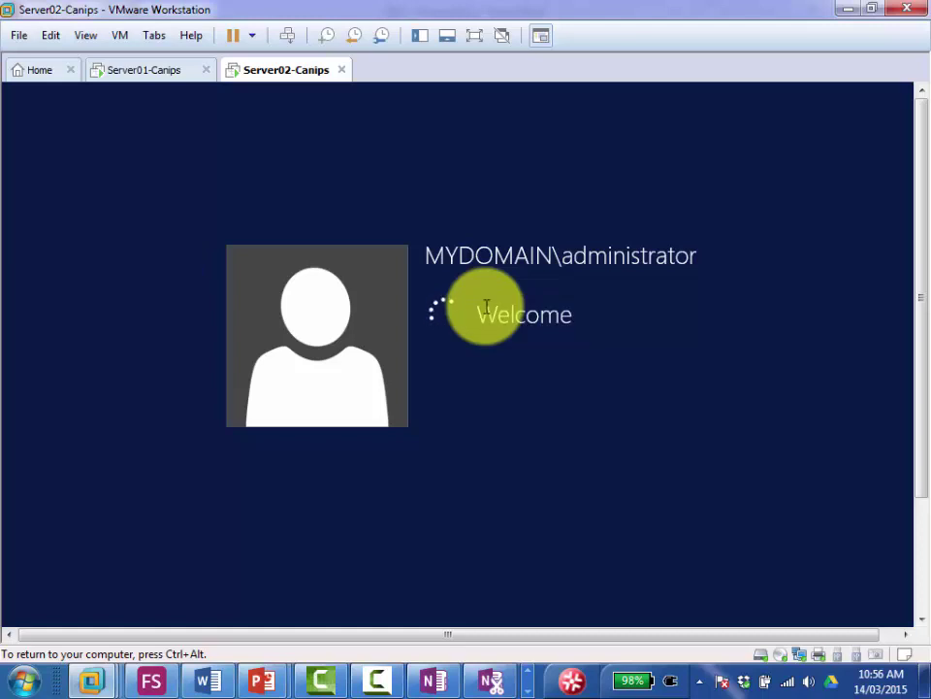
left_click(136, 76)
Step: On Server01, return to Group Policy Management and select the Toronto-Accounts container
left_click(330, 265)
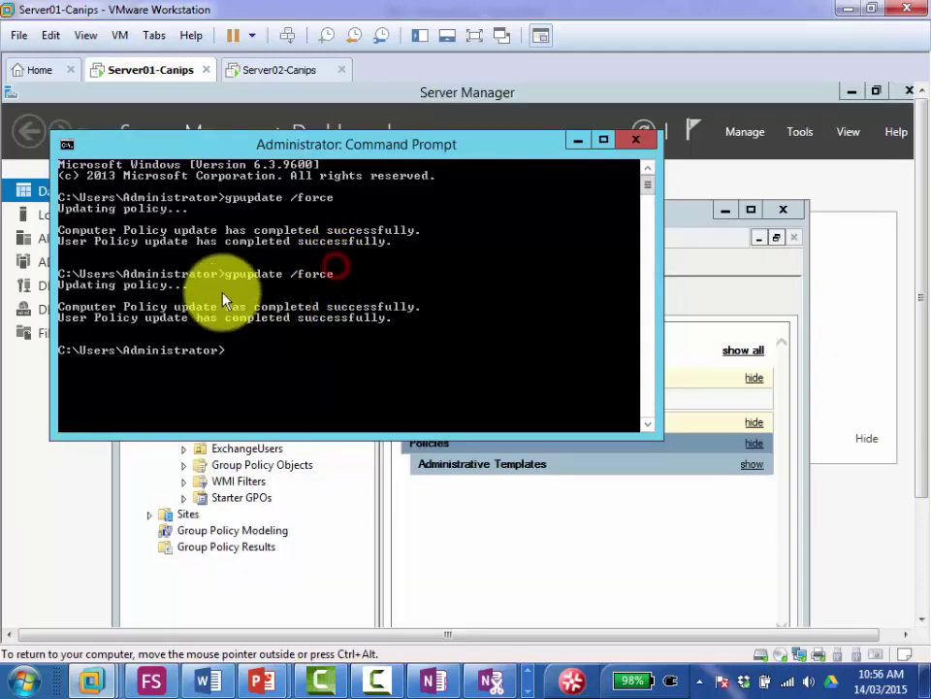
left_click(501, 539)
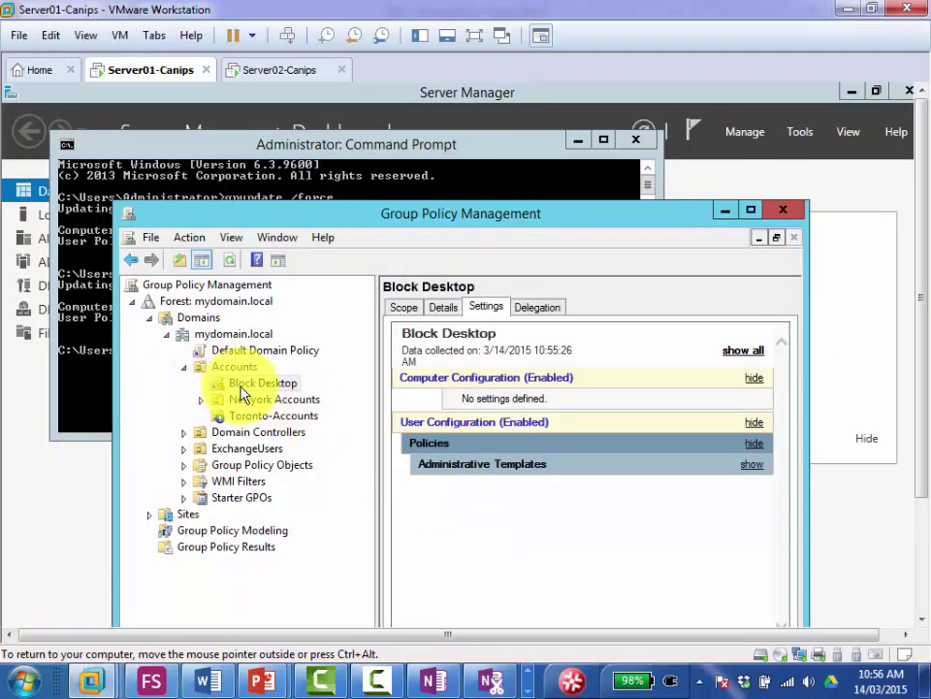
left_click(234, 419)
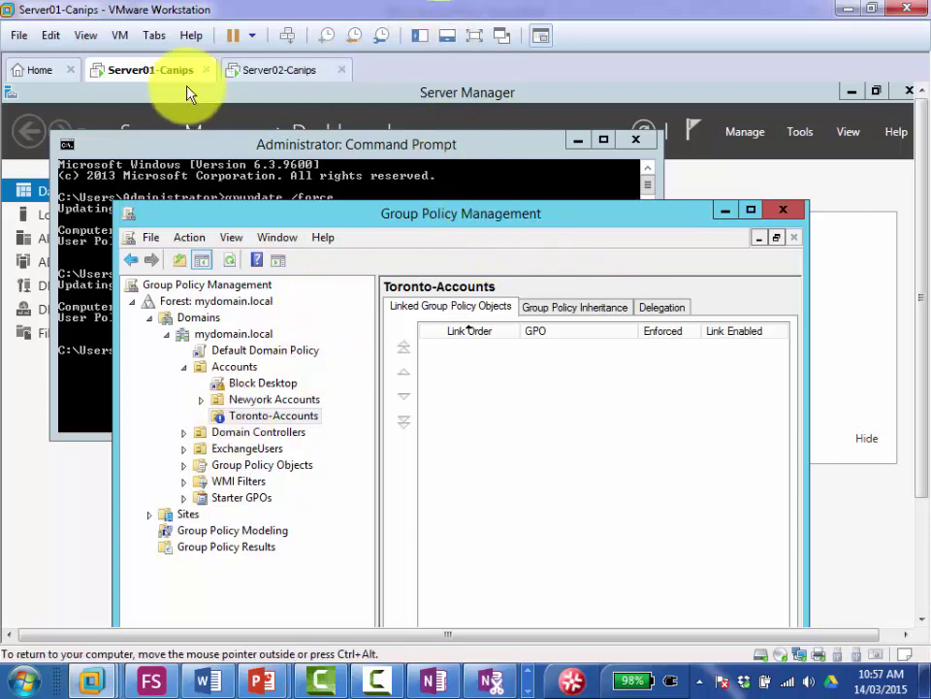
Step: On Server02, cancel the Shutdown Event Tracker, open Start, and go full screen
left_click(275, 71)
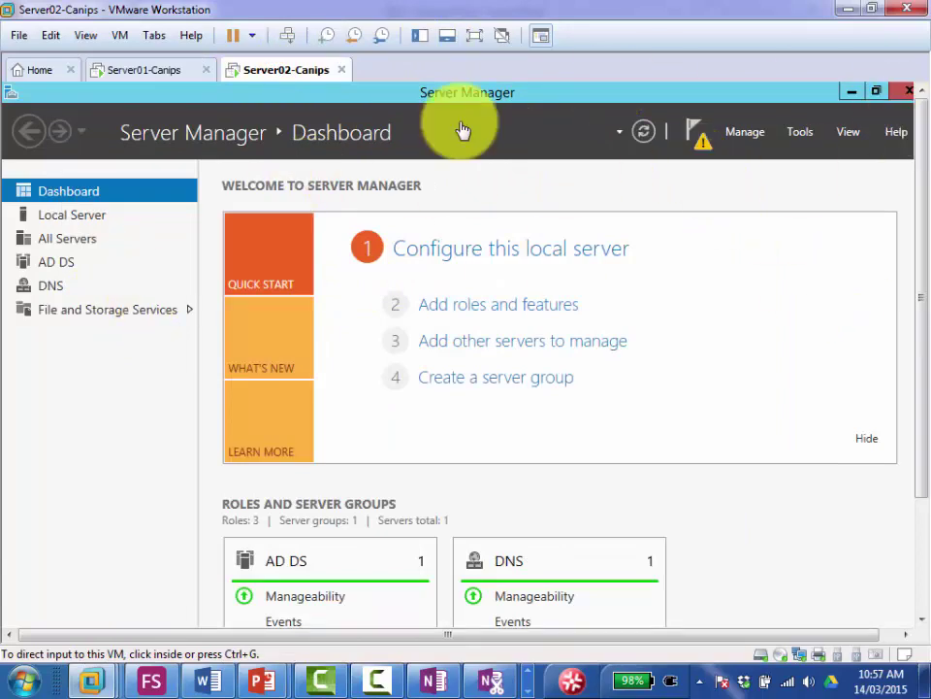
left_click(850, 97)
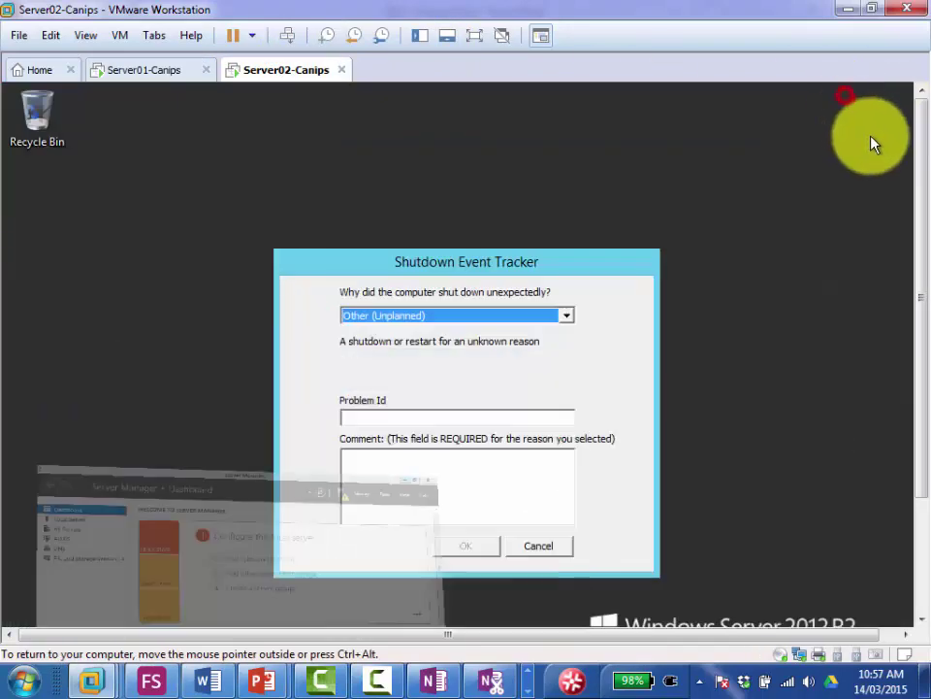
left_click(555, 547)
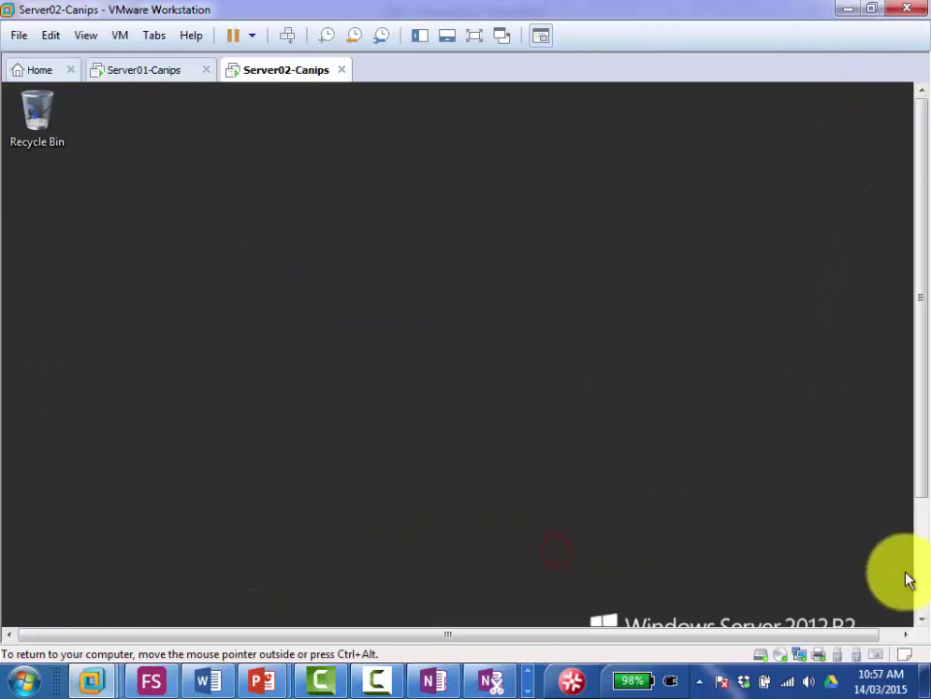
left_click(25, 619)
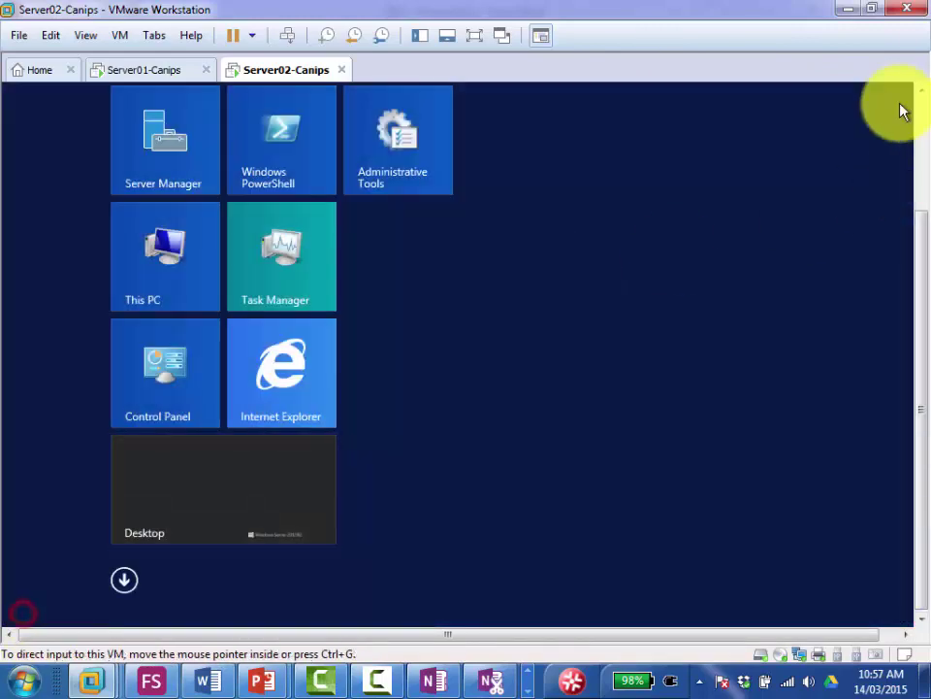
left_click(474, 35)
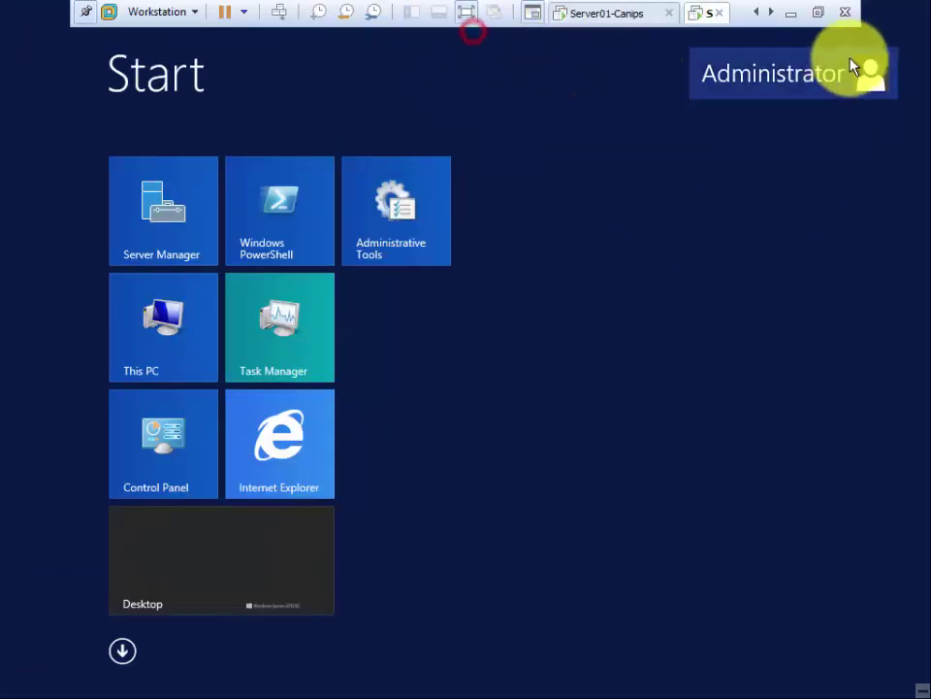
Step: Sign Server02 out of Administrator and choose Other user at the sign-in screen
left_click(782, 78)
left_click(690, 162)
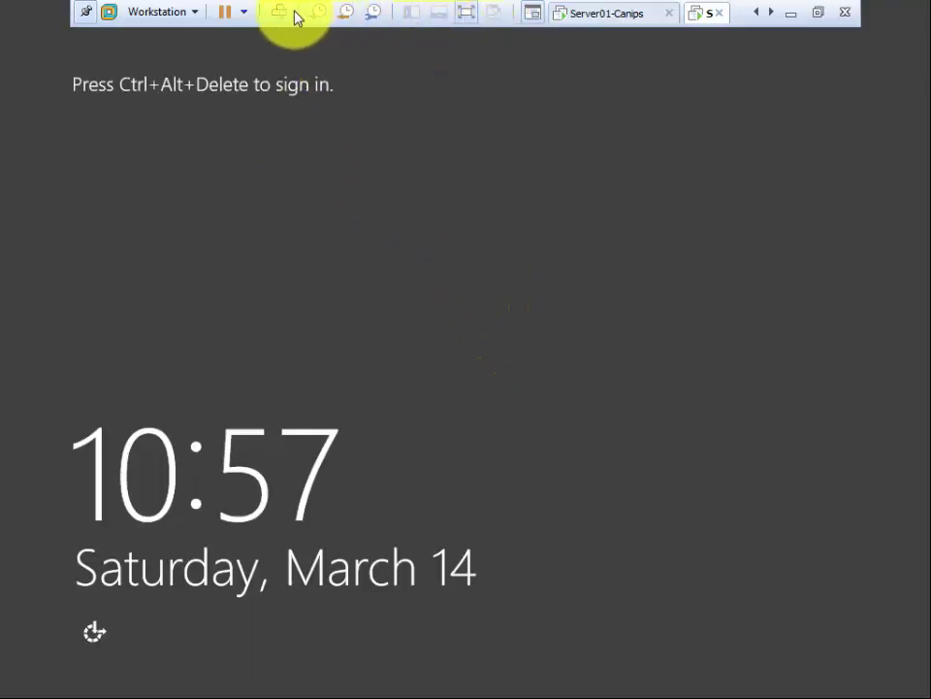
left_click(281, 13)
left_click(540, 295)
Step: Try signing in with a domain user's name and password, and dismiss the no-logon-servers error
left_click(533, 216)
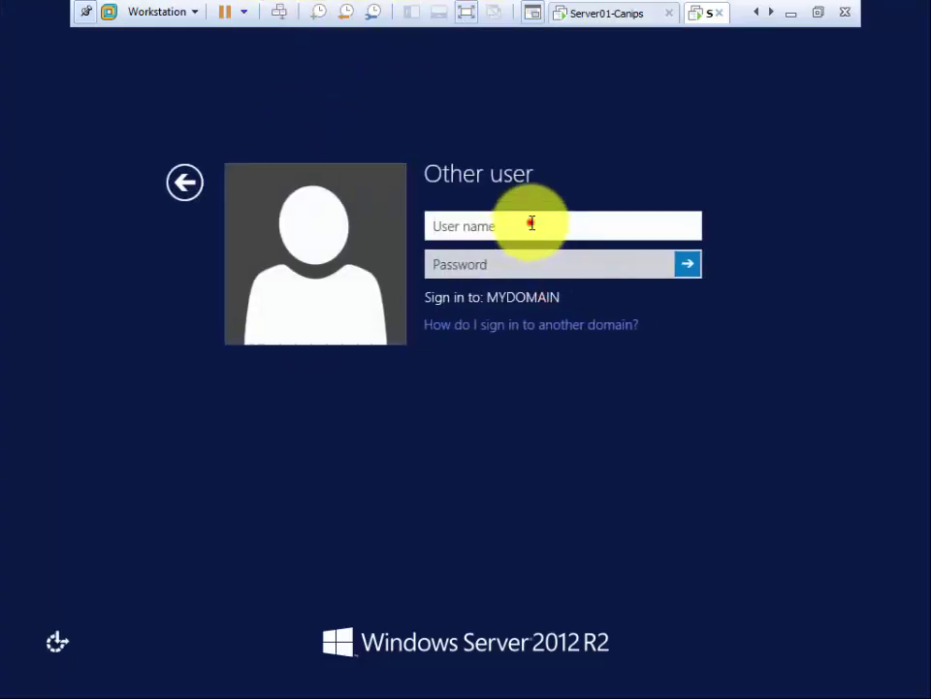
type("user02")
key("Tab")
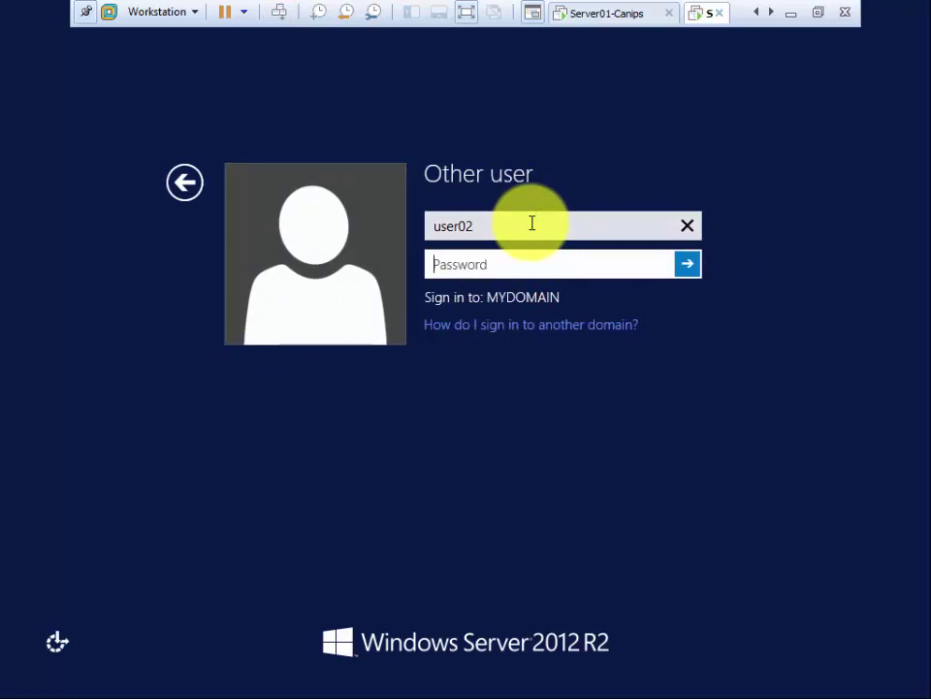
type("Pa••••")
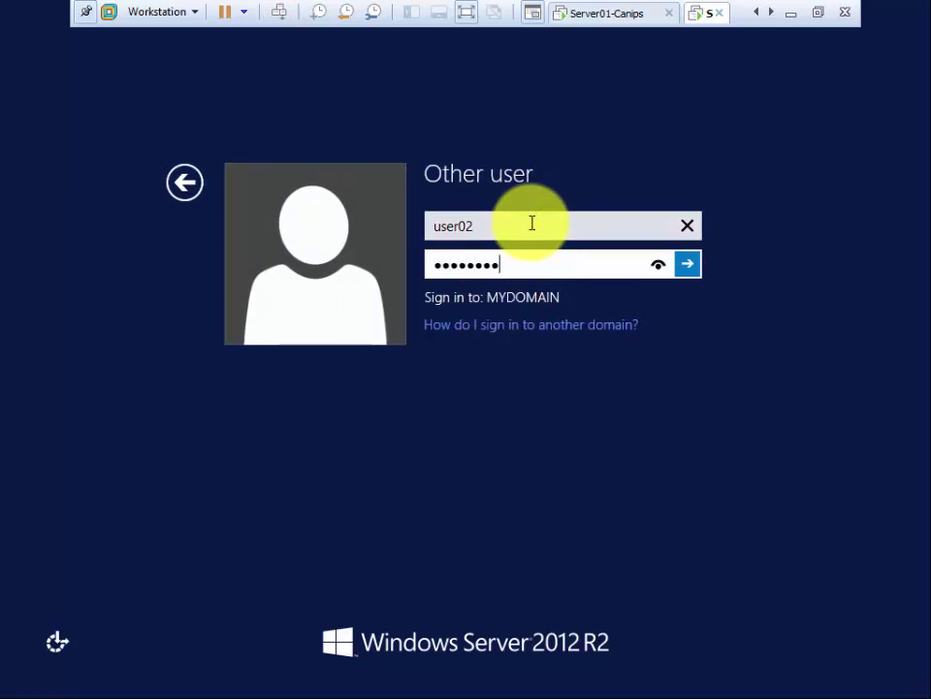
key("Return")
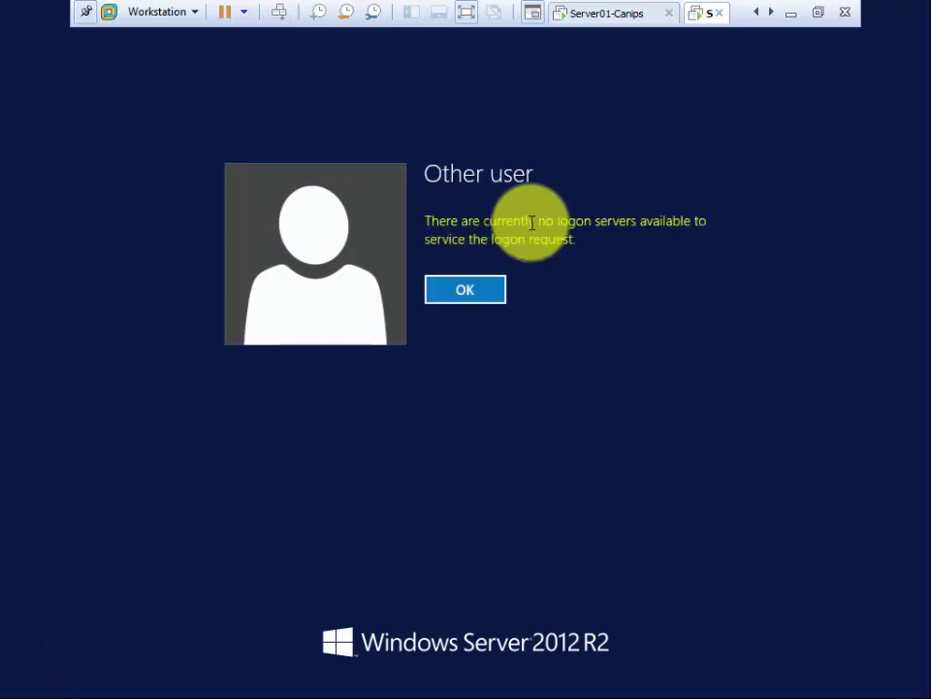
left_click(470, 292)
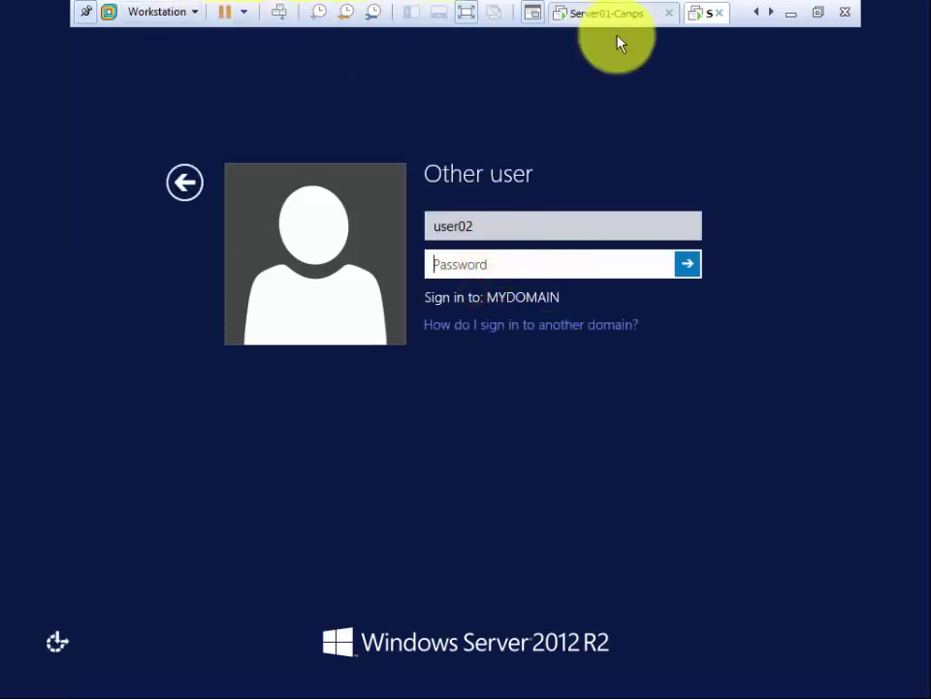
Step: Compare the network adapter settings of Server02 and Server01 without changing them
left_click(592, 18)
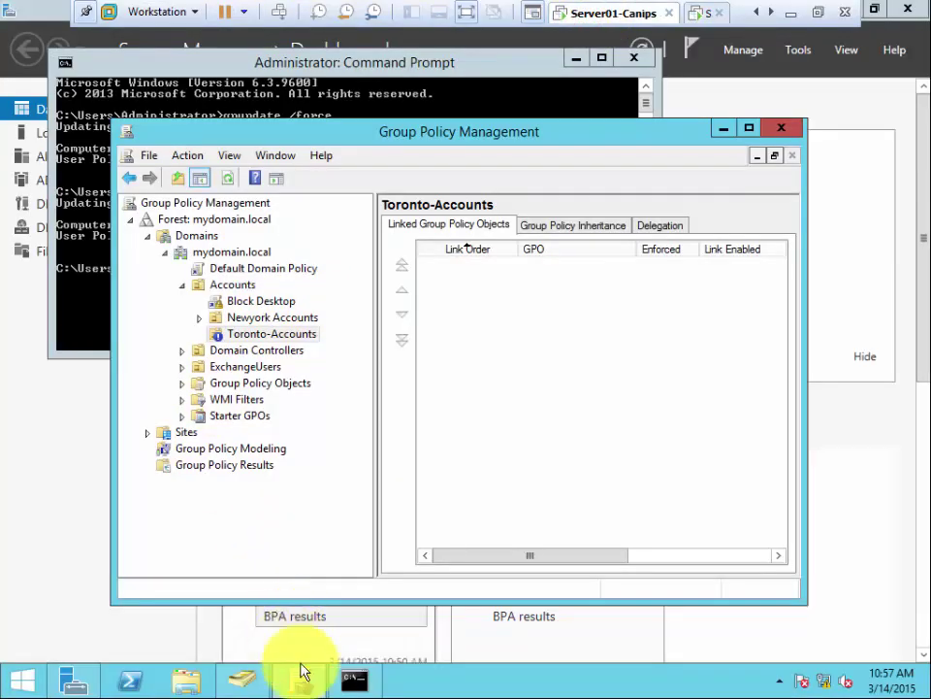
left_click(254, 682)
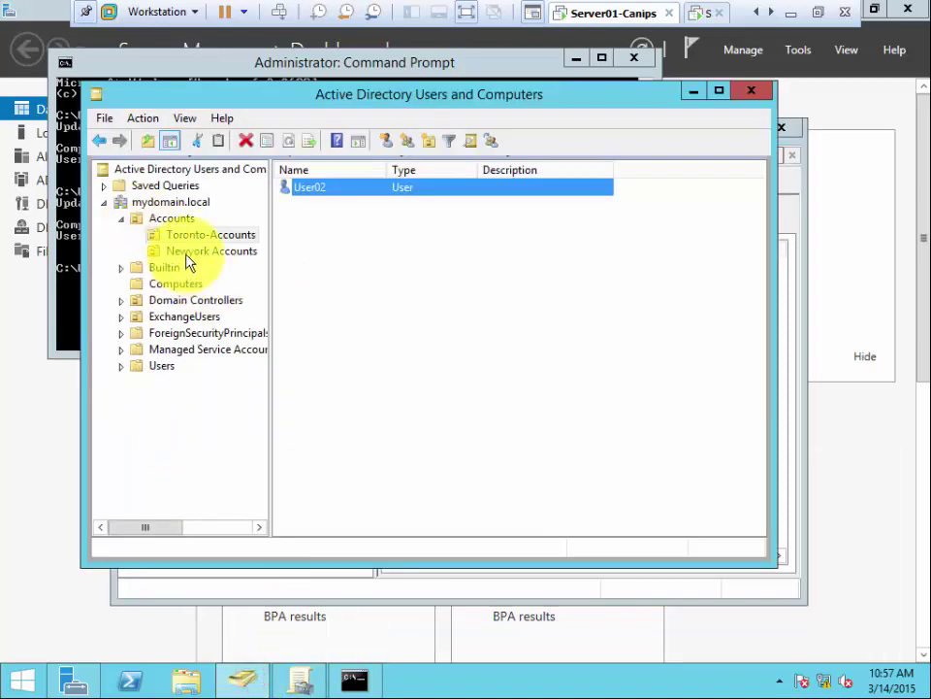
right_click(713, 23)
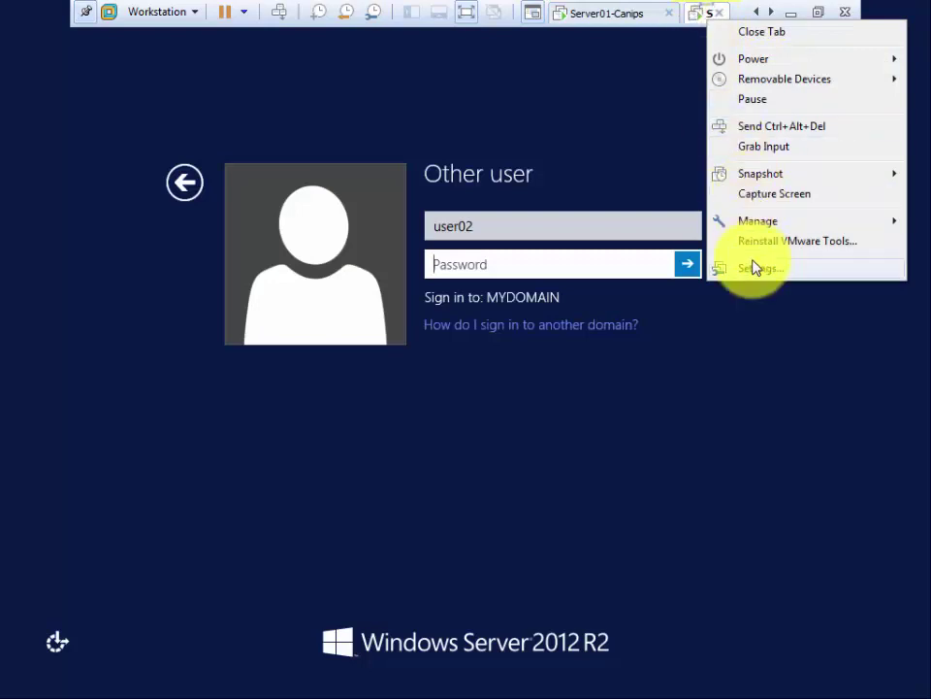
left_click(752, 267)
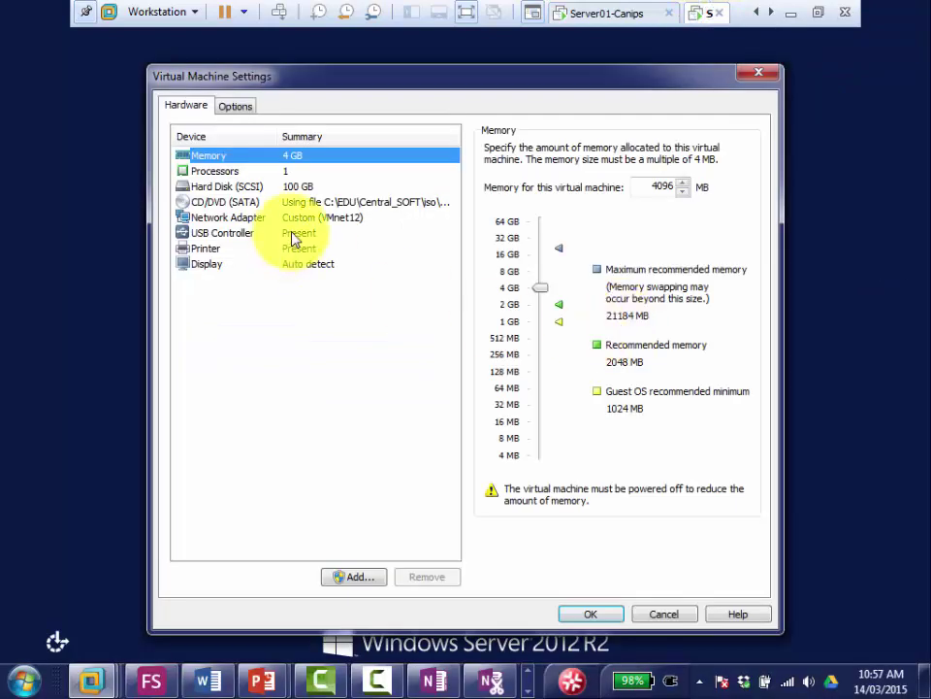
left_click(308, 217)
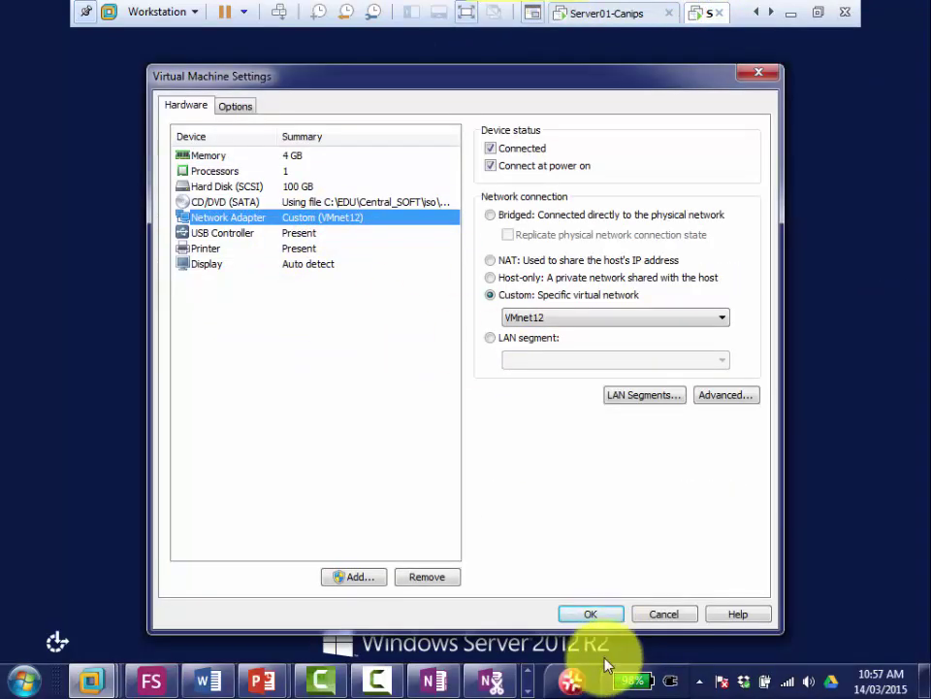
left_click(657, 617)
left_click(593, 14)
right_click(593, 14)
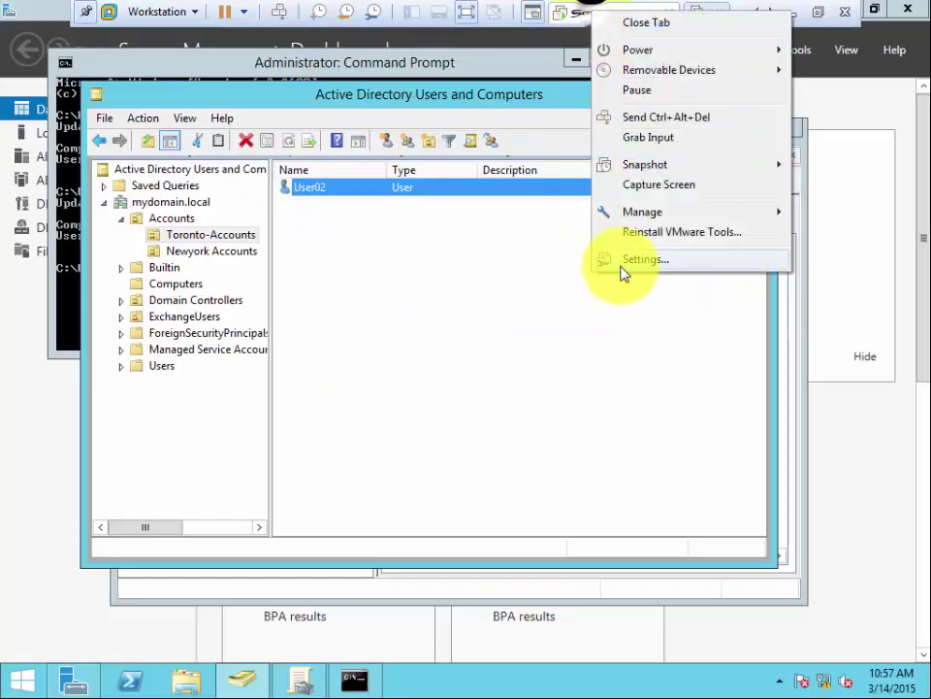
left_click(626, 260)
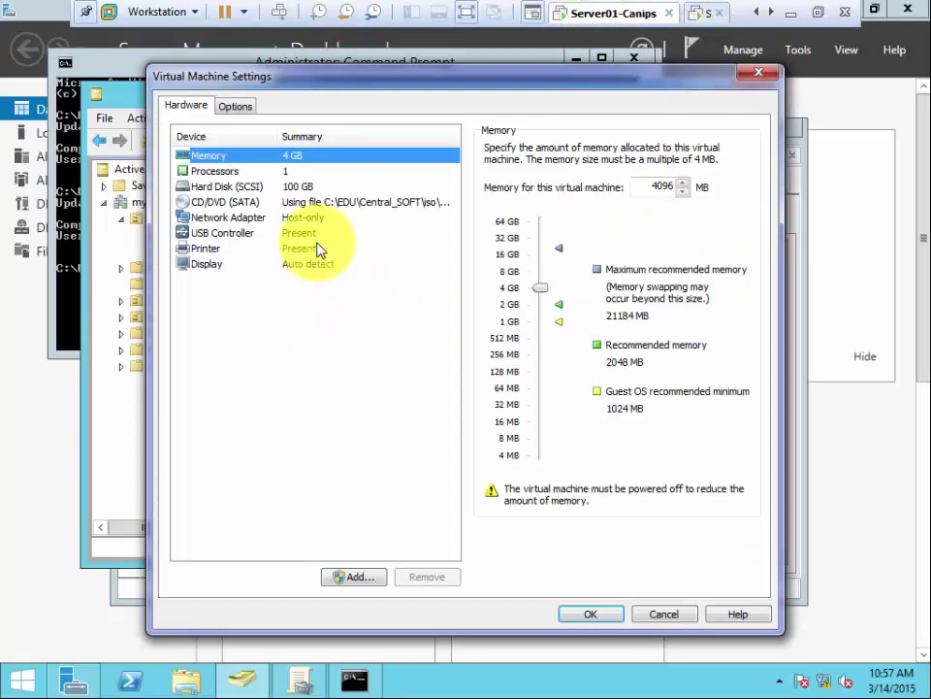
left_click(669, 616)
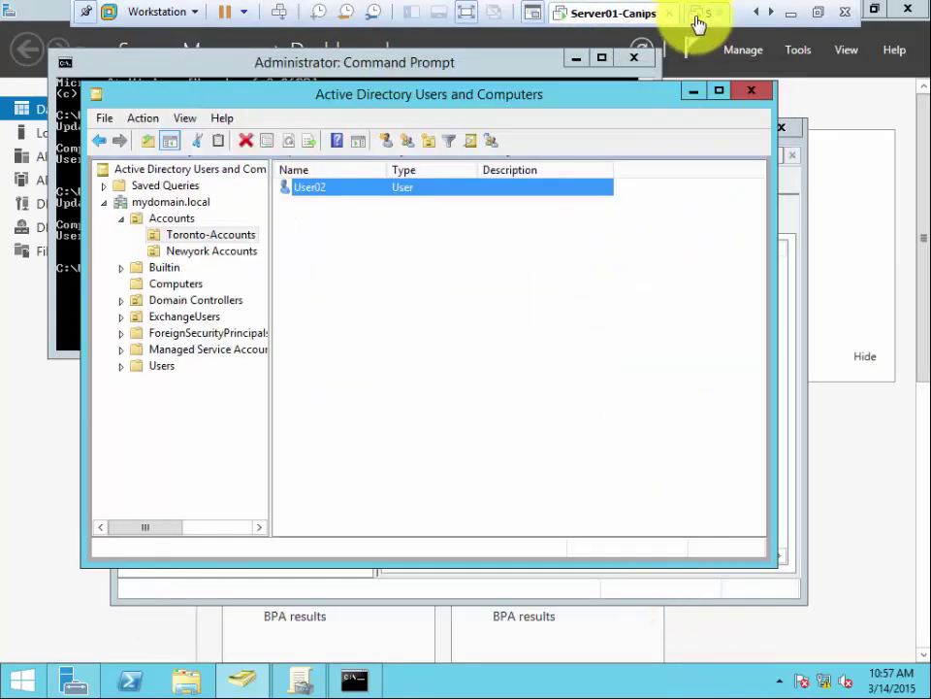
Step: Change Server02's network adapter from Custom VMnet12 to Host-only
left_click(698, 16)
right_click(698, 15)
left_click(739, 262)
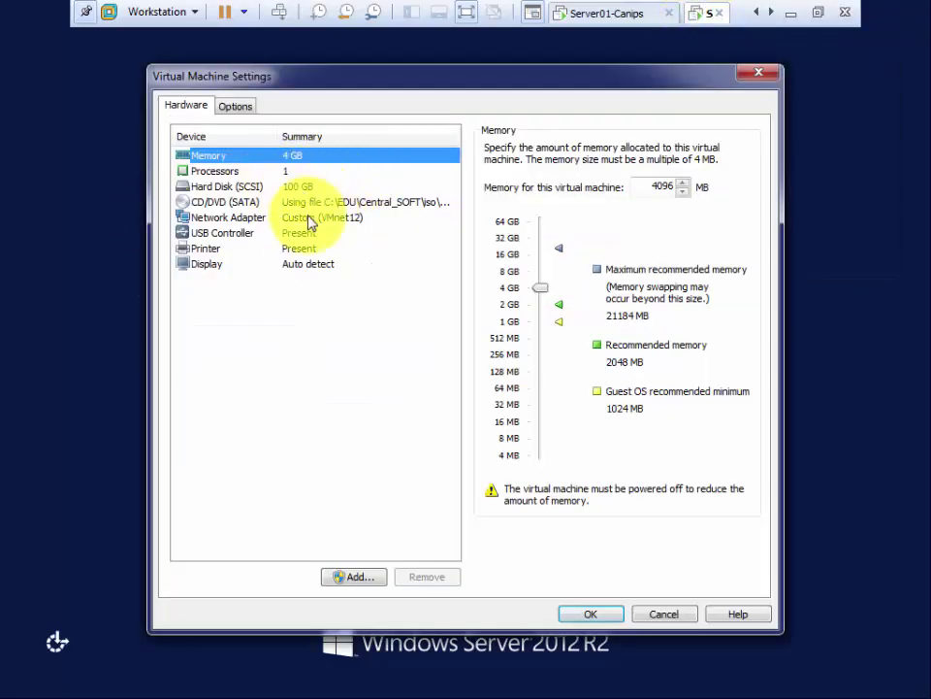
left_click(303, 218)
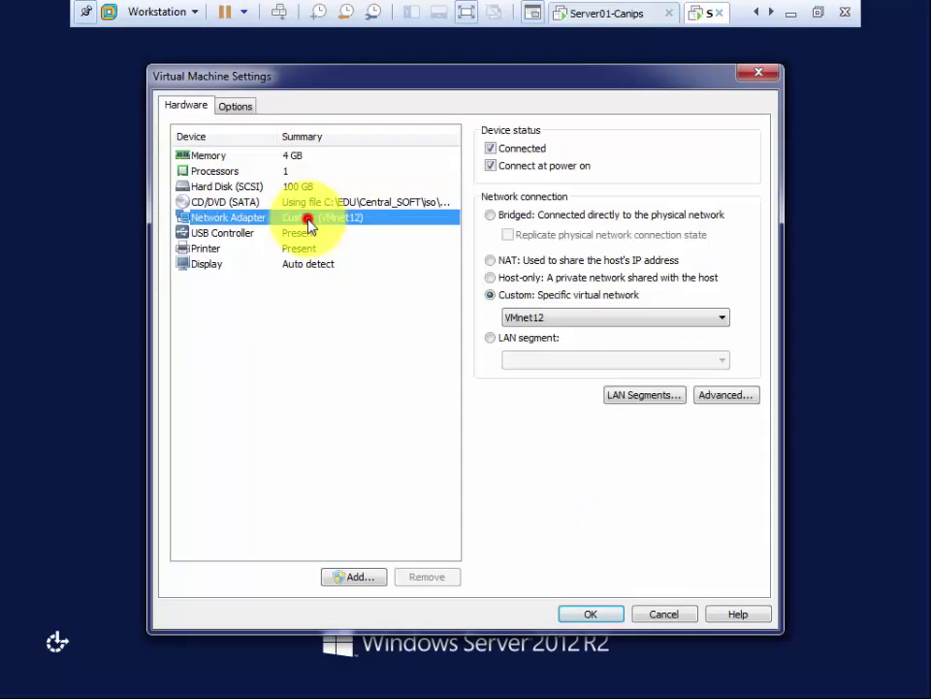
left_click(491, 278)
left_click(574, 607)
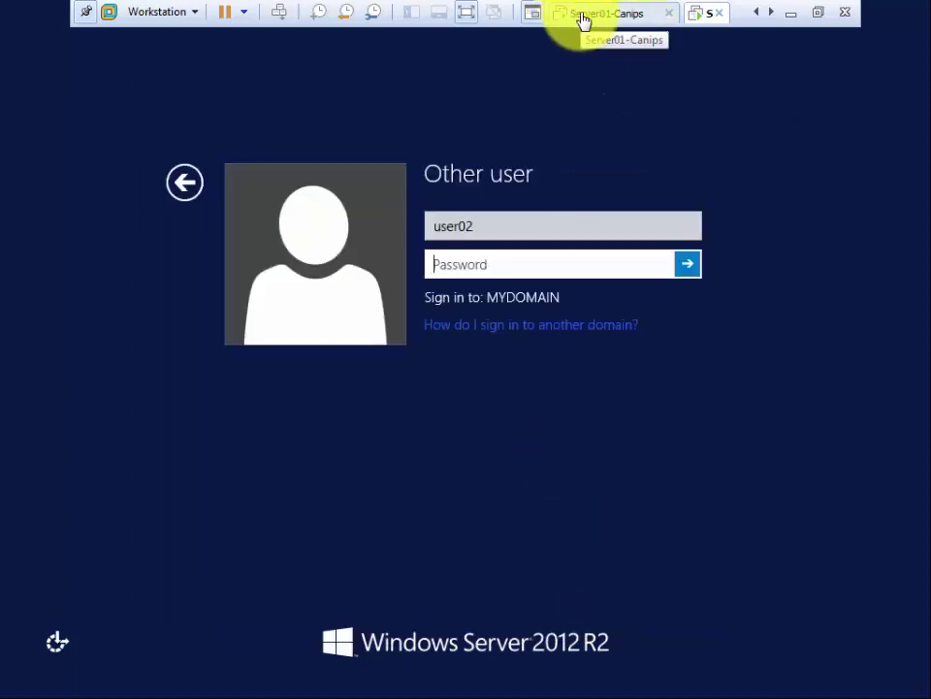
Step: Submit the sign-in password, then leave the VM and bring up OneNote's Group POlicy page
left_click(474, 264)
type("Pa")
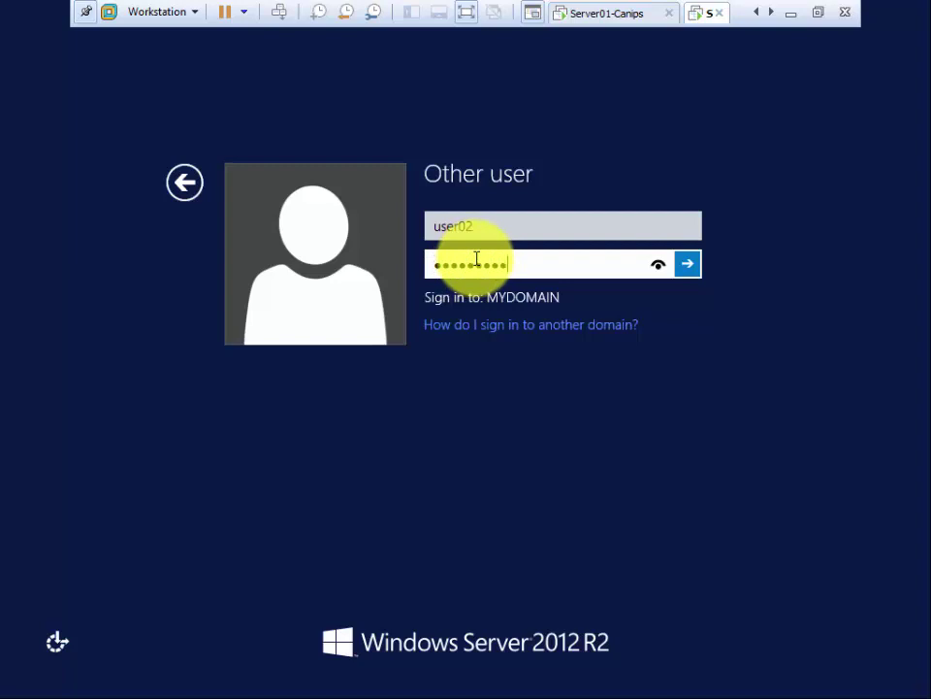
key("Return")
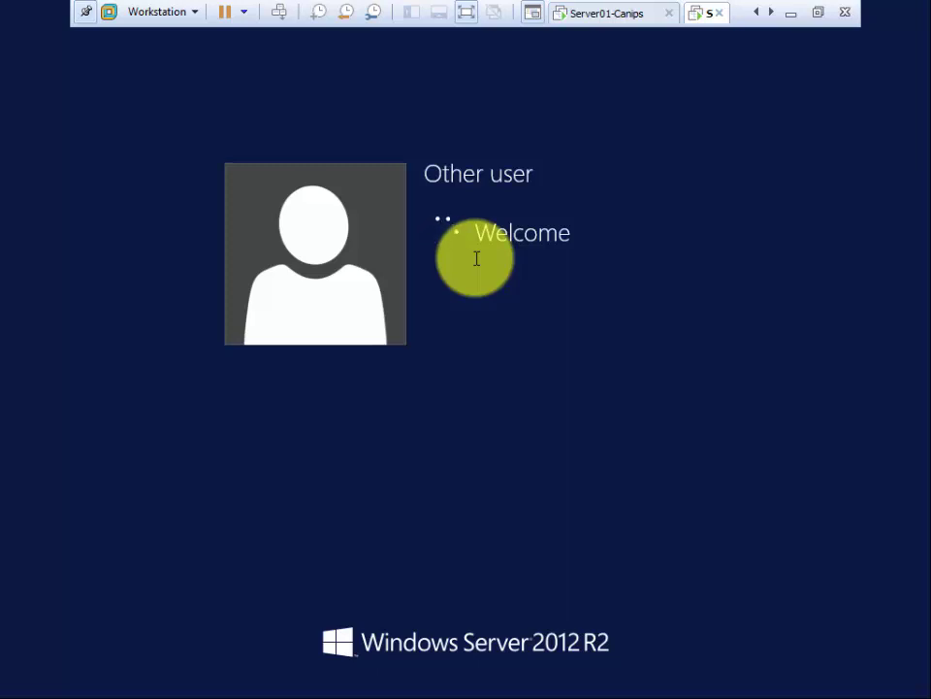
left_click(791, 14)
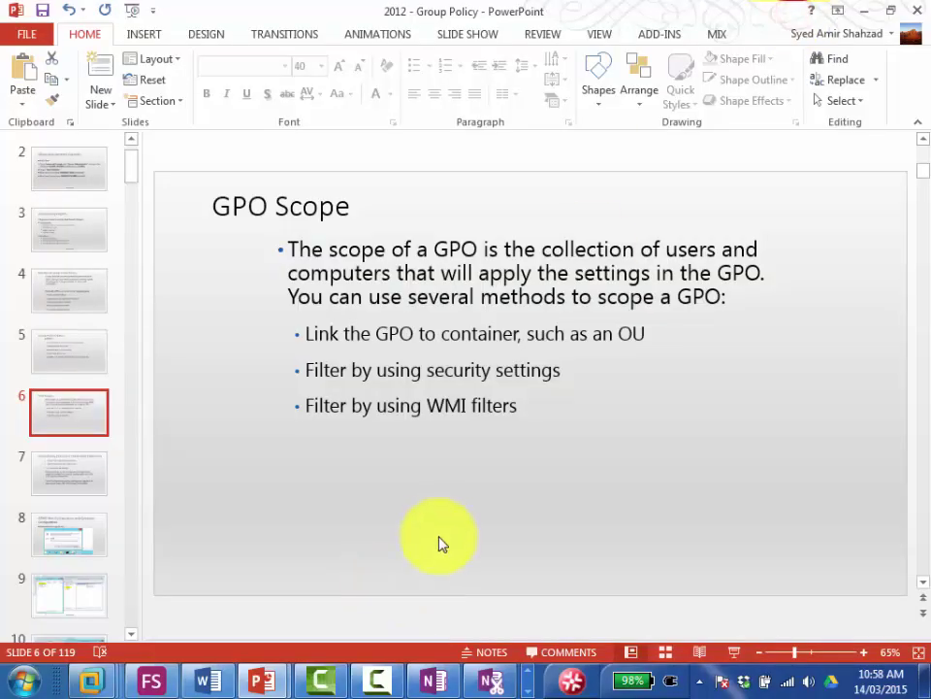
left_click(427, 679)
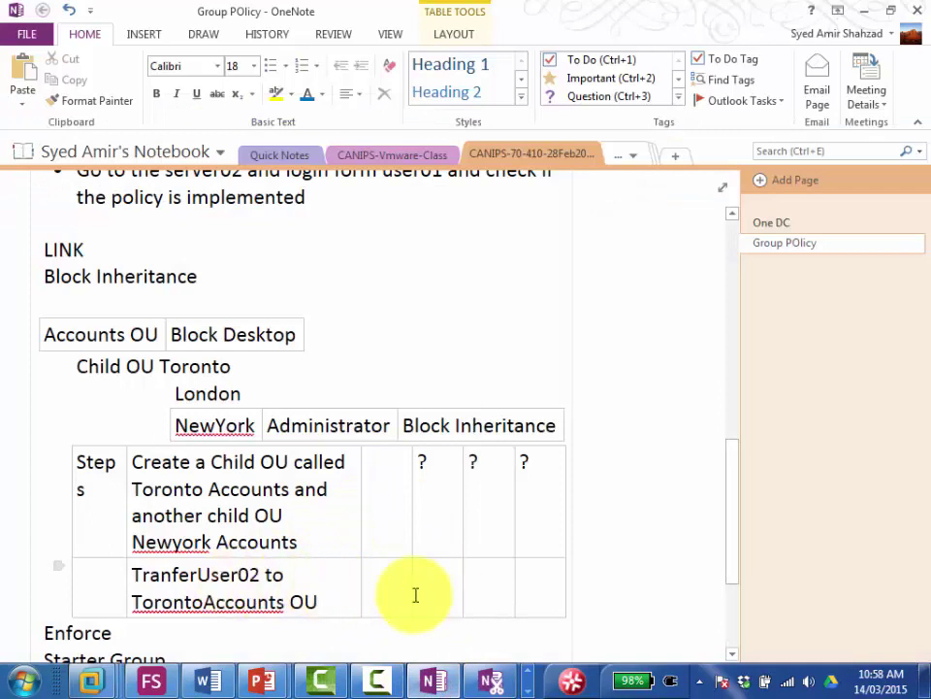
Step: Add a table row: 'right click TorontoAccounts OU and select Block Inheritance'
left_click(528, 587)
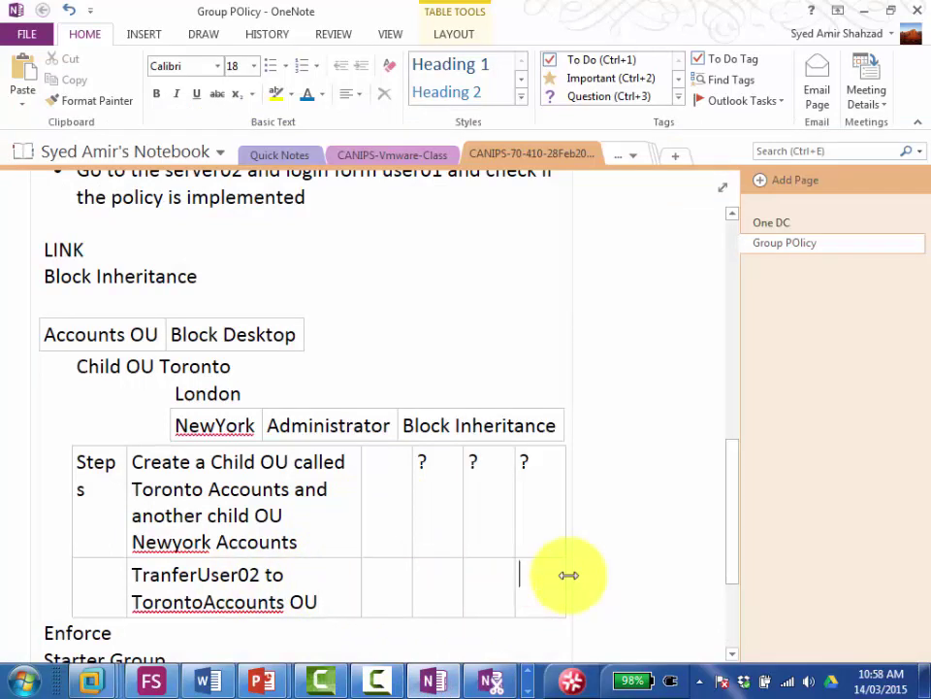
key("Tab")
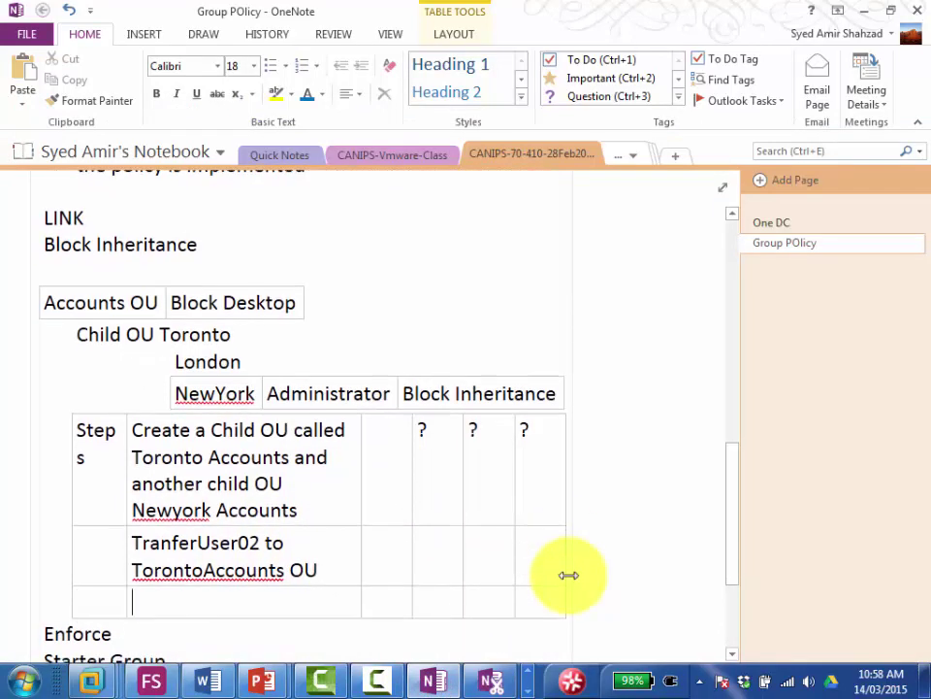
type("We")
key("BackSpace")
key("BackSpace")
type("right click ")
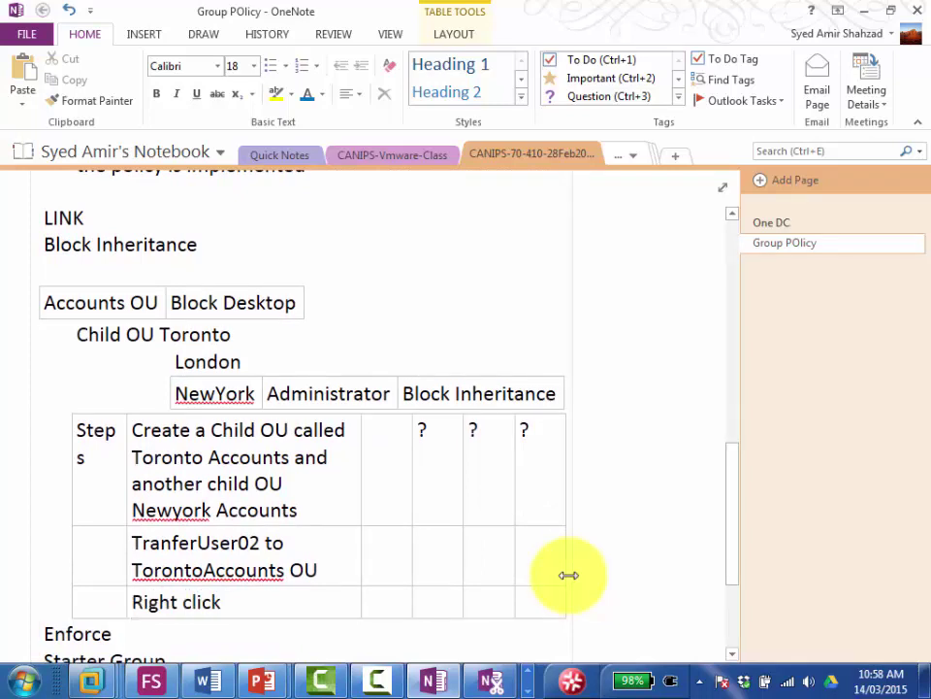
type("Toronto")
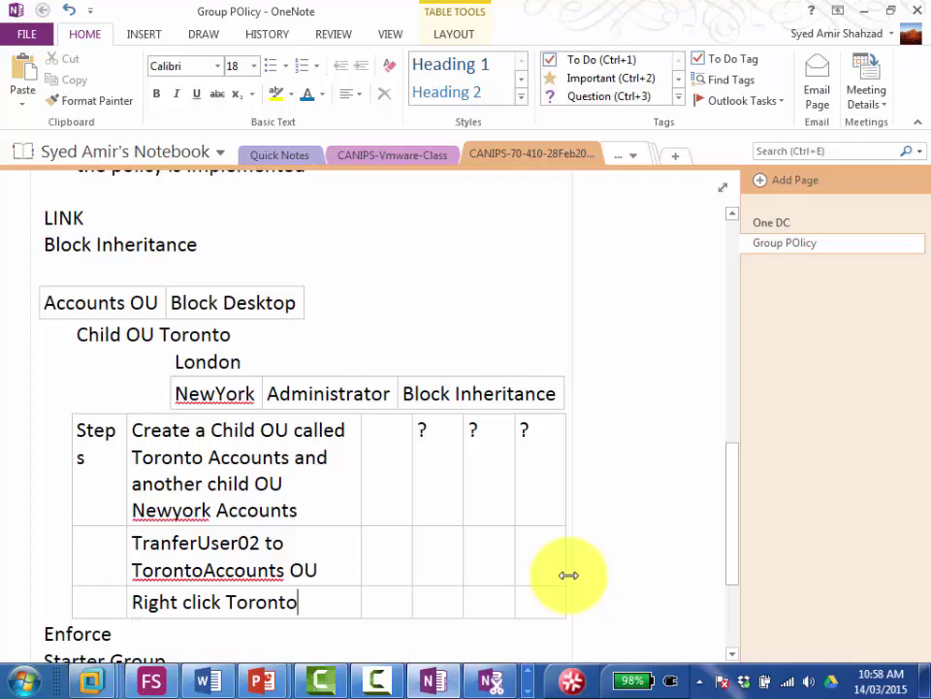
type("O")
key("BackSpace")
type("Ac")
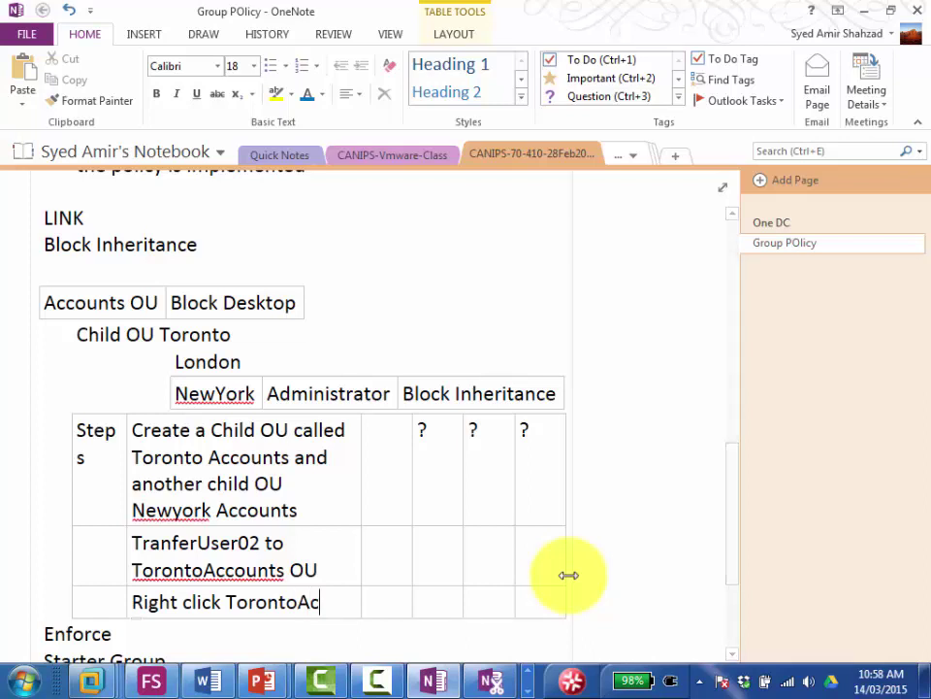
type("counts ")
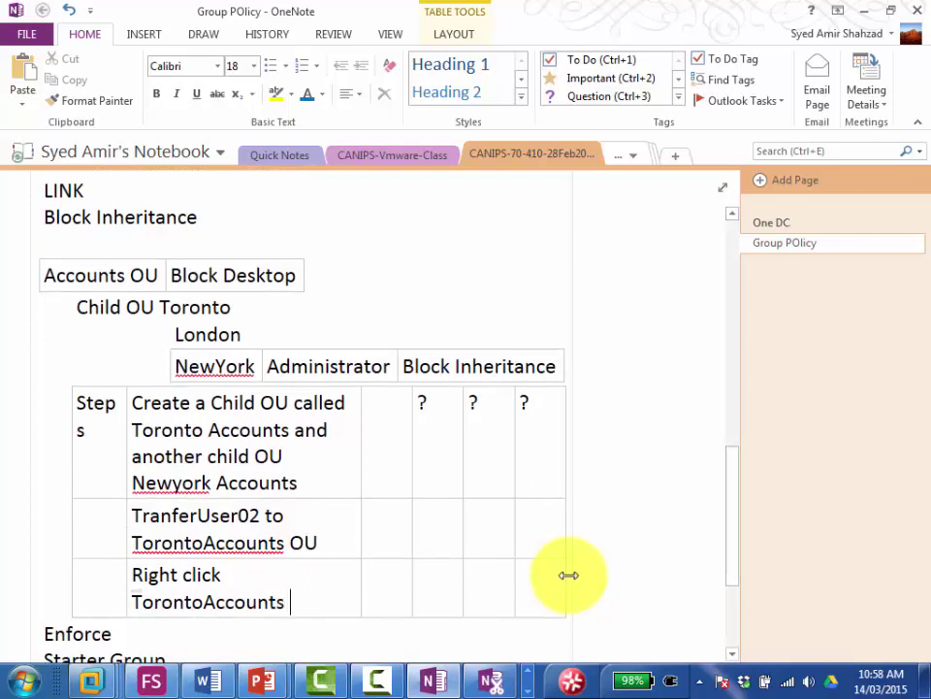
type("OU and")
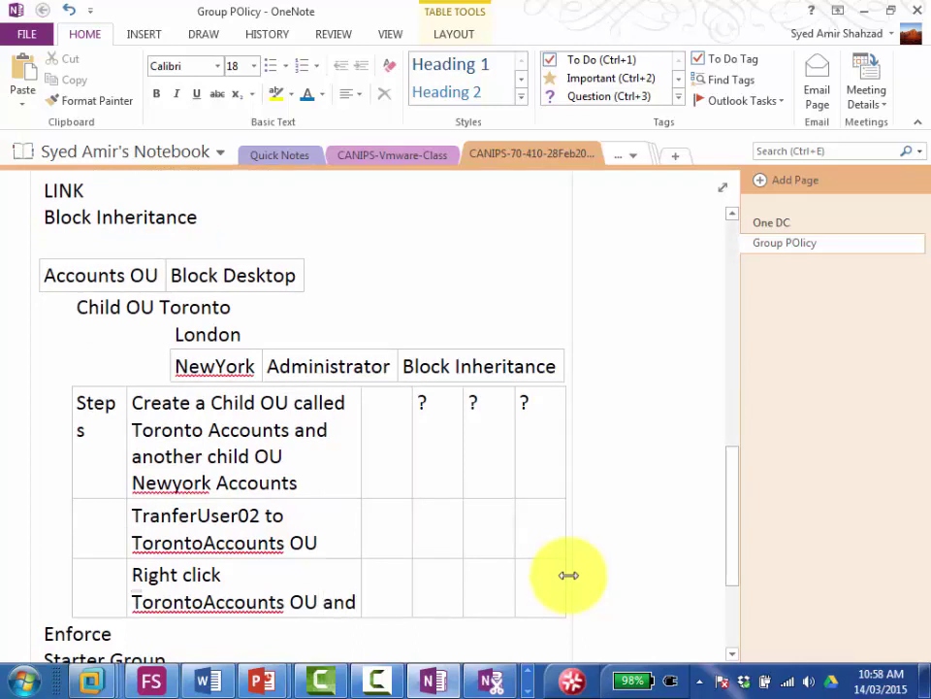
type(" select Bl")
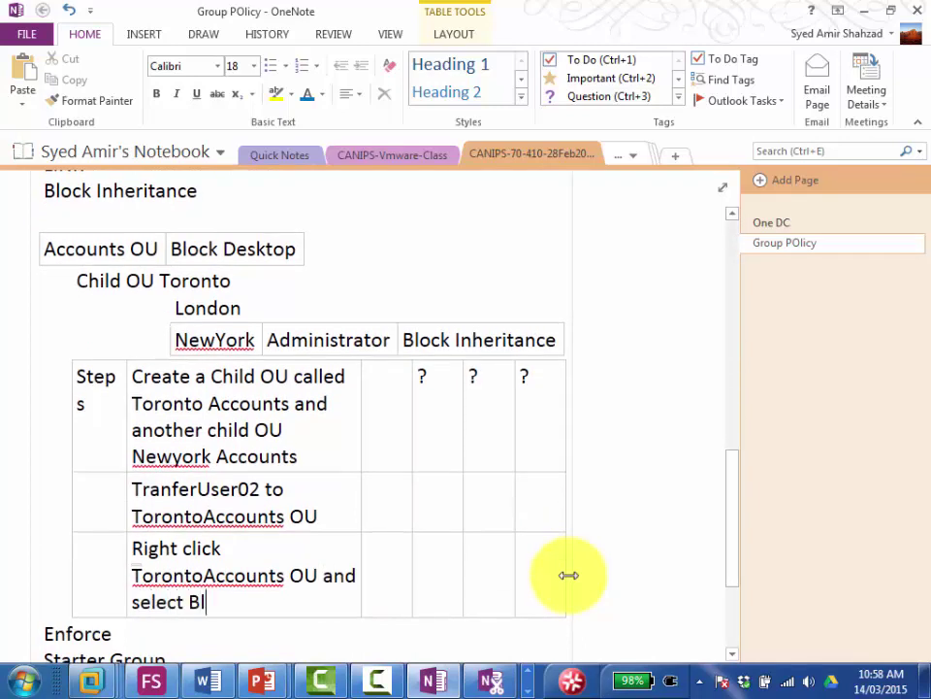
type("ock Inherita ")
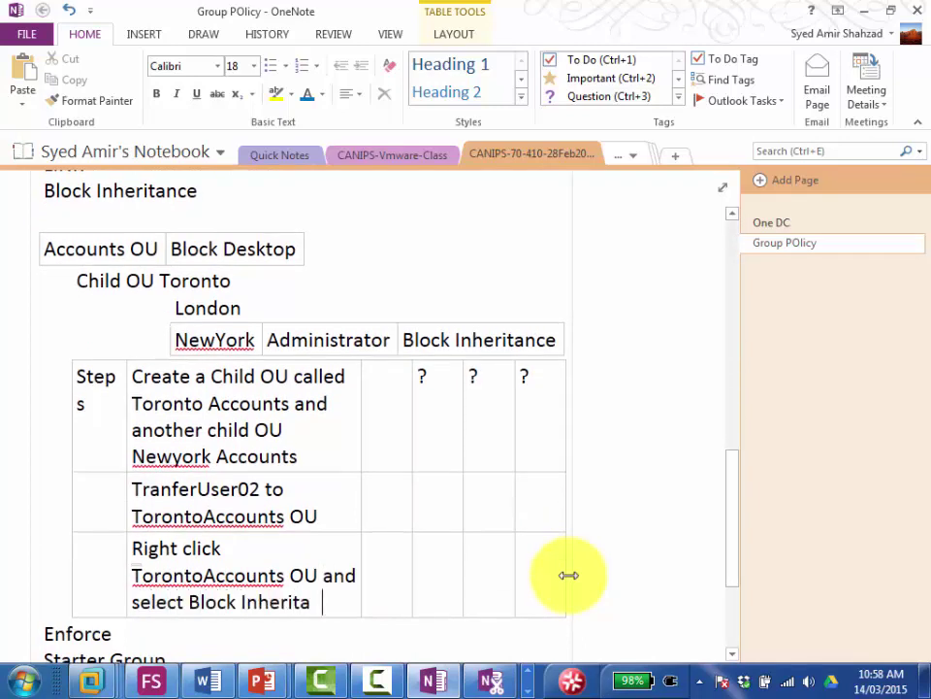
type("nce")
Step: Add a row on running gpupdate /force and checking Server02 right-click, since parent policy is blocked
key("Right")
key("Right")
key("Right")
key("Right")
key("Right")
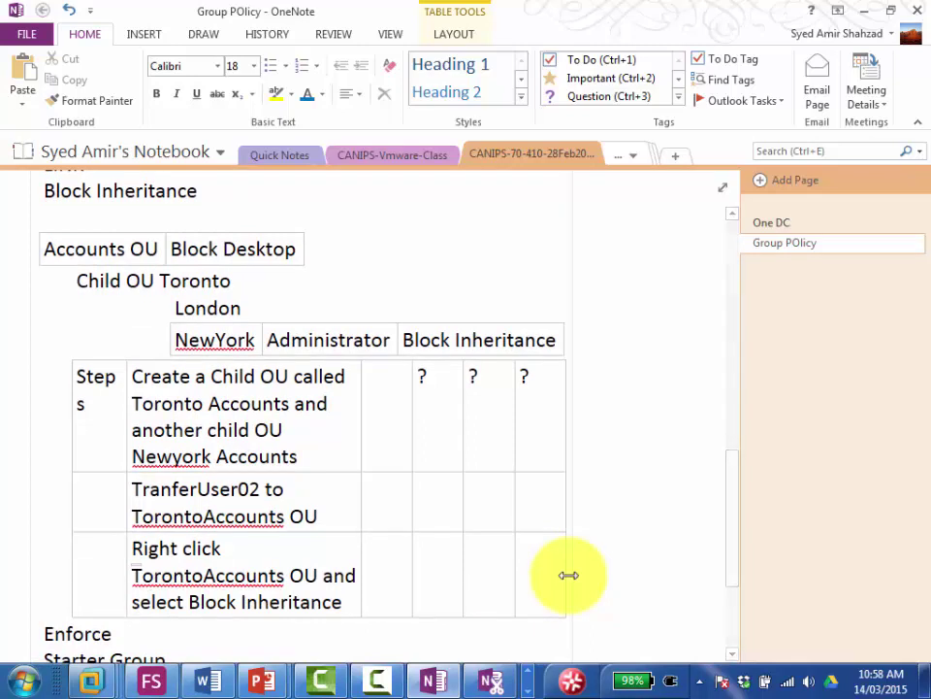
key("Return")
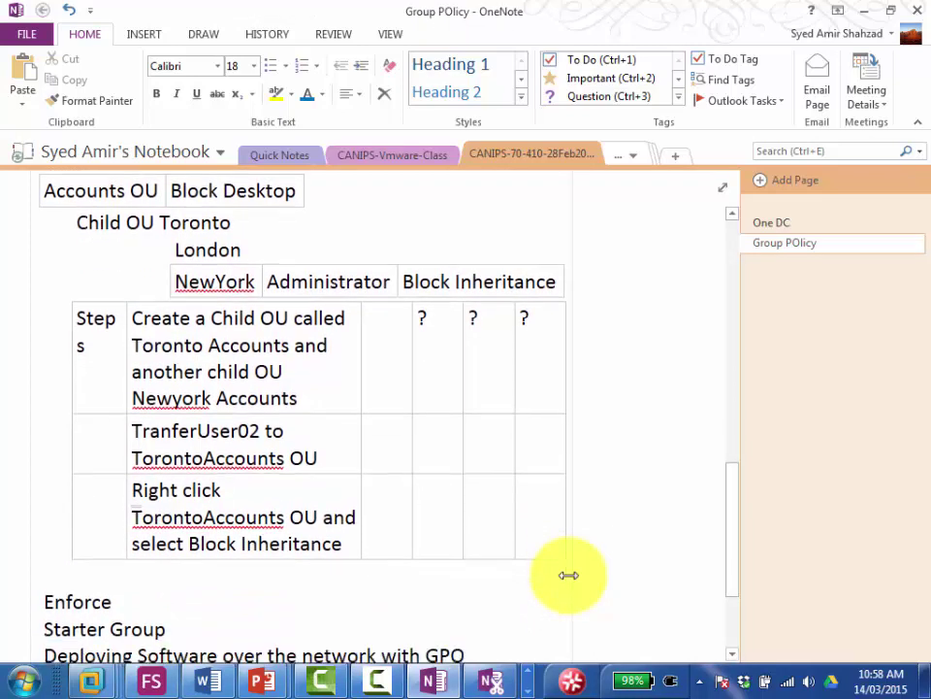
key("Left")
key("Left")
key("Return")
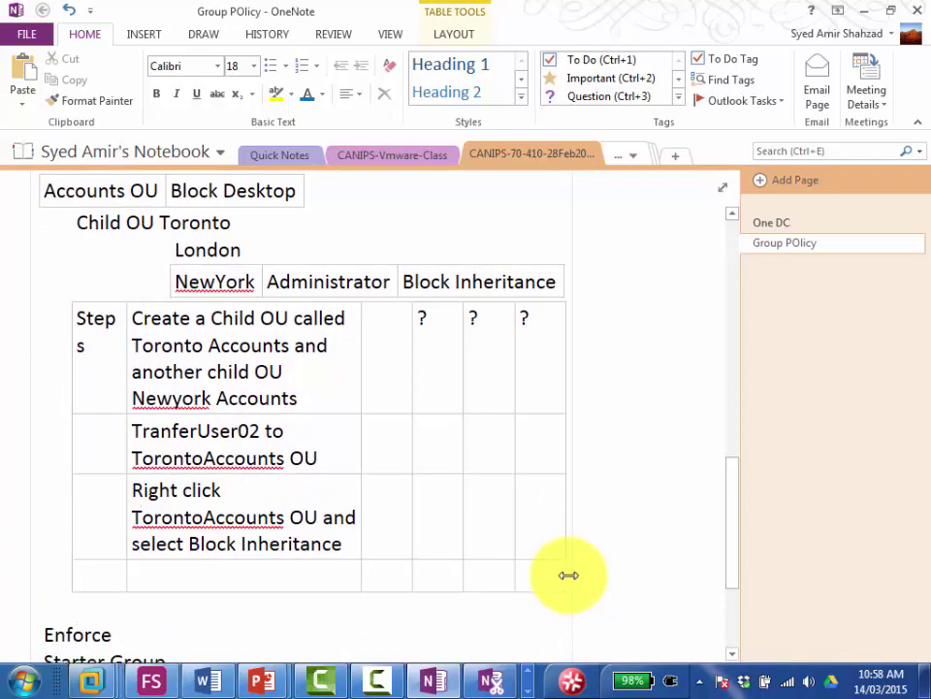
type("Do the comm")
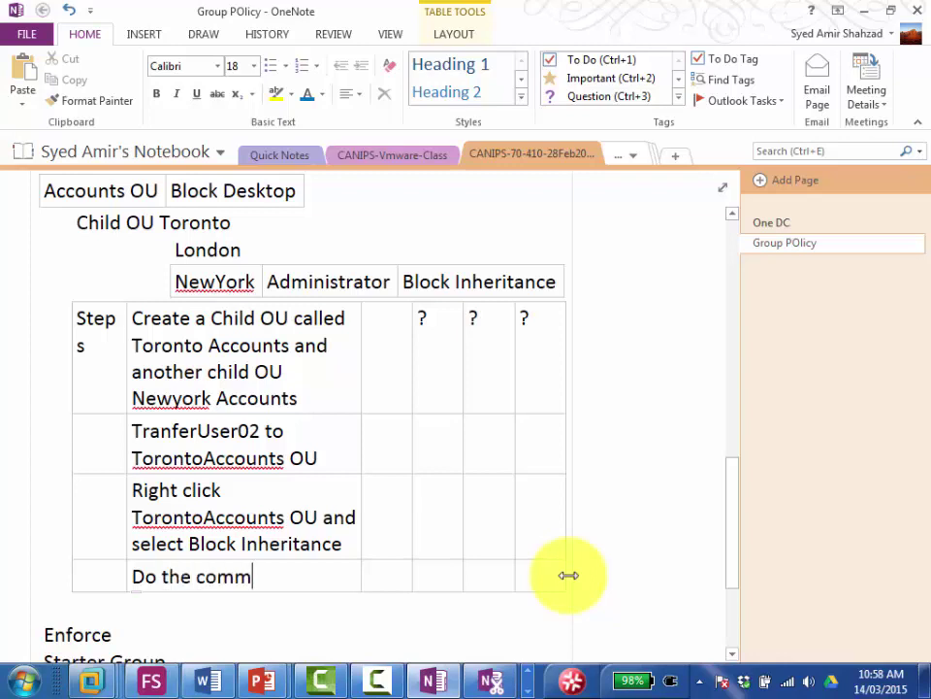
type("and gpu")
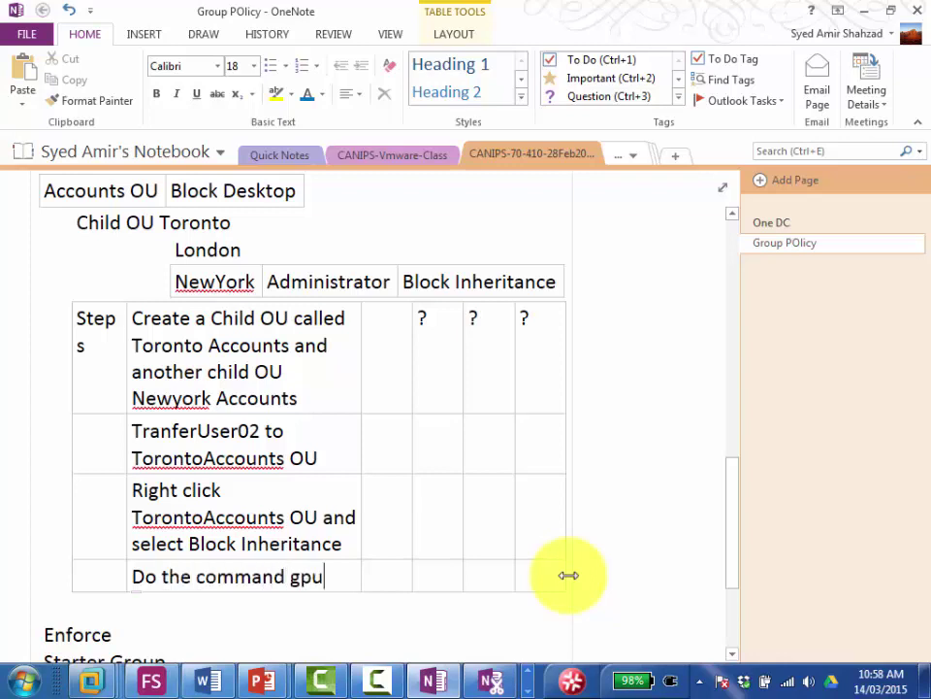
type("pdate /forc")
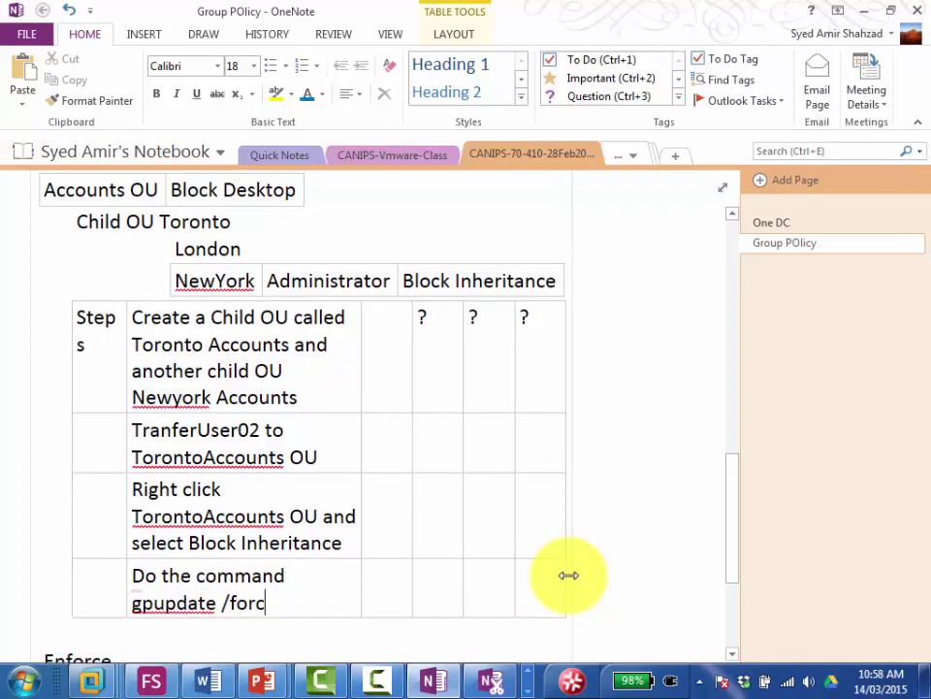
type("e and check")
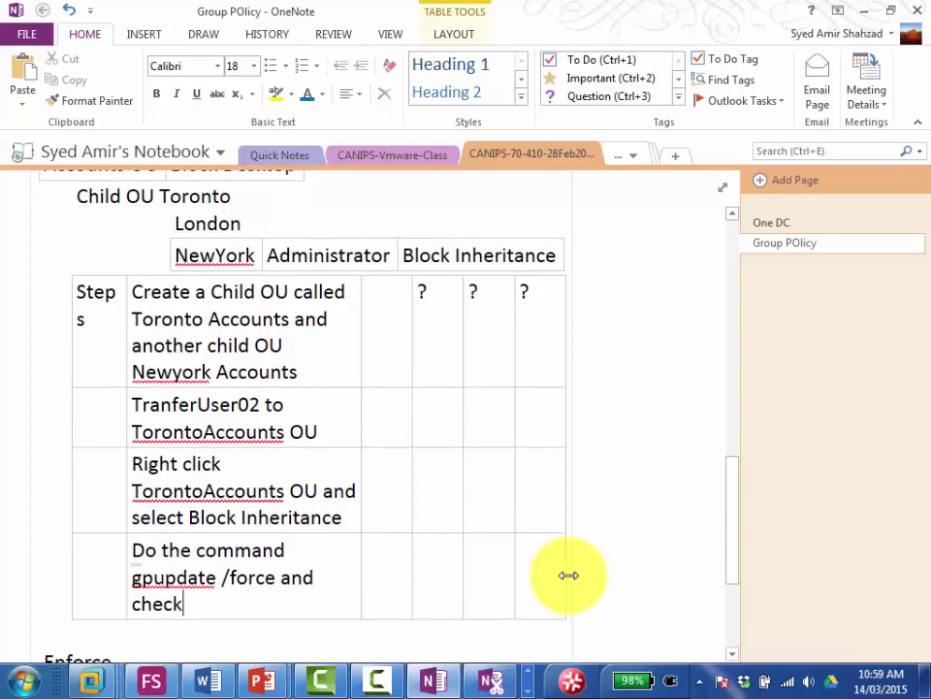
type(" on Ser")
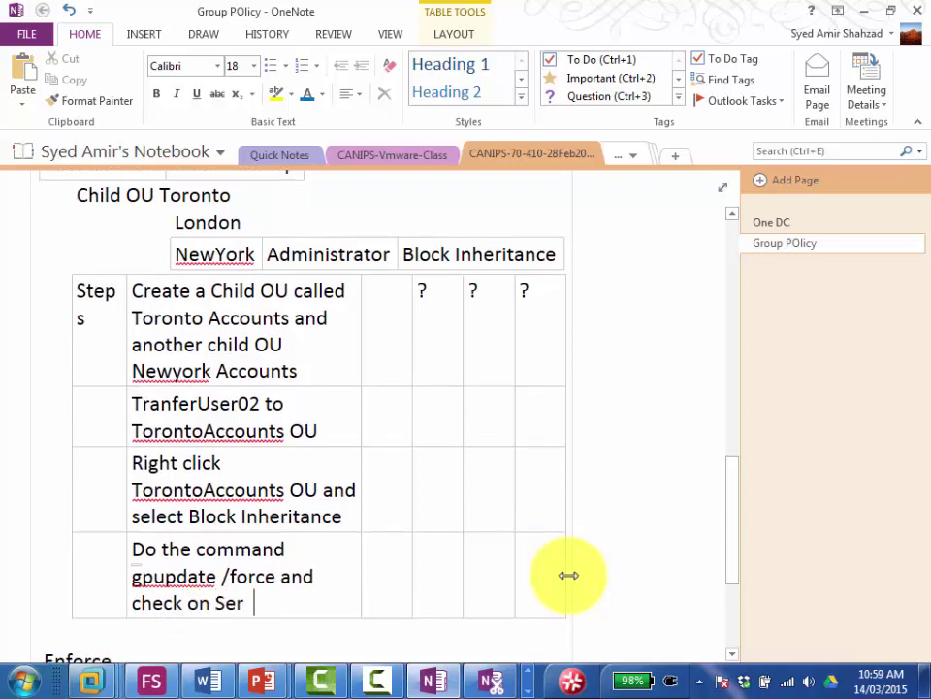
type("ver02 if you c")
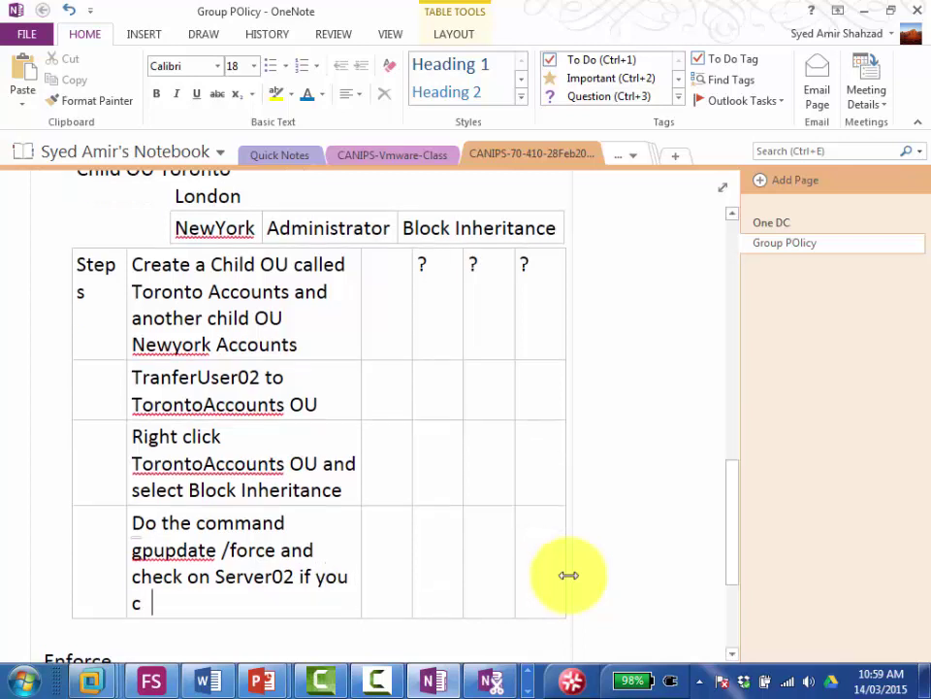
key("BackSpace")
type("an ")
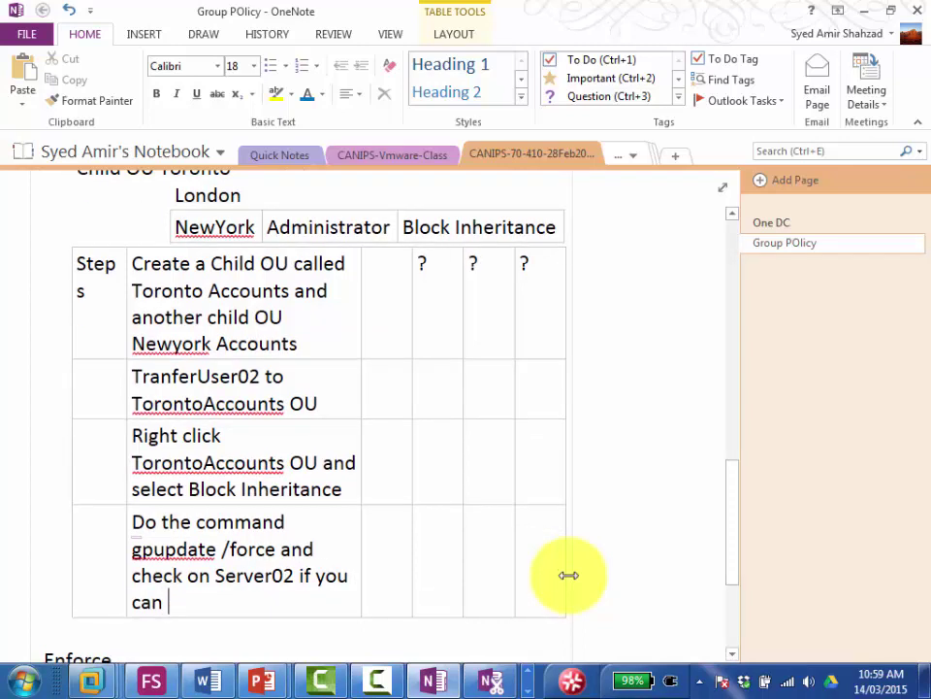
type("right click or not")
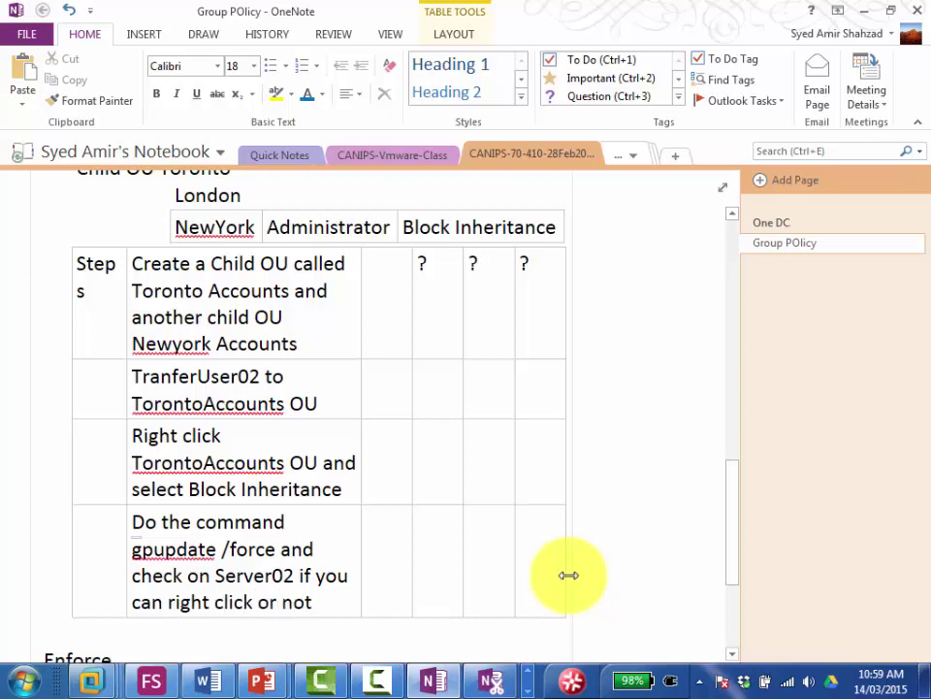
type(" . We a")
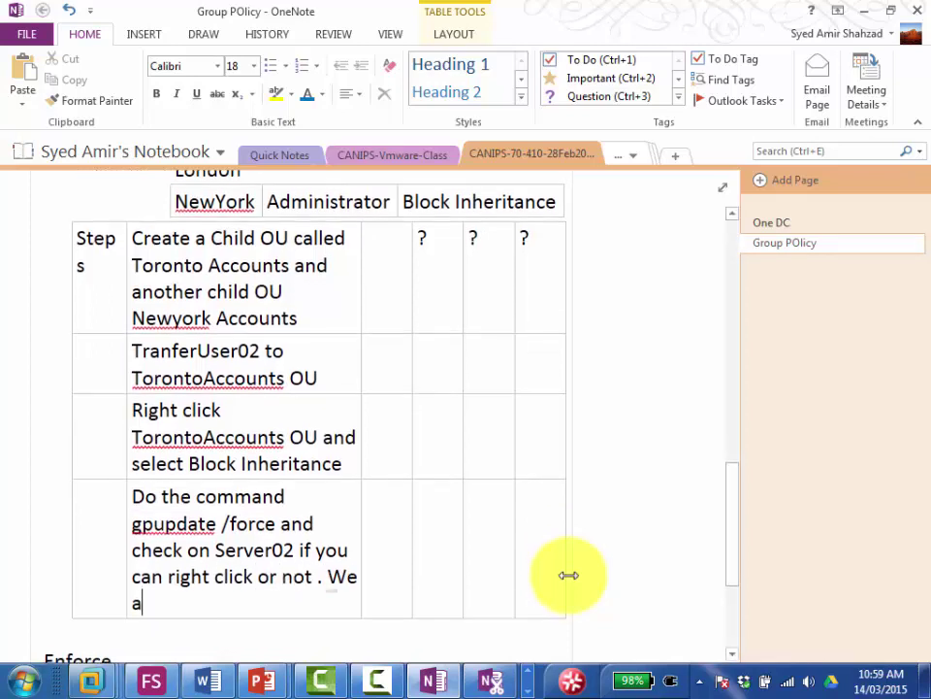
type("re suppose t")
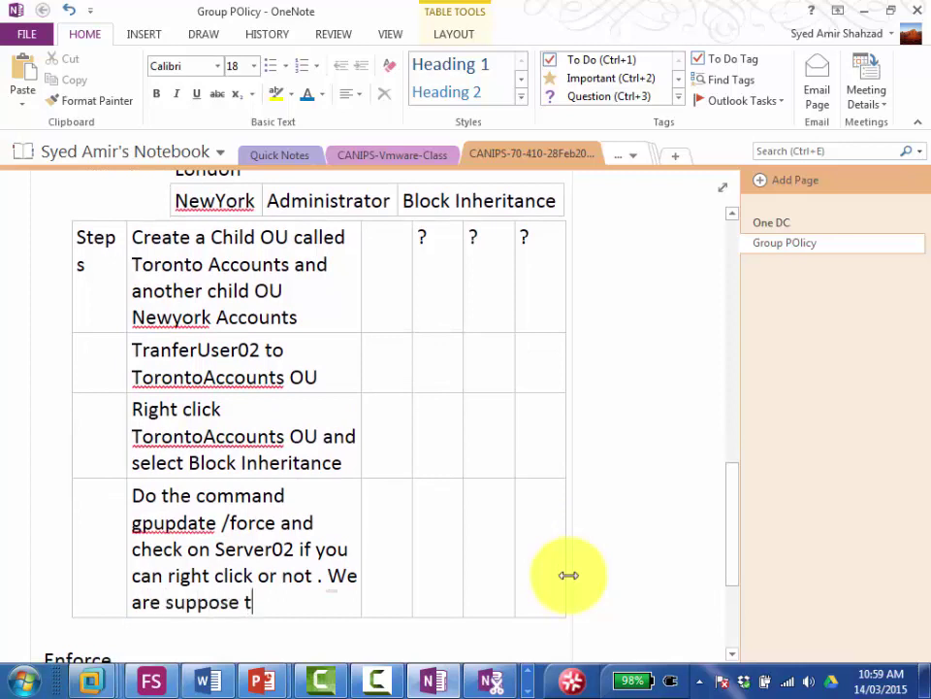
type("o be able to right")
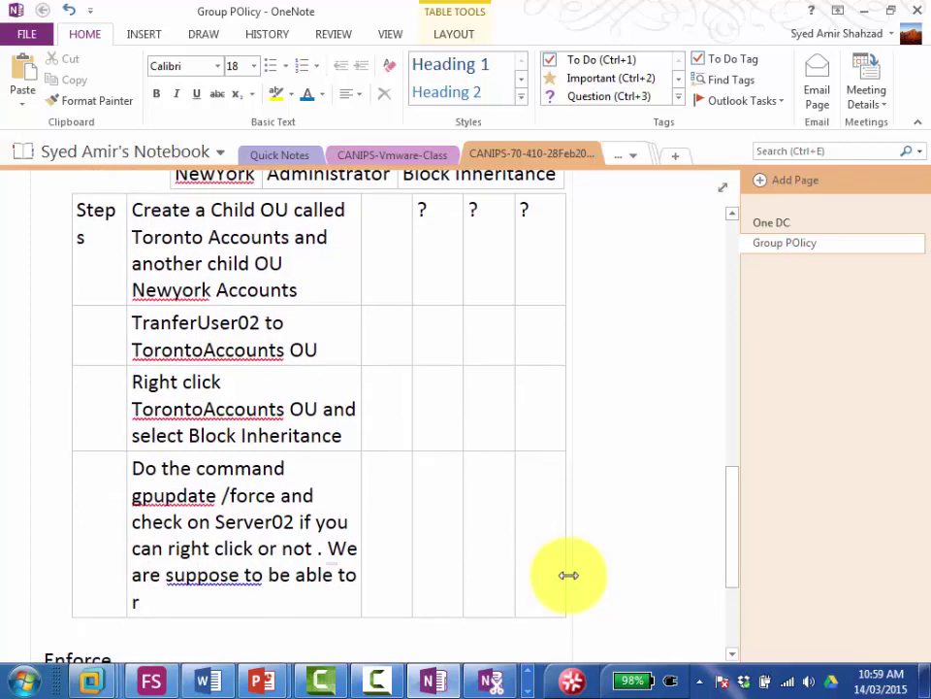
type("-cli")
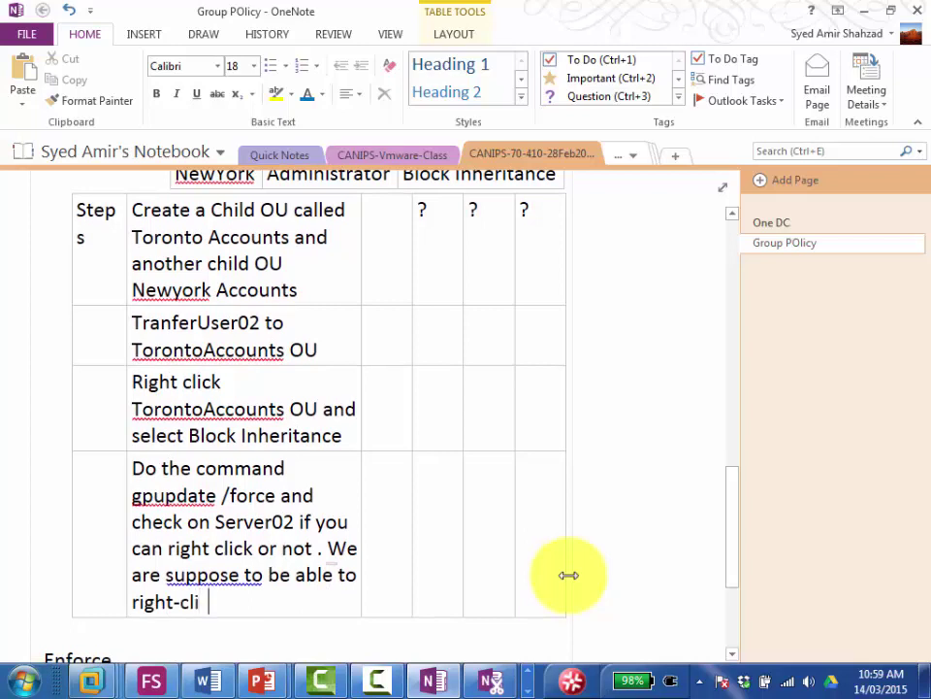
type("ck  as ")
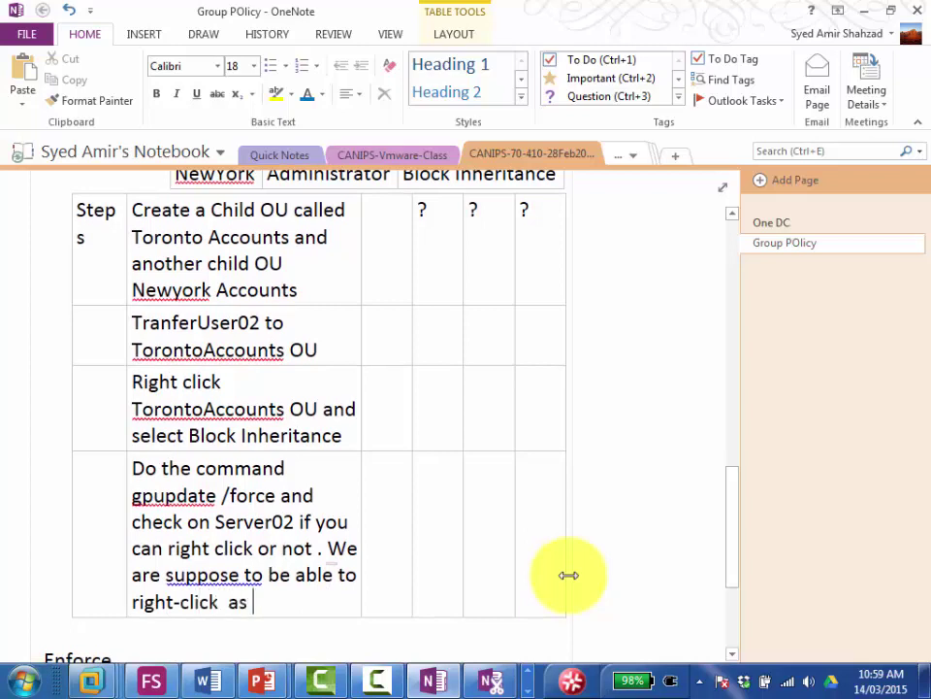
type("paren")
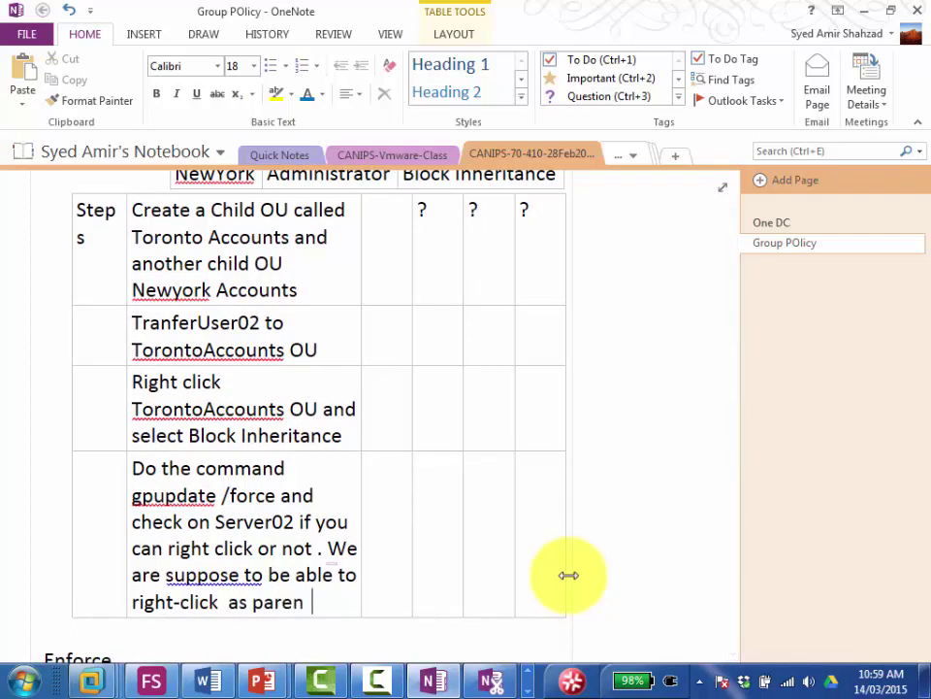
type("t policy has b")
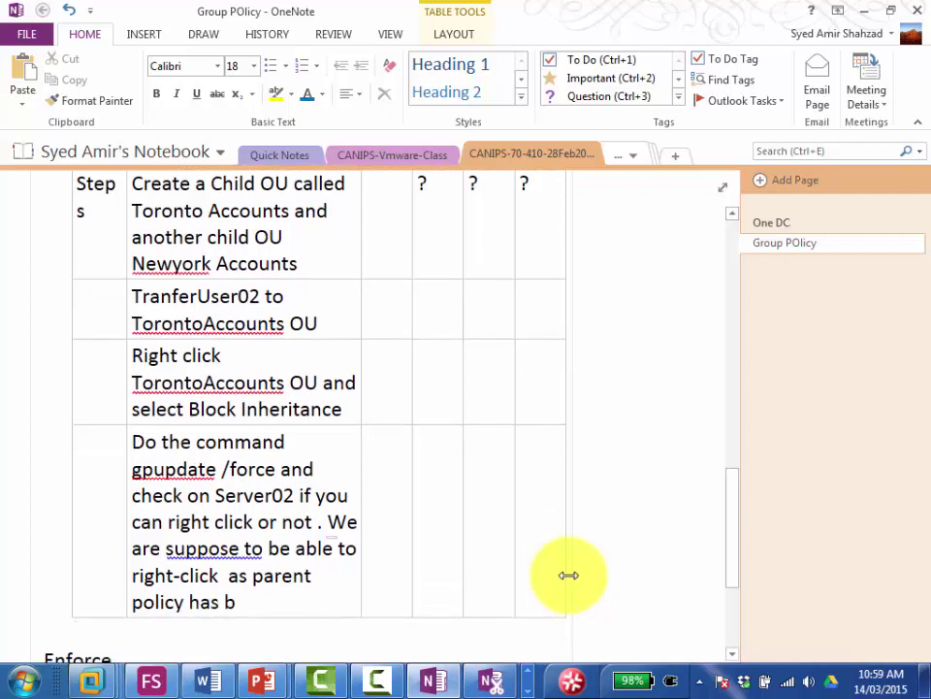
type("een blocked")
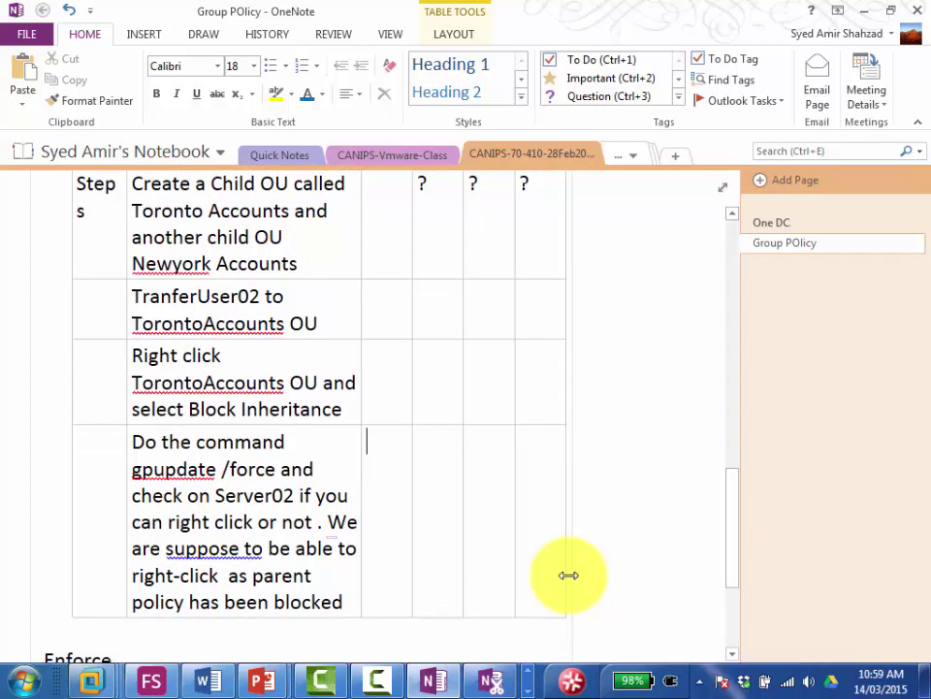
key("Tab")
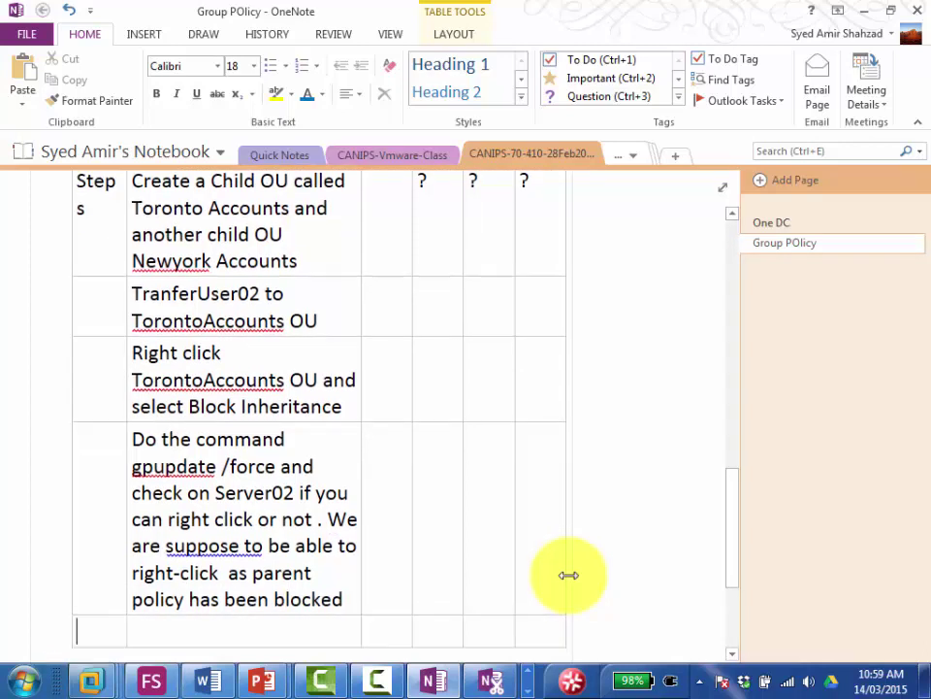
Step: Write 'detailed steps needed' in the cell beside the transfer-to-TorontoAccounts-OU step
key("Tab")
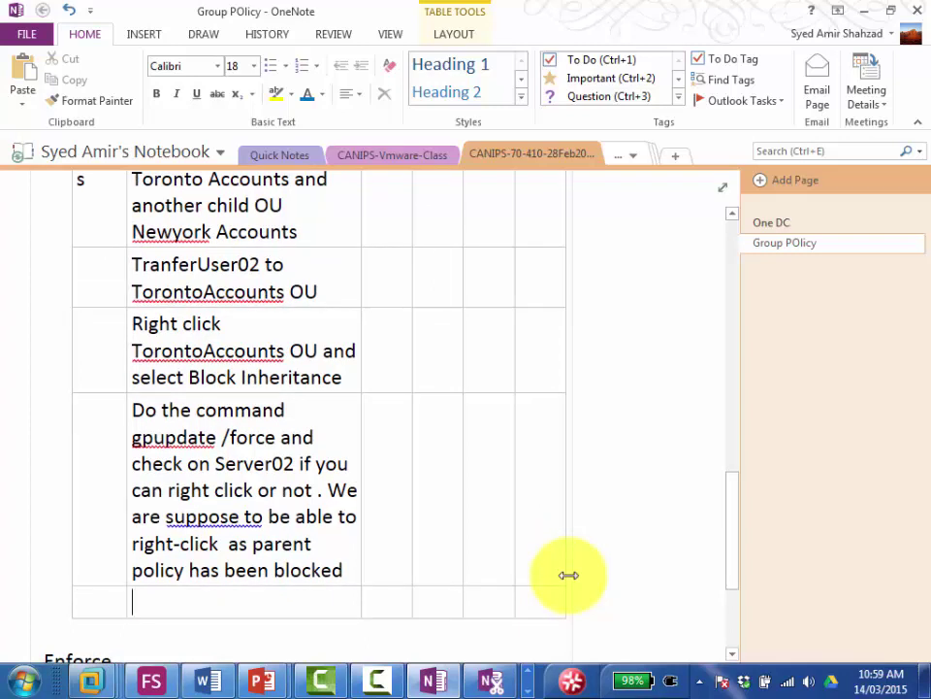
key("Up")
key("Up")
key("Up")
key("Up")
key("Up")
key("Up")
key("Up")
key("Up")
key("Up")
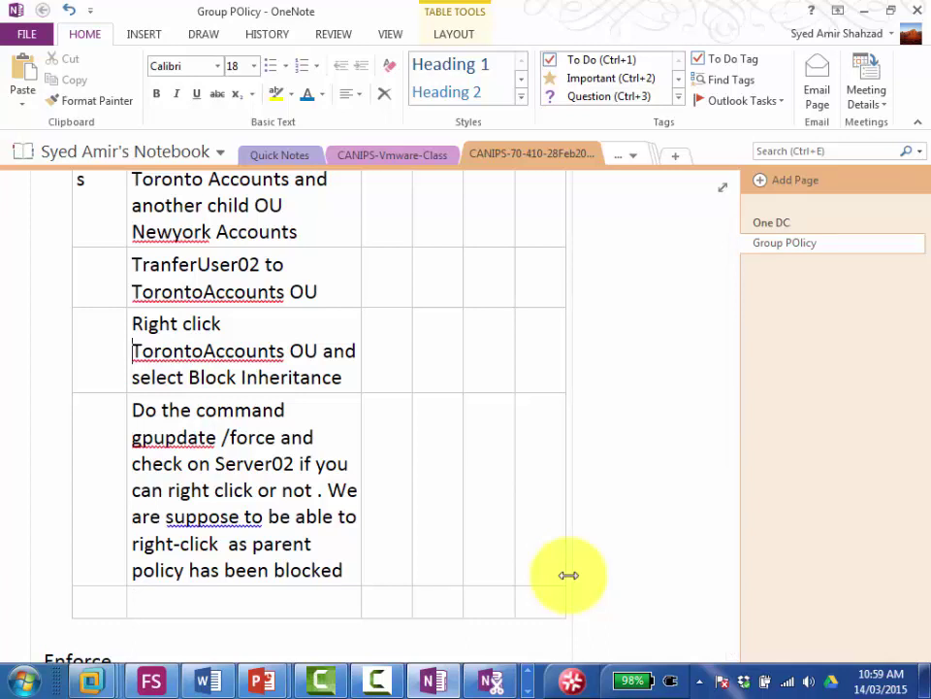
key("Up")
key("Down")
key("Right")
key("Right")
key("Right")
key("Right")
key("Right")
key("Right")
key("Right")
key("Right")
key("Right")
key("Right")
key("Right")
key("Right")
key("Right")
key("Right")
key("Down")
key("Down")
key("Down")
key("Down")
key("Down")
key("Down")
key("Down")
key("Down")
key("Down")
key("Down")
key("Tab")
key("Tab")
key("Up")
key("Up")
key("Up")
key("Up")
key("Up")
key("Up")
key("Up")
key("Up")
key("Up")
key("End")
key("Home")
key("Up")
key("Right")
key("Right")
key("End")
key("Tab")
type("detailed steps")
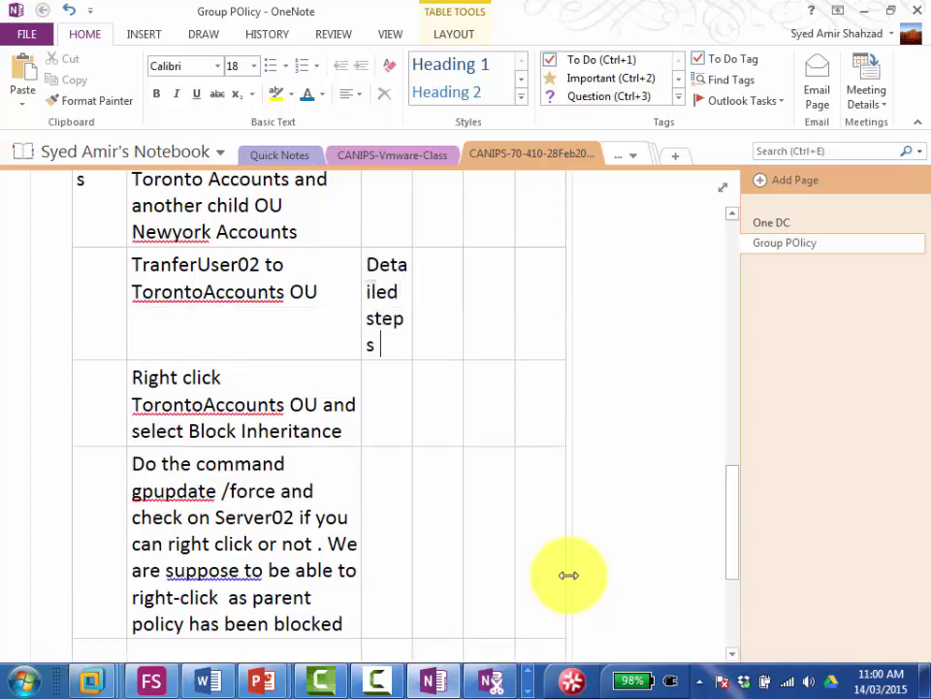
type(" needed")
scroll(569, 575, "down", 1)
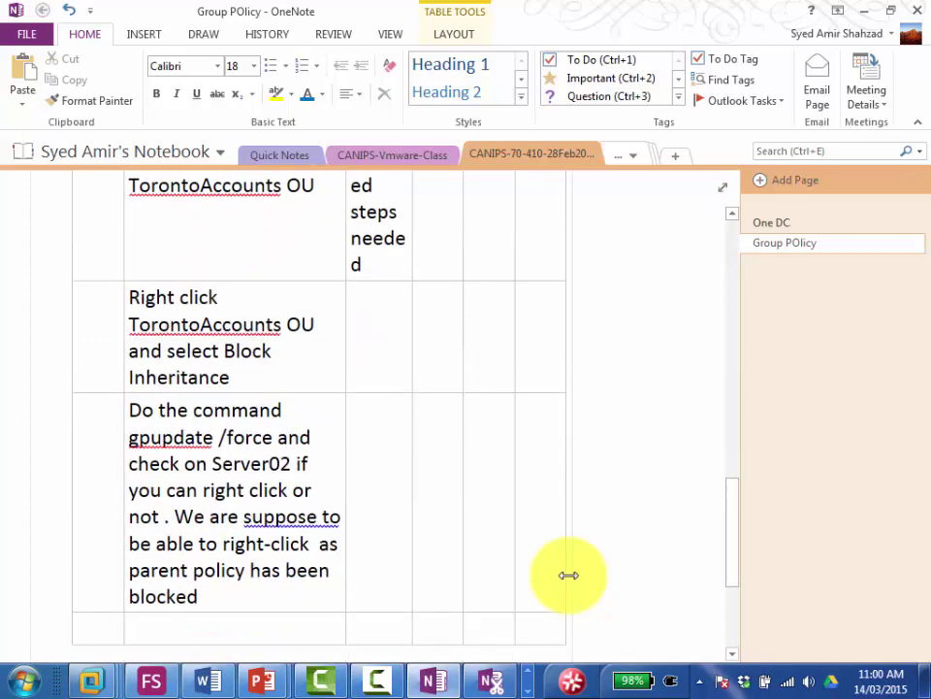
scroll(568, 575, "down", 1)
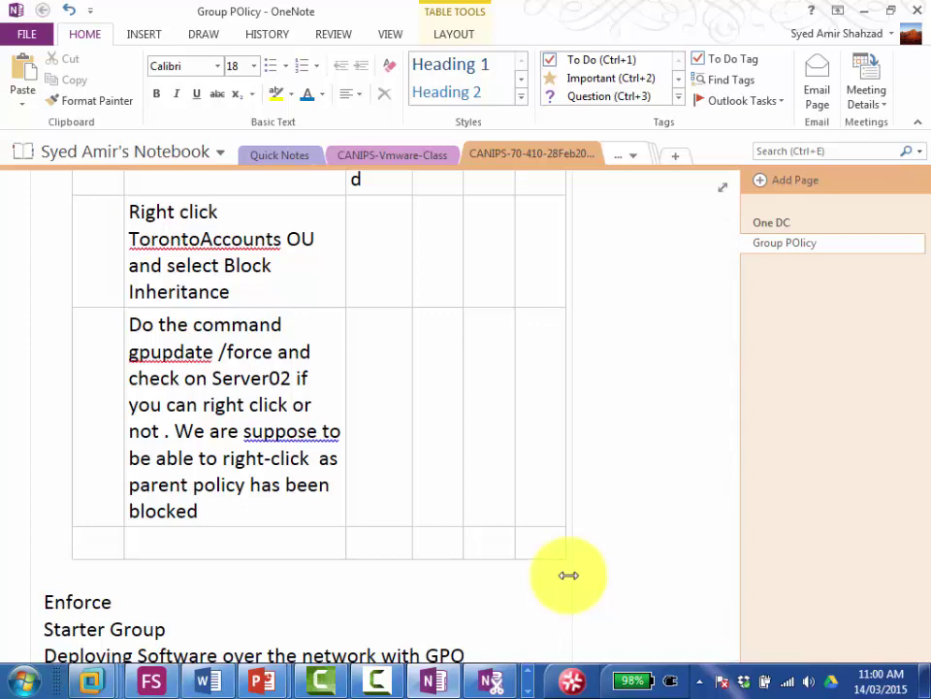
Step: Type the step: go to Parent OU POlicy, click "Enforce", run gpupdate /force, sign out on server02
type("go to ")
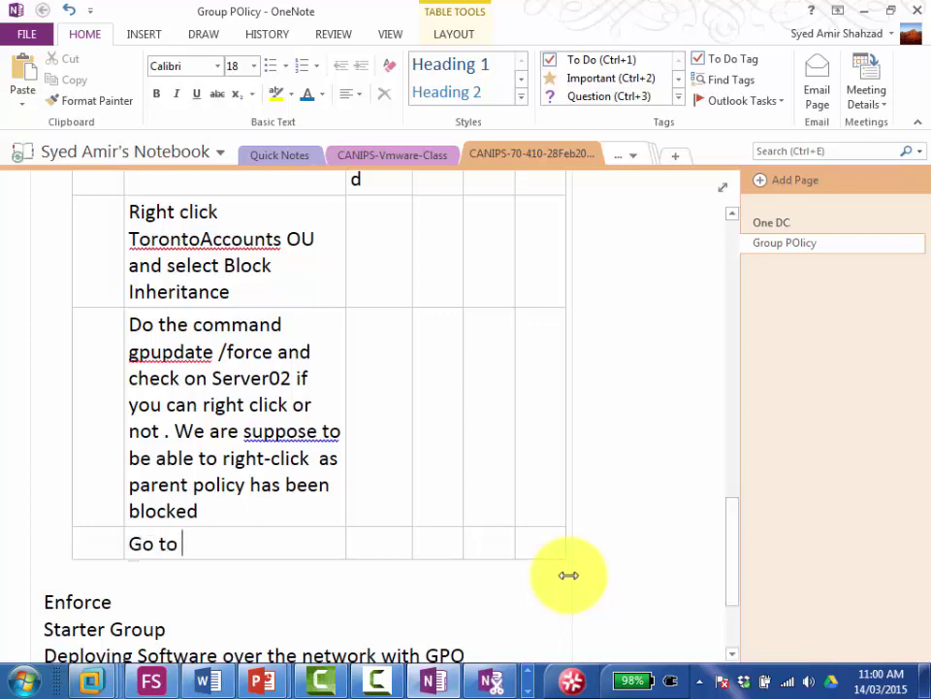
type("Parent ")
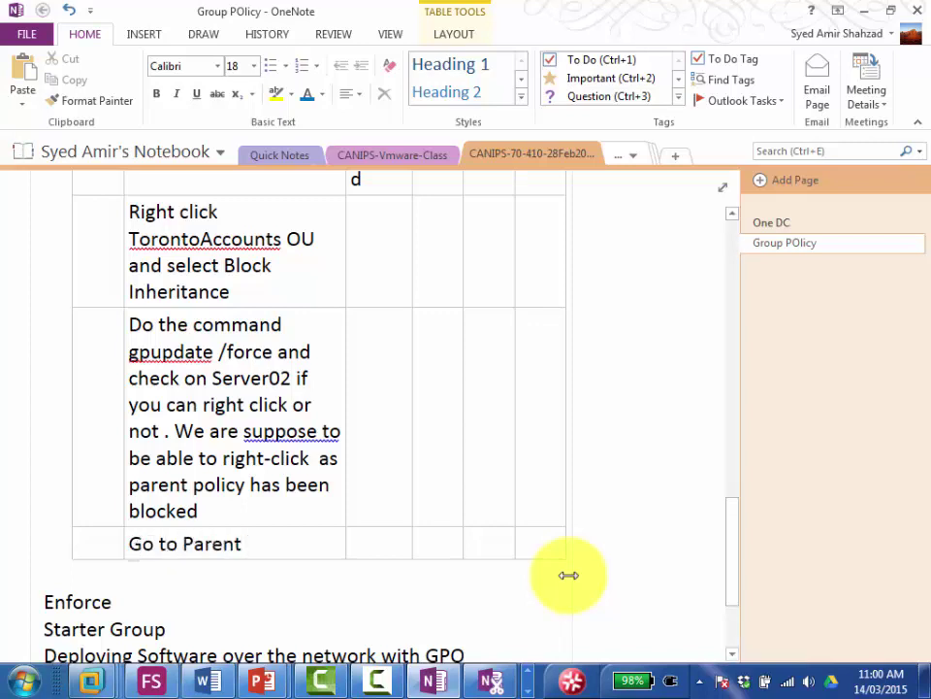
type("OU POlic")
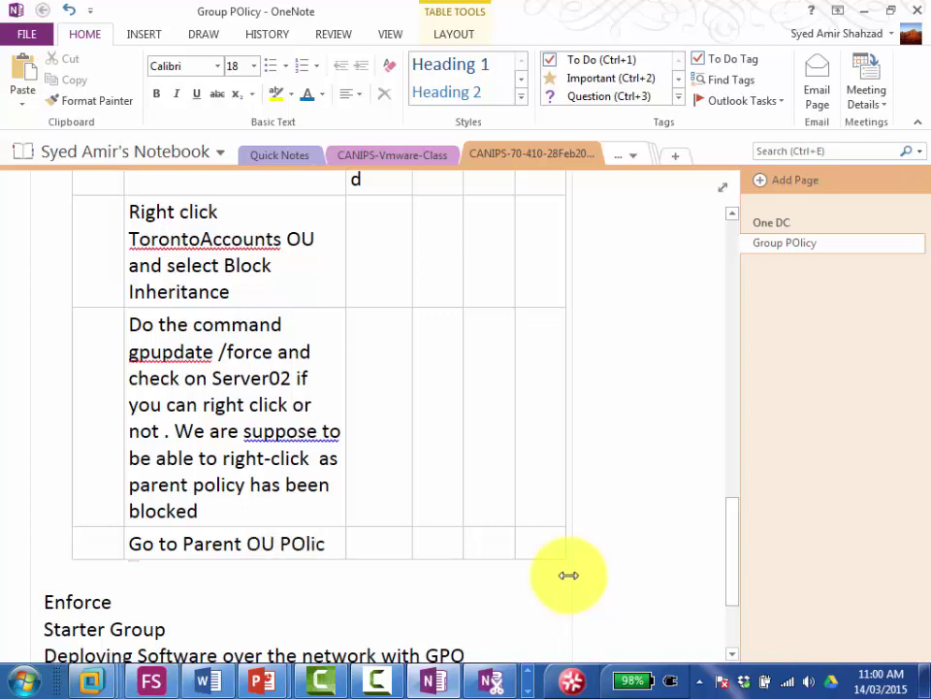
type("y")
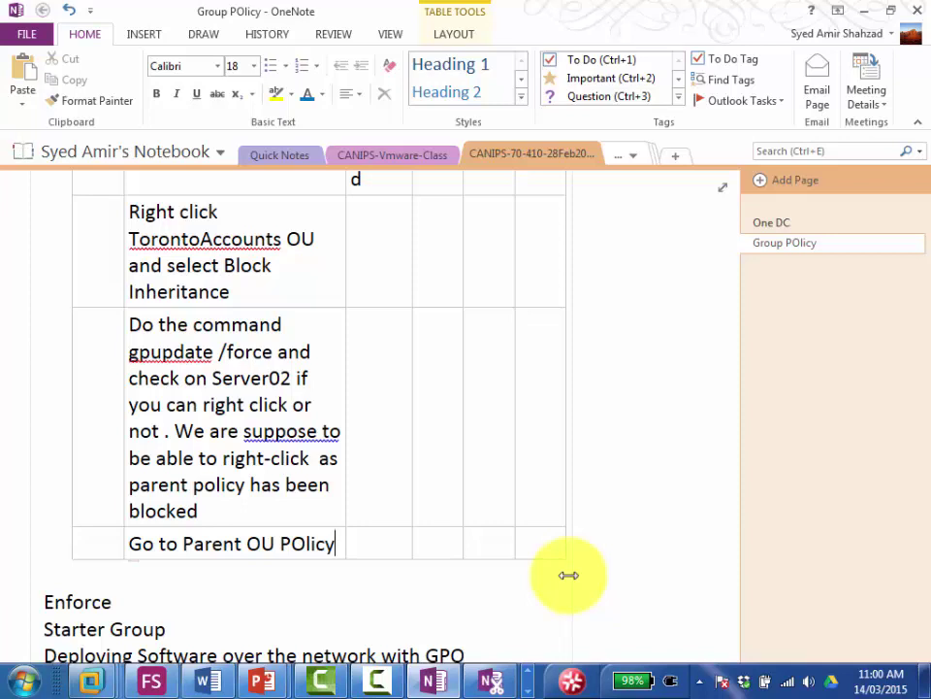
type("and then")
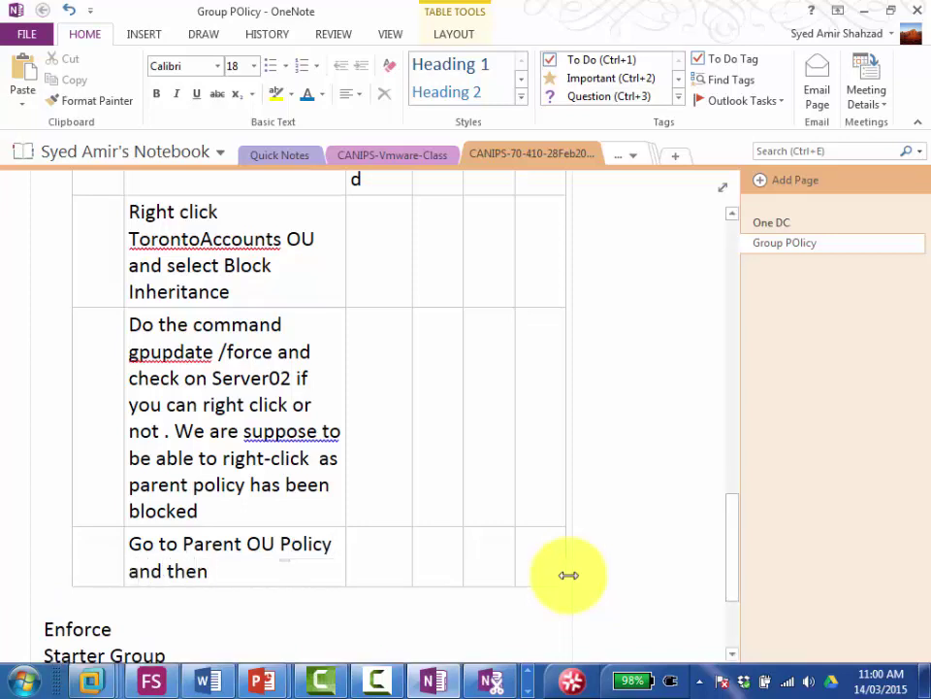
type(" right click i")
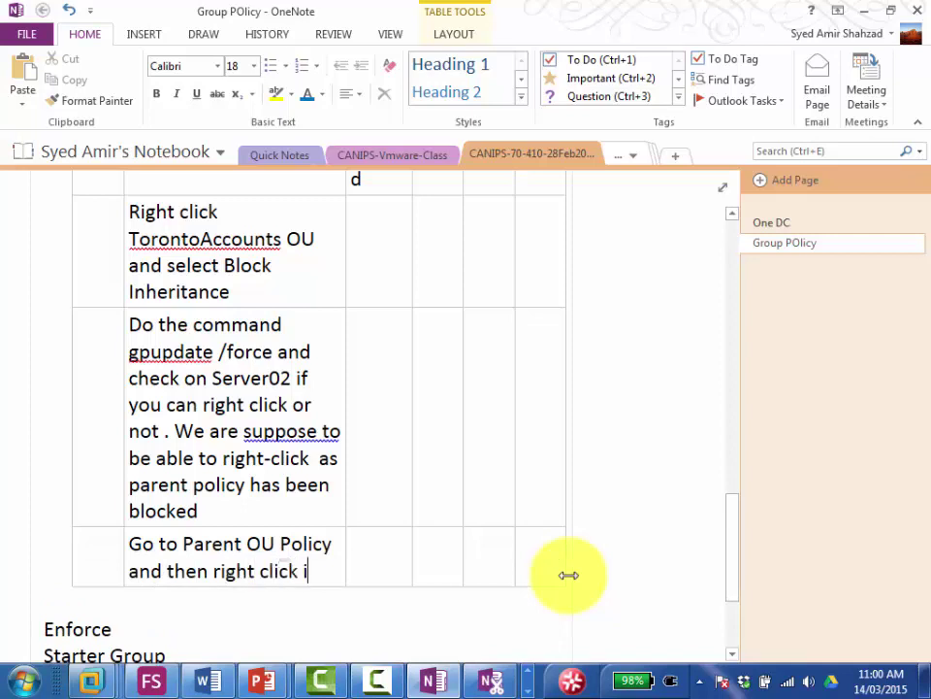
type("t and then")
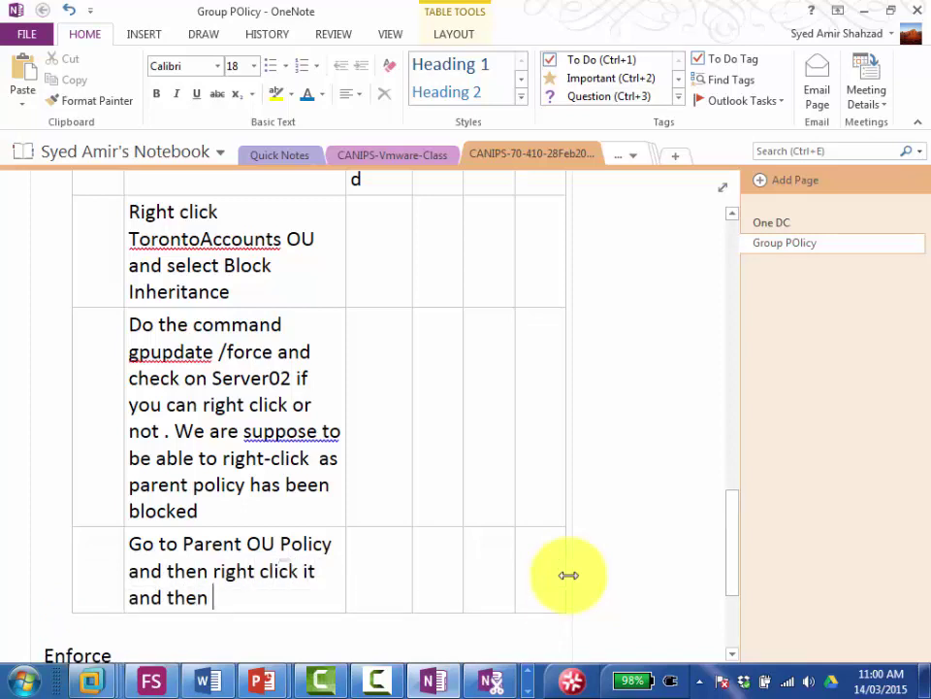
type(" click \"E")
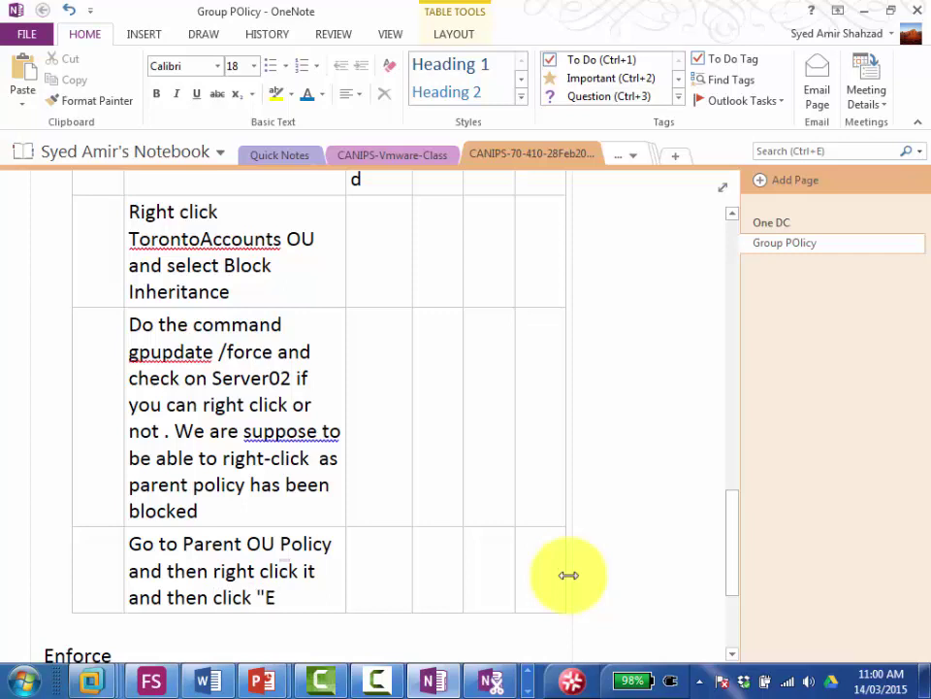
type("nforce\"")
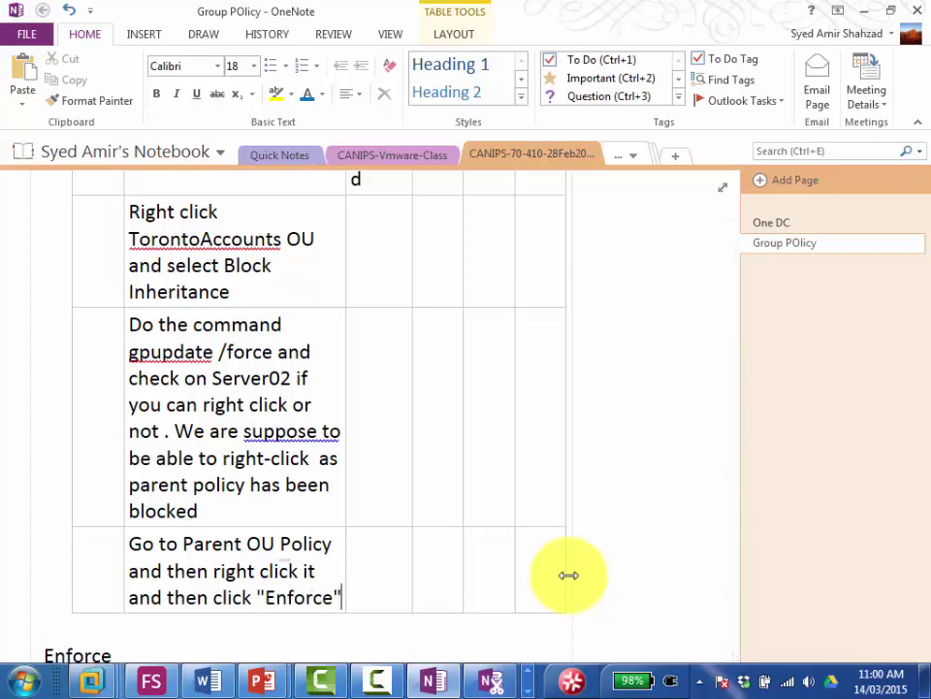
type(" then ")
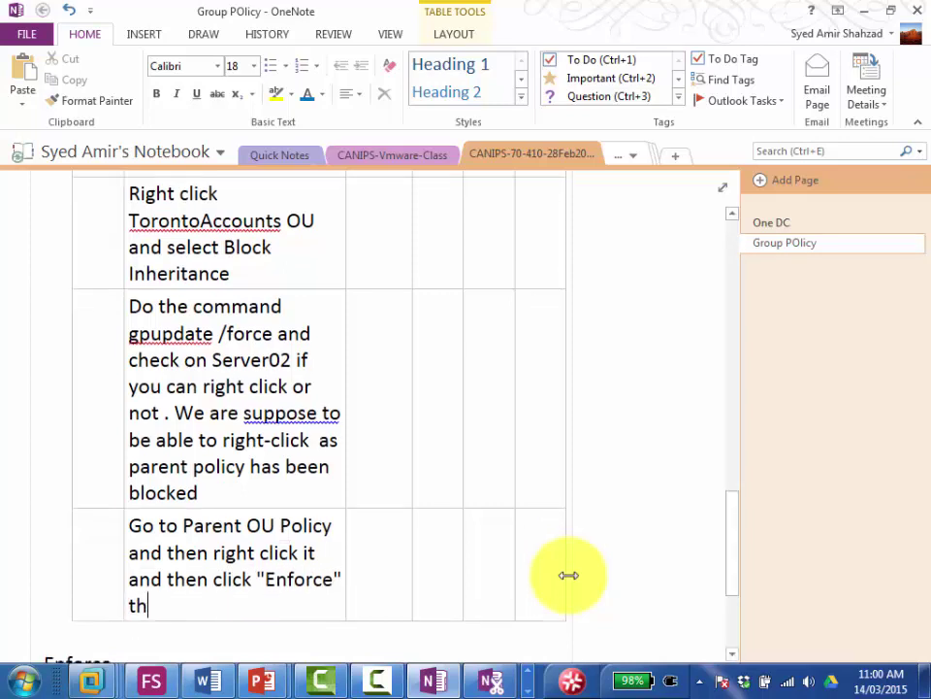
type("goiv")
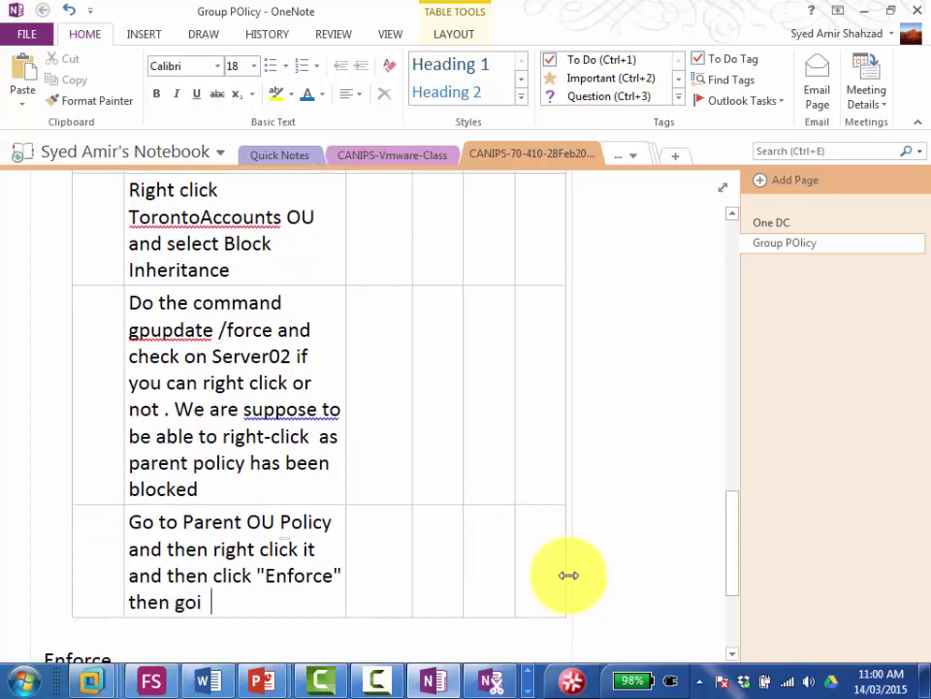
key("BackSpace")
key("BackSpace")
key("BackSpace")
type("ive command gpu")
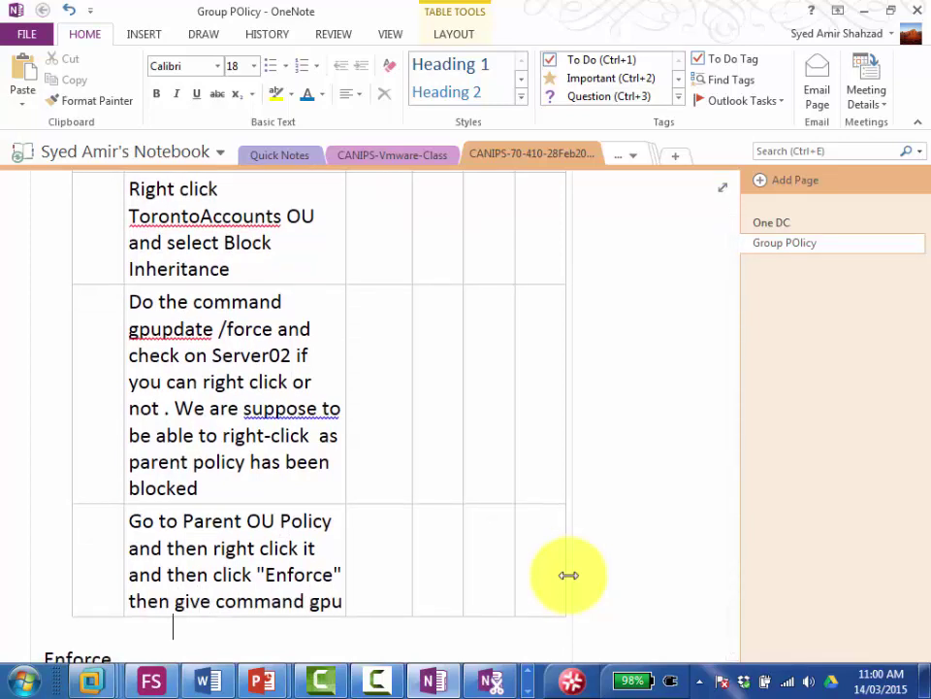
type("pdate /force ")
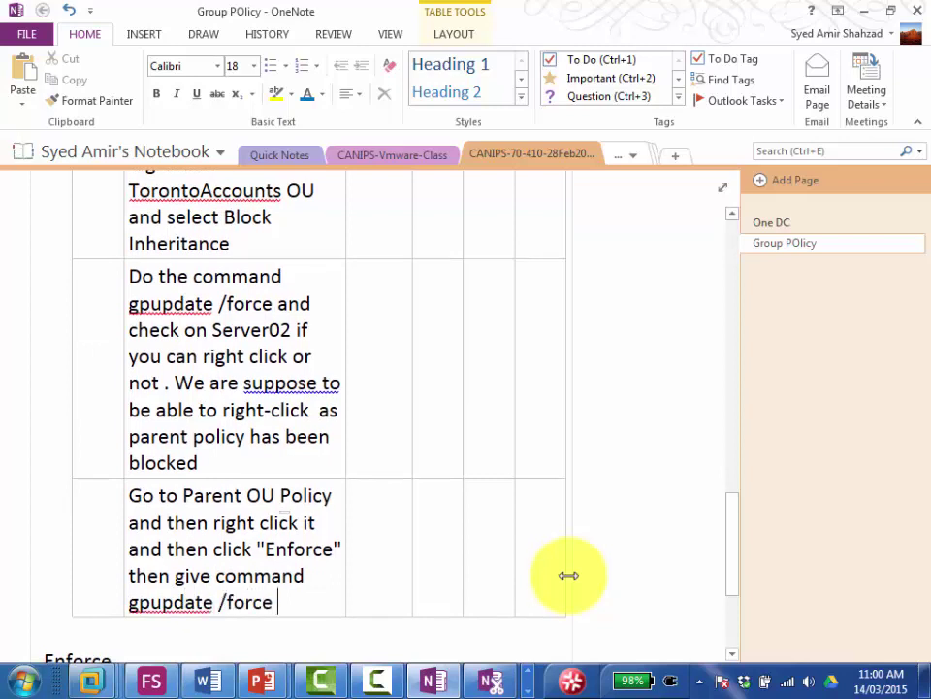
type("and then check")
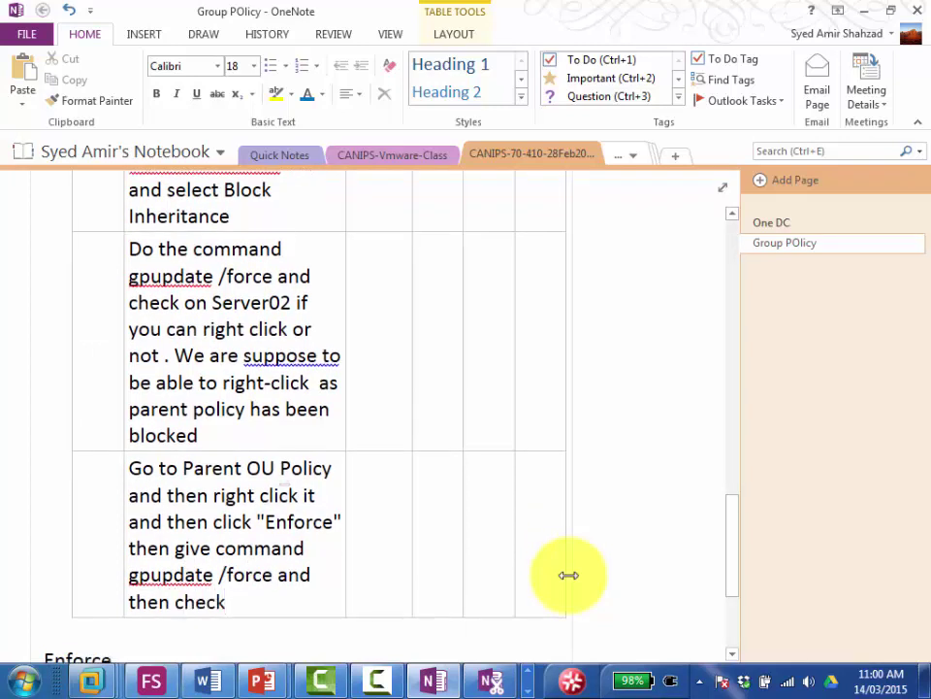
key("BackSpace")
key("BackSpace")
key("BackSpace")
key("BackSpace")
key("BackSpace")
type("h")
key("BackSpace")
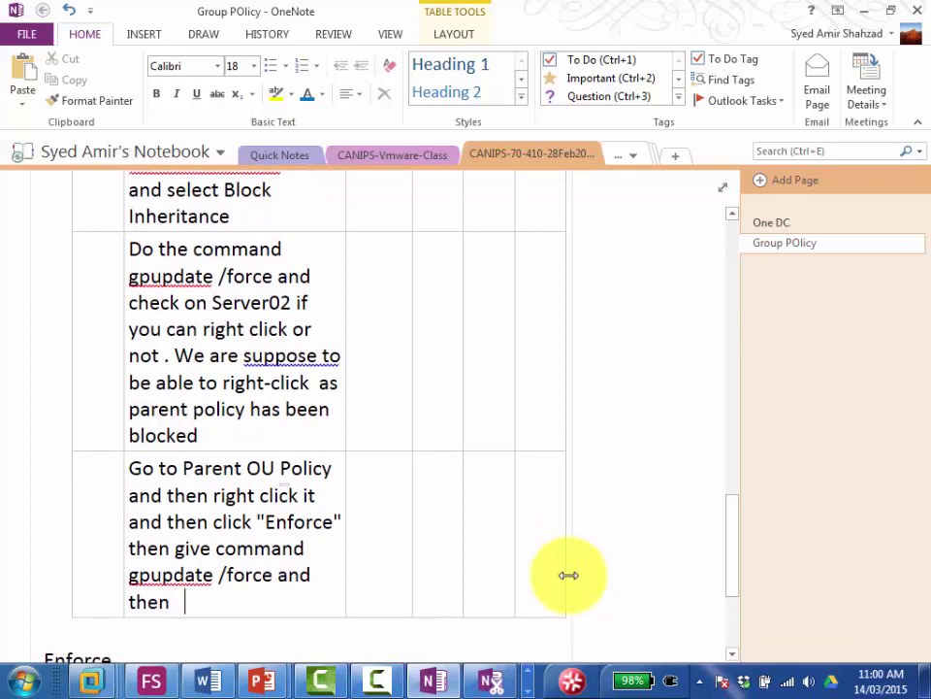
type("go to server02 and")
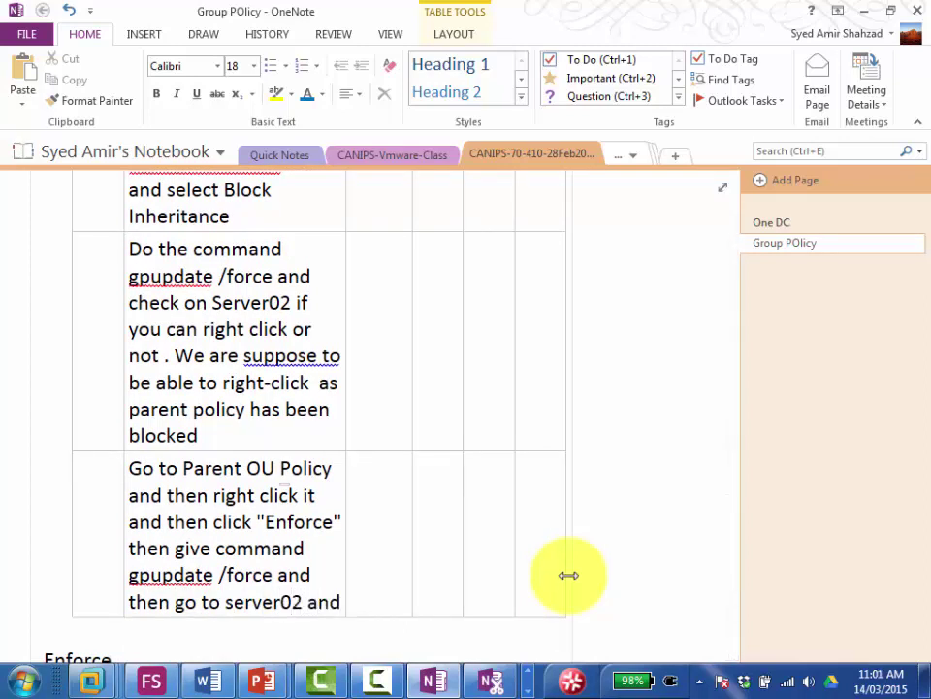
type(" signout")
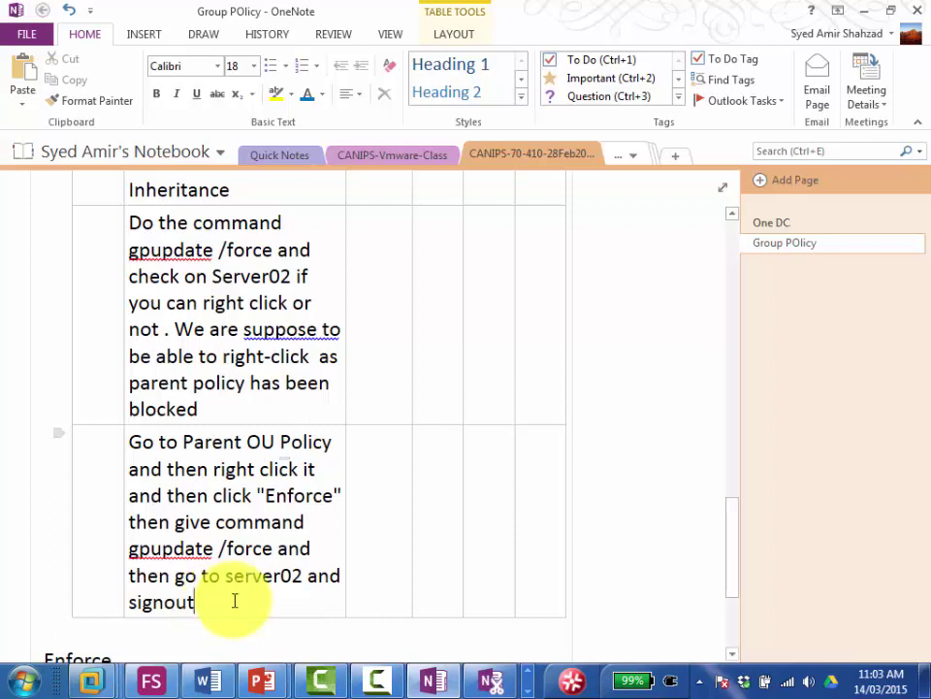
Step: Complete the Enforce step with 'and sign in and you should not be able to right click on desktop'
type("and sign")
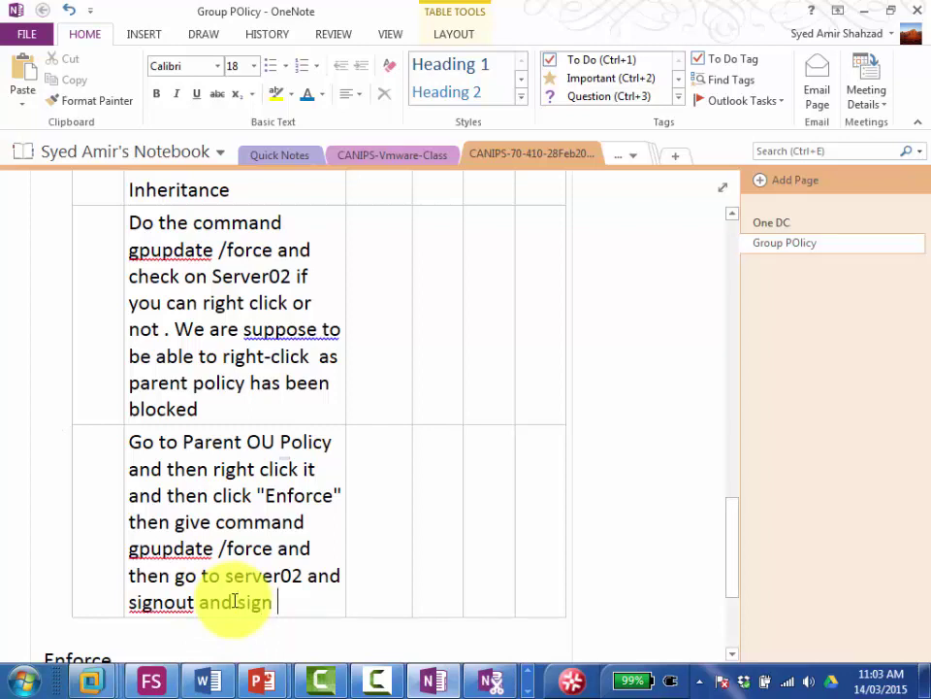
type(" in")
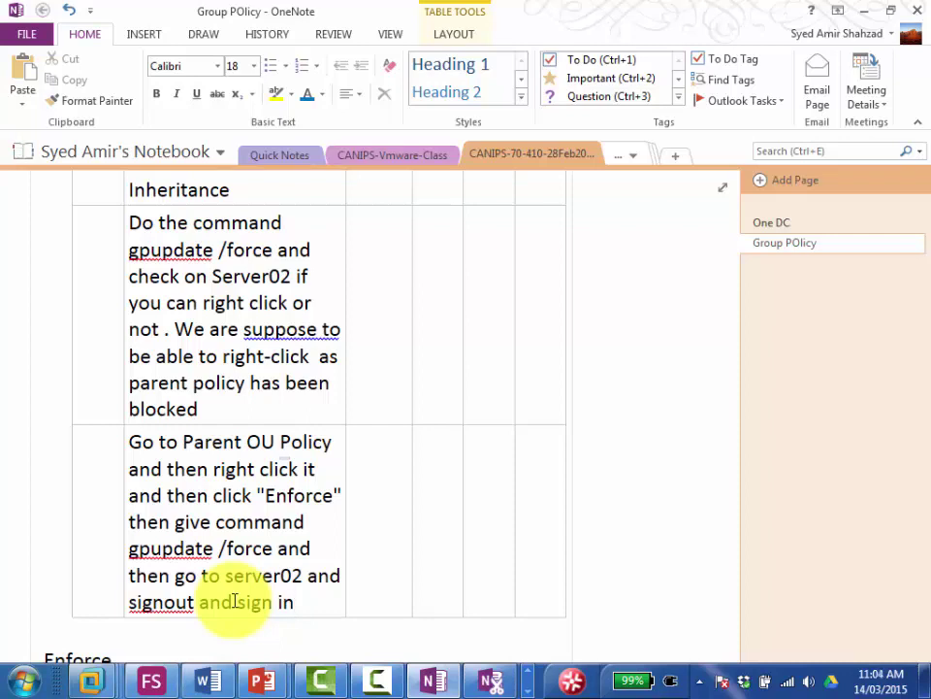
type("and ")
type("you shou")
type("ld be")
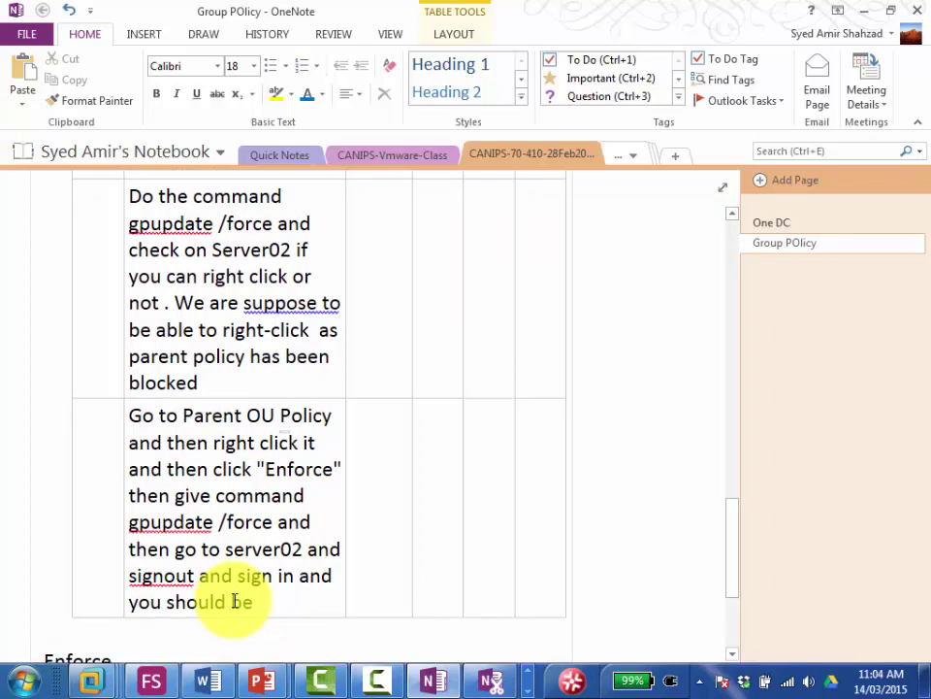
type(" able to ri")
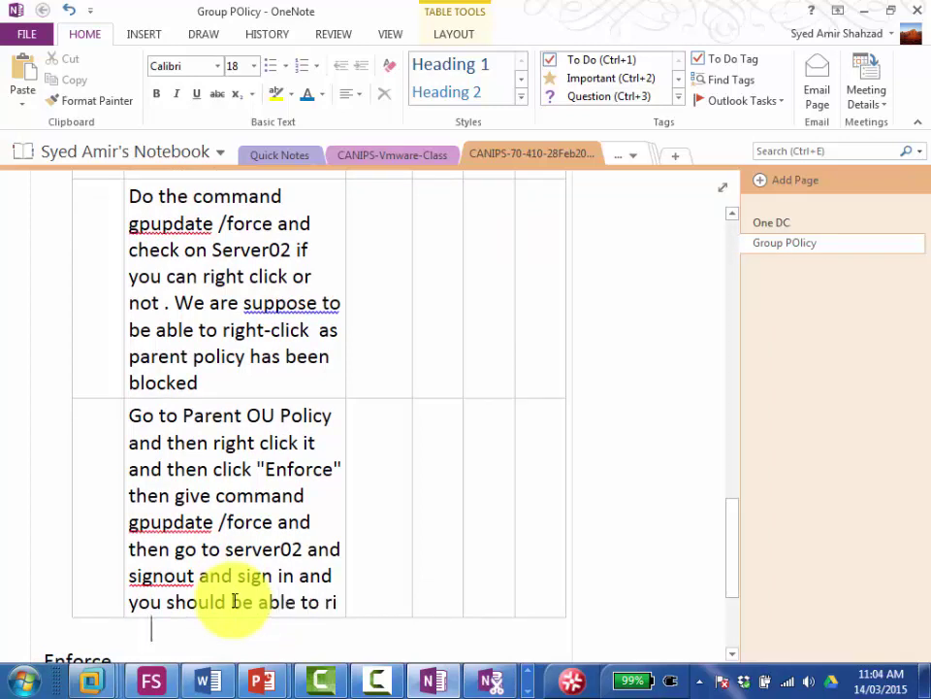
type("ght click on de")
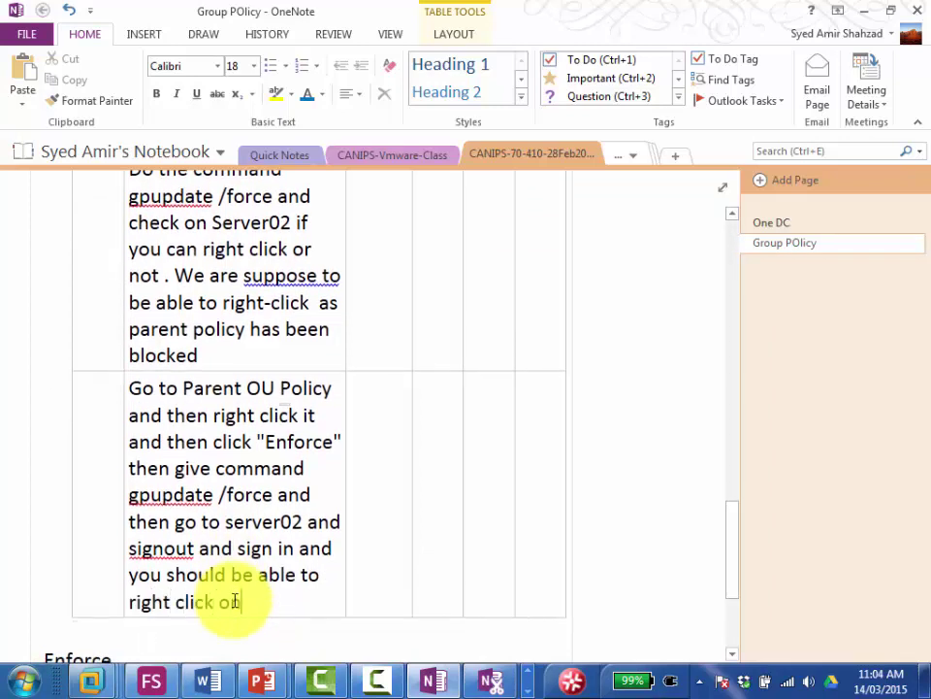
type("sktop")
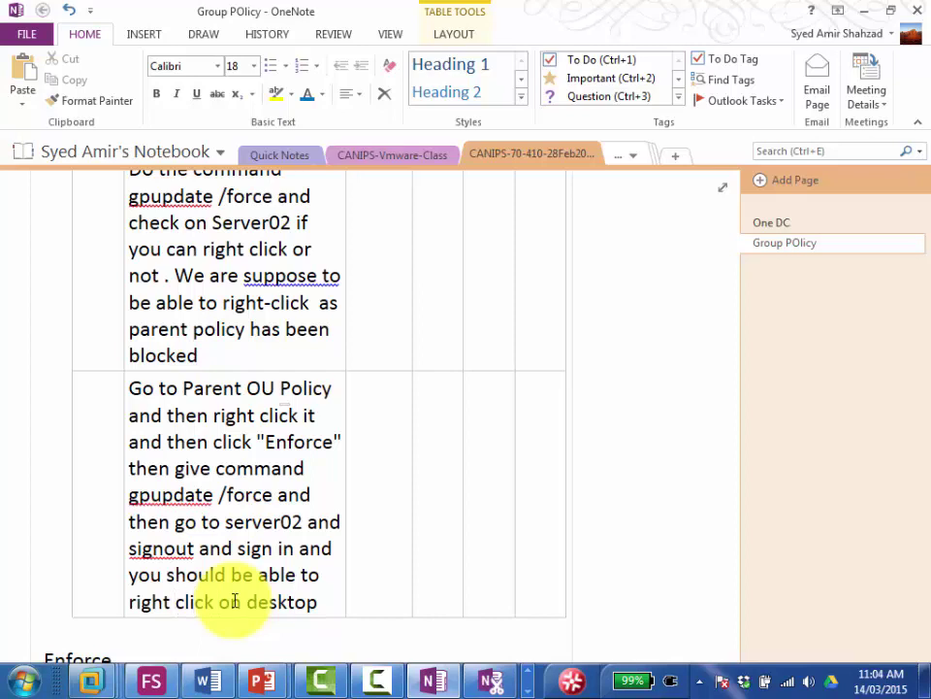
key("Left")
key("Left")
key("Left")
key("Left")
key("Left")
key("Right")
key("Left")
key("Left")
key("Left")
key("Left")
key("Left")
key("Left")
key("Left")
key("Left")
key("Left")
key("Left")
type("not")
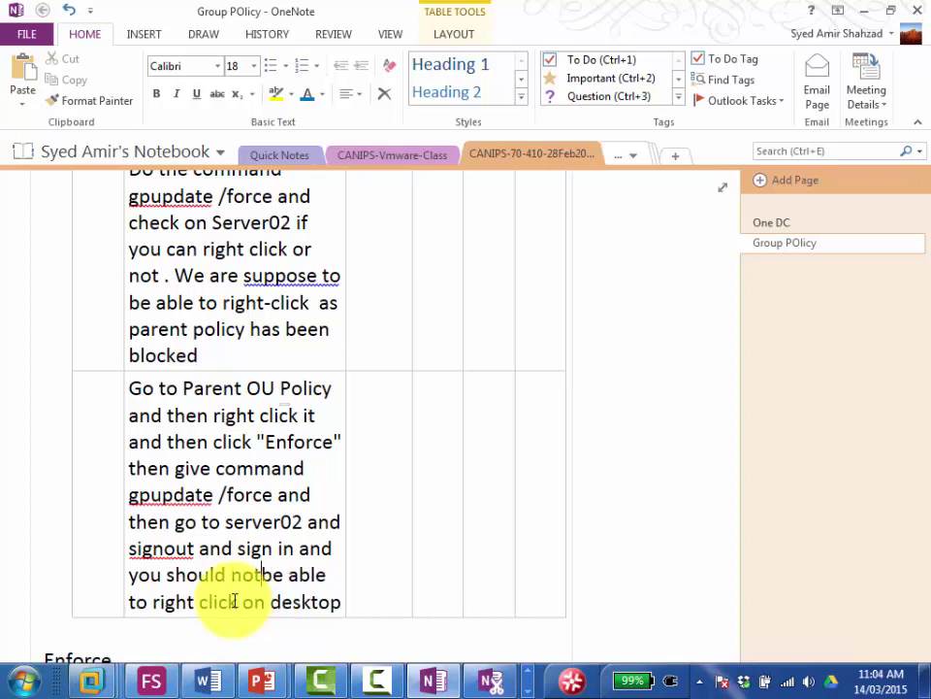
key("Right")
key("Right")
key("Right")
key("Right")
key("Right")
key("Right")
key("Right")
key("Right")
key("Right")
key("Right")
key("Right")
key("Right")
key("Right")
key("Right")
key("Right")
key("Right")
key("Right")
key("Right")
key("Right")
key("Right")
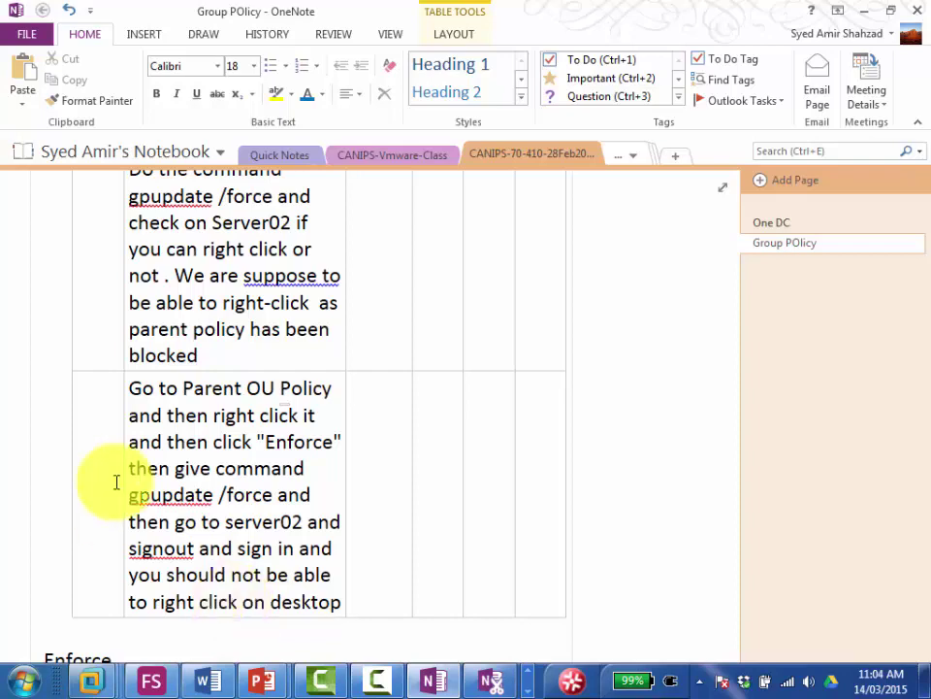
Step: Minimize OneNote and bring up the Server01 virtual machine
left_click(868, 16)
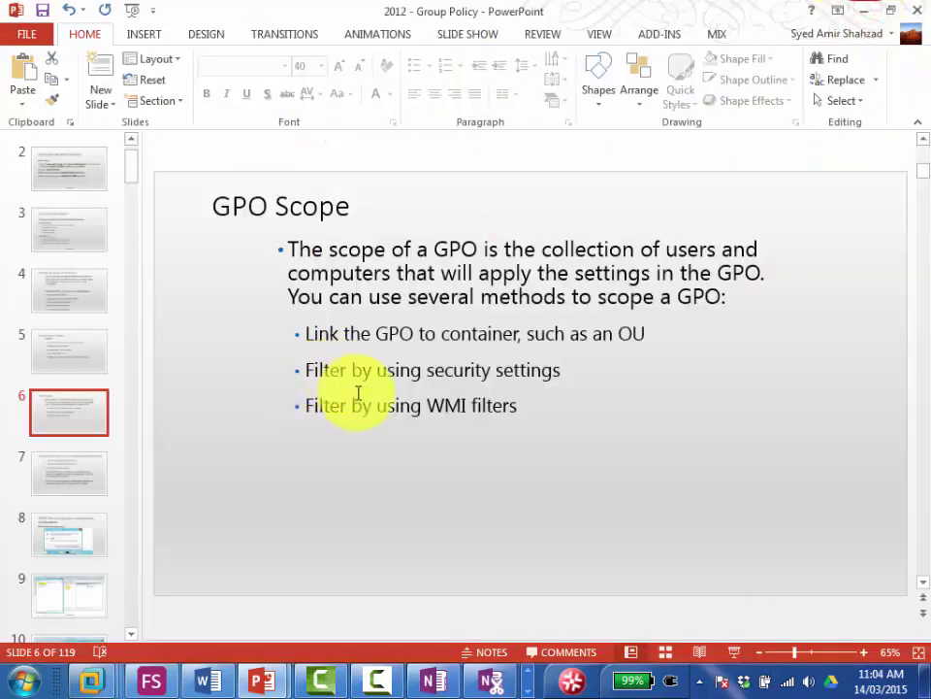
mouse_move(90, 681)
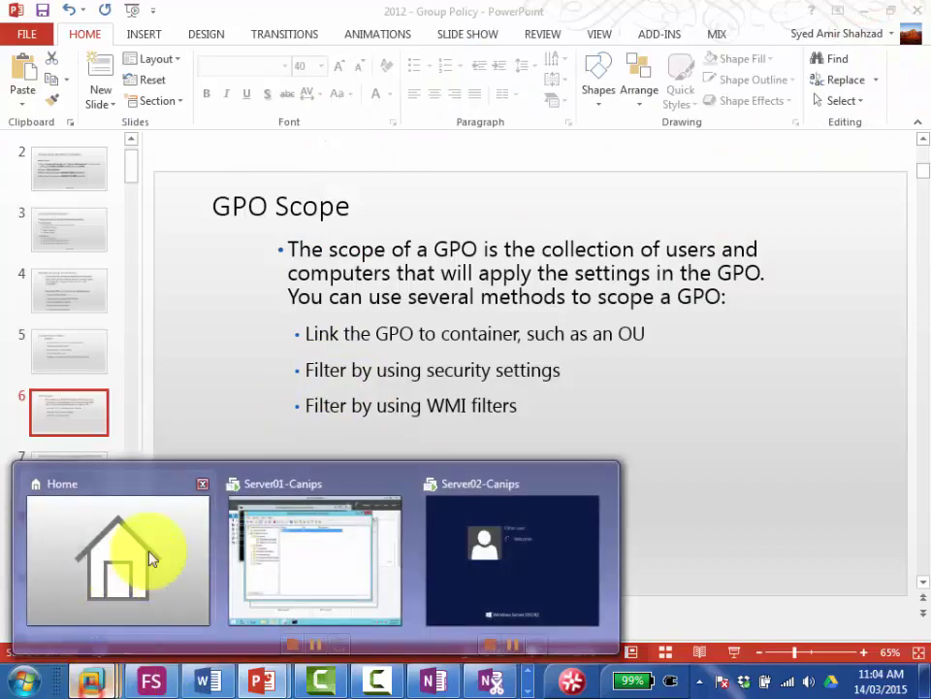
left_click(264, 570)
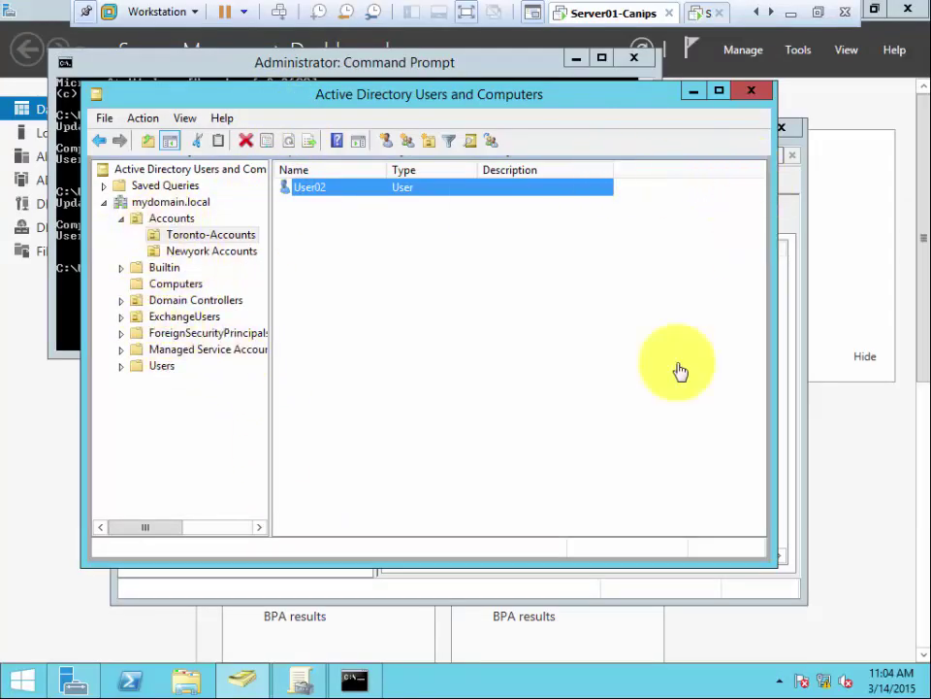
Step: Select the Block Desktop link under Accounts and suppress its warning with 'Do not show this message again'
left_click(295, 681)
left_click(301, 681)
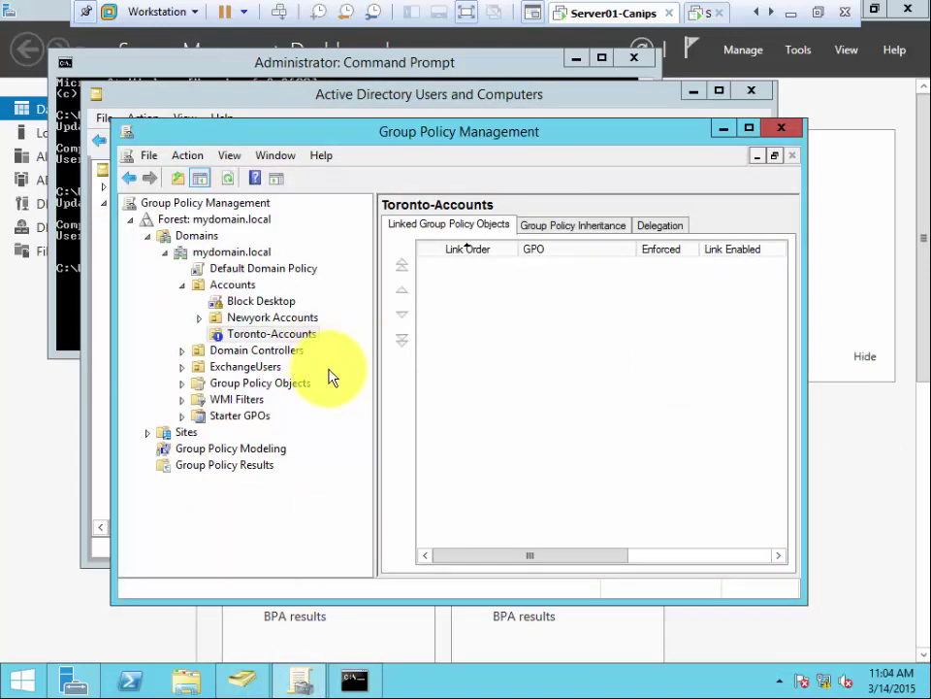
left_click(239, 416)
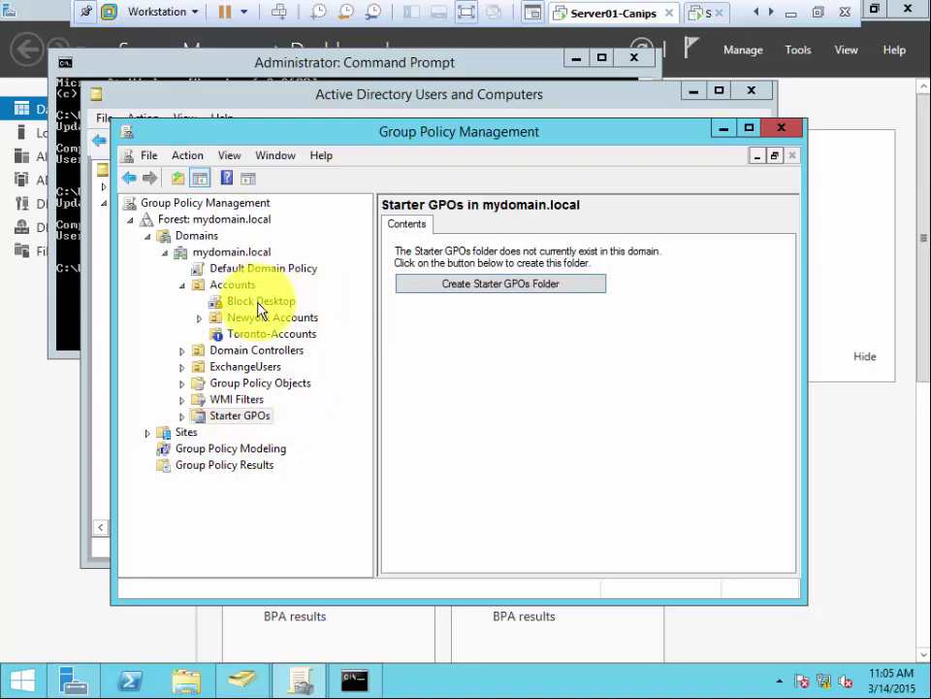
left_click(259, 305)
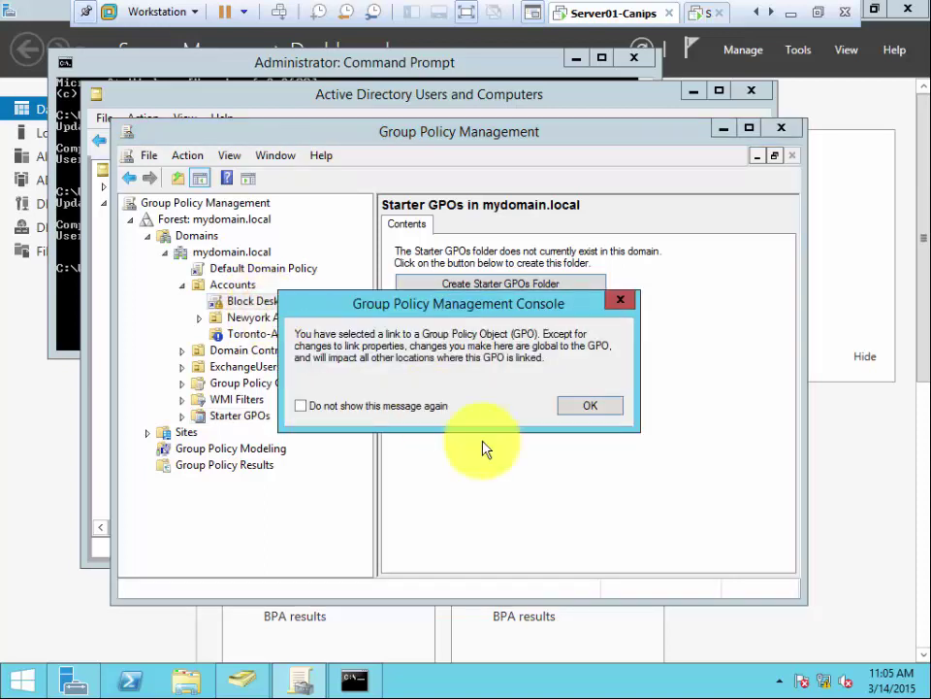
left_click(313, 406)
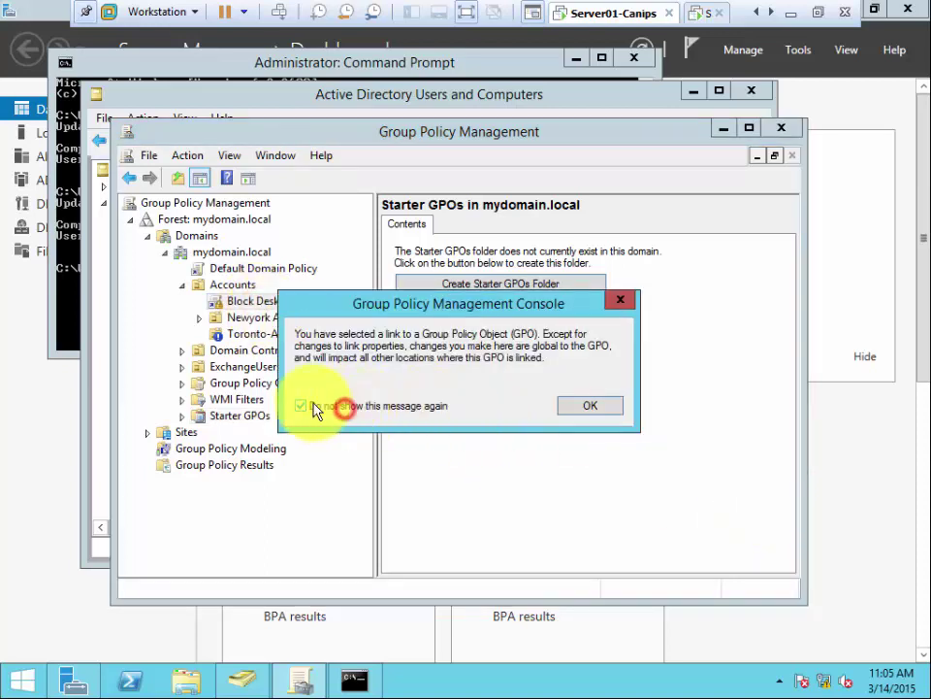
left_click(590, 406)
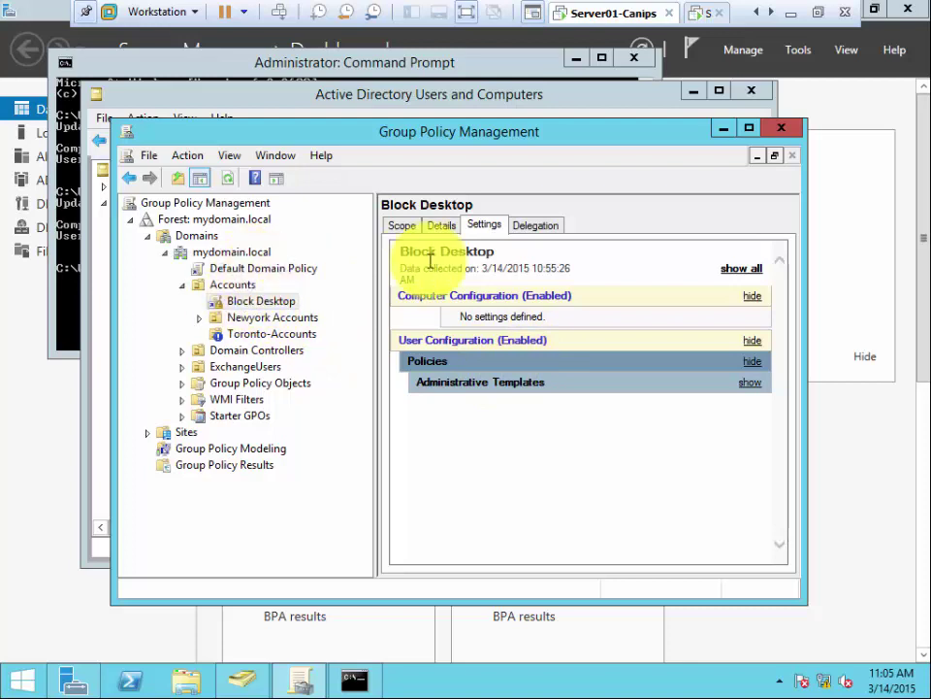
Step: Expand Administrative Templates and Desktop to show 'Hide and disable all items on the desktop' Enabled
left_click(480, 226)
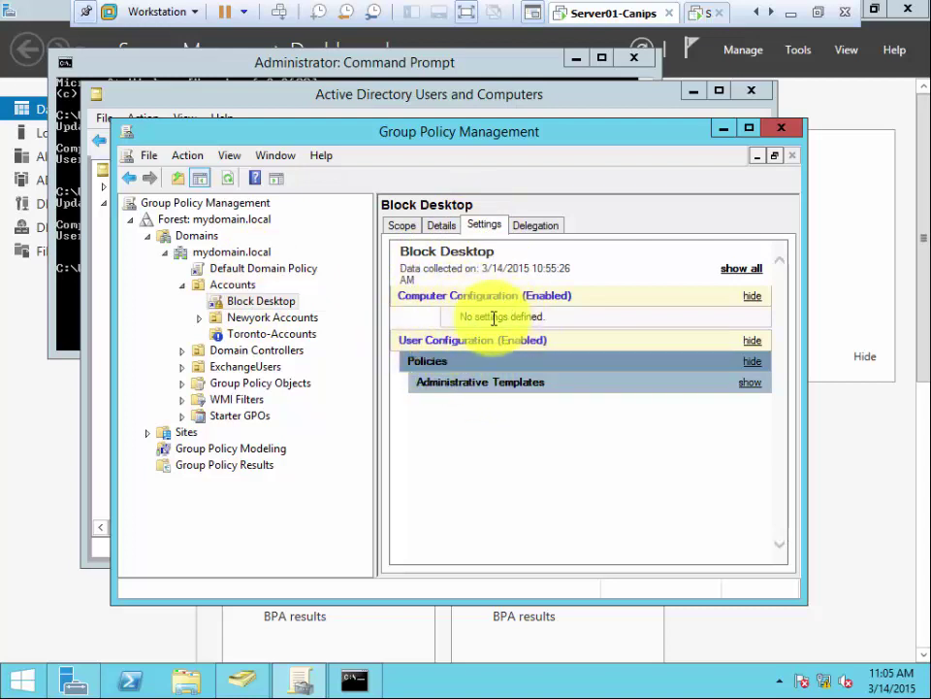
left_click(437, 366)
left_click(441, 363)
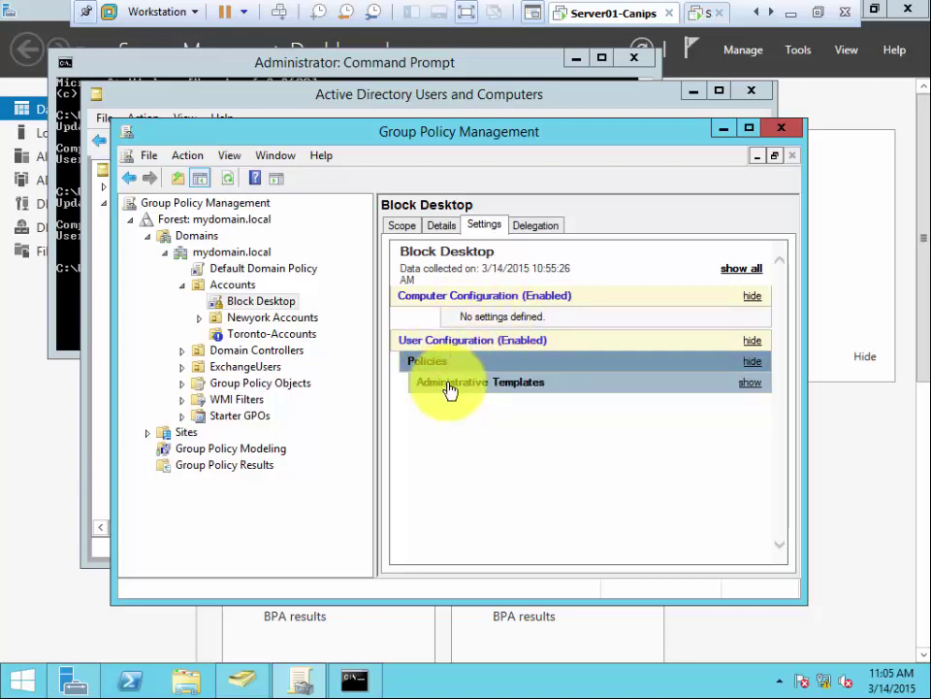
left_click(451, 389)
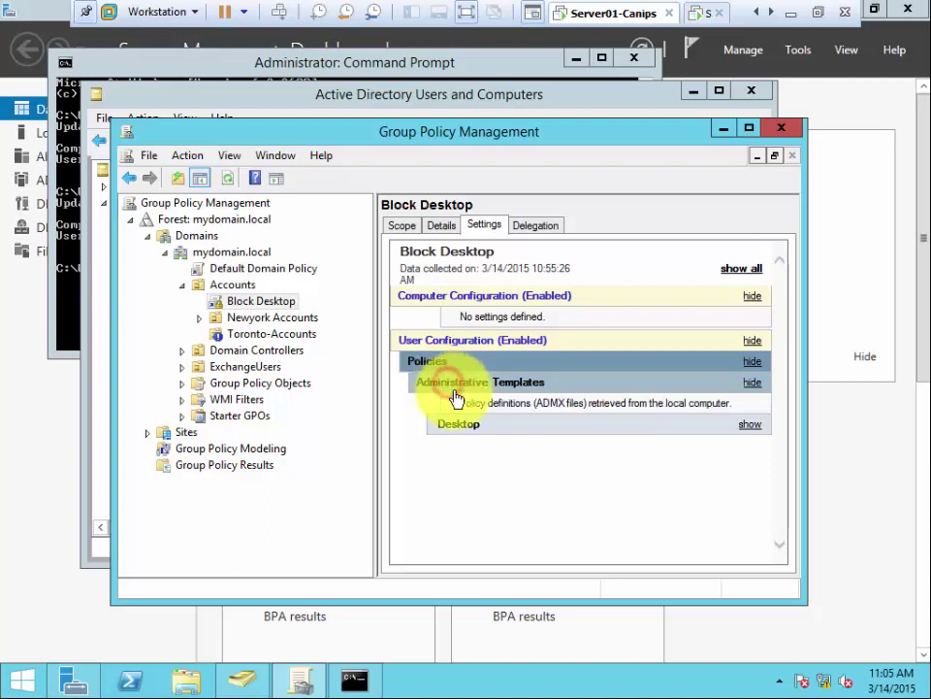
left_click(473, 437)
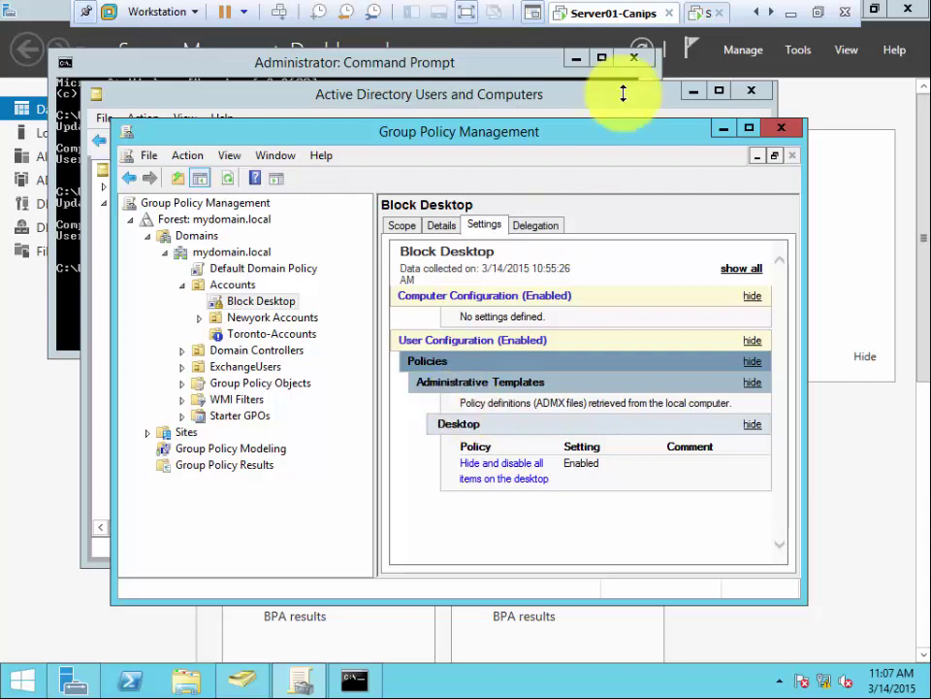
right_click(241, 302)
Step: Edit Block Desktop, view User Configuration > Policies > Software Settings, then close the editor
left_click(260, 310)
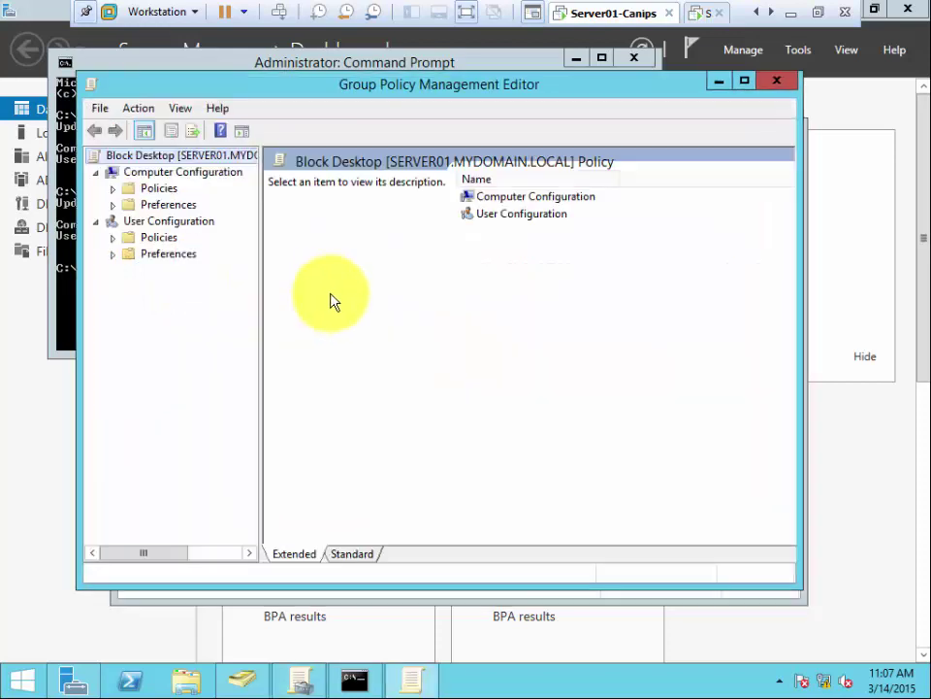
left_click(112, 236)
left_click(193, 255)
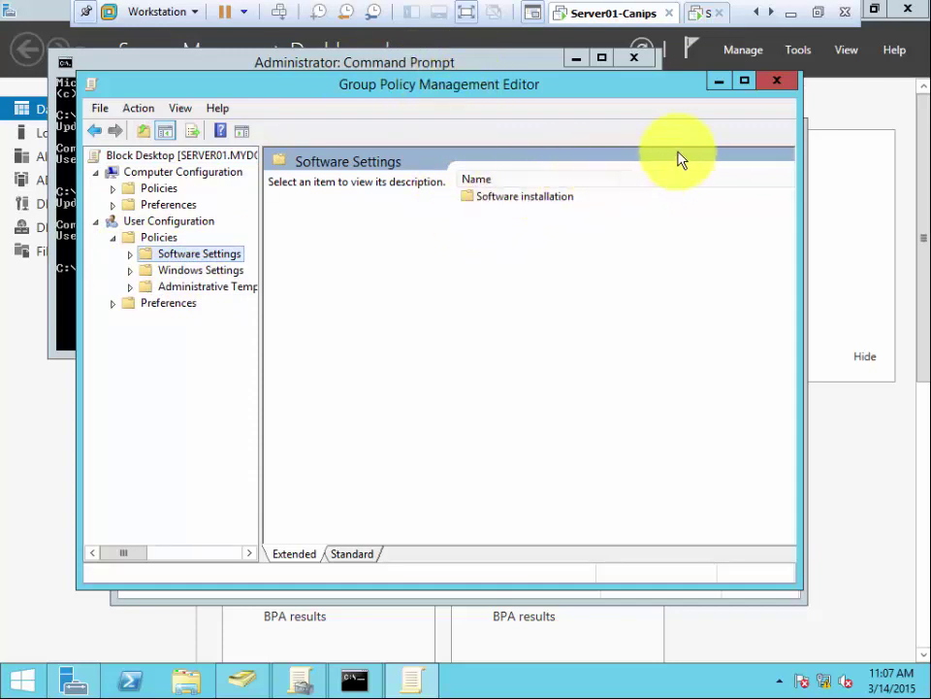
left_click(775, 83)
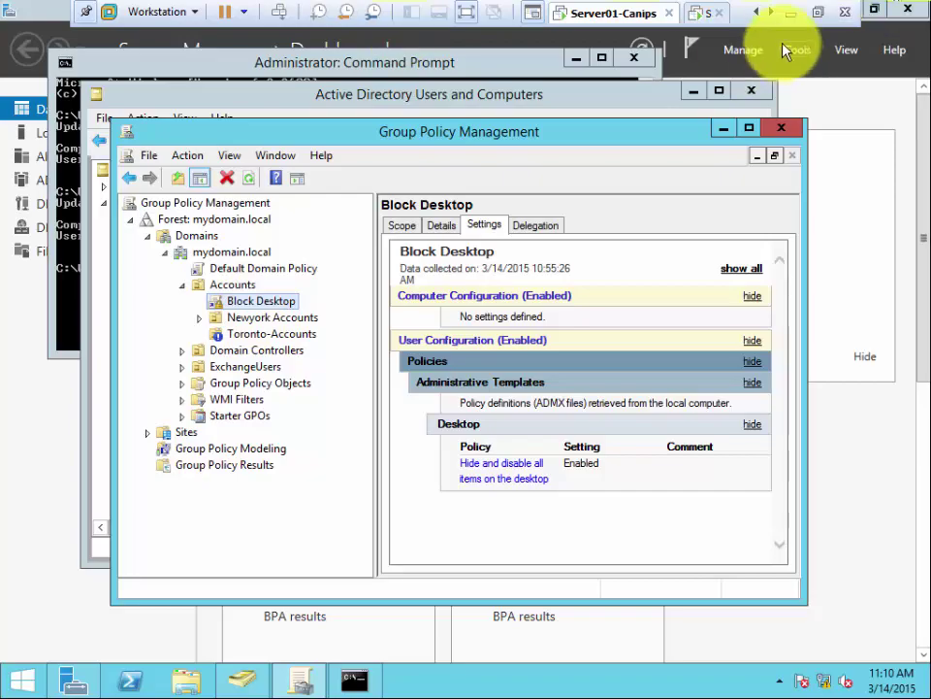
Step: Minimize VMware and bring forward Chrome's 70-410-CANIPS-28February2015 Google Groups forum window
left_click(791, 15)
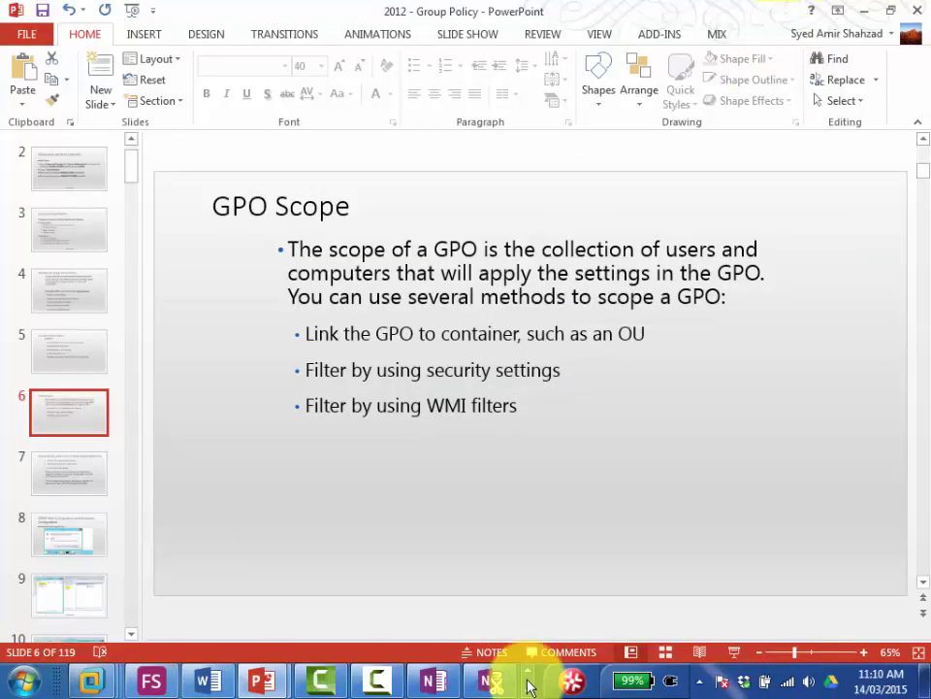
left_click(526, 669)
left_click(524, 691)
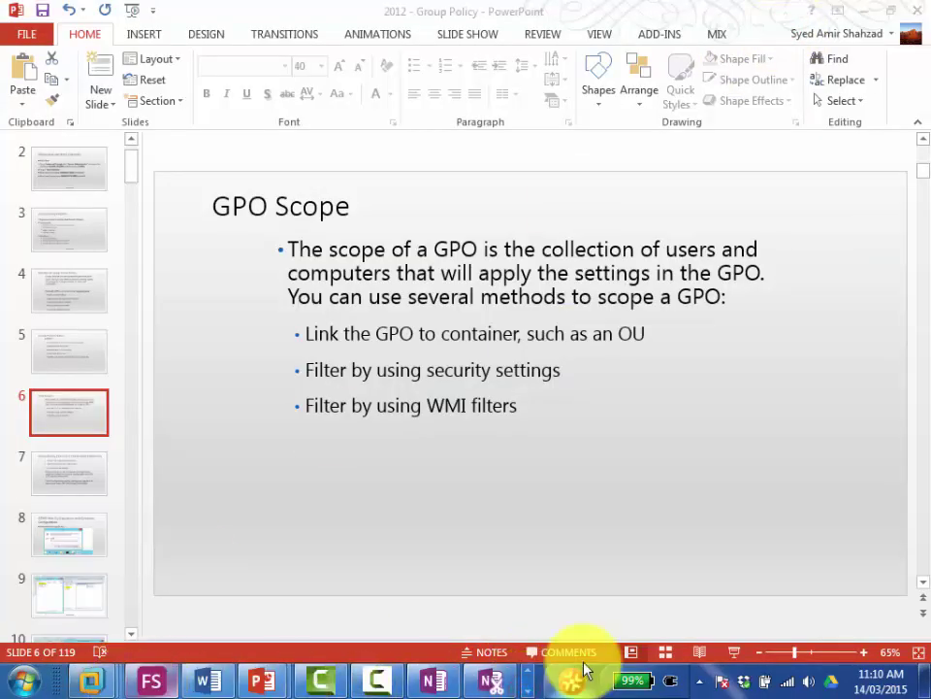
left_click(531, 671)
mouse_move(391, 679)
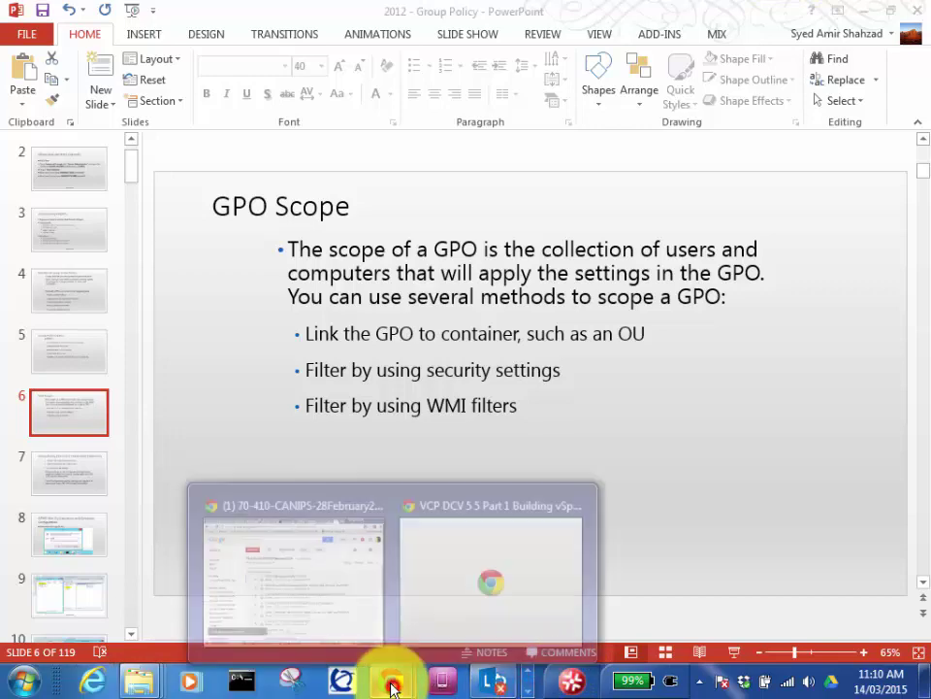
left_click(303, 551)
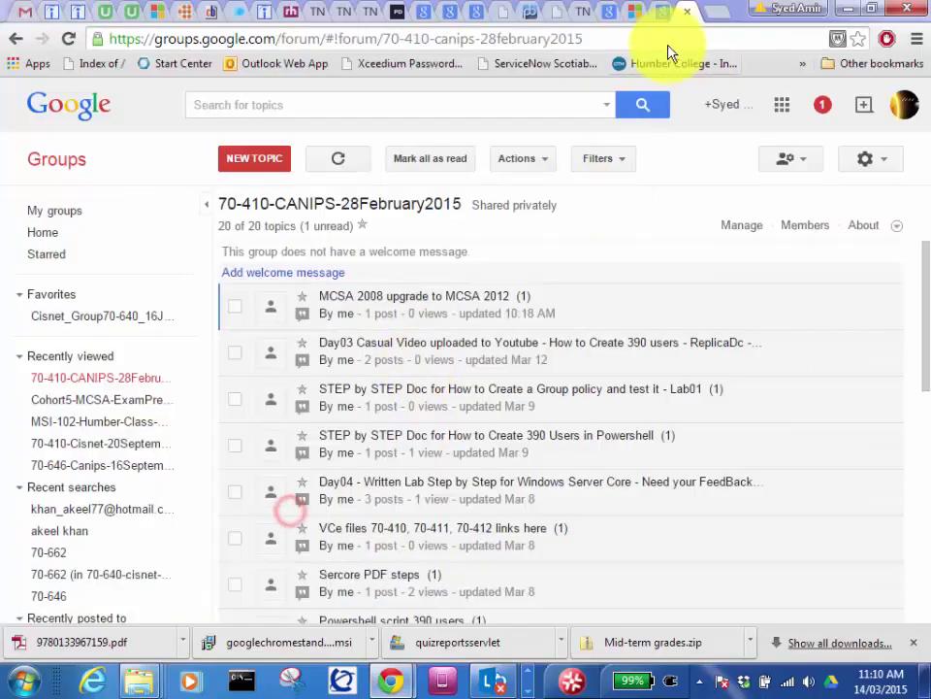
left_click(579, 20)
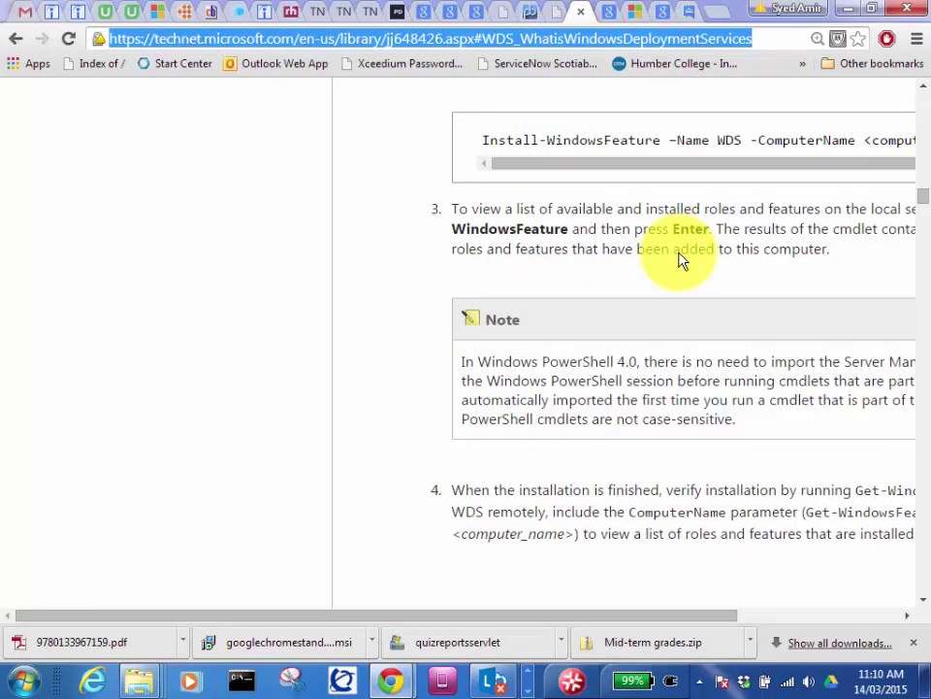
scroll(682, 259, "up", 10)
scroll(679, 260, "up", 7)
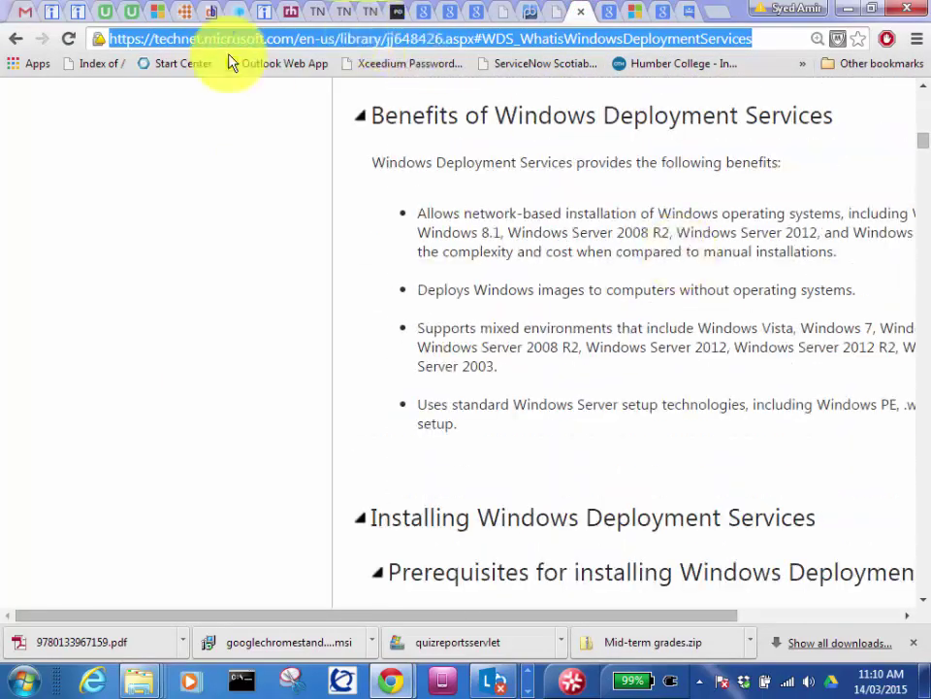
scroll(408, 264, "up", 10)
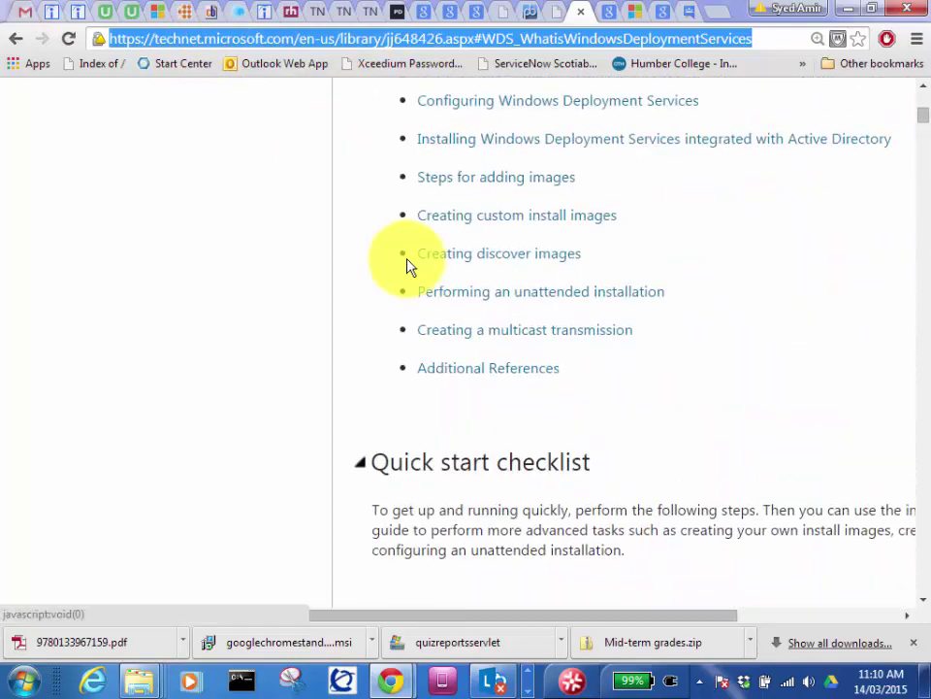
scroll(427, 367, "down", 2)
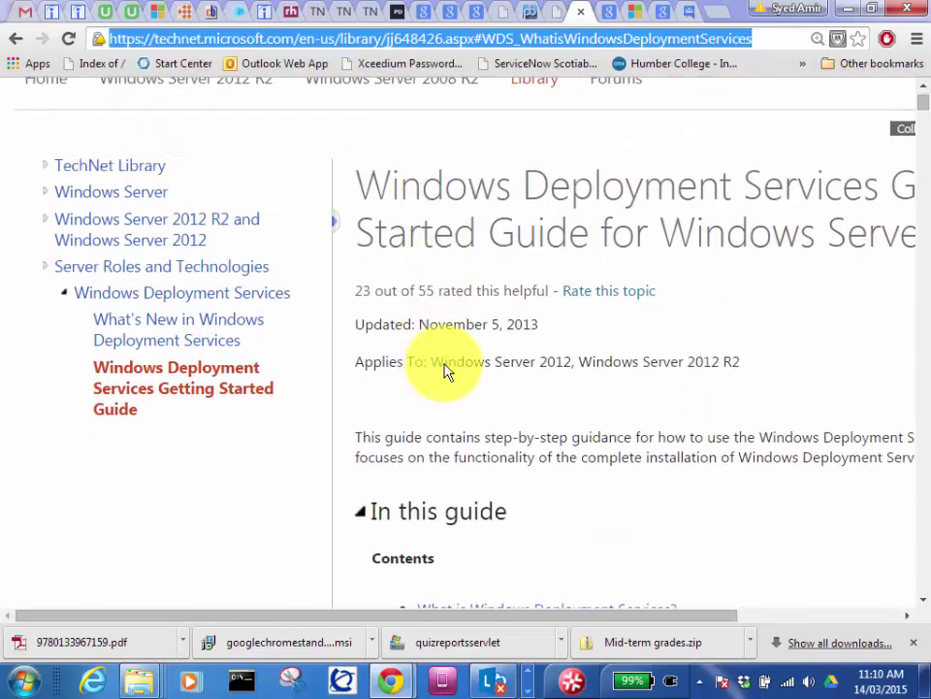
left_click_drag(333, 433, 214, 441)
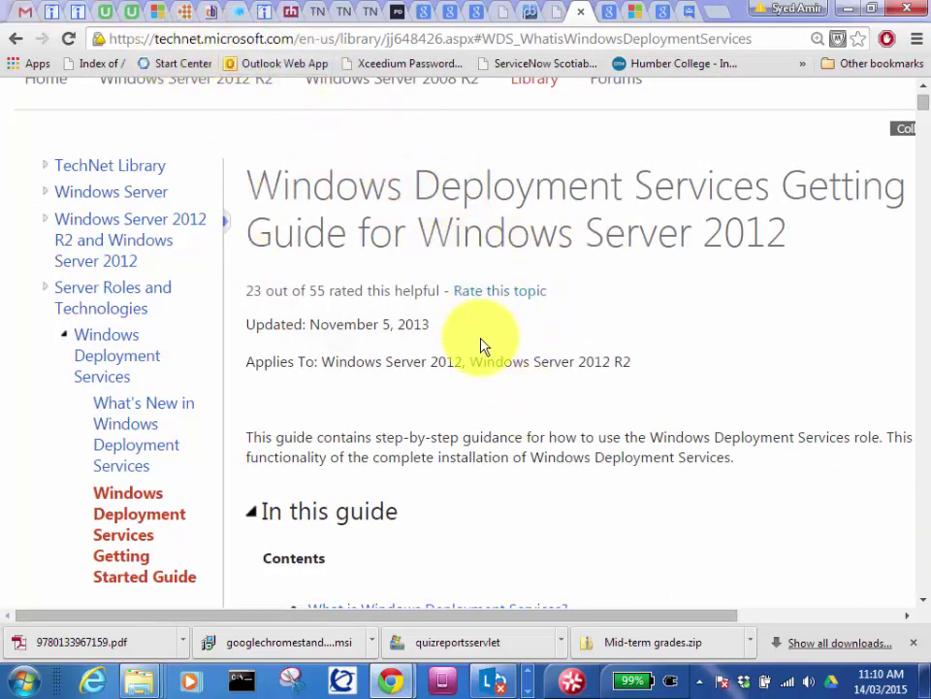
scroll(480, 345, "down", 3)
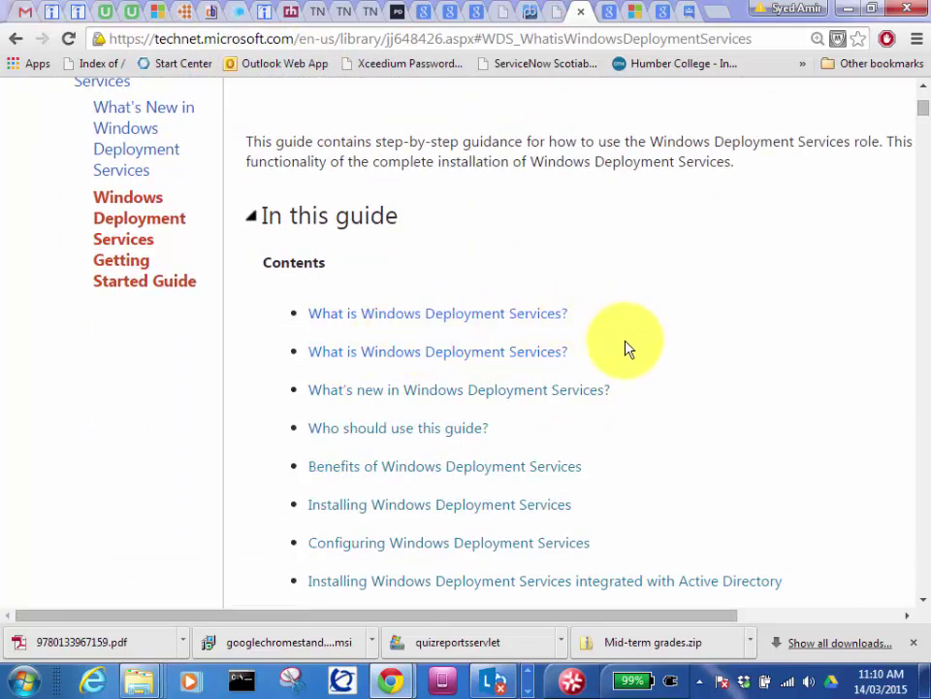
scroll(626, 348, "down", 4)
scroll(617, 352, "down", 8)
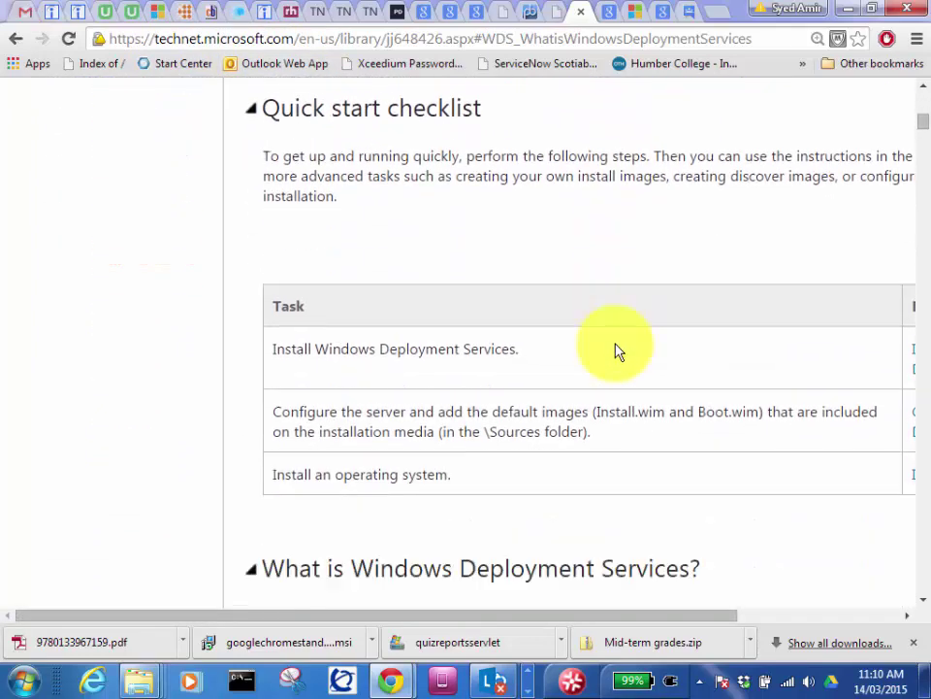
scroll(566, 330, "down", 6)
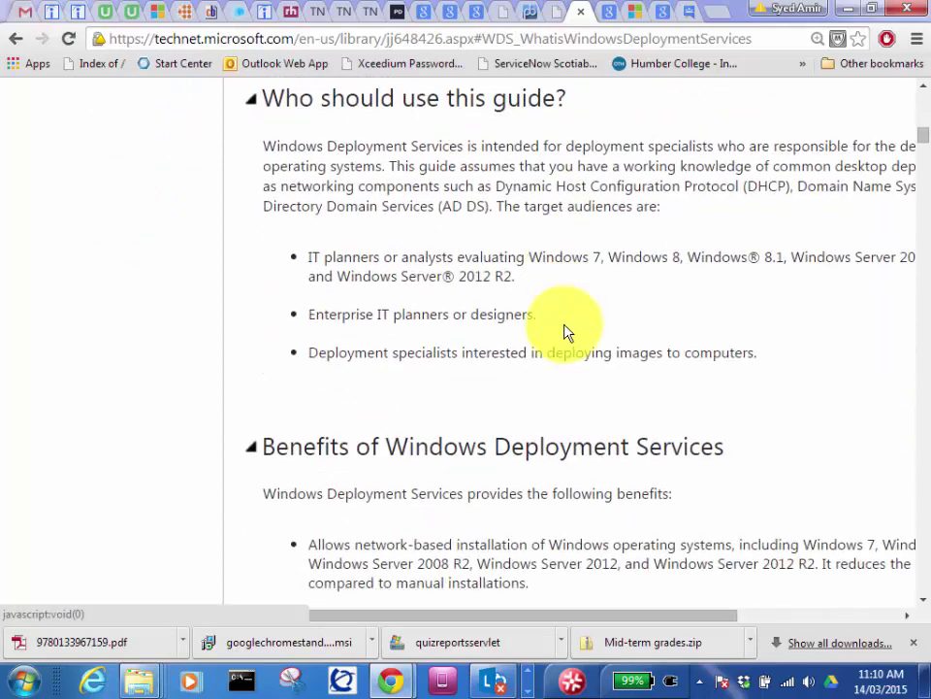
scroll(567, 331, "down", 5)
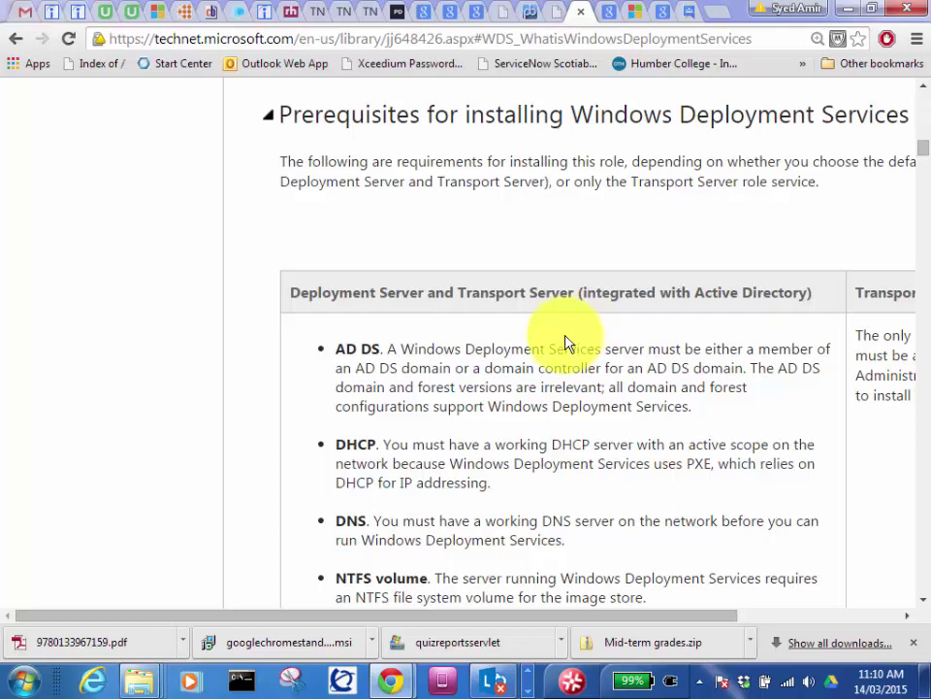
scroll(568, 344, "down", 3)
scroll(568, 344, "down", 1)
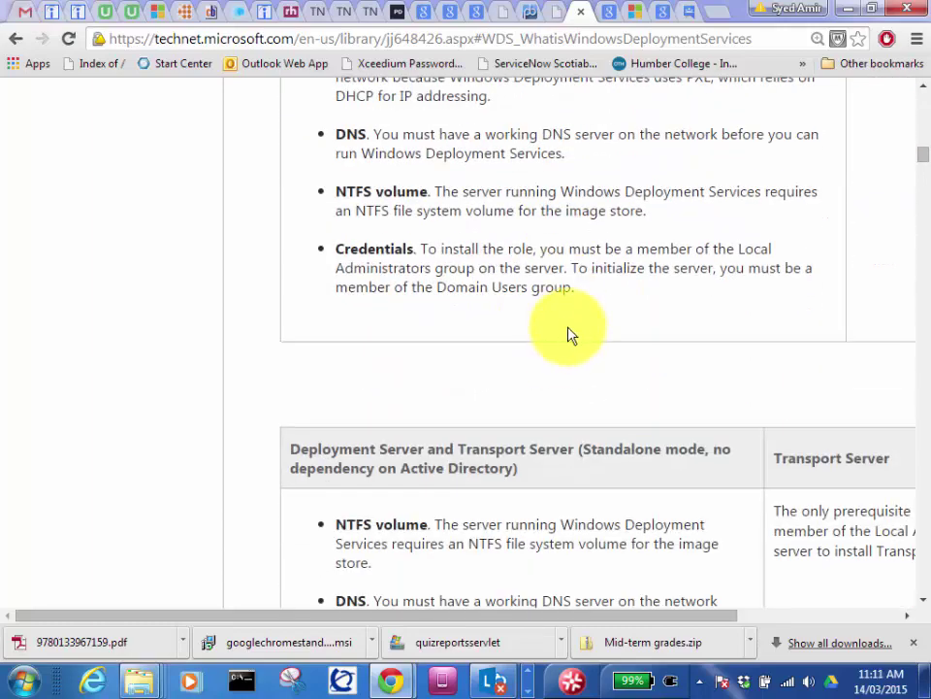
scroll(568, 332, "down", 1)
scroll(570, 335, "down", 11)
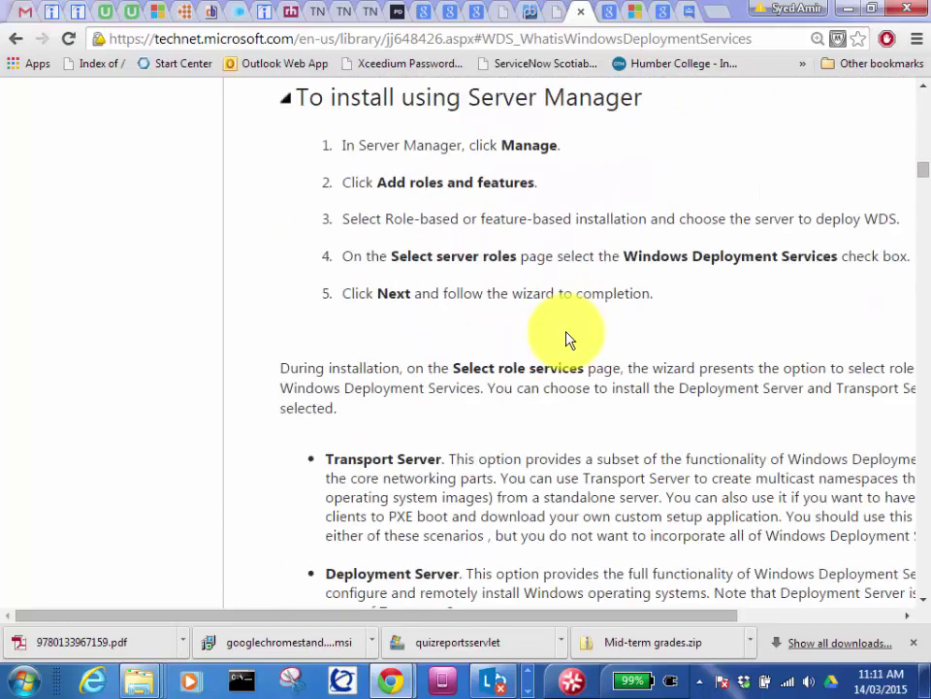
scroll(569, 335, "up", 1)
scroll(569, 330, "up", 1)
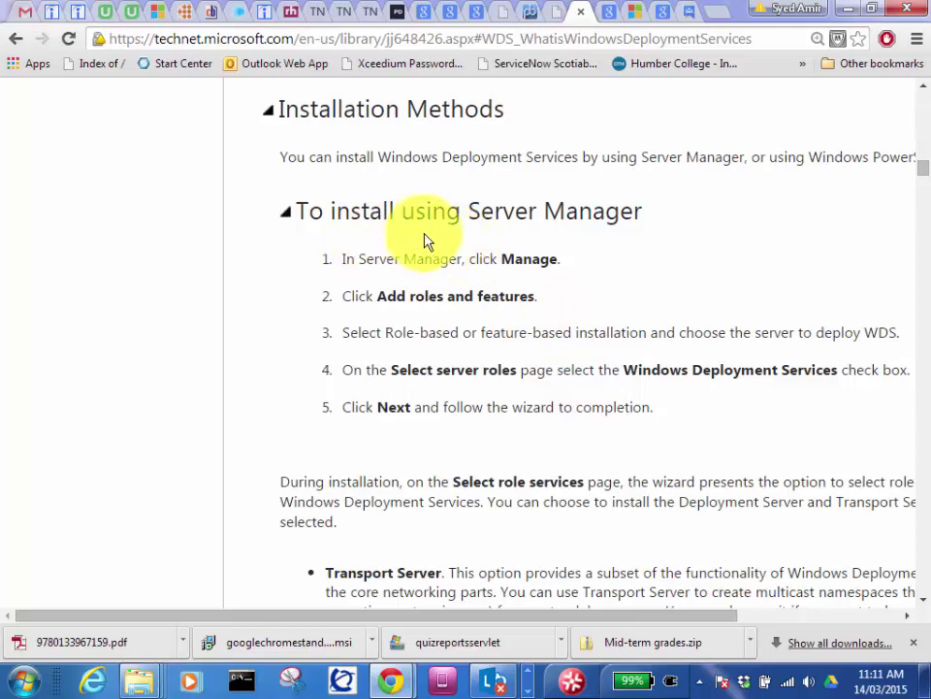
scroll(560, 323, "down", 10)
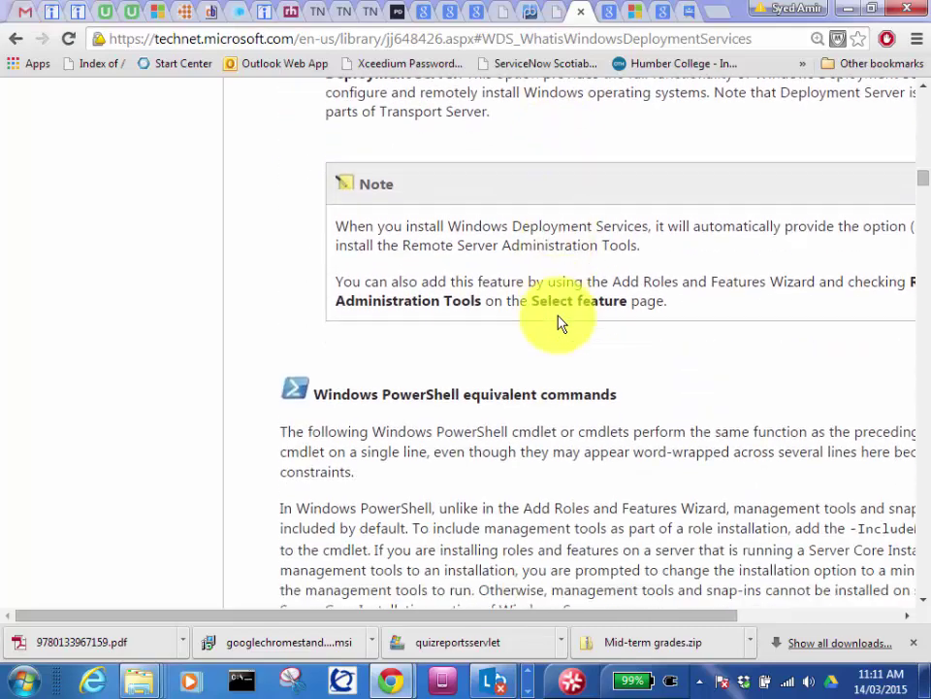
scroll(559, 325, "down", 8)
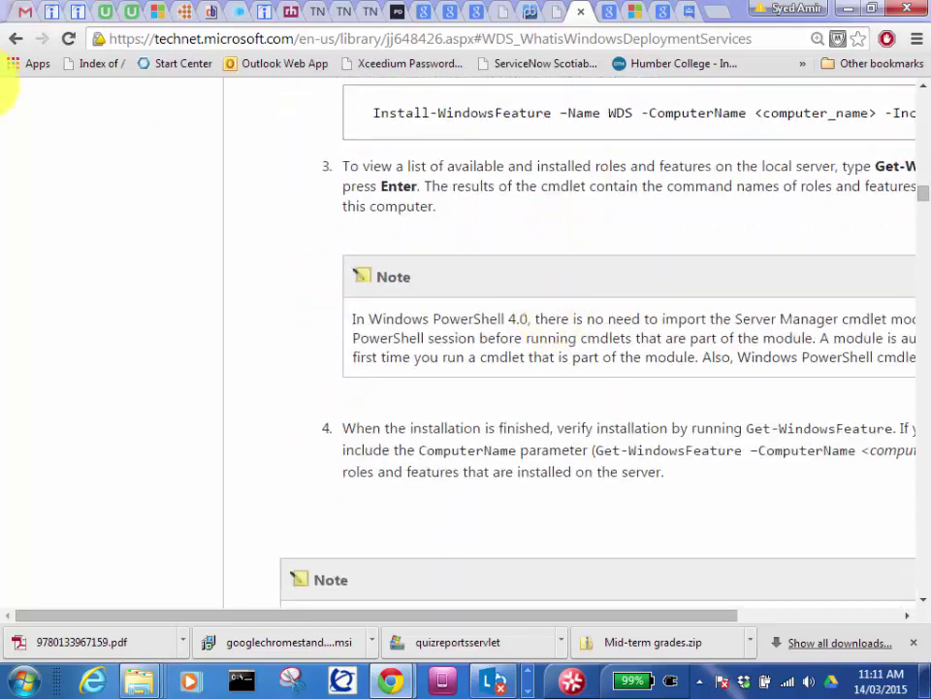
scroll(557, 235, "up", 8)
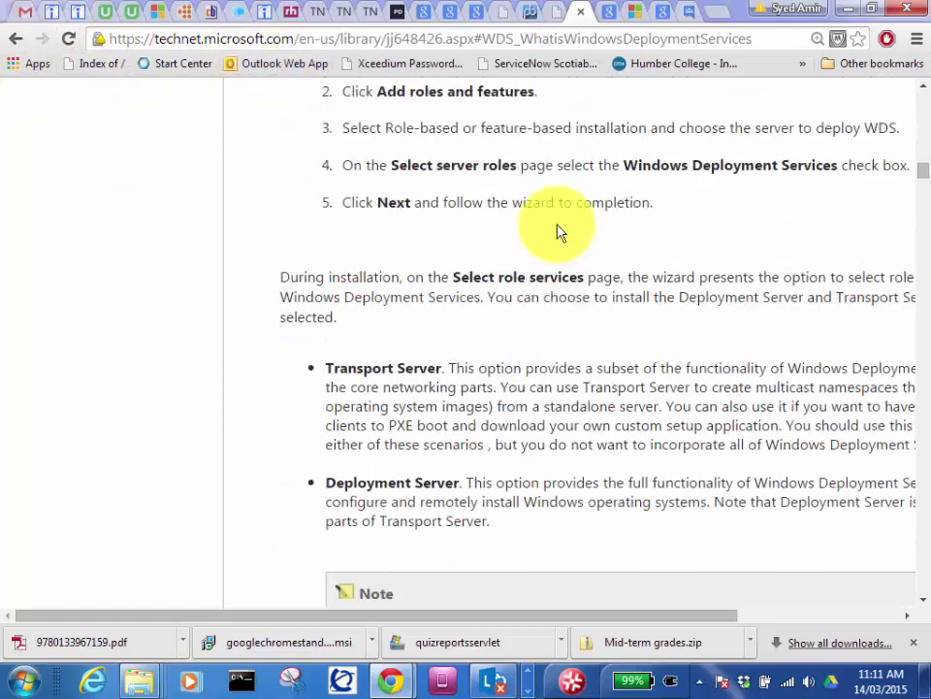
scroll(559, 231, "up", 20)
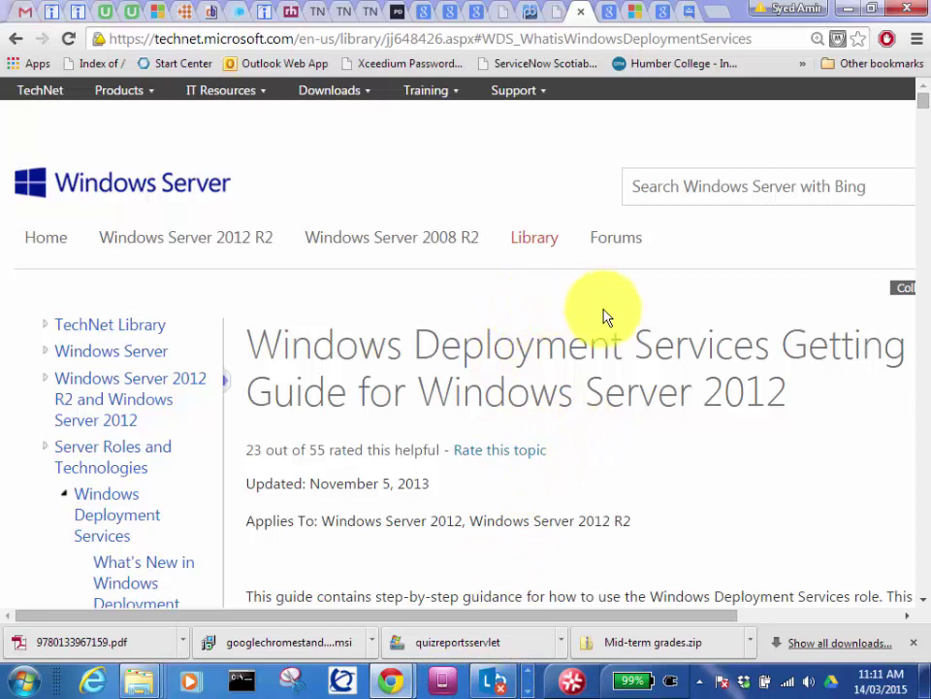
left_click(685, 202)
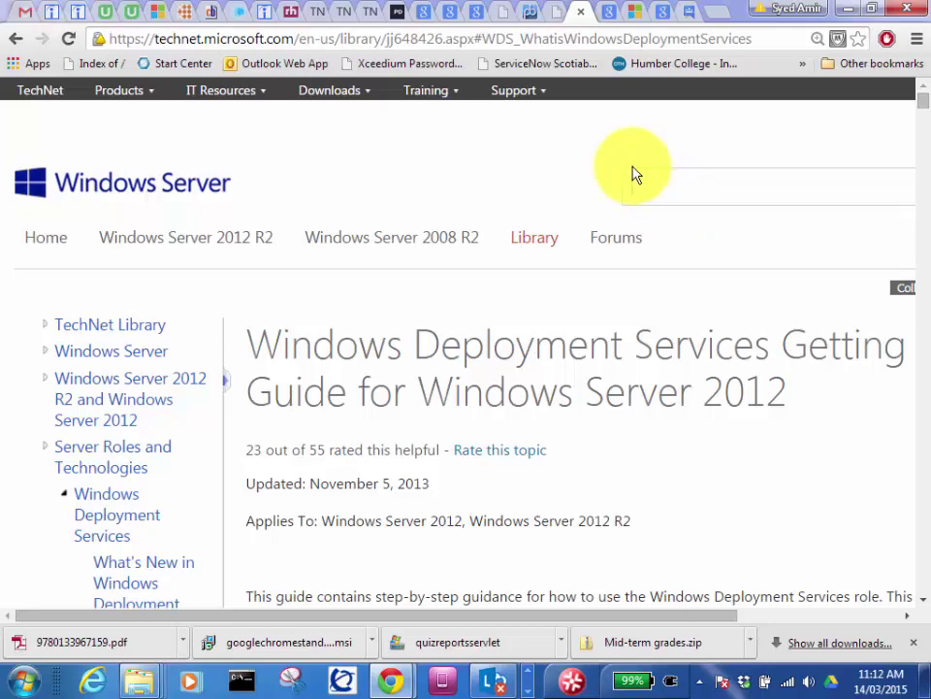
left_click(540, 398)
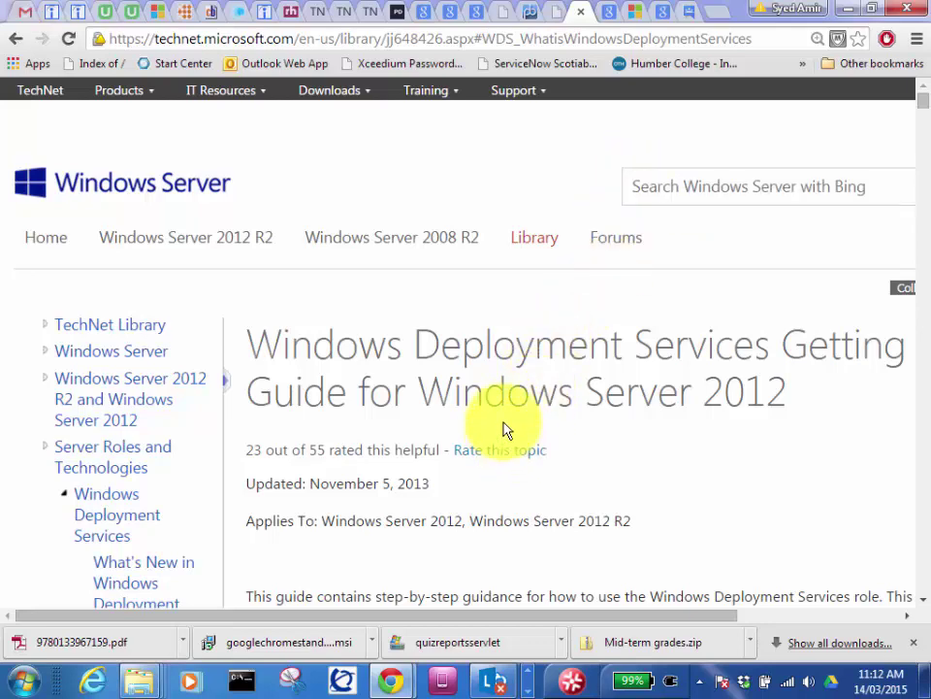
Step: Scroll through the Windows Deployment Services guide's contents, then minimize Chrome
scroll(526, 368, "down", 3)
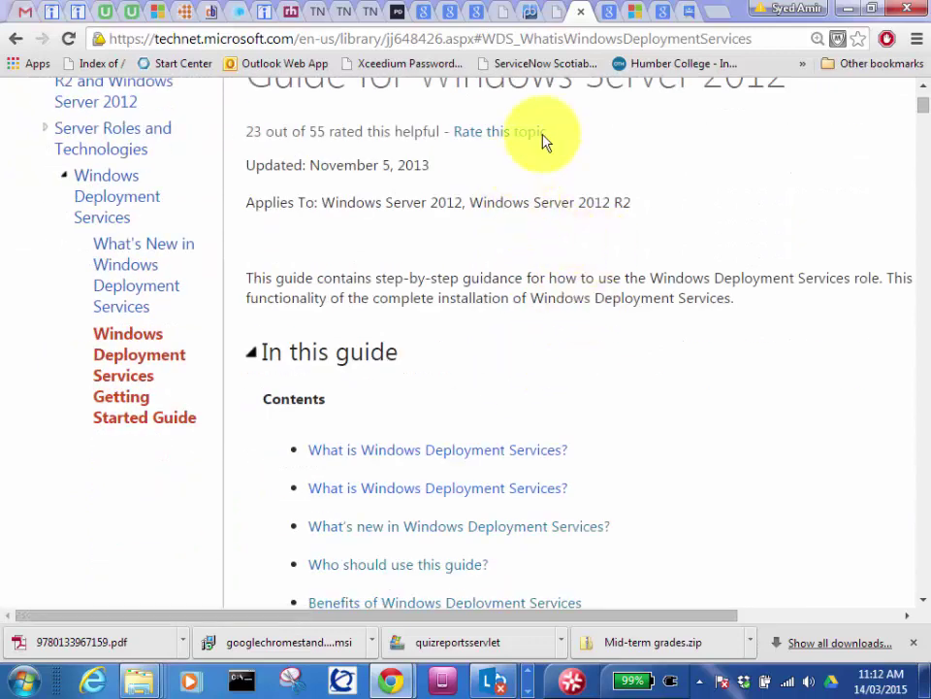
scroll(479, 291, "up", 3)
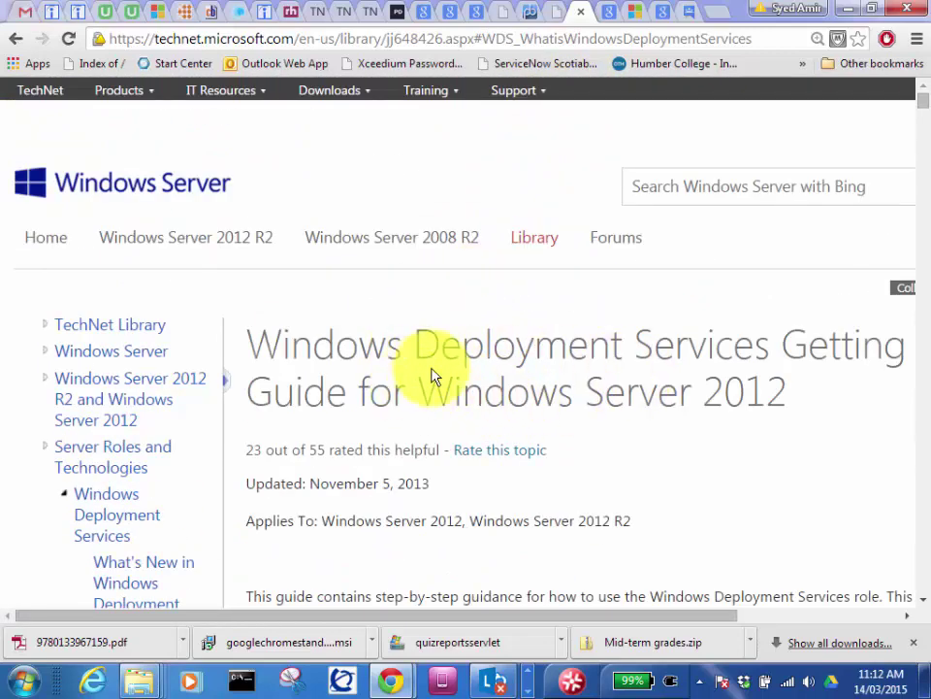
scroll(446, 359, "down", 4)
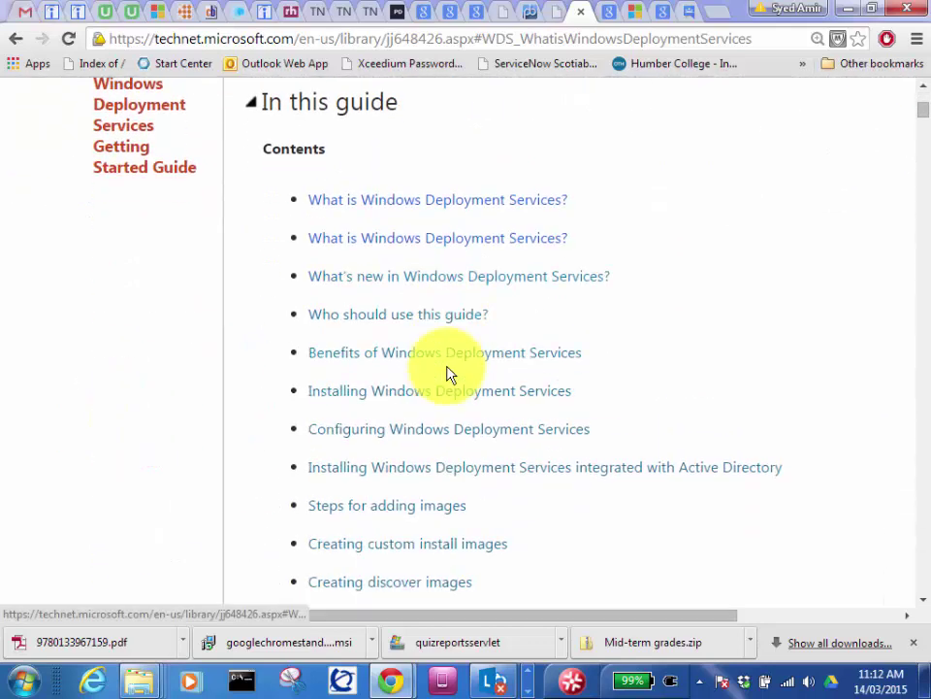
scroll(452, 315, "down", 3)
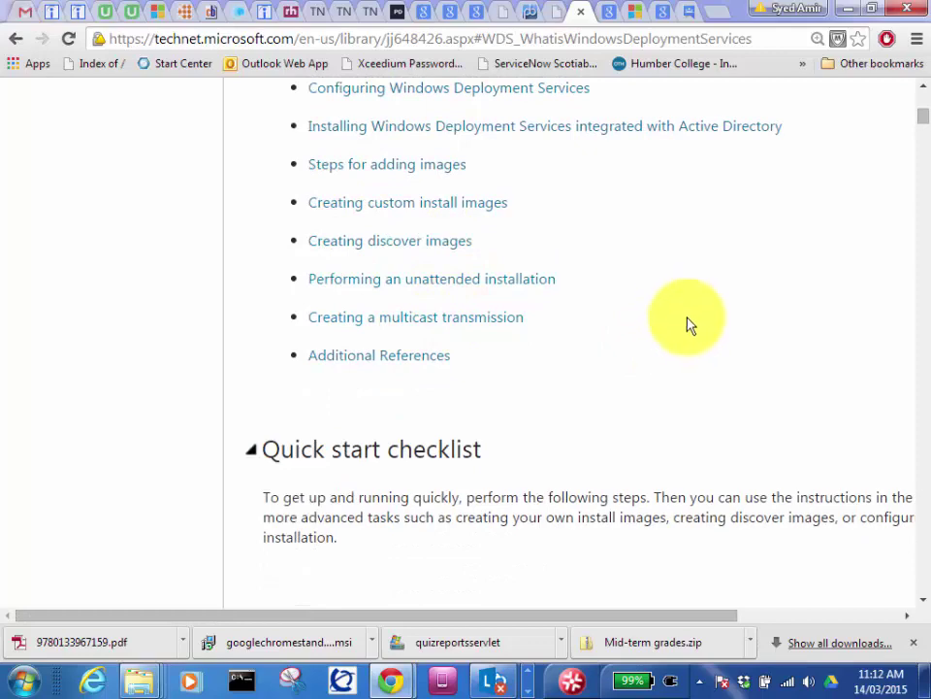
scroll(686, 324, "up", 3)
scroll(684, 325, "up", 3)
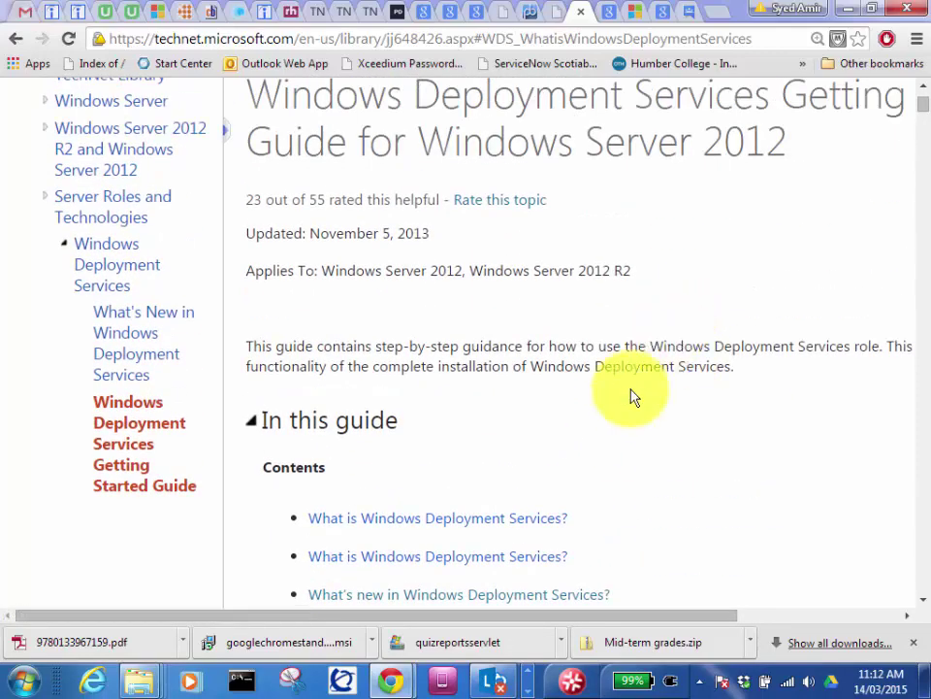
scroll(582, 452, "up", 1)
scroll(601, 342, "up", 2)
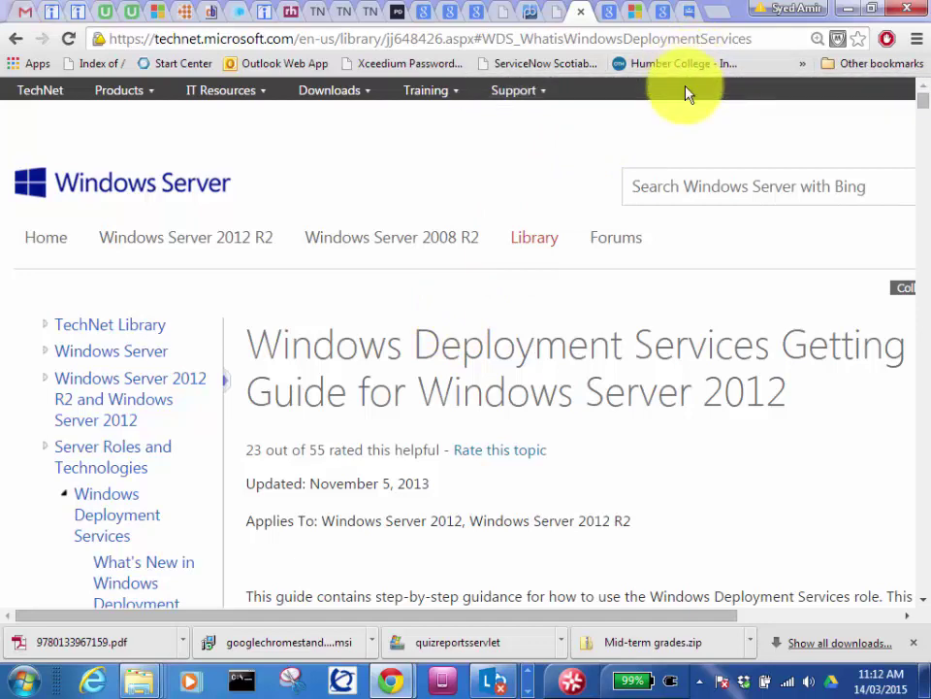
left_click(848, 11)
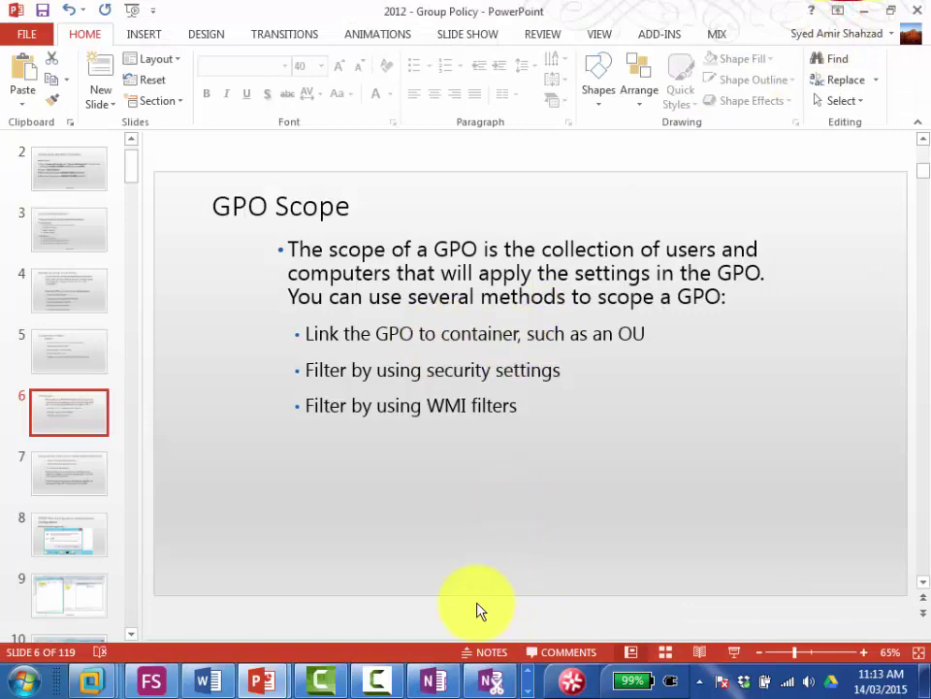
Step: On Server01, show the Default Domain Policy settings report under mydomain.local
mouse_move(90, 679)
left_click(291, 558)
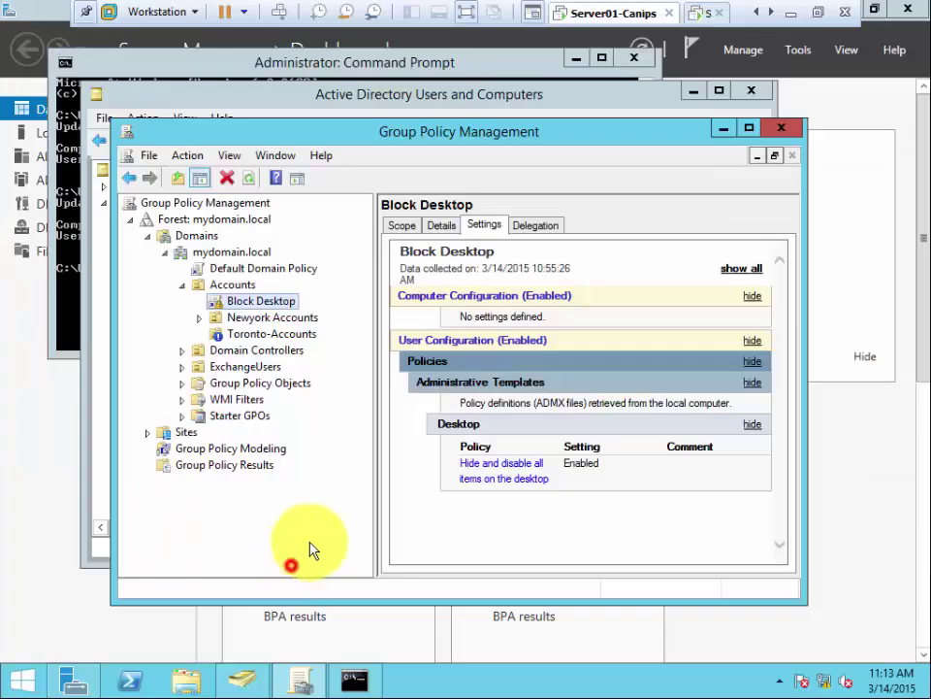
left_click(243, 416)
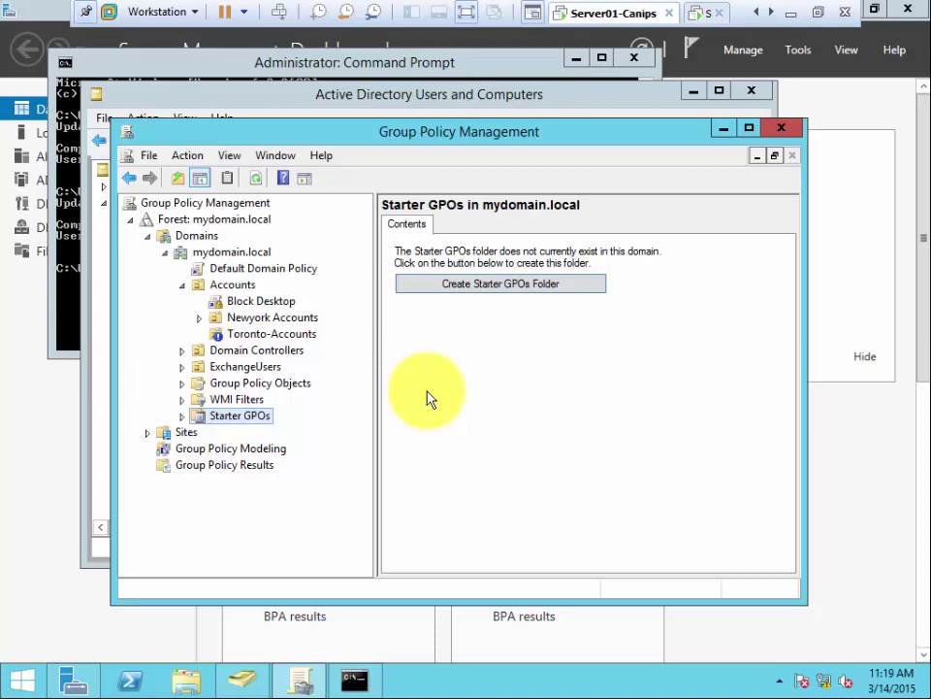
left_click(256, 270)
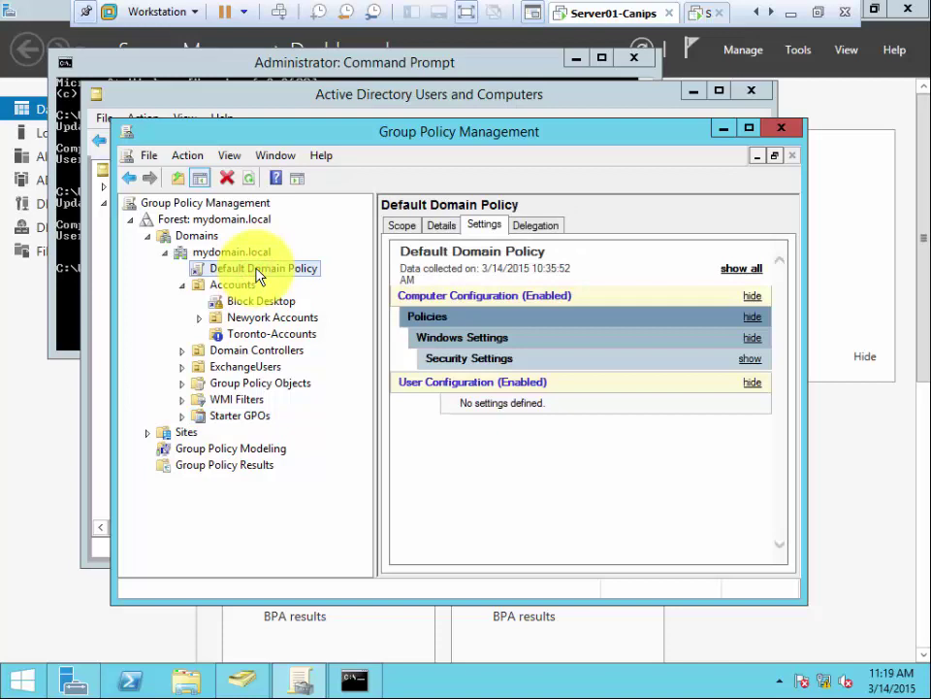
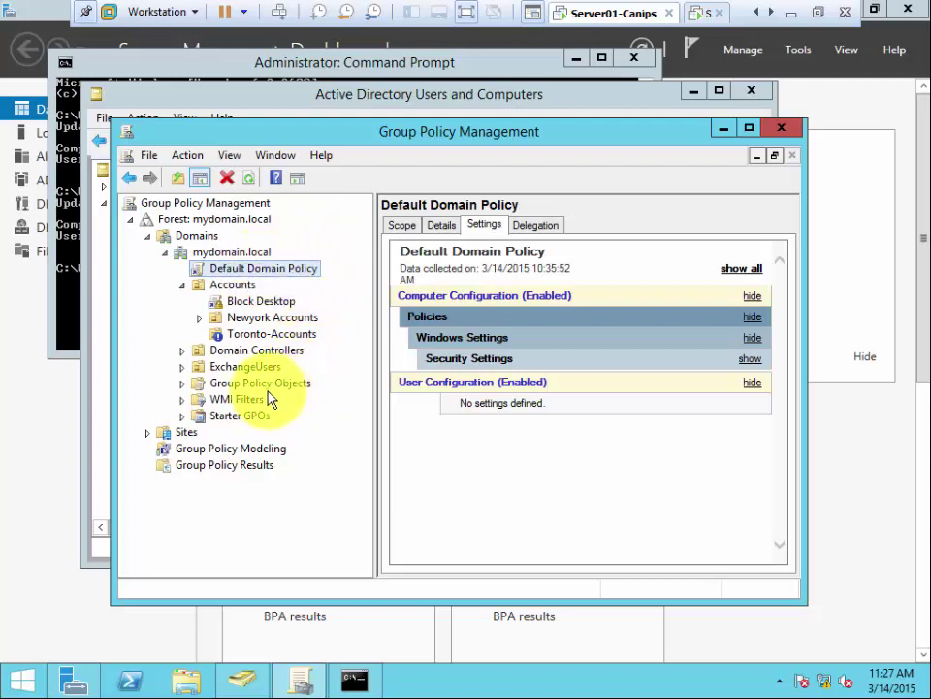
Step: Create the mydomain.local Starter GPOs folder so its ten system starter GPOs are listed, and maximize the console
left_click(252, 421)
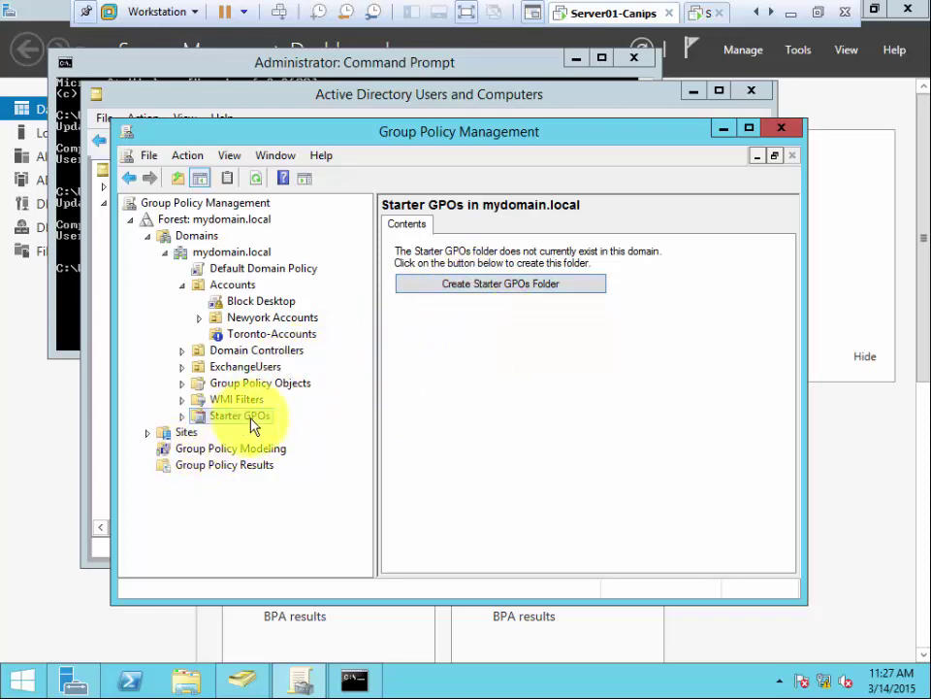
left_click(488, 286)
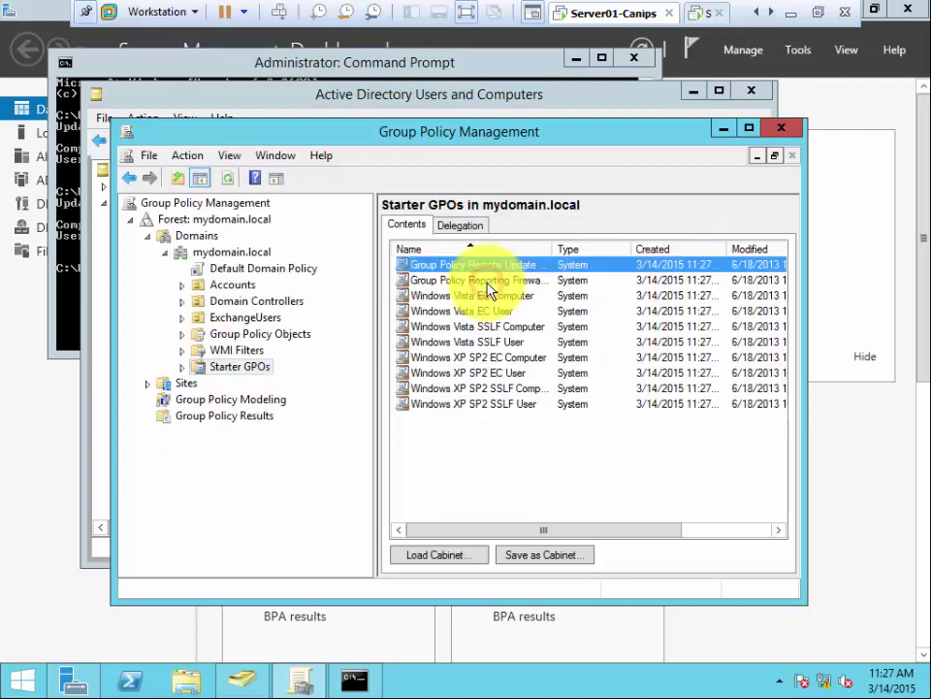
double_click(536, 137)
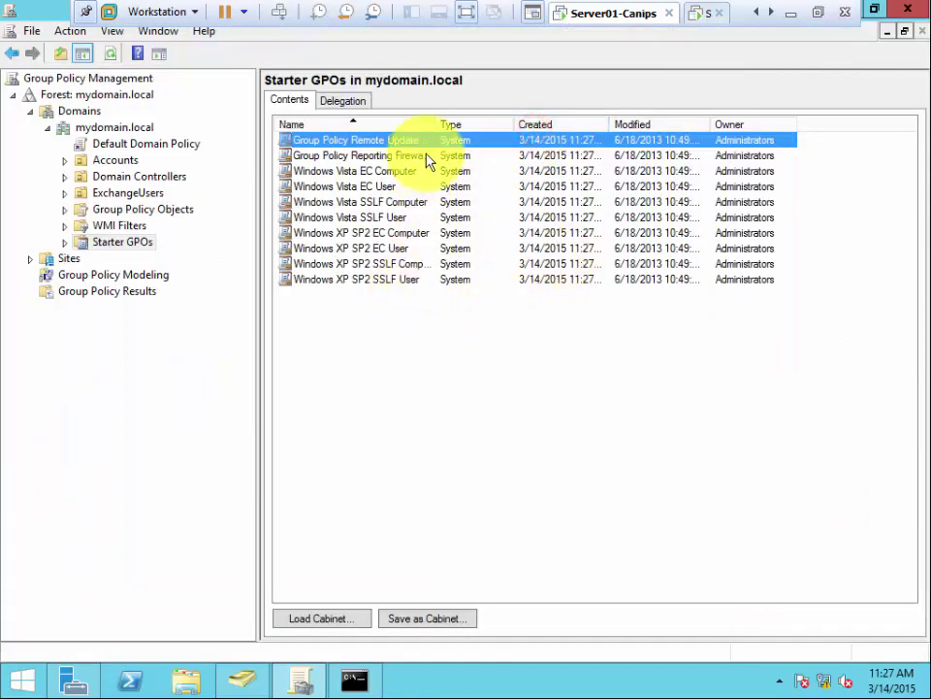
left_click(438, 128)
double_click(436, 128)
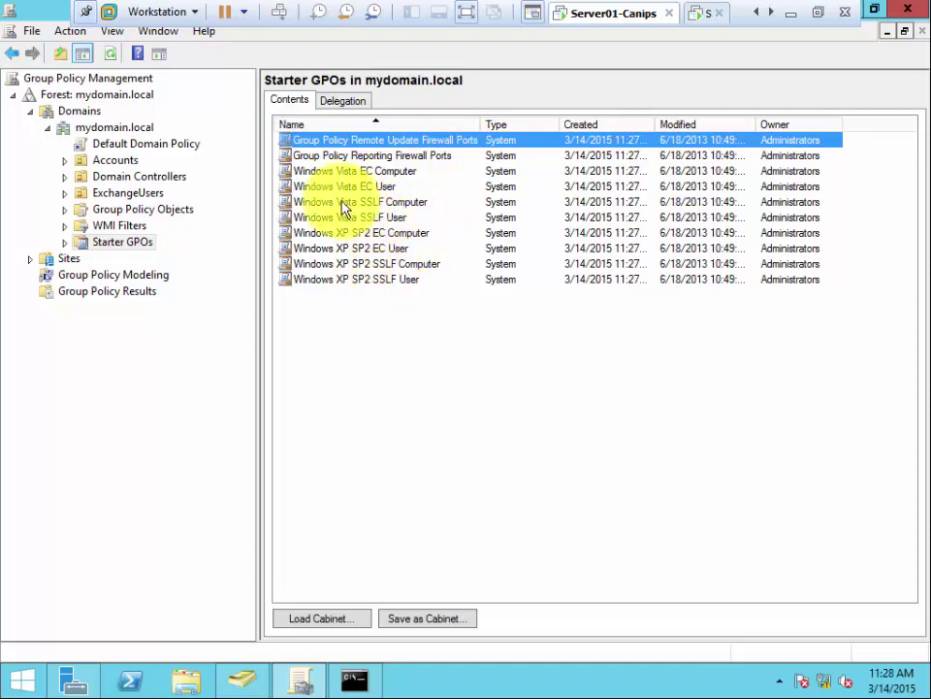
right_click(414, 159)
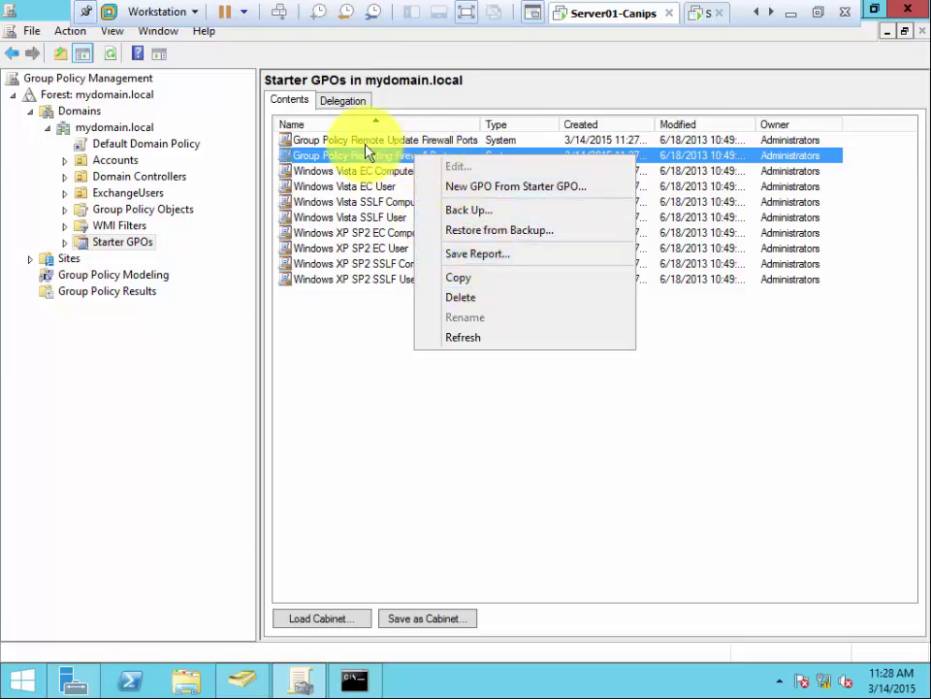
double_click(336, 159)
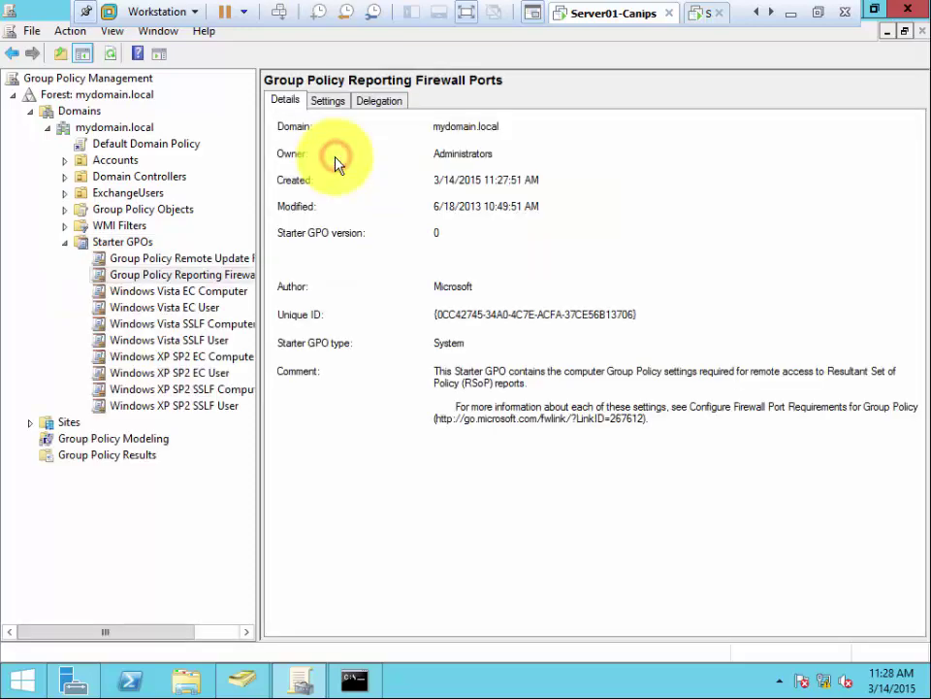
left_click(327, 103)
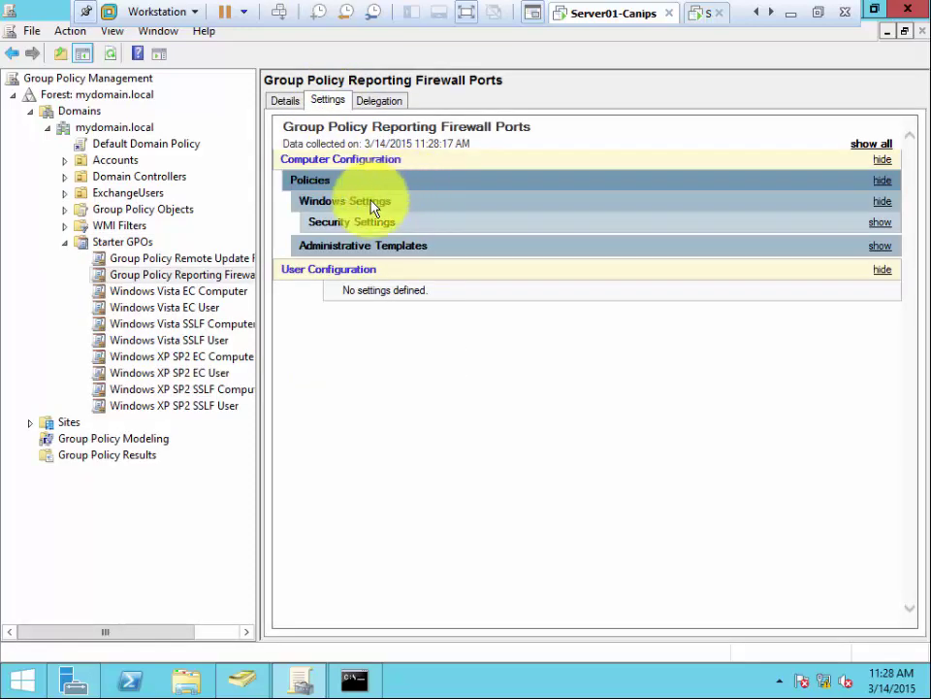
left_click(111, 244)
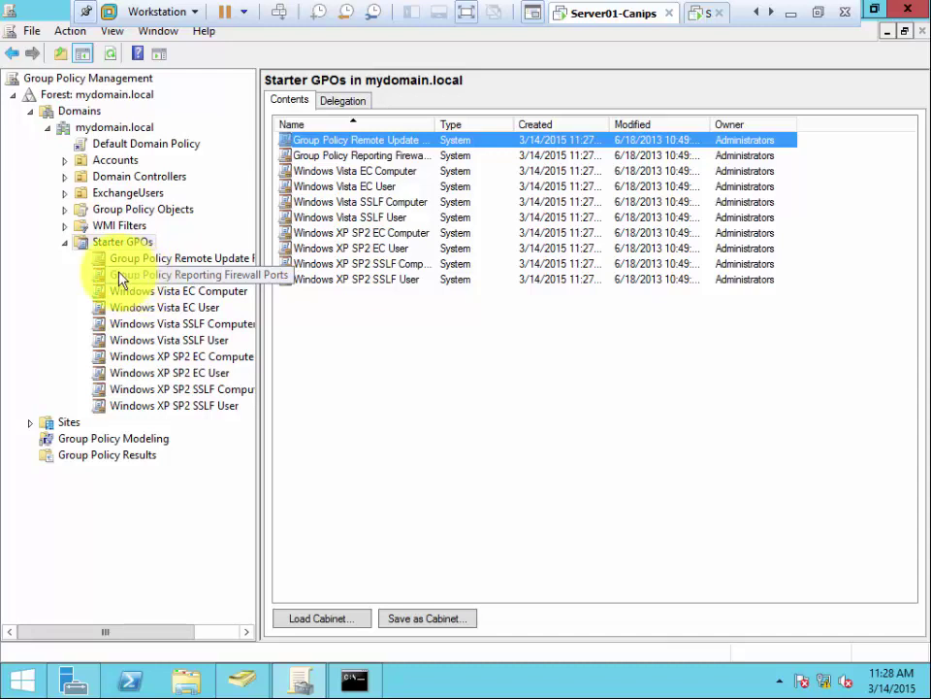
left_click(127, 278)
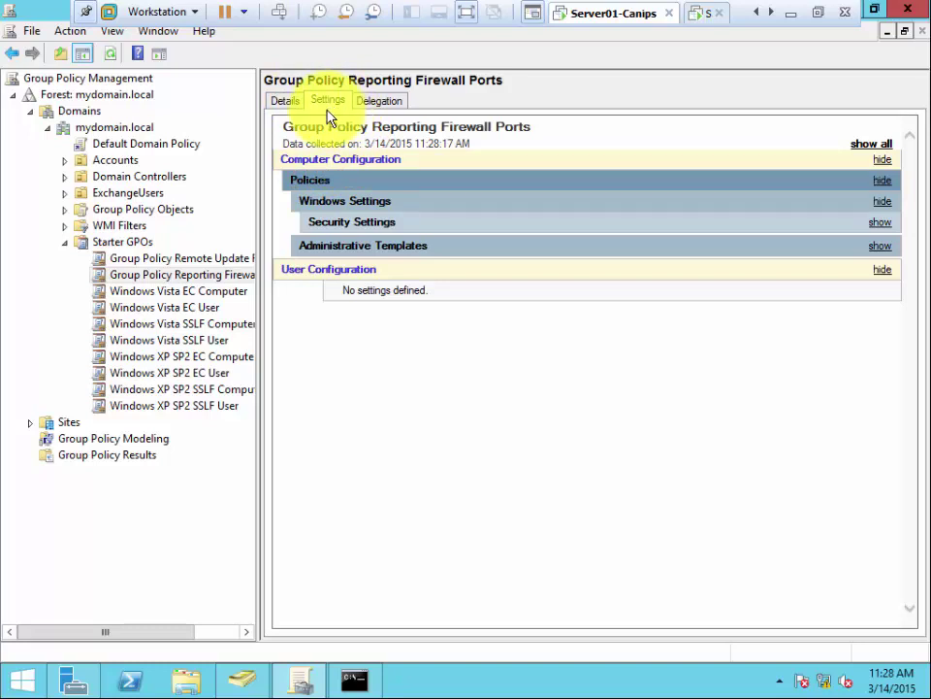
left_click(141, 280)
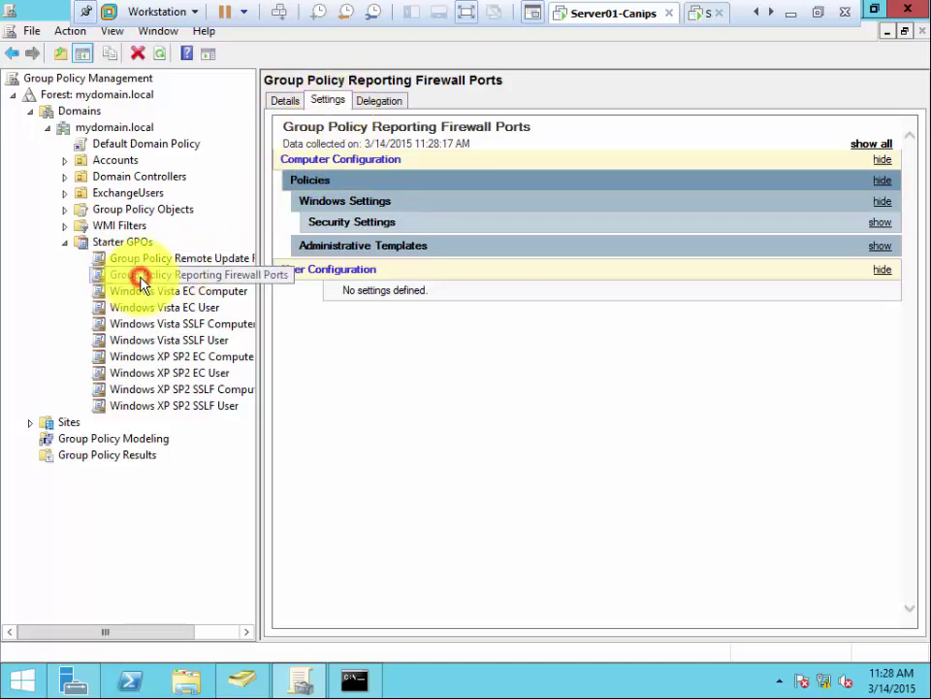
left_click(327, 105)
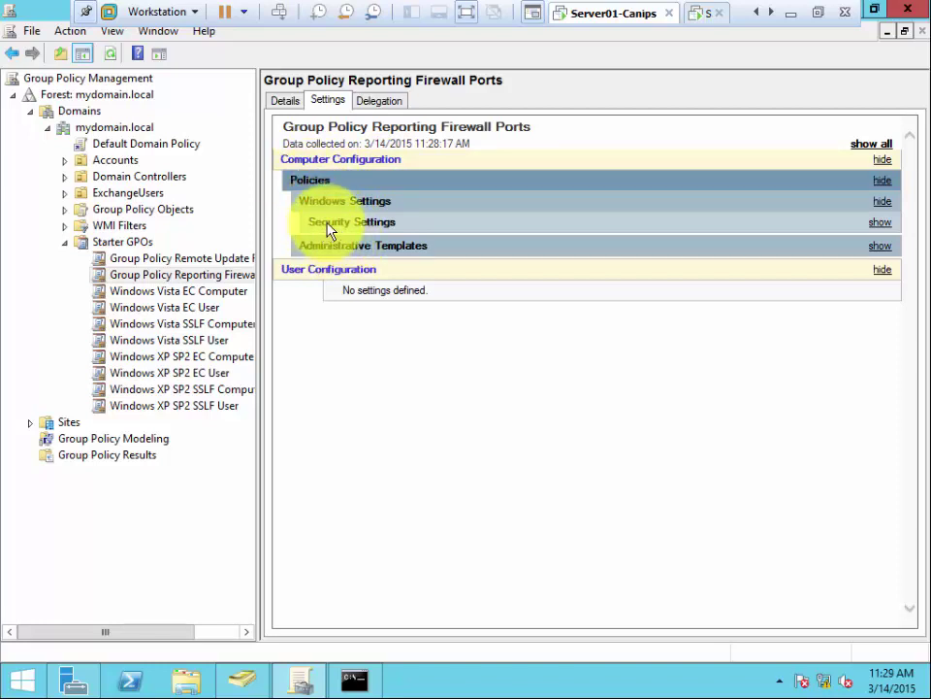
left_click(328, 222)
left_click(380, 244)
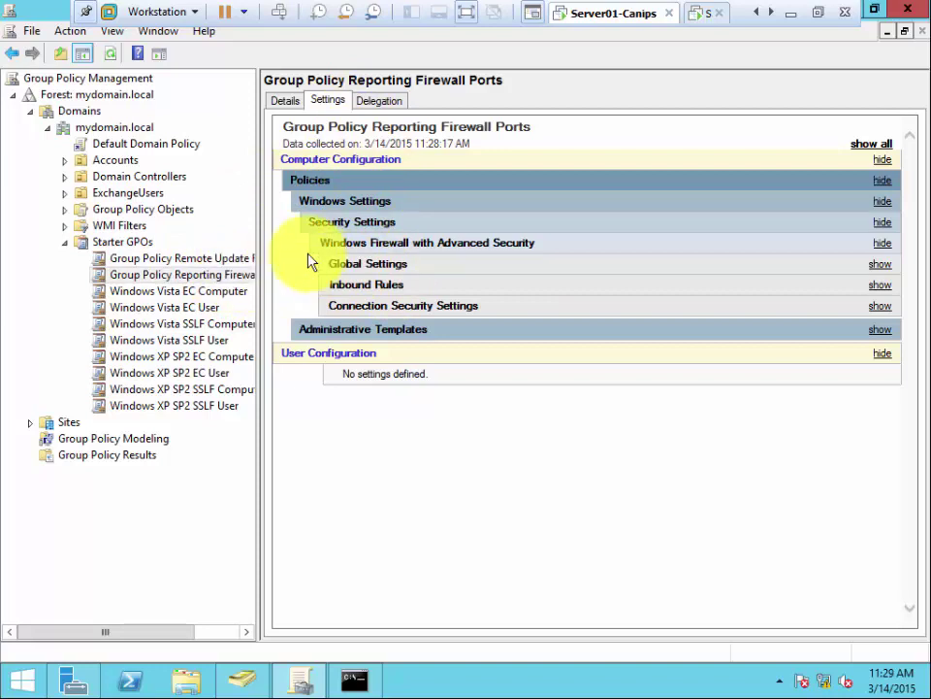
left_click(157, 262)
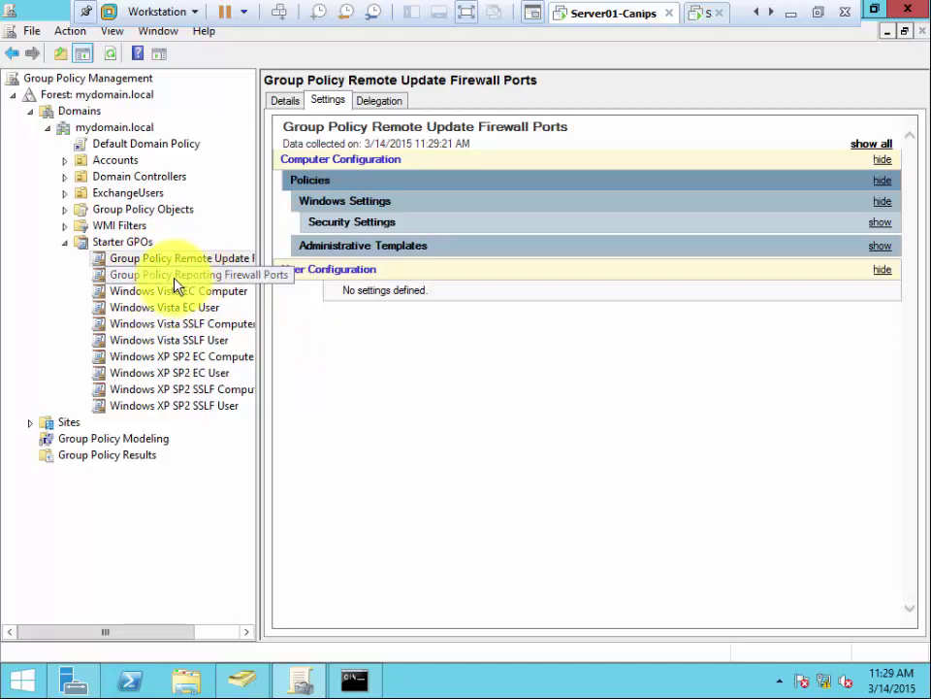
left_click(180, 276)
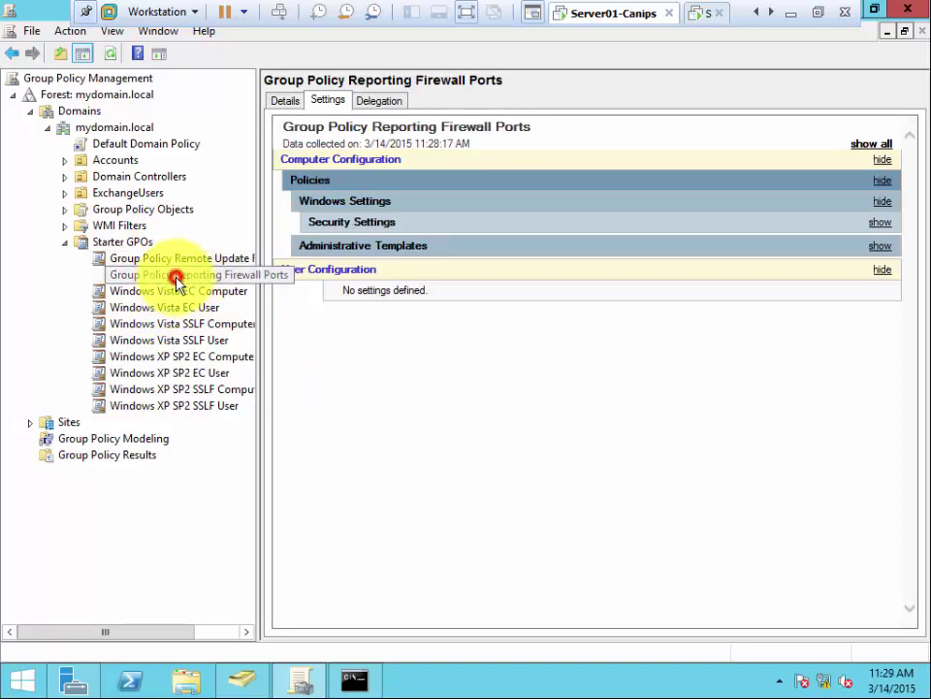
left_click(177, 344)
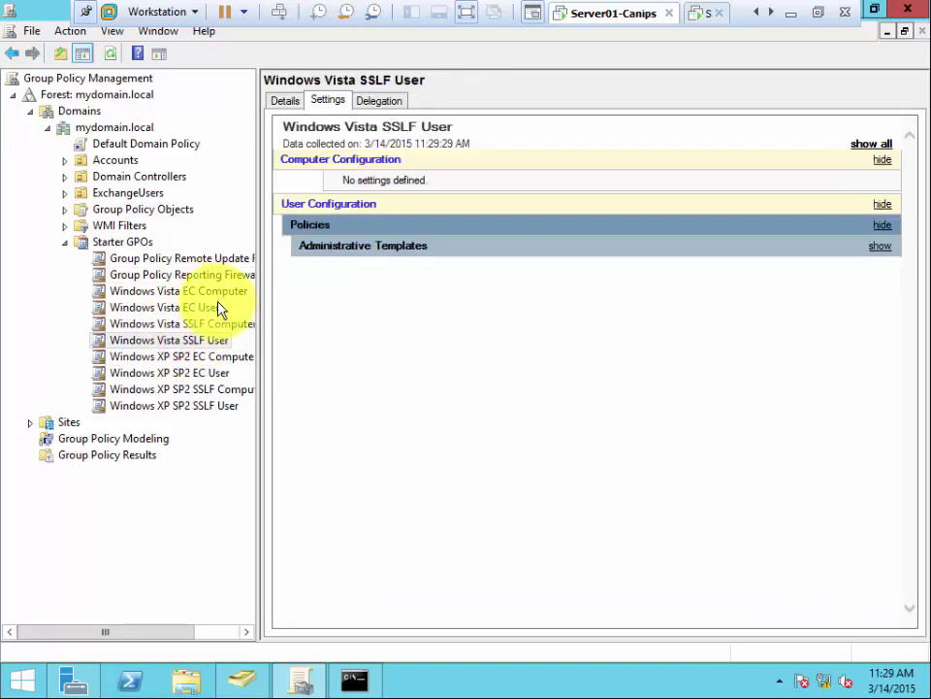
left_click(136, 243)
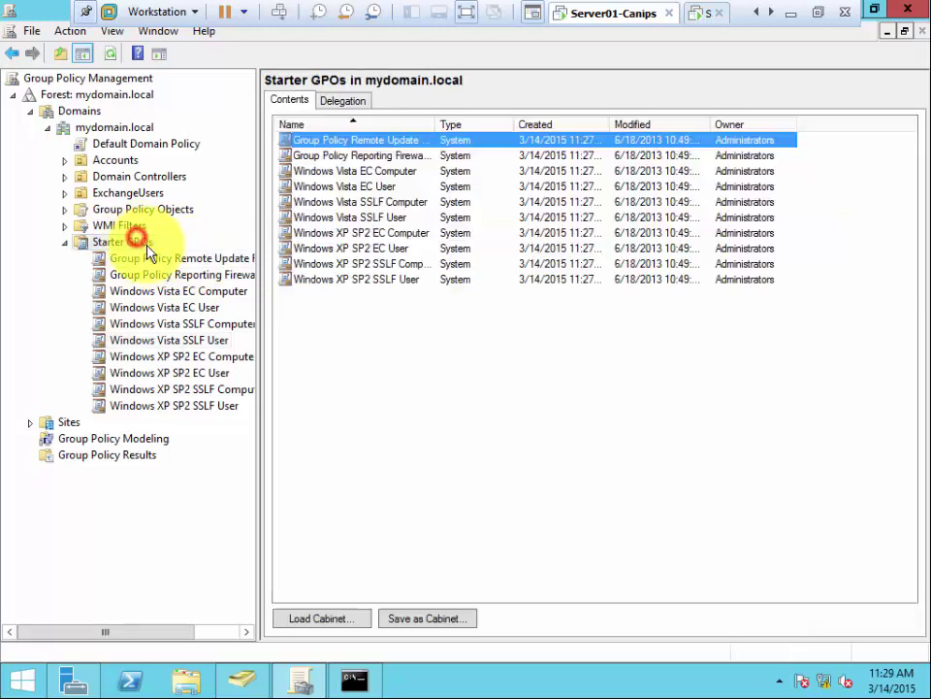
Step: Add starter GPO 'Company Standard Policies' with the comment 'Boss Said Implement this or I am fired!!!!'
right_click(330, 314)
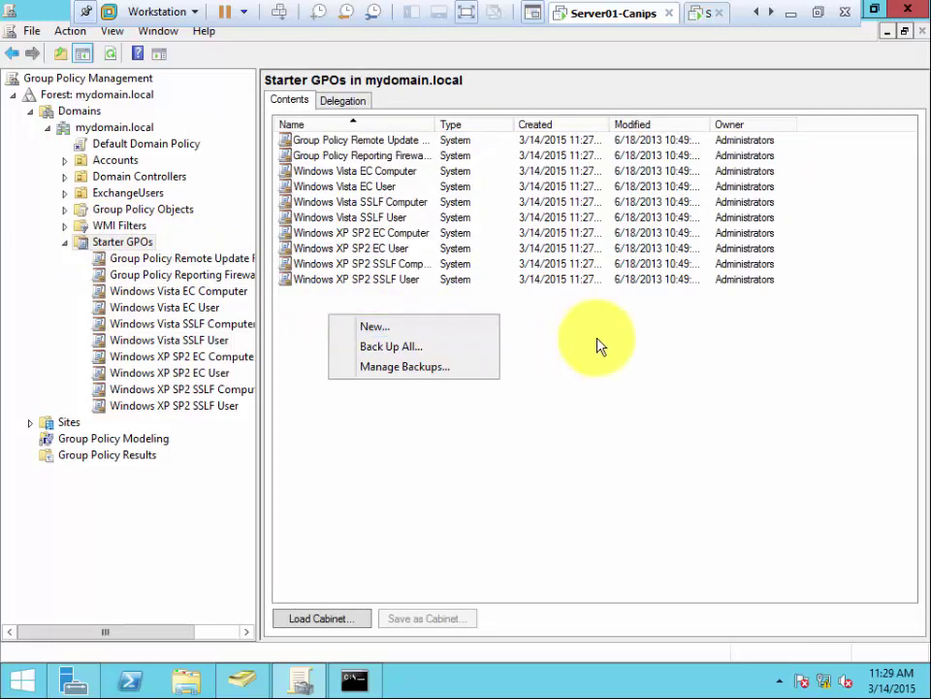
left_click(398, 329)
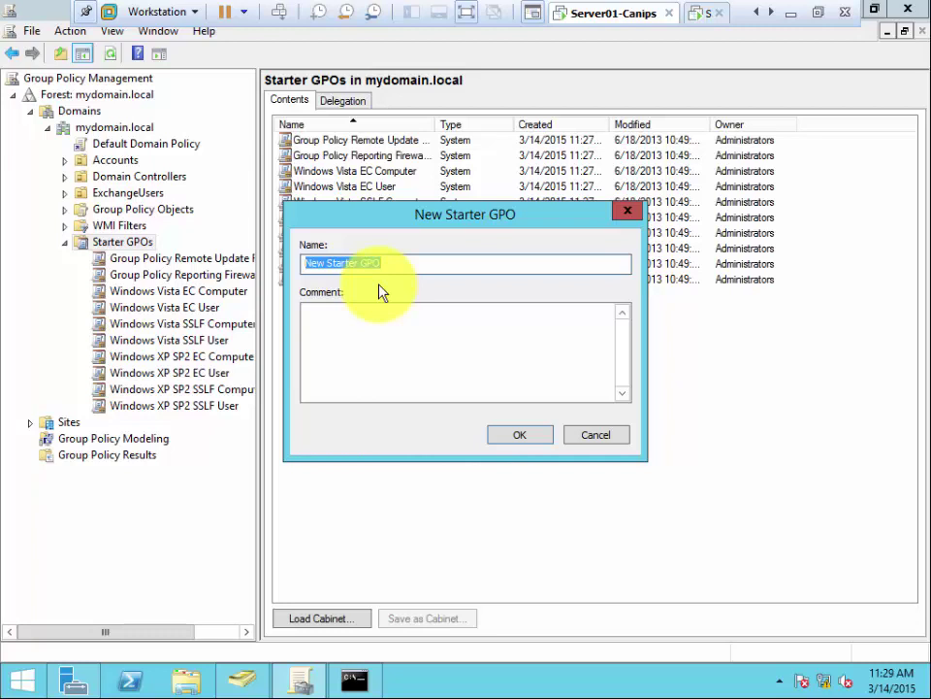
type("Company ")
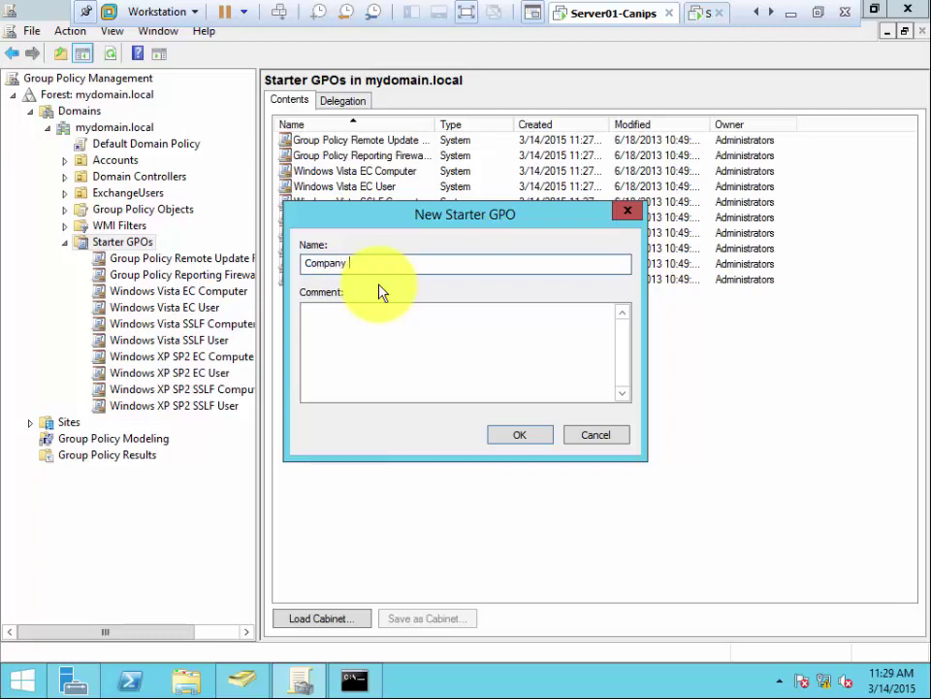
type("Standard Policies")
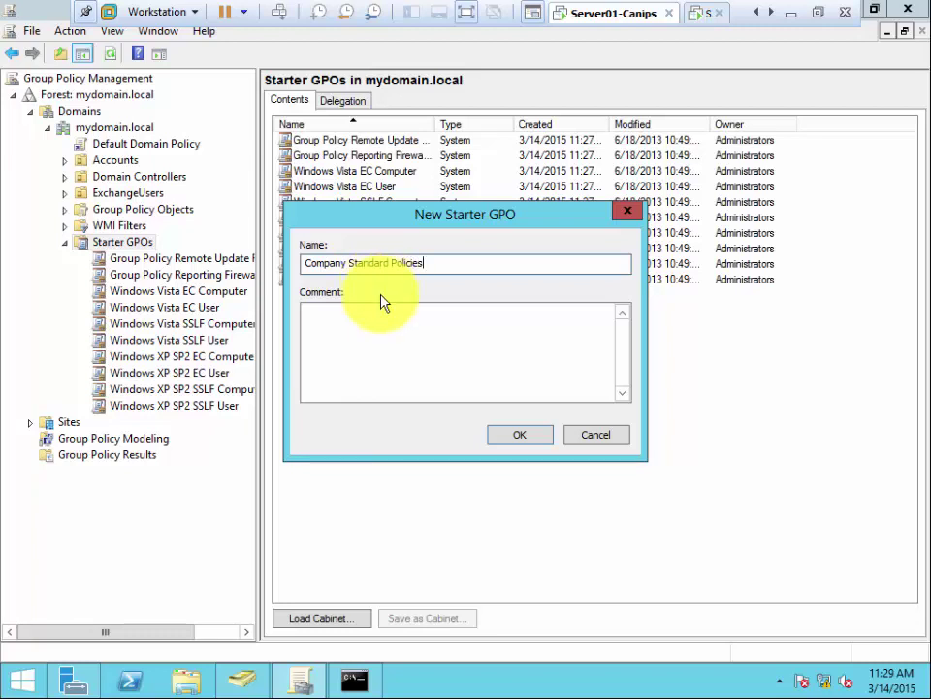
left_click(356, 345)
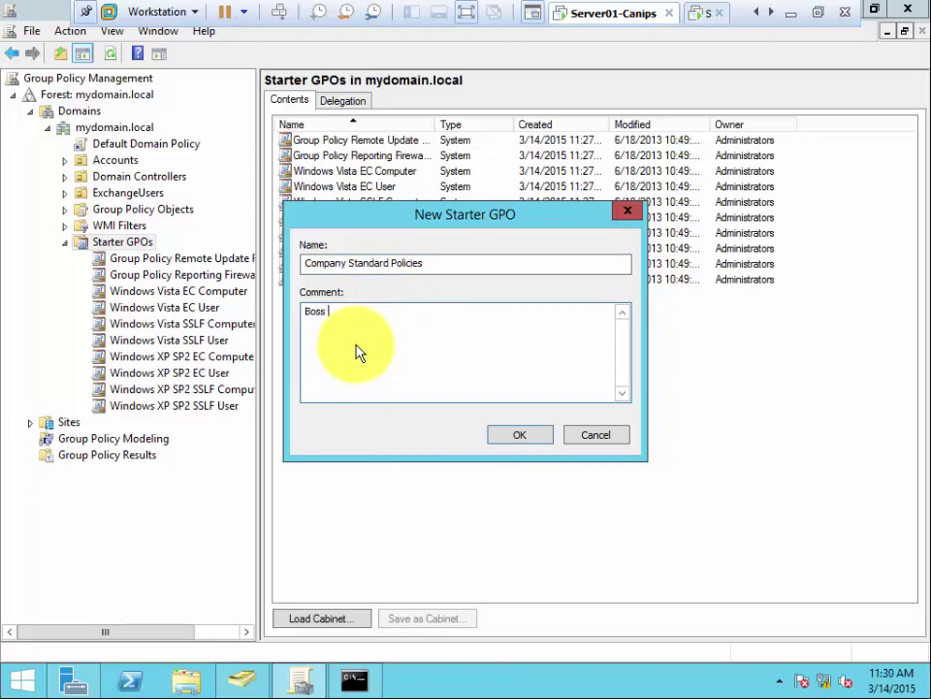
type("Boss Said Implement this or ")
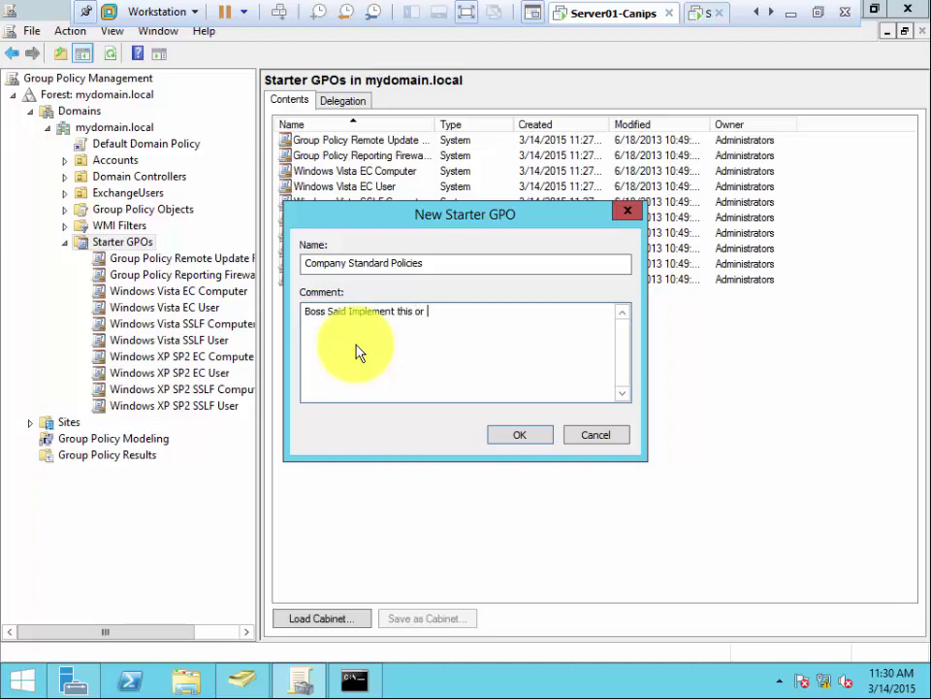
type("I am fired!!!!")
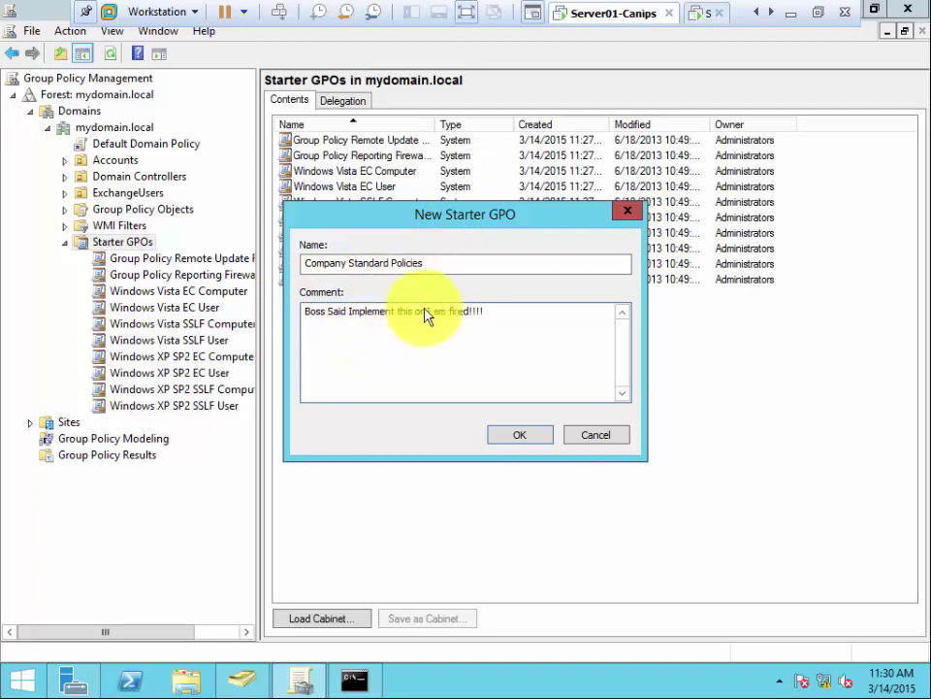
left_click(495, 316)
left_click_drag(495, 315, 302, 308)
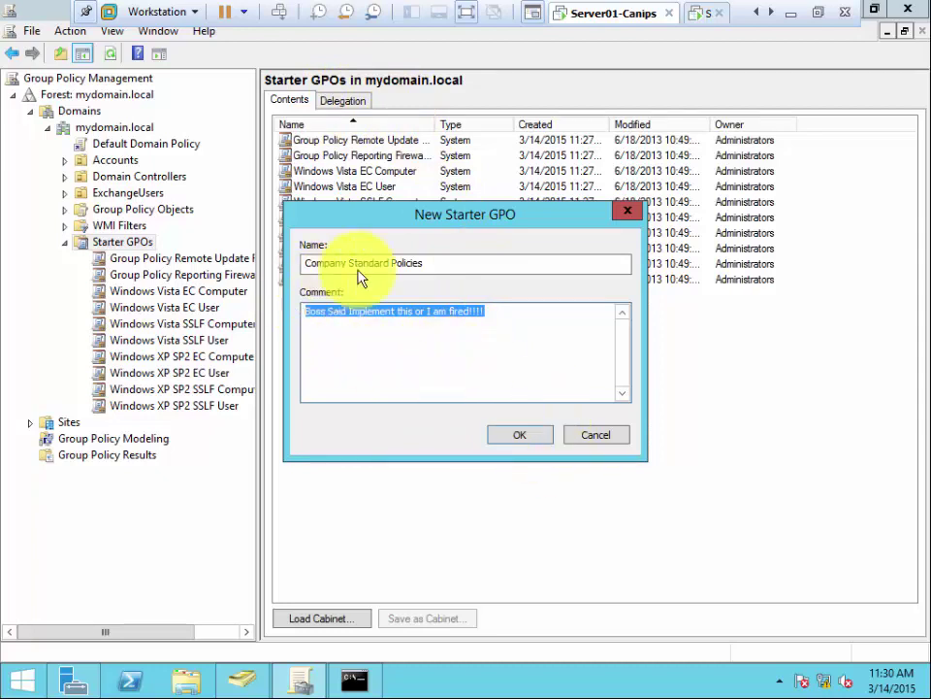
left_click(517, 438)
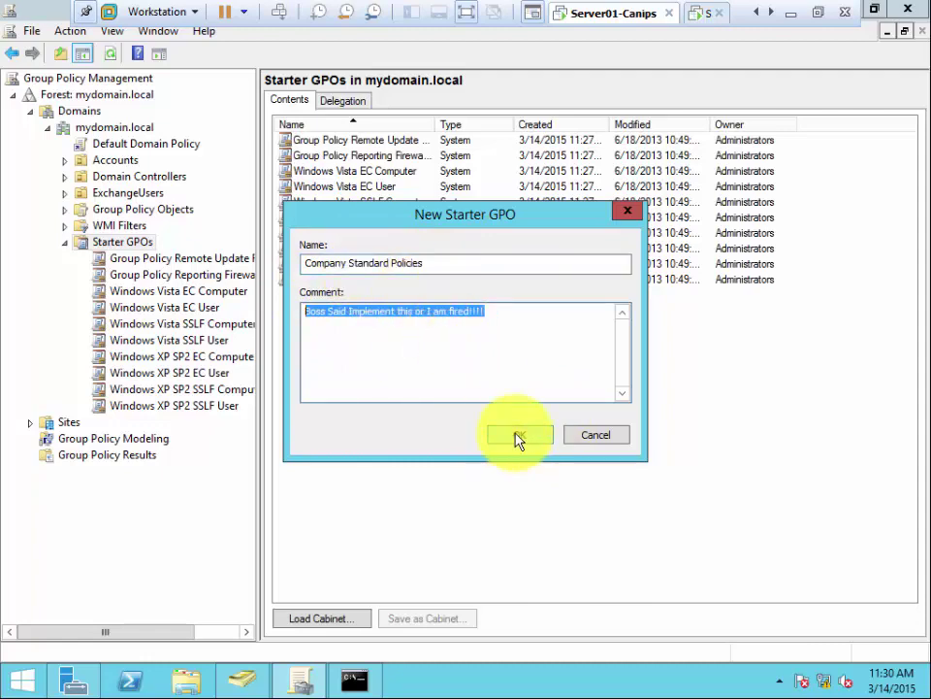
left_click(518, 439)
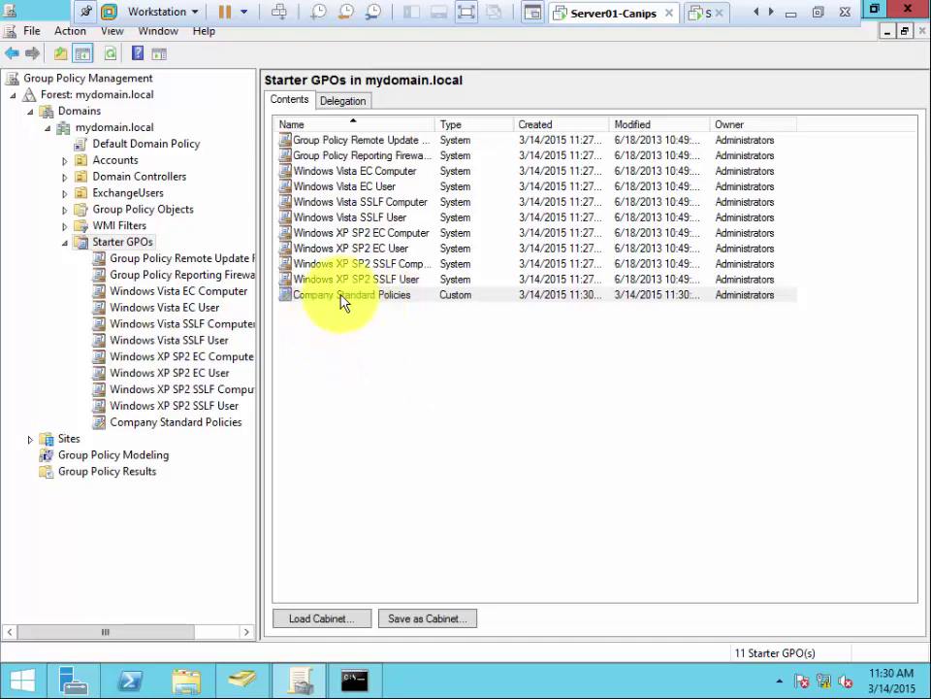
Step: Edit Company Standard Policies and show the User Configuration Control Panel policies in the Standard view
right_click(341, 300)
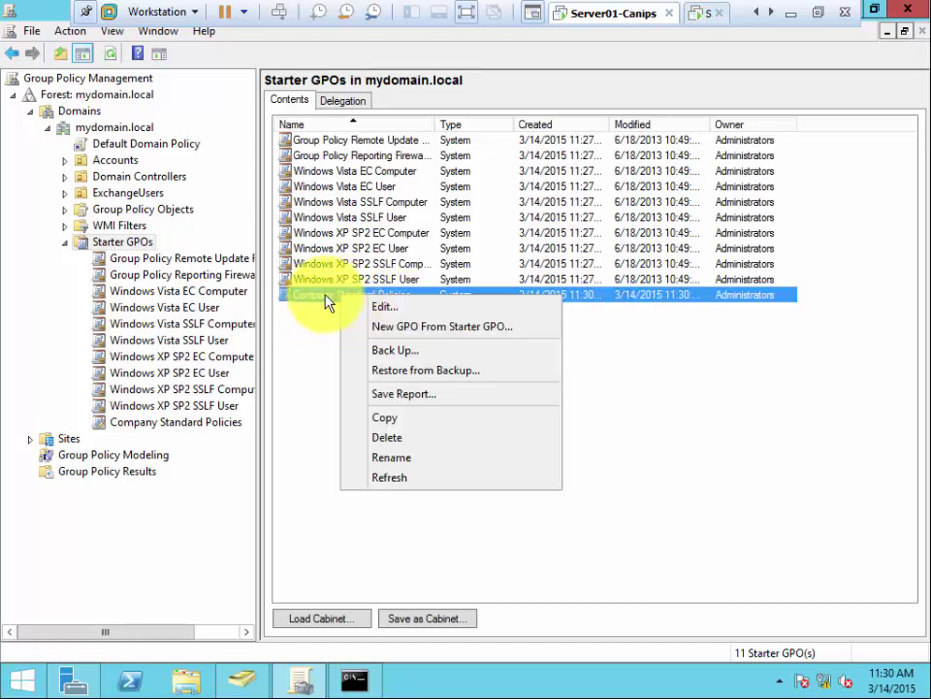
left_click(417, 308)
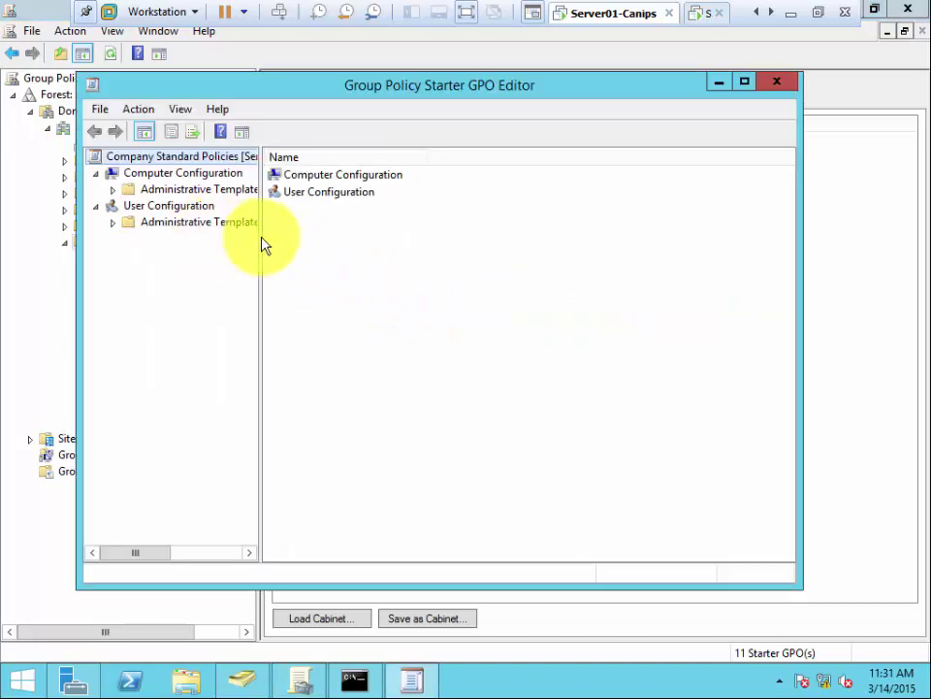
left_click_drag(262, 242, 365, 245)
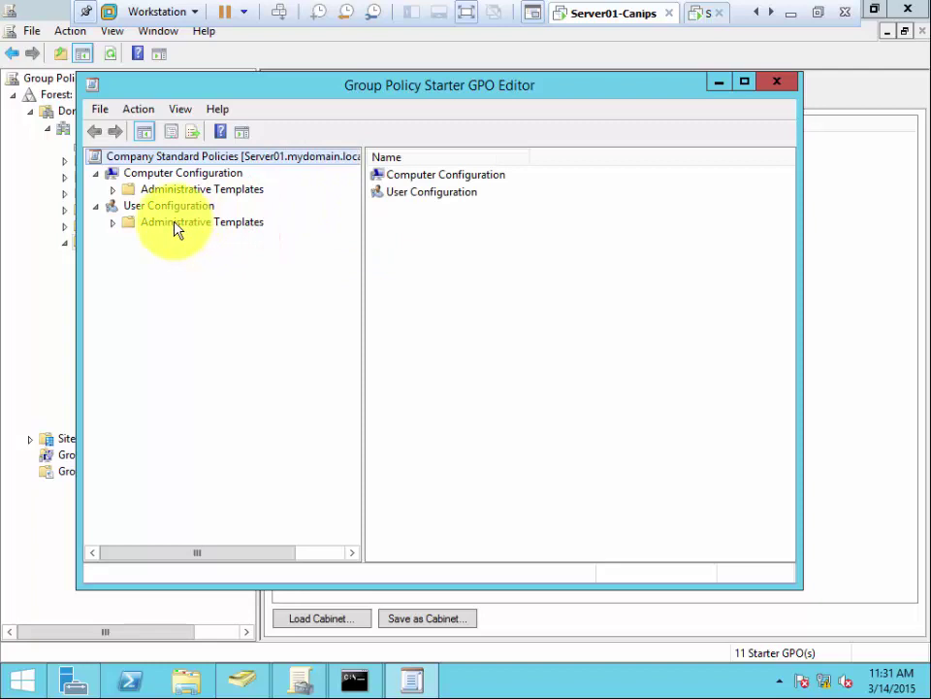
double_click(177, 223)
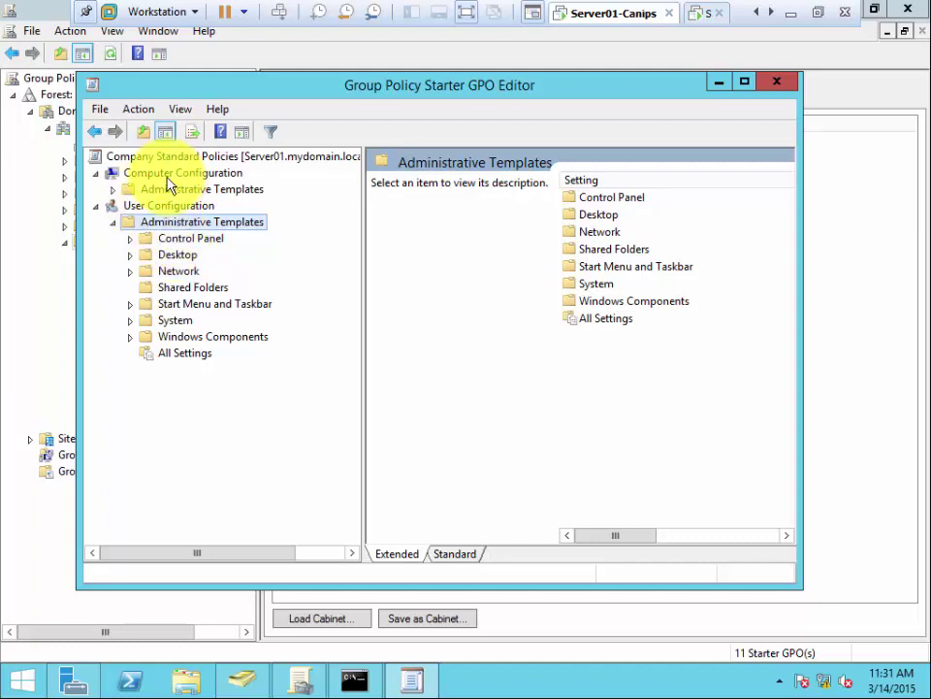
left_click(112, 190)
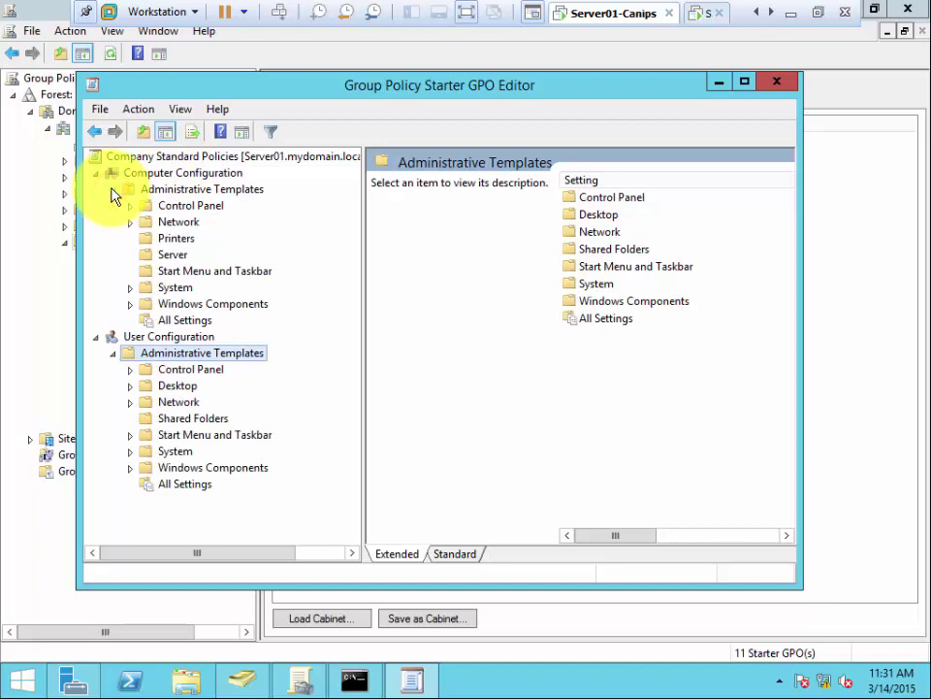
left_click(113, 190)
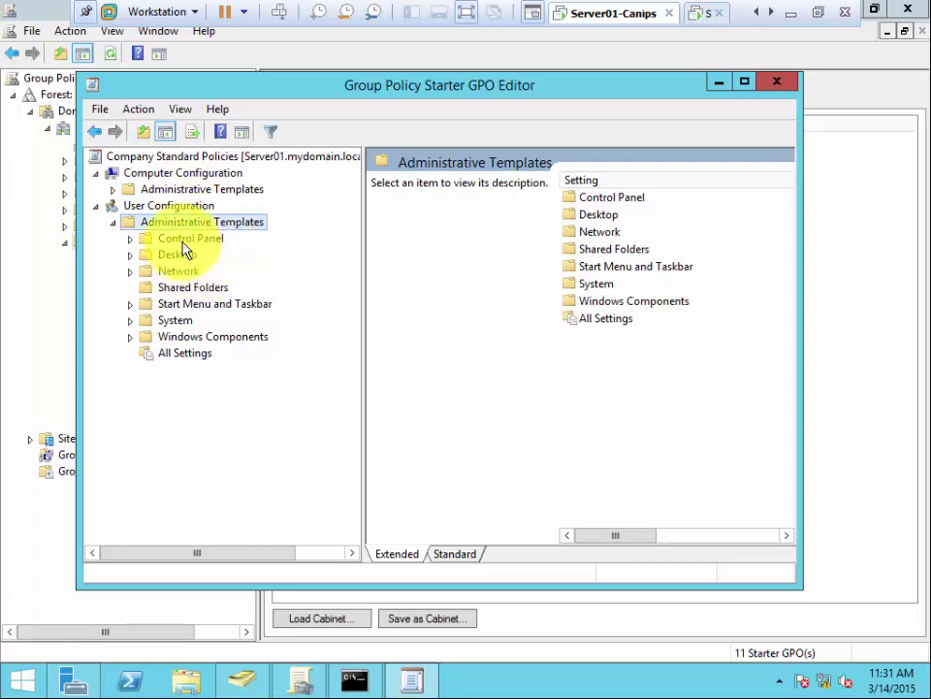
left_click(181, 238)
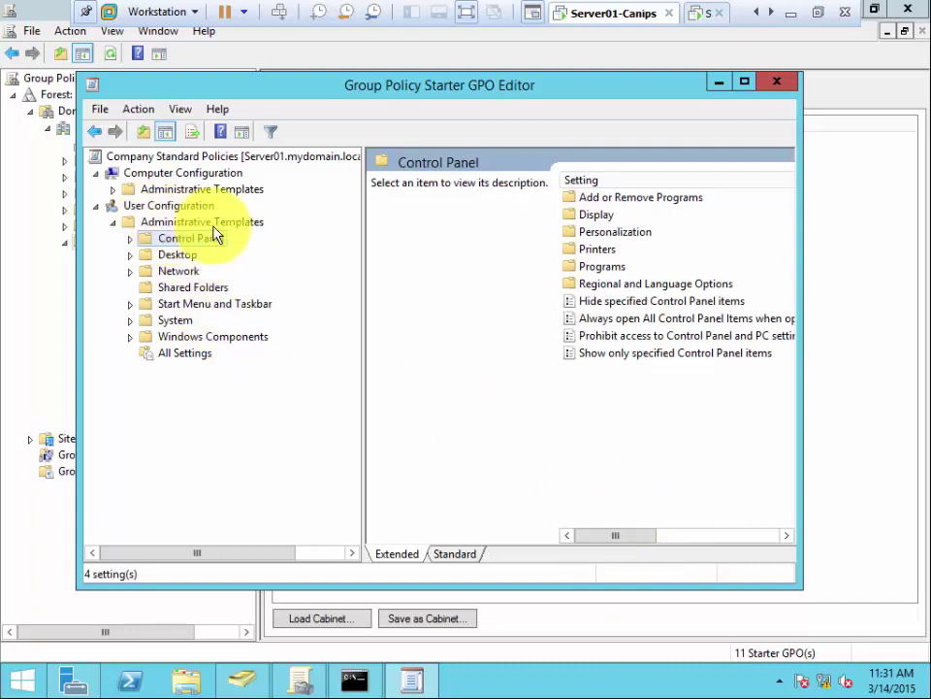
left_click(448, 552)
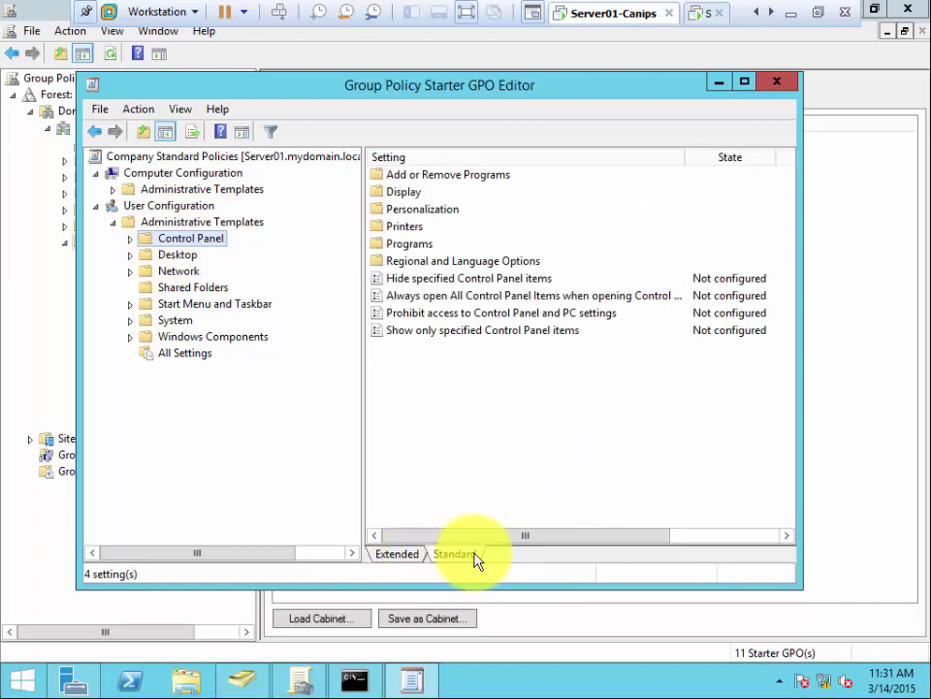
double_click(454, 278)
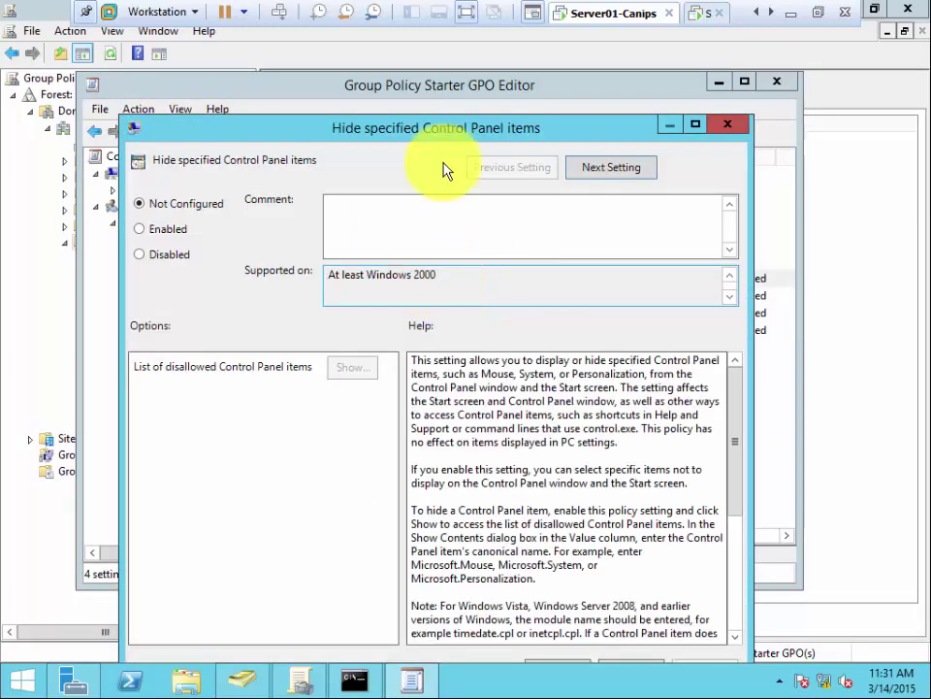
left_click_drag(447, 129, 464, 32)
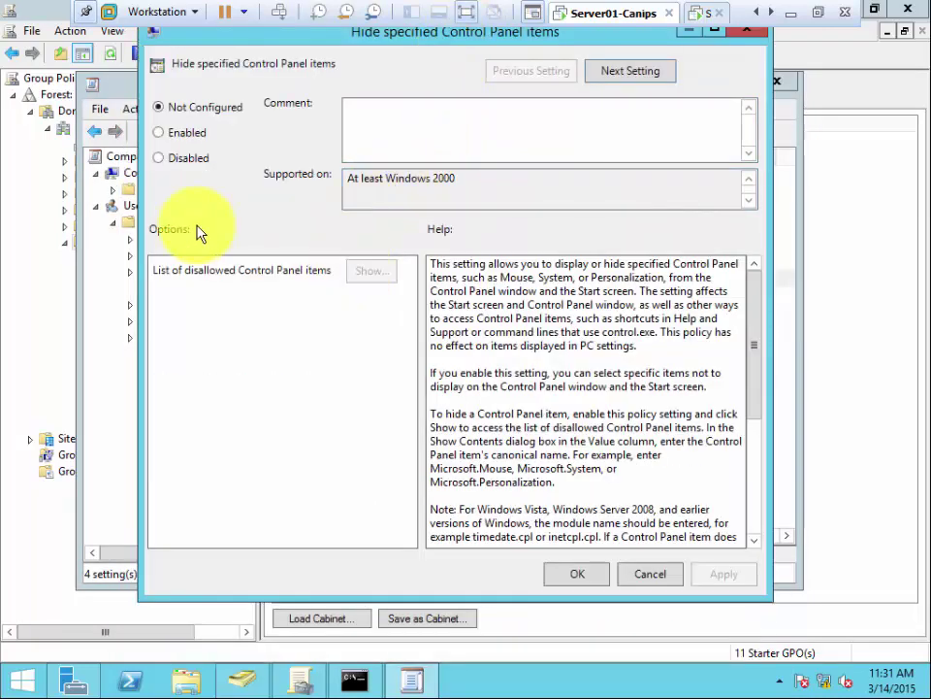
left_click(160, 133)
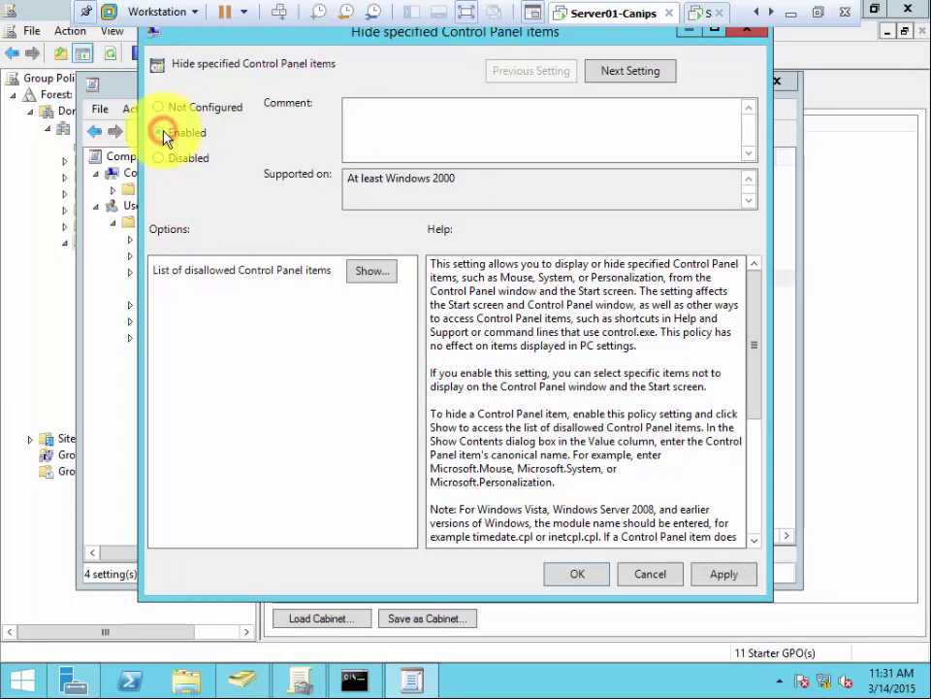
left_click(650, 572)
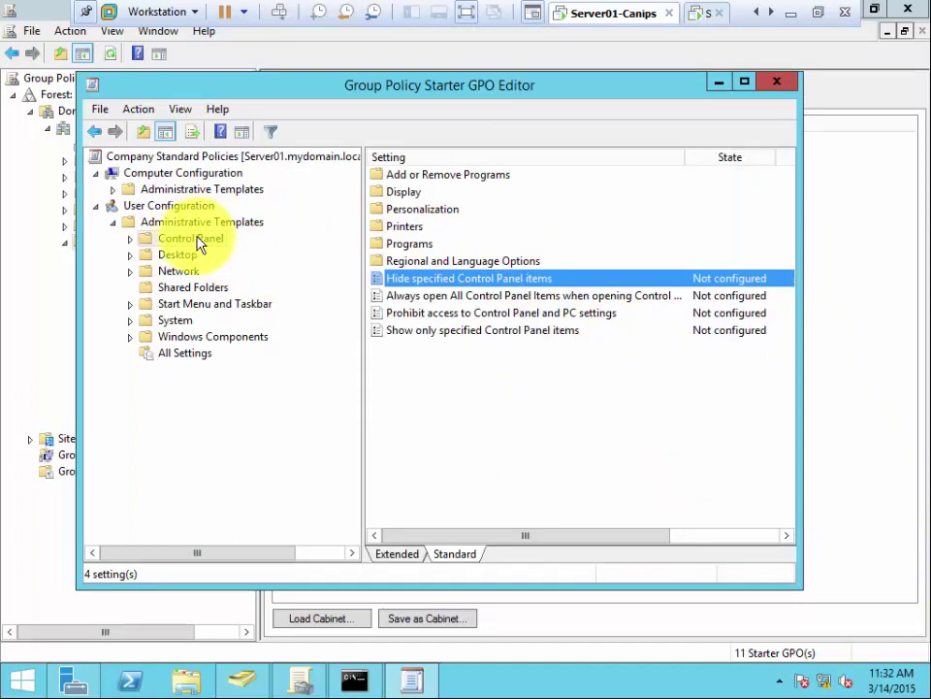
left_click(153, 204)
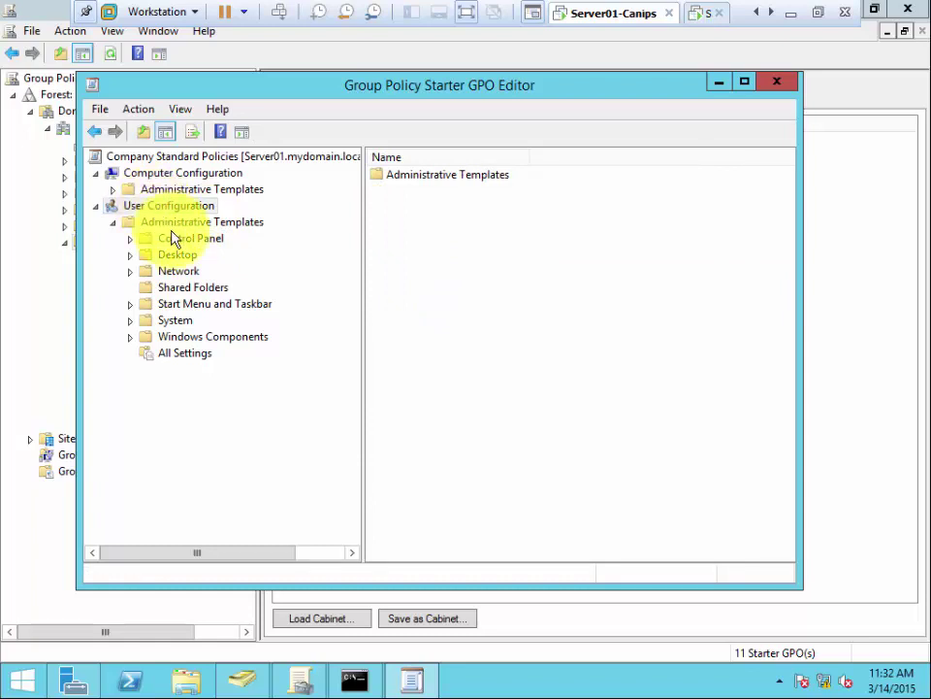
left_click(175, 224)
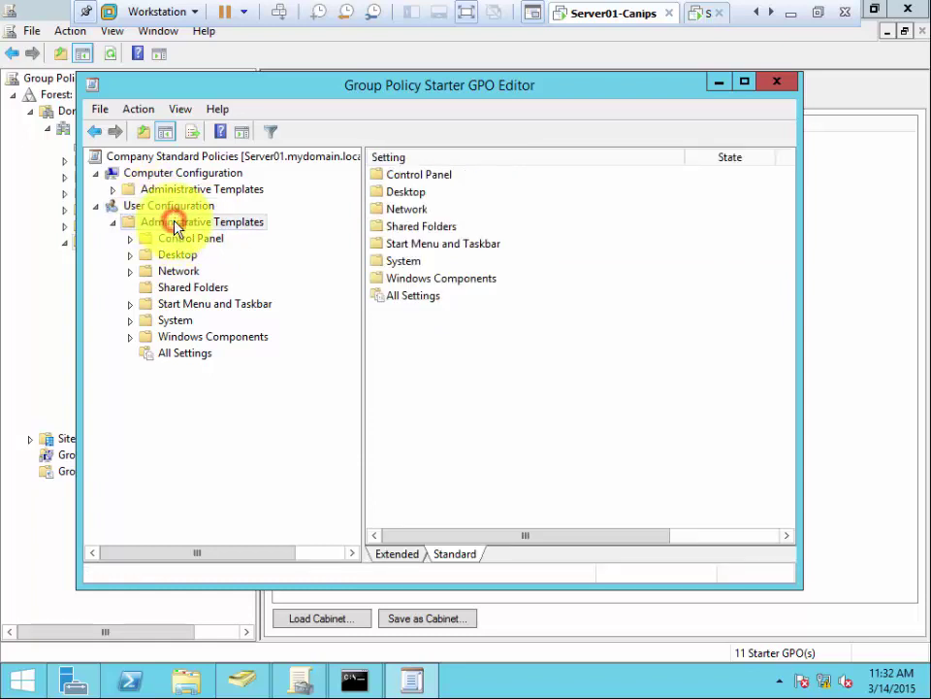
left_click(189, 243)
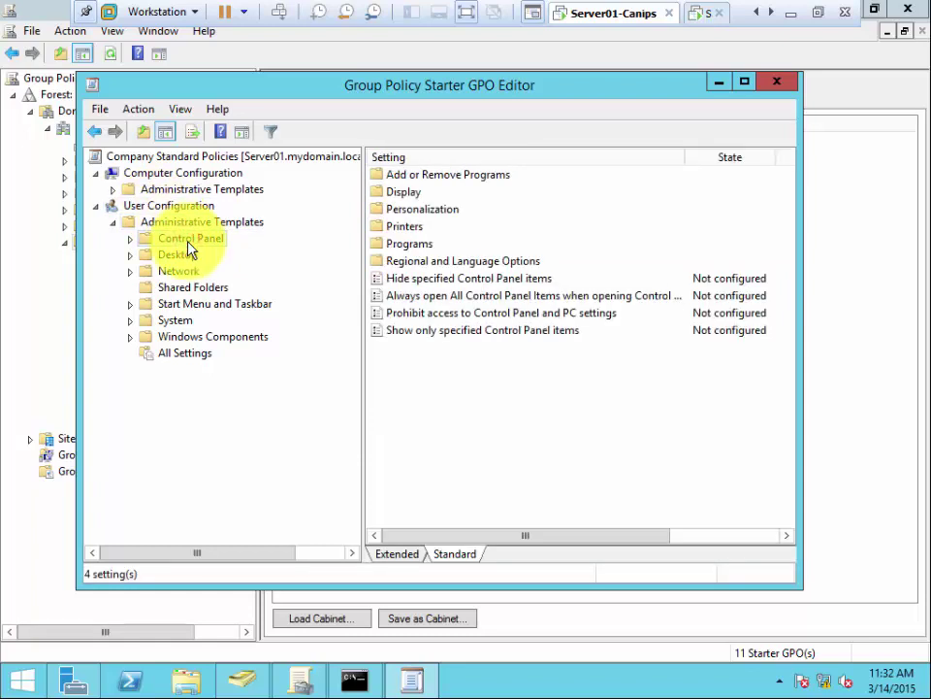
left_click(131, 239)
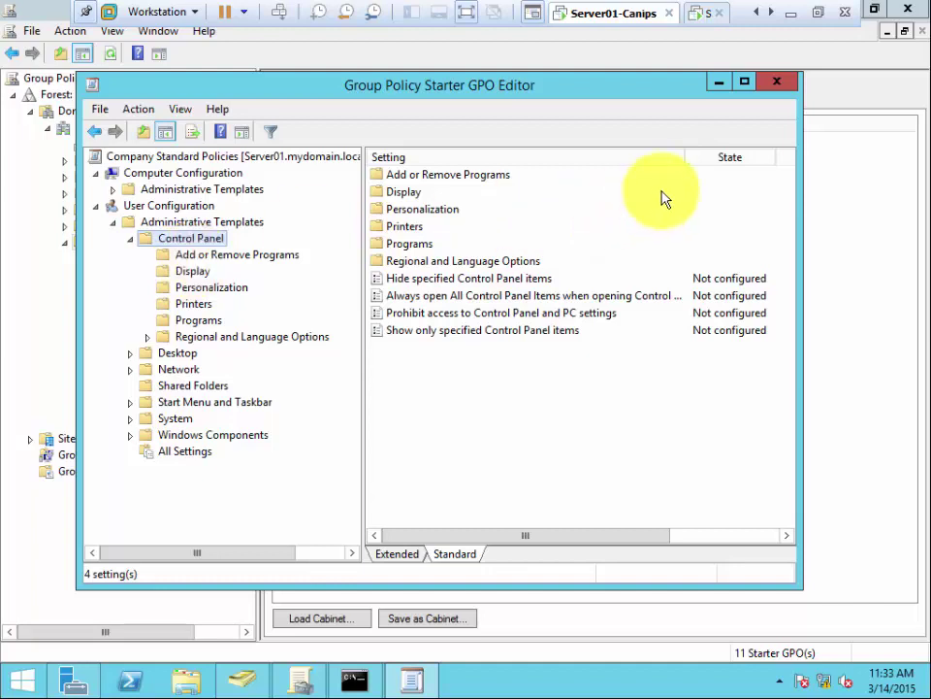
left_click(776, 85)
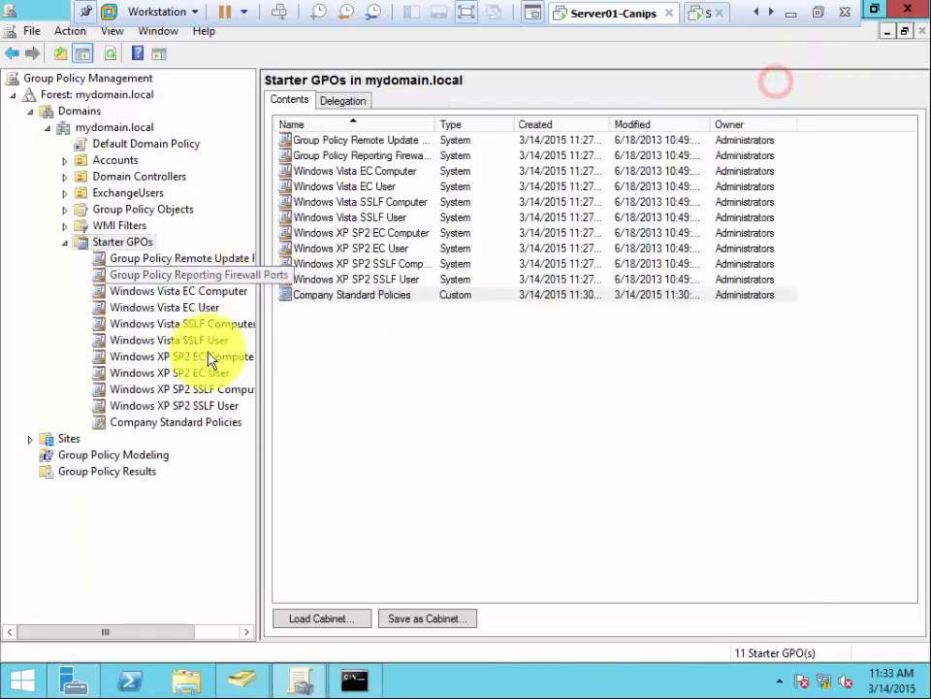
right_click(351, 303)
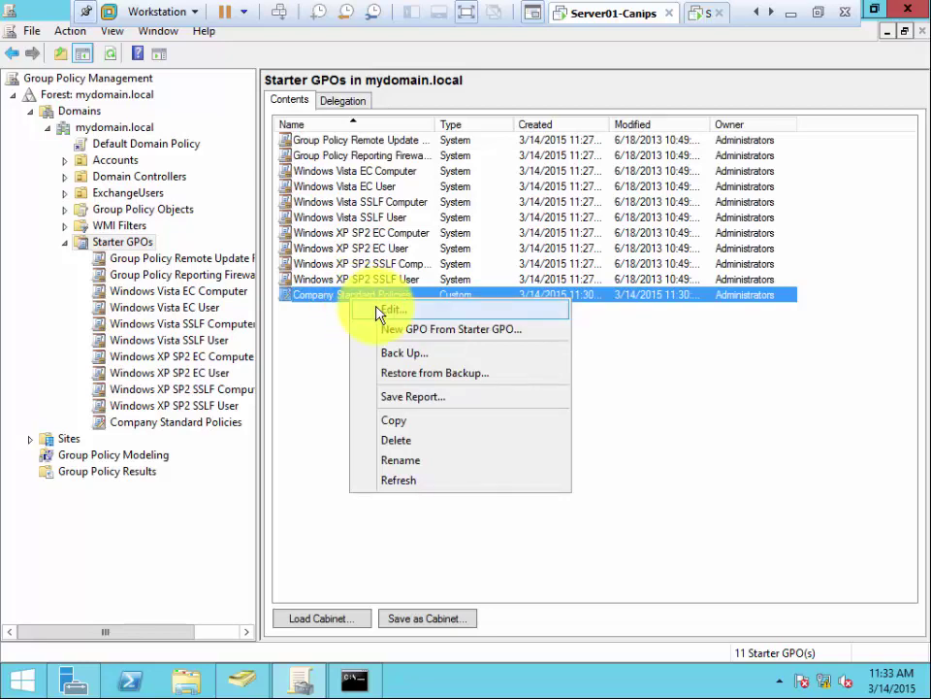
left_click(379, 310)
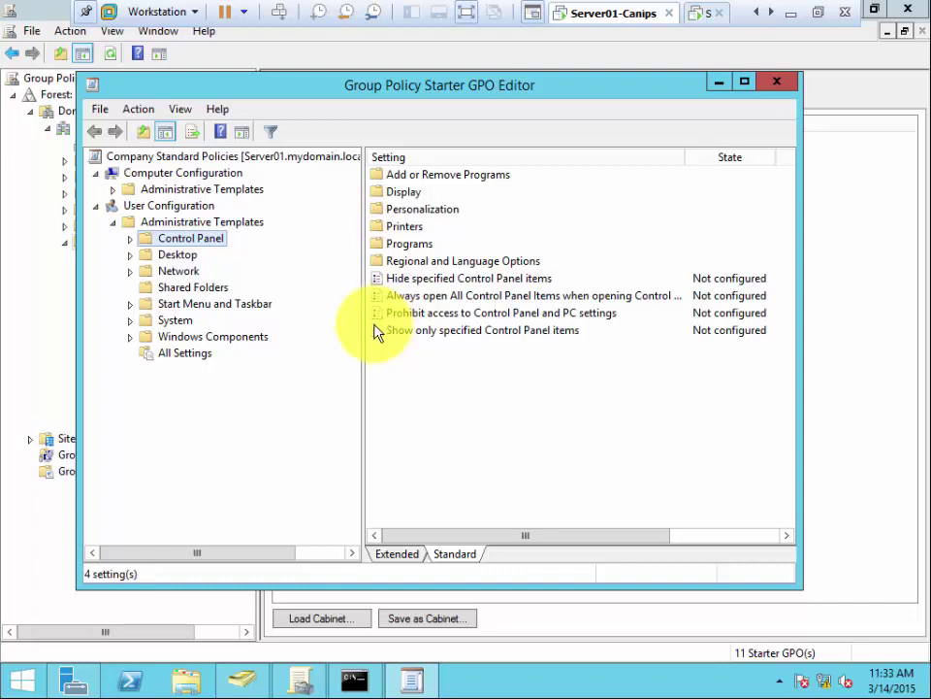
left_click(184, 256)
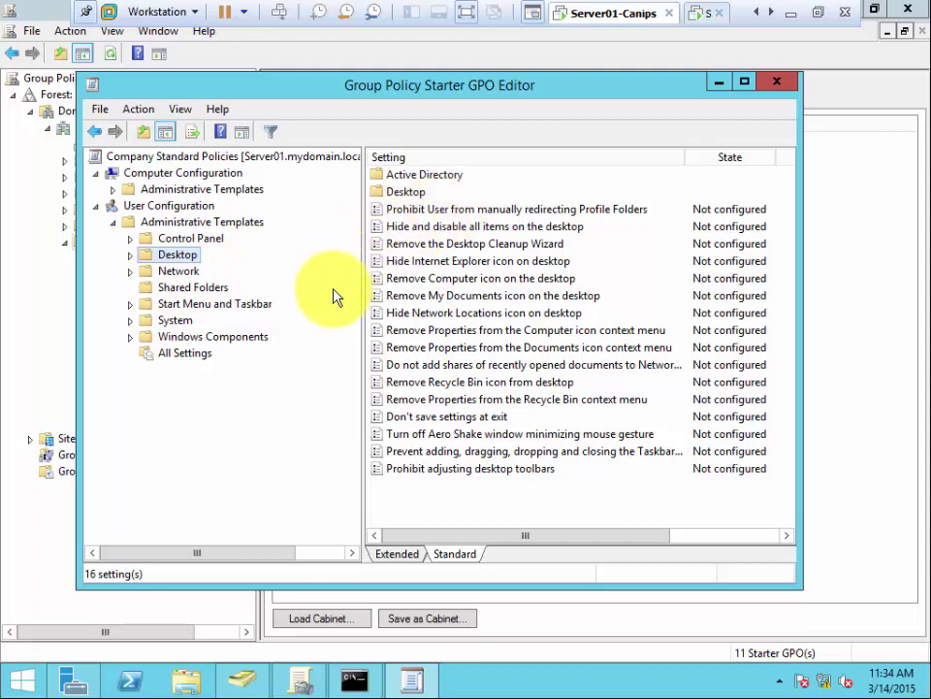
left_click(203, 241)
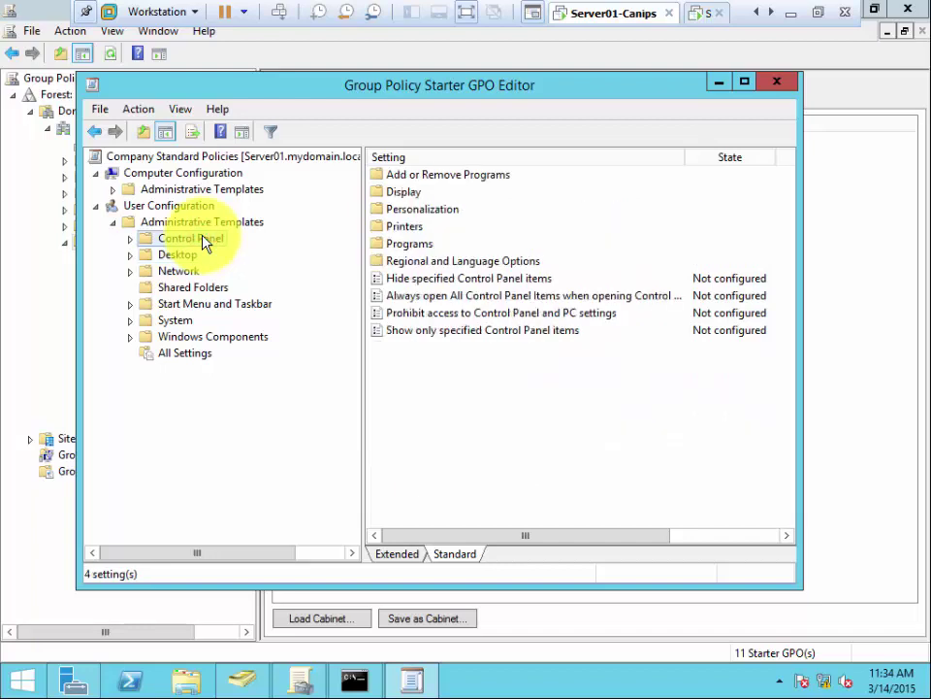
Step: Try enabling Hide specified Control Panel items with no entries, then cancel so it stays Not configured
double_click(419, 279)
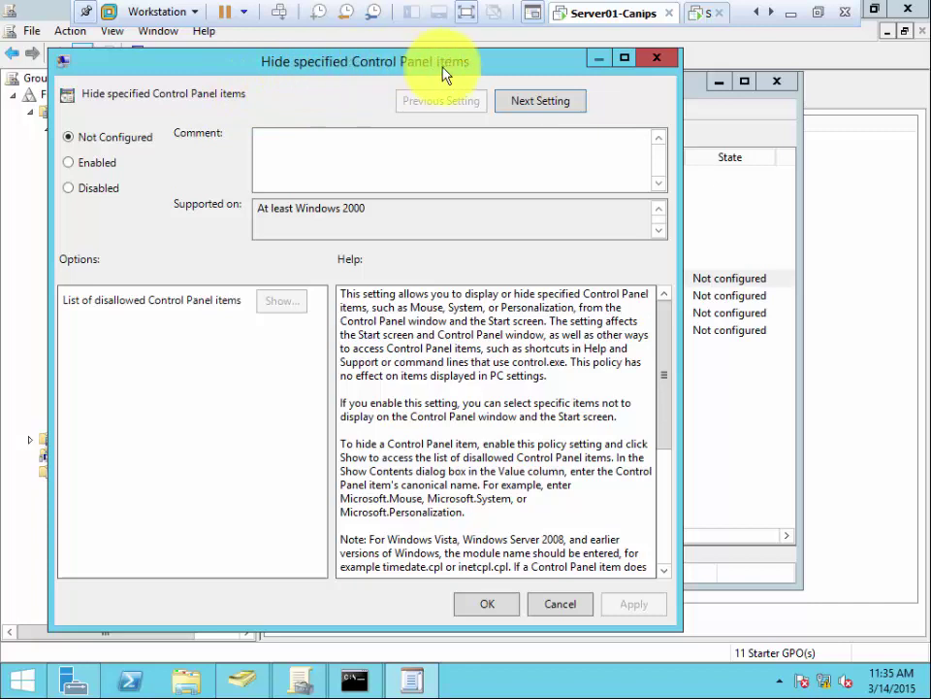
left_click(78, 163)
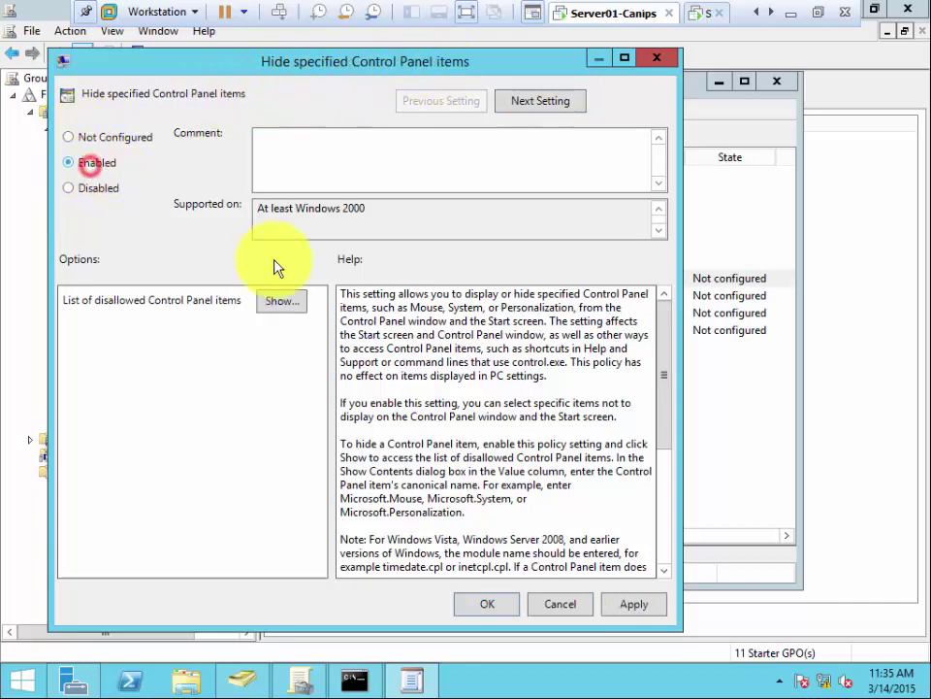
left_click(279, 303)
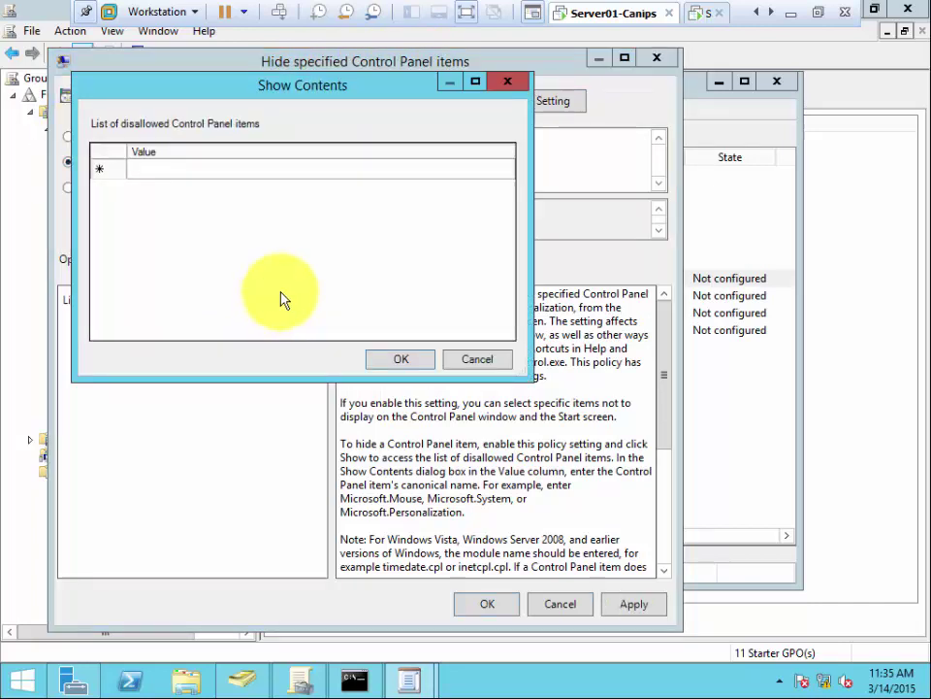
left_click(148, 167)
left_click(95, 171)
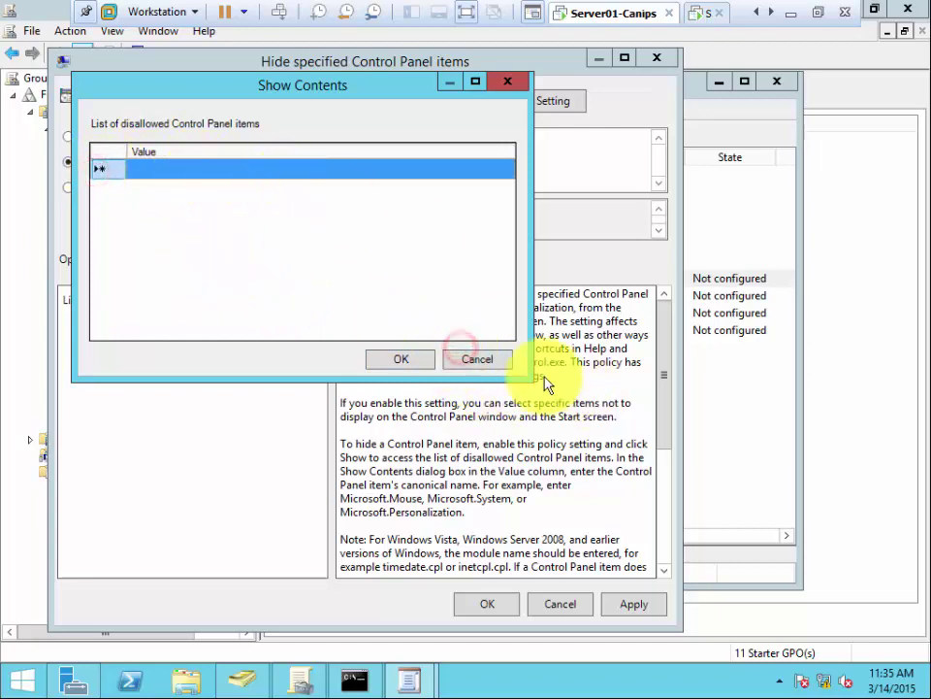
left_click(482, 366)
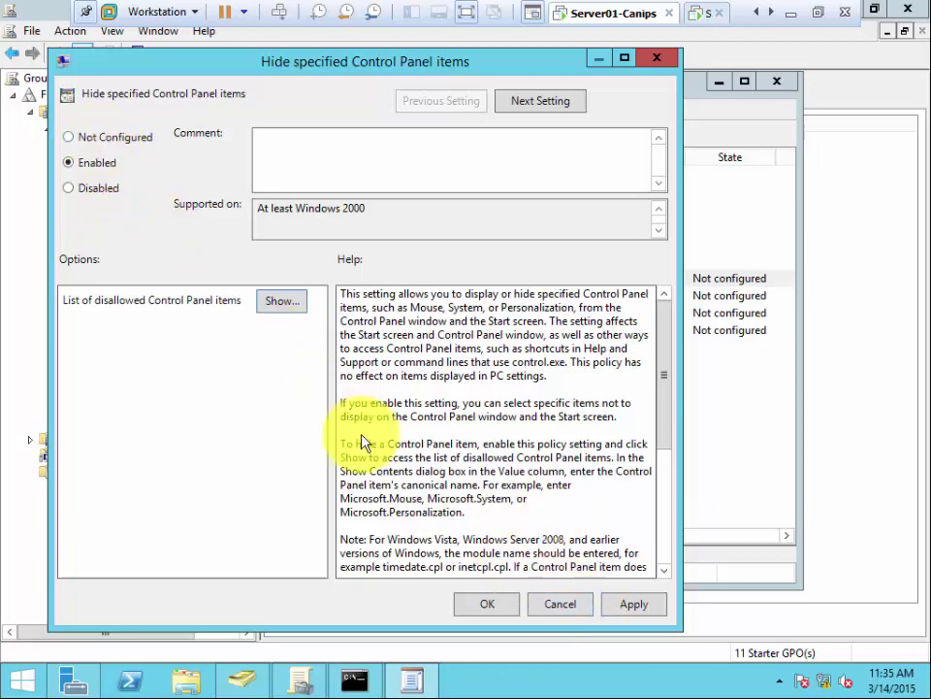
left_click(485, 606)
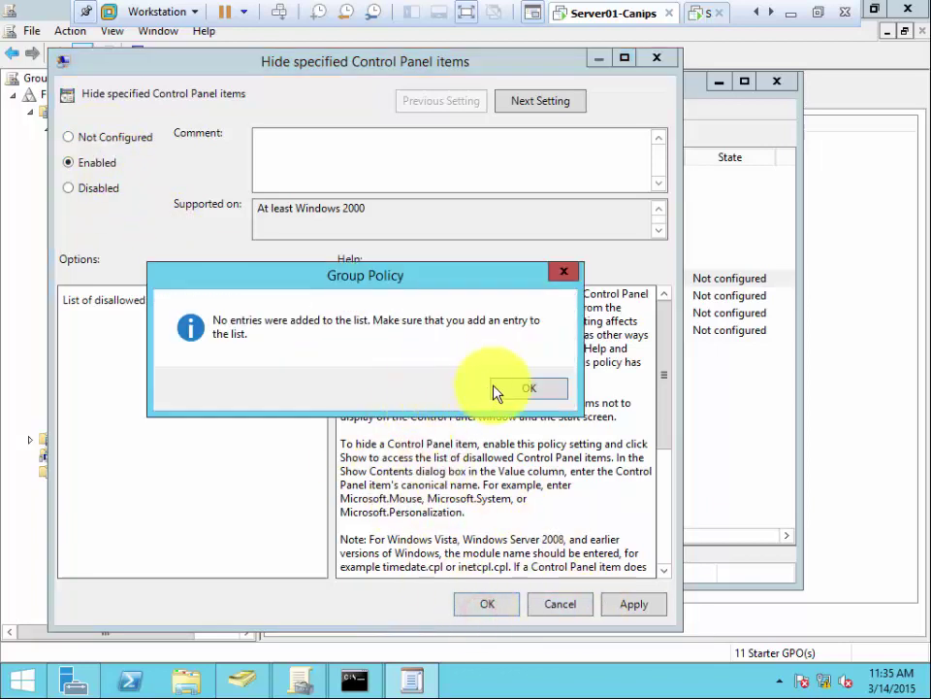
left_click(524, 388)
left_click(561, 604)
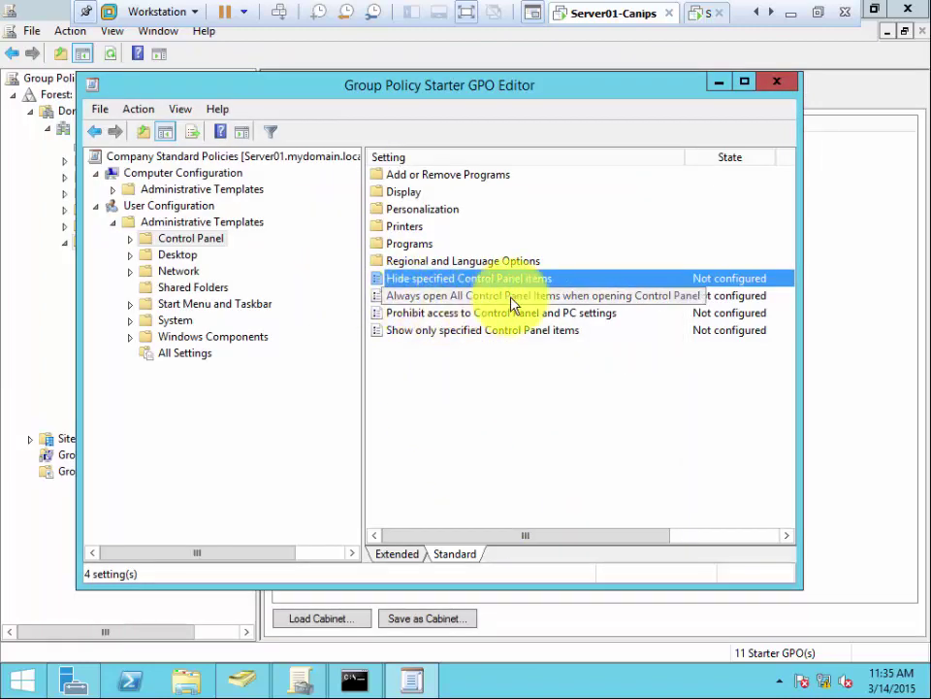
Step: Set 'Always open All Control Panel Items when opening Control Panel' to Enabled and apply it
left_click(419, 298)
double_click(420, 298)
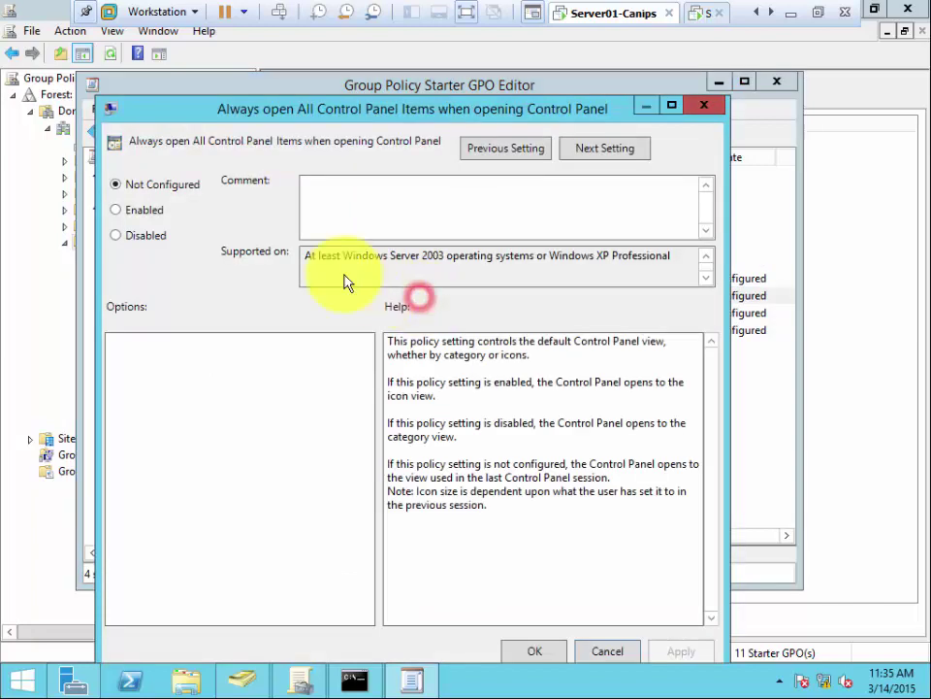
left_click(135, 209)
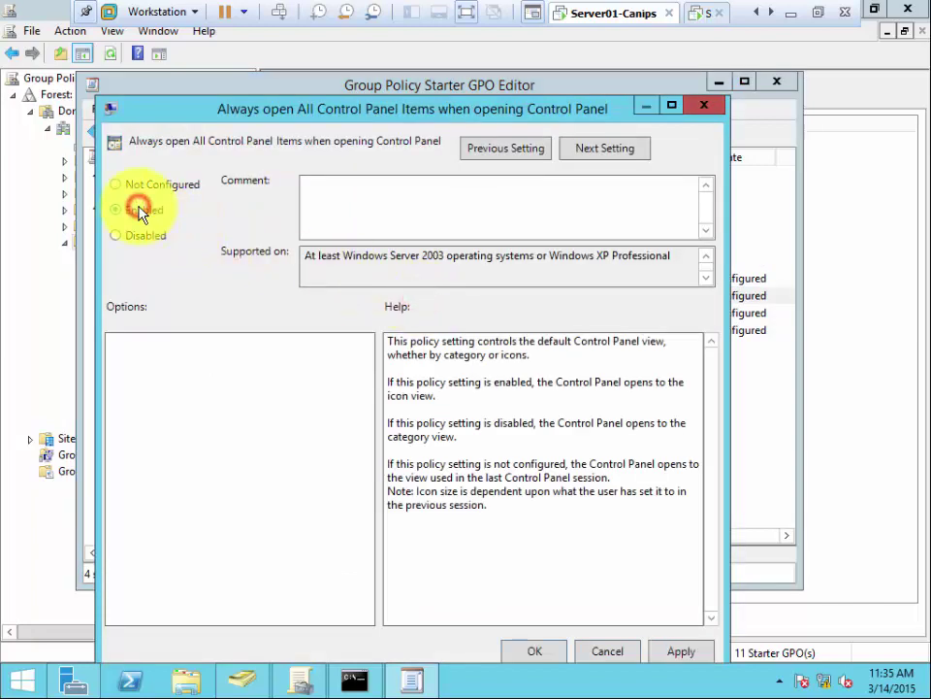
left_click(675, 653)
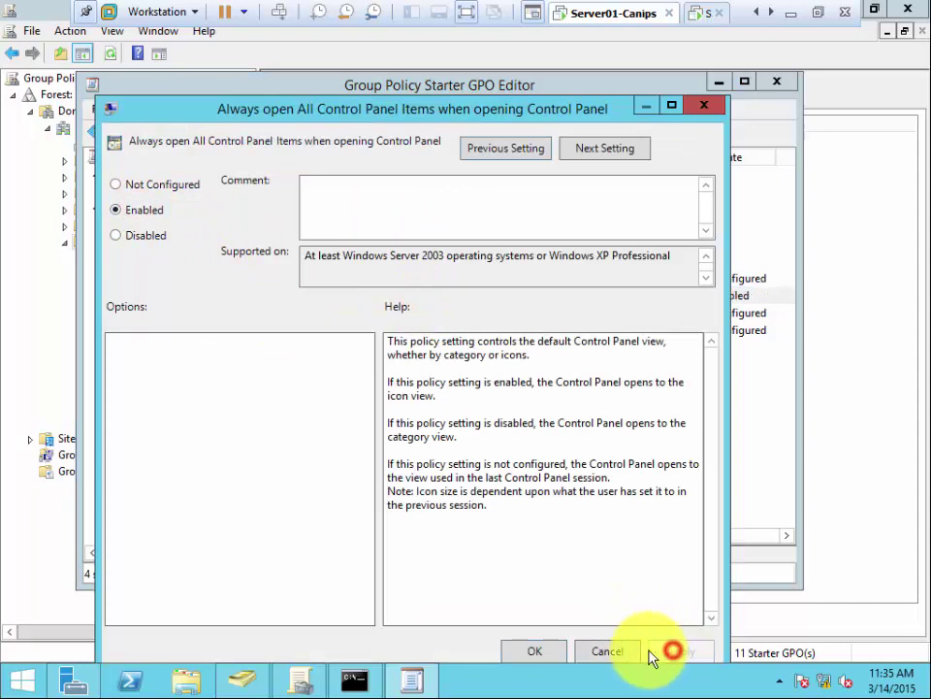
left_click(539, 651)
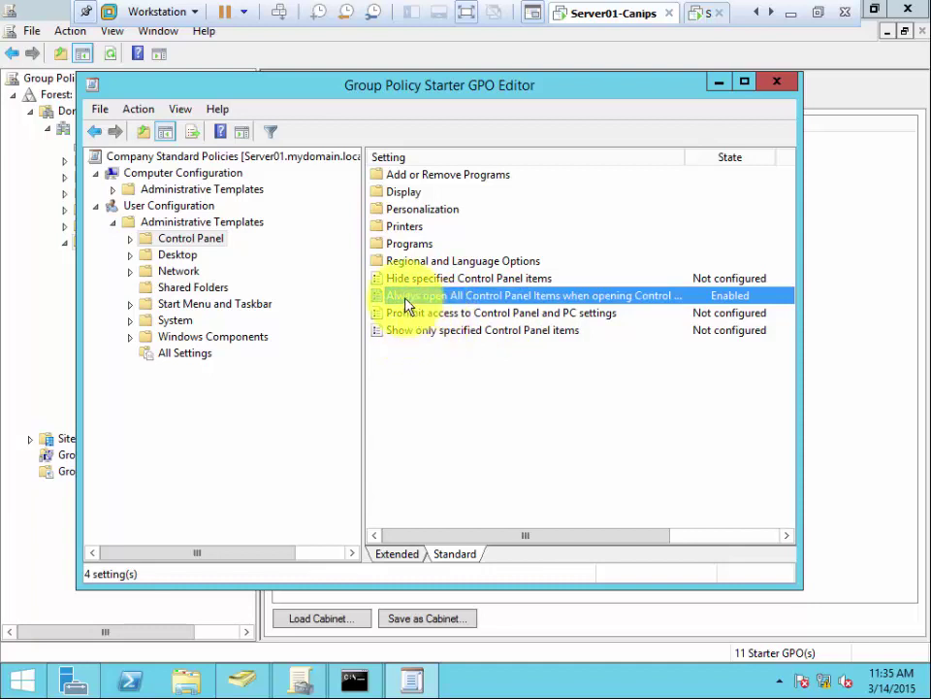
Step: Maximize the editor and reopen the Always open All Control Panel Items policy, keeping it Enabled
left_click(744, 83)
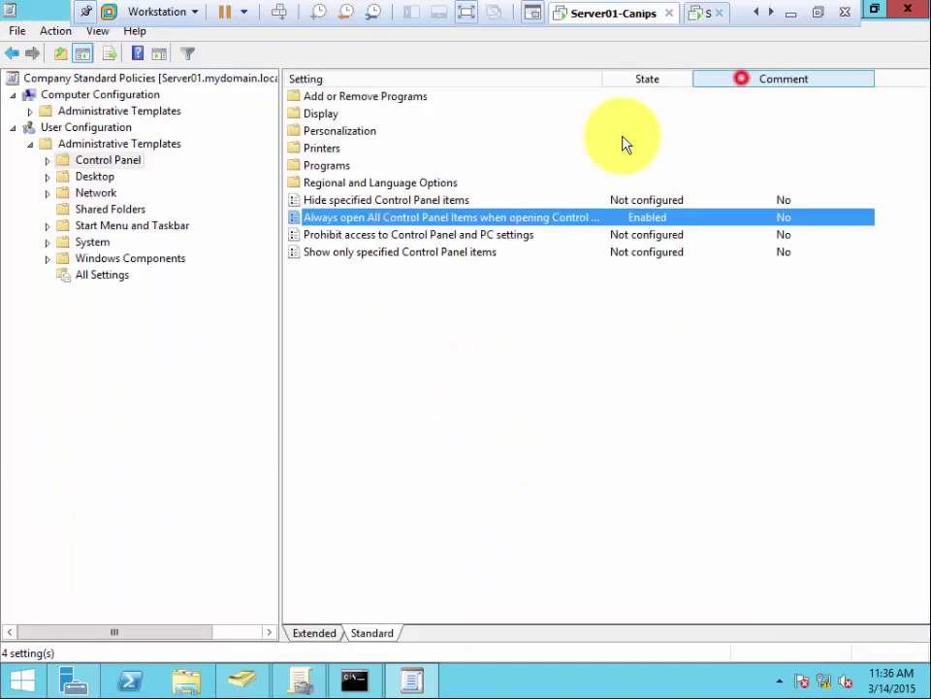
left_click(327, 218)
double_click(326, 218)
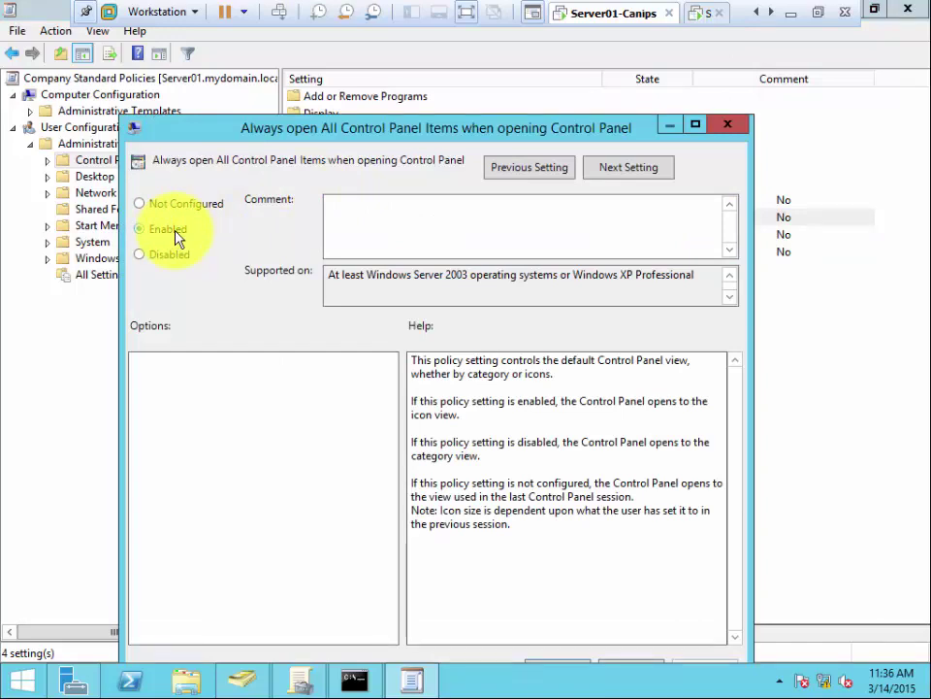
left_click(178, 238)
left_click_drag(422, 134, 416, 77)
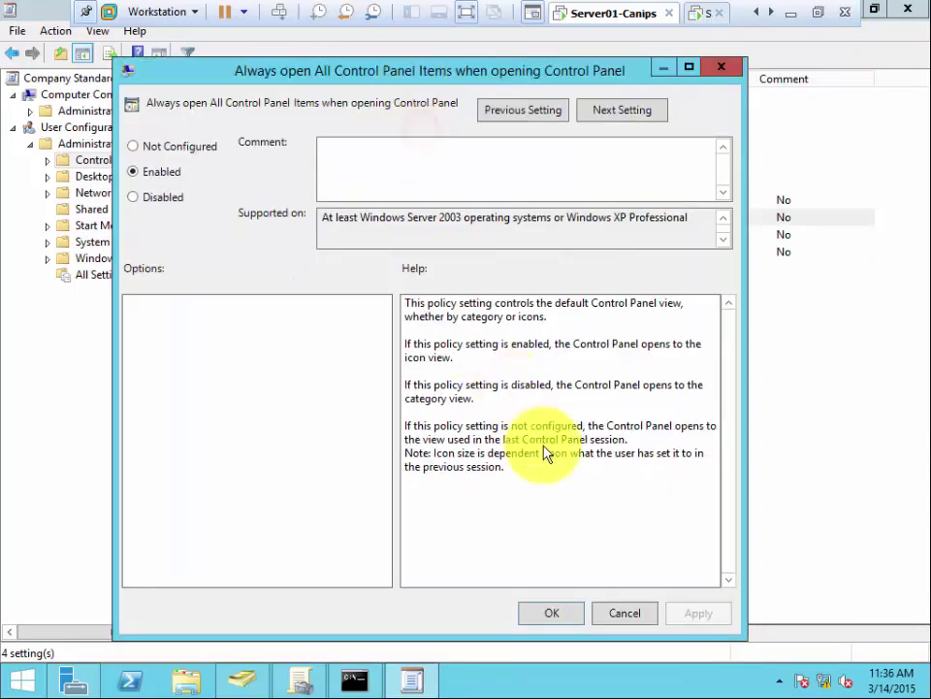
Step: Set 'Prohibit access to Control Panel and PC settings' to Enabled and check both policies read Enabled
left_click(552, 613)
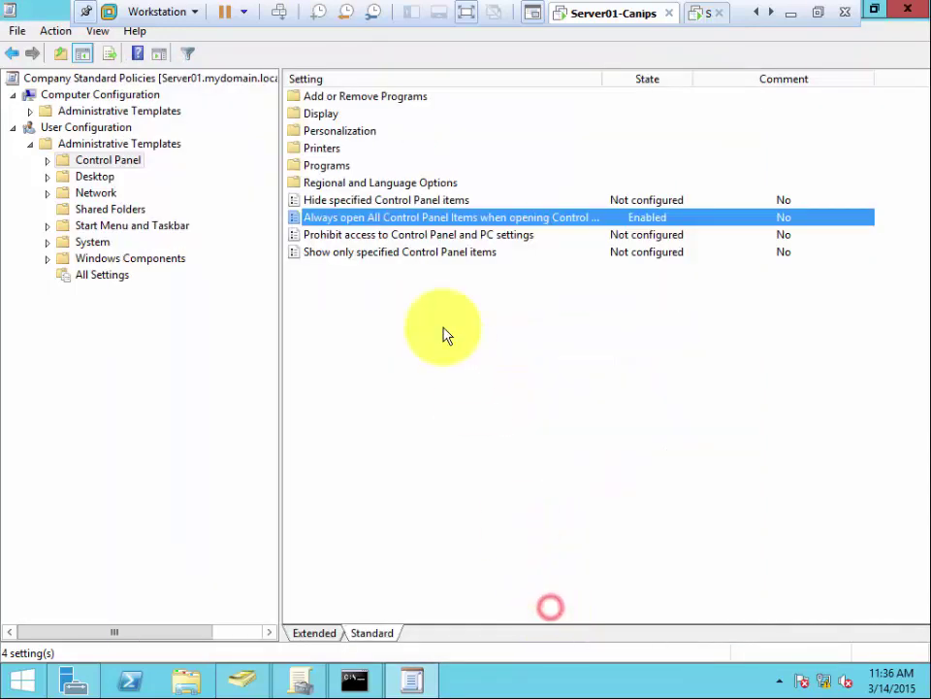
double_click(364, 236)
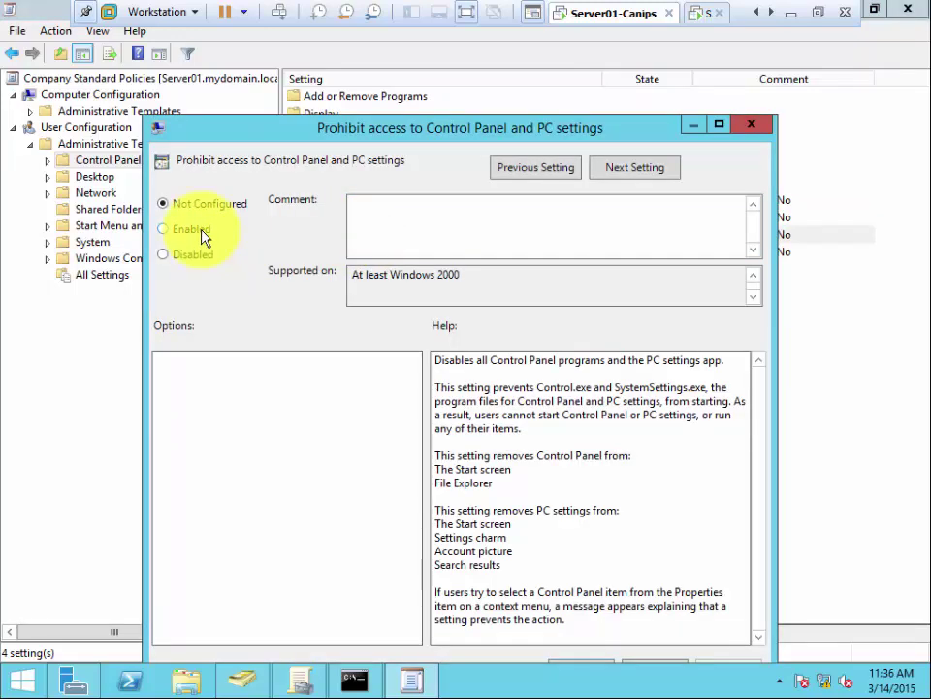
left_click_drag(369, 137, 373, 69)
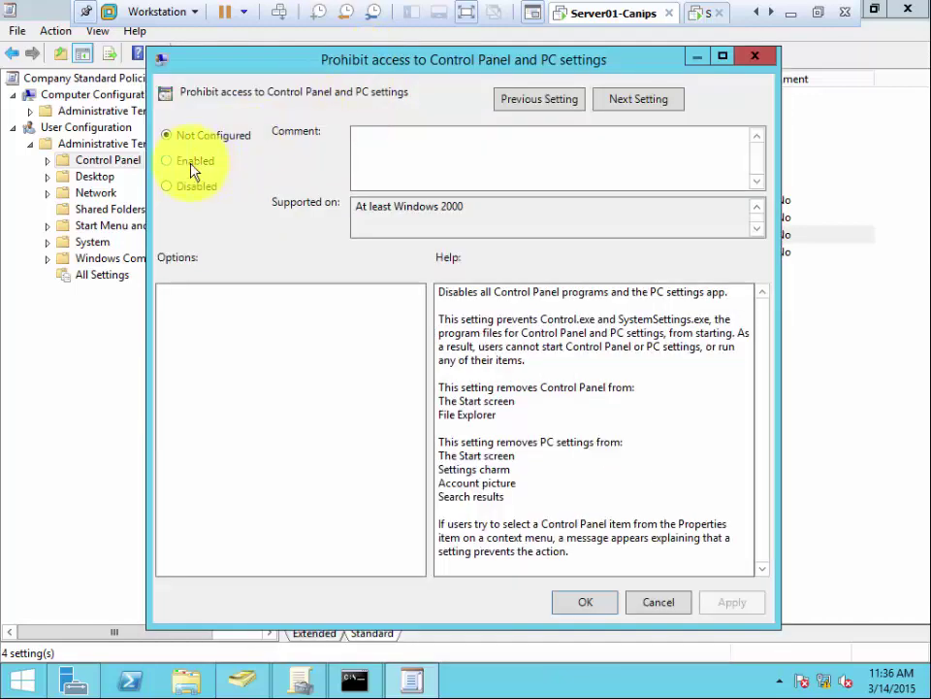
left_click(192, 165)
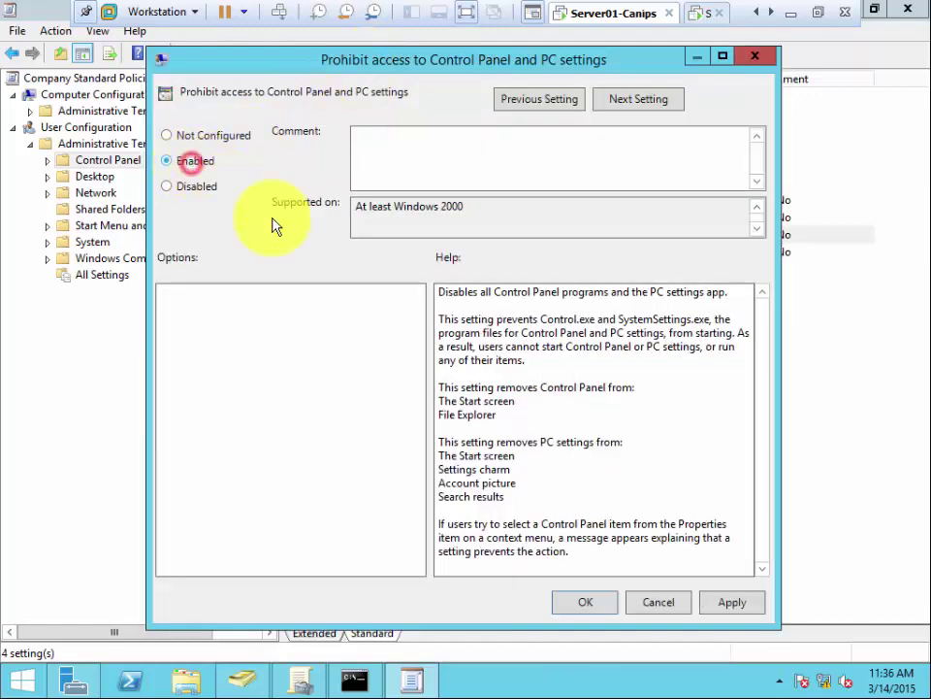
left_click(588, 602)
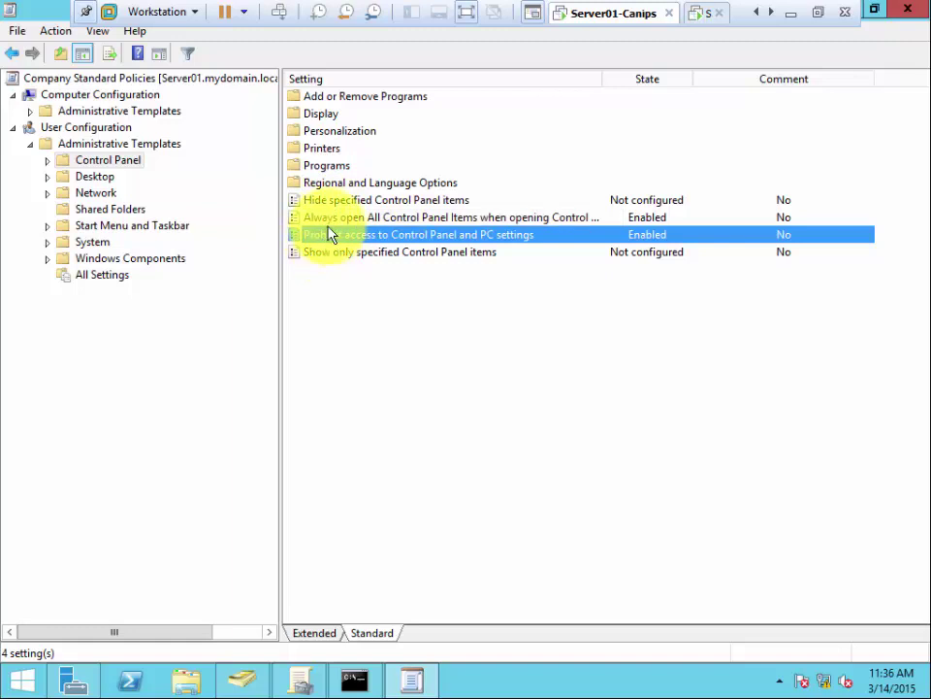
left_click(323, 217)
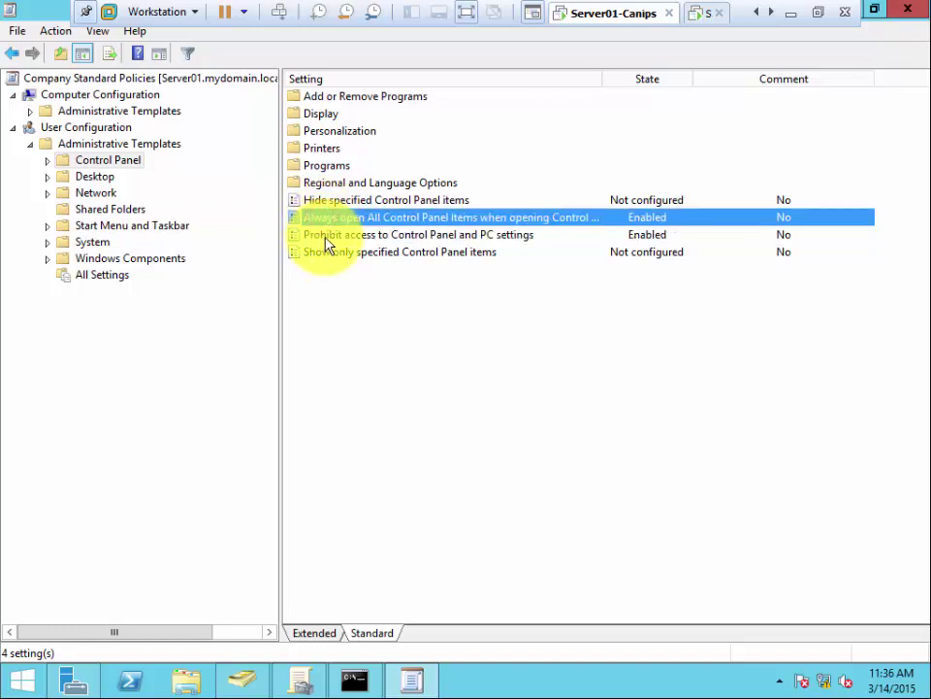
left_click(325, 236)
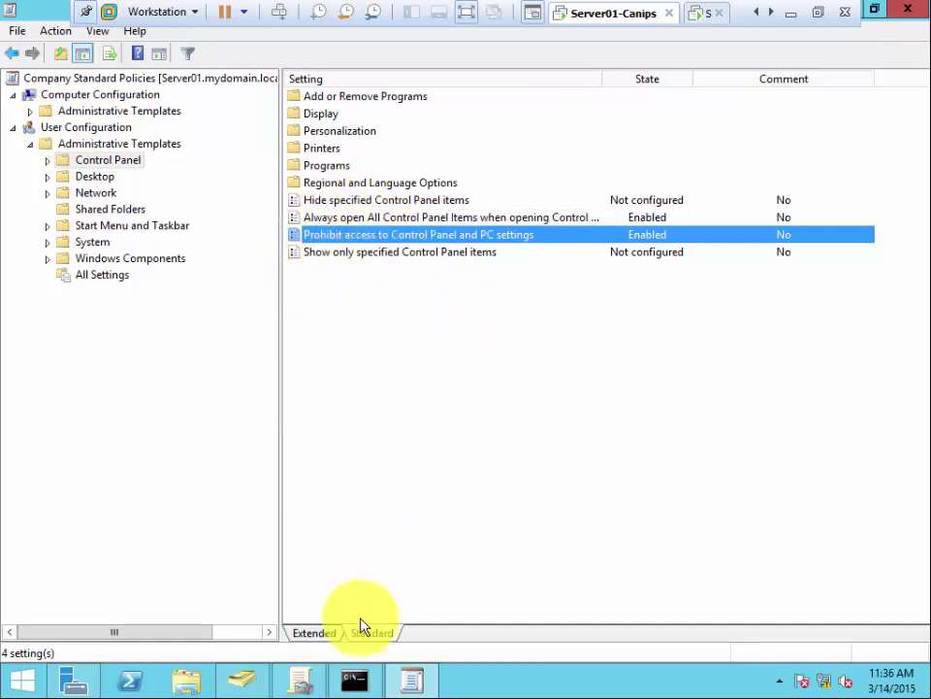
Step: Rerun gpupdate /force in the Command Prompt, then minimize it
mouse_move(355, 681)
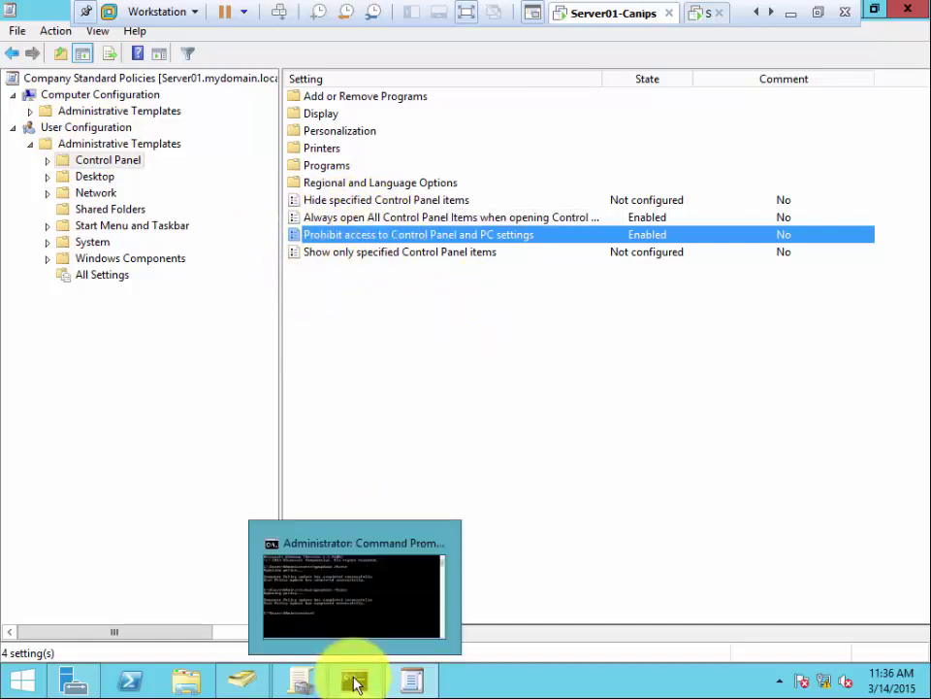
left_click(338, 609)
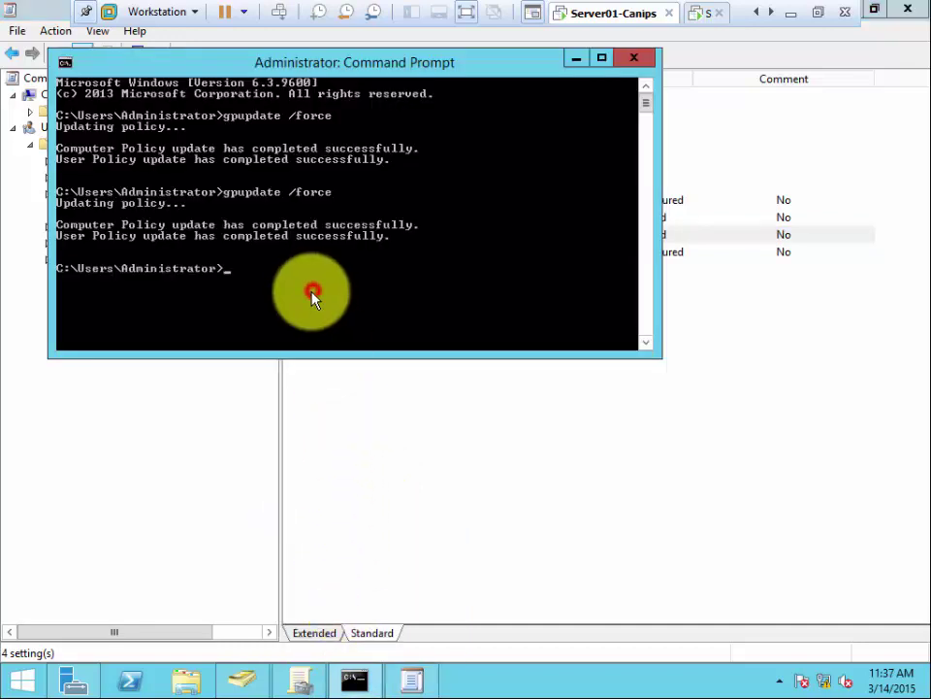
key("Up")
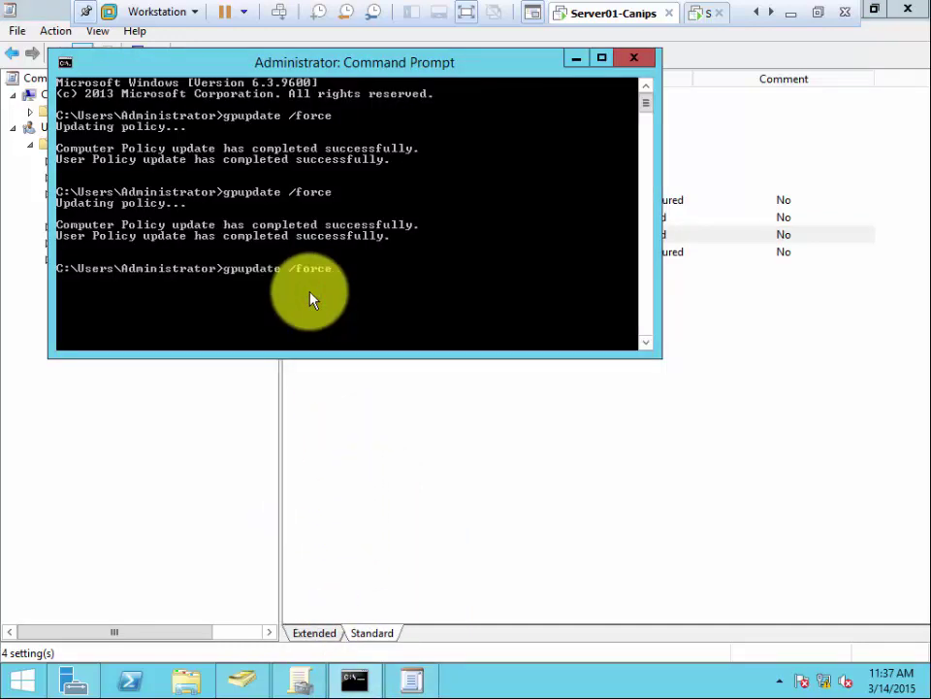
key("Return")
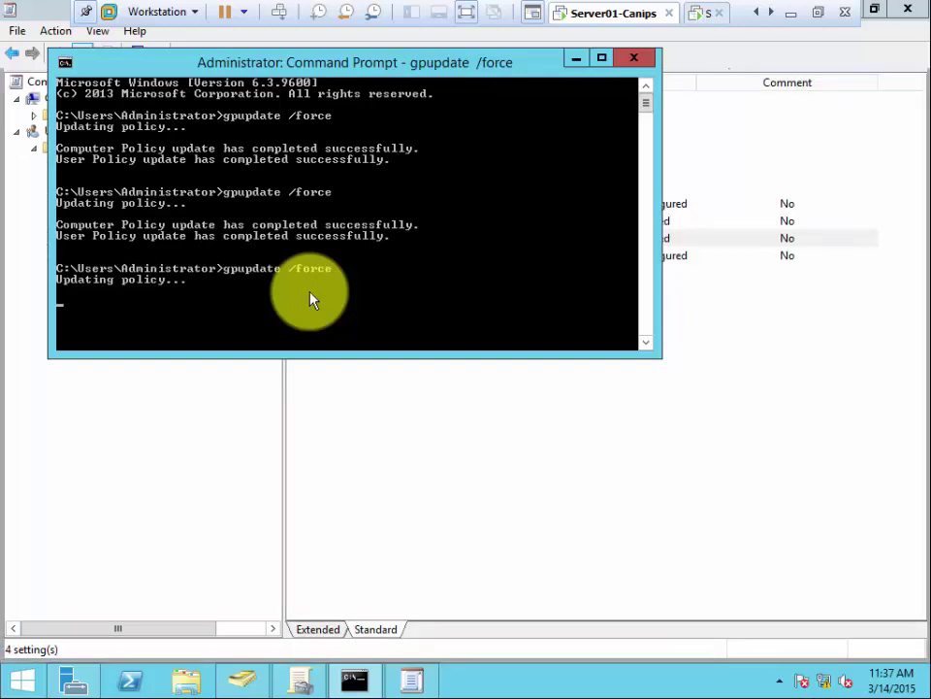
left_click(573, 60)
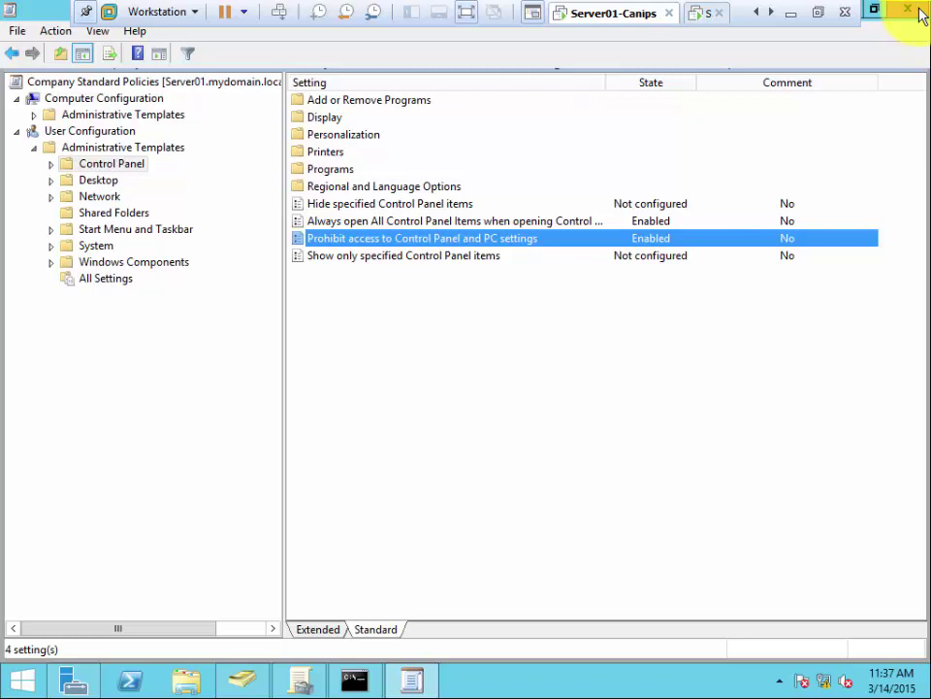
Step: Close the editor, check Company Standard Policies' Control Panel settings report, and return to the Starter GPOs list
left_click(918, 11)
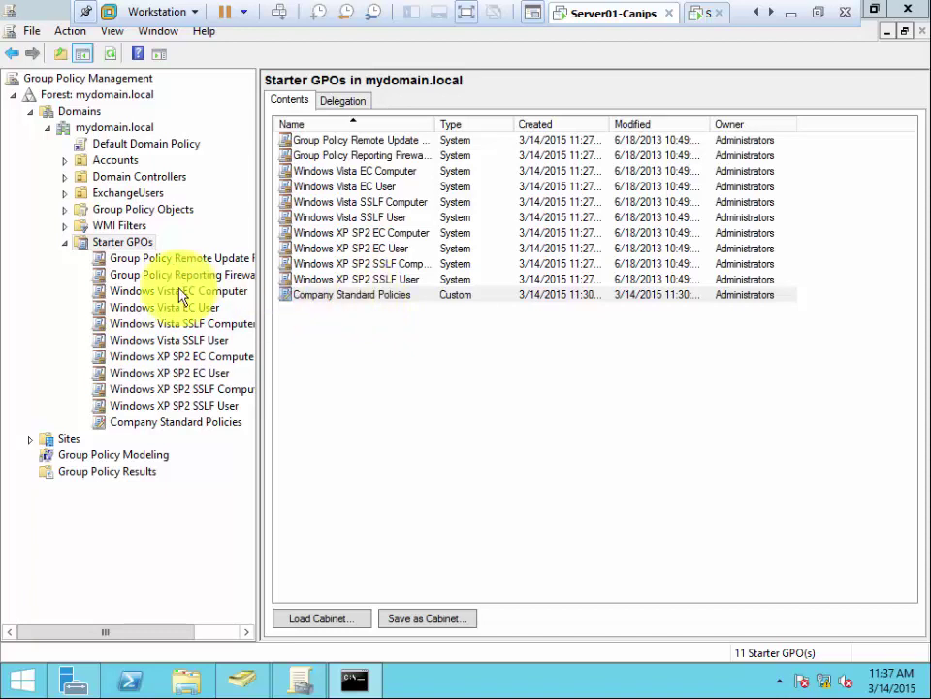
left_click(138, 425)
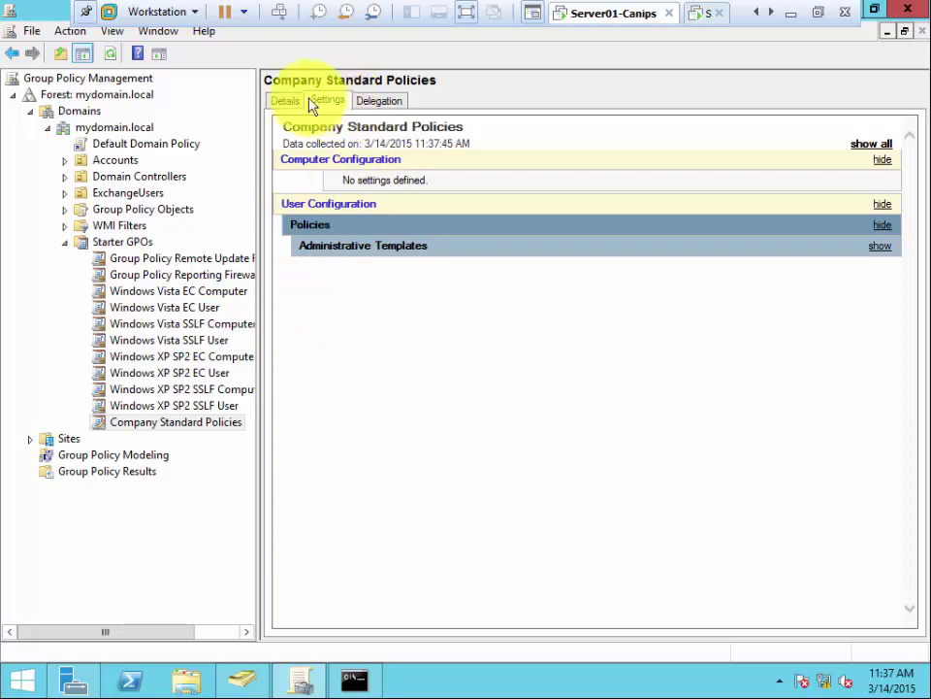
left_click(318, 250)
left_click(346, 290)
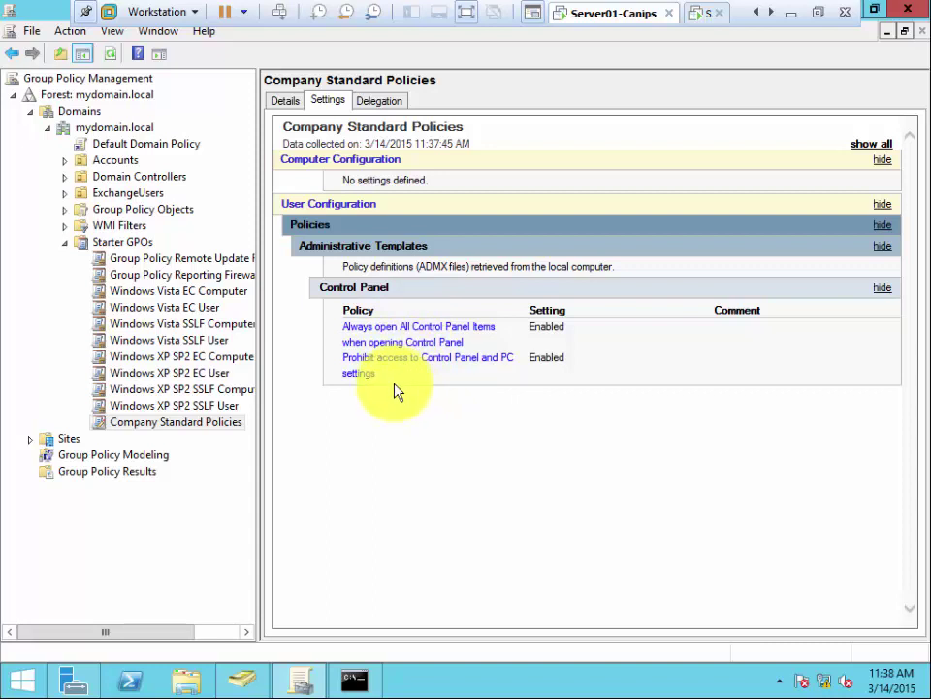
left_click(64, 242)
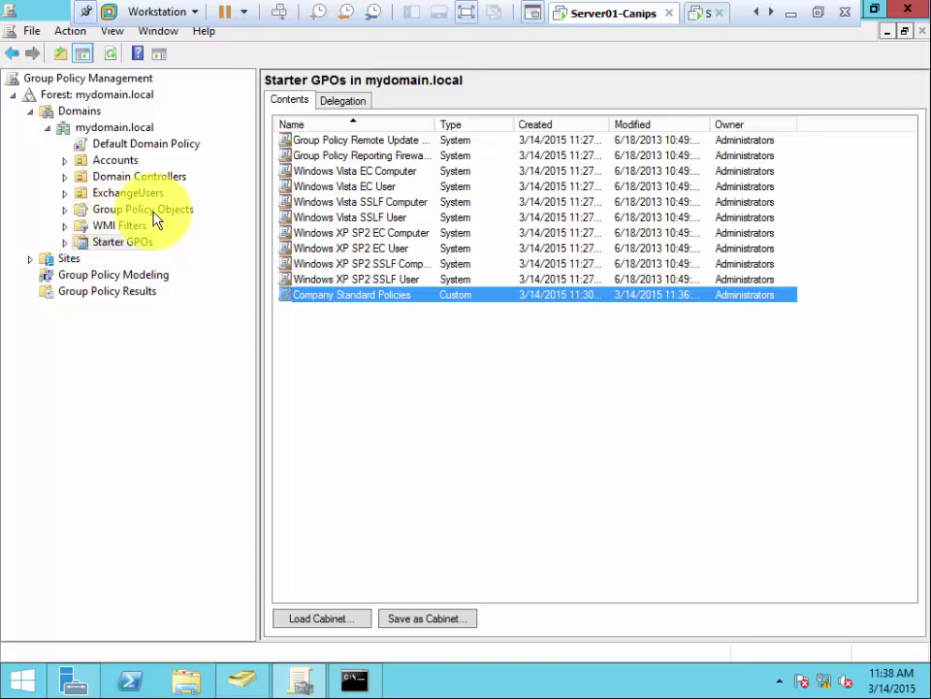
Step: Expand Group Policy Objects to list Block Desktop and the default policies, then expand the Accounts OU
left_click(154, 215)
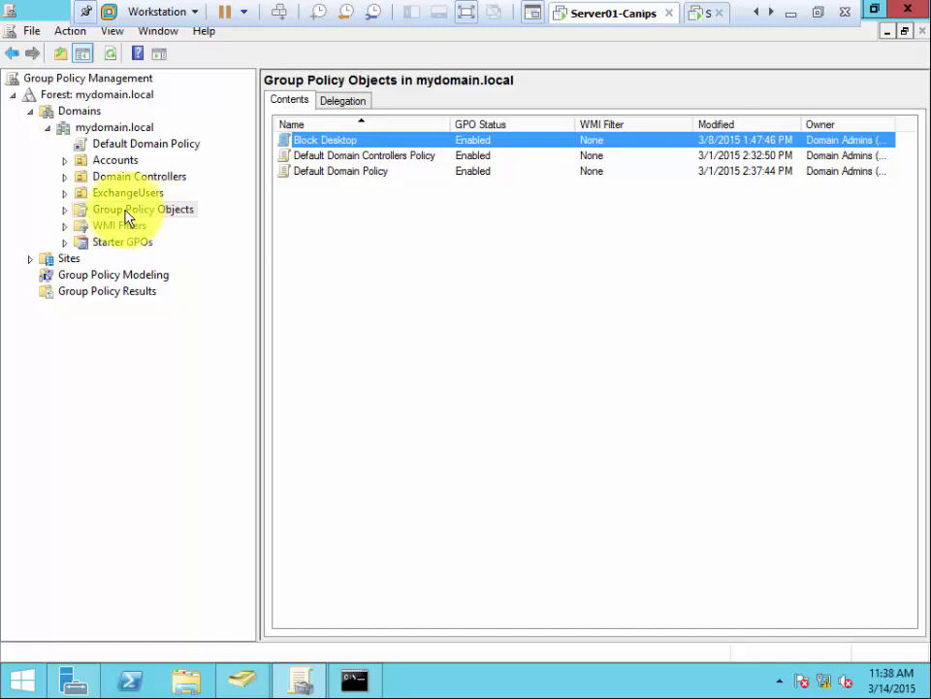
left_click(69, 213)
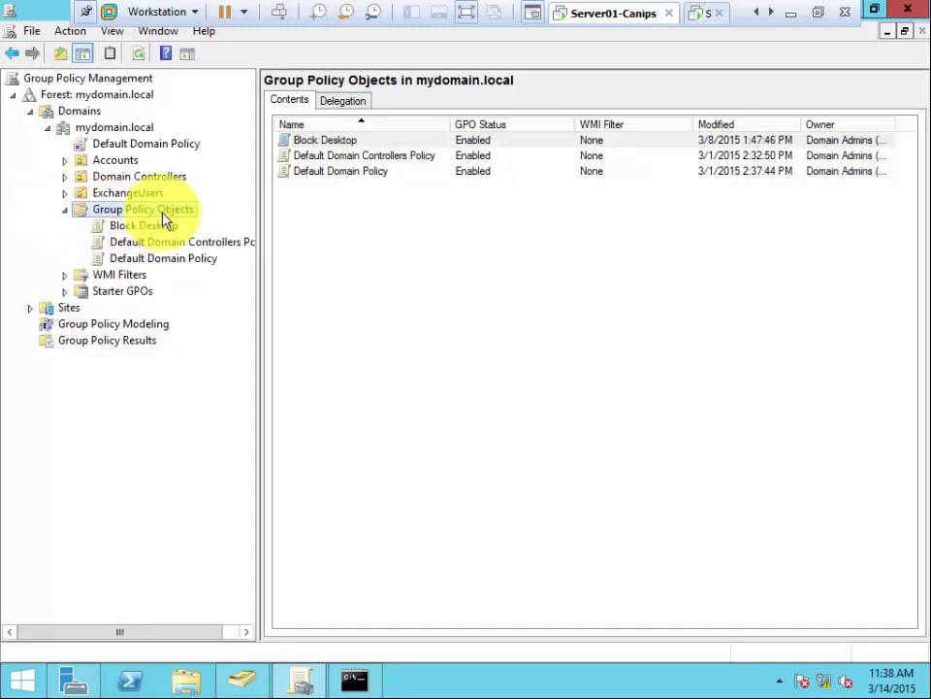
left_click(65, 160)
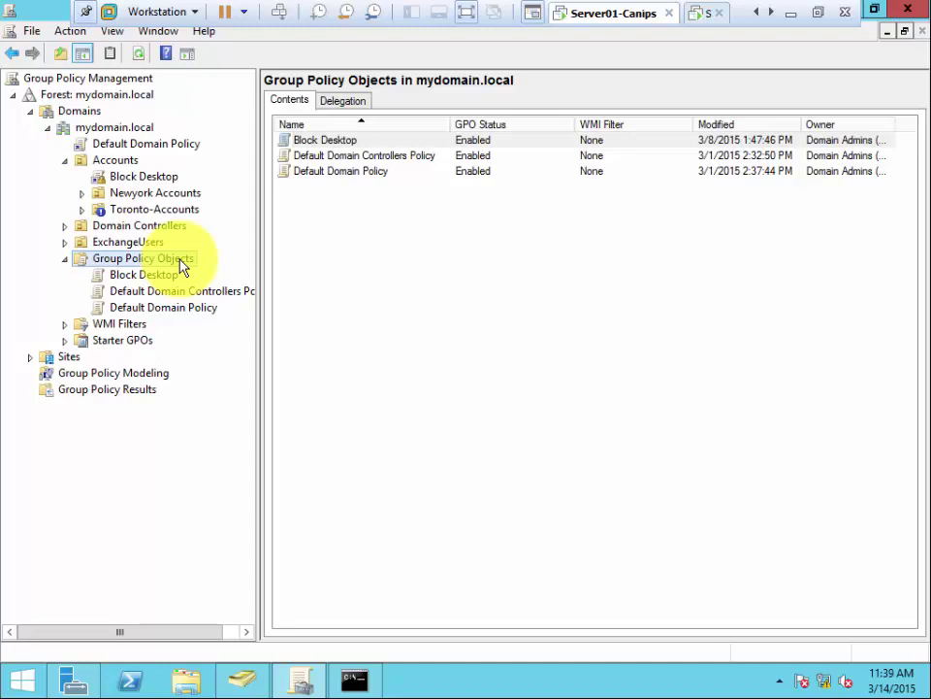
Step: Add a new GPO 'NewyorkAccounts OU Request' with Company Standard Policies as its source starter GPO
right_click(180, 260)
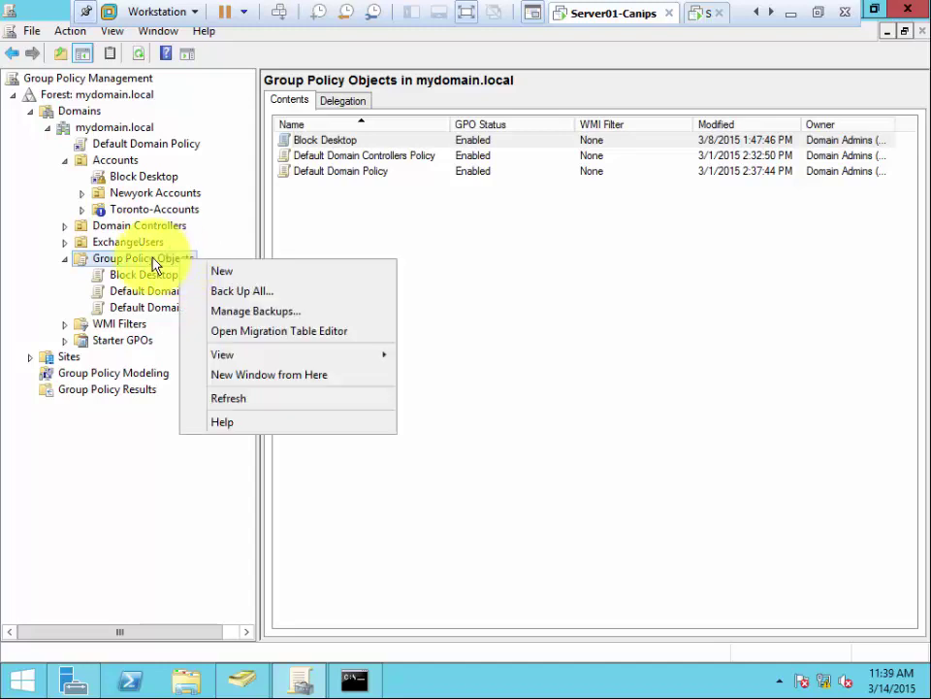
left_click(233, 274)
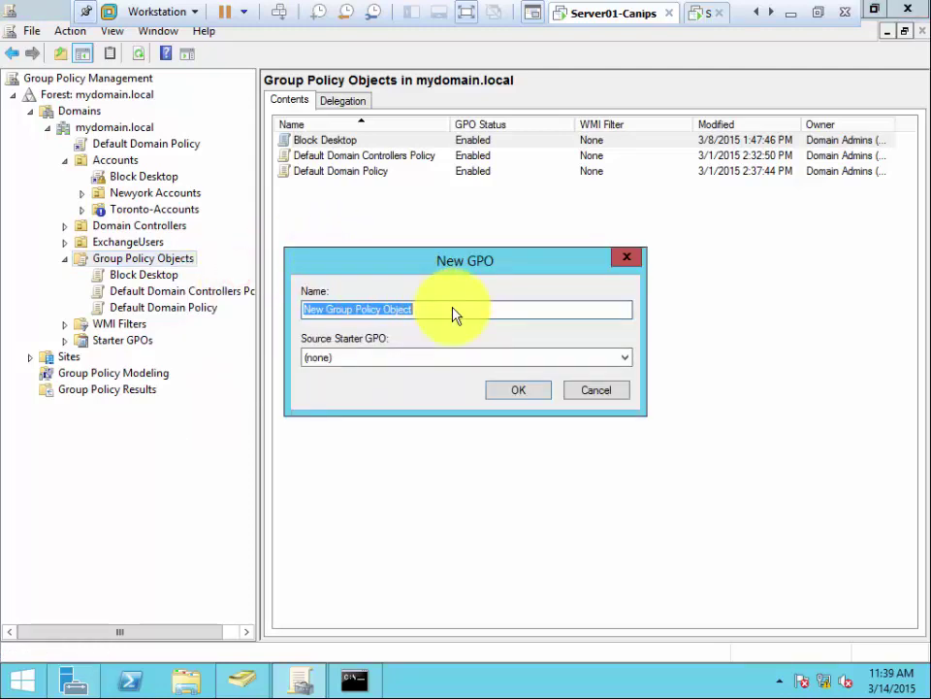
type("A")
key("BackSpace")
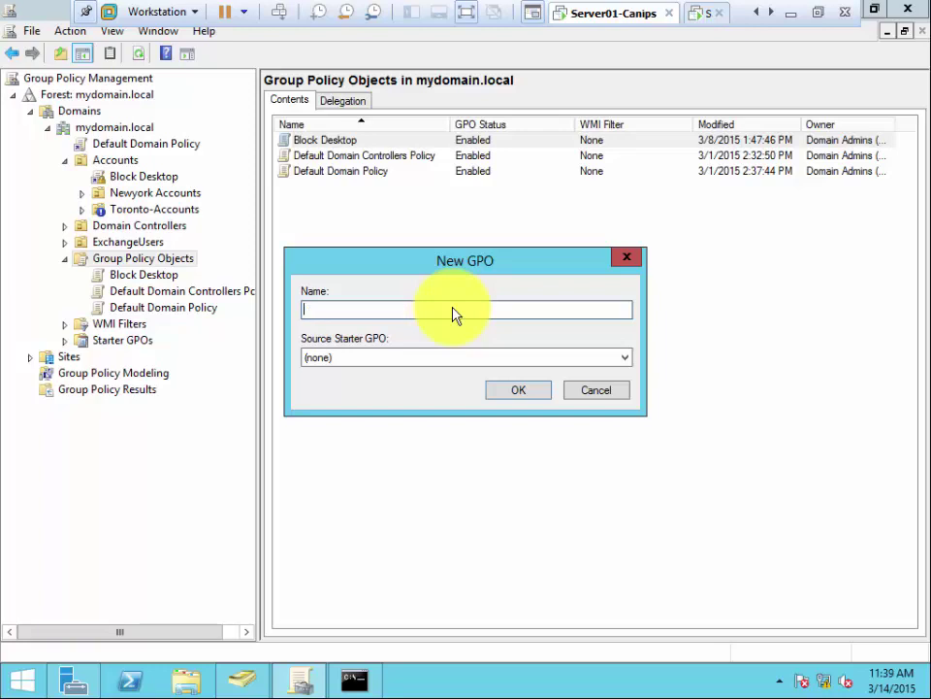
type("NewyorkAccounts OU Request")
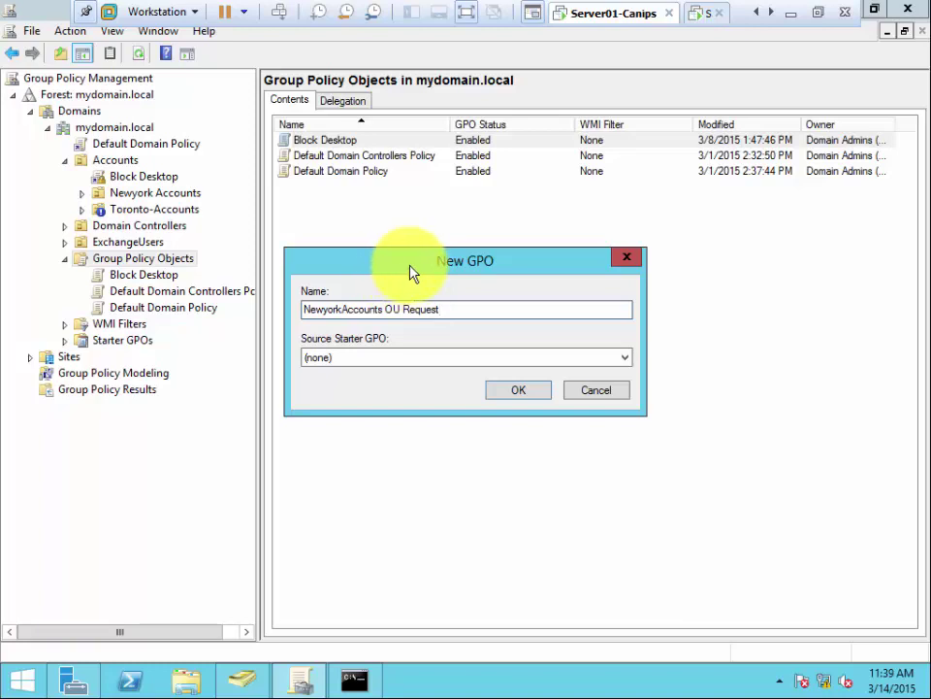
left_click(625, 361)
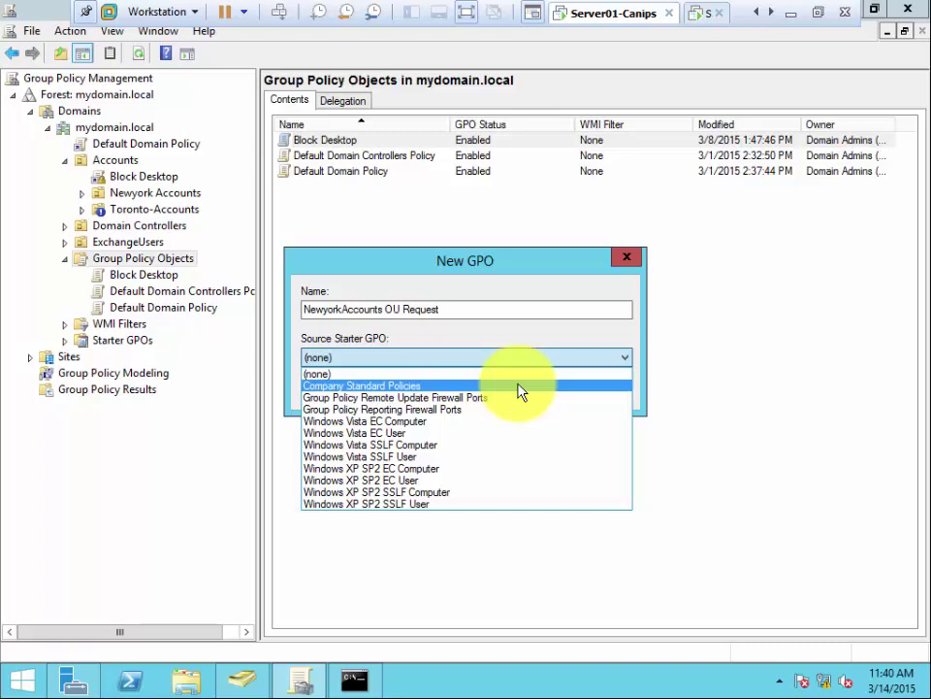
left_click(519, 389)
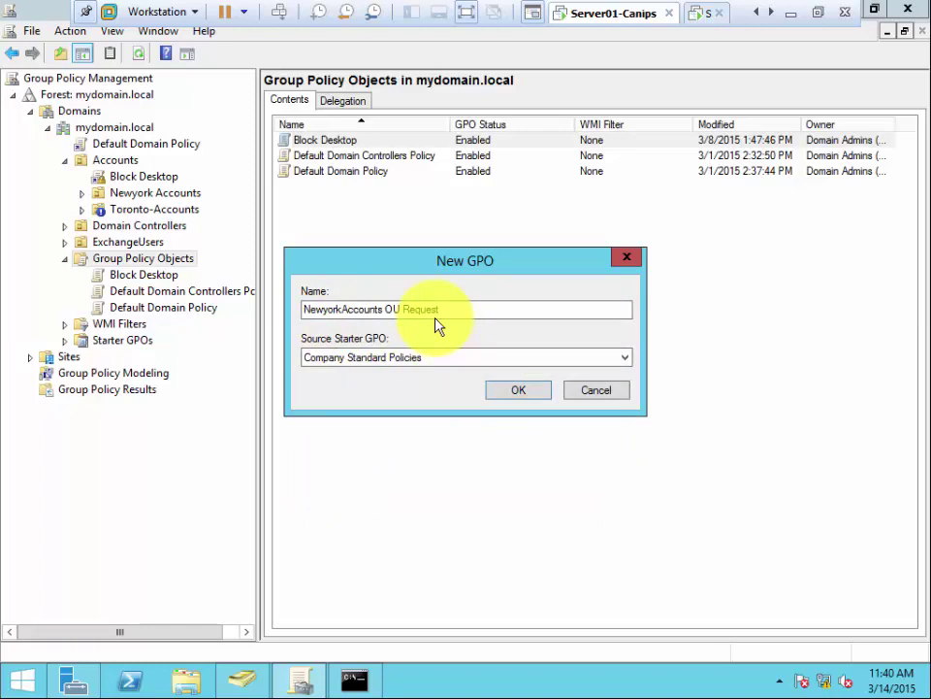
left_click(495, 389)
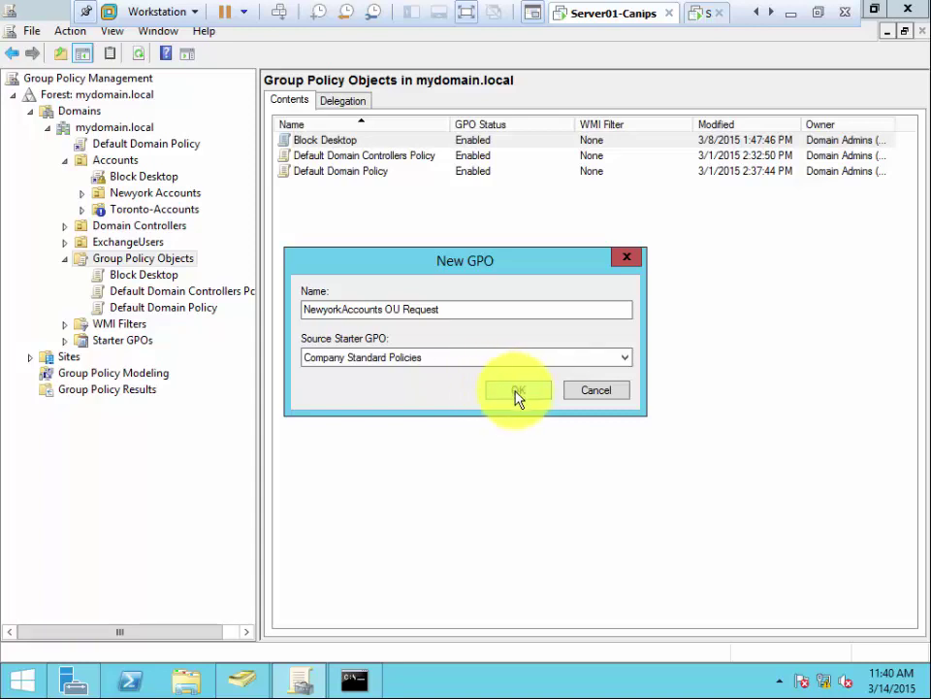
left_click(515, 391)
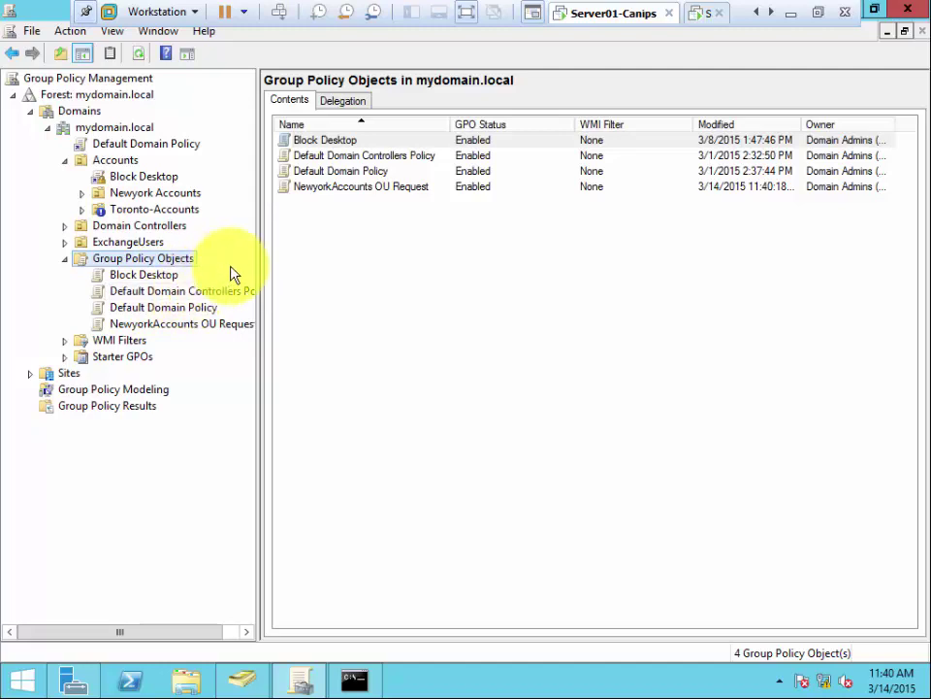
Step: Open the NewyorkAccounts OU Request GPO for editing from its context menu
right_click(179, 330)
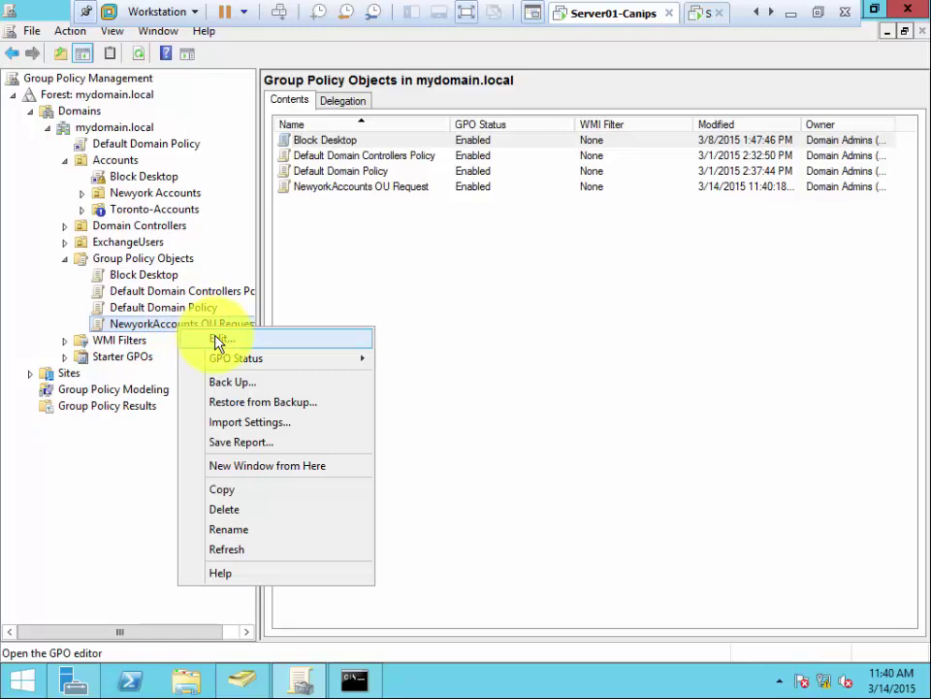
left_click(217, 339)
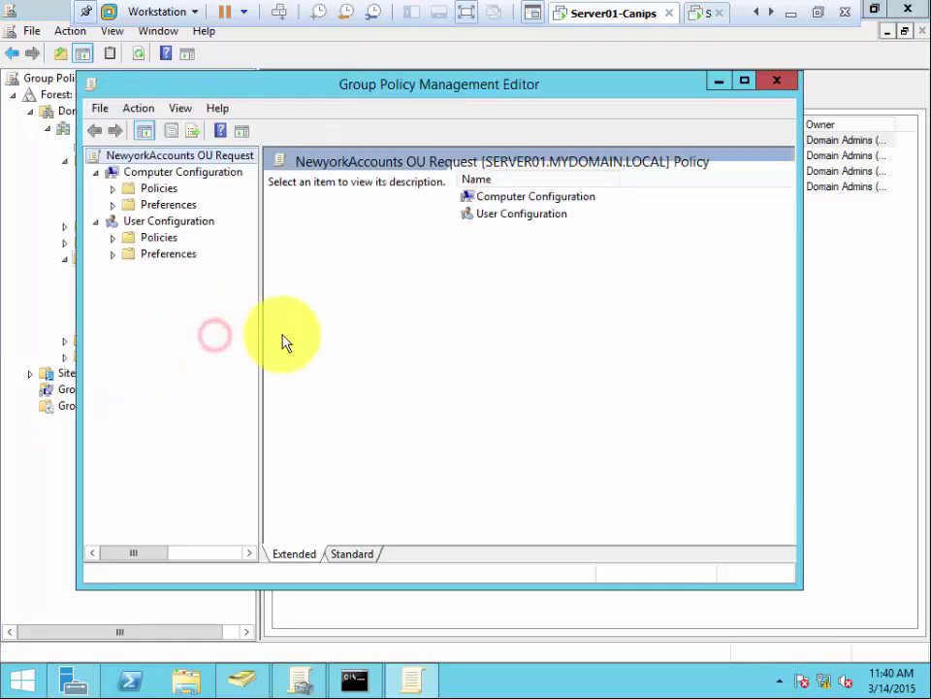
Step: Expand User Configuration Policies down to Windows Settings and widen the tree pane
left_click(113, 238)
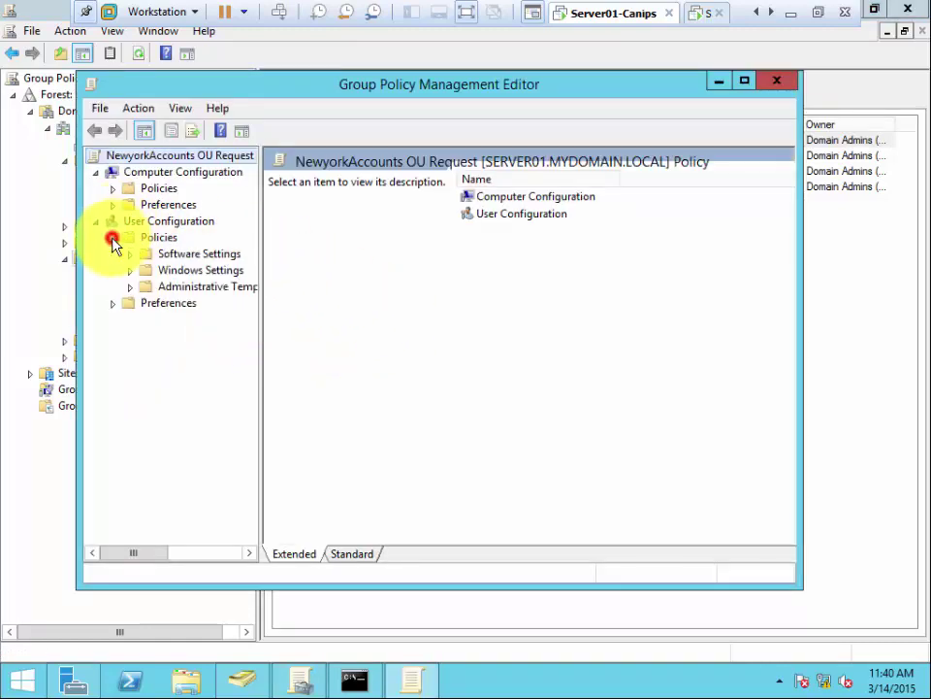
left_click(130, 287)
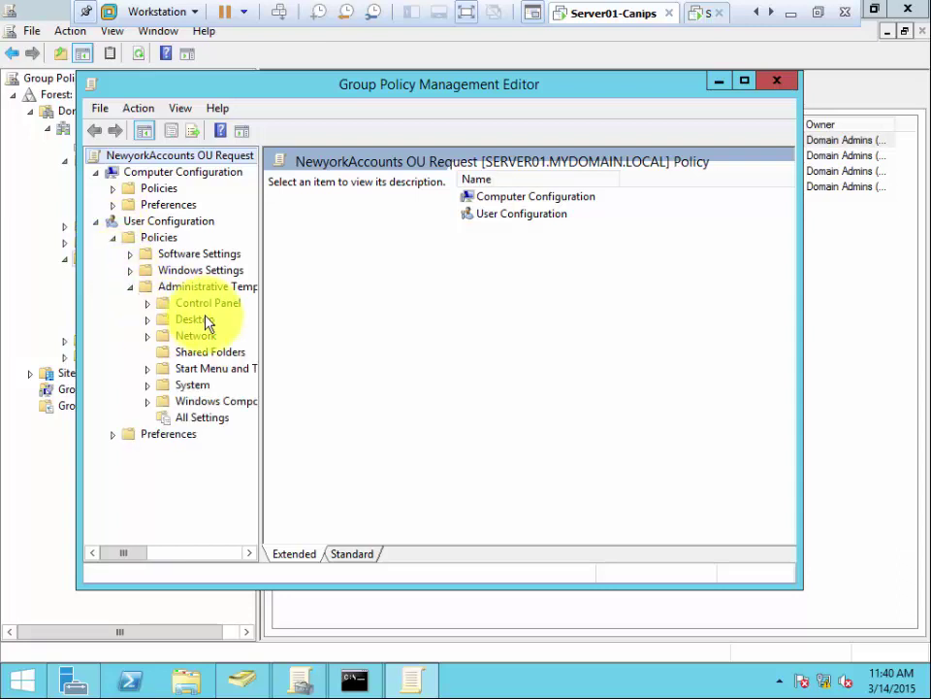
left_click(129, 288)
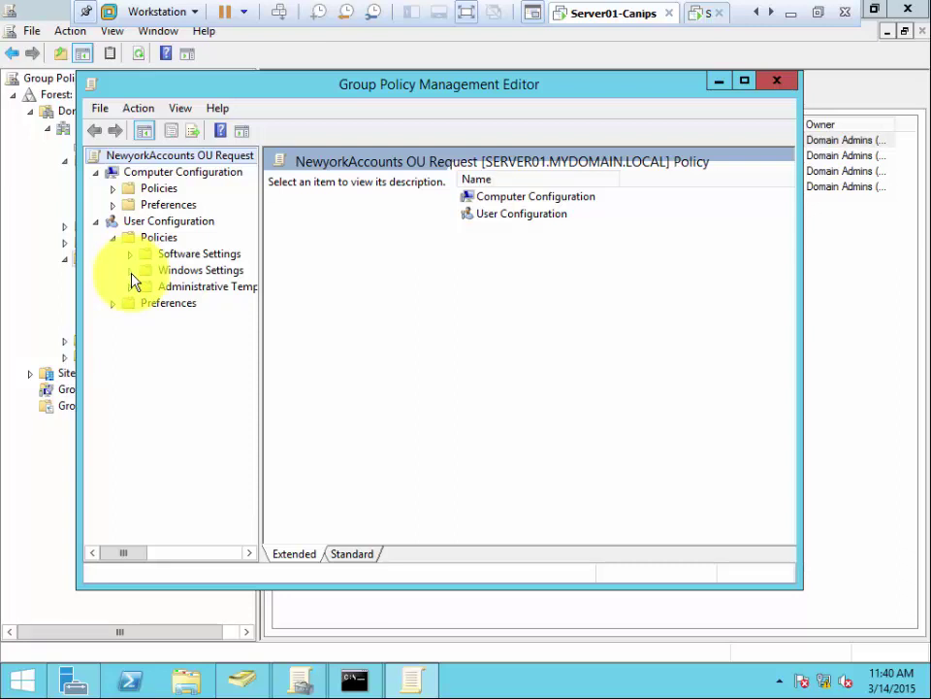
left_click(130, 272)
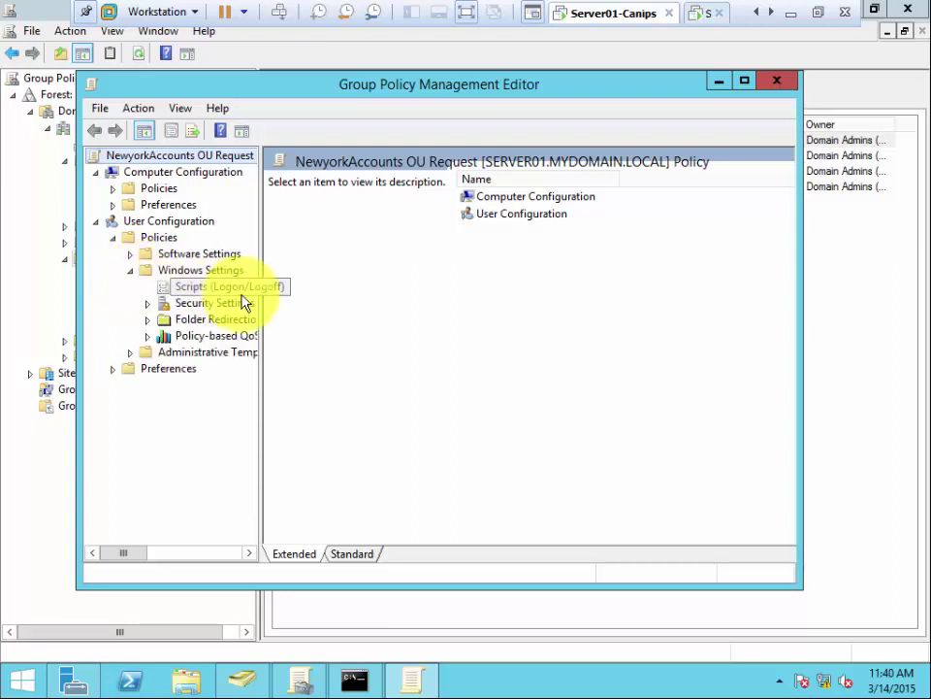
left_click_drag(260, 298, 324, 307)
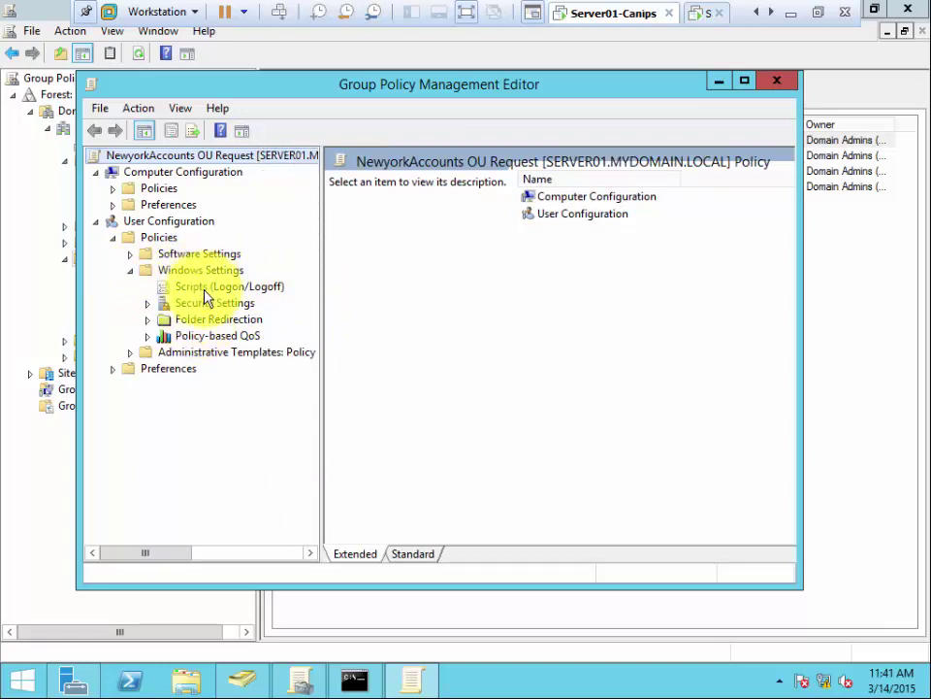
Step: Browse into Security Settings, expand its subfolders and open Software Restriction Policies
left_click(179, 303)
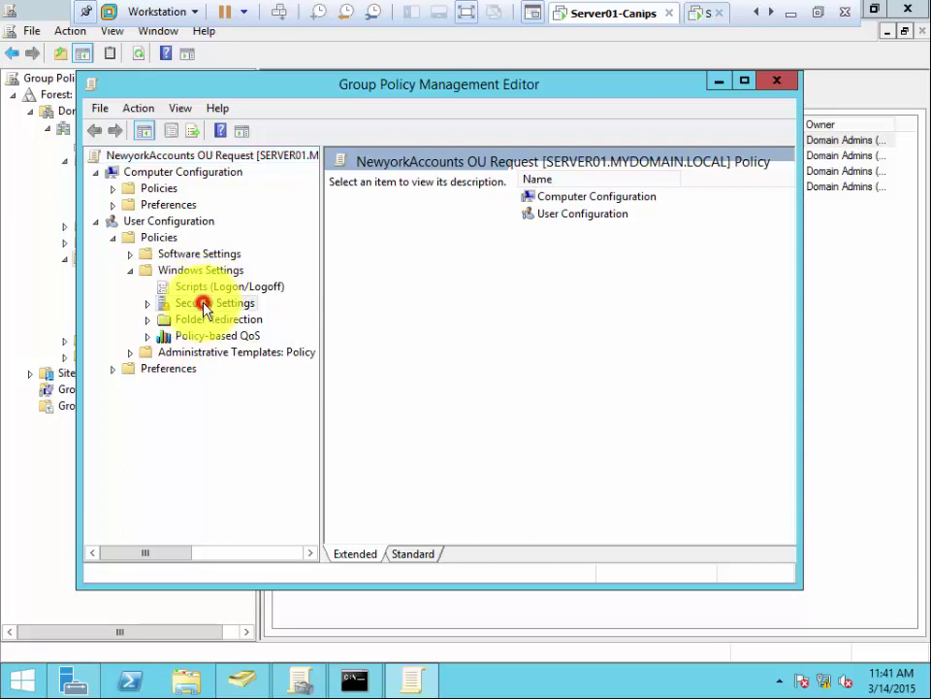
left_click(155, 222)
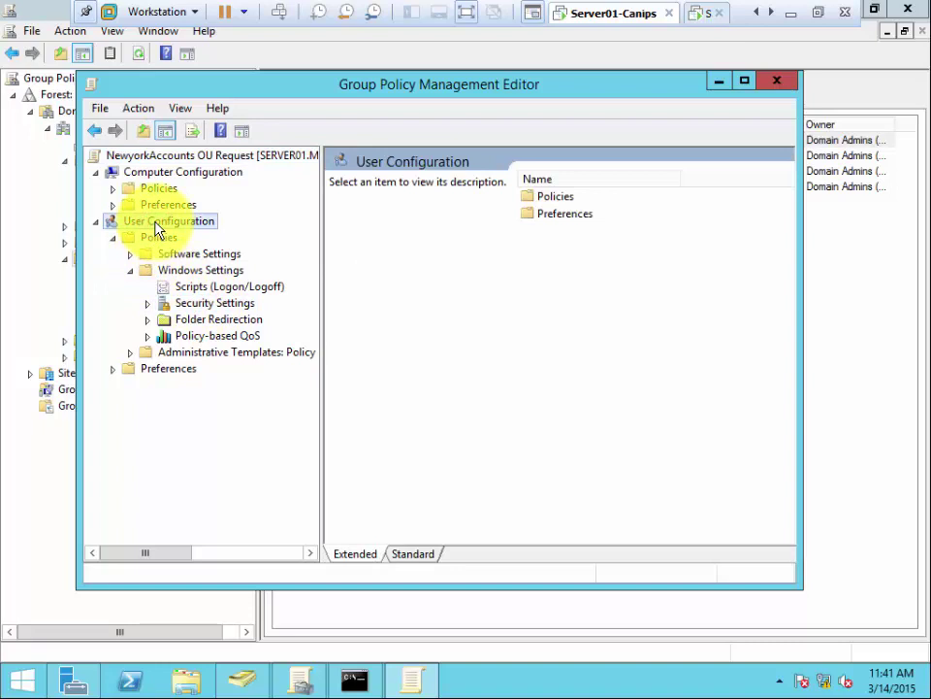
left_click(160, 238)
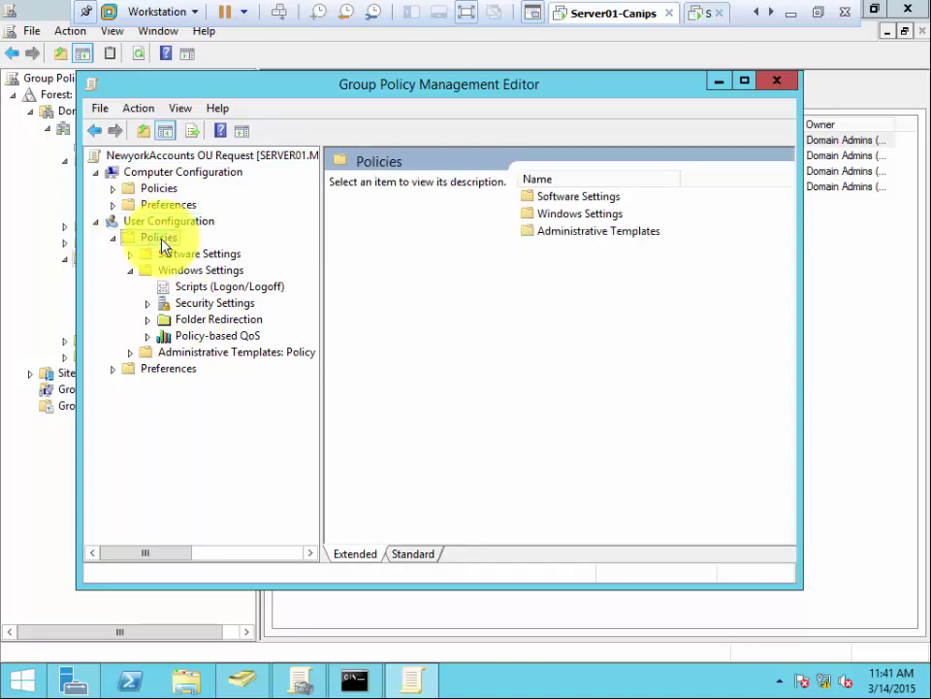
left_click(176, 275)
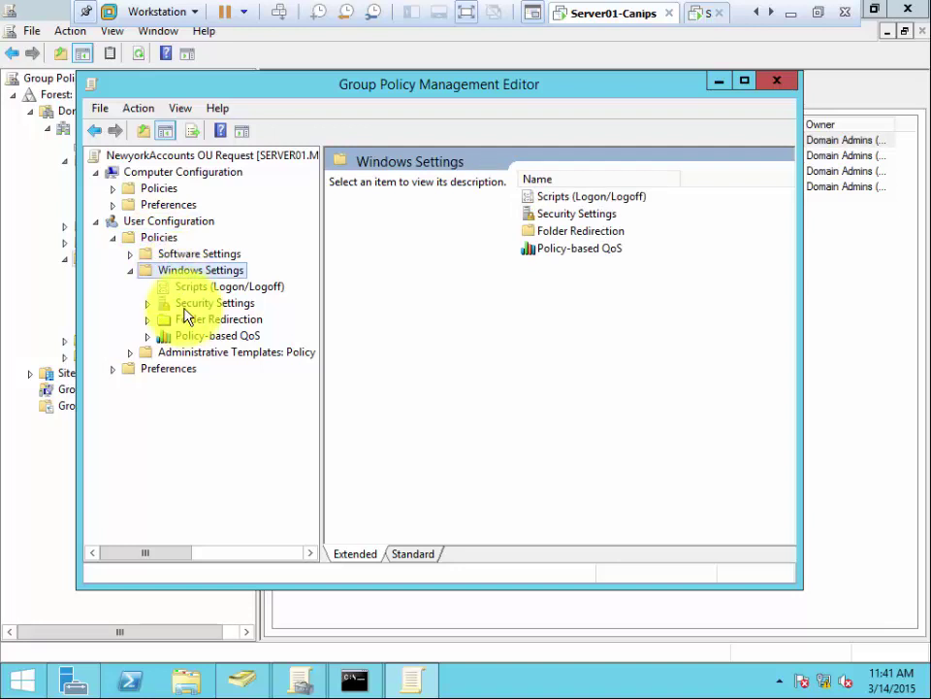
left_click(187, 308)
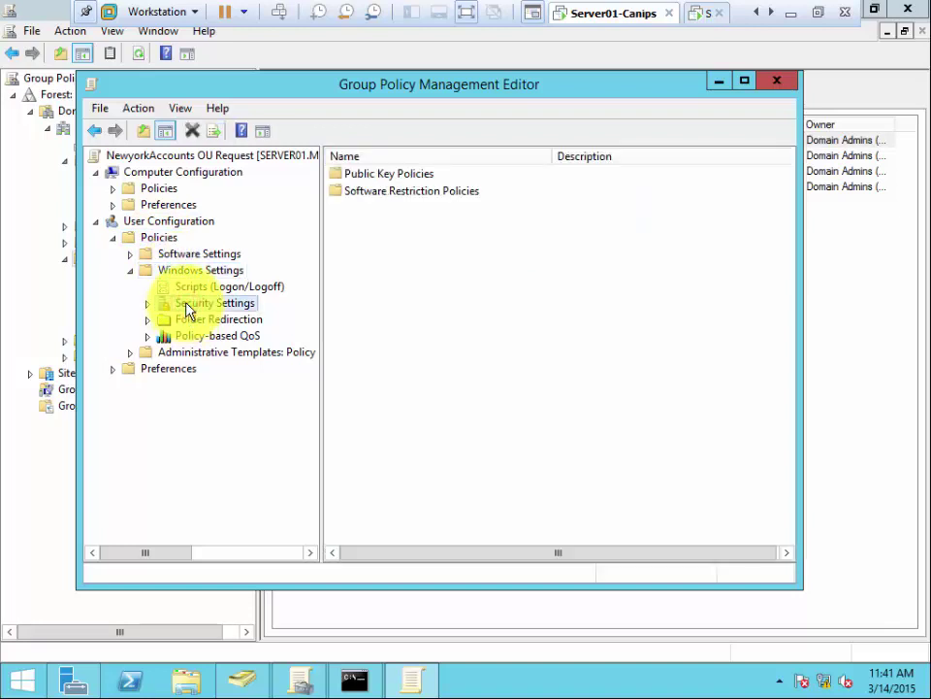
double_click(185, 304)
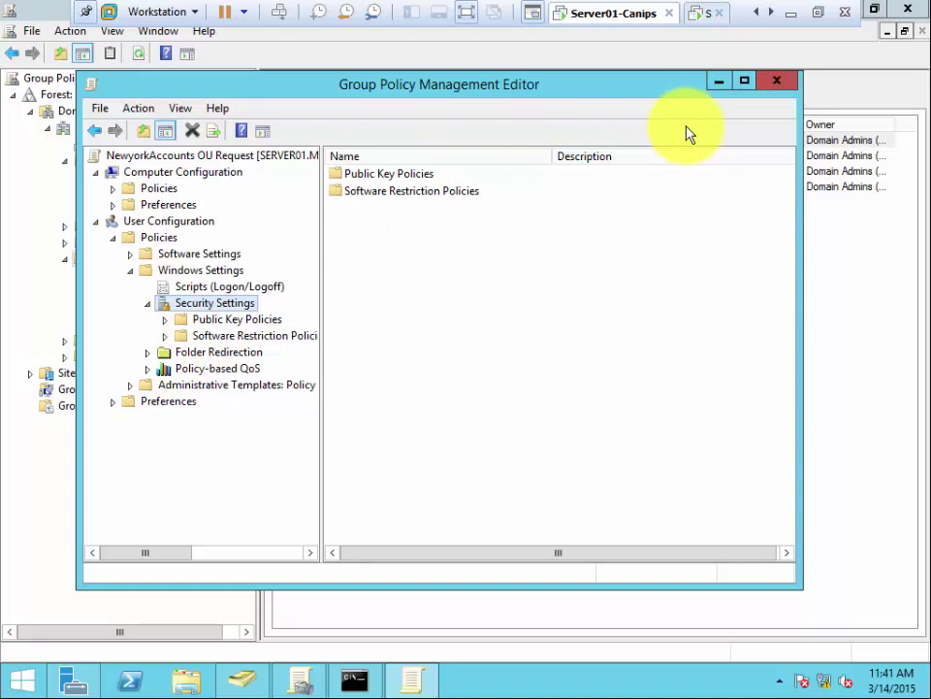
left_click(387, 196)
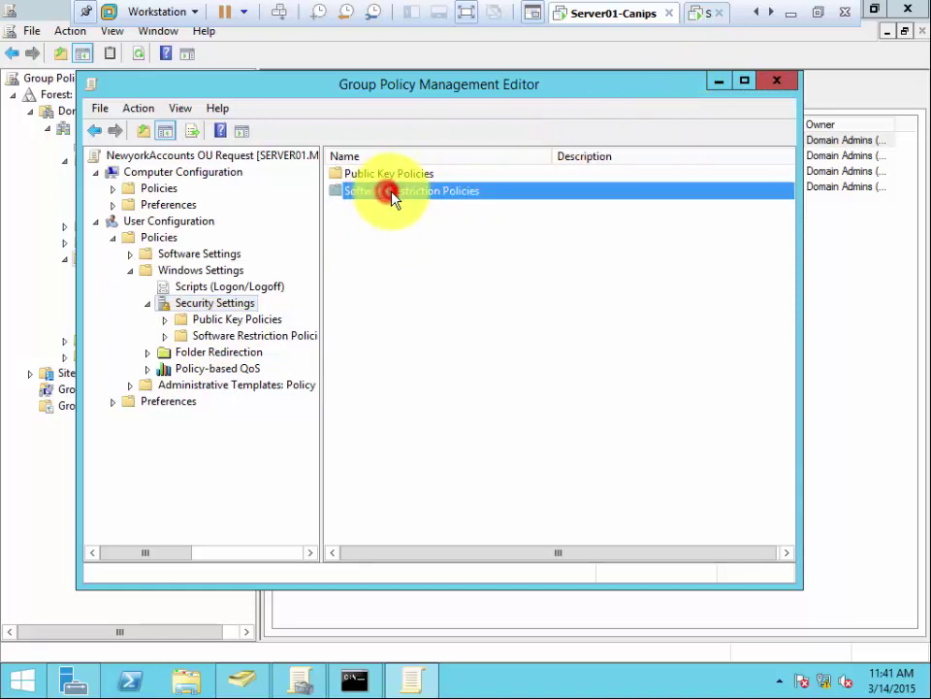
double_click(388, 196)
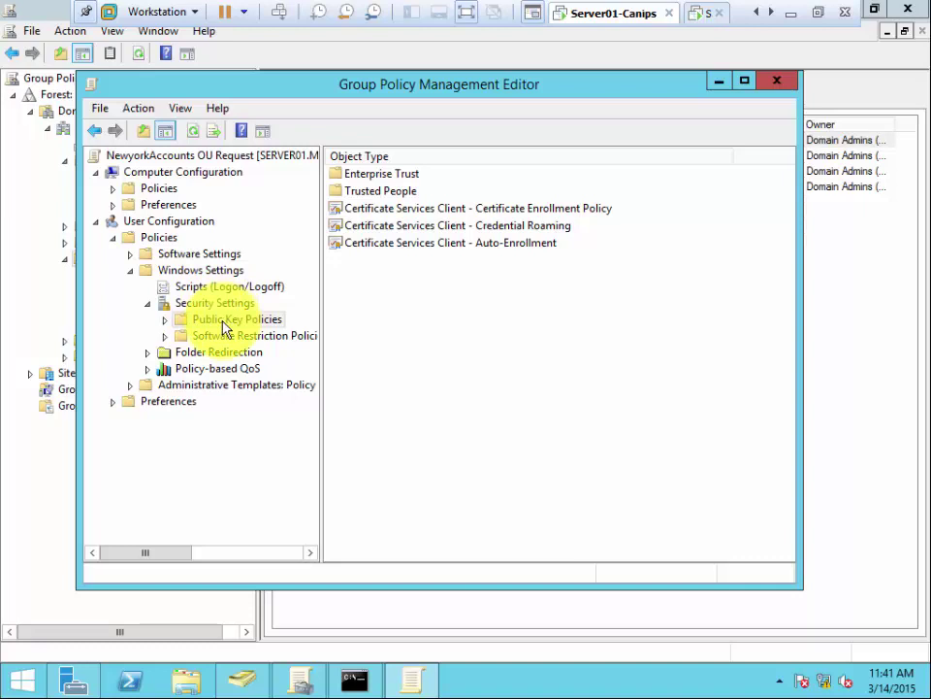
Step: Expand Public Key Policies and look at the Certificate Services Client - Auto-Enrollment entry
left_click(165, 320)
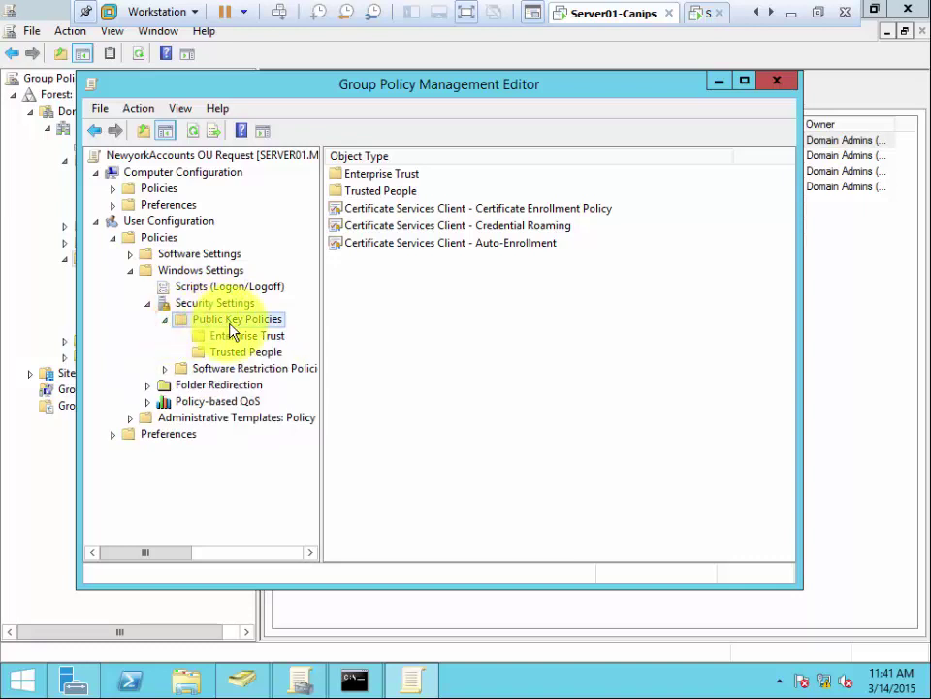
left_click(430, 243)
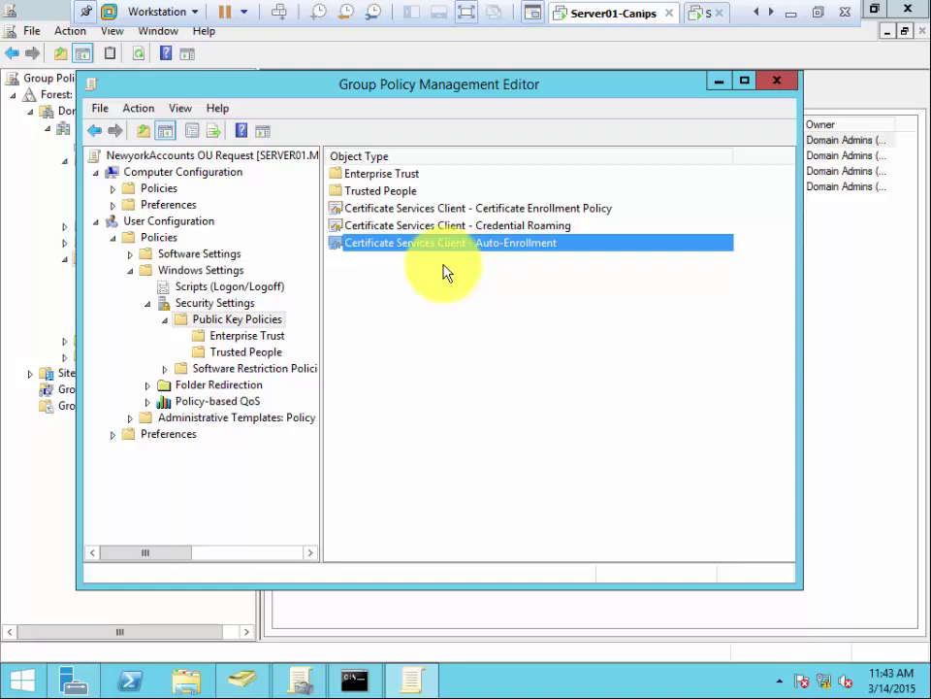
left_click(479, 308)
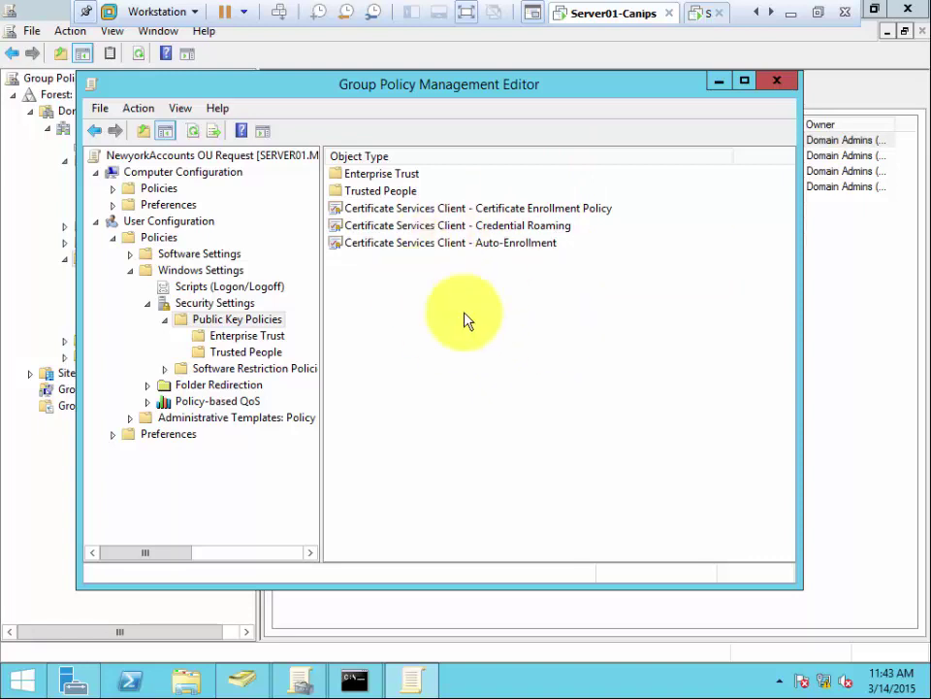
Step: Set Auto-Enrollment to Enabled with renew-expired and update-template certificate options ticked
double_click(413, 248)
left_click(475, 222)
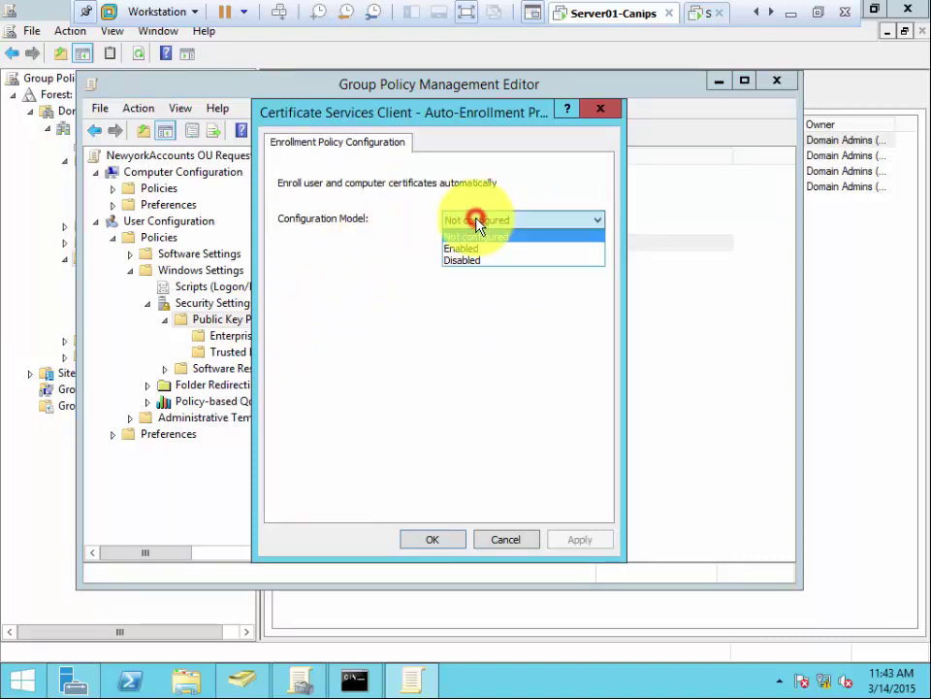
left_click(480, 249)
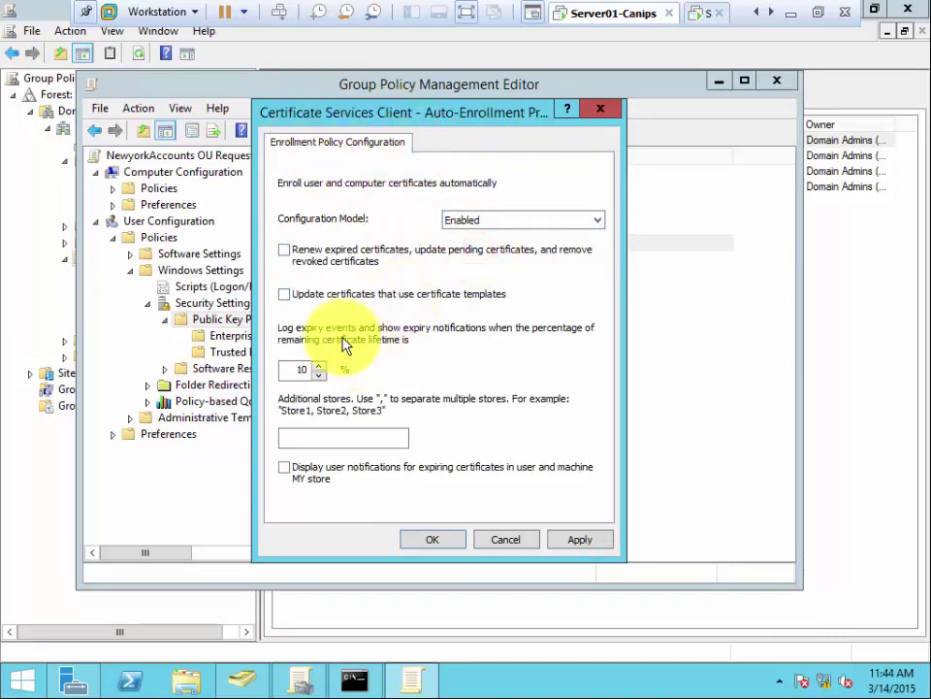
left_click(285, 251)
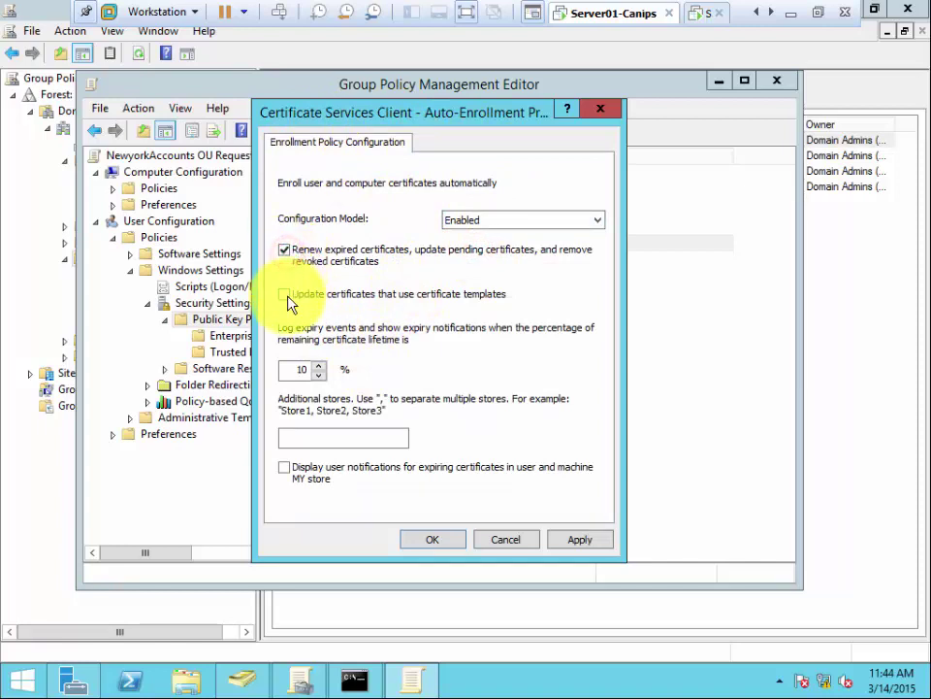
left_click(286, 294)
left_click(566, 543)
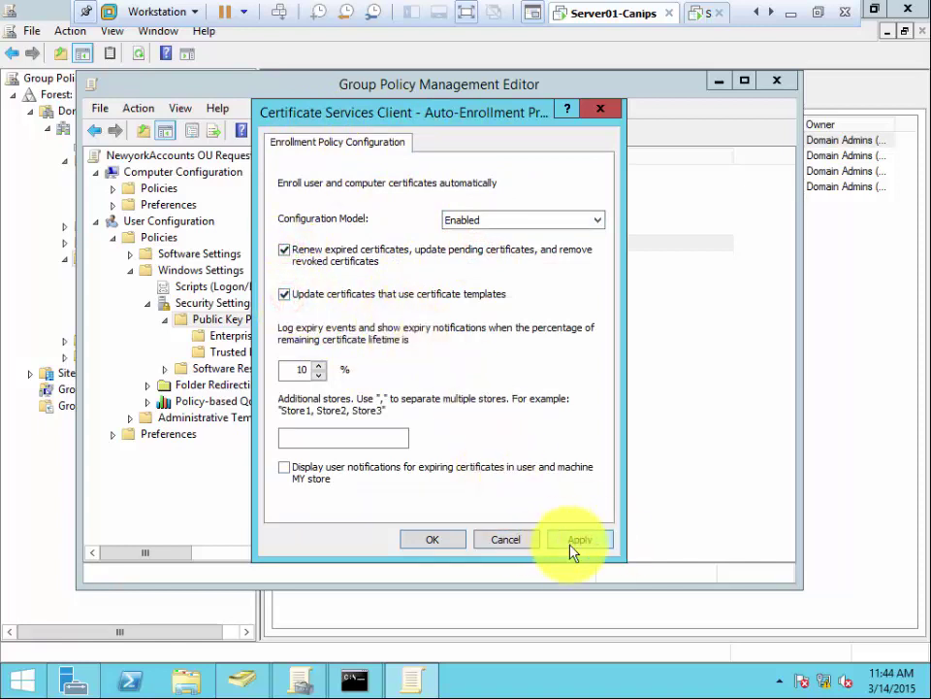
left_click(439, 543)
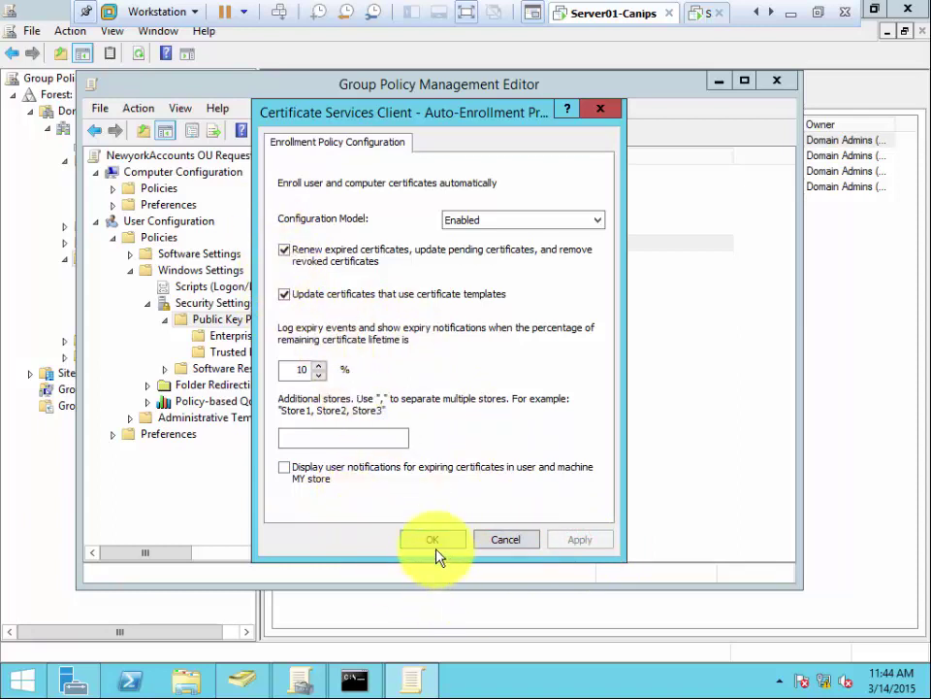
left_click(433, 540)
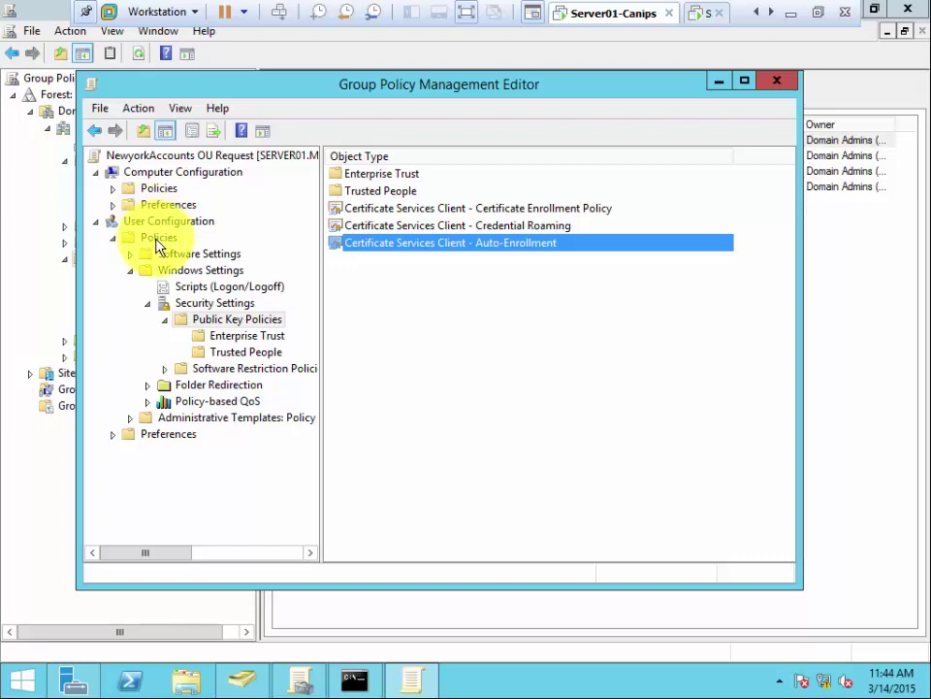
left_click(183, 269)
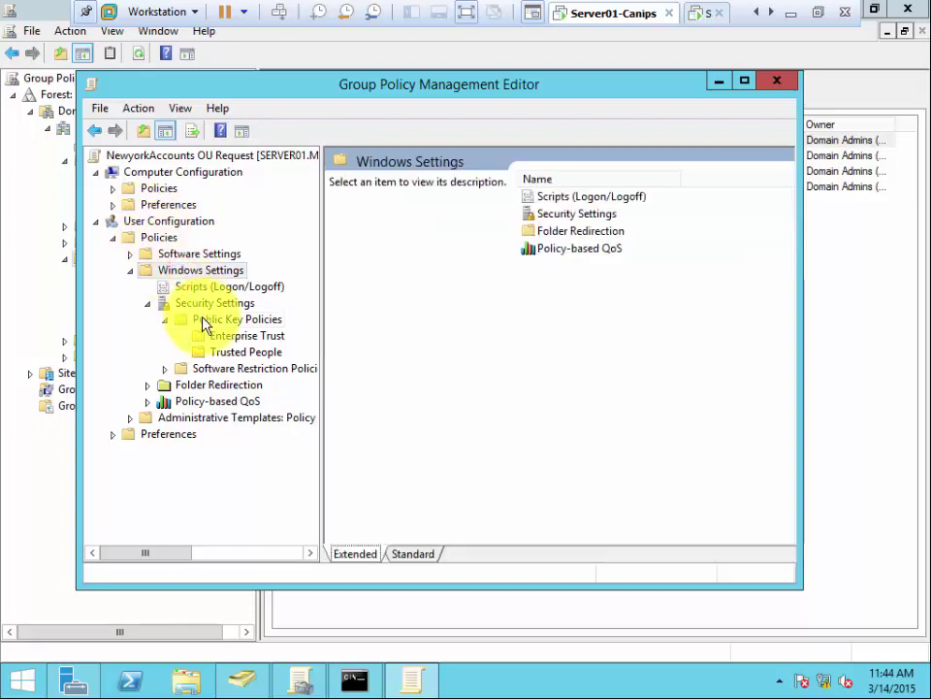
left_click(202, 302)
left_click(225, 322)
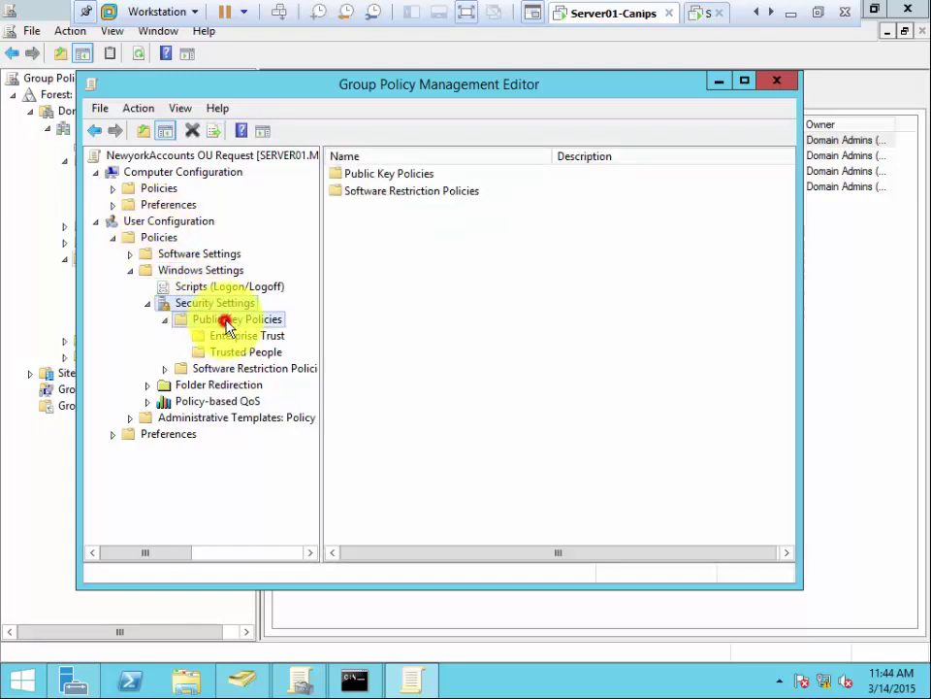
left_click(243, 337)
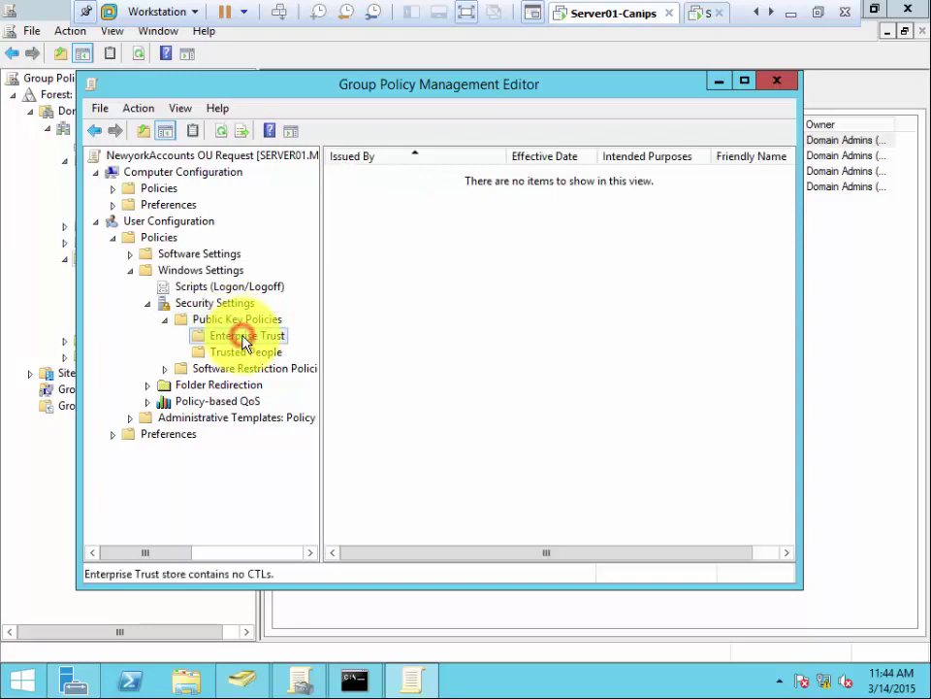
left_click(233, 320)
left_click(415, 243)
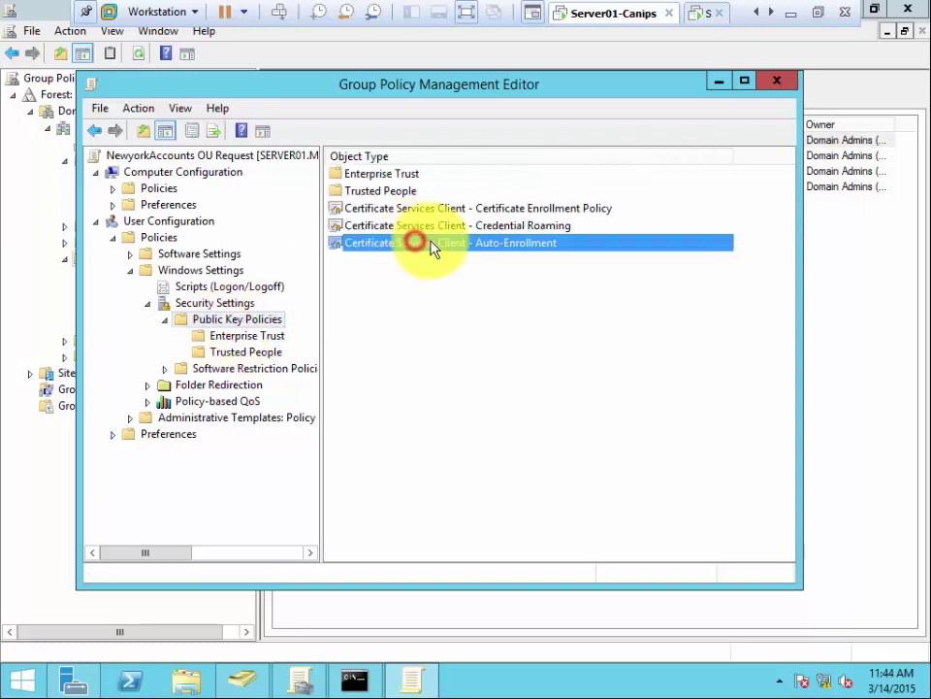
double_click(416, 244)
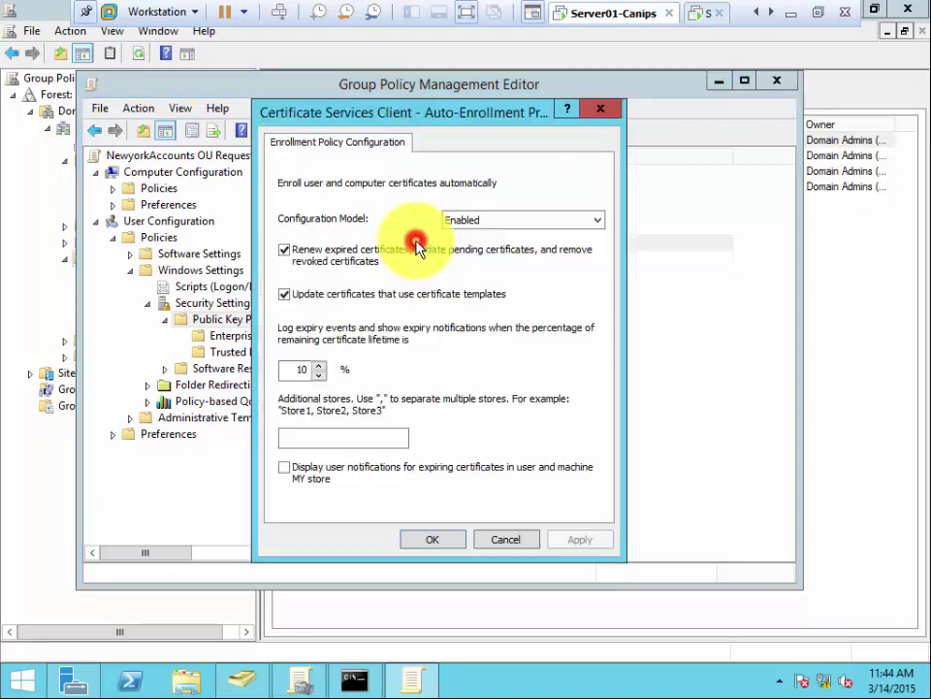
left_click(433, 540)
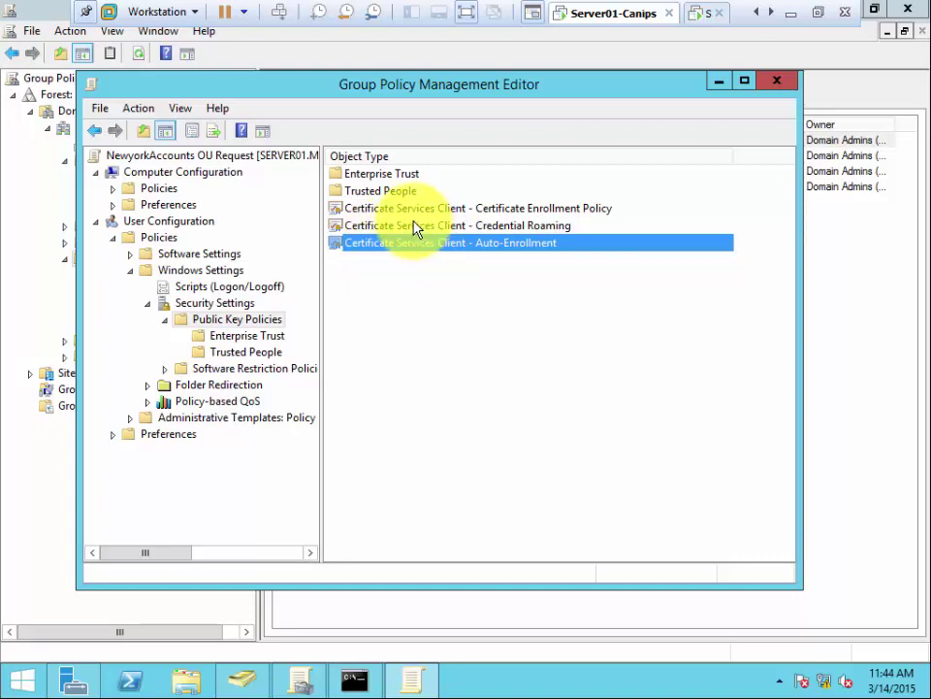
left_click(393, 243)
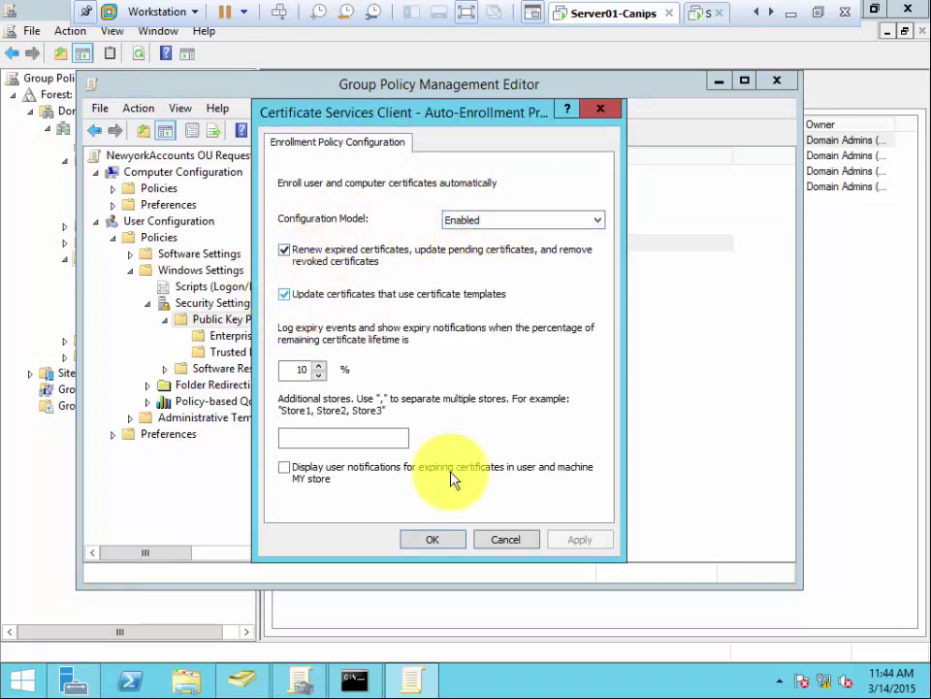
left_click(445, 543)
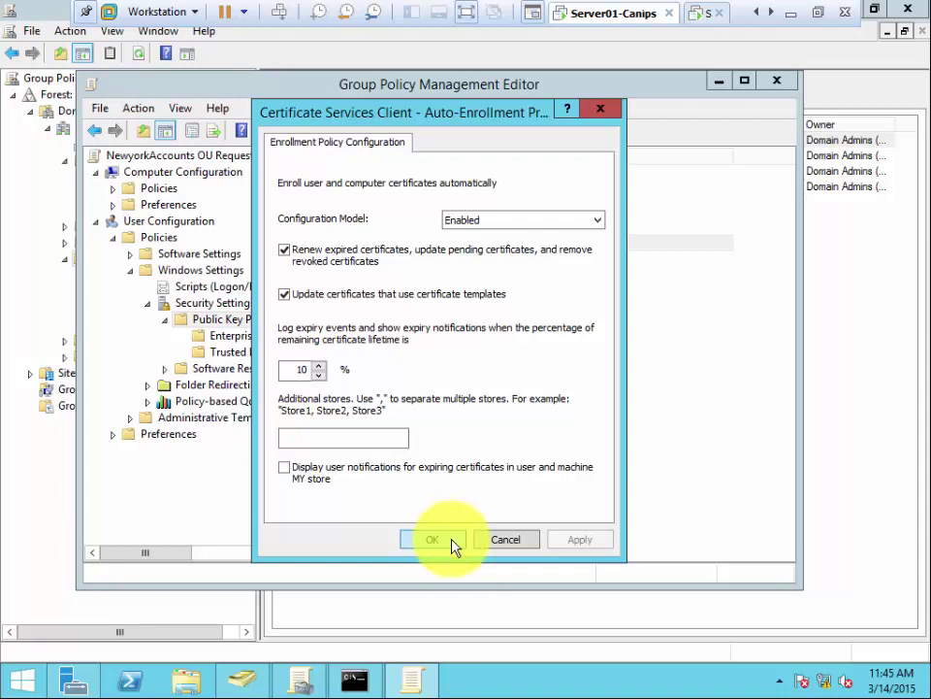
left_click(436, 539)
left_click(451, 344)
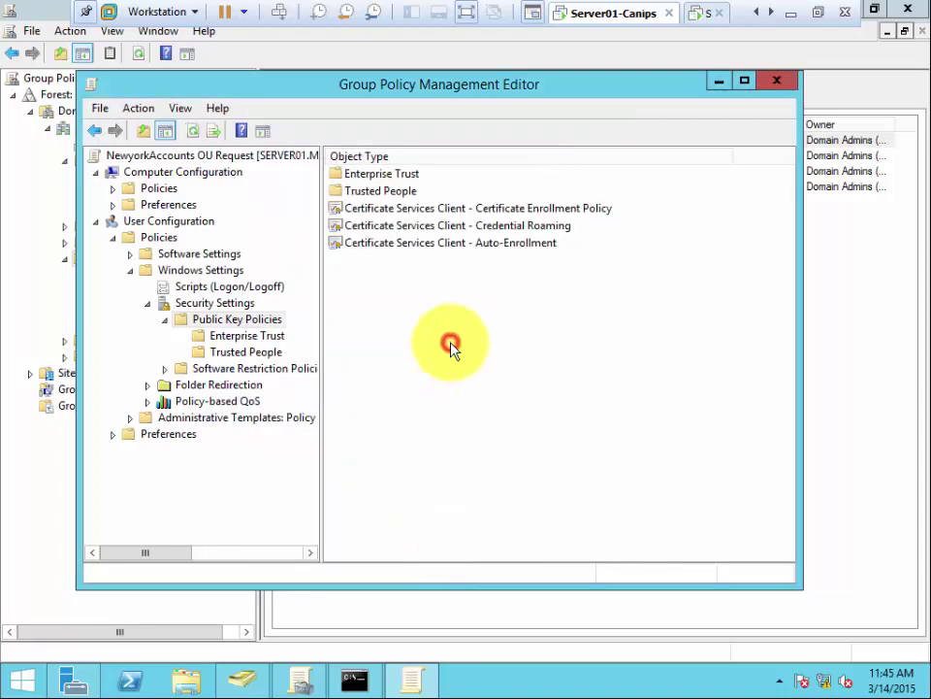
Step: Close the Group Policy Management Editor and bring the Command Prompt window forward
left_click(779, 83)
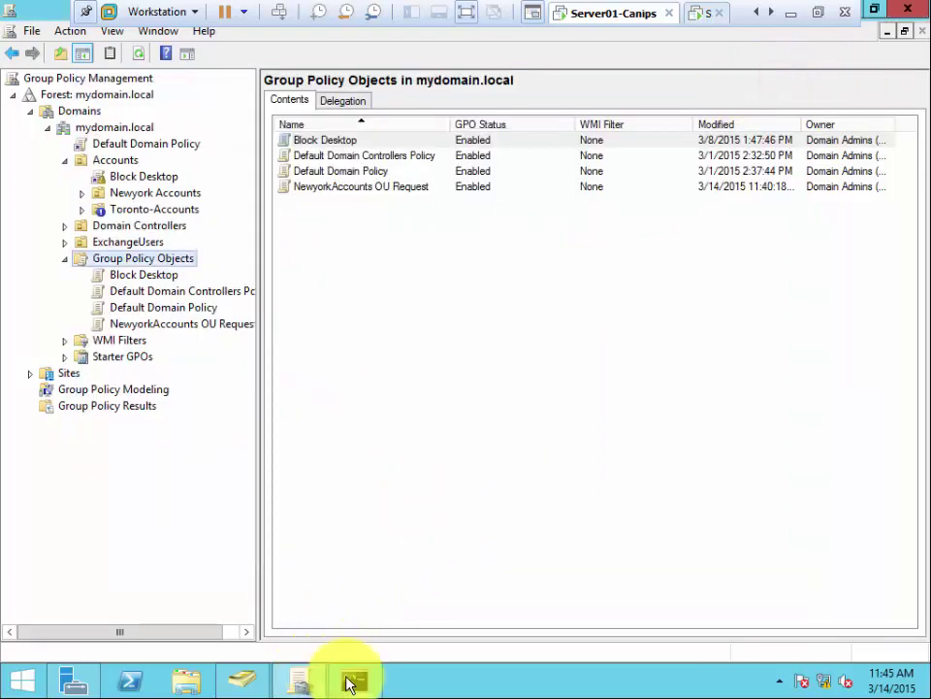
left_click(354, 678)
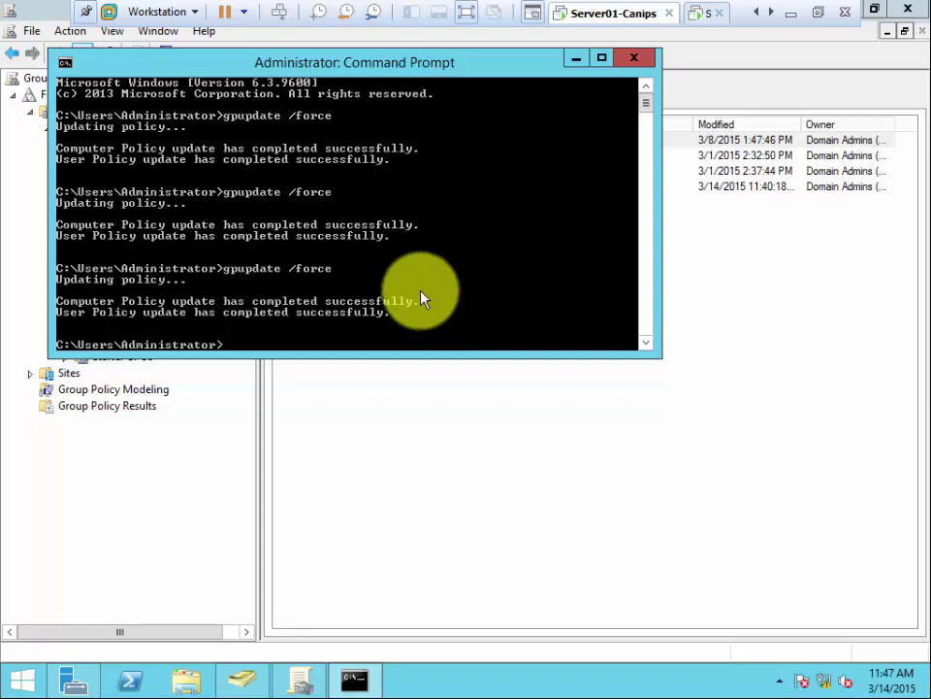
Step: Minimize the Command Prompt to return to Group Policy Management
left_click(575, 58)
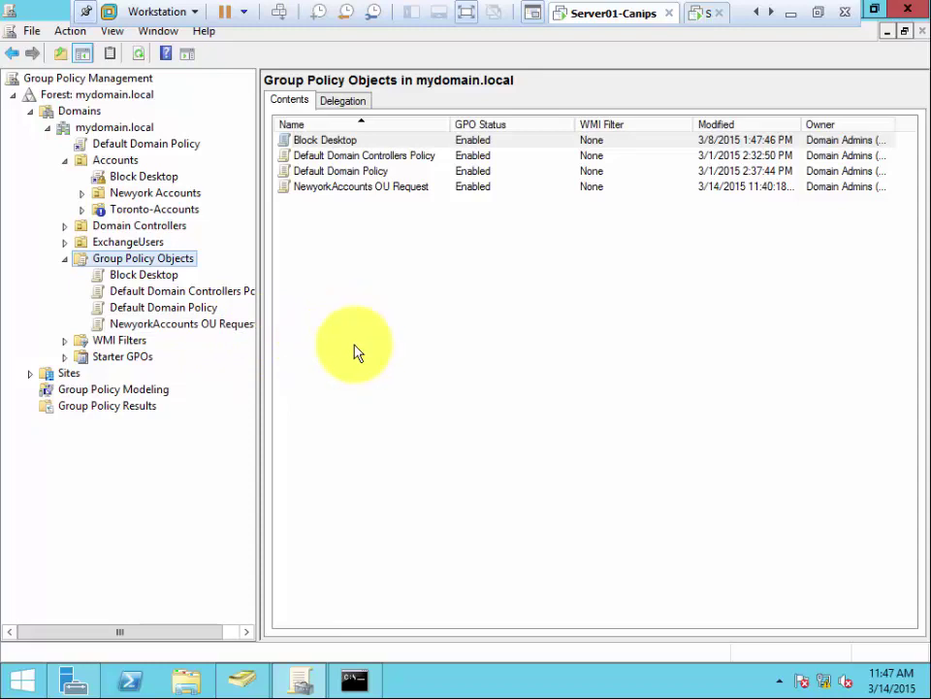
Step: Show NewyorkAccounts OU Request's Settings report with Administrative Templates > Control Panel expanded
left_click(175, 324)
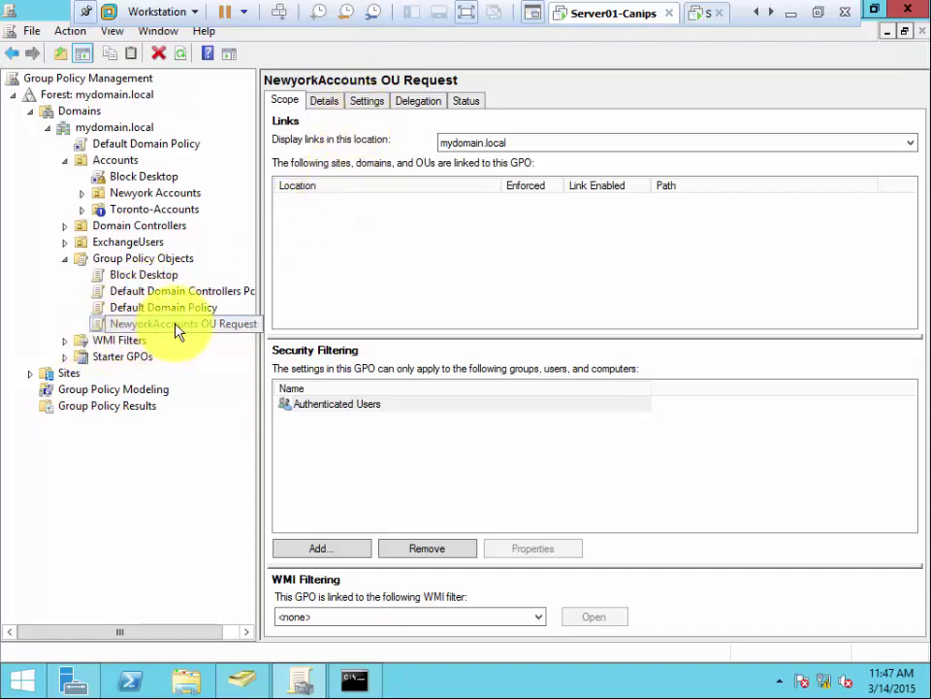
left_click(367, 102)
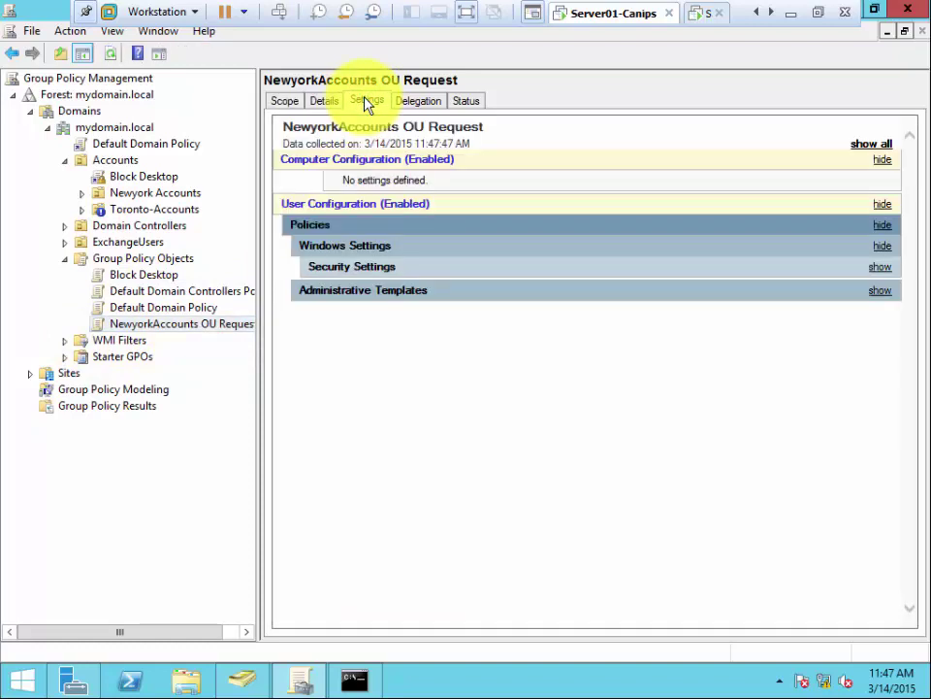
left_click(322, 299)
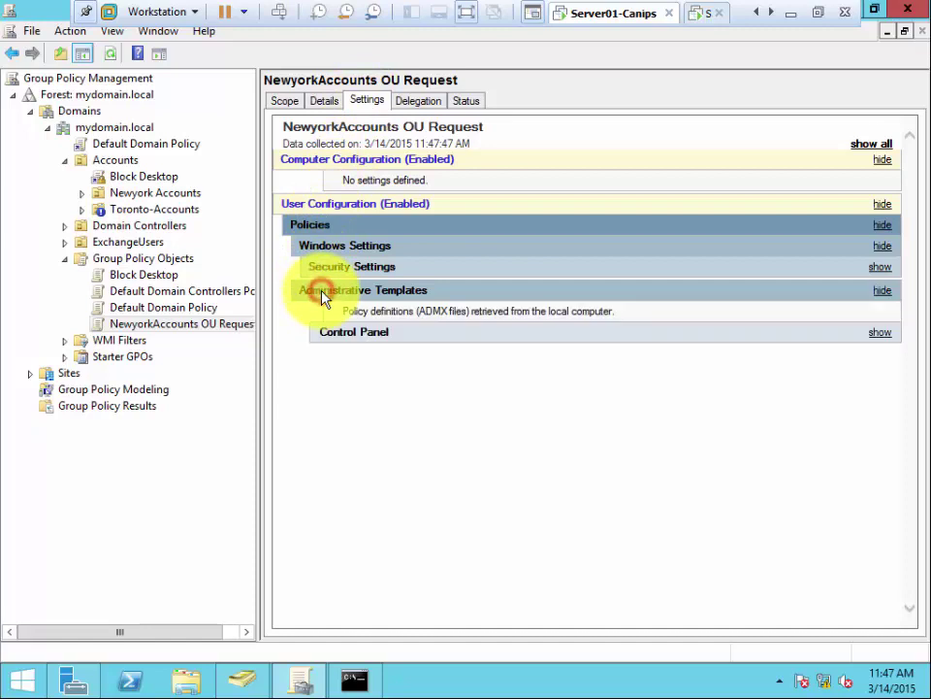
left_click(326, 334)
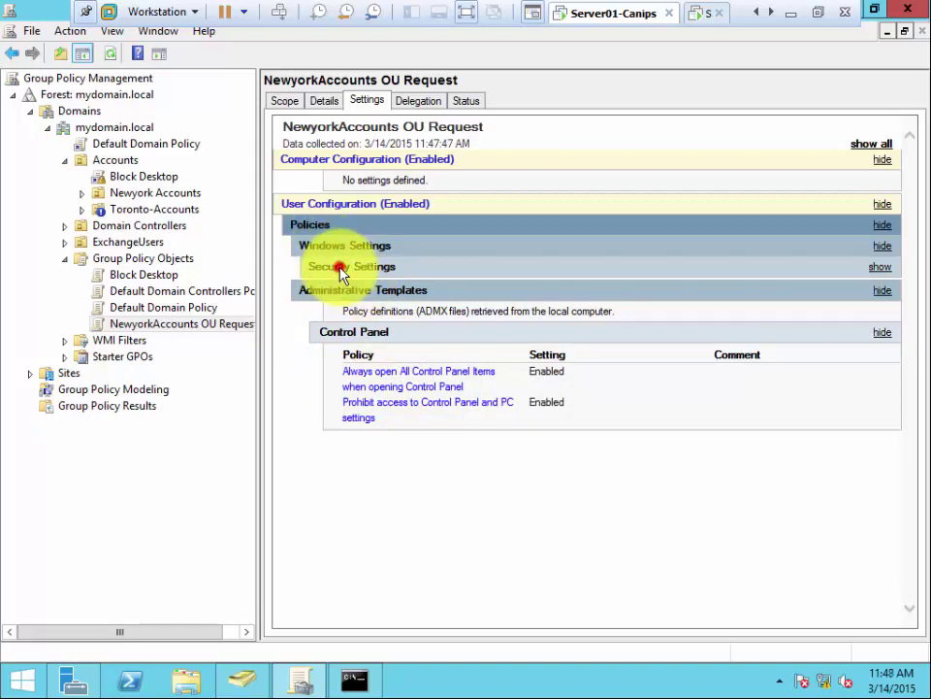
Step: Expand Security Settings in the report to check the certificate auto-enrollment policy
left_click(338, 266)
left_click(361, 289)
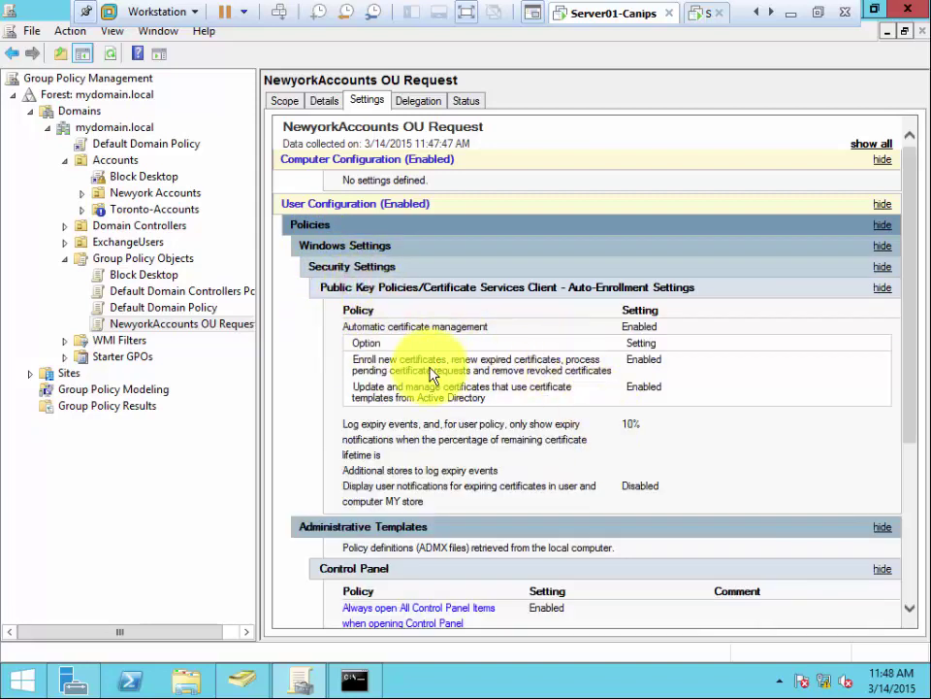
left_click(342, 288)
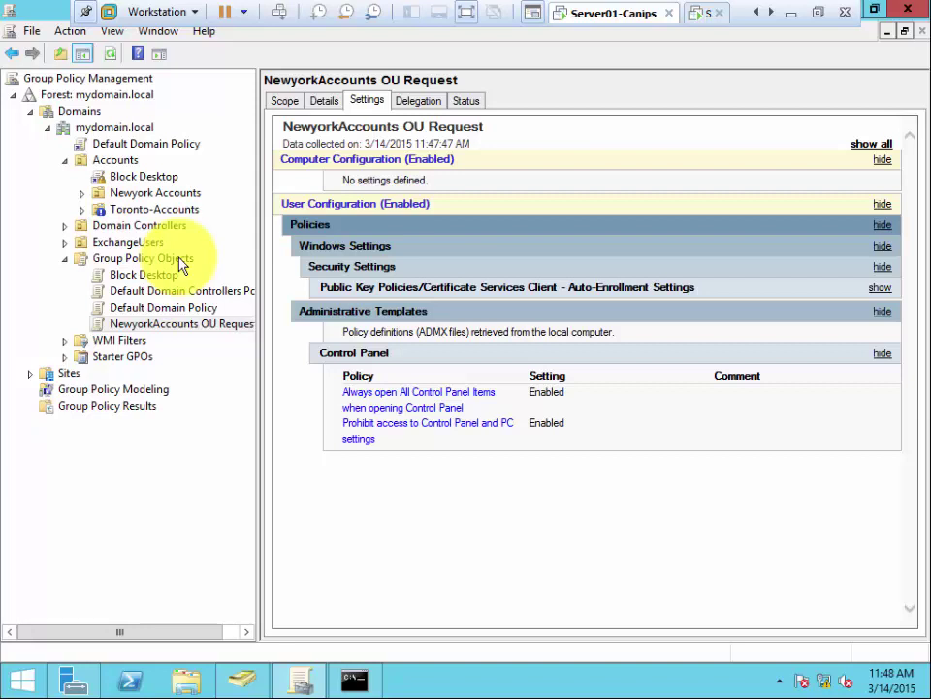
Step: Create GPO 'TorontoAccounts OU' with Company Standard Policies as the Source Starter GPO
right_click(180, 260)
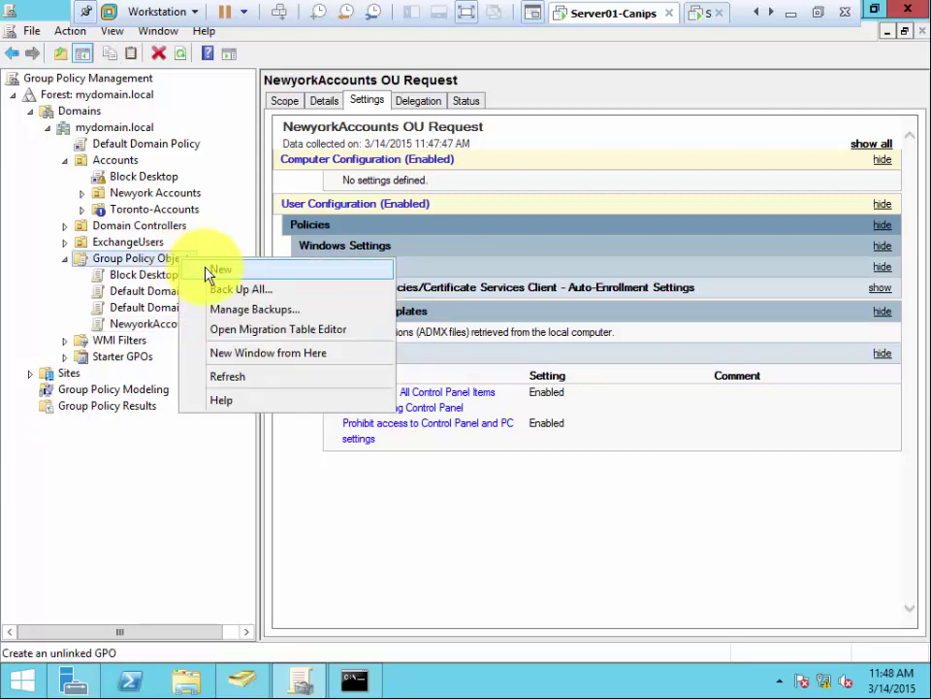
left_click(209, 274)
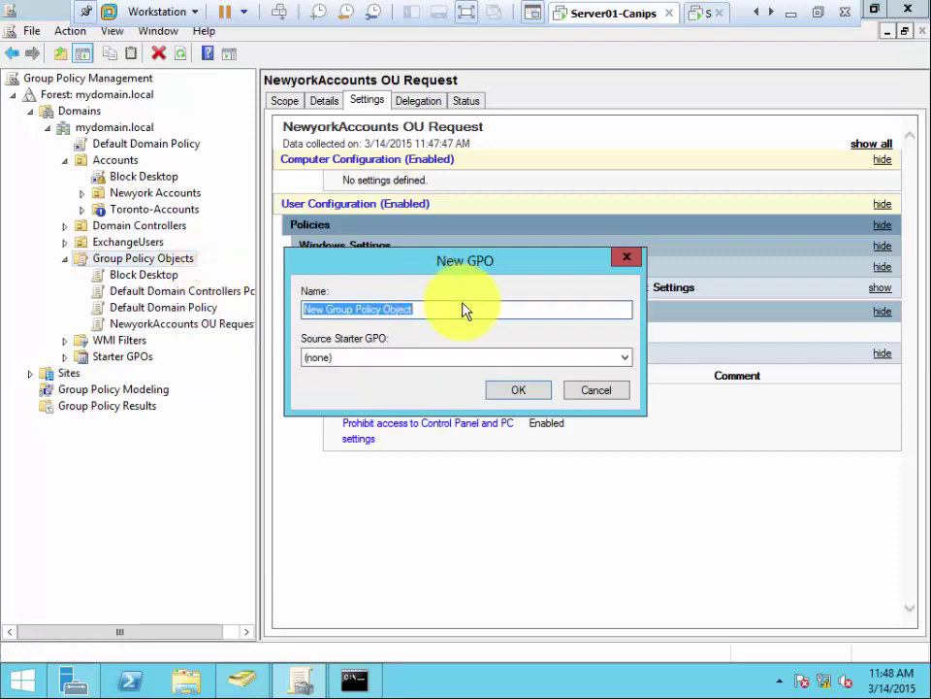
type("Toronto")
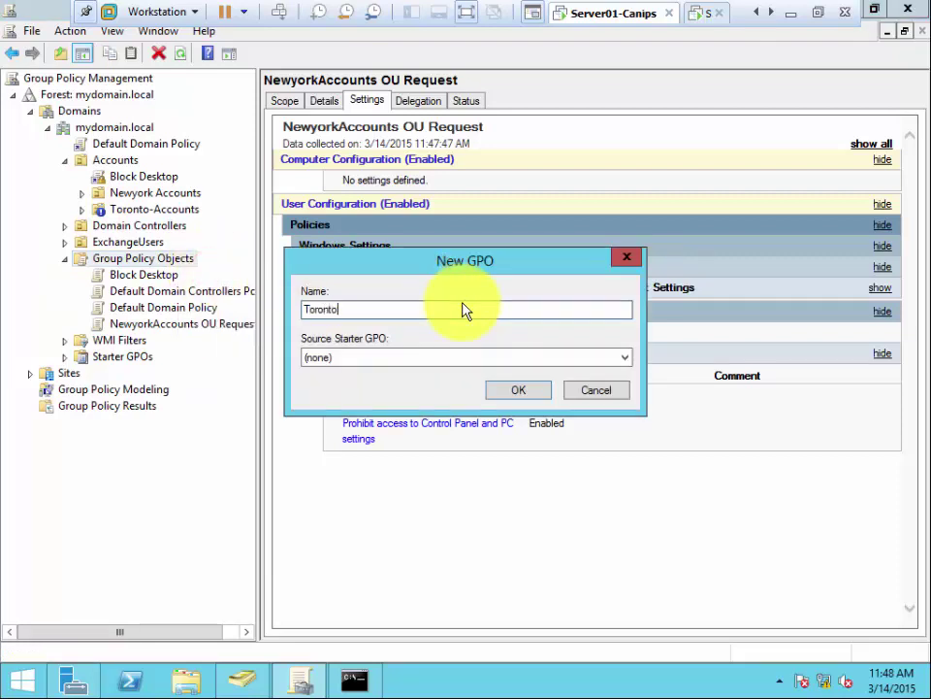
type("Accounts OU")
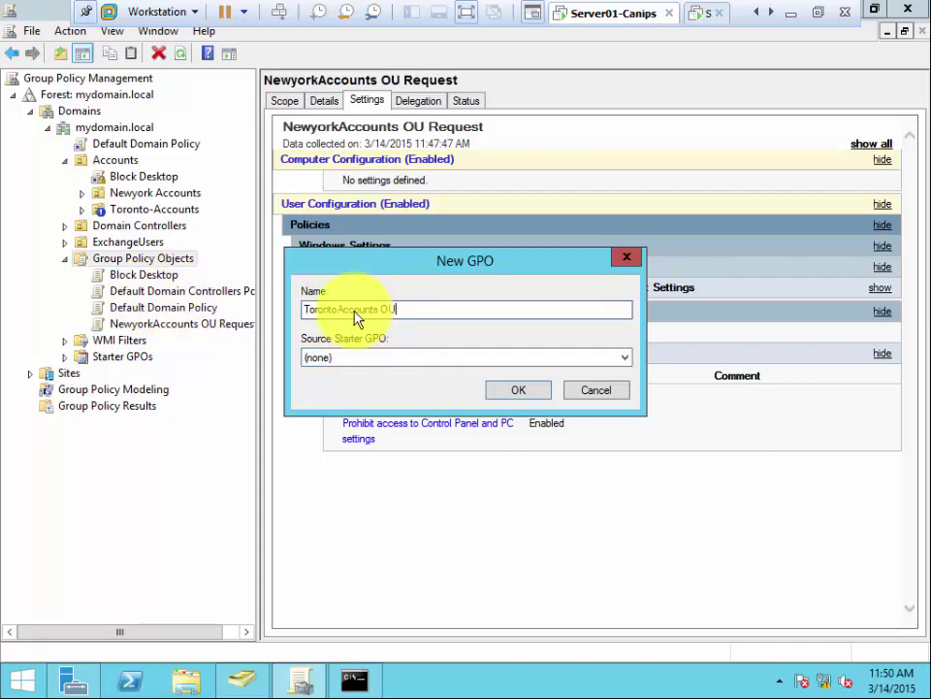
left_click(625, 361)
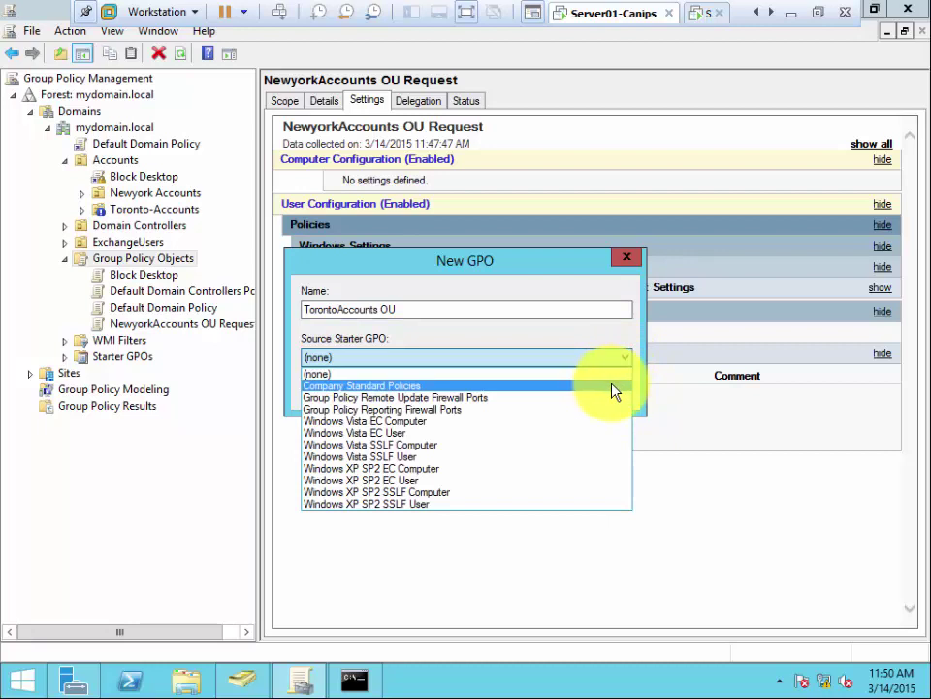
left_click(611, 388)
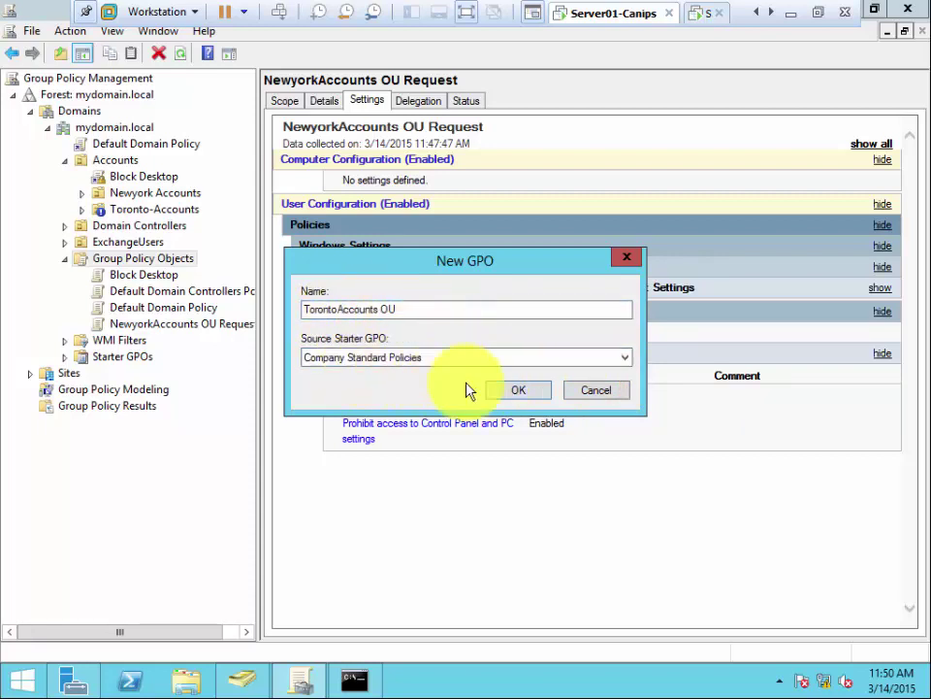
left_click(511, 389)
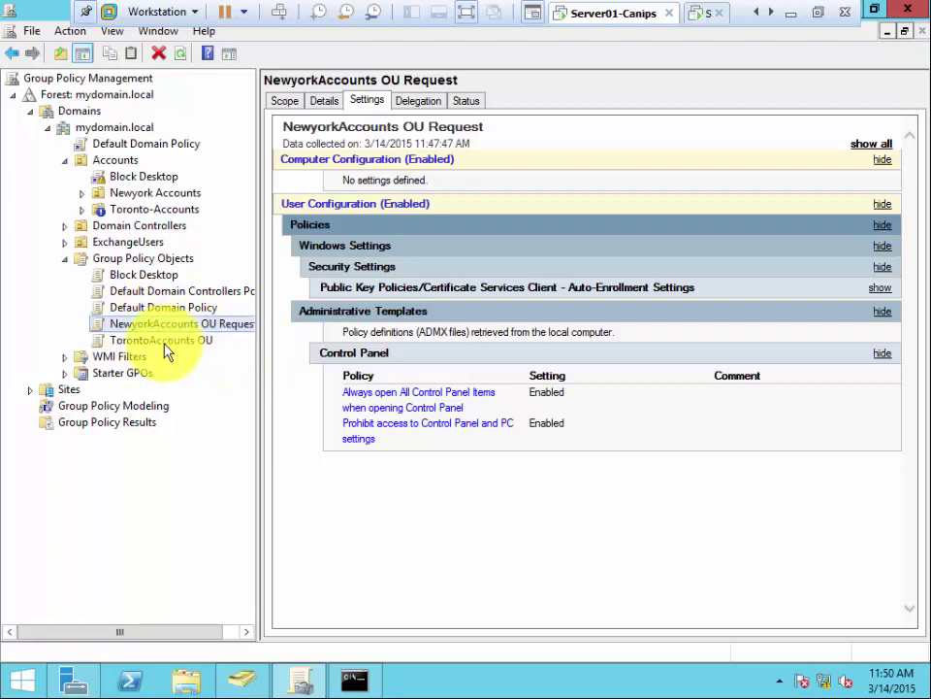
Step: Open TorontoAccounts OU in the policy editor, then close it without changes
left_click(163, 342)
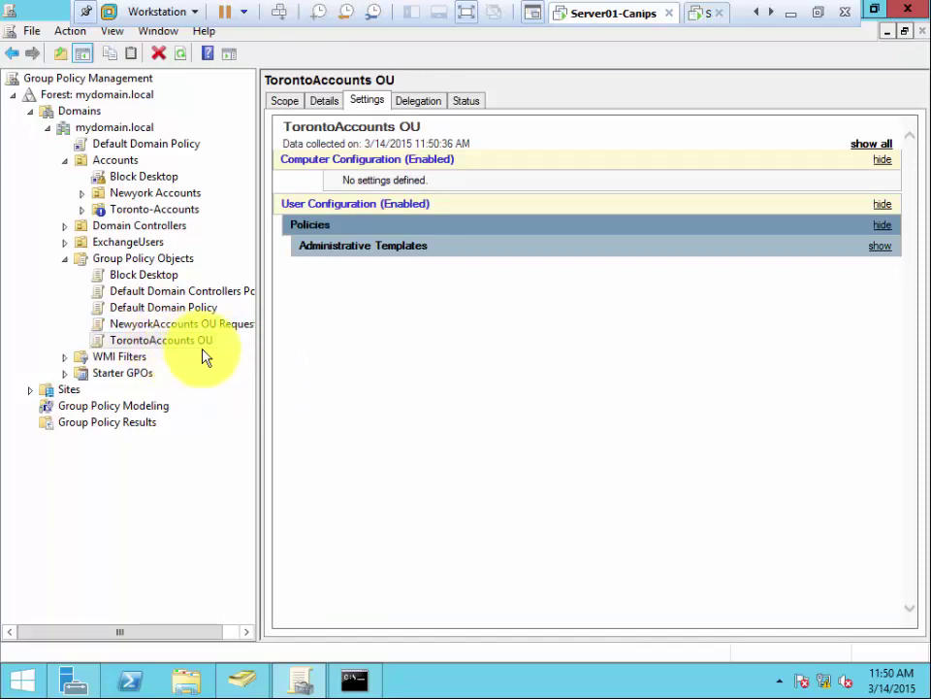
right_click(174, 342)
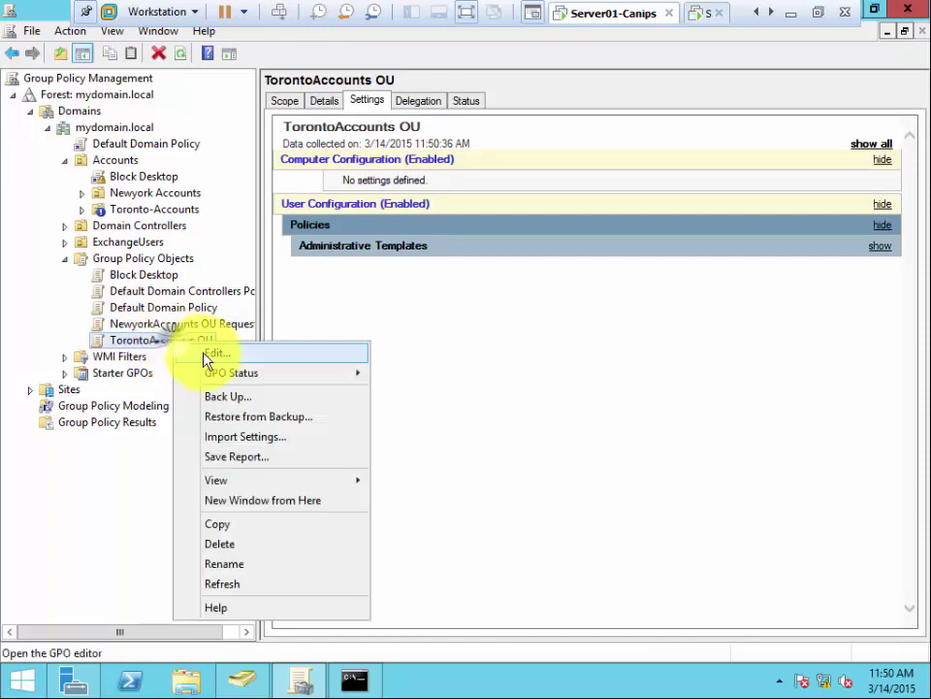
left_click(206, 357)
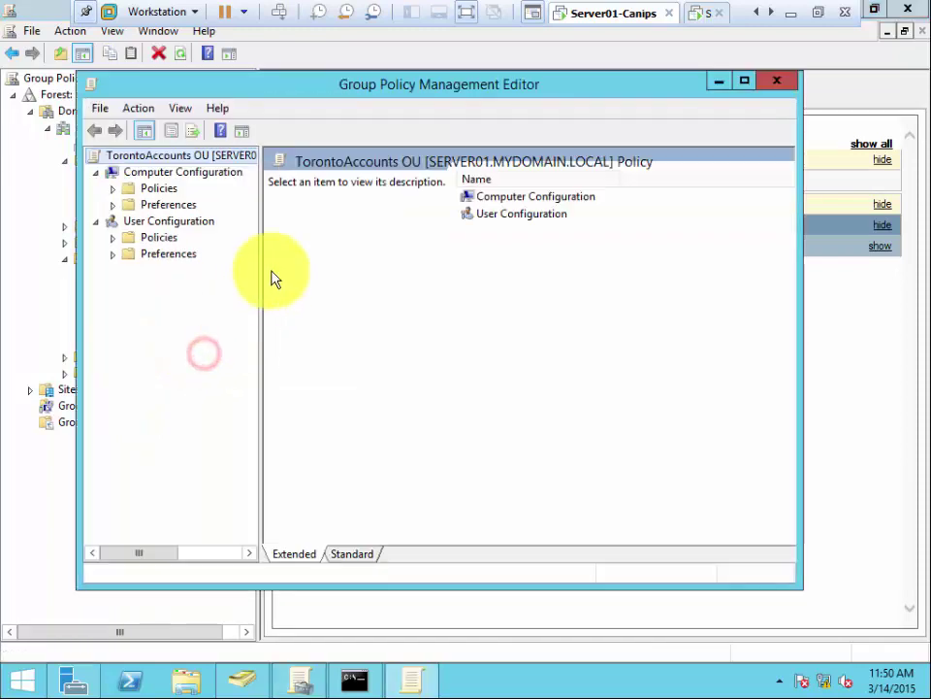
left_click(777, 81)
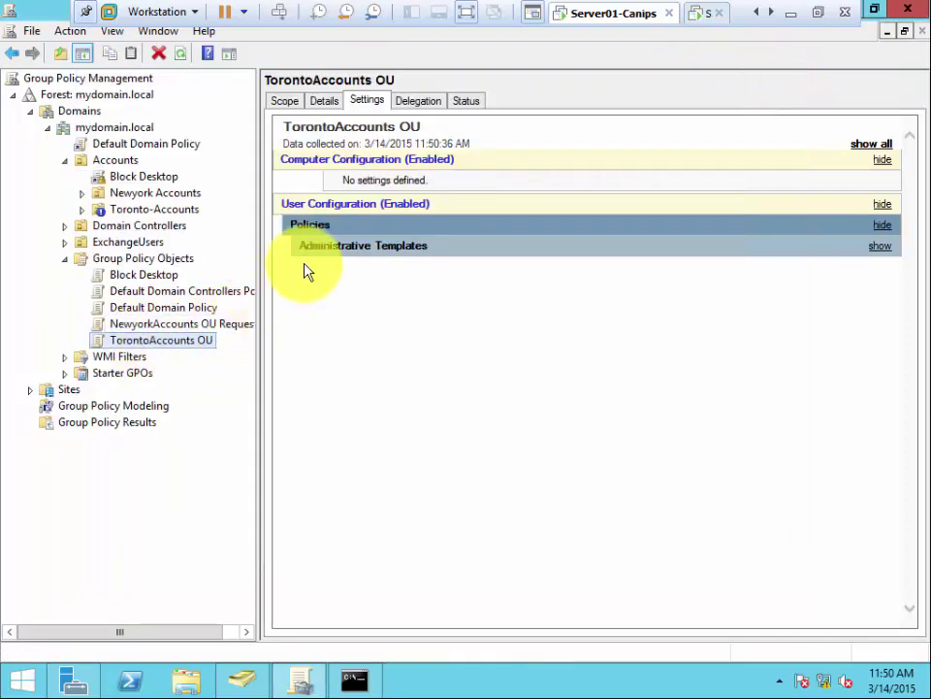
Step: Expand Administrative Templates and Control Panel in its Settings report to see both Enabled policies
left_click(328, 251)
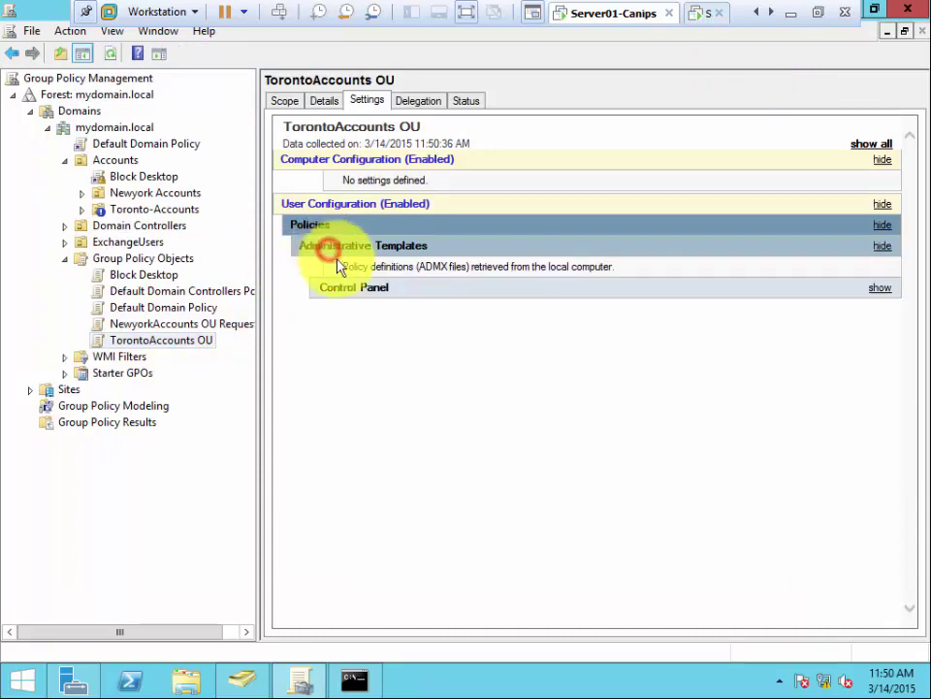
left_click(337, 288)
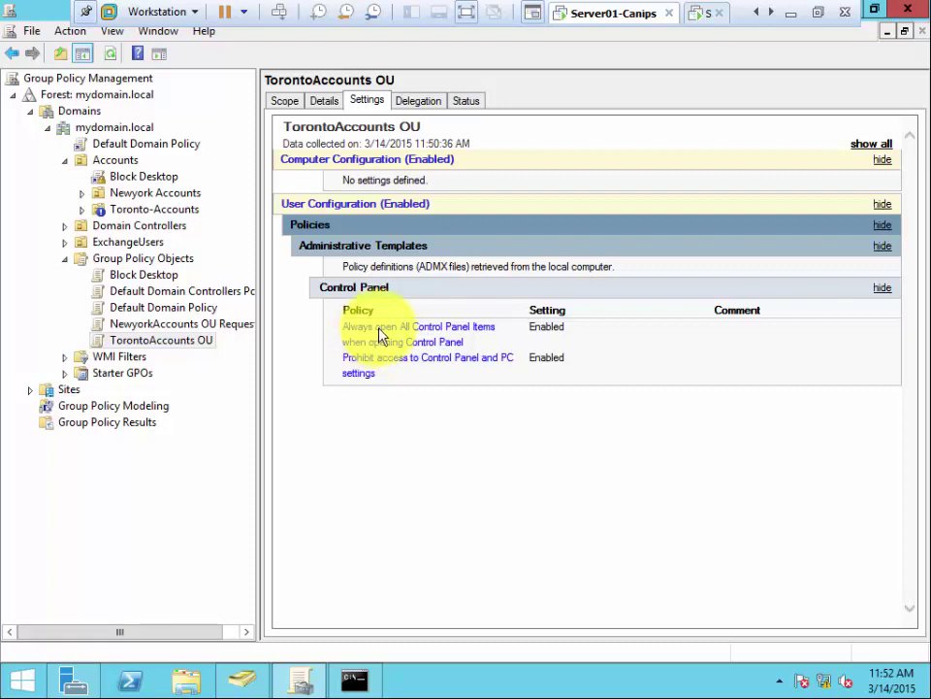
left_click(450, 426)
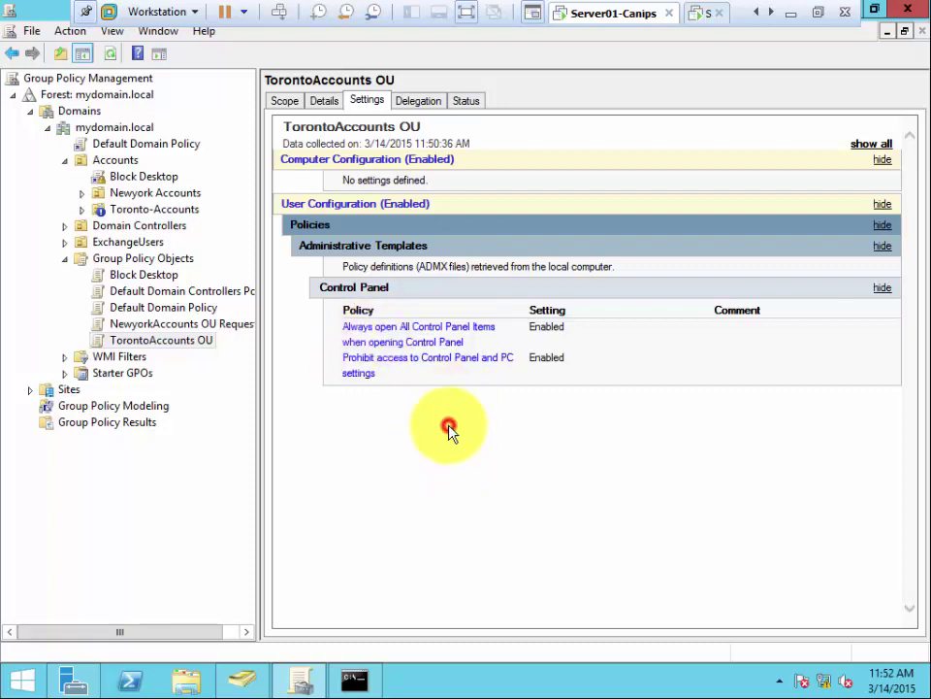
Step: List the mydomain.local Starter GPOs, including Company Standard Policies
left_click(126, 379)
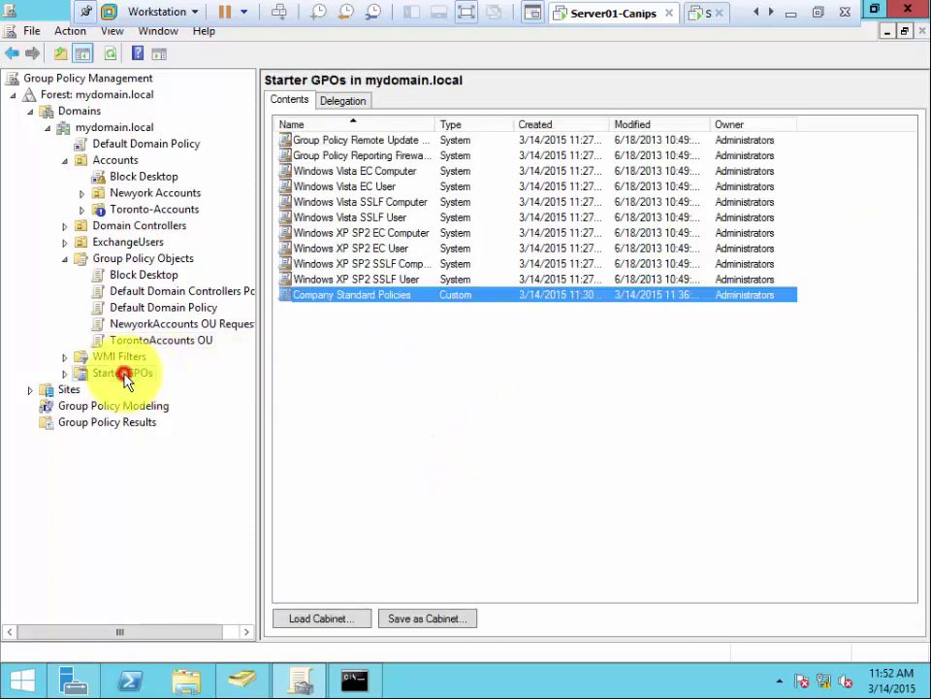
left_click(396, 385)
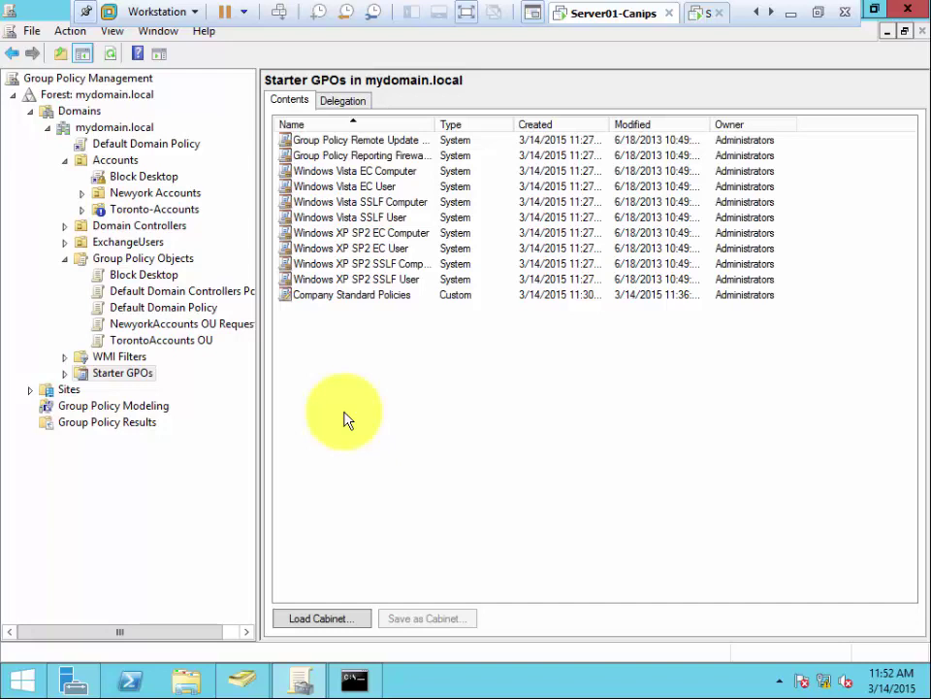
Step: Minimize the server session and page through slides 7 and 8 on GPME configuration in PowerPoint
left_click(788, 19)
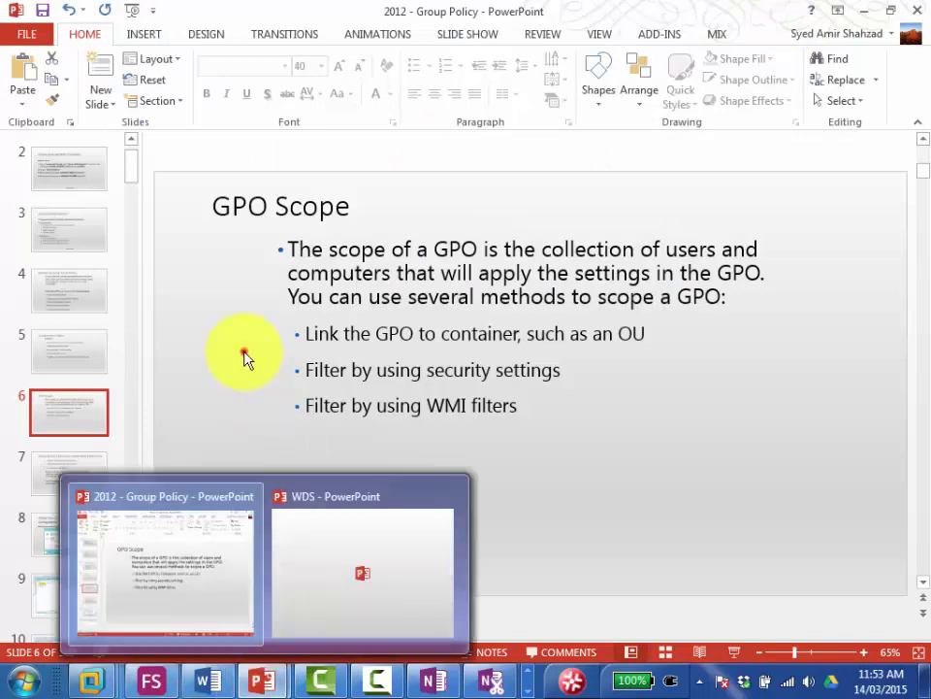
left_click(70, 492)
scroll(66, 495, "down", 1)
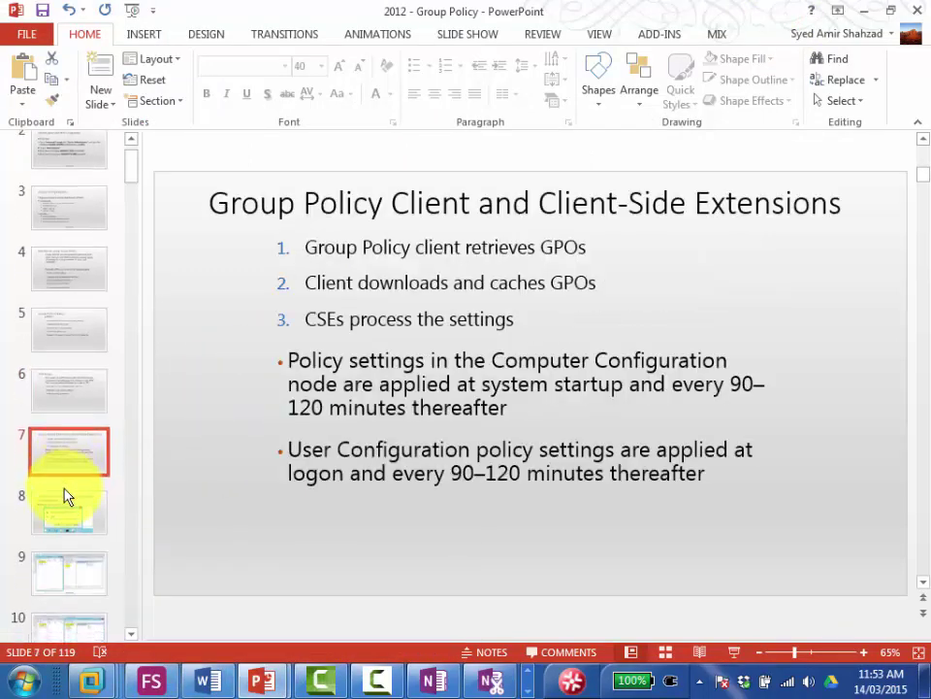
left_click(68, 488)
Step: Scroll down the thumbnail pane and select slide 17, Group Policy Processing Order
scroll(62, 387, "up", 2)
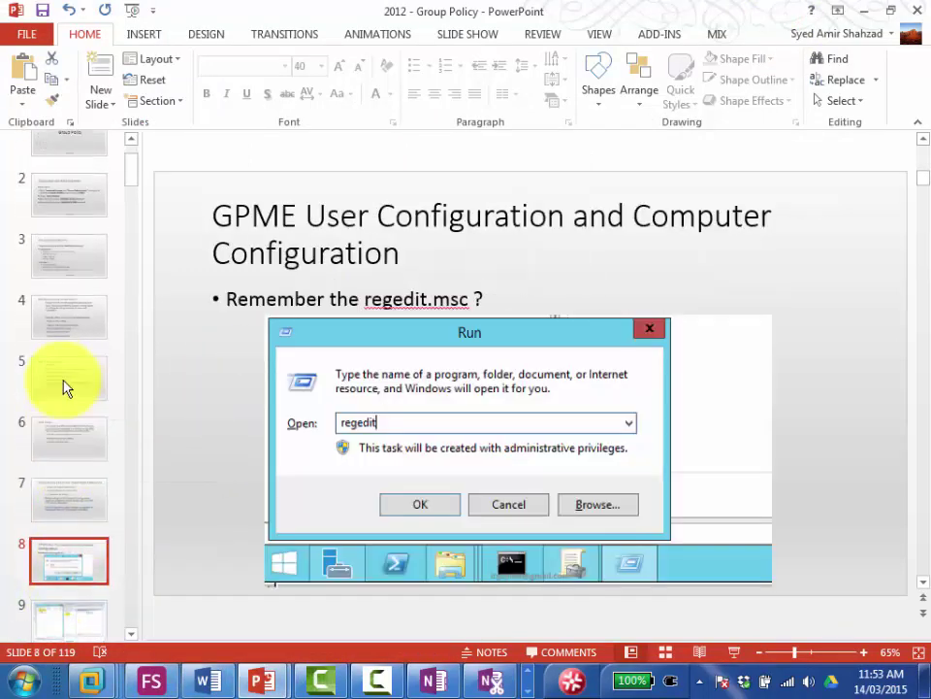
scroll(74, 383, "down", 5)
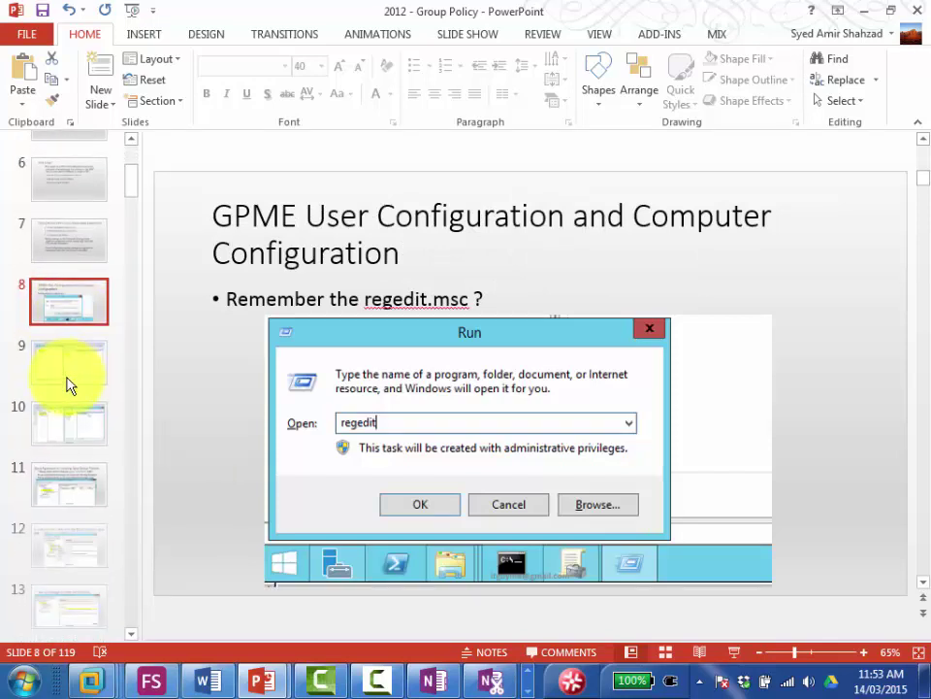
scroll(68, 385, "down", 4)
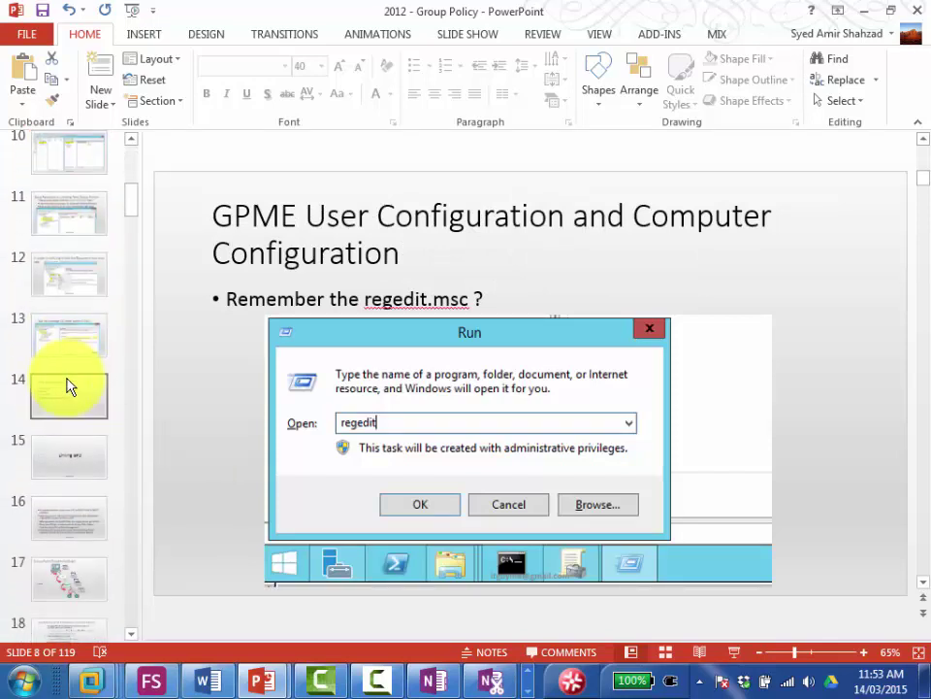
scroll(69, 384, "down", 1)
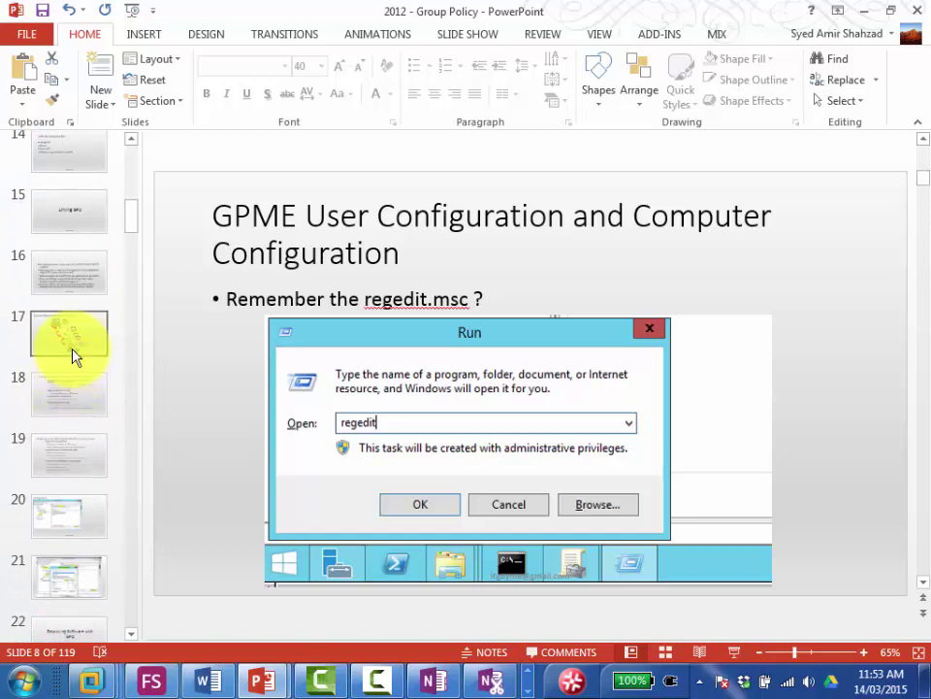
left_click(73, 344)
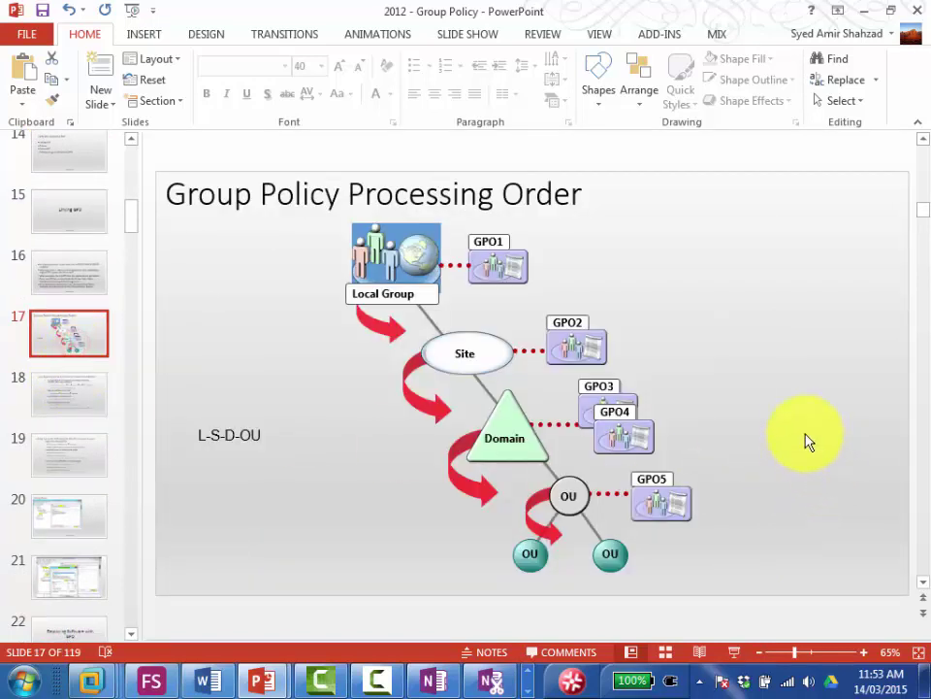
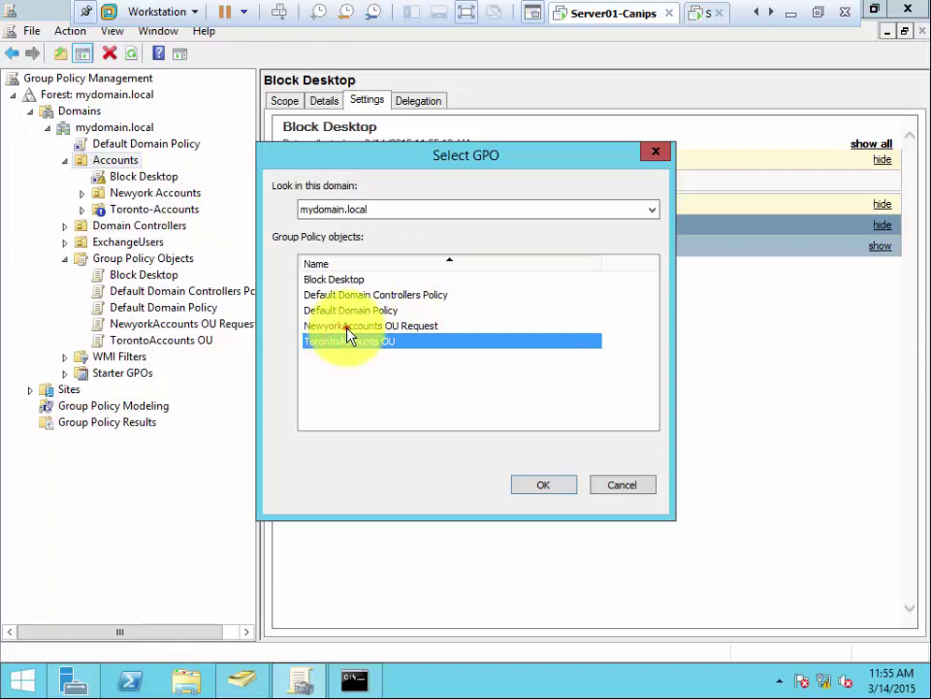
Step: Link NewyorkAccounts OU Request to Accounts, review Block Desktop's Details and Scope, then list Accounts' linked GPOs
left_click(345, 326)
left_click(544, 485)
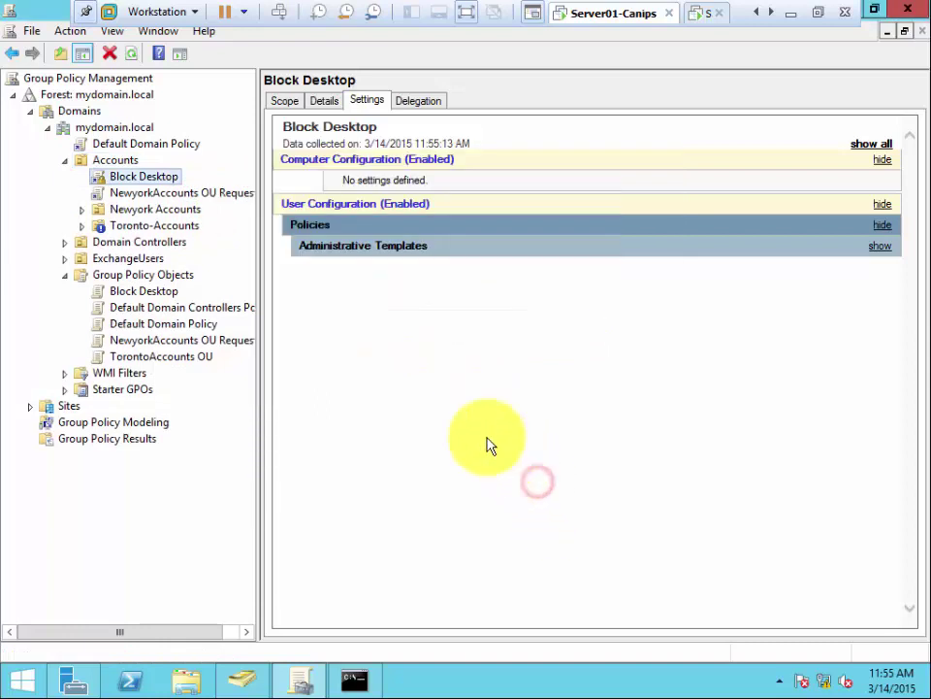
left_click(321, 106)
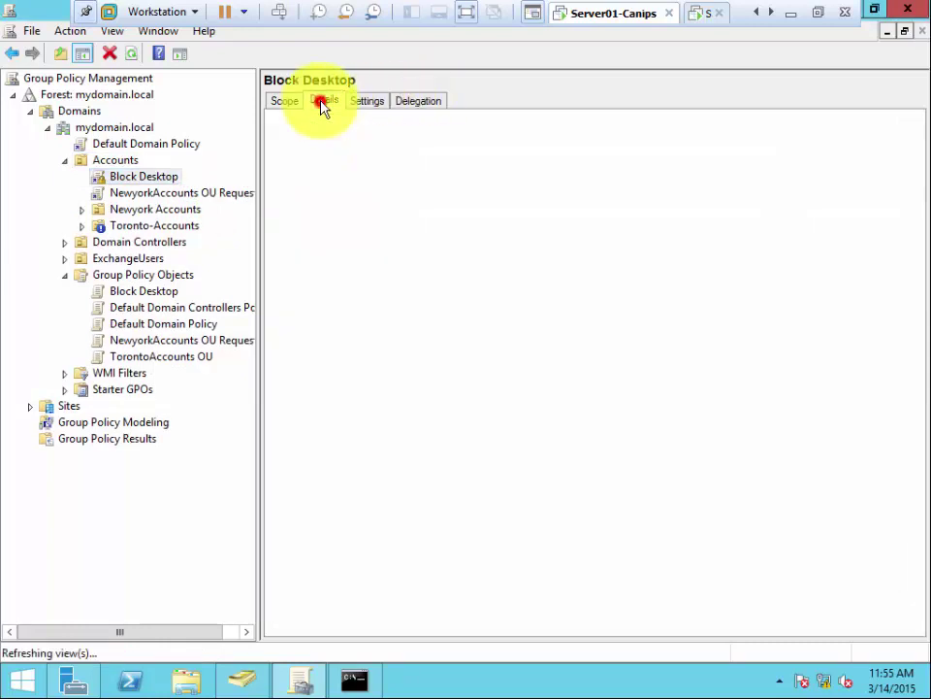
left_click(288, 104)
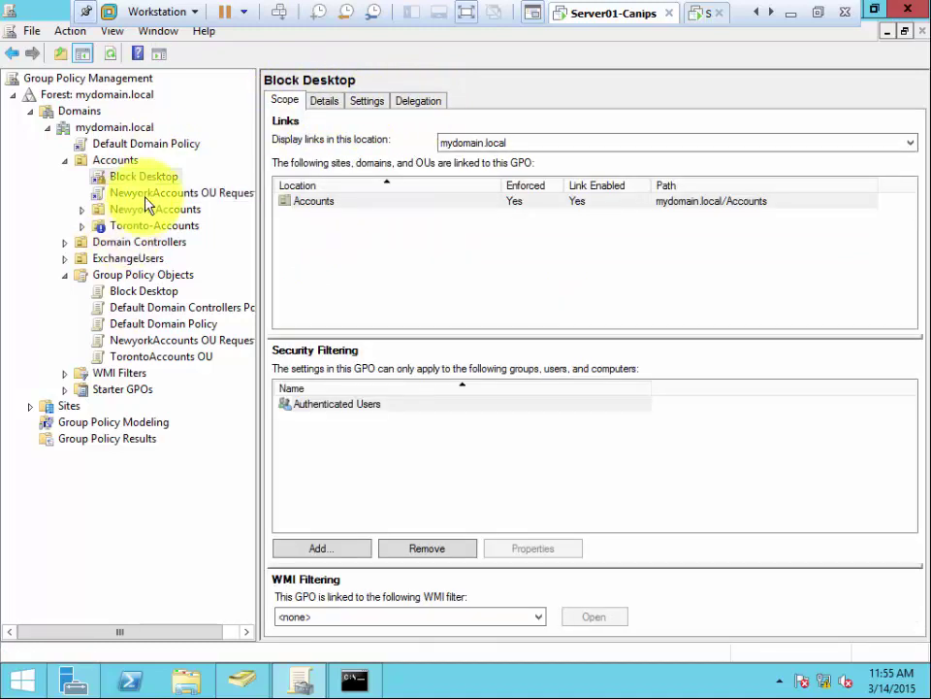
left_click(124, 161)
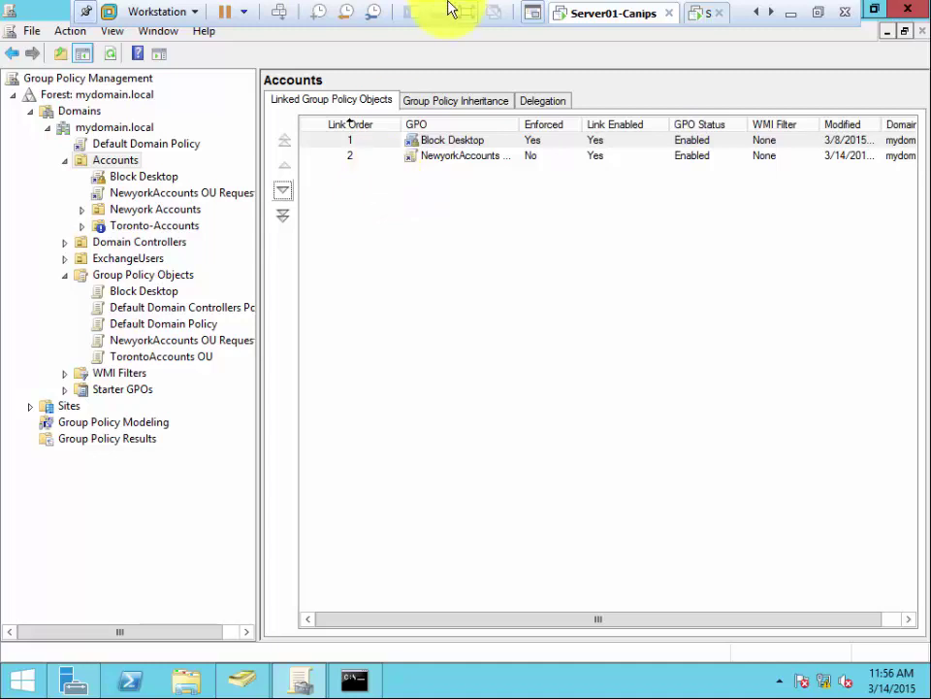
Step: Move the NewyorkAccounts OU Request link up to link order 1, above Block Desktop
left_click(358, 158)
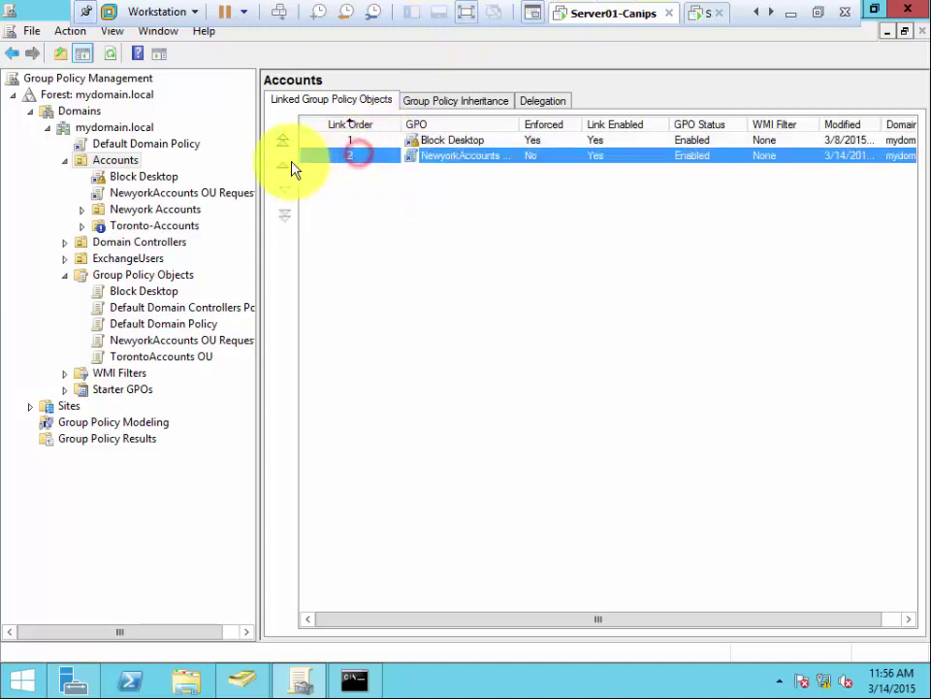
left_click(283, 163)
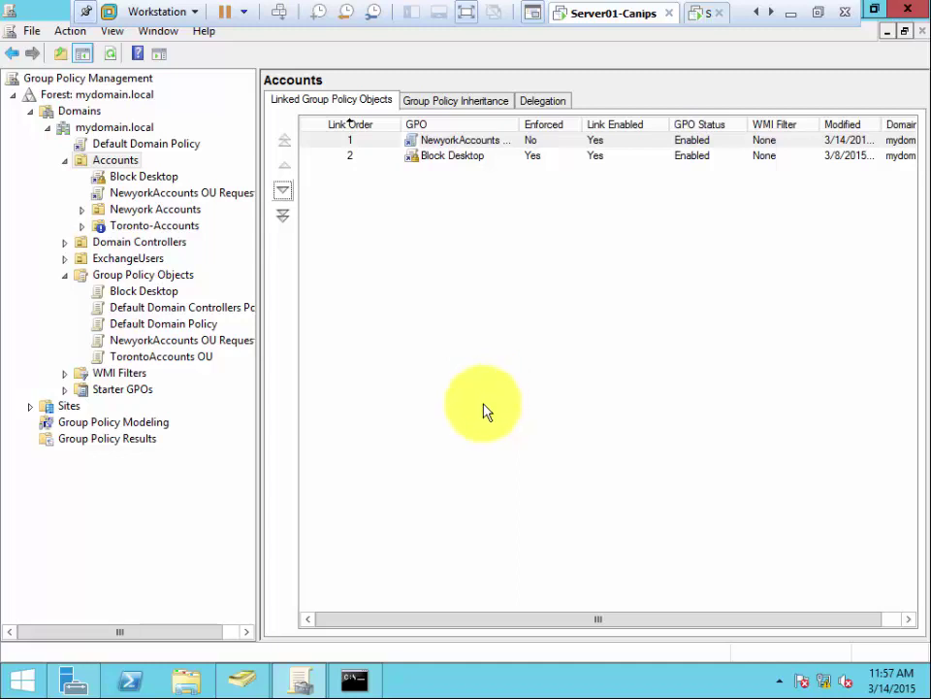
left_click(479, 330)
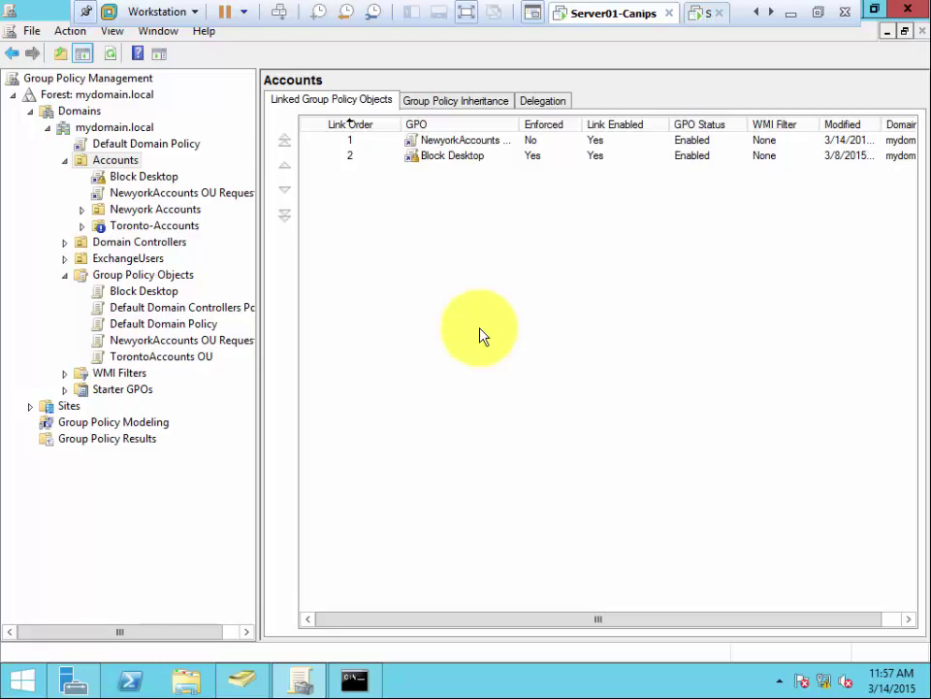
Step: Exit the VM's full-screen view, pause the screen recorder, and switch to OneNote
left_click(817, 13)
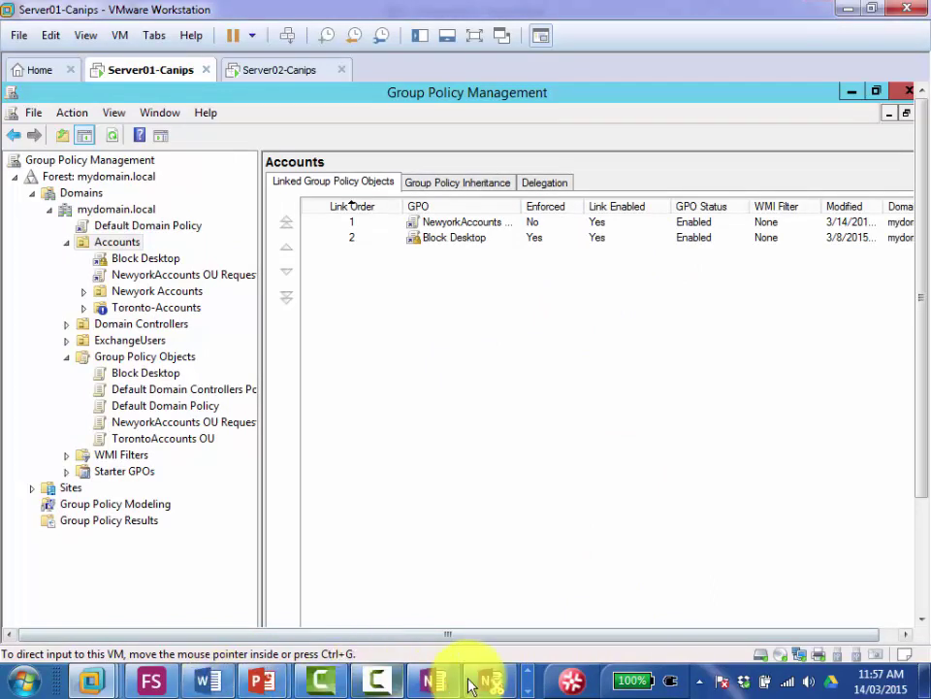
left_click(530, 672)
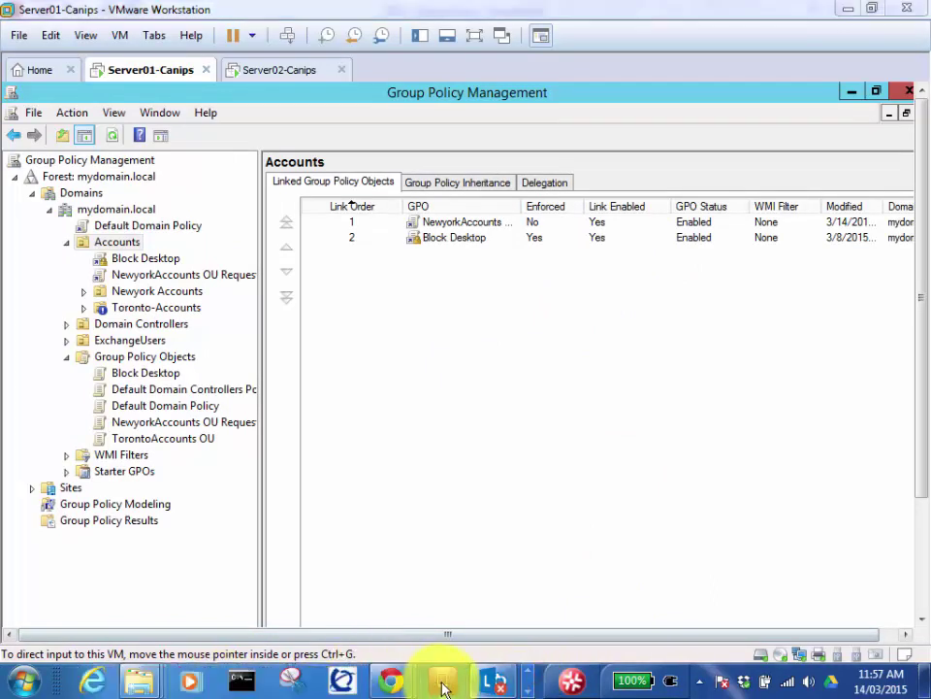
left_click(530, 677)
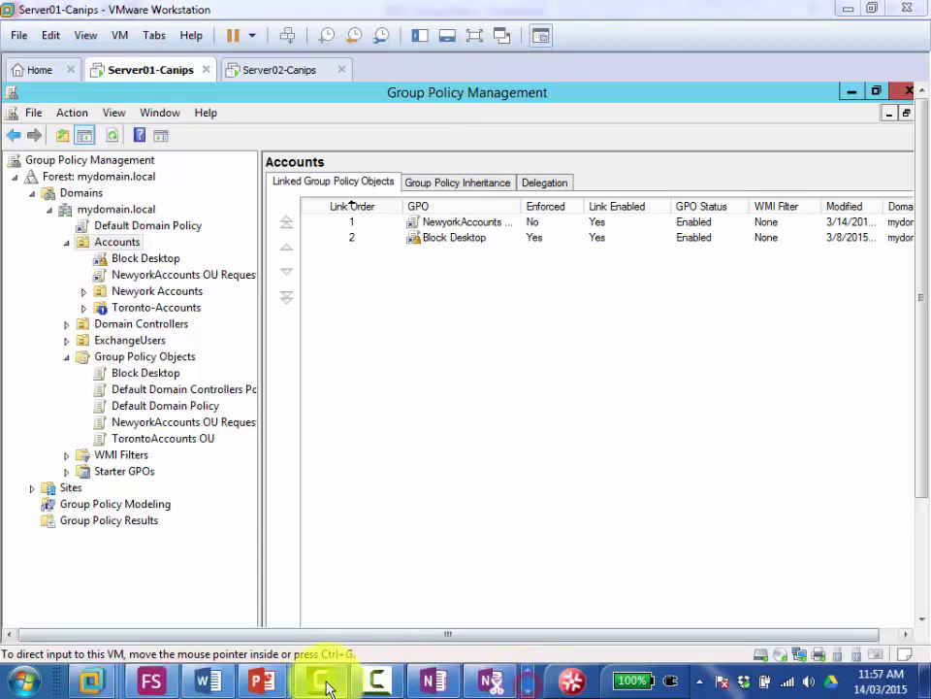
left_click(374, 679)
left_click(842, 595)
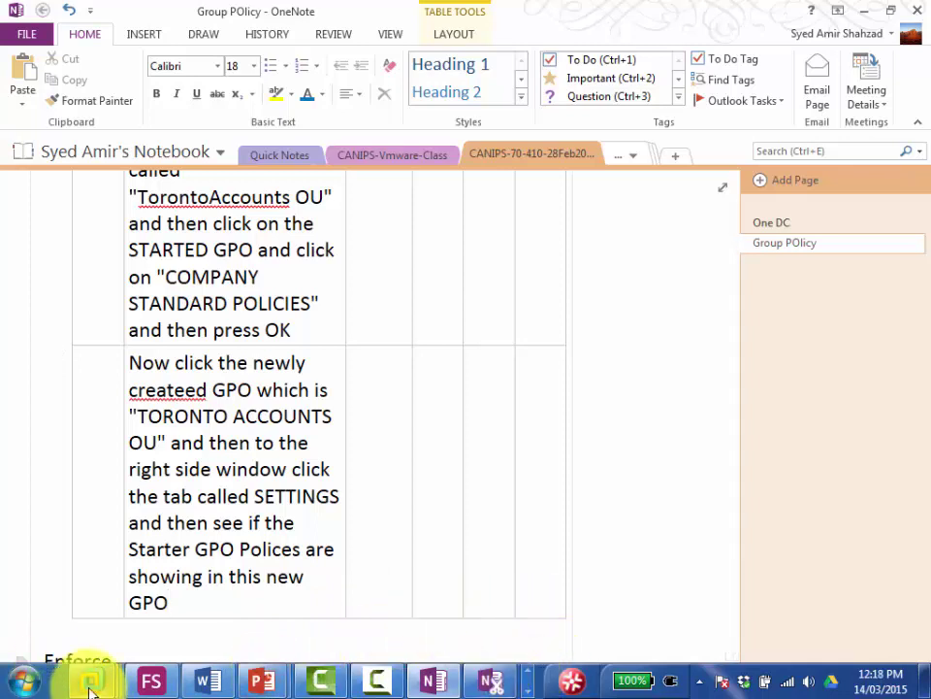
mouse_move(90, 684)
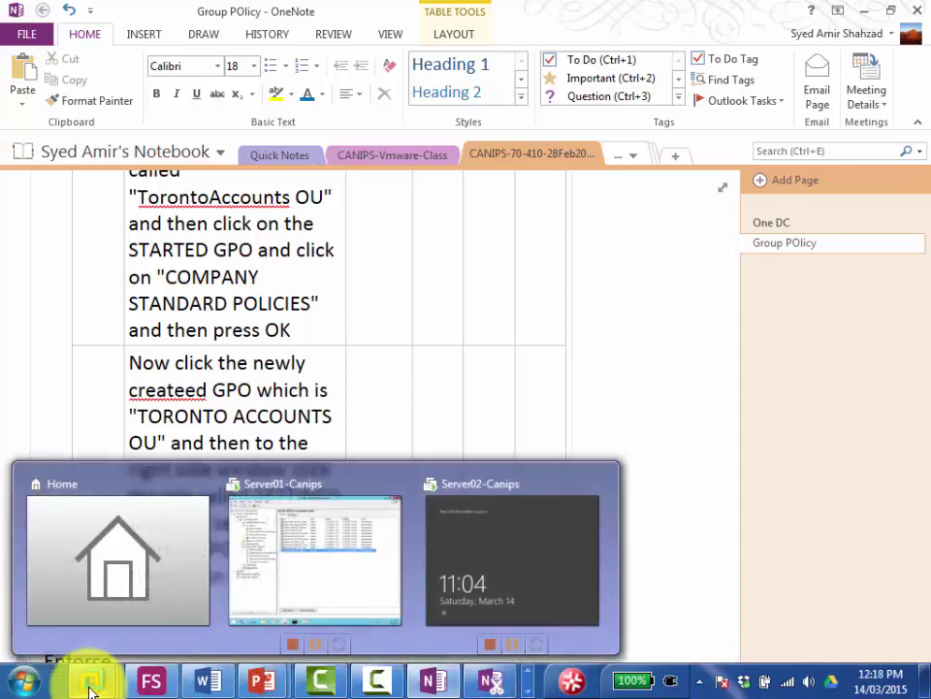
left_click(276, 584)
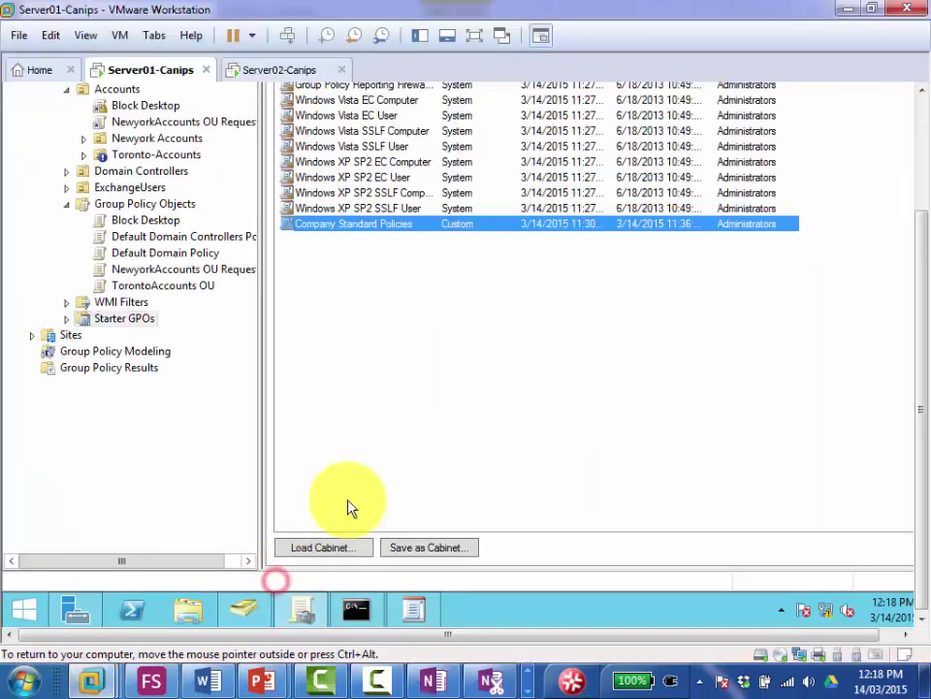
left_click(923, 119)
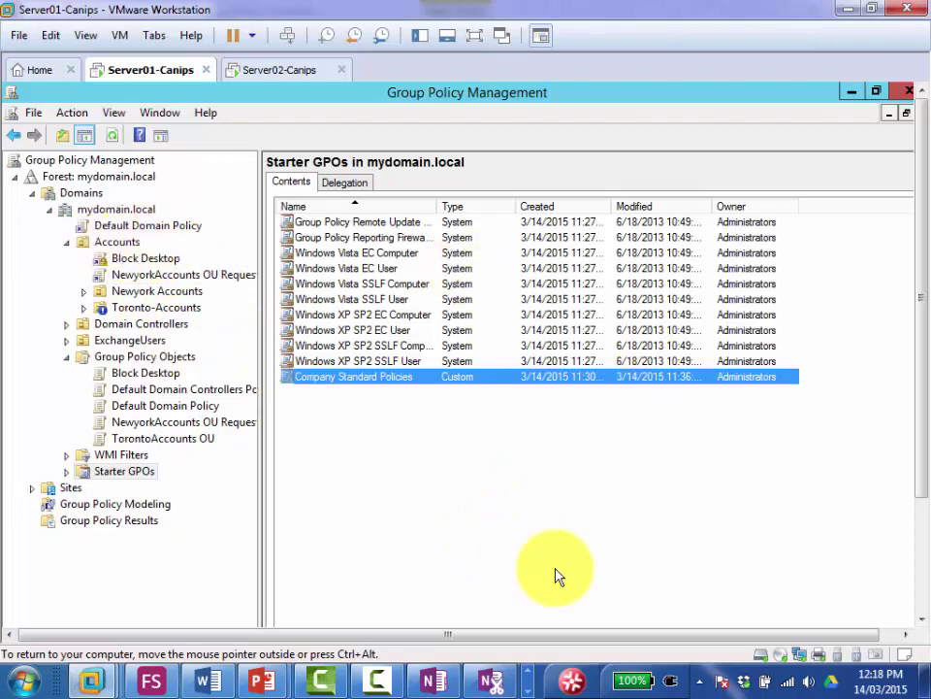
left_click(472, 482)
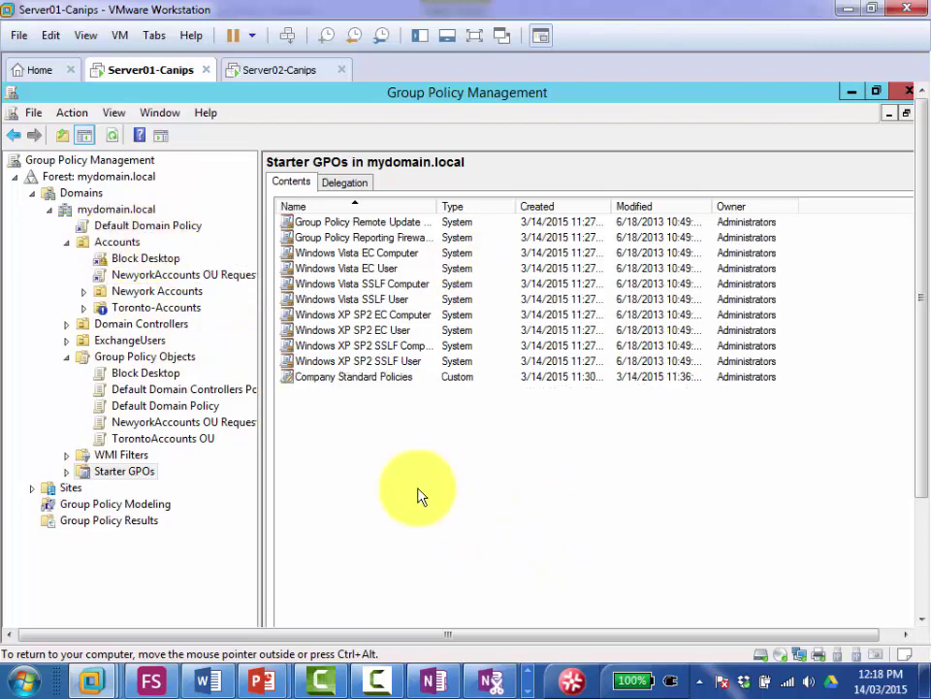
left_click(433, 682)
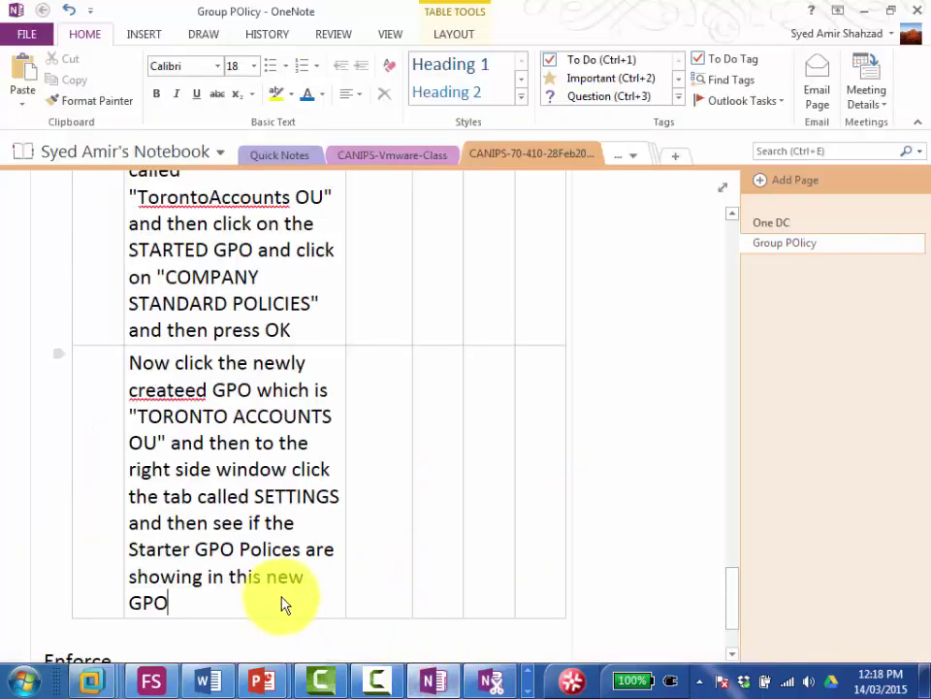
Step: Add a new row to the Group POlicy table with 'Software deployment' in its first cell
scroll(284, 582, "down", 3)
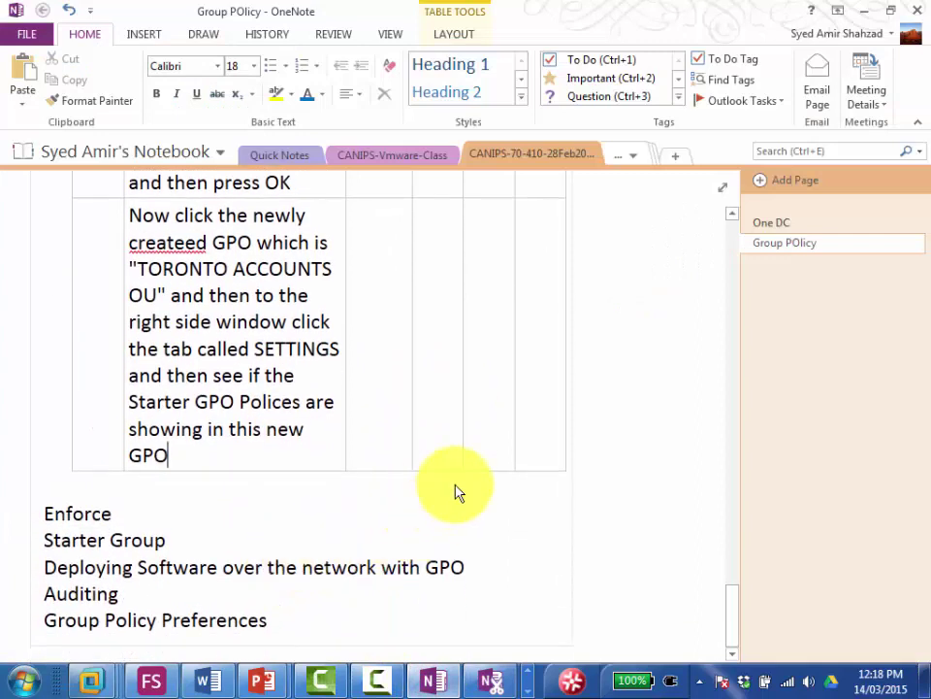
key("Right")
key("Right")
key("Right")
key("Right")
key("Right")
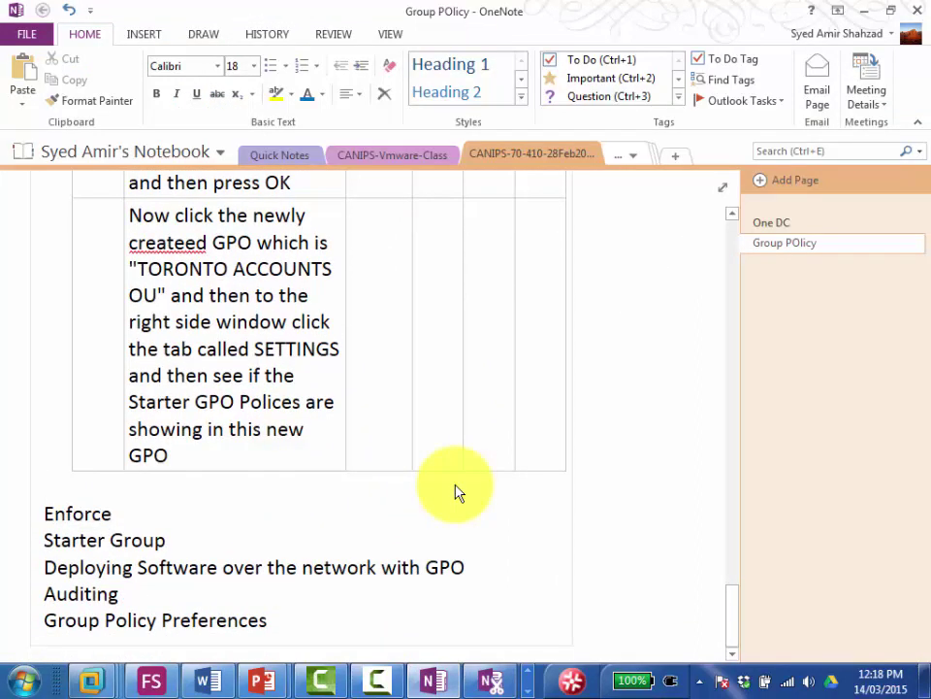
key("Return")
key("Up")
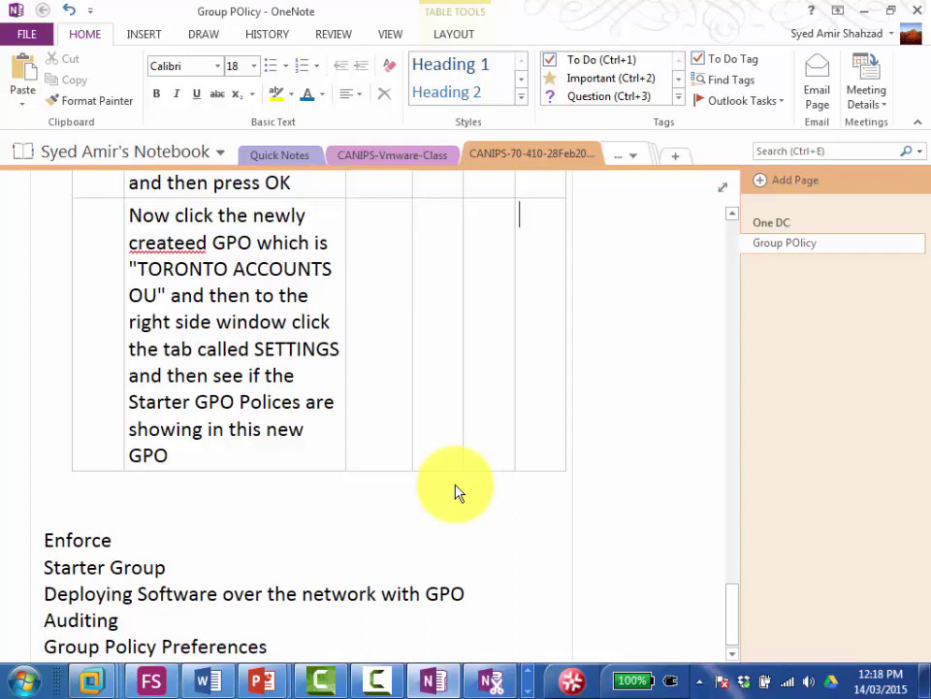
key("ctrl+Return")
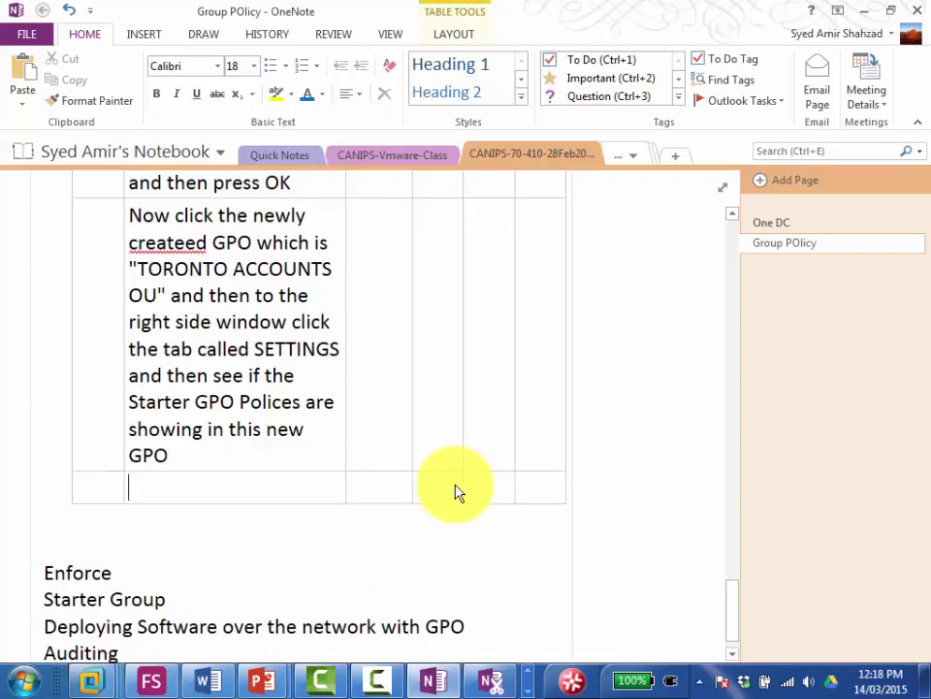
type("Software deployment")
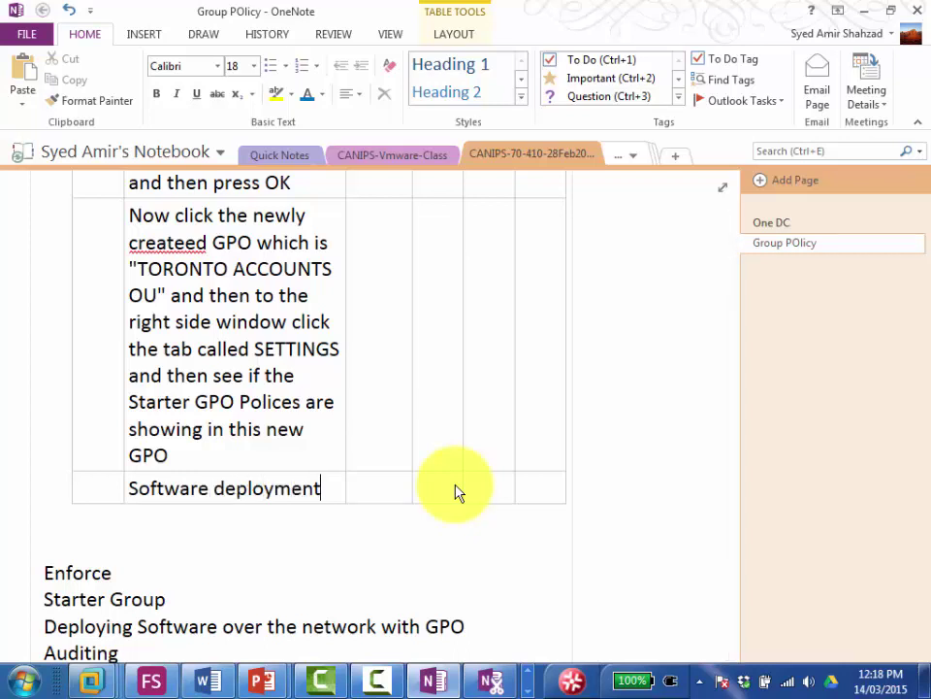
key("Tab")
key("Tab")
key("Tab")
key("Tab")
key("shift+Tab")
key("shift+Tab")
key("shift+Tab")
Step: Enter 'It deploys applications and' as the row's description and widen that column
type("It deploys")
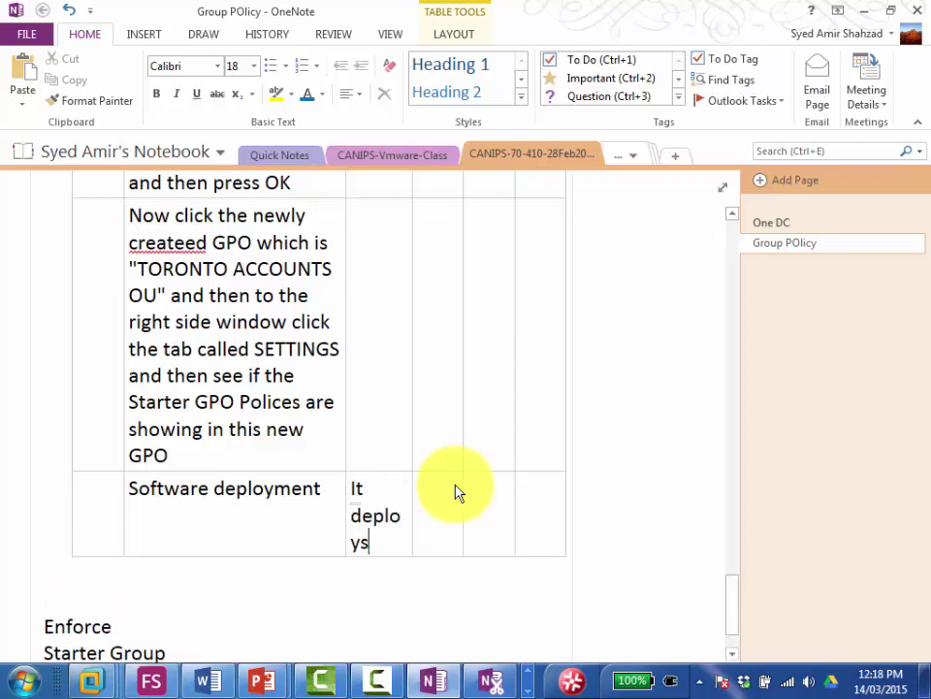
type(" applic")
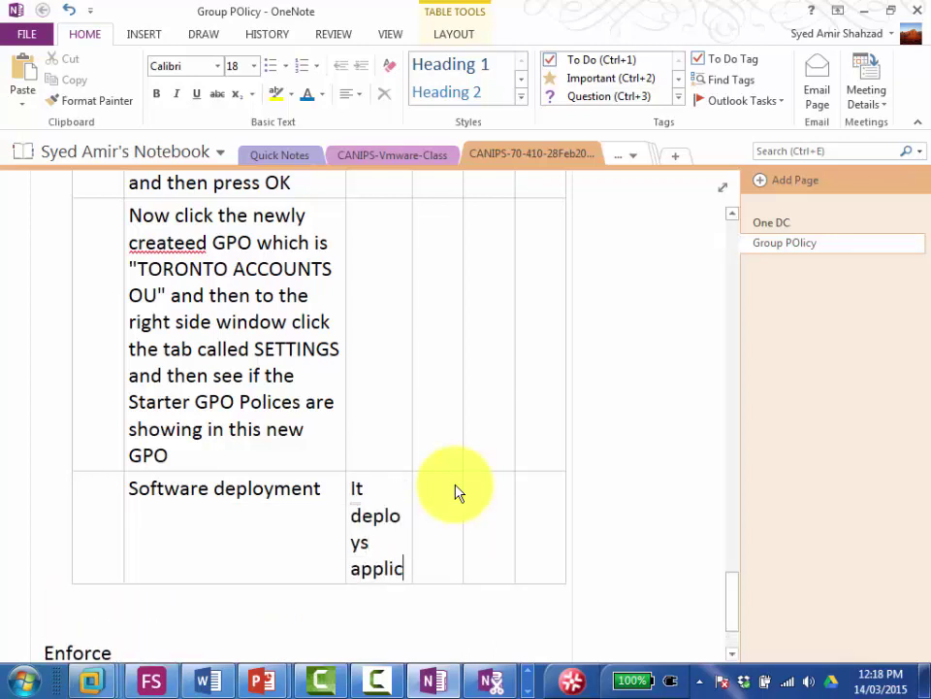
type("ations andn")
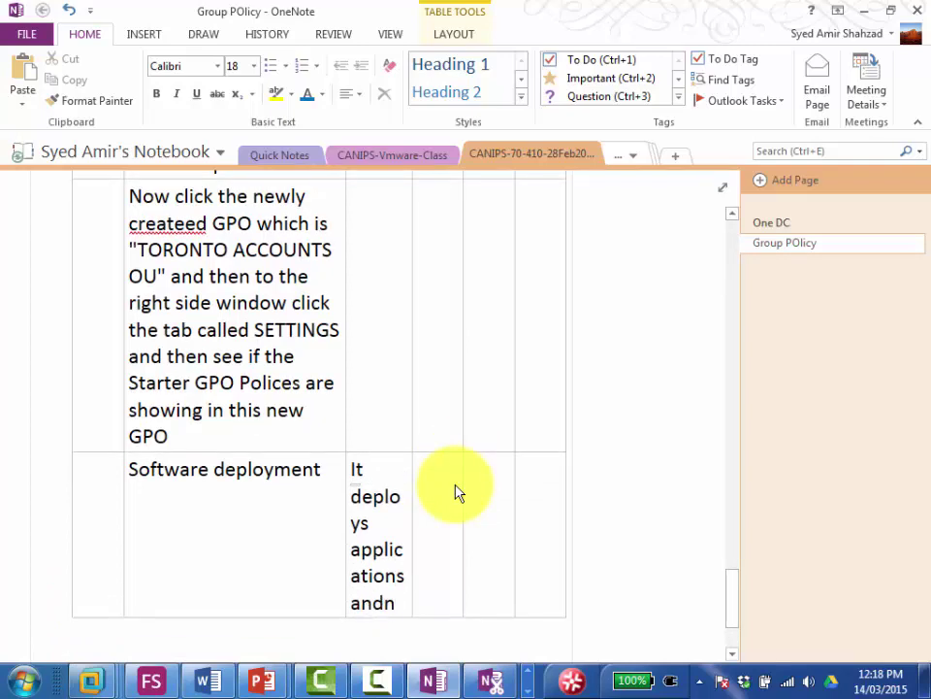
key("BackSpace")
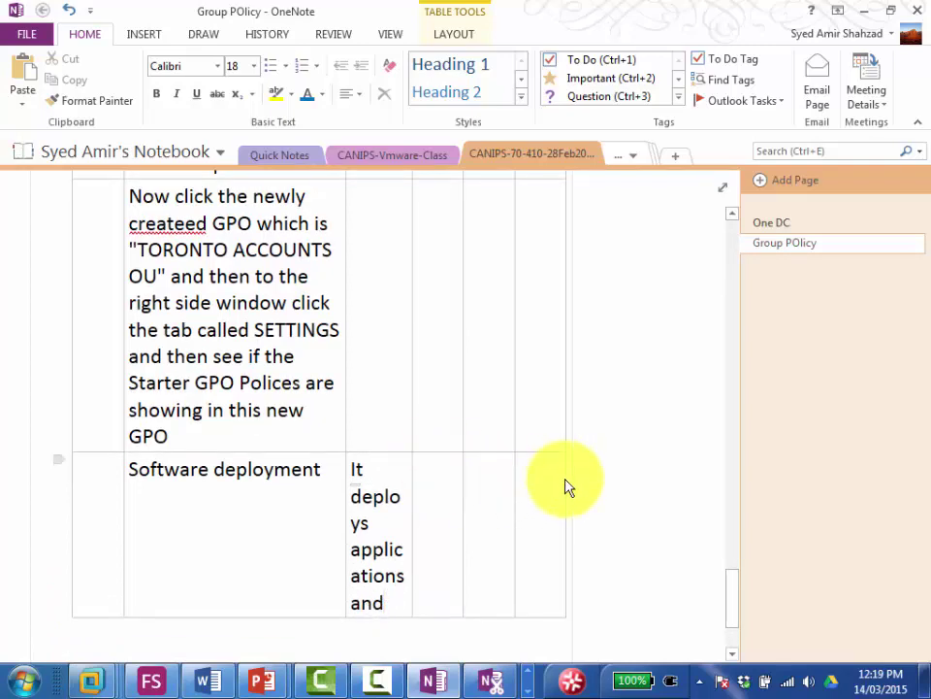
left_click(566, 480)
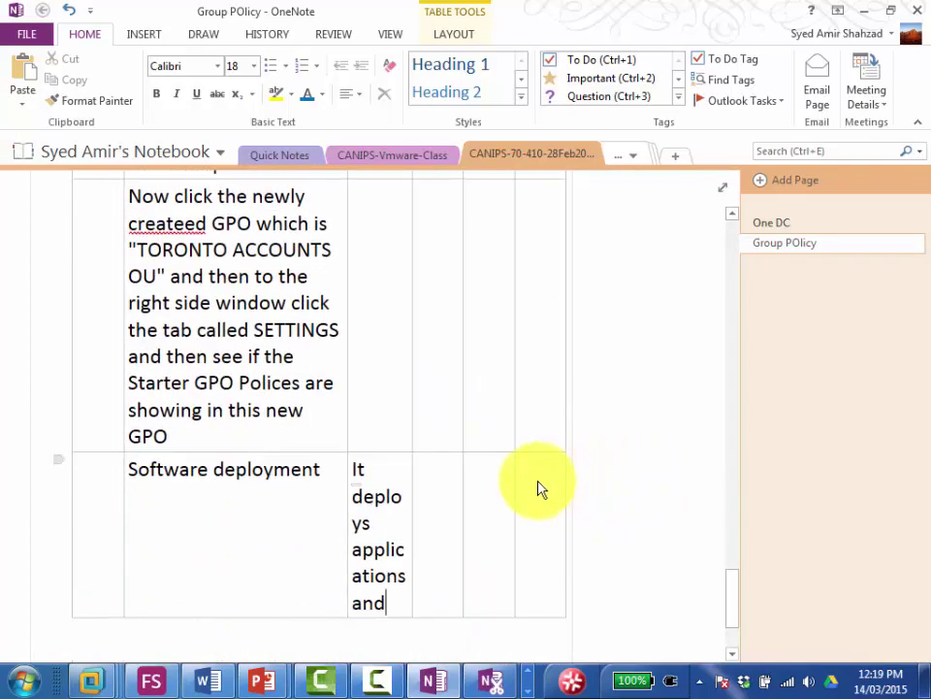
left_click(413, 492)
mouse_move(475, 497)
left_mouse_down()
mouse_move(419, 491)
mouse_move(560, 500)
left_mouse_up()
scroll(562, 505, "down", 3)
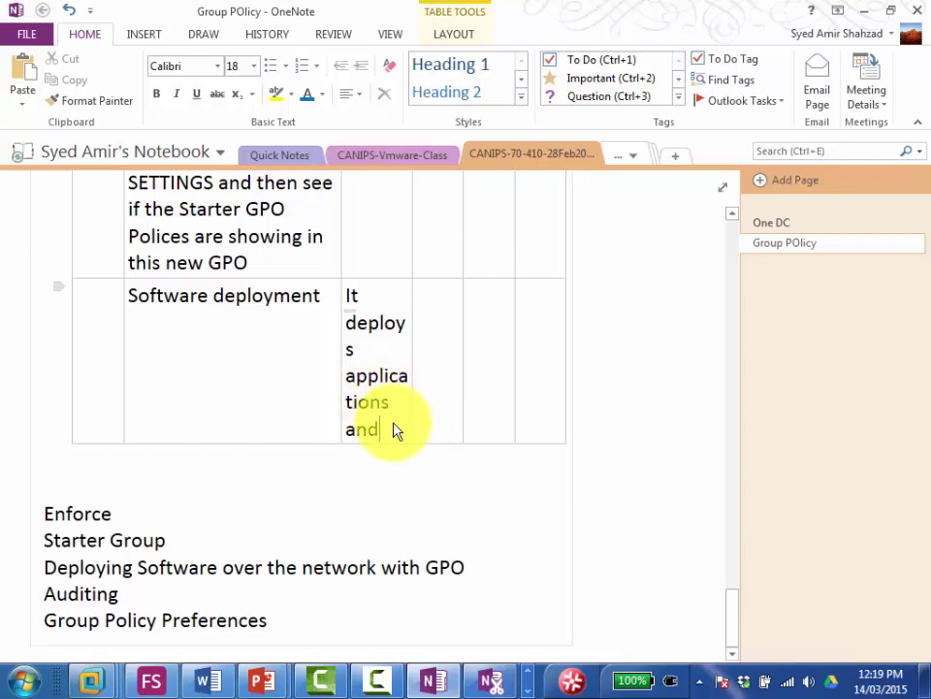
Step: Above the Enforce list, add 'GPO Software deployment deploiys apps with .msi extension.'
left_click(105, 481)
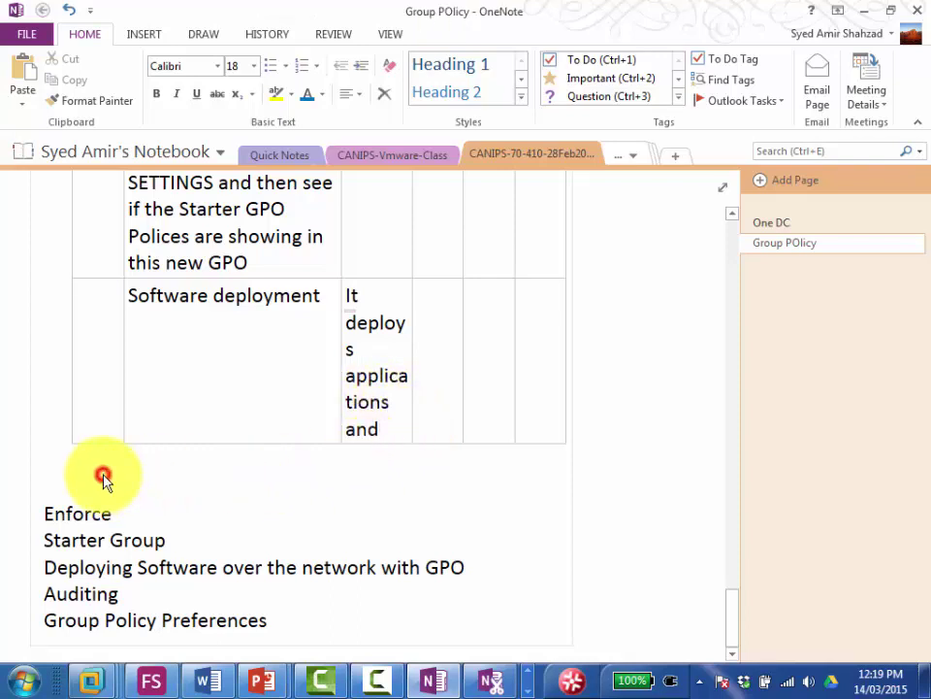
key("Return")
key("Return")
key("Return")
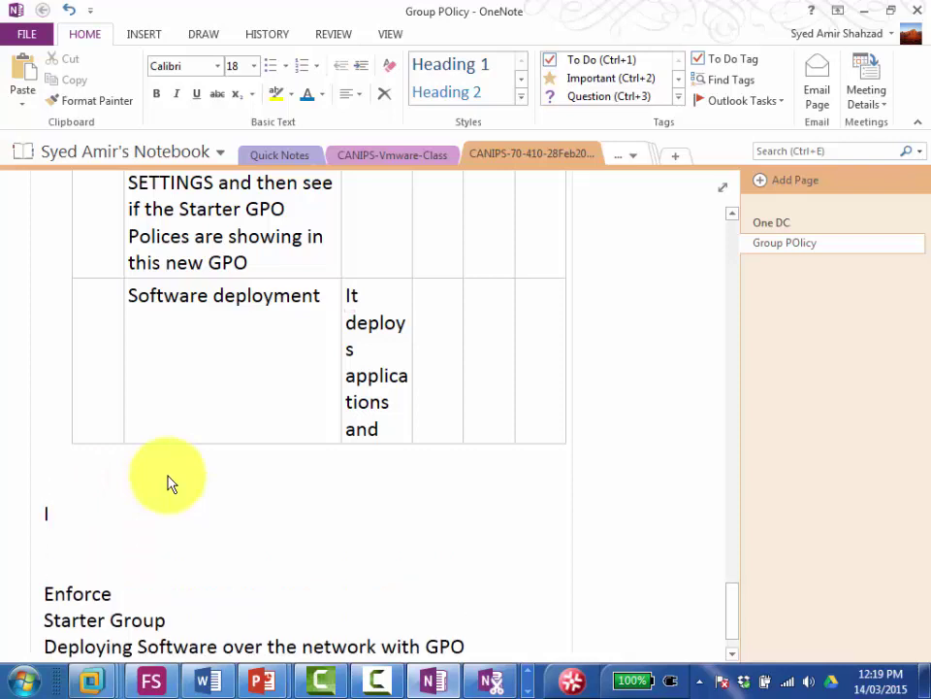
type("GPO Software d")
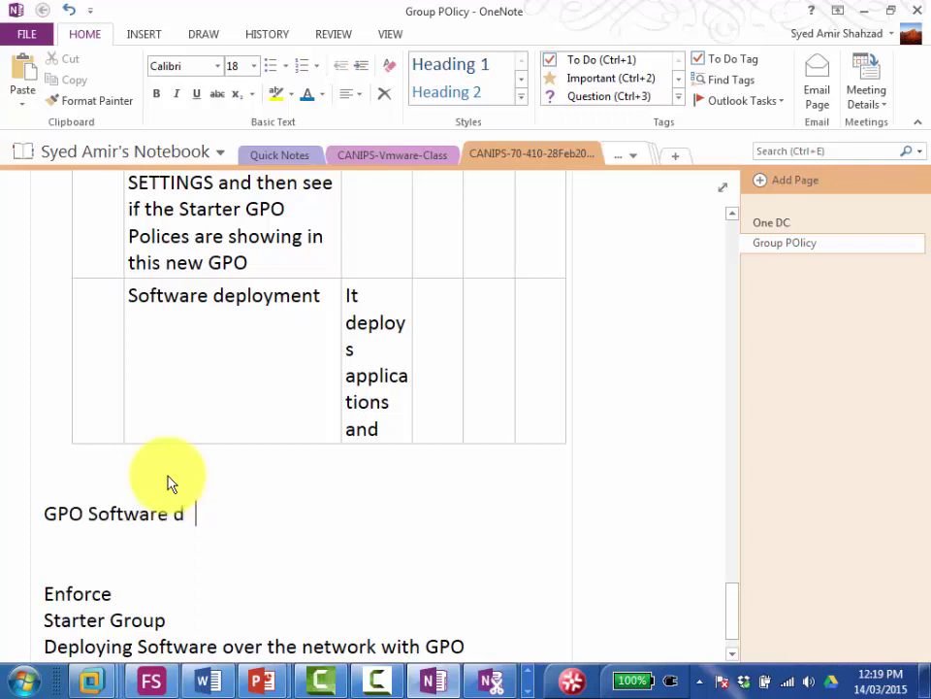
type("eployment Uses")
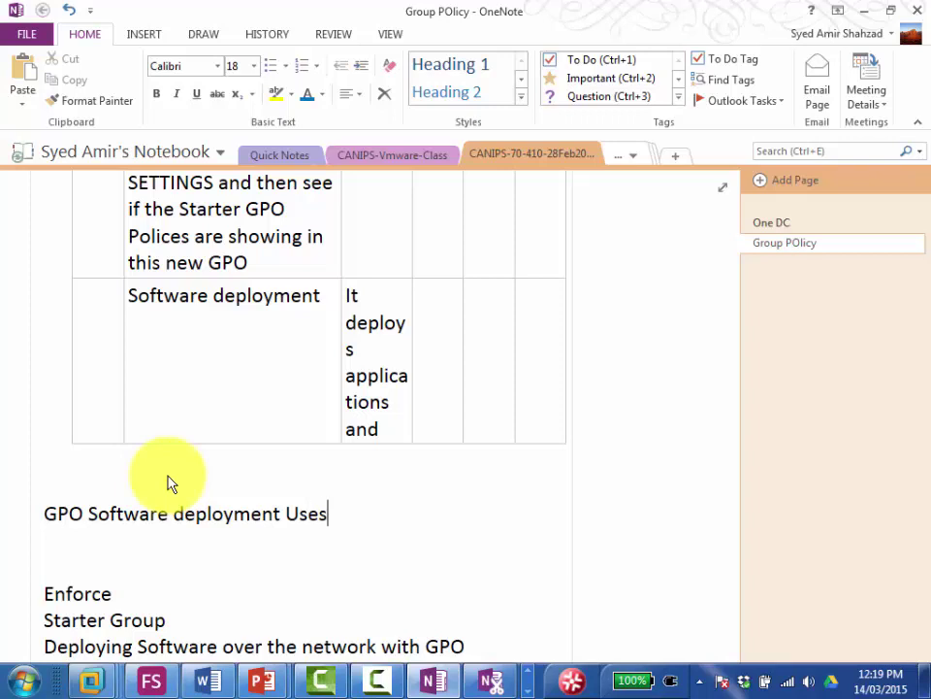
key("BackSpace")
key("BackSpace")
key("BackSpace")
key("BackSpace")
type("w")
key("BackSpace")
type("deploiys apps")
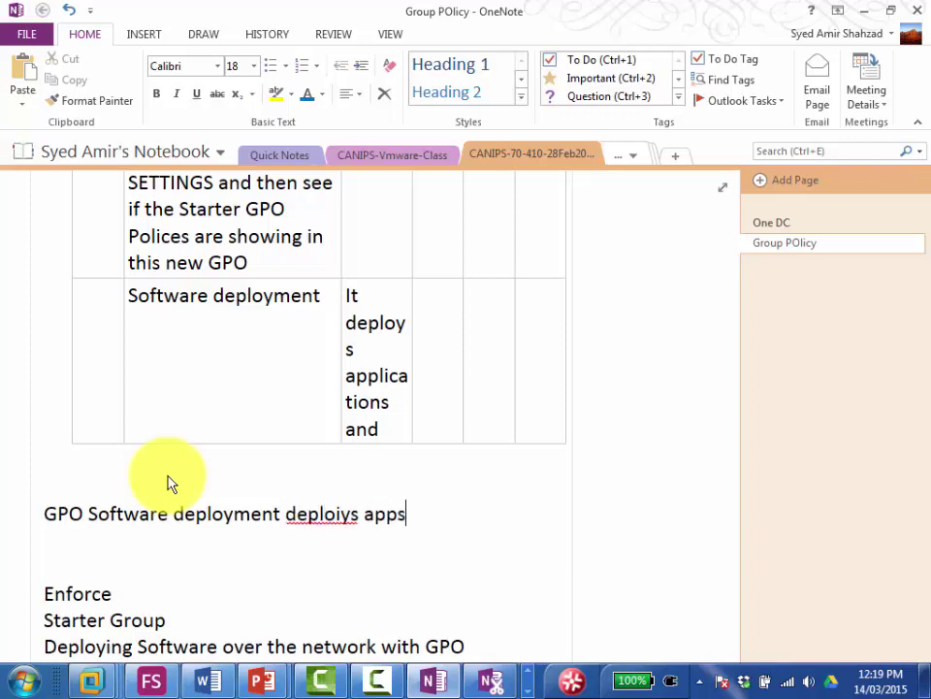
type(" with .ms")
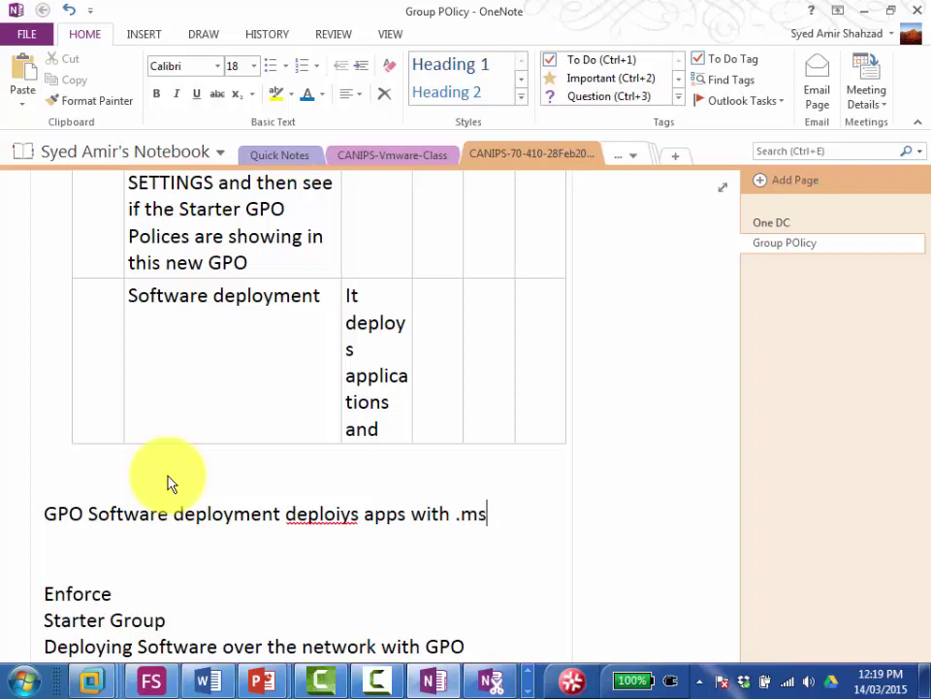
type("i extension")
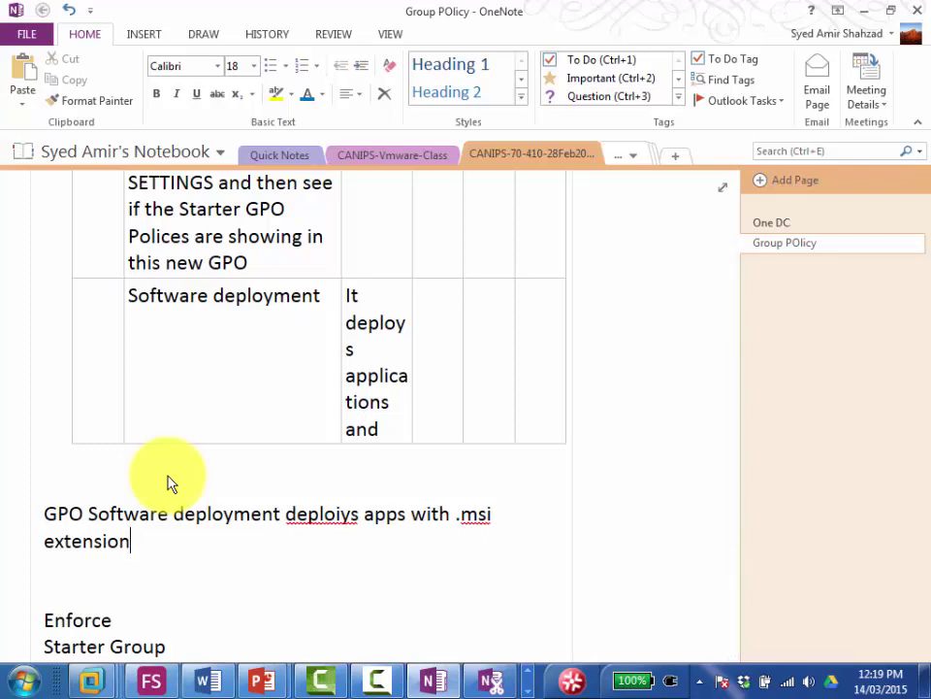
type(".")
key("Return")
Step: Add the line 'Majority of the microsoft applications do have .msi extension.'
type("Majority of t")
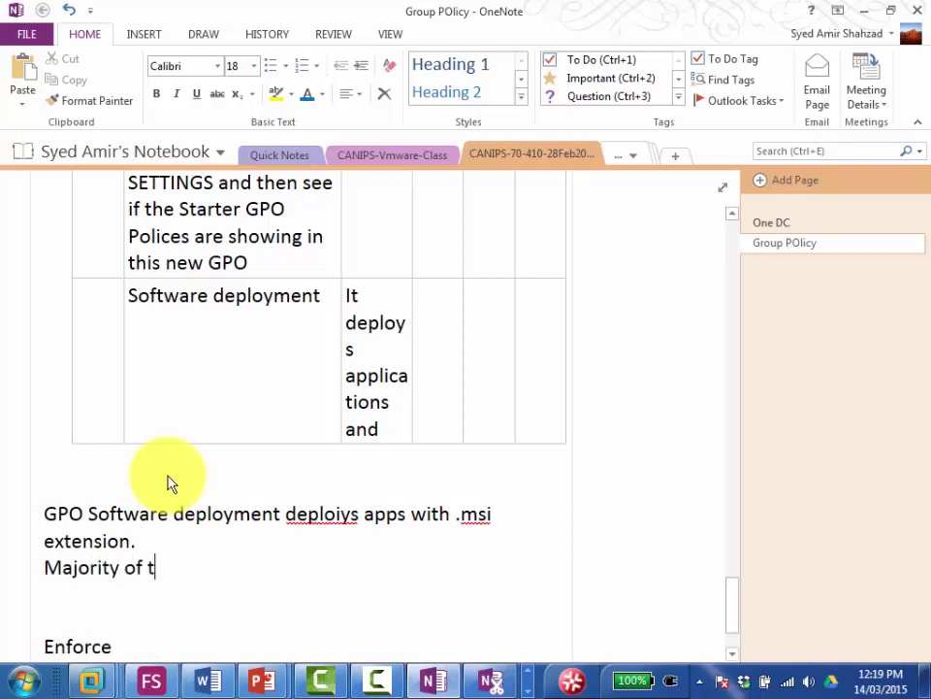
type("he microsoft ap")
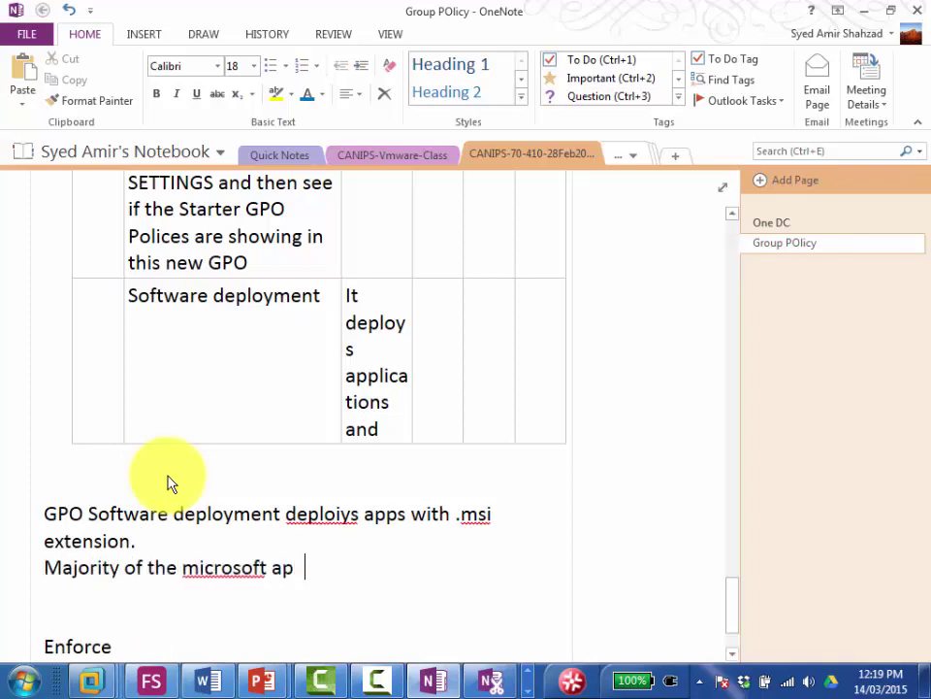
type("plications")
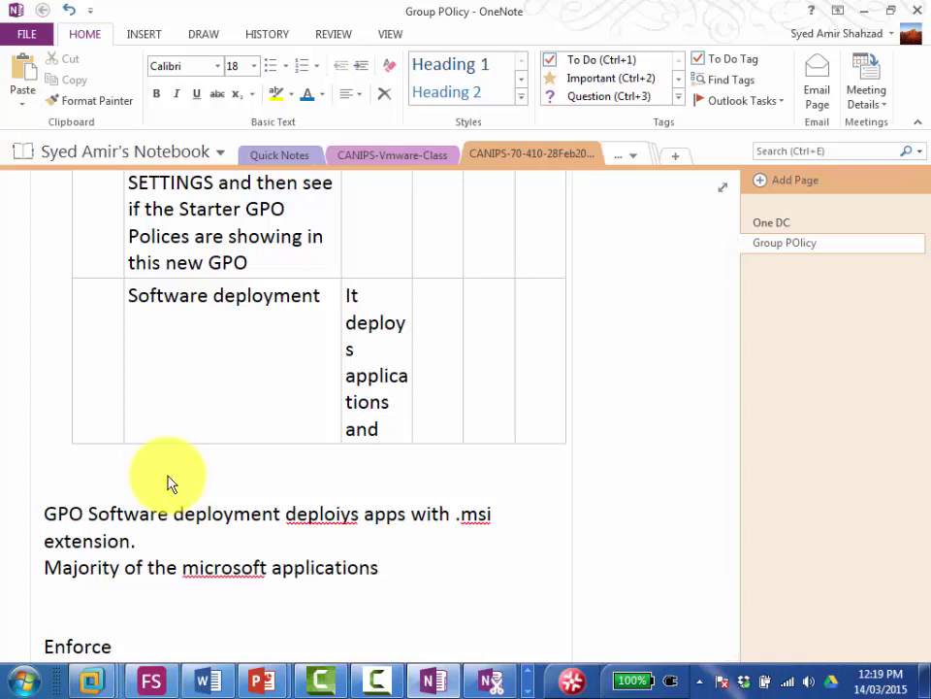
type(" do have .")
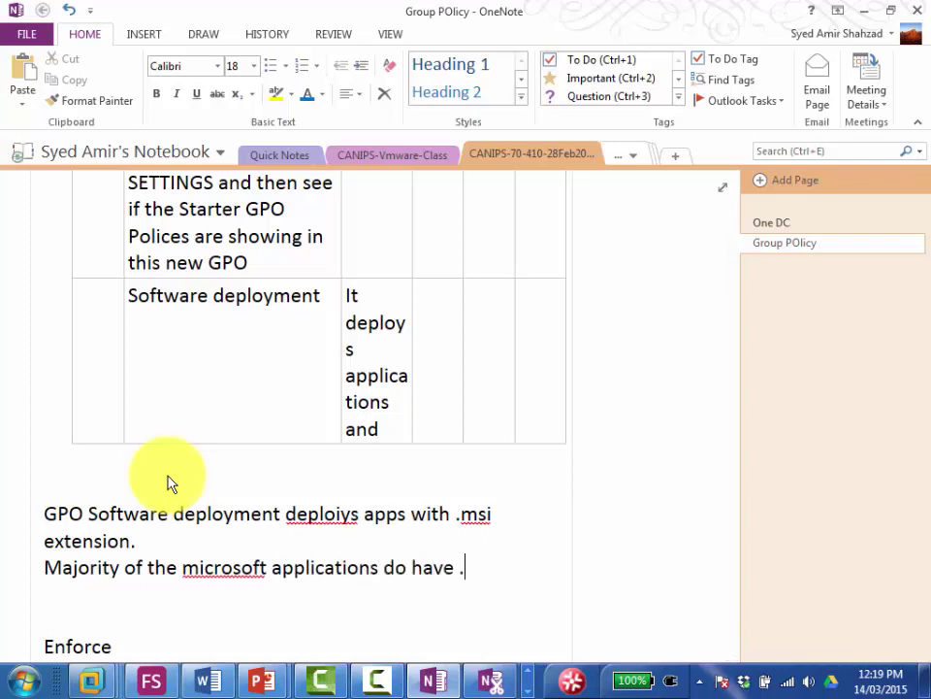
type("msi extension")
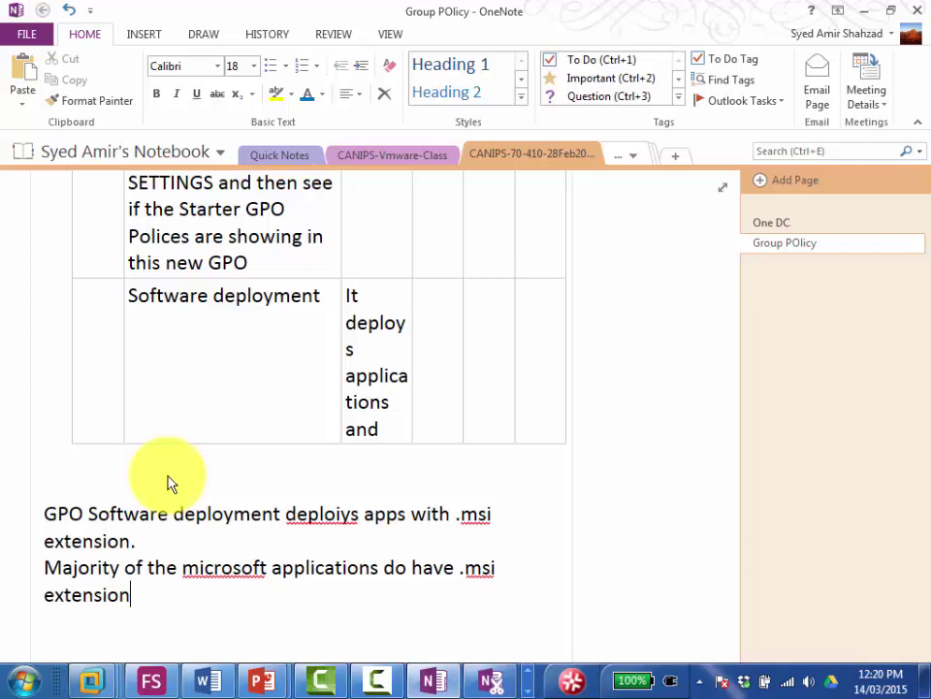
type(".")
scroll(168, 482, "down", 1)
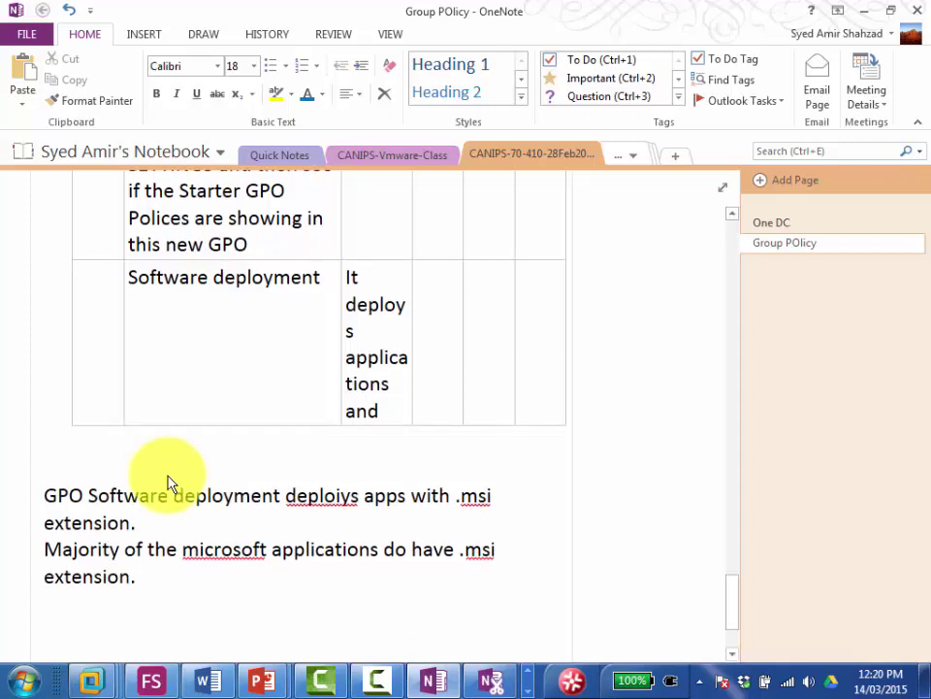
Step: Add the line 'For updates we use .msp extentions' below the last note
key("Return")
type("For updates we ")
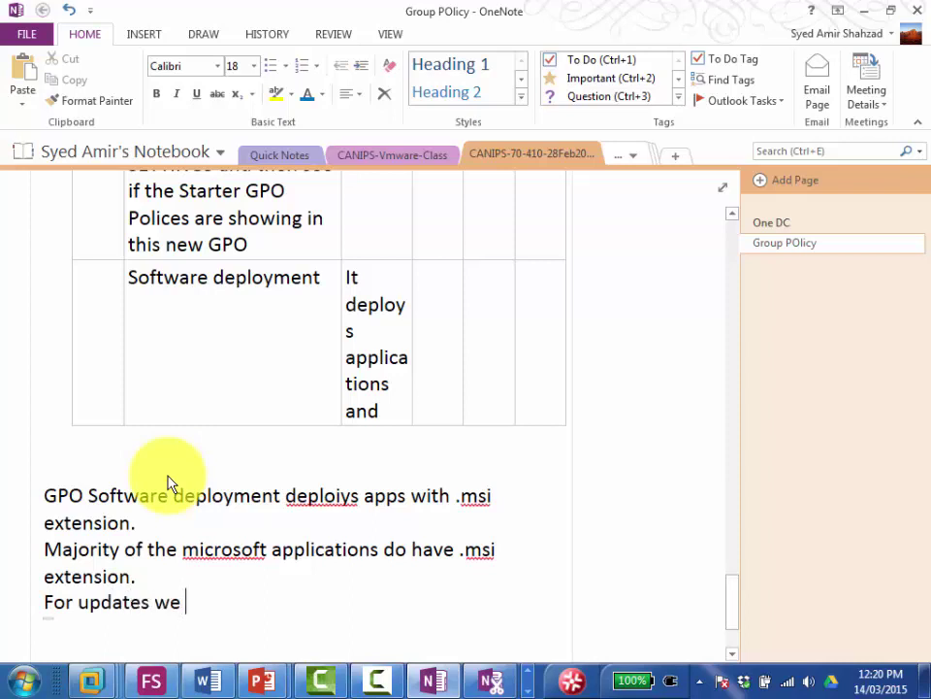
type("use .msp")
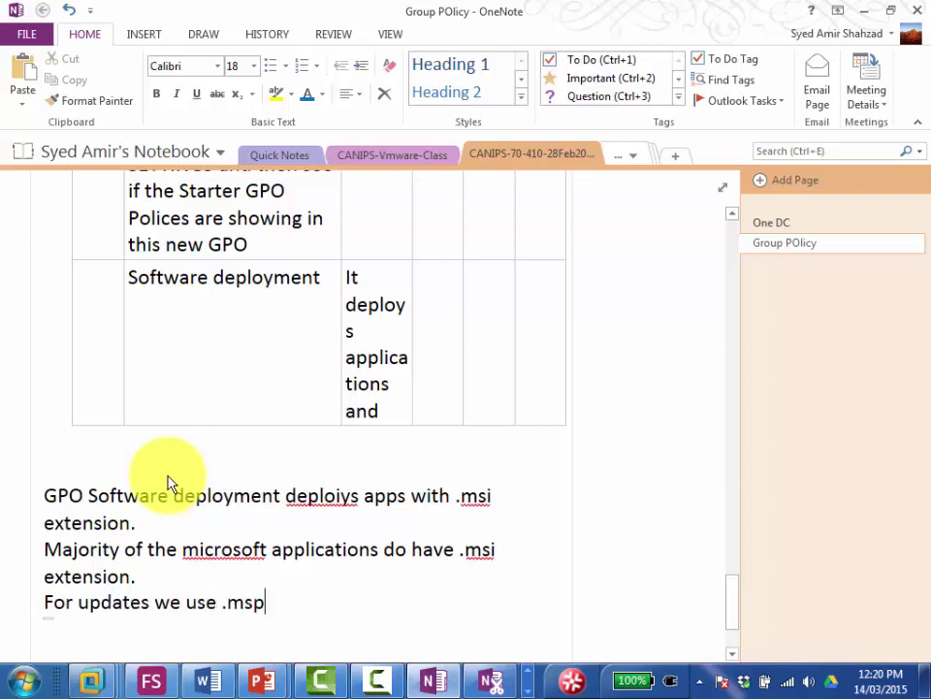
type(" ex")
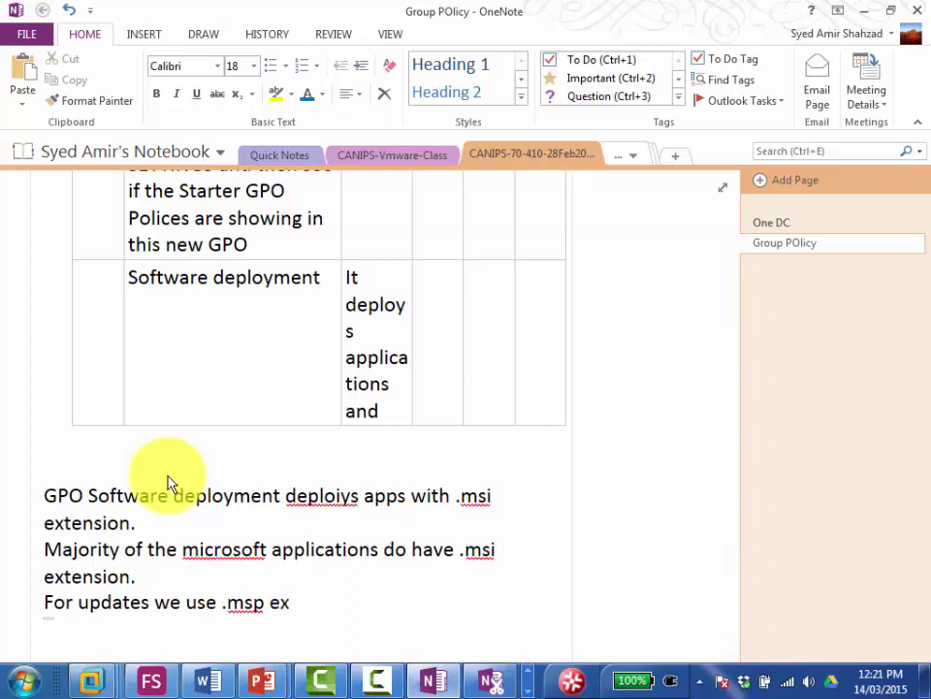
type("tentions")
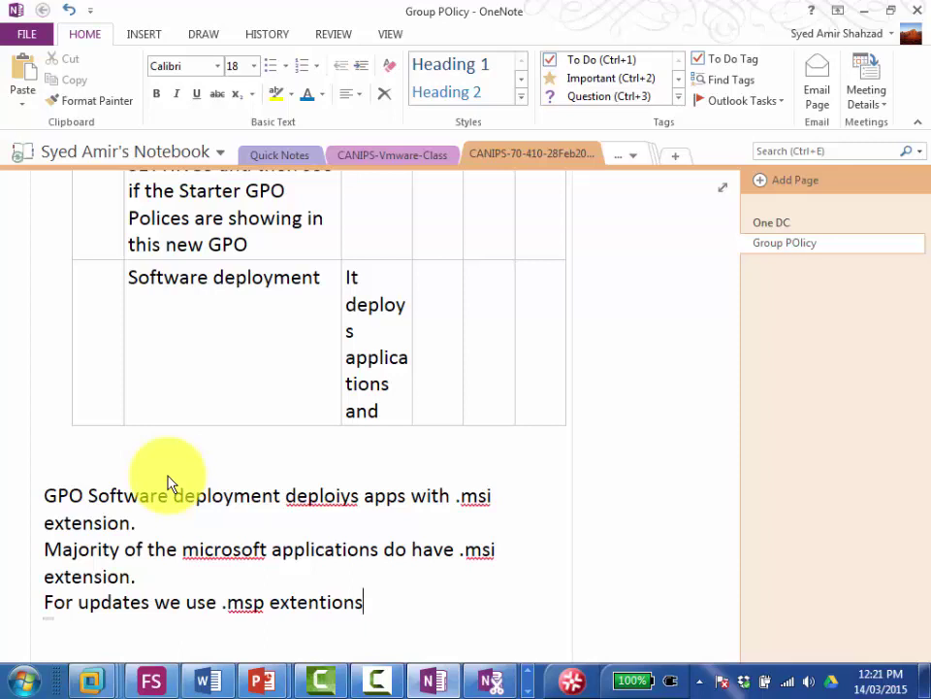
scroll(167, 483, "down", 1)
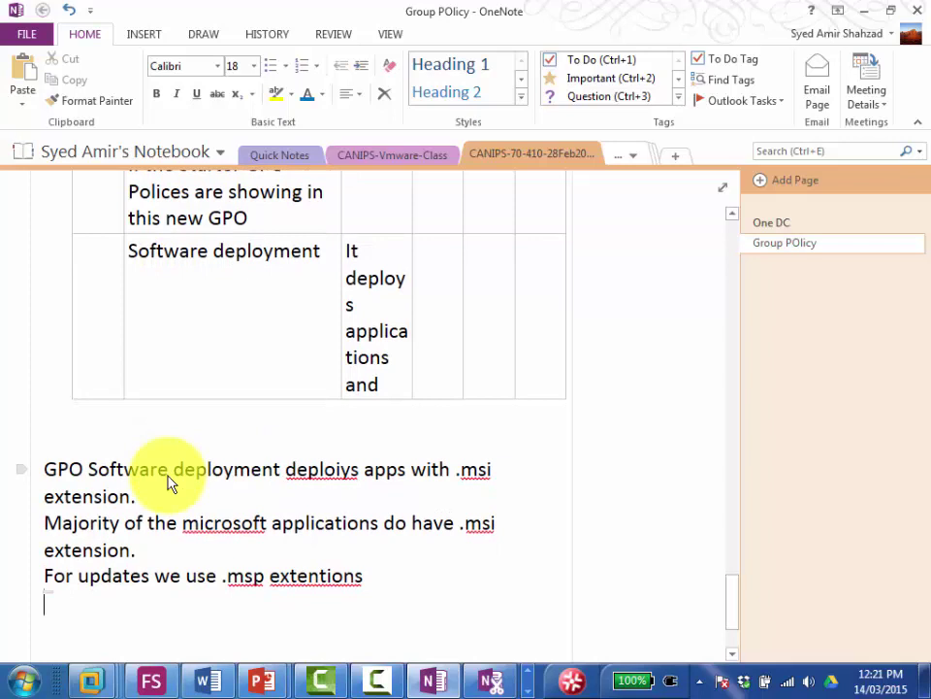
Step: Add the note 'We can also create third party software msi packages', with Enforce below it
type("C")
key("BackSpace")
type("We can")
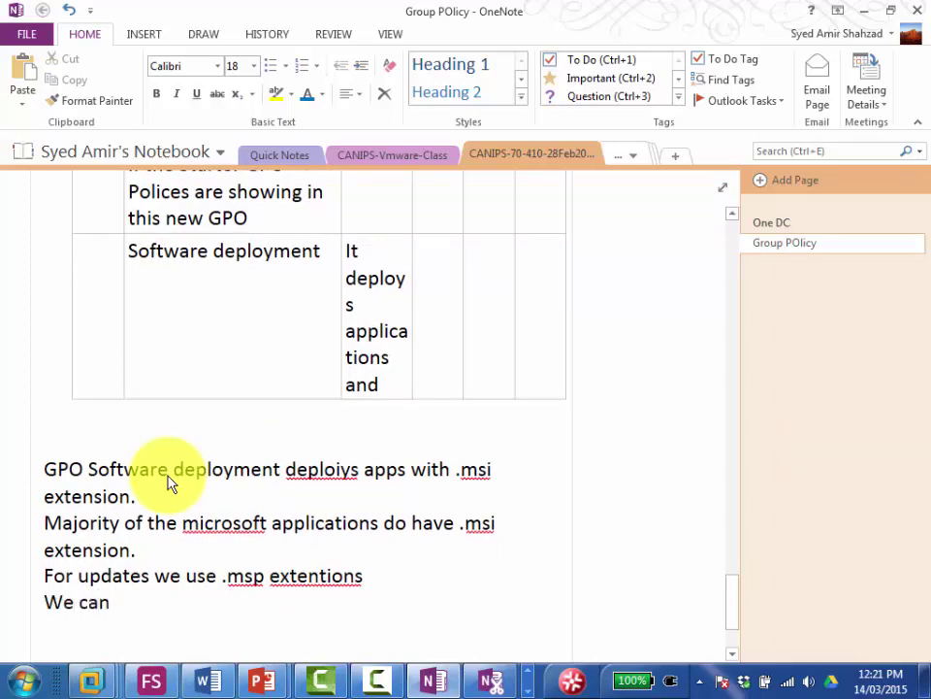
type(" also create")
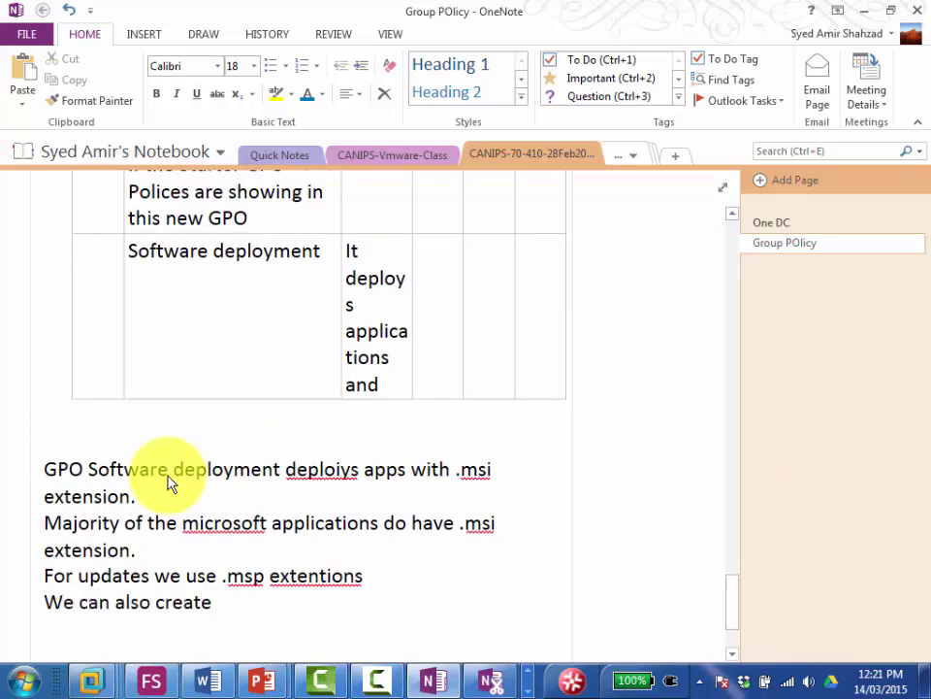
type(" third p")
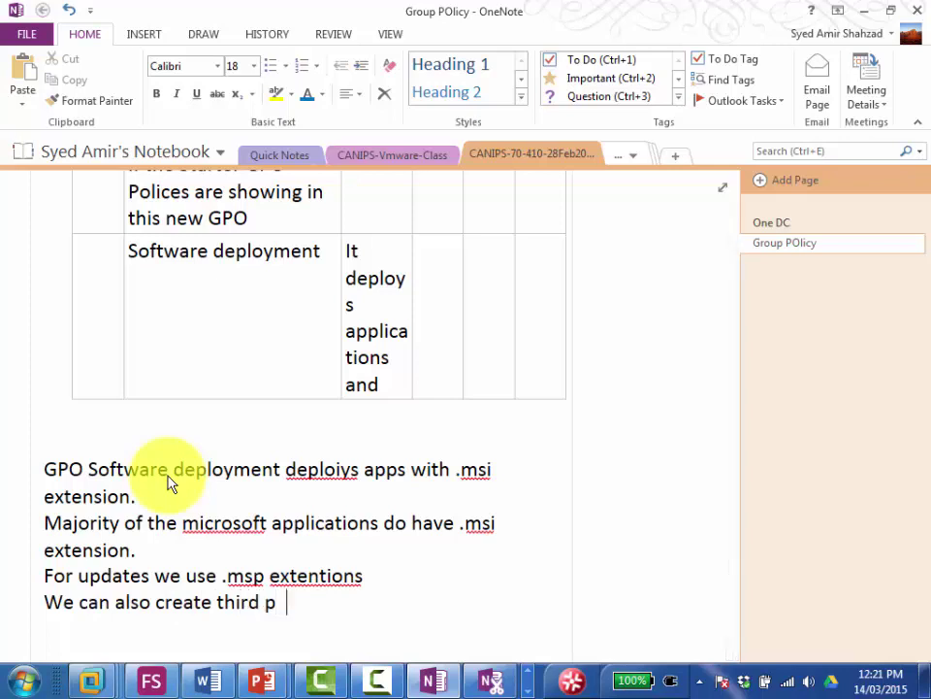
key("BackSpace")
type("arty softwar")
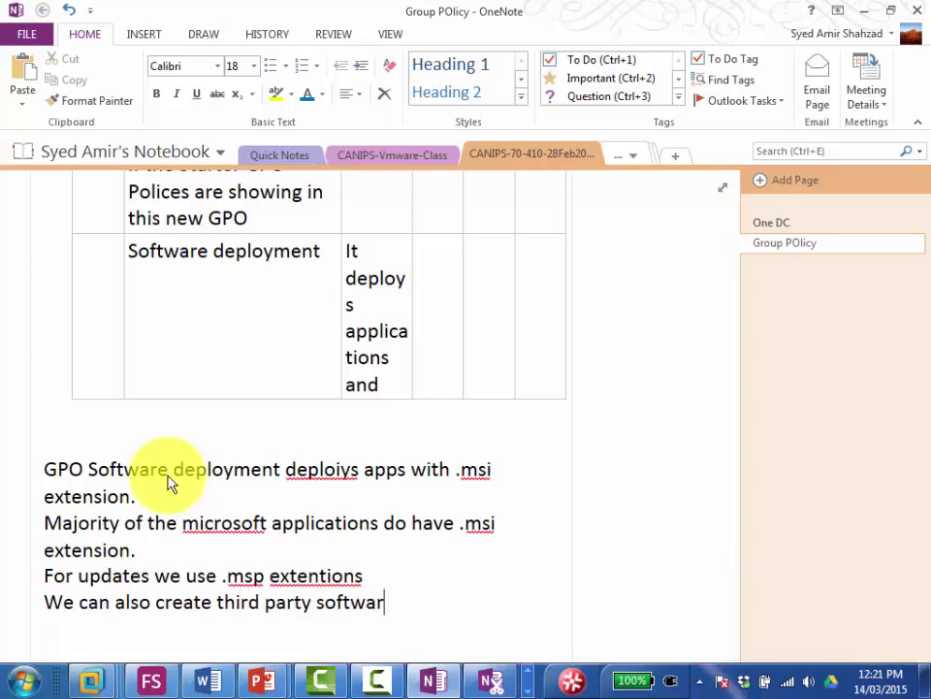
type("e with")
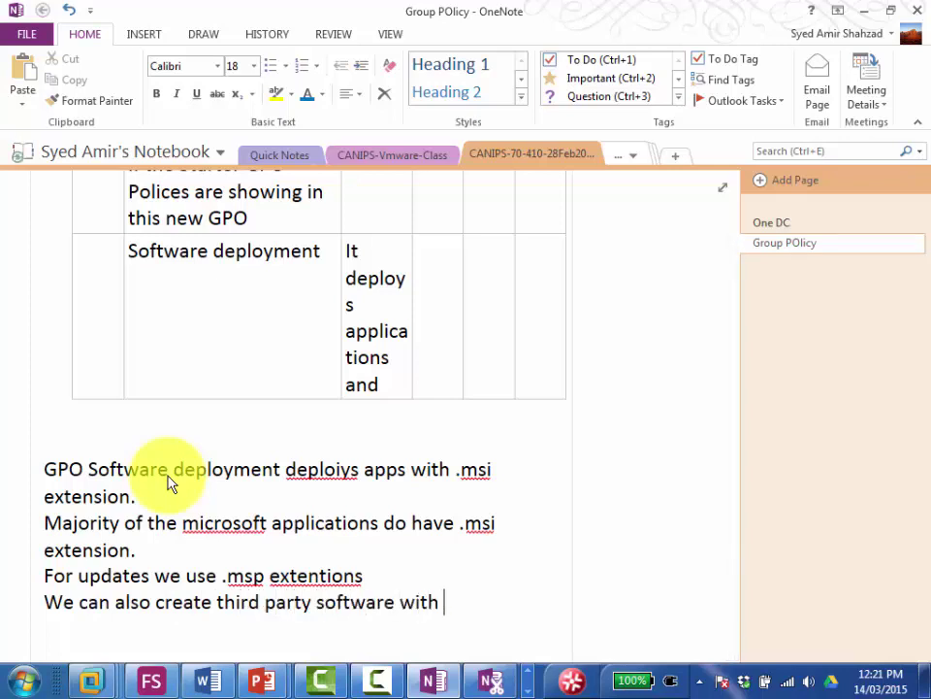
key("BackSpace")
key("BackSpace")
key("BackSpace")
key("BackSpace")
key("BackSpace")
key("Return")
key("Return")
key("Return")
type("Enforce")
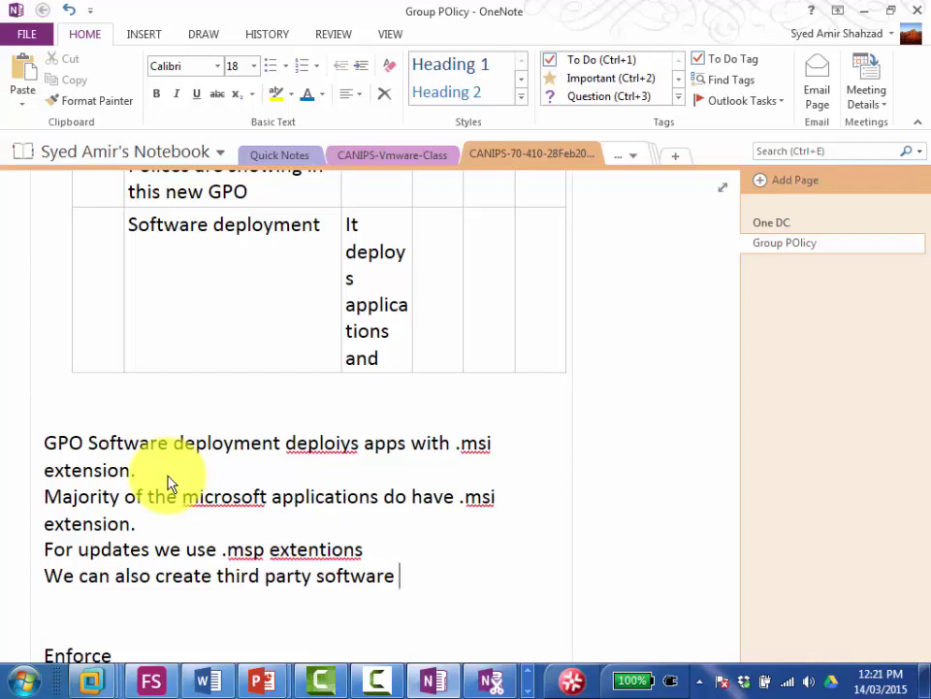
type("msi packages")
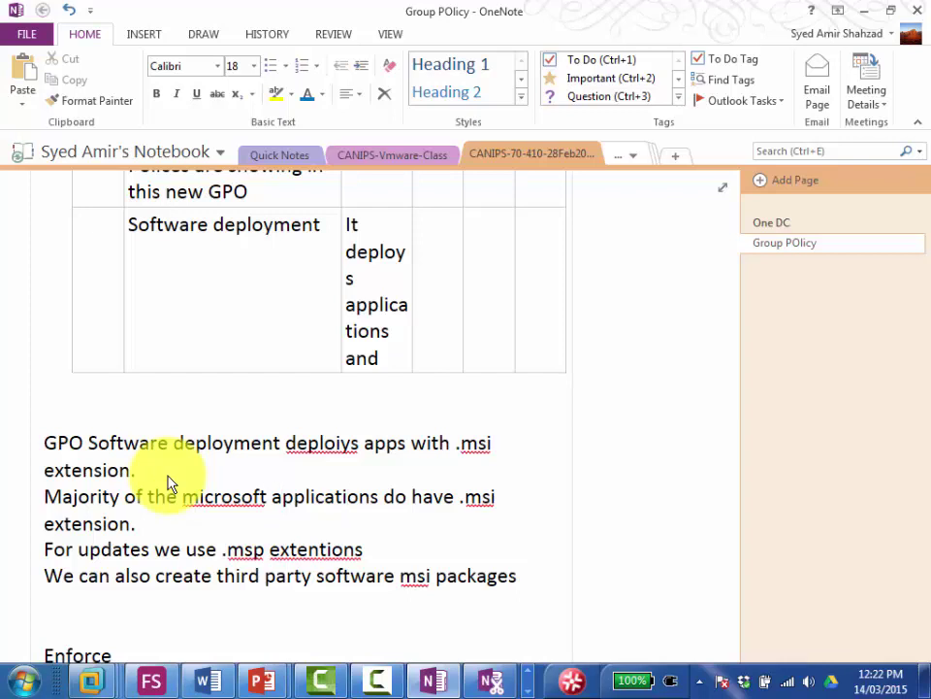
Step: Correct 'deploiys' to 'deploys' and 'extentions' to 'extensions'
key("Up")
key("Up")
key("Left")
key("Left")
key("Delete")
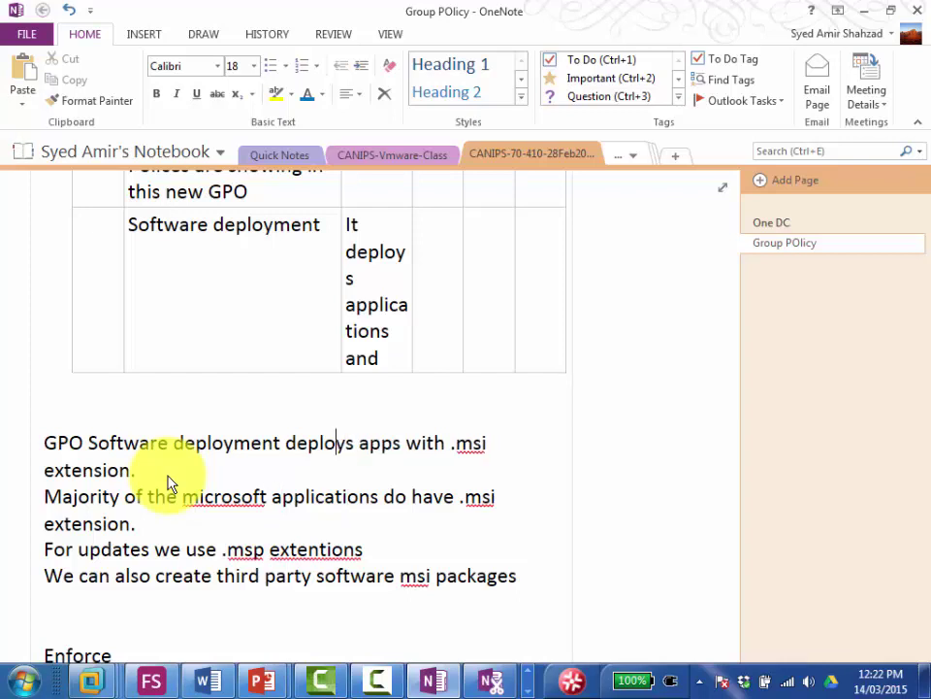
key("Down")
key("Down")
key("Left")
key("Down")
key("Down")
key("Down")
right_click(318, 555)
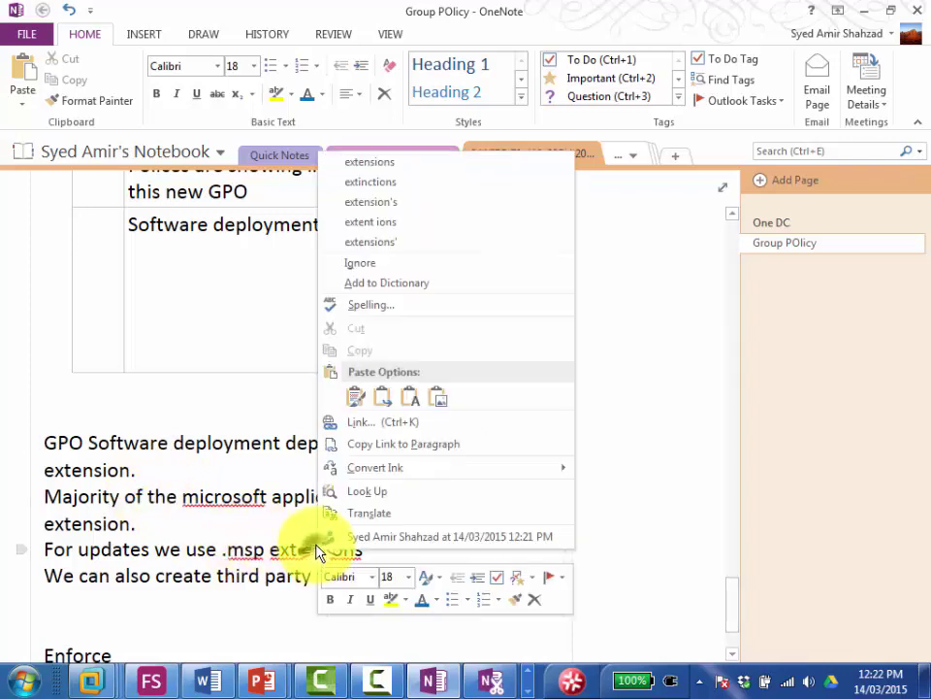
left_click(396, 165)
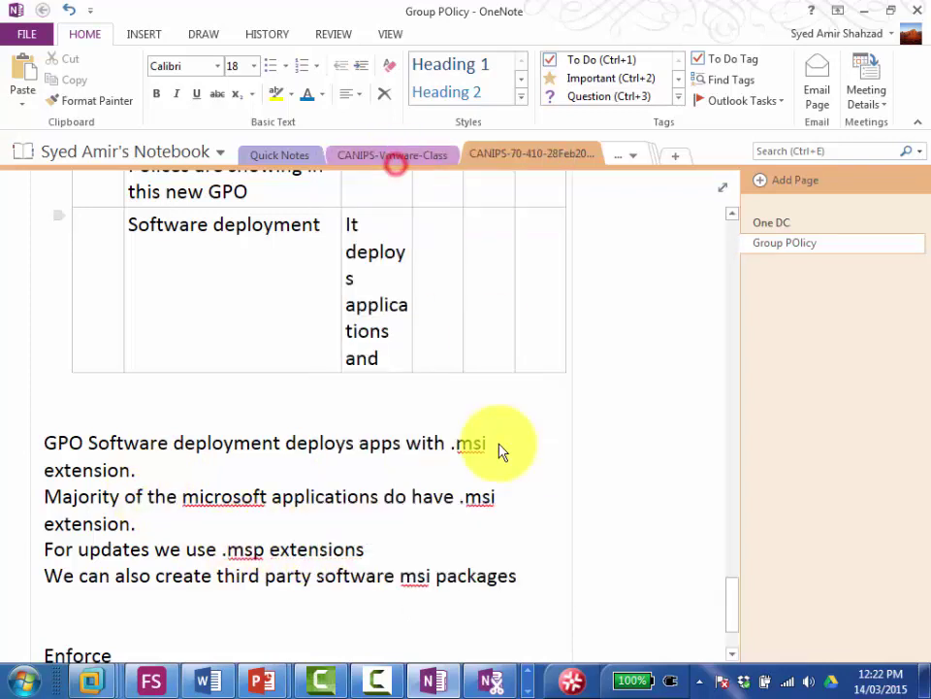
Step: Extend the third-party msi packages note with 'with MSI creators'
left_click(523, 579)
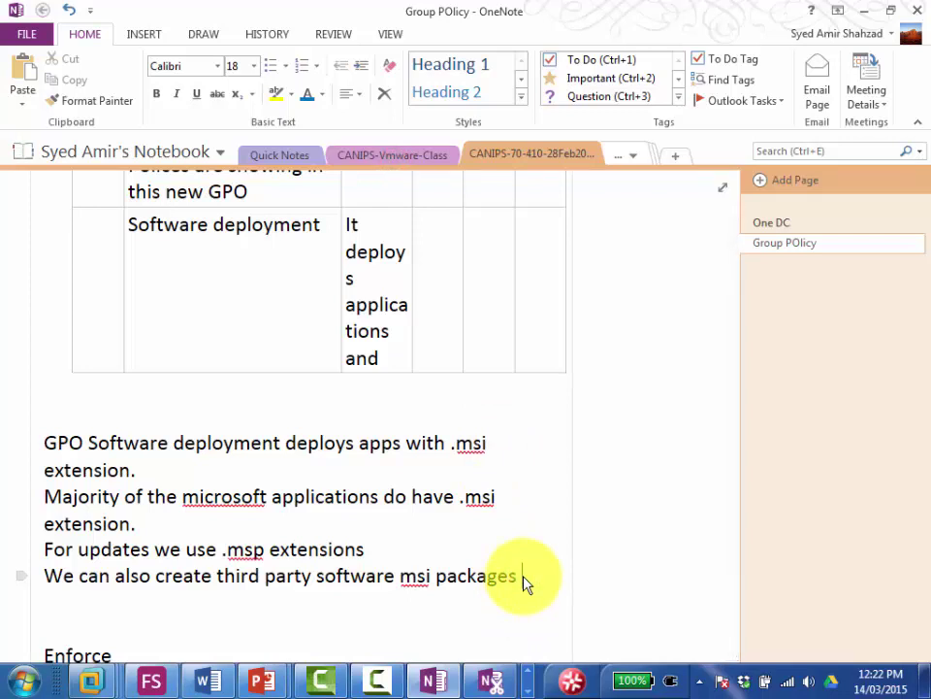
type("with")
key("Return")
type("MSI c")
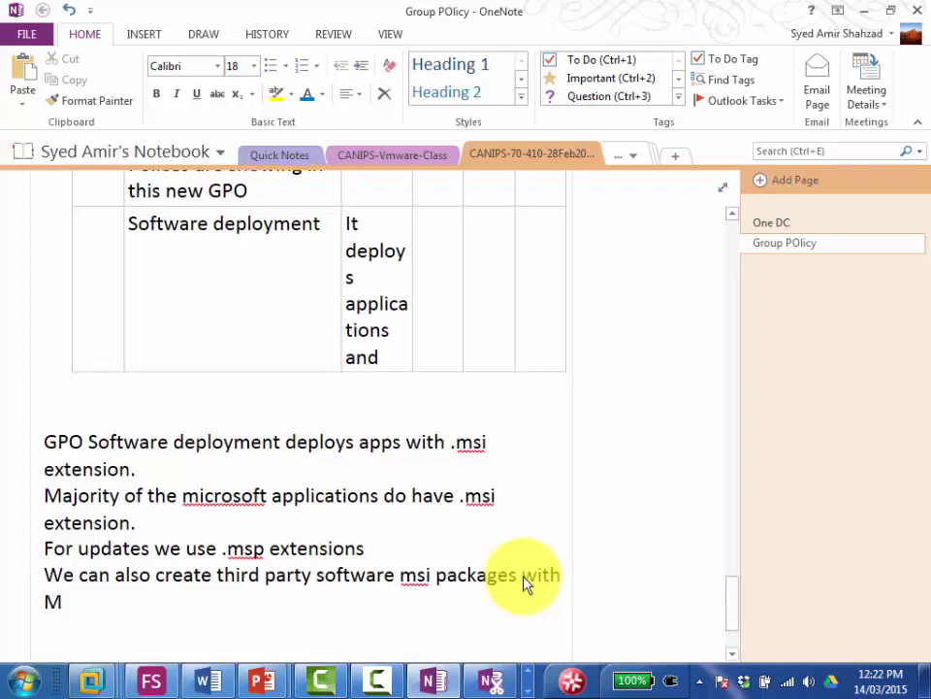
type("reators")
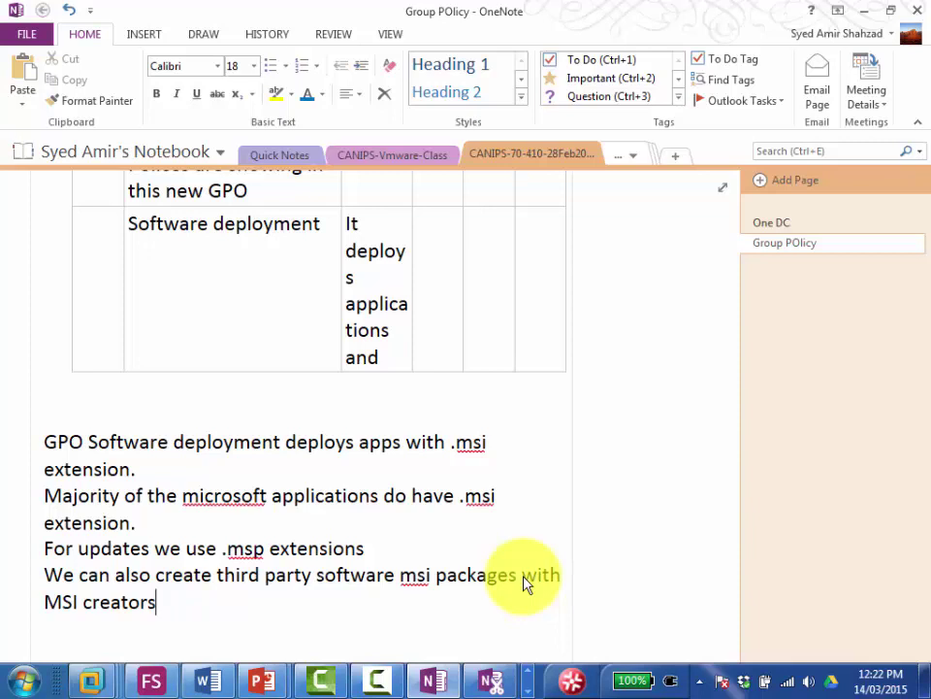
Step: Create a two-cell table: 'OS on an empty machine 2000' and 'SCCM (Systems Center Configuration Manag'
key("Return")
key("Return")
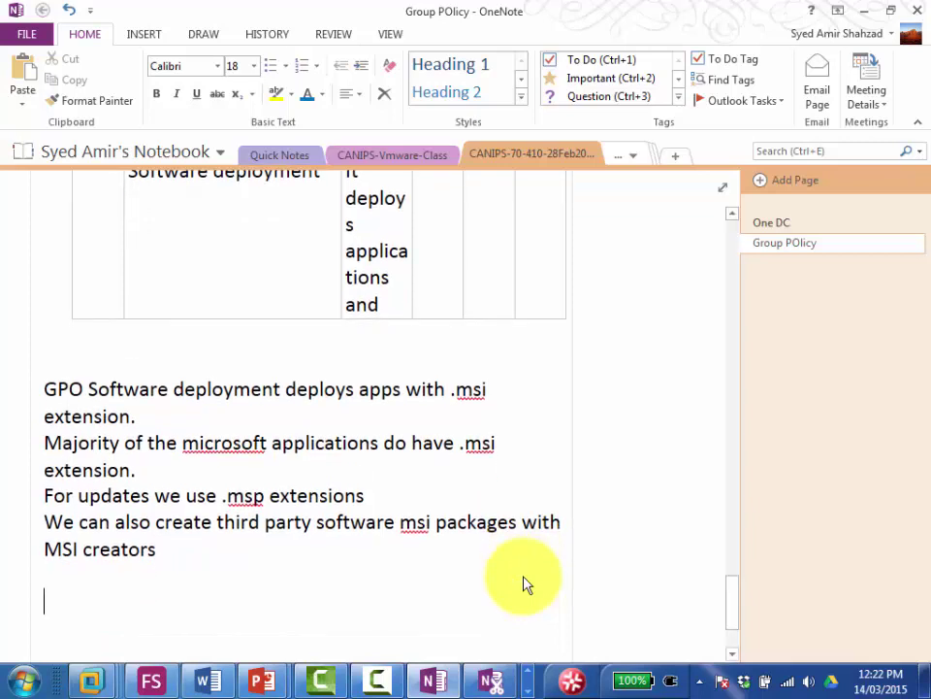
type("OS on ")
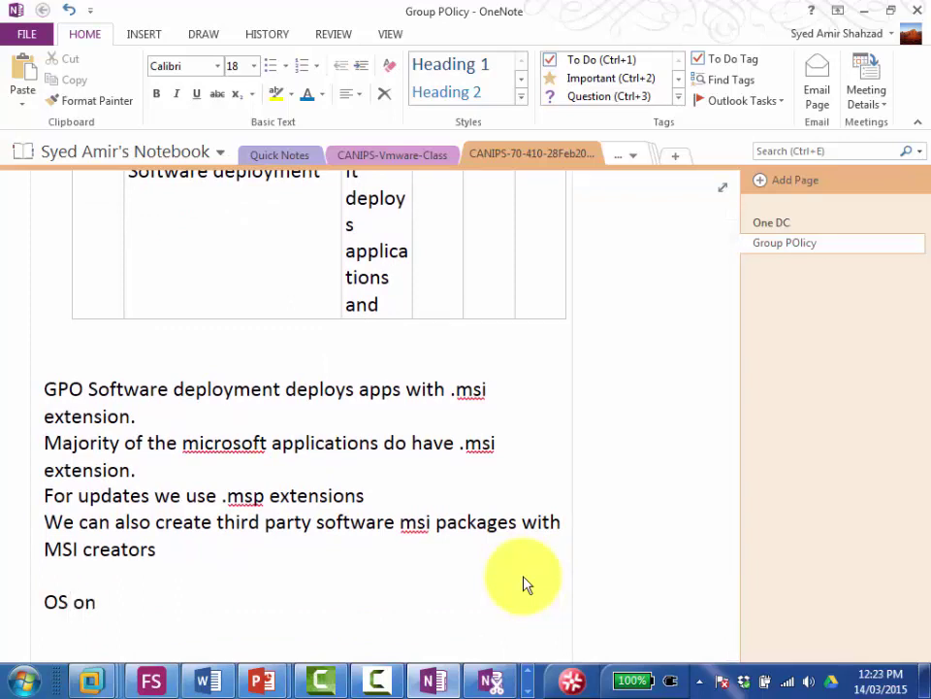
type("an emp")
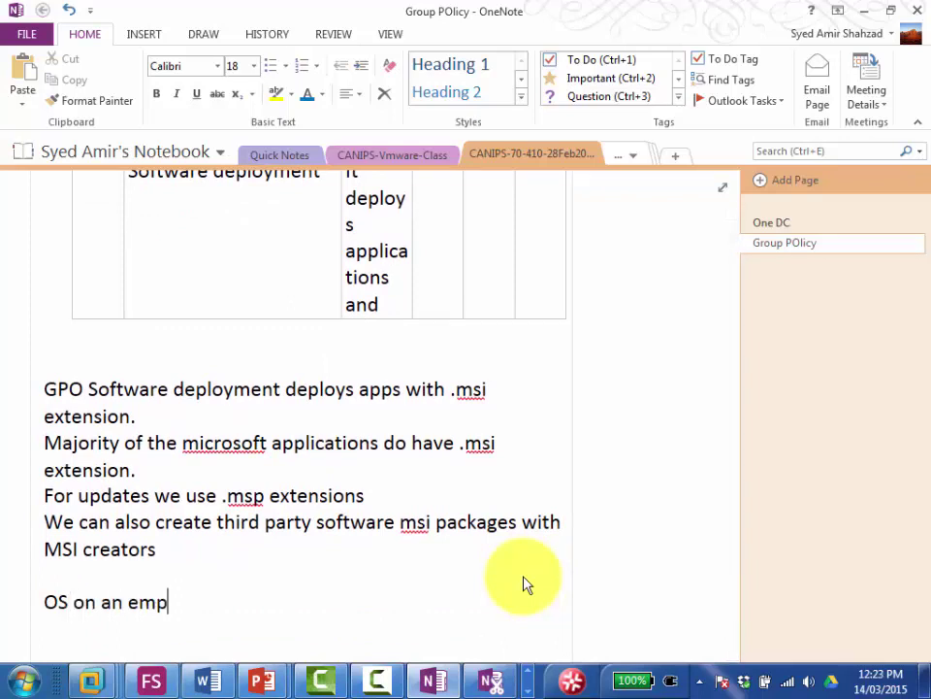
type("ty machine")
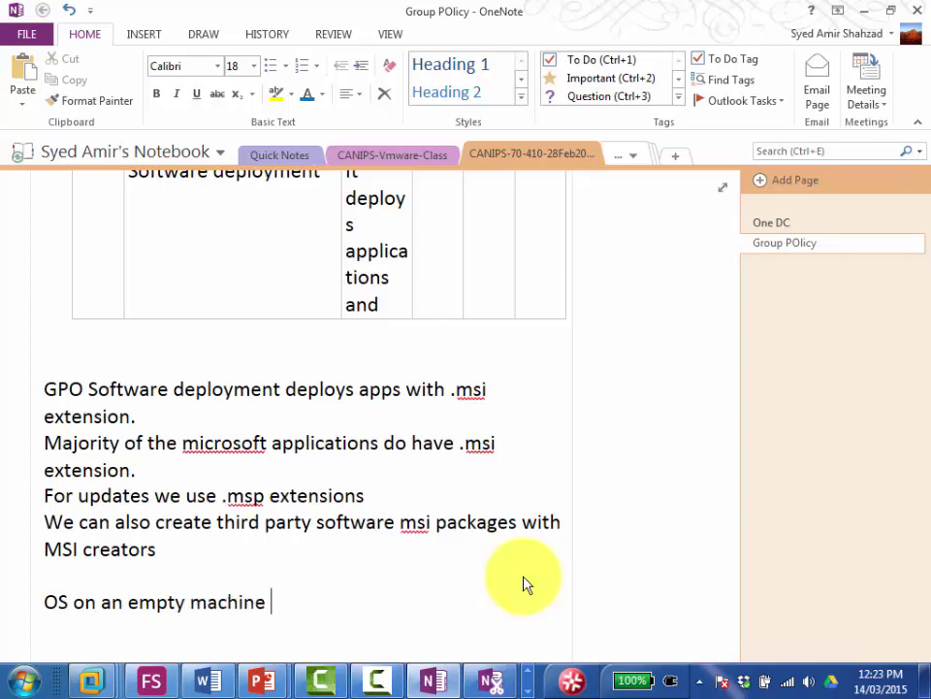
type(" 2000")
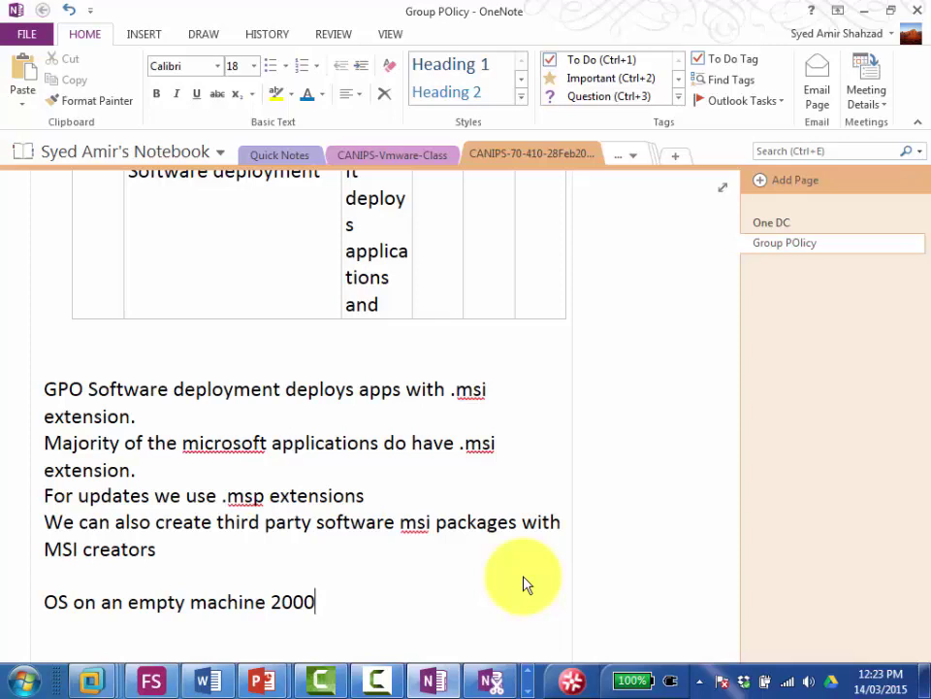
key("Tab")
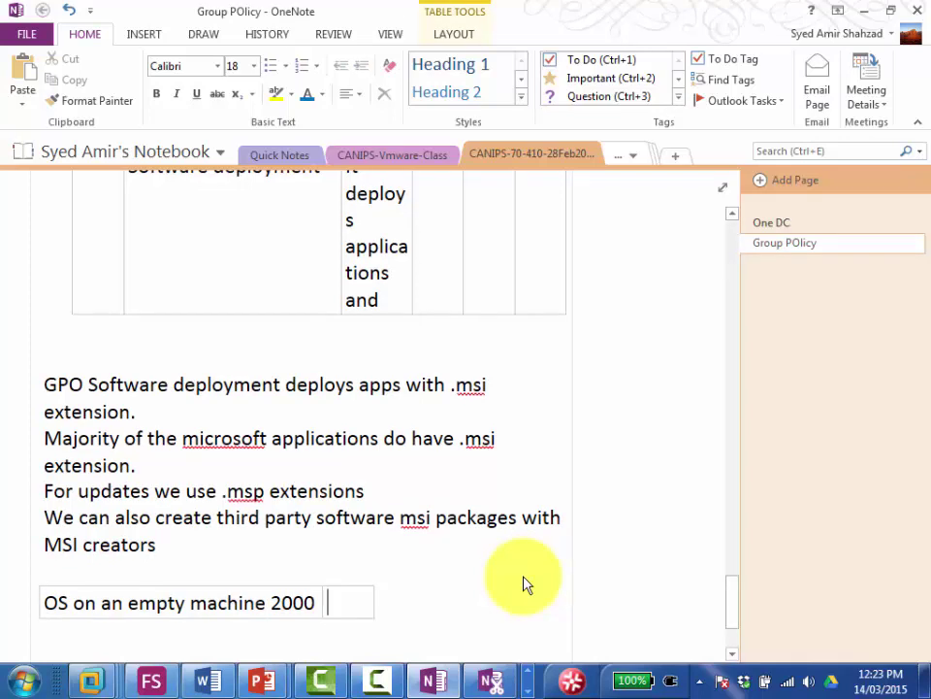
type("SCC")
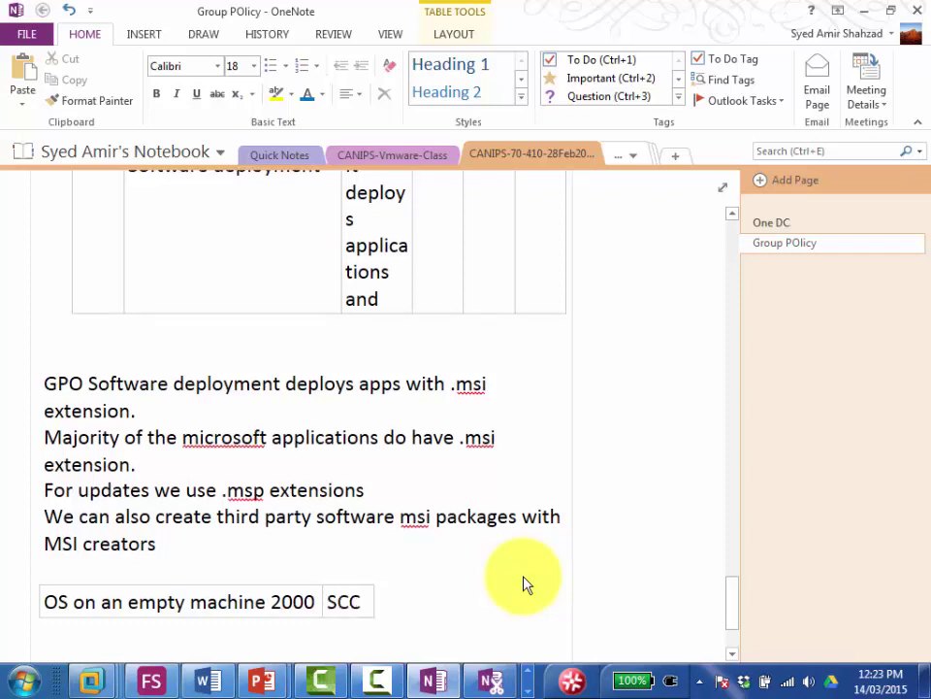
type("M (Syste")
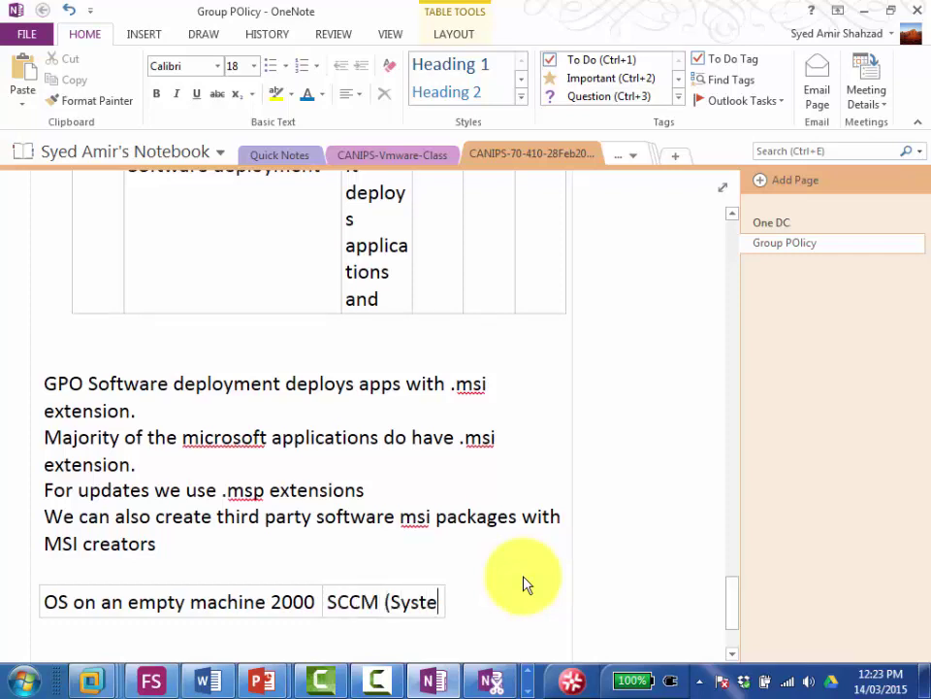
type("ms Center")
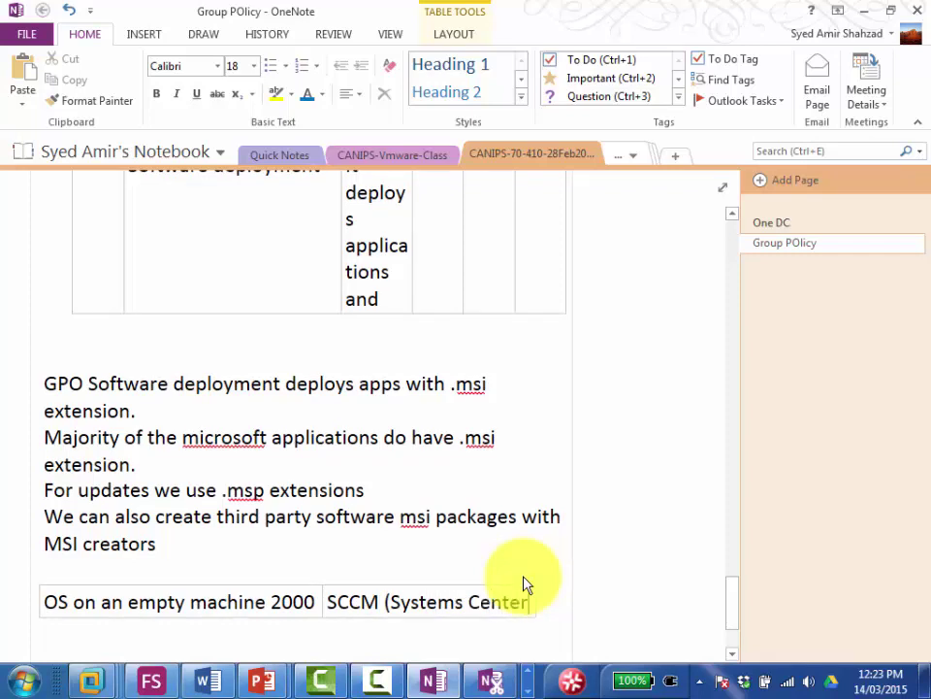
type(" Configuration Manag")
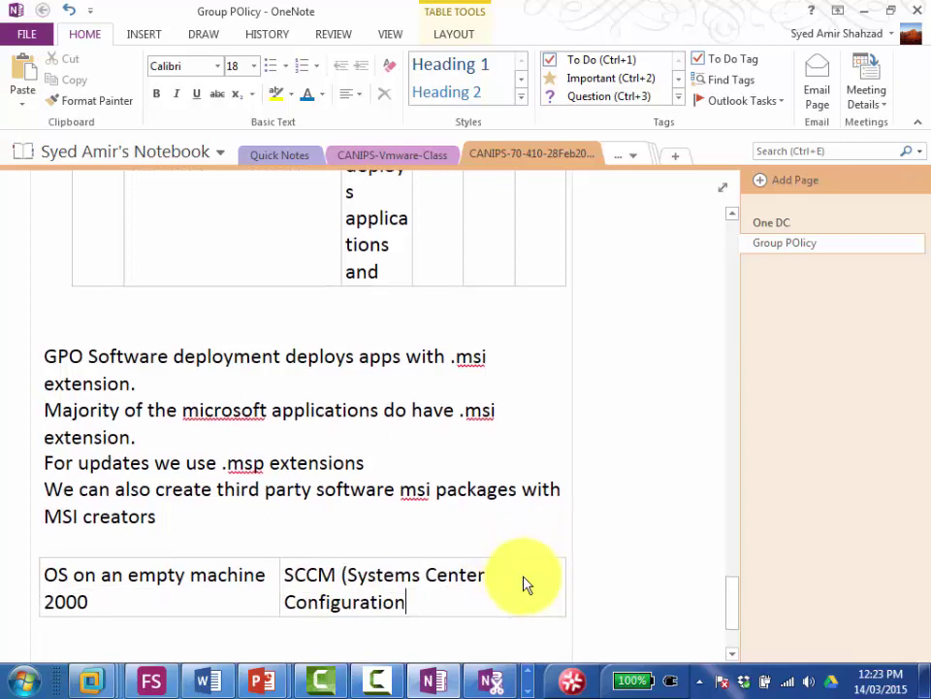
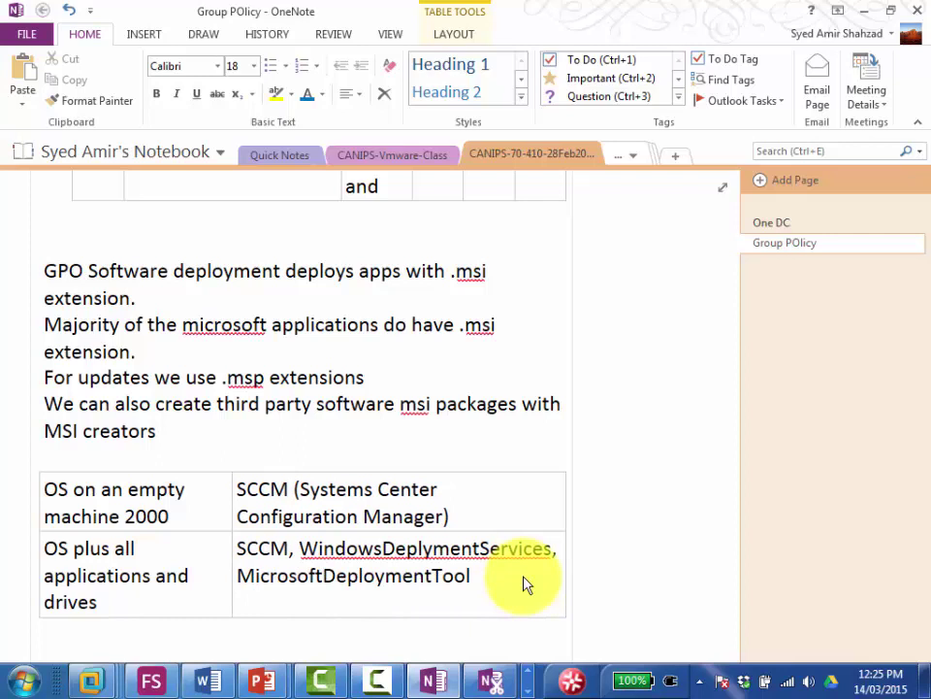
Step: Append ', Adaptiva' to the MicrosoftDeploymentTool entry in the tools cell
key("Right")
key("Right")
key("Right")
key("Right")
key("Right")
key("Right")
key("Right")
key("Right")
key("Right")
key("Right")
key("Right")
type(",")
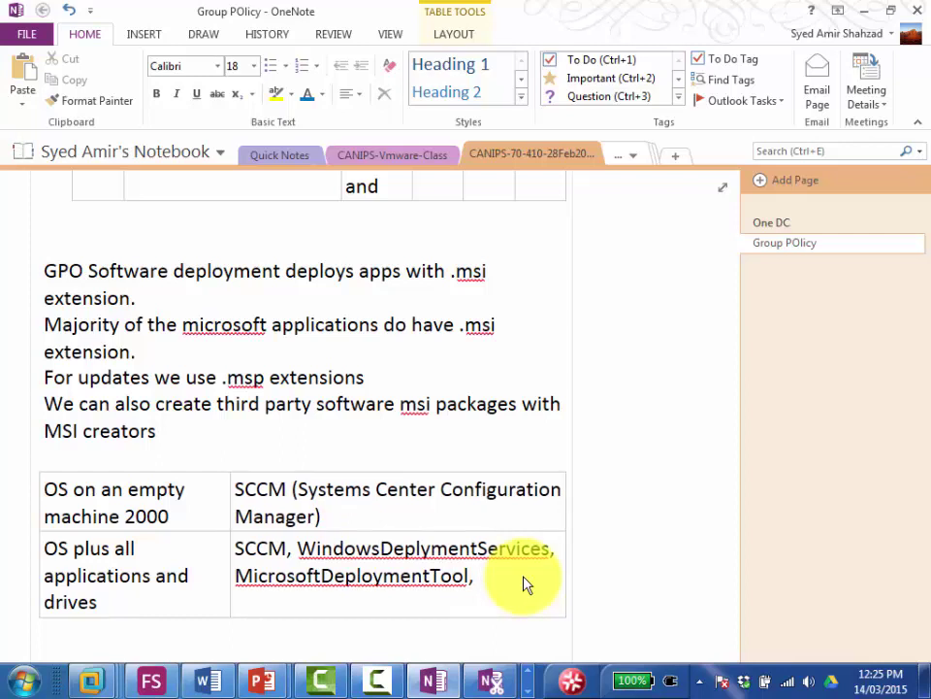
type("Ad")
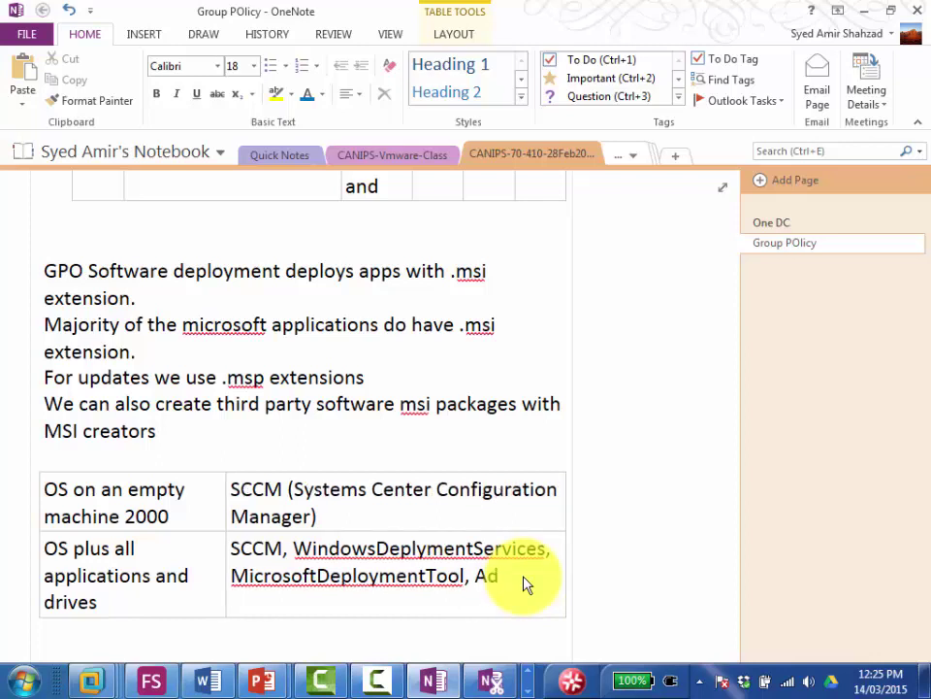
type("aptiva")
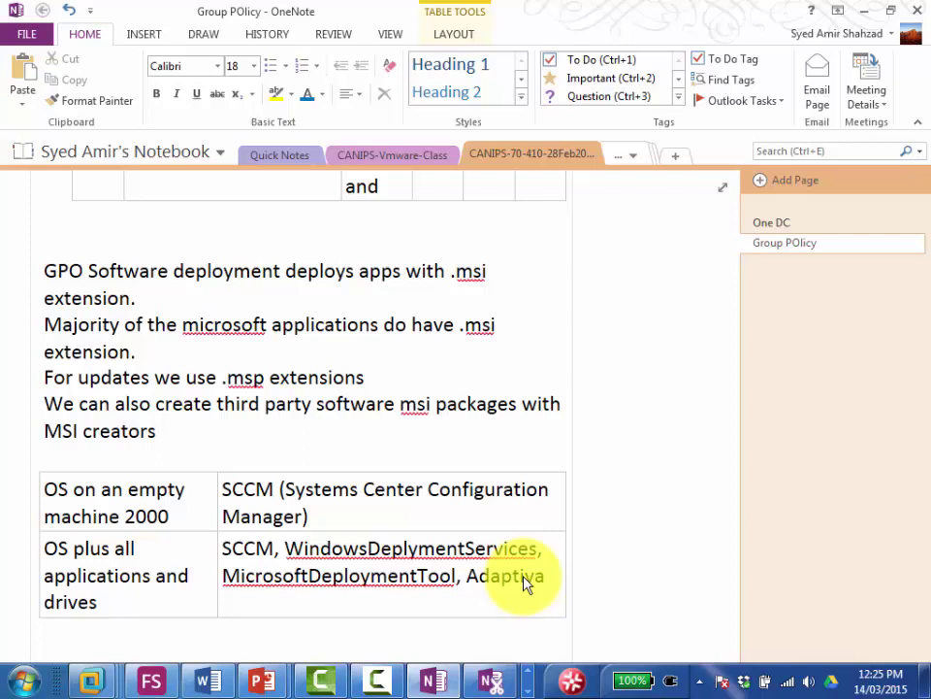
scroll(522, 580, "down", 1)
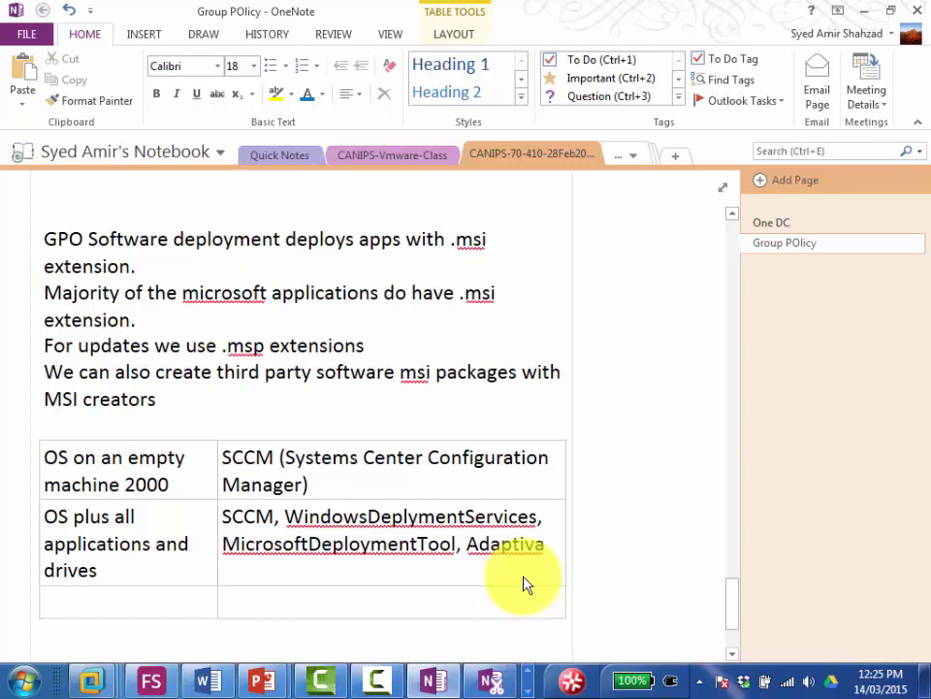
Step: Enter 'Applications with .msi extensions' in the new row's second cell
key("Tab")
type("A")
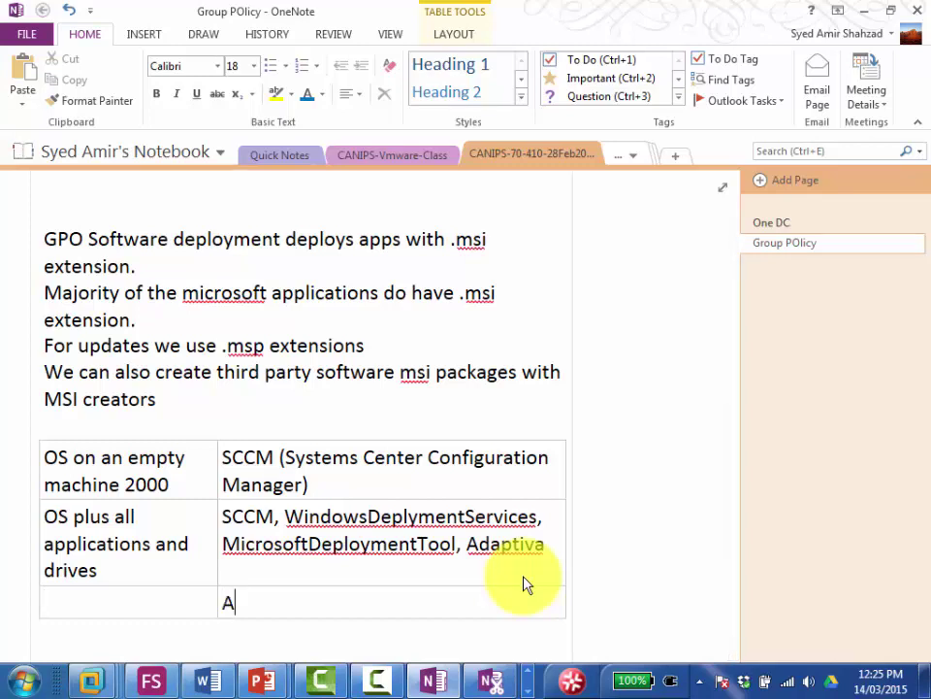
type("pplications")
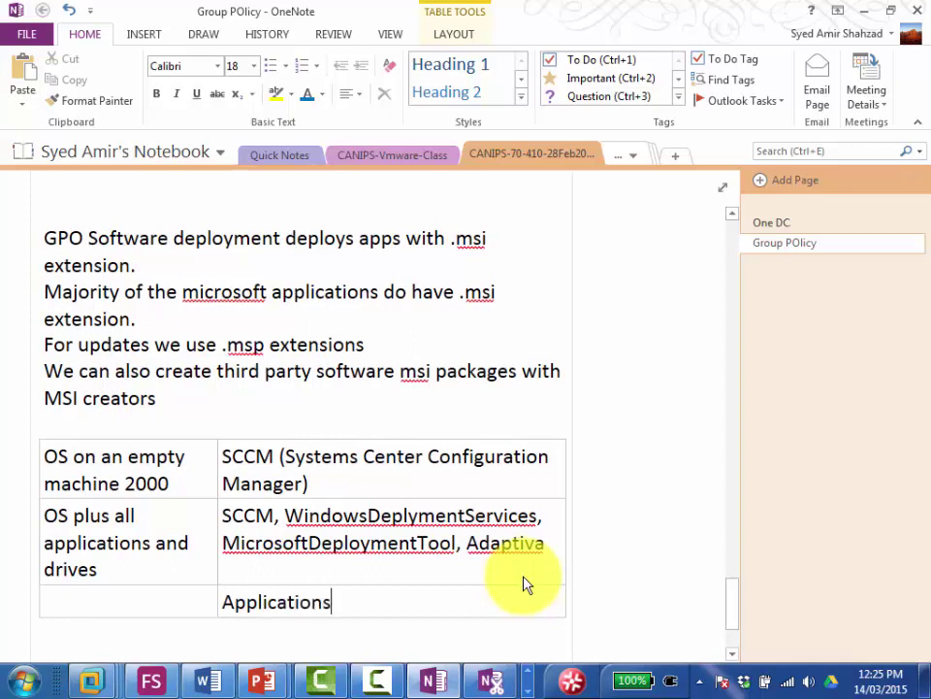
type(" with .m")
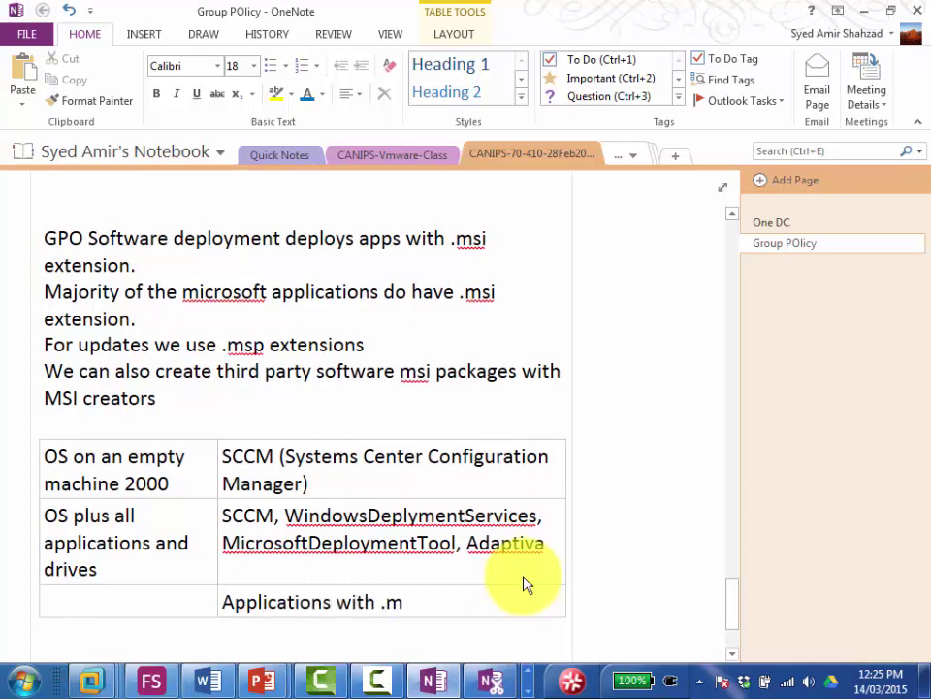
type("si extensions")
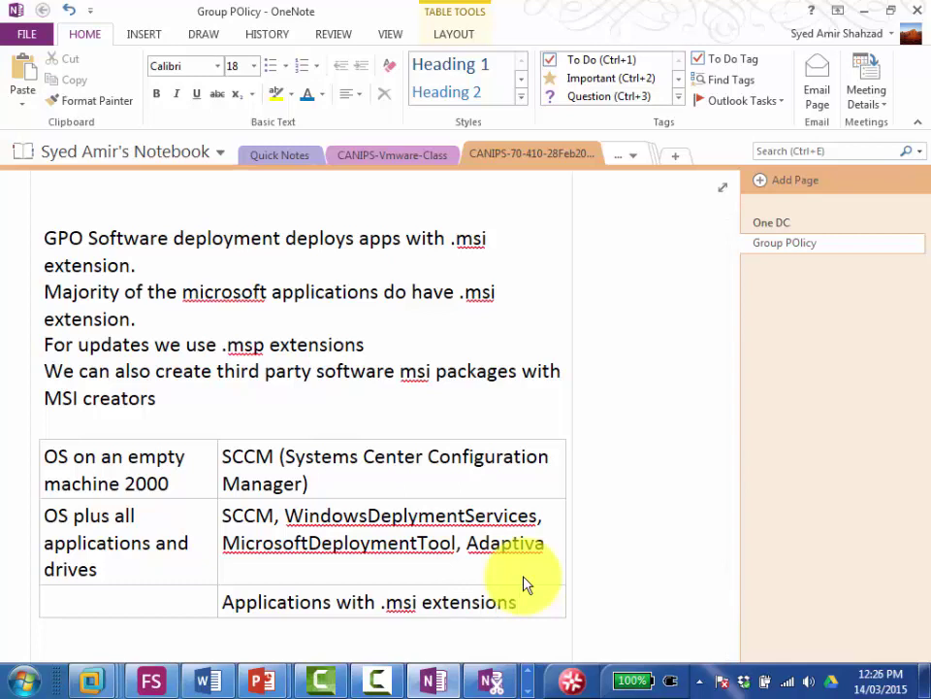
key("Return")
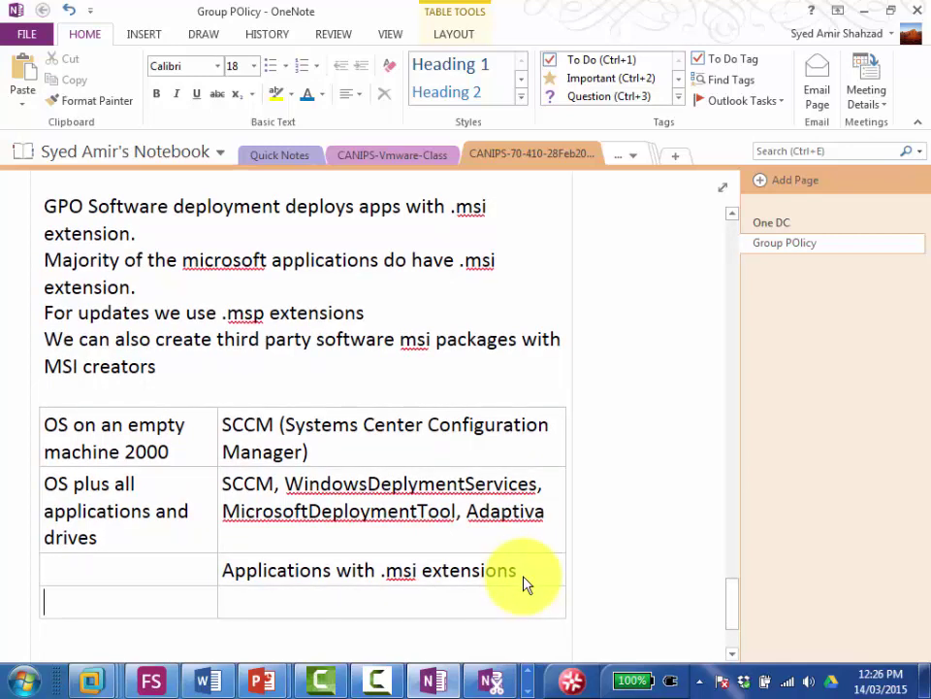
Step: Add a row reading '.zap extension third party software packaging that Group policy accepts'
key("Tab")
type(".za")
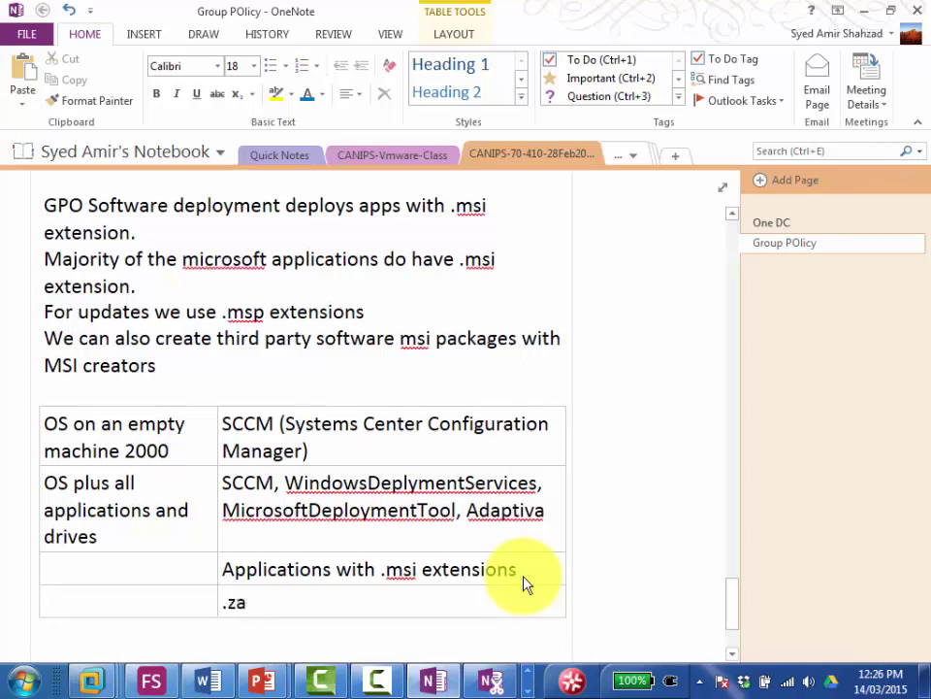
type("p exten")
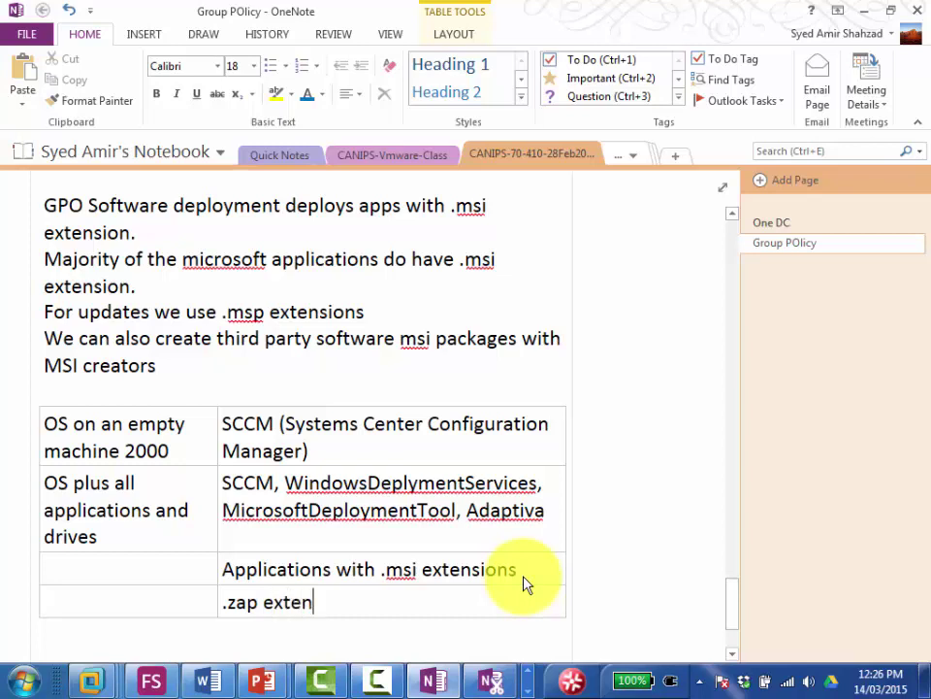
type("sion")
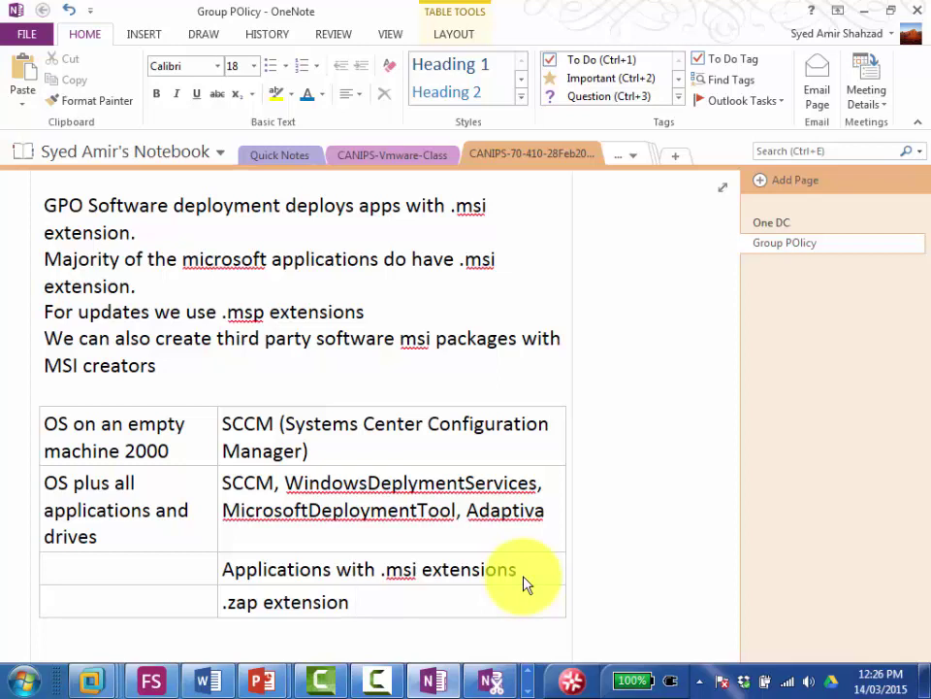
type(" third pa")
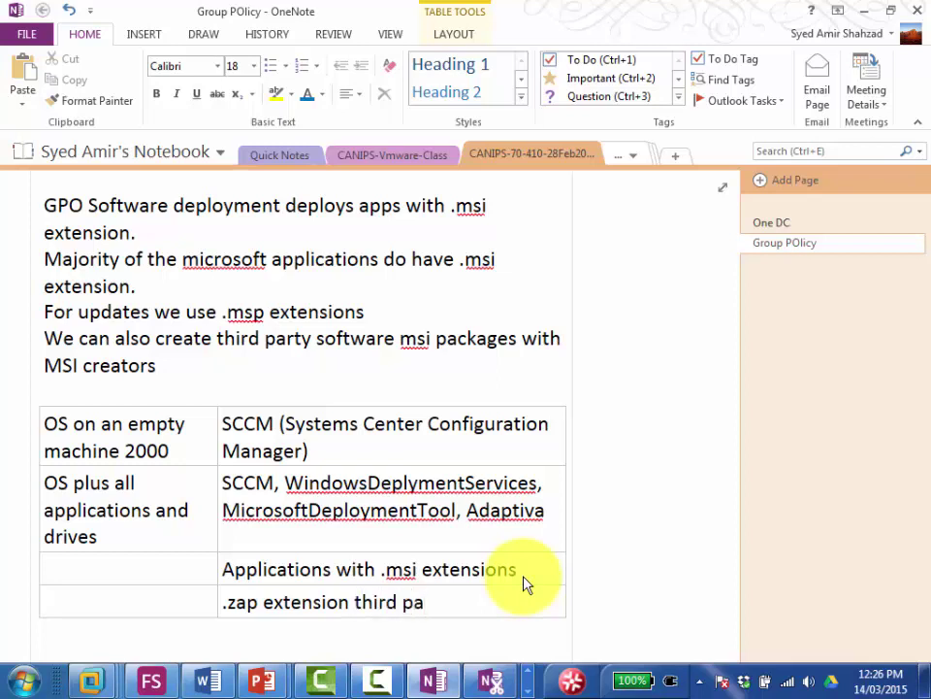
type("rty software ")
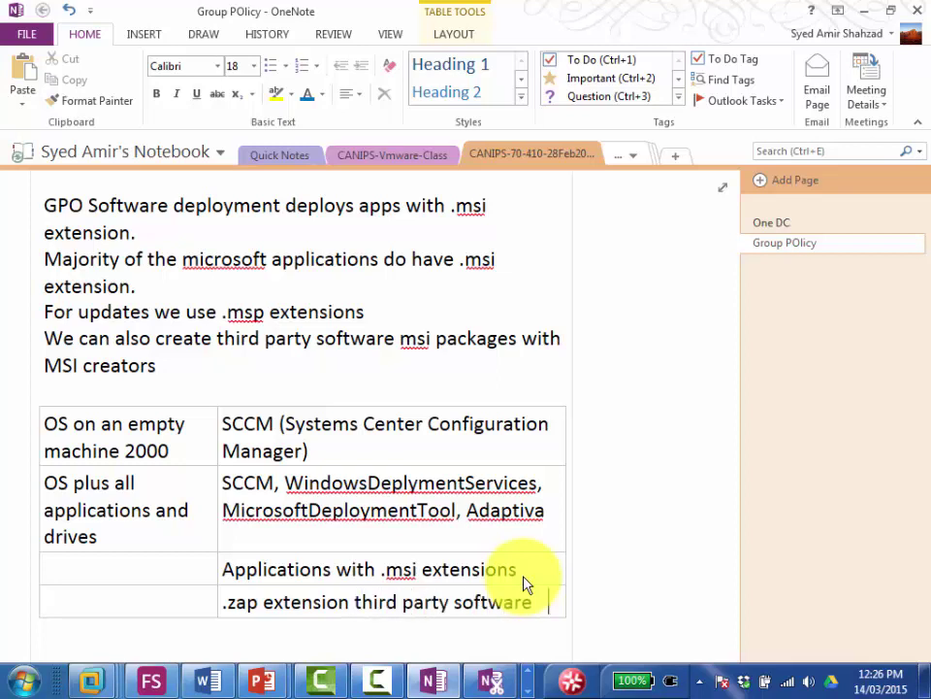
type("packagin")
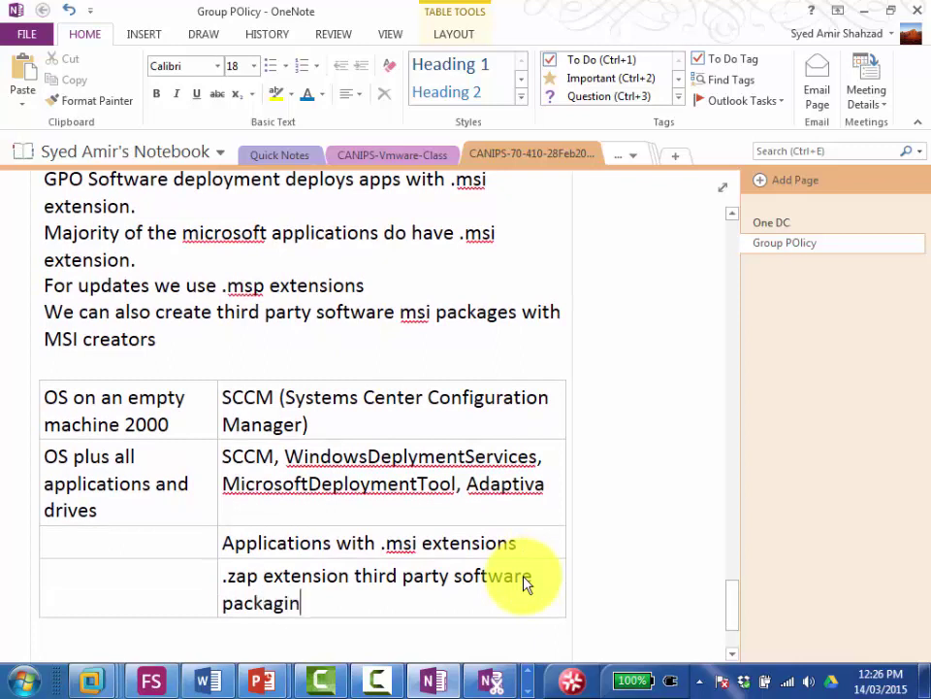
type("g that ")
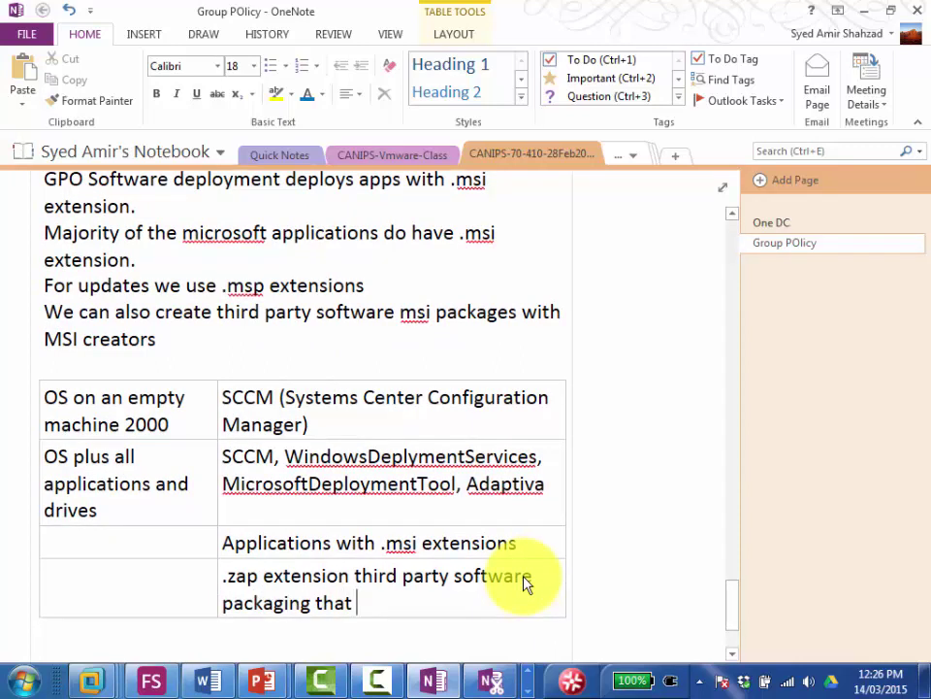
type("G")
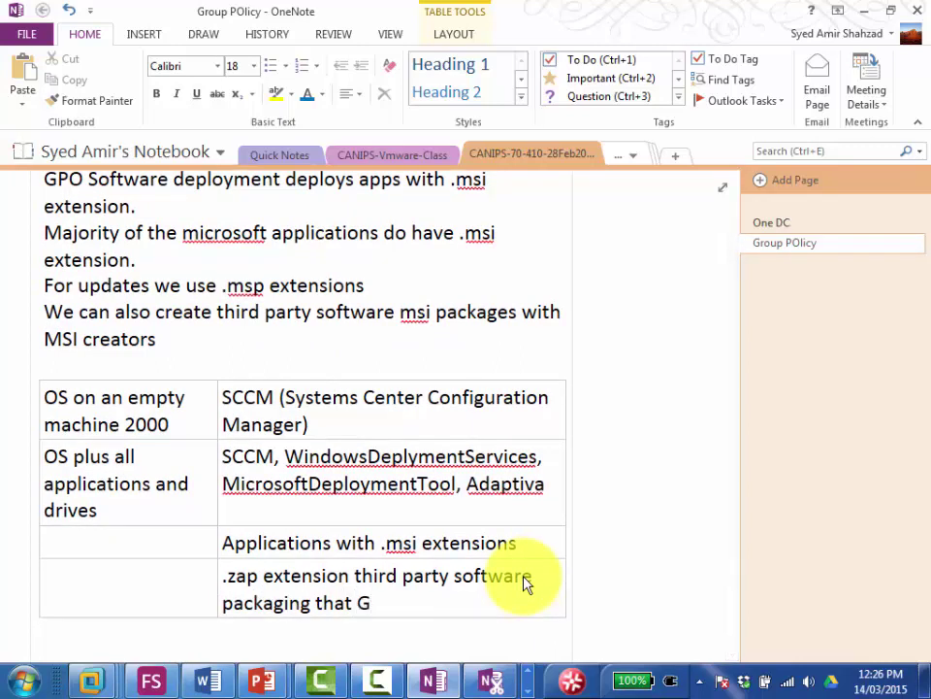
type("roip policy")
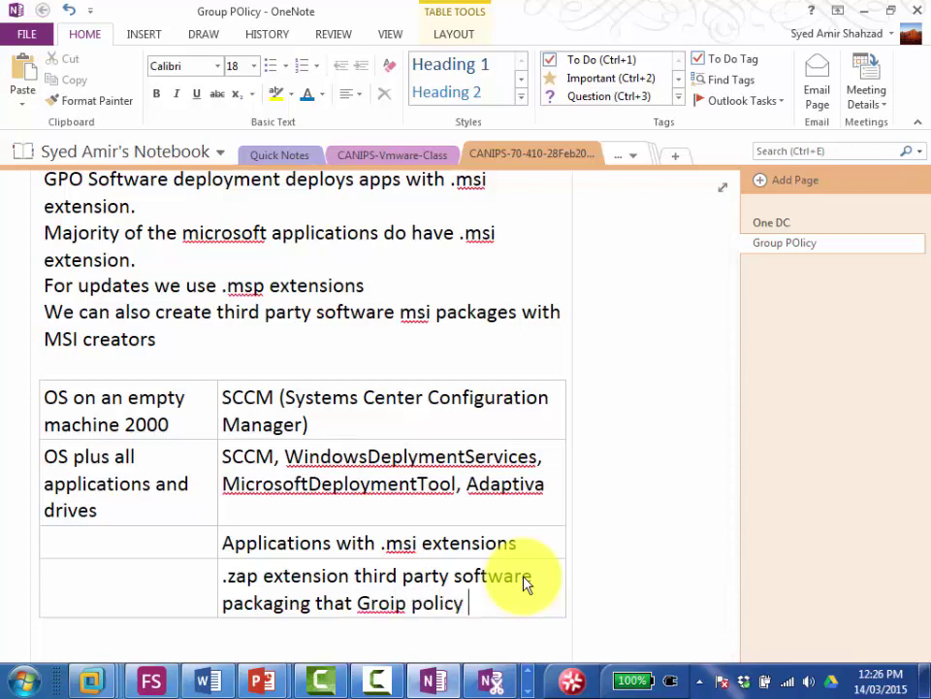
key("Left")
key("Left")
key("Left")
key("Left")
key("Left")
key("Left")
key("Left")
key("Left")
key("Left")
key("BackSpace")
type("u")
key("Right")
key("Right")
key("Right")
key("Right")
key("Right")
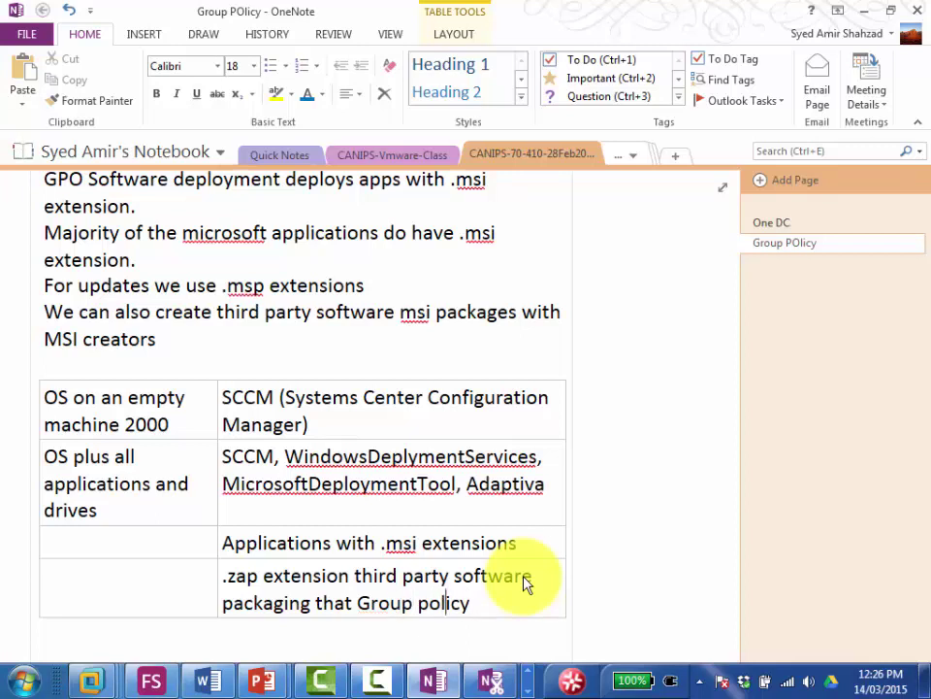
key("Right")
key("Right")
key("Right")
type("accepts")
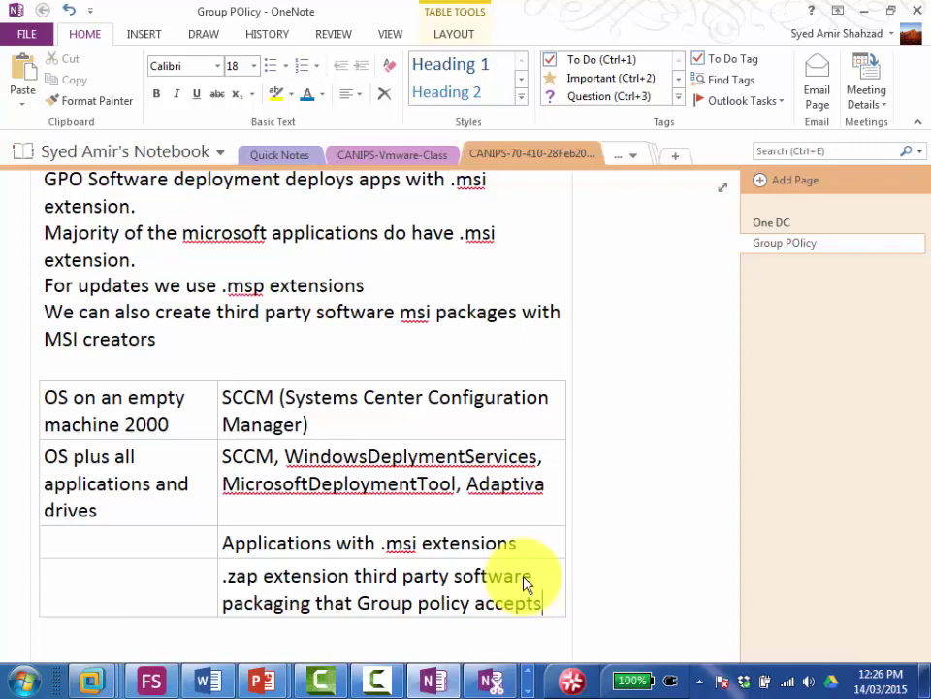
Step: Label the .msi row's first cell 'GPO'
key("Up")
key("Up")
key("Down")
key("Left")
key("Left")
key("Left")
key("Left")
key("Left")
key("Left")
key("Left")
key("Left")
key("Left")
key("Left")
key("Left")
key("Left")
key("Left")
key("Left")
key("Left")
key("Left")
key("Left")
key("Left")
key("Left")
key("Left")
key("Left")
key("Left")
key("Left")
key("Left")
key("Left")
key("Left")
key("Left")
key("Left")
key("Left")
key("Left")
key("Left")
key("Left")
key("Left")
type("GPO")
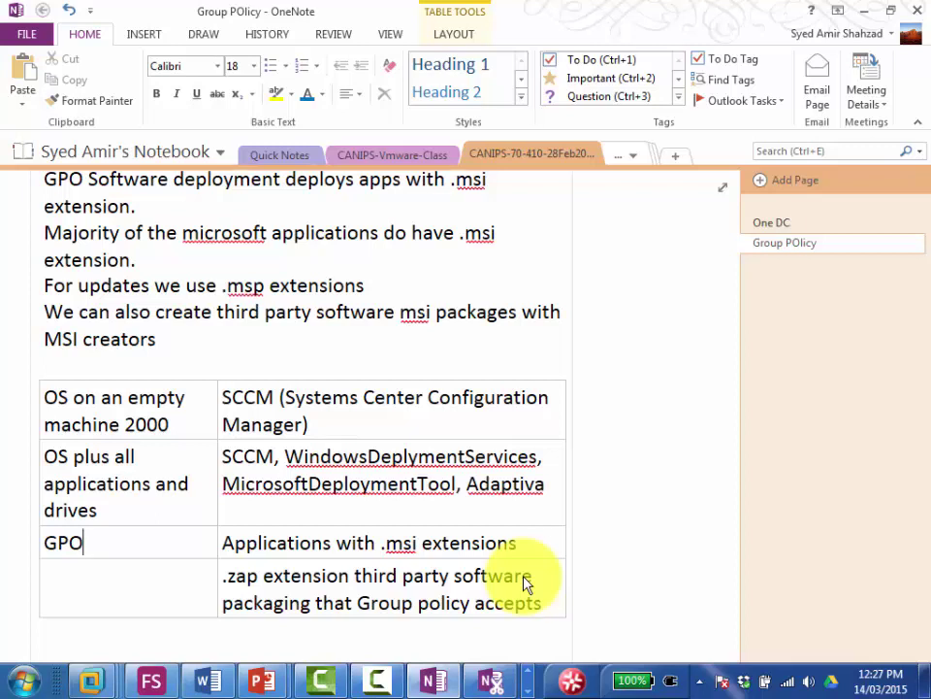
Step: Append ', Acronis' and 'Ghost,' to the OS tools list
key("Down")
key("Right")
key("Up")
key("Up")
key("Down")
key("Up")
key("Right")
key("Right")
key("Right")
key("Right")
key("Right")
key("Right")
key("Right")
key("Right")
key("Right")
key("Right")
key("Right")
key("Right")
key("Right")
key("Right")
key("Right")
key("Right")
key("Right")
key("Right")
key("Right")
key("Right")
key("Right")
type(", ")
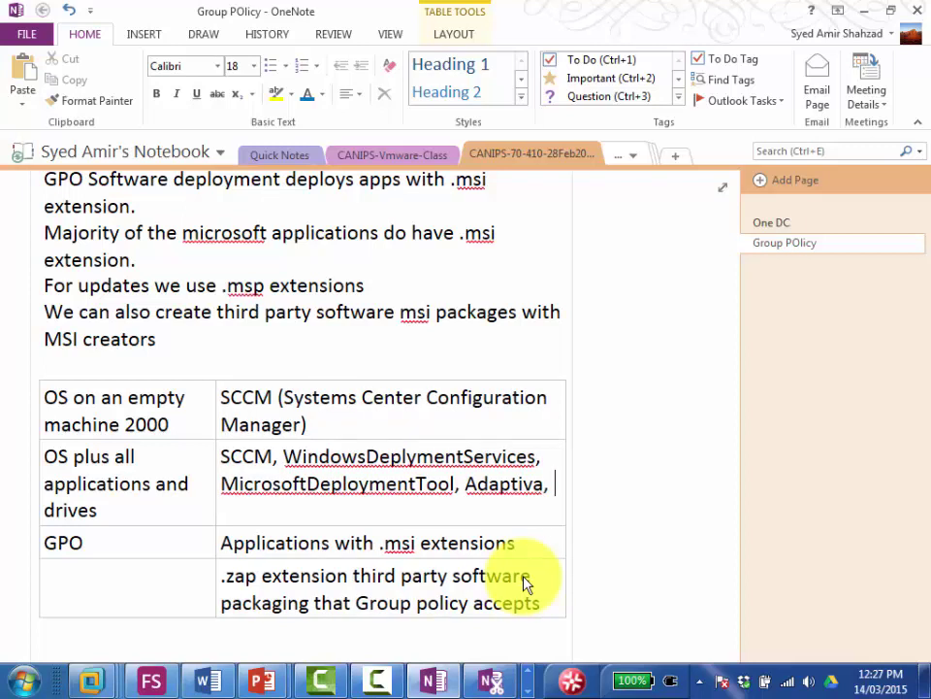
type("Acronis,")
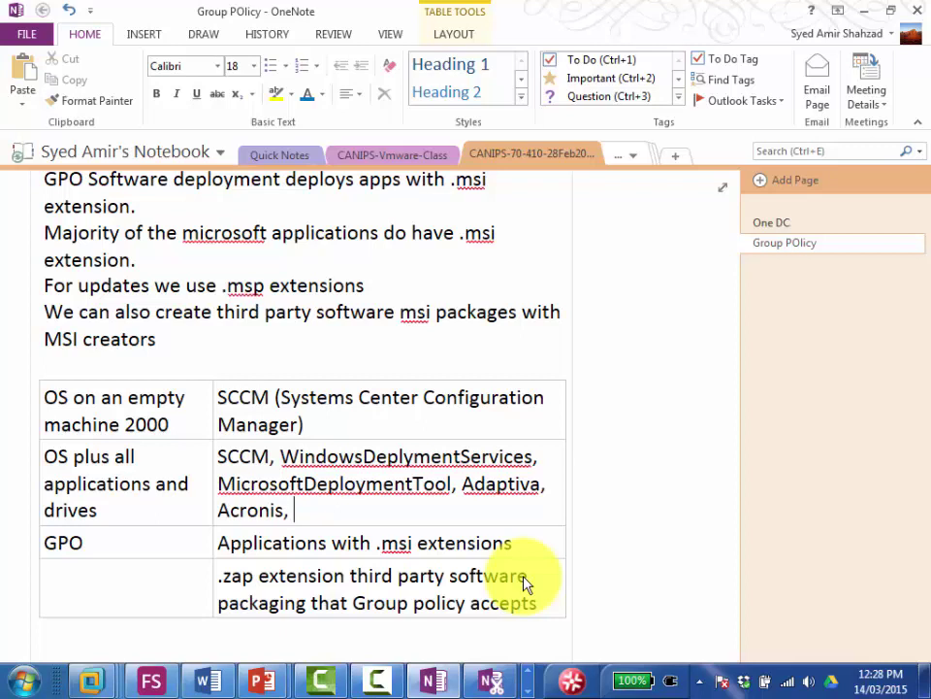
type("Ghost,")
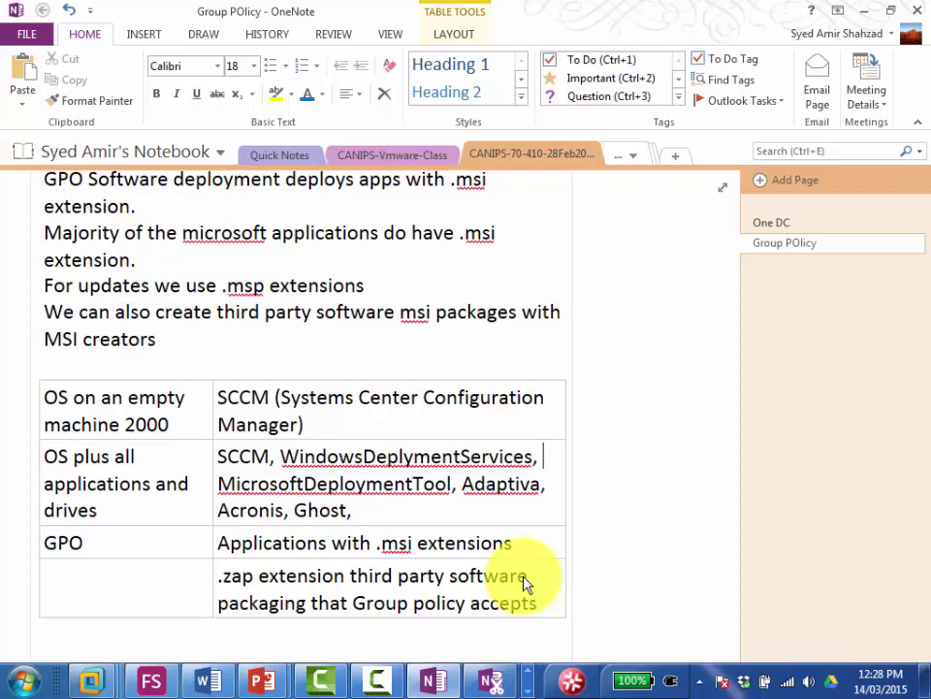
Step: Add WSUS at the end of the tools list after Ghost
key("Left")
key("Left")
key("Left")
key("Left")
key("Left")
key("Left")
key("shift+Right")
key("shift+Right")
key("shift+Right")
key("shift+Right")
key("shift+Right")
key("shift+Right")
key("shift+Right")
key("shift+Right")
key("shift+Right")
key("shift+Right")
key("shift+Right")
key("shift+Right")
key("shift+Right")
key("shift+Right")
key("shift+Right")
key("shift+Right")
key("shift+Right")
key("shift+Right")
key("shift+Right")
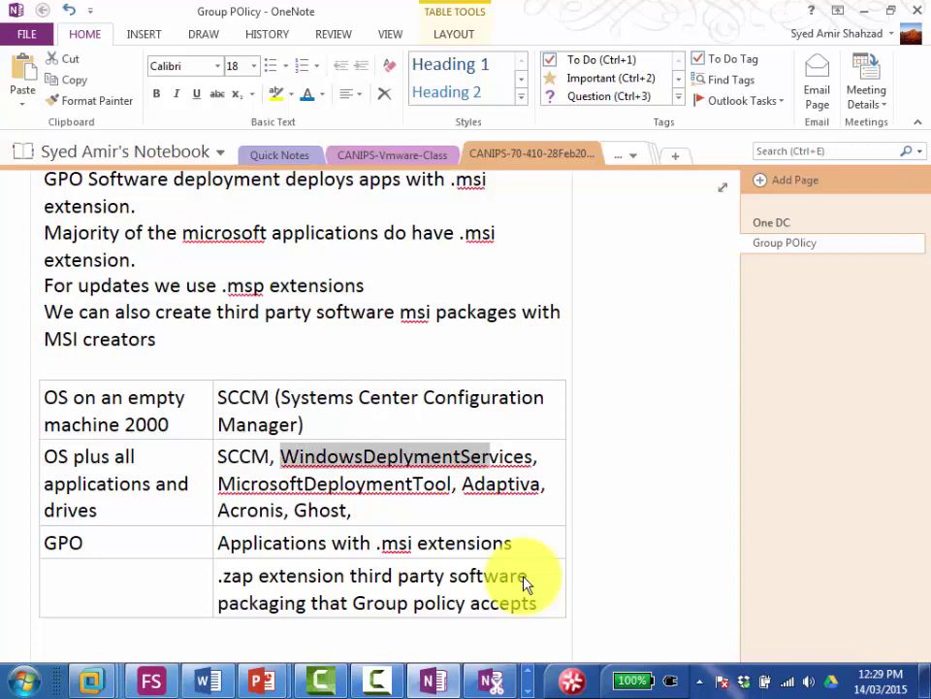
key("shift+Right")
key("shift+Right")
key("shift+Right")
key("shift+Right")
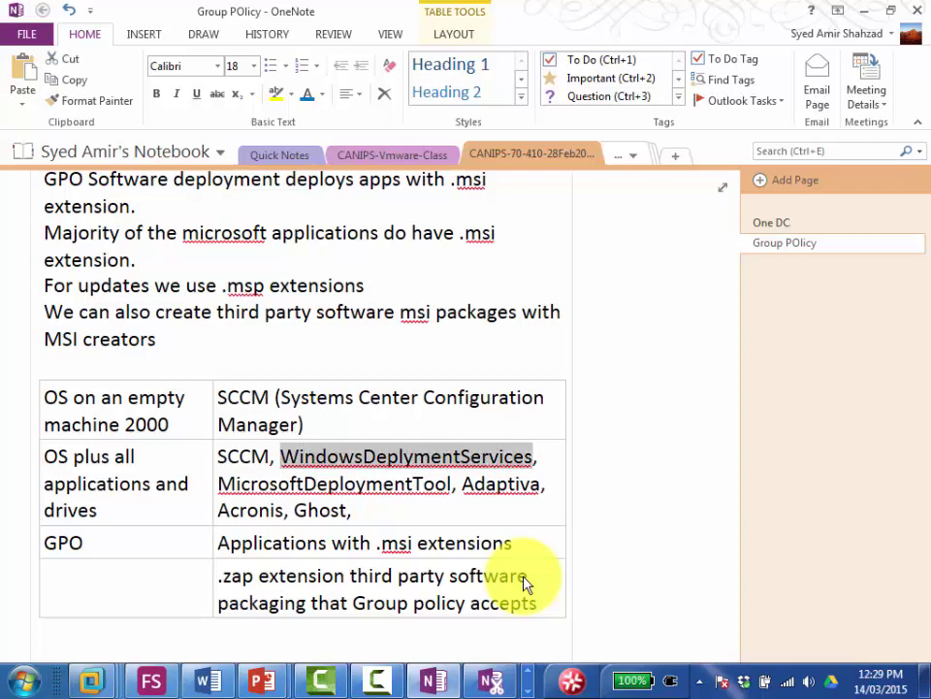
key("Right")
key("Right")
key("Right")
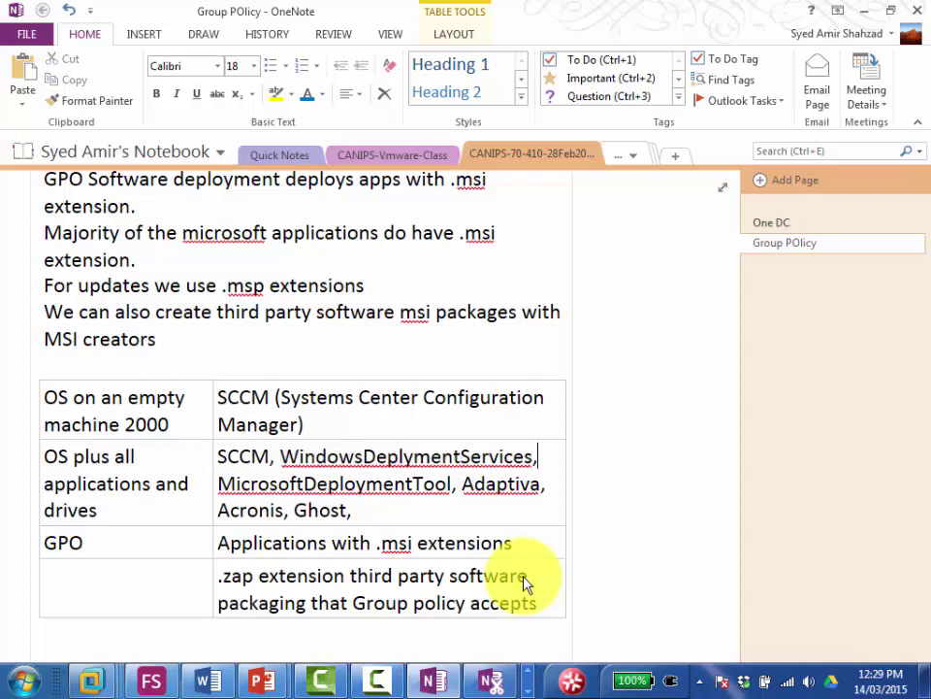
key("Right")
key("Right")
key("Right")
key("Right")
key("Right")
key("Right")
key("Right")
key("Up")
key("Down")
key("Right")
key("Right")
key("Down")
key("End")
type("WSUS")
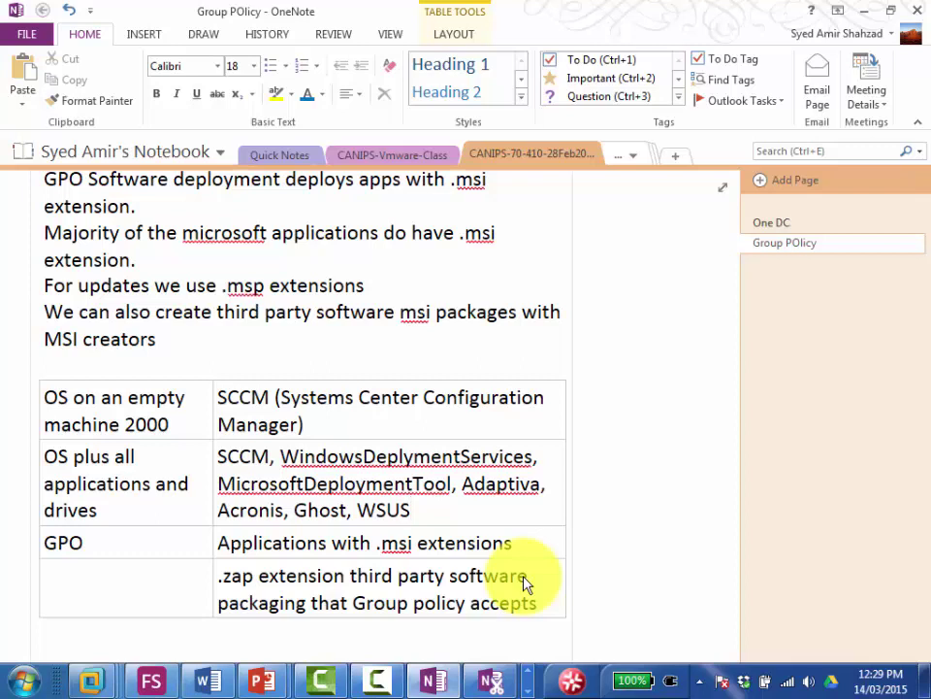
Step: Check the WindowsDeplymentServices and WSUS entries in the tools list
key("Up")
key("Up")
key("End")
key("Left")
key("Left")
key("Left")
key("Left")
key("Left")
key("Left")
key("Left")
key("Left")
key("Left")
key("Left")
key("Left")
key("Left")
key("Left")
key("Left")
key("Left")
key("Left")
key("Left")
key("Down")
key("Down")
key("Left")
key("shift+Right")
key("shift+Right")
key("shift+Right")
key("shift+Right")
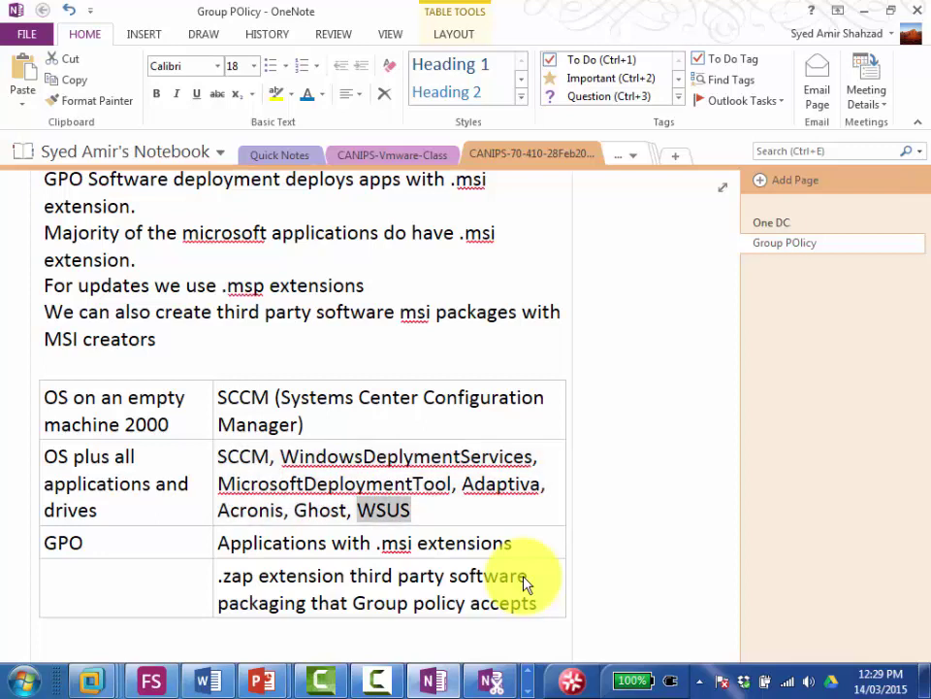
key("Left")
key("Left")
key("Left")
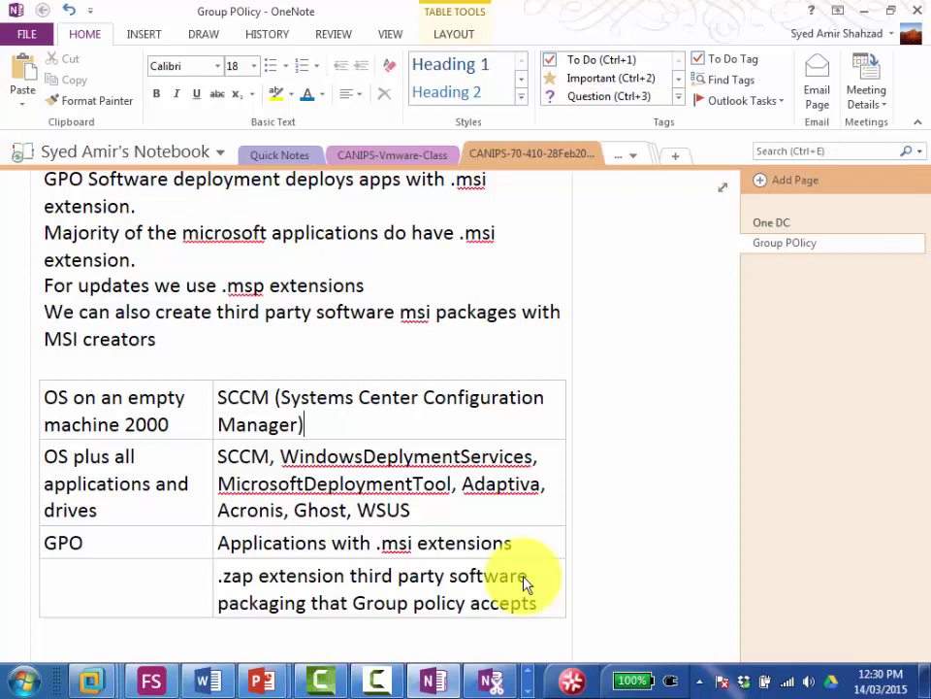
Step: Append 'Software Deployment' after 'GPO' in the row label cell
key("Down")
key("Left")
key("Left")
key("Left")
key("Left")
key("Left")
key("Left")
key("Left")
key("Left")
key("Left")
key("Left")
key("Left")
key("Down")
key("Up")
key("Up")
key("Right")
key("Right")
key("Right")
key("Right")
key("Right")
key("Right")
key("Right")
key("Right")
key("Right")
key("Right")
key("Up")
key("Up")
key("Left")
key("Left")
key("Left")
key("Left")
key("Left")
key("Left")
key("Left")
key("Down")
key("Down")
key("Down")
key("Left")
key("Left")
key("Left")
key("Left")
key("Left")
key("Left")
key("Left")
key("Left")
key("Left")
key("Down")
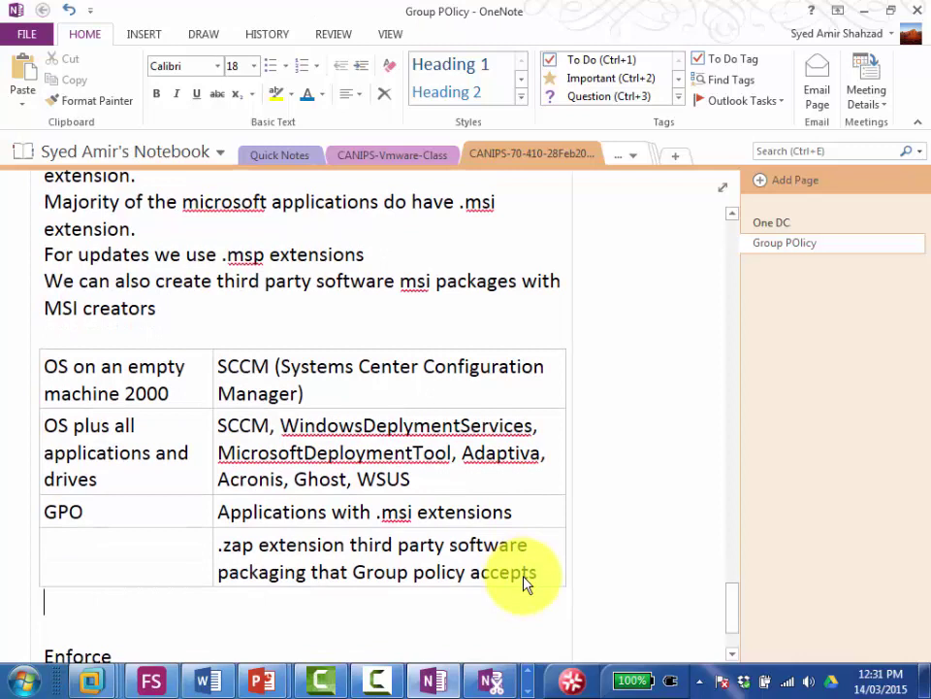
key("Up")
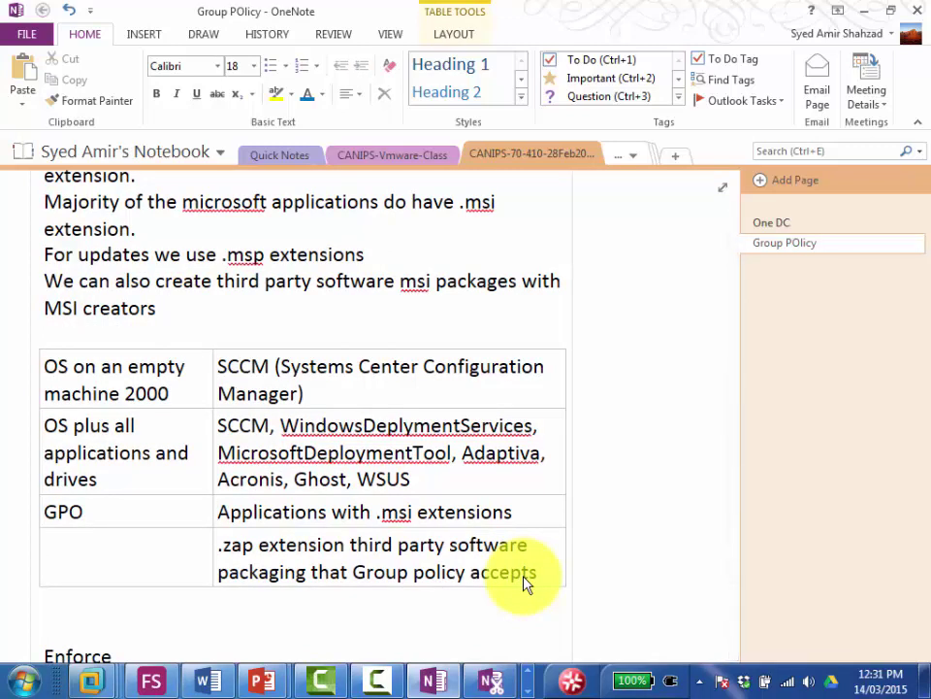
key("Up")
type("Softwa")
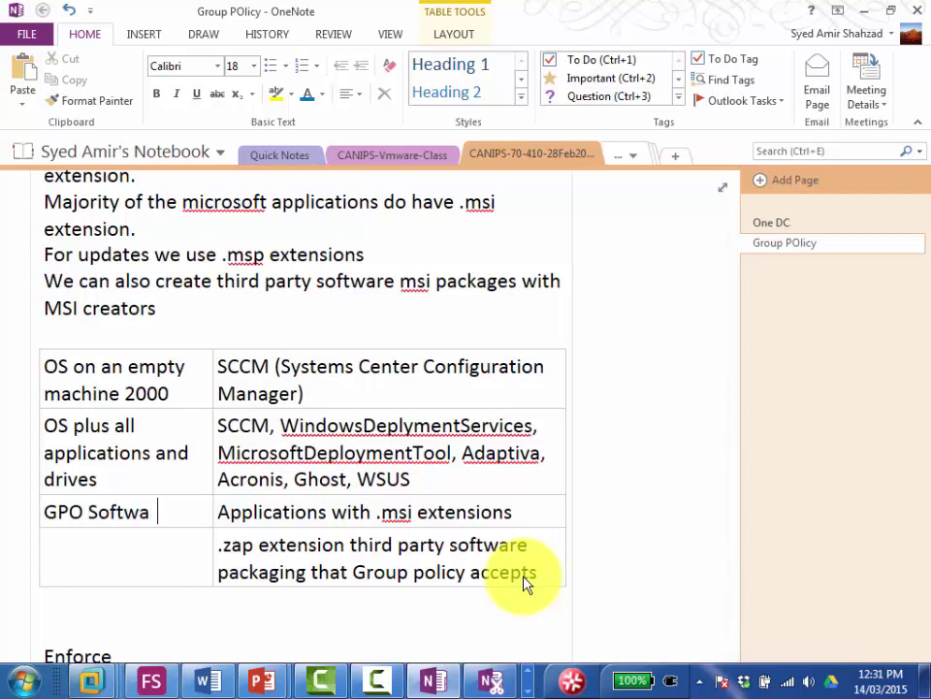
type("re Deployment")
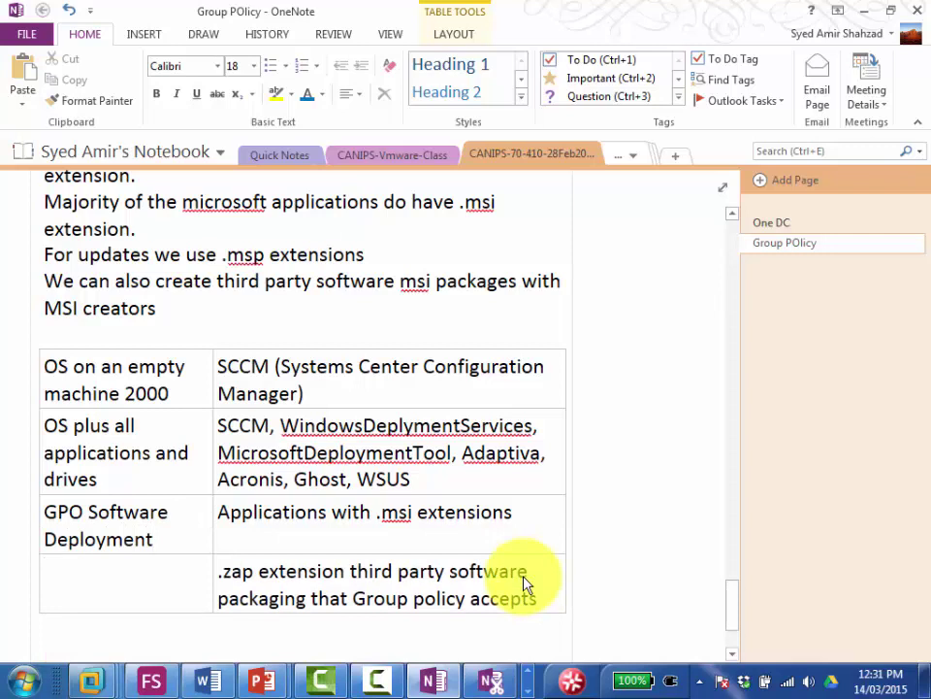
key("Down")
key("Down")
key("Down")
Step: Type a STEPS heading with indented lines about the central .msi shared folder and GPO configuration
type("STEPS")
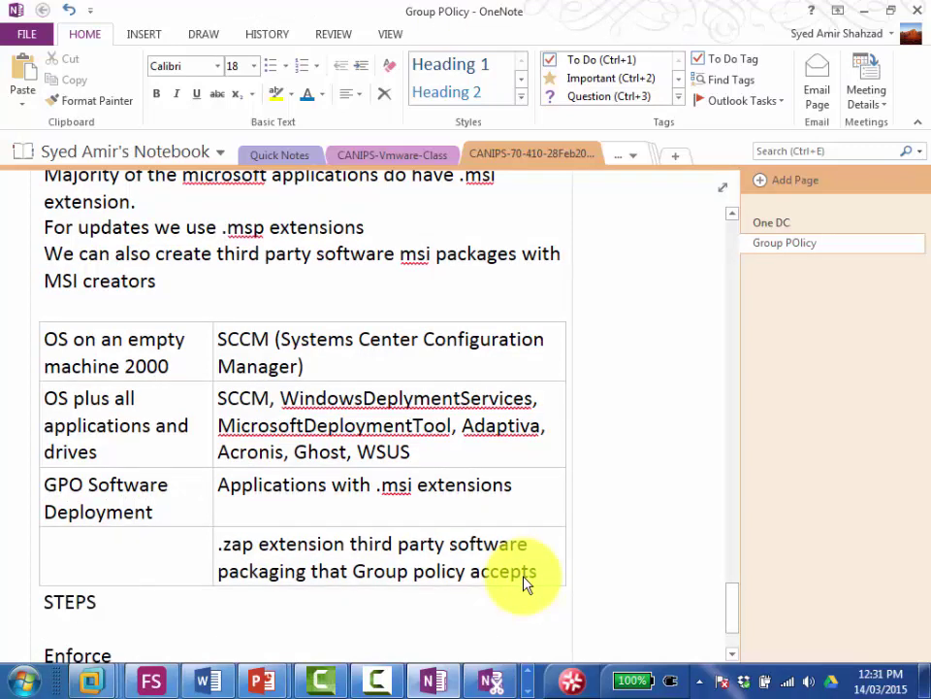
key("Return")
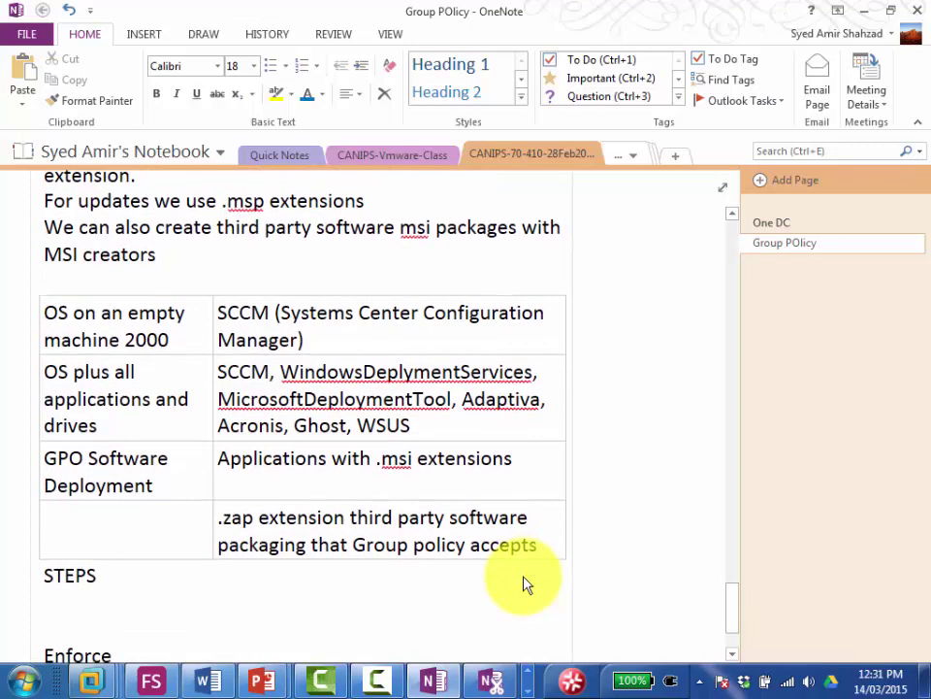
key("Tab")
type("Central Sh")
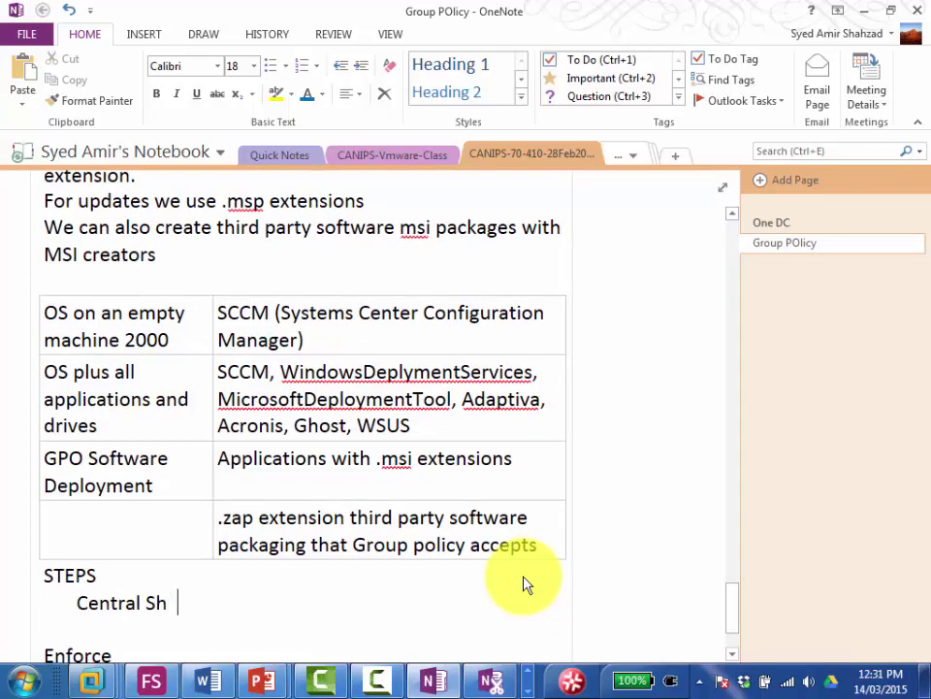
type("ared Folder")
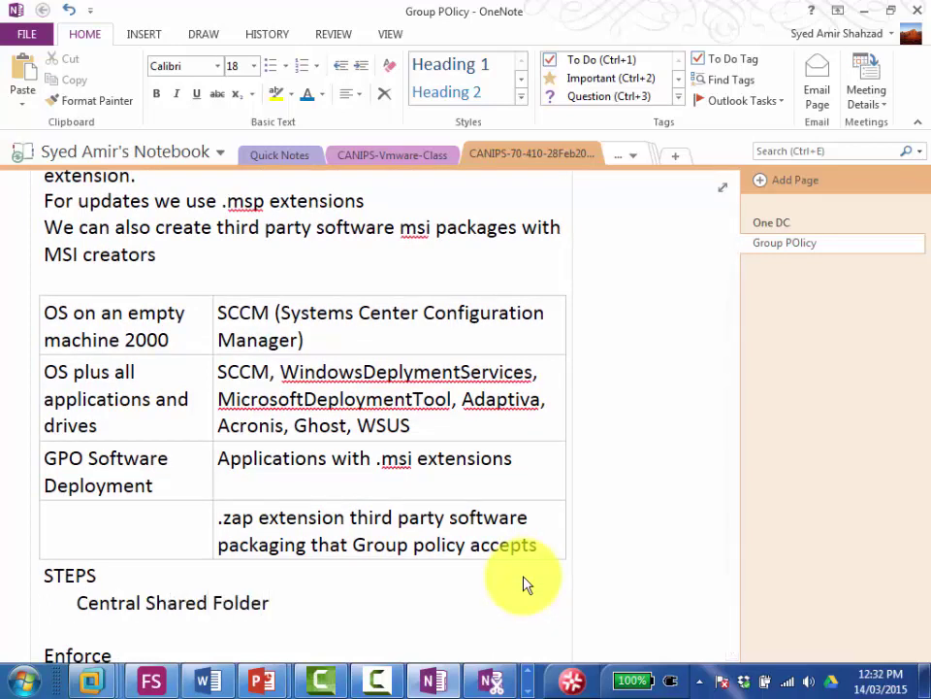
type(" where we can")
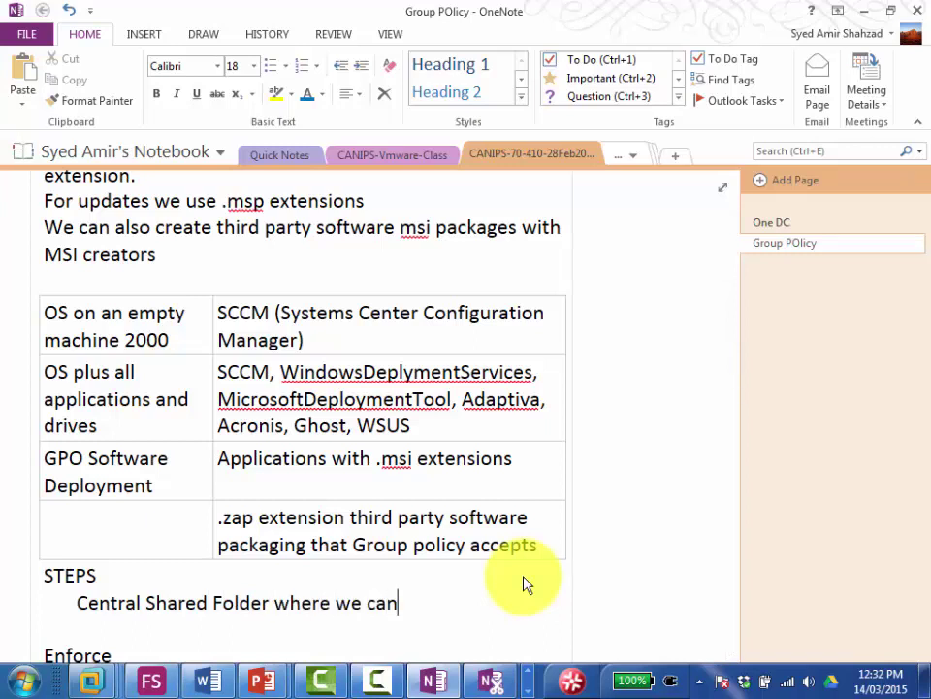
type(" keep all ")
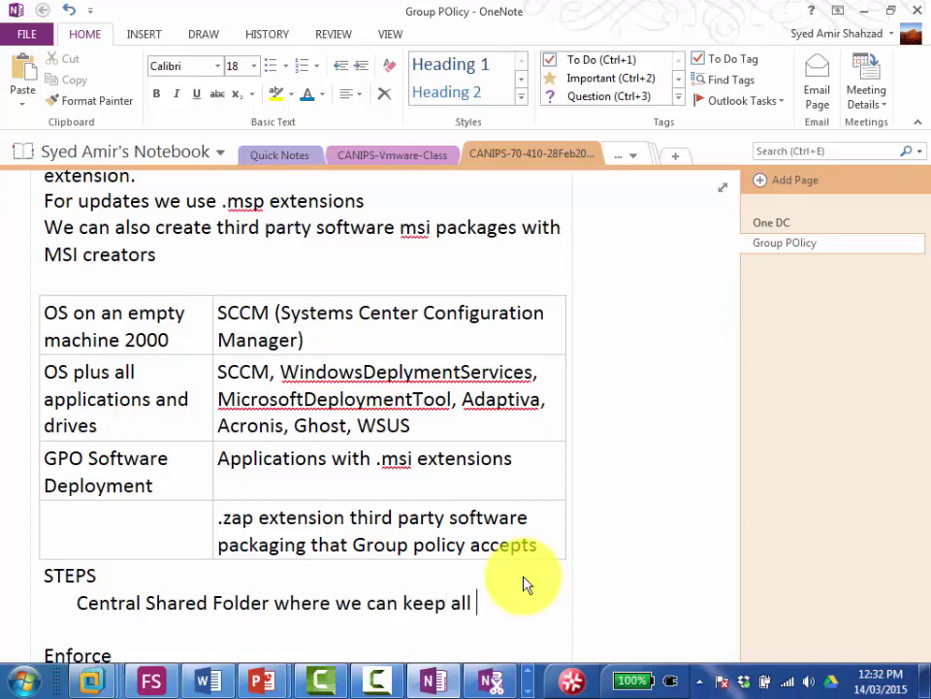
type("the .msi software")
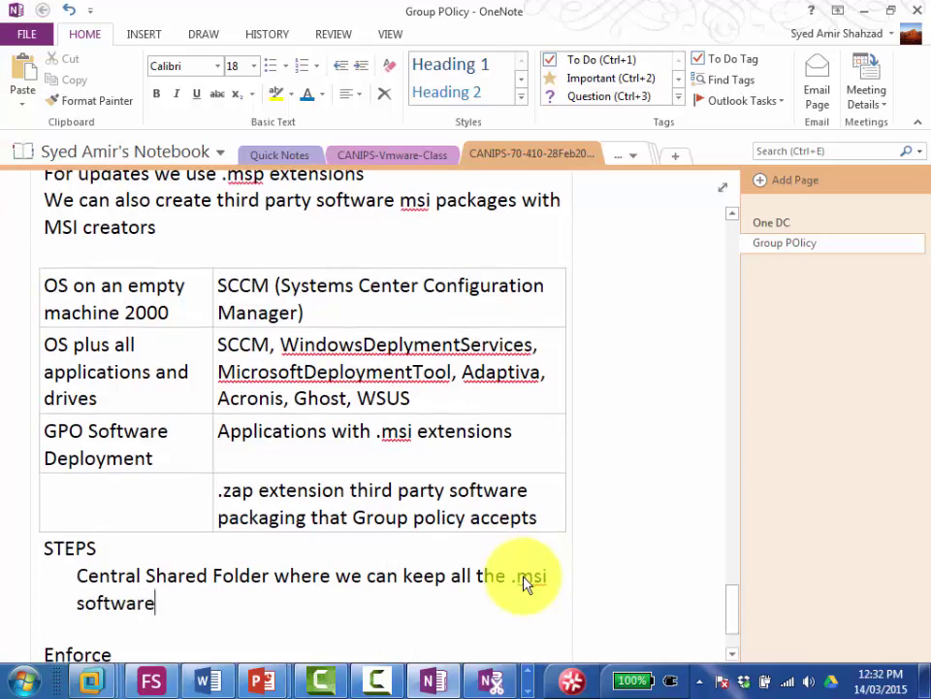
type(".")
key("Return")
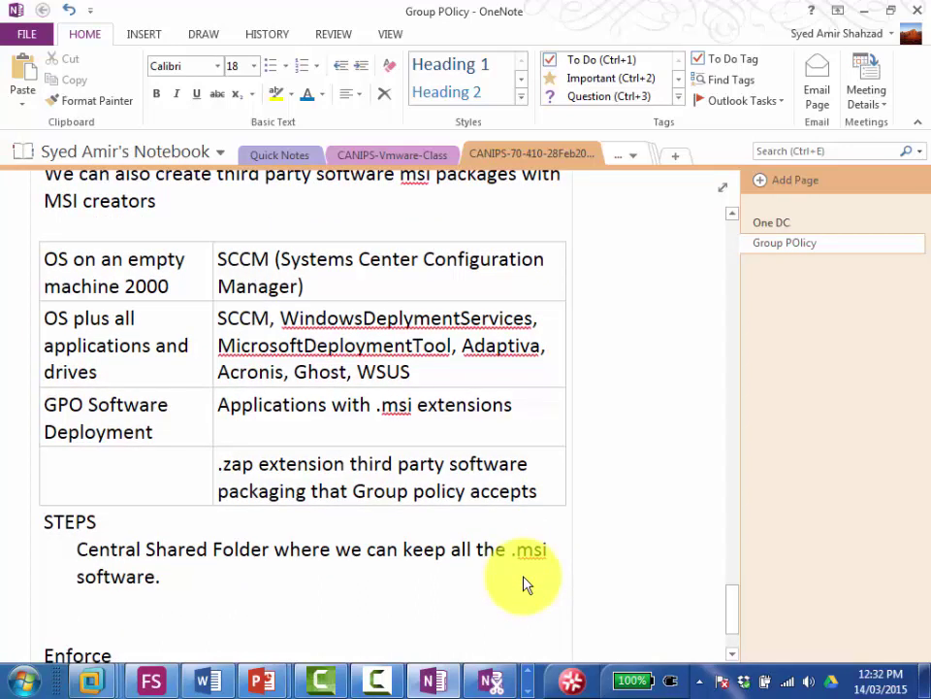
type("Configure ")
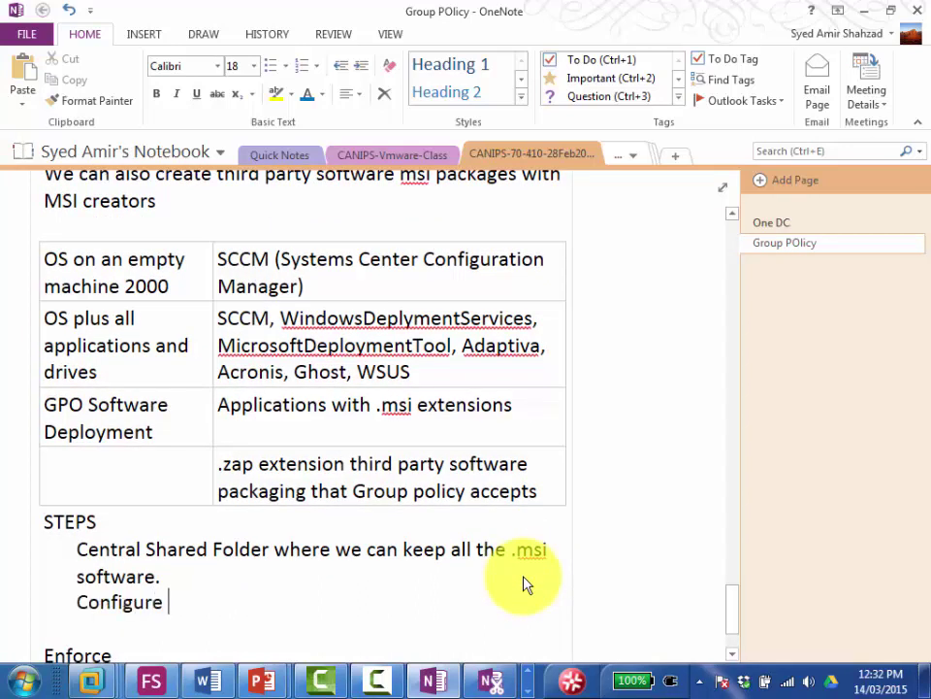
type("GPO Sof")
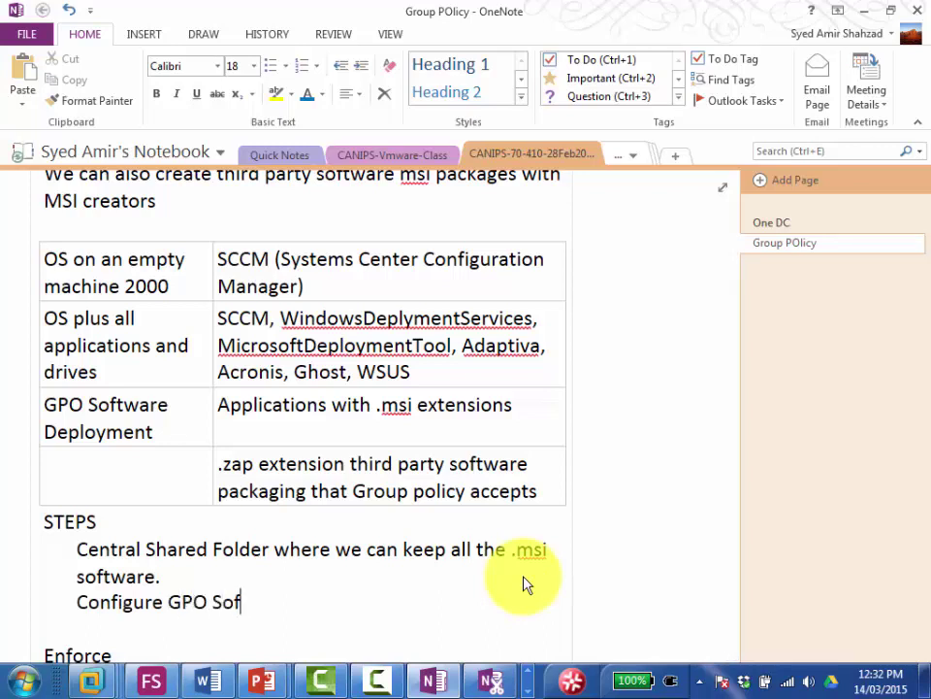
type("tware setting to")
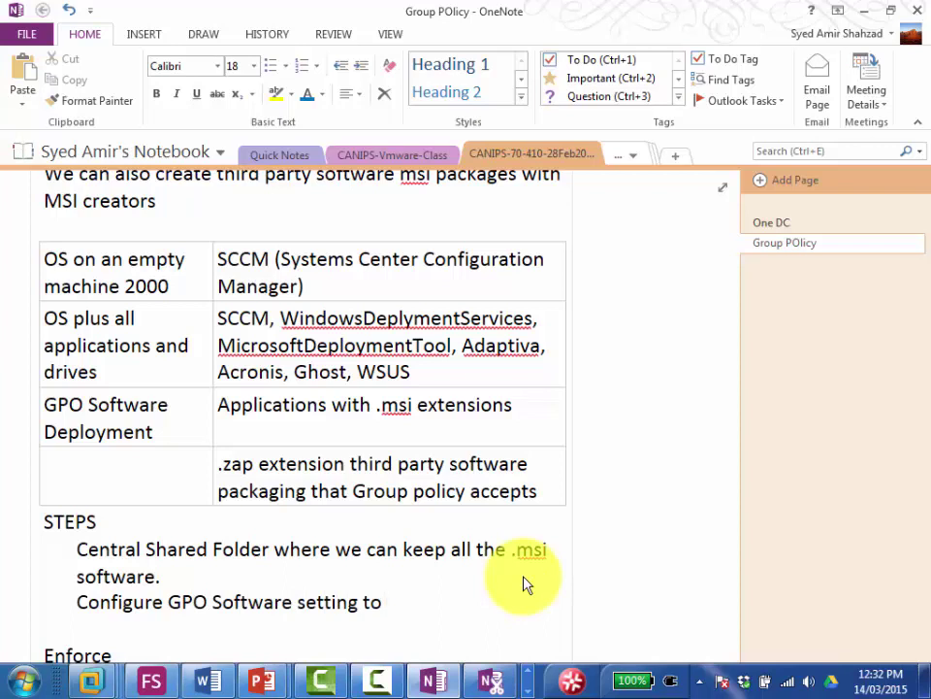
type(" use this shared folder")
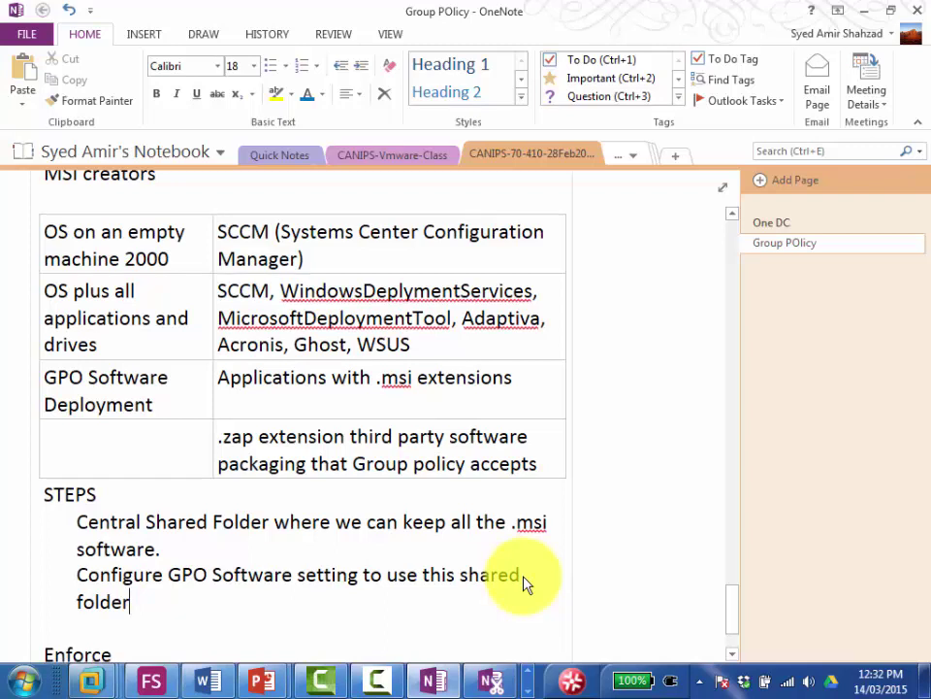
Step: Add an ASSIGNED line below the steps after a blank line
key("Return")
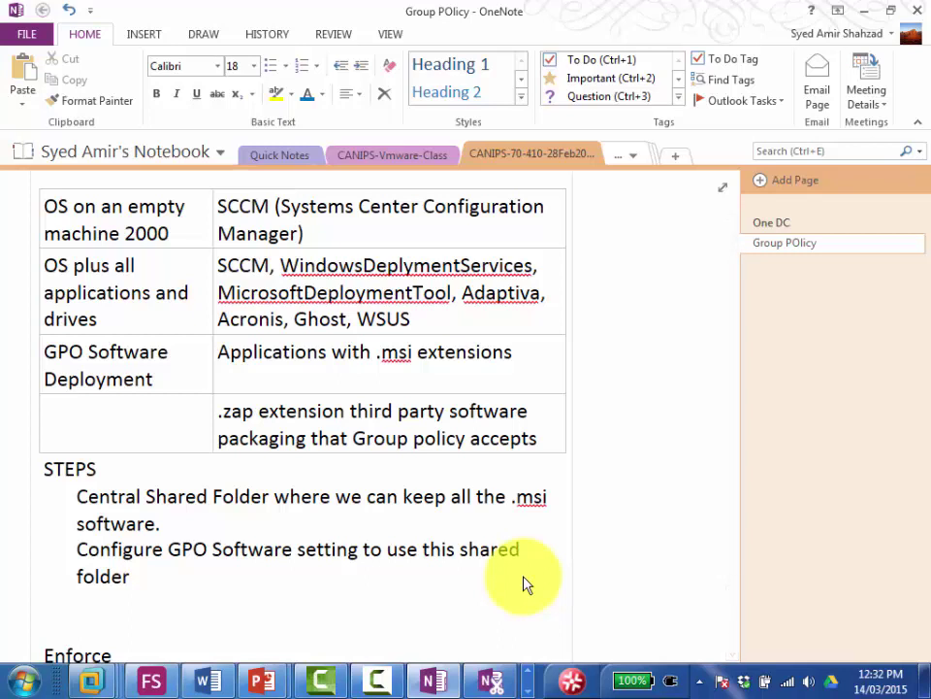
key("Return")
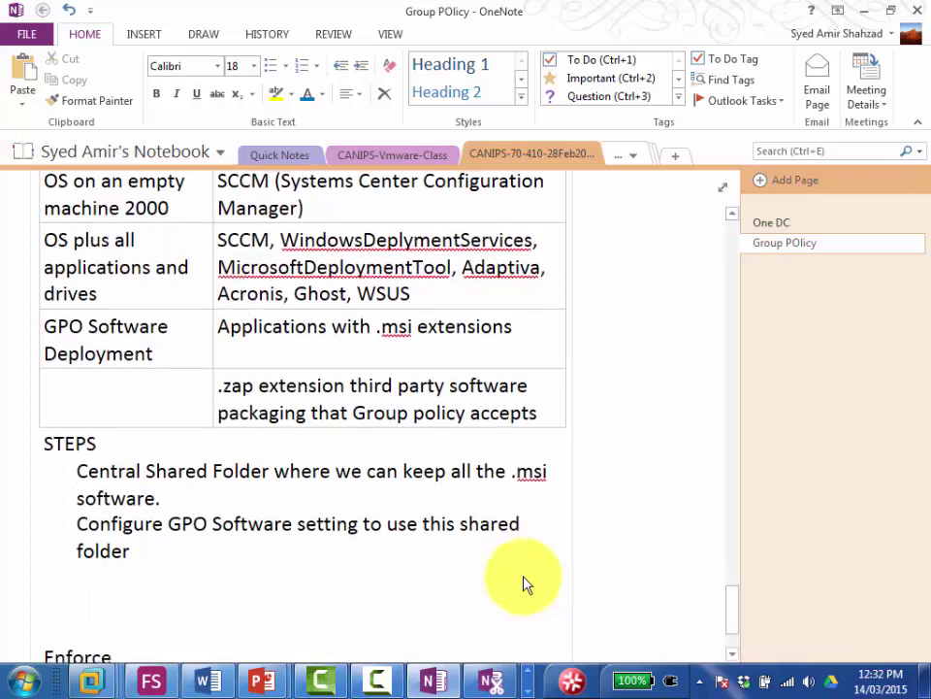
type("ASS IGNED")
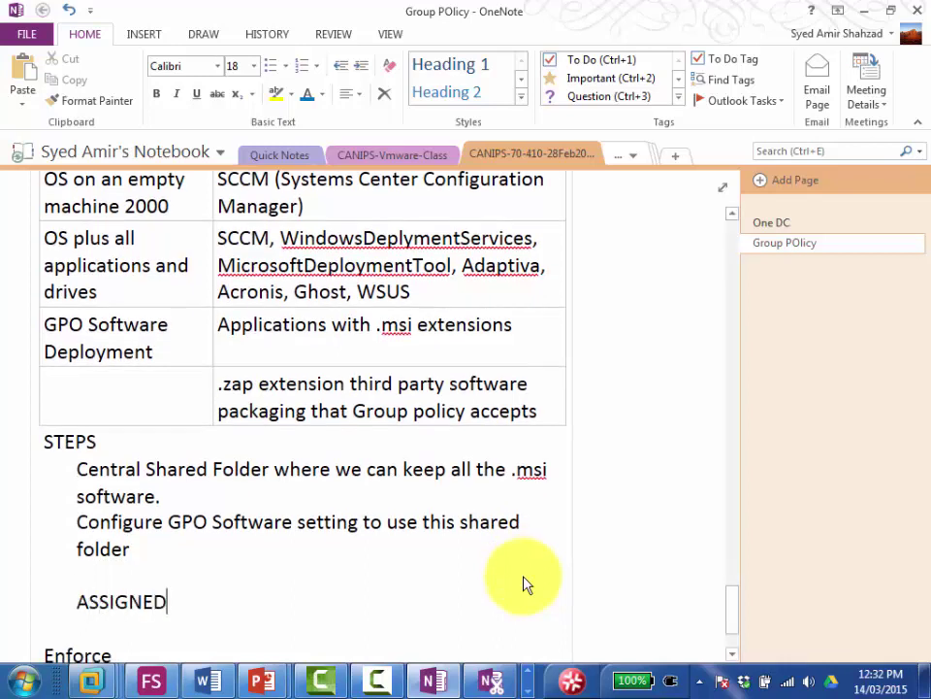
Step: Turn the ASSIGNED line into a table with a PUBLISHED header cell
key("Tab")
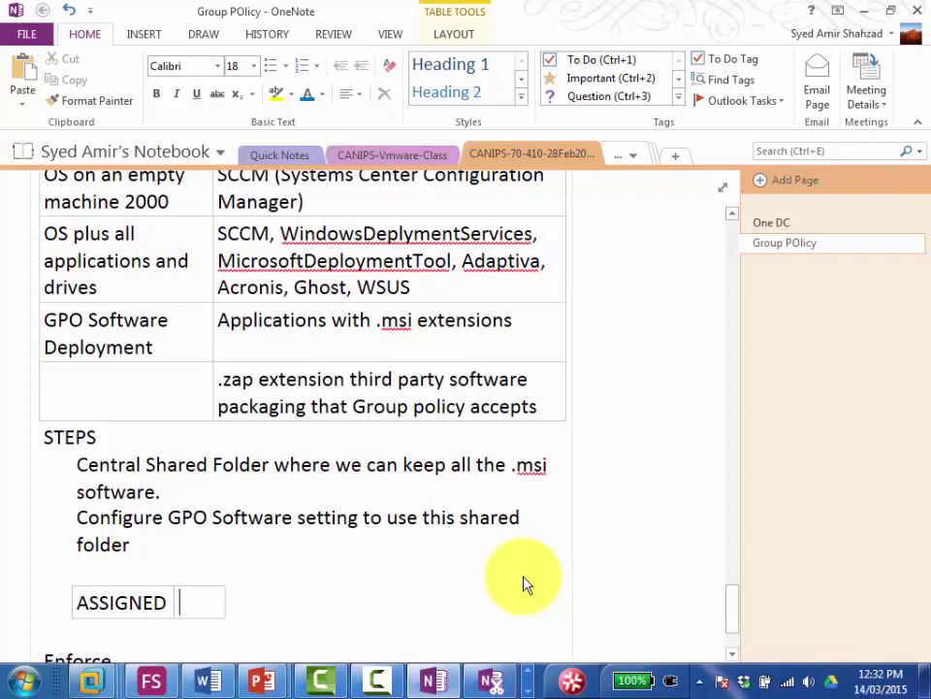
type("FO")
key("BackSpace")
key("BackSpace")
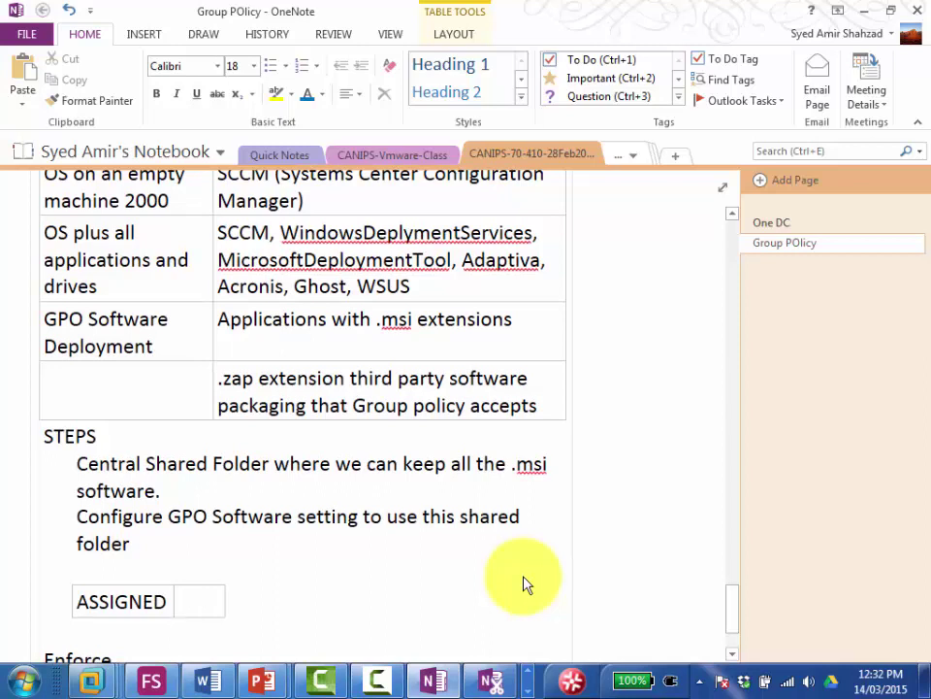
type("PUBLISHED")
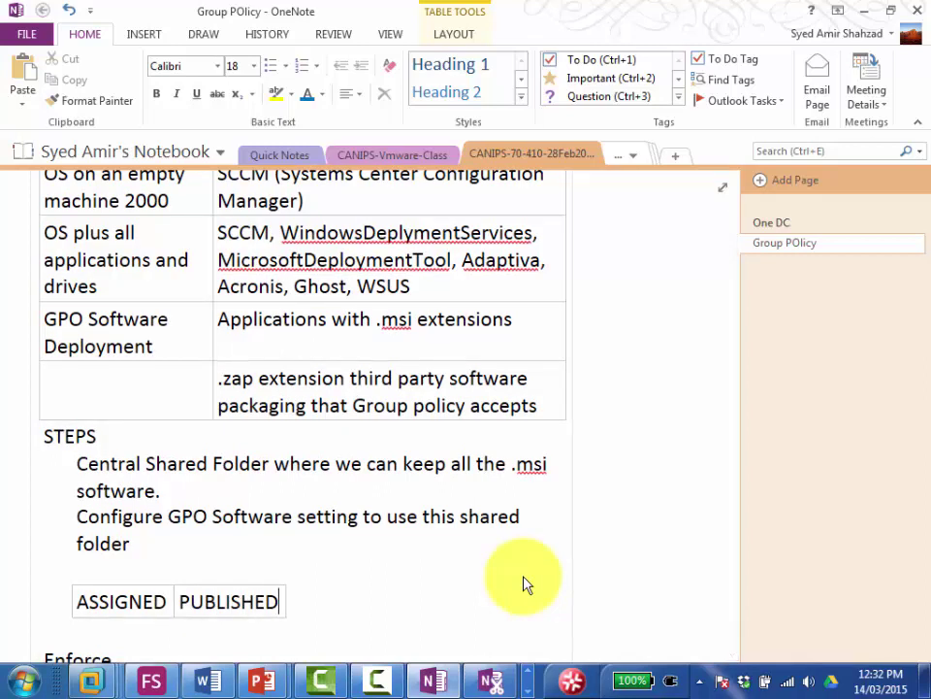
key("Tab")
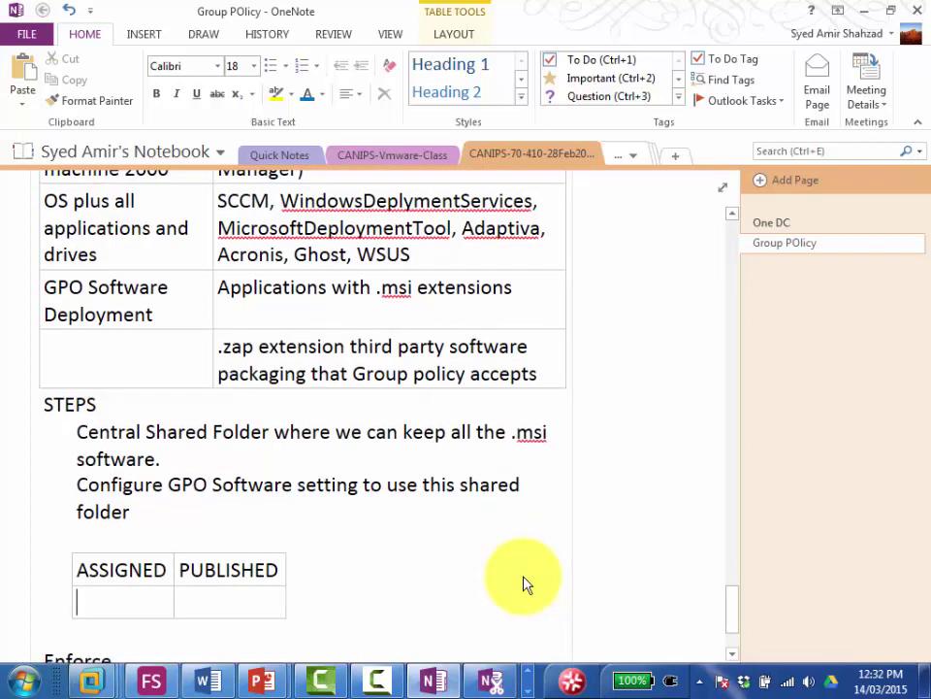
Step: Fill the row with 'Forced installation of a software' and 'Optional installation of the software'
type("Forced")
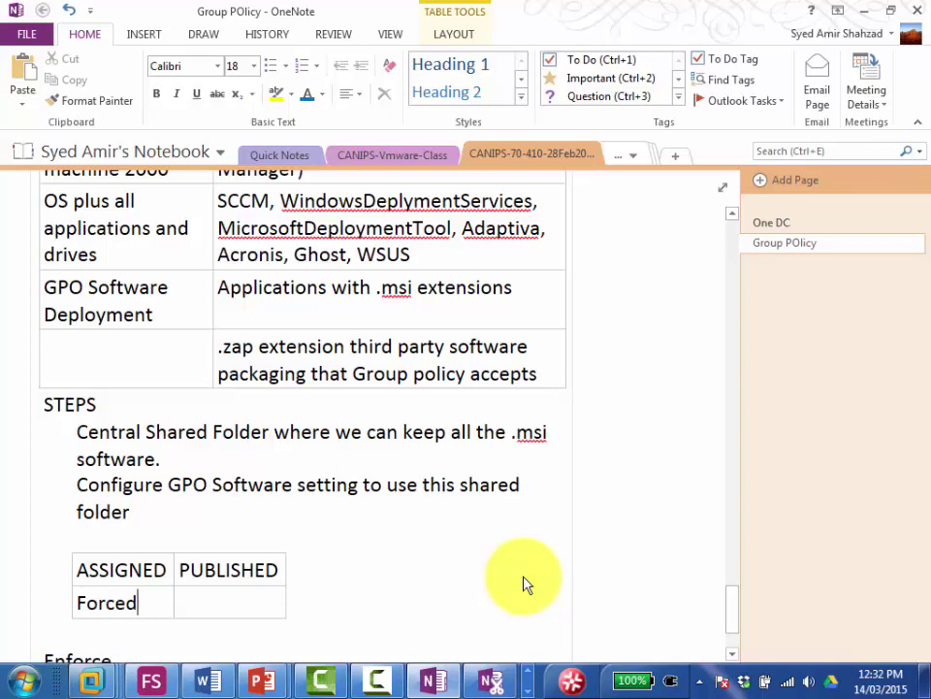
type(" instalklation")
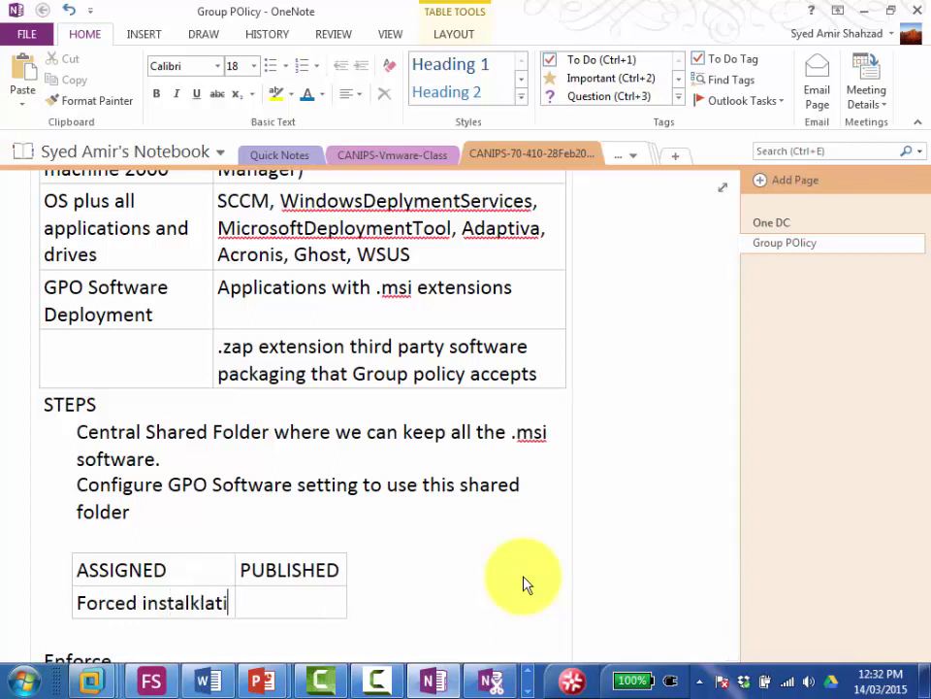
key("BackSpace")
key("BackSpace")
key("BackSpace")
key("BackSpace")
key("BackSpace")
key("BackSpace")
key("BackSpace")
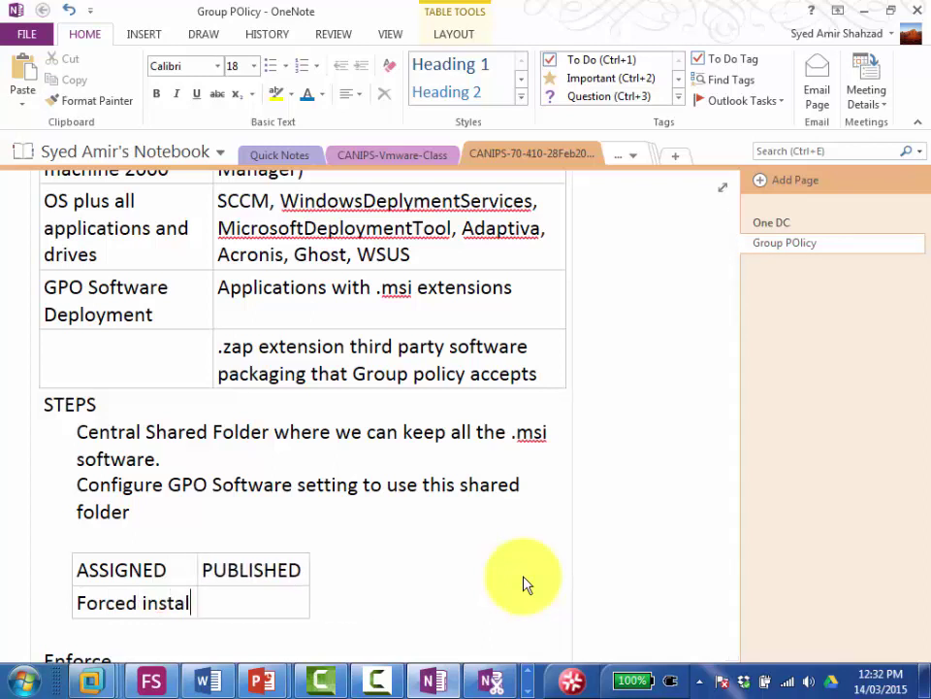
type("lation of a ")
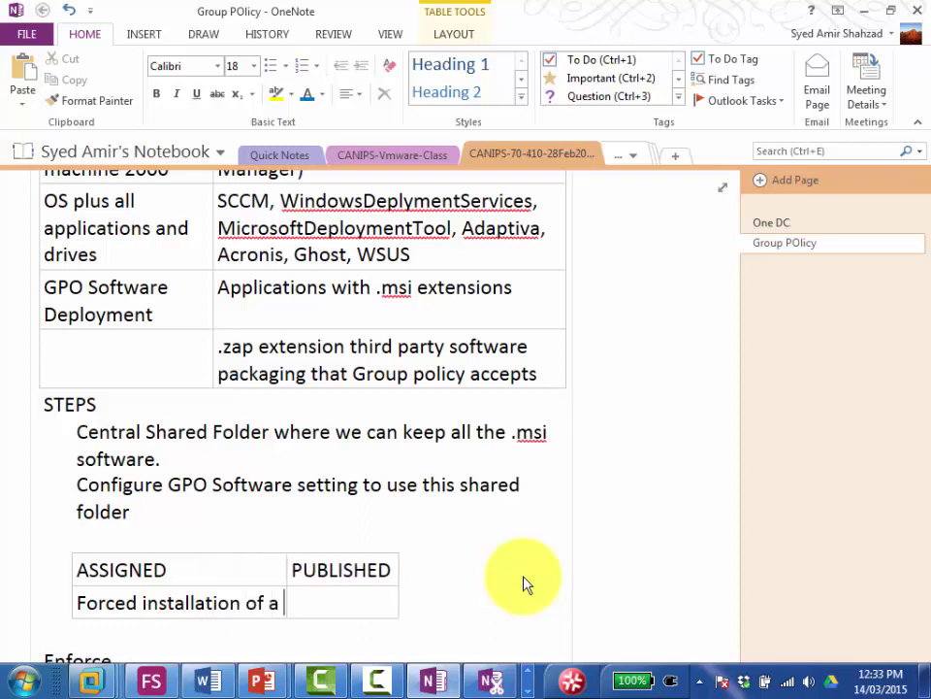
type("software")
key("Tab")
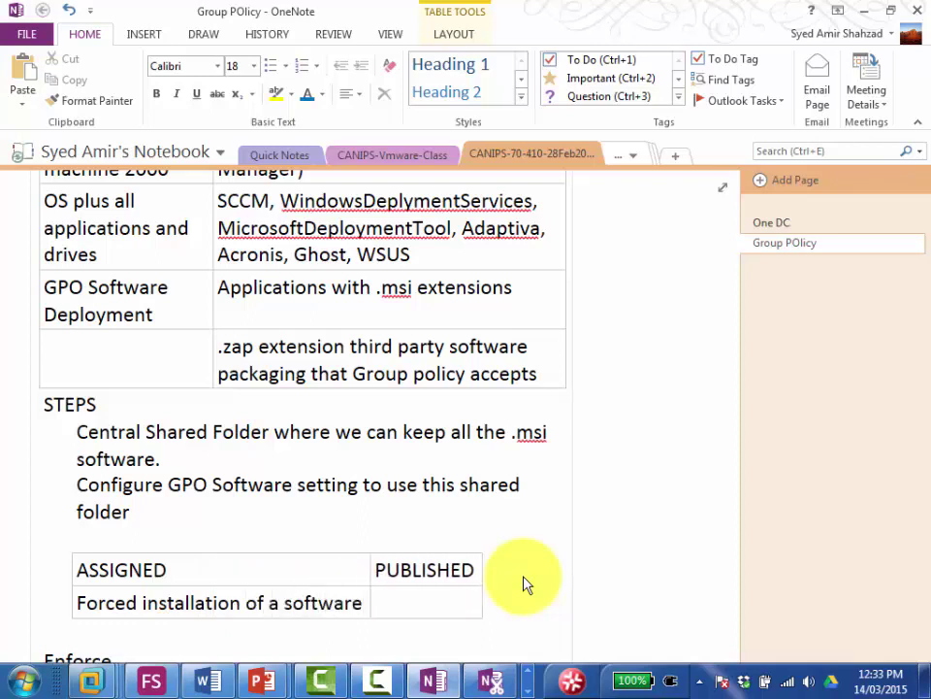
type("Optional oins")
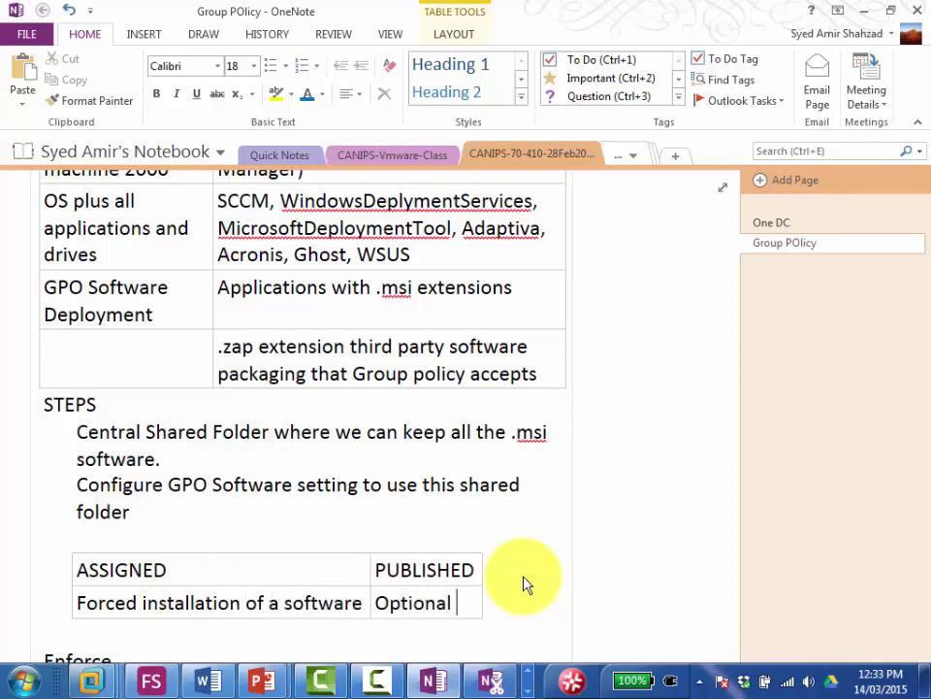
key("BackSpace")
key("BackSpace")
key("BackSpace")
key("BackSpace")
type("installation")
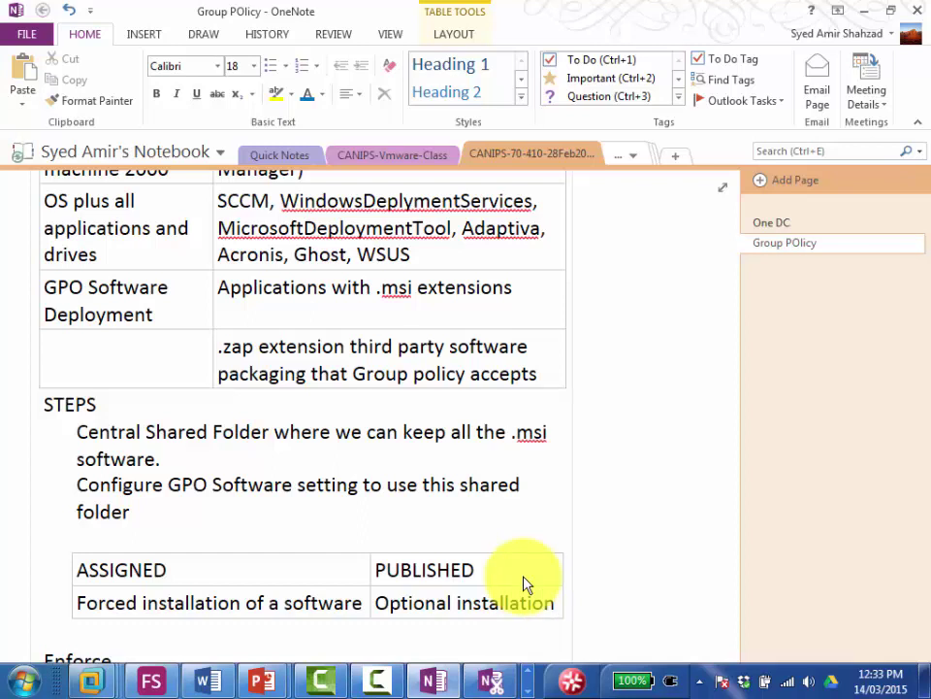
type("of ")
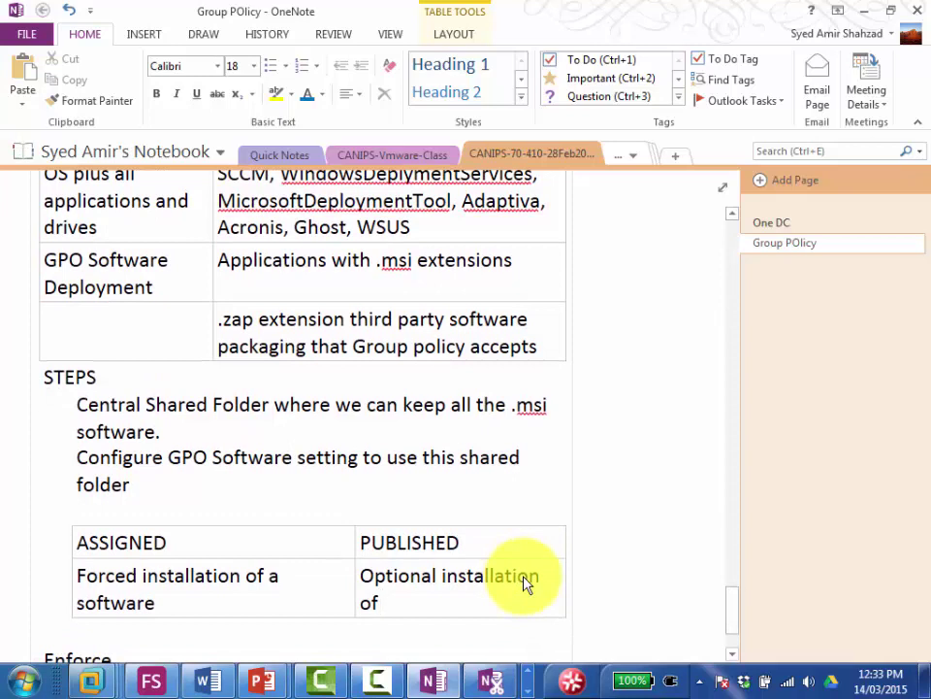
type("the software")
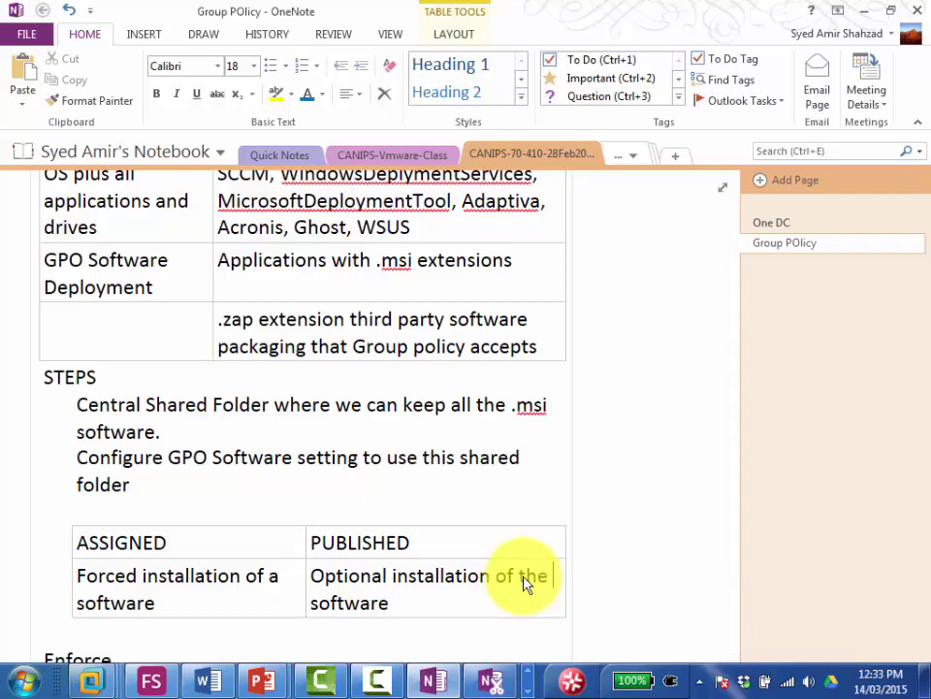
key("Down")
key("Tab")
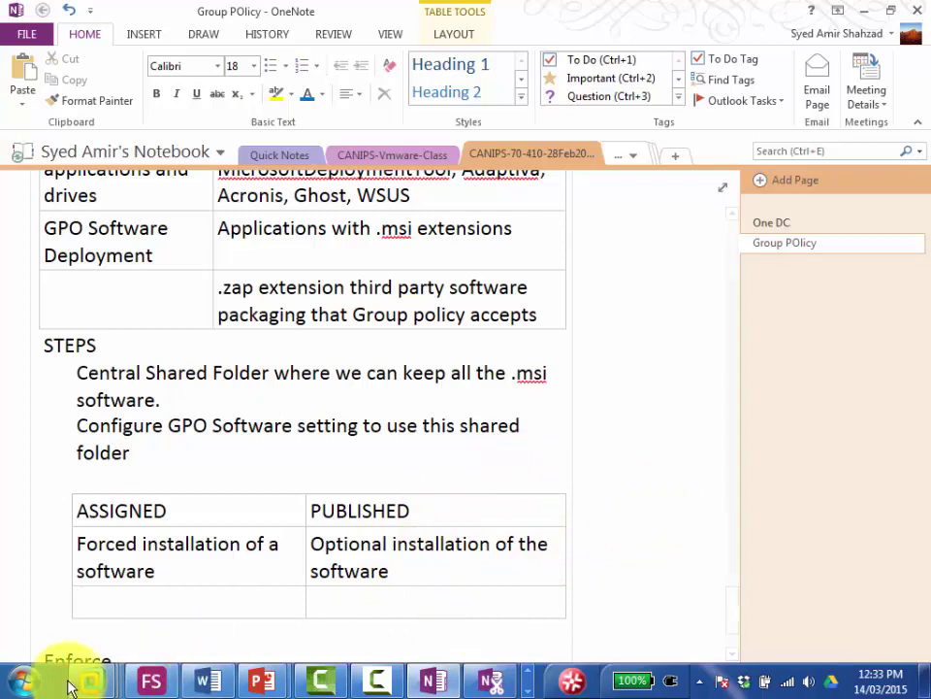
mouse_move(90, 680)
left_click(312, 553)
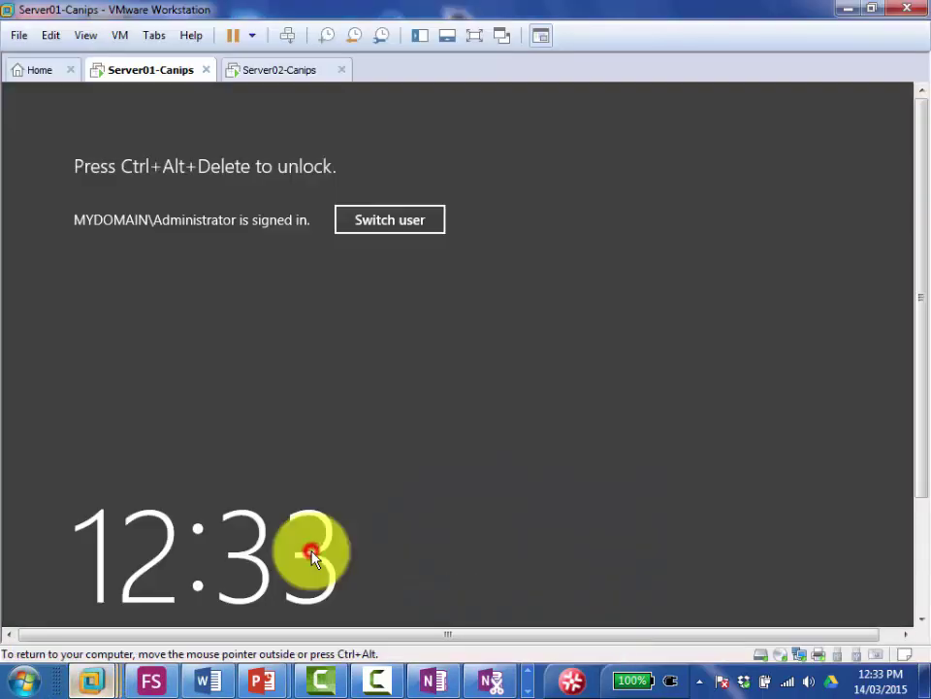
left_click(289, 36)
left_click(466, 328)
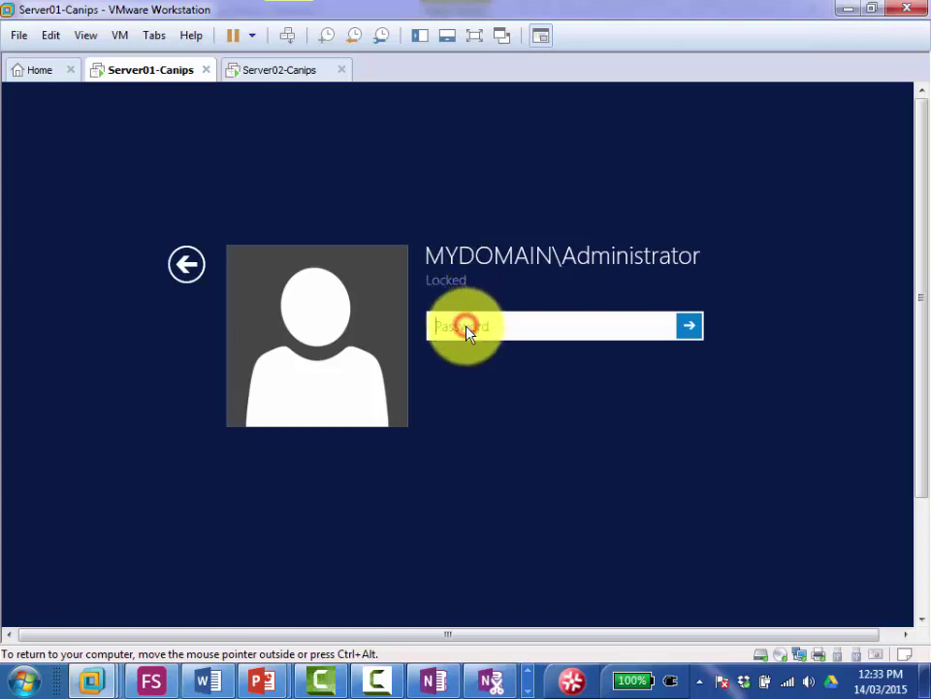
type("******")
key("Return")
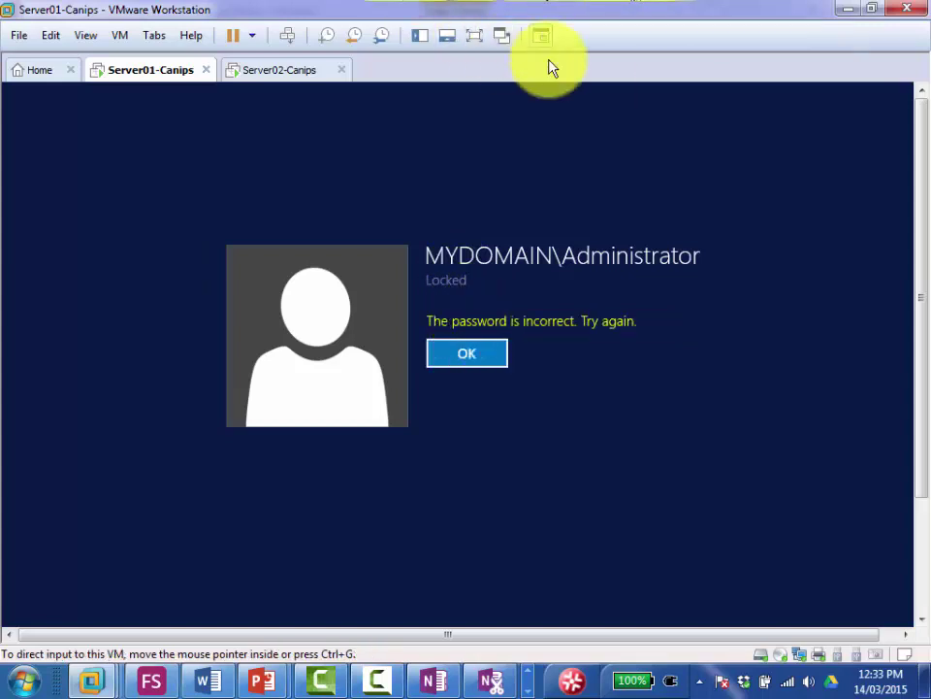
left_click(848, 8)
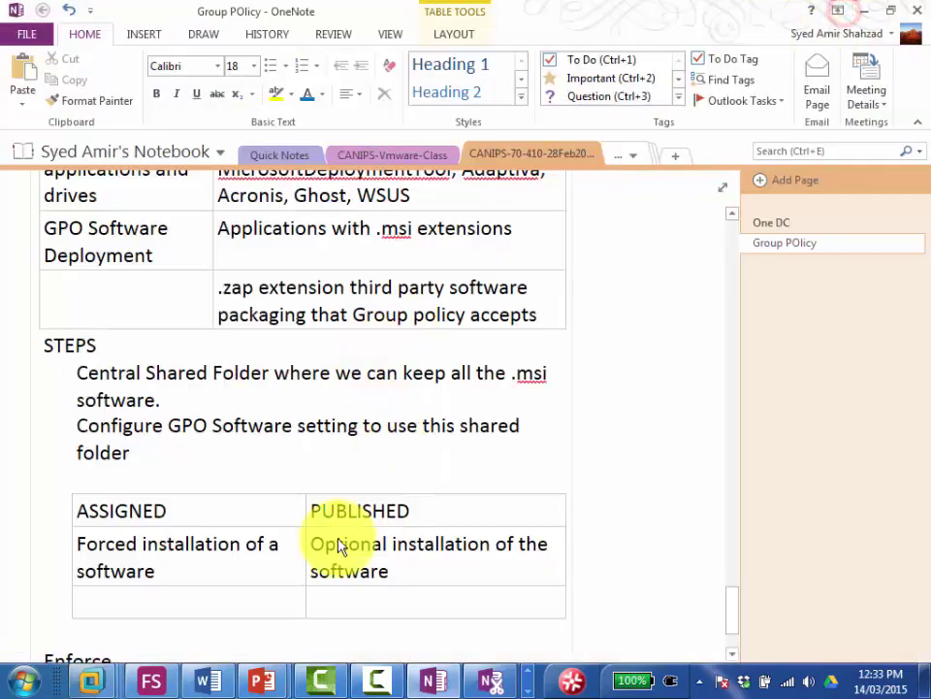
left_click(178, 574)
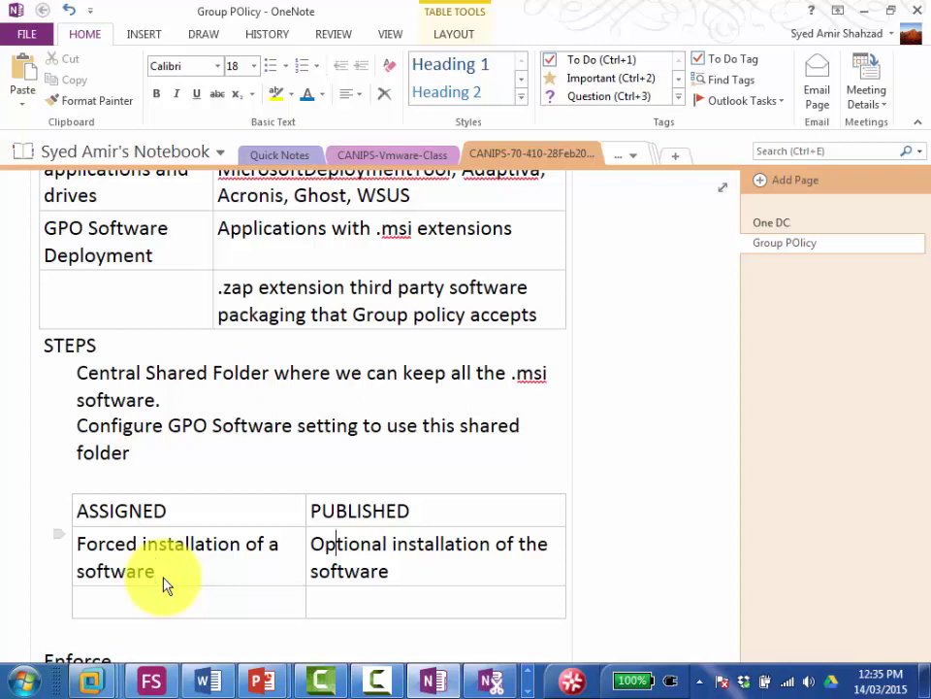
key("Right")
key("Right")
key("Down")
key("Right")
key("Right")
key("Right")
key("Right")
key("Tab")
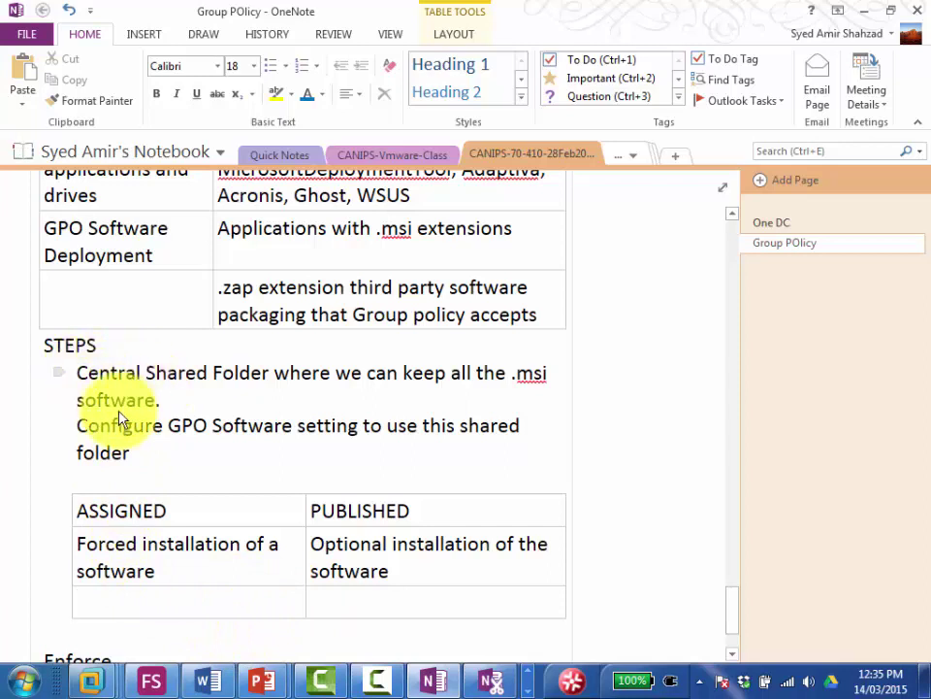
left_click(78, 631)
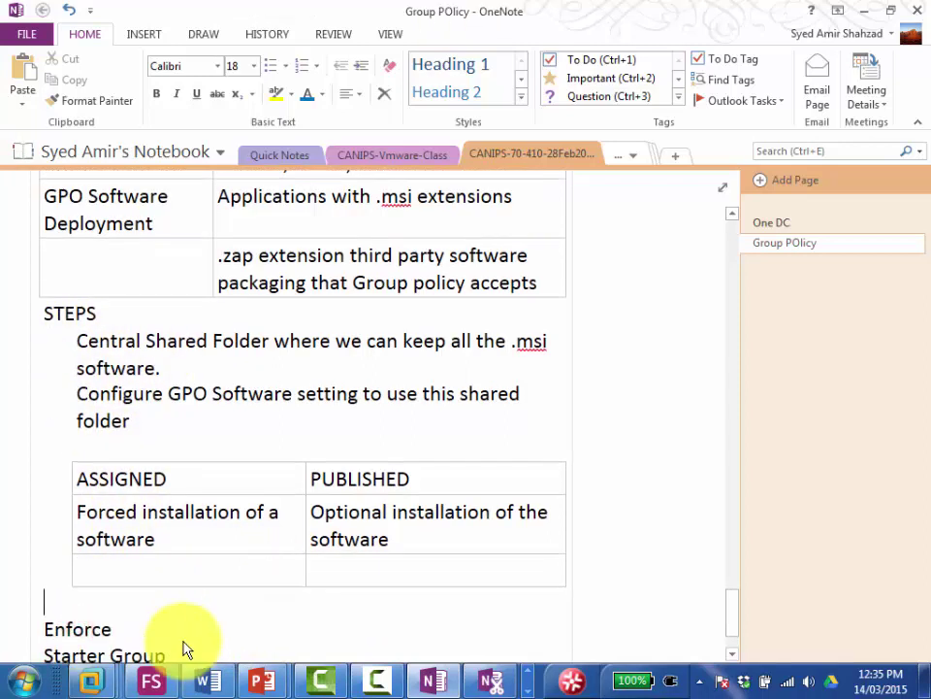
Step: Add a 'Major Steps' heading with item 1, 'Created a central shared folder'
scroll(187, 648, "down", 1)
key("Return")
key("Return")
key("Return")
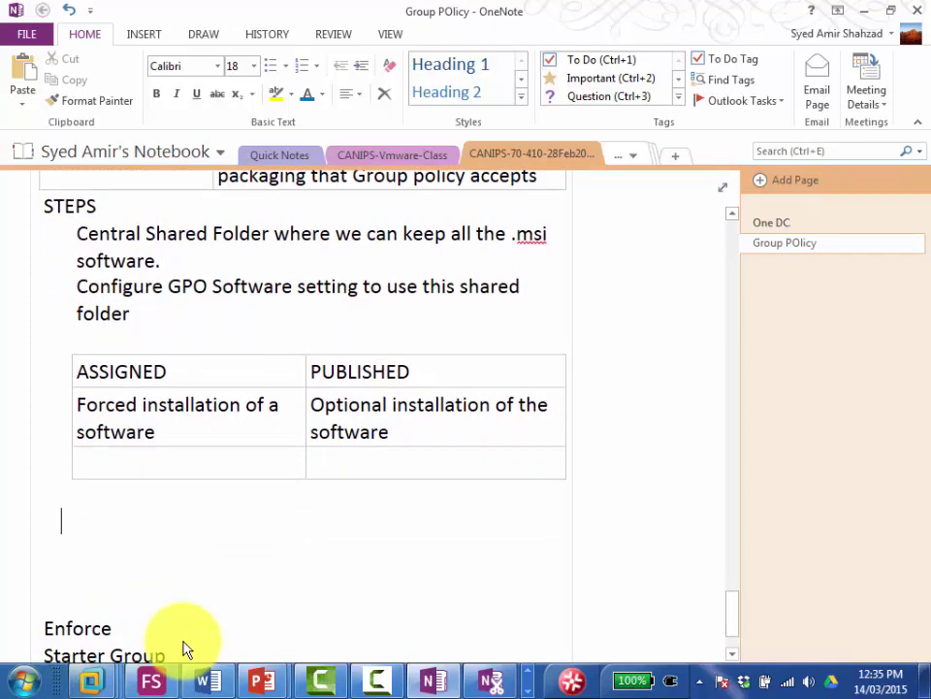
type("m")
key("BackSpace")
type("Major Steps")
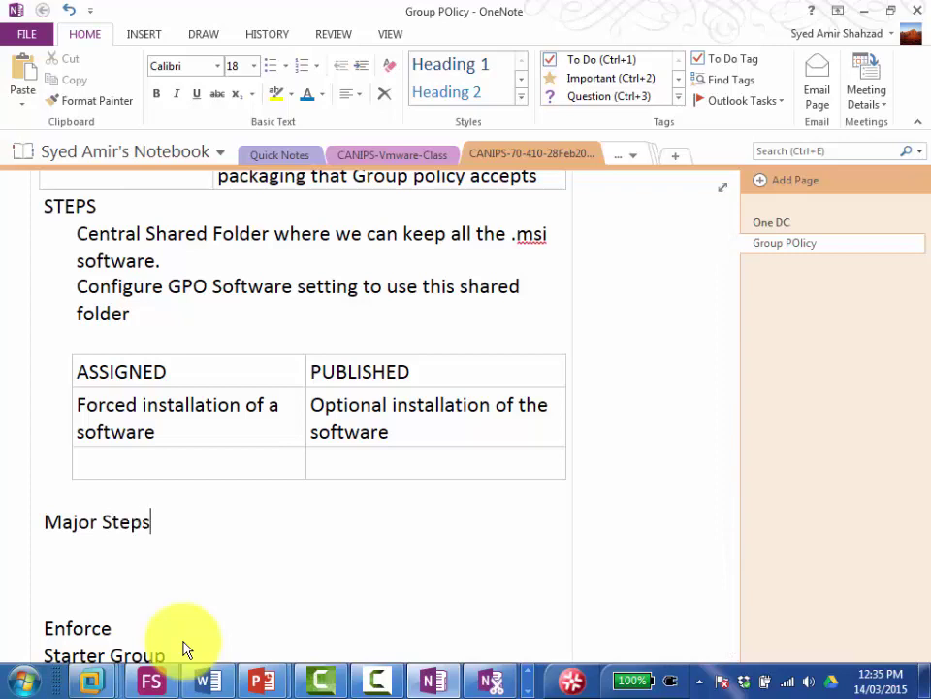
key("Return")
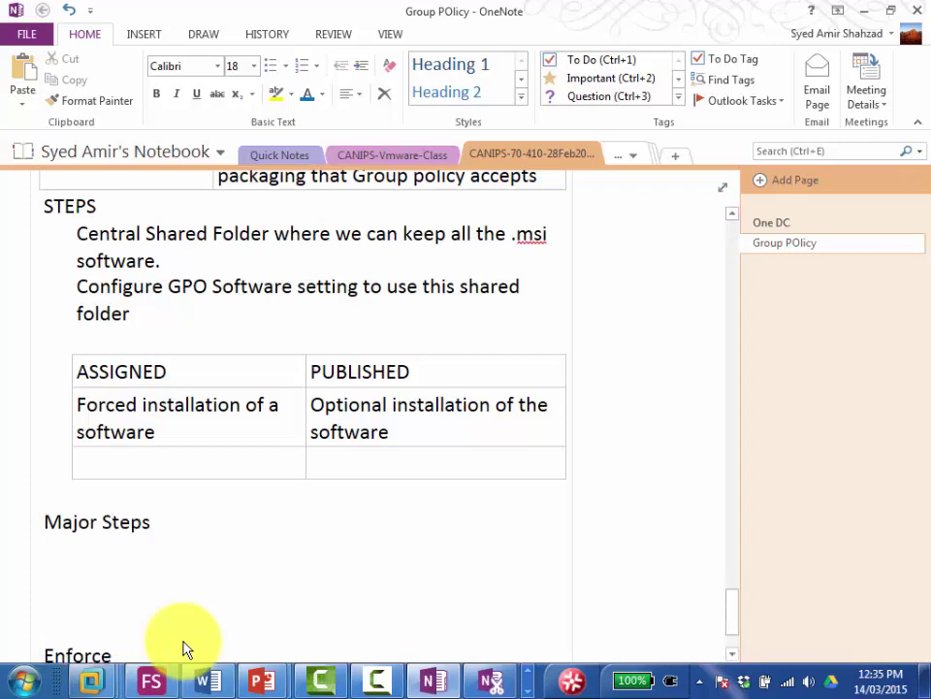
type("1) ")
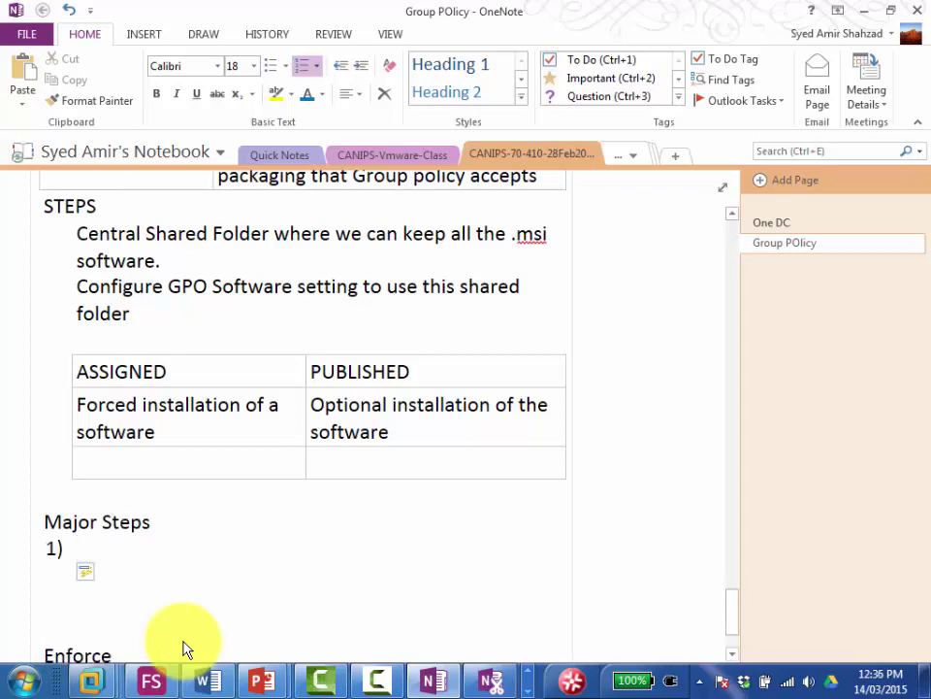
type("Created a c")
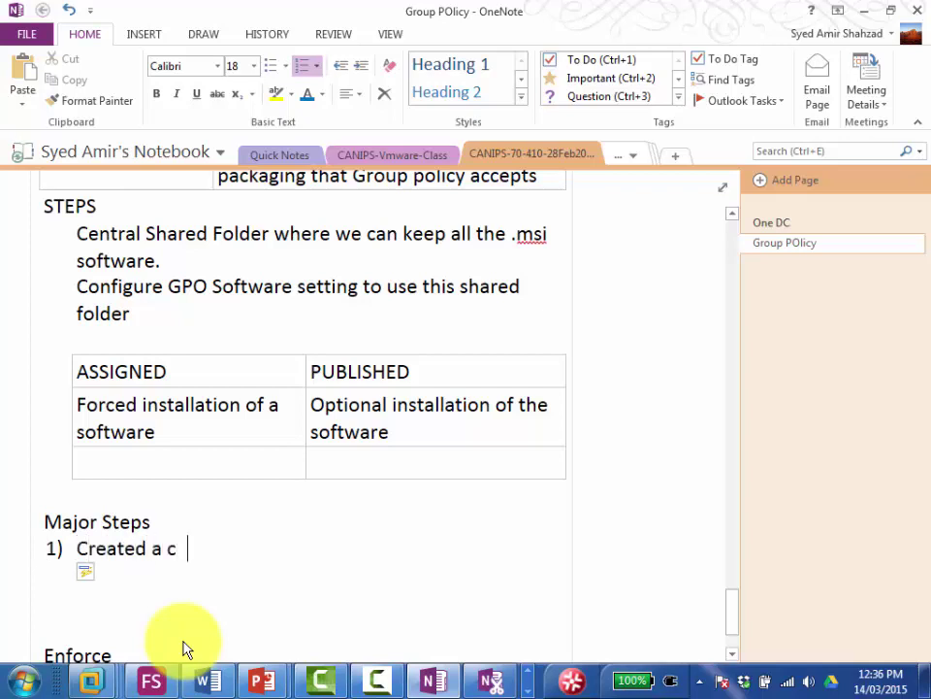
key("BackSpace")
type("enteal")
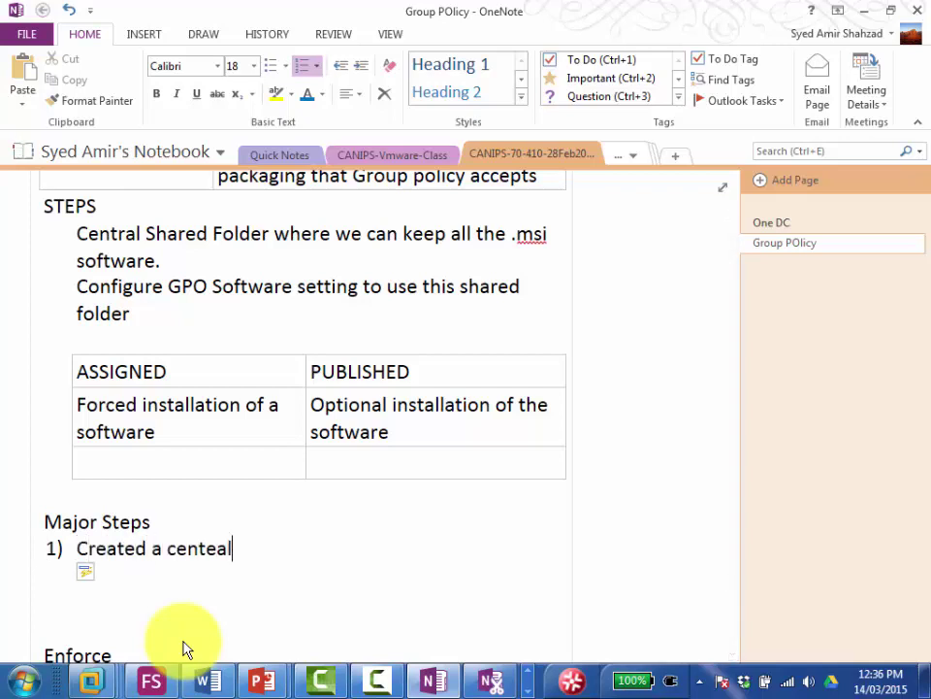
key("BackSpace")
key("BackSpace")
type("ral sha")
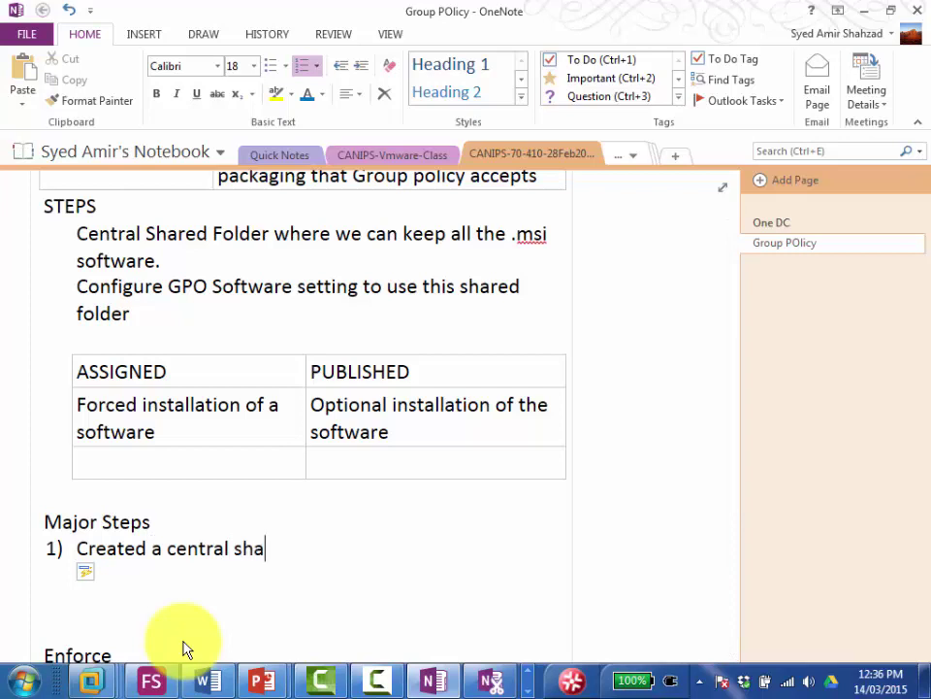
type("red folder")
Step: Add items 'Put your msi software there' and 'Configure GPO to use this central shared folder'
key("Return")
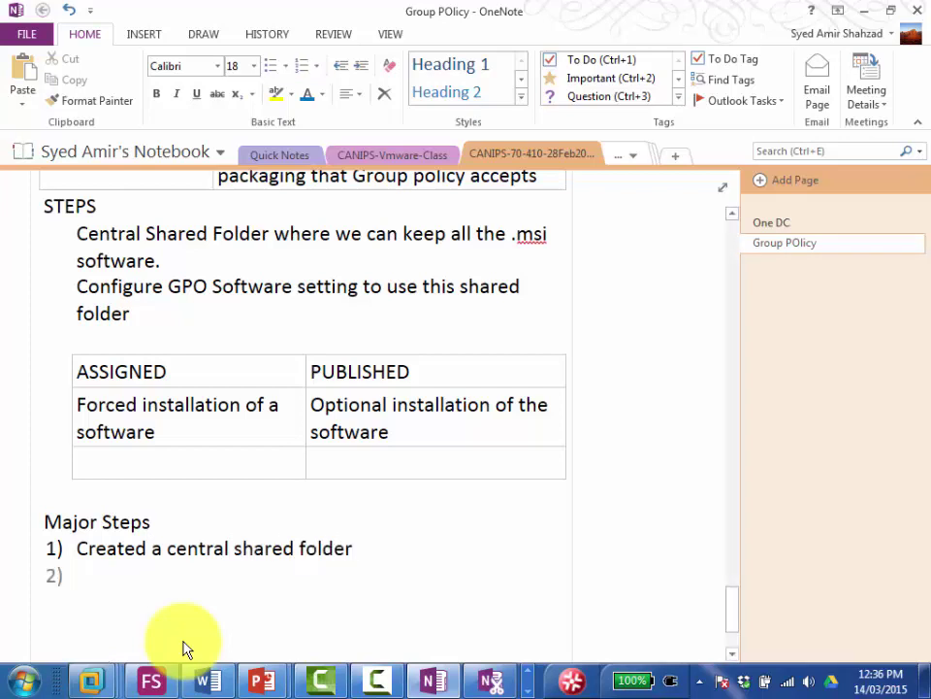
type("Put your")
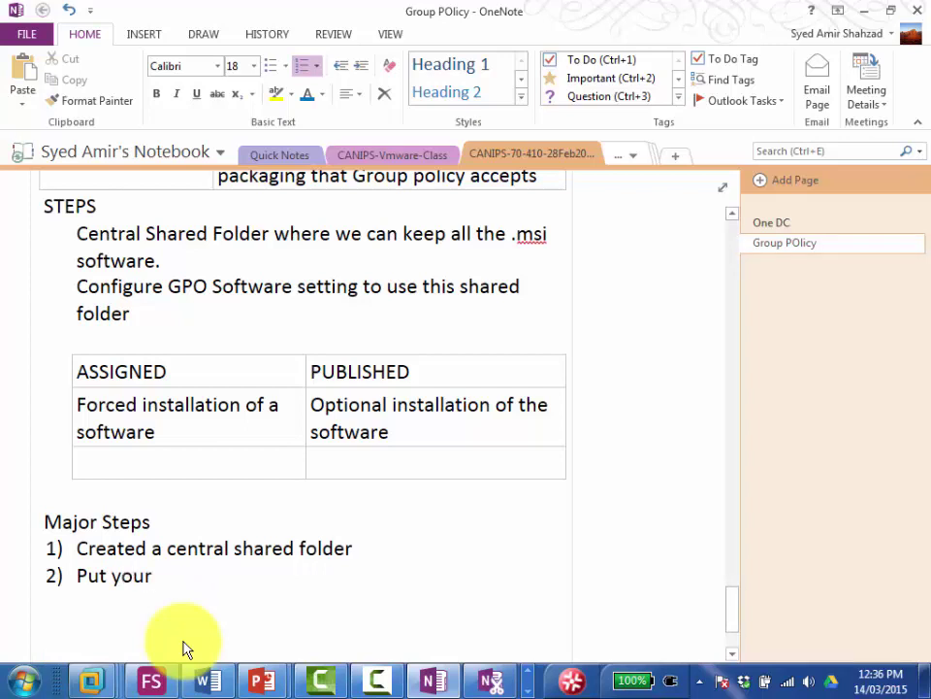
type(" msi softwar")
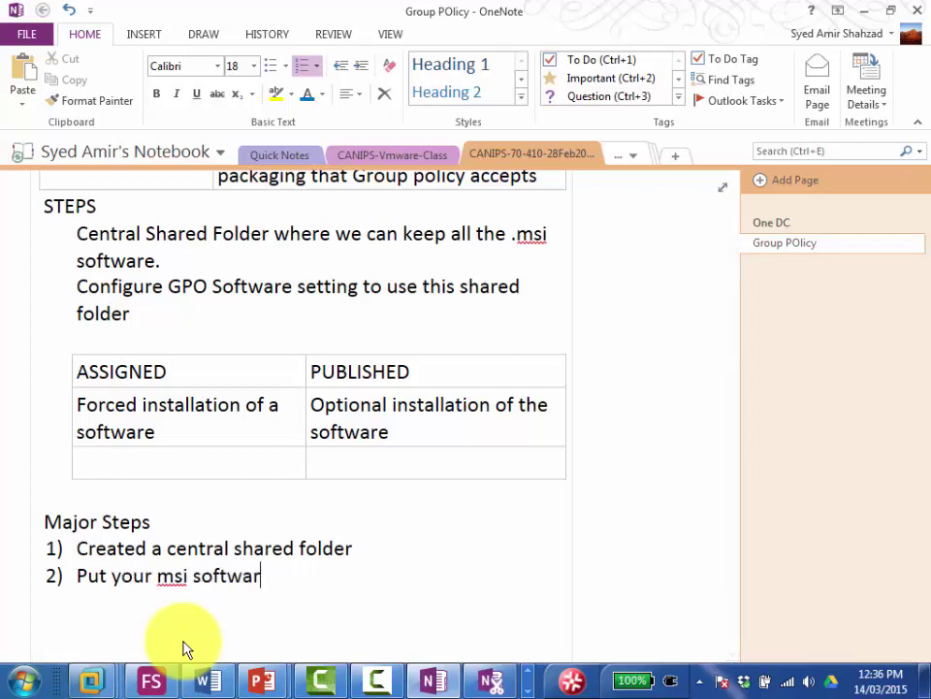
type("e th ere")
key("Return")
type("C")
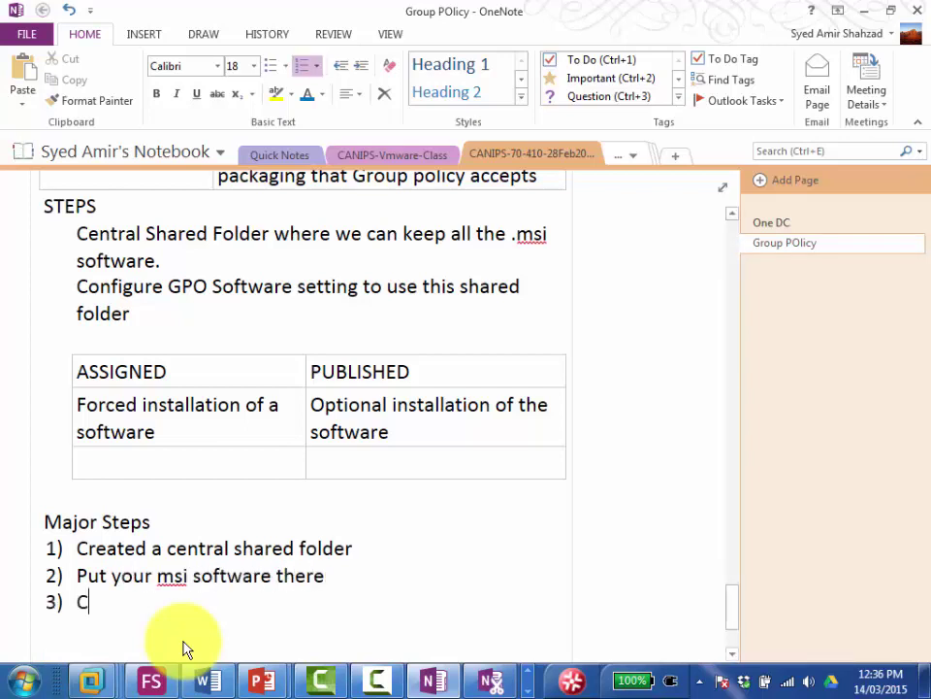
type("onfigure GPO")
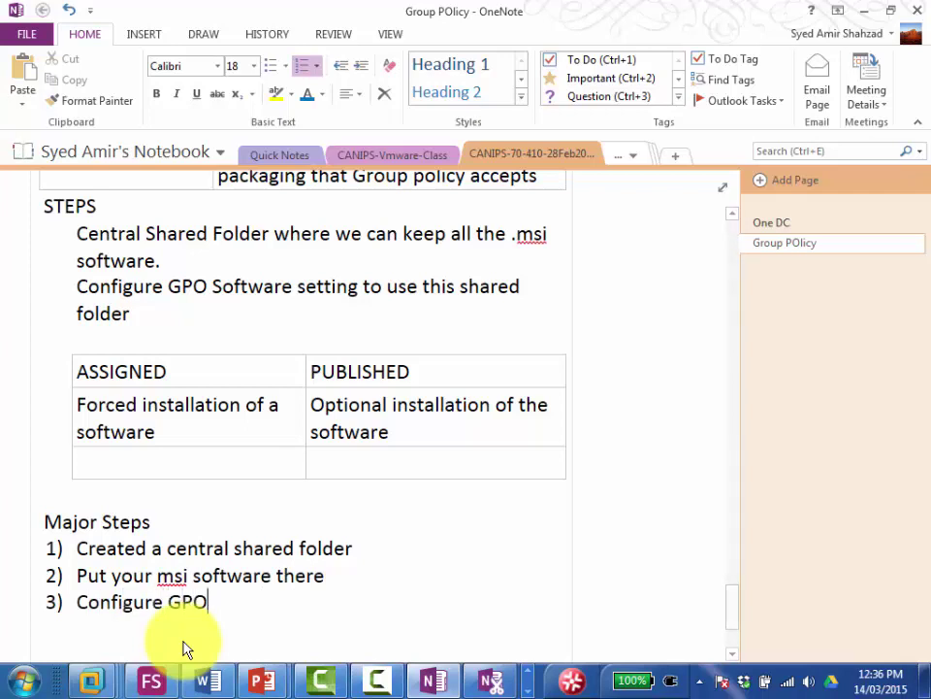
type(" to ")
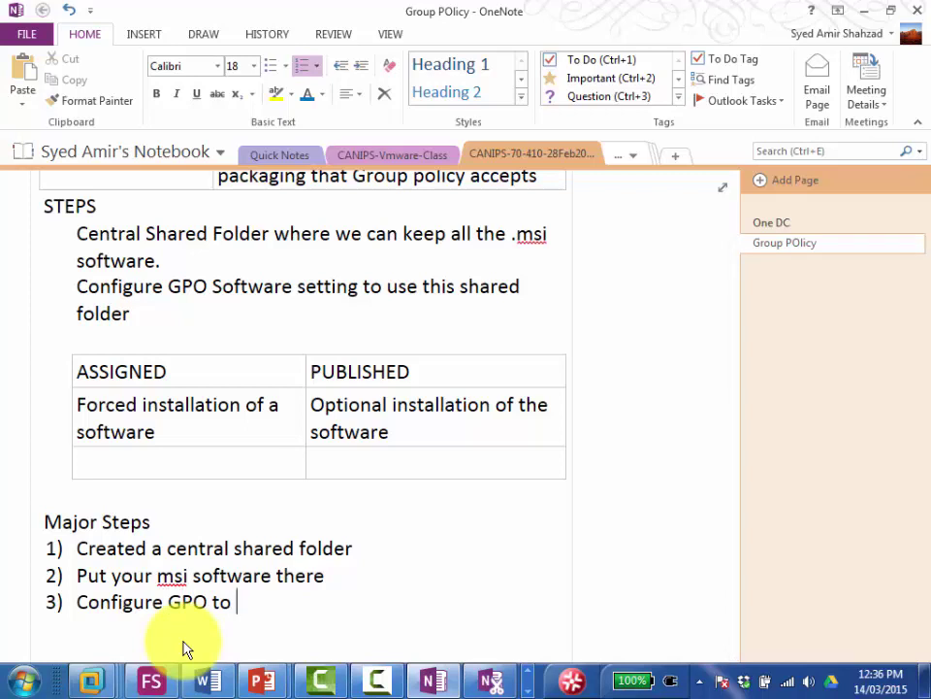
type("use this ")
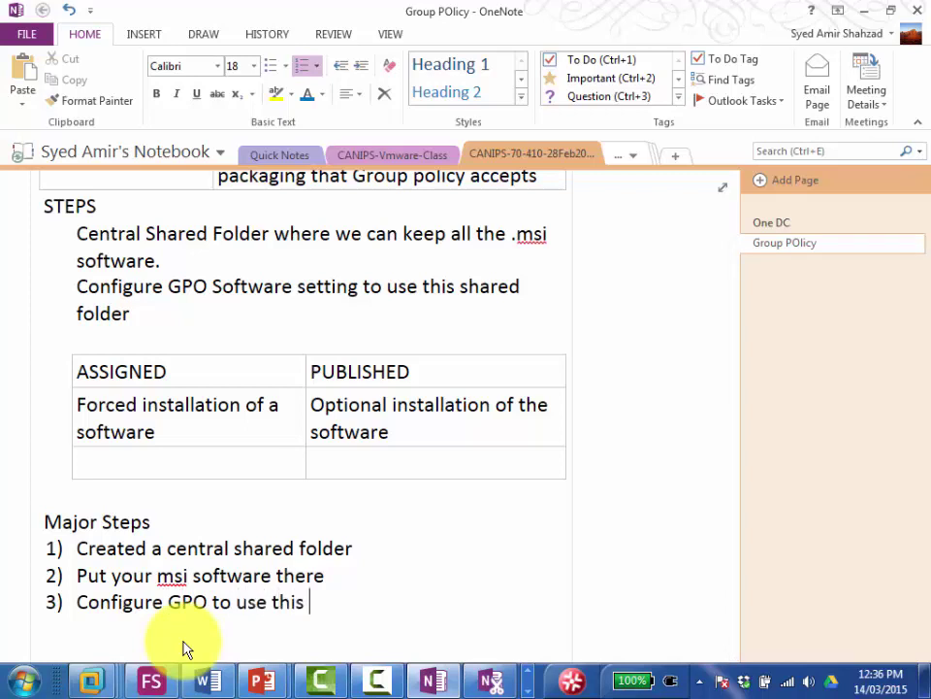
type("central sha")
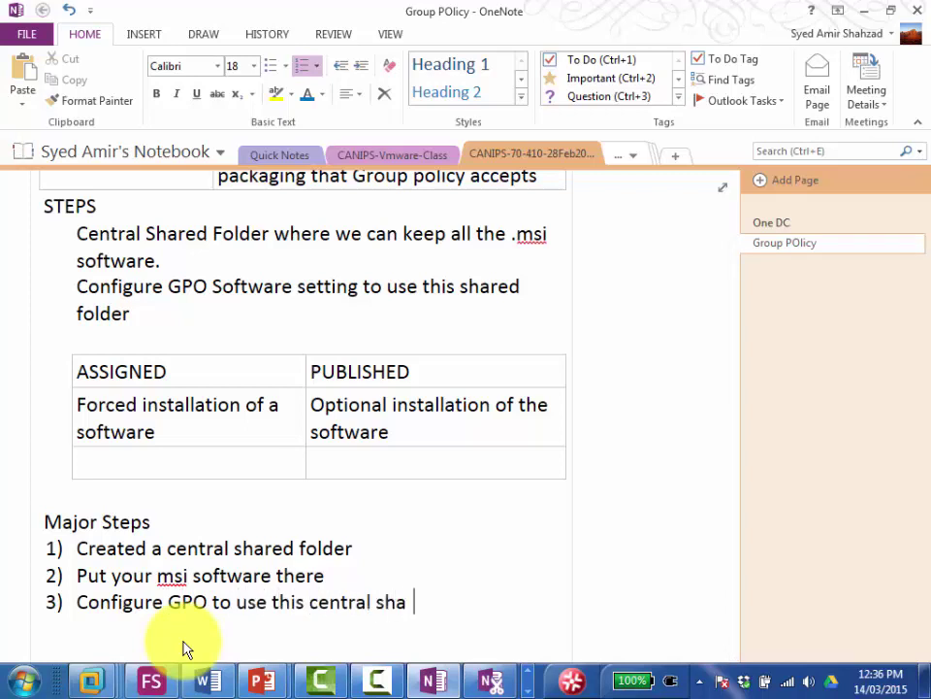
key("BackSpace")
type("re")
key("BackSpace")
type("d fodler")
key("Return")
key("BackSpace")
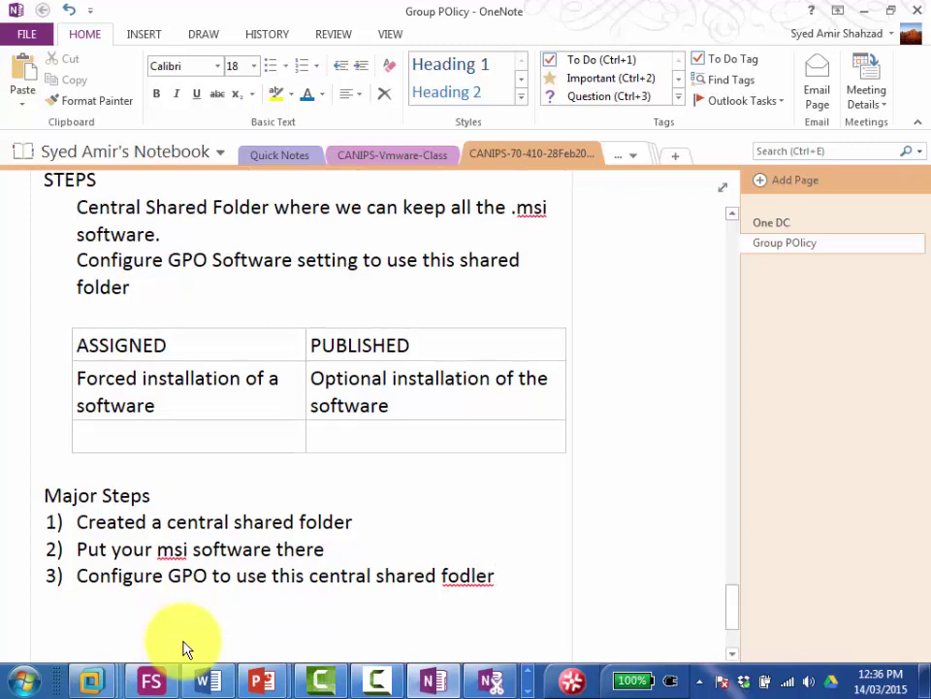
key("BackSpace")
key("BackSpace")
key("BackSpace")
key("BackSpace")
key("BackSpace")
type("l")
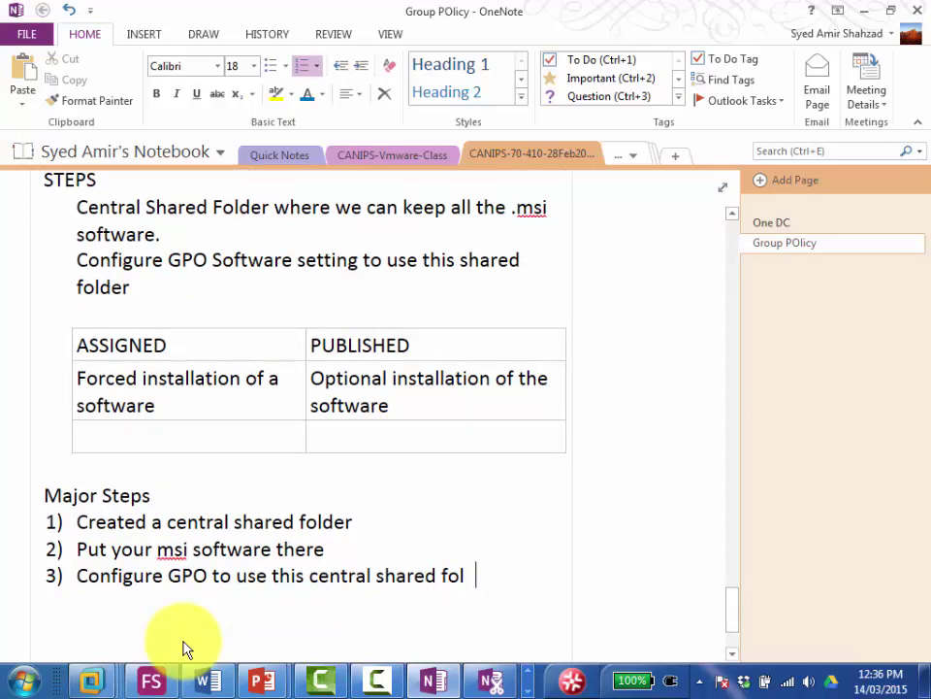
key("BackSpace")
type("der")
Step: Add the next item, 'Create a new PACKAGE'
key("Return")
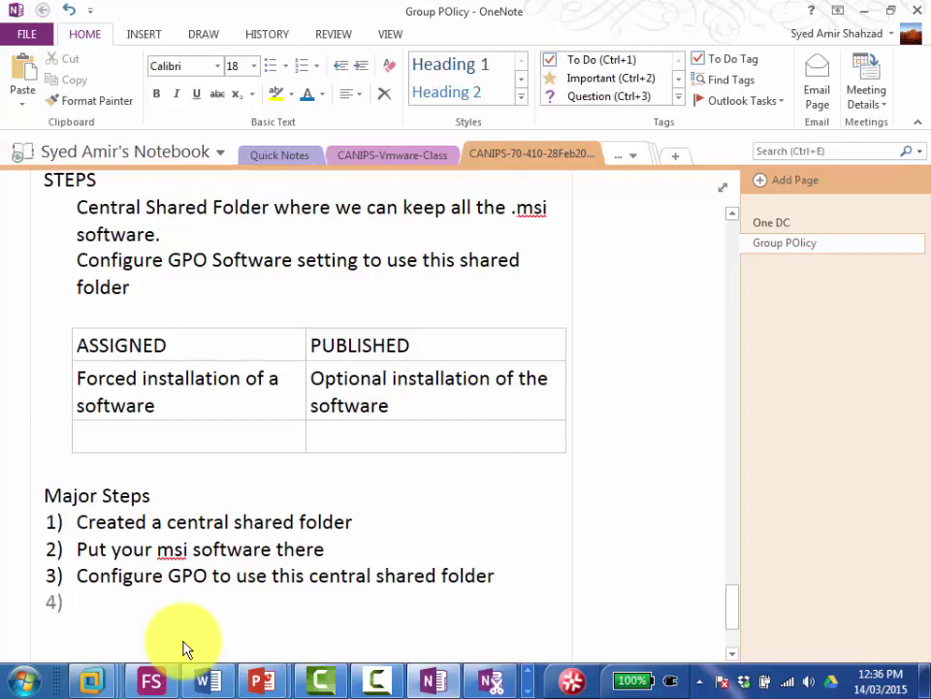
type("Create")
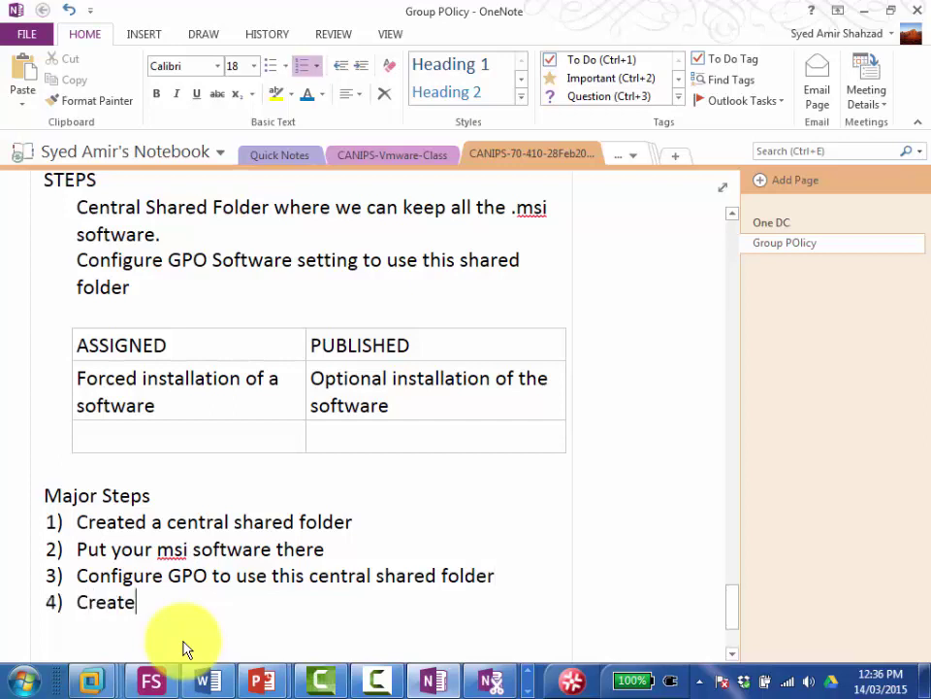
type(" a new PACK")
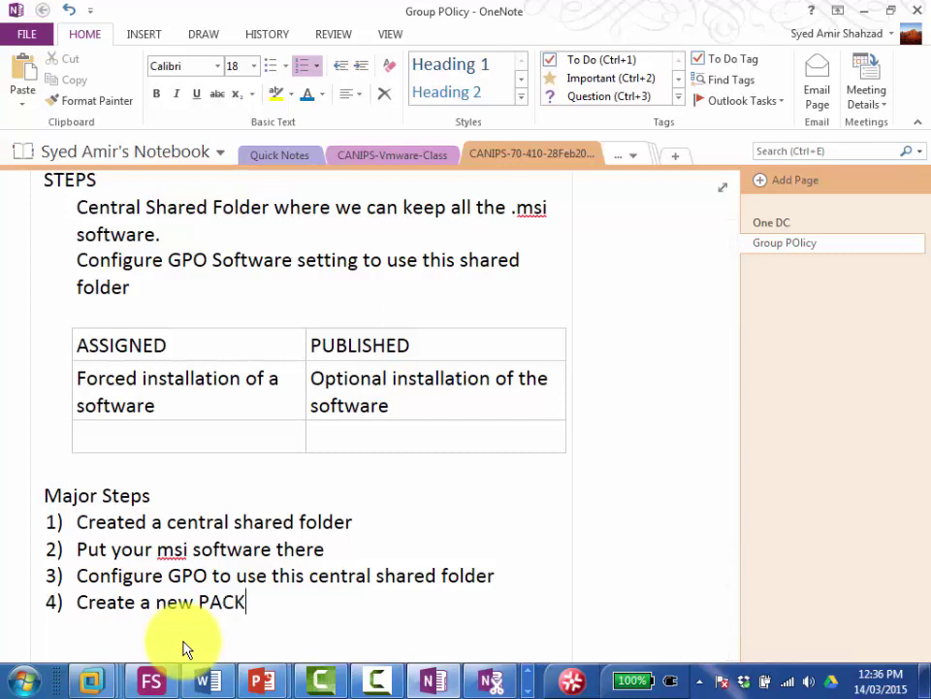
type("AGE and")
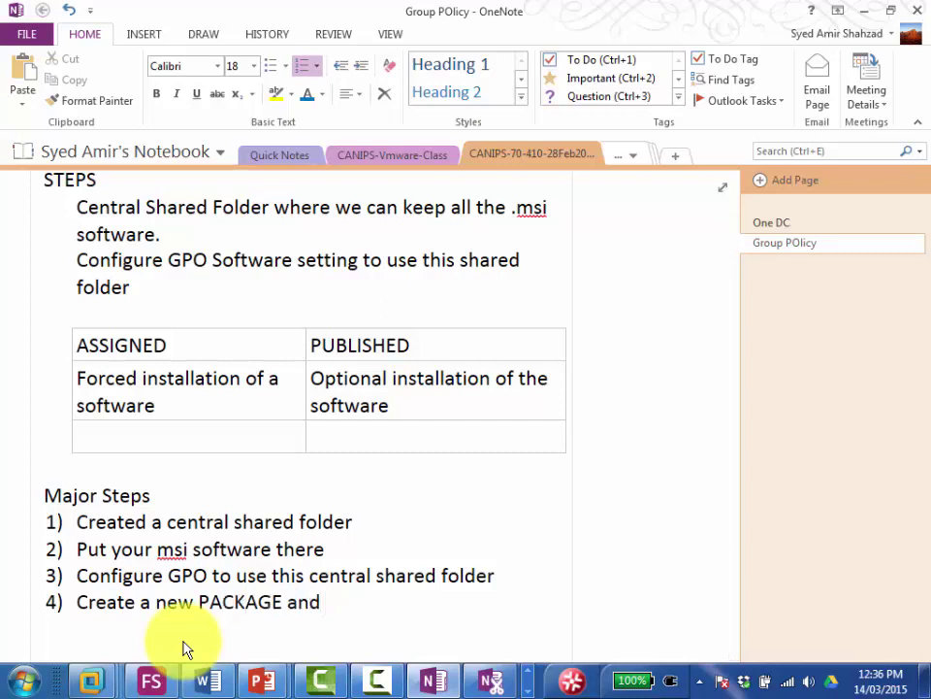
type(" choose")
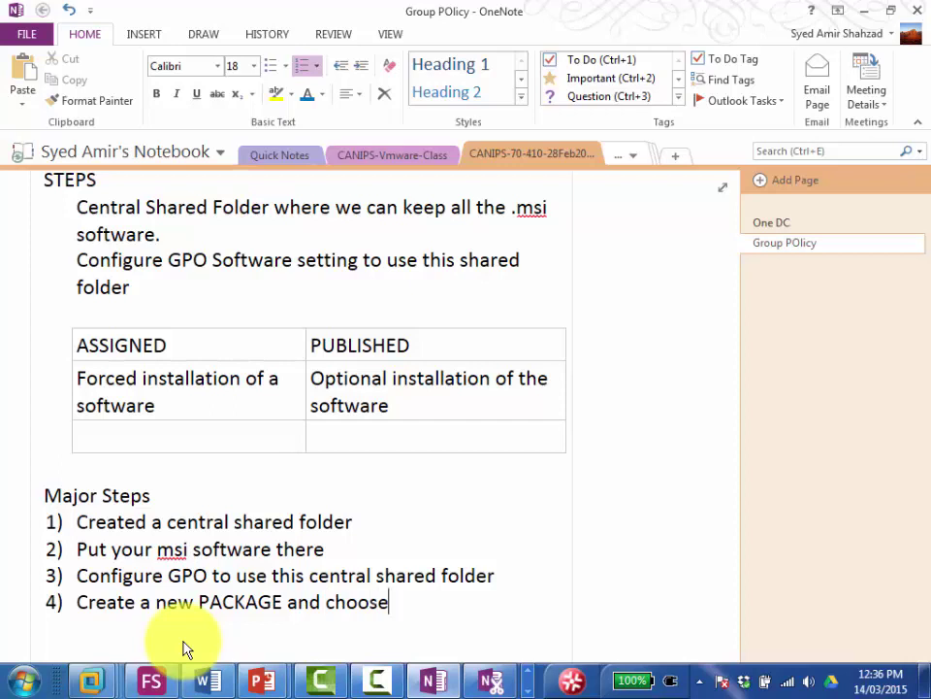
key("BackSpace")
key("BackSpace")
key("BackSpace")
key("BackSpace")
key("BackSpace")
key("BackSpace")
key("BackSpace")
key("BackSpace")
key("BackSpace")
key("BackSpace")
key("BackSpace")
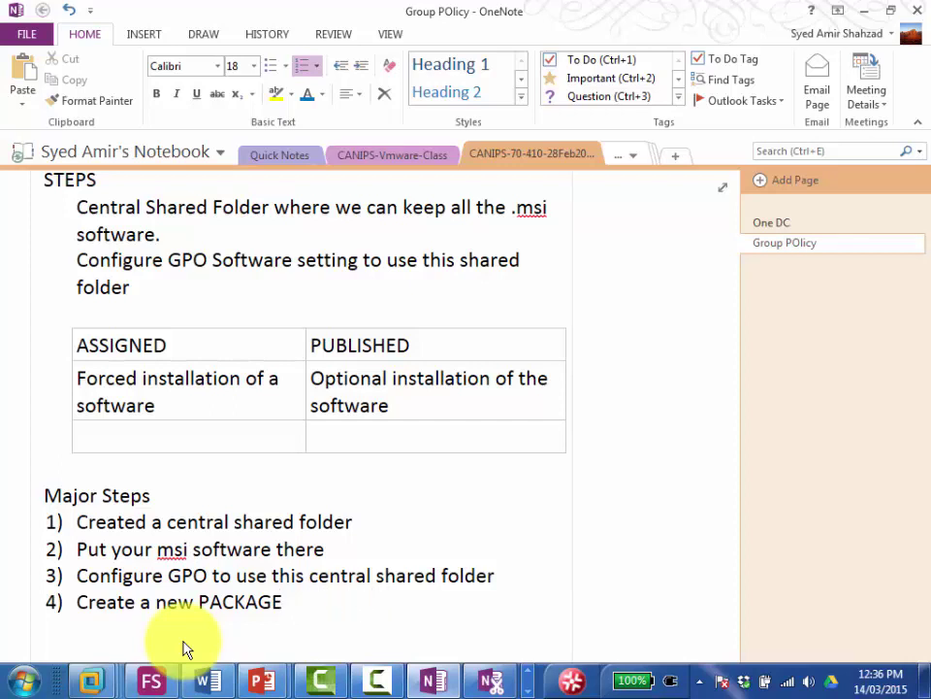
key("Left")
key("Left")
key("Left")
key("Left")
key("Left")
key("Left")
key("Left")
key("Left")
key("Left")
key("Left")
key("Left")
key("Left")
key("Left")
key("Left")
key("Left")
key("Left")
key("Left")
Step: Insert step 4 'Choose which OU to deploy software on'; extend step 5 with 'either ASSING or PUBLISH the .msi software'
key("Return")
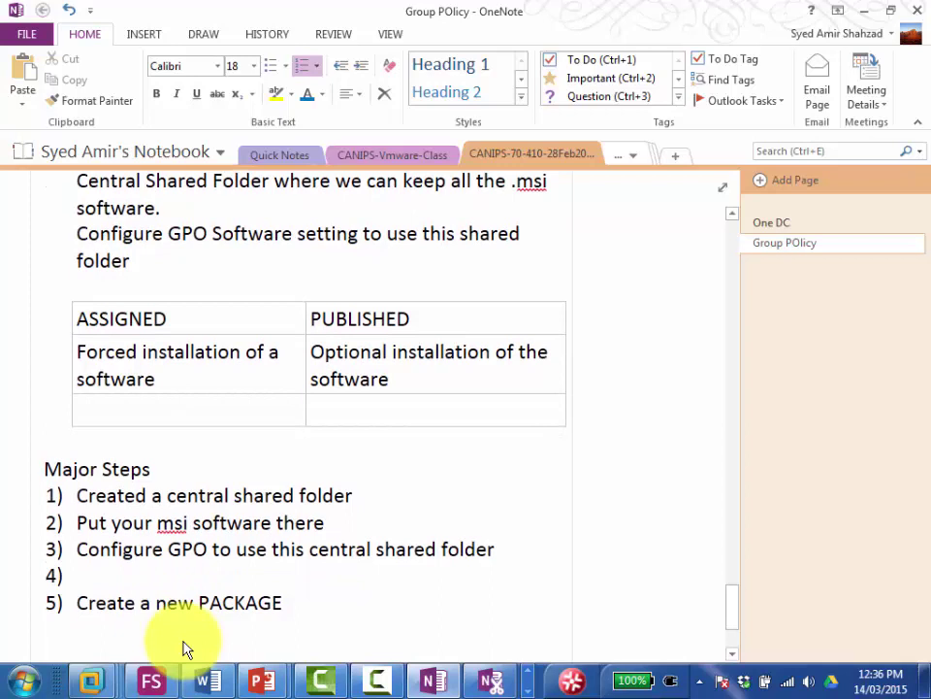
type("Choose which OU")
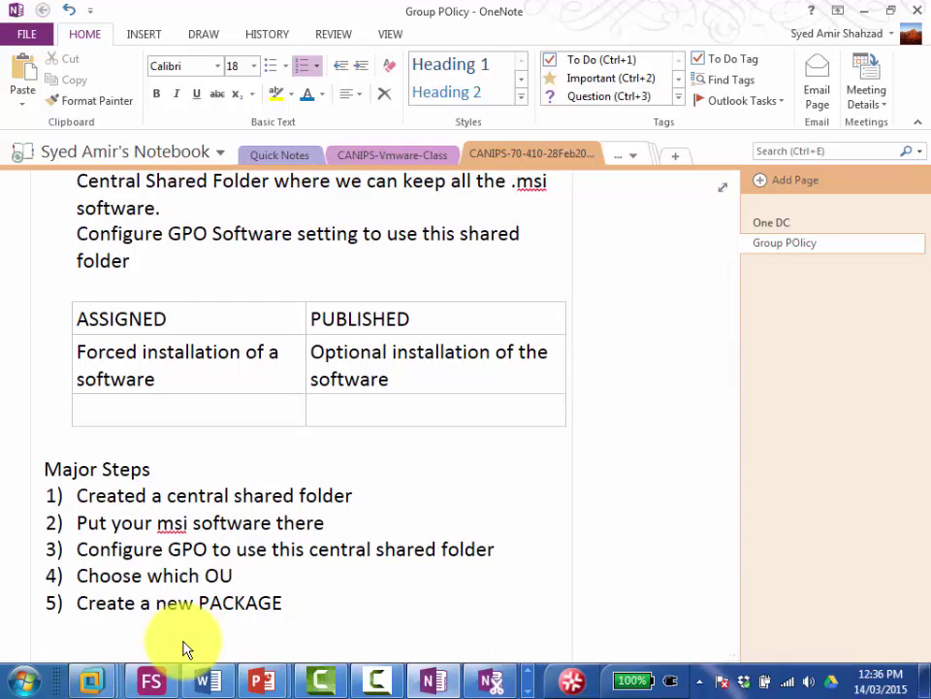
type(" to deploy")
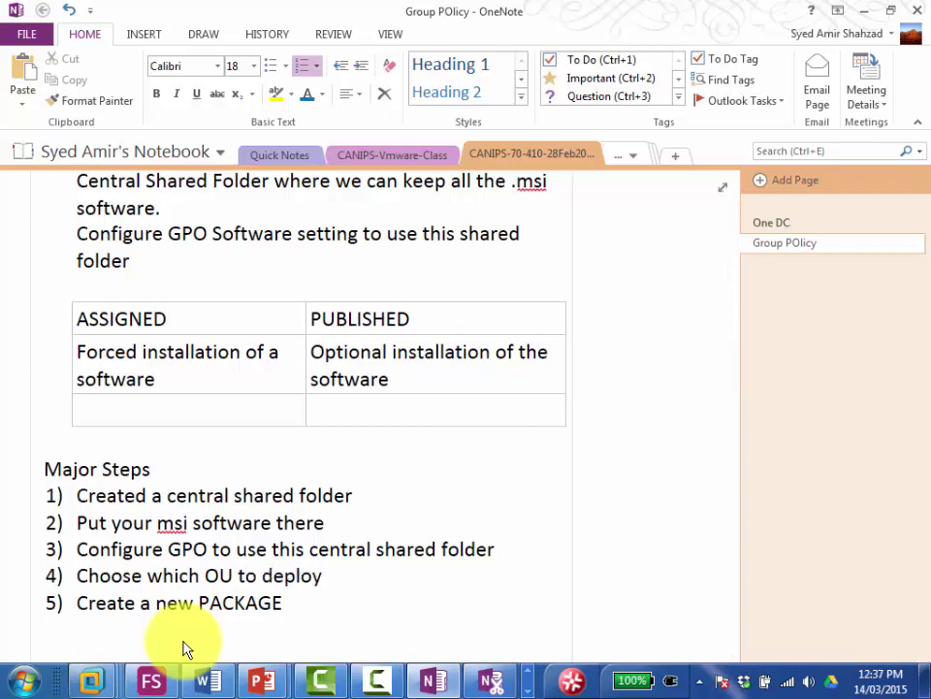
type(" software on")
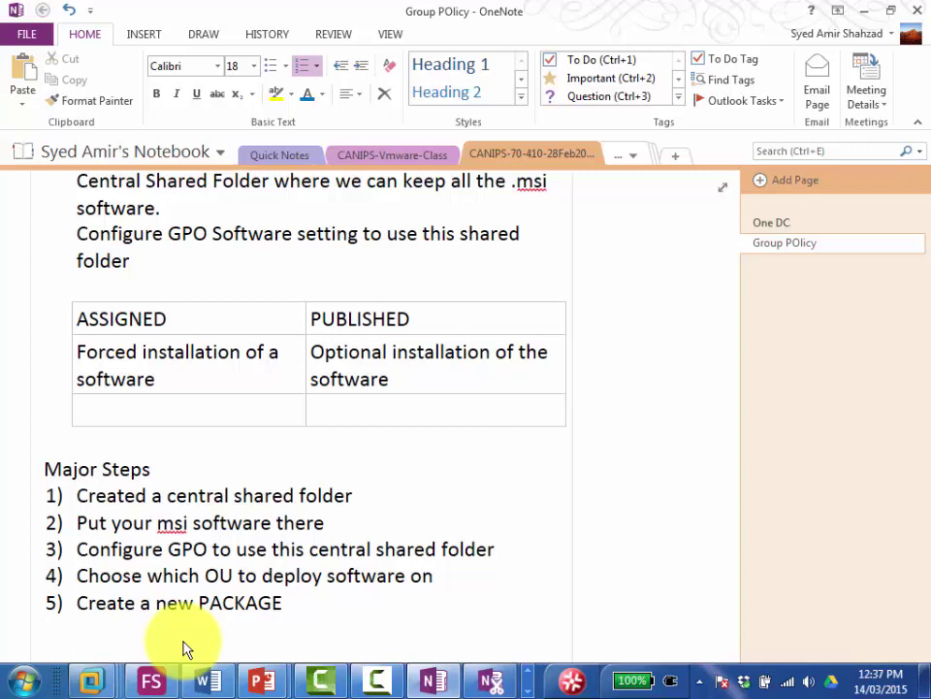
key("ctrl+Right")
key("ctrl+Right")
key("ctrl+Right")
type("and deploy")
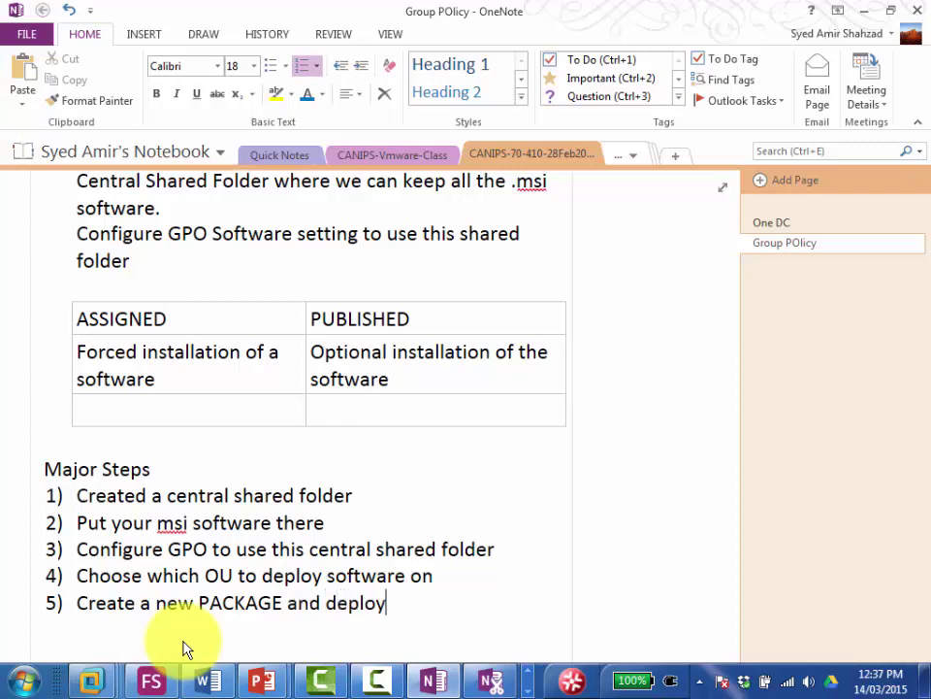
key("BackSpace")
key("BackSpace")
key("BackSpace")
key("BackSpace")
key("BackSpace")
key("BackSpace")
type("eit")
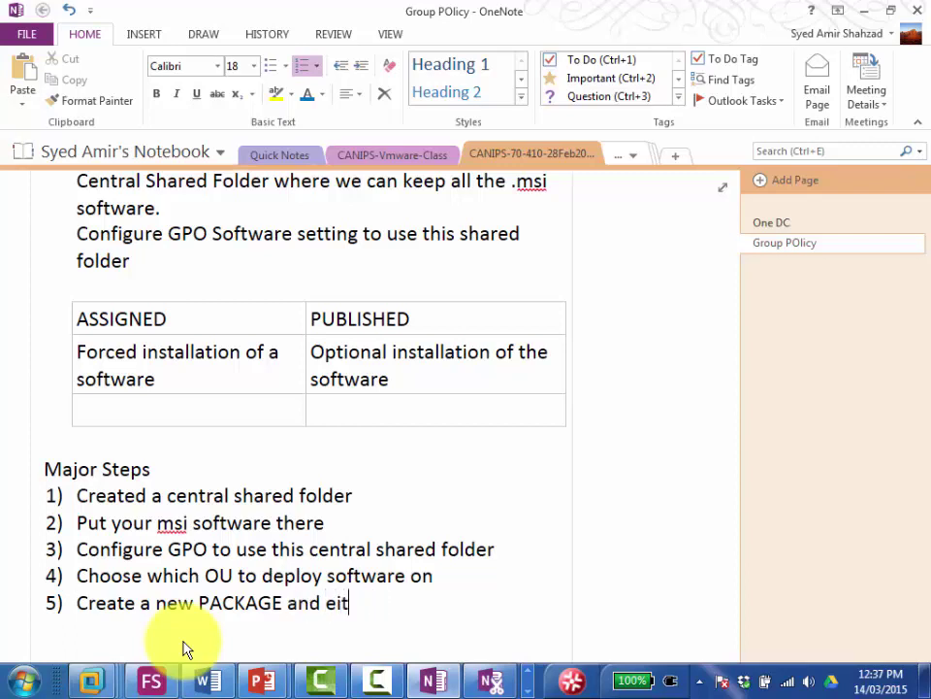
type("her ASSING")
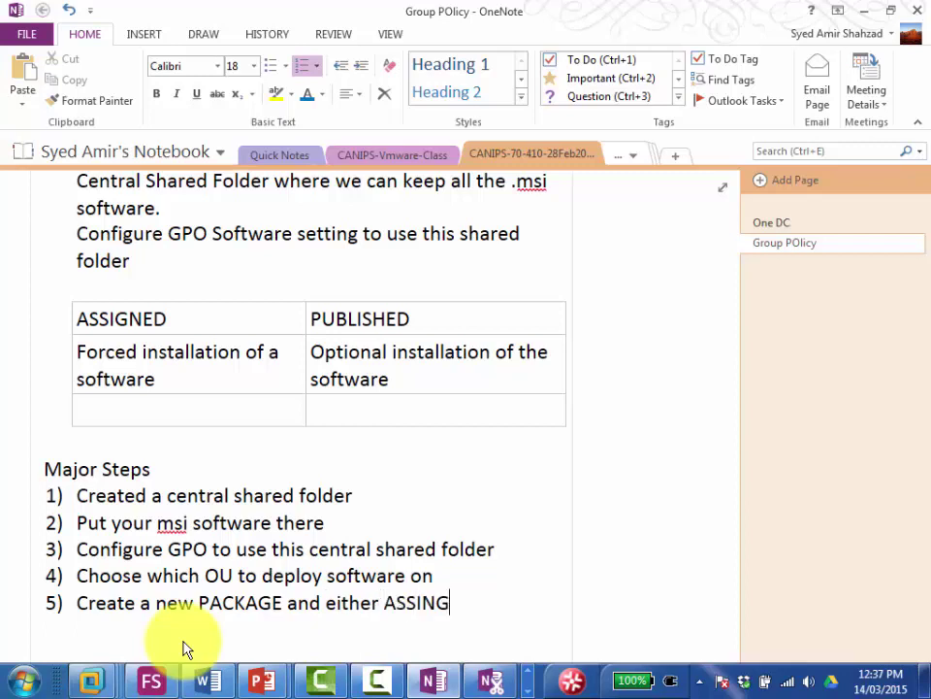
type(" or PUB")
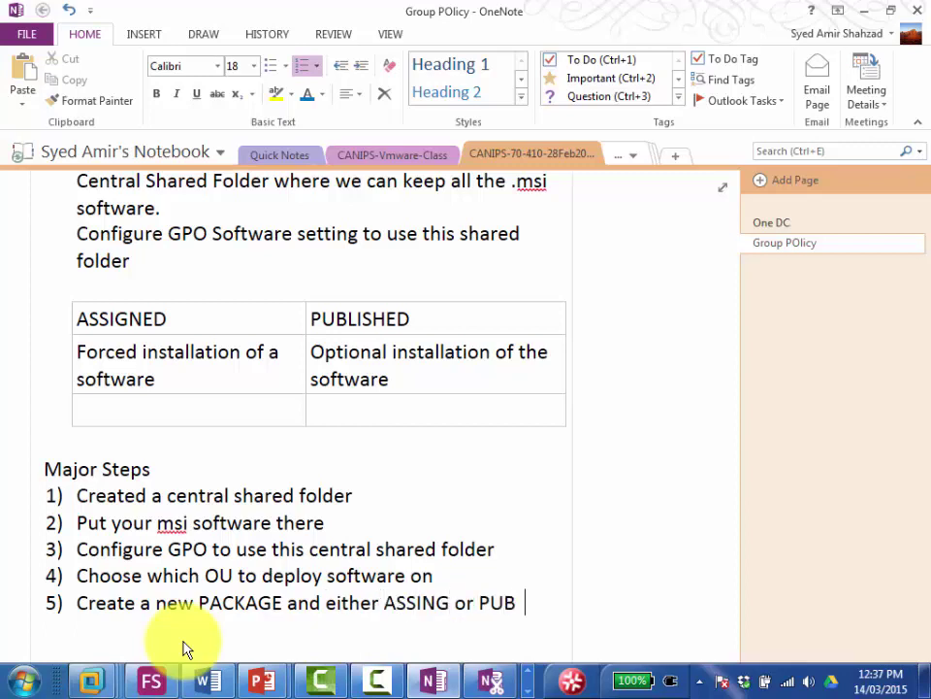
type("LISH the msi")
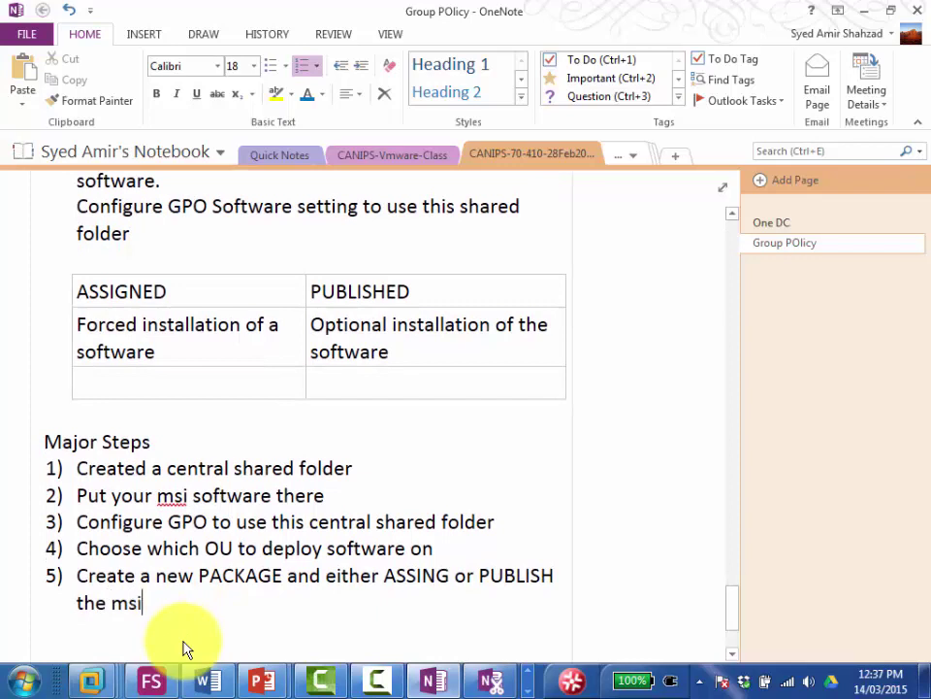
key("BackSpace")
key("BackSpace")
key("BackSpace")
type(".msi software")
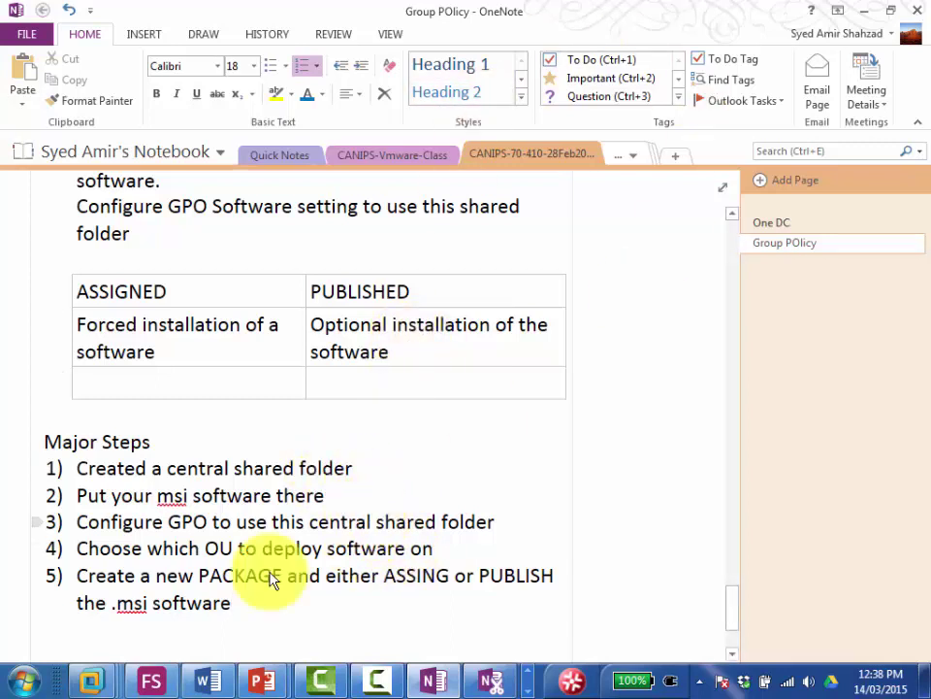
Step: Switch to the Server02-Canips machine and wake it to its lock screen
mouse_move(90, 679)
left_click(306, 554)
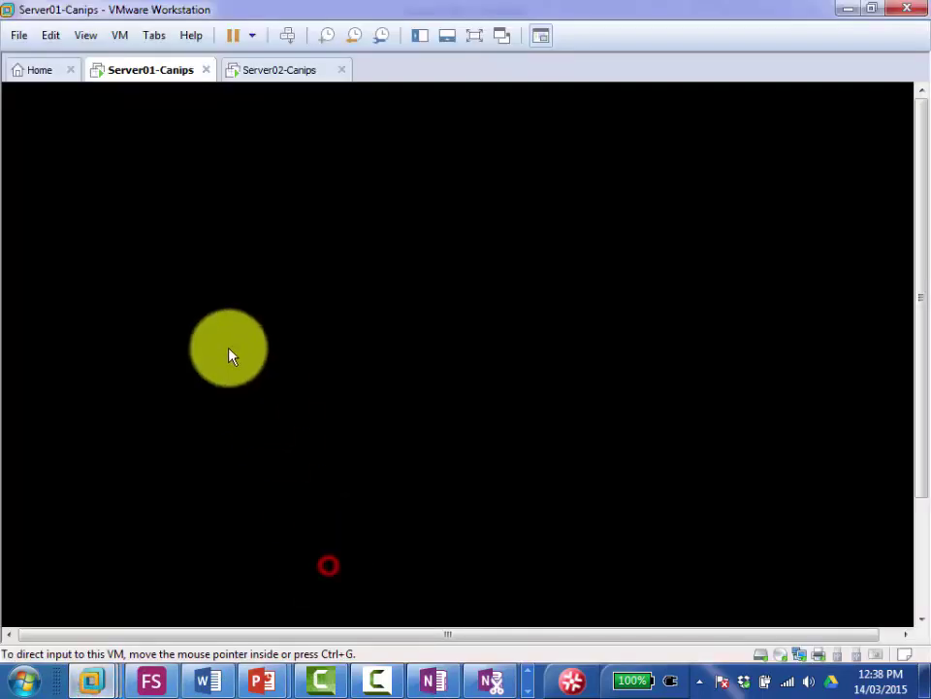
left_click(259, 71)
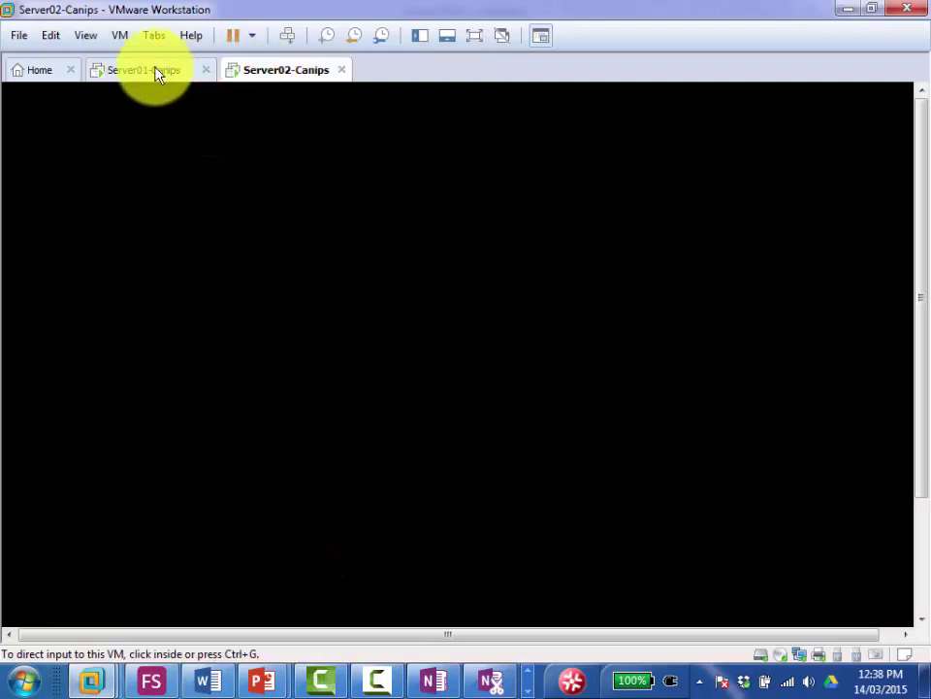
left_click(155, 68)
left_click(264, 70)
left_click(308, 193)
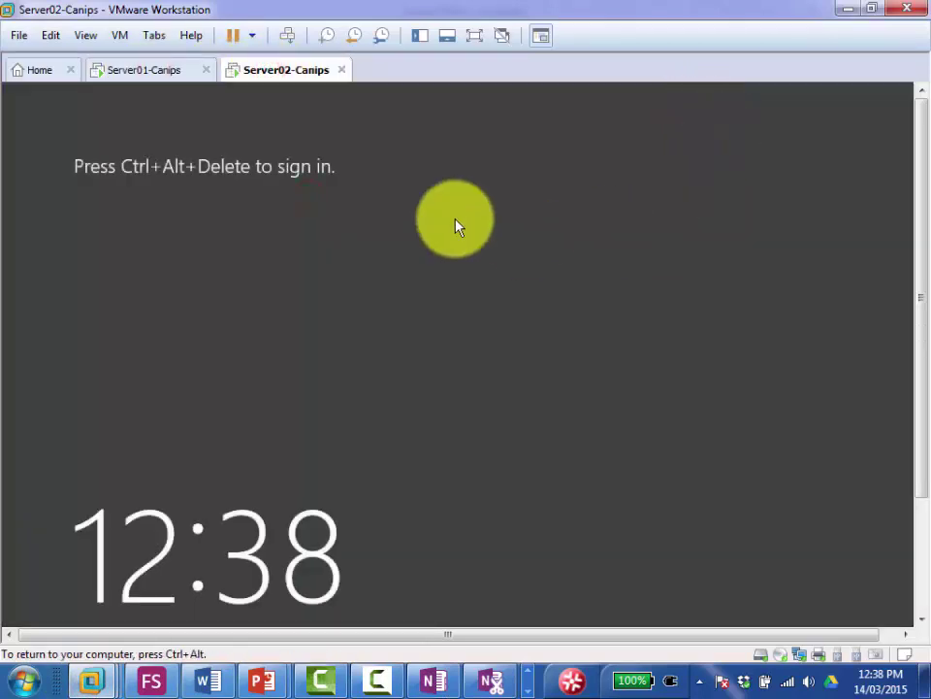
right_click(280, 75)
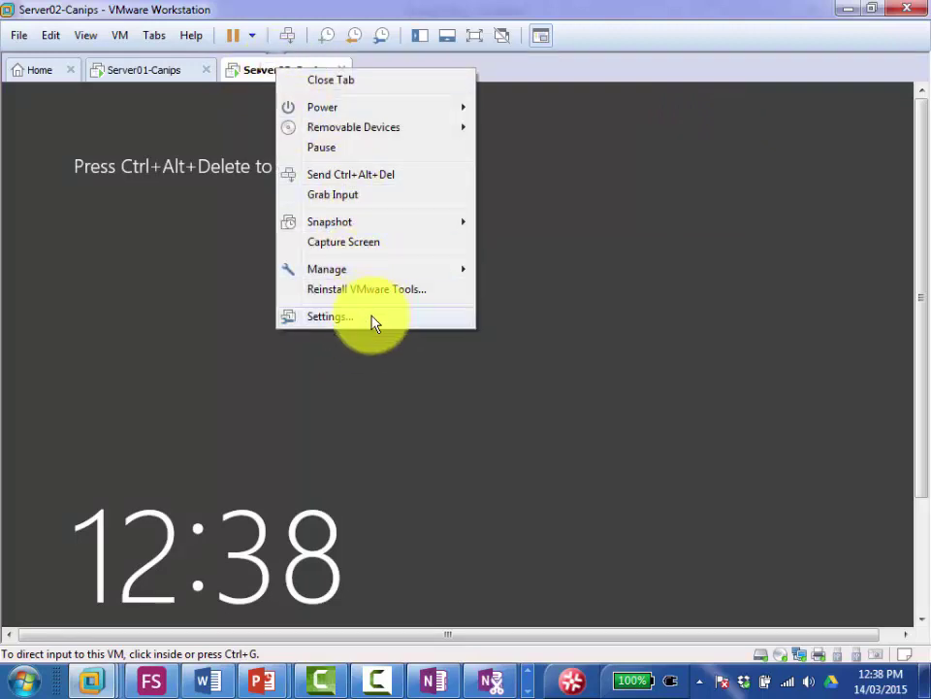
Step: Sign in on Server02 as Other user with the domain user's name and password
left_click(380, 174)
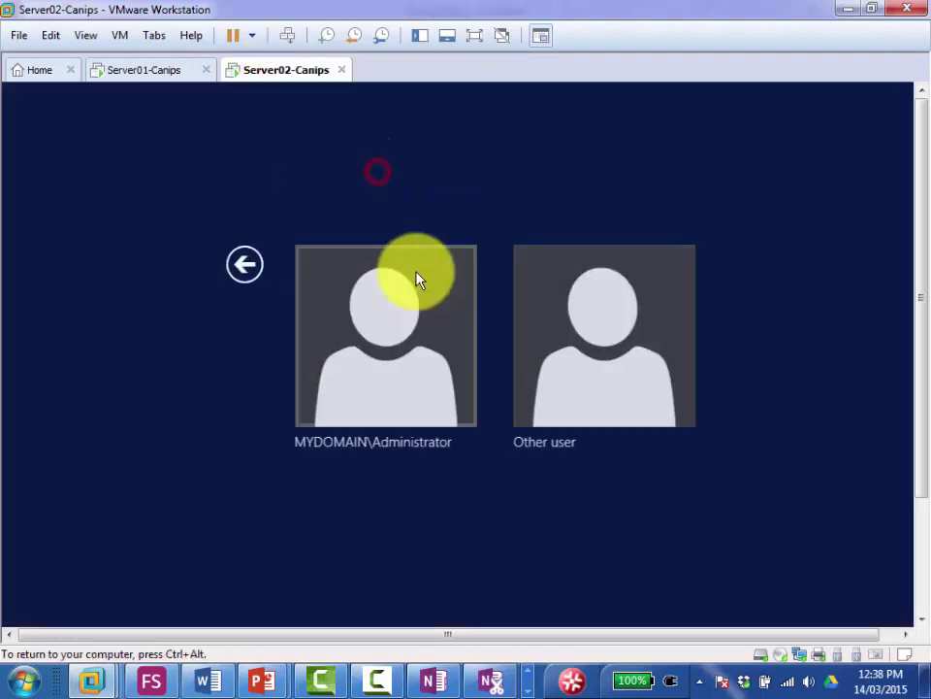
left_click(570, 386)
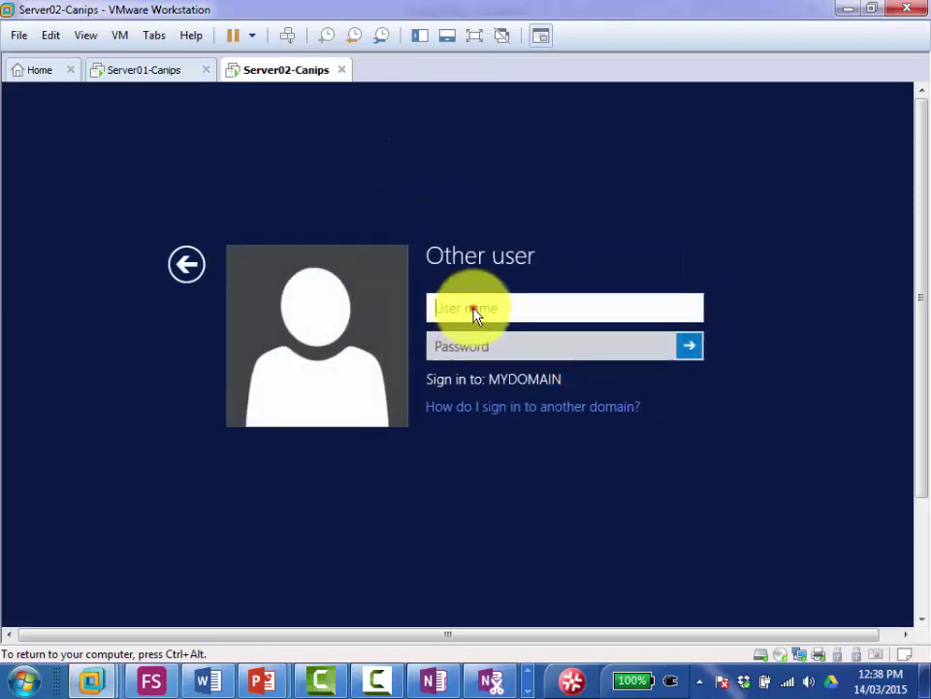
left_click(476, 315)
type("user01")
key("Tab")
type("•••••••")
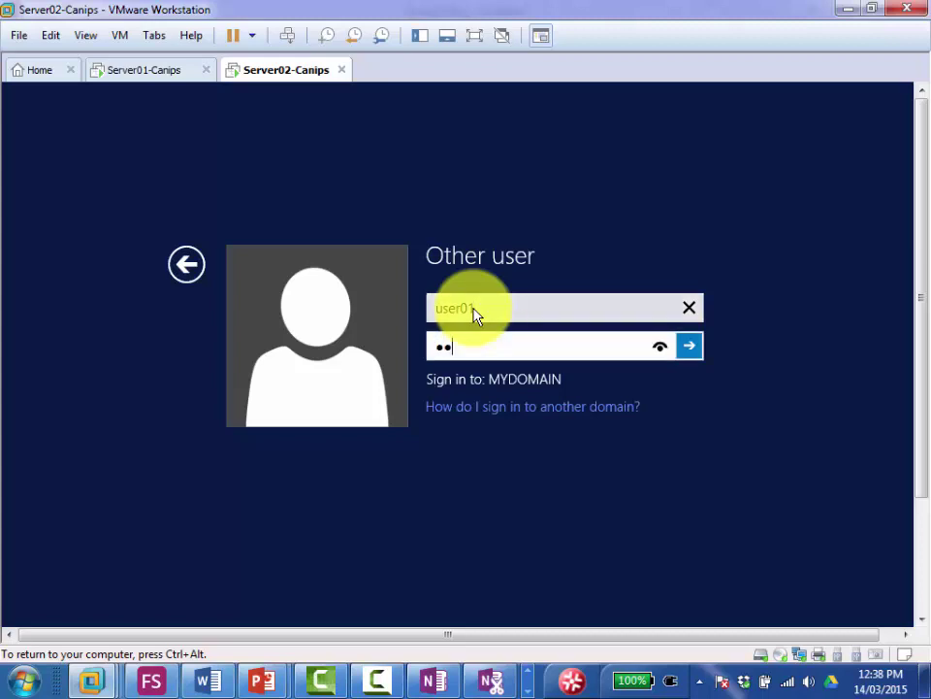
key("Return")
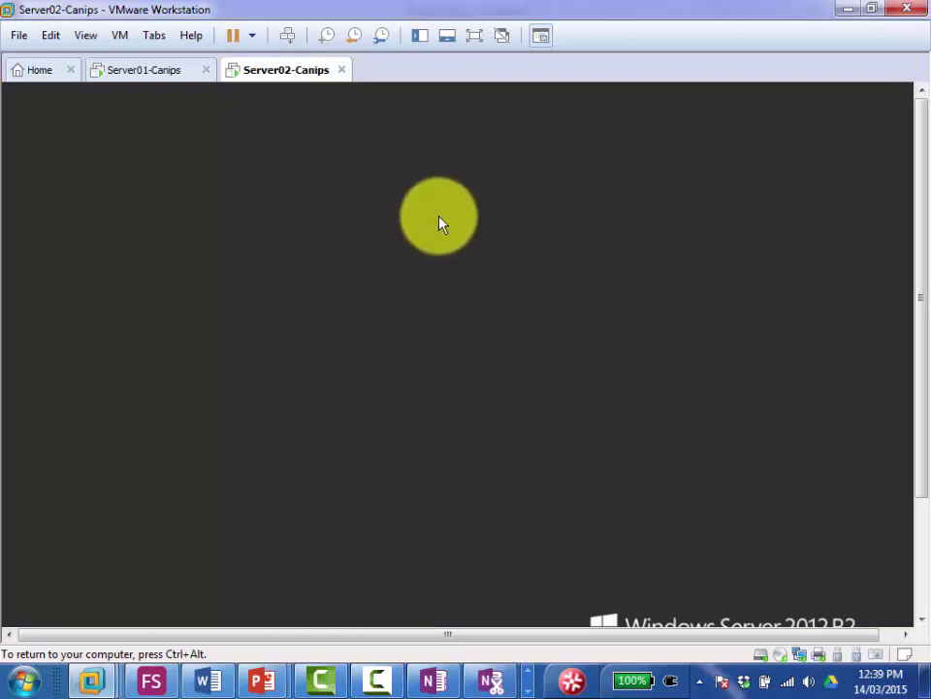
Step: Give Server02 keyboard and mouse control, then release it with Ctrl+Alt
left_click(419, 220)
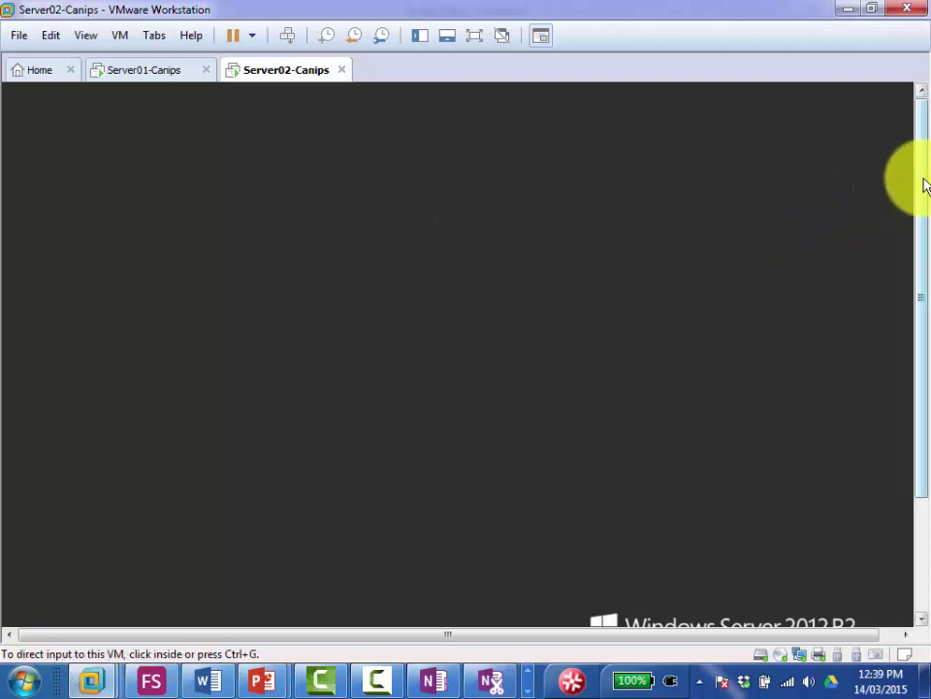
left_click_drag(918, 188, 912, 338)
left_click(466, 231)
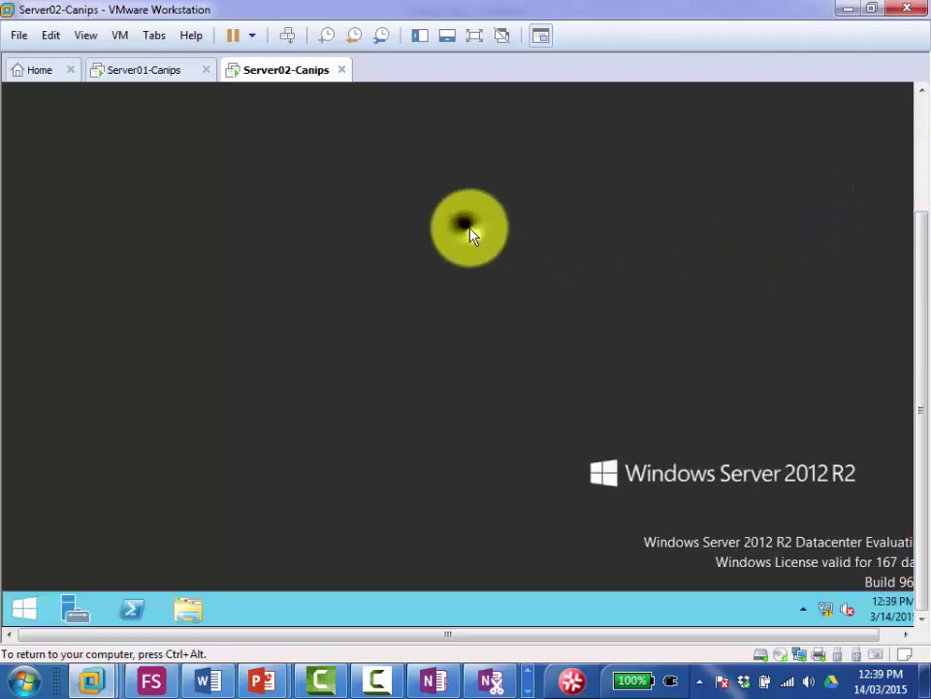
key("ctrl+alt")
Step: Sign the current user out of Server02 from the Start screen's account menu
left_click(138, 70)
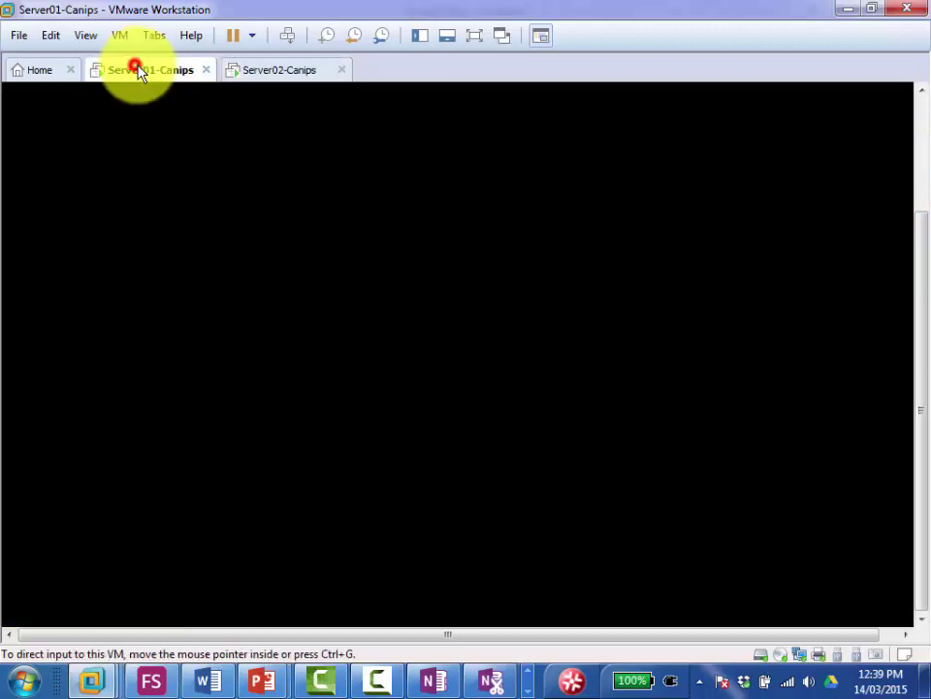
left_click(279, 74)
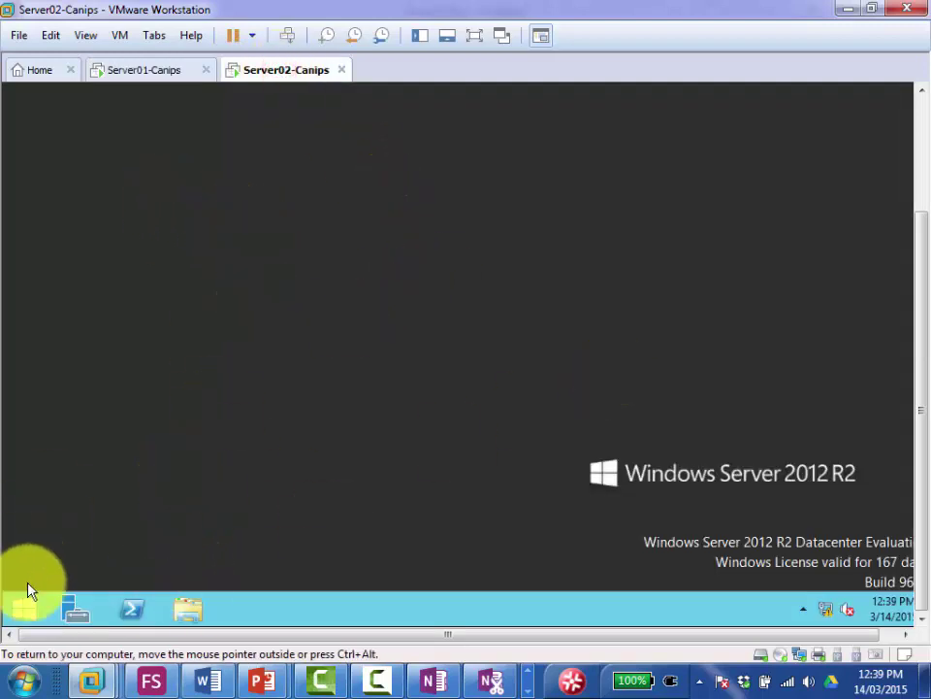
left_click(27, 606)
left_click(920, 120)
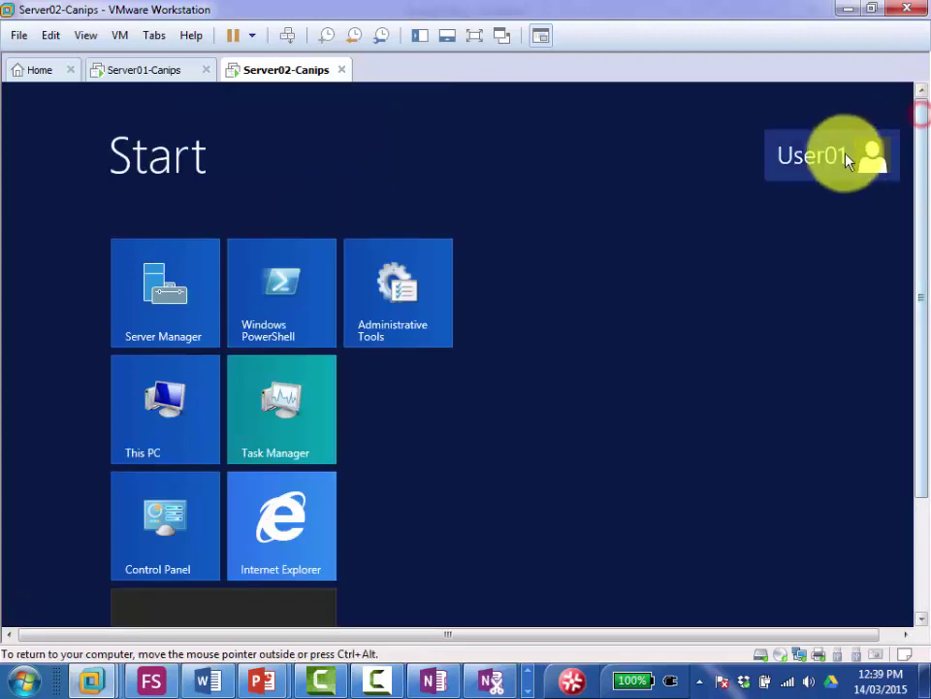
left_click(849, 158)
left_click(700, 244)
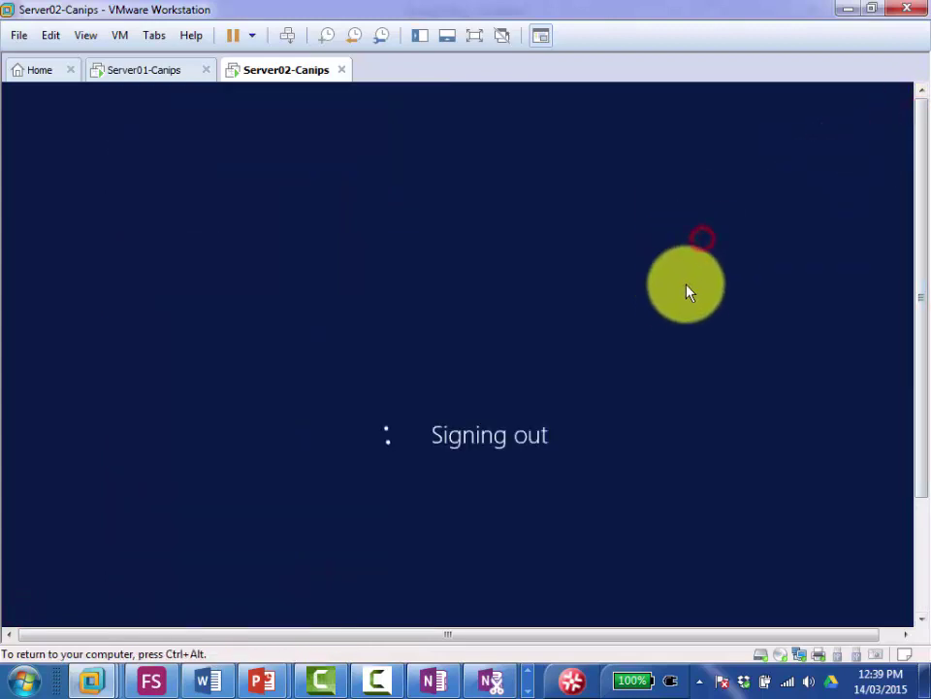
Step: Sign back in to Server02 as user01 with its password via Other user
left_click(287, 35)
left_click(601, 419)
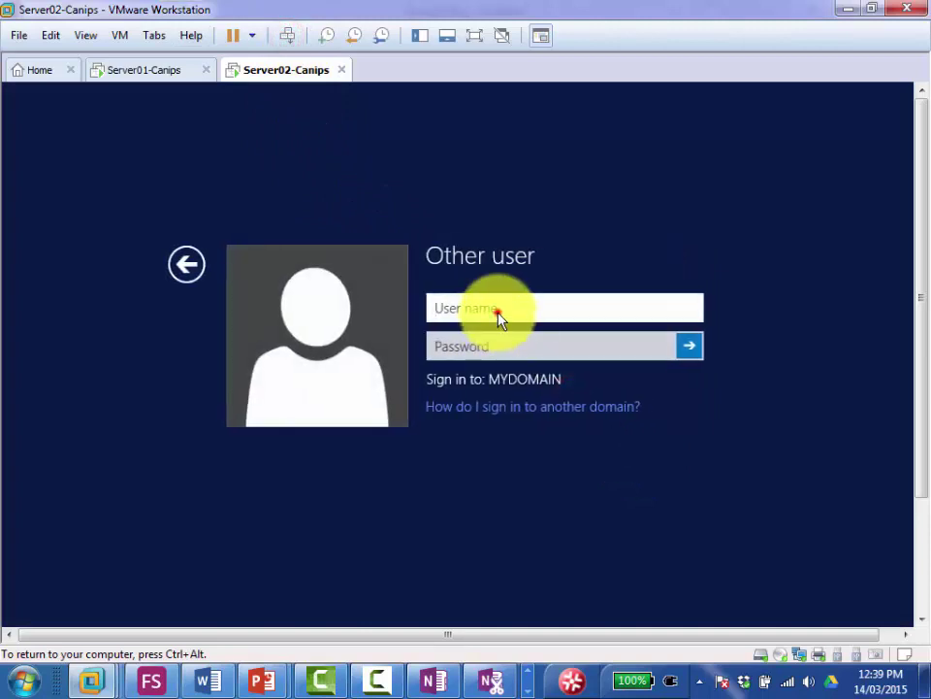
type("user01")
key("Tab")
type("••••••")
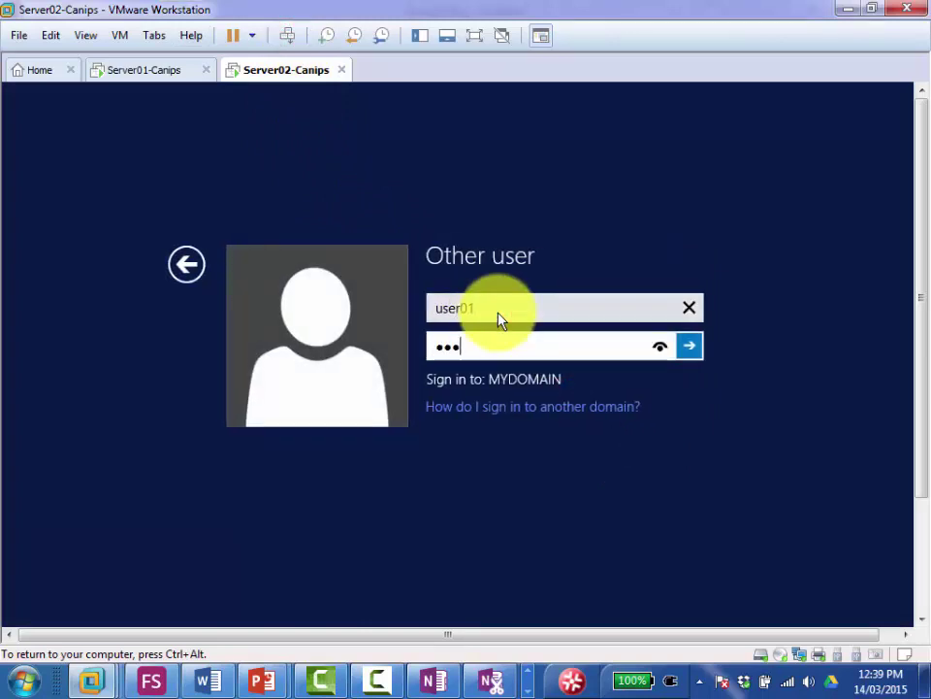
type("•••")
key("Return")
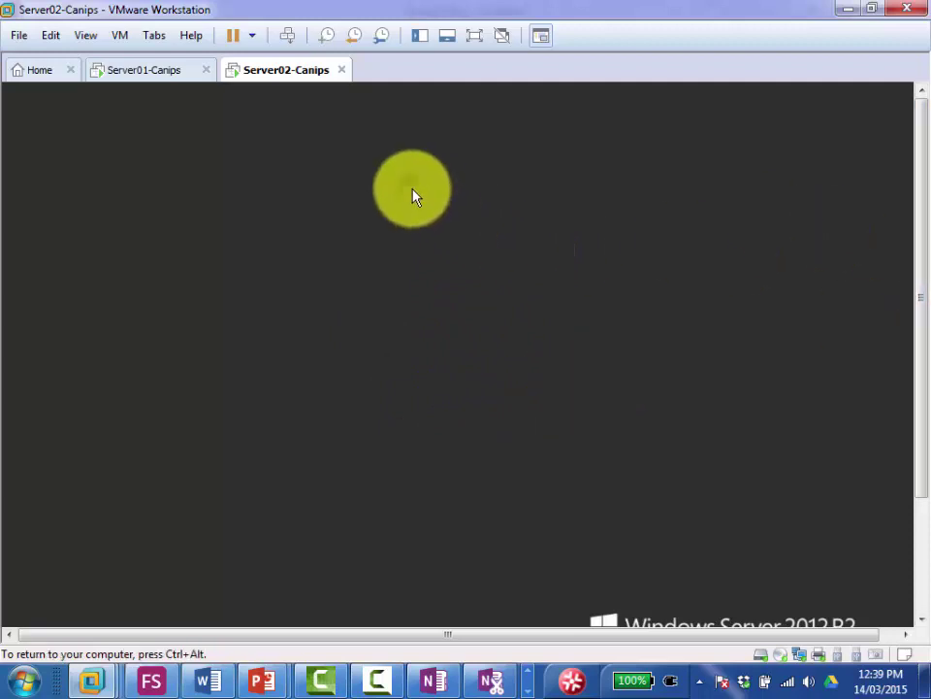
Step: On Server01-Canips, bring up the Administrator unlock prompt and enter the password
left_click(133, 75)
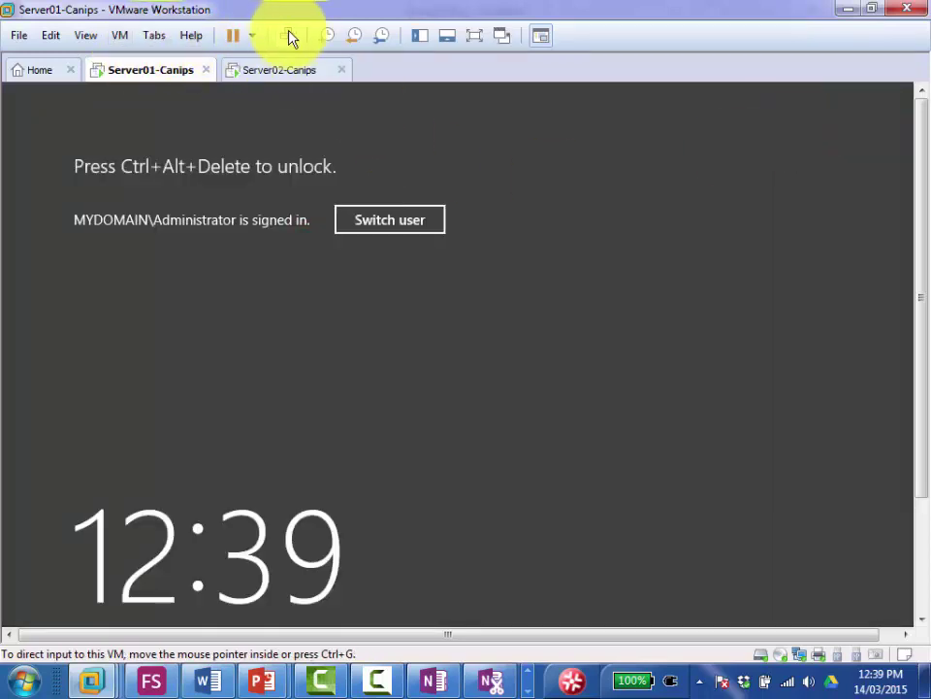
left_click(288, 36)
left_click(527, 328)
type("•••••••")
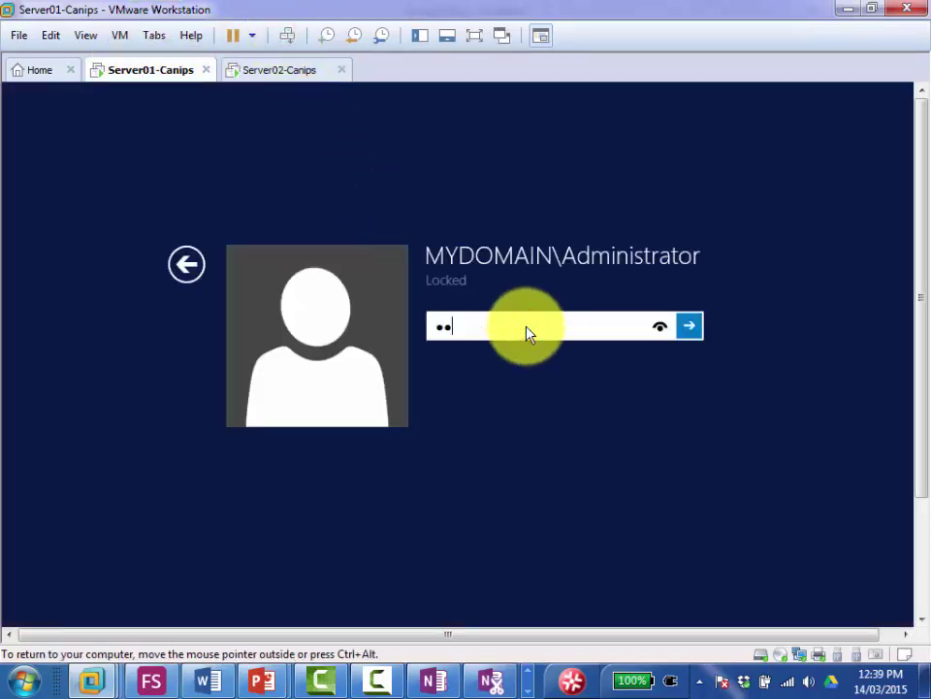
type("••")
Step: Unlock Server01, un-enforce the Block Desktop link, and clear Block Inheritance on Toronto-Accounts
key("Return")
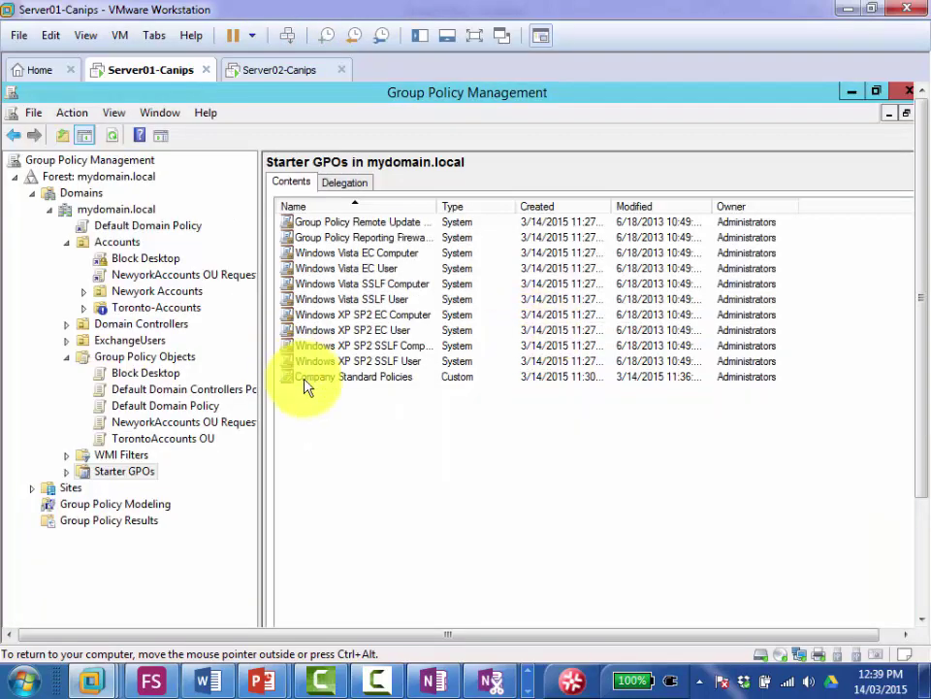
right_click(106, 262)
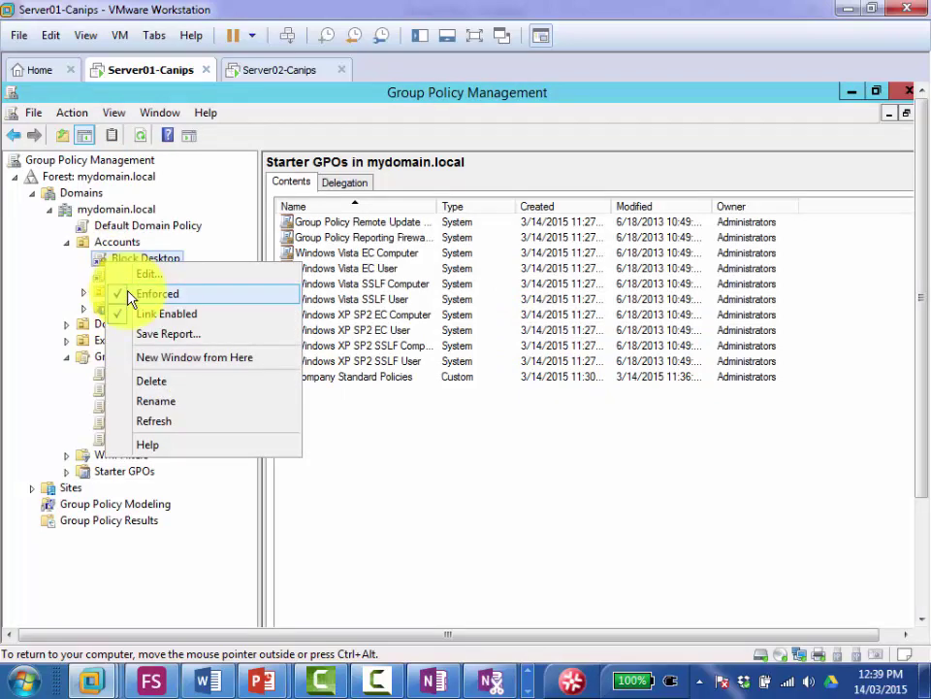
left_click(129, 292)
right_click(105, 309)
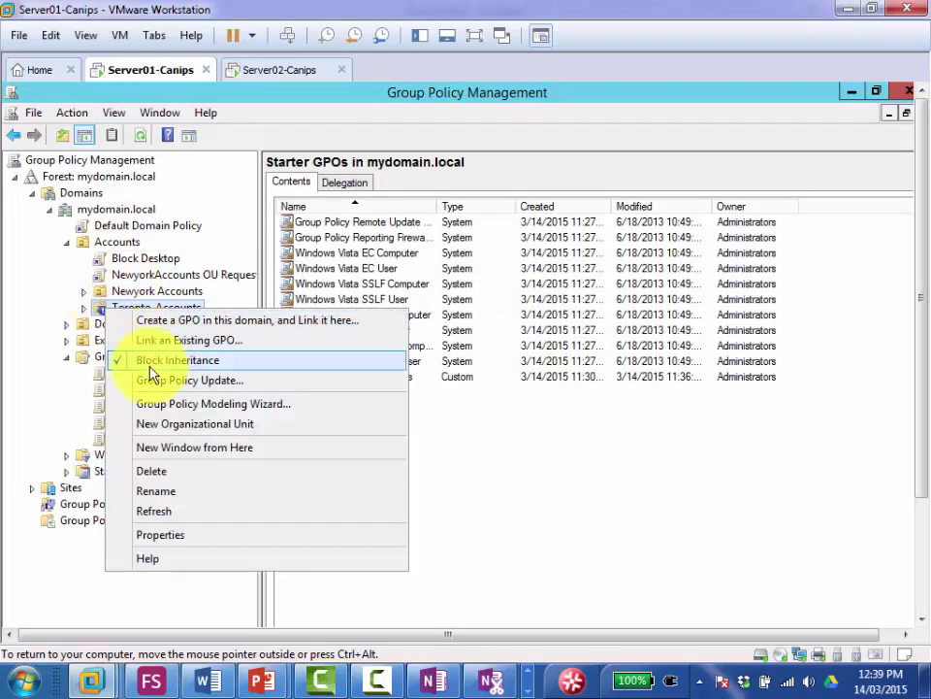
left_click(121, 360)
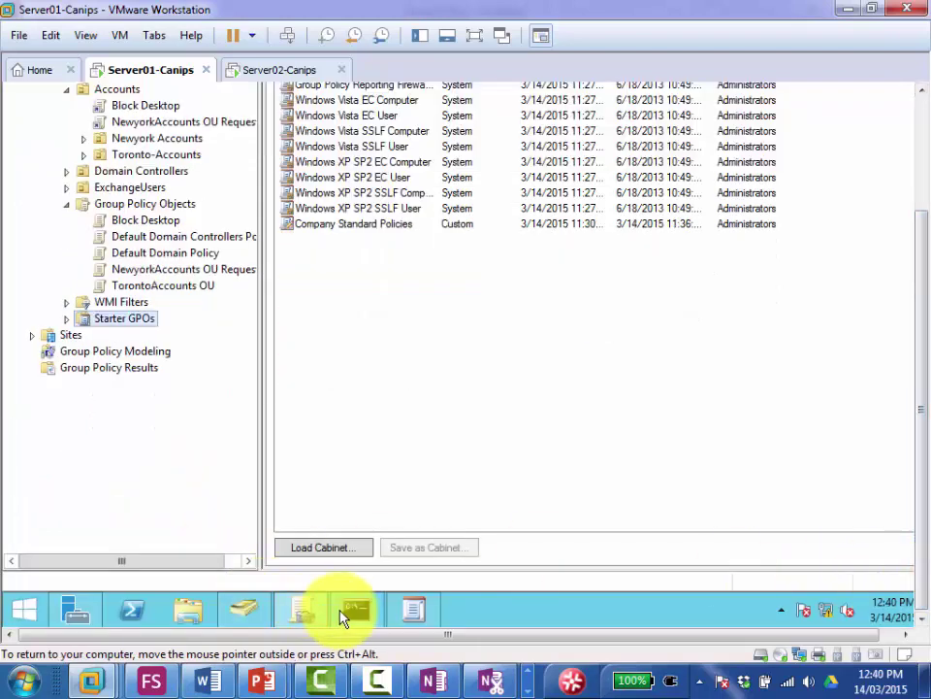
Step: Rerun gpupdate /force in Command Prompt, then minimize the window
left_click(341, 617)
key("Up")
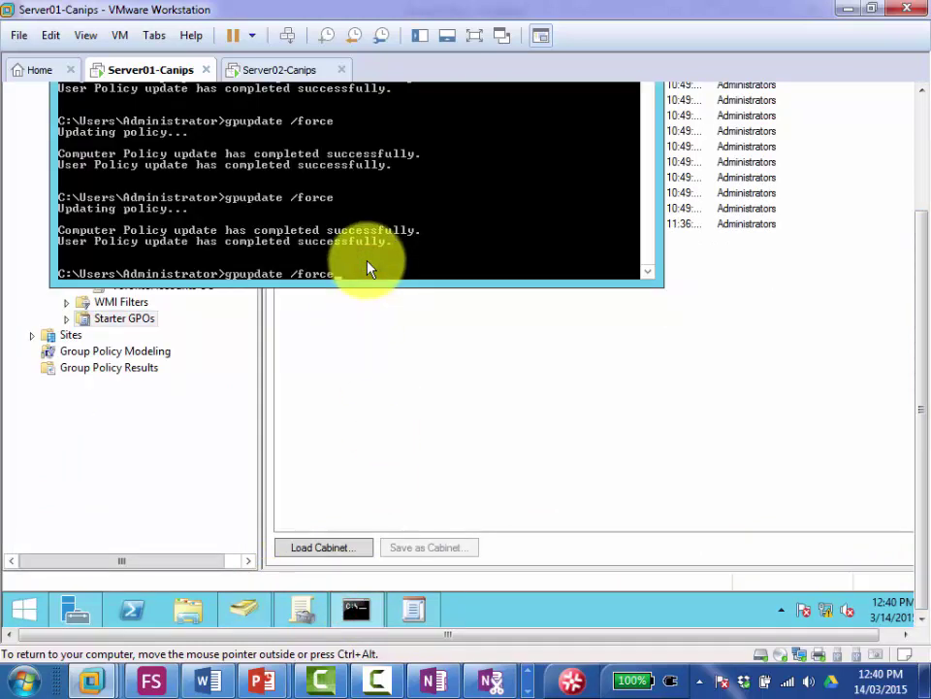
key("Return")
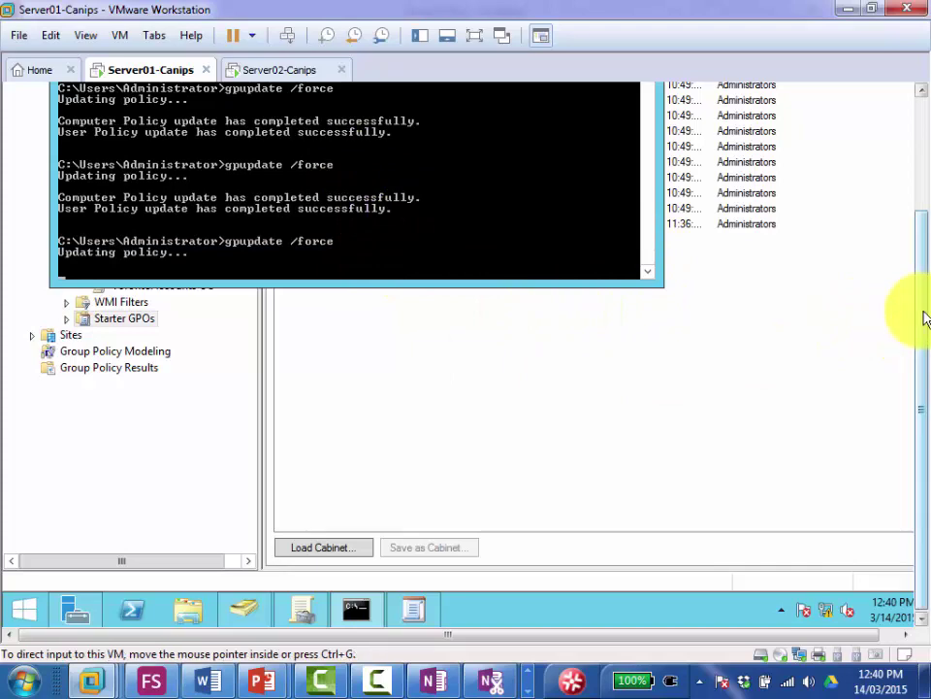
left_click_drag(923, 307, 915, 187)
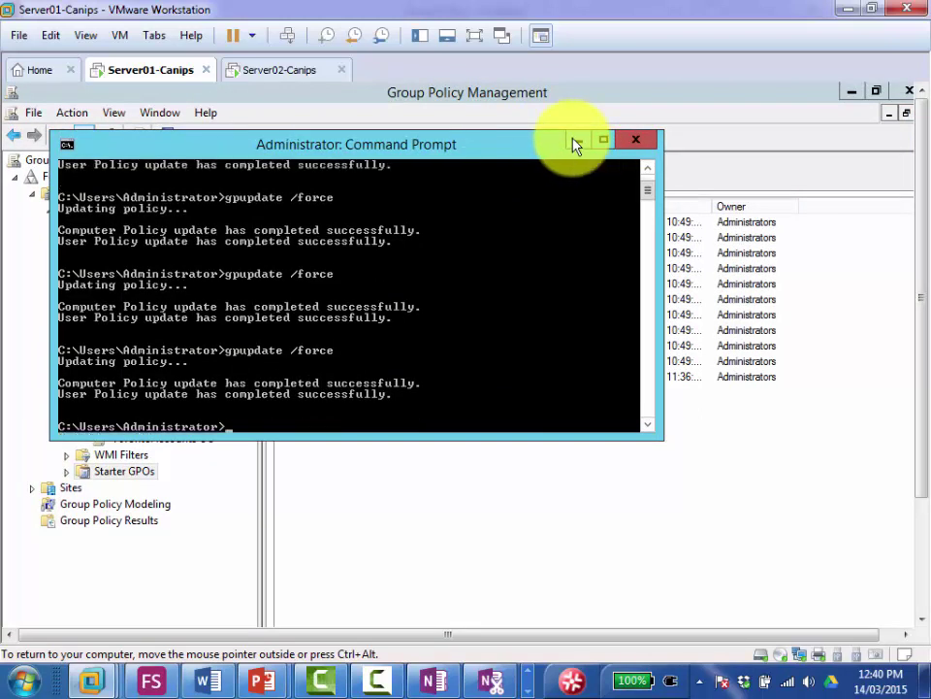
left_click(575, 144)
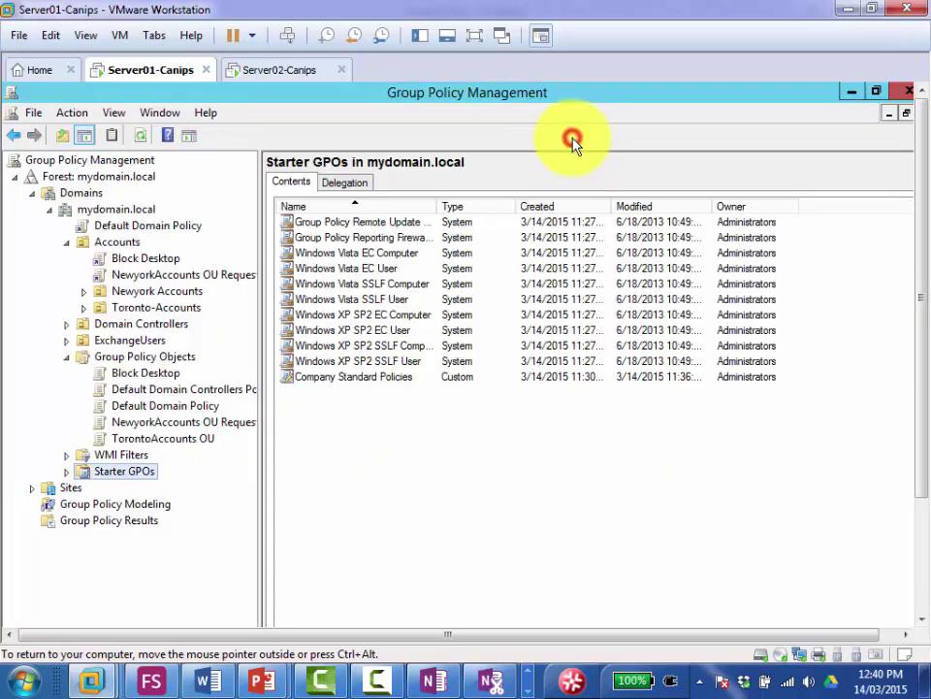
Step: Disable the Block Desktop link on Accounts, then delete that link and confirm
left_click(137, 257)
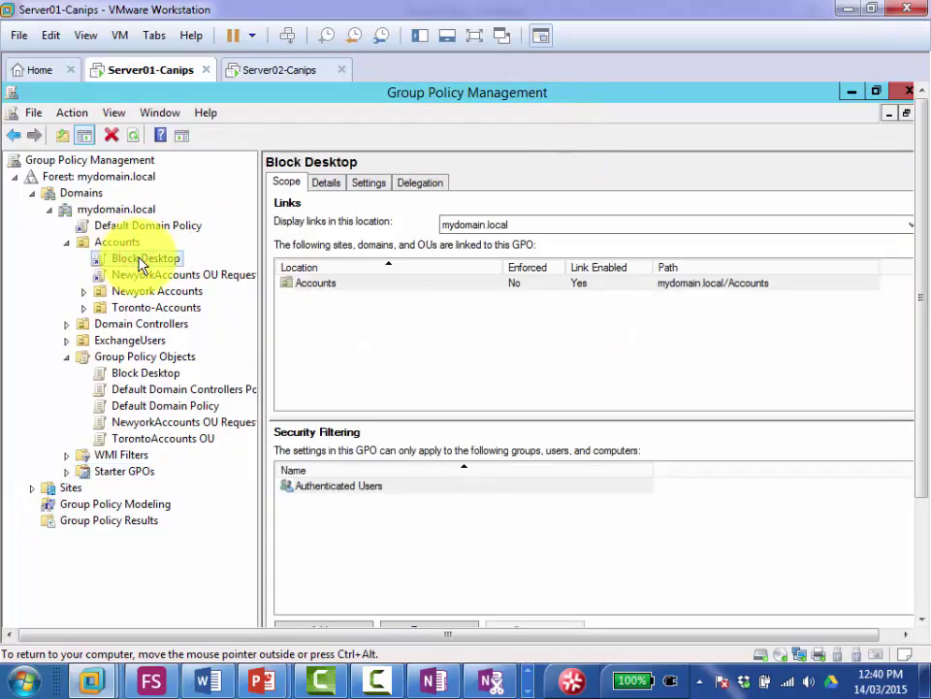
right_click(139, 259)
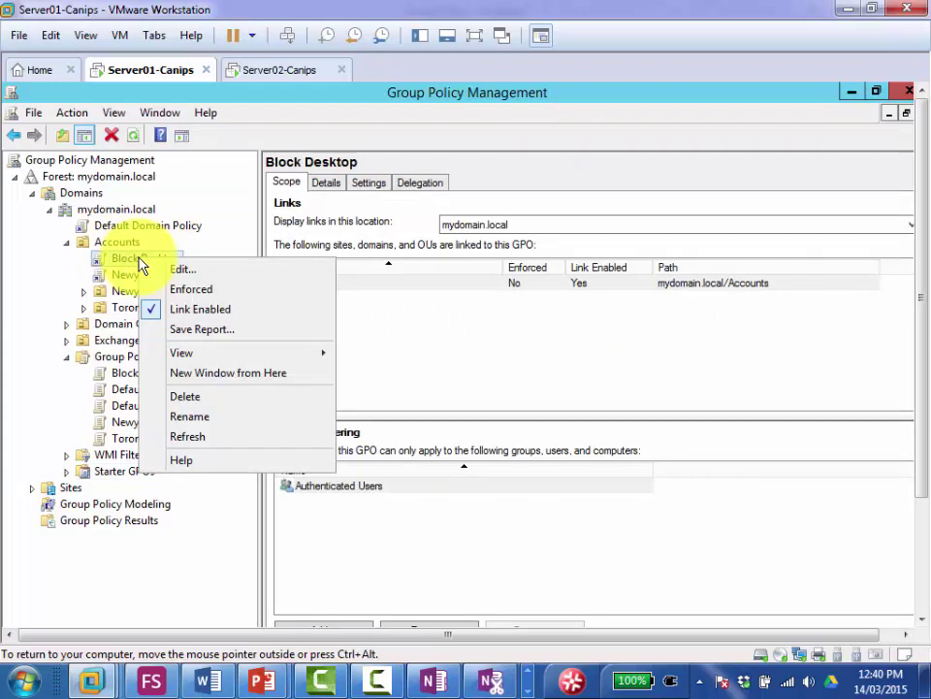
left_click(150, 313)
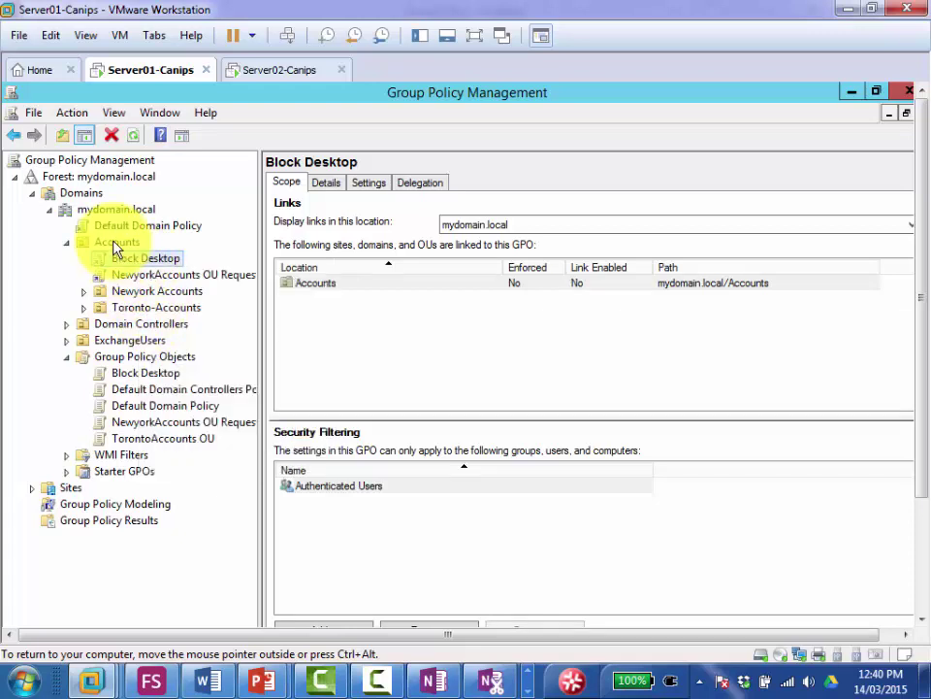
left_click(144, 357)
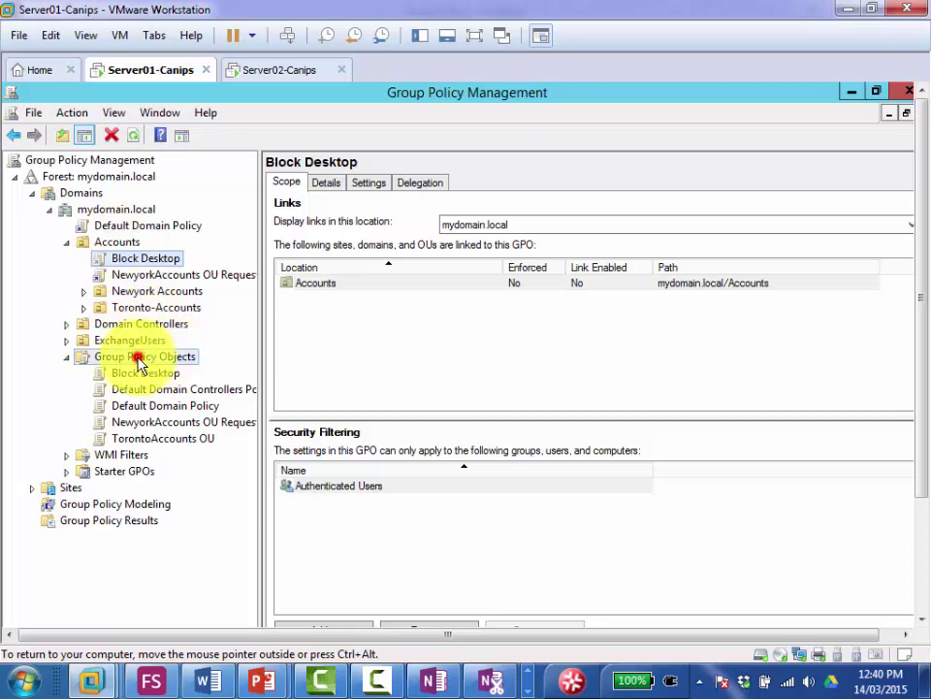
left_click(121, 242)
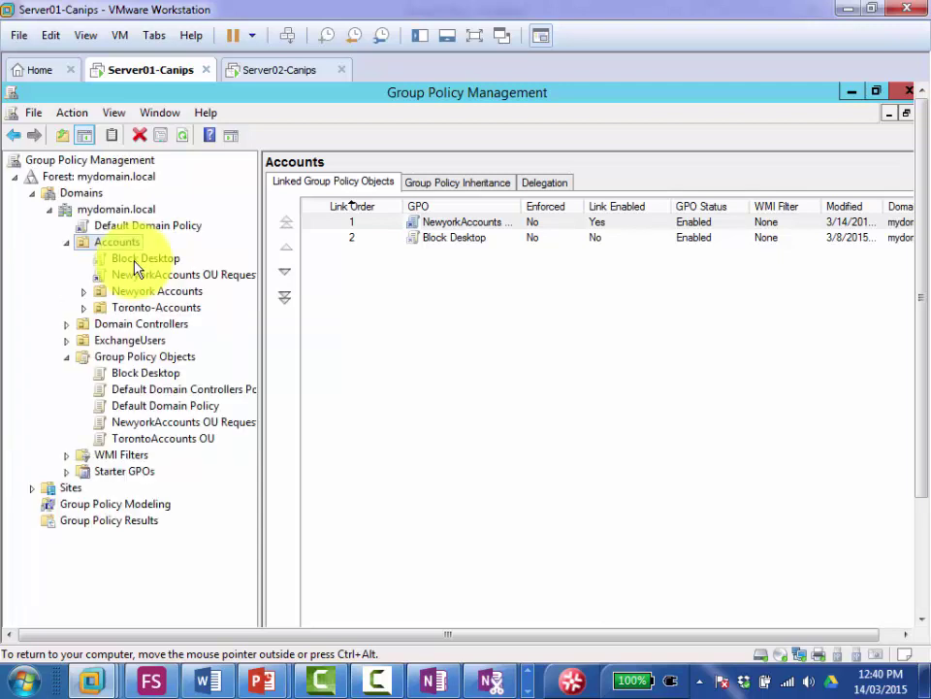
right_click(136, 264)
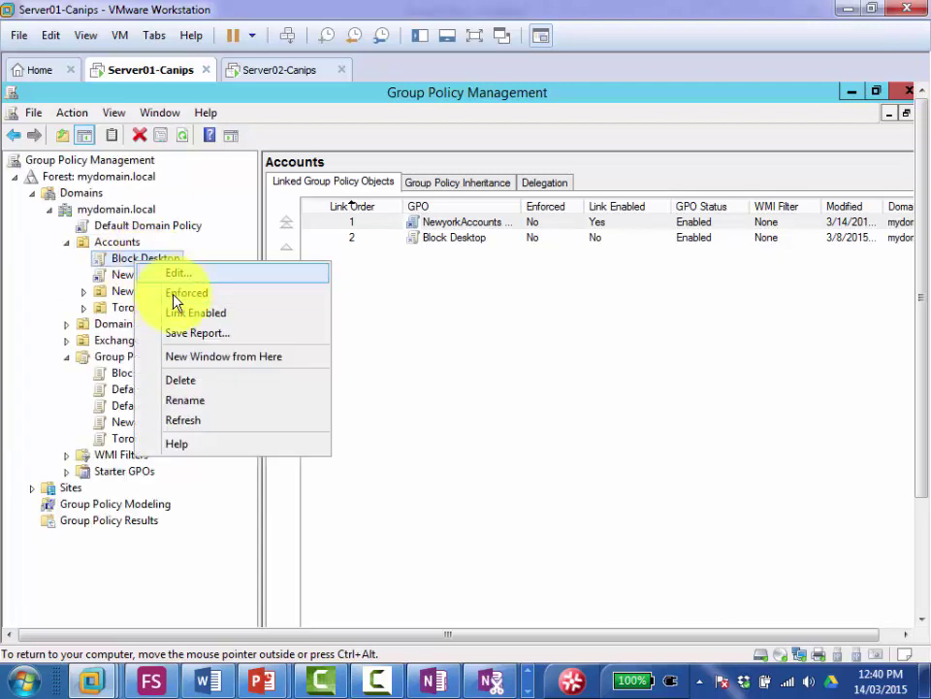
left_click(187, 384)
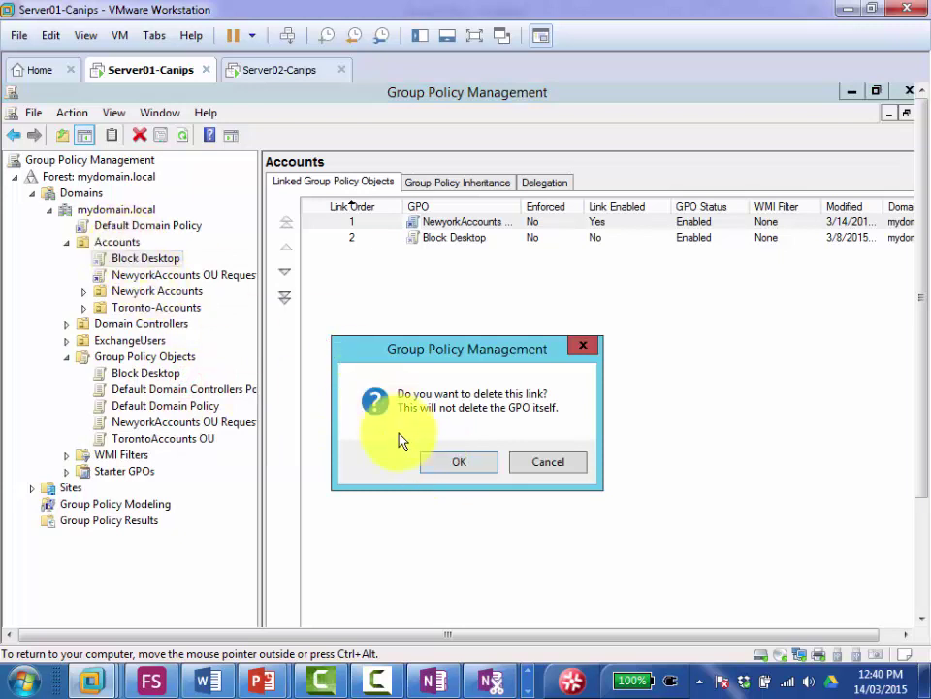
left_click(446, 463)
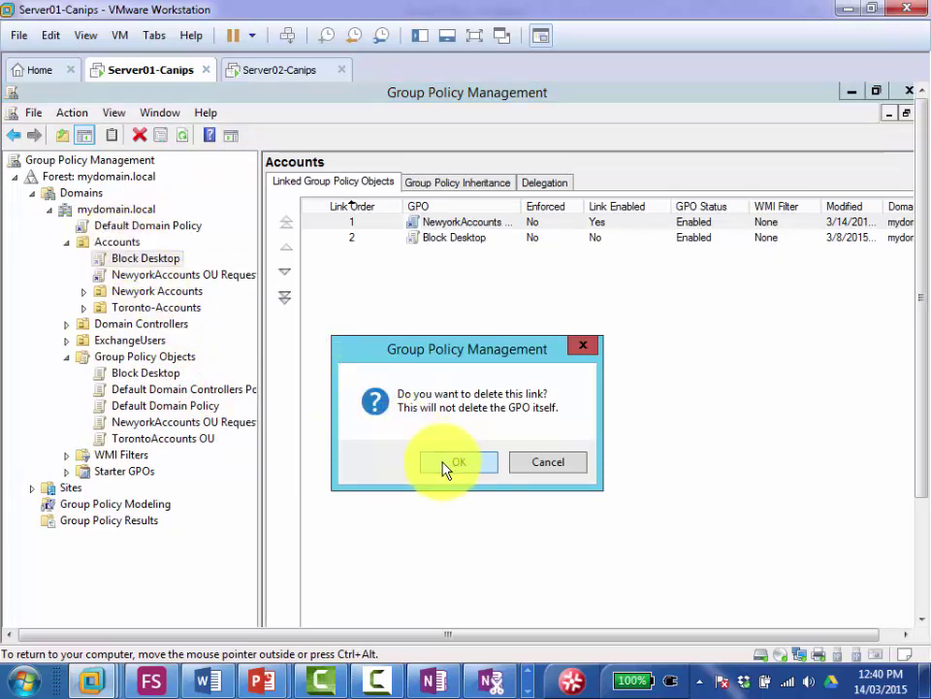
left_click(449, 463)
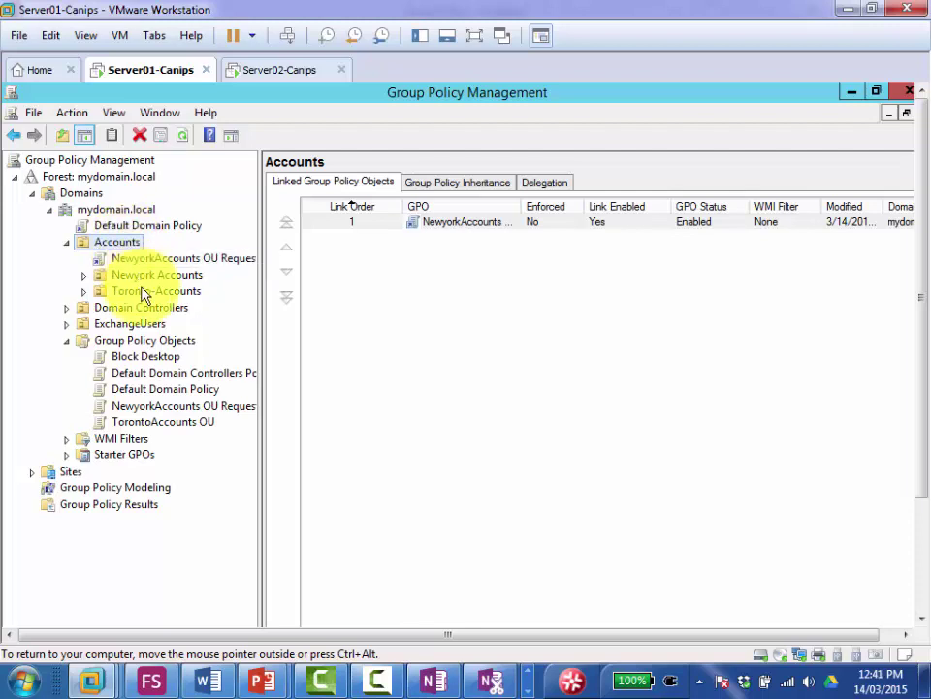
Step: Review Block Desktop's settings, then show the NewyorkAccounts OU Request link's scope under Accounts
left_click(143, 341)
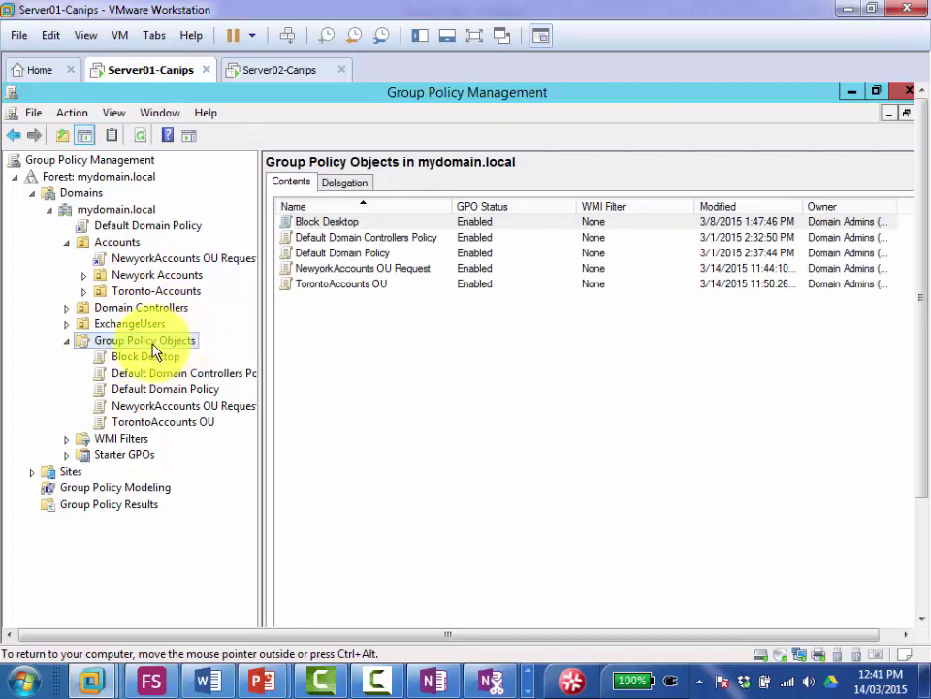
left_click(109, 243)
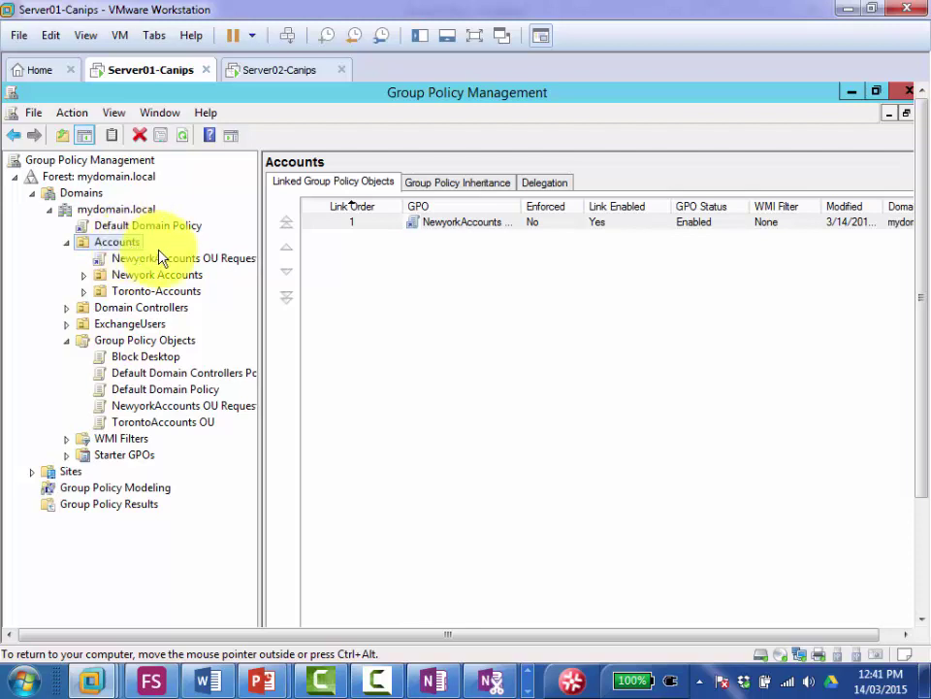
left_click(146, 359)
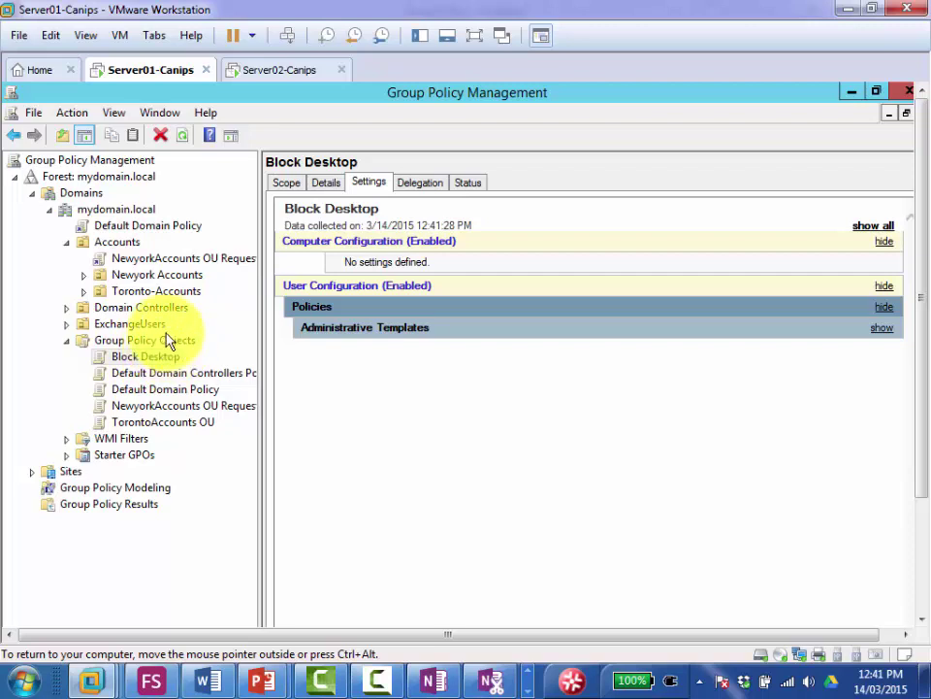
left_click(125, 241)
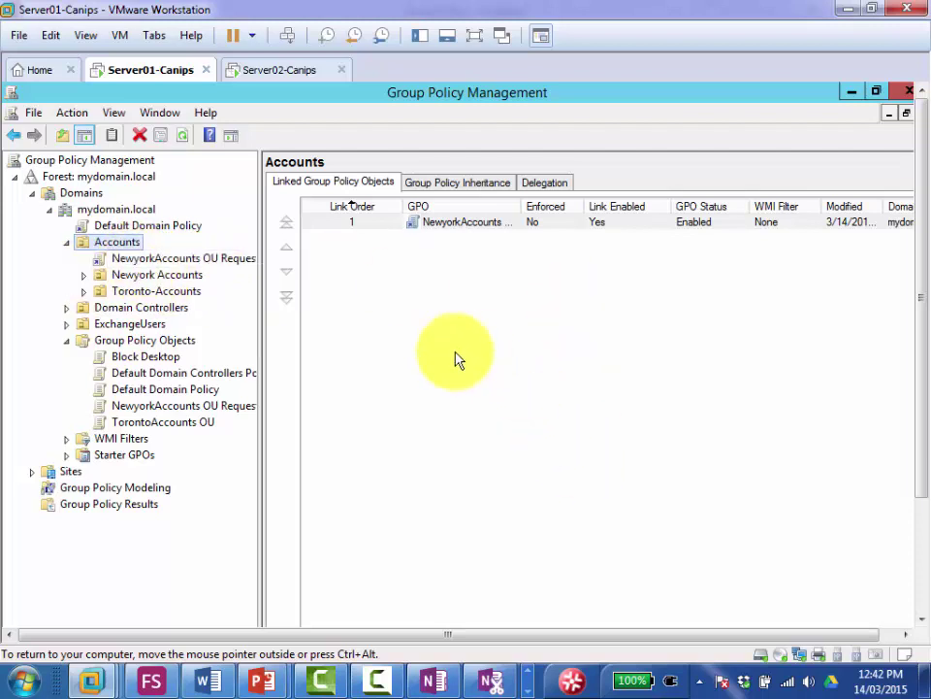
left_click(126, 262)
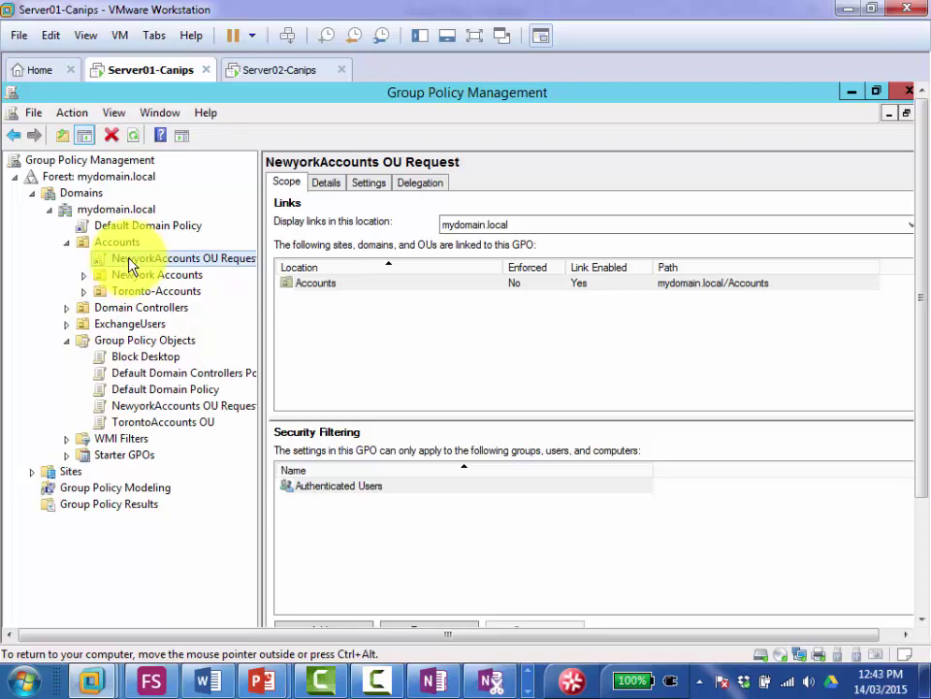
Step: Delete the NewyorkAccounts OU Request link from Accounts and confirm
right_click(131, 262)
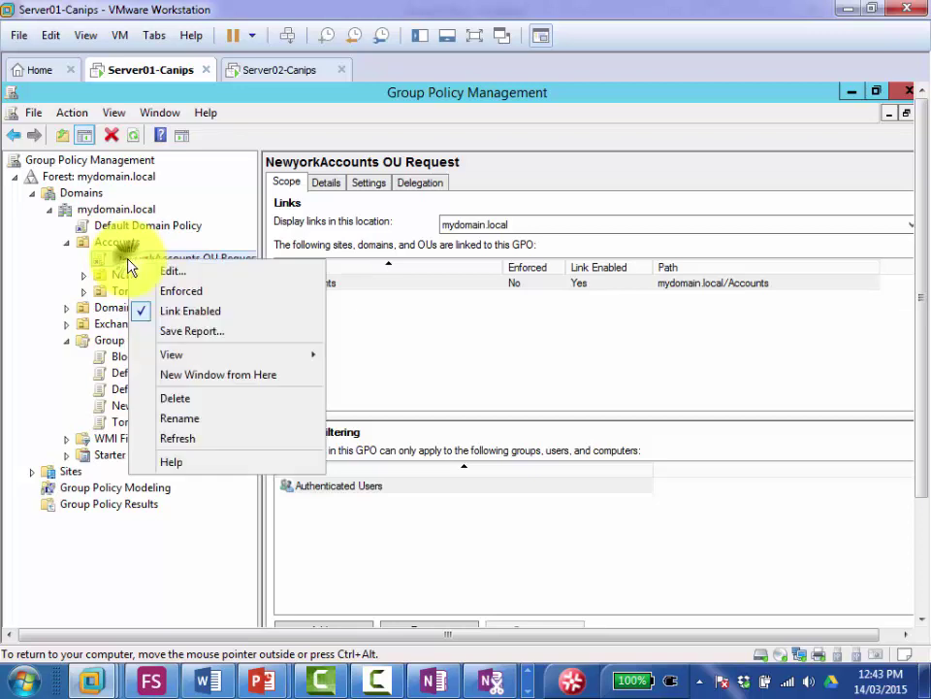
left_click(180, 406)
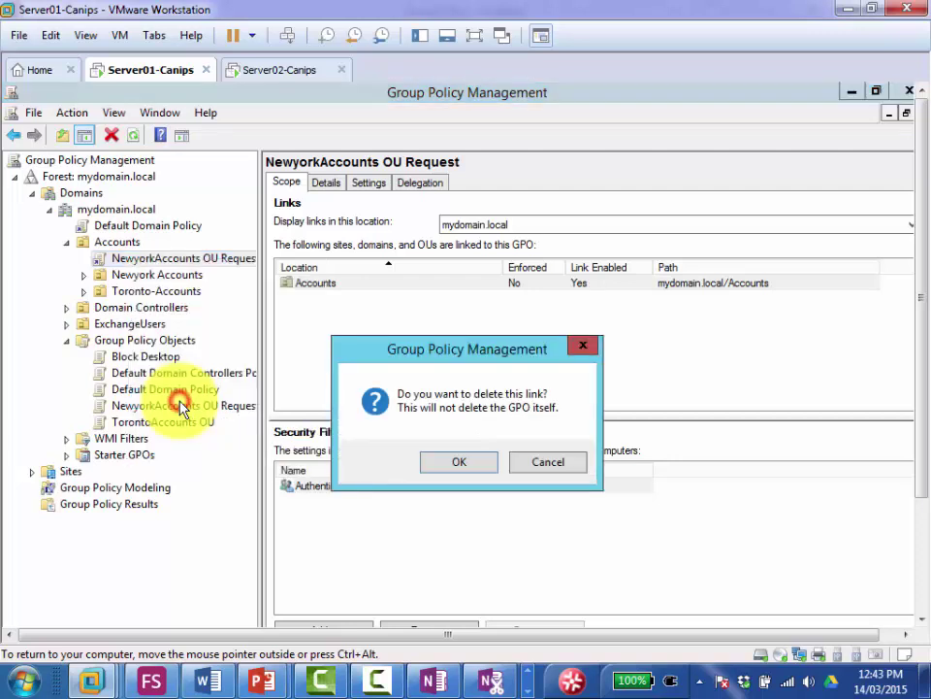
left_click(453, 466)
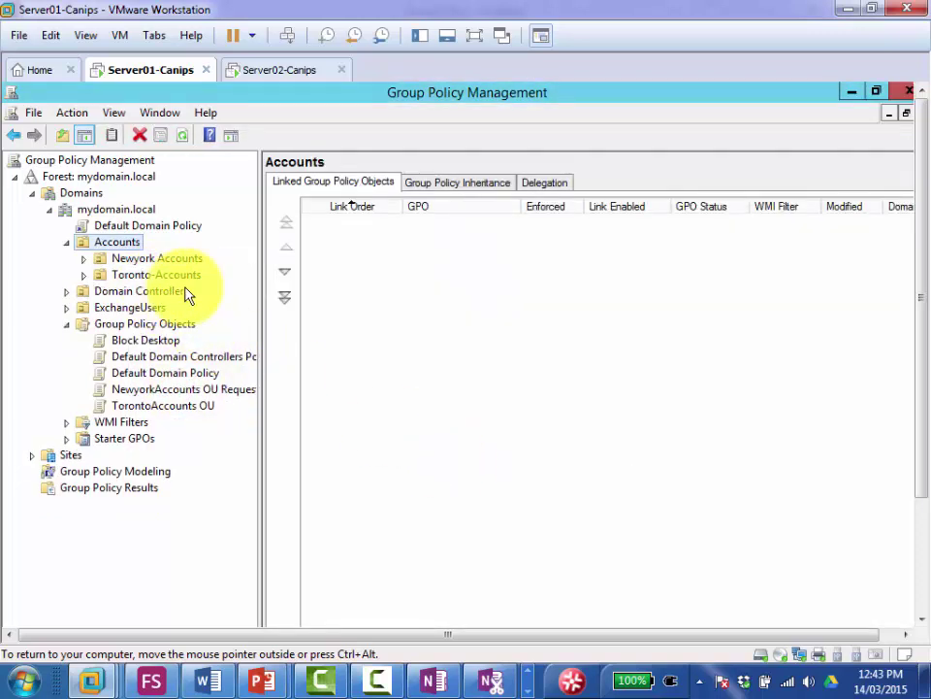
Step: Verify no policies remain linked to Accounts, Newyork Accounts or Toronto-Accounts
left_click(151, 324)
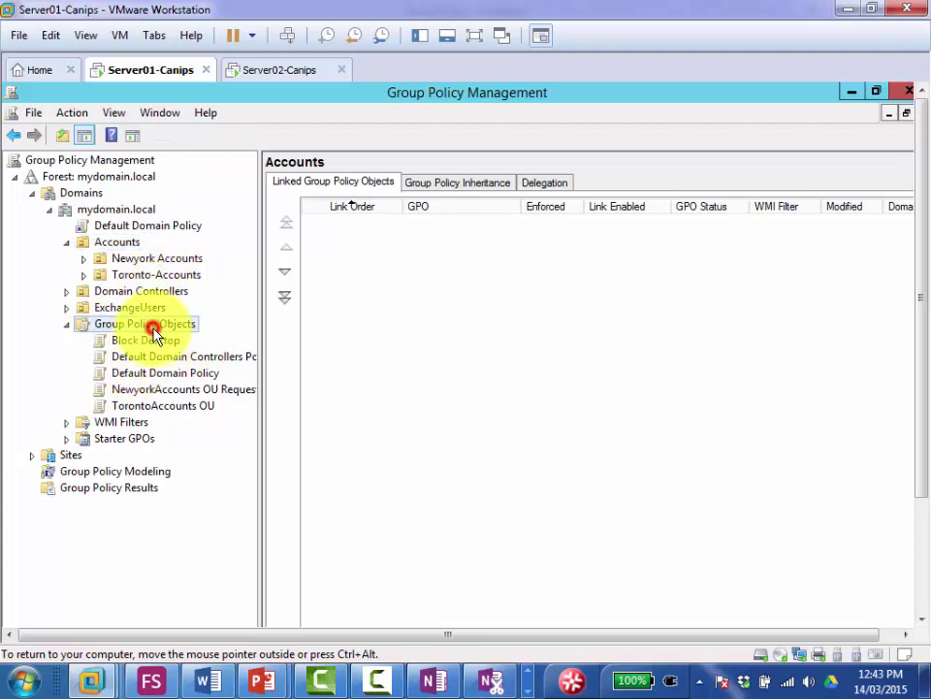
left_click(118, 243)
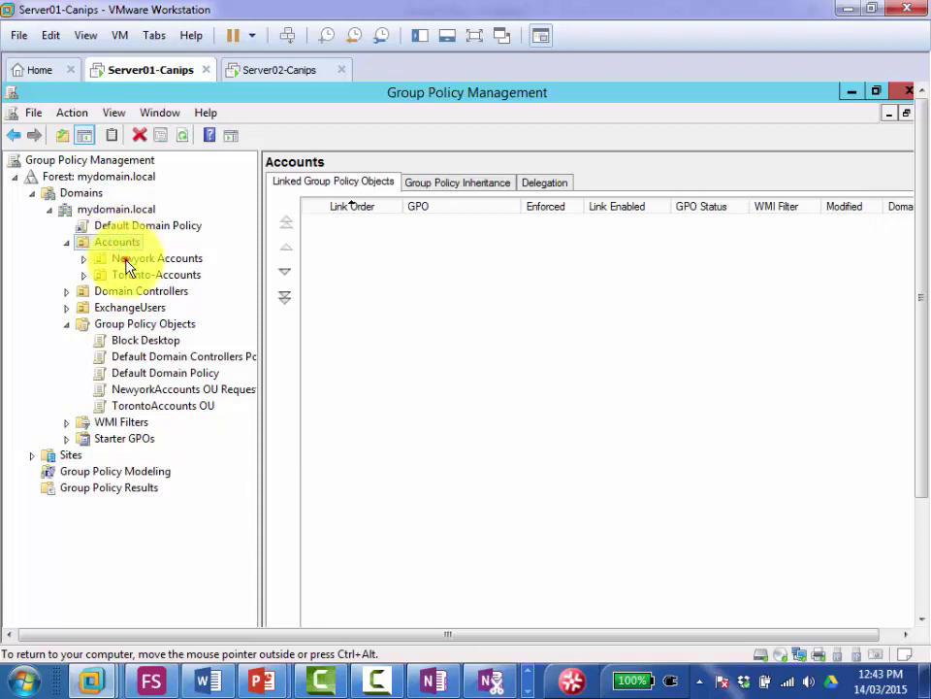
left_click(124, 260)
left_click(125, 272)
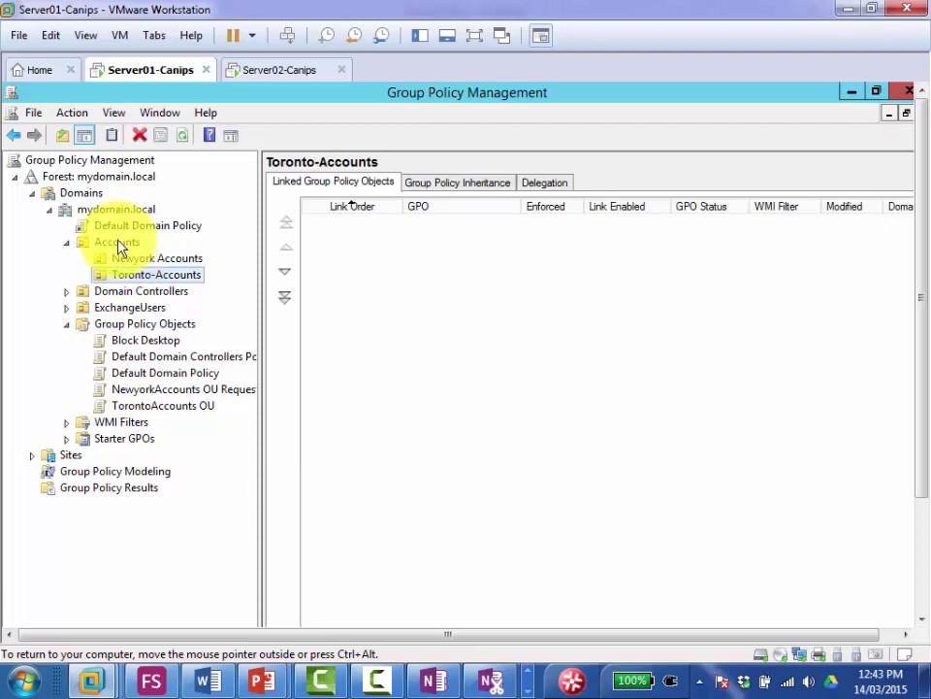
left_click(117, 244)
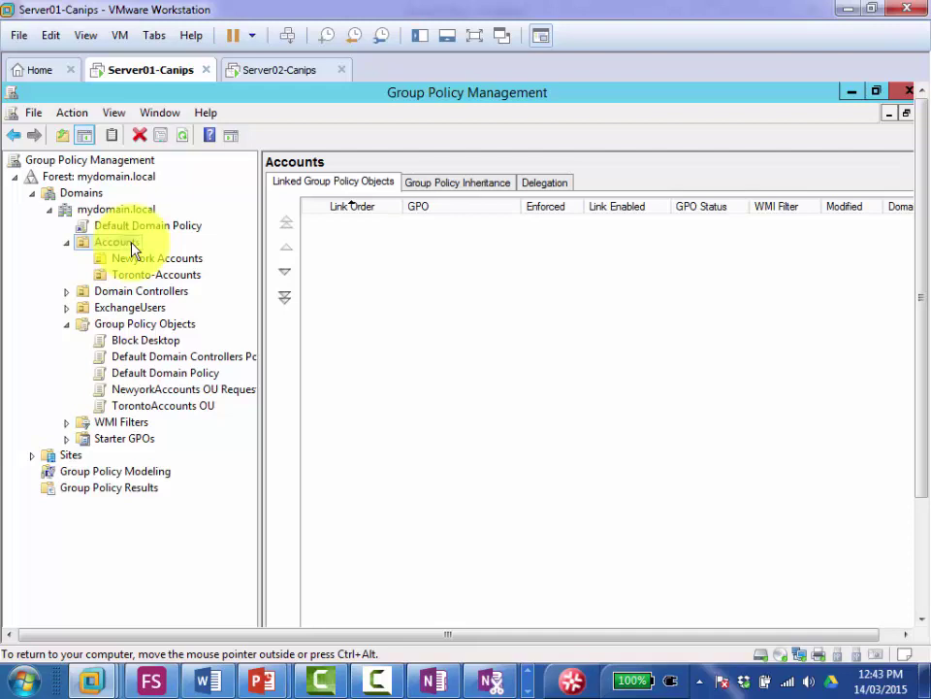
Step: Dismiss the Accounts OU menu, then select Group Policy Objects and open its context menu
right_click(133, 250)
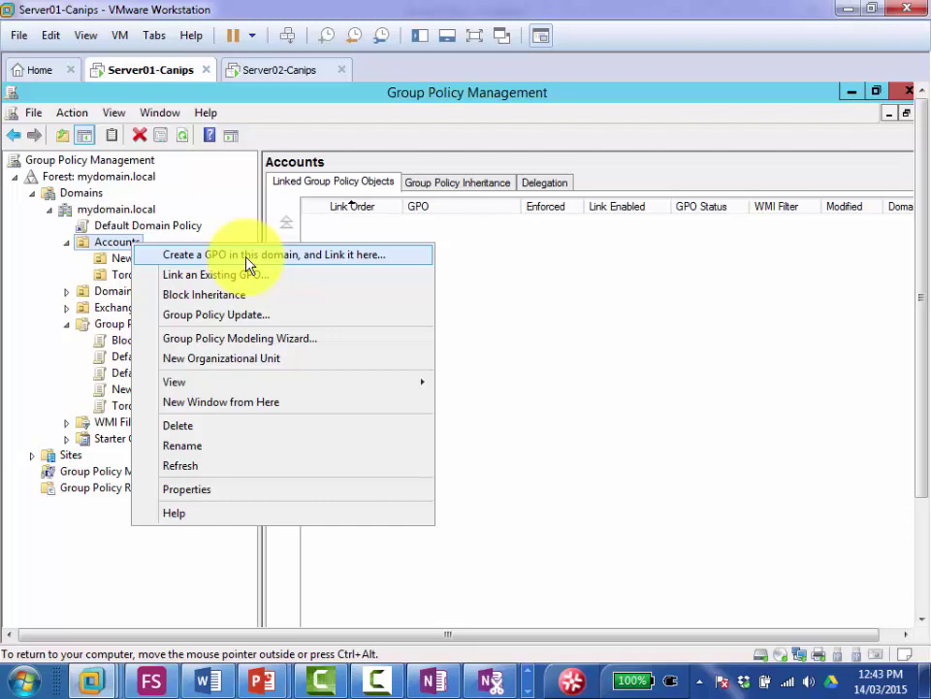
left_click(491, 363)
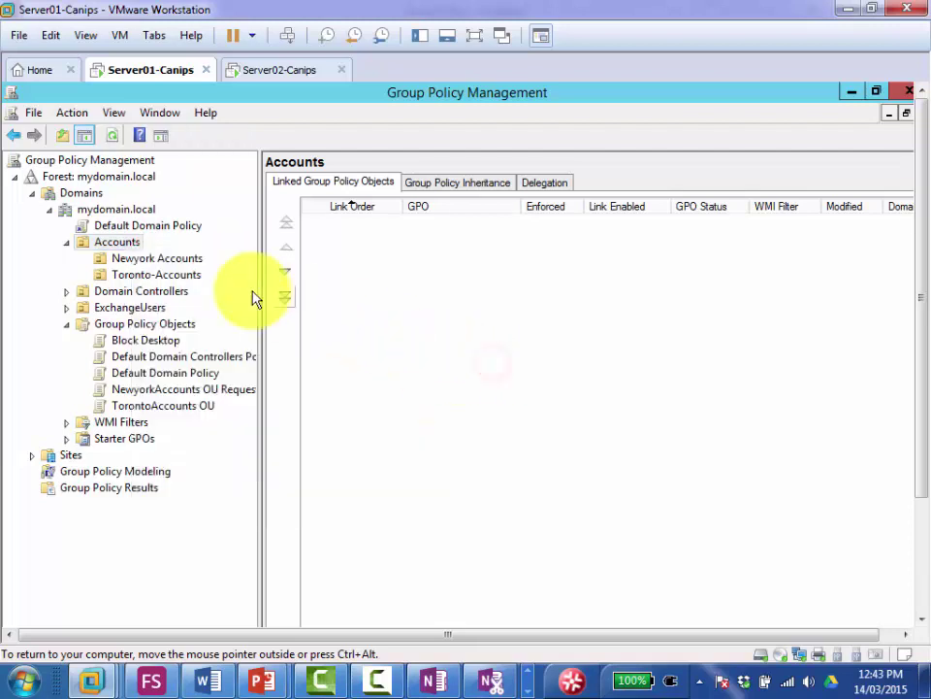
right_click(136, 251)
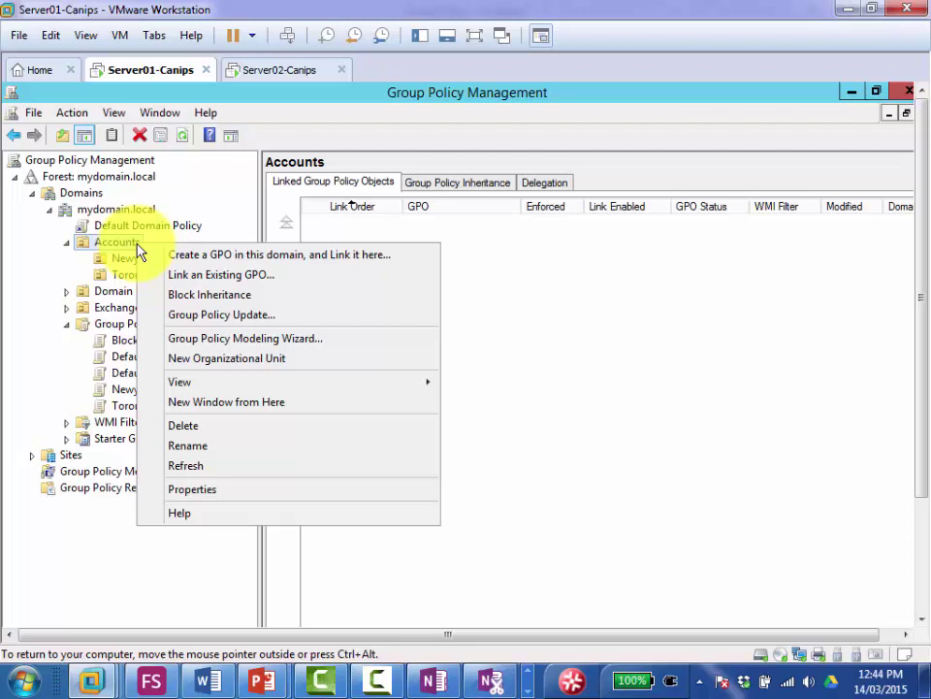
left_click(680, 354)
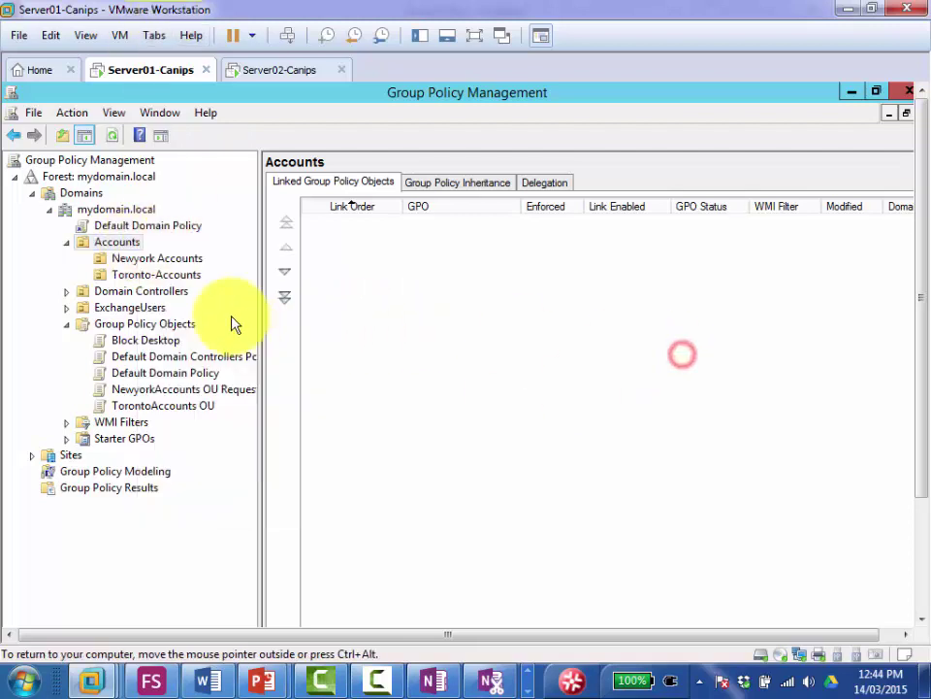
left_click(154, 324)
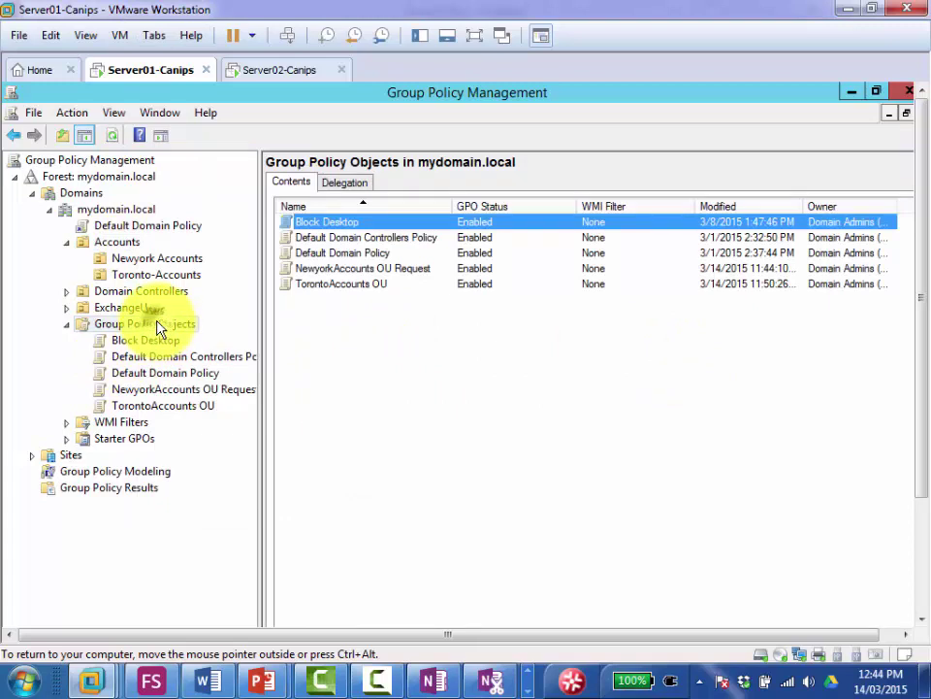
right_click(159, 327)
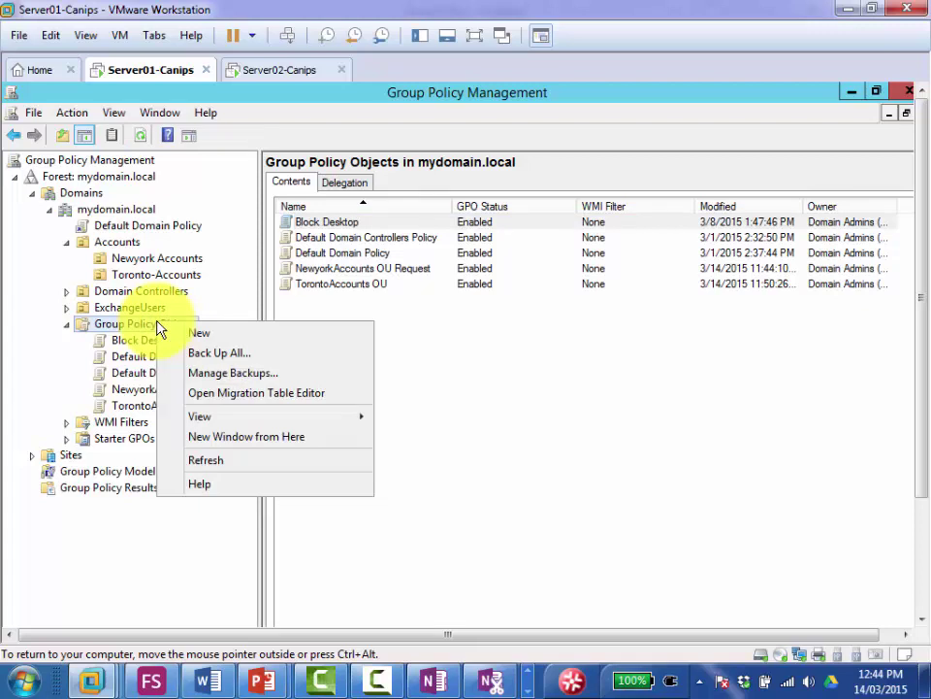
Step: Create a new GPO named 'Software Deployment' under Group Policy Objects
right_click(125, 325)
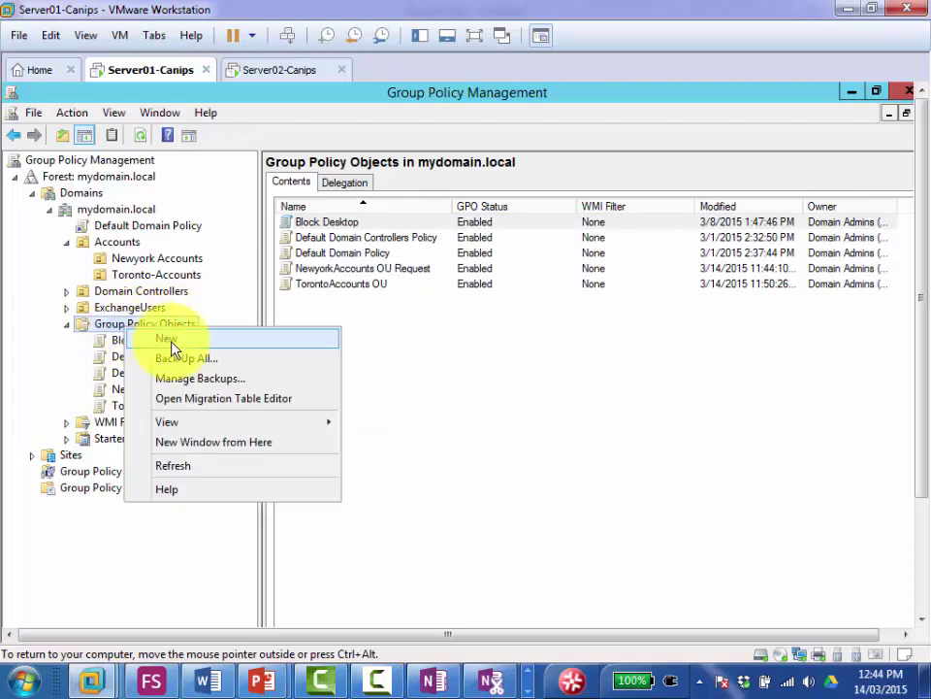
left_click(171, 341)
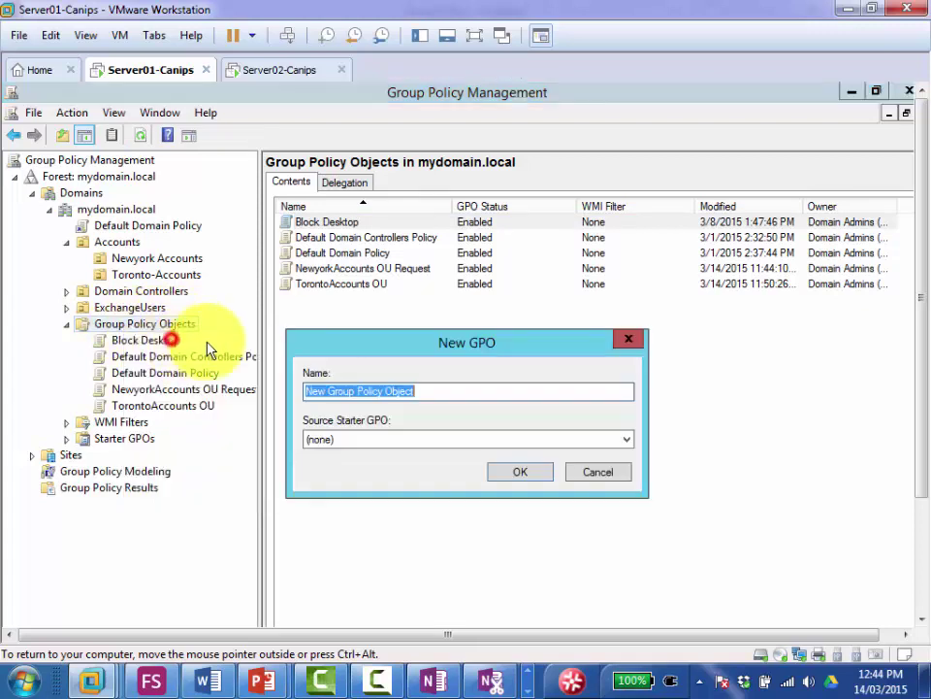
type("S")
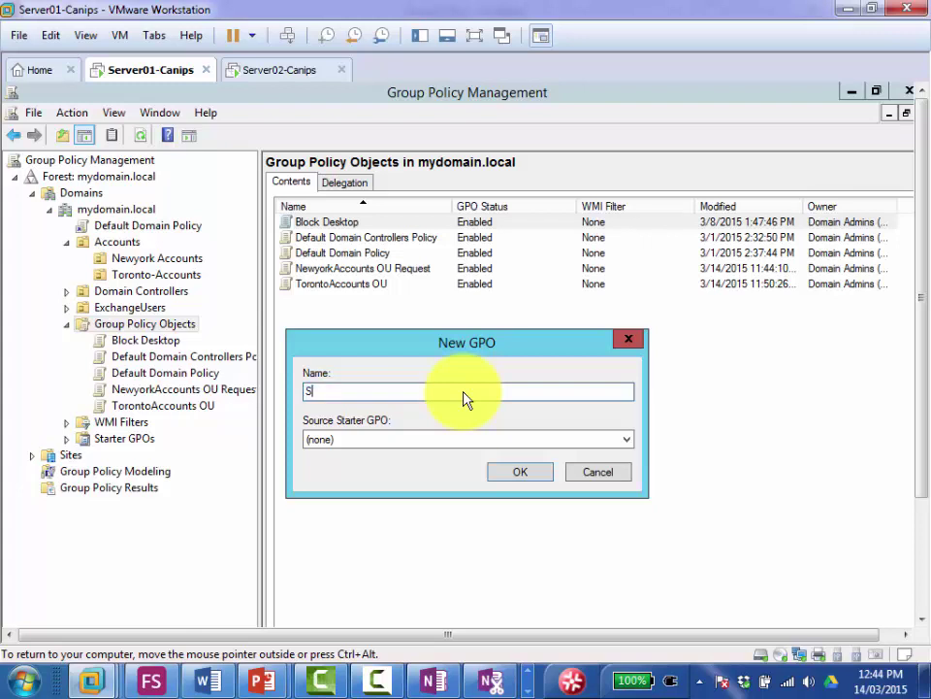
type("oftware Deployment")
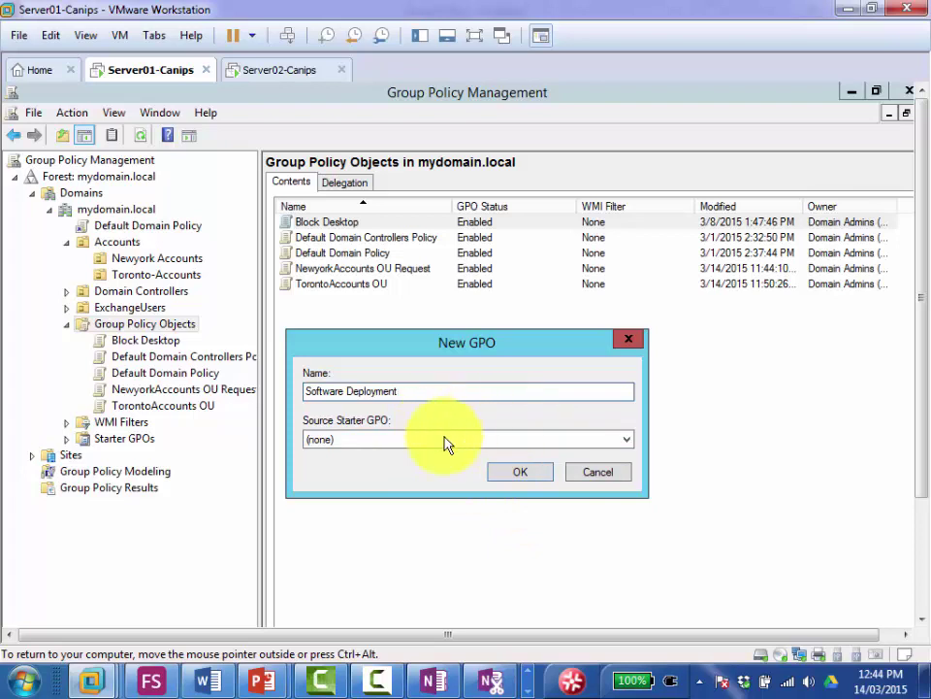
left_click(515, 476)
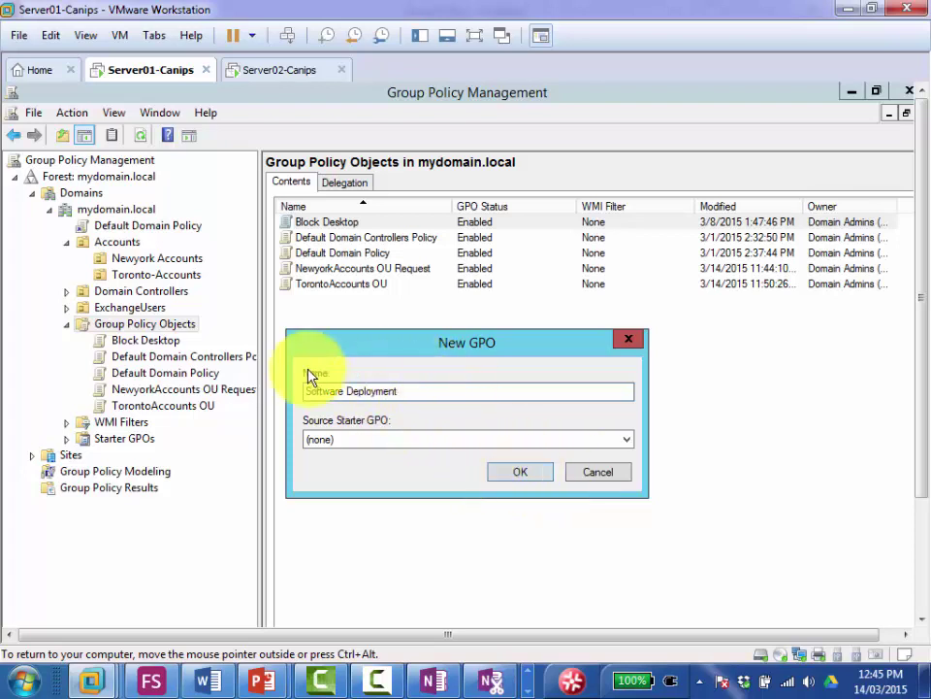
left_click(516, 474)
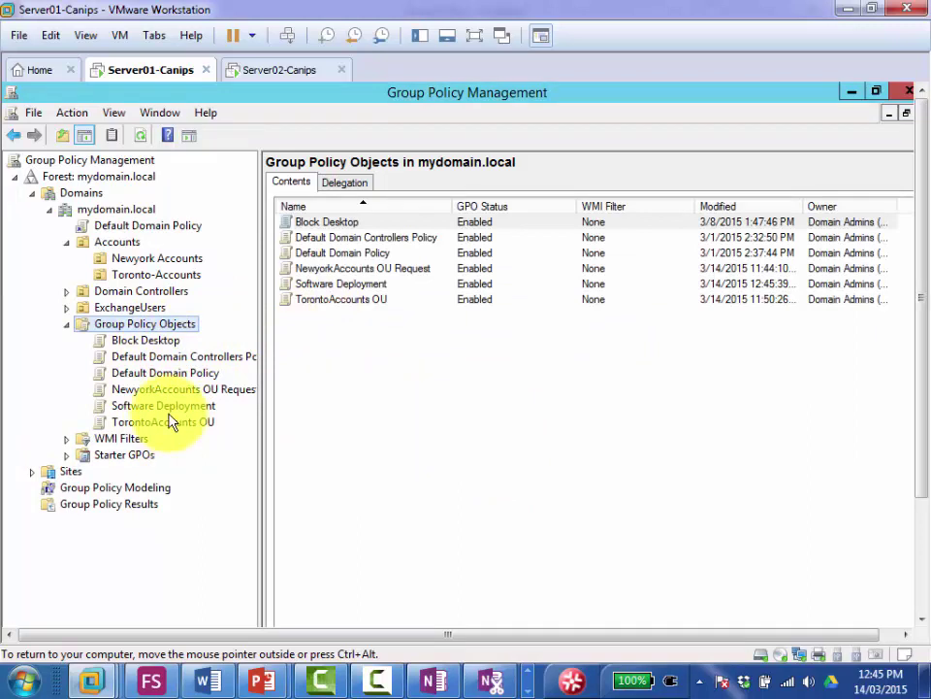
Step: Link the Software Deployment GPO to the Accounts OU by dragging it there and confirming
left_click(115, 242)
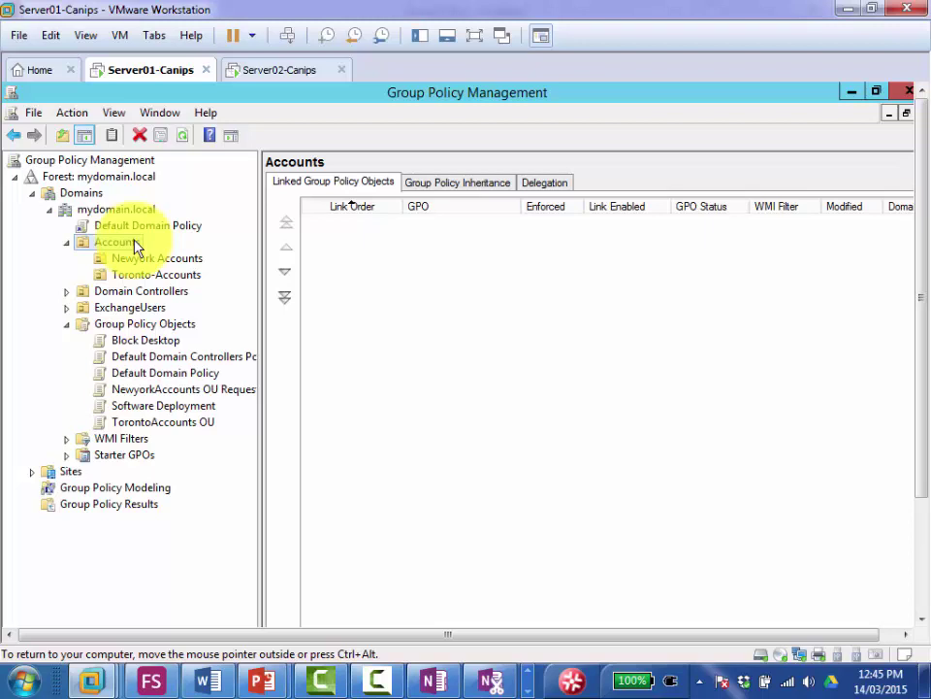
right_click(135, 243)
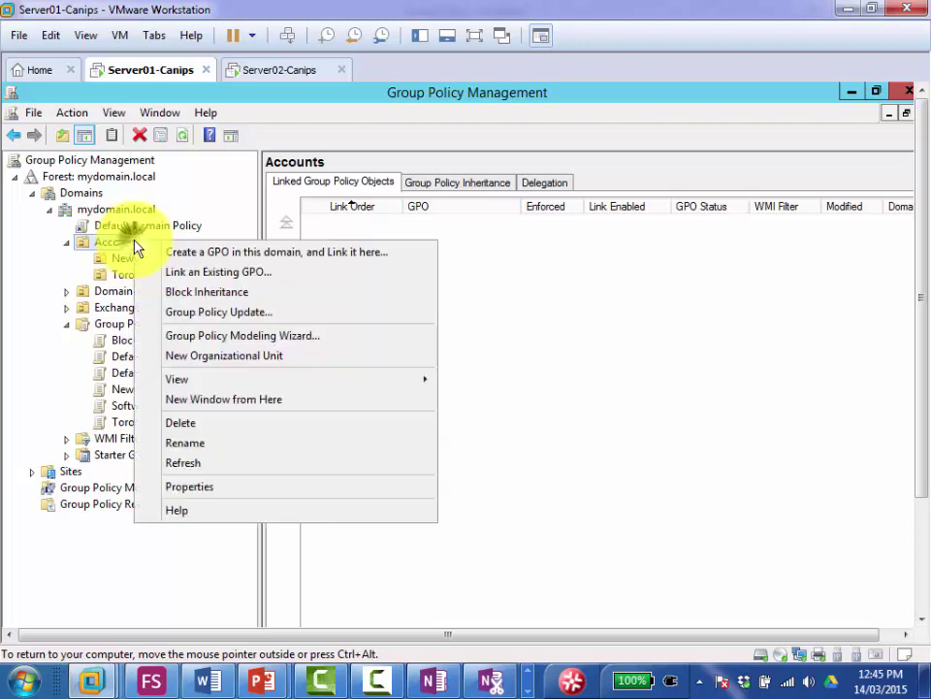
left_click(190, 276)
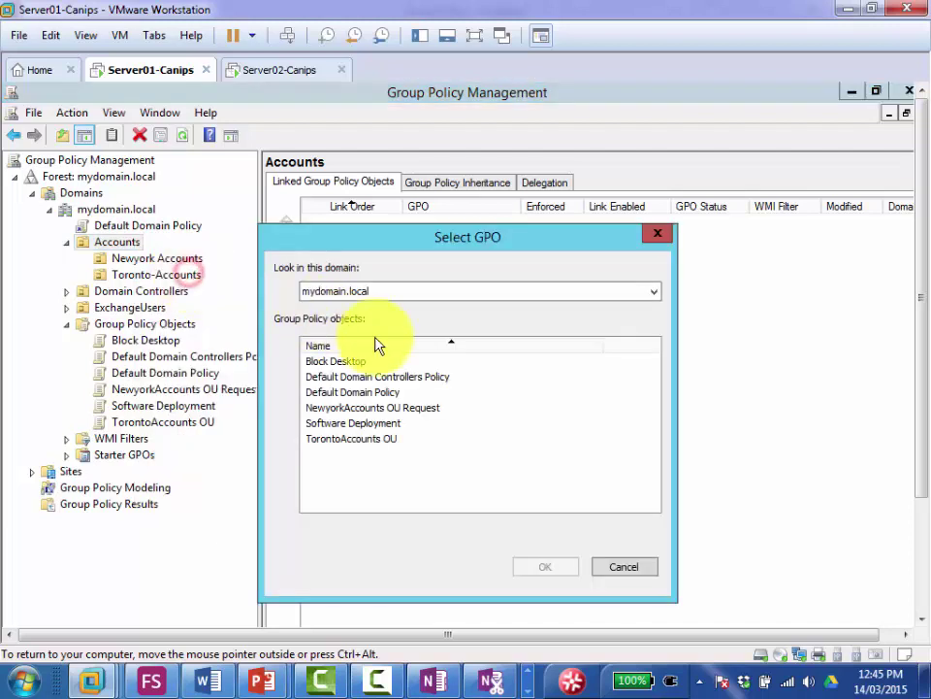
left_click(357, 424)
left_click(539, 568)
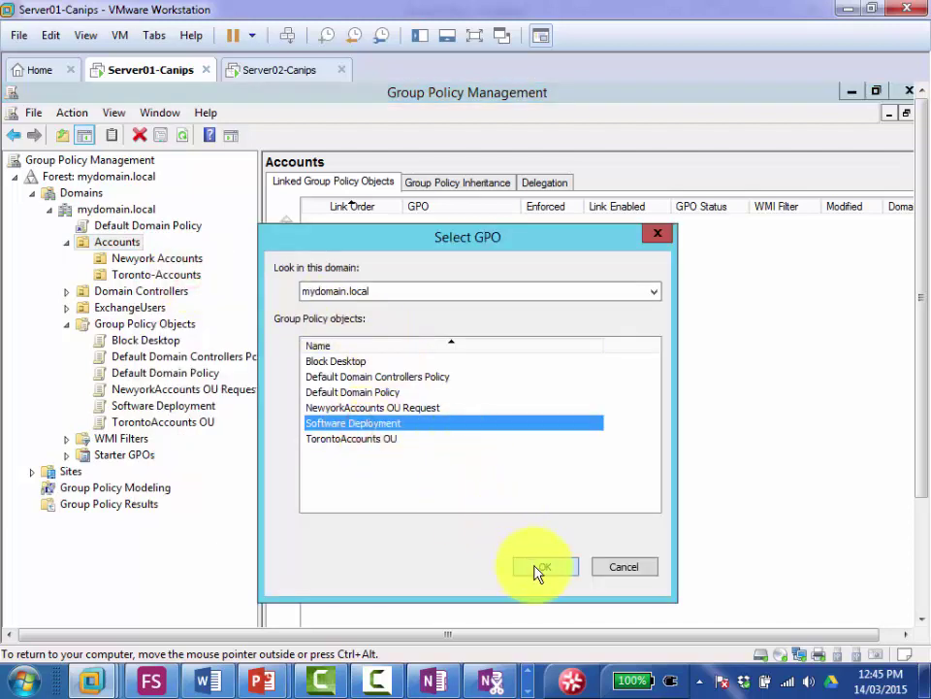
left_click(619, 573)
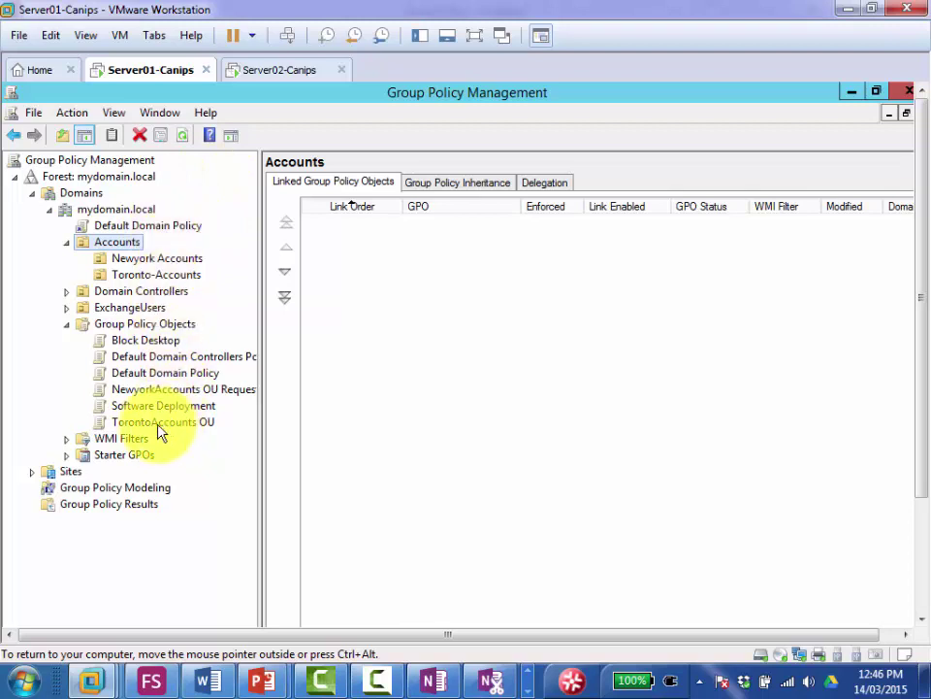
left_click(153, 408)
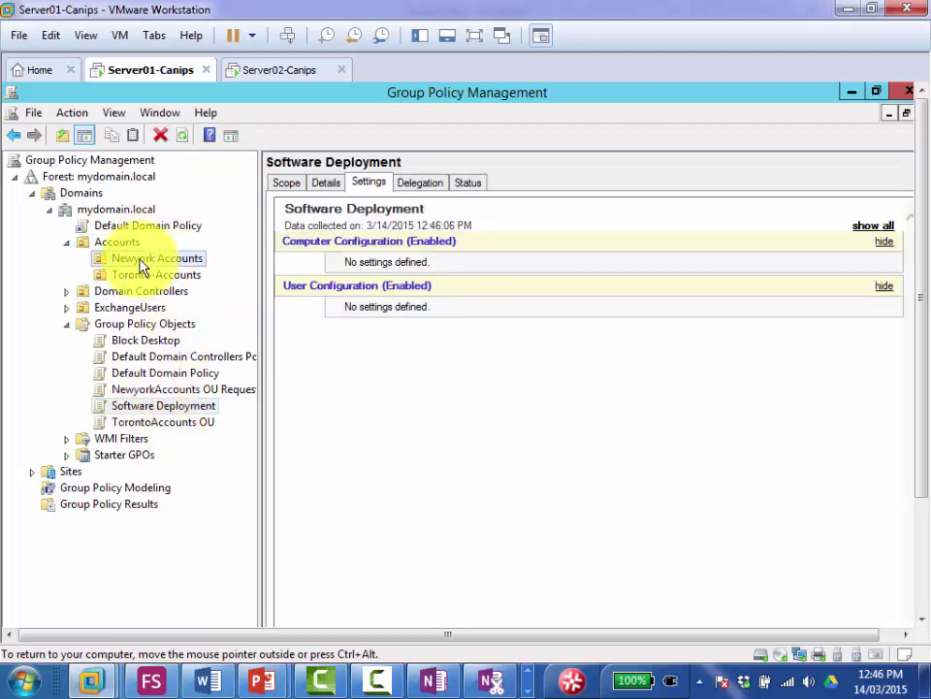
left_click_drag(133, 250, 132, 254)
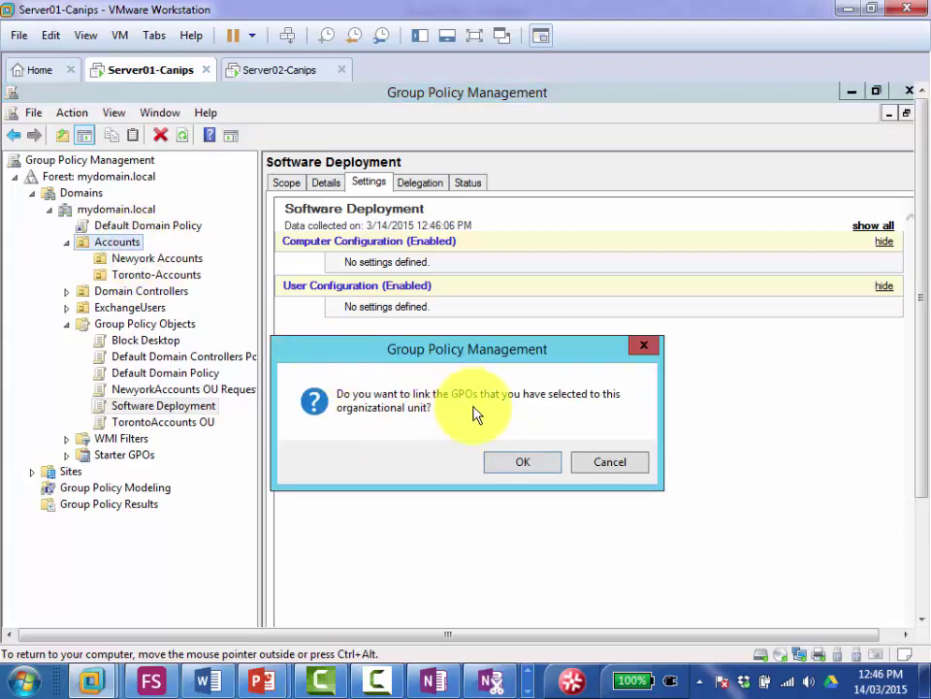
left_click(523, 463)
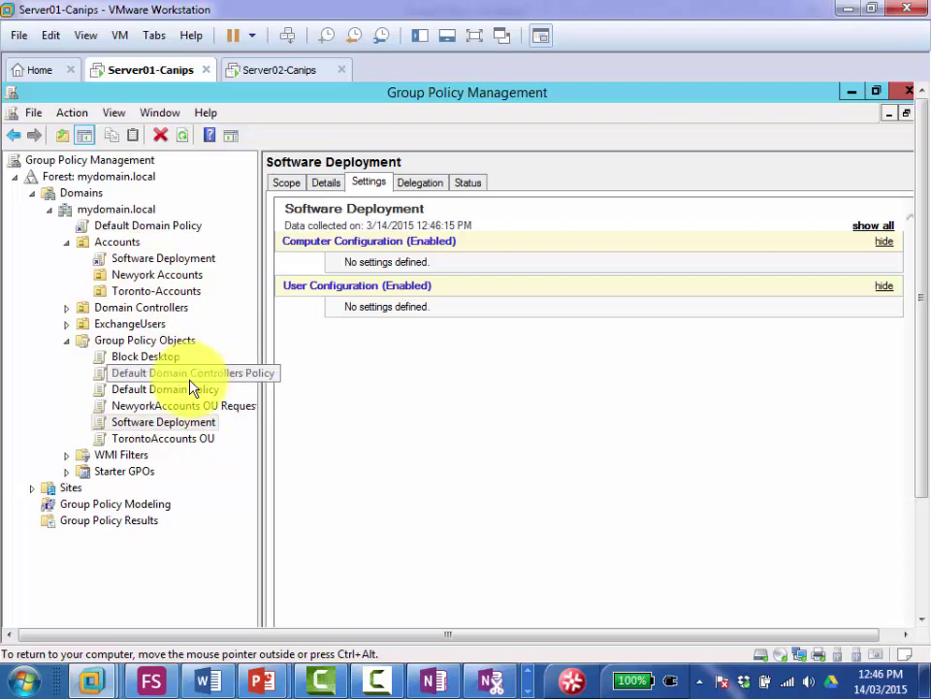
left_click(142, 262)
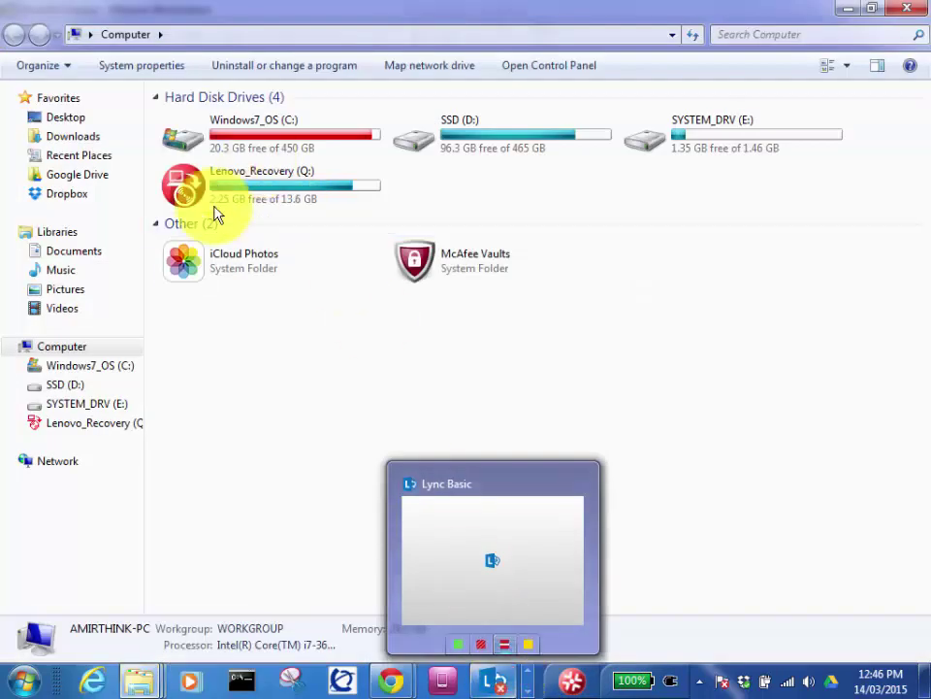
Step: Browse the C: drive through EDU to the Central_SOFT\msi software folder
double_click(231, 138)
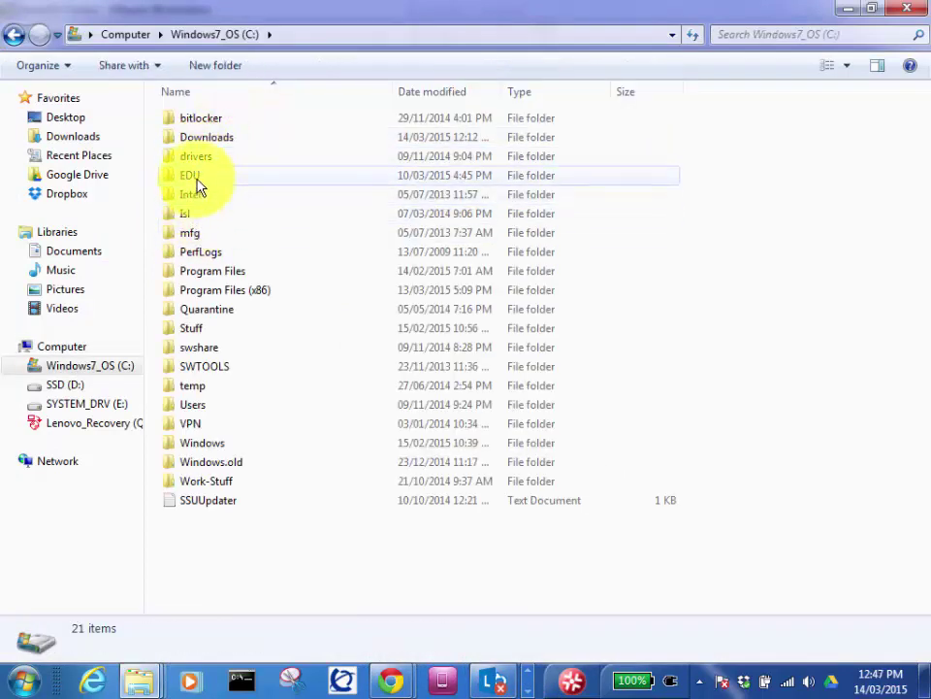
mouse_move(198, 186)
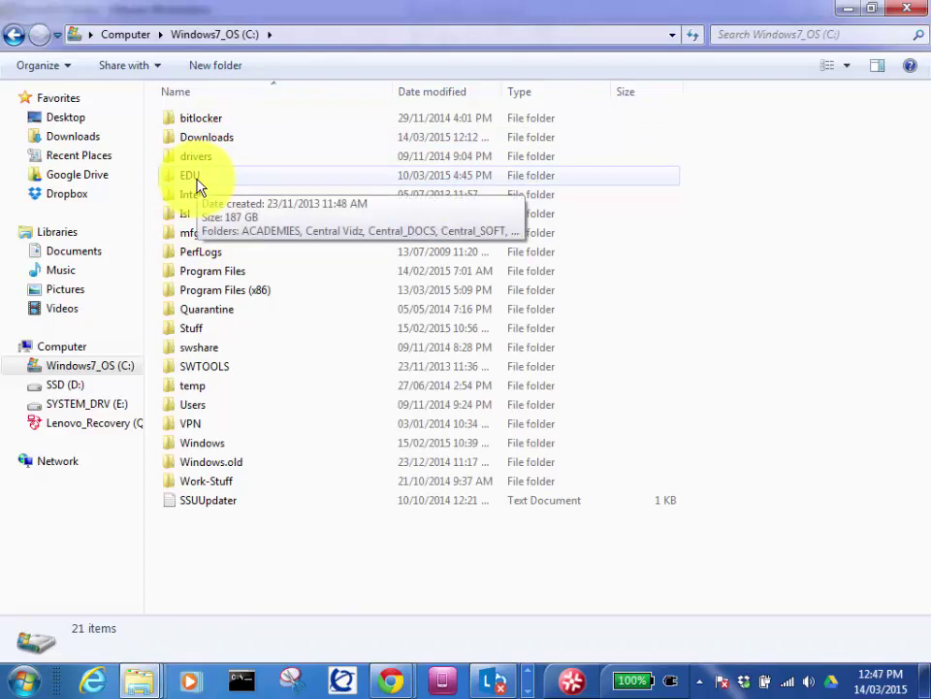
double_click(197, 185)
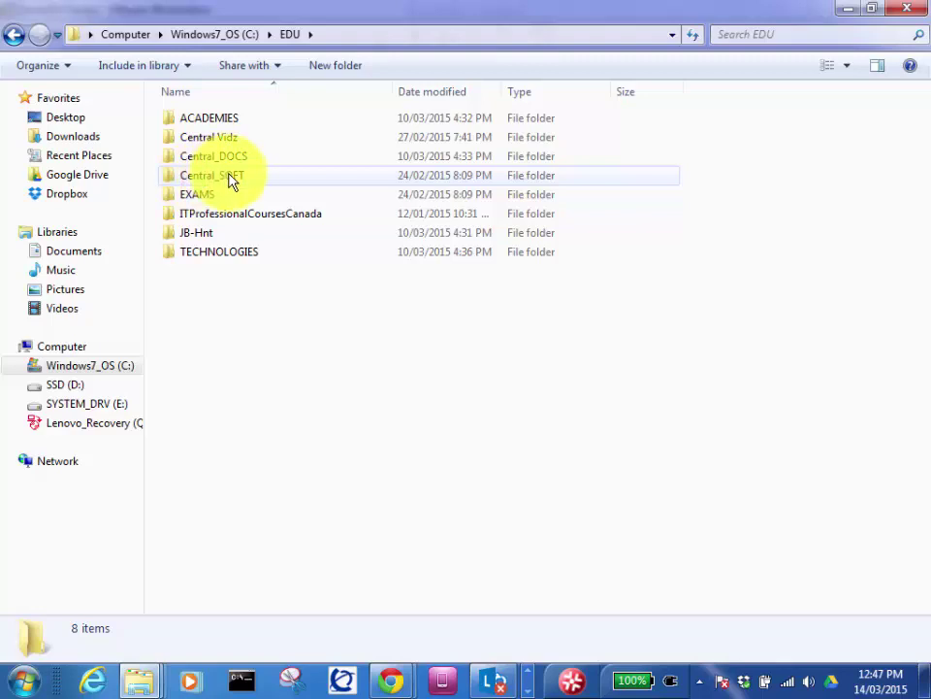
double_click(219, 176)
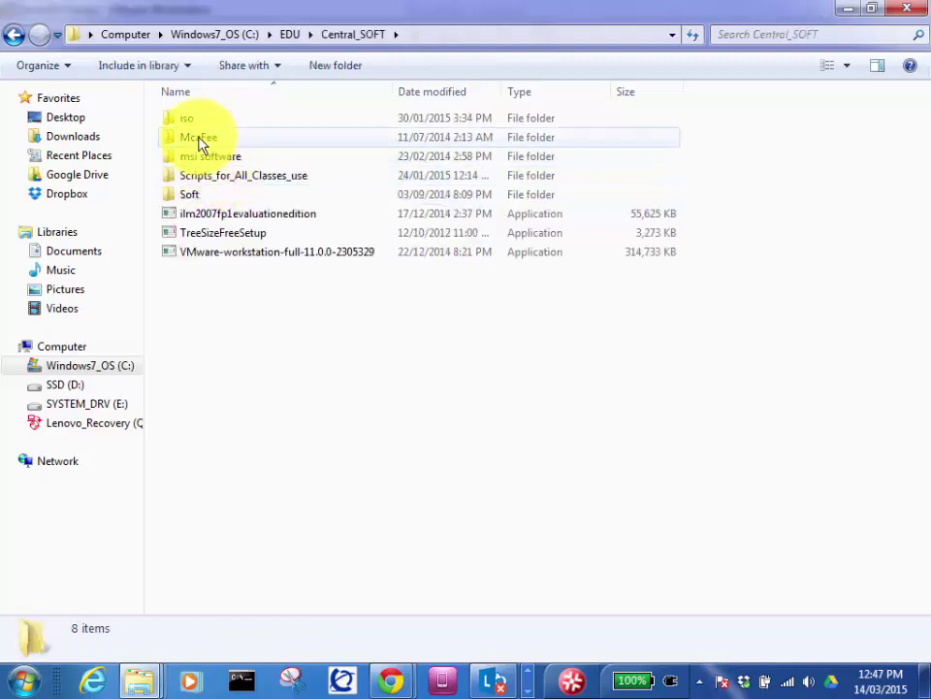
double_click(205, 157)
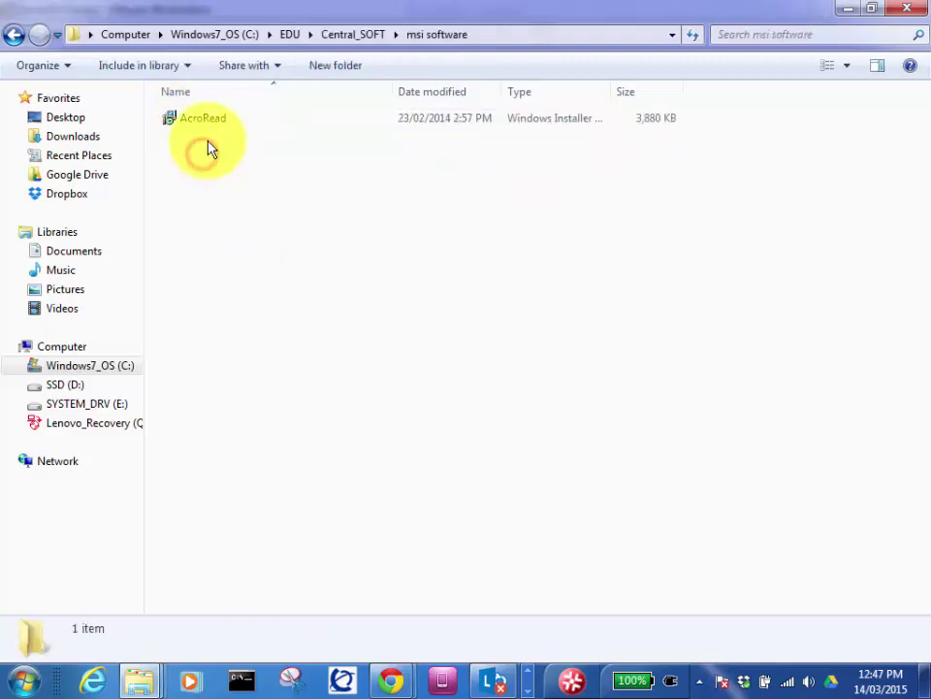
left_click(345, 34)
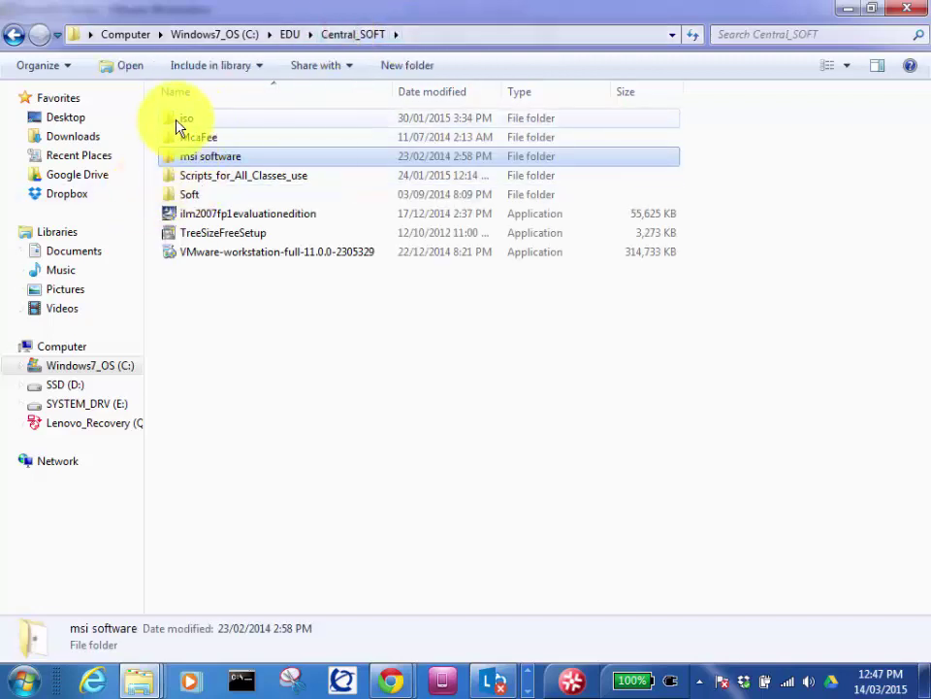
left_click(288, 35)
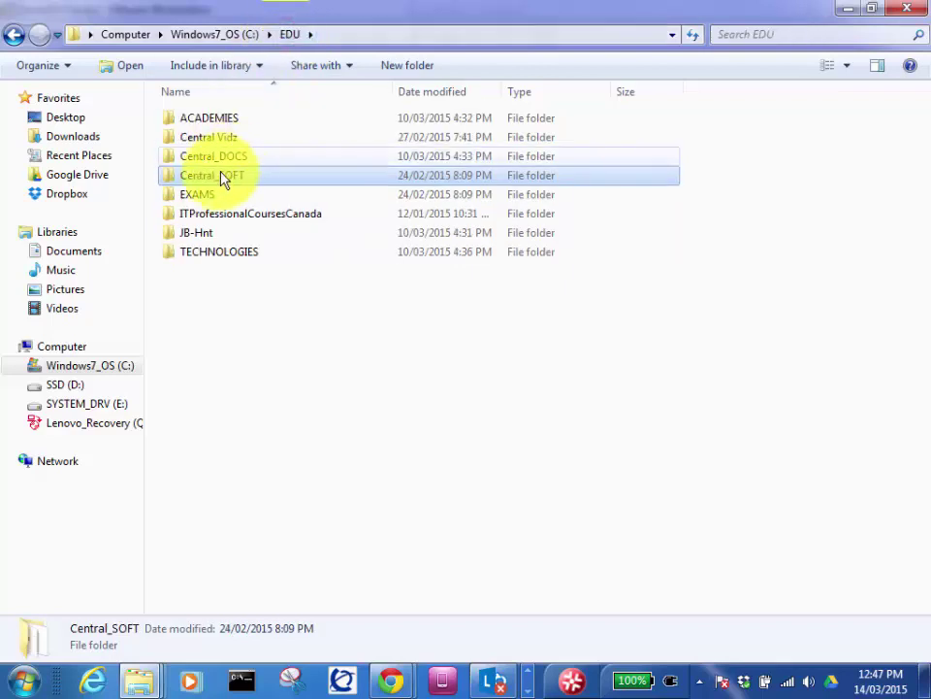
double_click(208, 118)
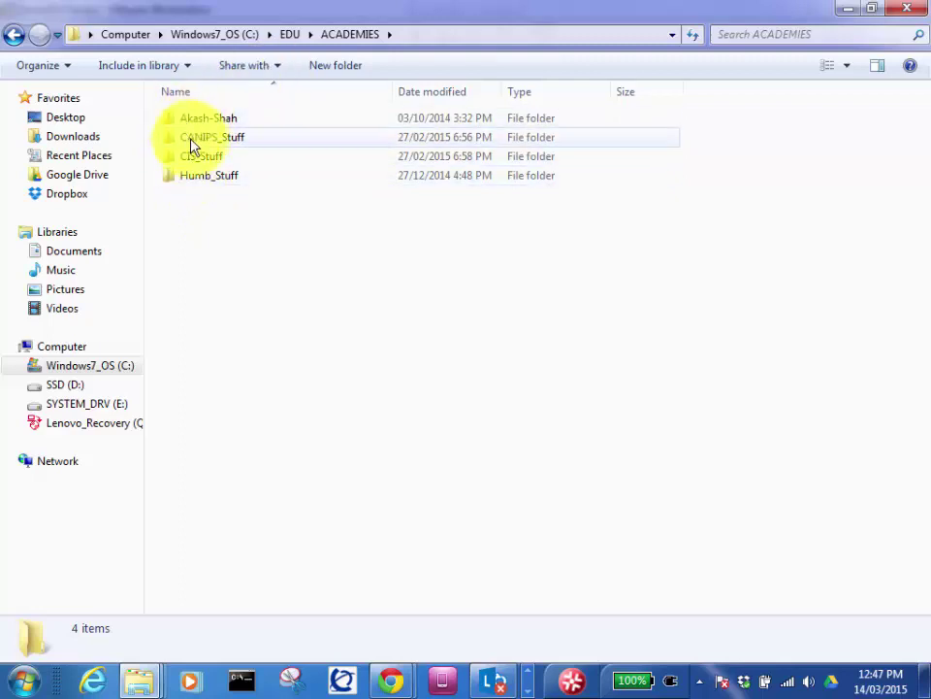
left_click(345, 35)
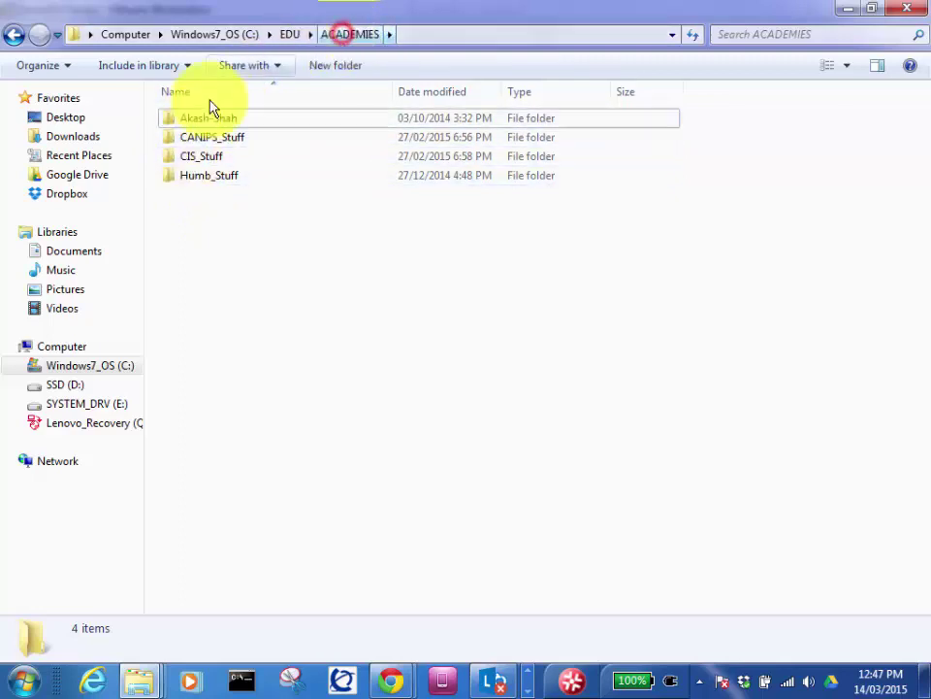
left_click(13, 36)
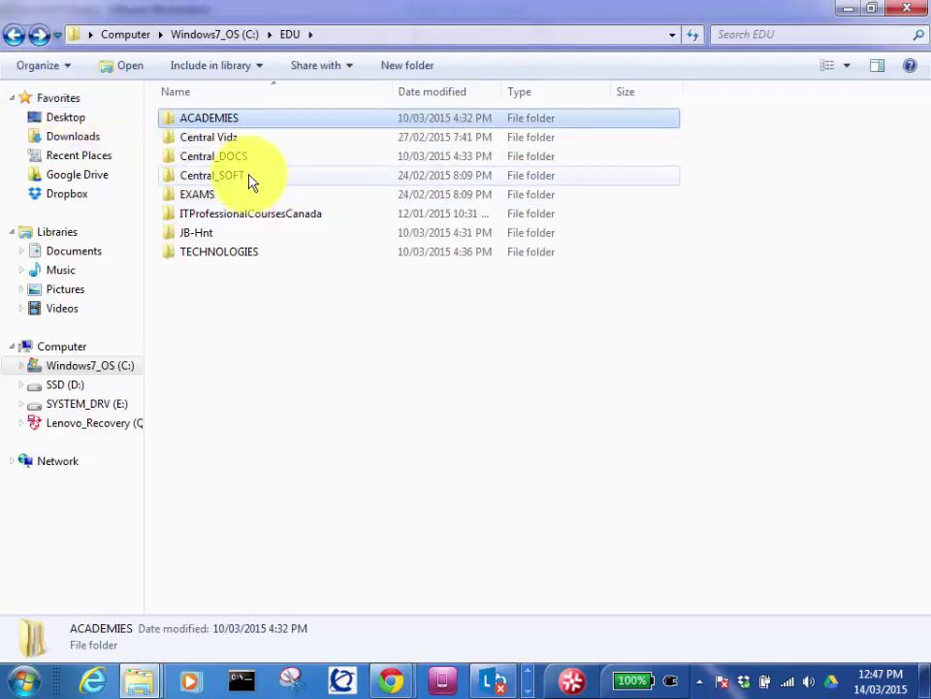
double_click(249, 176)
double_click(203, 155)
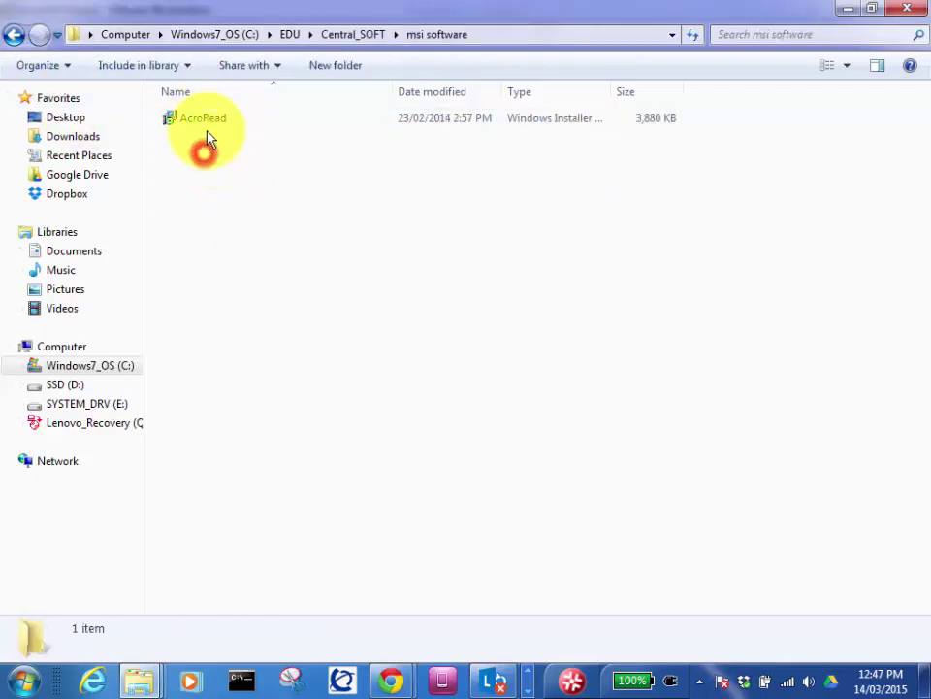
Step: Copy the AcroRead installer and show Dropbox's recent-activity panel
right_click(203, 120)
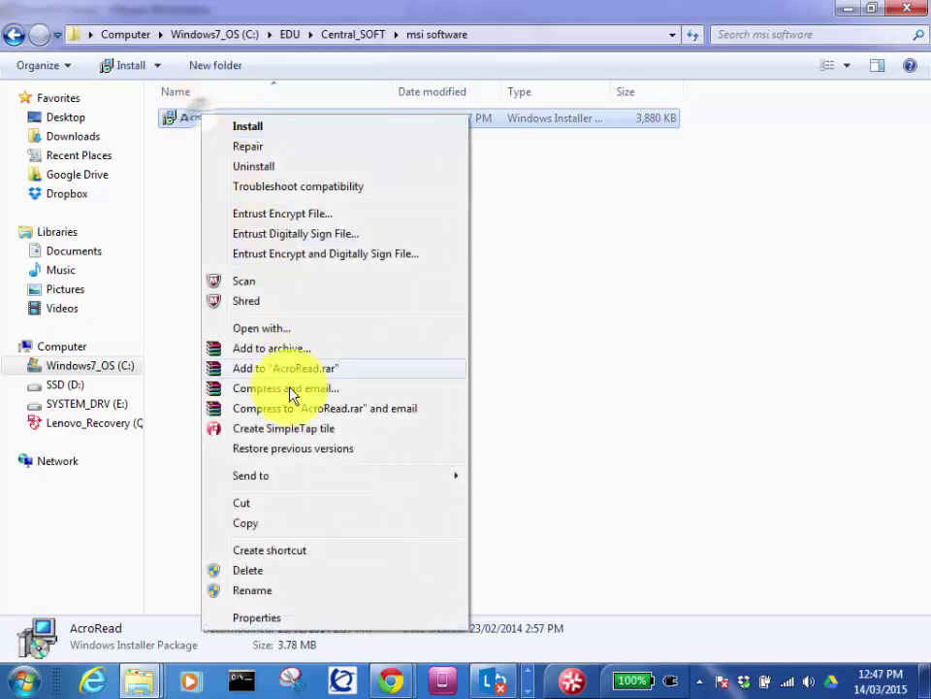
left_click(275, 524)
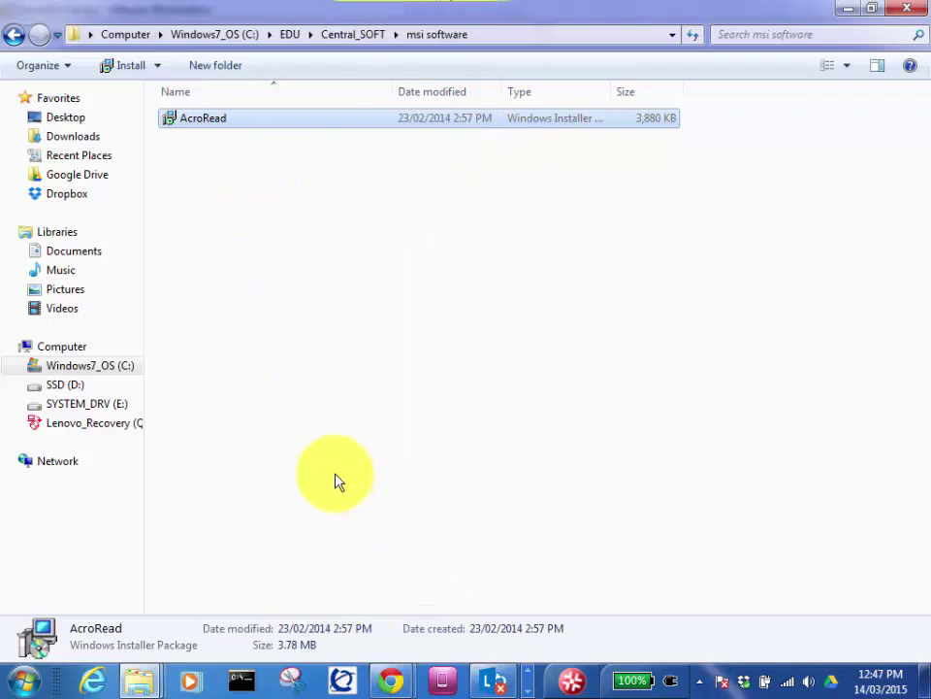
left_click(742, 684)
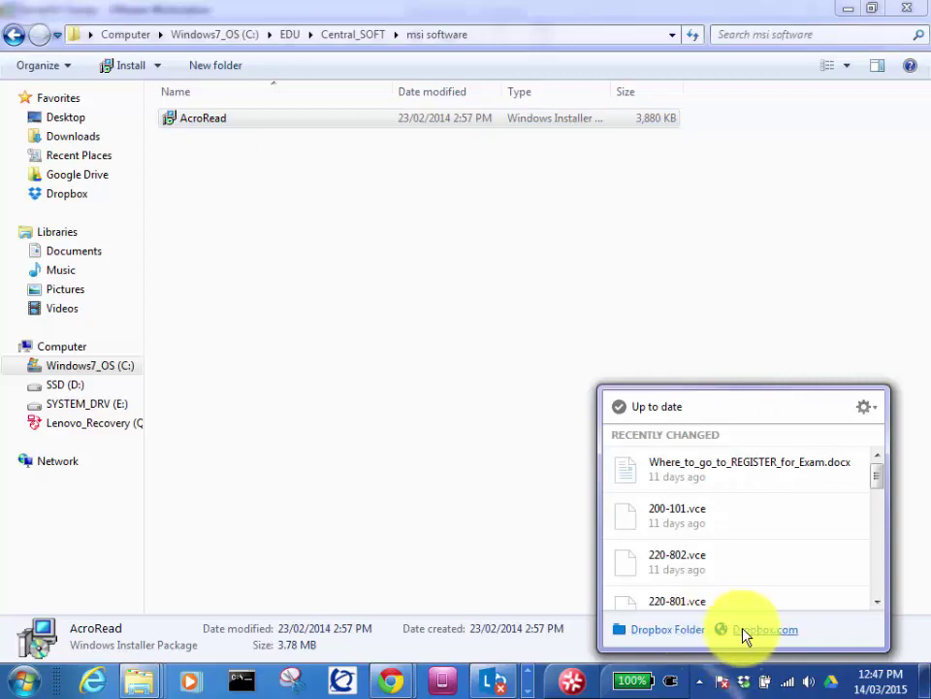
Step: Open the Dropbox website and go into the Soft folder
left_click(749, 631)
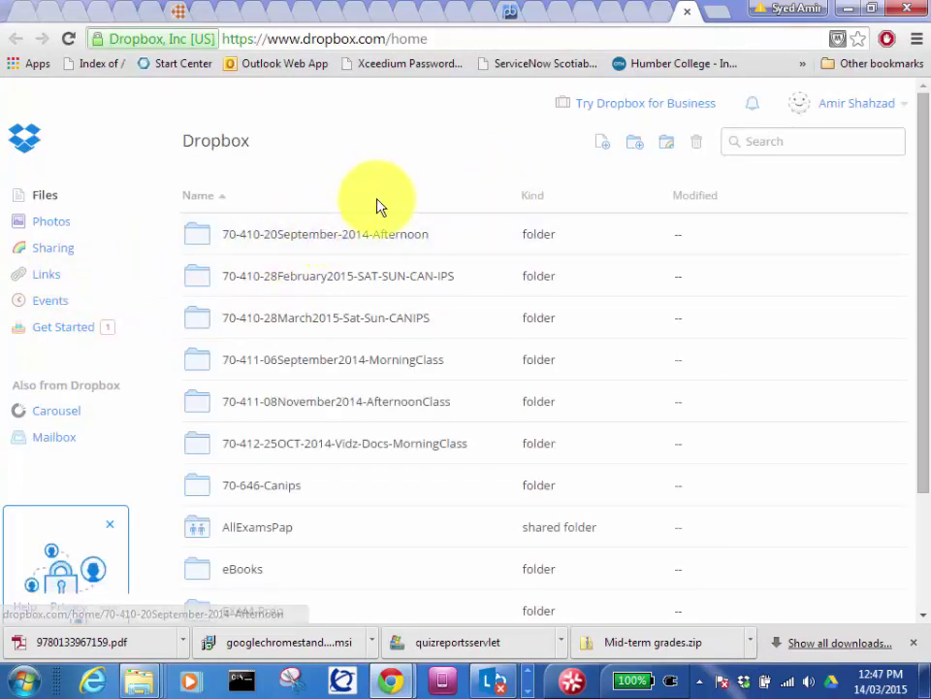
scroll(311, 536, "down", 2)
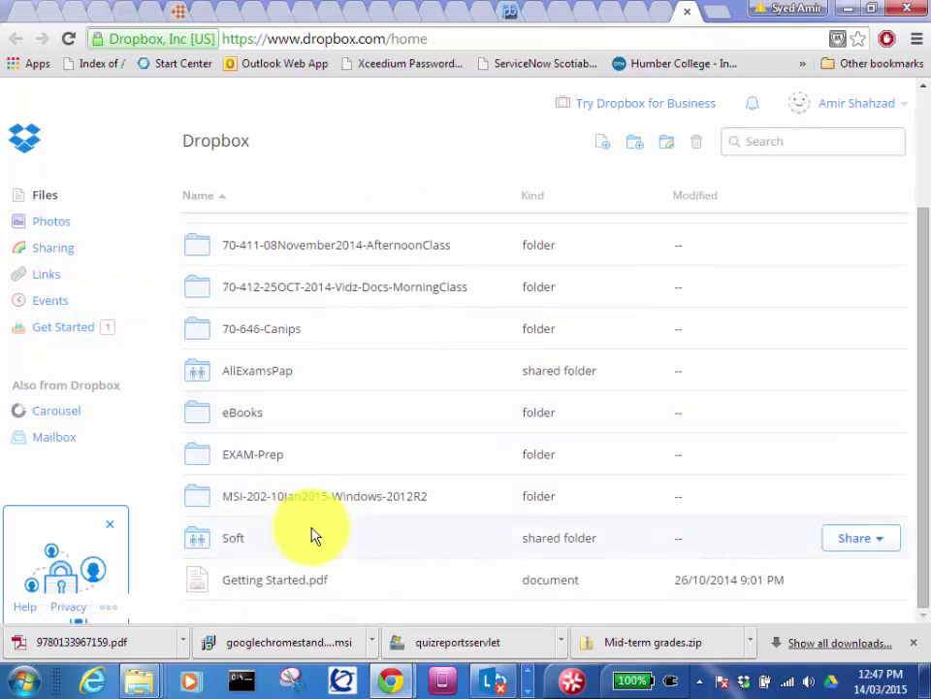
left_click(236, 535)
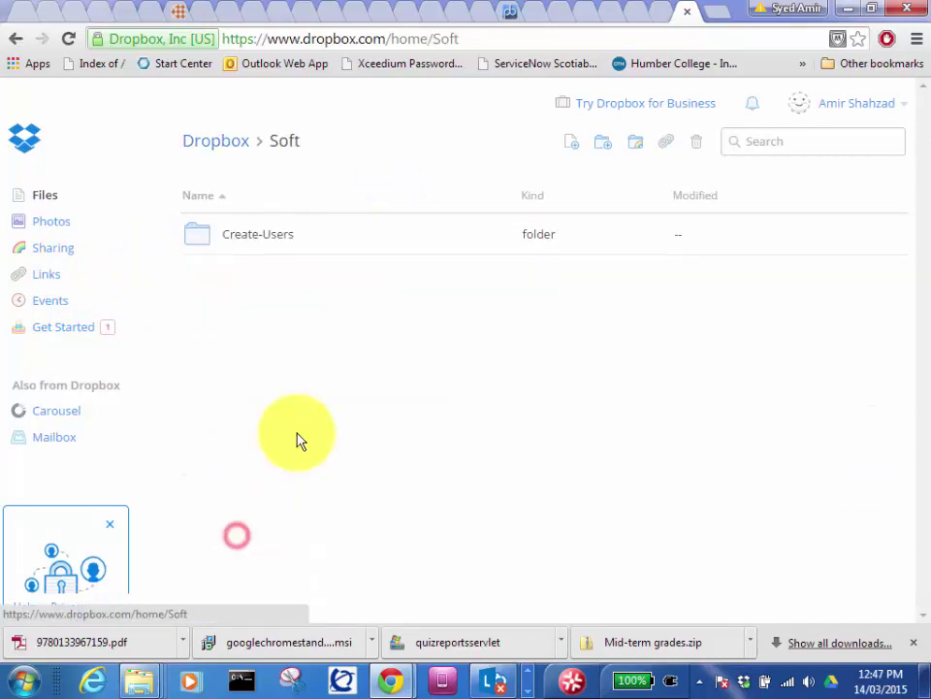
right_click(286, 299)
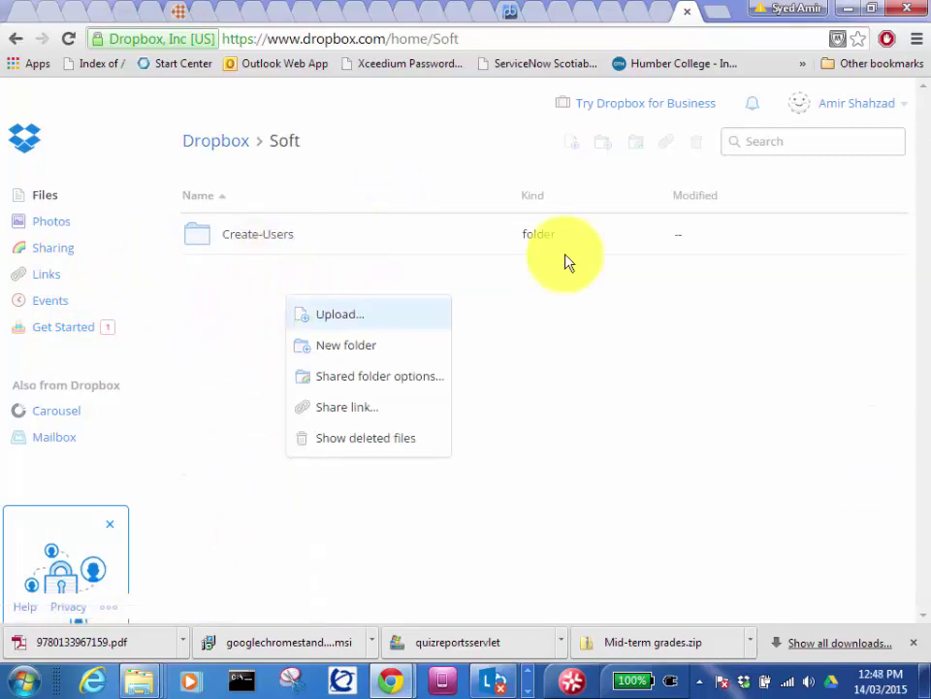
mouse_move(246, 252)
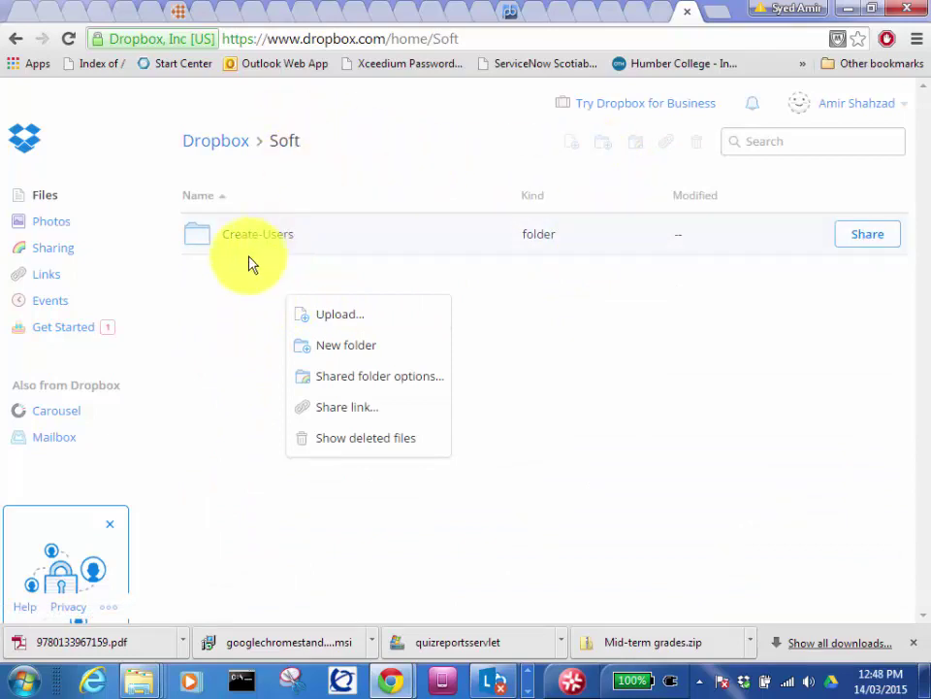
left_click(210, 291)
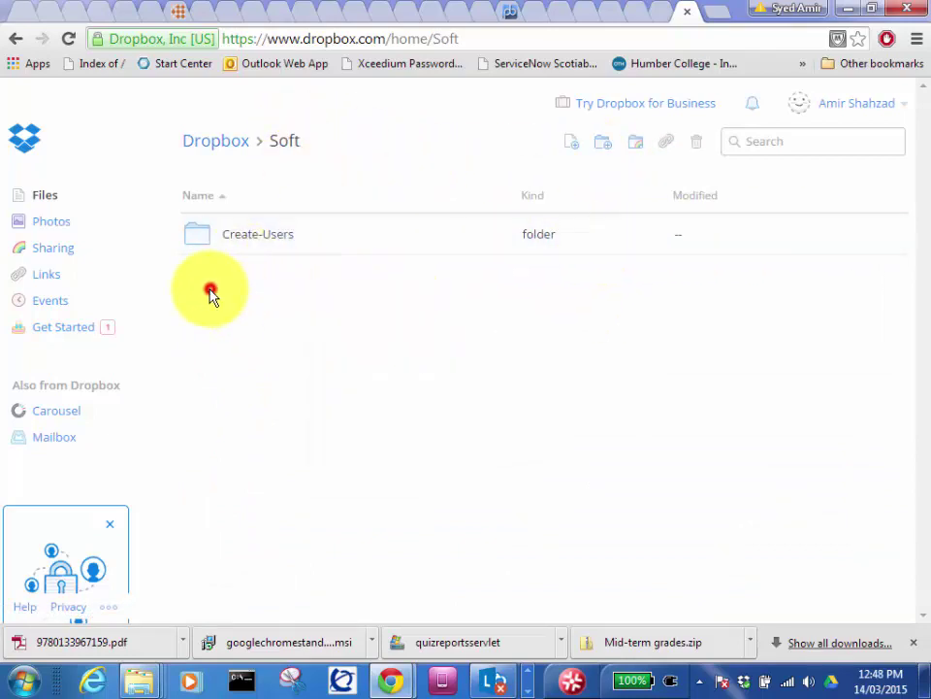
Step: Upload AcroRead from C:\EDU\Central_SOFT\msi software into the Soft folder
left_click(575, 151)
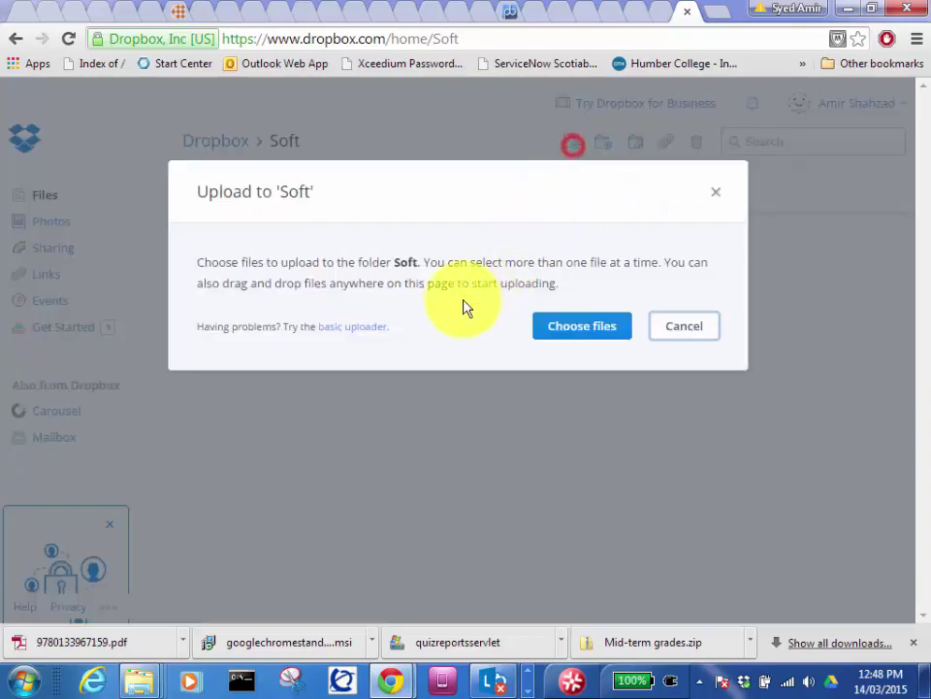
left_click(582, 327)
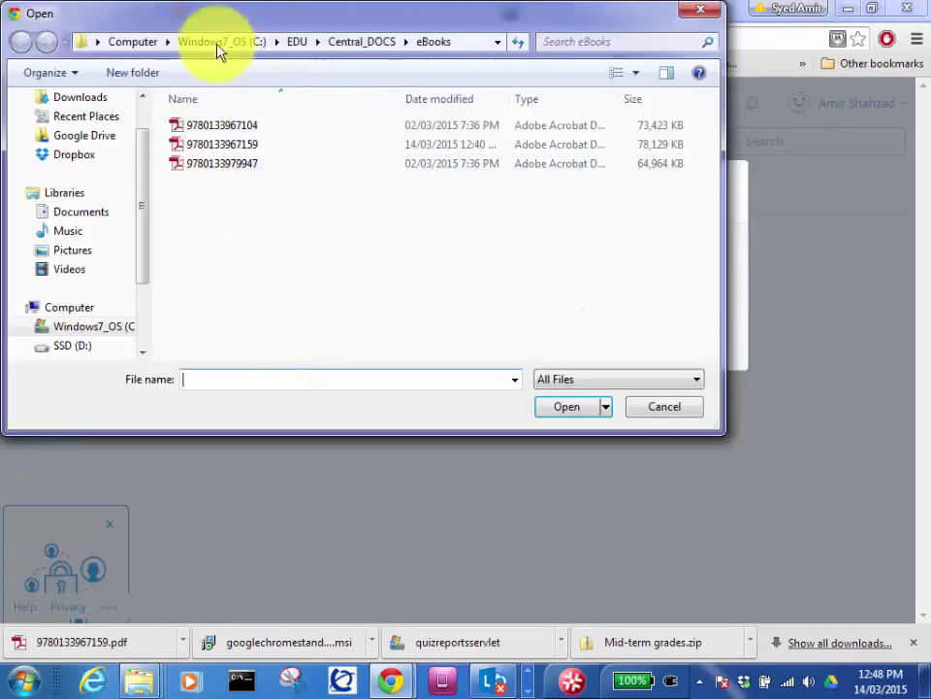
left_click(212, 41)
double_click(184, 183)
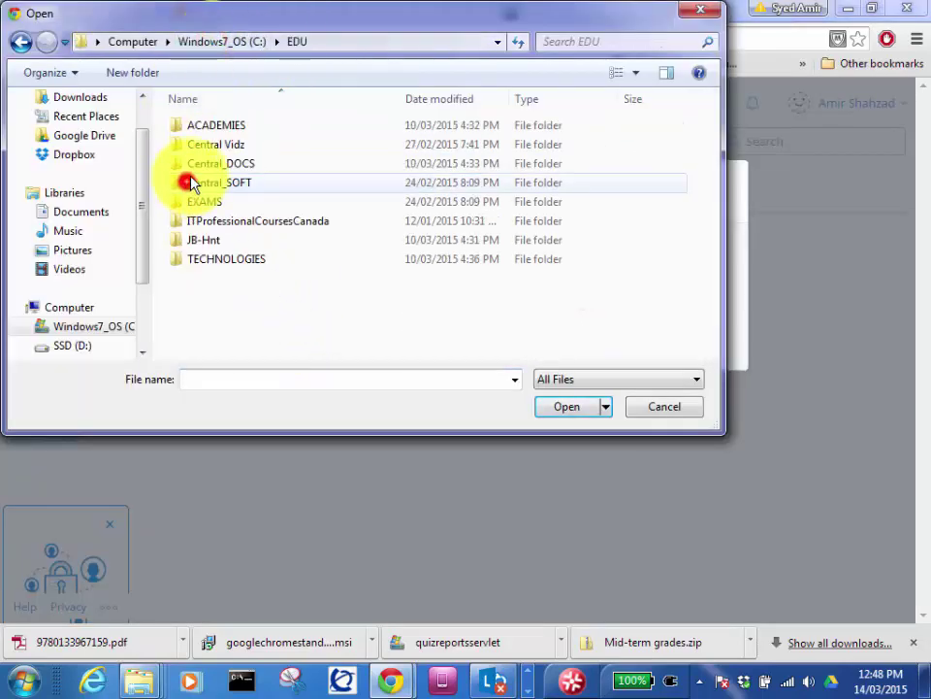
double_click(226, 184)
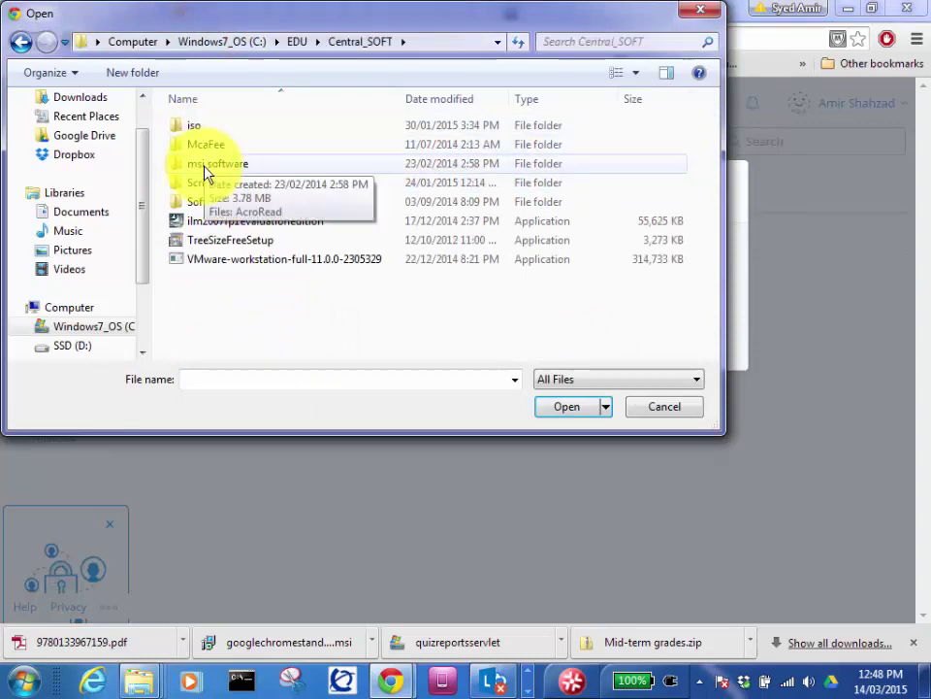
double_click(204, 163)
double_click(209, 129)
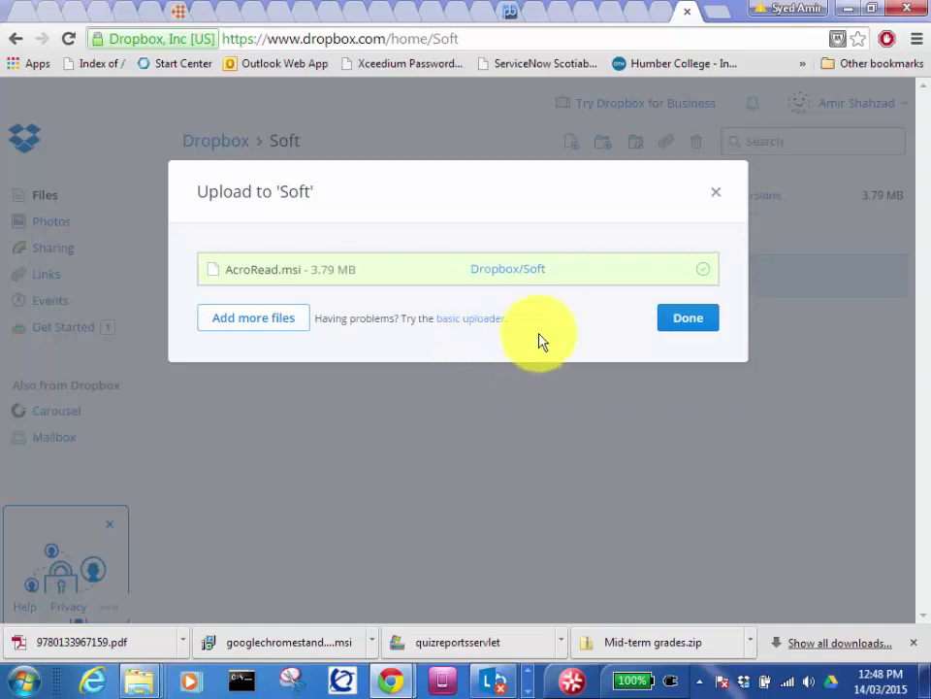
left_click(664, 323)
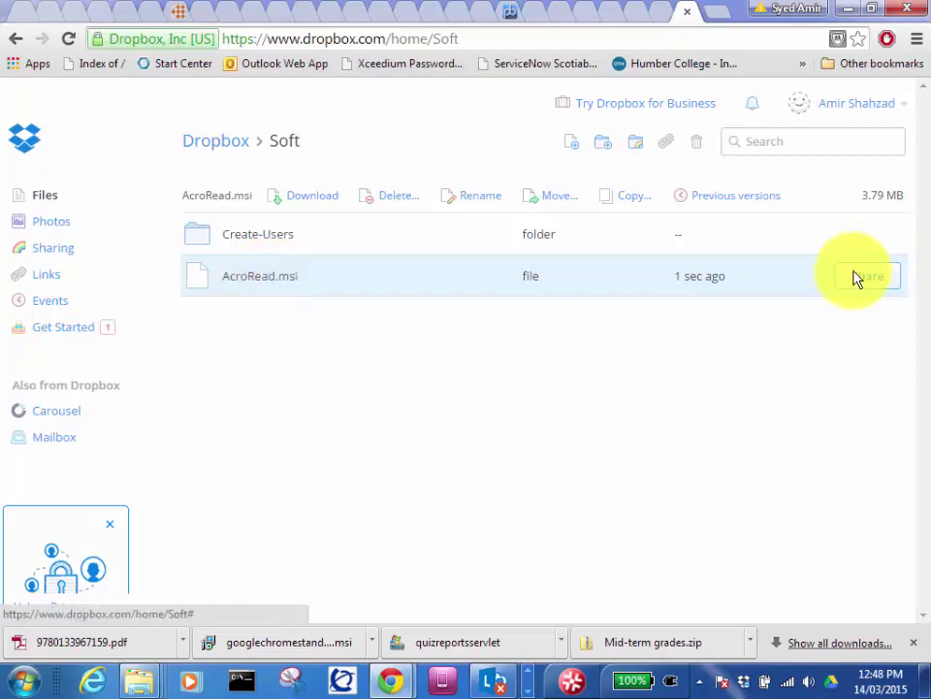
Step: Create and copy a share link for AcroRead.msi
left_click(858, 275)
right_click(374, 296)
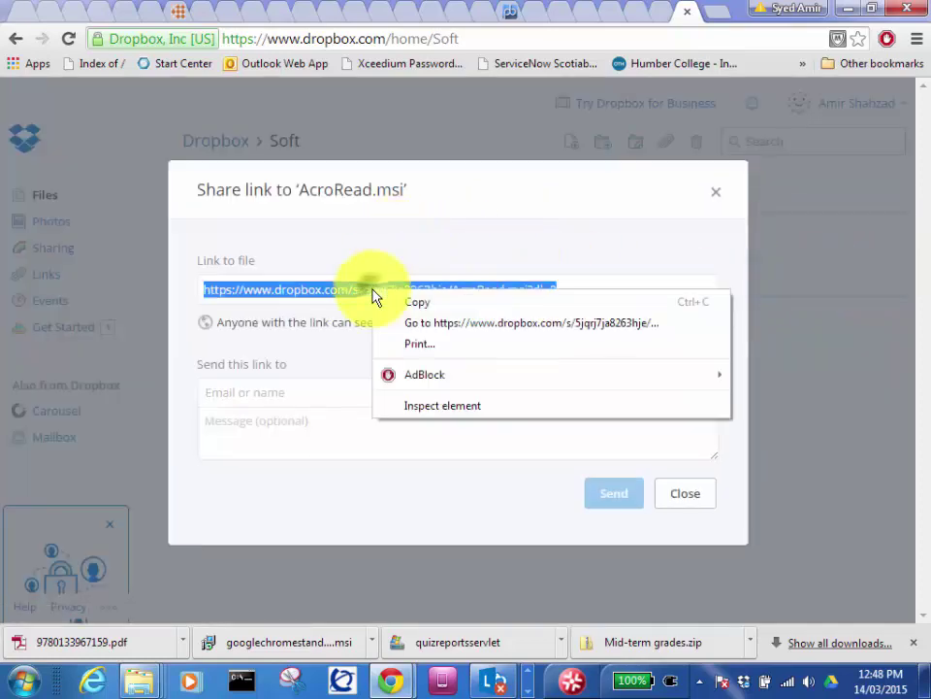
left_click(406, 304)
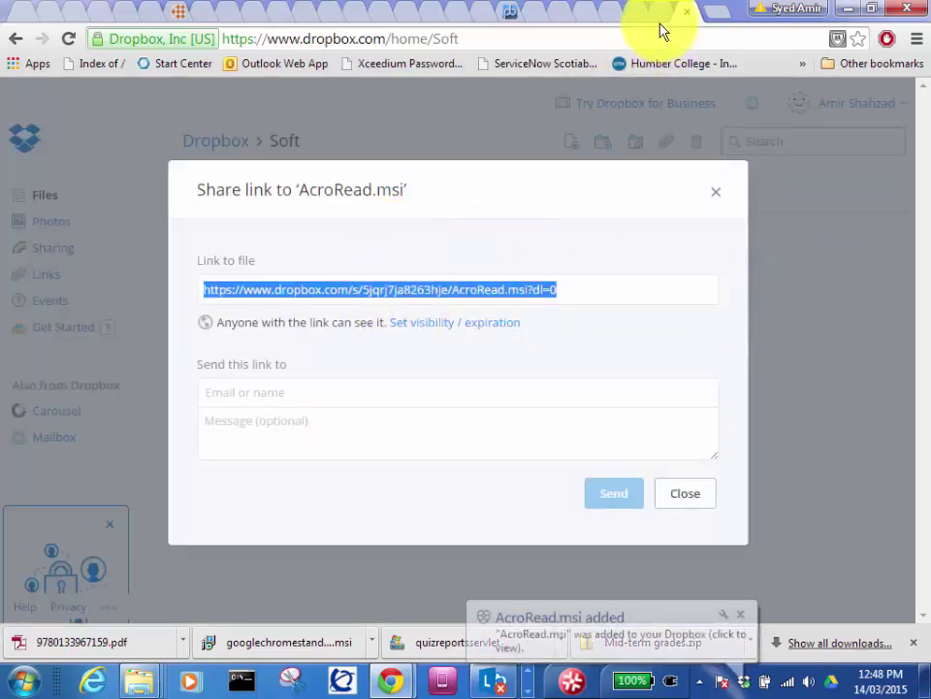
left_click(660, 18)
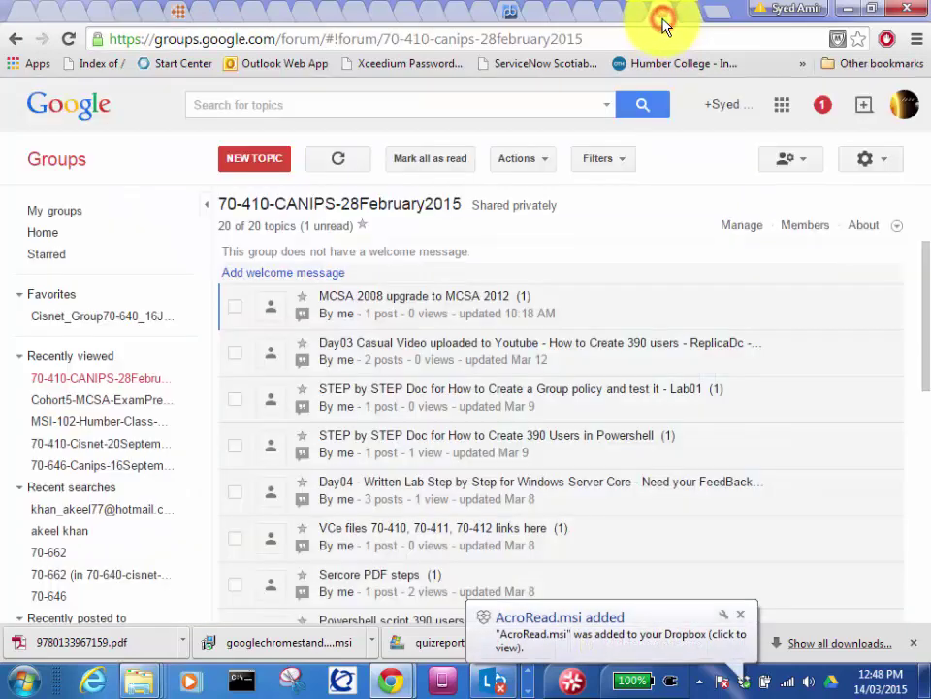
Step: Post a new topic titled 'msi software' whose body links the copied Dropbox URL for AcroRead.msi
left_click(258, 156)
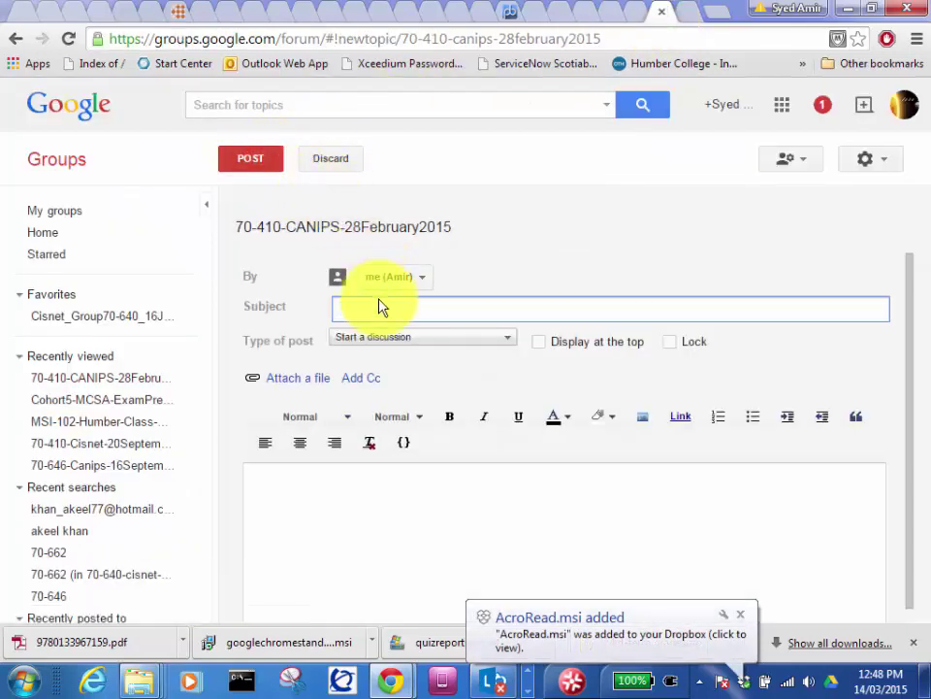
type("msi")
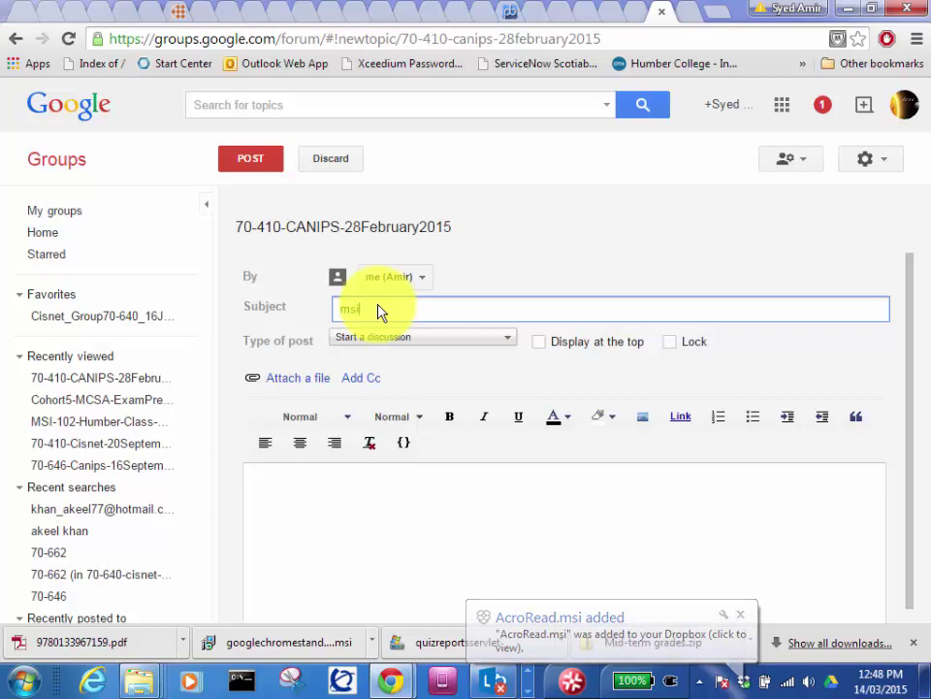
type(" software")
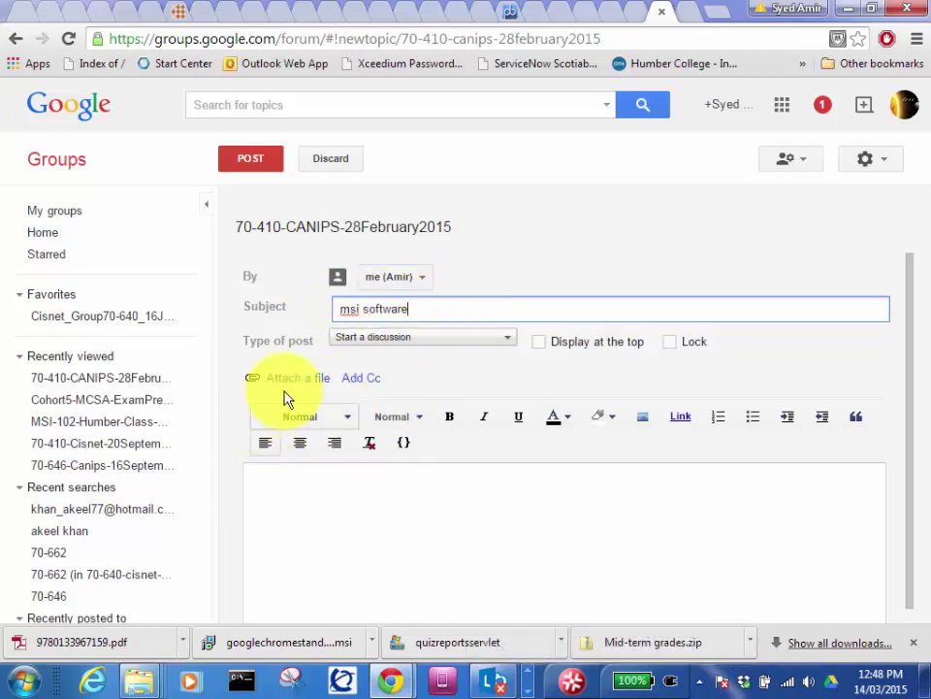
left_click(313, 480)
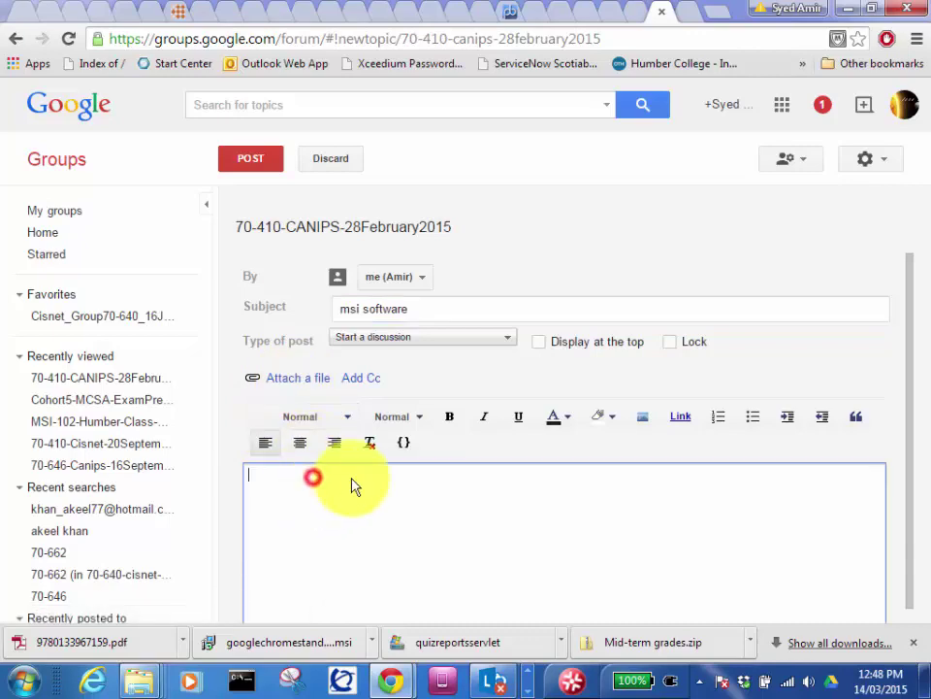
left_click(685, 420)
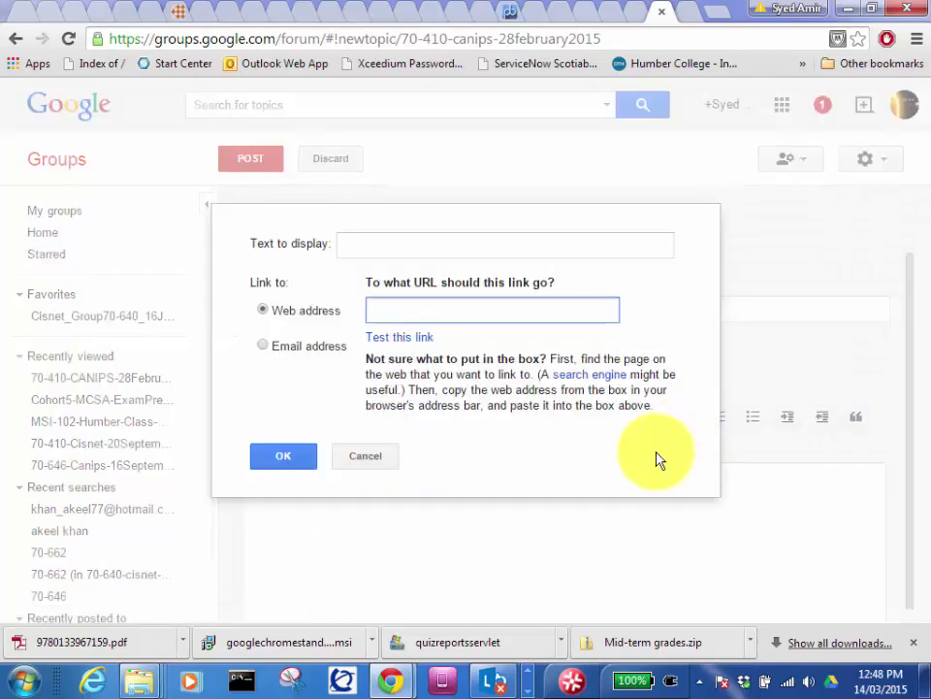
key("ctrl+v")
left_click(272, 456)
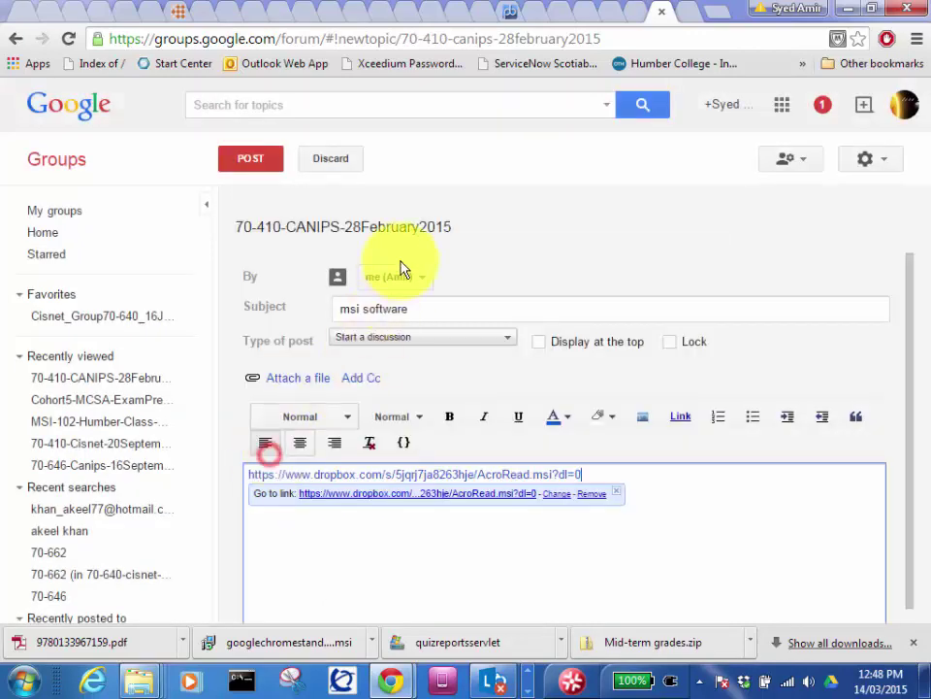
left_click(248, 161)
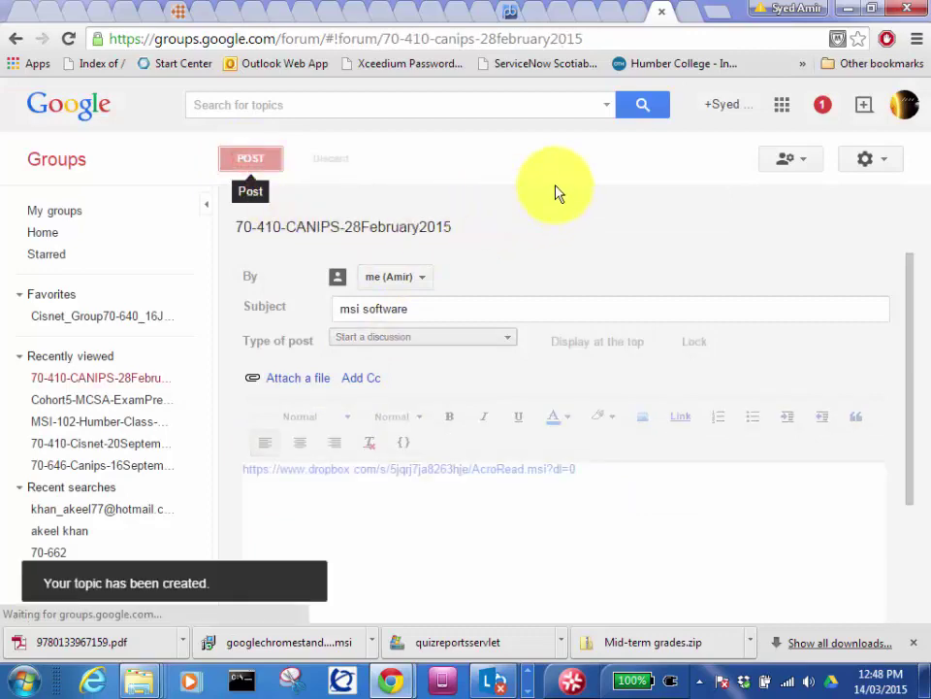
Step: Copy the AcroRead installer file from the msi software folder in Explorer
left_click(842, 13)
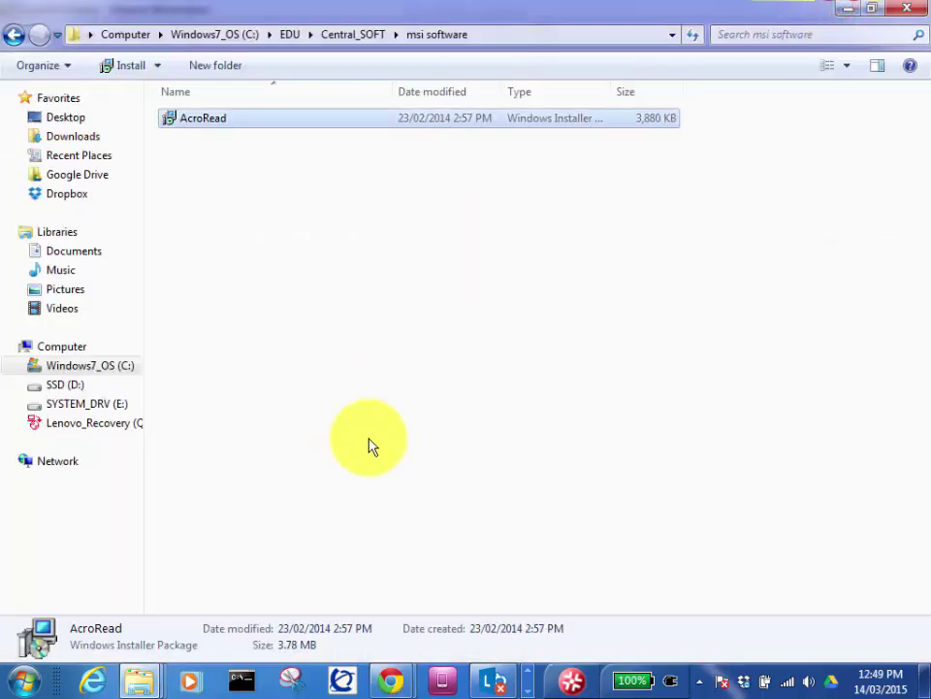
right_click(195, 122)
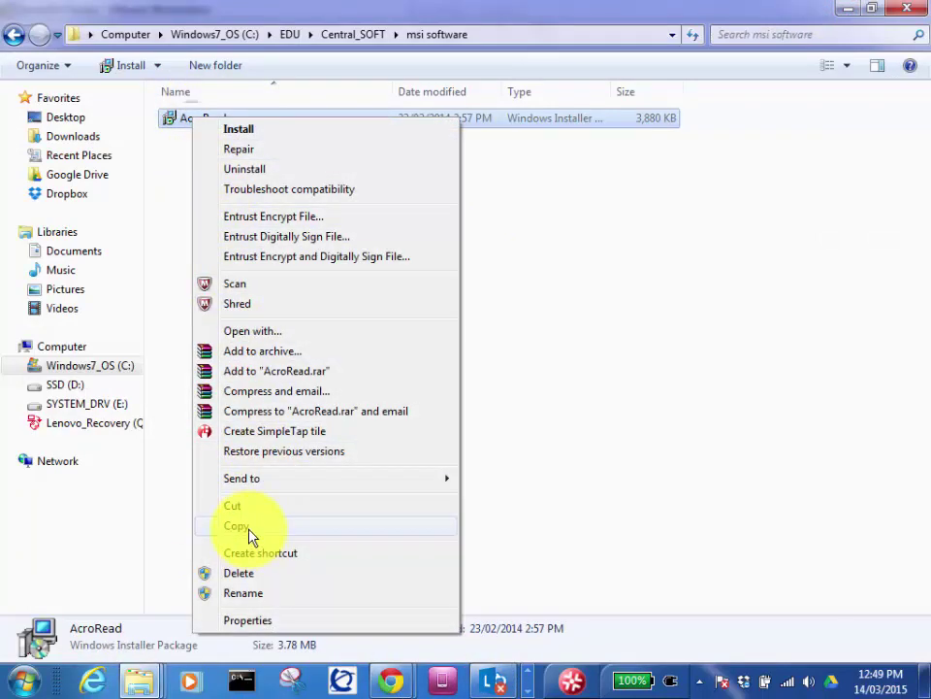
left_click(248, 527)
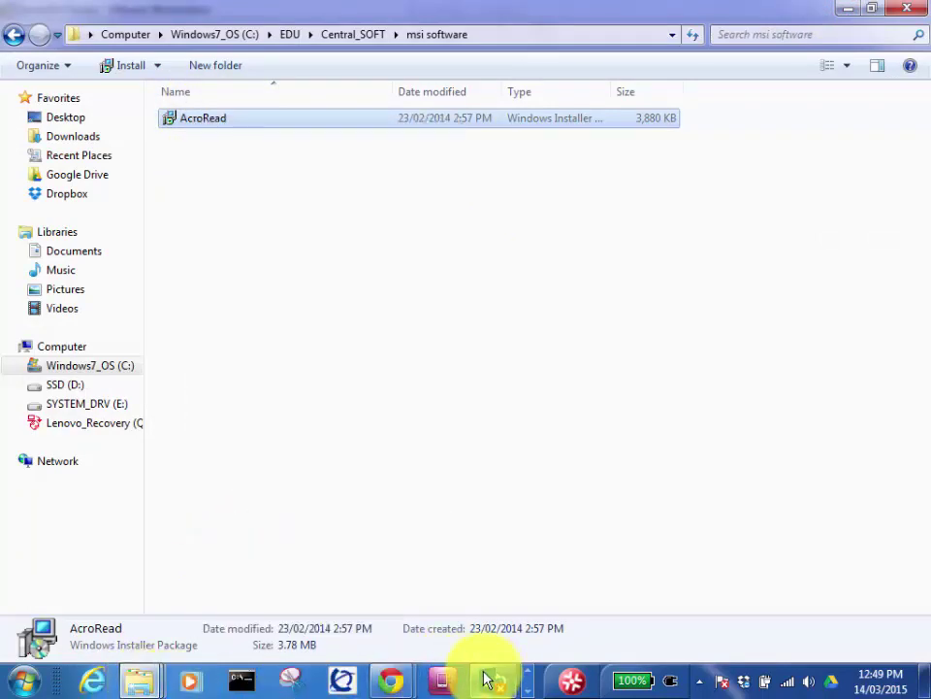
Step: Bring the VMware Workstation window back to the front from the taskbar
left_click(521, 676)
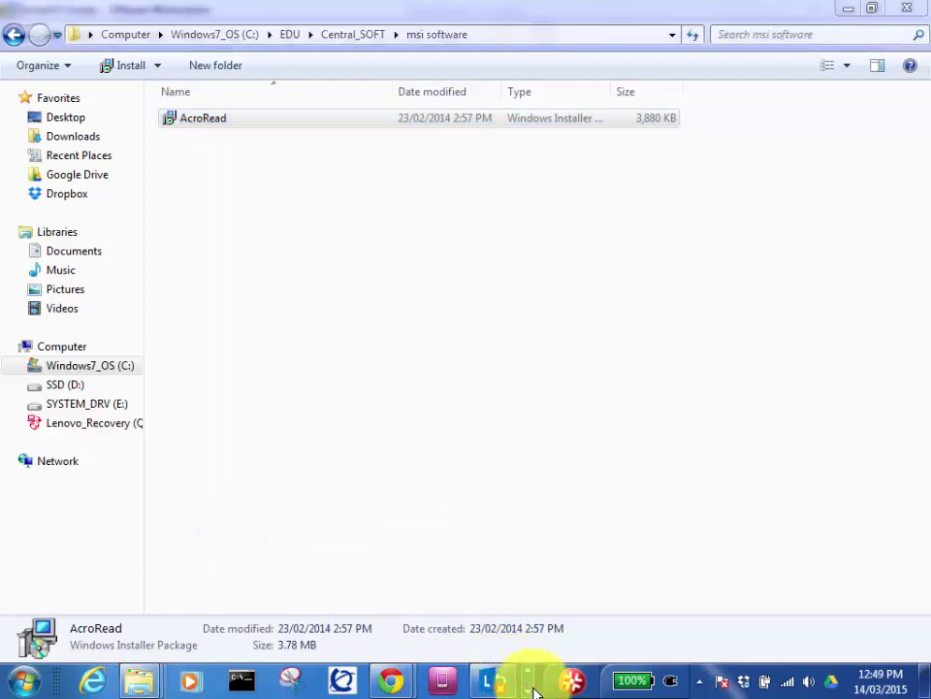
left_click(529, 689)
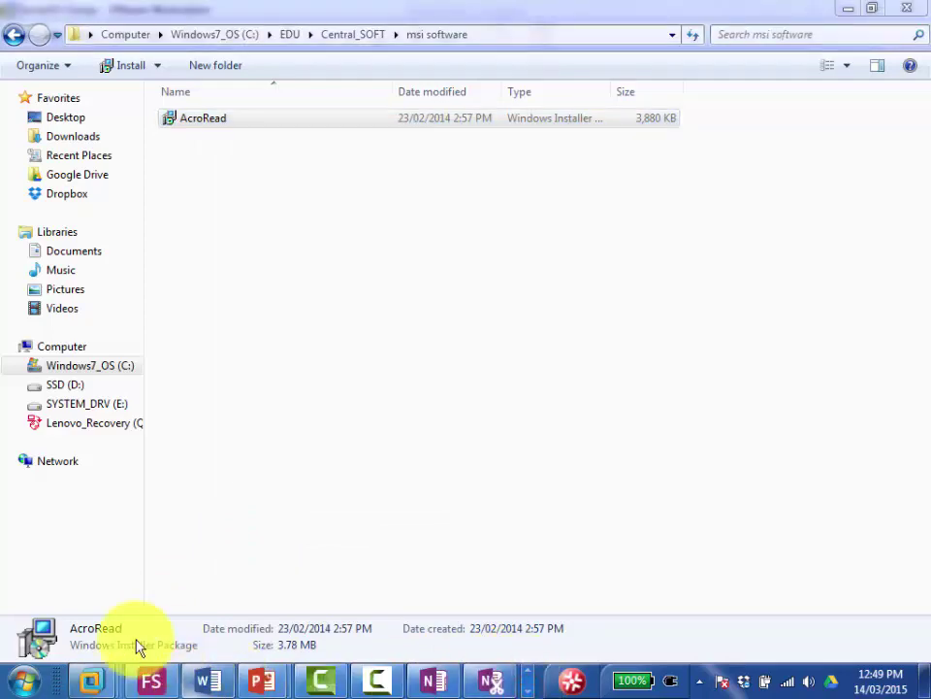
left_click(91, 682)
Step: On Server01, clear the management windows off the desktop and open File Explorer
left_click(285, 572)
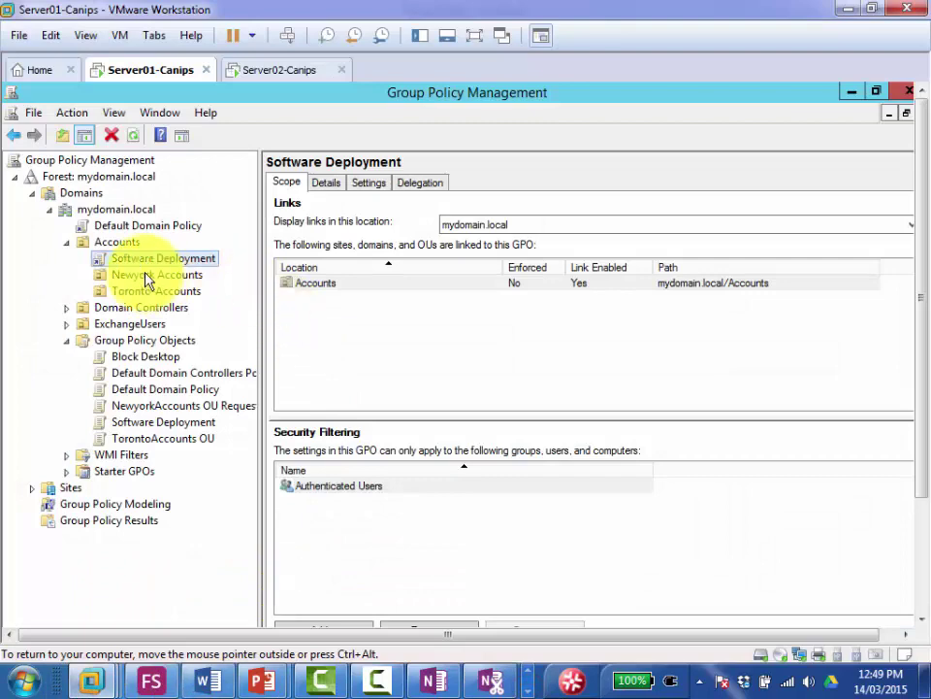
left_click(851, 92)
left_click(851, 92)
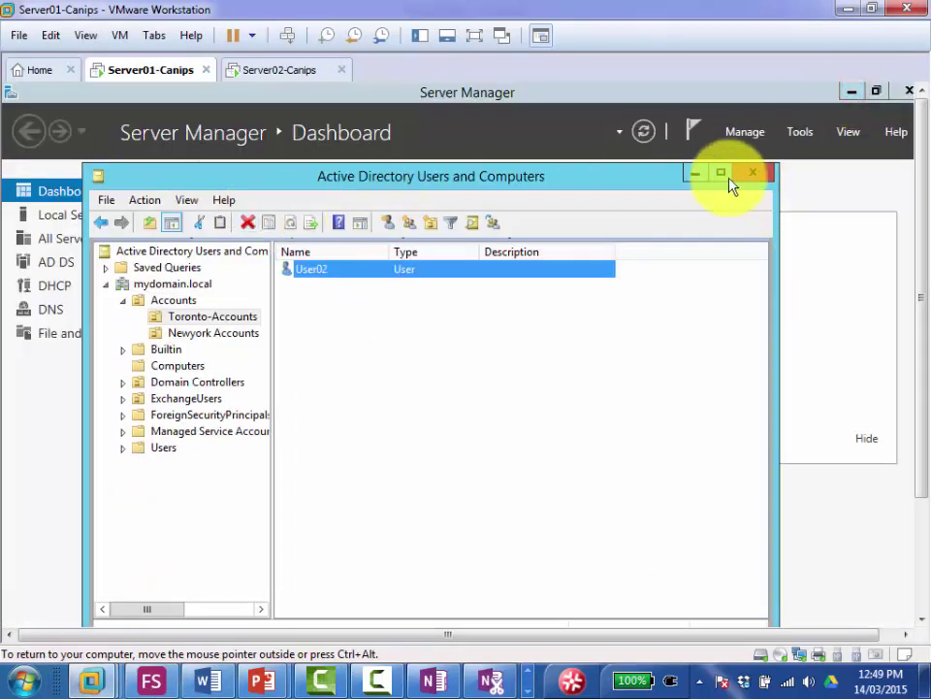
left_click(689, 175)
left_click(852, 92)
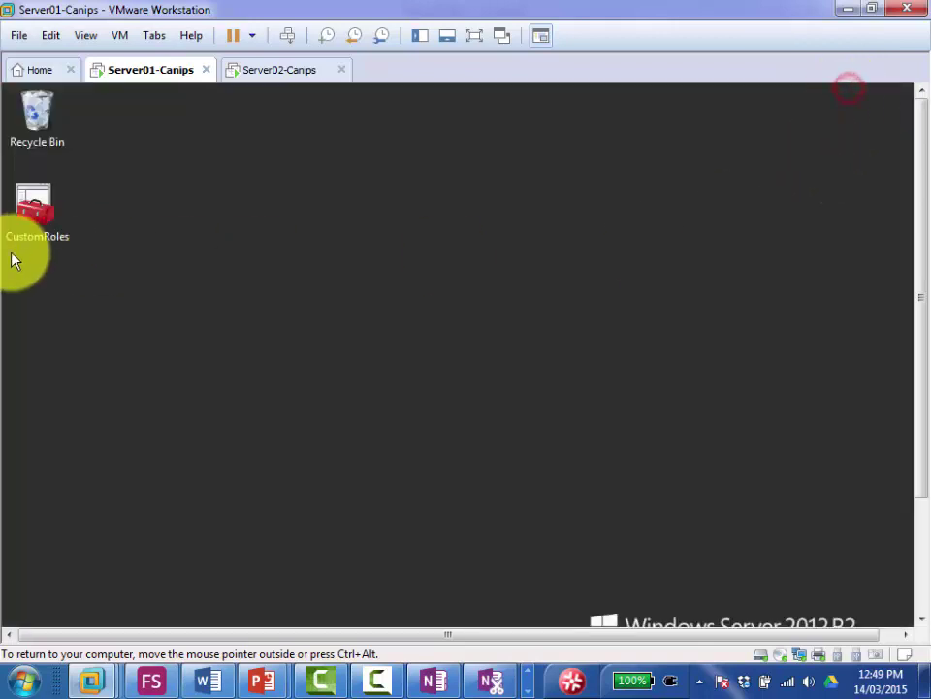
left_click(921, 543)
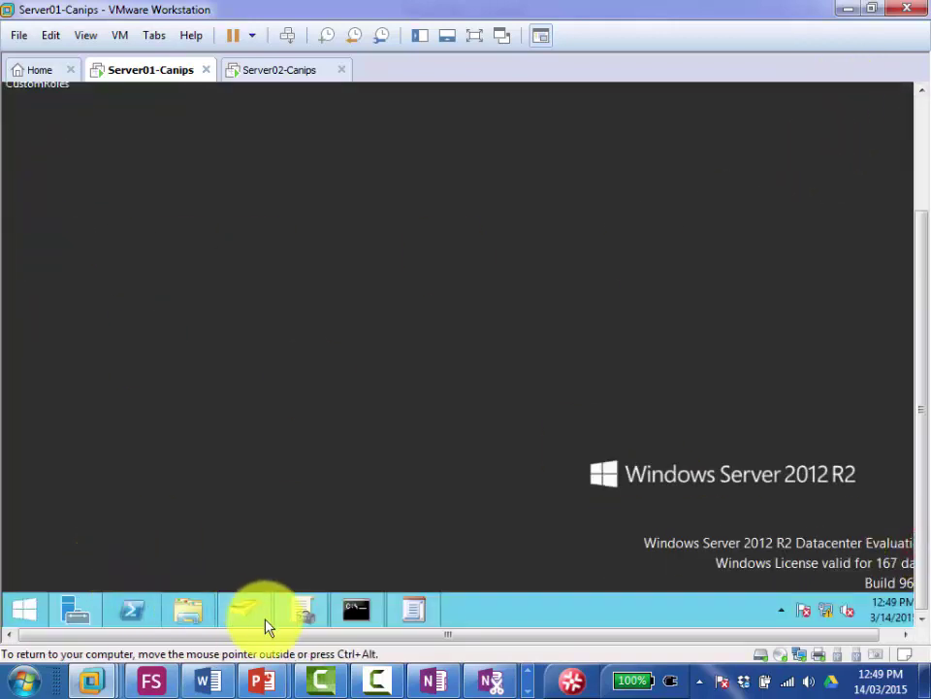
left_click(189, 611)
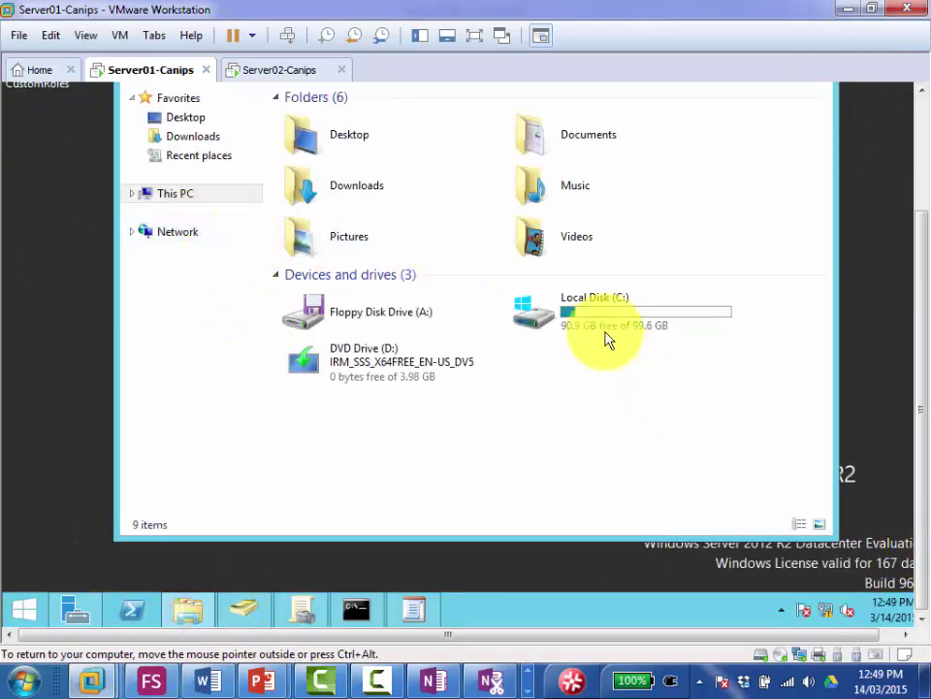
Step: Create a new folder named Soft on Local Disk (C:)
double_click(570, 312)
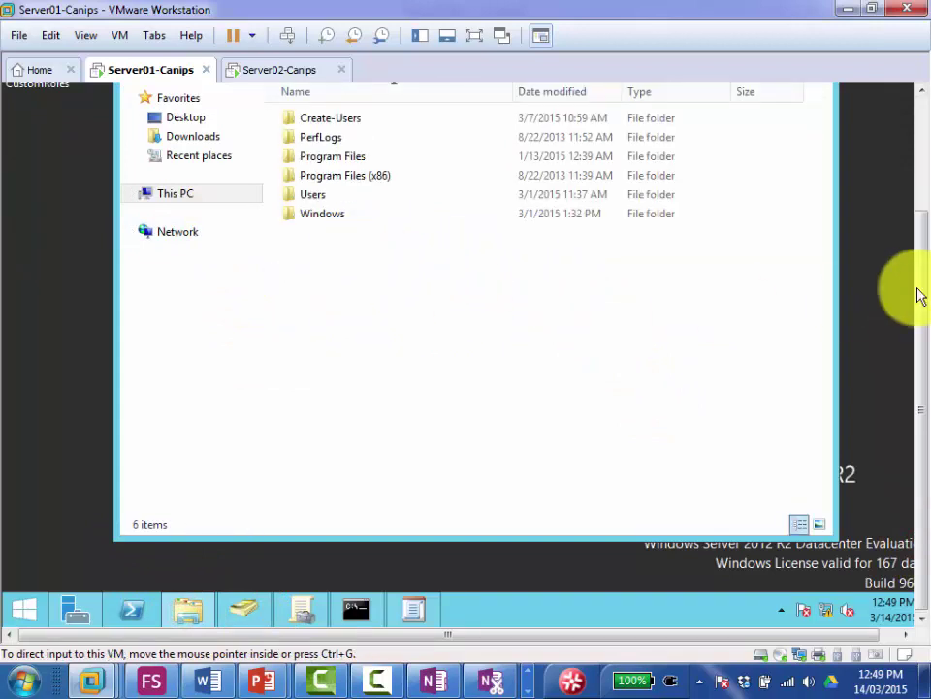
left_click_drag(920, 291, 928, 178)
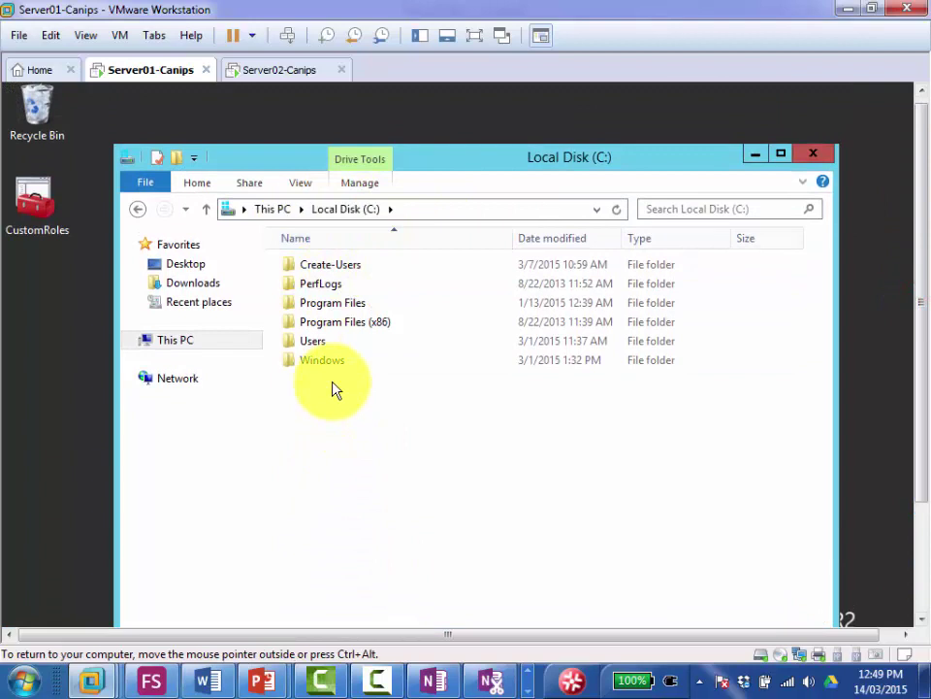
right_click(342, 411)
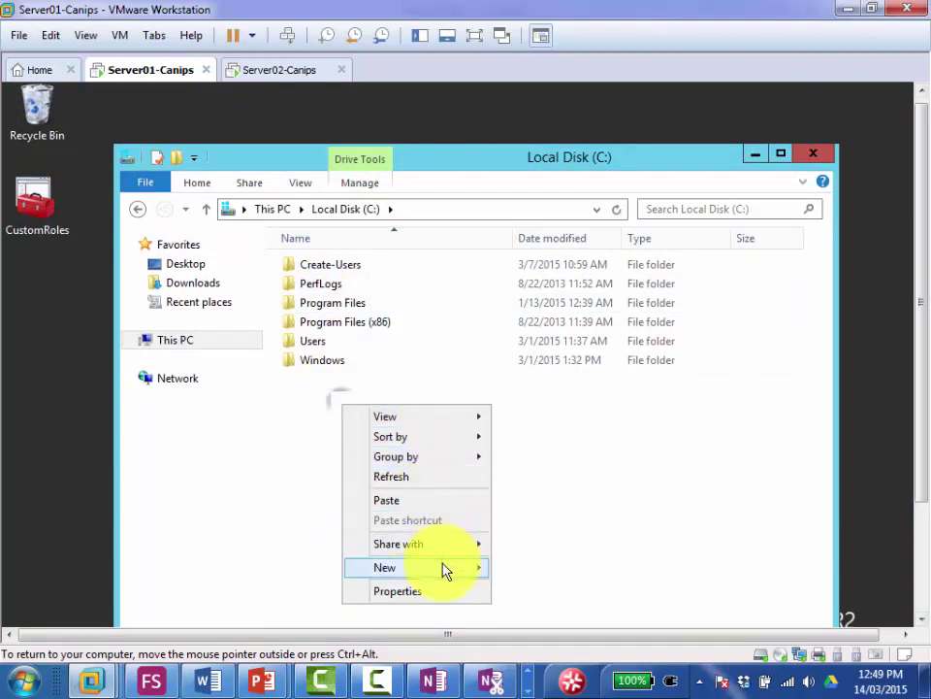
mouse_move(441, 566)
left_click(529, 570)
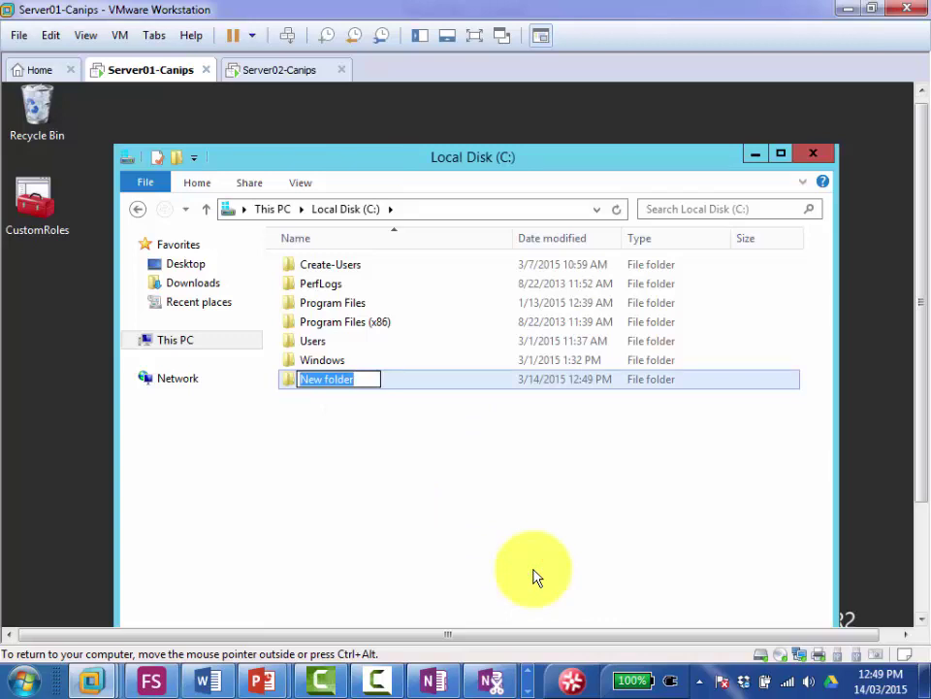
type("Soft")
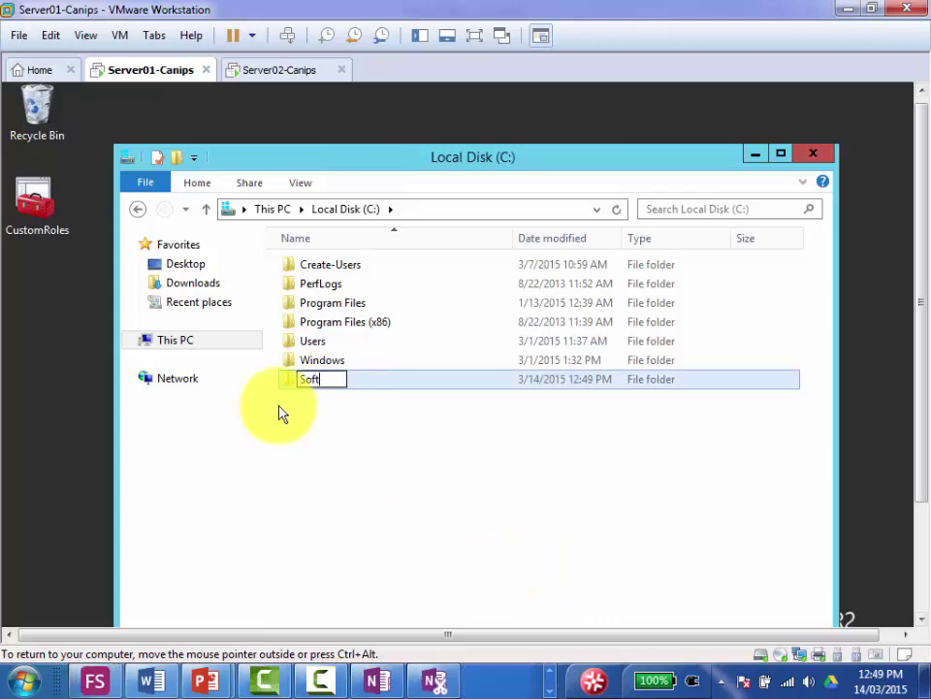
left_click(333, 412)
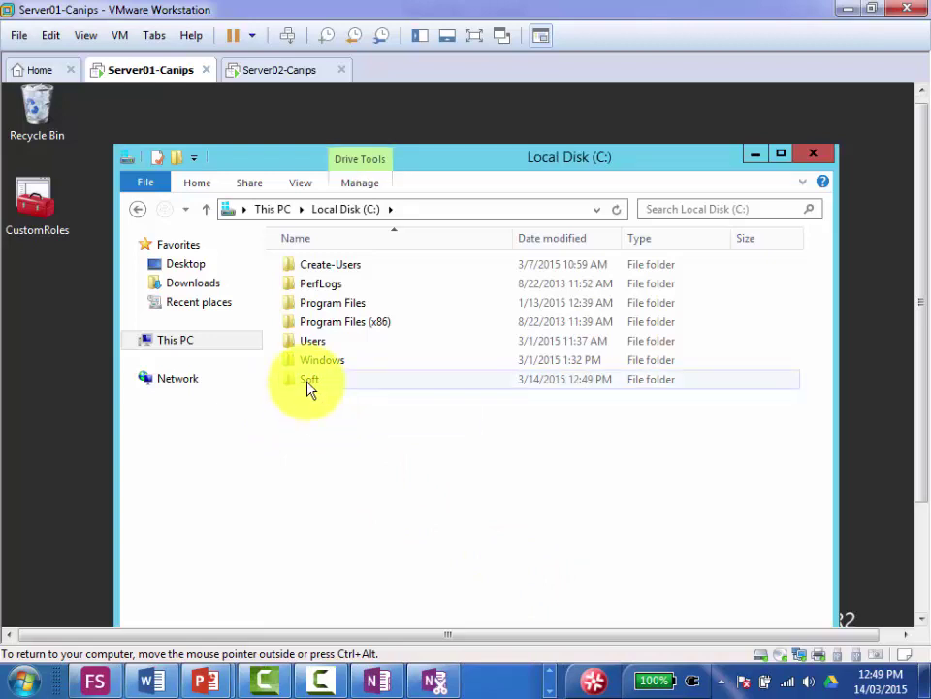
Step: Paste the AcroRead installer into C:\Soft, then return to the C drive
double_click(308, 381)
right_click(309, 361)
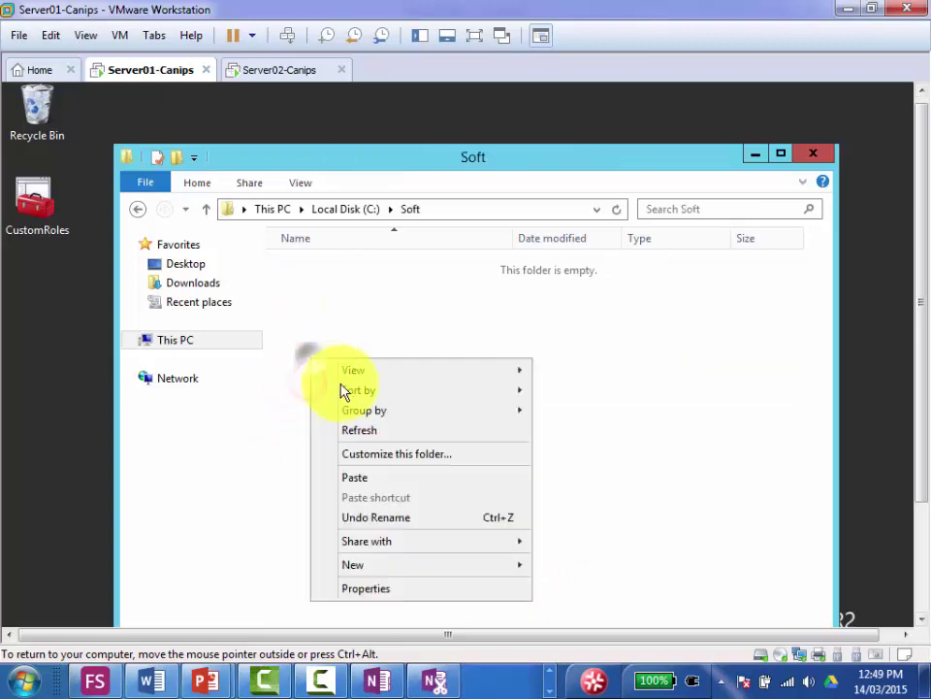
left_click(367, 478)
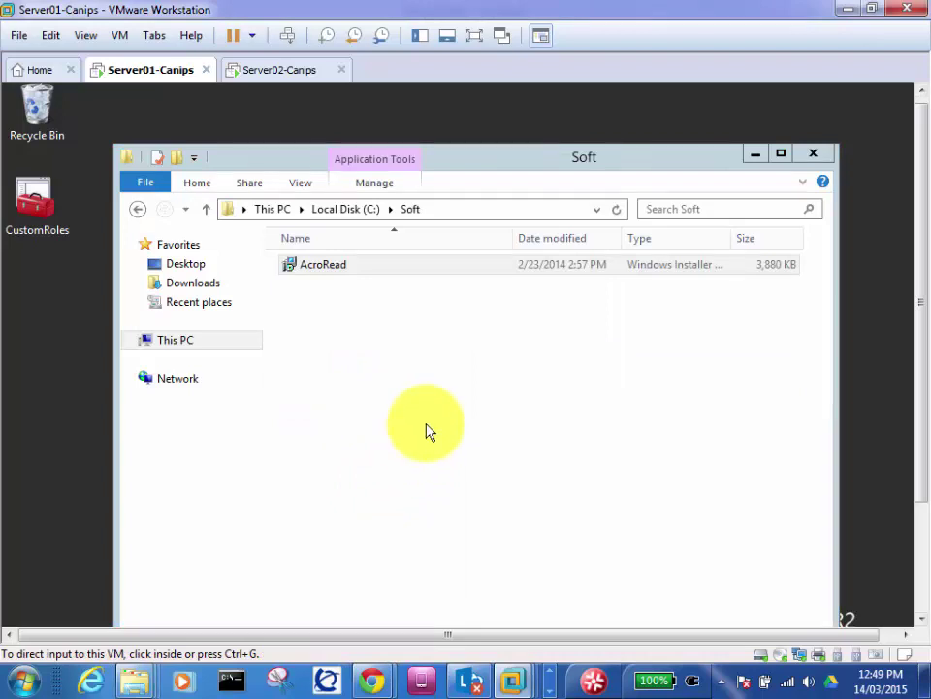
left_click(404, 350)
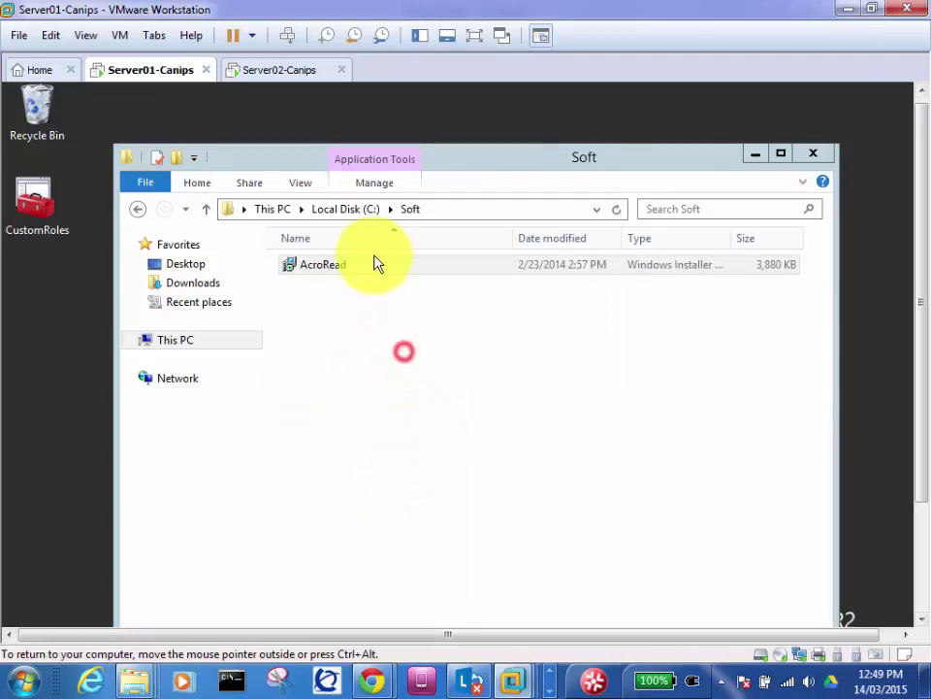
left_click(347, 211)
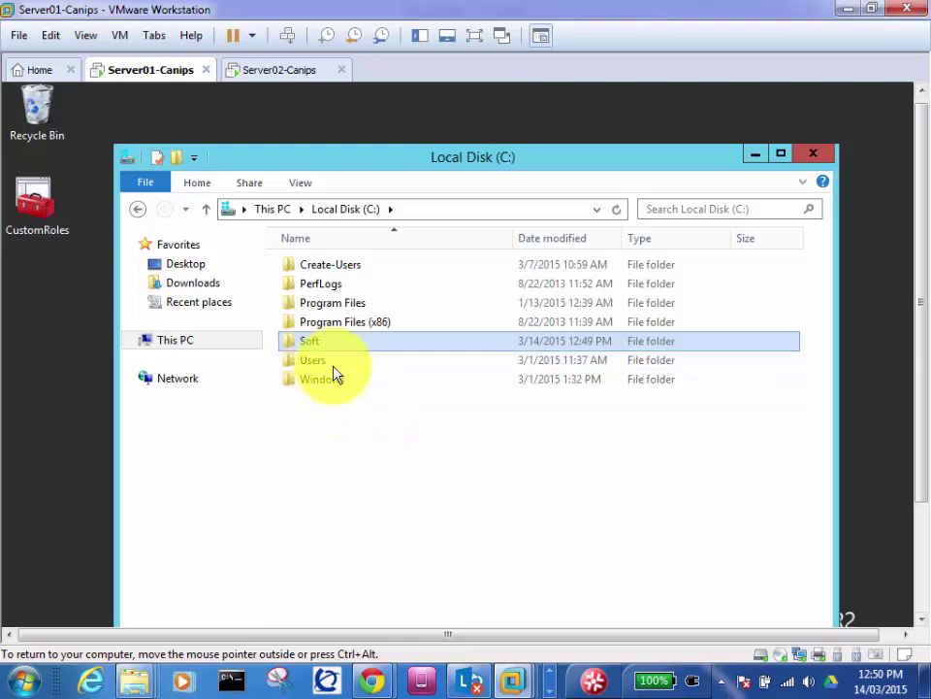
Step: In Soft's Specific people sharing settings, add Everyone with Read permission
right_click(312, 344)
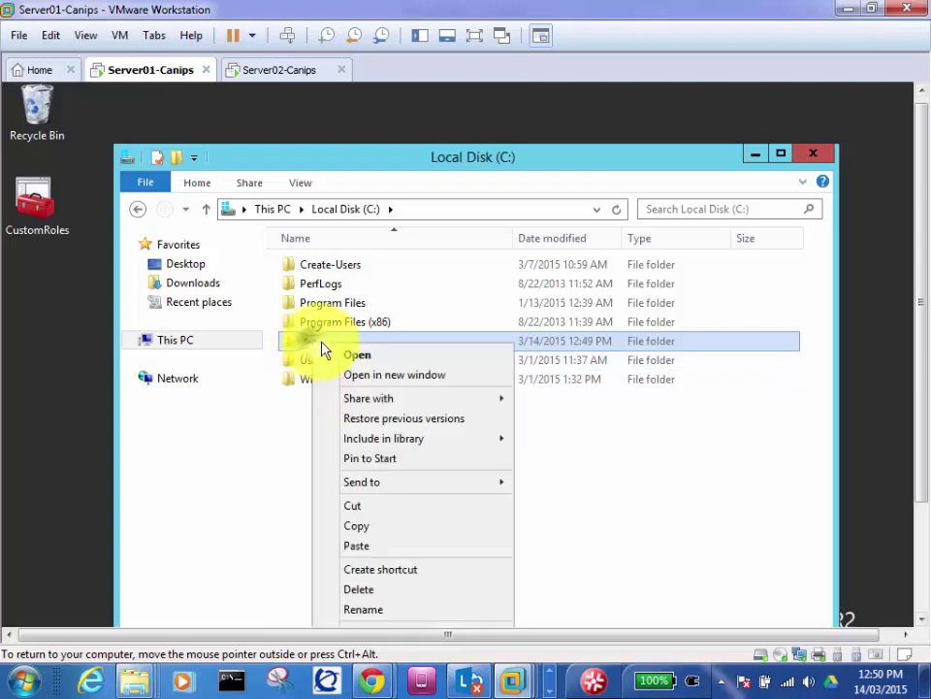
mouse_move(389, 403)
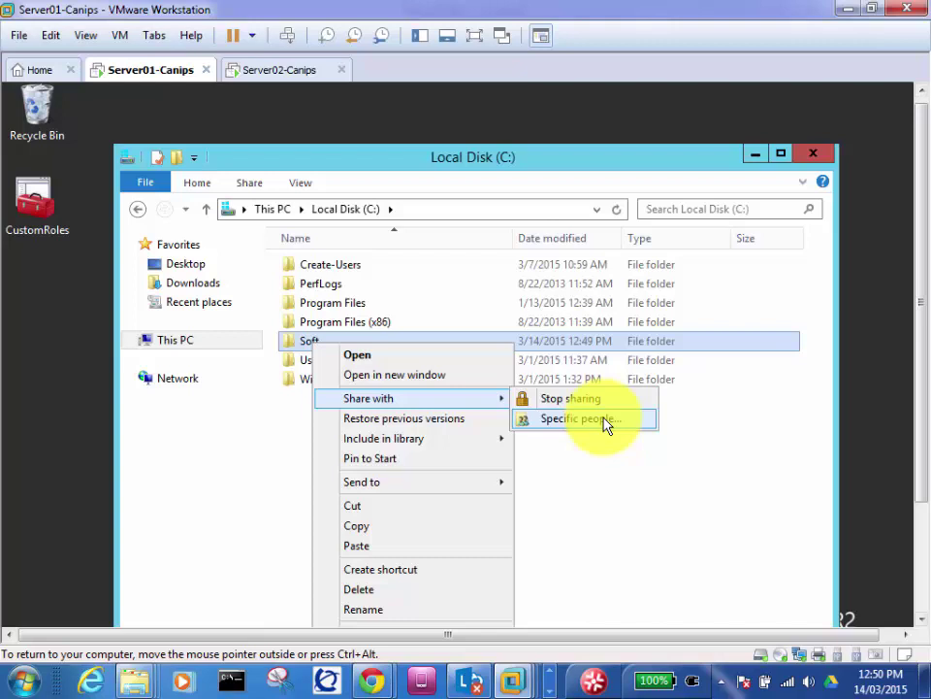
left_click(604, 419)
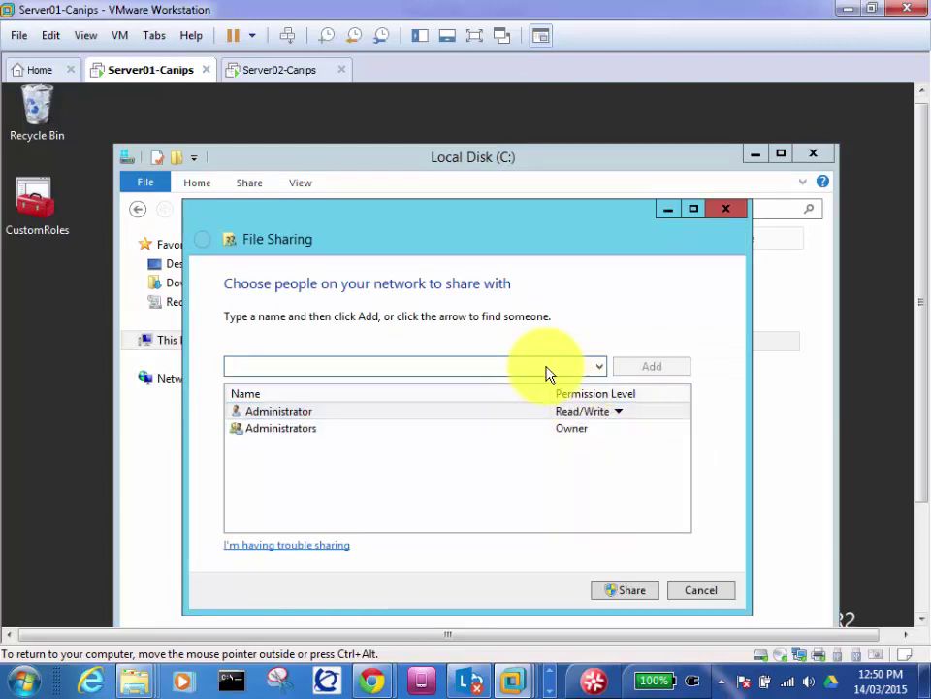
type("everyone")
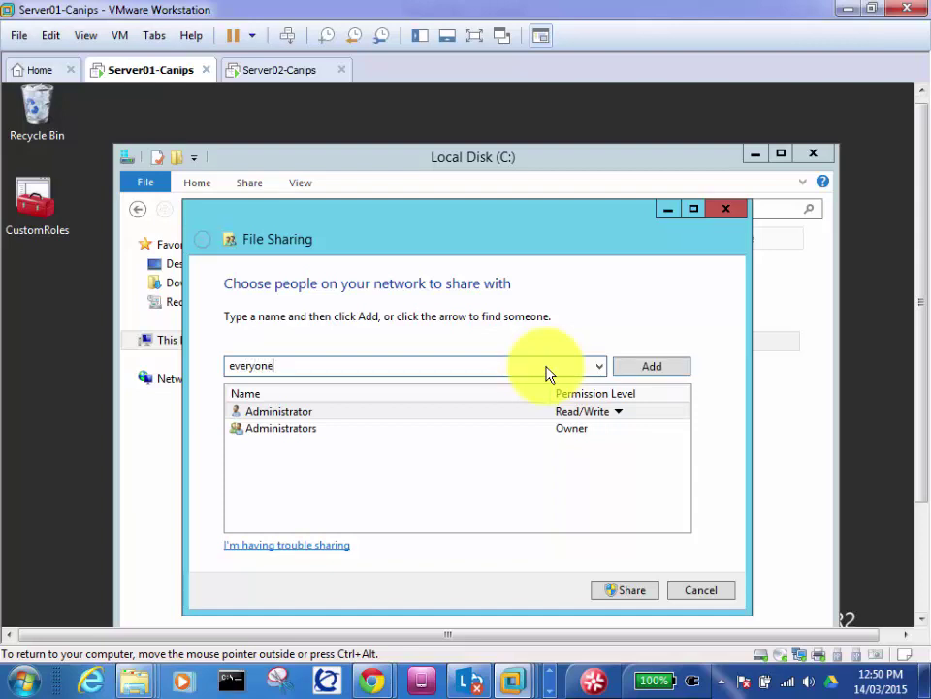
left_click(600, 366)
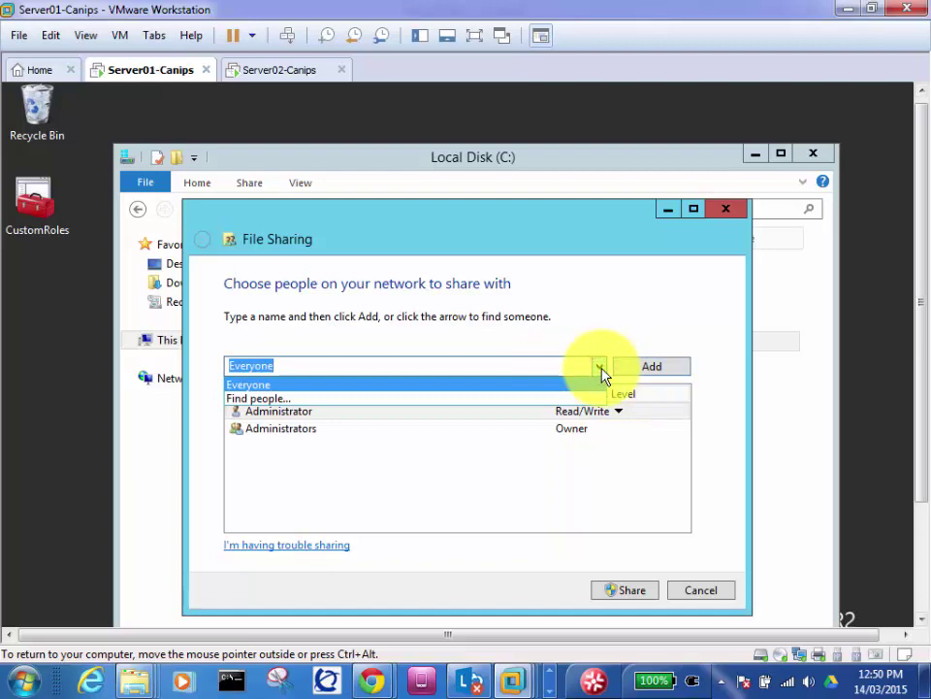
left_click(554, 387)
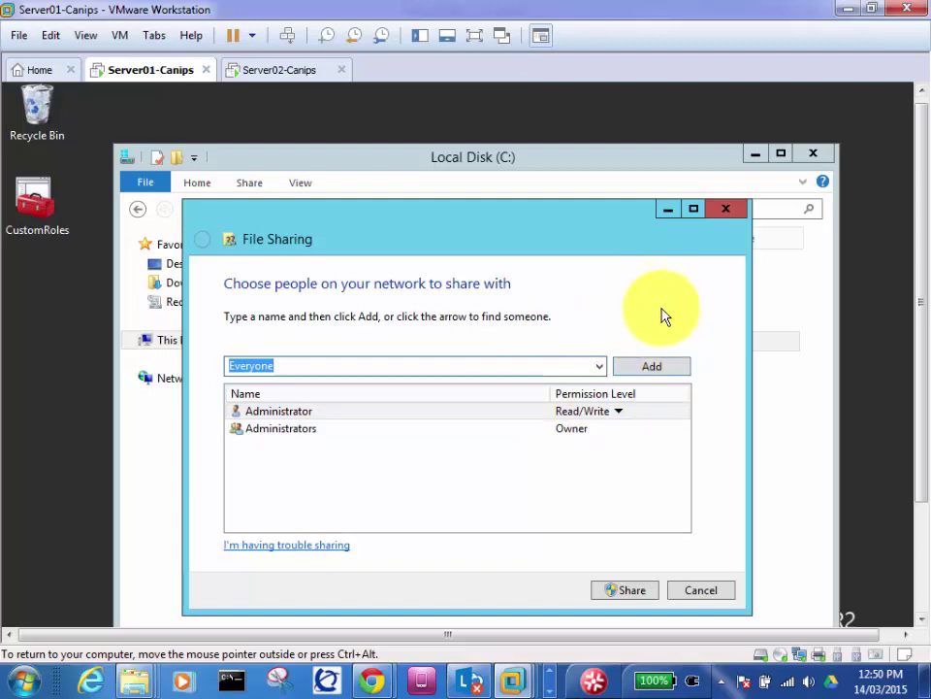
left_click(648, 374)
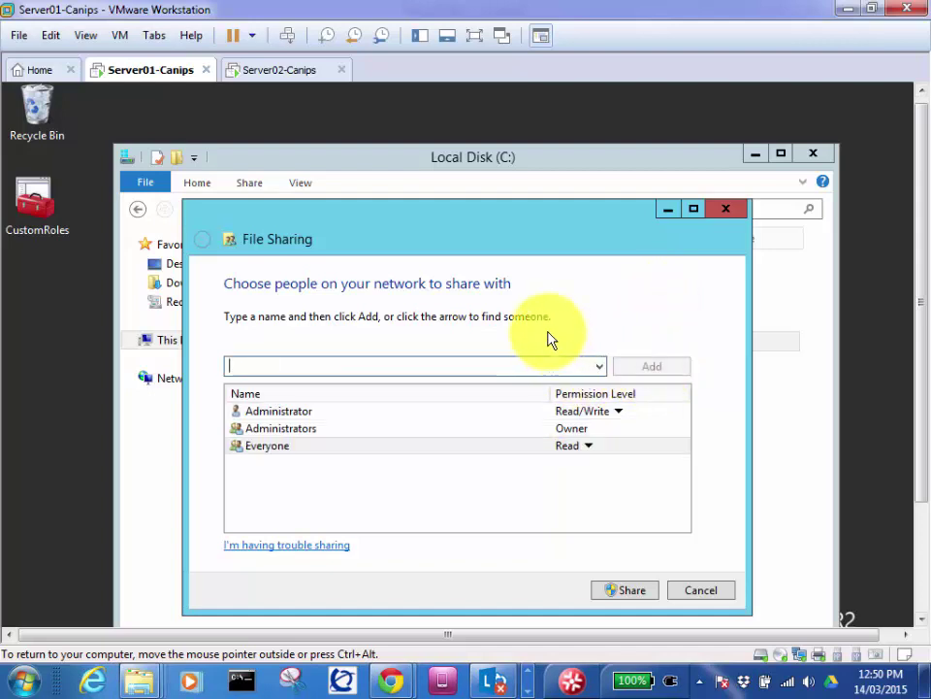
Step: Share the Soft folder so it becomes available as \\SERVER01\Soft
left_click_drag(448, 238, 502, 230)
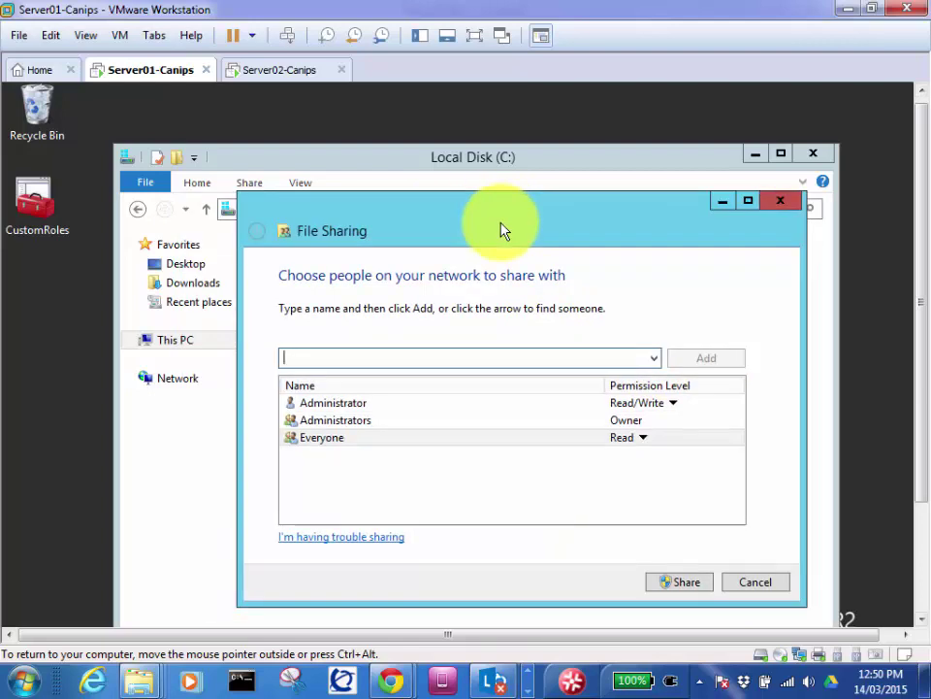
left_click(654, 358)
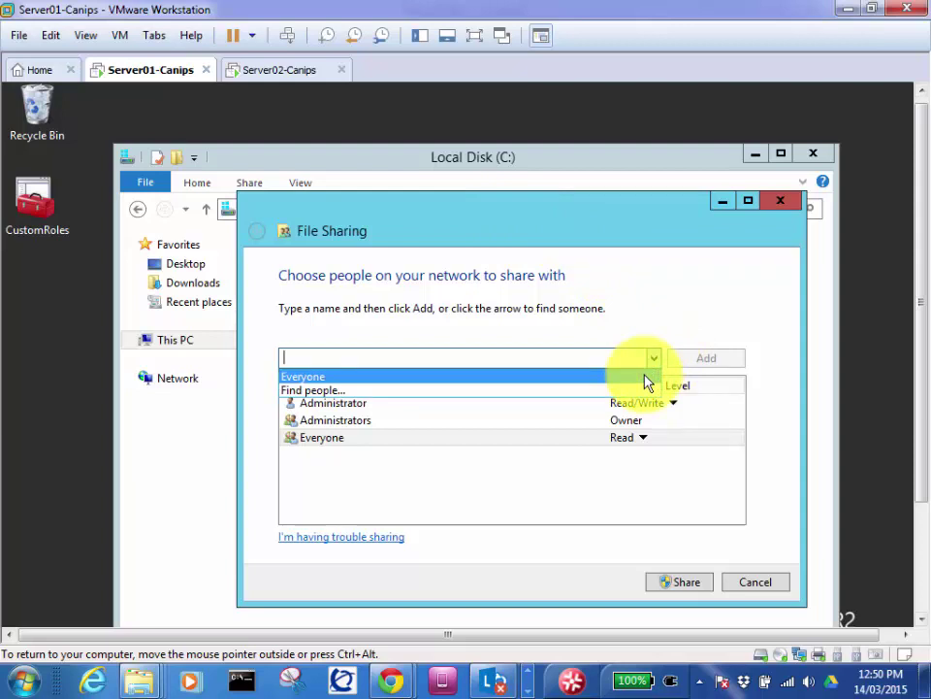
left_click(581, 295)
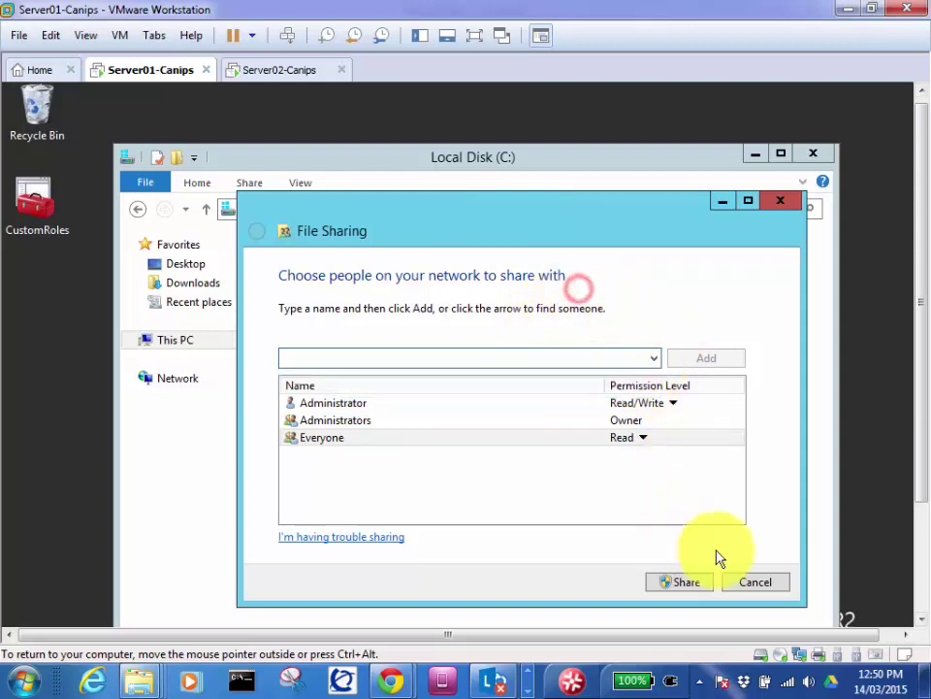
left_click(676, 584)
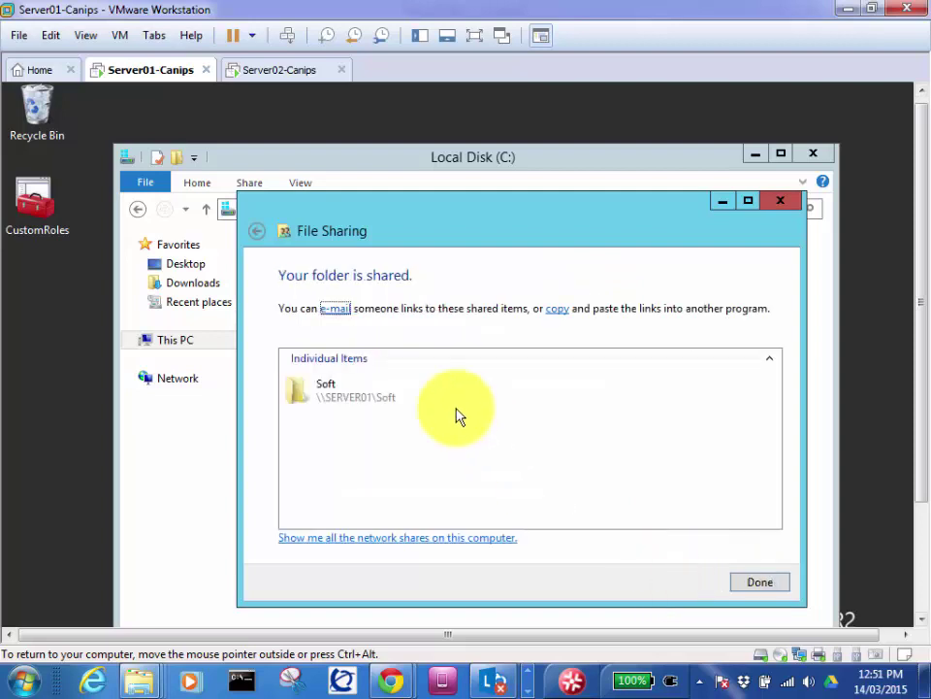
left_click(755, 581)
Step: Reopen Soft's File Sharing dialog and confirm Everyone's permission level is still Read
right_click(311, 343)
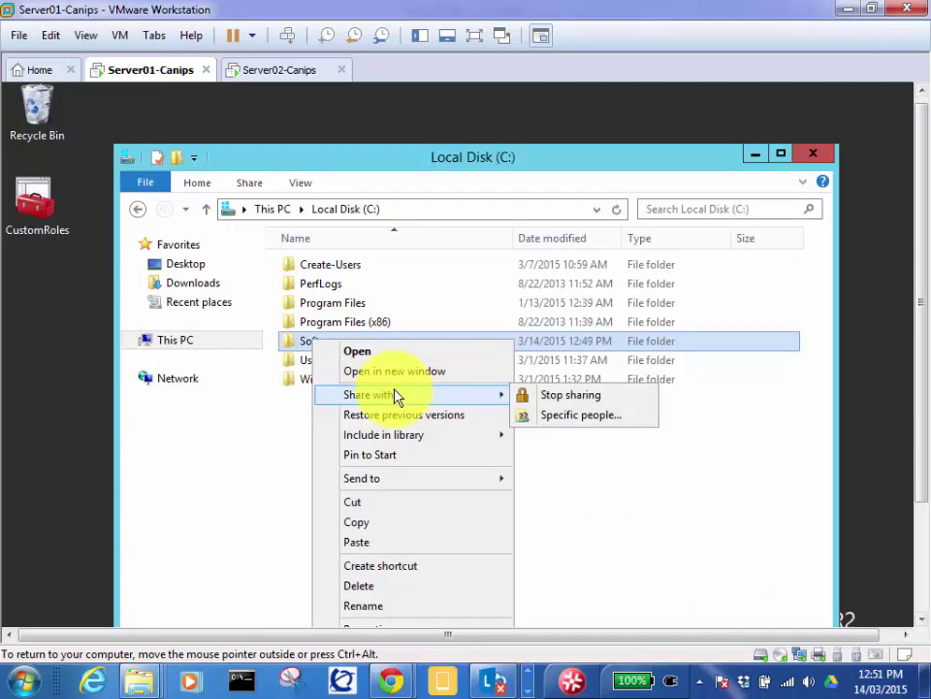
left_click(579, 417)
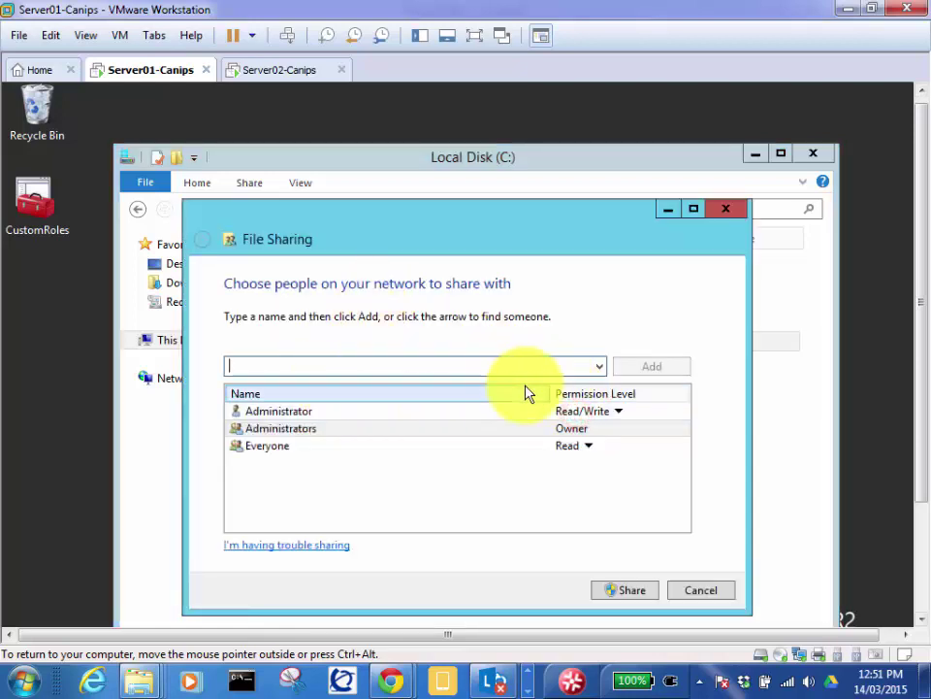
left_click(601, 368)
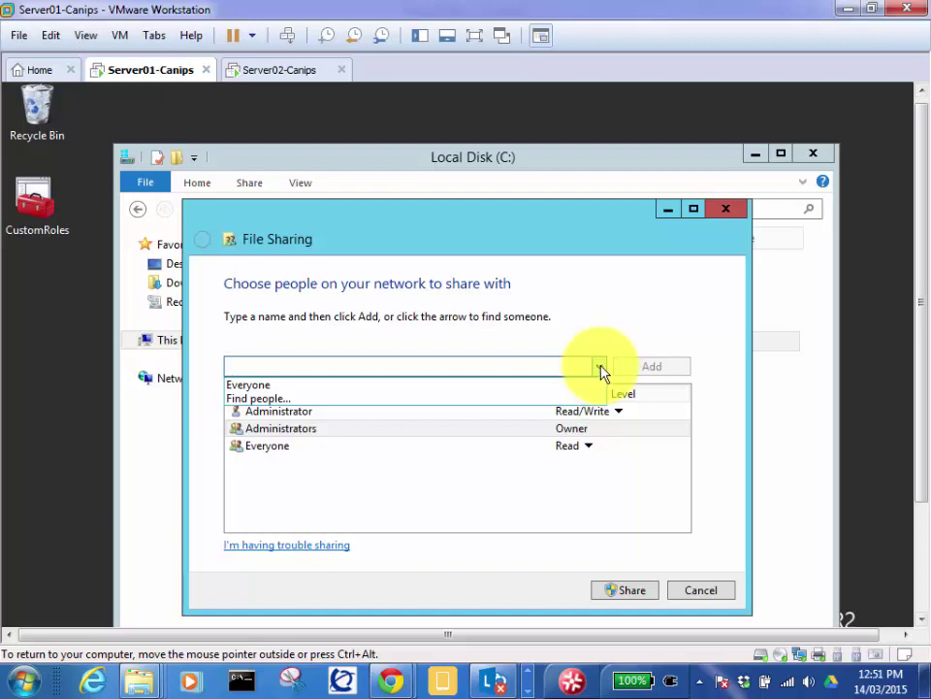
left_click(599, 327)
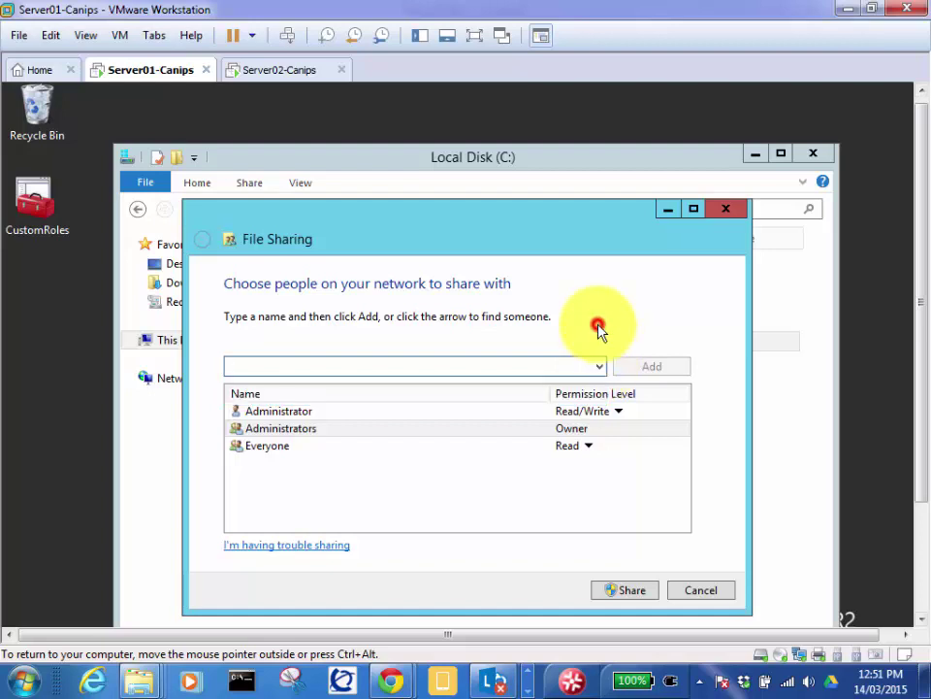
left_click(571, 446)
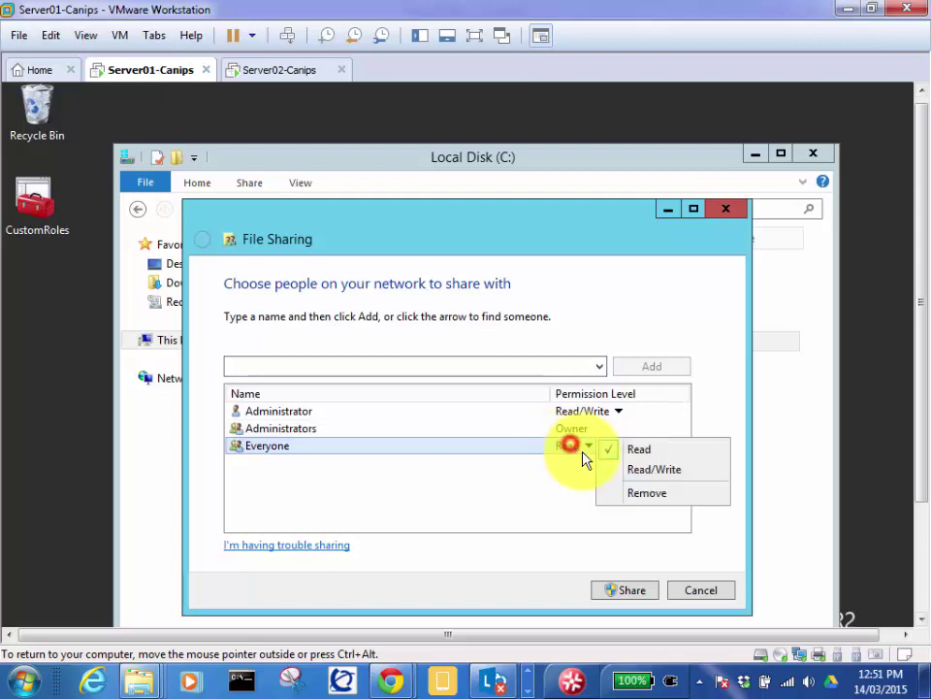
left_click(534, 478)
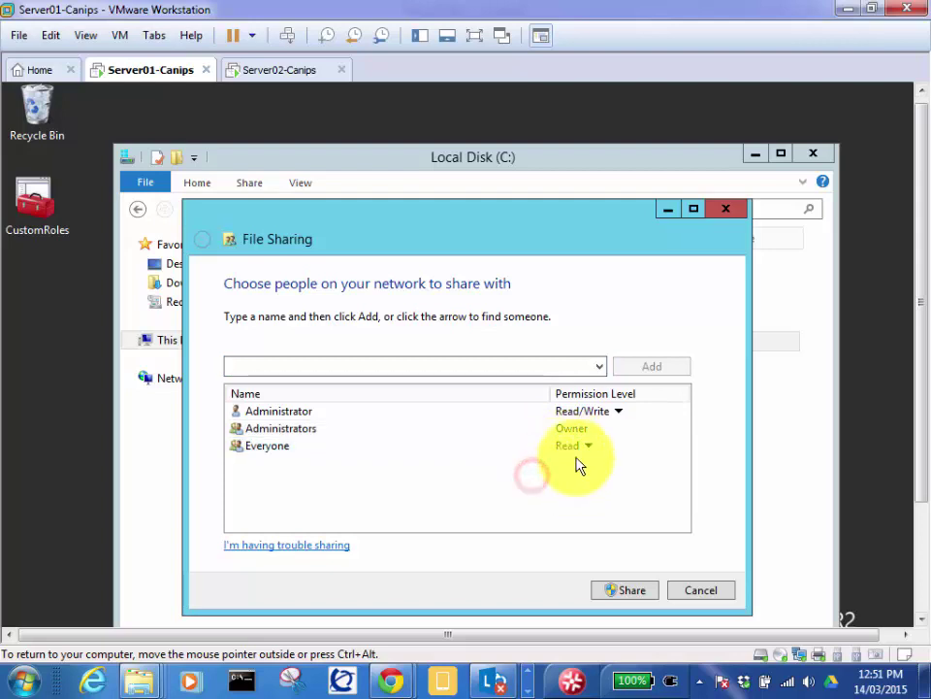
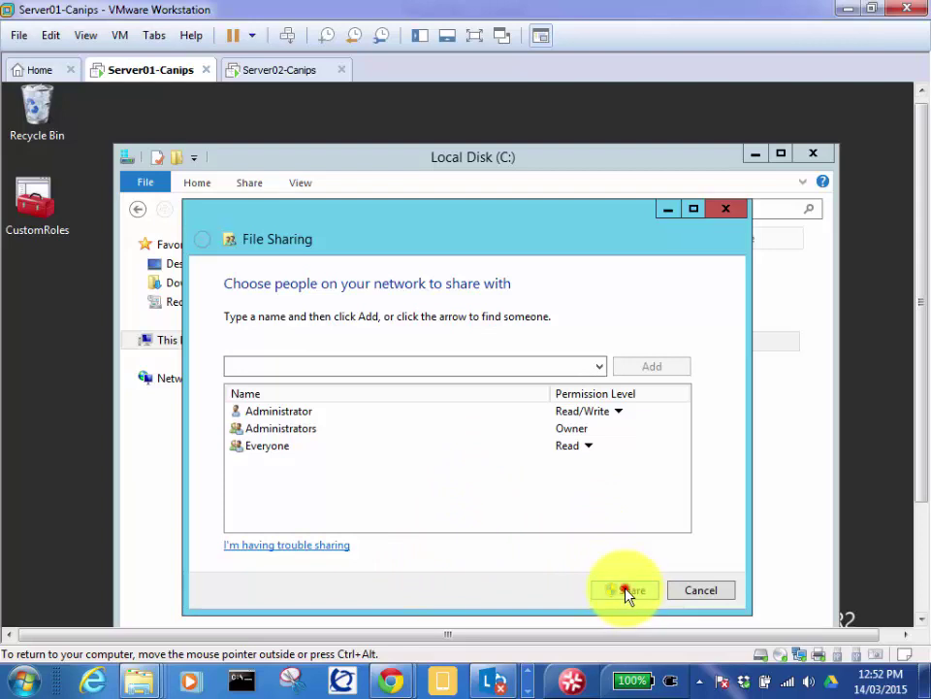
Step: Confirm sharing of the Soft folder, clear the Explorer selection, and bring up the Run box
left_click(705, 591)
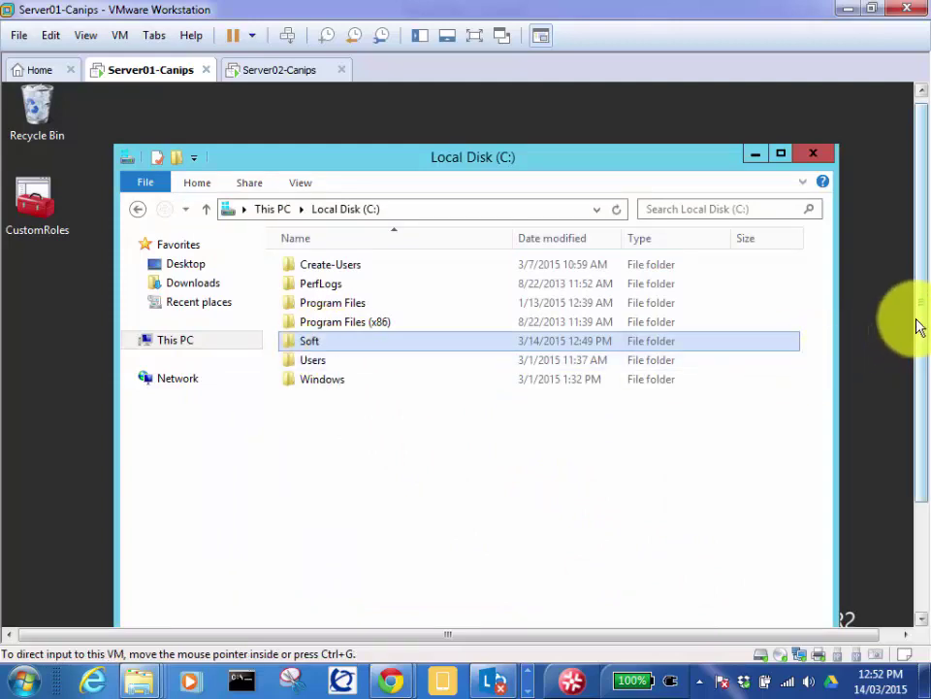
left_click_drag(925, 333, 920, 444)
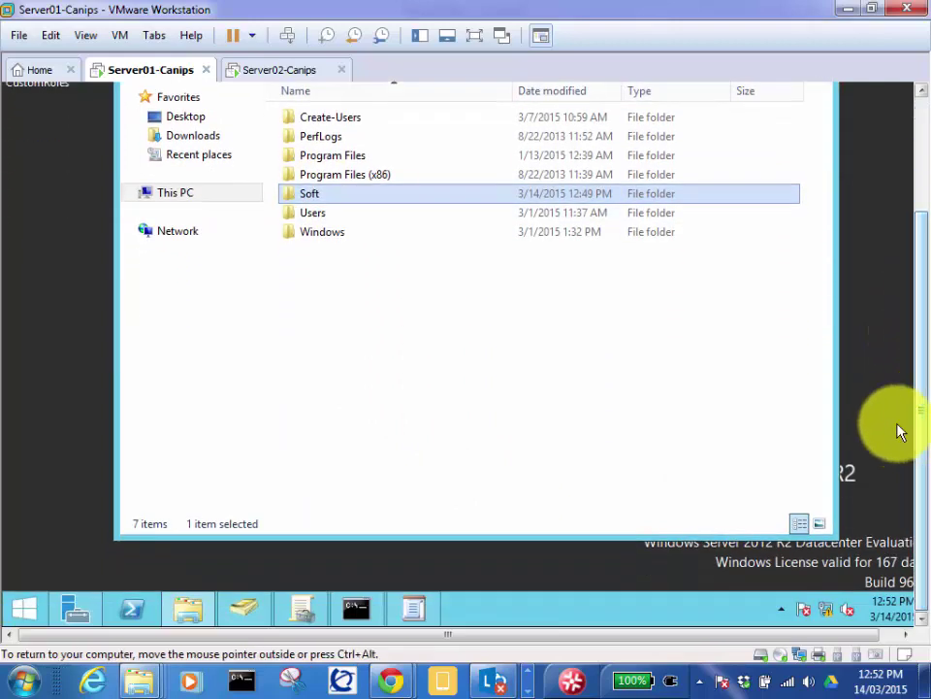
left_click(338, 396)
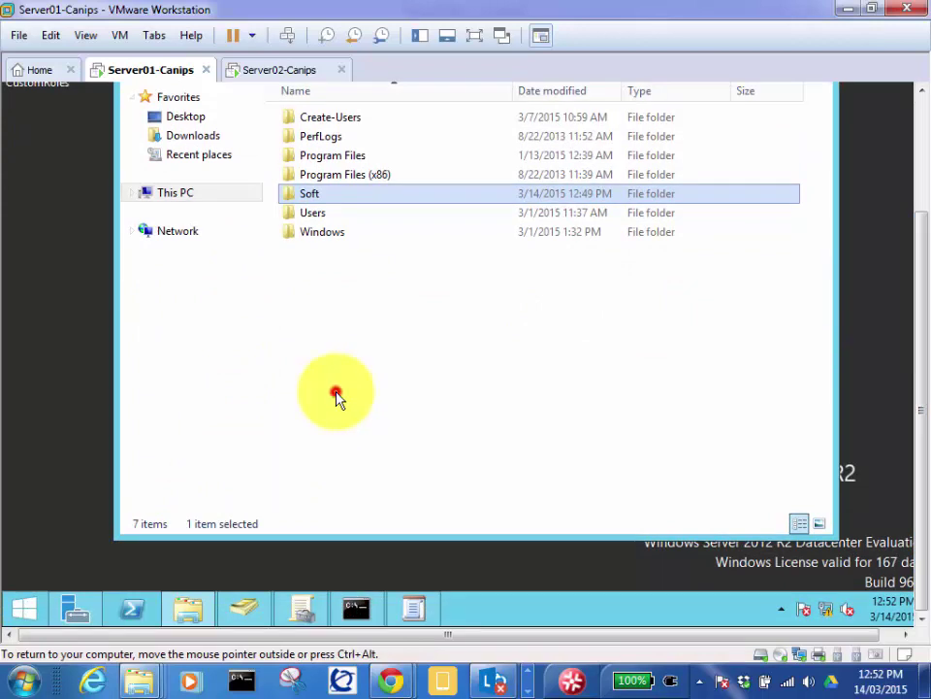
key("super+r")
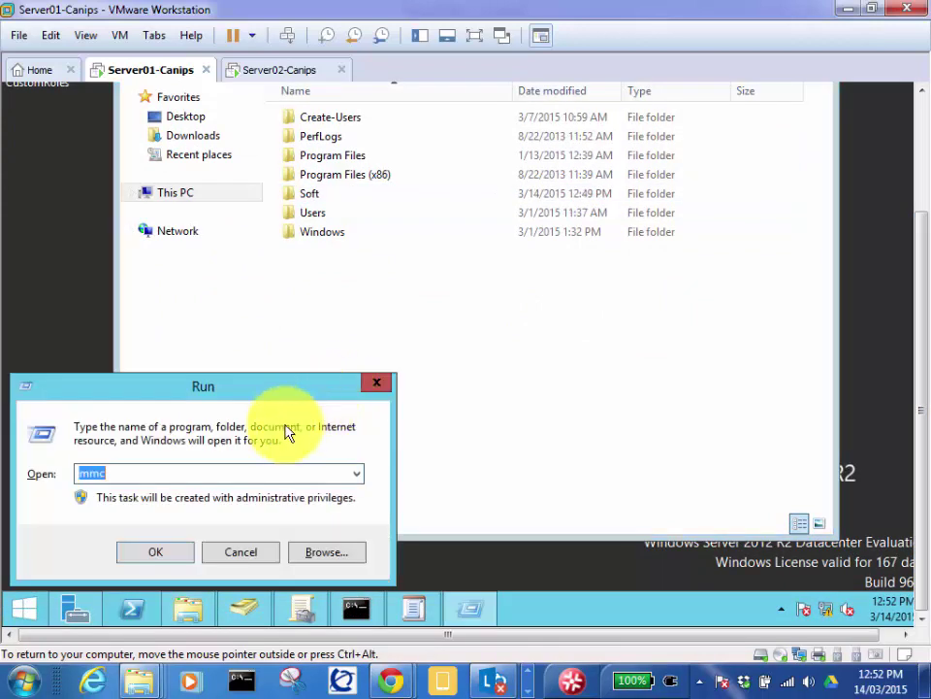
Step: Run \\server01 to list its NETLOGON, SYSVOL and Soft shares
type("\\\\")
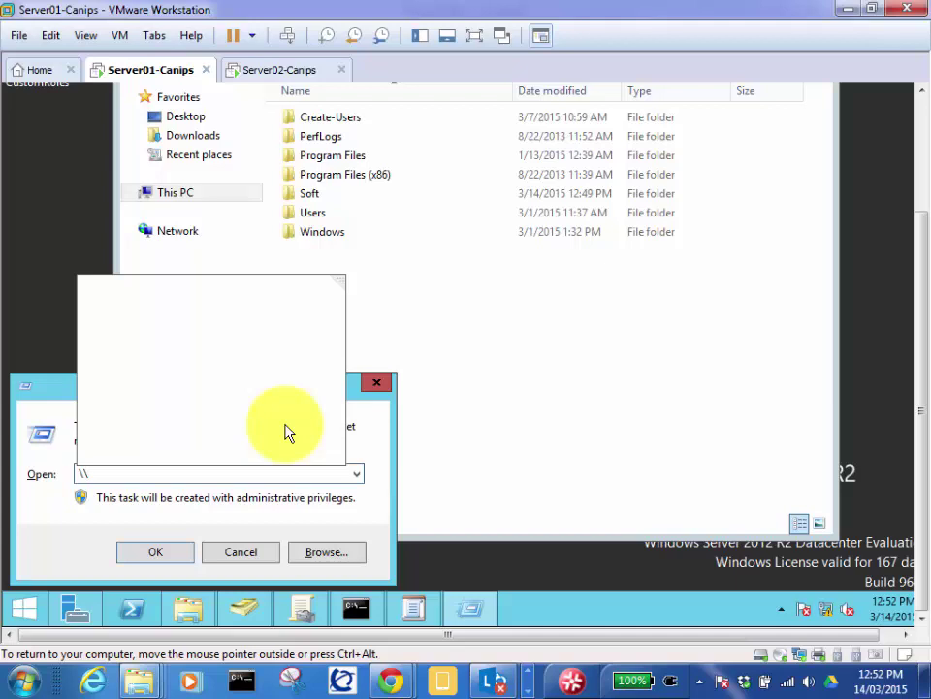
type("server01")
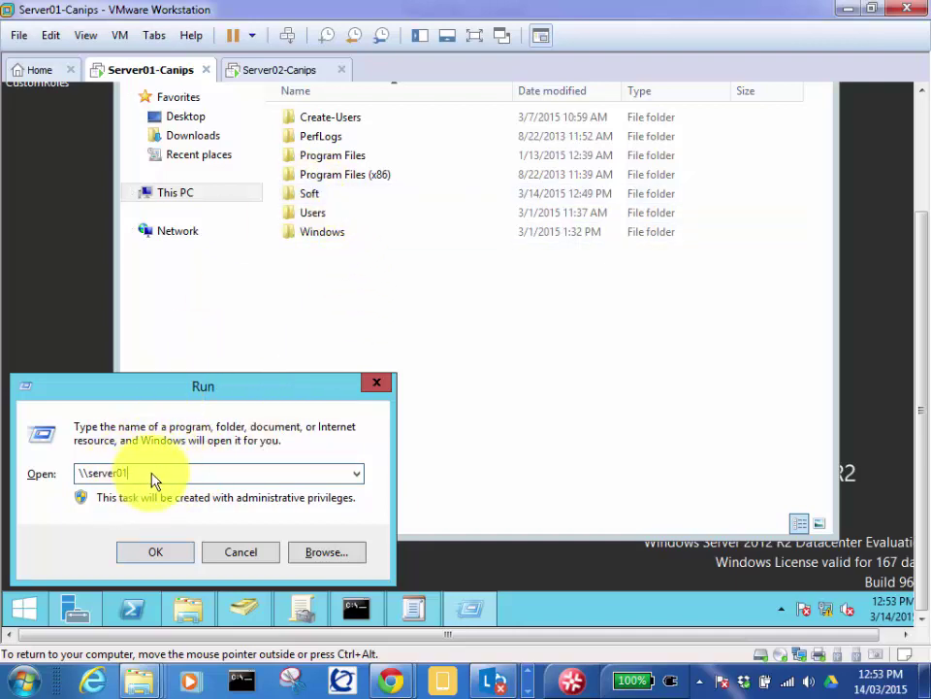
left_click(153, 553)
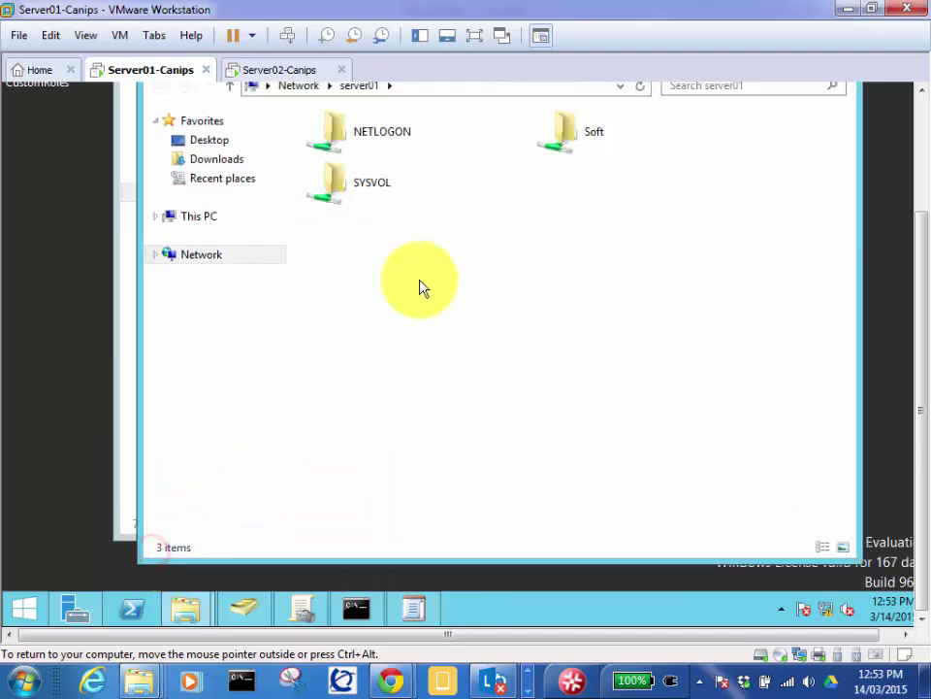
Step: Open the Soft share on server01, showing the AcroRead installer
left_click(571, 134)
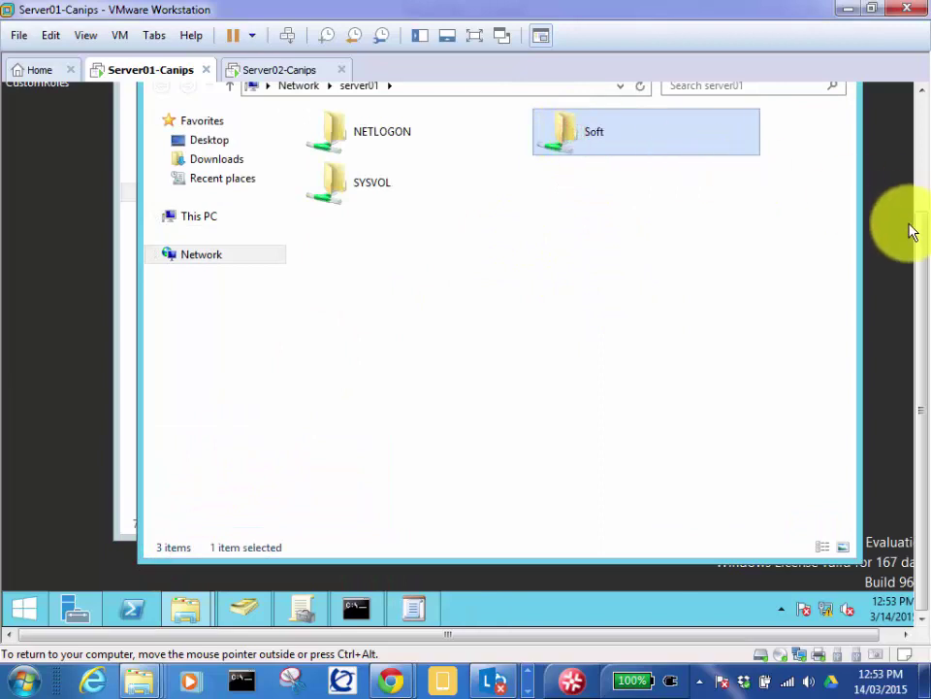
left_click_drag(920, 239, 915, 117)
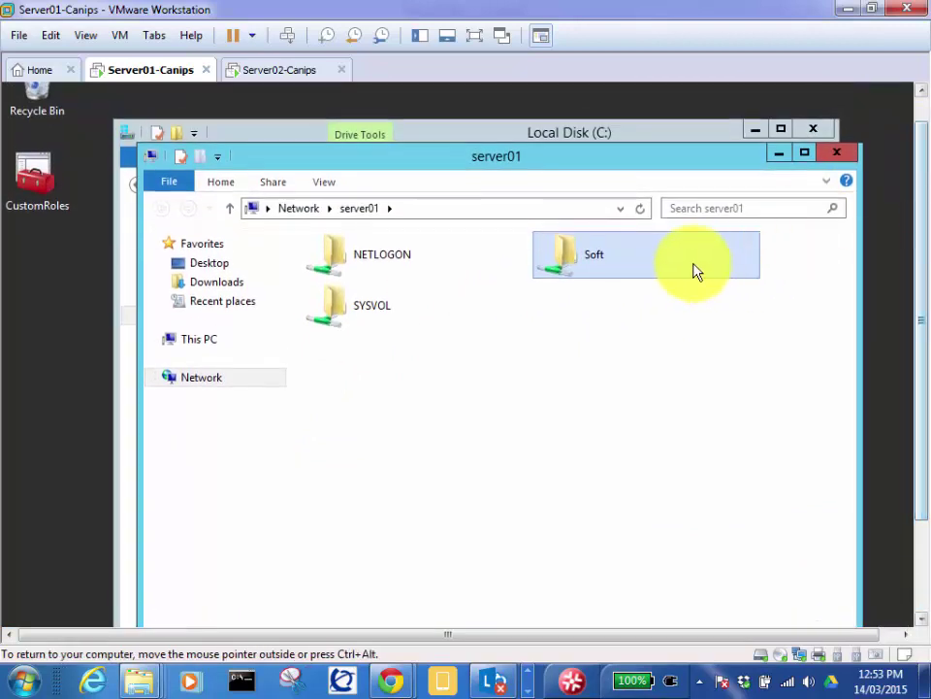
double_click(583, 258)
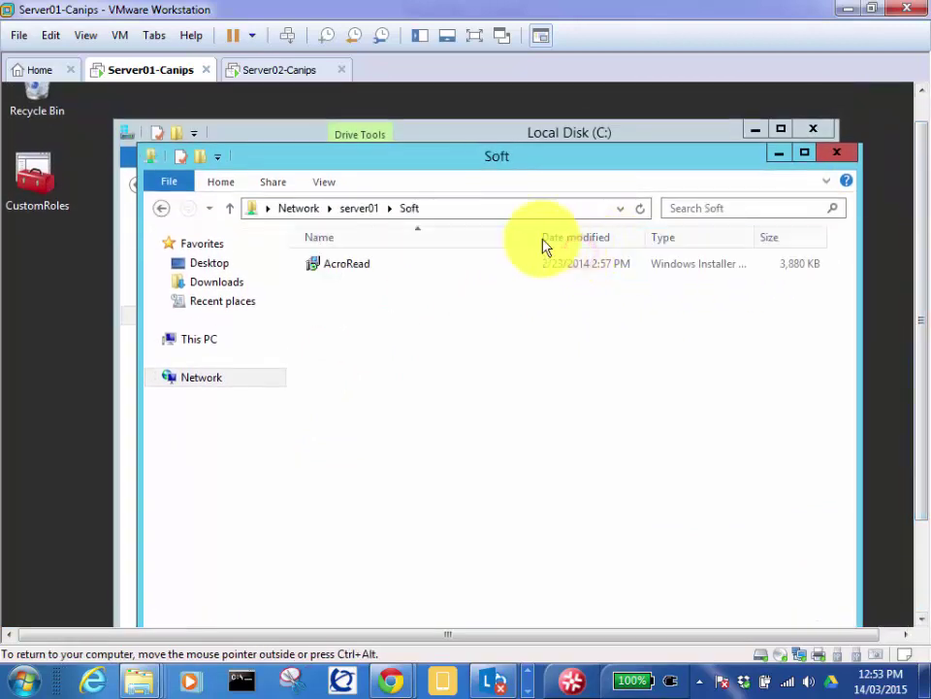
Step: Select the full \\server01\Soft path in the address bar and copy it
left_click(454, 209)
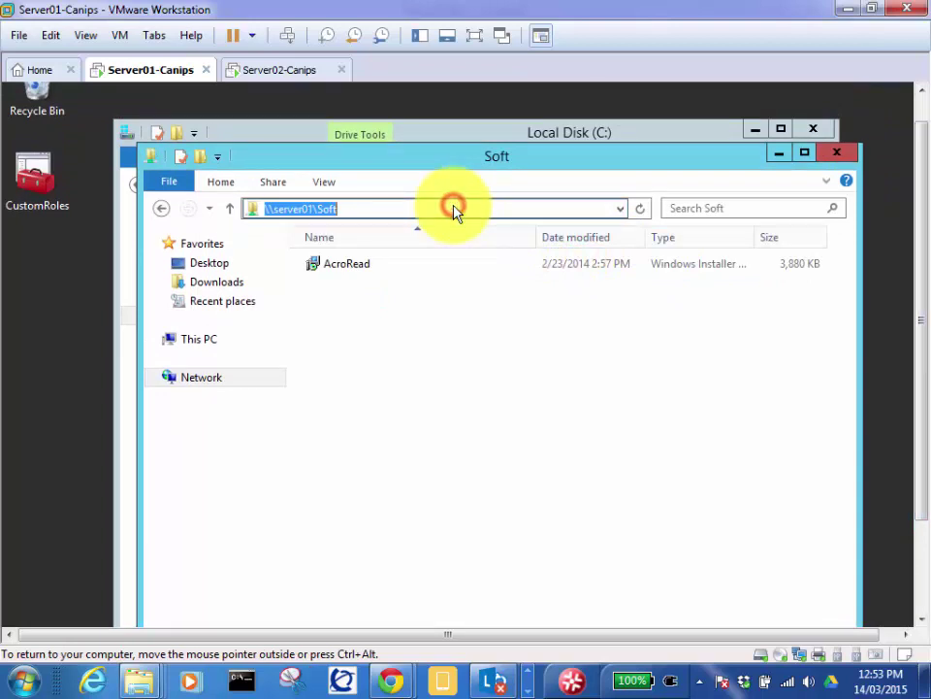
left_click(353, 210)
double_click(354, 210)
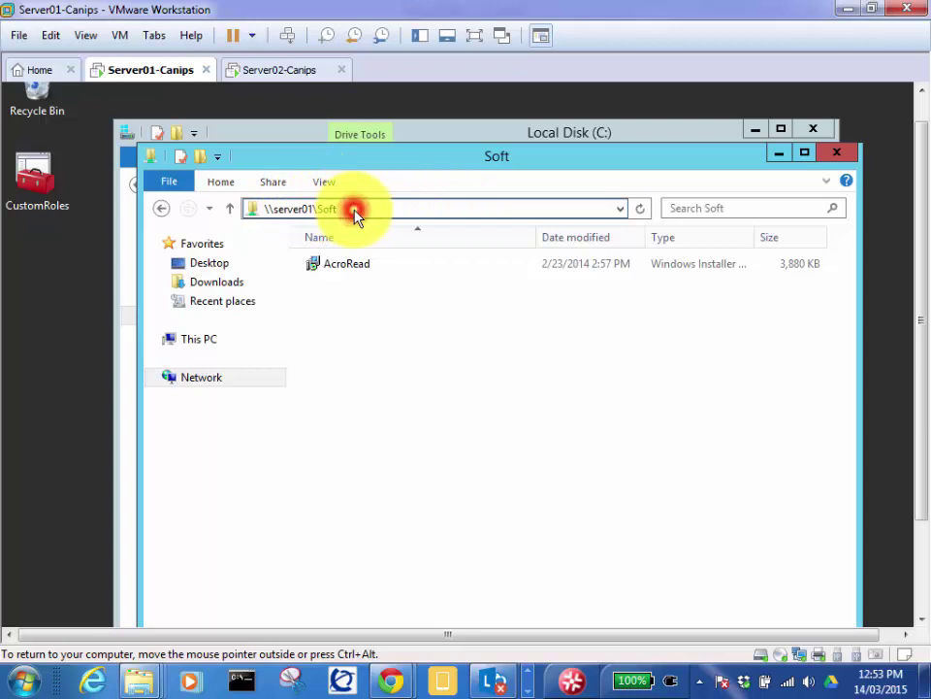
double_click(356, 210)
double_click(355, 210)
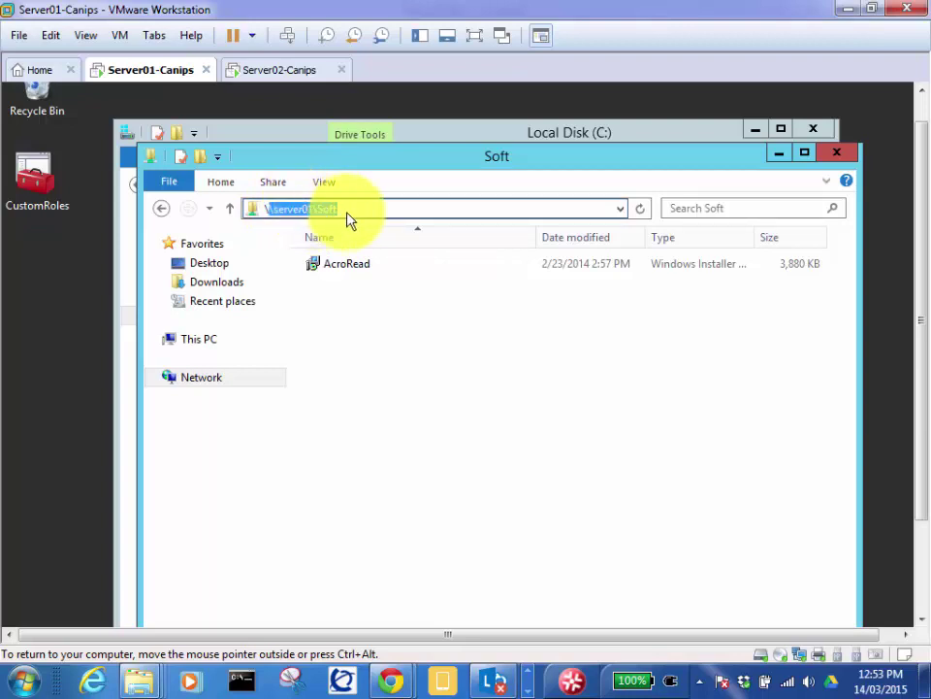
left_click(355, 215)
left_click_drag(355, 215, 257, 209)
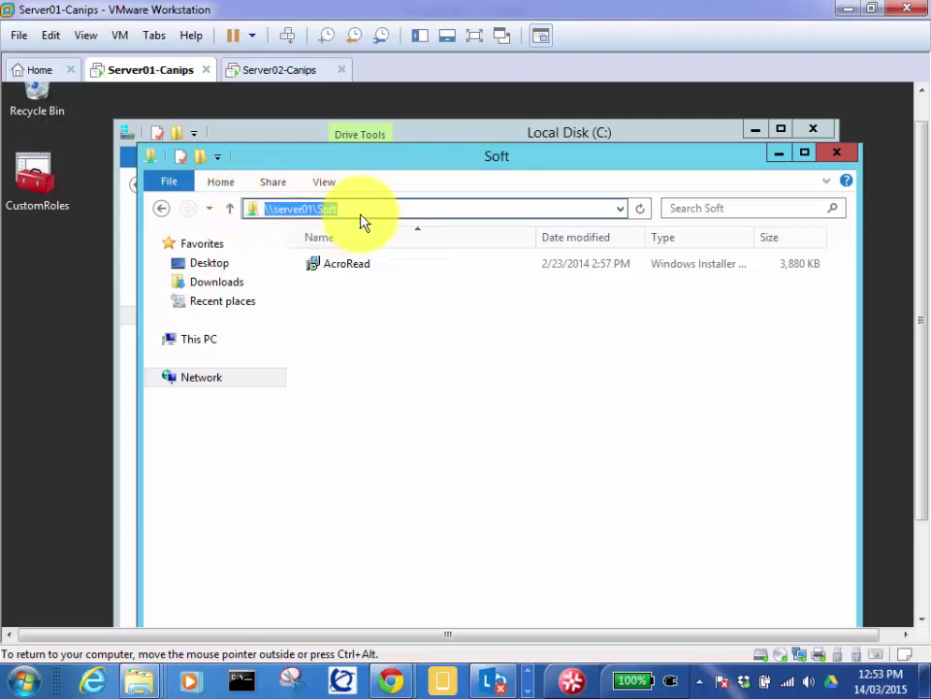
right_click(317, 212)
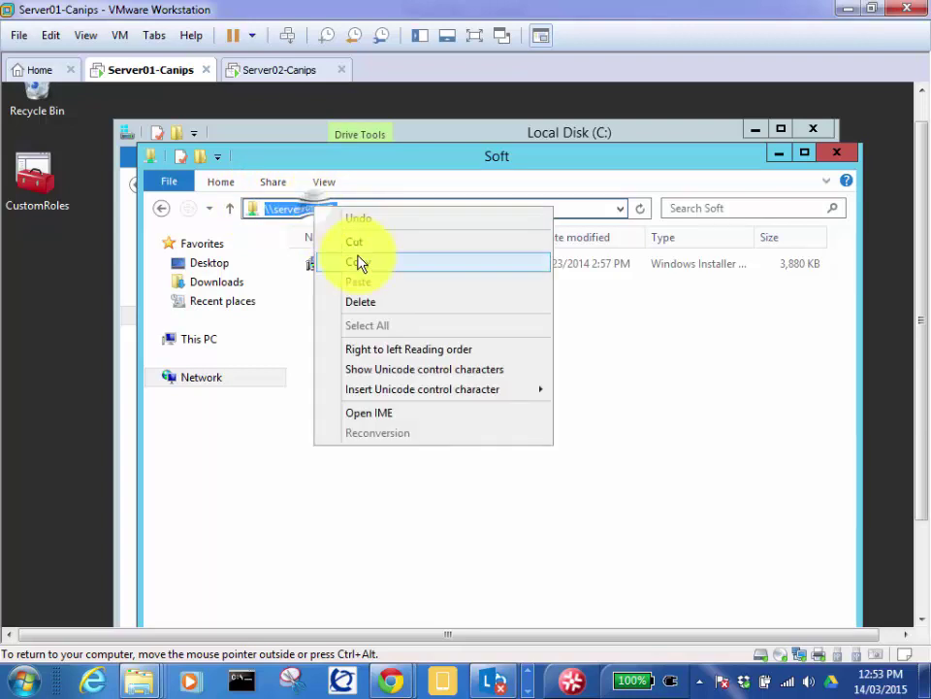
left_click(358, 261)
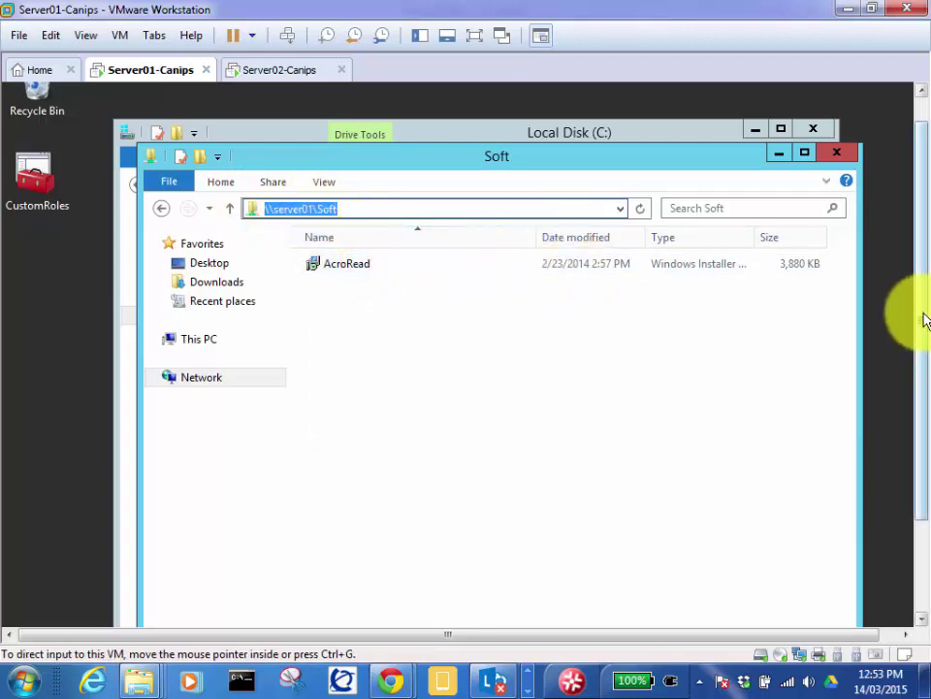
left_click_drag(921, 316, 915, 260)
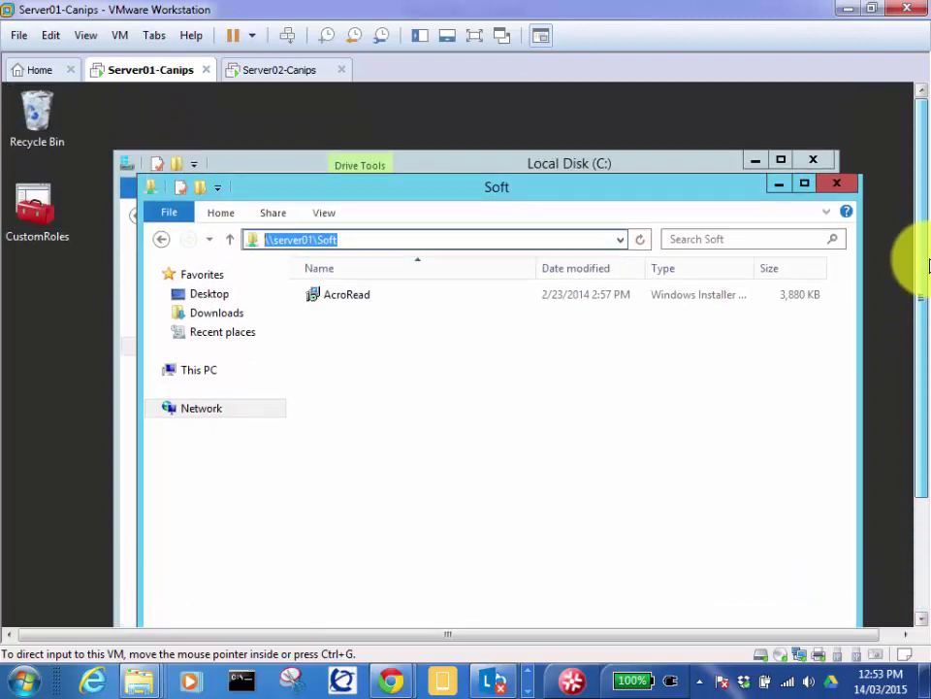
left_click(355, 242)
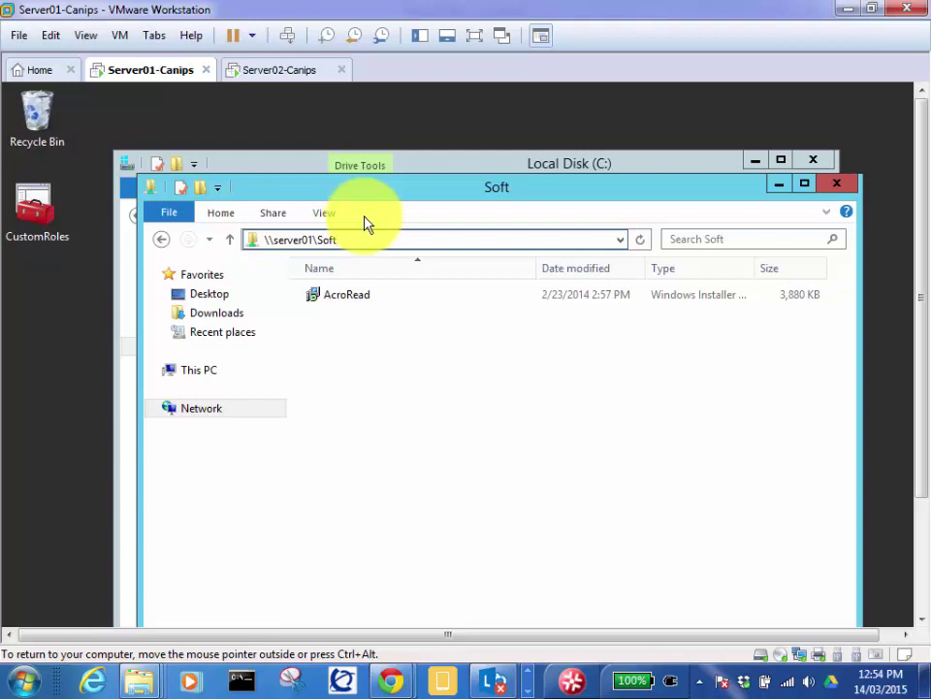
left_click(360, 241)
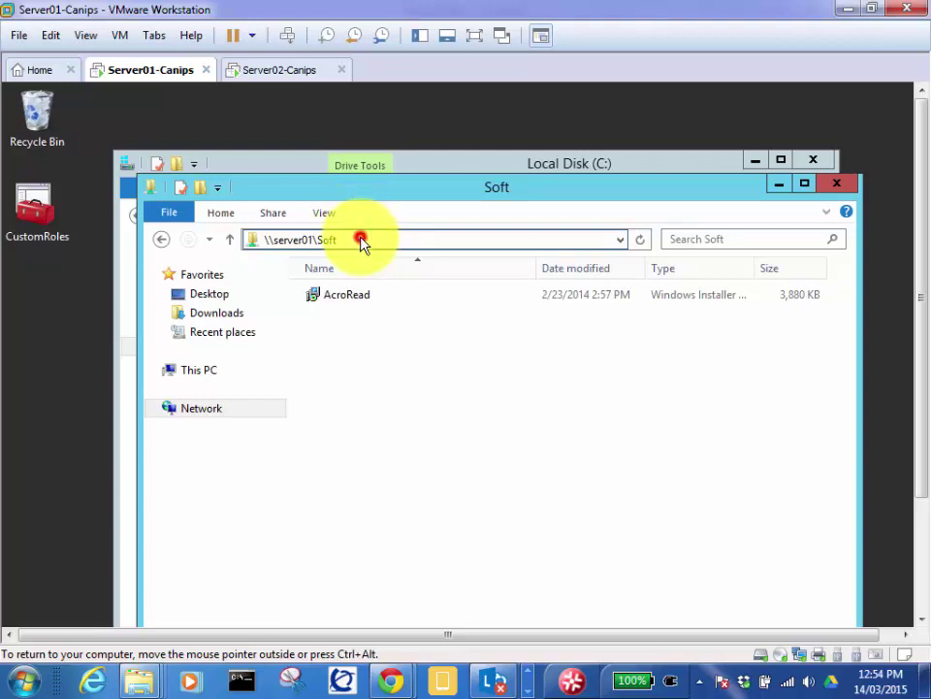
left_click(361, 242)
left_click(360, 242)
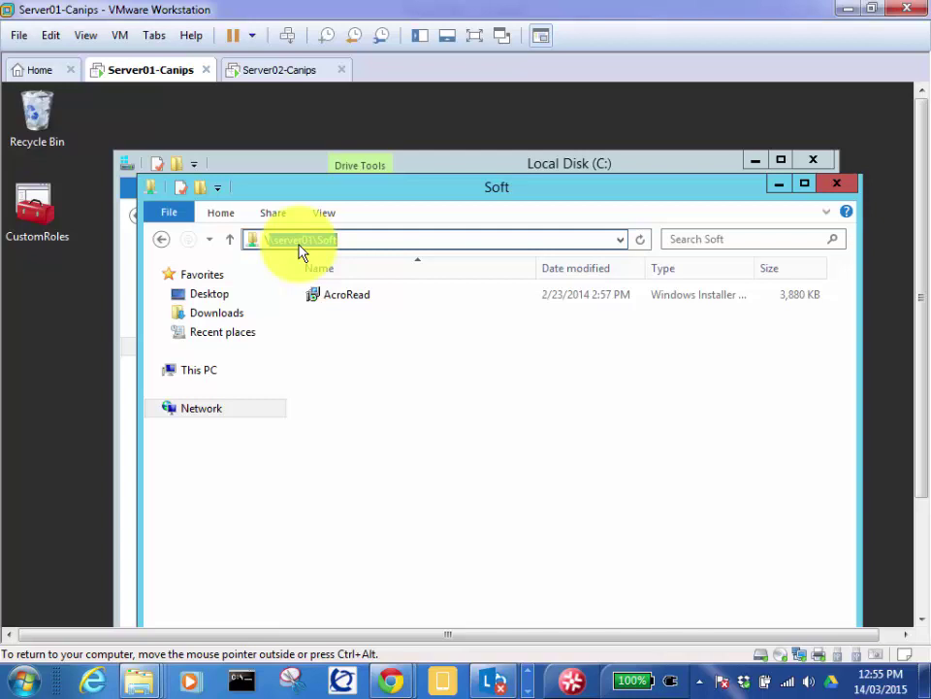
left_click(379, 246)
left_click(390, 342)
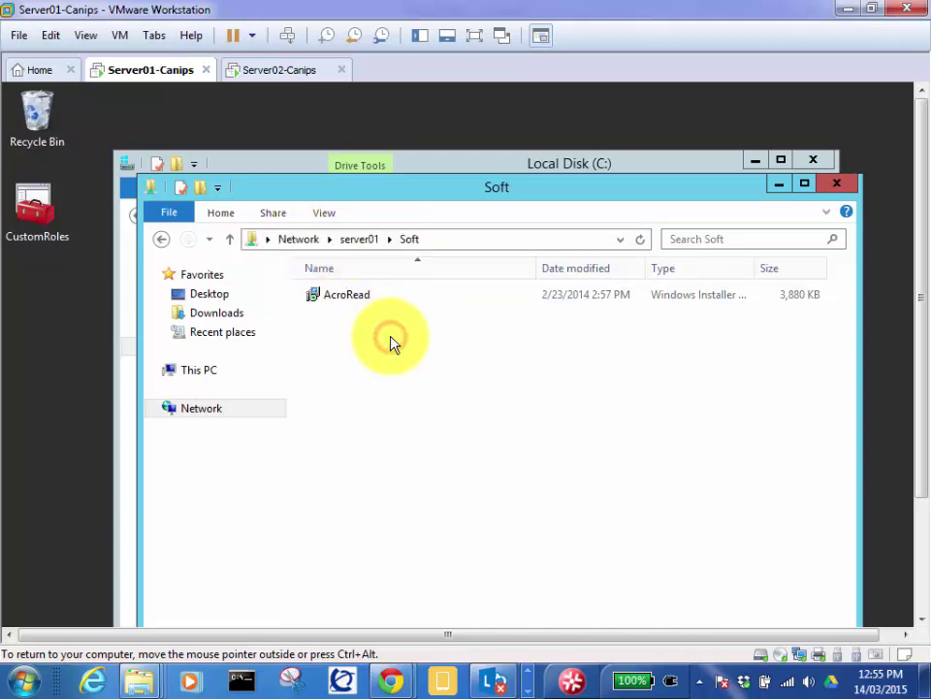
left_click(475, 247)
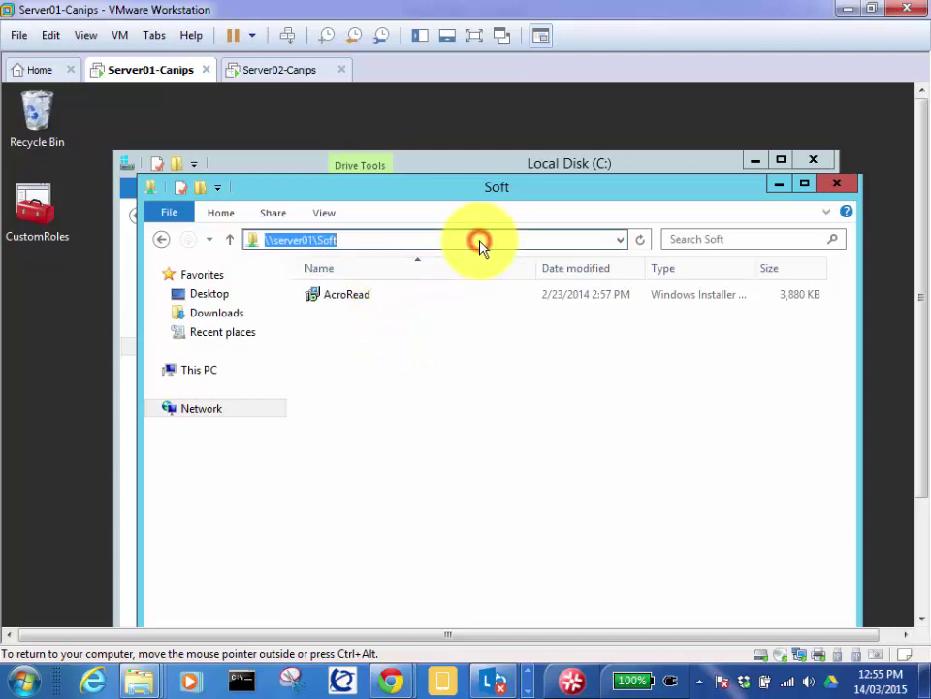
left_click(411, 361)
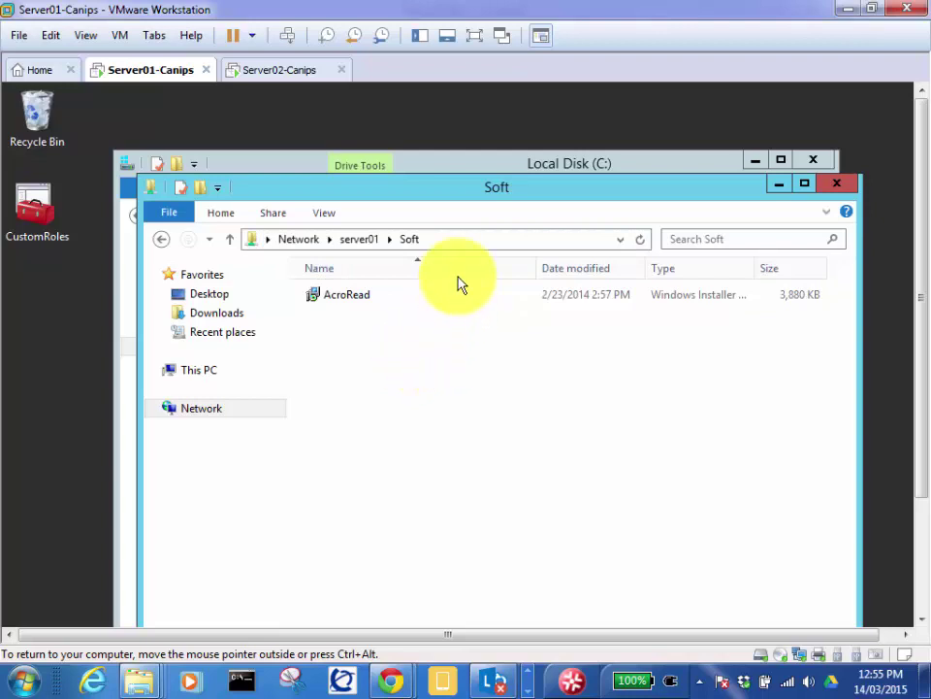
left_click(496, 242)
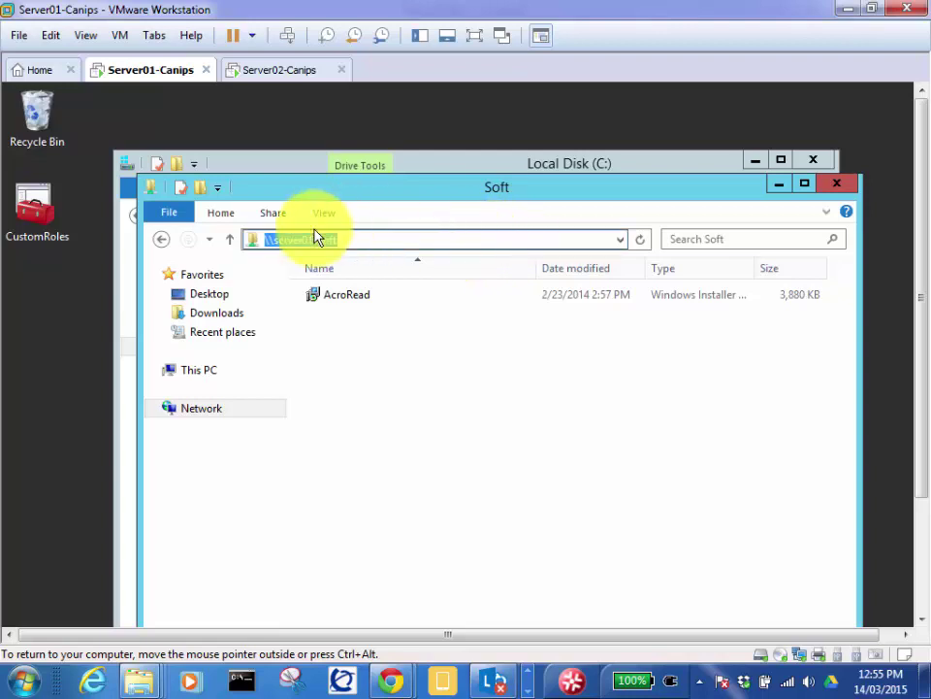
left_click(402, 242)
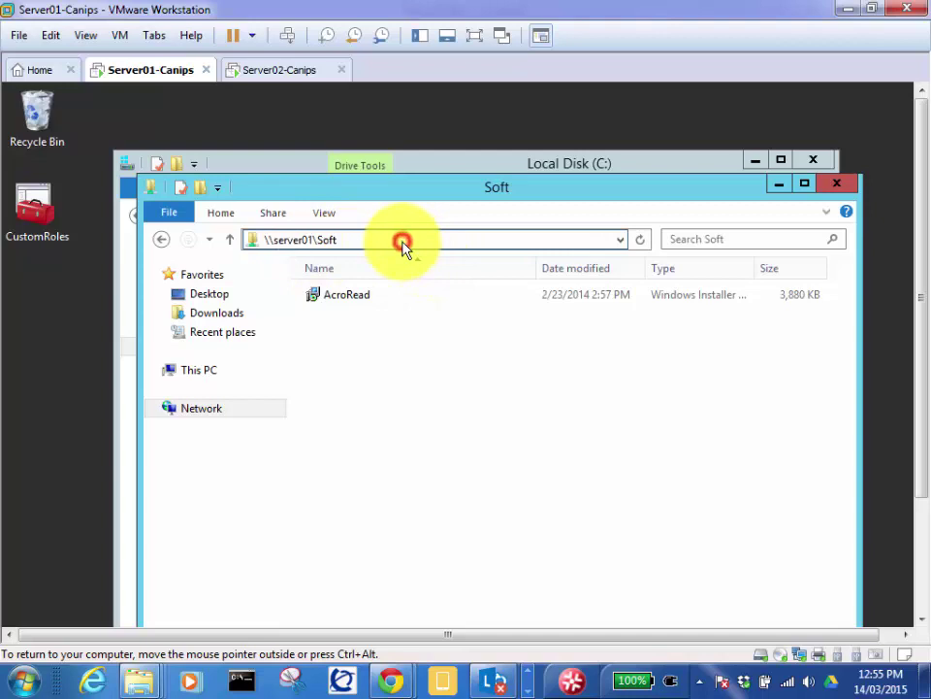
left_click(439, 366)
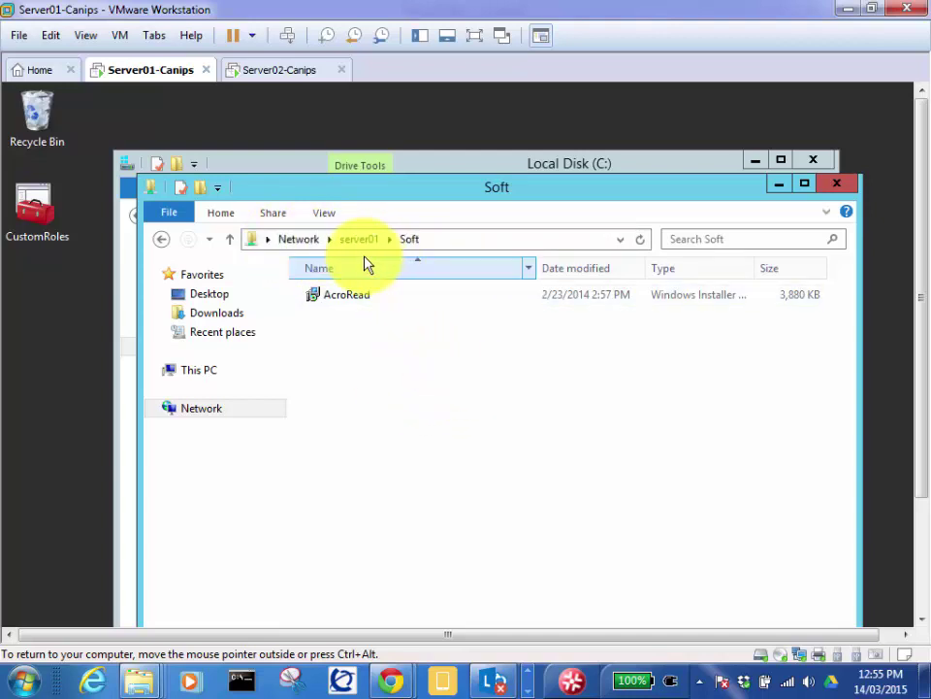
Step: Select the \\server01\Soft address-bar path and copy it
left_click(473, 241)
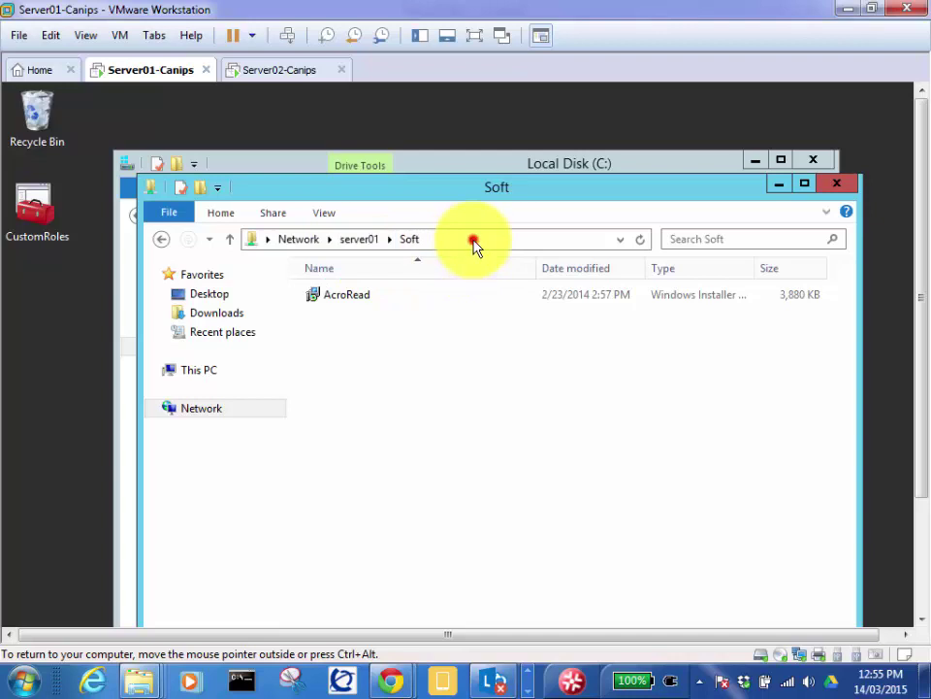
right_click(293, 244)
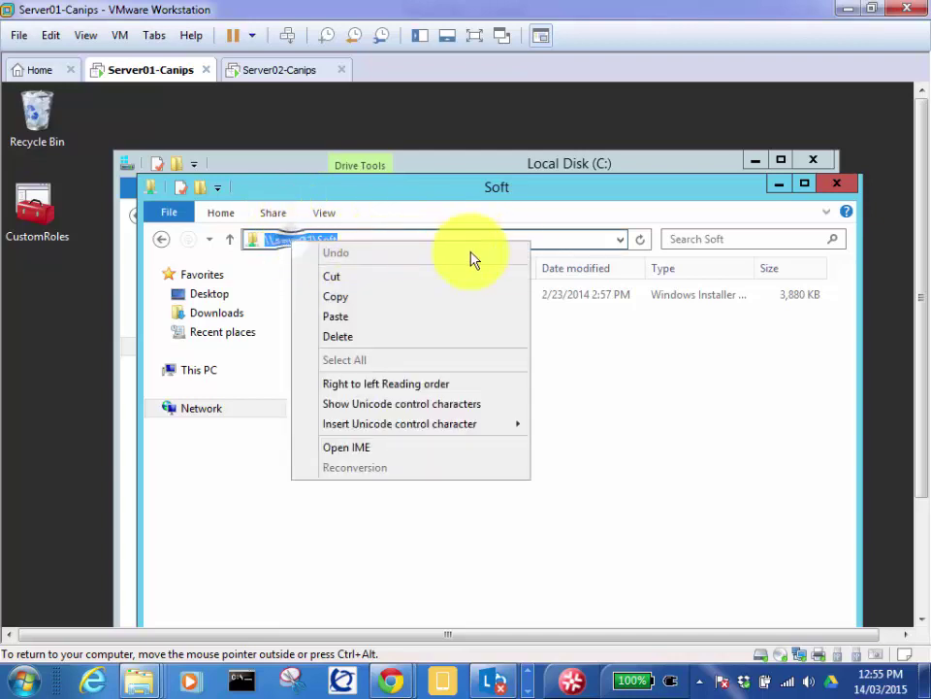
left_click(549, 244)
left_click(345, 242)
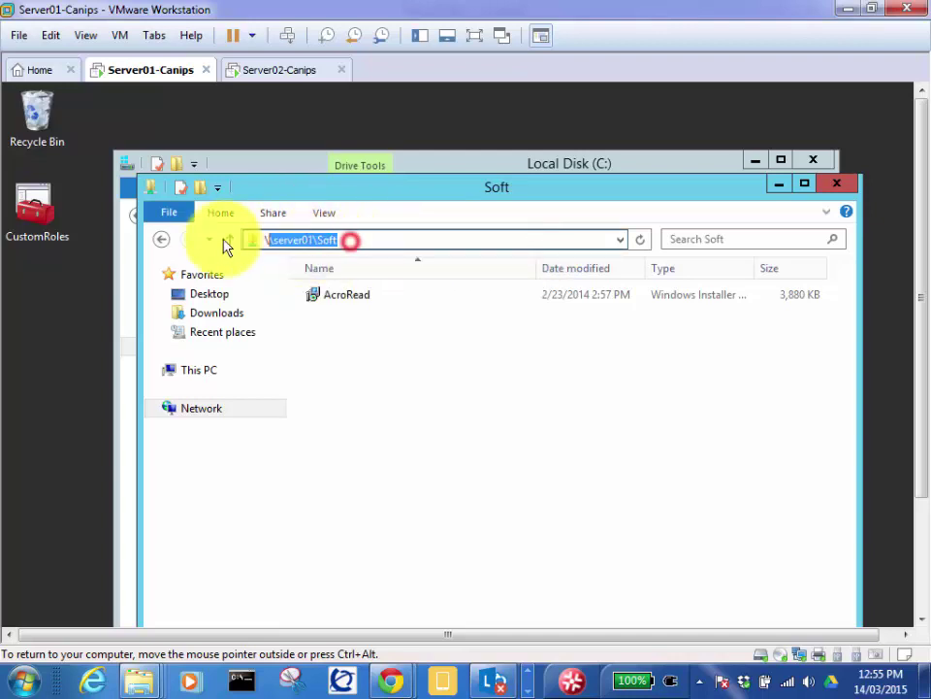
right_click(297, 244)
left_click(344, 297)
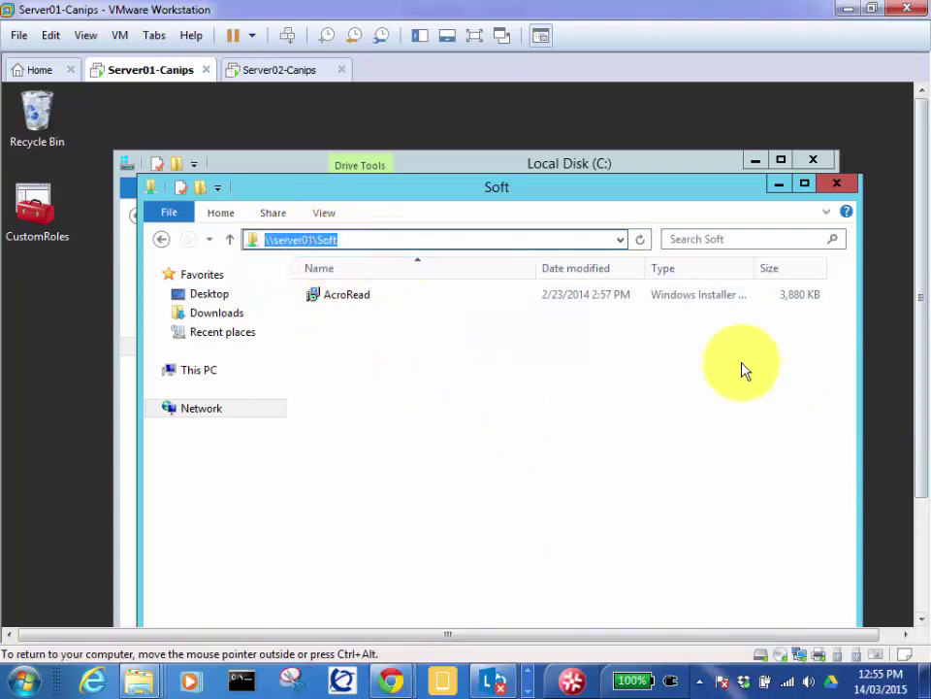
Step: Copy the Soft folder's network path again so it is on the clipboard
scroll(921, 306, "down", 2)
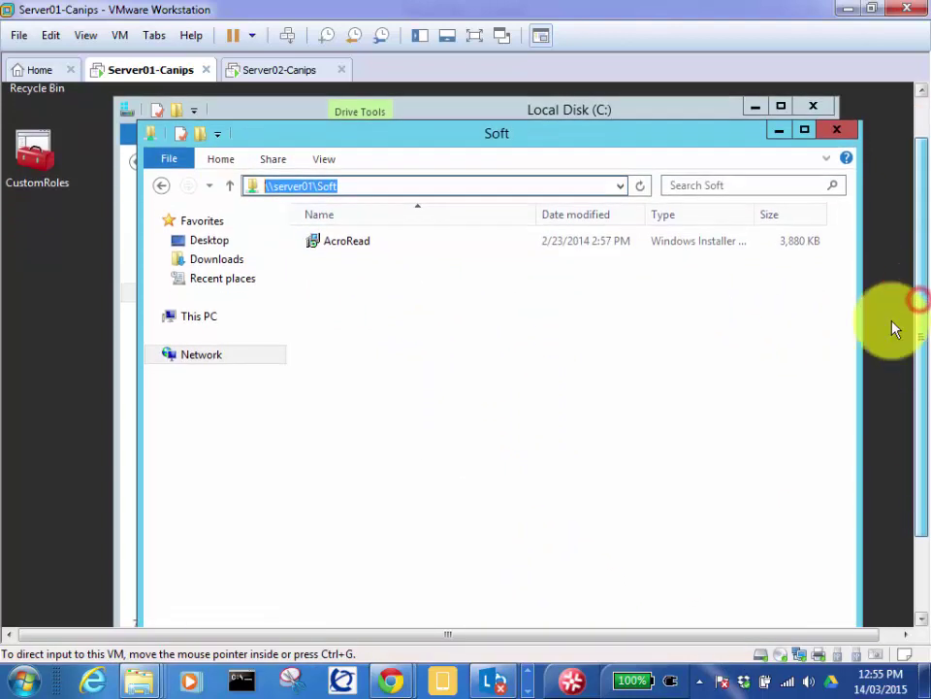
right_click(301, 194)
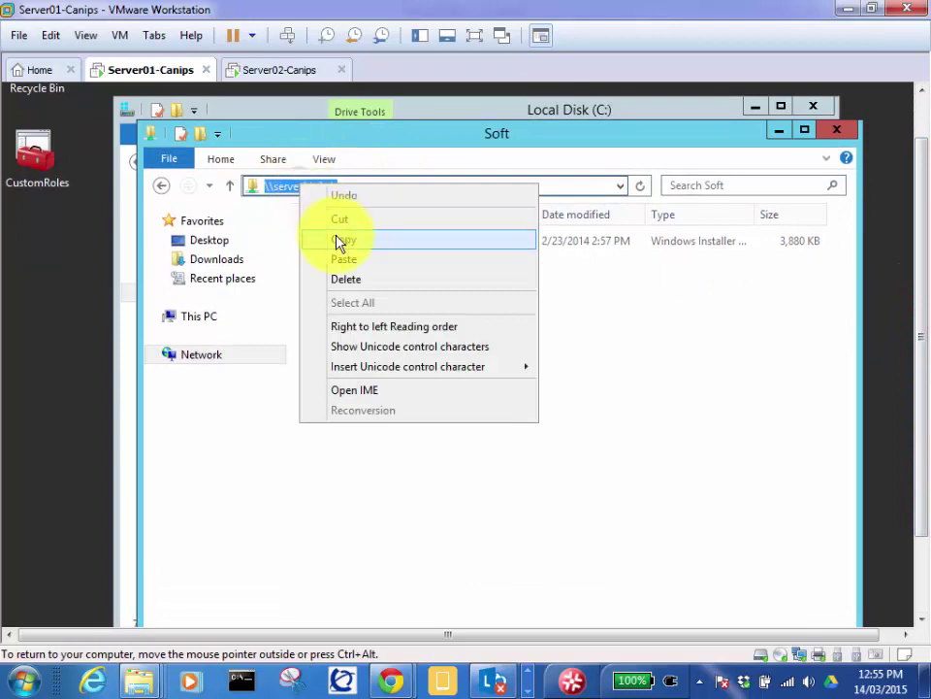
left_click(344, 239)
scroll(922, 310, "down", 2)
scroll(922, 330, "down", 2)
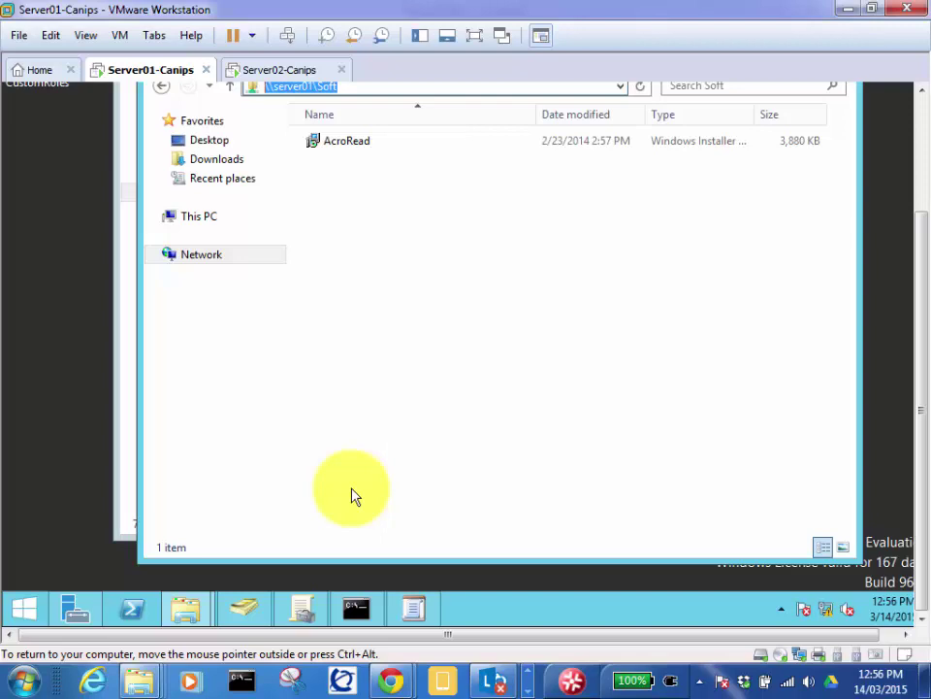
left_click_drag(921, 258, 927, 167)
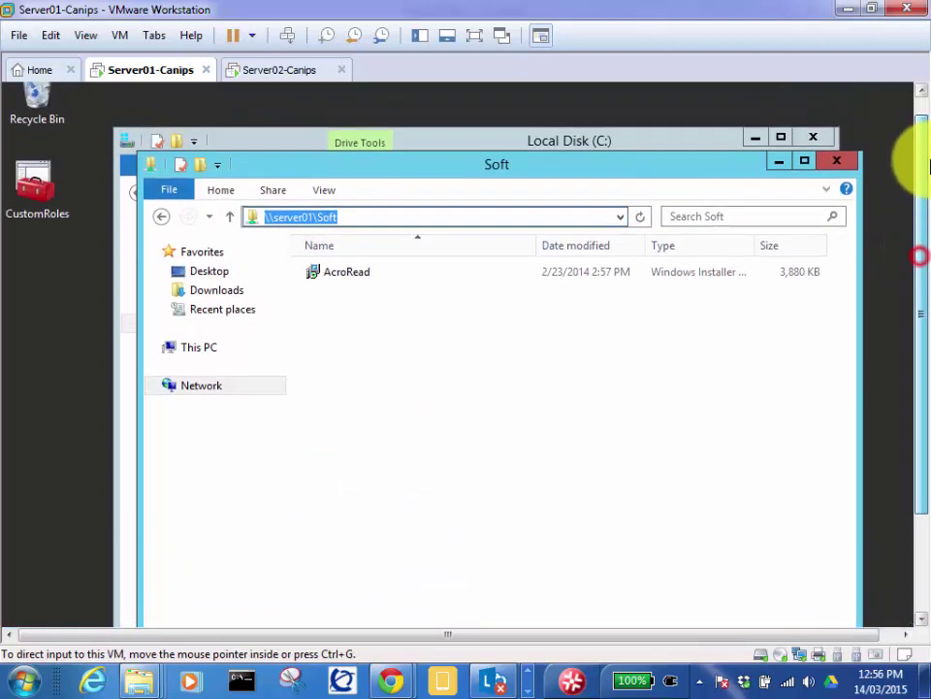
right_click(306, 219)
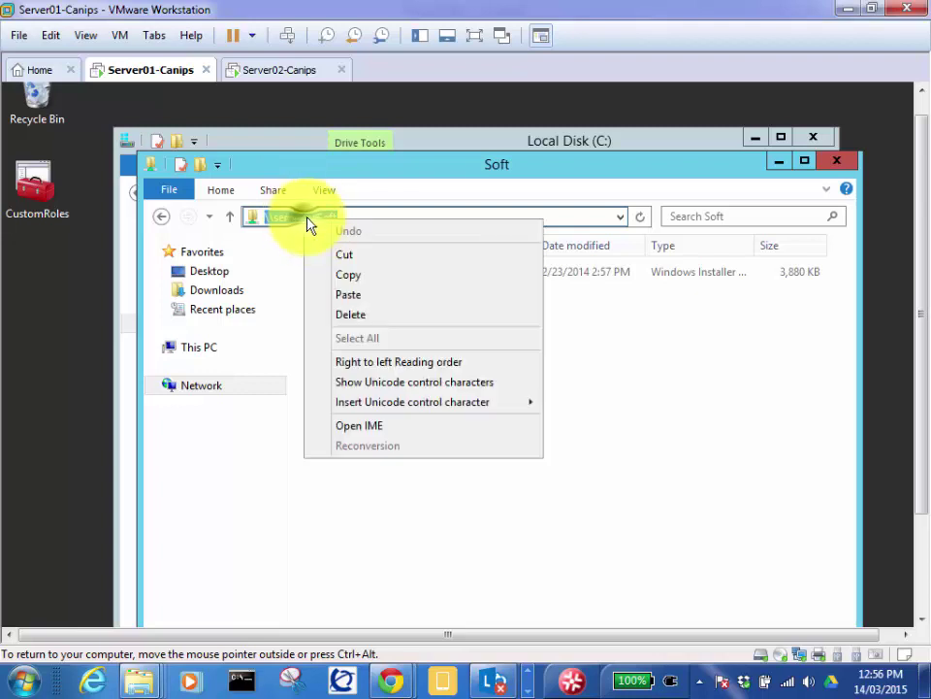
left_click(347, 276)
left_click_drag(922, 265, 929, 391)
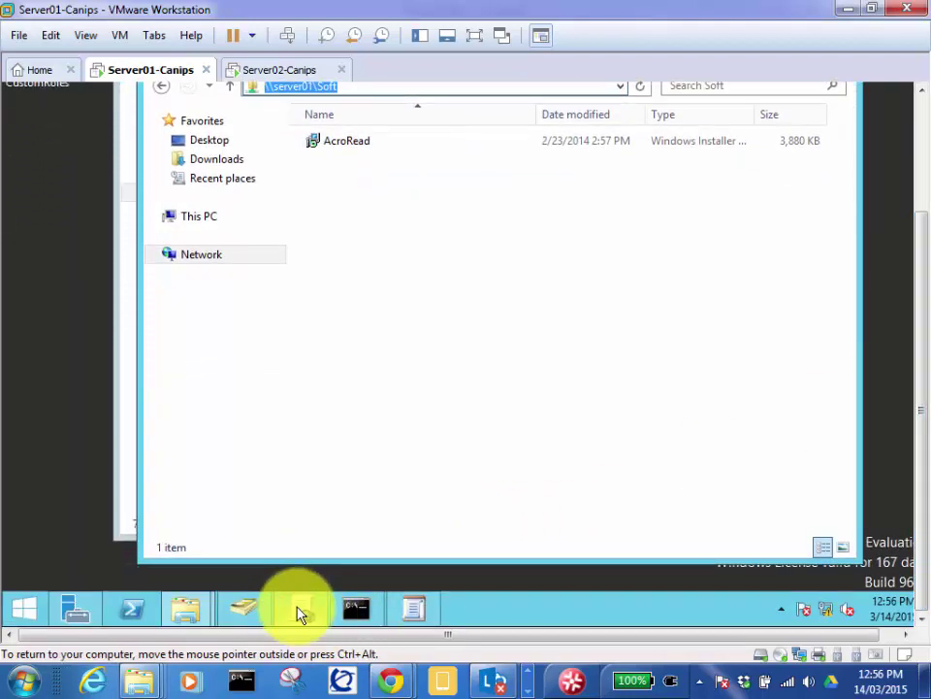
Step: Bring Group Policy Management forward and close the Starter GPO Editor window
mouse_move(299, 611)
left_click(305, 456)
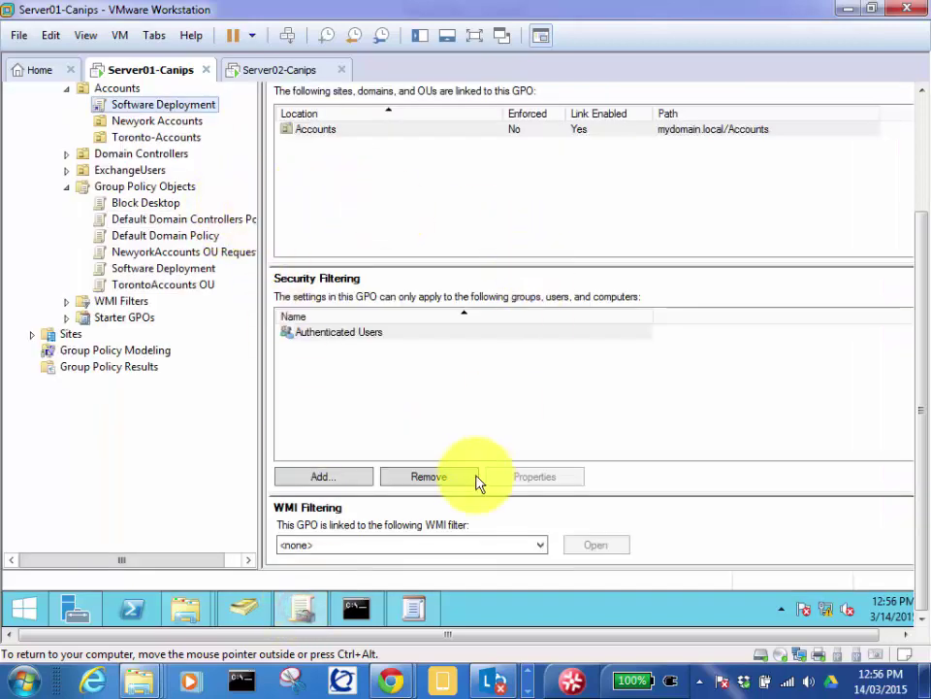
left_click_drag(921, 426, 917, 468)
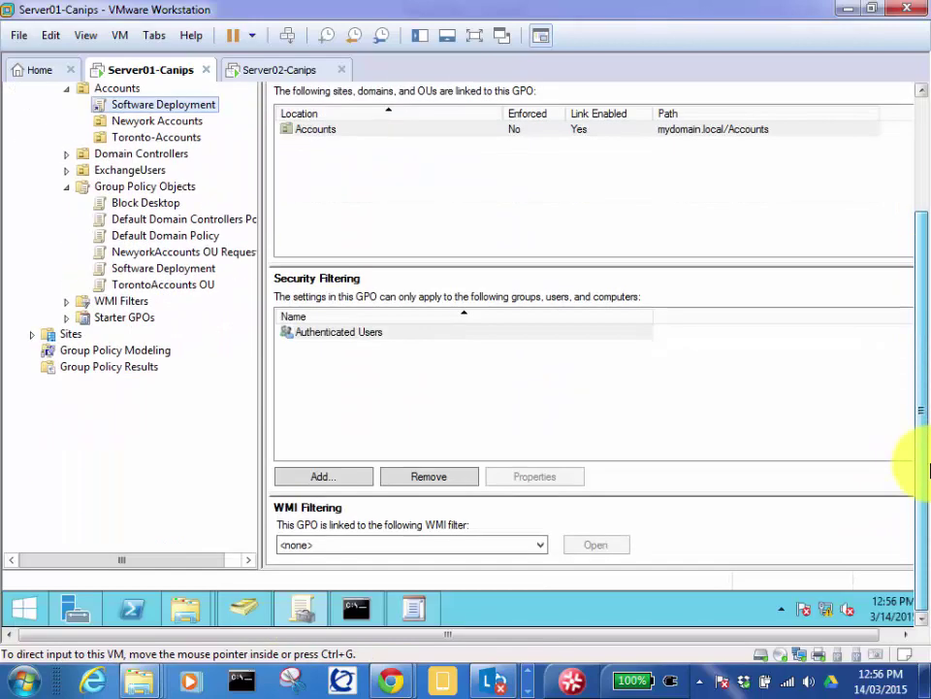
left_click(424, 612)
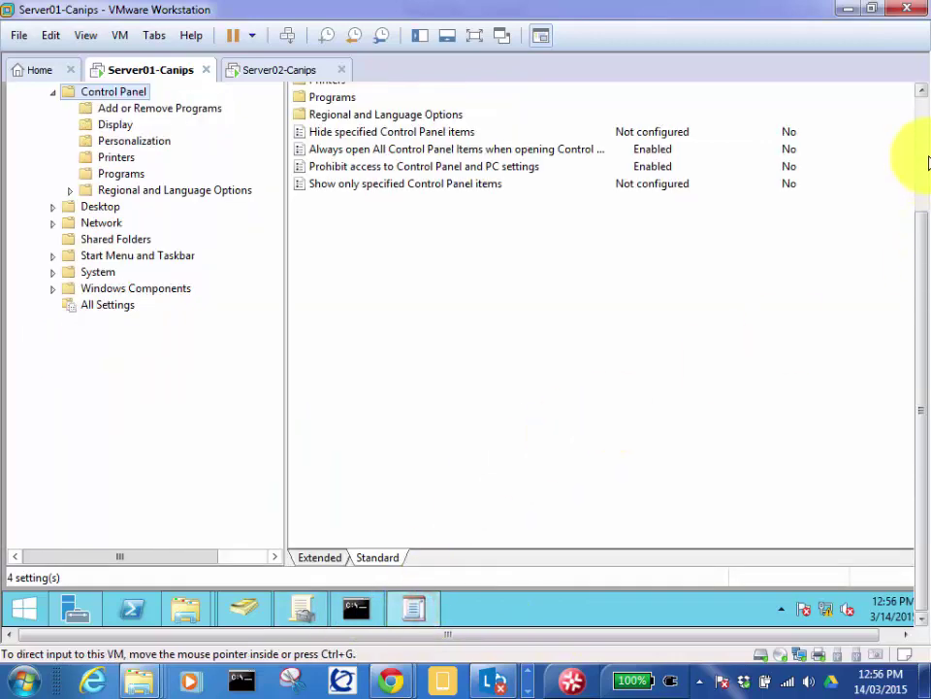
left_click(909, 90)
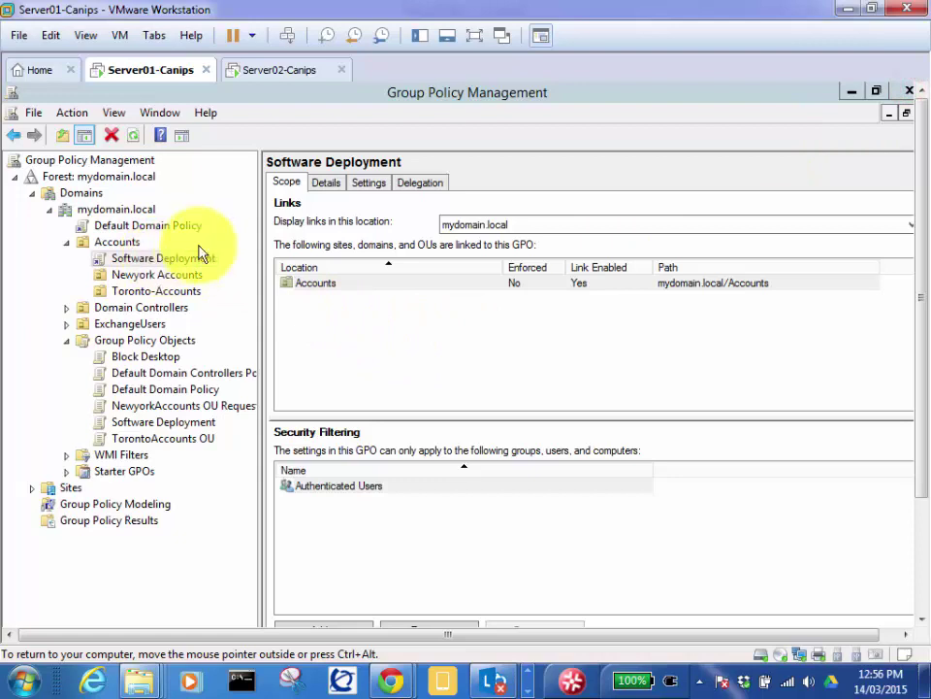
Step: Open the Software Deployment GPO in the Group Policy Management Editor
left_click(173, 260)
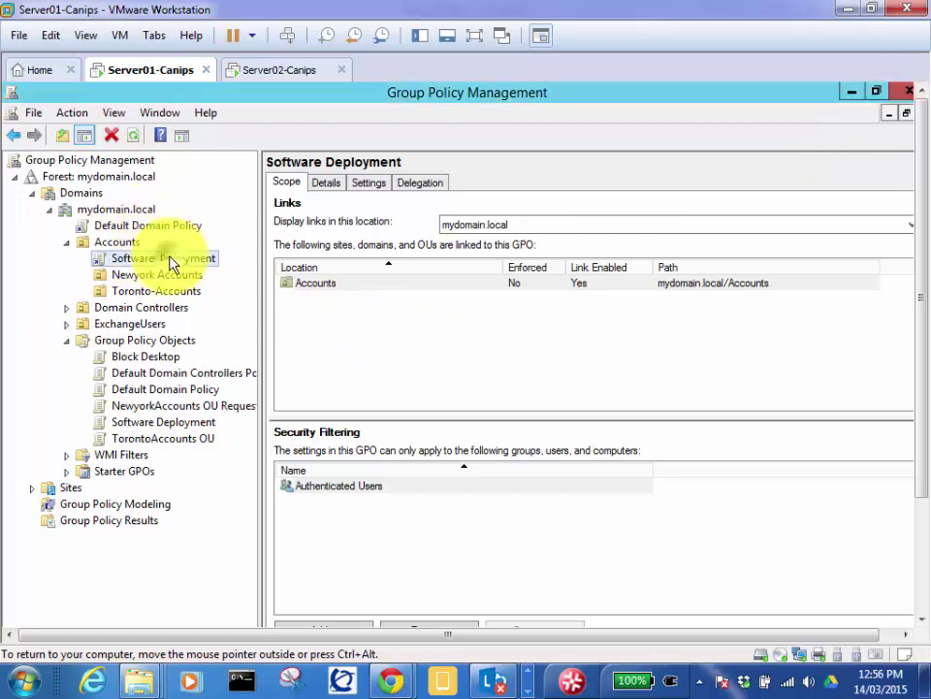
right_click(169, 257)
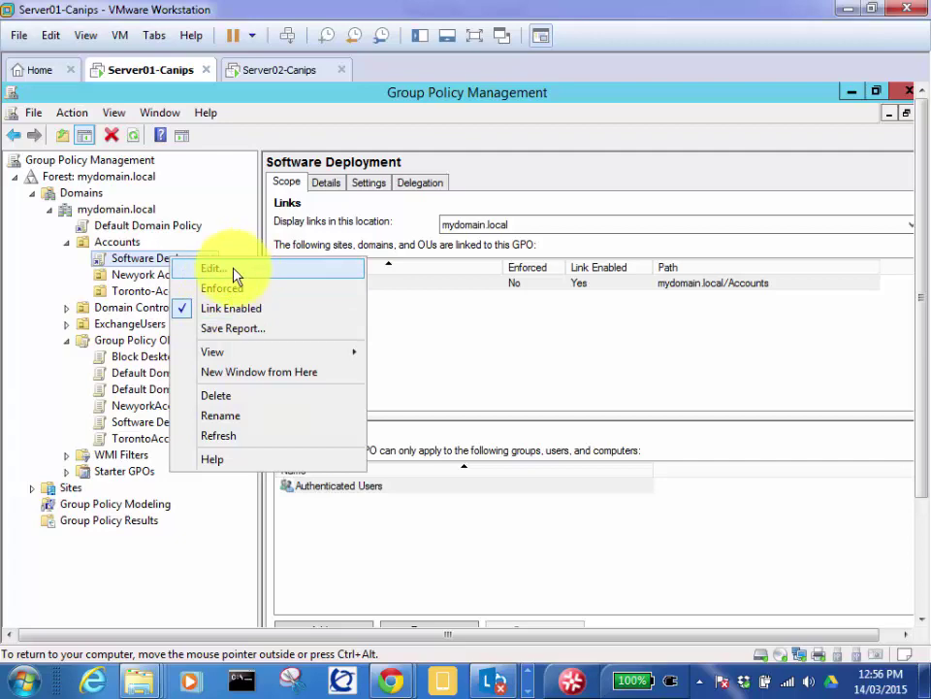
left_click(260, 279)
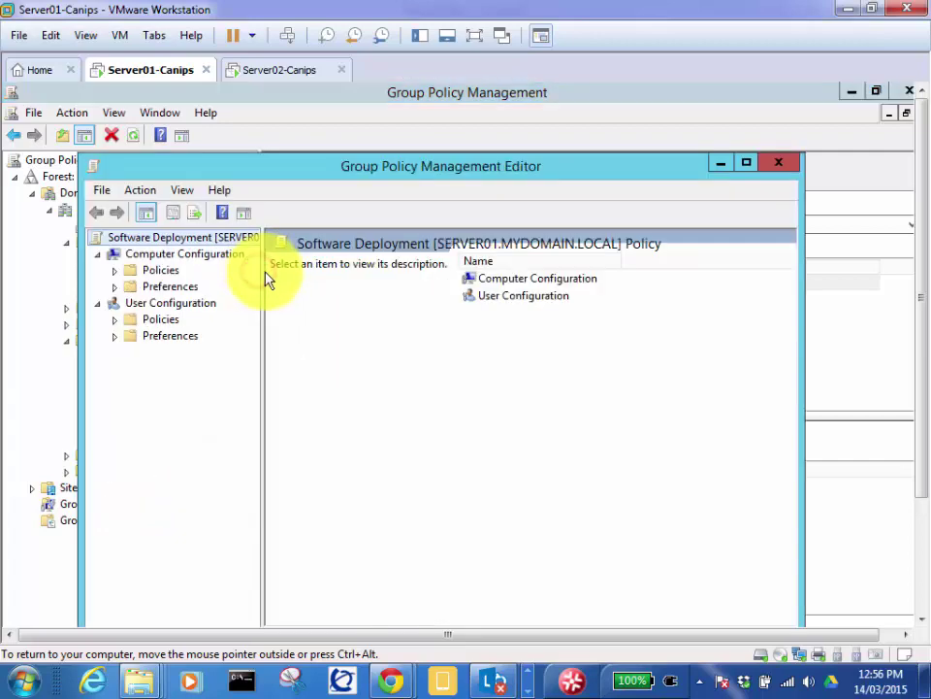
left_click_drag(389, 171, 479, 141)
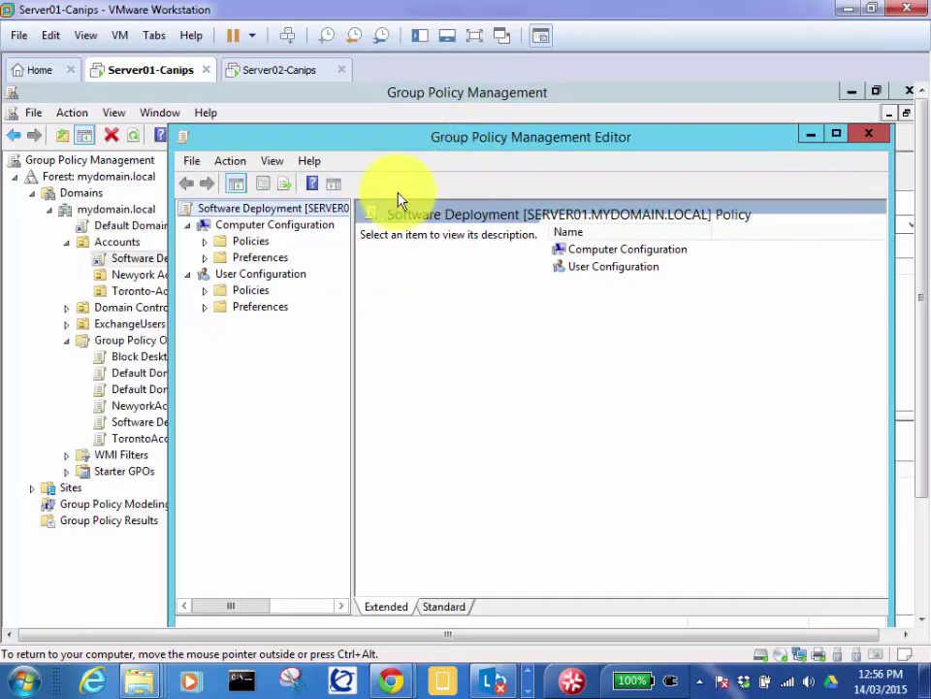
Step: Navigate to User Configuration > Policies > Software Settings > Software installation
left_click(250, 279)
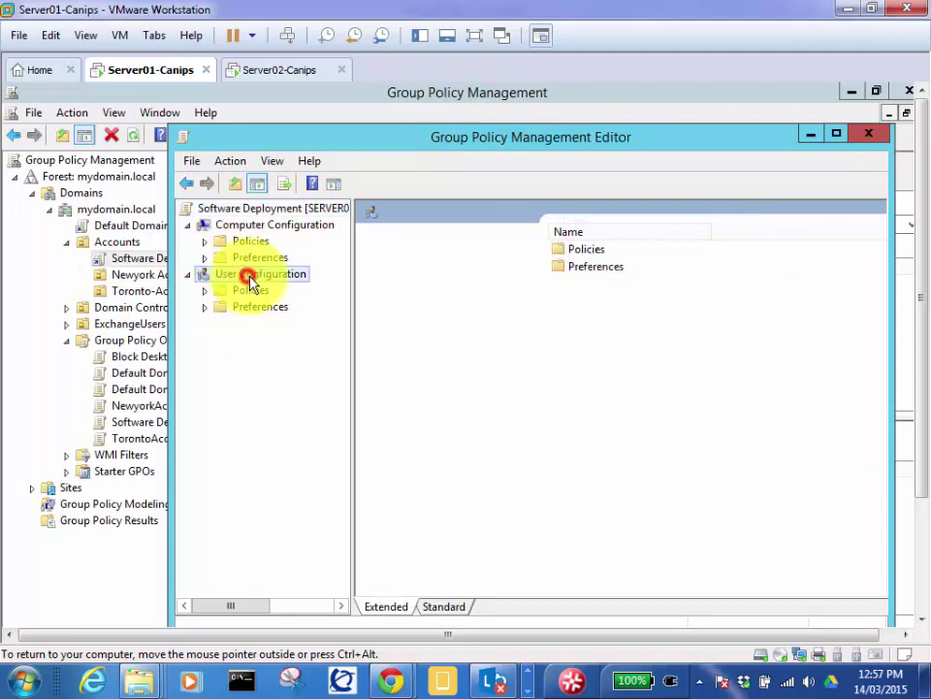
left_click(205, 290)
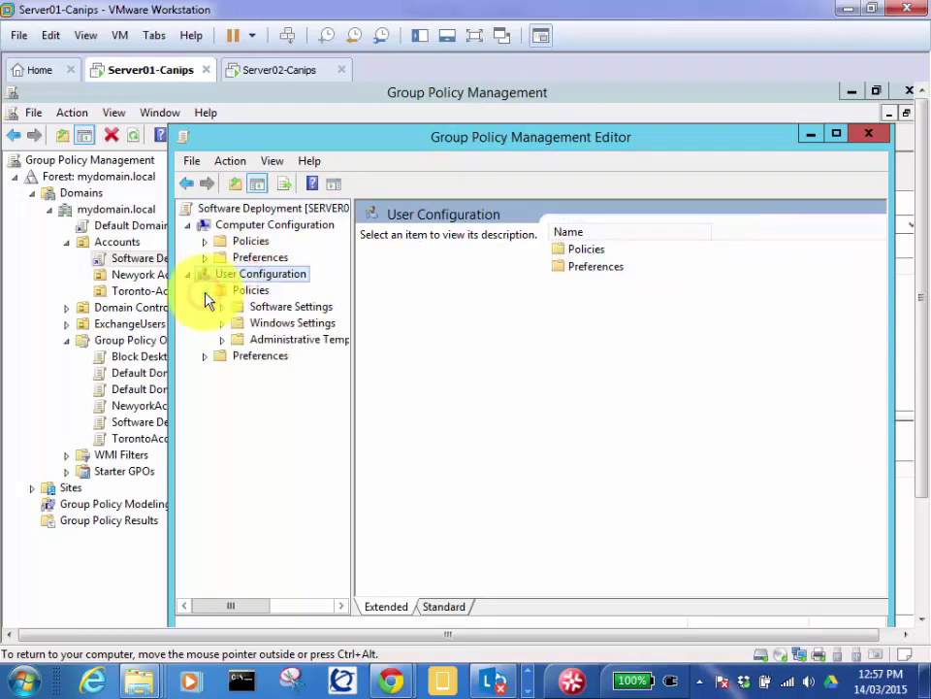
left_click(249, 291)
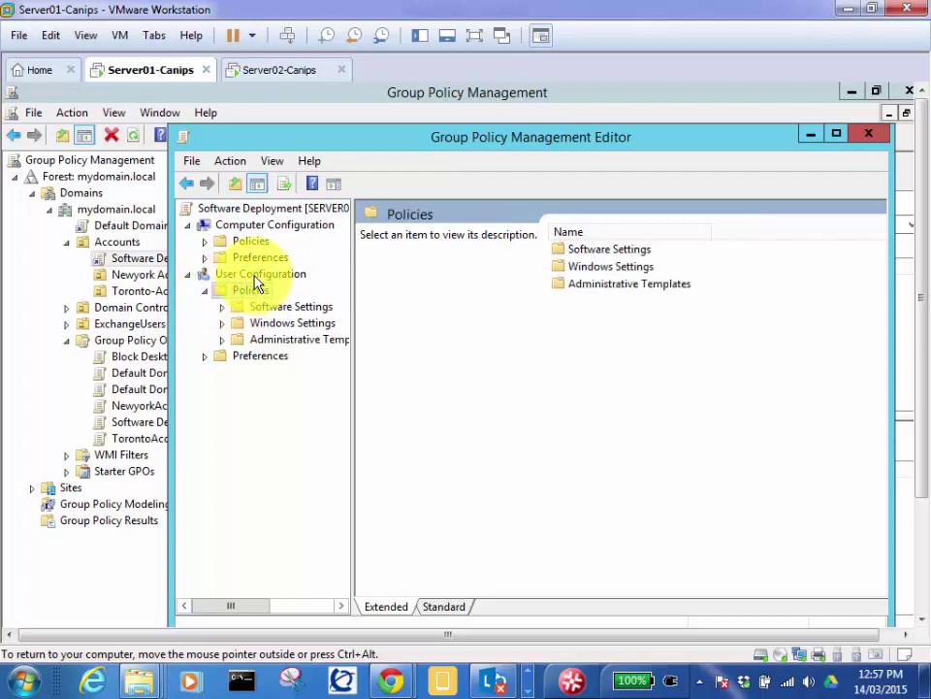
left_click(255, 274)
left_click(250, 290)
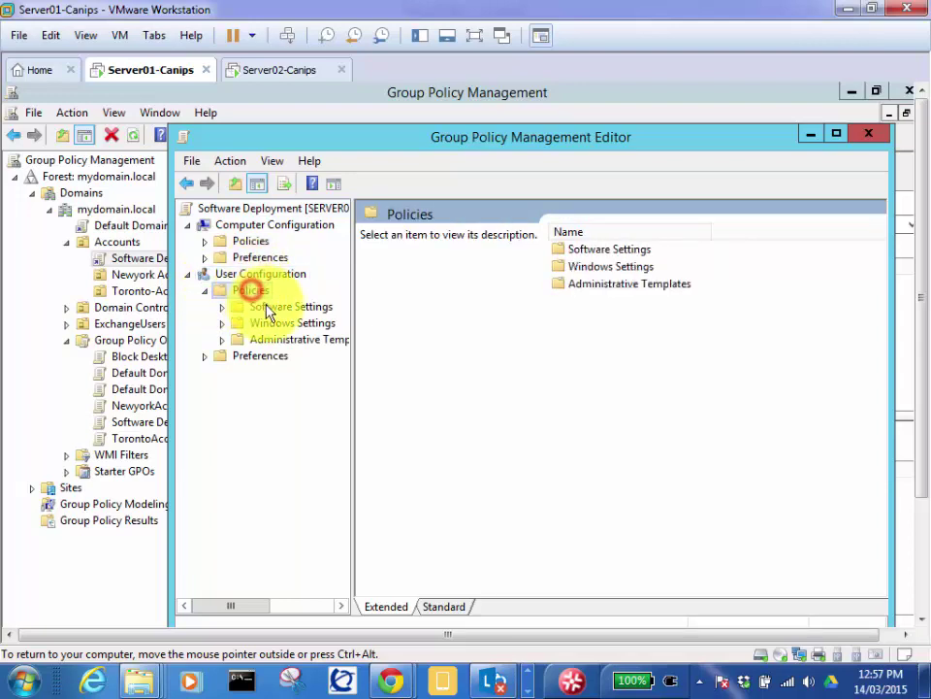
left_click(255, 308)
left_click(223, 307)
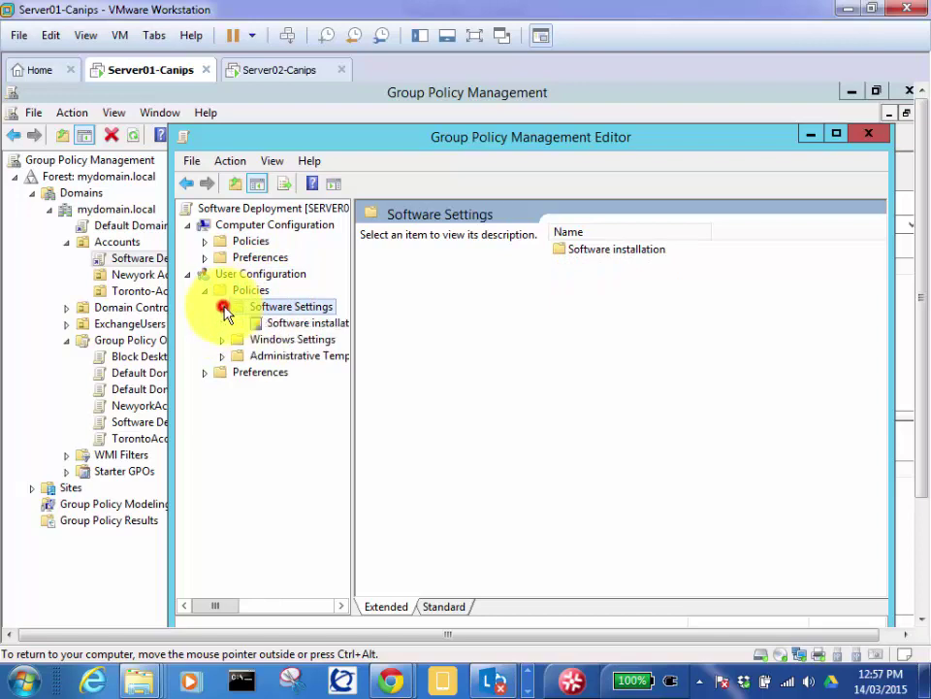
left_click_drag(353, 337, 434, 350)
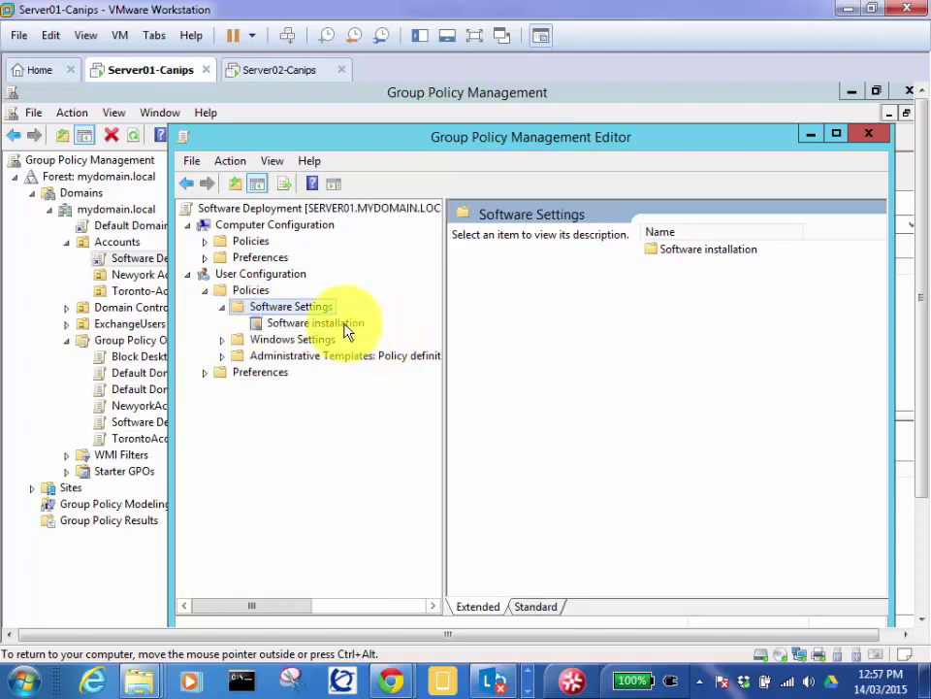
left_click(344, 325)
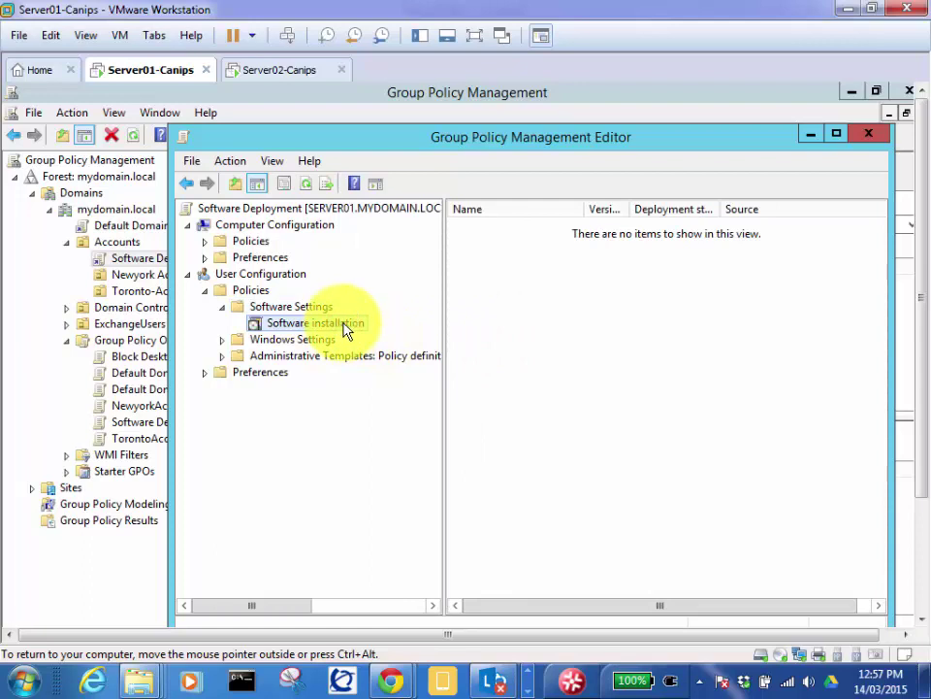
Step: Set Software installation's default package location to \\server01\Soft and apply it
right_click(345, 325)
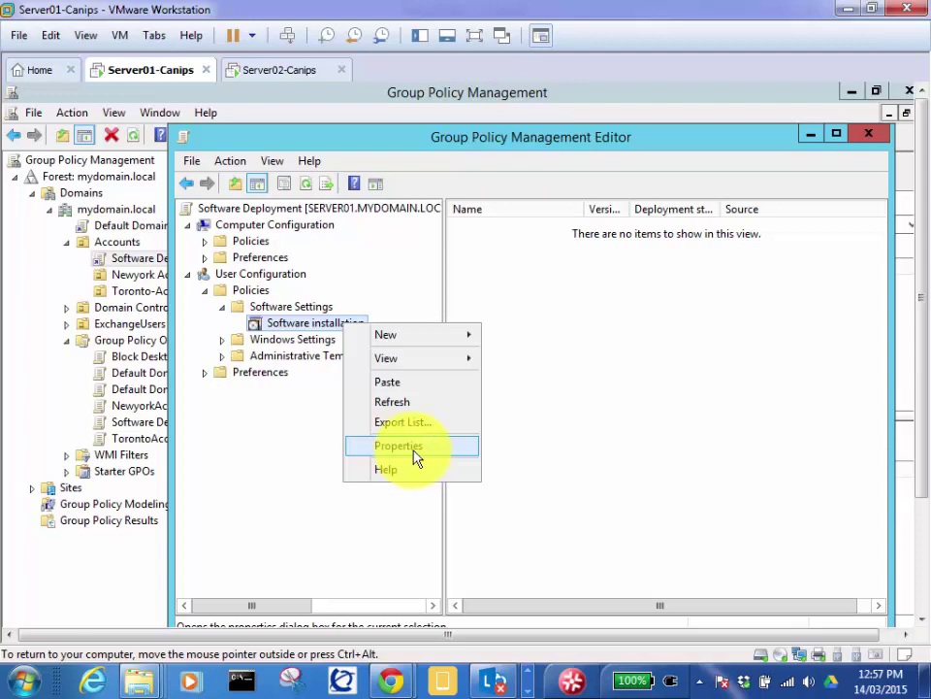
left_click(416, 454)
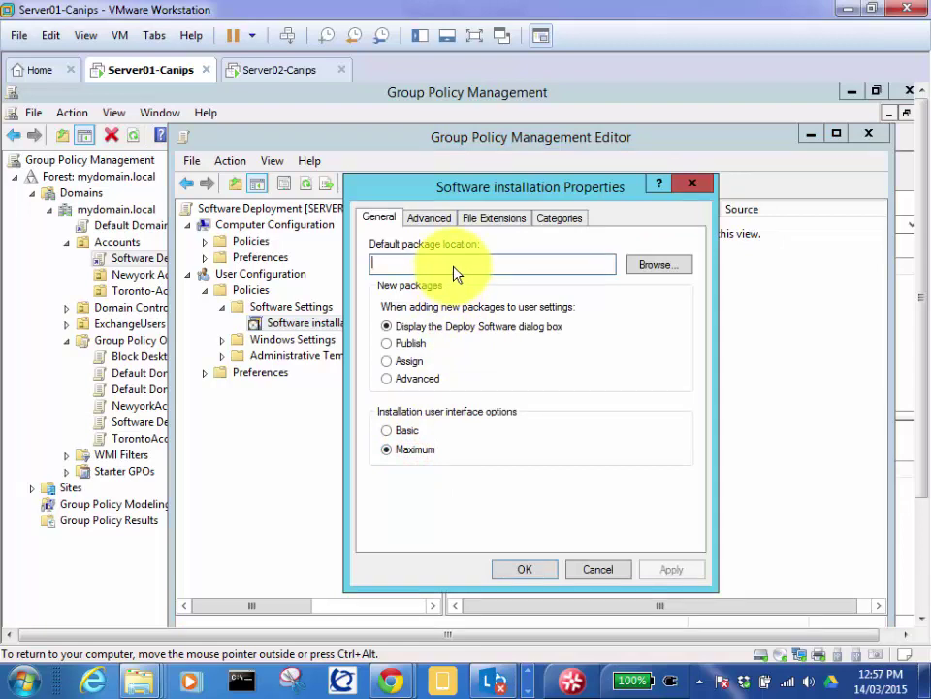
type("\\server01\\Soft")
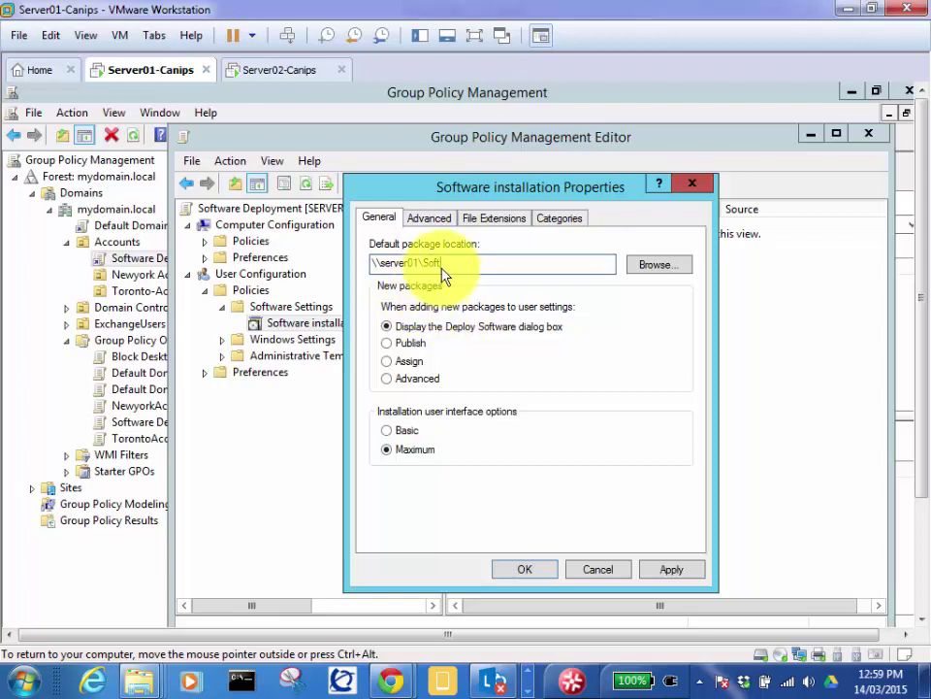
left_click(664, 573)
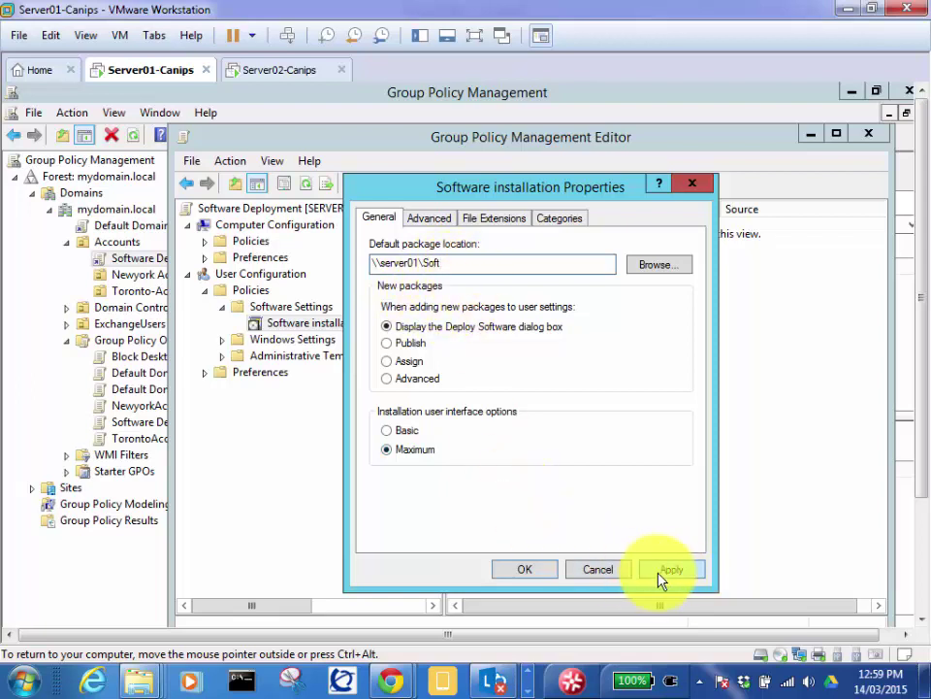
left_click(521, 575)
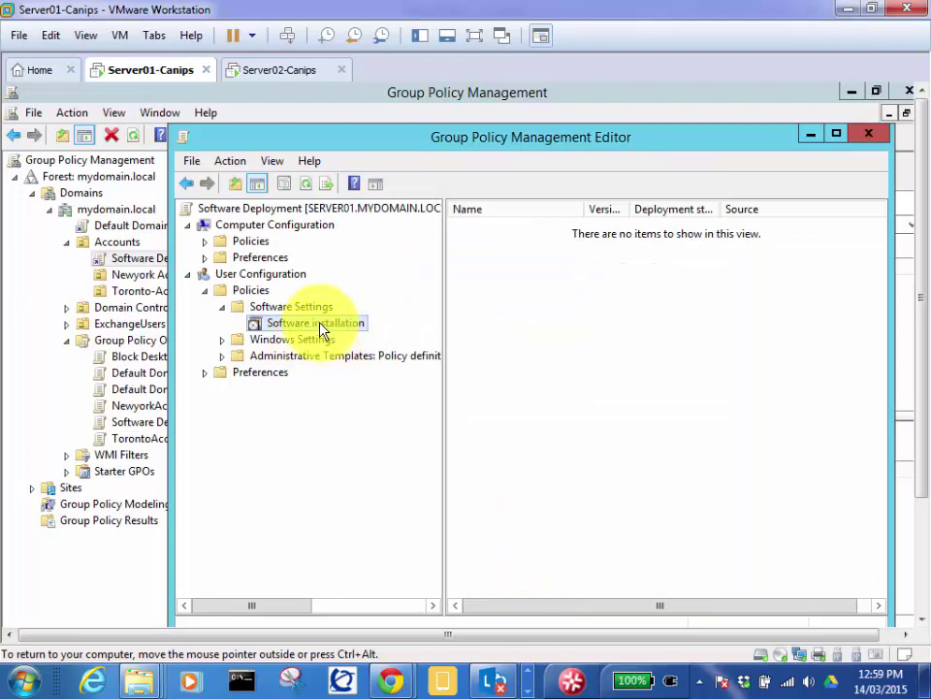
Step: Start a New > Package under Software installation, browsing \\server01\Soft with AcroRead listed
left_click_drag(357, 137, 480, 153)
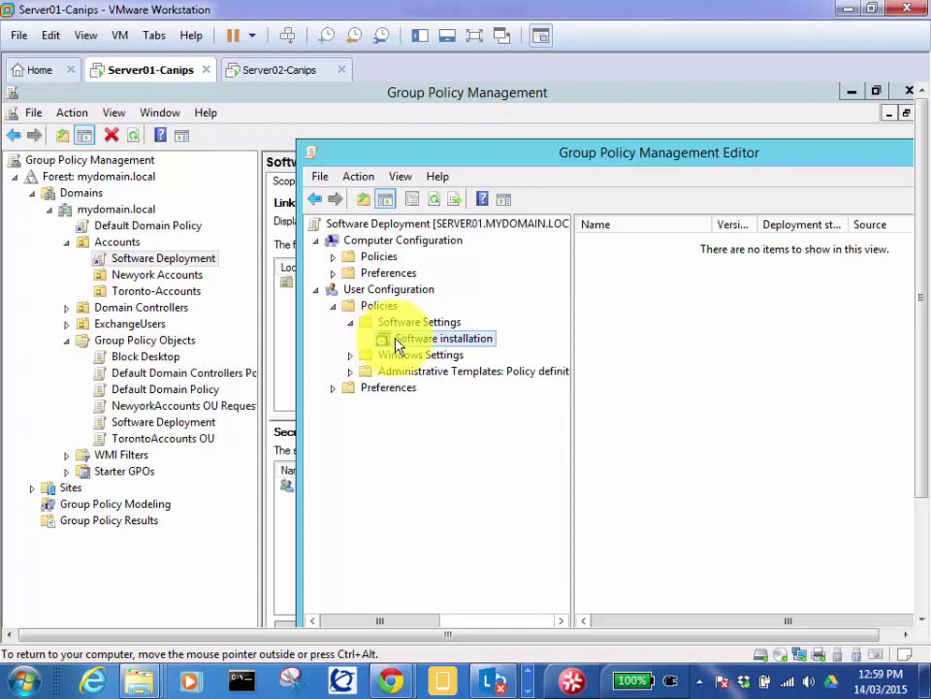
right_click(463, 348)
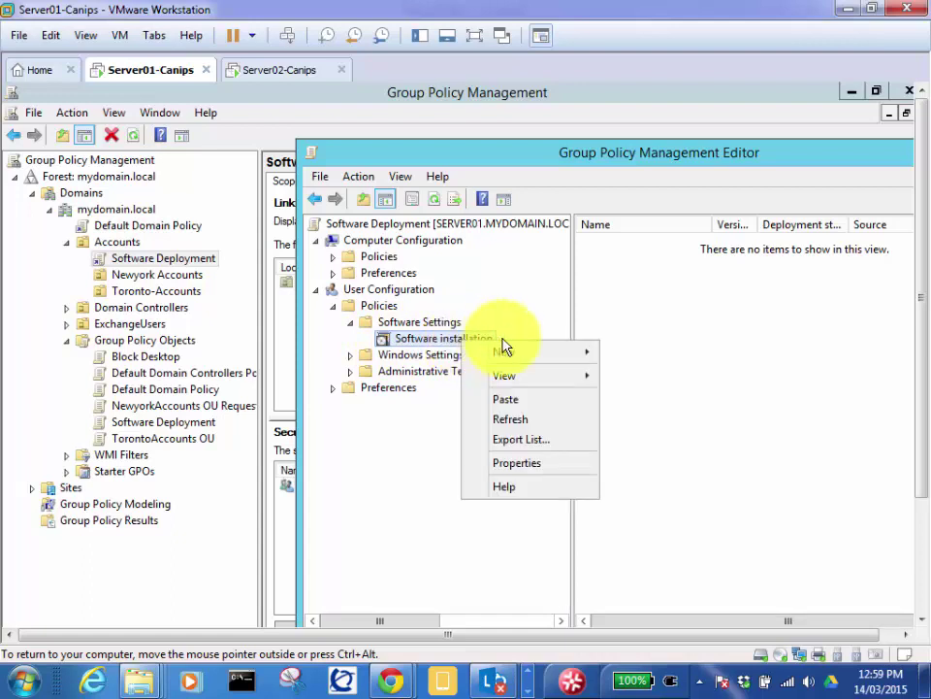
mouse_move(544, 355)
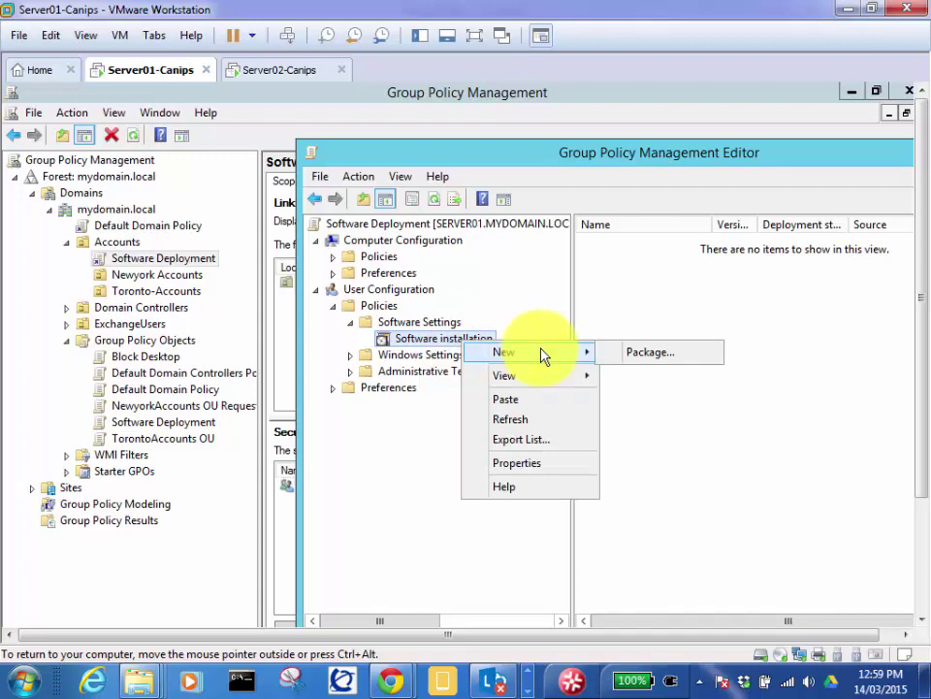
left_click(384, 339)
right_click(437, 339)
mouse_move(498, 355)
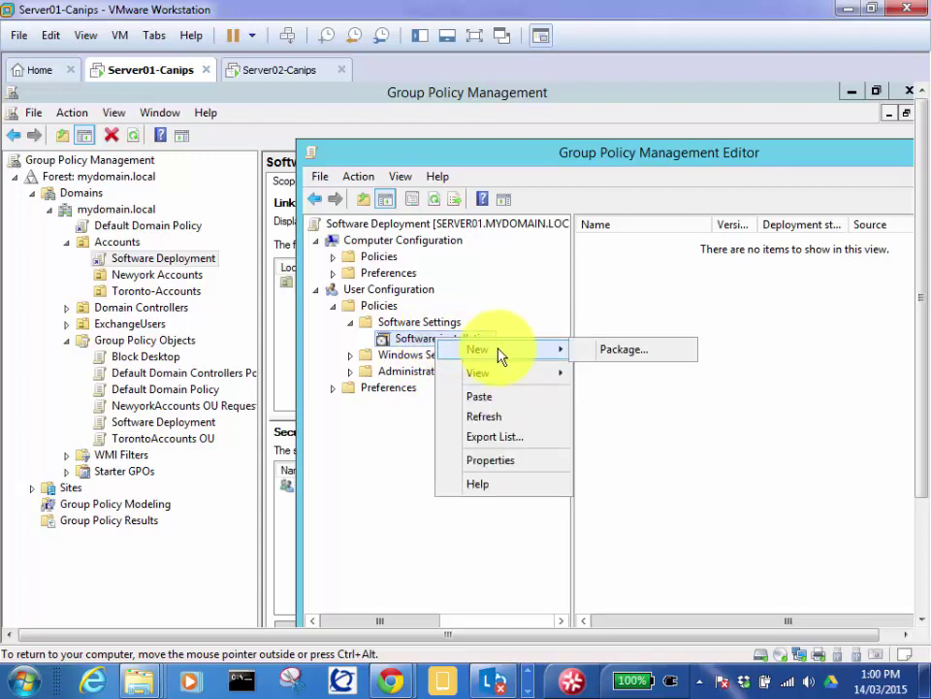
left_click(610, 359)
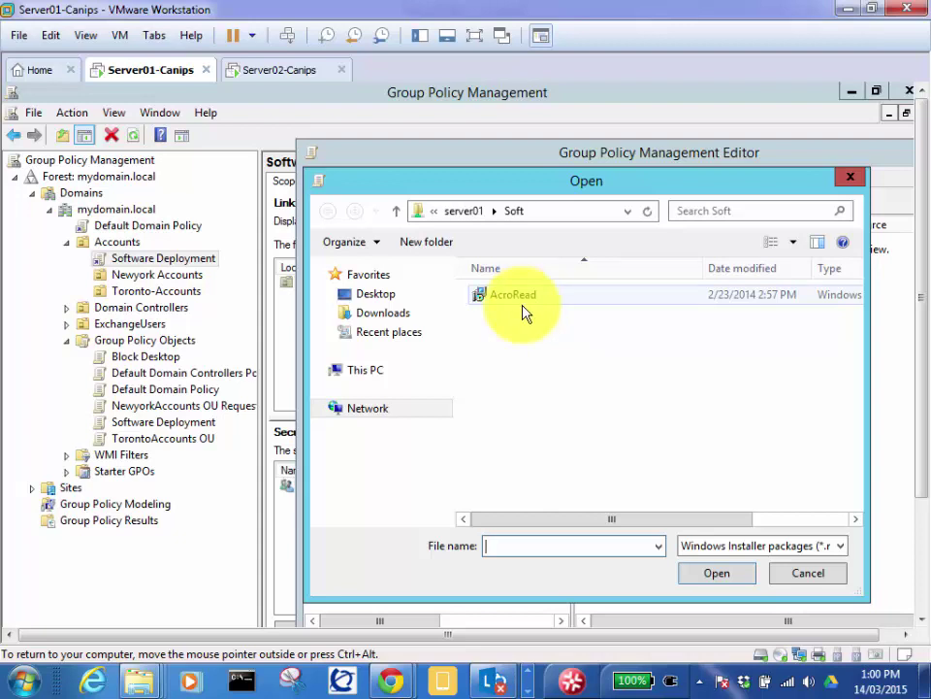
Step: Pick the AcroRead installer and deploy it with the Published method
double_click(539, 302)
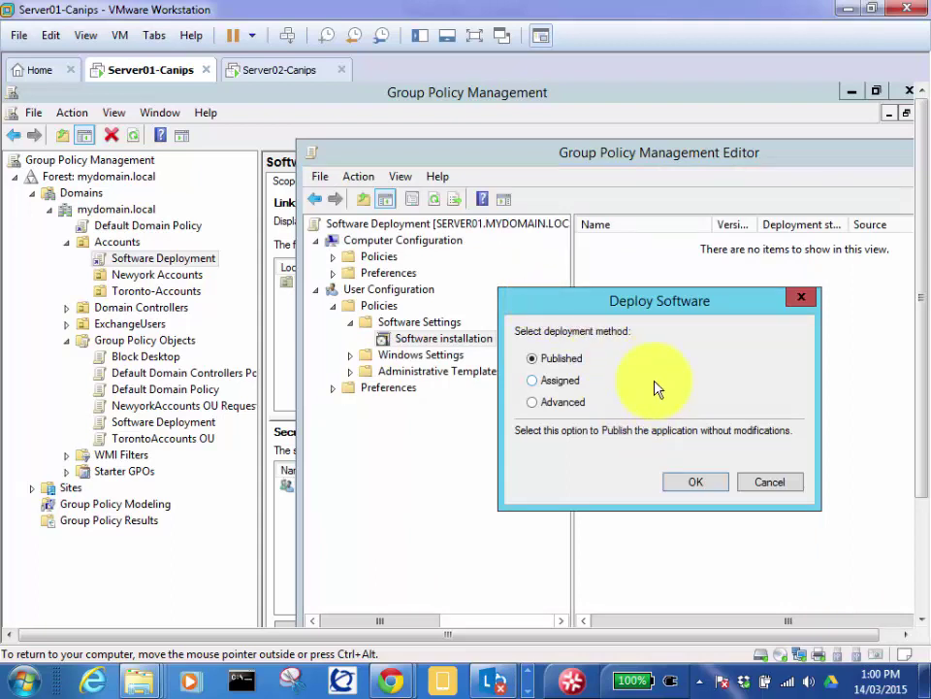
left_click(695, 482)
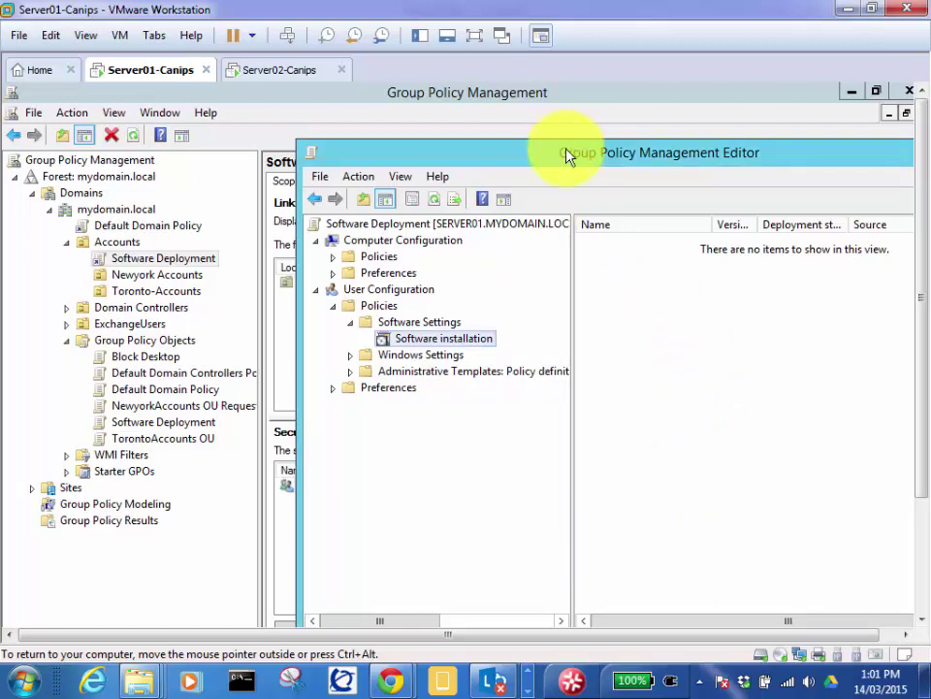
Step: Move the policy editor window up and left and select within the Software installation pane
left_click_drag(567, 158, 375, 108)
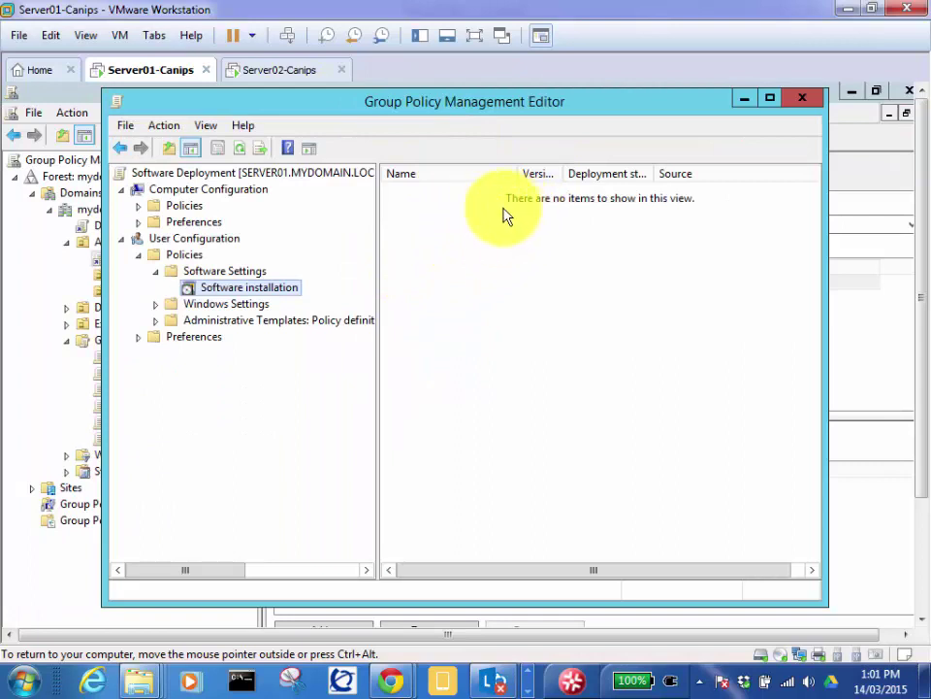
left_click(538, 307)
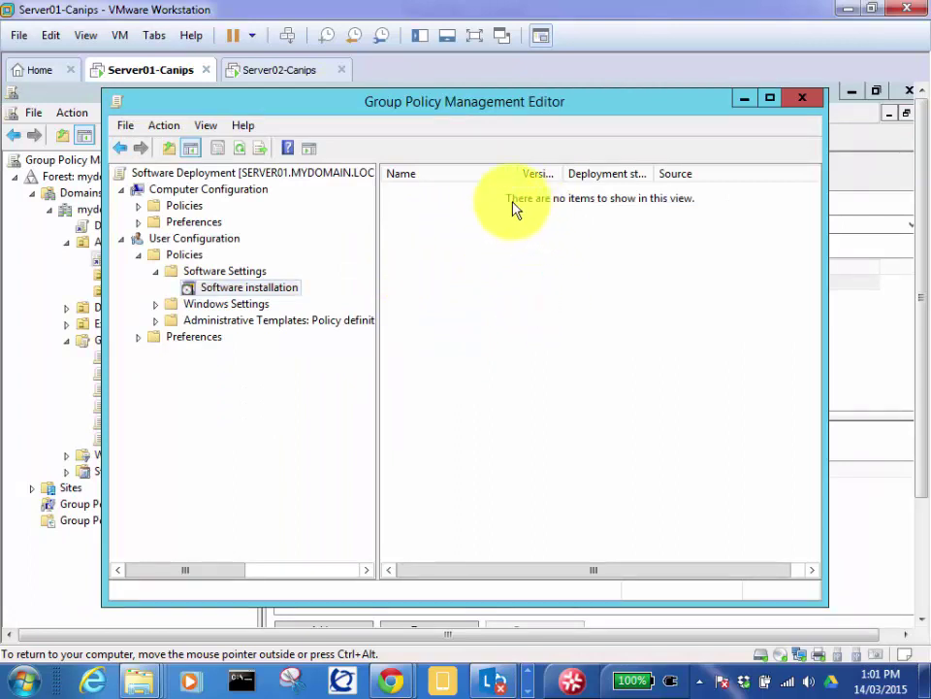
left_click(541, 327)
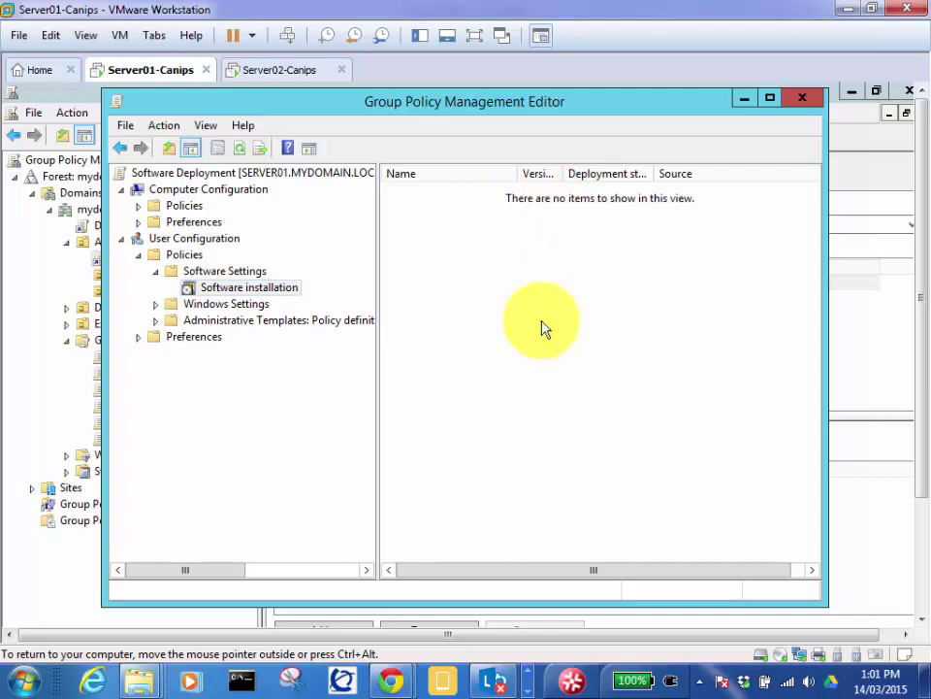
left_click(531, 274)
left_click(519, 198)
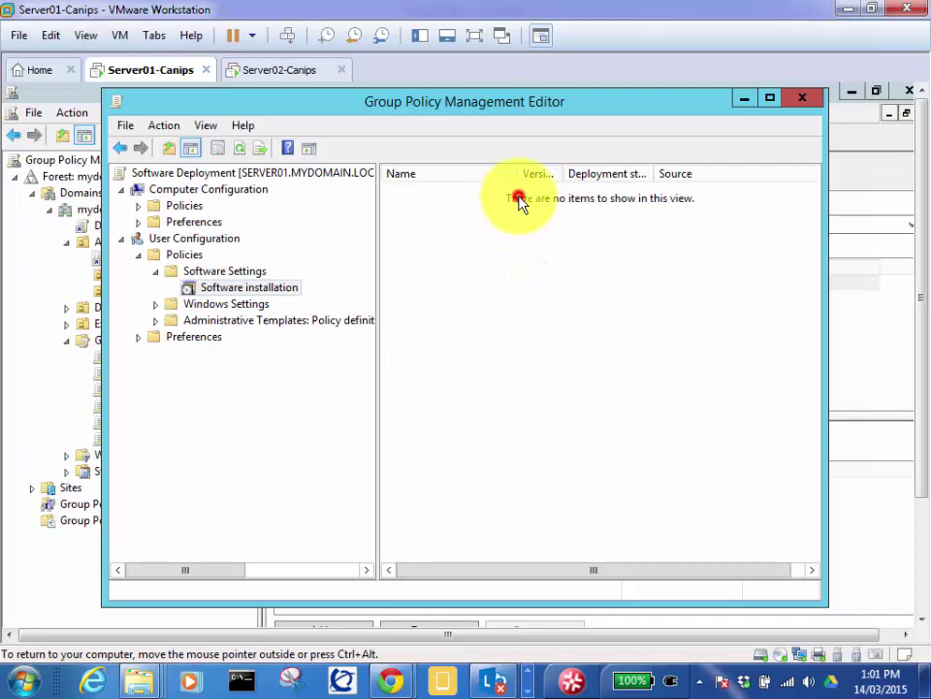
left_click(520, 280)
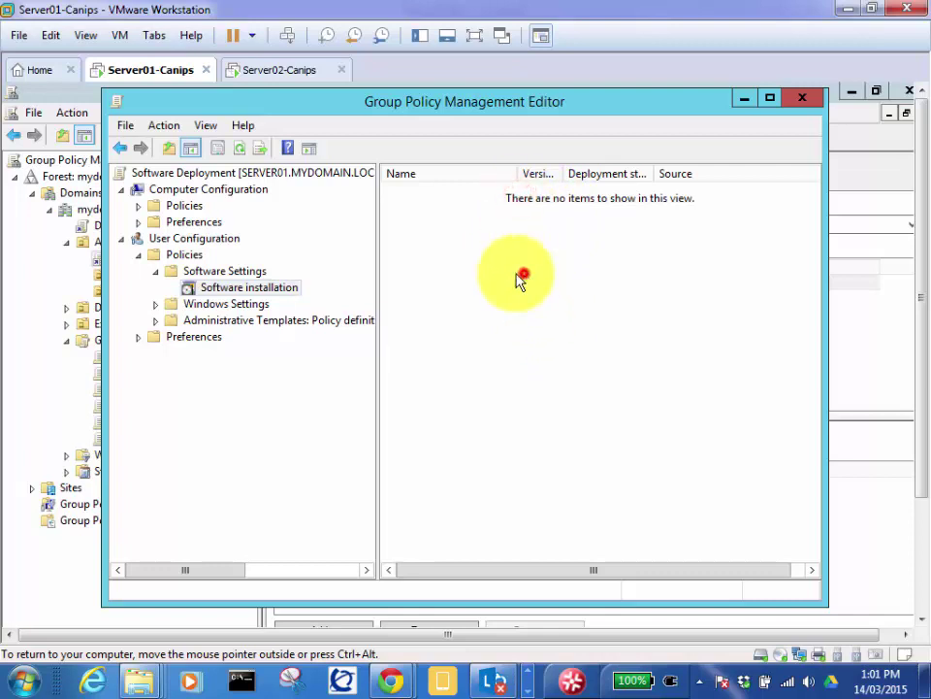
Step: Refresh the Software installation list to look for the Adobe Reader 9.3 package
right_click(270, 289)
left_click(335, 364)
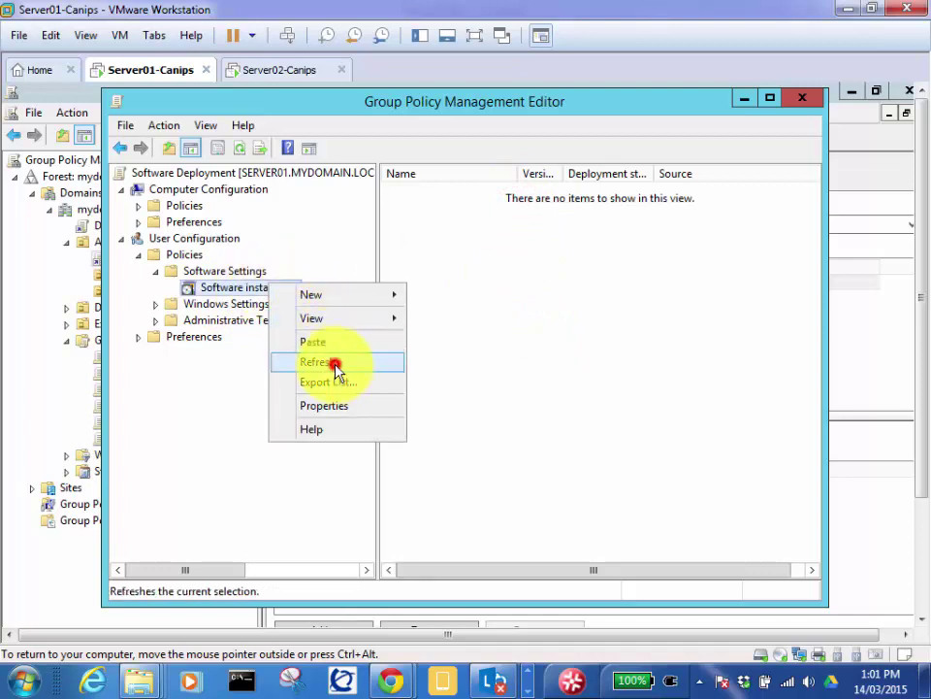
left_click(504, 268)
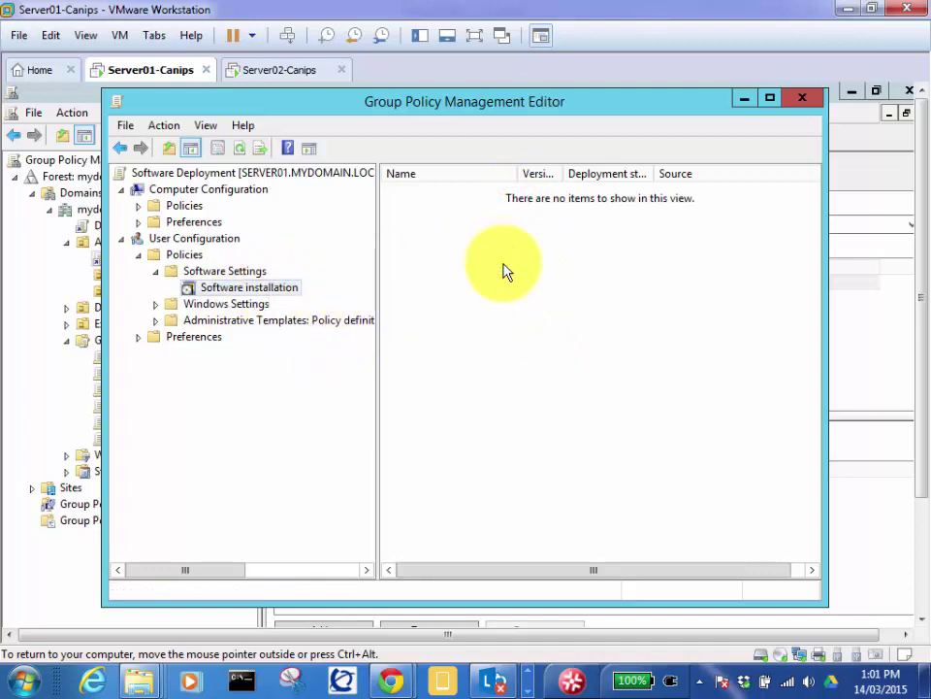
left_click(515, 267)
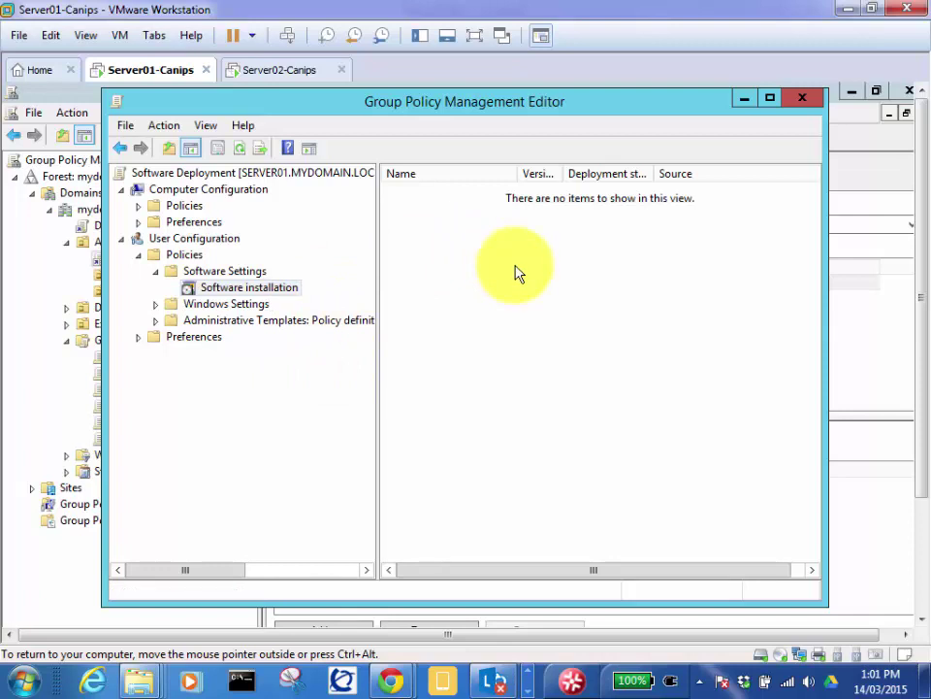
right_click(289, 295)
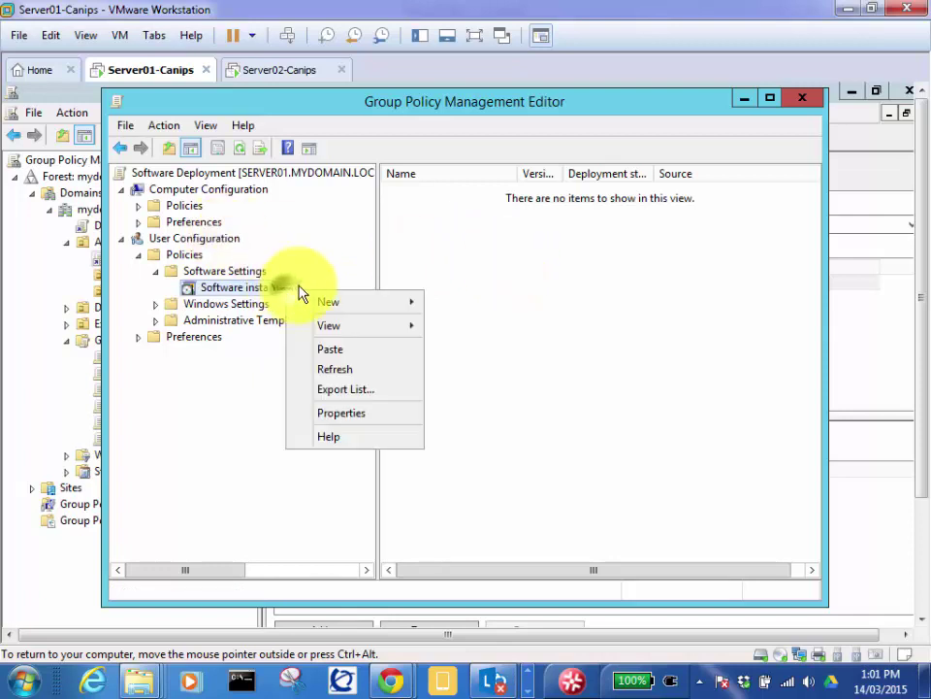
left_click(497, 279)
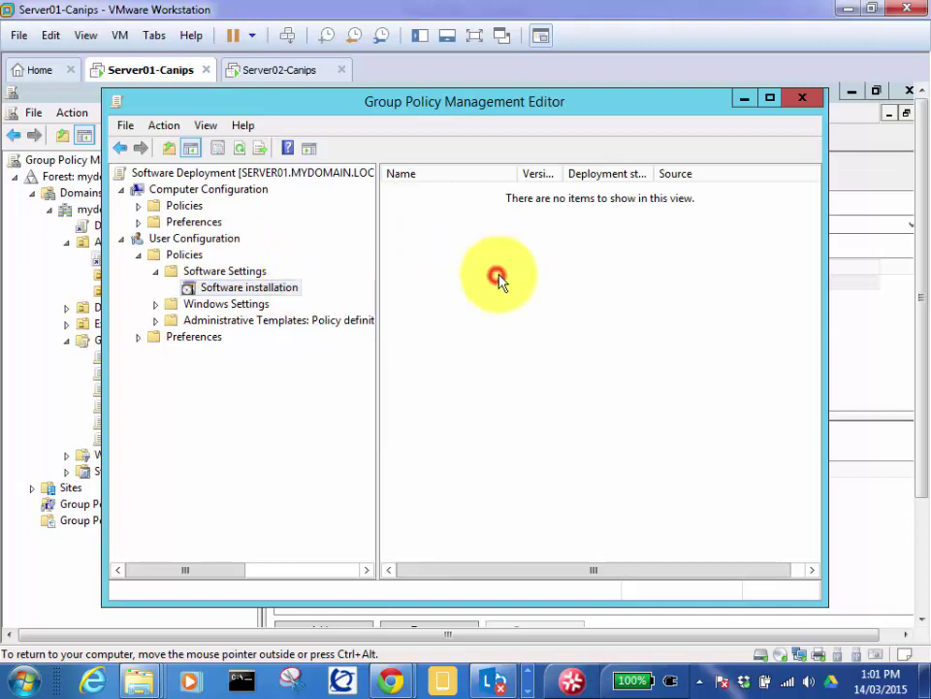
left_click(532, 311)
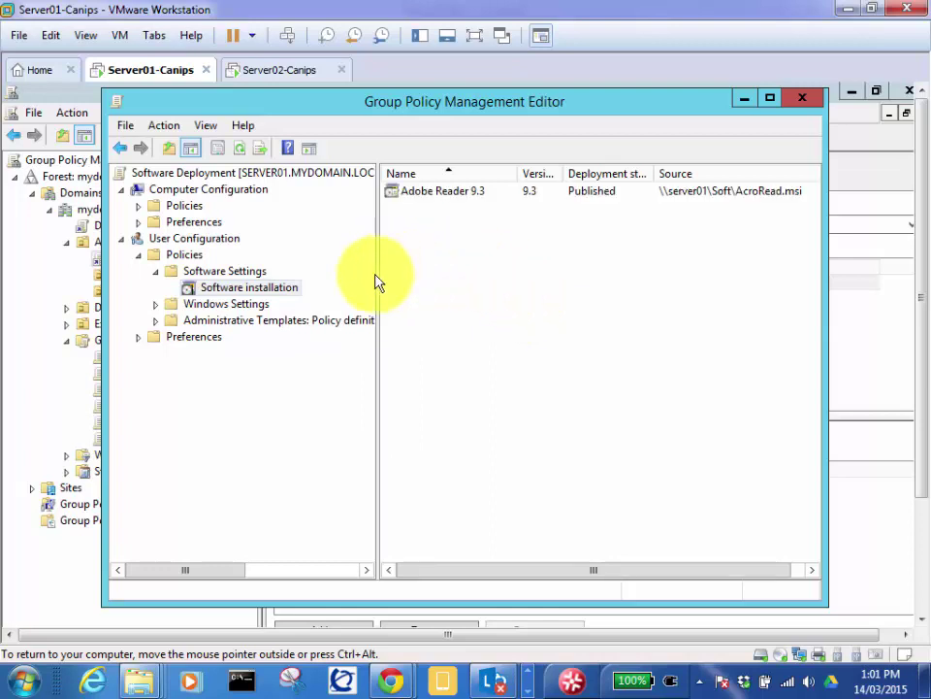
Step: Widen the package list pane and open the context menu for the Adobe Reader 9.3 package
left_click_drag(379, 281, 330, 285)
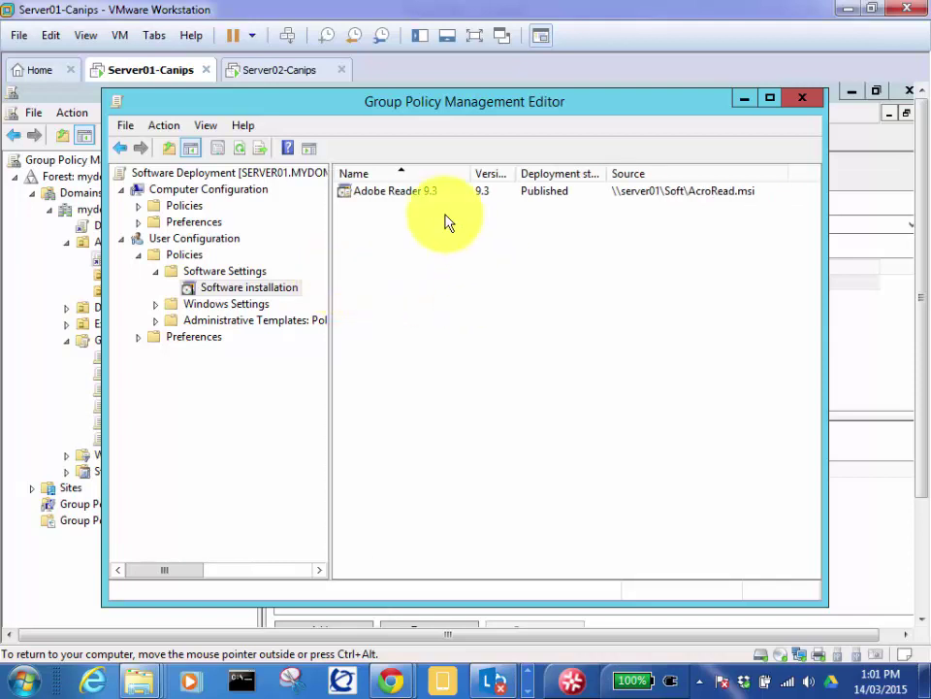
left_click(415, 197)
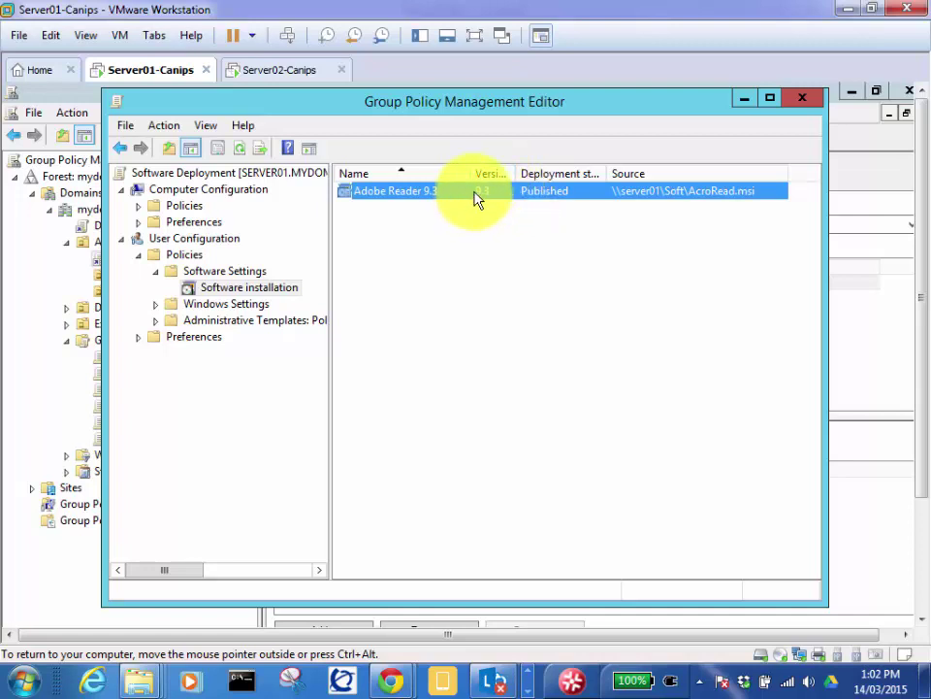
right_click(476, 199)
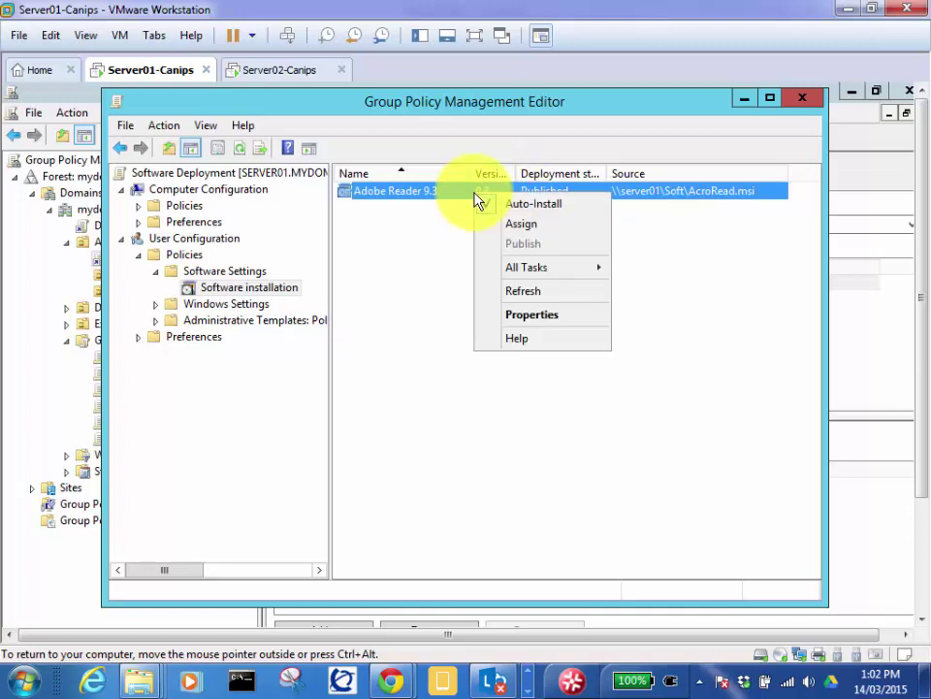
Step: Open Adobe Reader 9.3 Properties, switch Deployment to Assigned and back to Published, then view Upgrades
left_click(551, 318)
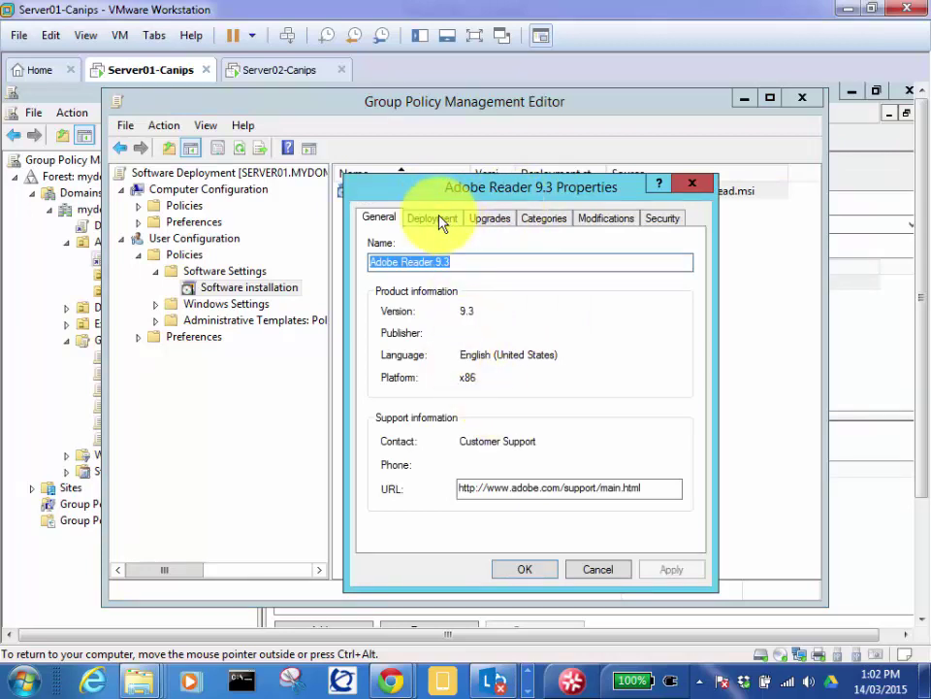
left_click(438, 221)
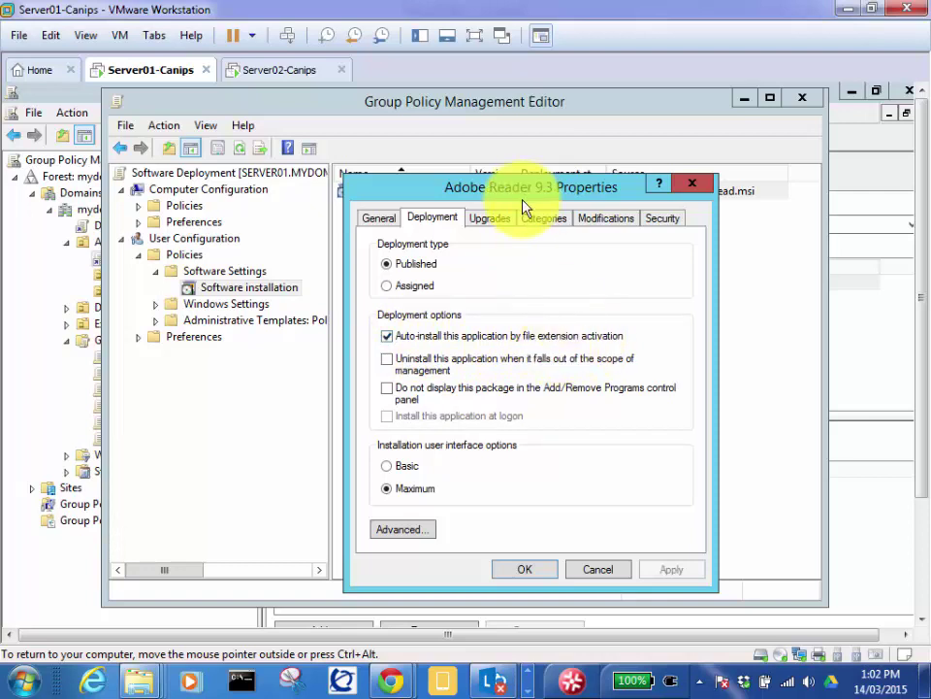
mouse_move(506, 188)
left_mouse_down()
mouse_move(527, 304)
mouse_move(536, 291)
mouse_move(501, 167)
left_mouse_up()
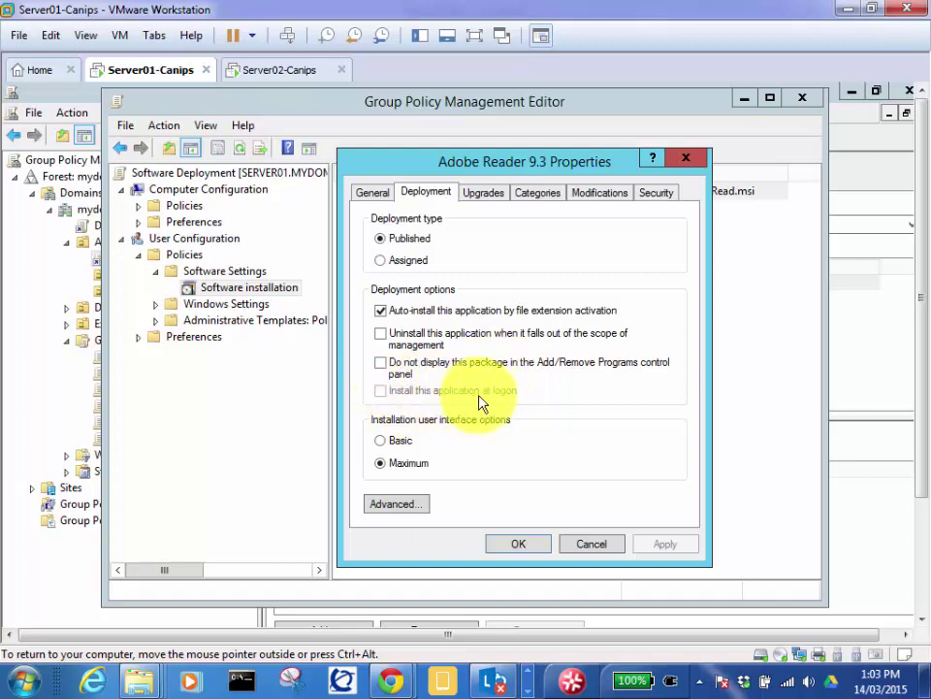
left_click(383, 263)
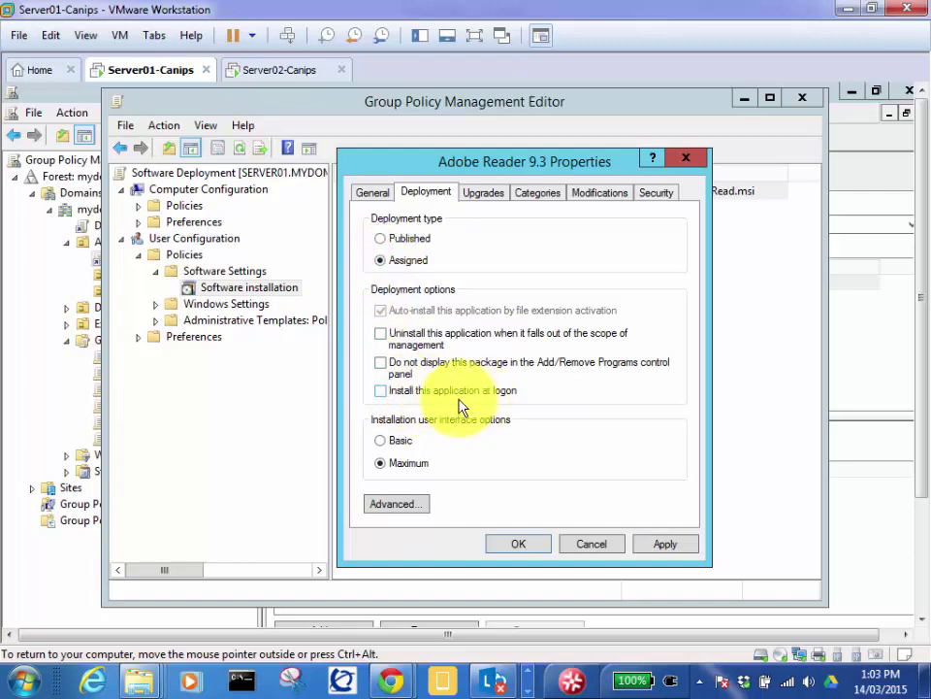
left_click(383, 238)
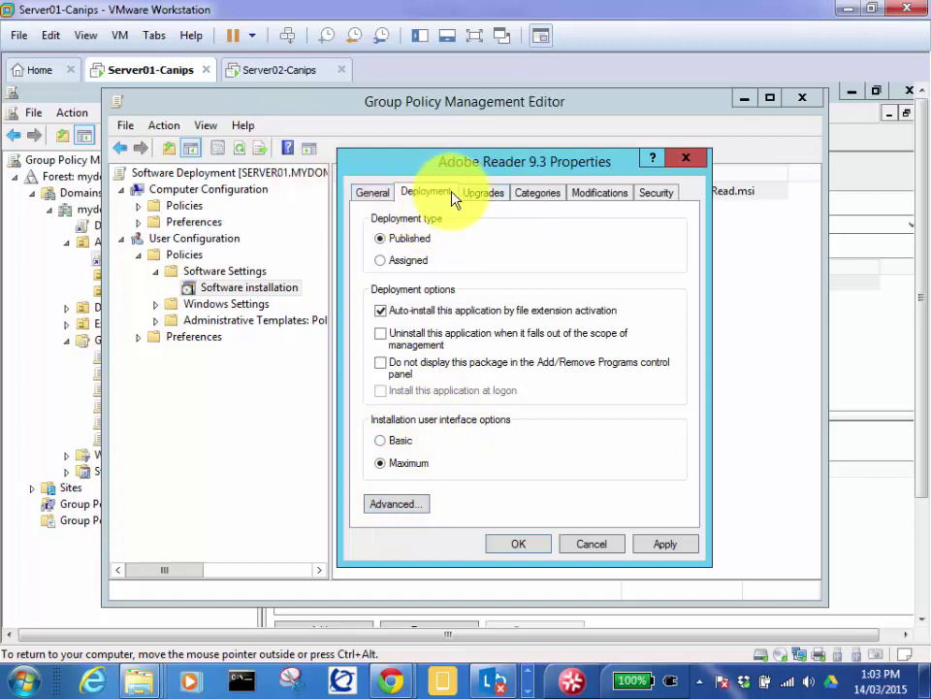
left_click(480, 195)
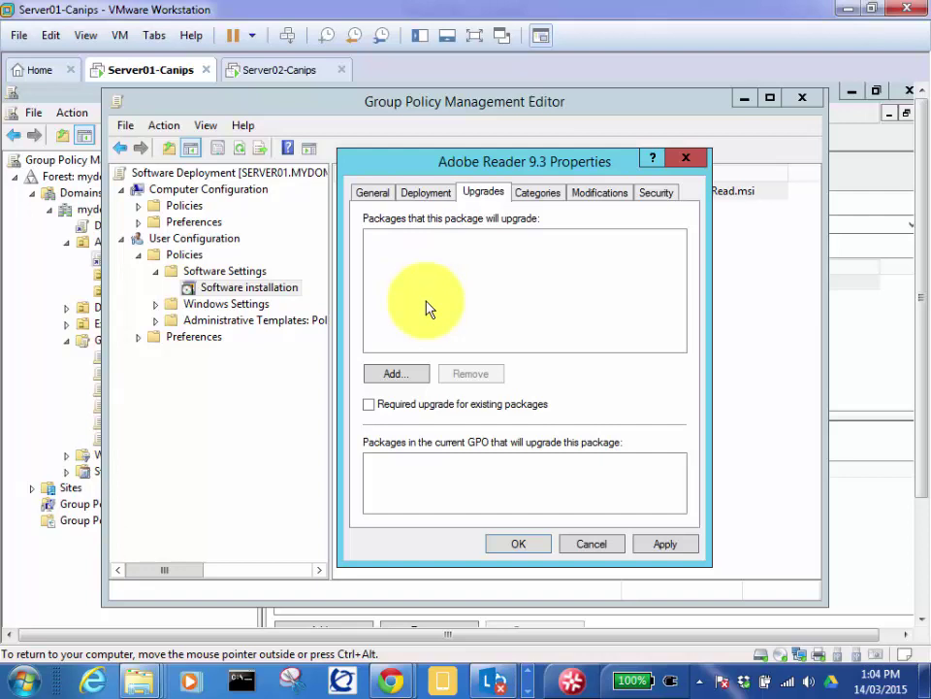
Step: Review the Categories, Modifications and Security tabs (Authenticated Users), then apply and close Adobe Reader 9.3 Properties
left_click(537, 193)
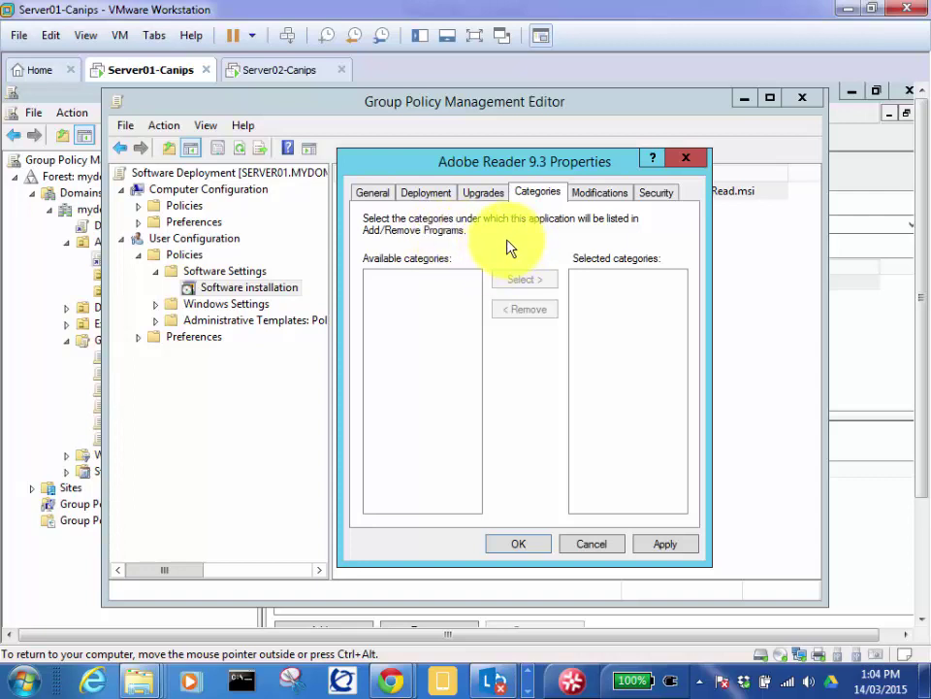
left_click(593, 194)
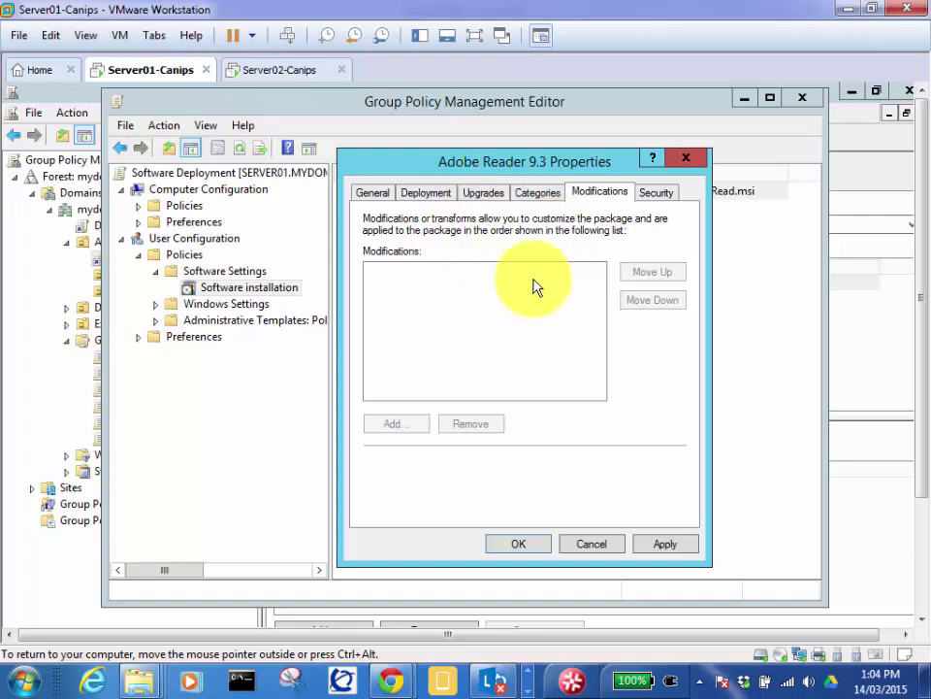
left_click(652, 197)
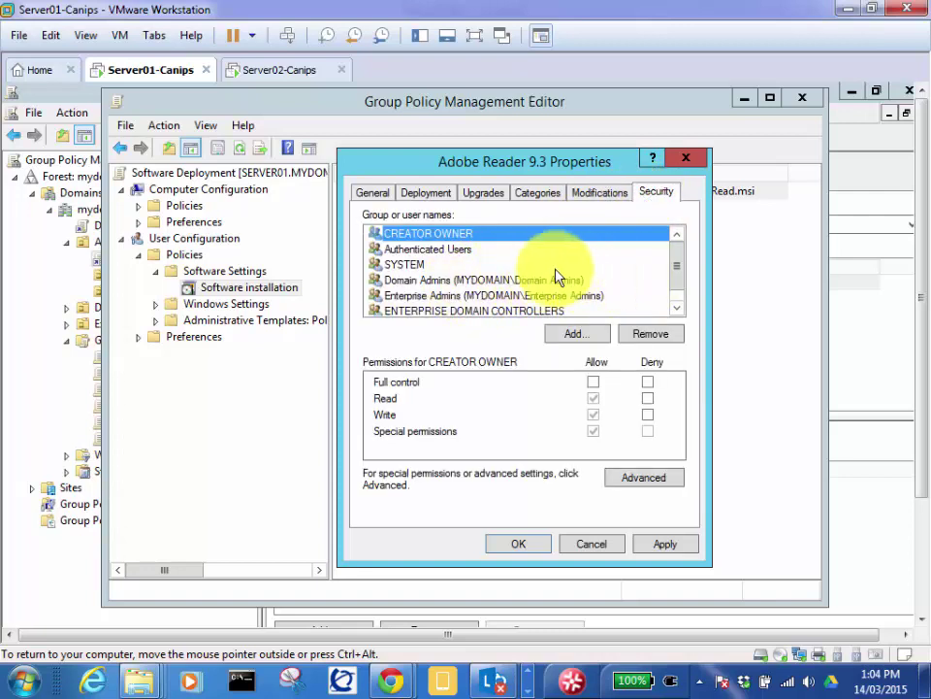
left_click(442, 249)
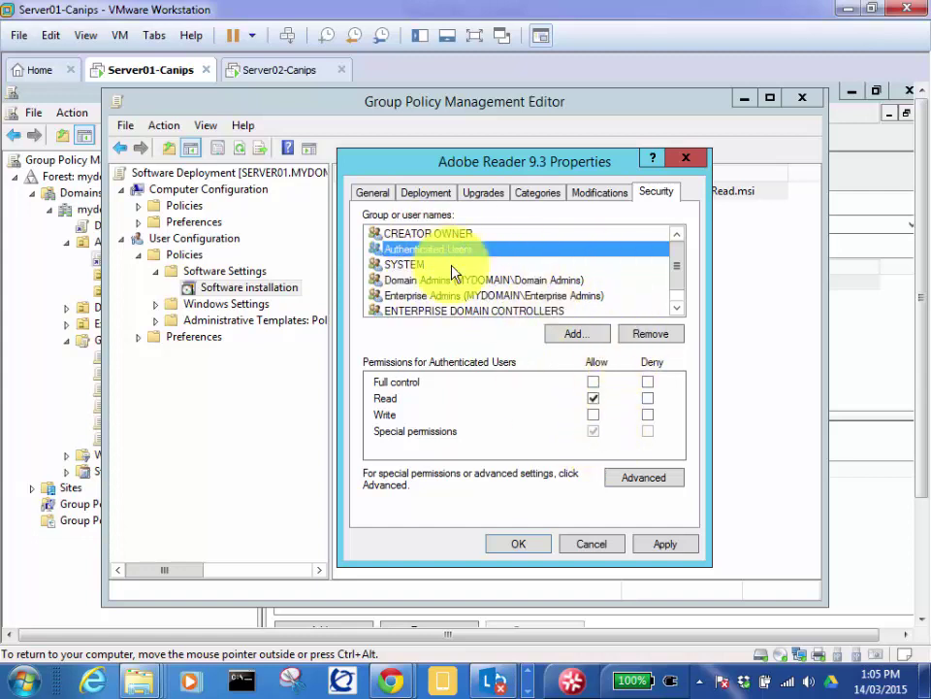
left_click(659, 545)
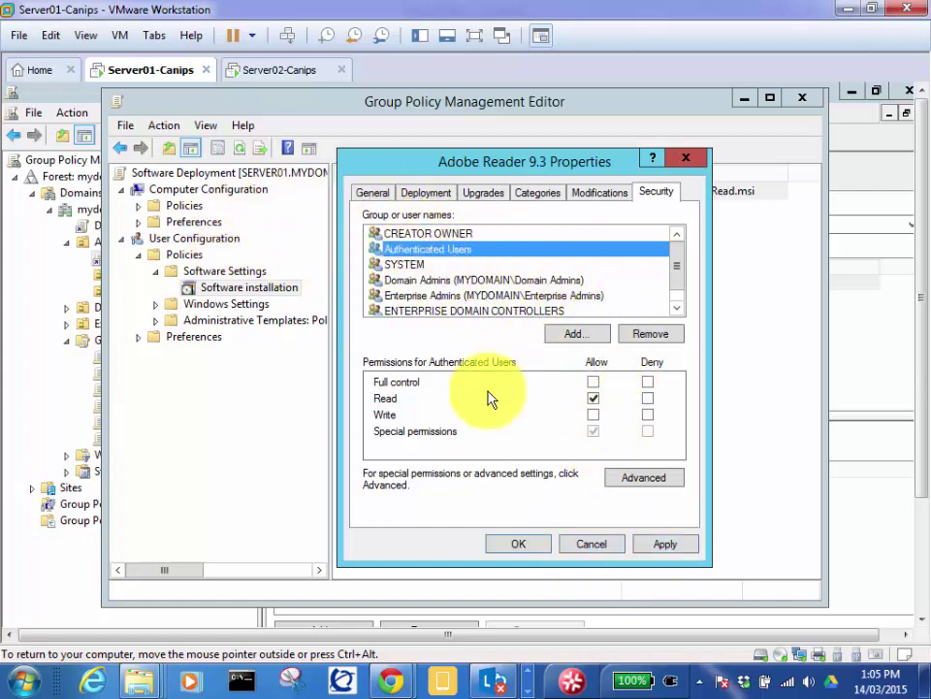
left_click(531, 546)
left_click(522, 547)
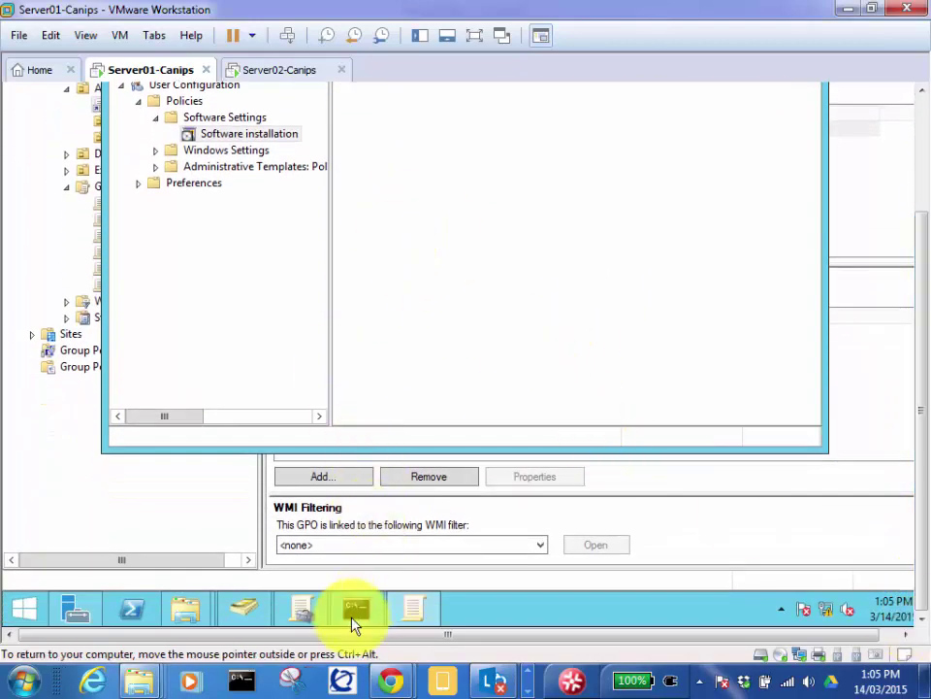
Step: Reopen and close the Adobe Reader 9.3 Properties in the policy editor
left_click(356, 609)
left_click(424, 252)
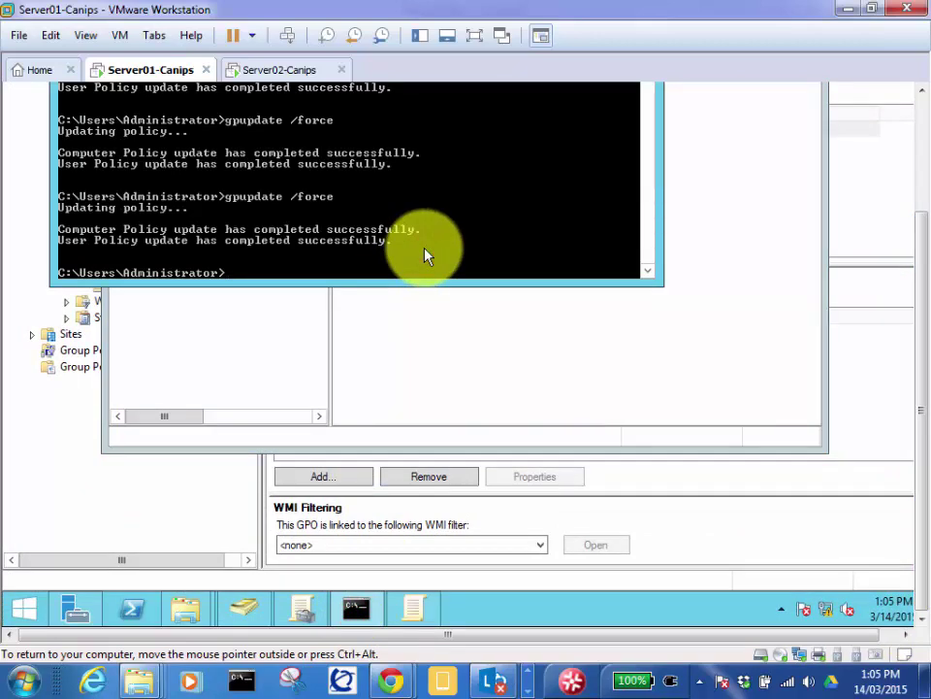
left_click(917, 264)
left_click(735, 260)
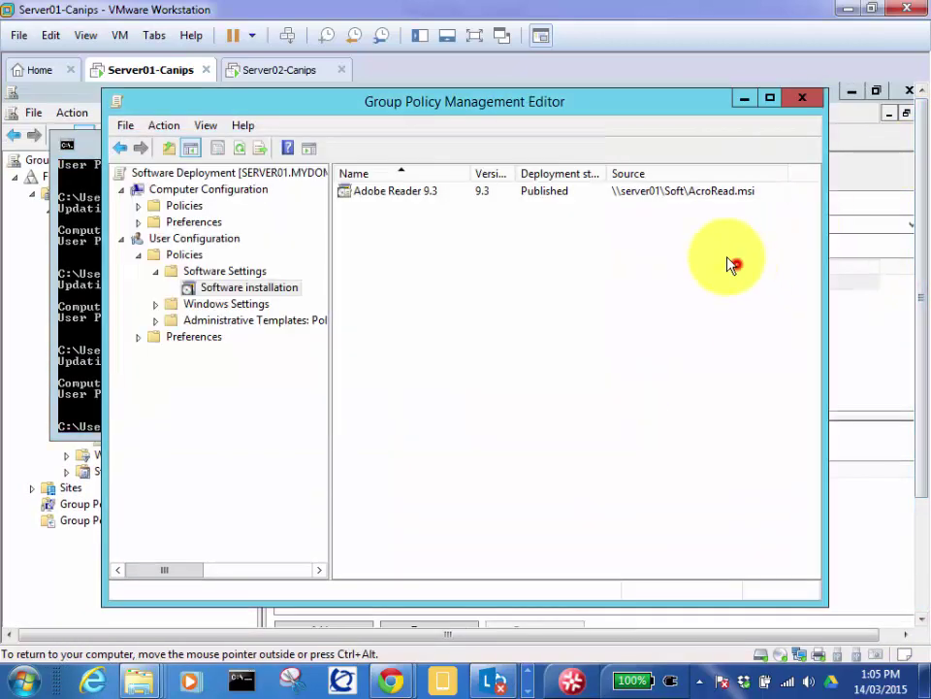
right_click(479, 193)
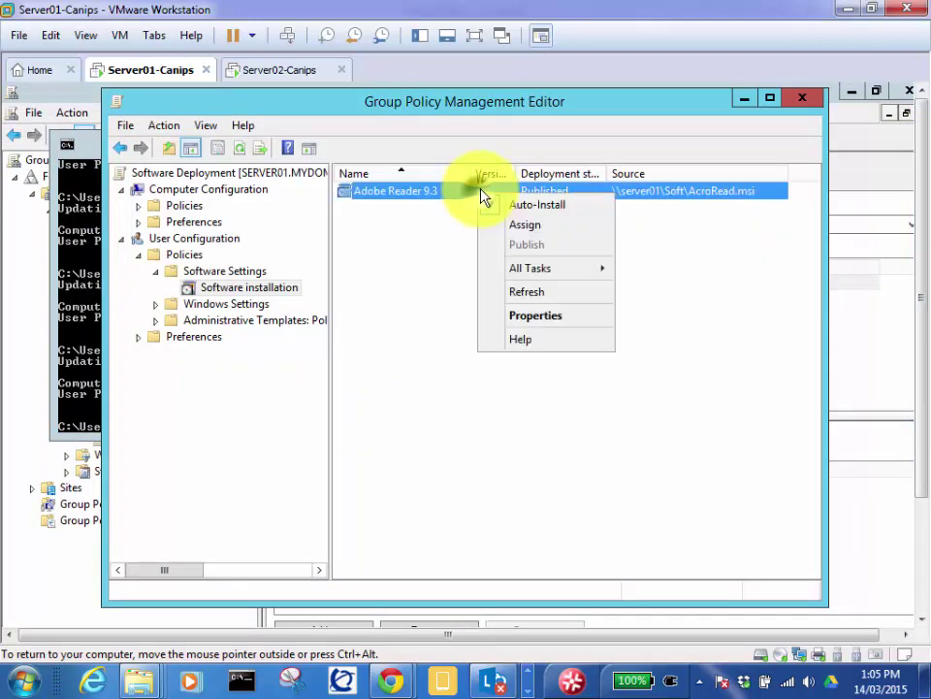
left_click(551, 316)
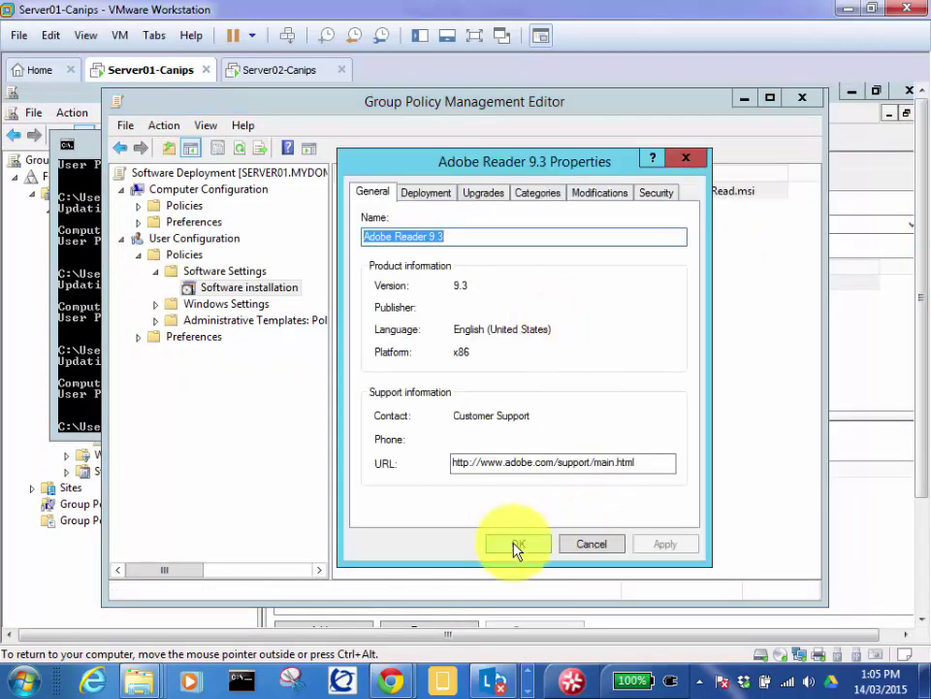
left_click(516, 544)
left_click(920, 293)
left_click_drag(926, 359, 850, 495)
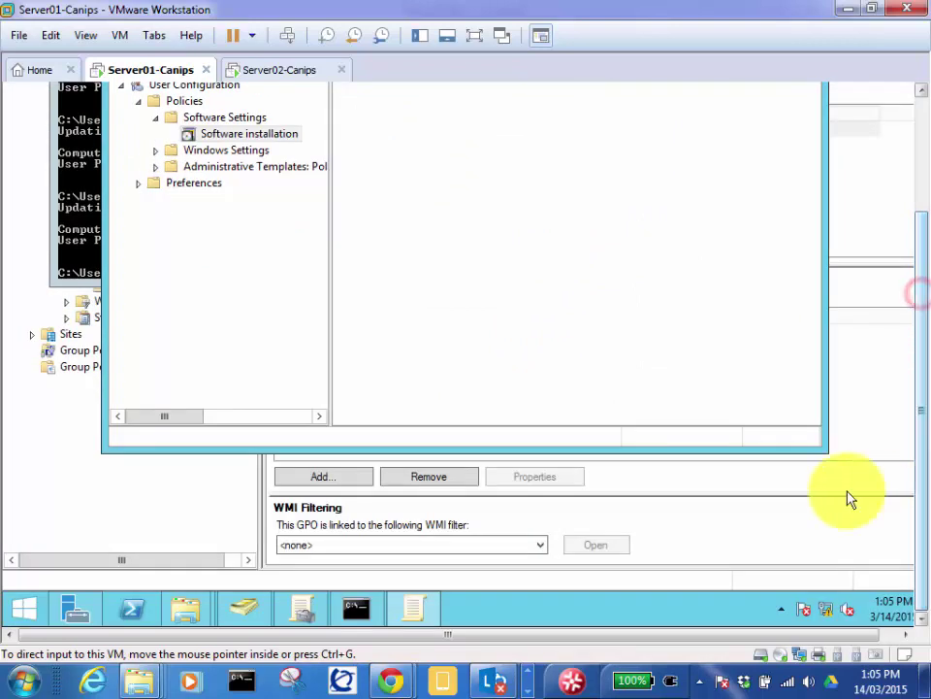
Step: Rerun gpupdate /force in Command Prompt, then show User Configuration in the policy editor
left_click(356, 609)
left_click(424, 260)
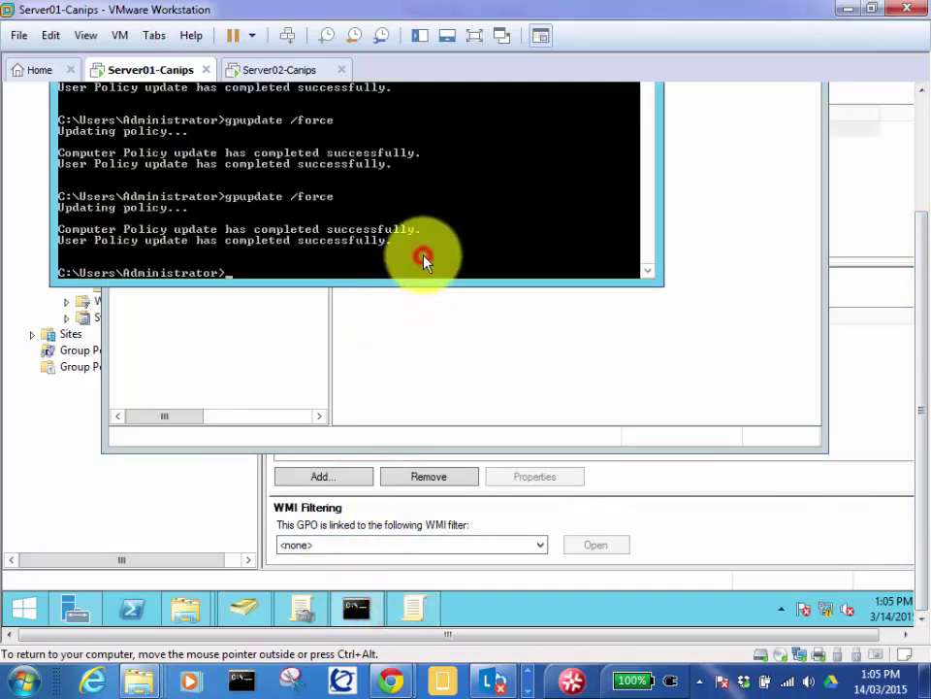
key("Up")
key("Return")
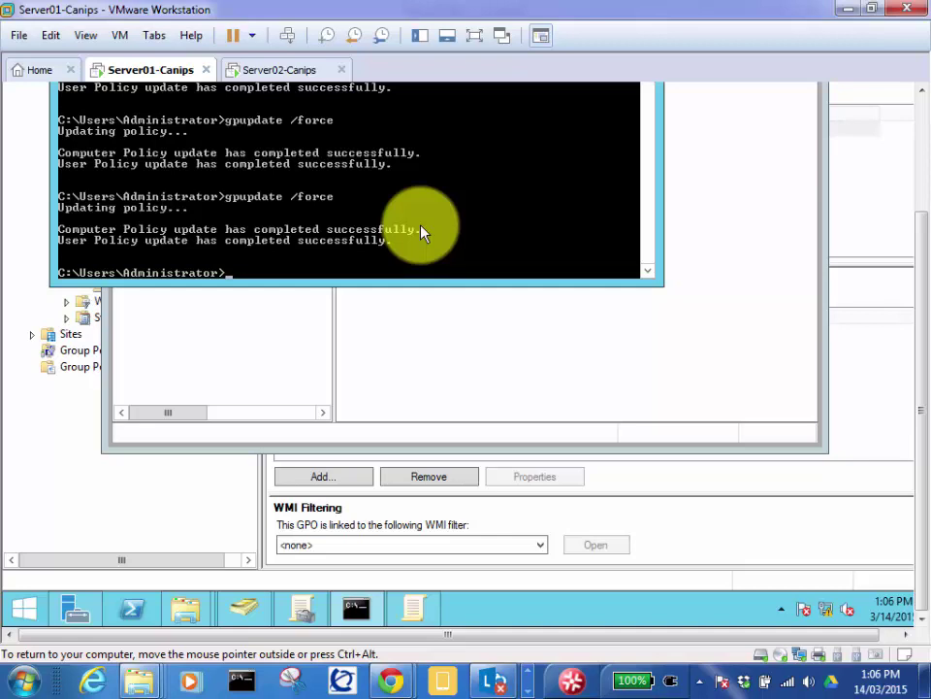
left_click(456, 322)
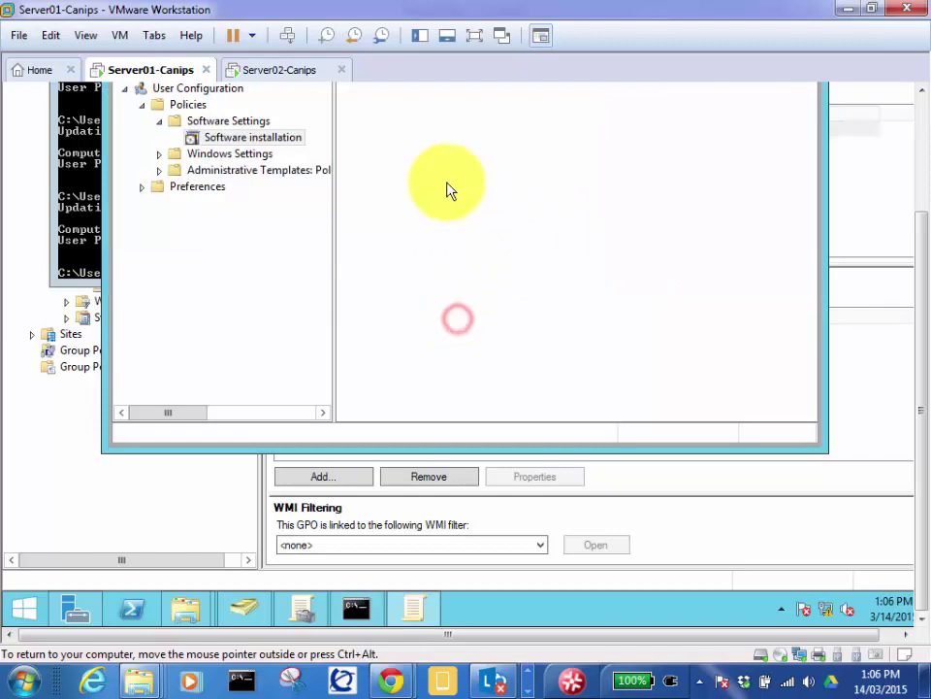
left_click_drag(920, 235, 887, 144)
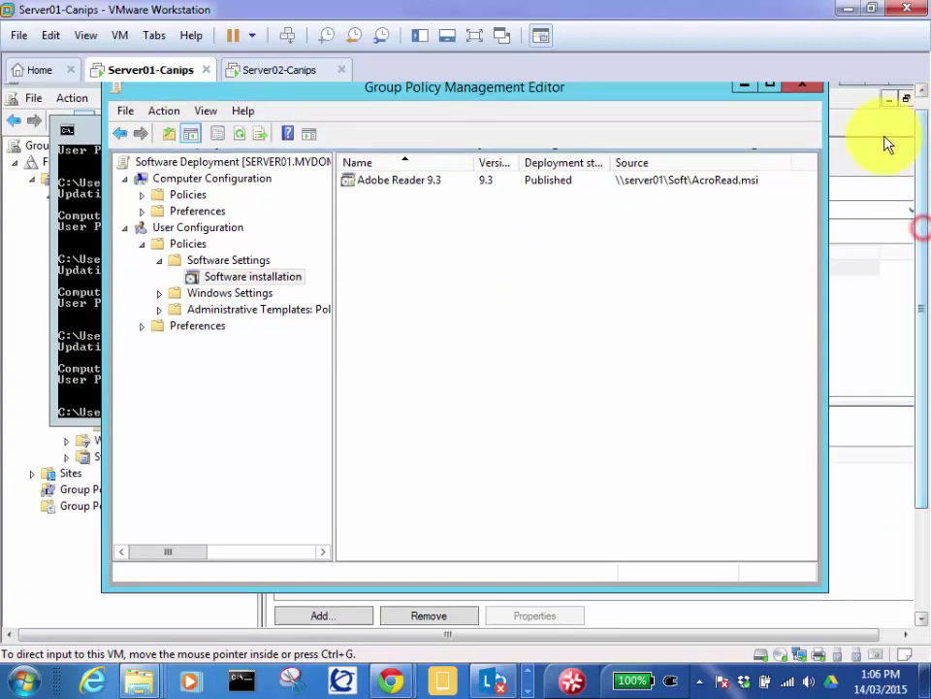
left_click(194, 229)
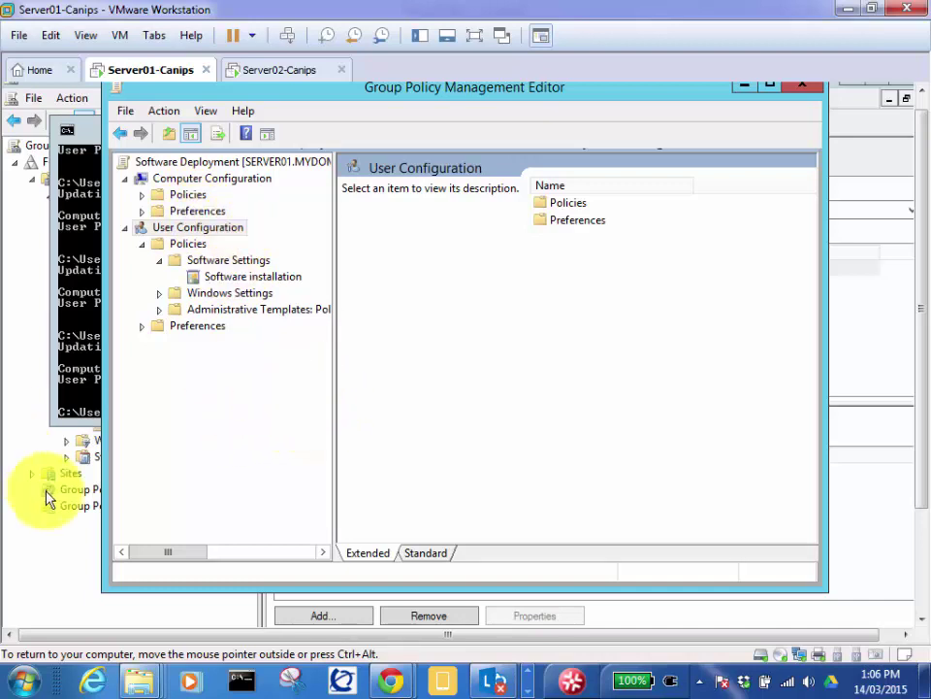
Step: In Active Directory Users and Computers, browse Accounts, Toronto-Accounts and the Computers container
left_click(917, 568)
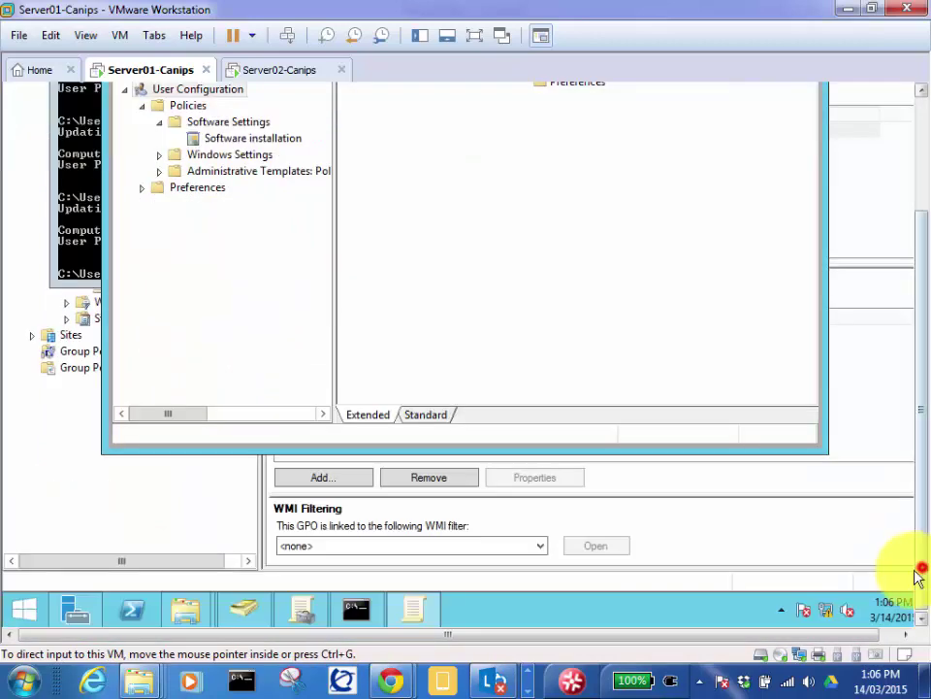
left_click(245, 612)
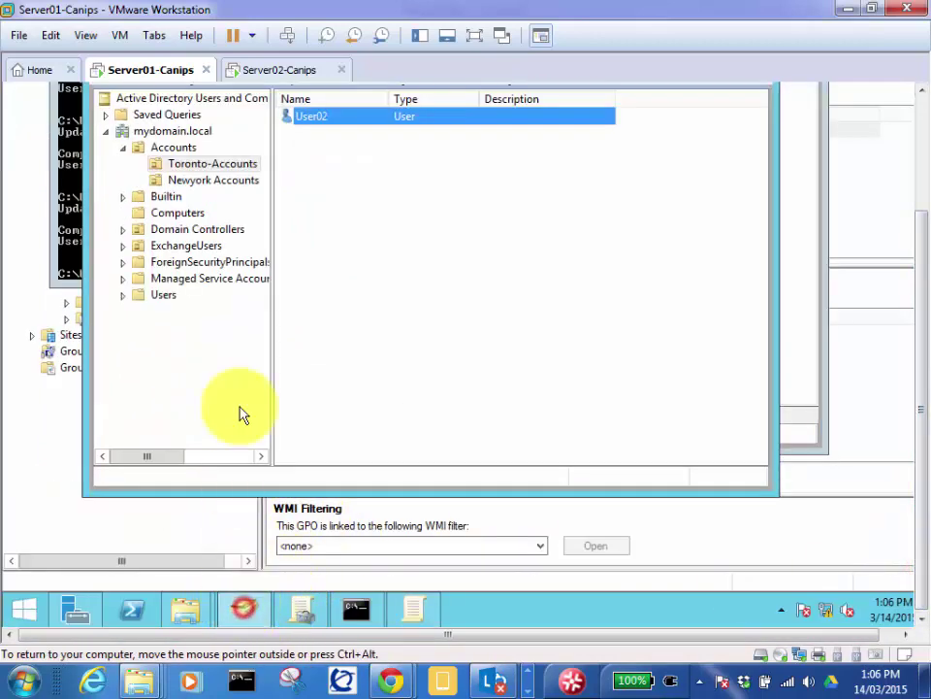
left_click(915, 277)
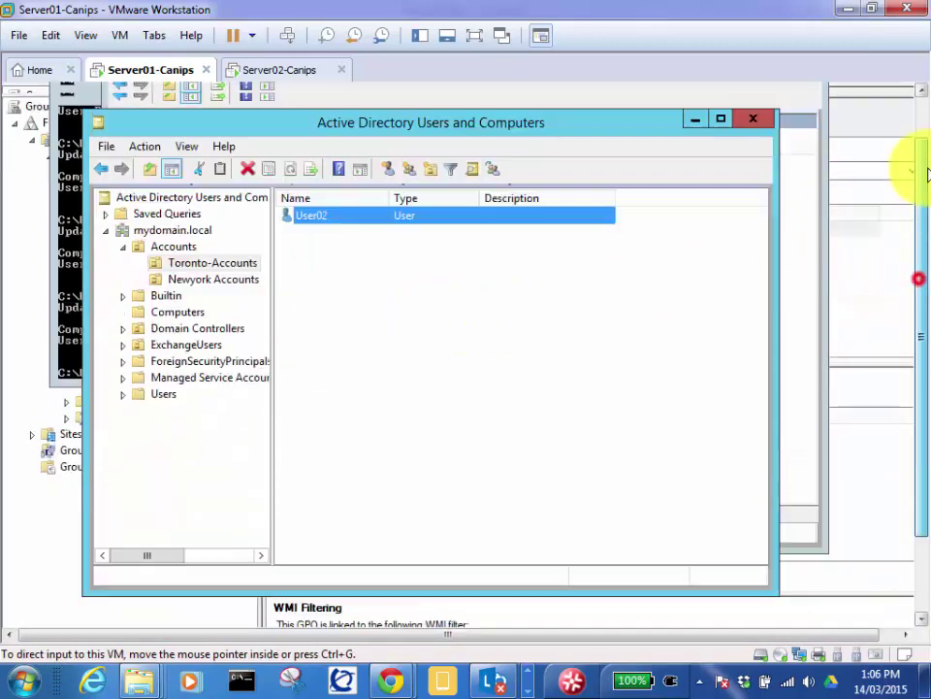
left_click(175, 301)
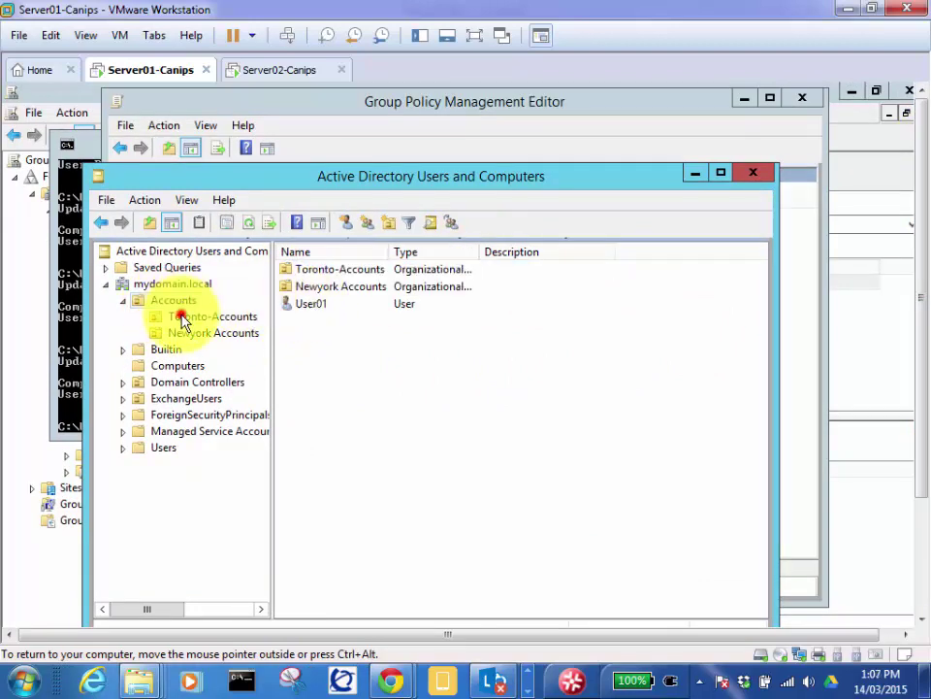
left_click(183, 320)
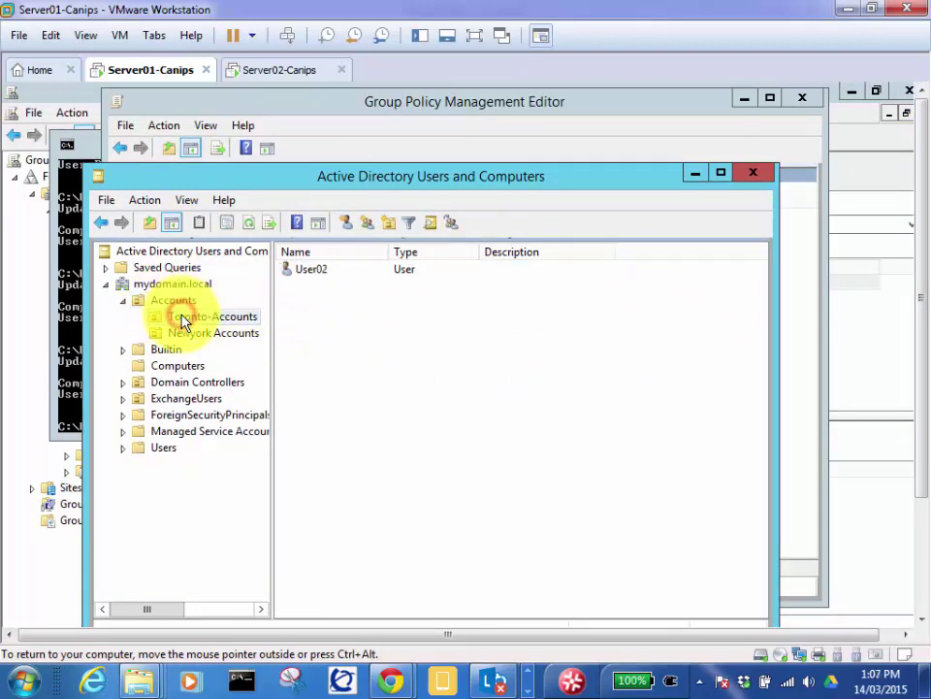
left_click(177, 367)
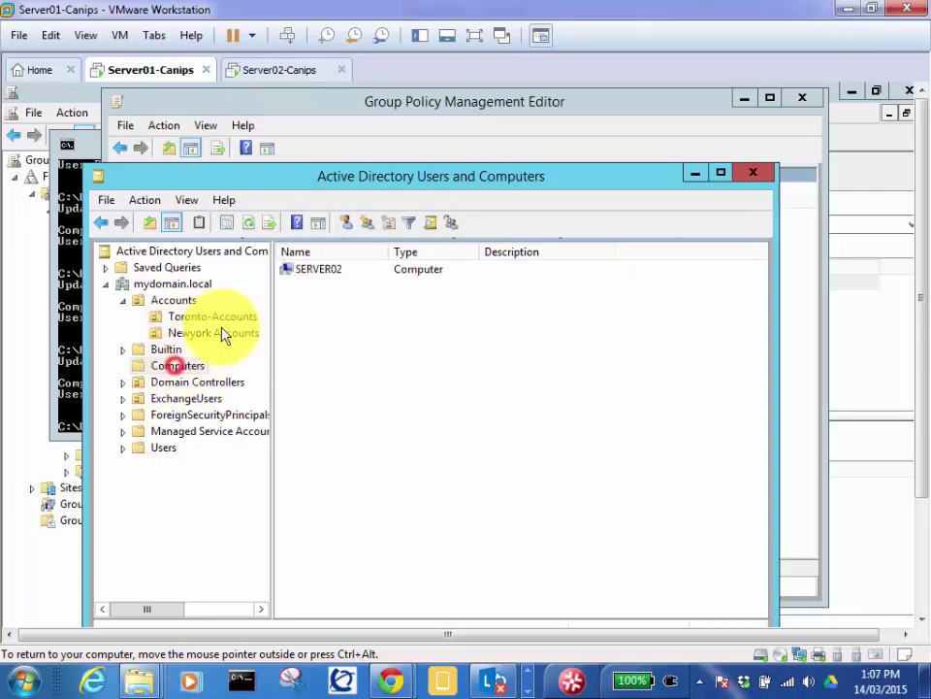
Step: Drag SERVER02 from Computers into the Accounts OU and confirm the move
right_click(322, 276)
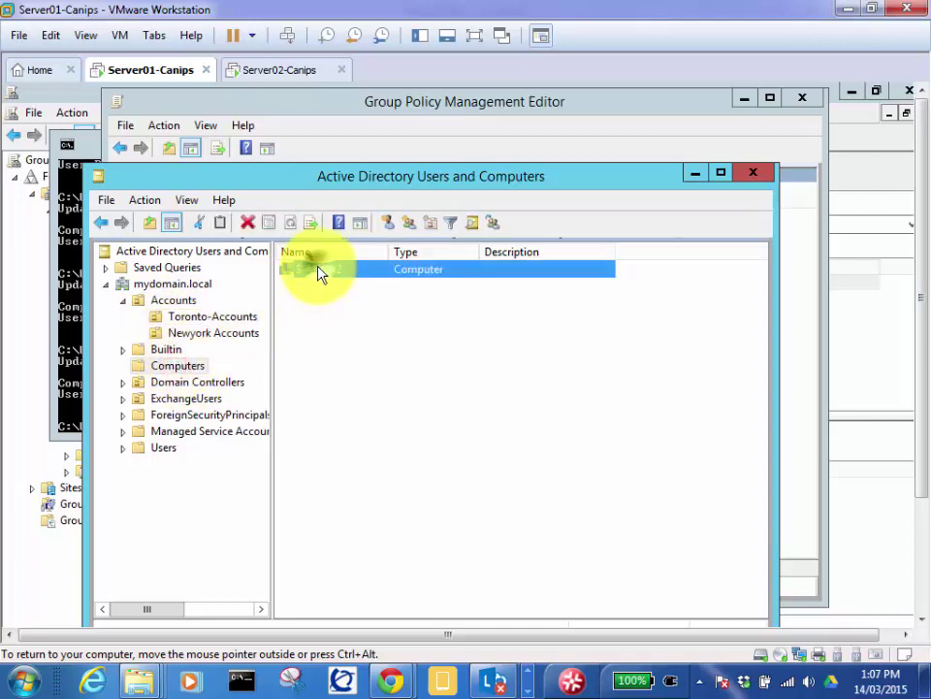
left_click(323, 293)
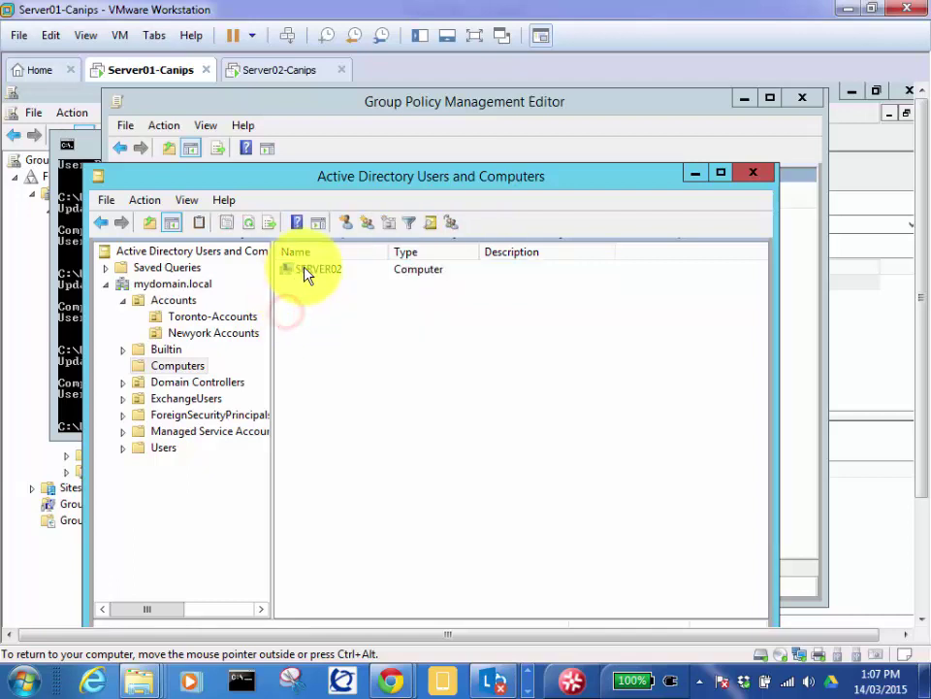
left_click(304, 269)
left_click_drag(304, 271, 233, 304)
left_click(359, 462)
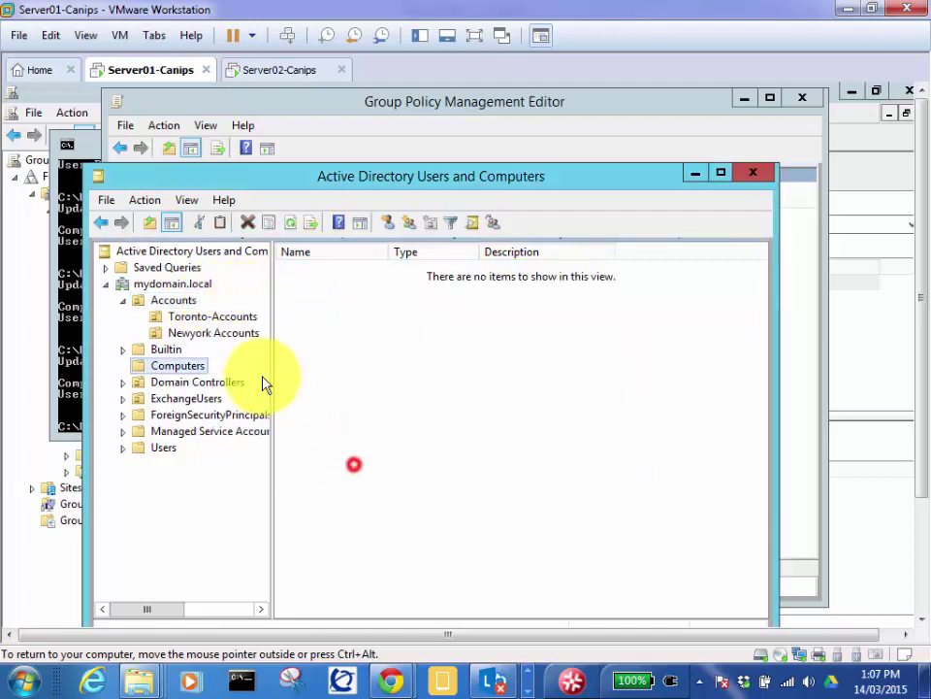
left_click(180, 303)
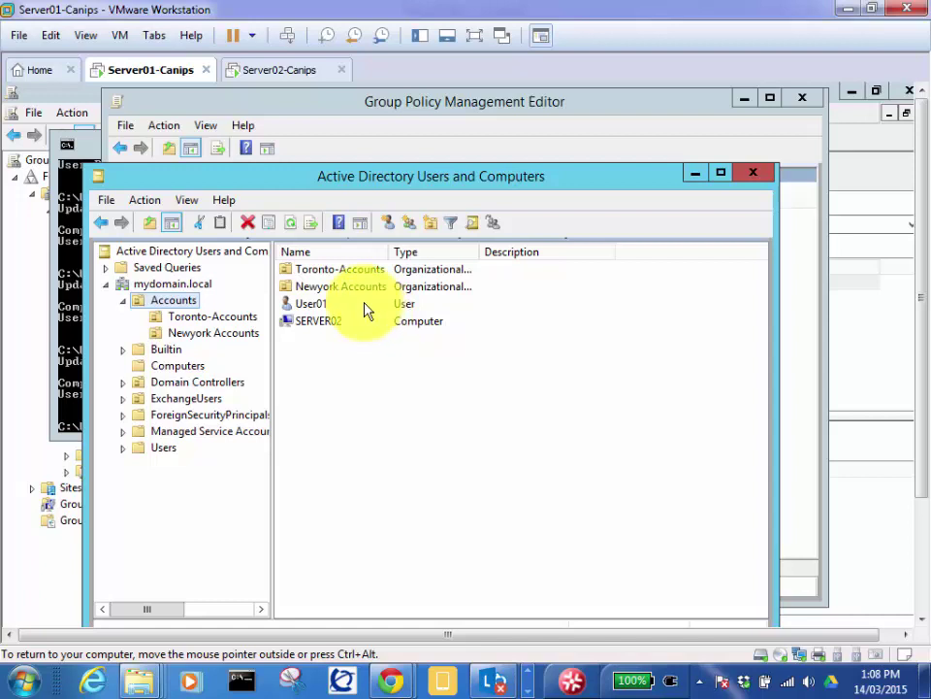
Step: Move SERVER02 from Accounts back into Computers, confirm, then switch to the Server02-Canips tab
left_click(315, 326)
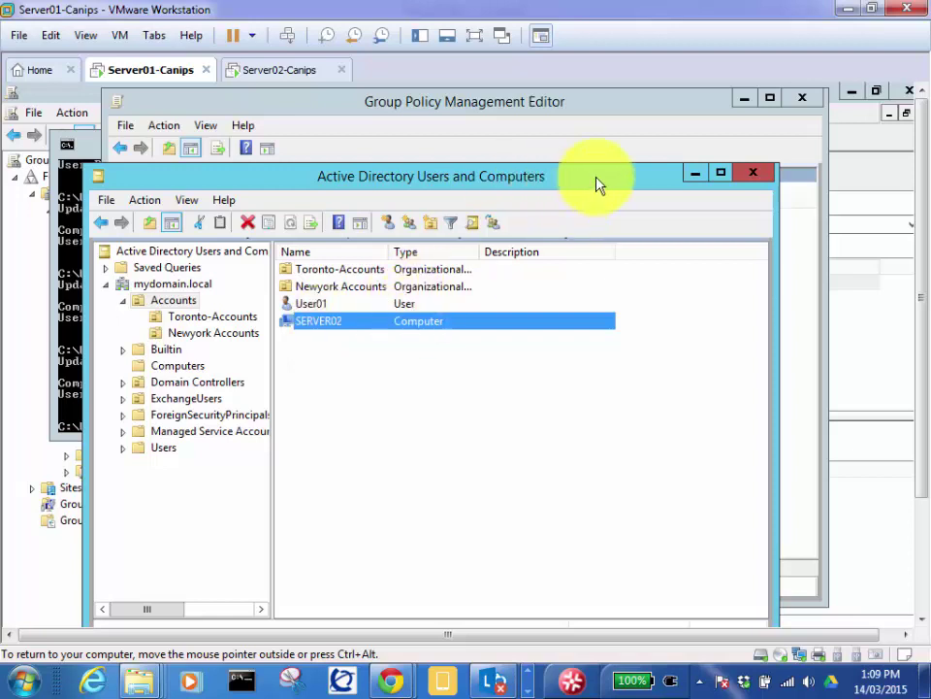
left_click(73, 343)
left_click(442, 482)
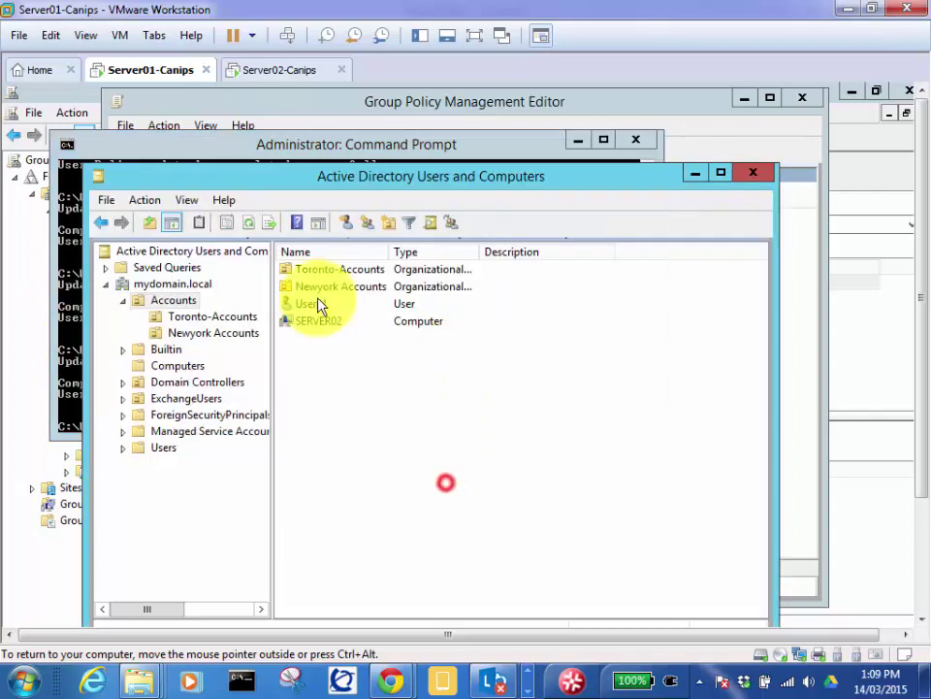
left_click(313, 324)
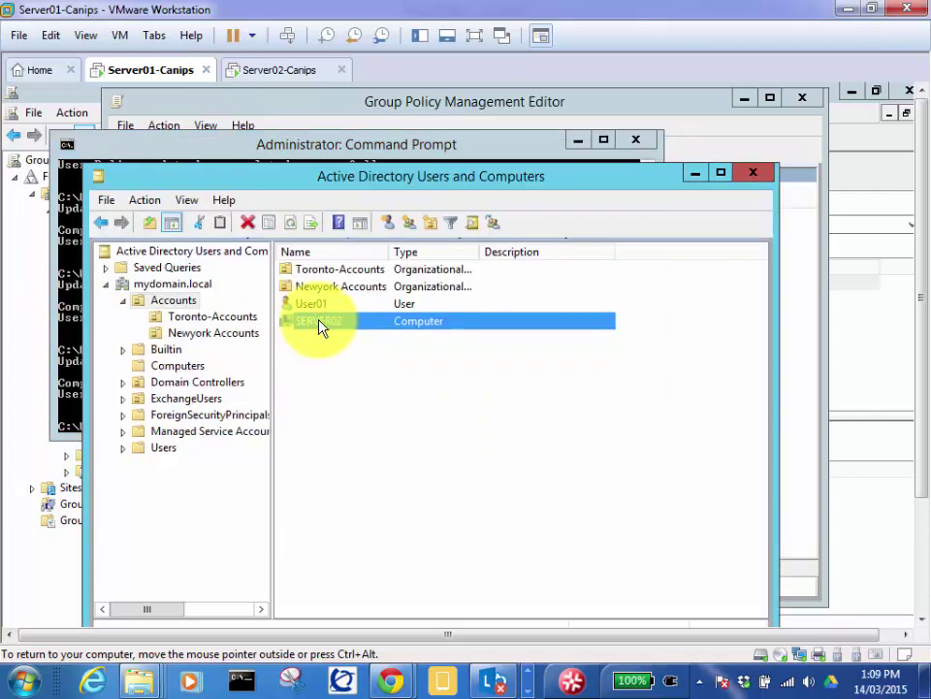
left_click(316, 322)
left_click_drag(222, 364, 207, 368)
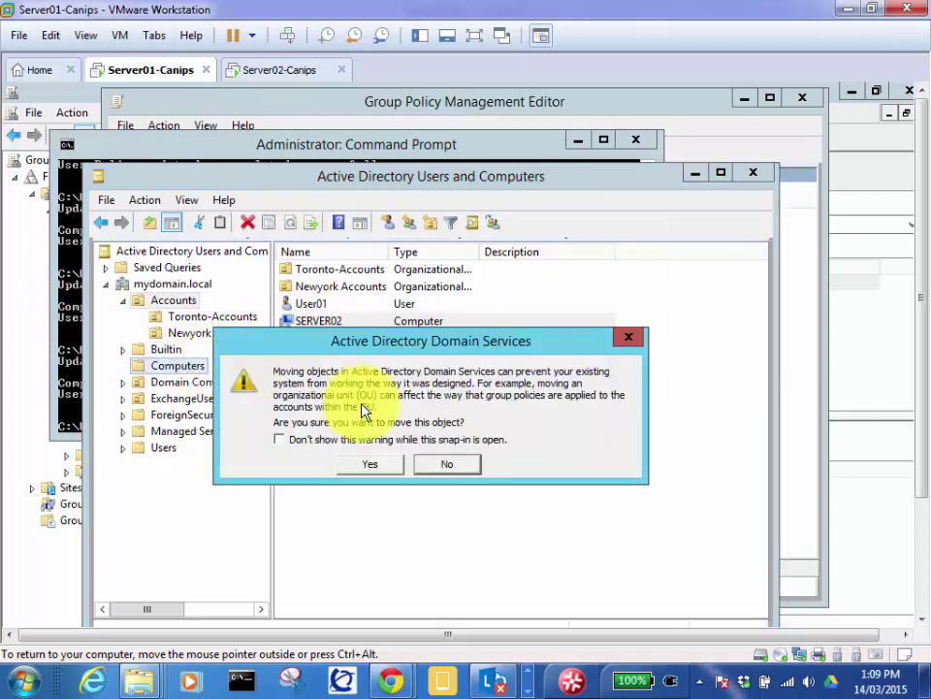
left_click(354, 465)
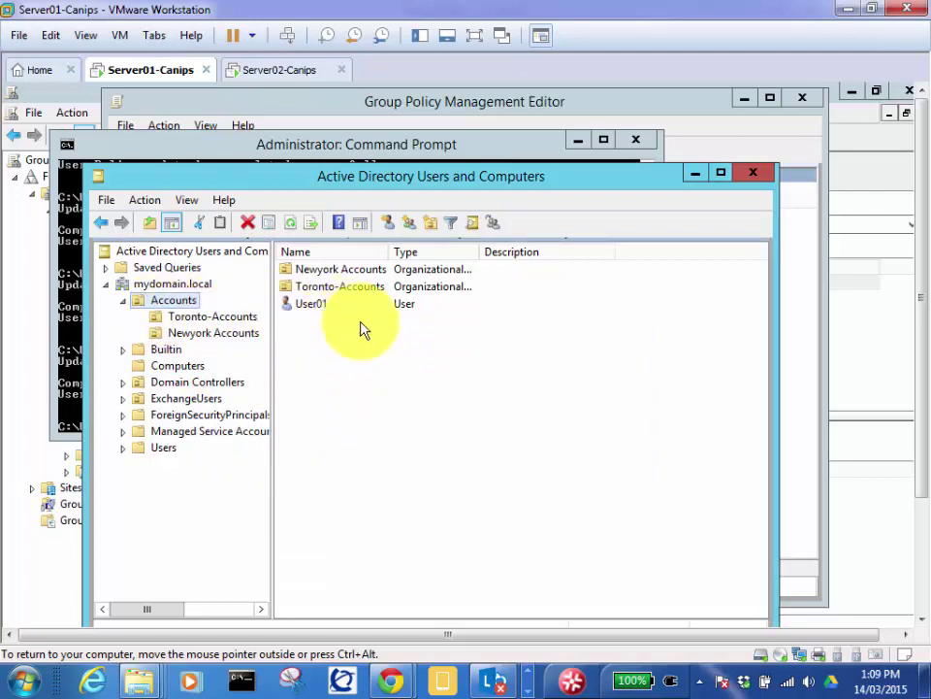
left_click(273, 72)
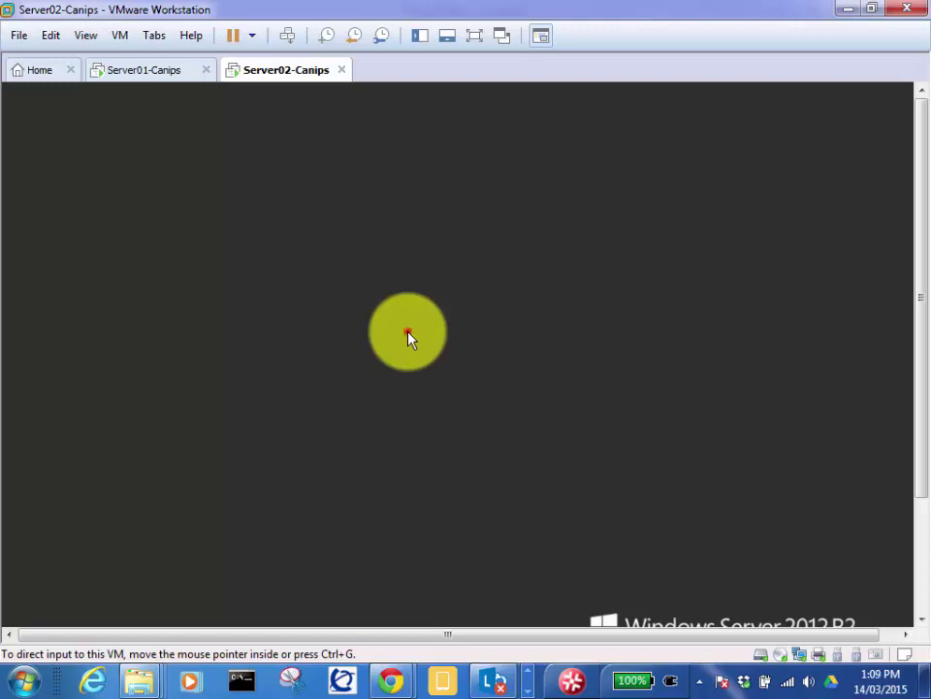
Step: Unlock Server02 by entering the current account's password
left_click(407, 334)
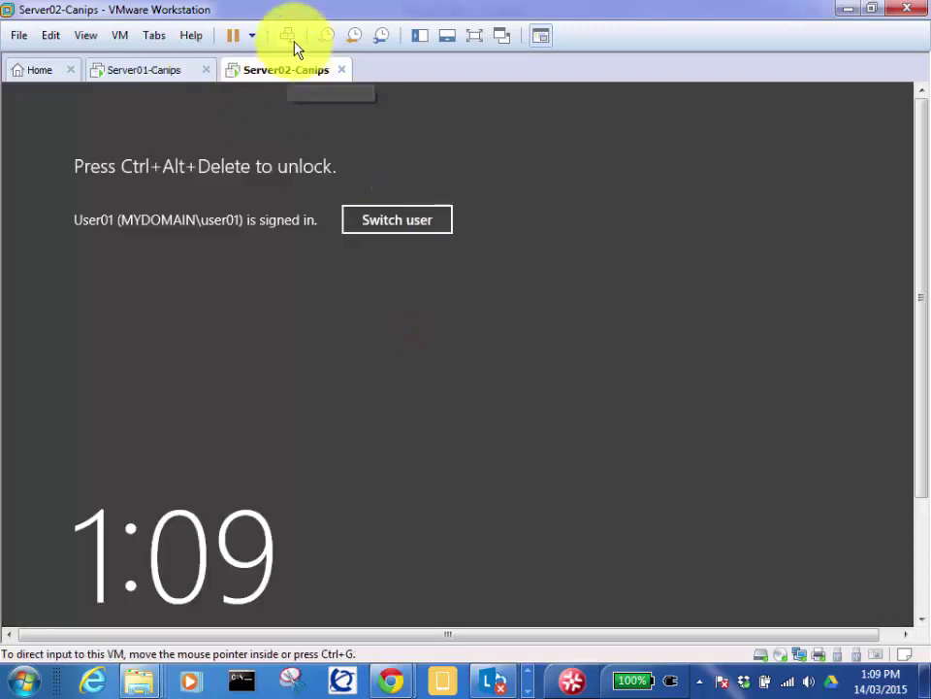
left_click(286, 37)
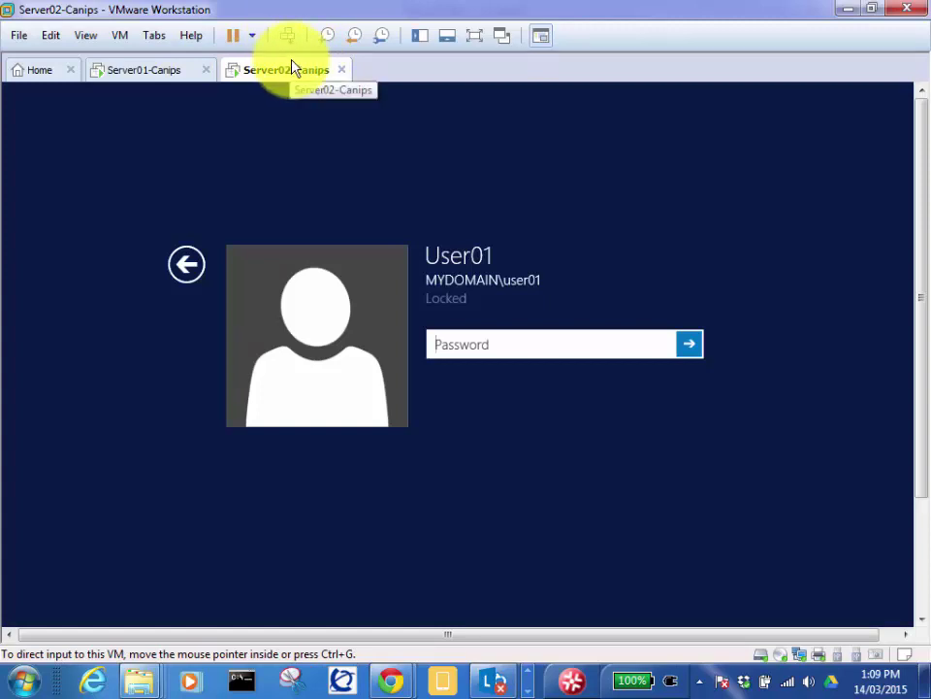
left_click(484, 346)
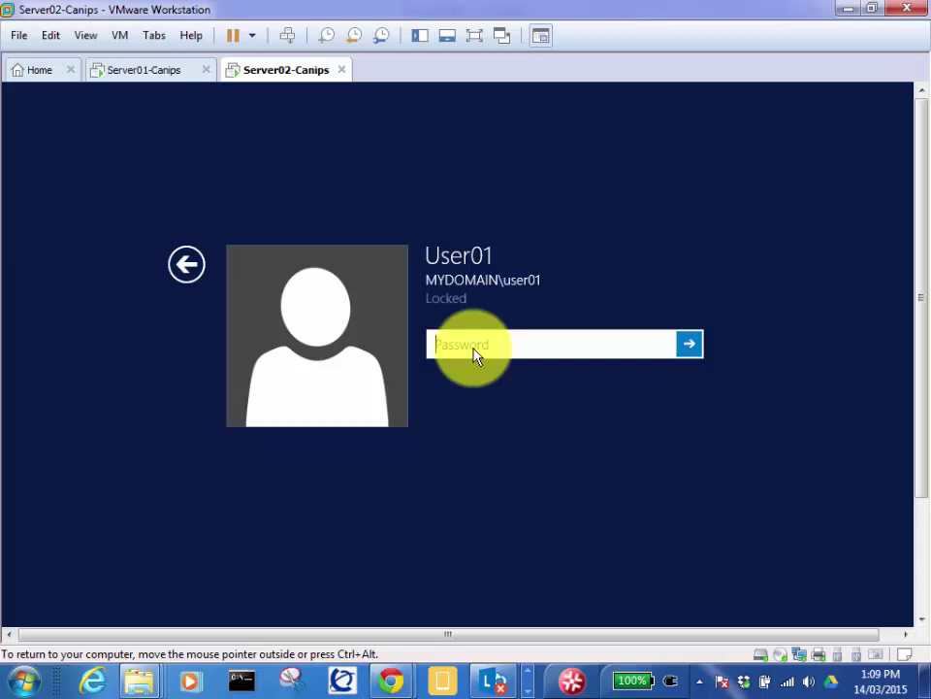
type("Pa$$w0rd12")
key("Return")
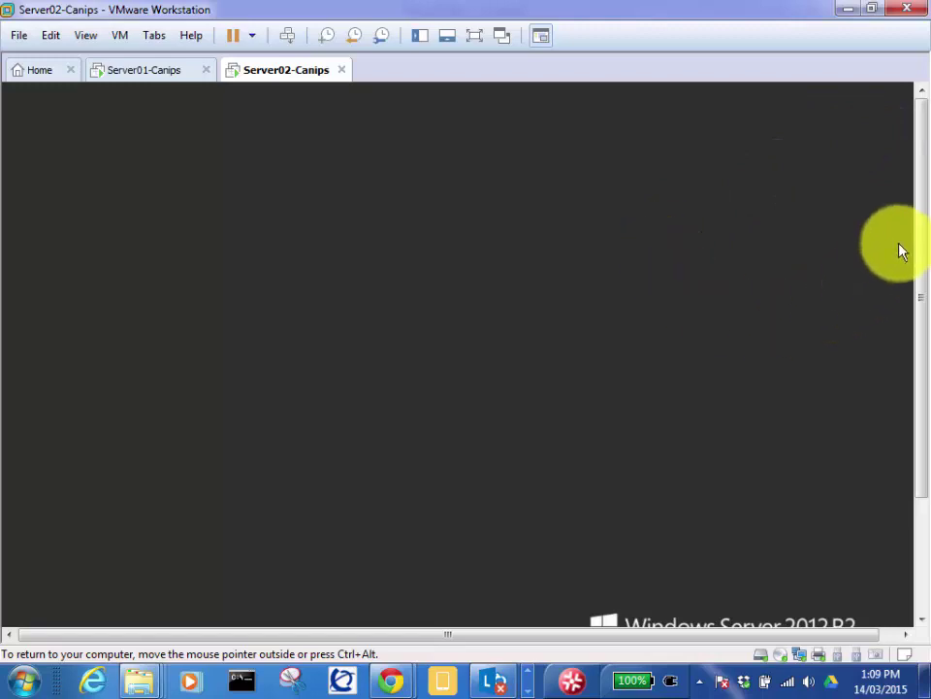
Step: Sign the current user out of Server02 from the Start screen
left_click_drag(919, 230, 925, 427)
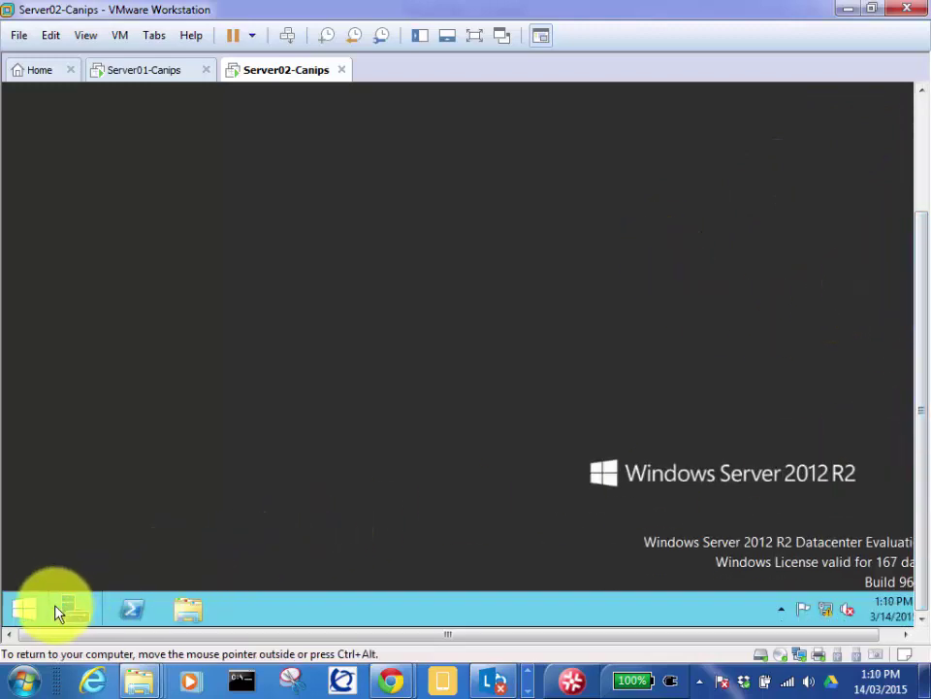
left_click(29, 607)
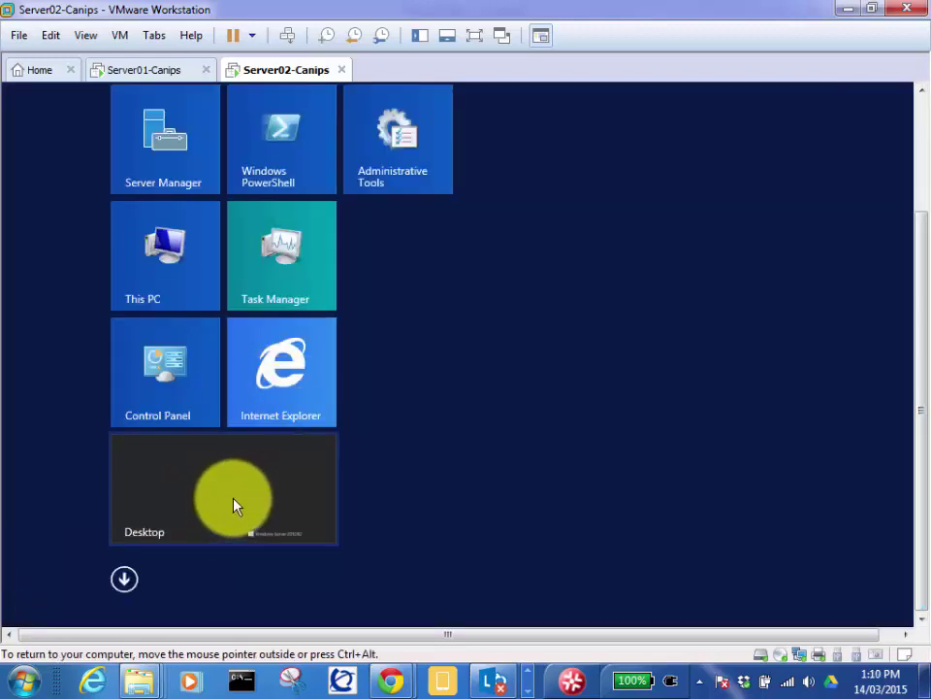
left_click(921, 121)
left_click(840, 160)
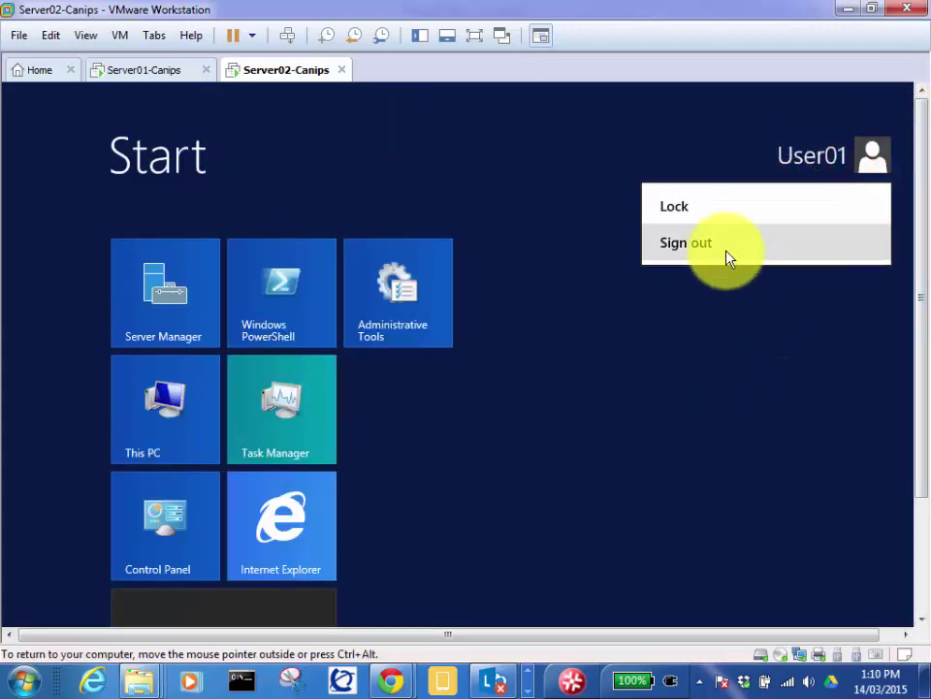
left_click(728, 249)
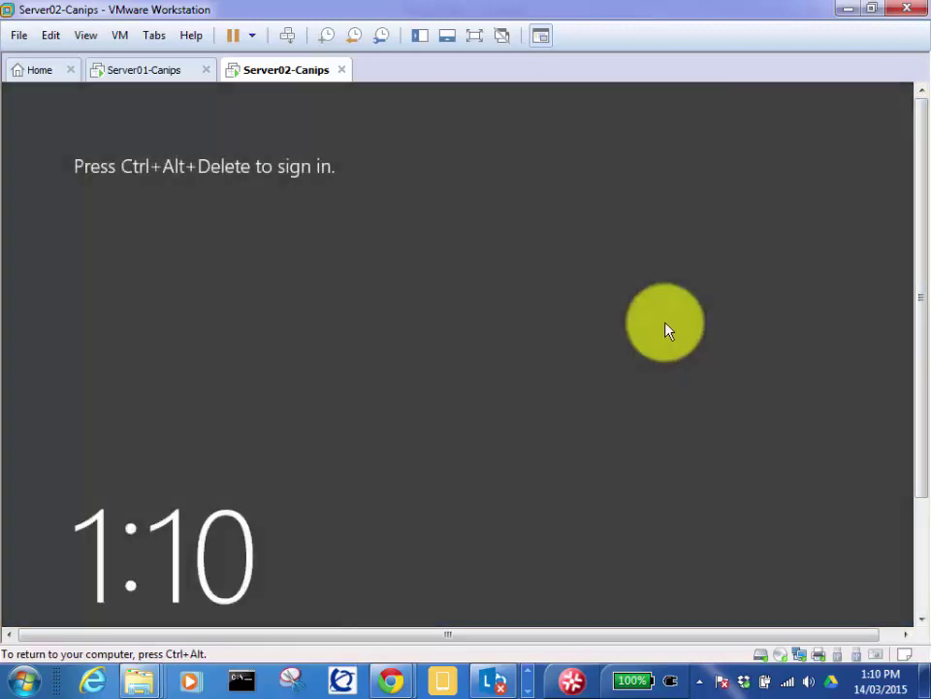
Step: Sign in to Server02 as another domain user, entering its user name and password
left_click(287, 36)
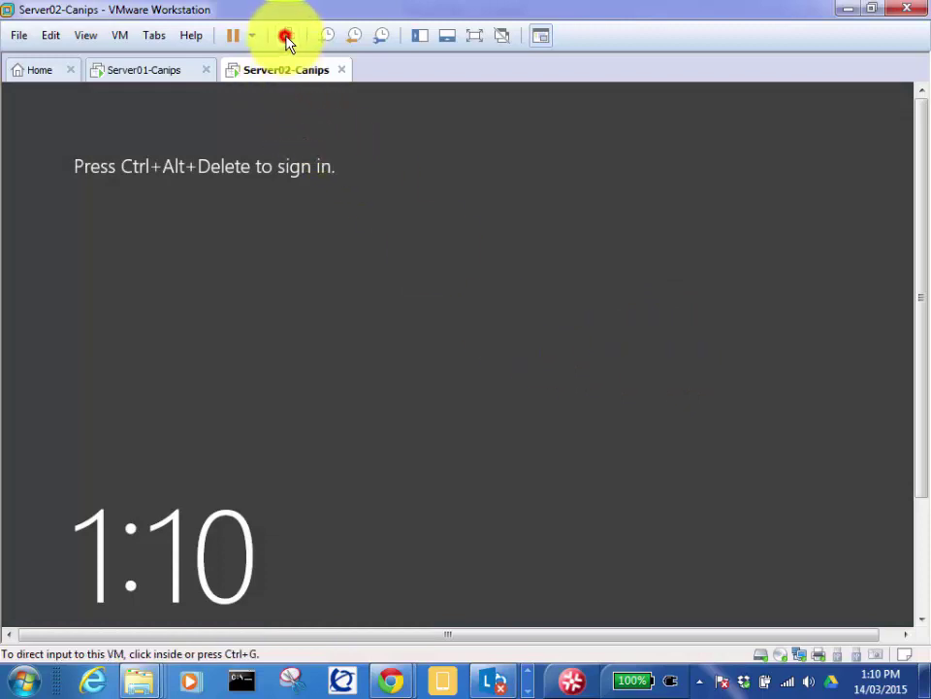
left_click(576, 377)
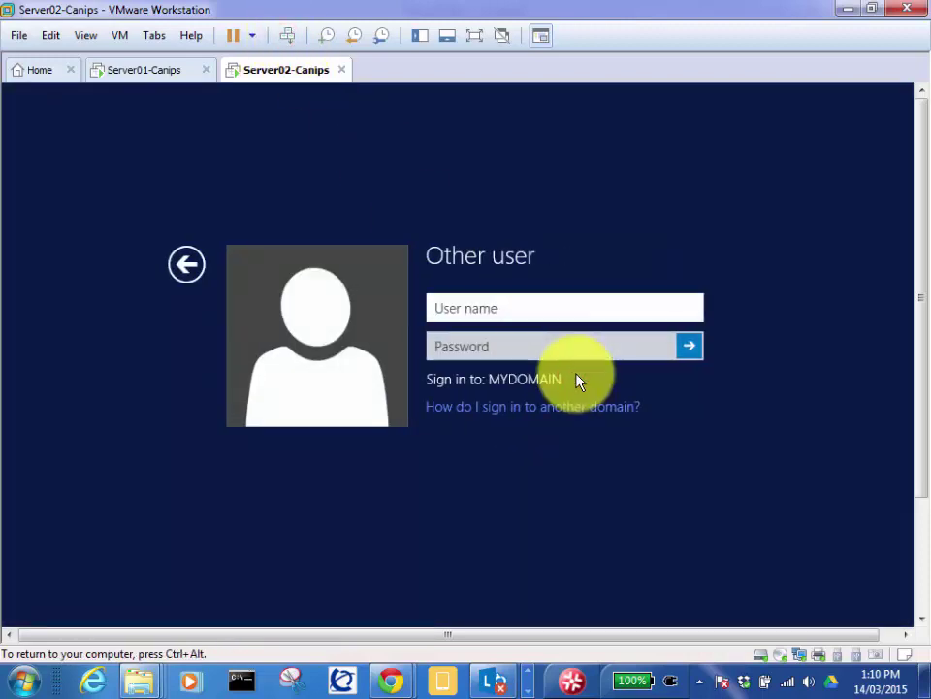
type("abcABC")
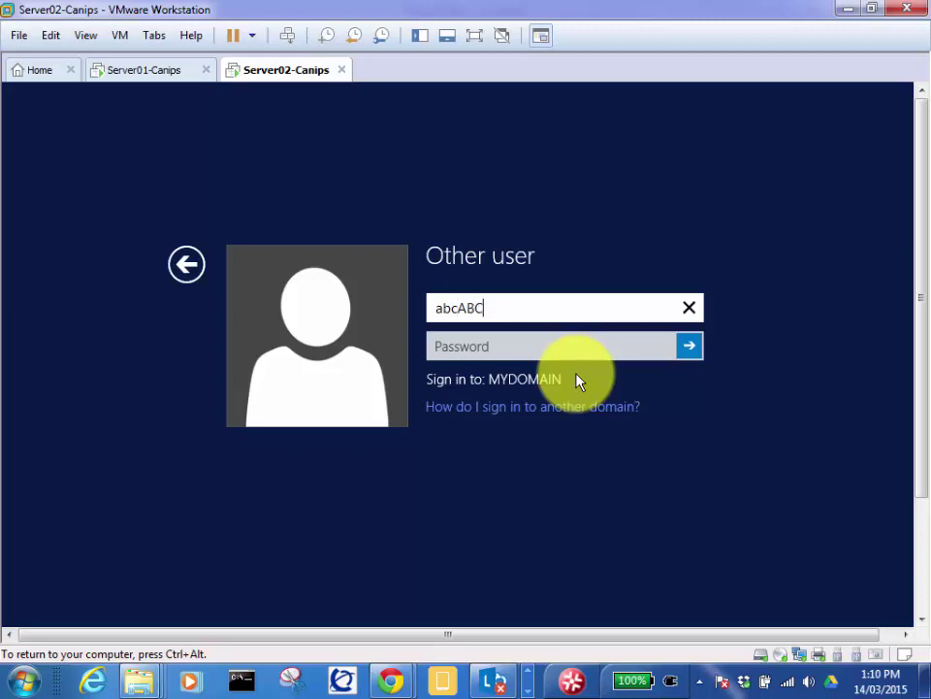
key("BackSpace")
key("BackSpace")
key("BackSpace")
key("BackSpace")
key("BackSpace")
key("BackSpace")
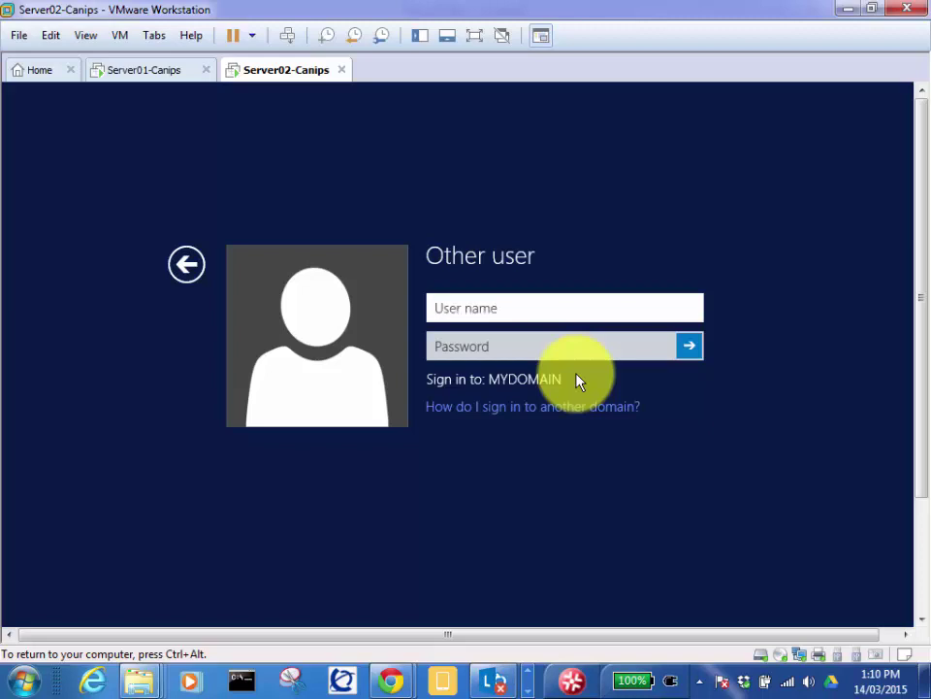
type("user01")
key("Tab")
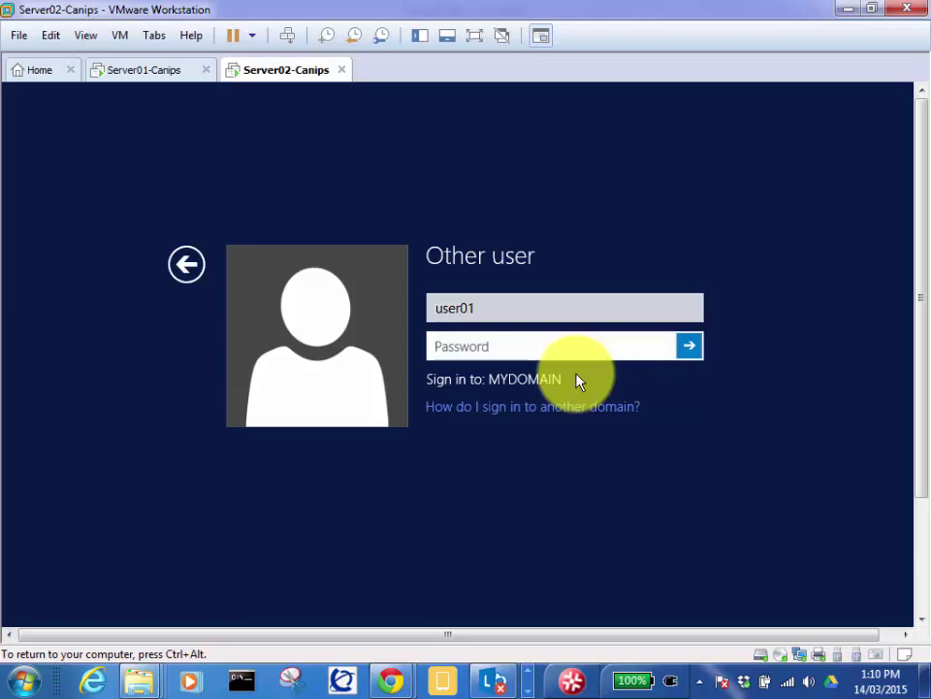
type("abcABC123")
key("Return")
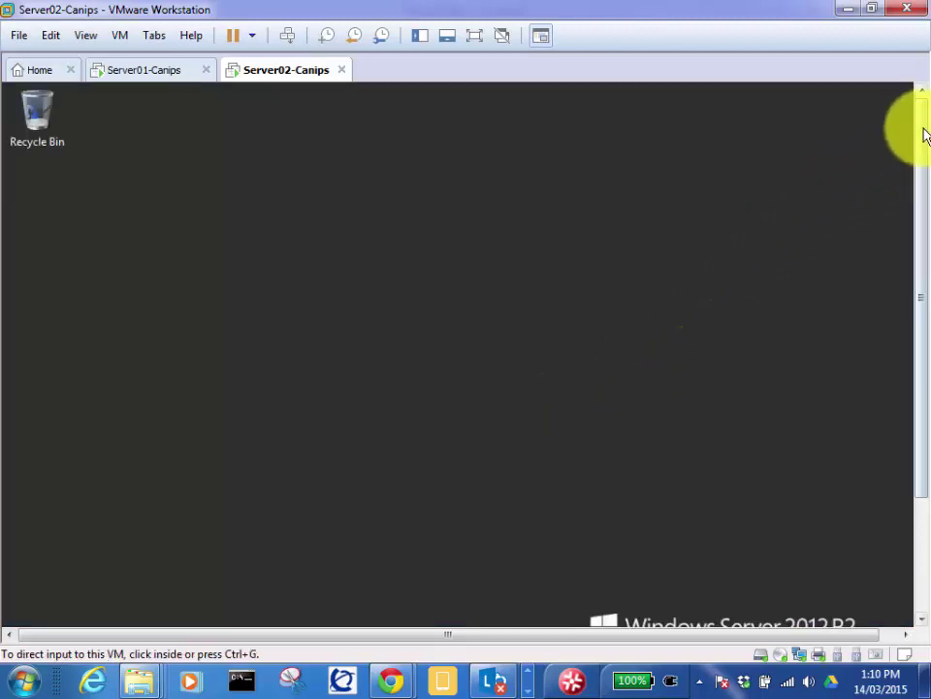
Step: Switch the Server02 VM to full screen and open Control Panel from the Settings charm
left_click_drag(923, 130, 922, 231)
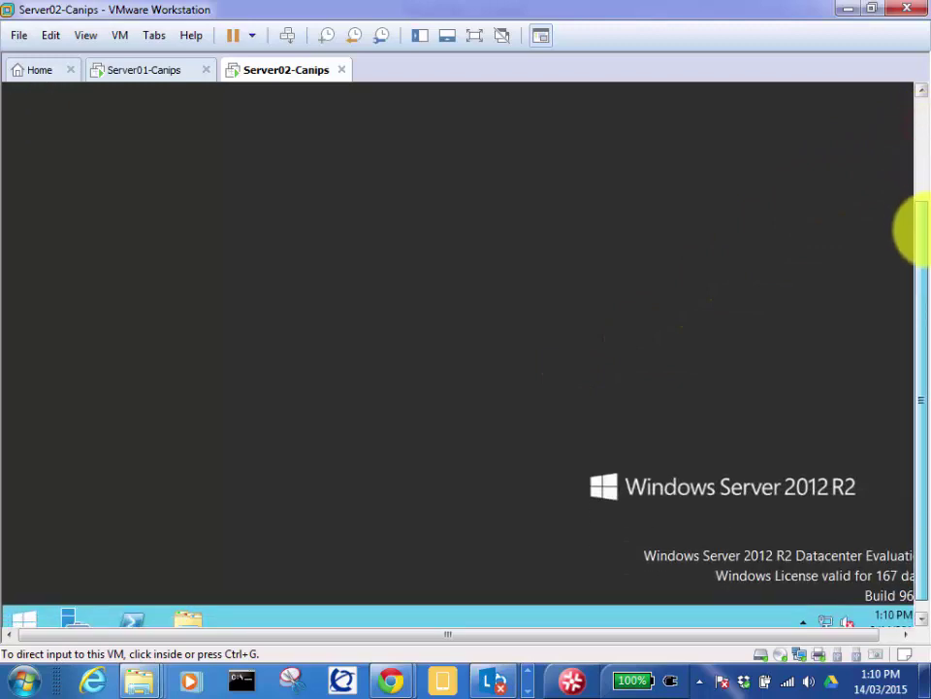
left_click(475, 35)
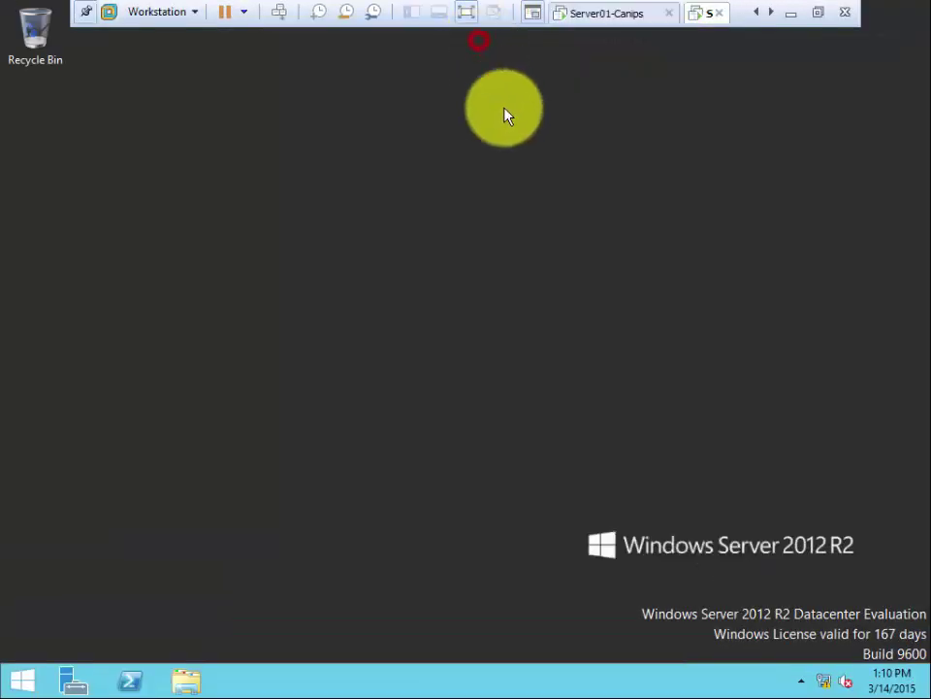
mouse_move(927, 691)
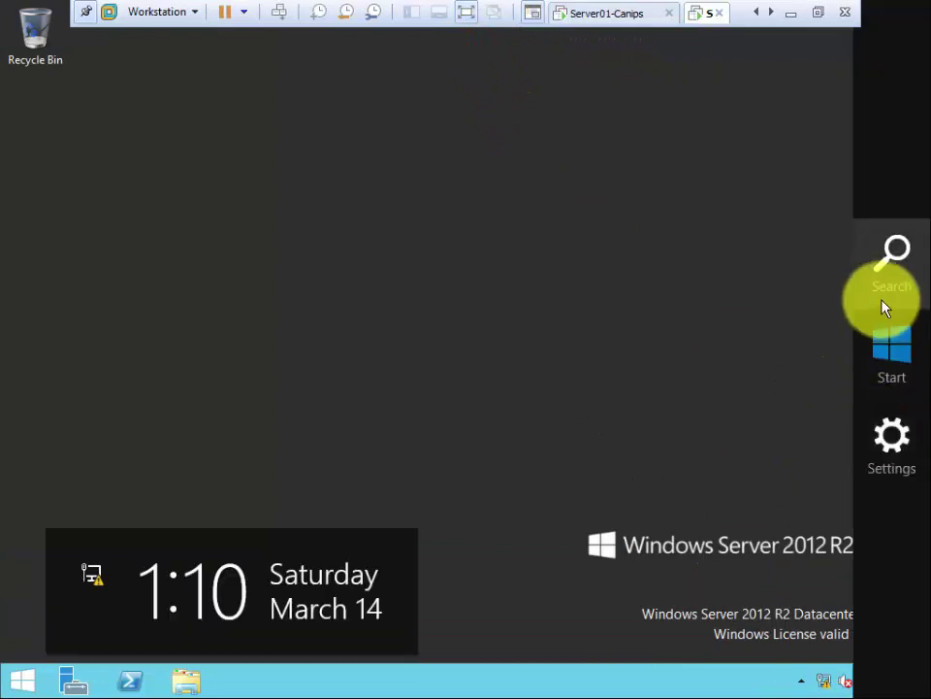
left_click(908, 441)
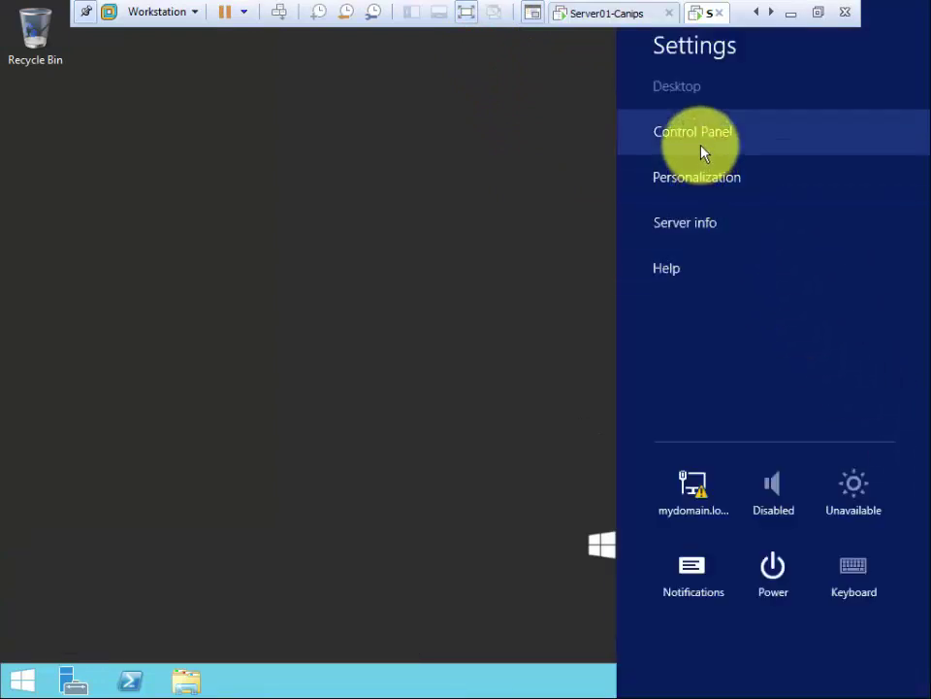
left_click(608, 241)
mouse_move(927, 691)
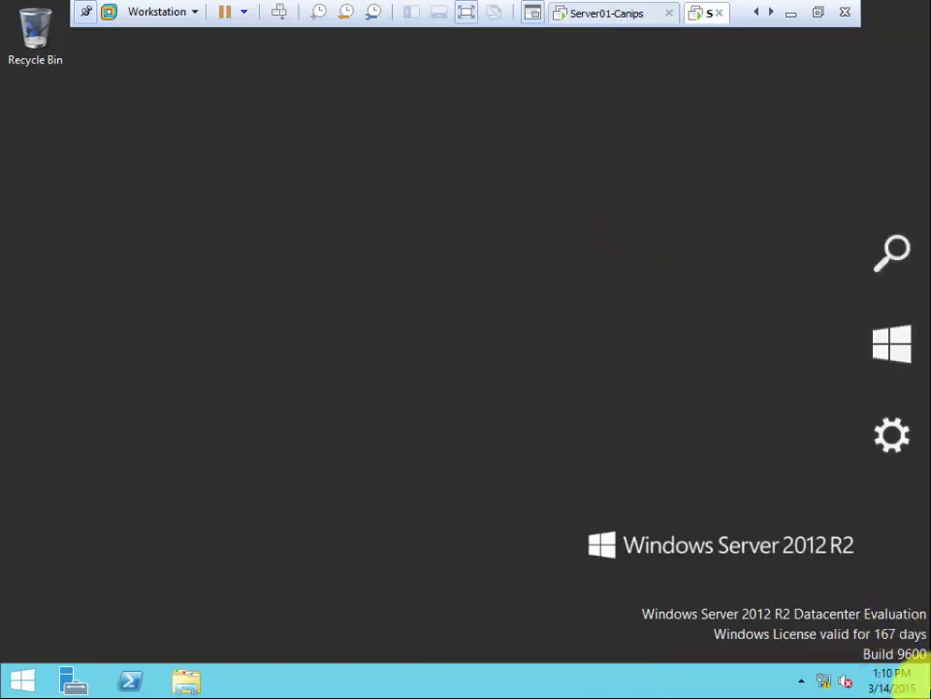
left_click(894, 438)
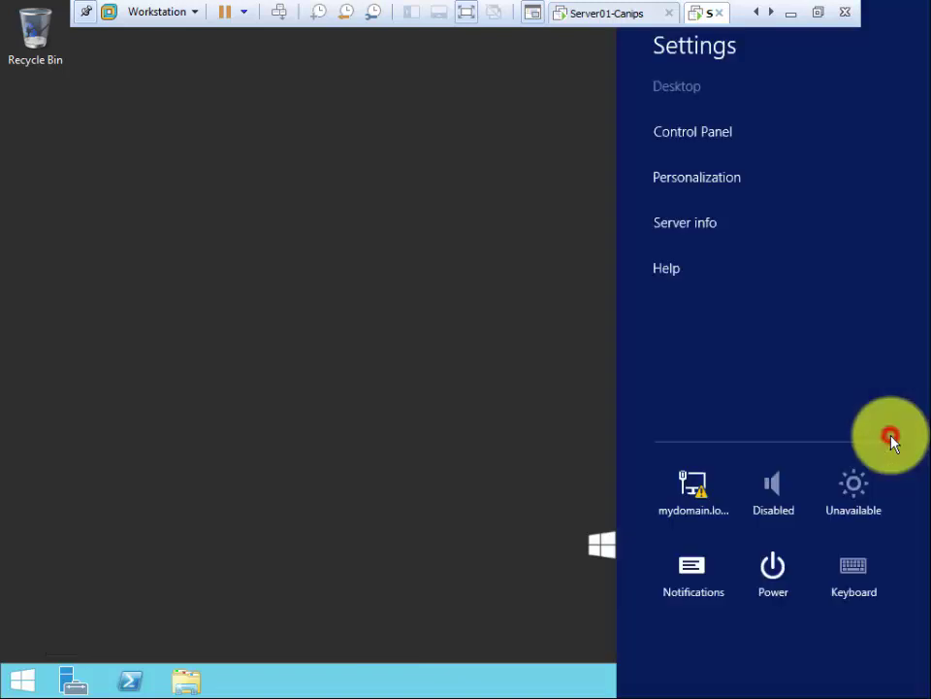
left_click(720, 143)
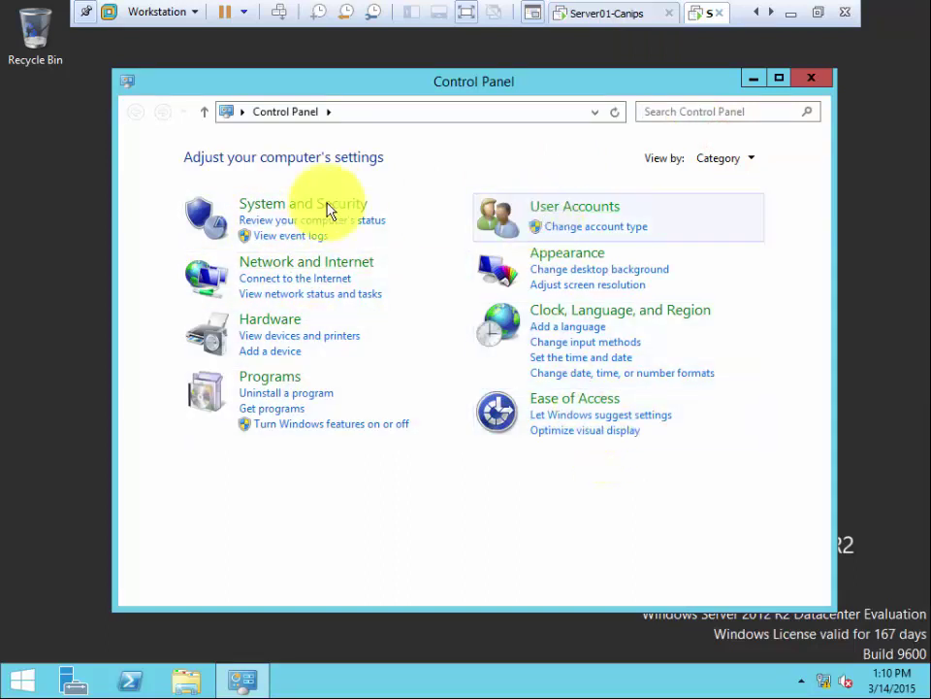
Step: Open Programs and Features, then view Adobe Reader 9.3 among programs offered from the network
left_click(275, 383)
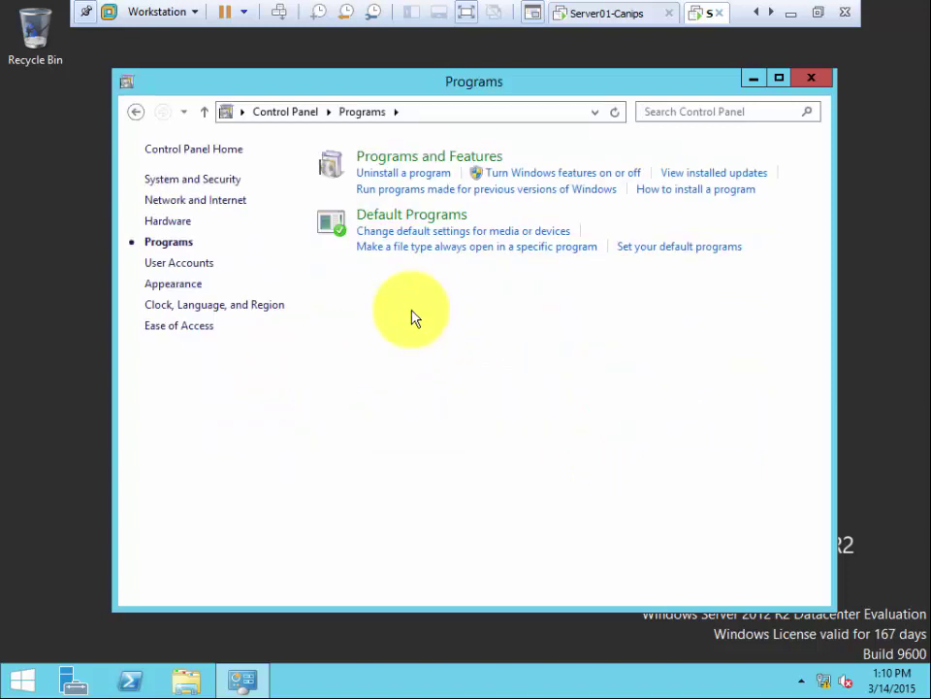
left_click(427, 163)
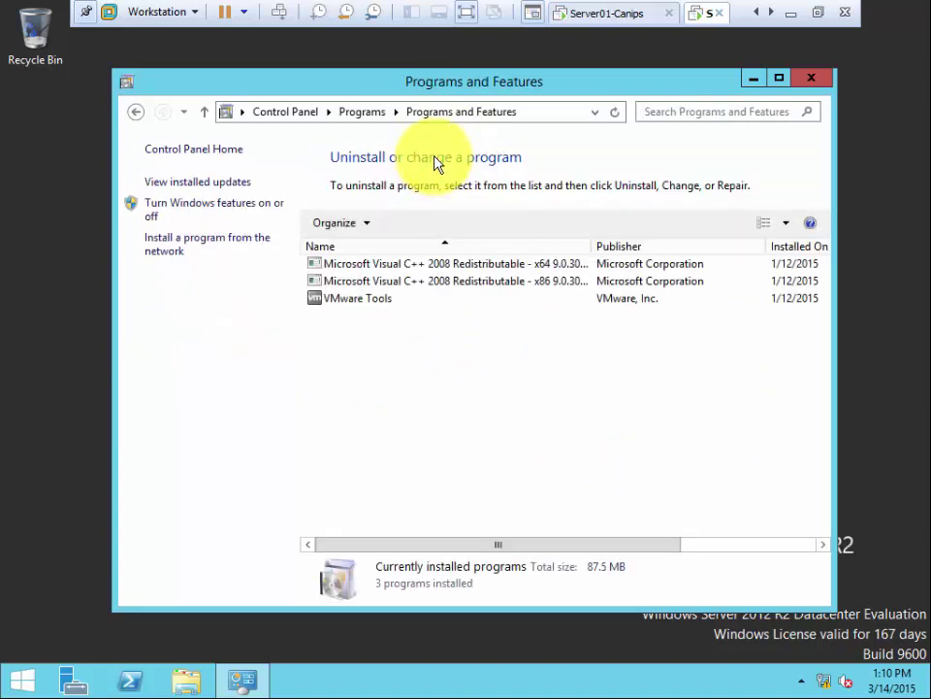
left_click(179, 244)
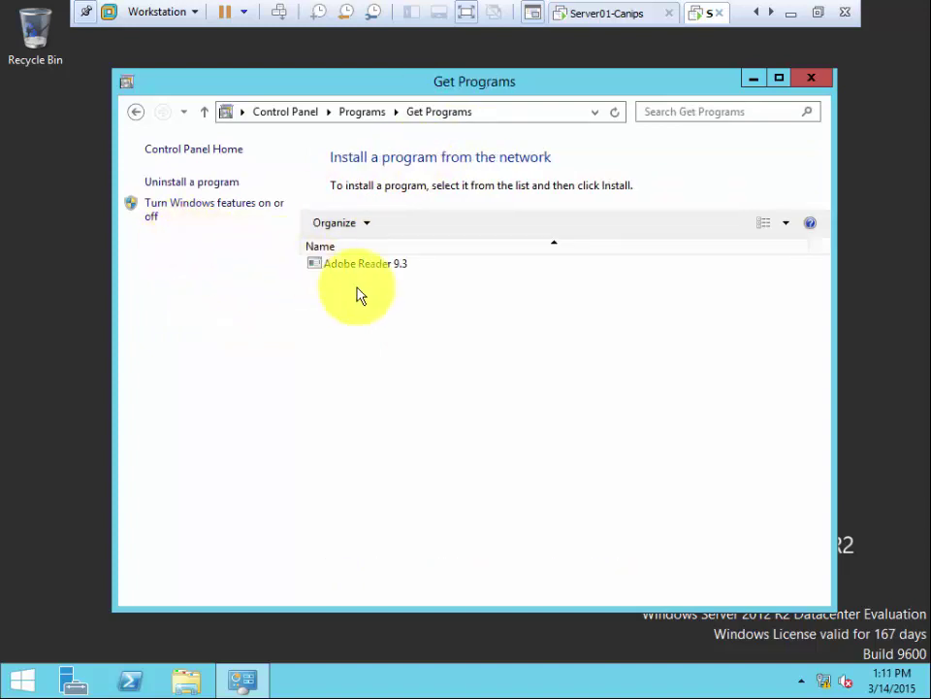
left_click(369, 272)
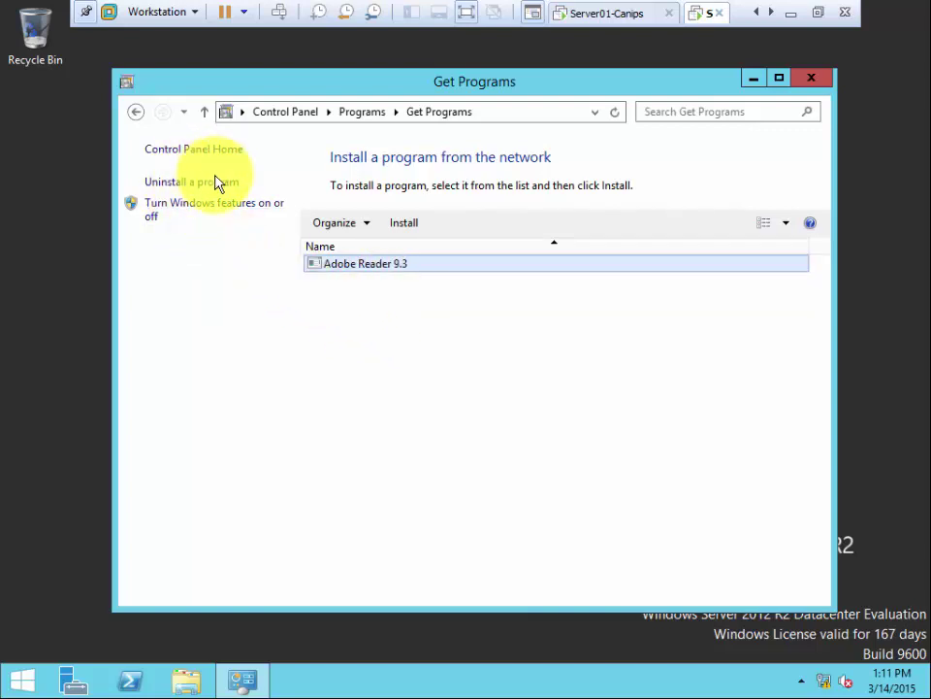
Step: Go back to the Control Panel home and reopen Programs and Features
left_click(137, 112)
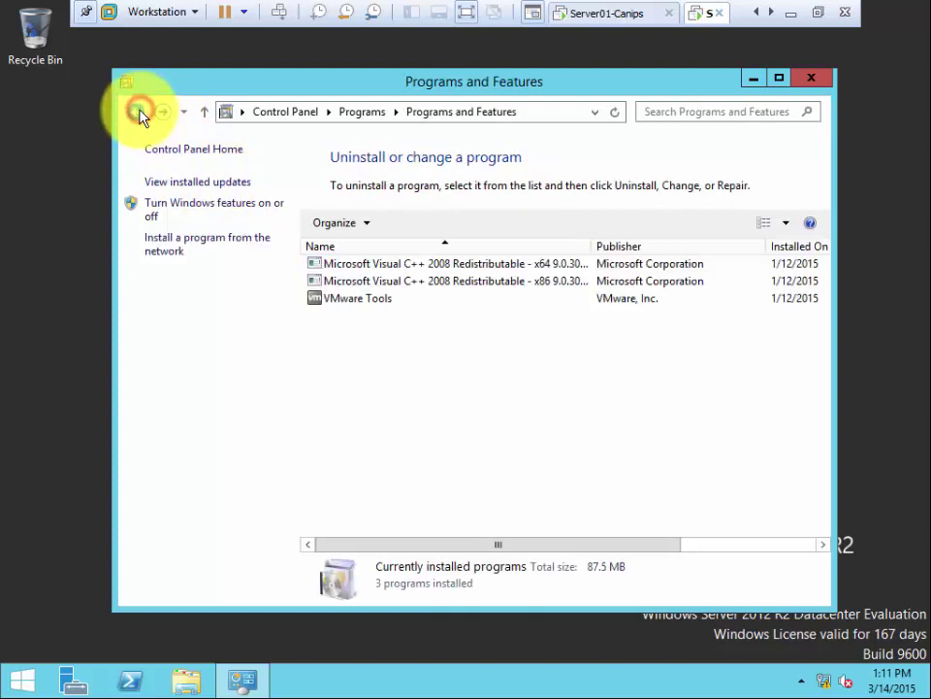
left_click(139, 112)
left_click(136, 115)
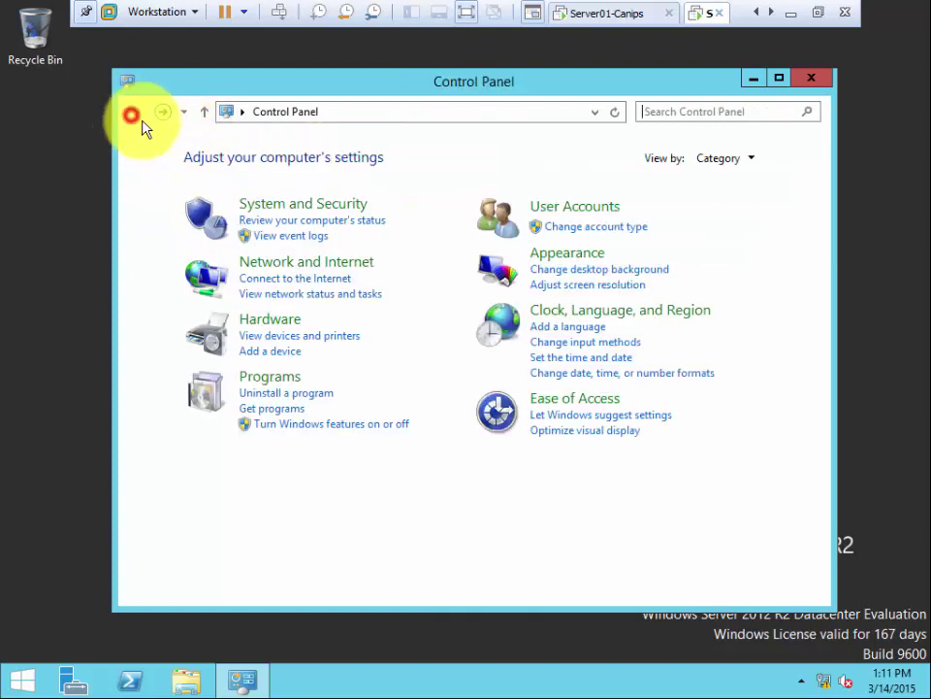
left_click(272, 380)
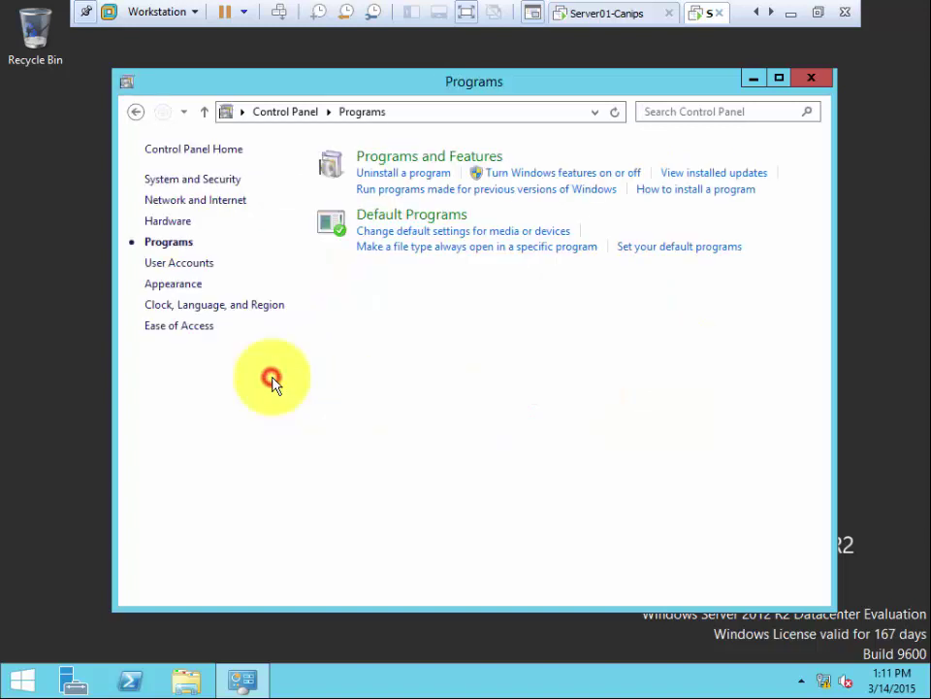
left_click(381, 162)
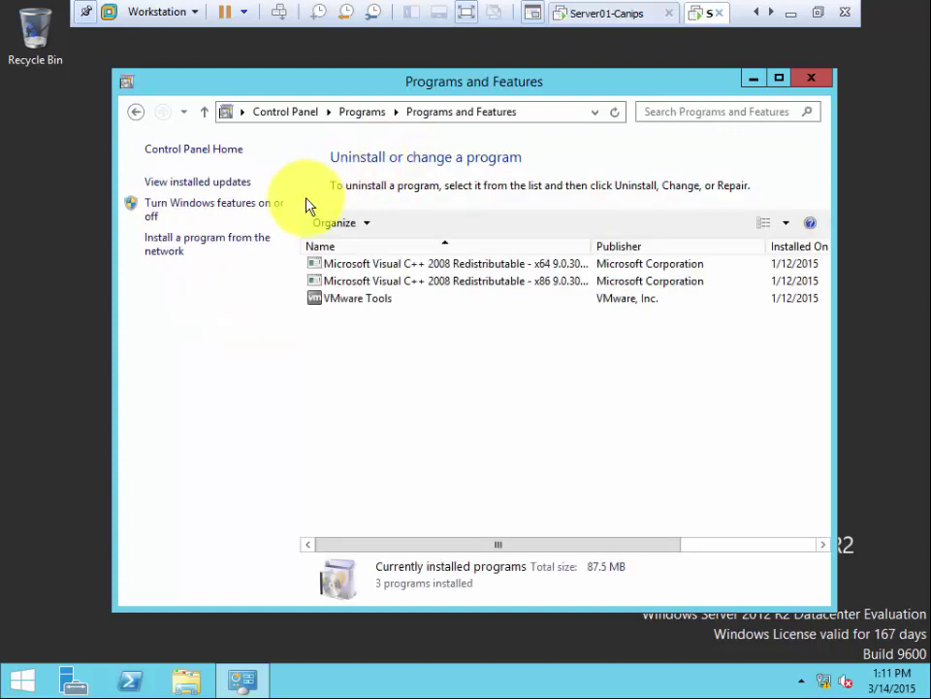
Step: Open 'Install a program from the network' to show Adobe Reader 9.3 in Get Programs
left_click(178, 243)
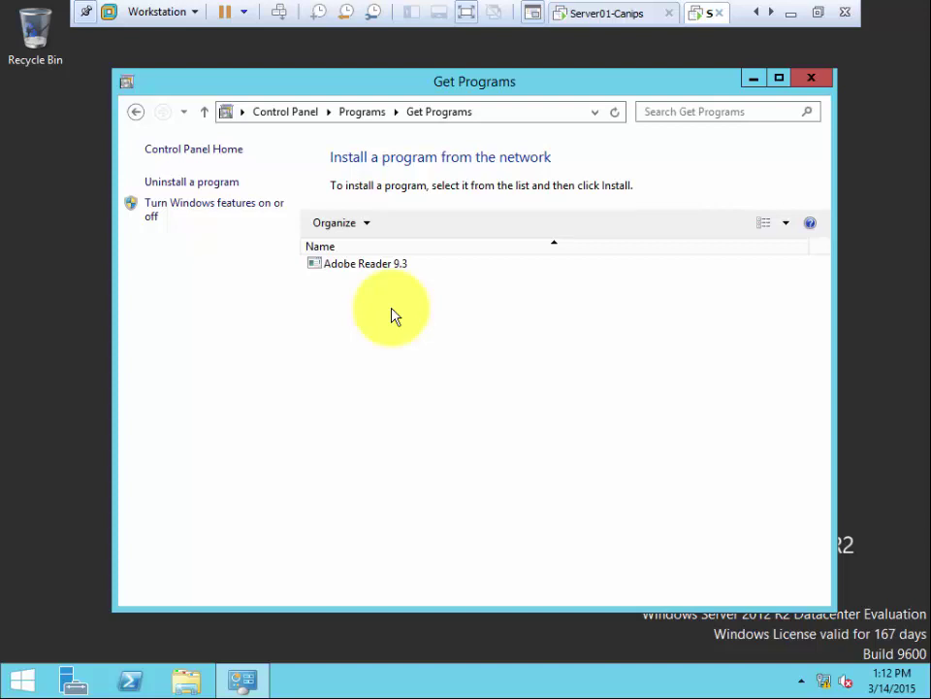
Step: Run the Adobe Reader 9.3 network setup on Server02 with the default folder, reaching the Internet Explorer 6.0 warning
double_click(361, 268)
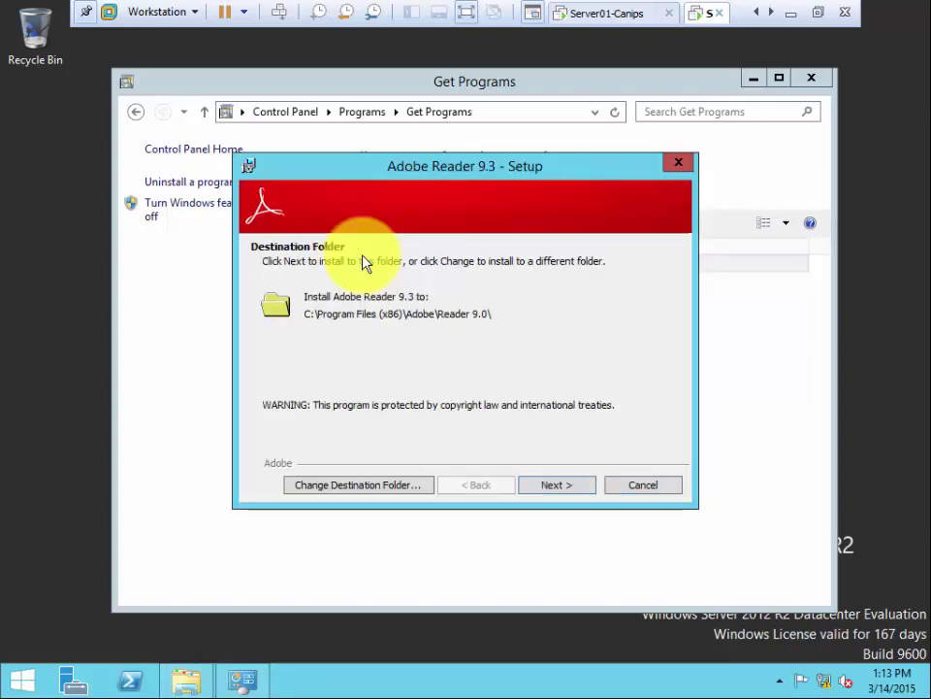
left_click(545, 488)
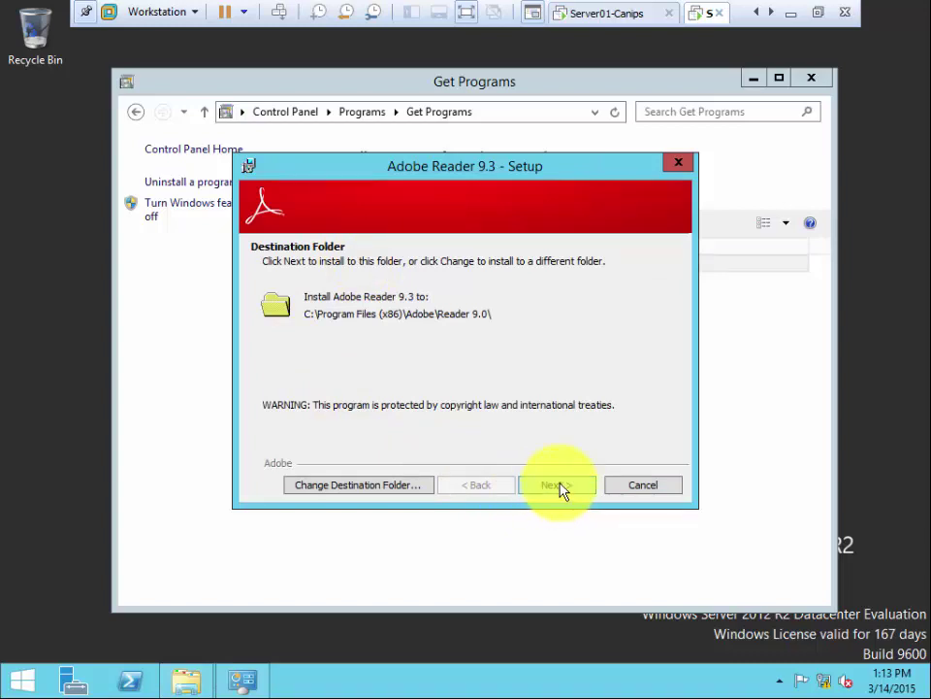
left_click(557, 485)
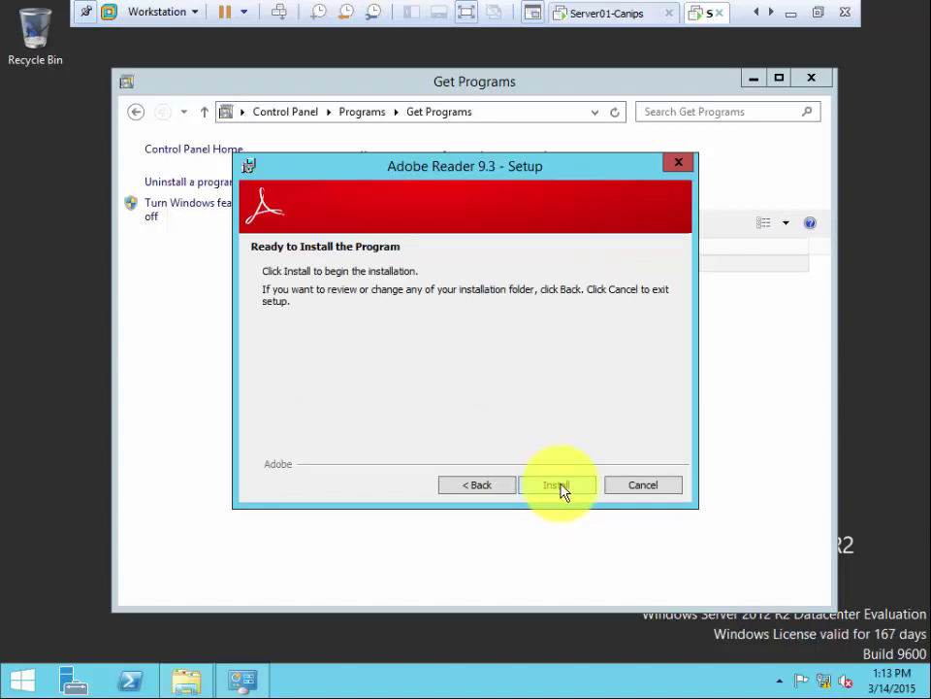
left_click(559, 487)
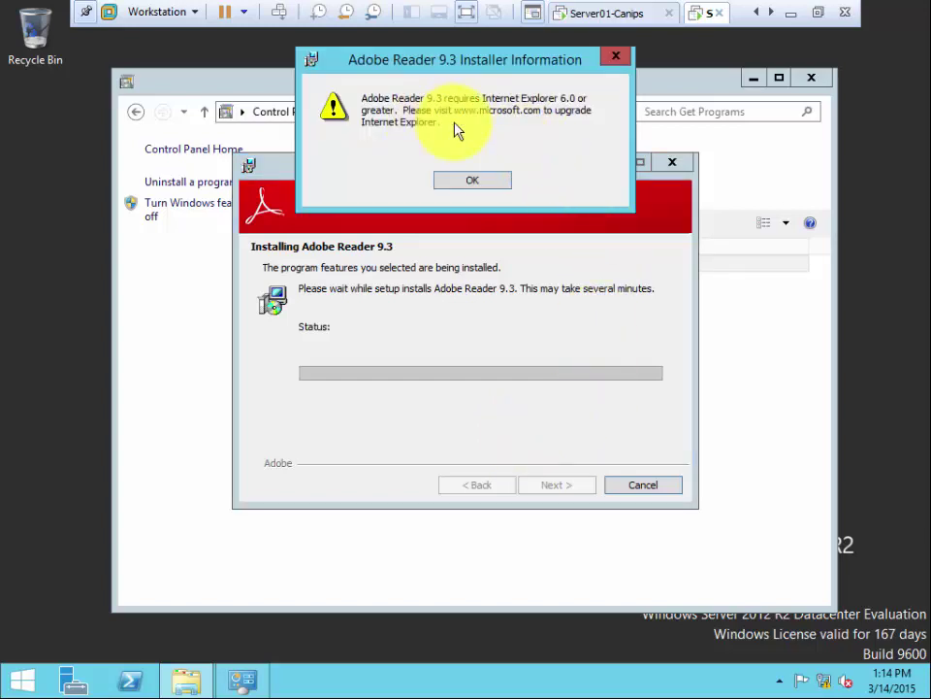
Step: Launch Internet Explorer once with the recommended security and compatibility settings, then minimize it
left_click(462, 175)
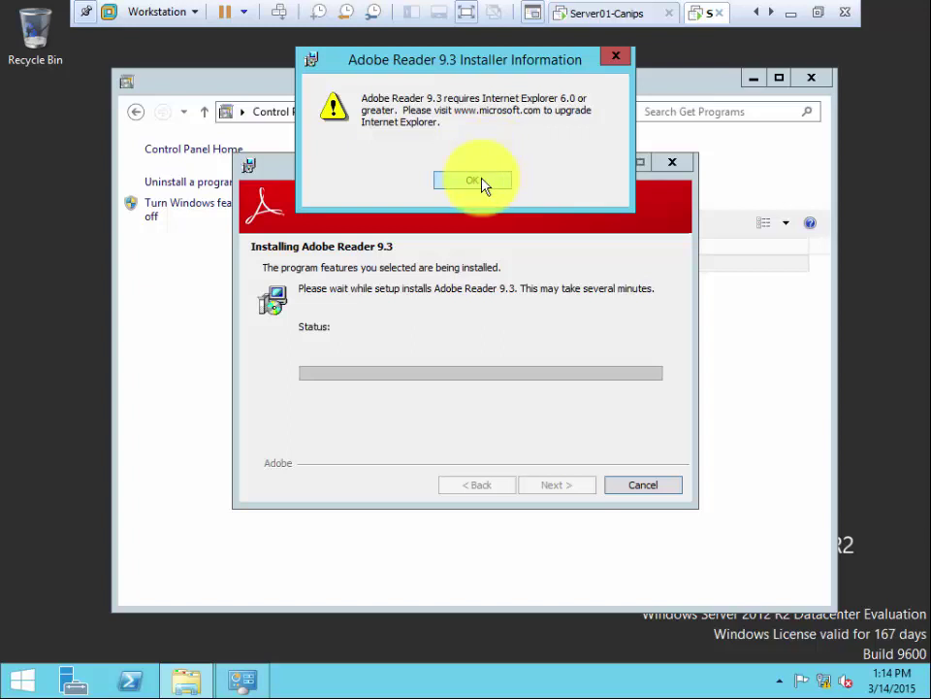
left_click(21, 679)
left_click(273, 442)
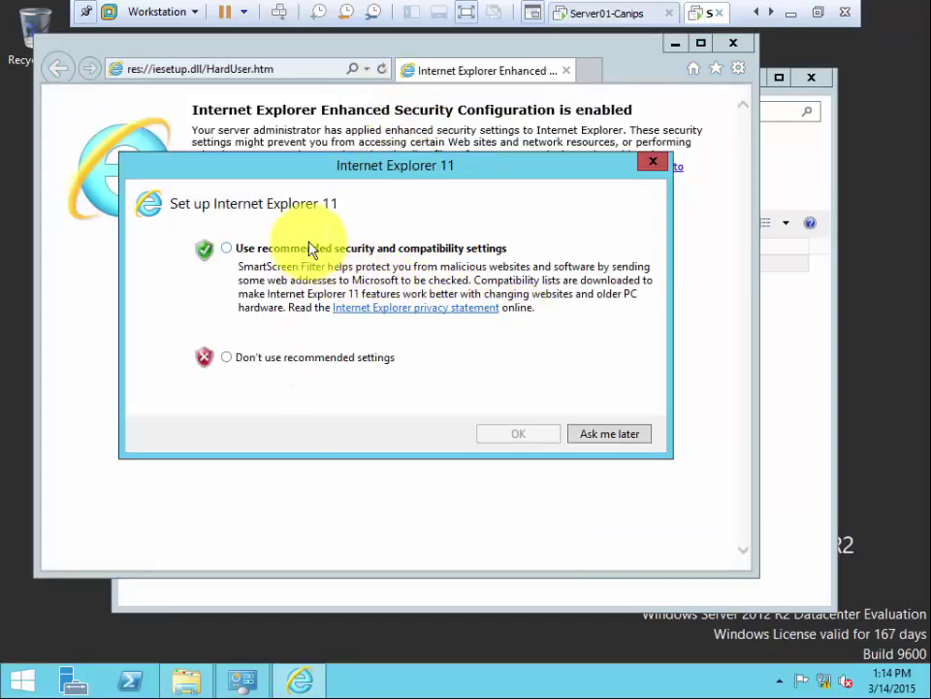
left_click(294, 250)
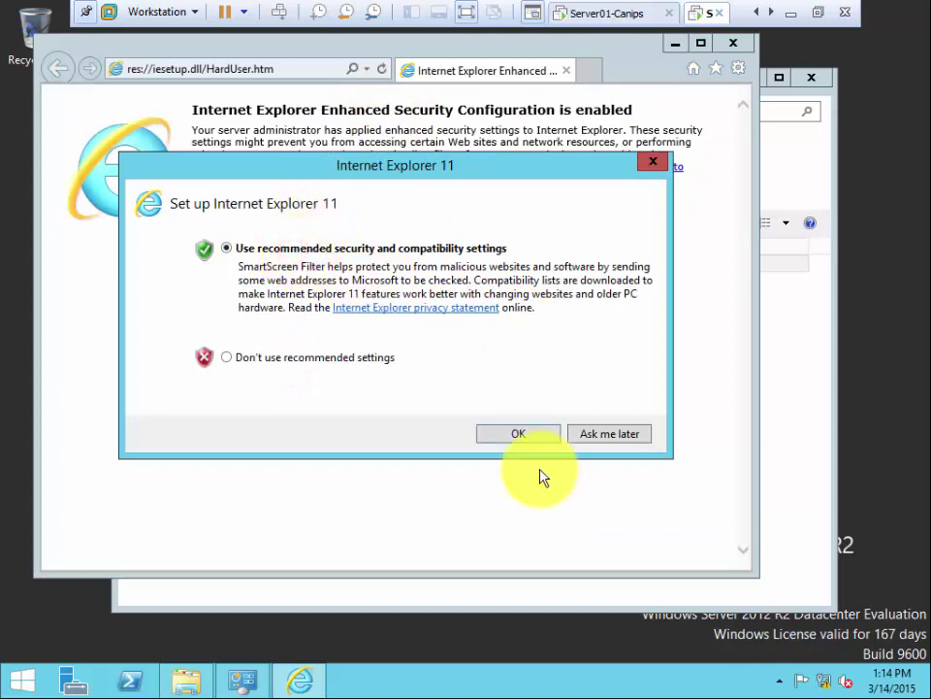
left_click(519, 434)
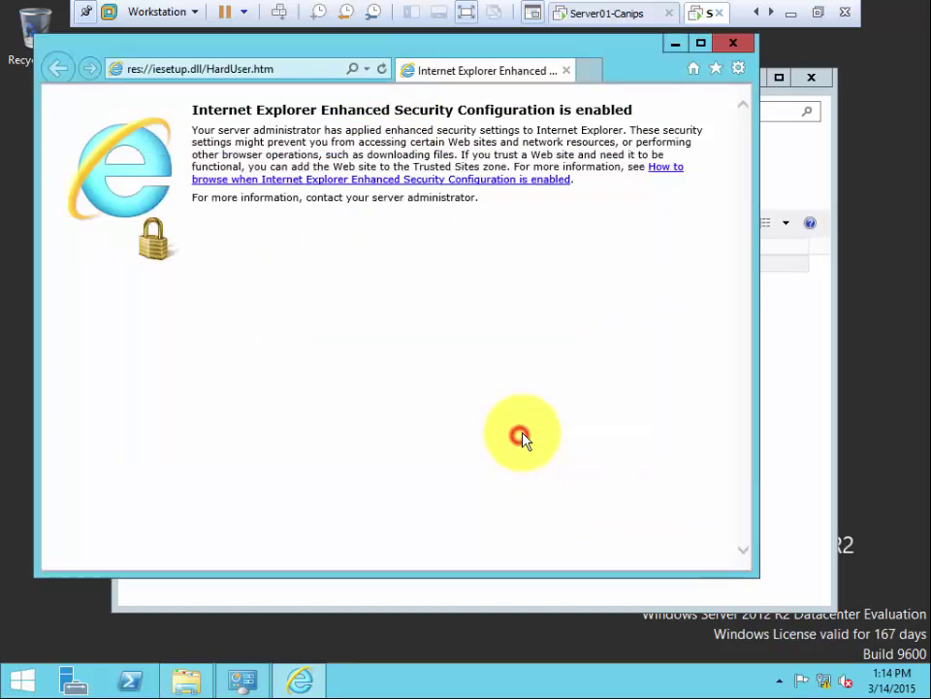
left_click(672, 45)
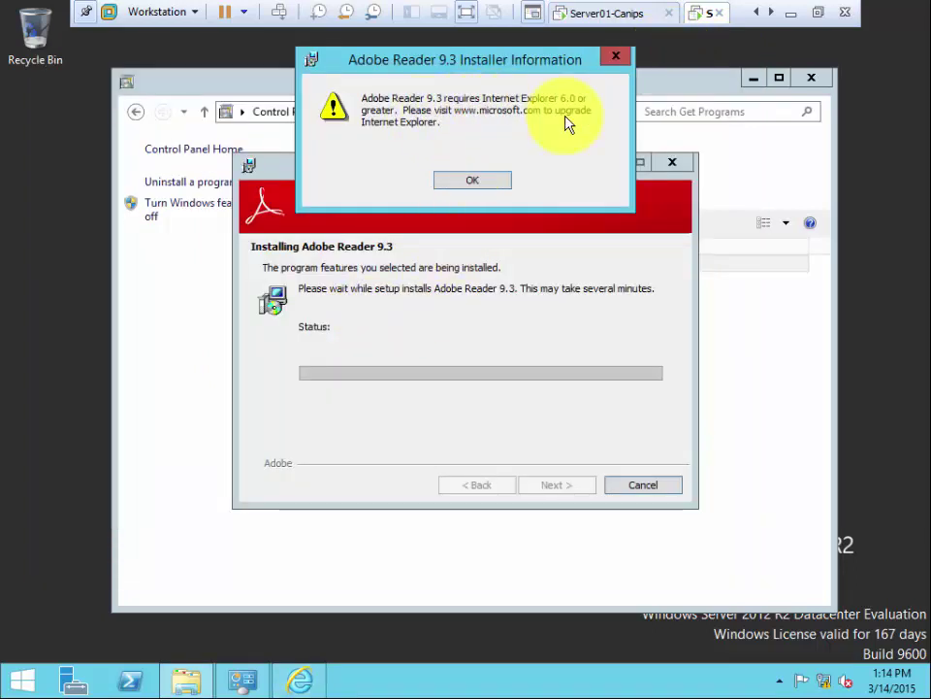
Step: Dismiss the IE warning, finish the Adobe Reader setup and acknowledge the fatal installation error
left_click(476, 184)
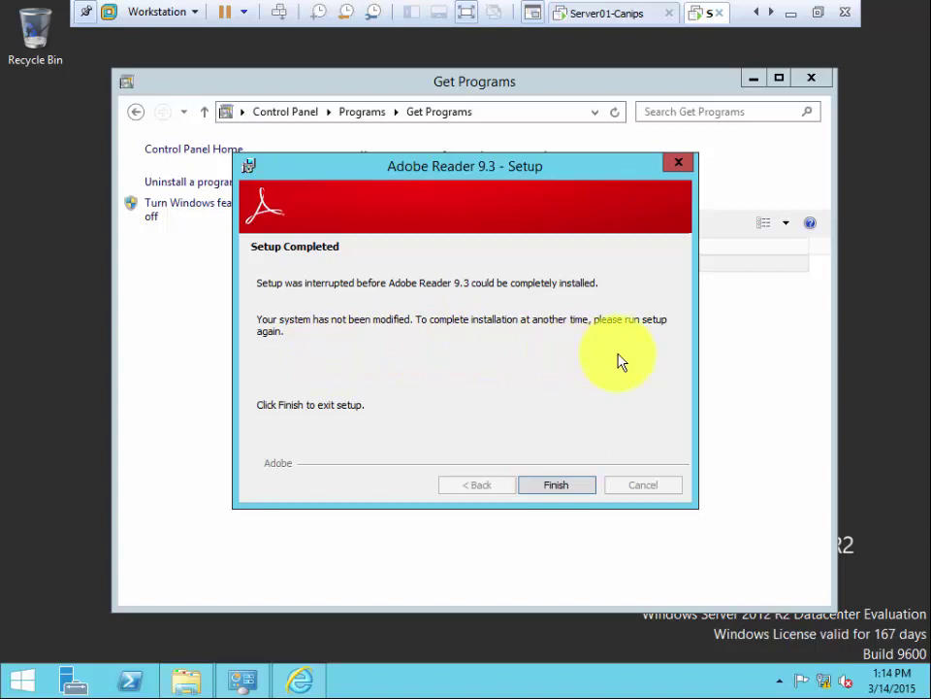
left_click(557, 488)
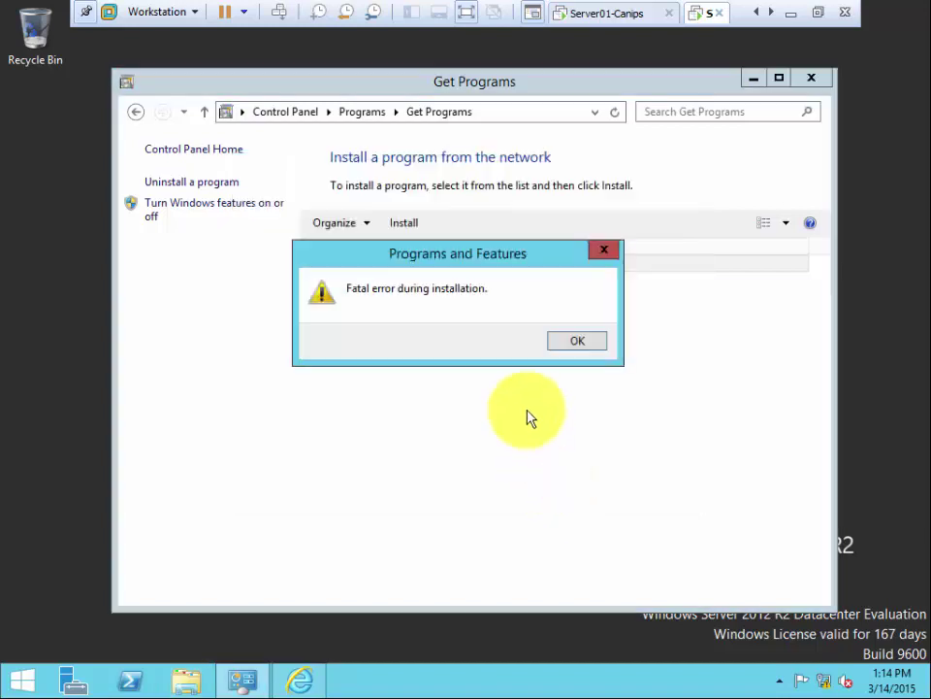
left_click(579, 343)
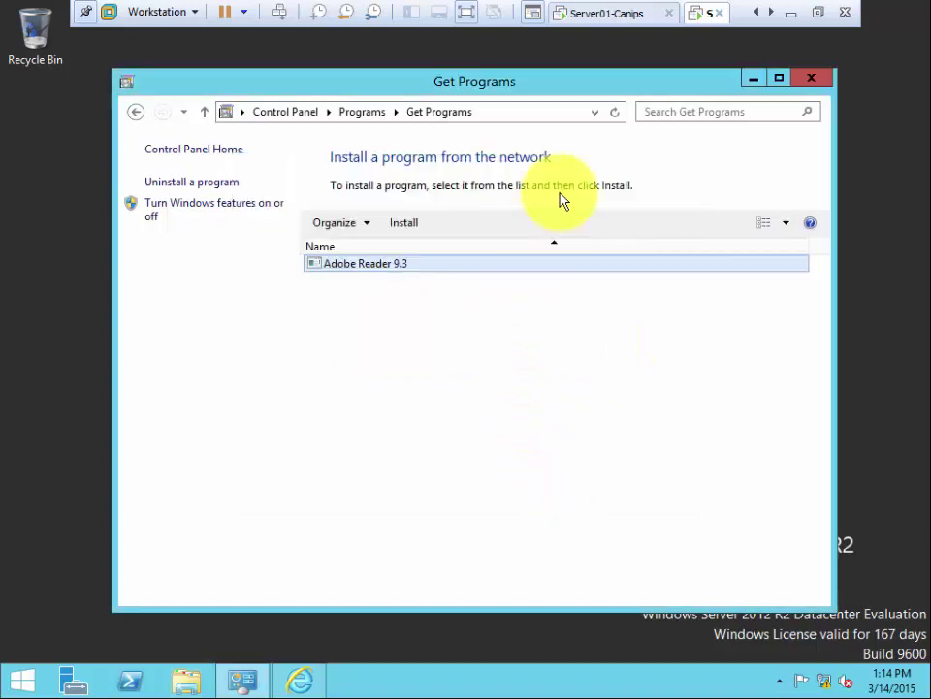
Step: Leave the VM's full-screen mode and switch to the 28_February_Class folder window
left_click(816, 13)
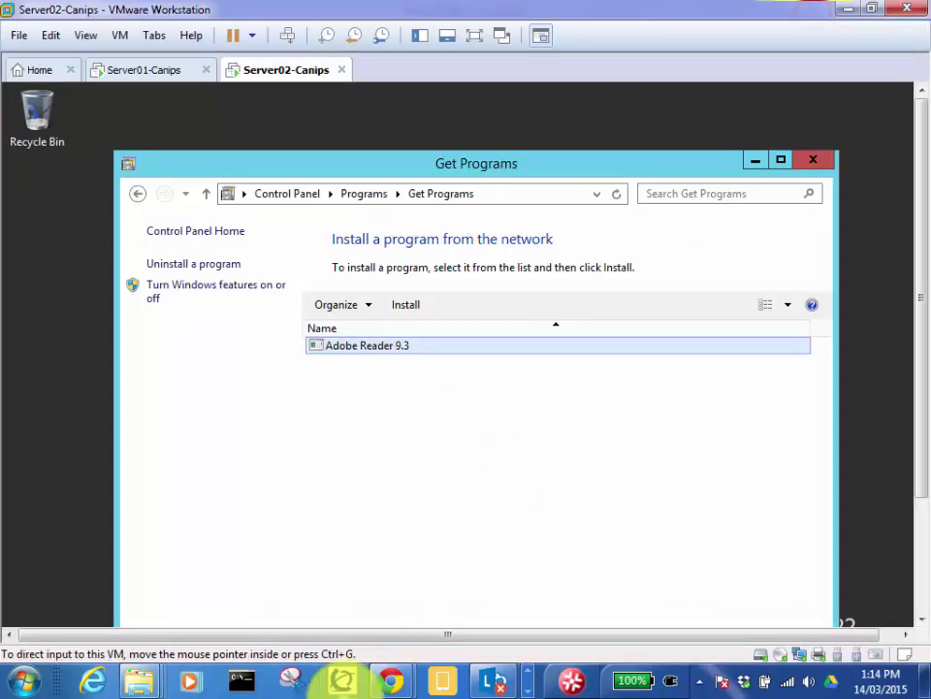
left_click(136, 681)
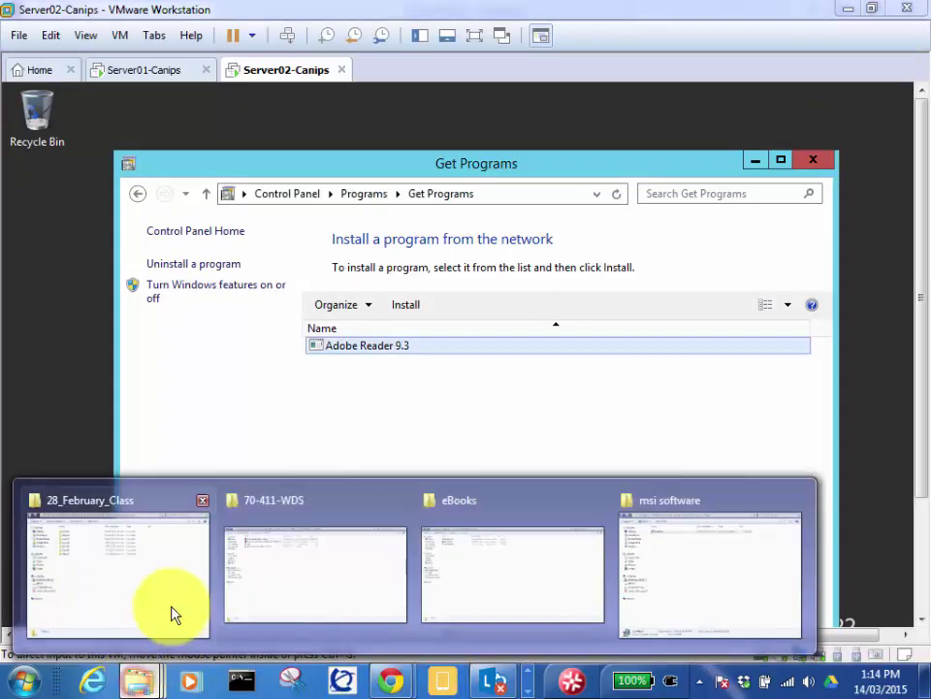
mouse_move(312, 590)
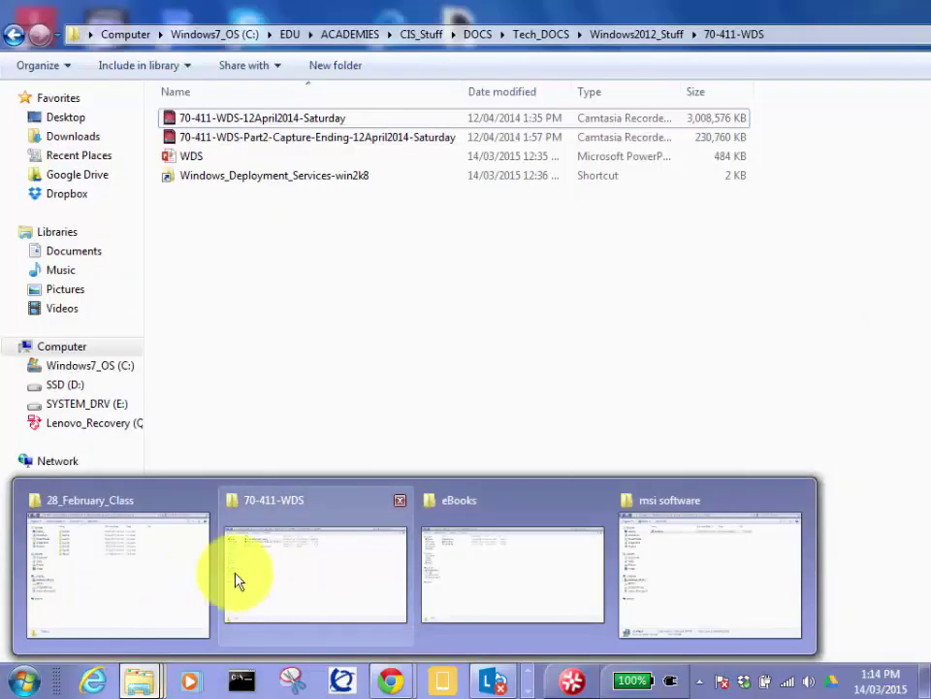
mouse_move(131, 576)
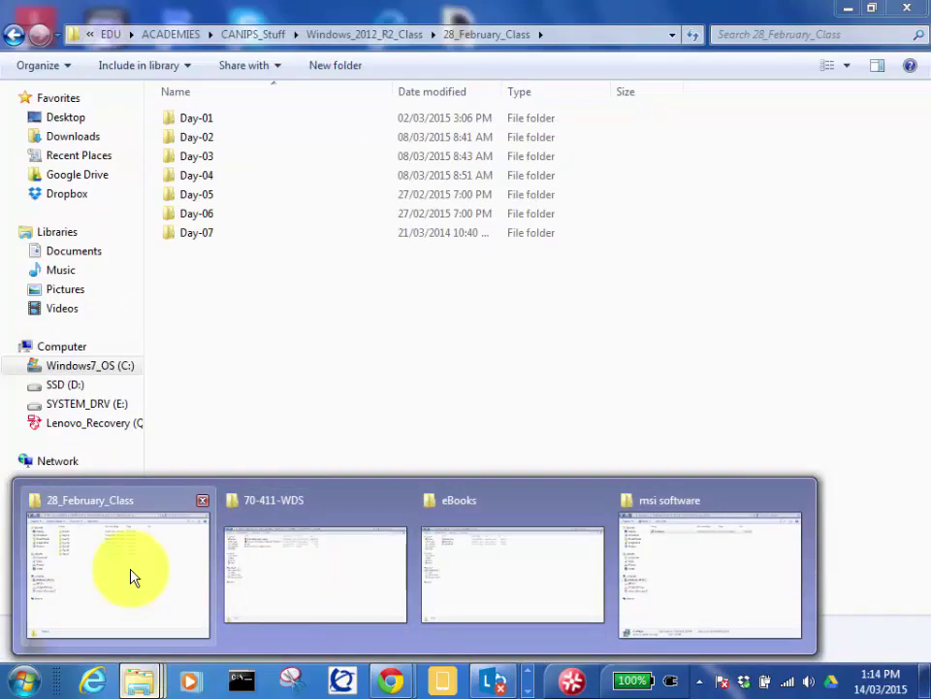
mouse_move(733, 593)
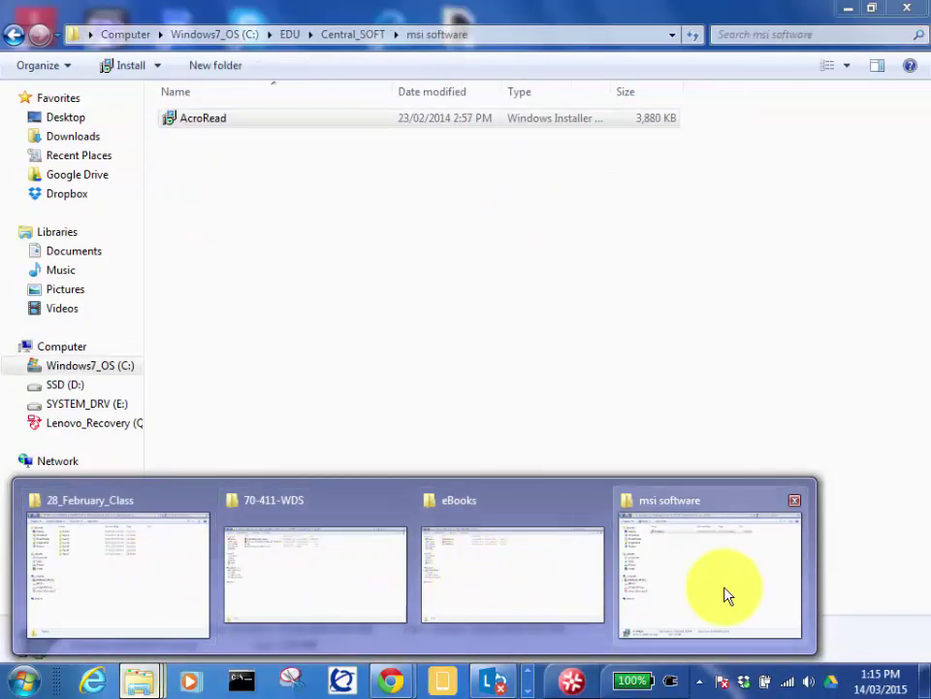
left_click(112, 582)
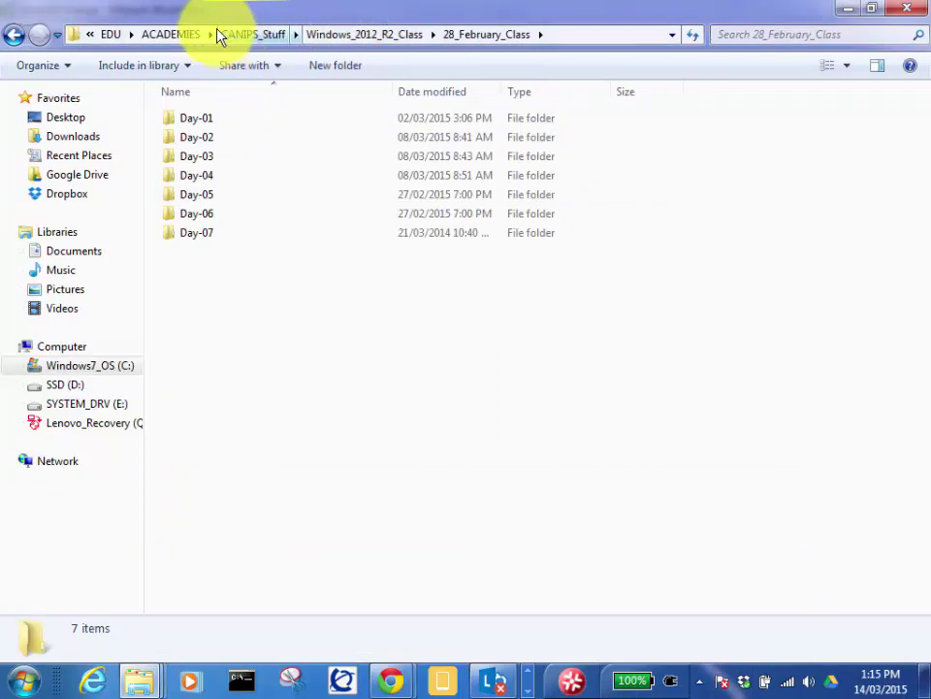
Step: Browse to ACADEMIES > Humb_Stuff > Day-09 > Group_Policy > MSI-Soft and select the Foxit and Chrome MSIs
left_click(104, 35)
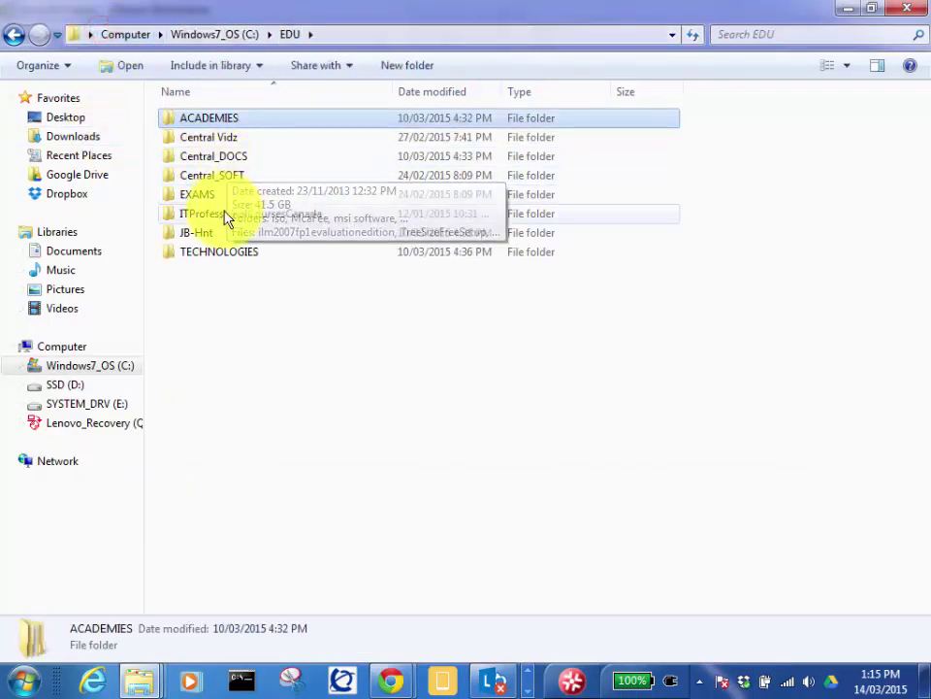
double_click(226, 117)
left_click(209, 177)
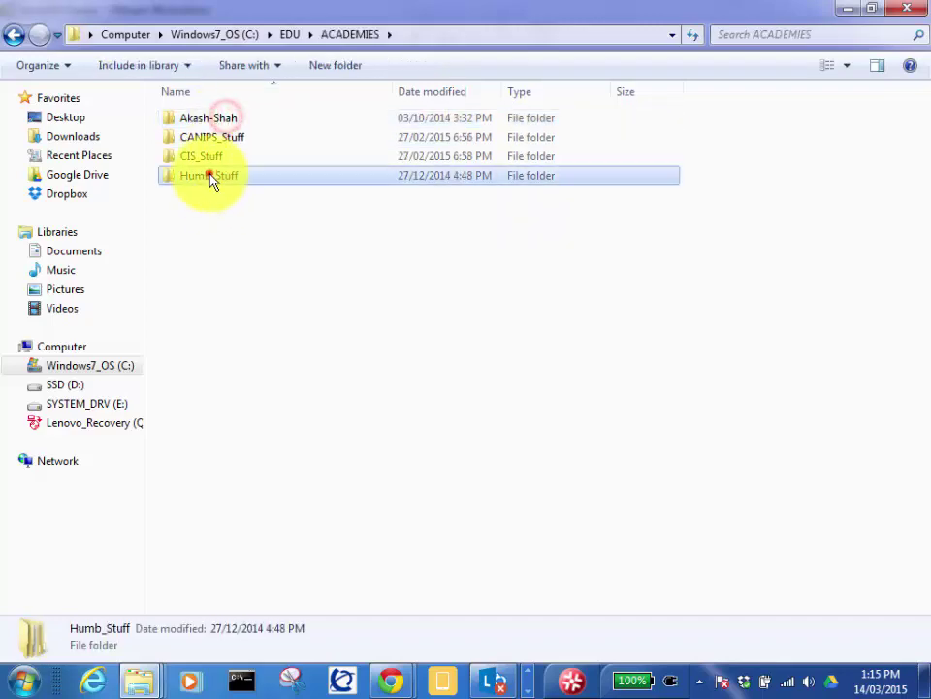
double_click(210, 177)
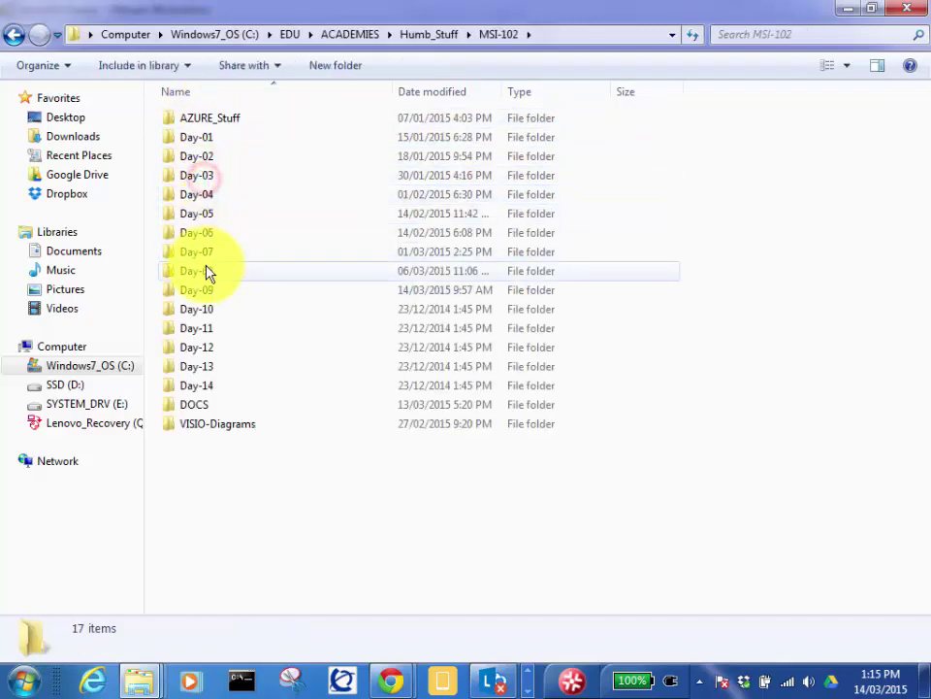
double_click(208, 289)
double_click(220, 182)
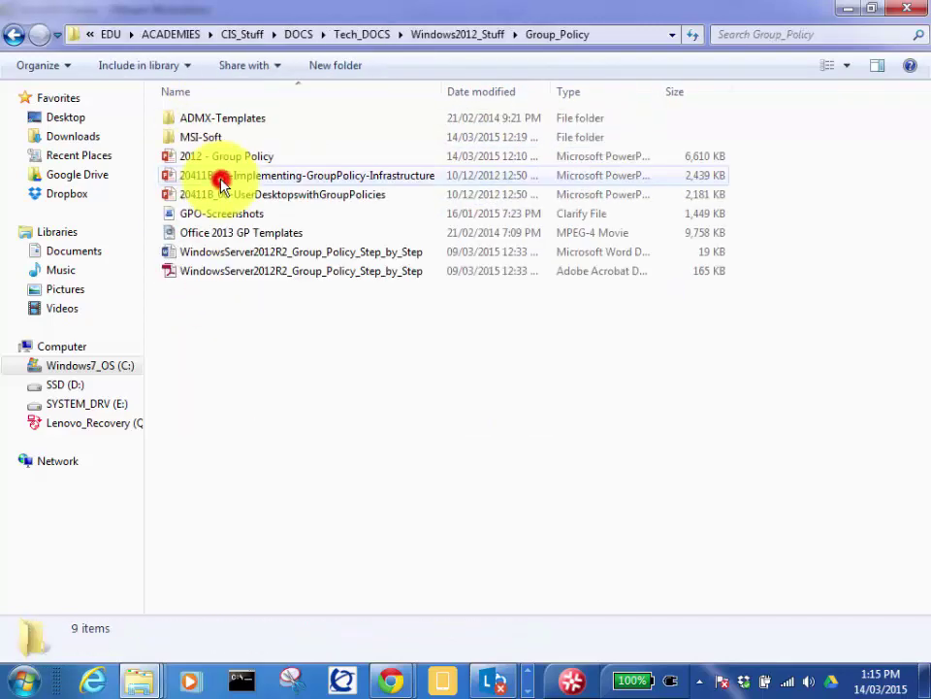
left_click(206, 141)
double_click(206, 141)
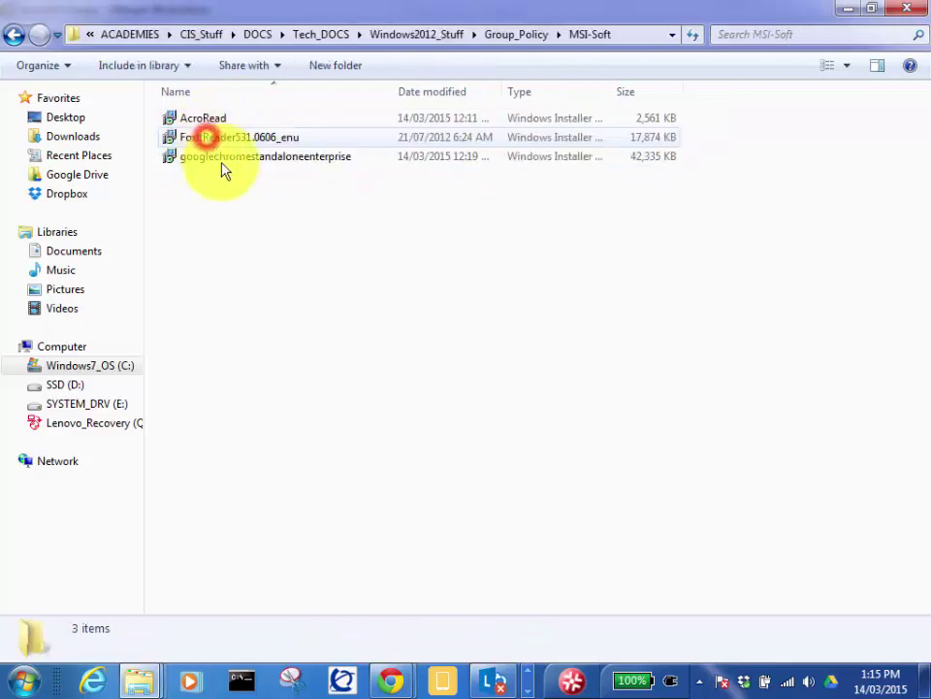
left_click(213, 140)
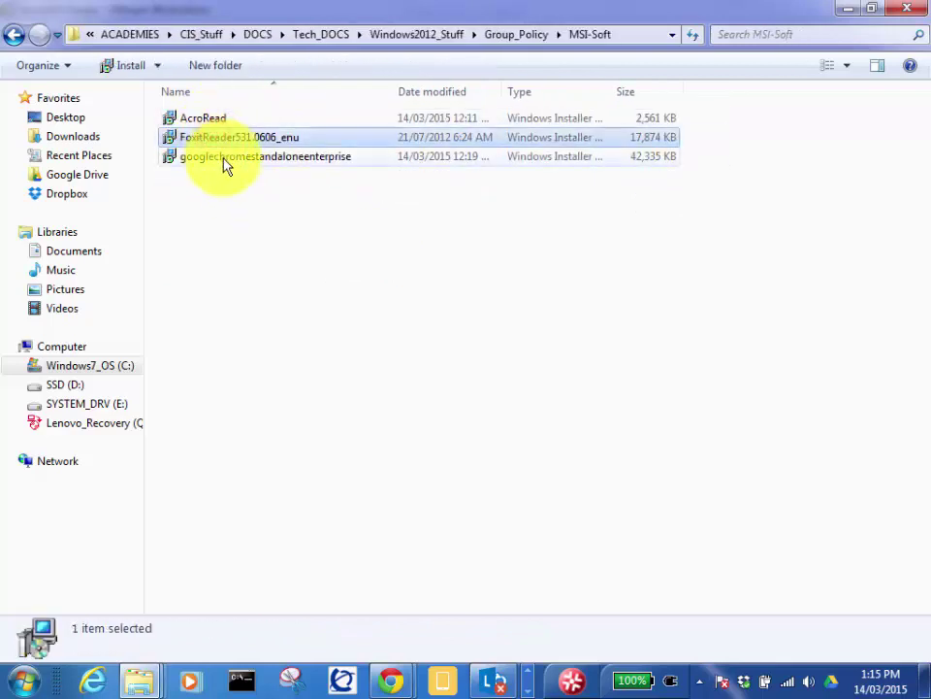
left_click(224, 159, "ctrl")
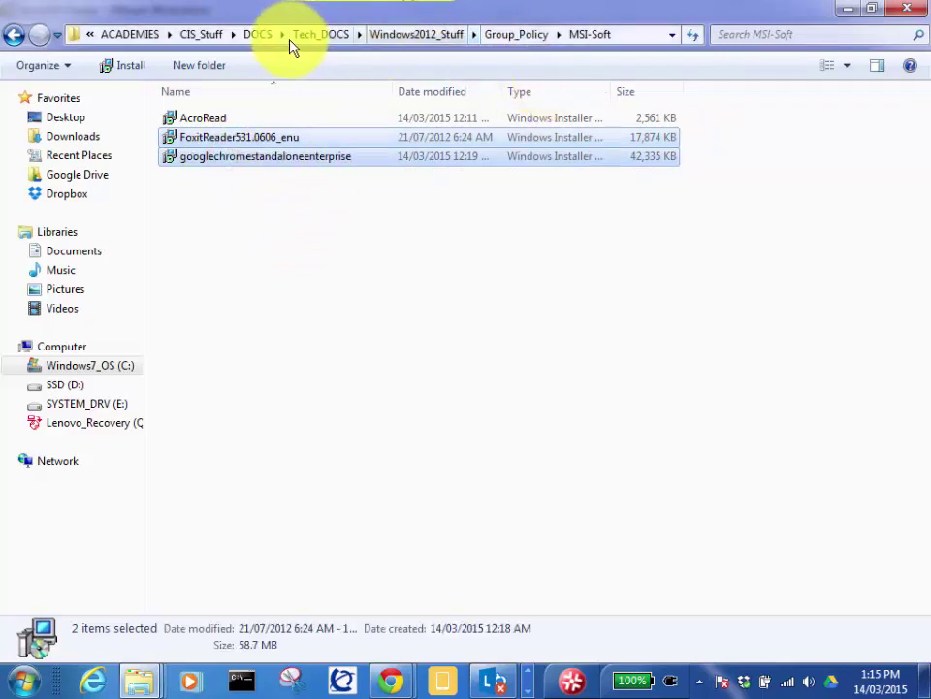
Step: Navigate to EDU > Central_SOFT > msi software and bring up its actions menu
left_click(132, 35)
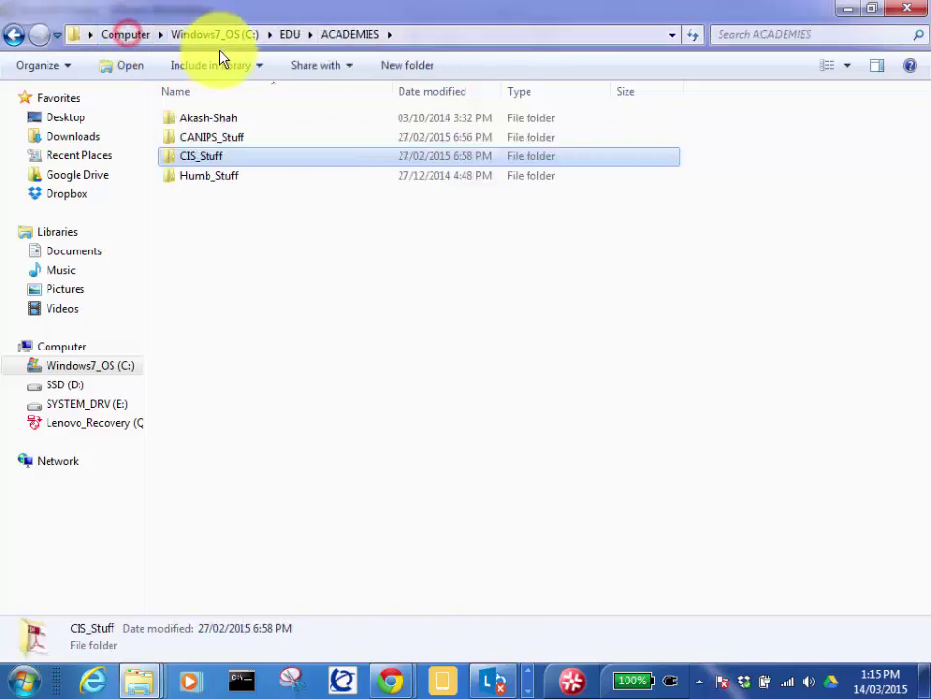
left_click(304, 37)
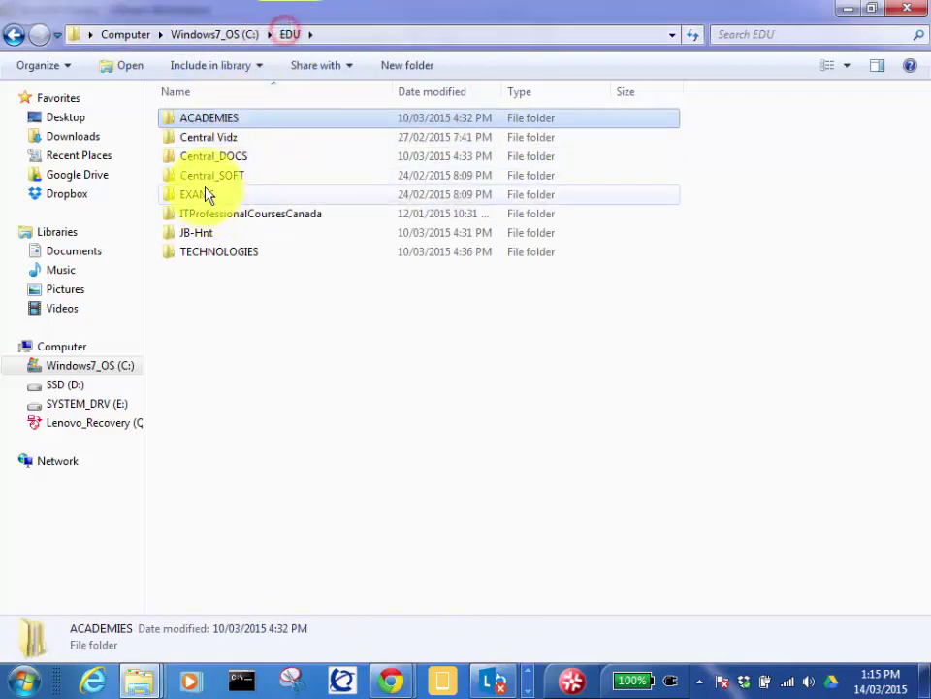
double_click(209, 176)
double_click(203, 158)
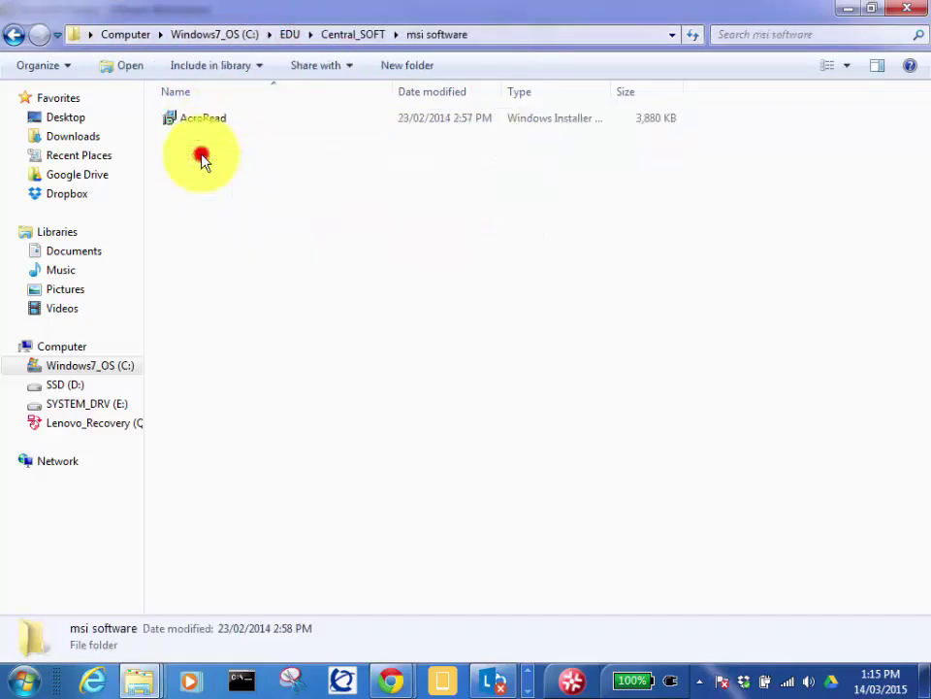
right_click(207, 164)
Step: Paste the Foxit Reader and Chrome installers into msi software, granting administrator permission
left_click(255, 288)
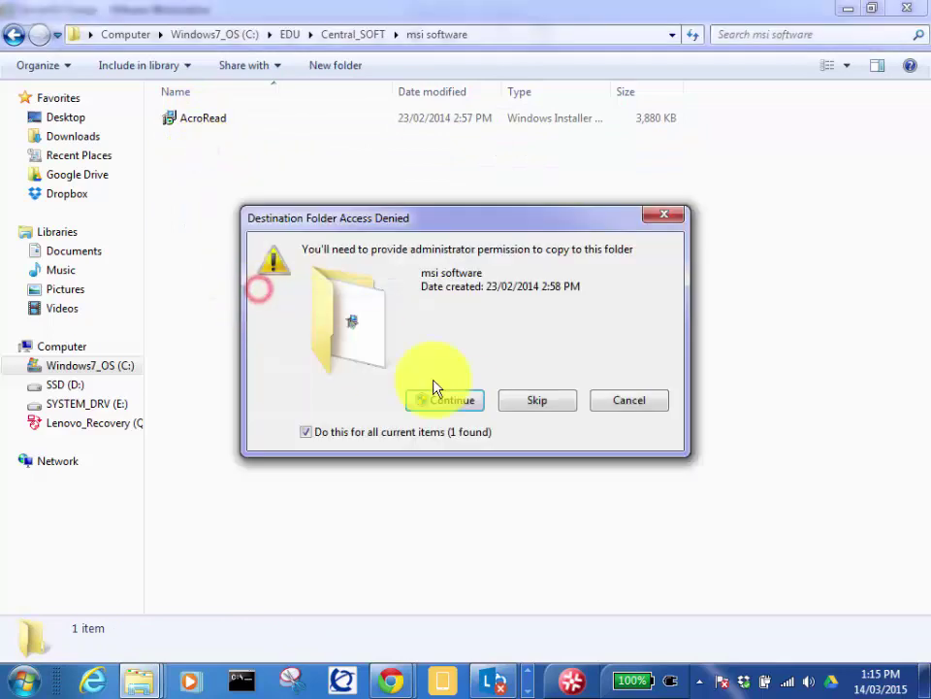
left_click(458, 401)
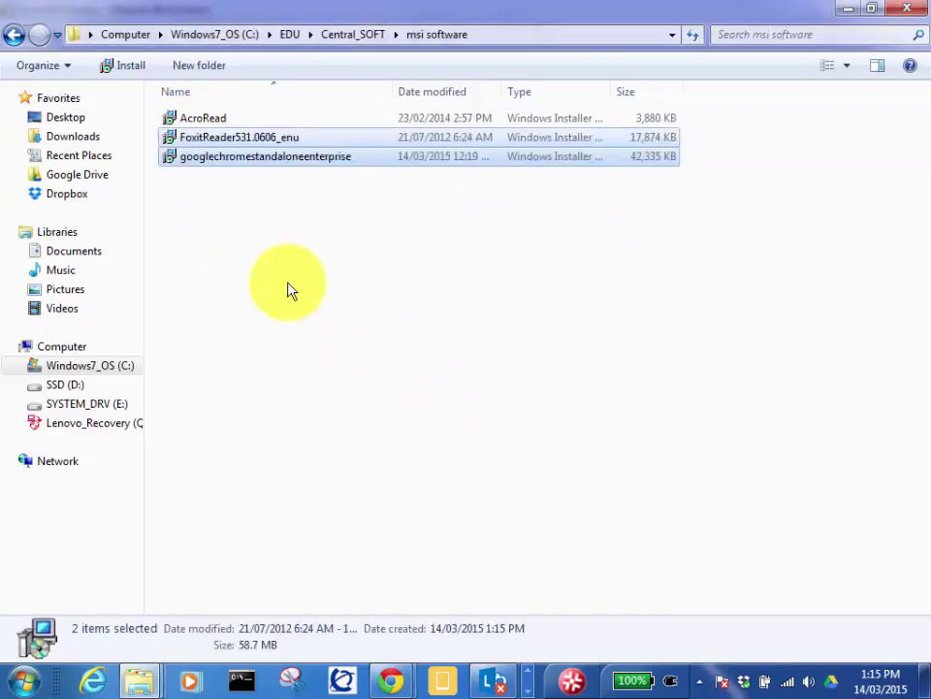
left_click(254, 247)
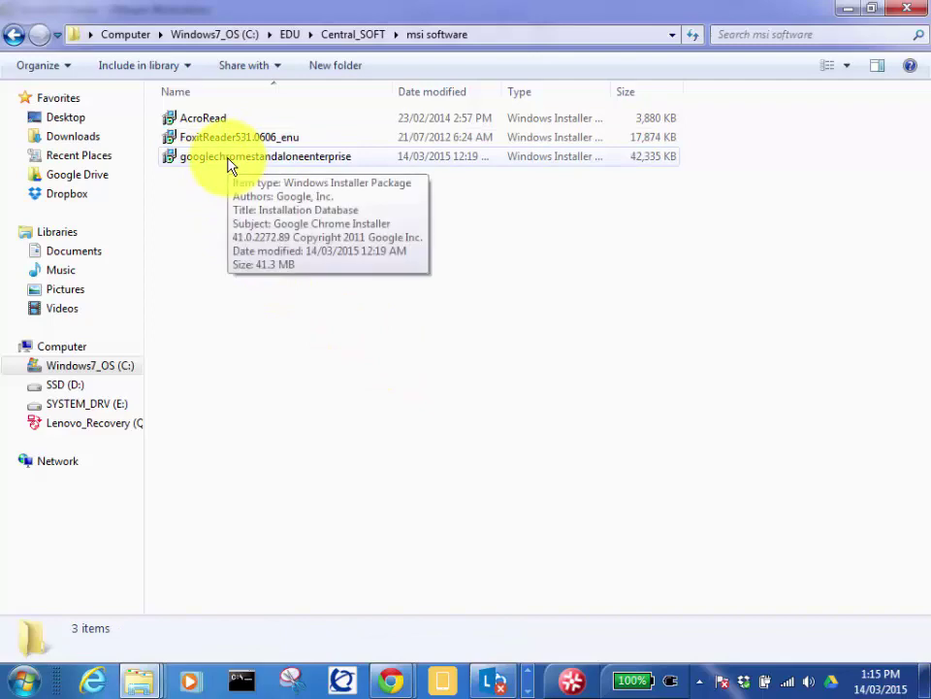
Step: Copy the two new installers and bring up the open browser windows
right_click(229, 165)
left_click(199, 143)
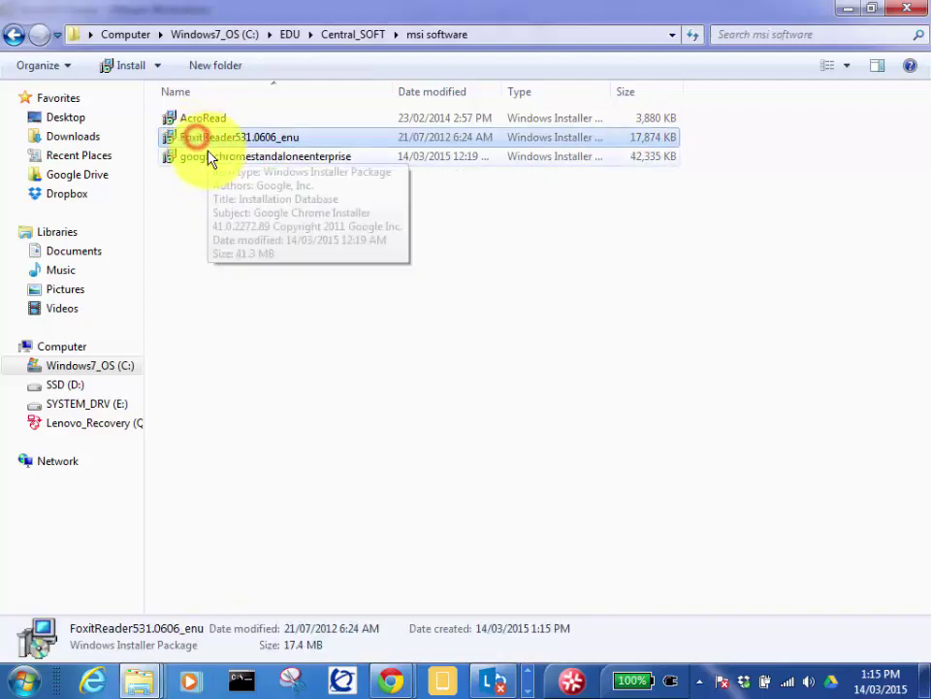
left_click(207, 155, "shift")
right_click(209, 157)
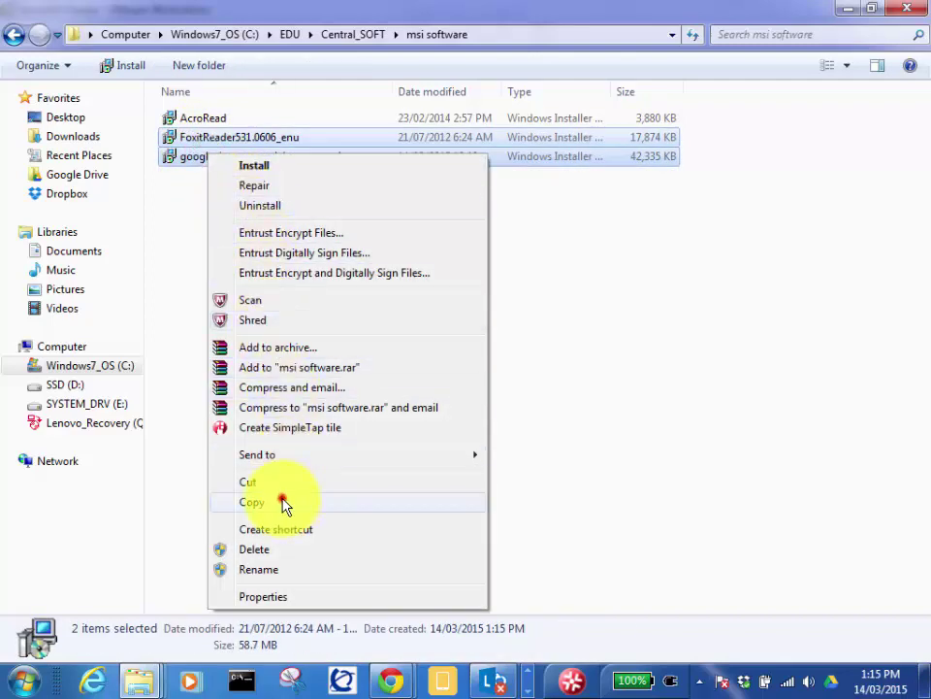
left_click(283, 501)
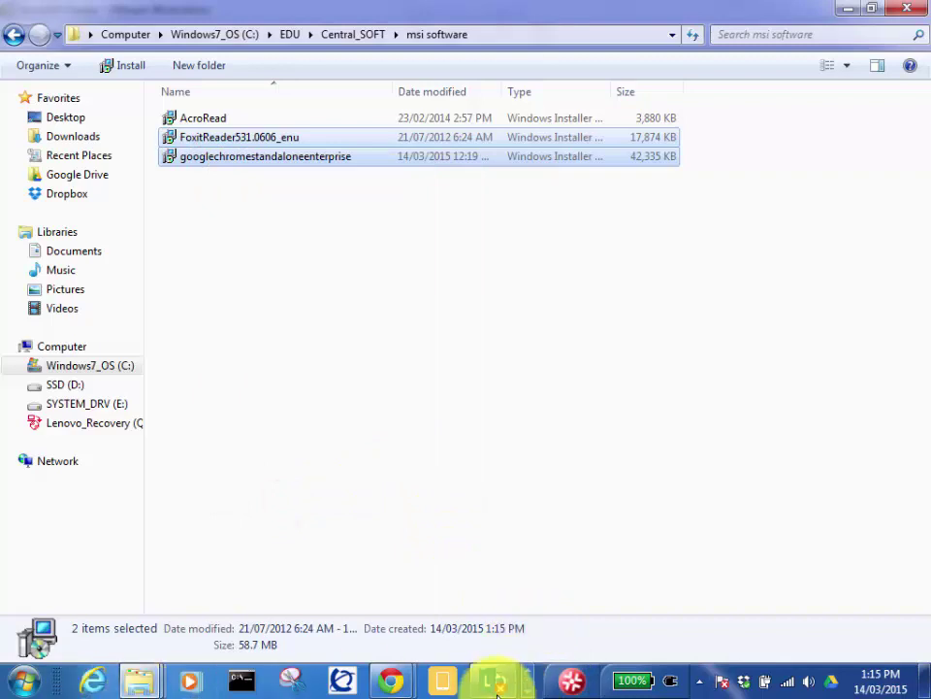
left_click(528, 689)
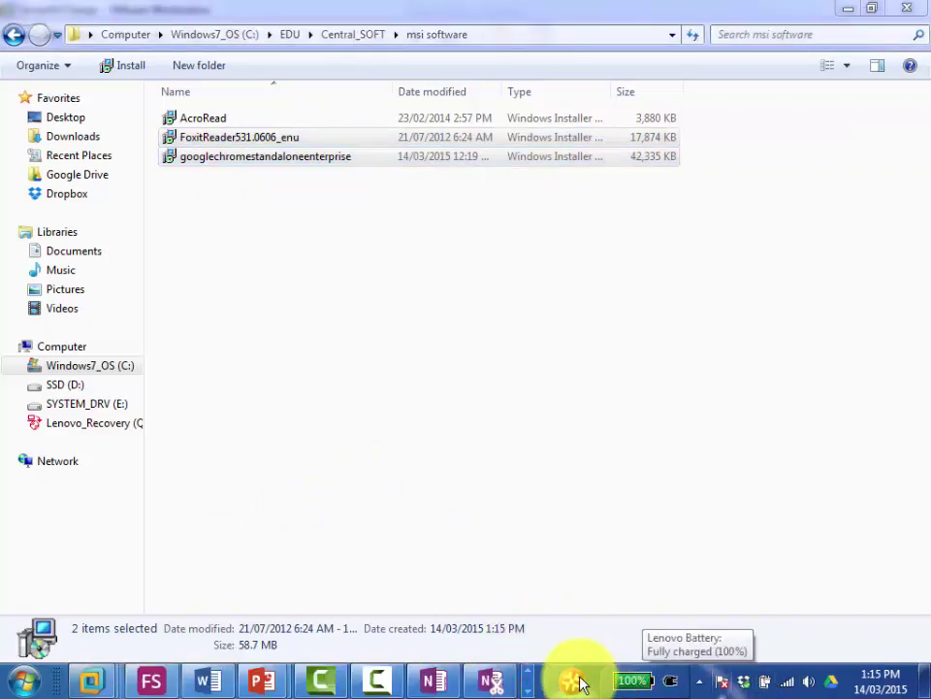
left_click(526, 683)
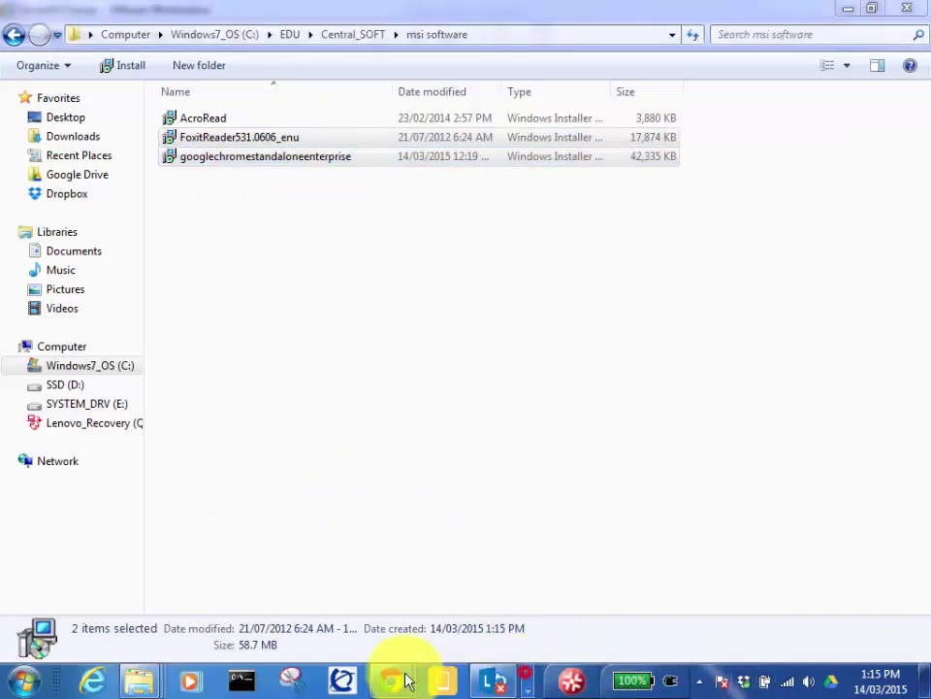
Step: Switch to the Dropbox page and close the AcroRead.msi share-link box
mouse_move(395, 680)
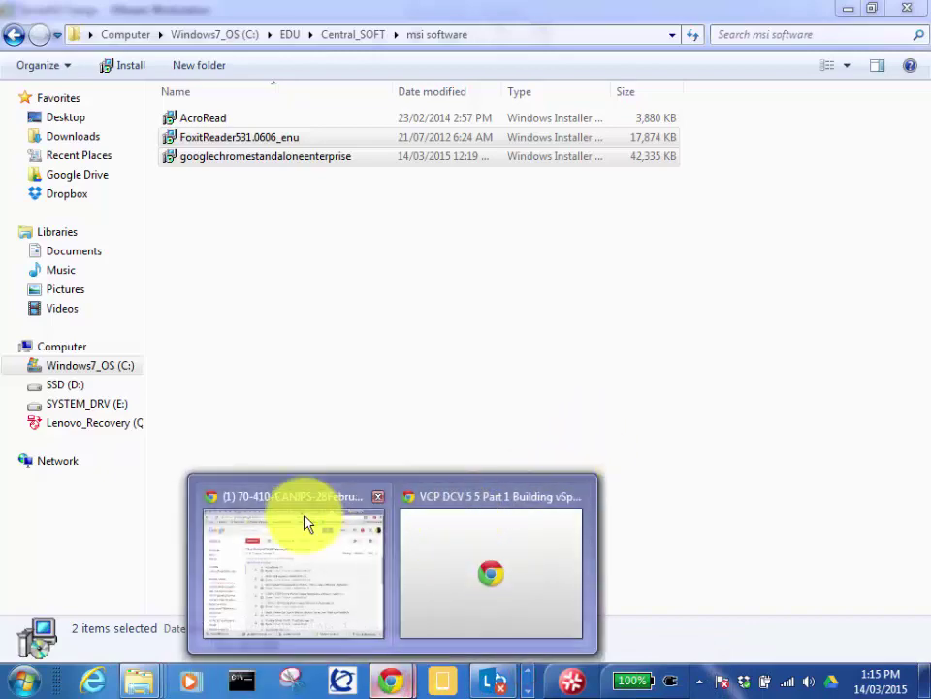
left_click(308, 524)
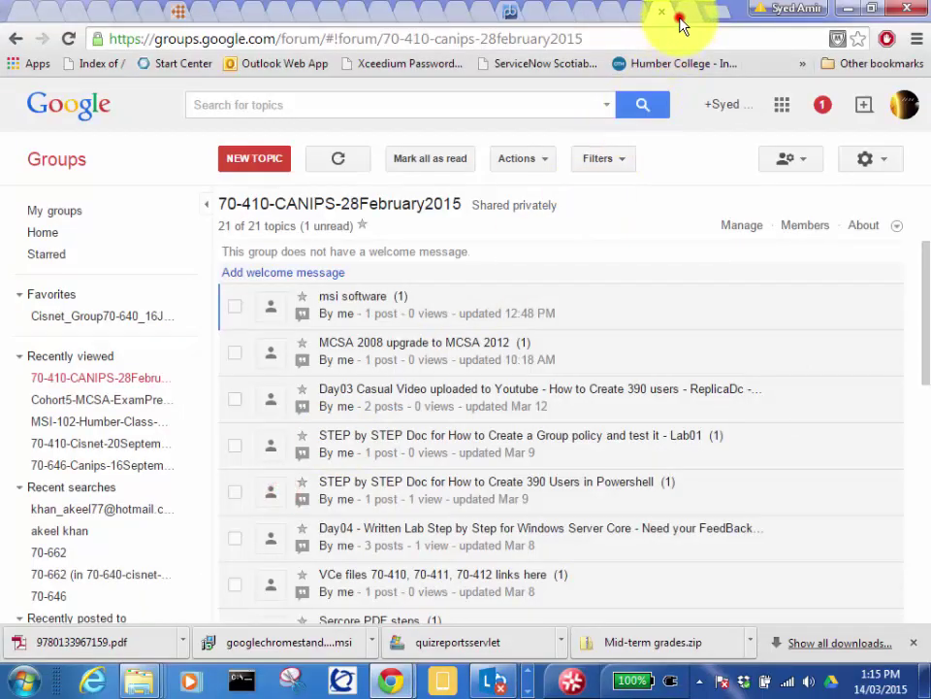
left_click(680, 17)
left_click(684, 495)
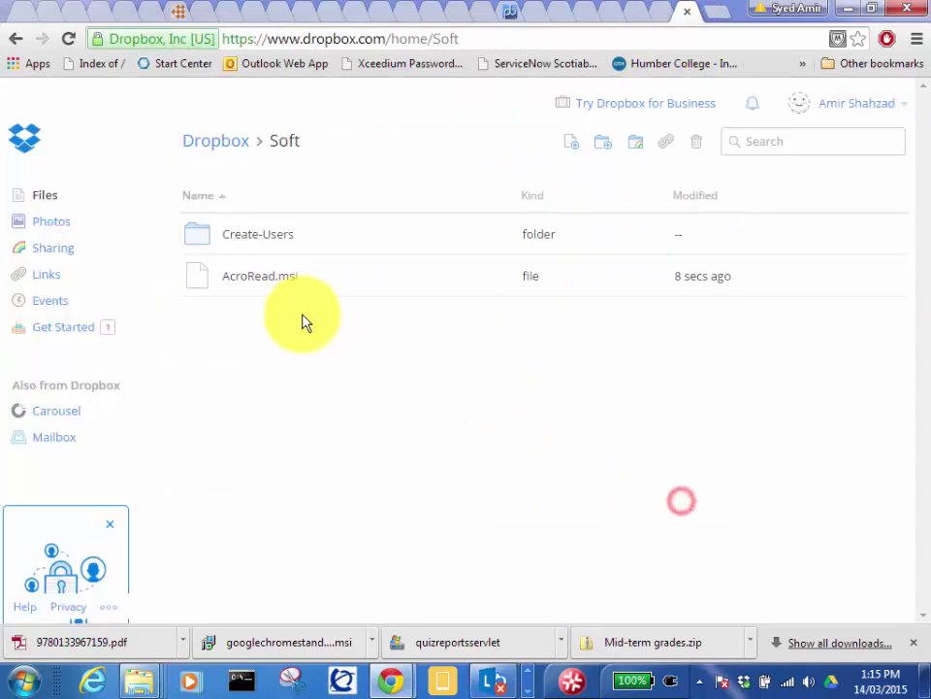
Step: Upload googlechromestandaloneenterprise.msi to the Soft folder, cancelling the Foxit installer upload
left_click(571, 146)
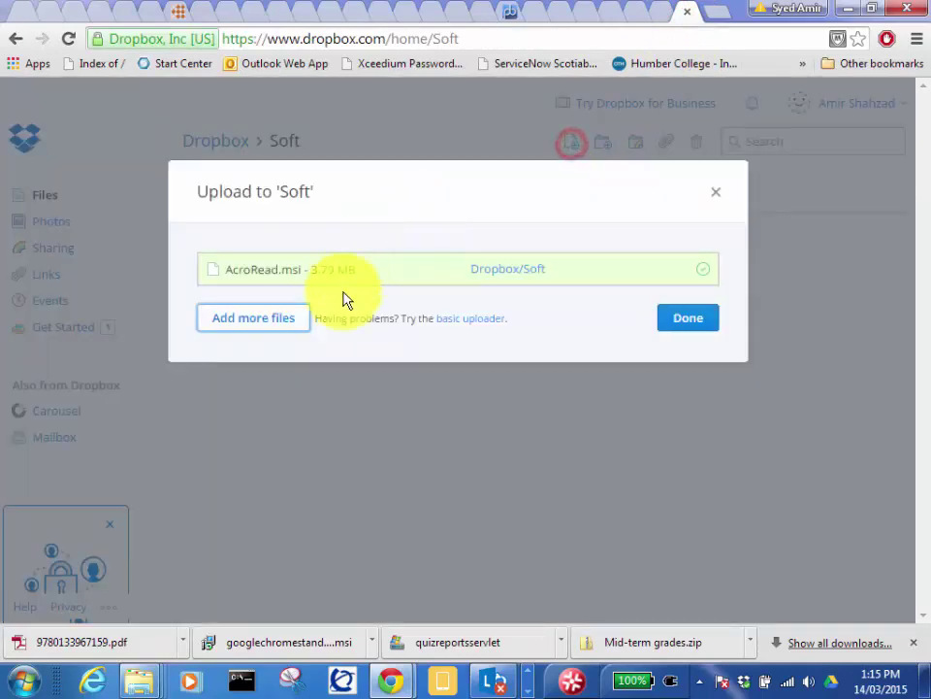
left_click(268, 327)
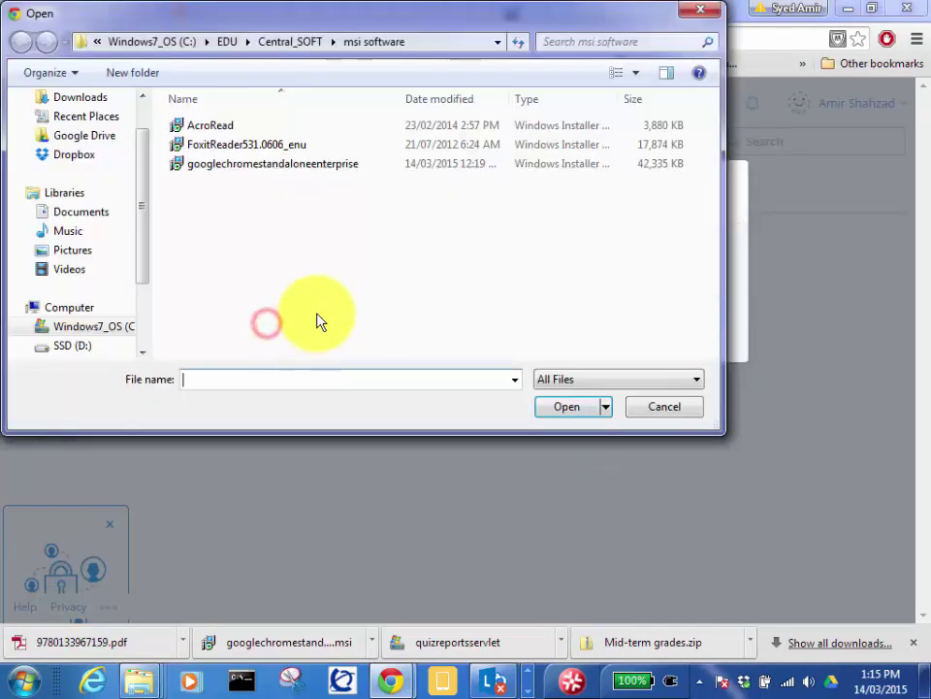
double_click(224, 165)
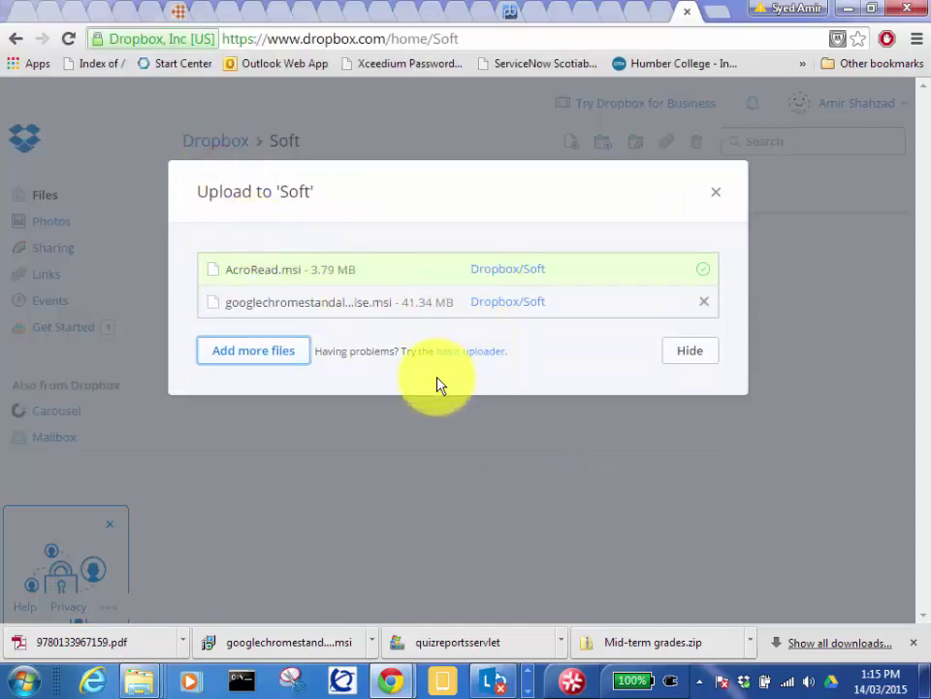
left_click(255, 357)
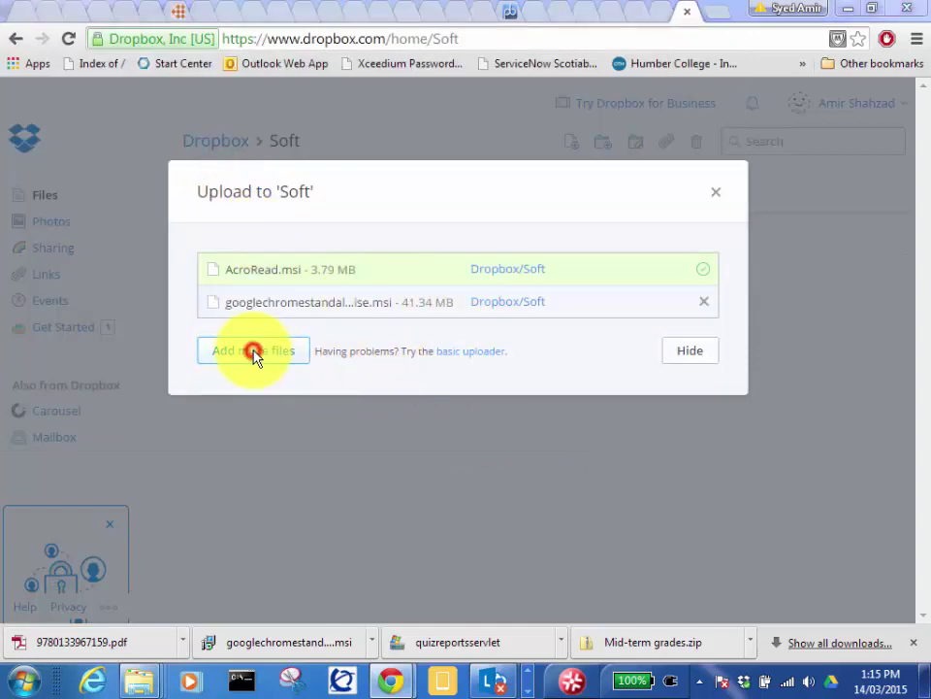
double_click(207, 146)
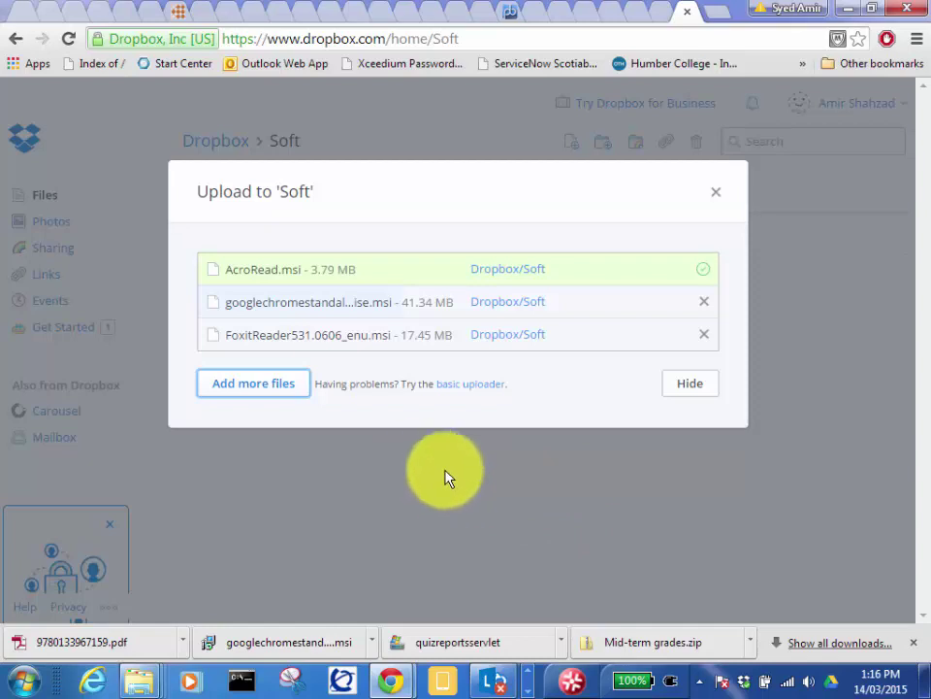
left_click(704, 335)
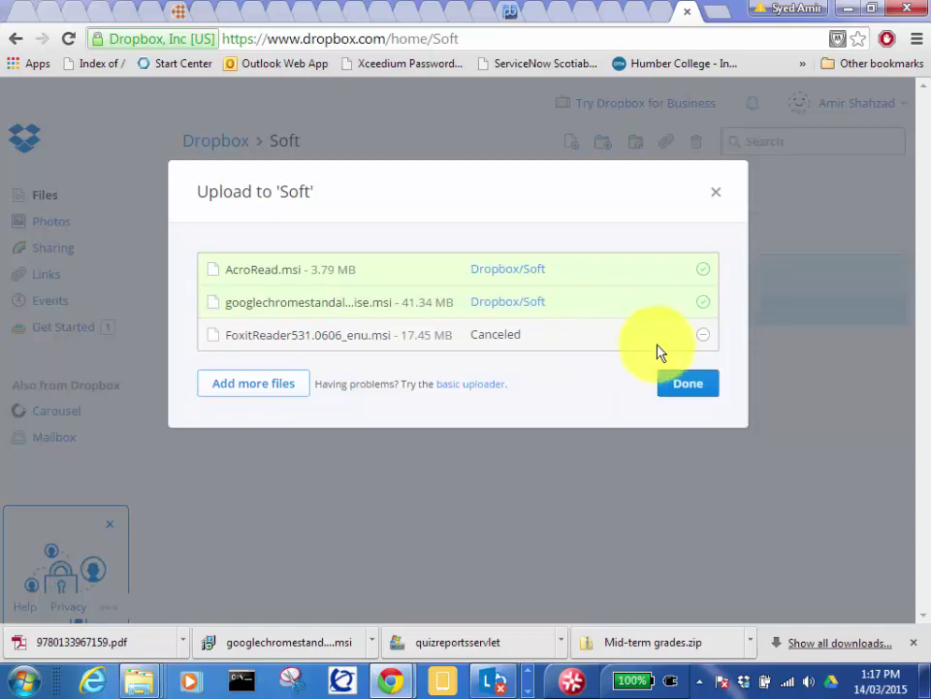
left_click(688, 391)
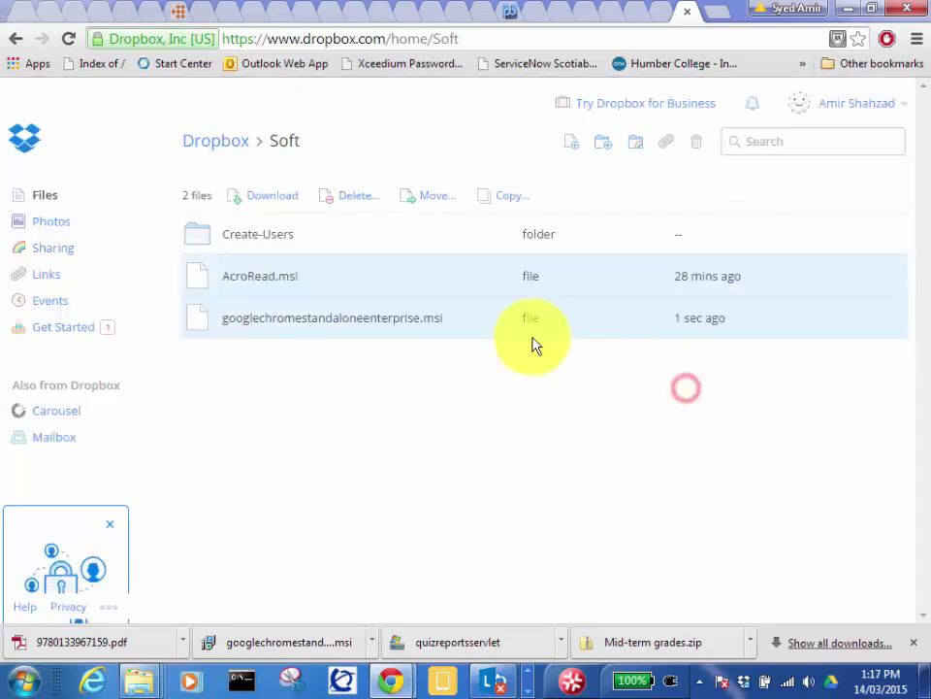
left_click(295, 361)
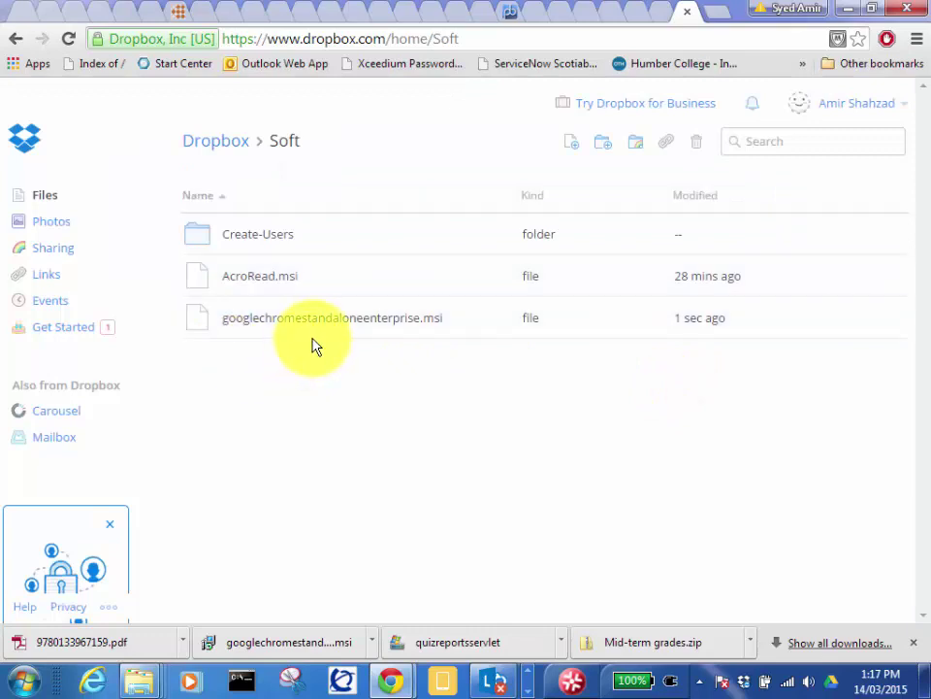
Step: Copy the share link for the Chrome MSI
left_click(852, 324)
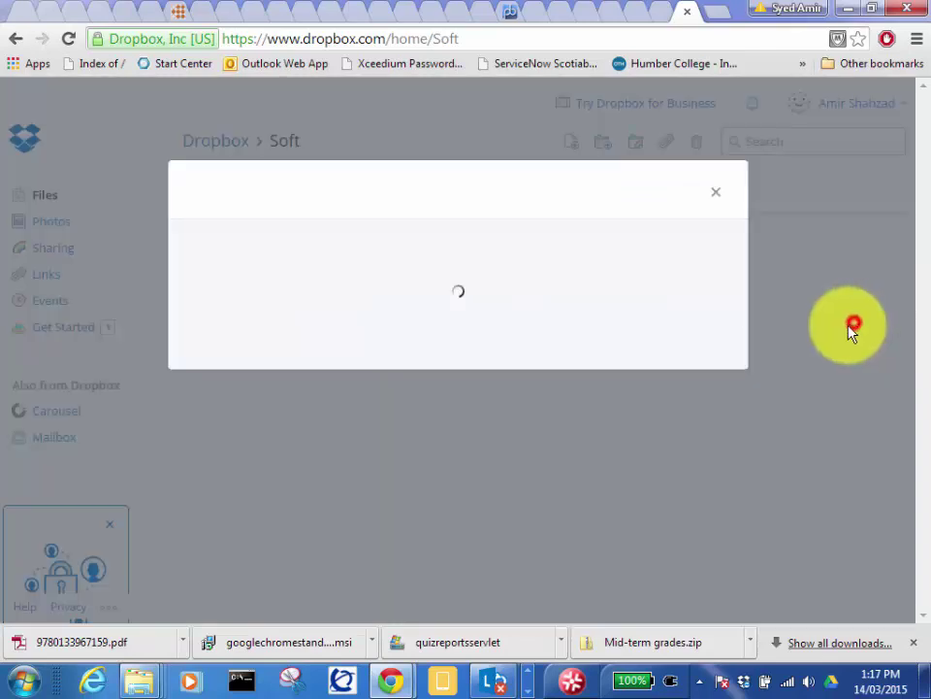
right_click(410, 291)
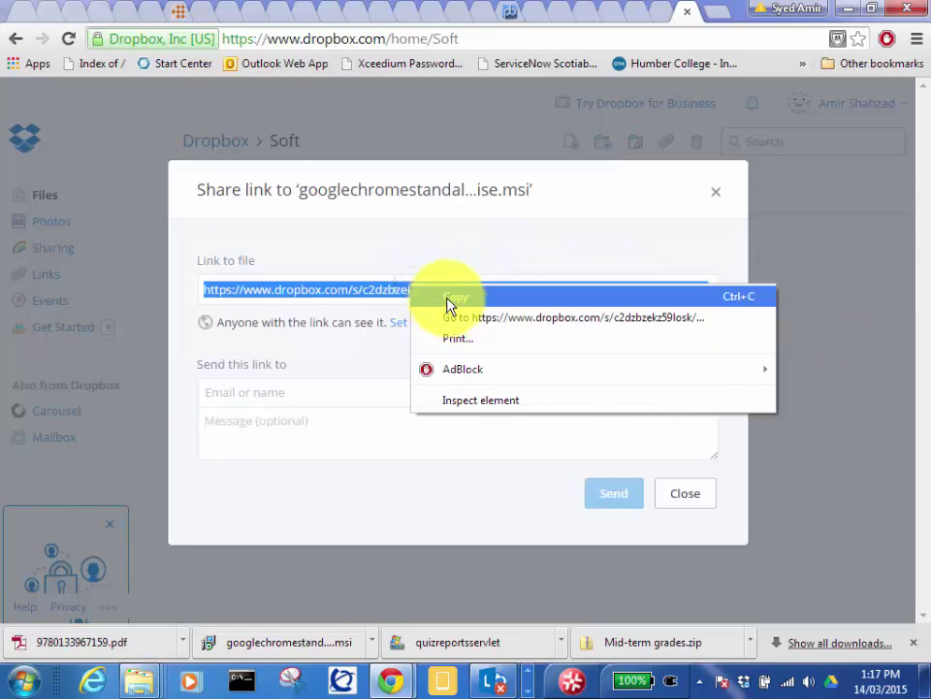
left_click(444, 295)
Step: Post a 'google chrome msi' topic in Google Groups containing the pasted Dropbox link
left_click(652, 15)
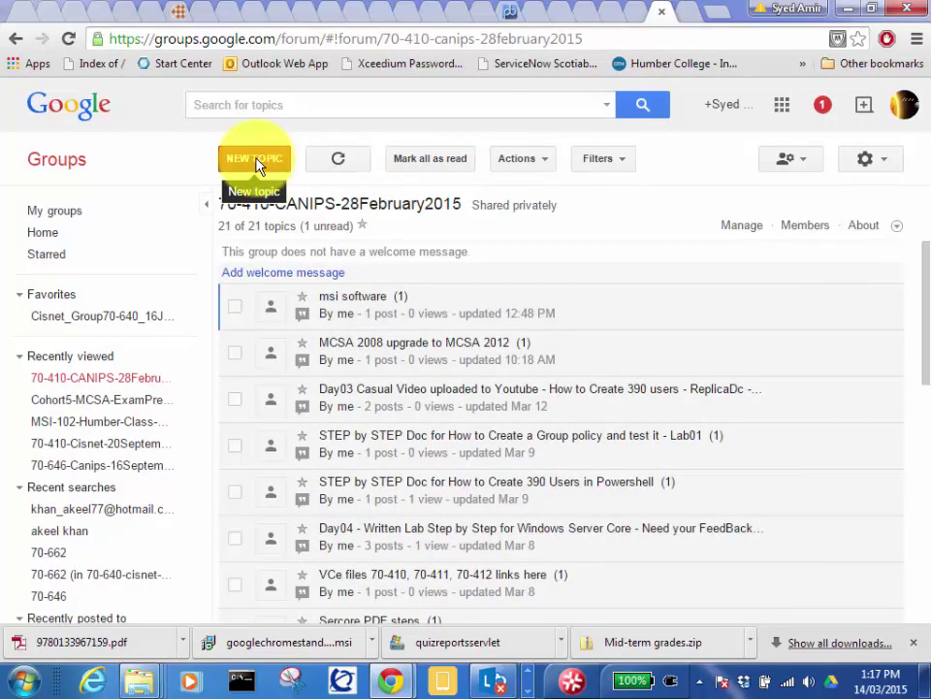
left_click(253, 162)
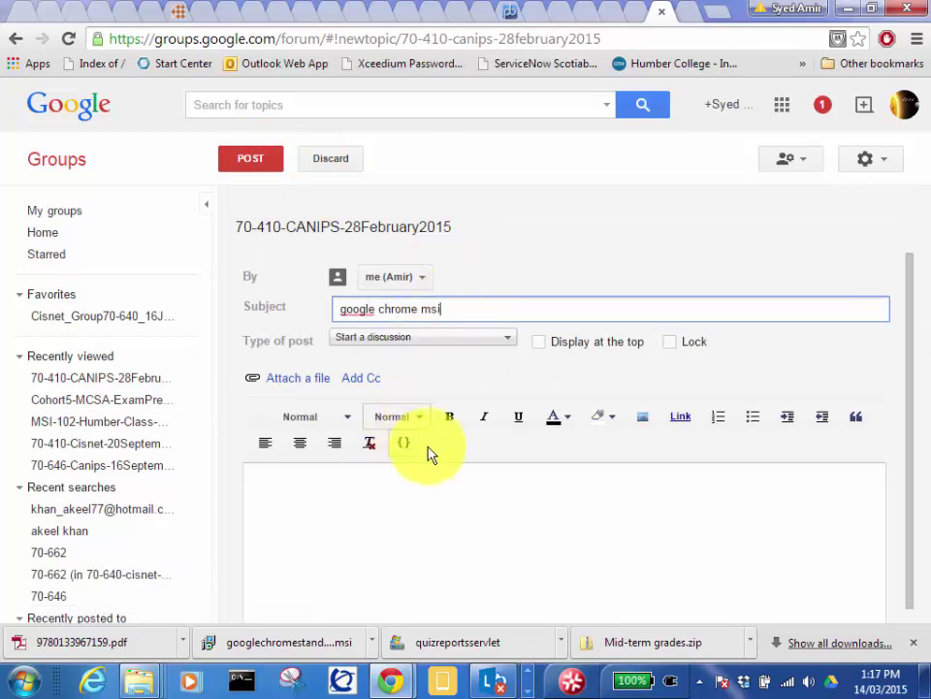
left_click(678, 416)
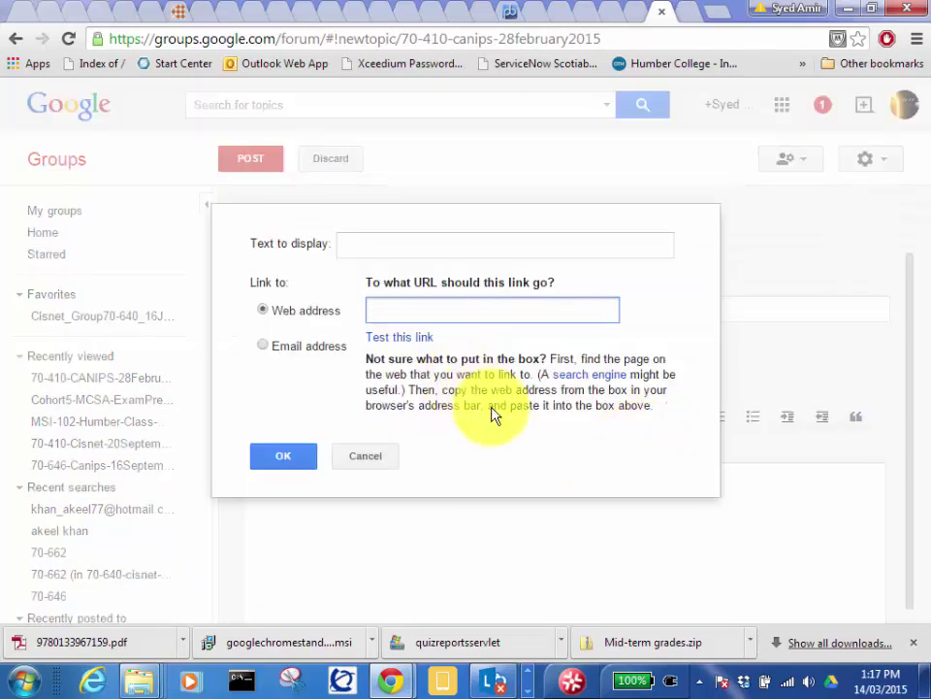
key("ctrl+v")
left_click(288, 456)
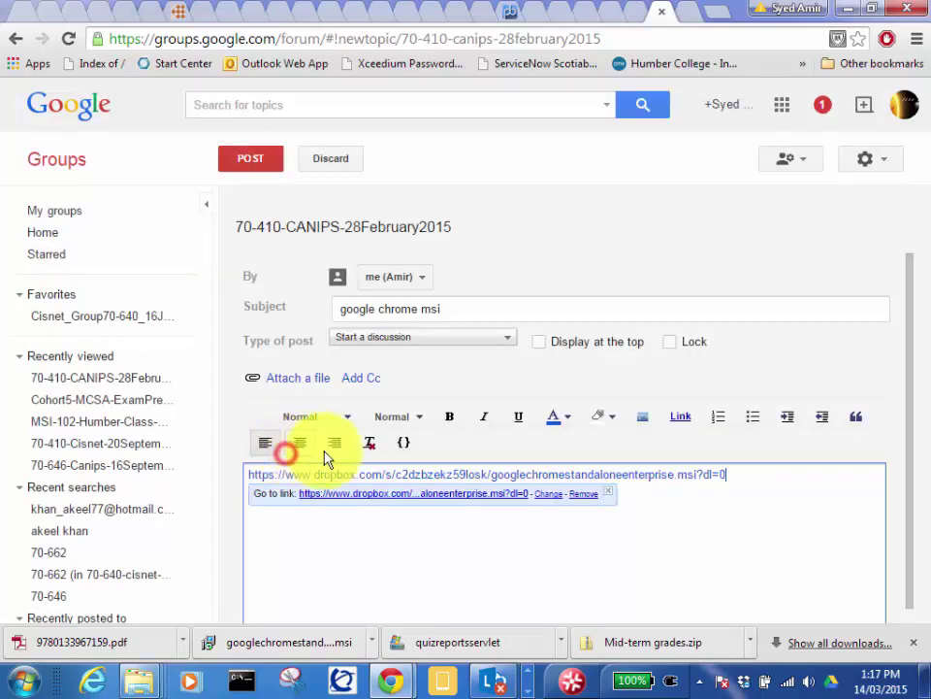
left_click(246, 158)
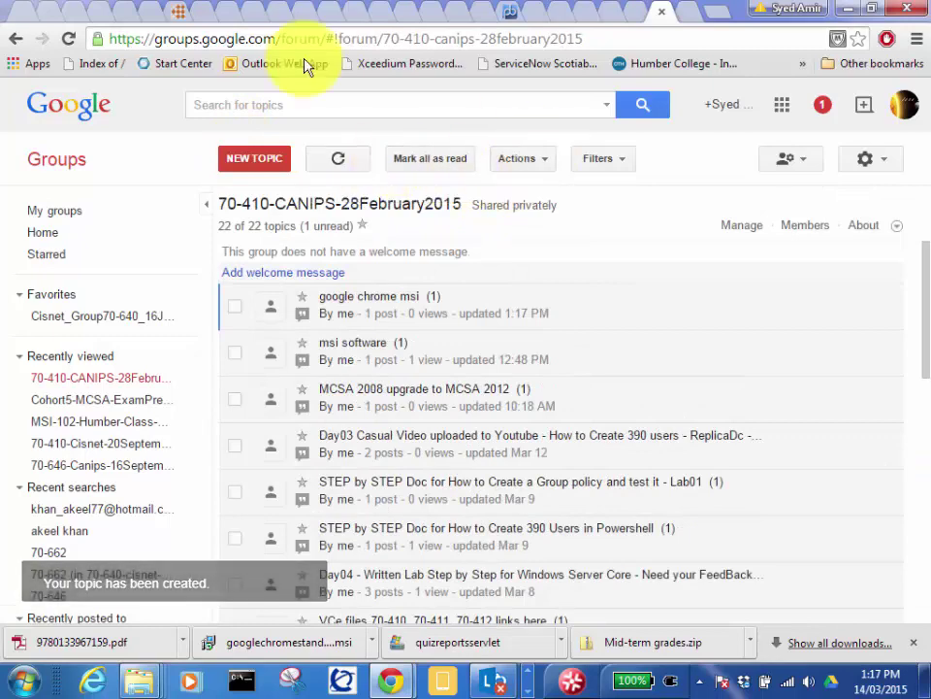
left_click(846, 11)
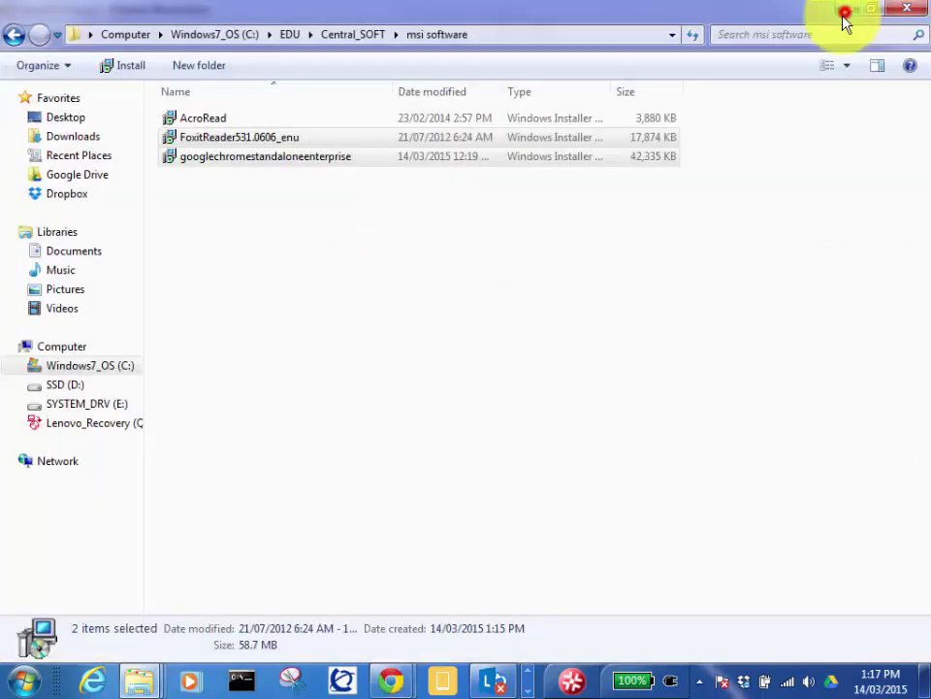
Step: Copy the Chrome MSI and bring the Server01-Canips virtual machine to the front
left_click(231, 194)
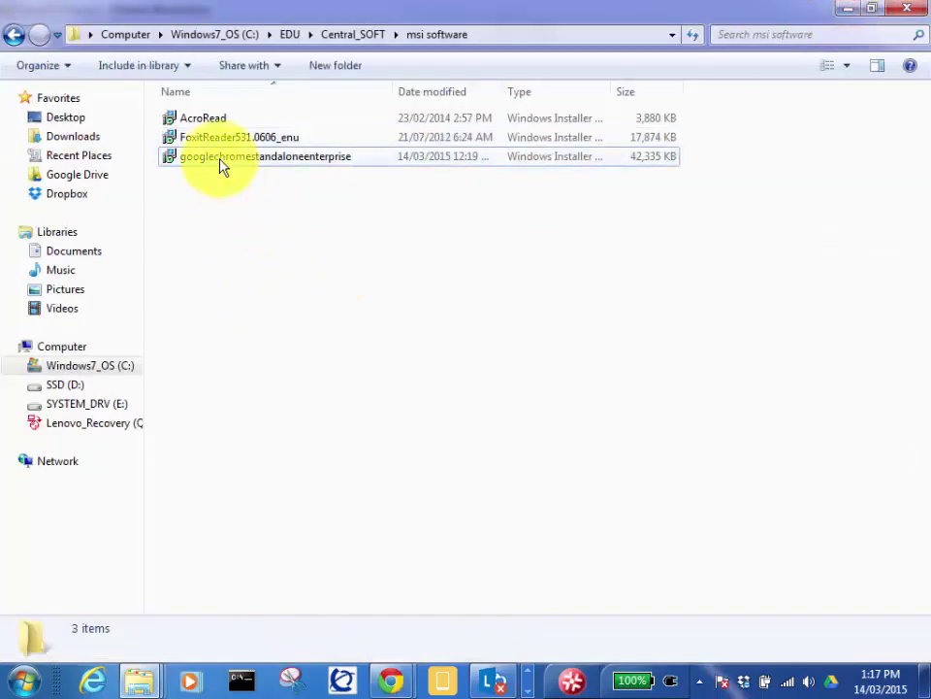
right_click(221, 165)
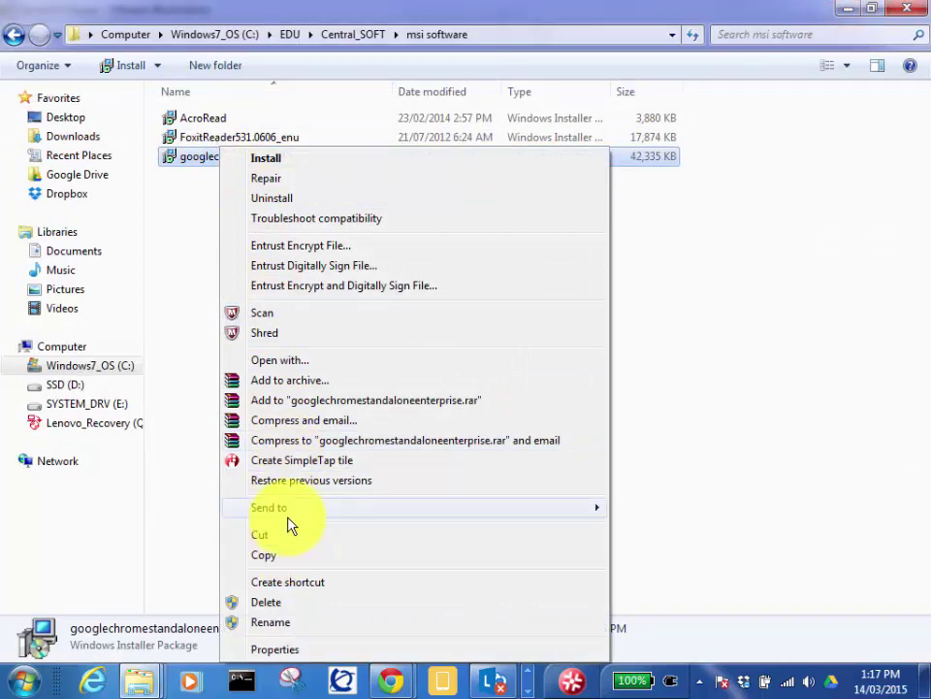
left_click(281, 555)
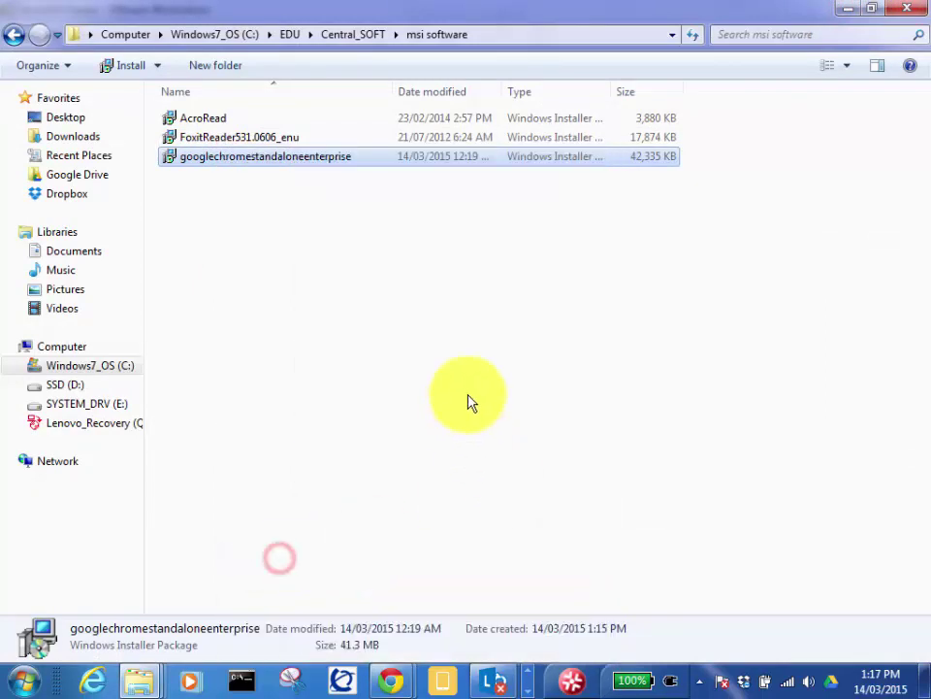
left_click(530, 679)
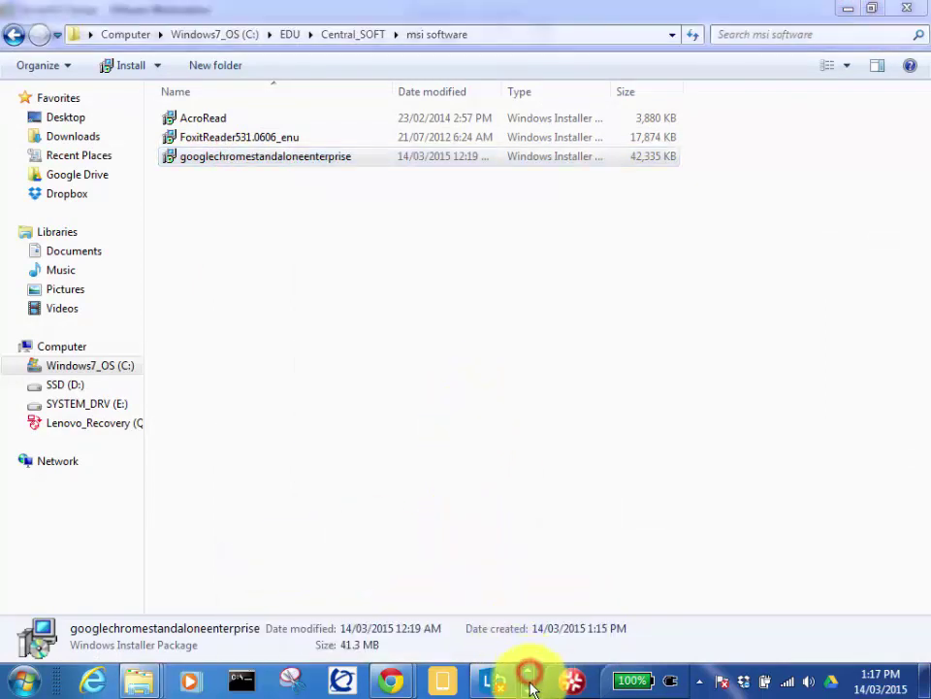
mouse_move(88, 684)
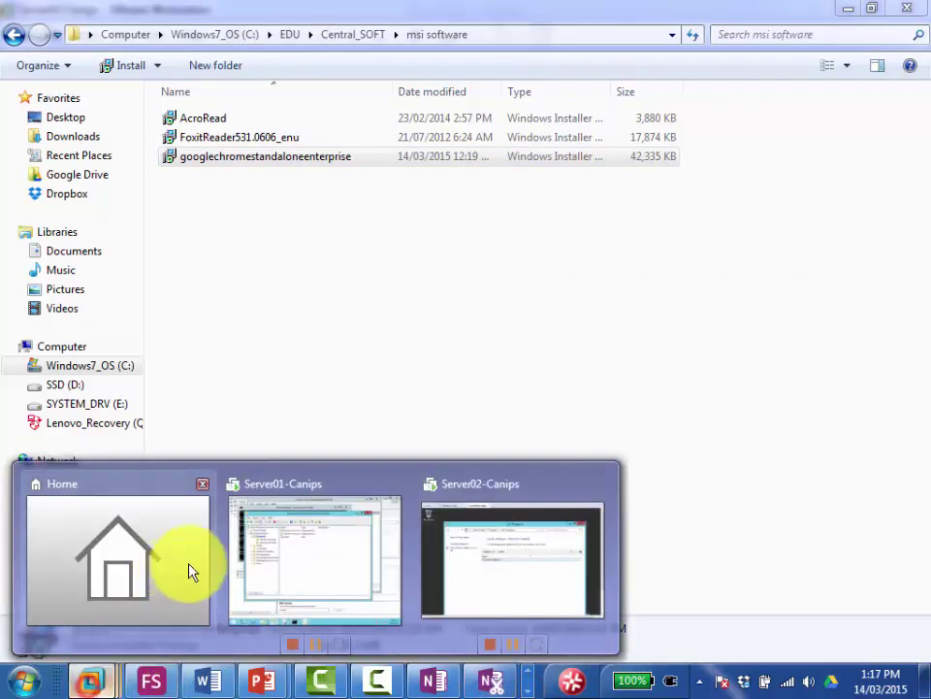
left_click(291, 549)
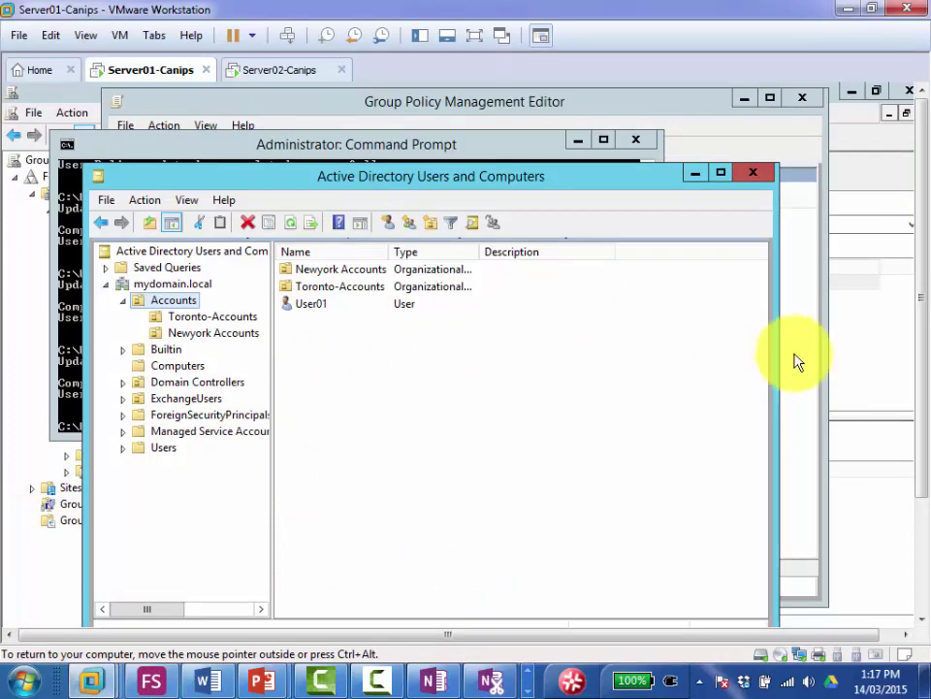
Step: Paste the Chrome installer into Server01's Soft folder beside AcroRead
left_click_drag(917, 291, 908, 388)
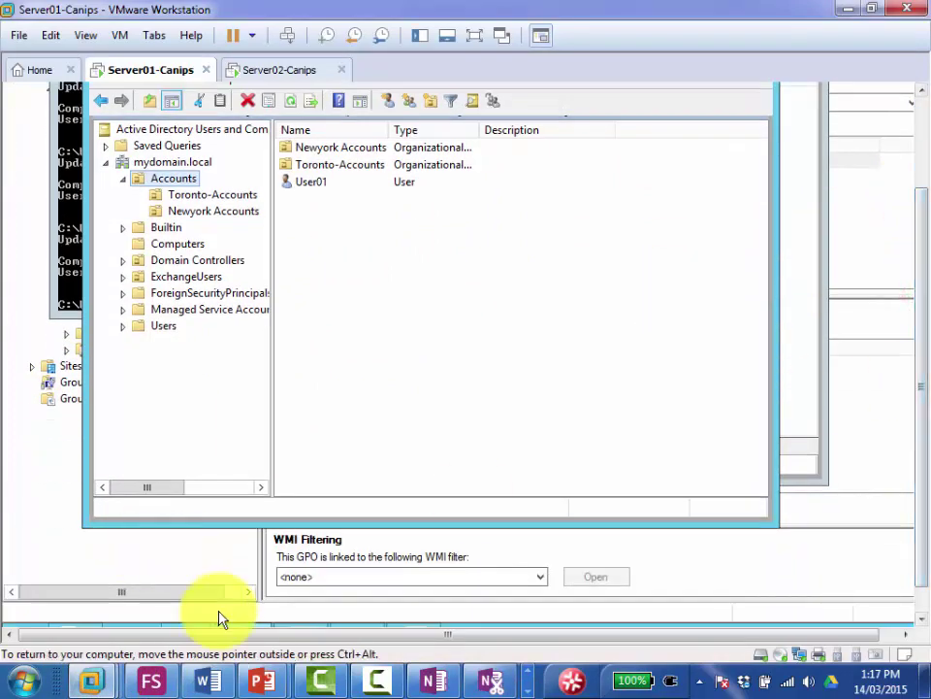
left_click(920, 614)
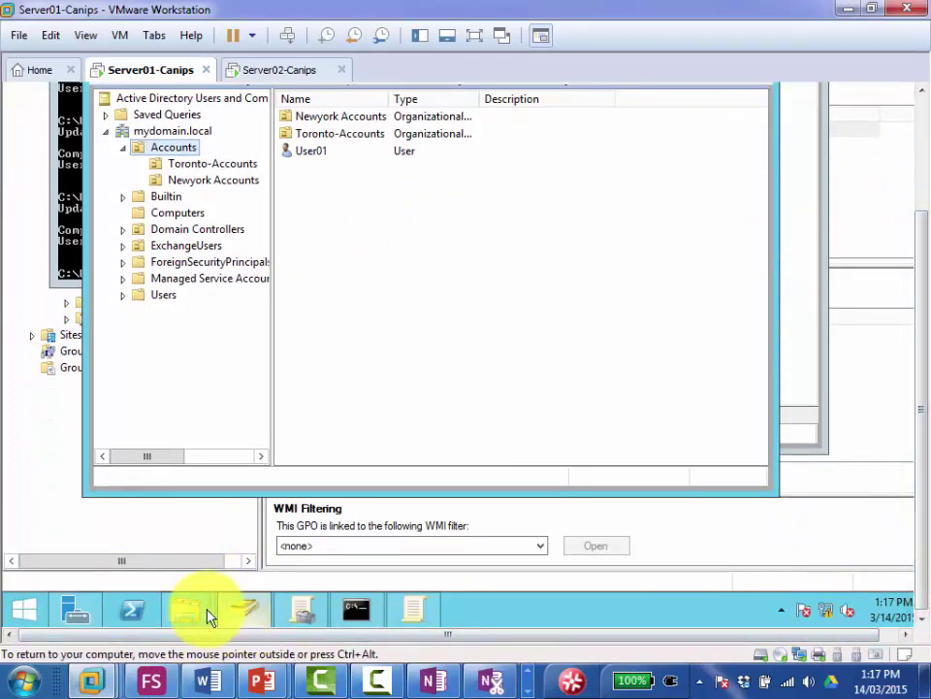
left_click(186, 609)
left_click(279, 497)
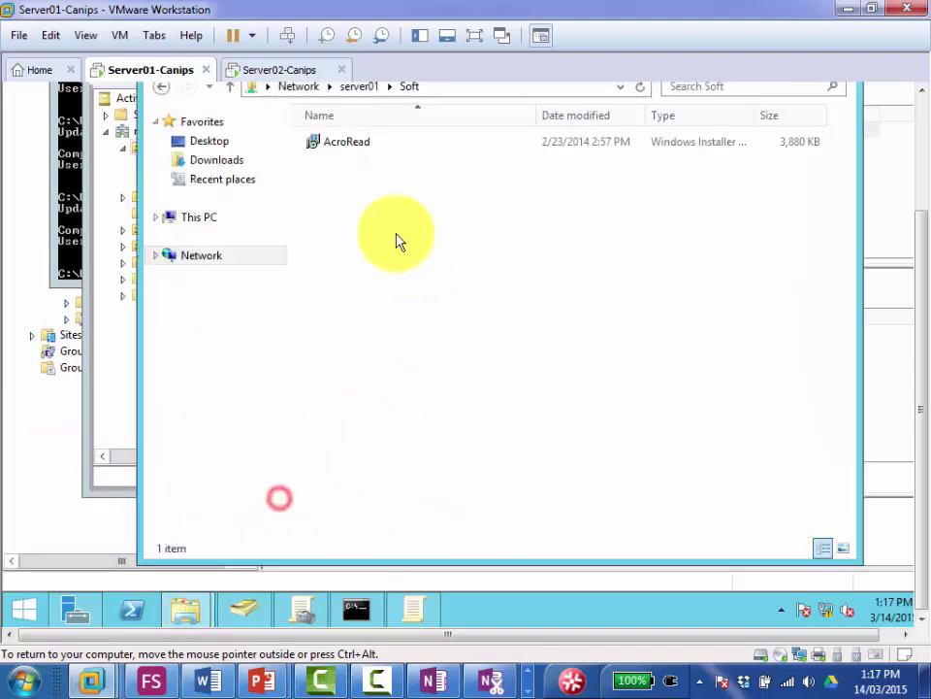
right_click(324, 176)
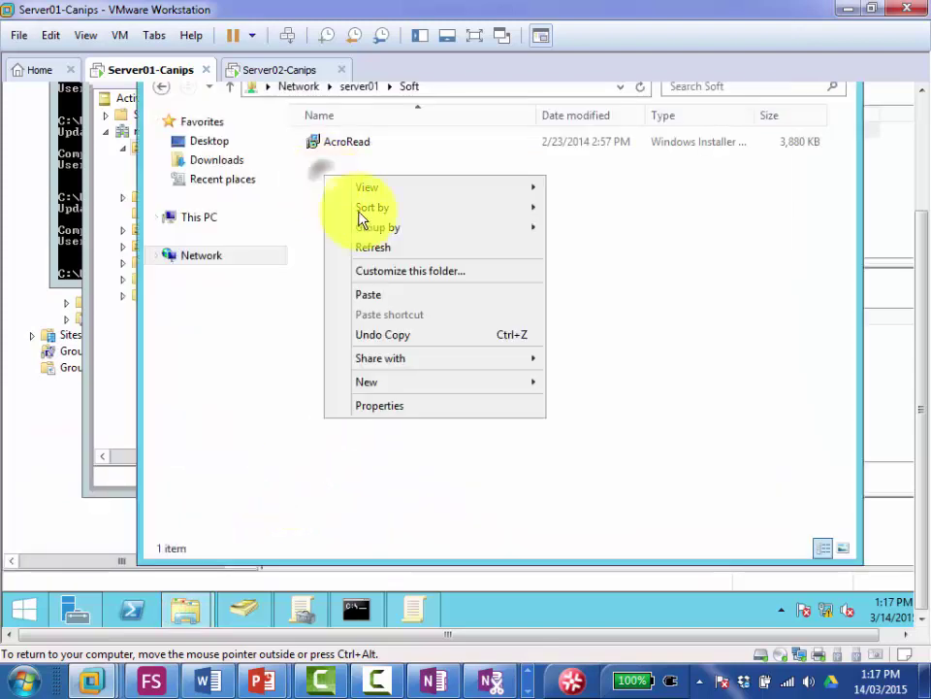
left_click(370, 296)
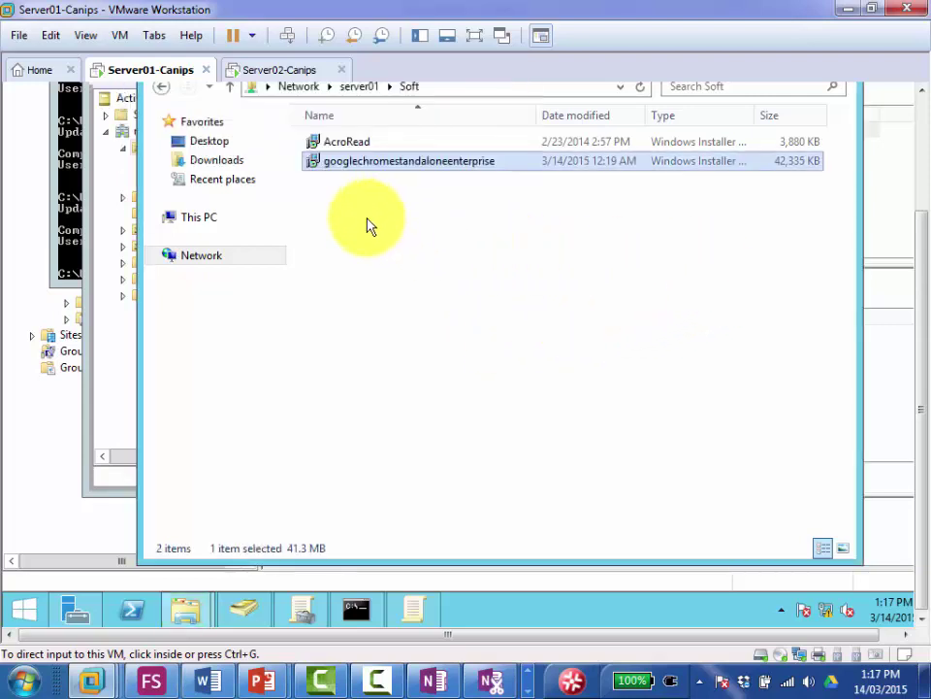
left_click(367, 225)
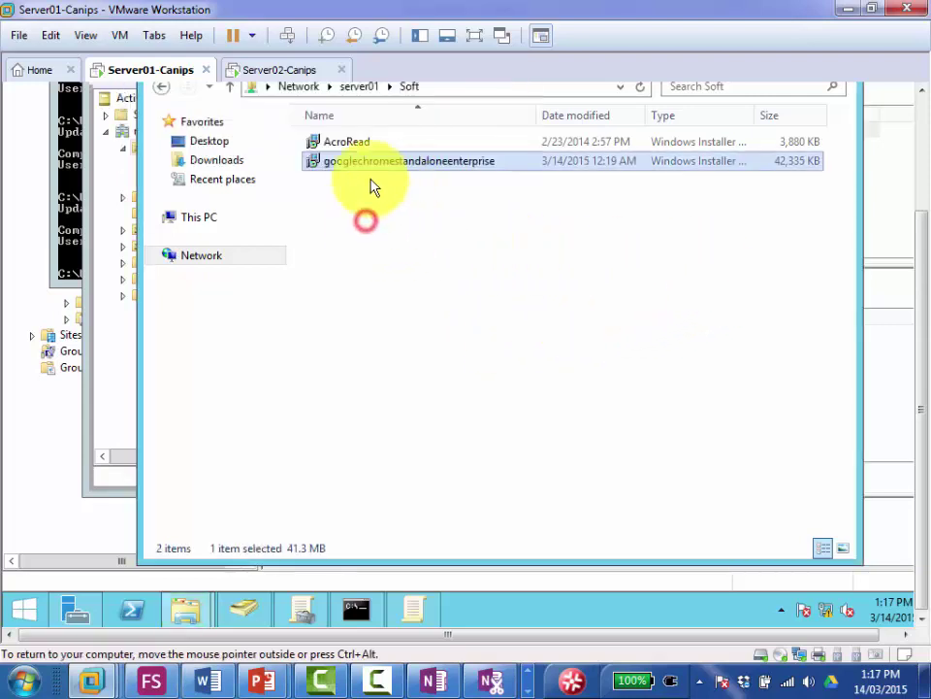
left_click(302, 611)
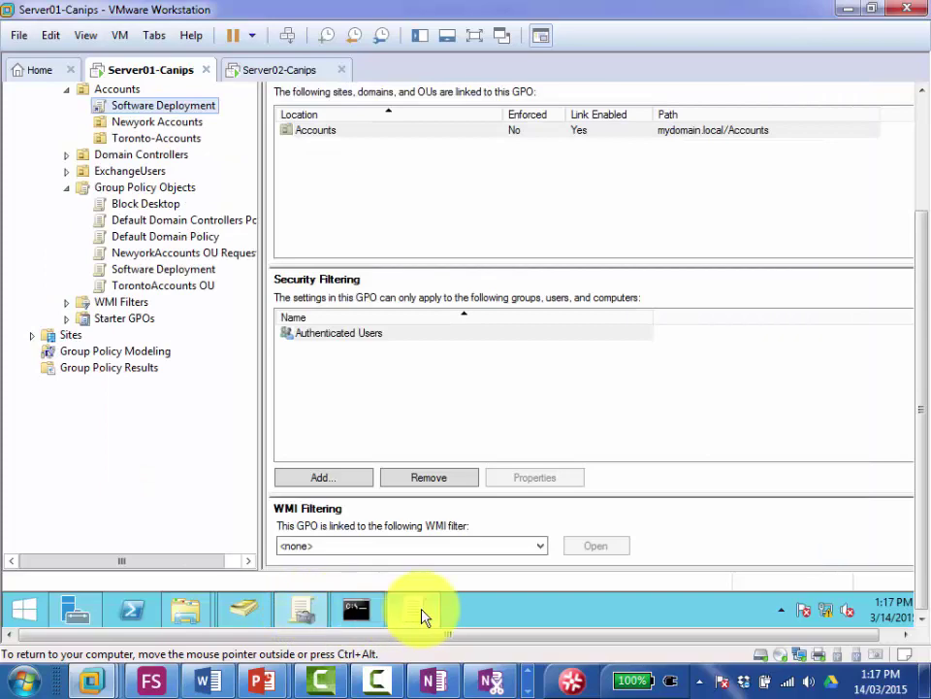
Step: Add the Google Chrome MSI as a Published package under User Configuration's Software installation
left_click(422, 617)
left_click_drag(921, 323, 922, 186)
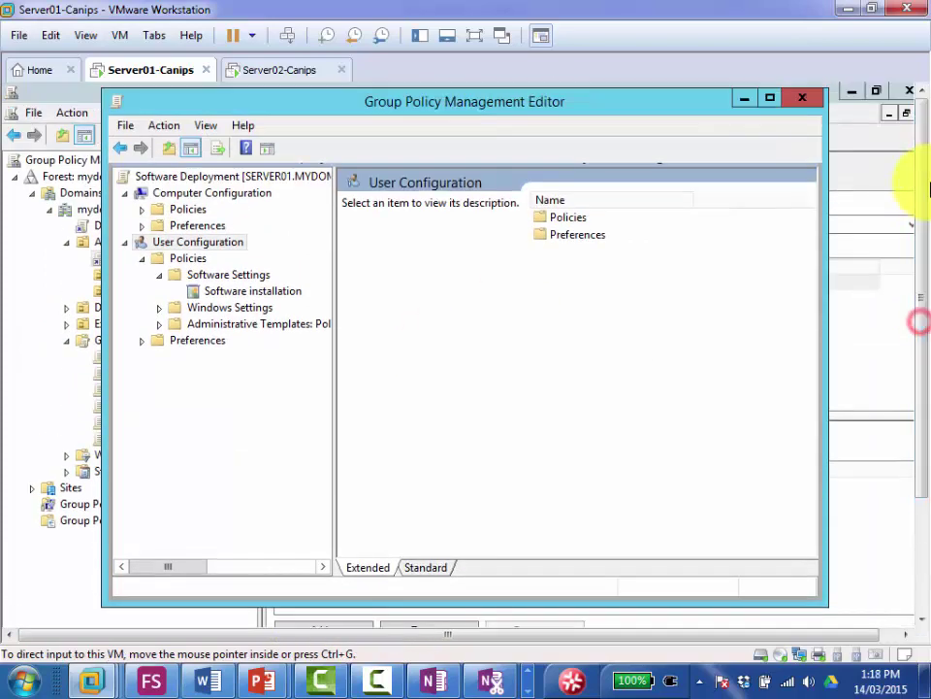
right_click(233, 293)
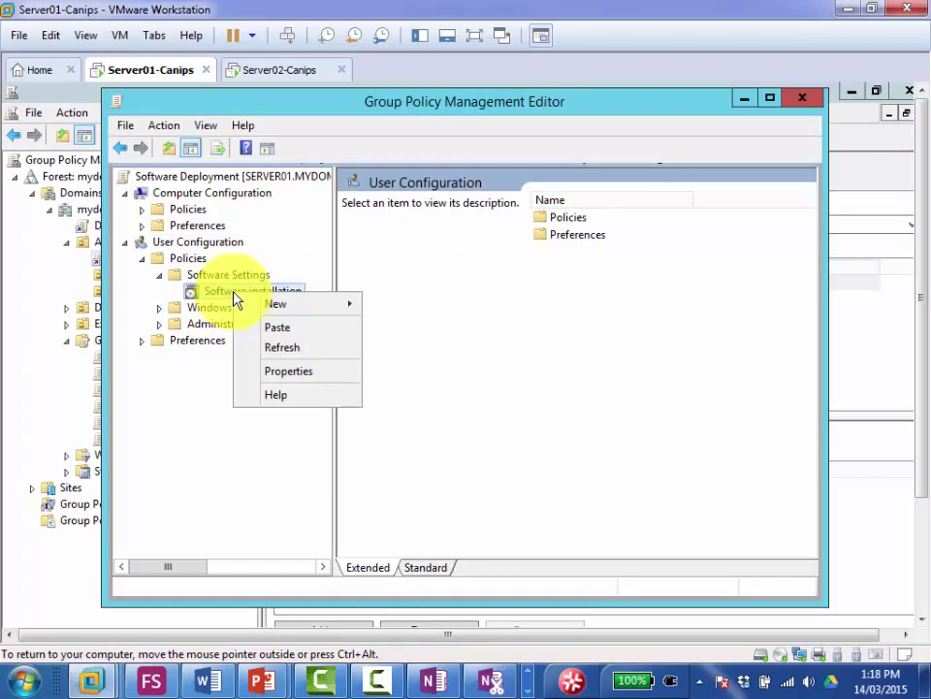
mouse_move(249, 303)
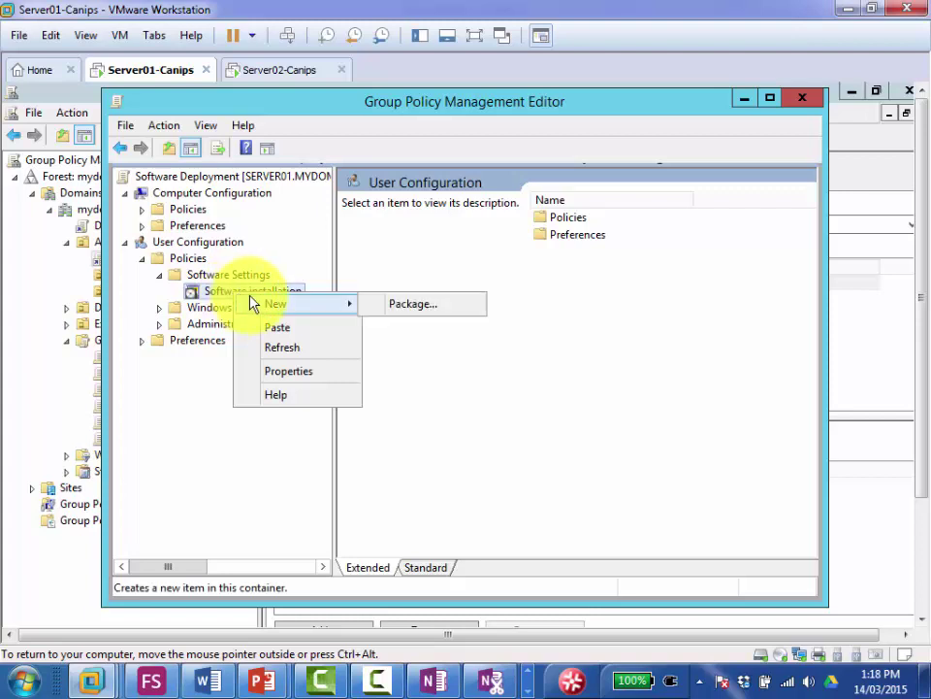
left_click(417, 306)
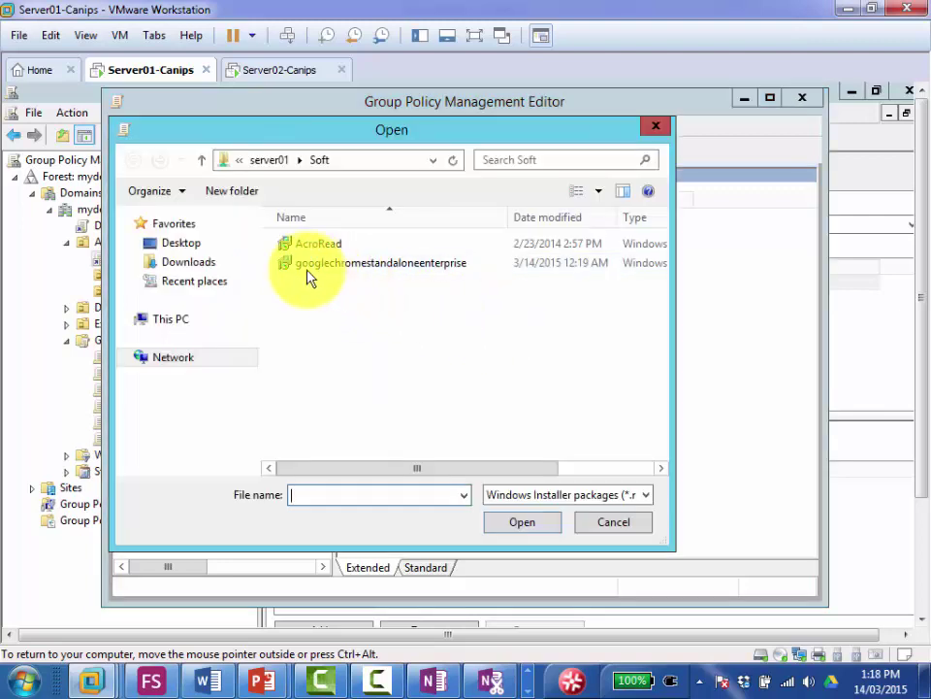
double_click(308, 272)
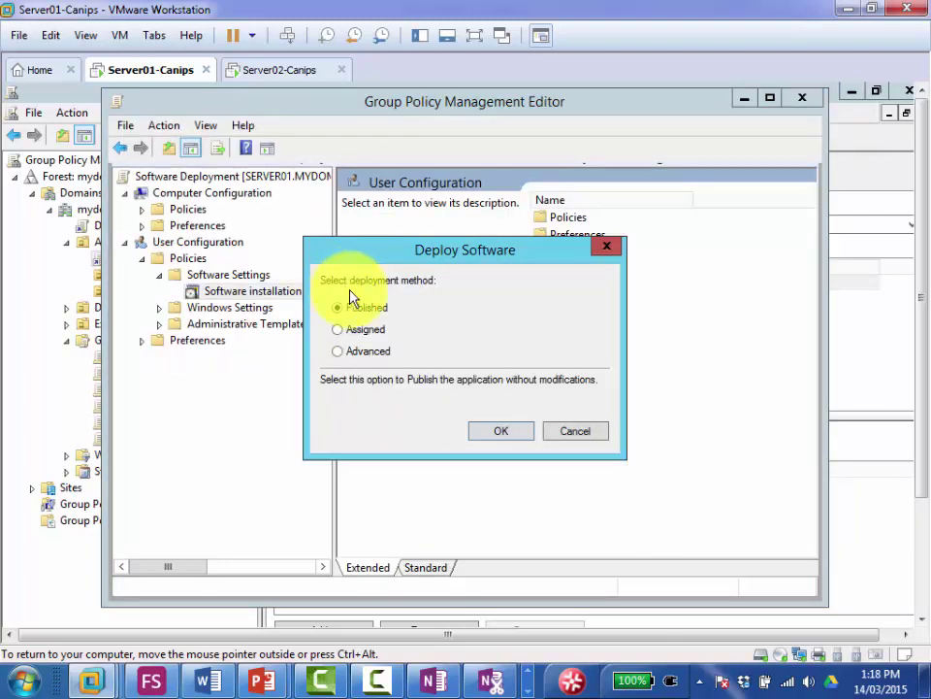
left_click(486, 437)
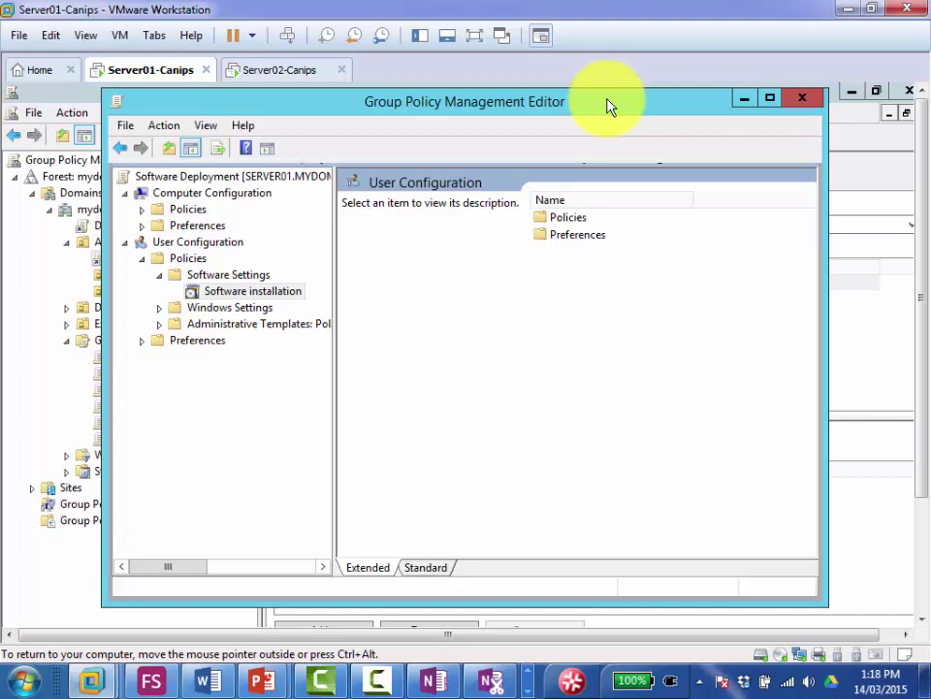
Step: Check the Software installation list showing Google Chrome 66.56 beside Adobe Reader 9.3
left_click(256, 292)
left_click(431, 248)
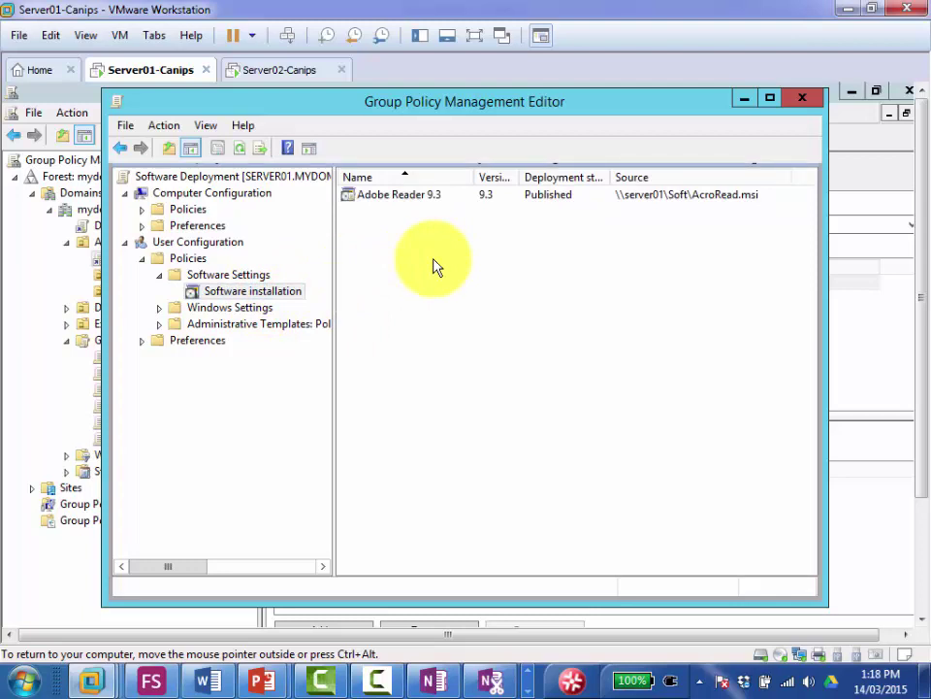
left_click(434, 264)
left_click(434, 262)
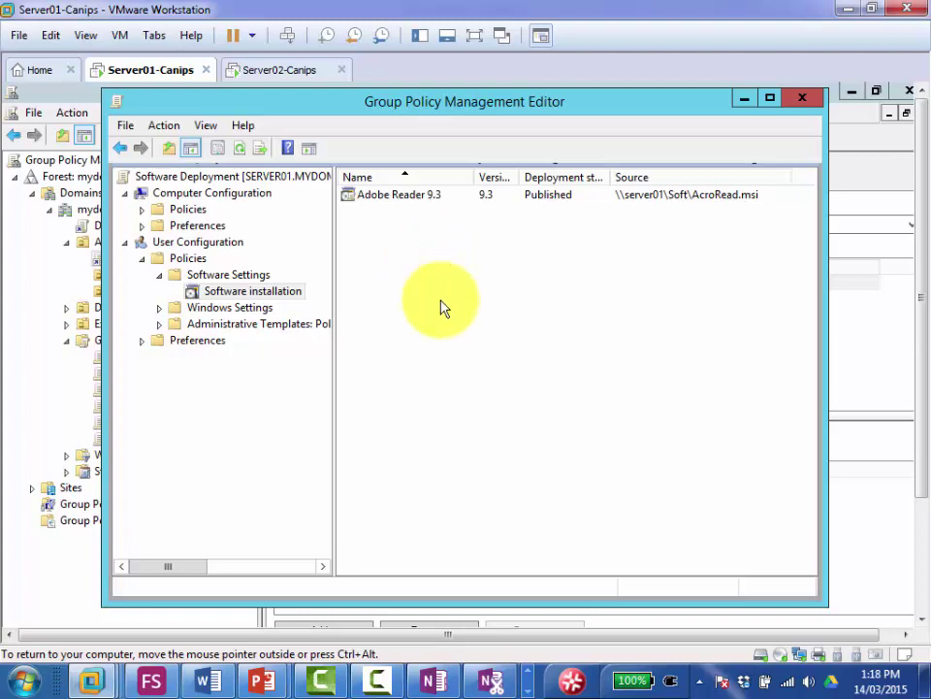
left_click(442, 305)
left_click(441, 305)
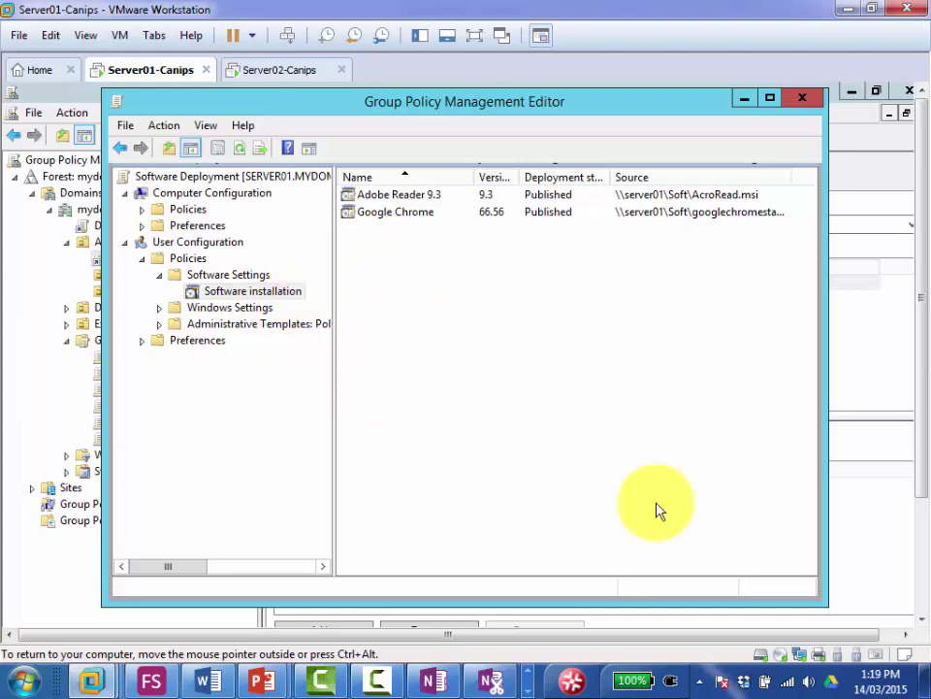
Step: Rerun gpupdate /force in Server01's command prompt
right_click(274, 290)
mouse_move(364, 302)
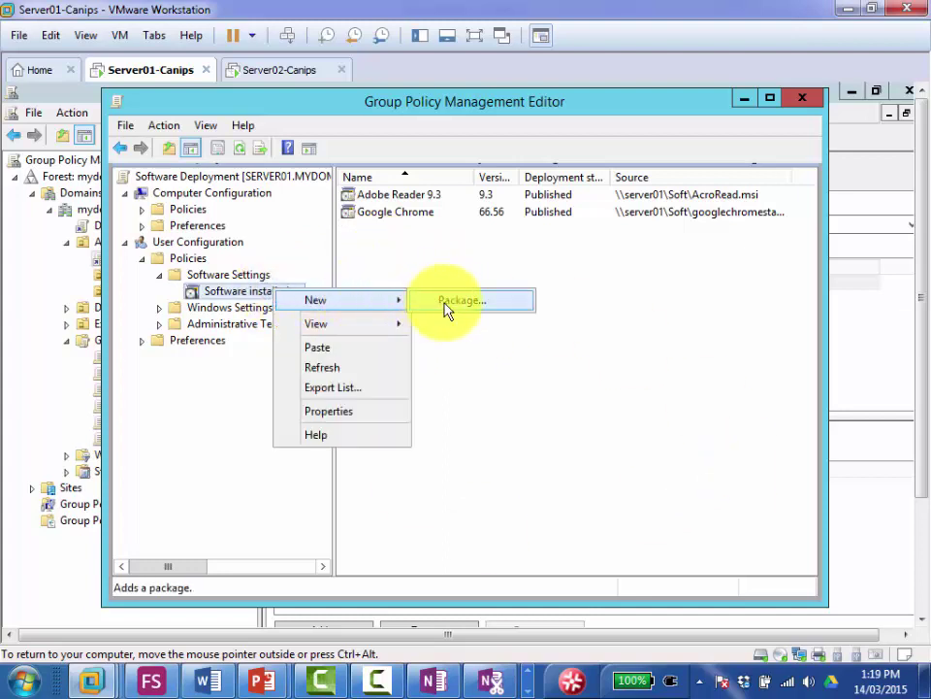
left_click(484, 254)
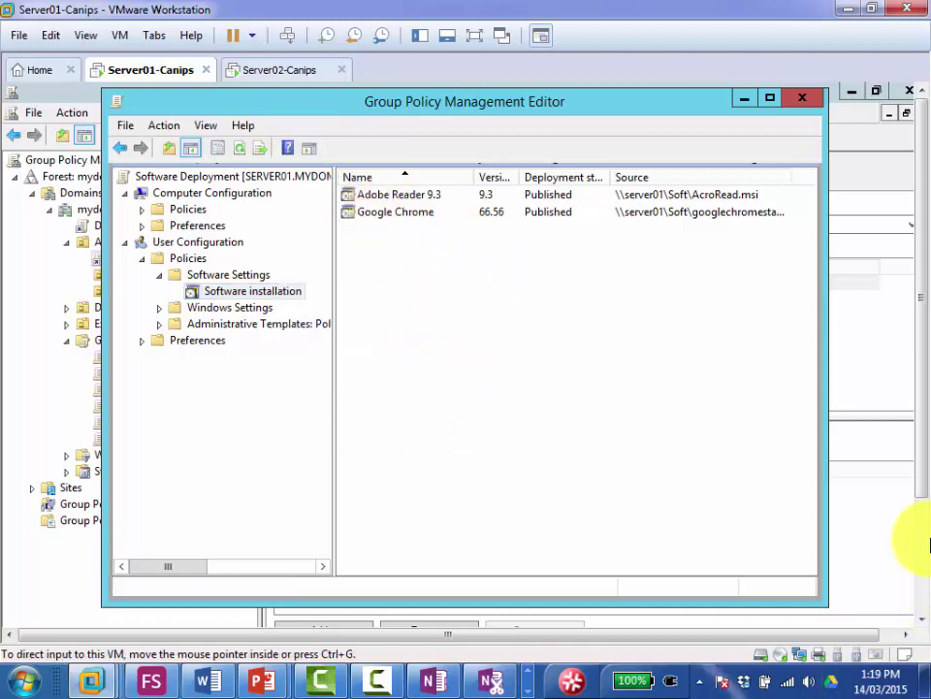
left_click(355, 609)
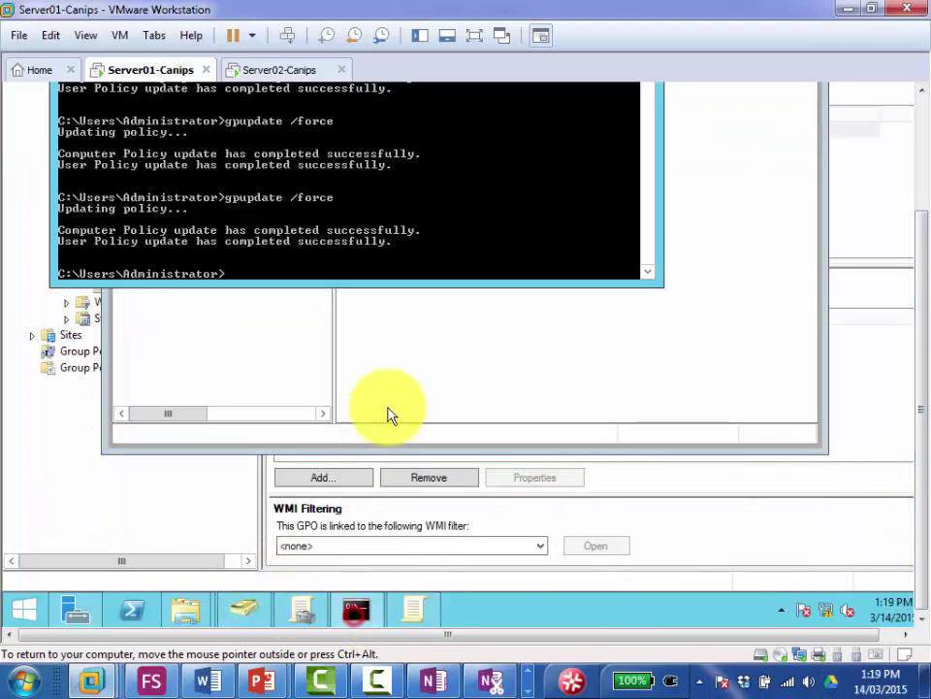
left_click(378, 268)
key("Up")
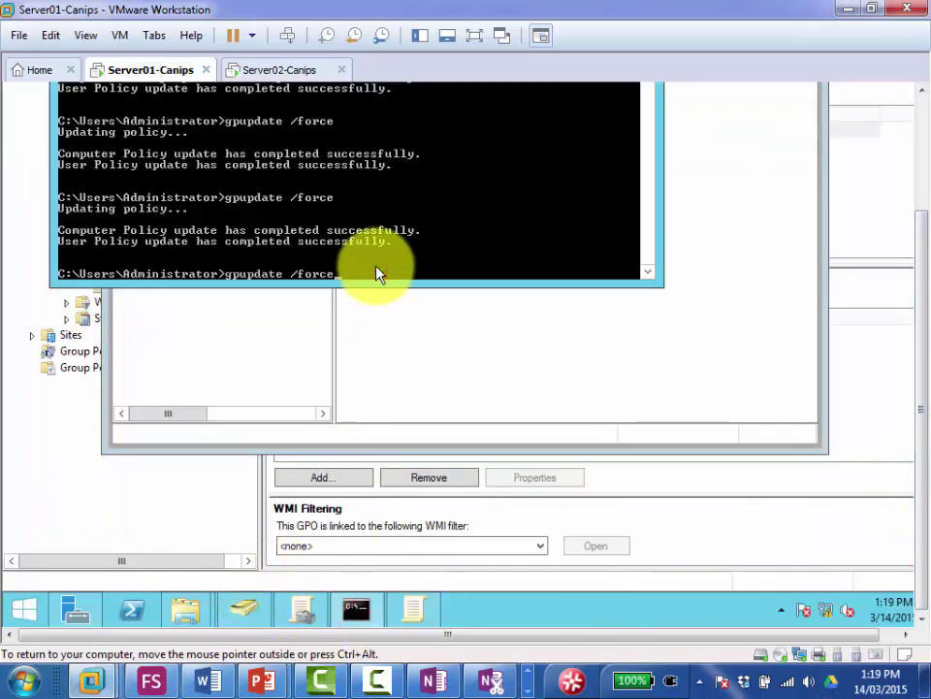
key("Return")
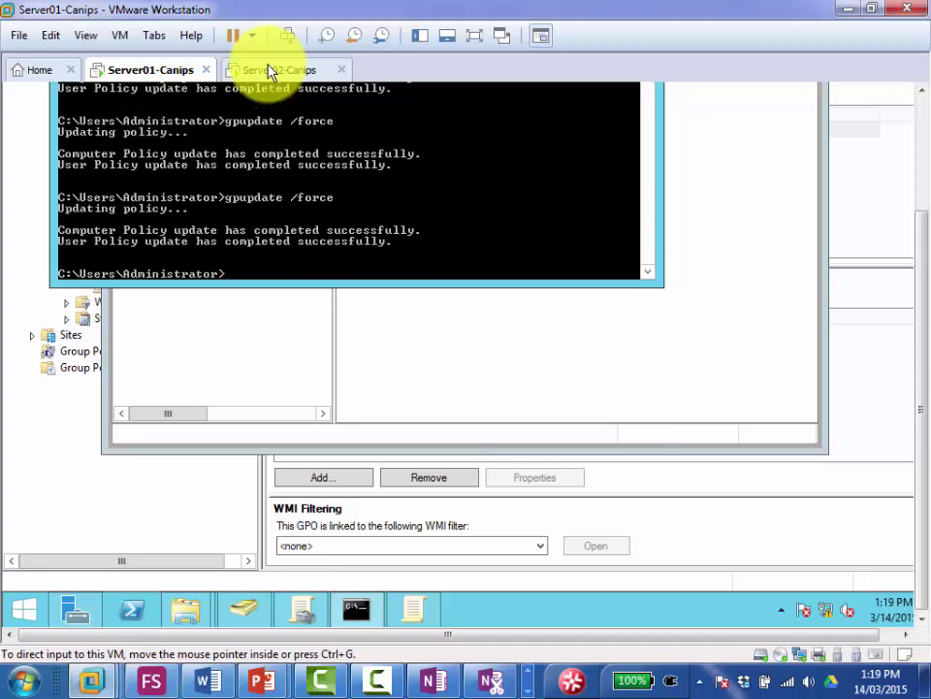
Step: On Server02, refresh Get Programs and start installing Google Chrome from the network
left_click(270, 70)
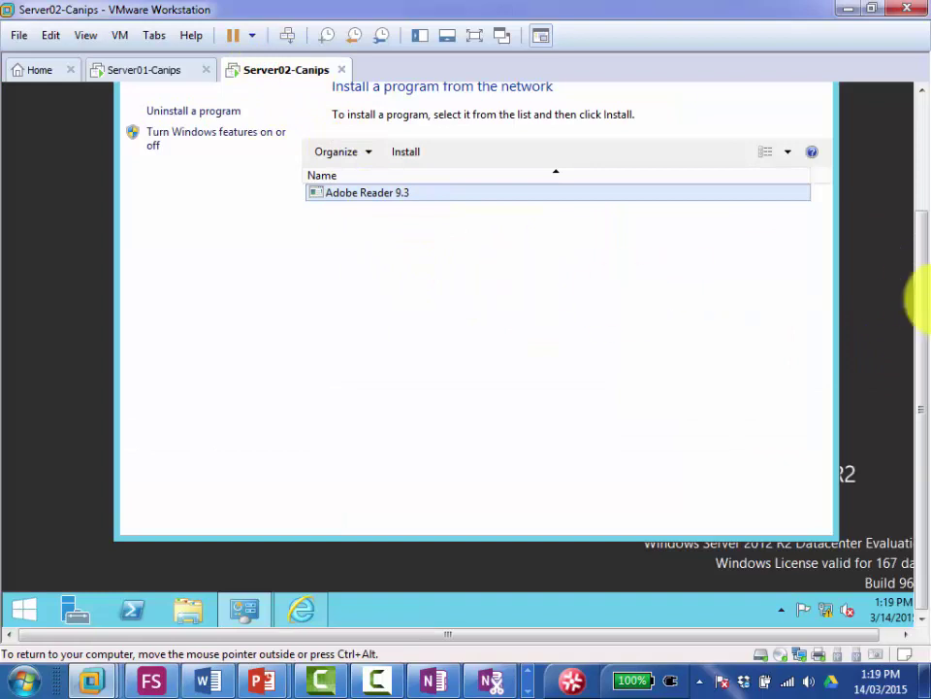
left_click_drag(920, 292, 920, 226)
left_click(473, 369)
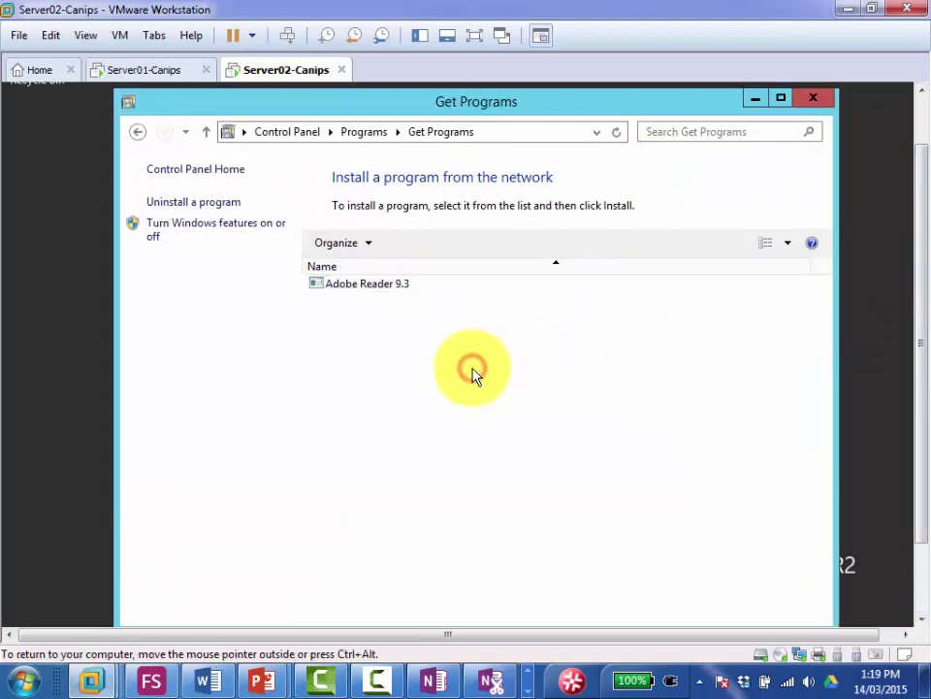
key("F5")
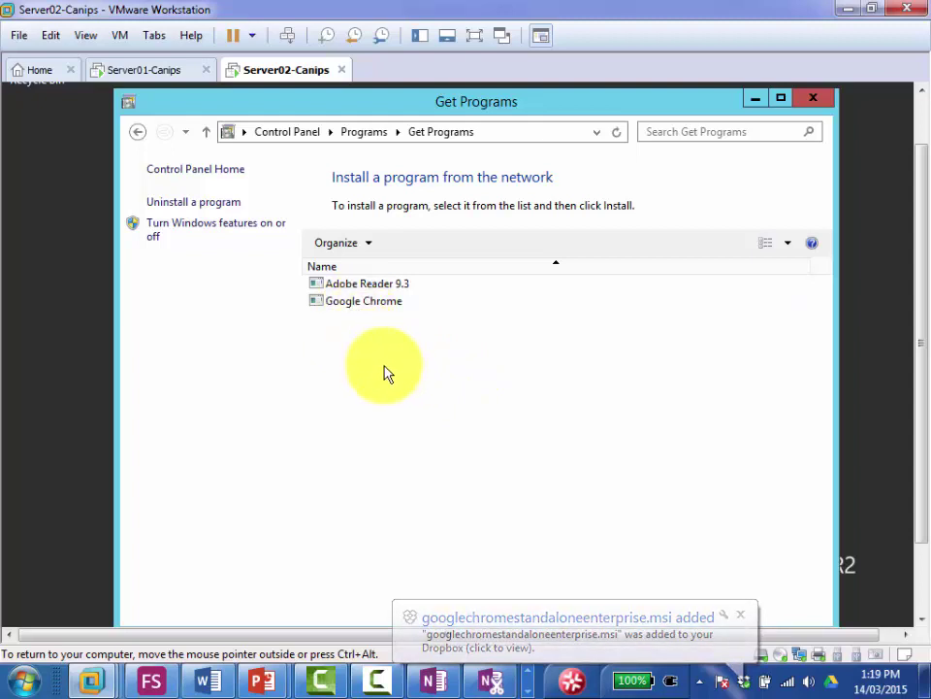
double_click(356, 306)
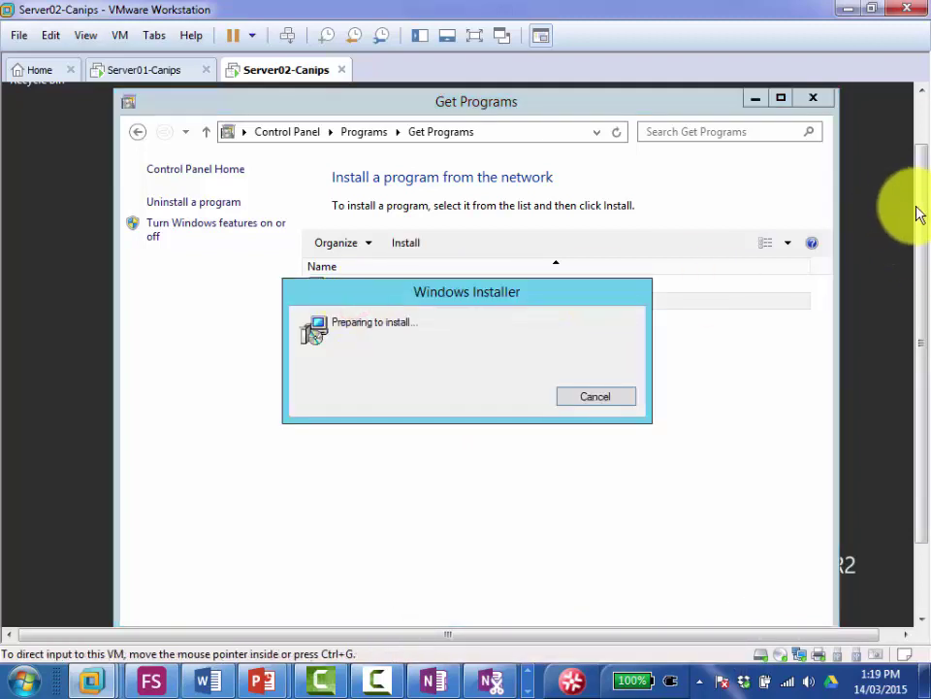
Step: Return to the Server02 desktop via the Start screen while Chrome installs
left_click_drag(921, 206, 930, 328)
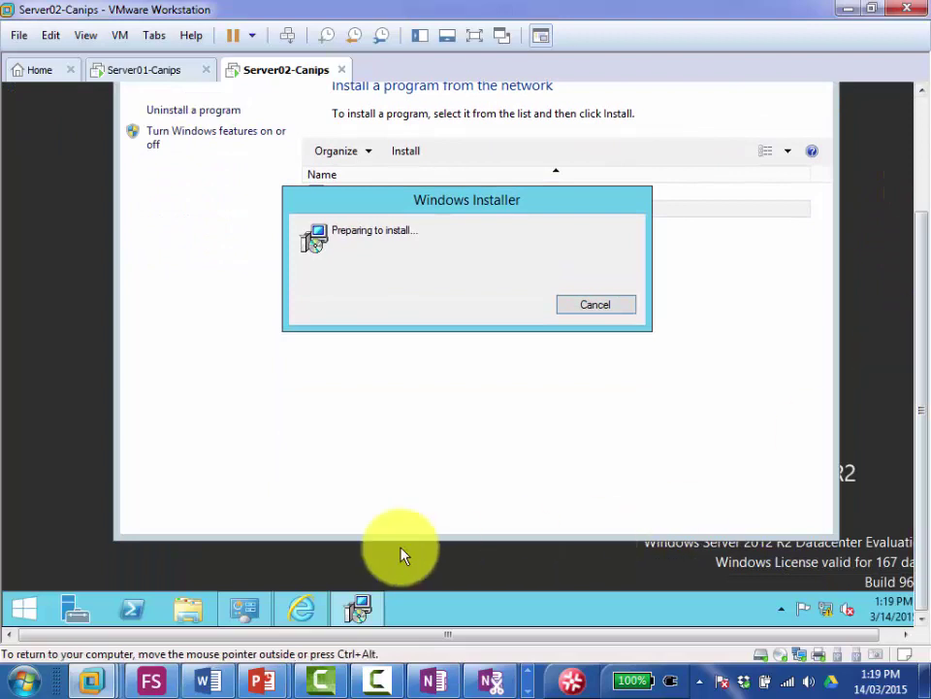
left_click(31, 611)
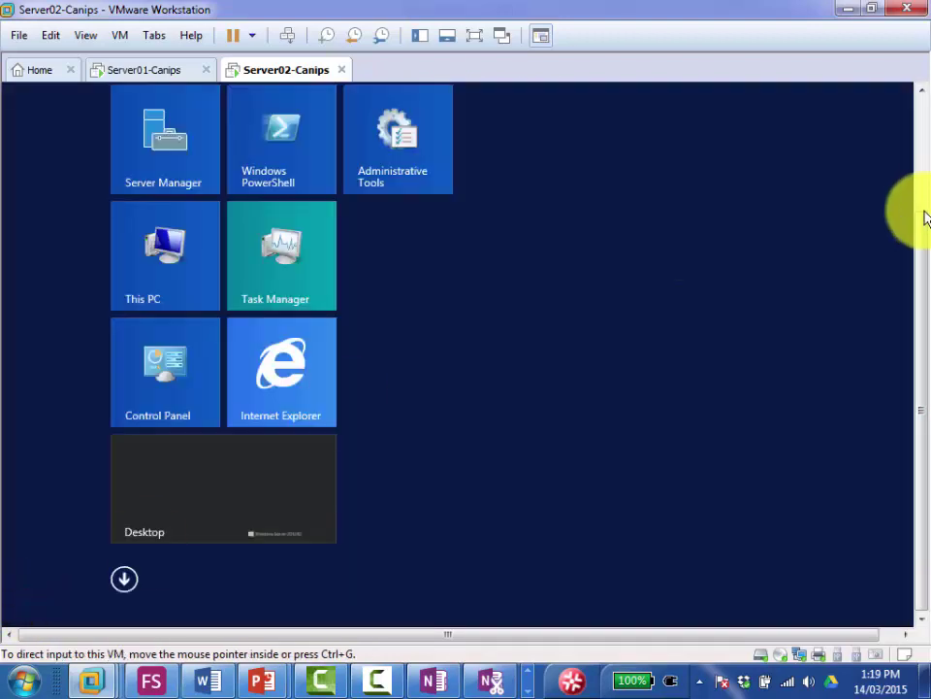
left_click_drag(926, 218, 914, 31)
left_click_drag(912, 121, 920, 320)
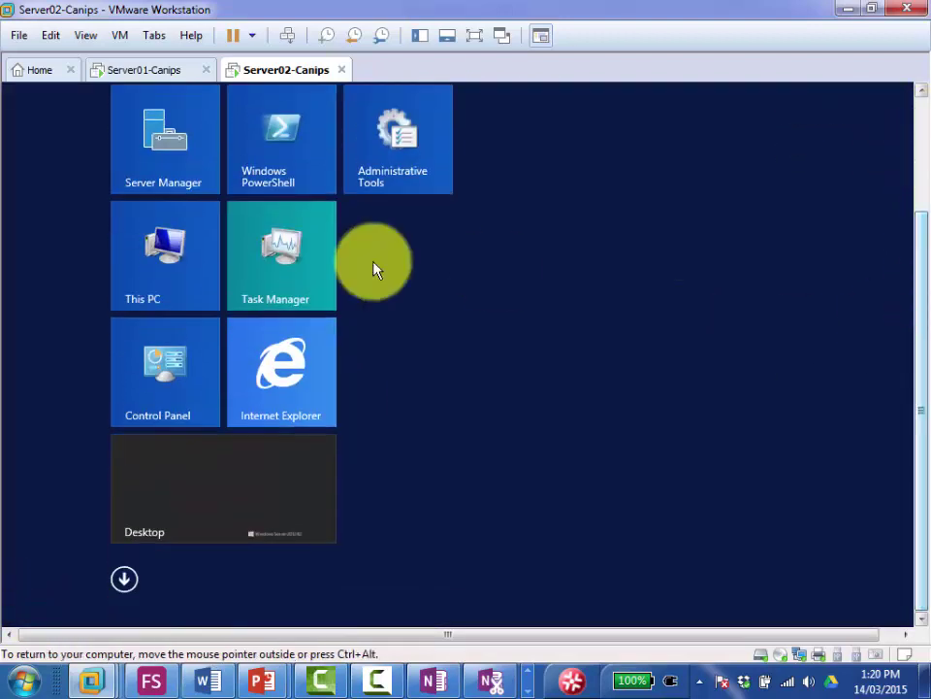
left_click(208, 470)
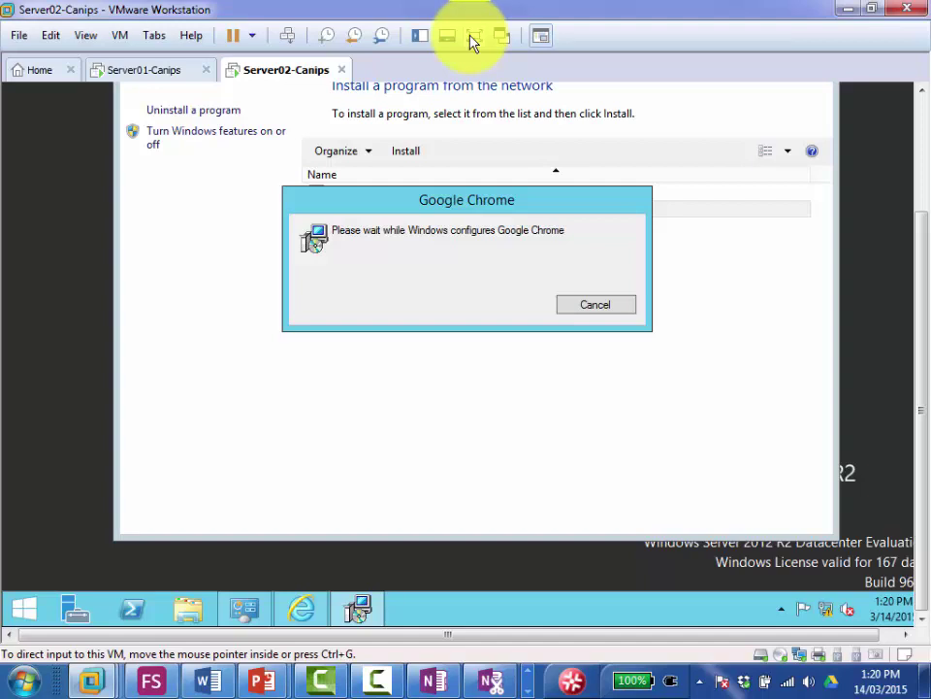
Step: On Server01, close the open policy editor and return to Group Policy Management
left_click(150, 70)
left_click(209, 351)
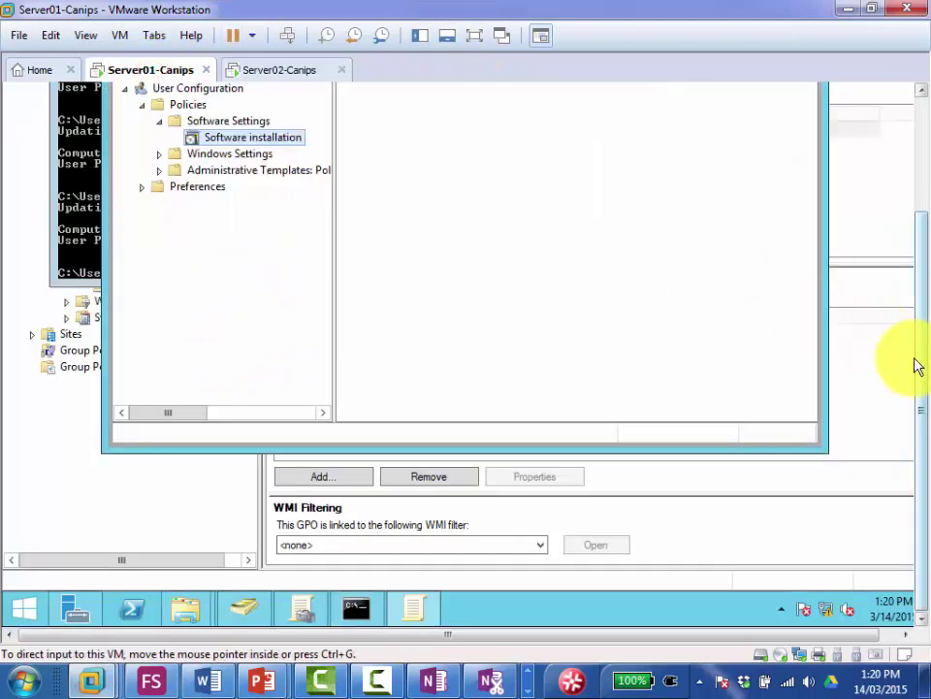
left_click_drag(920, 351, 917, 245)
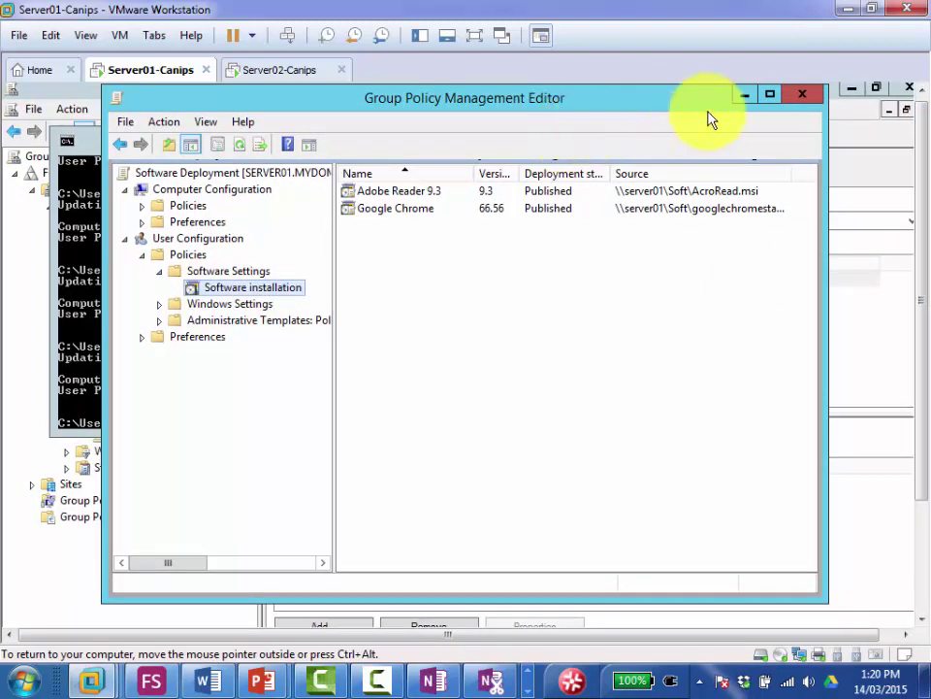
left_click(808, 100)
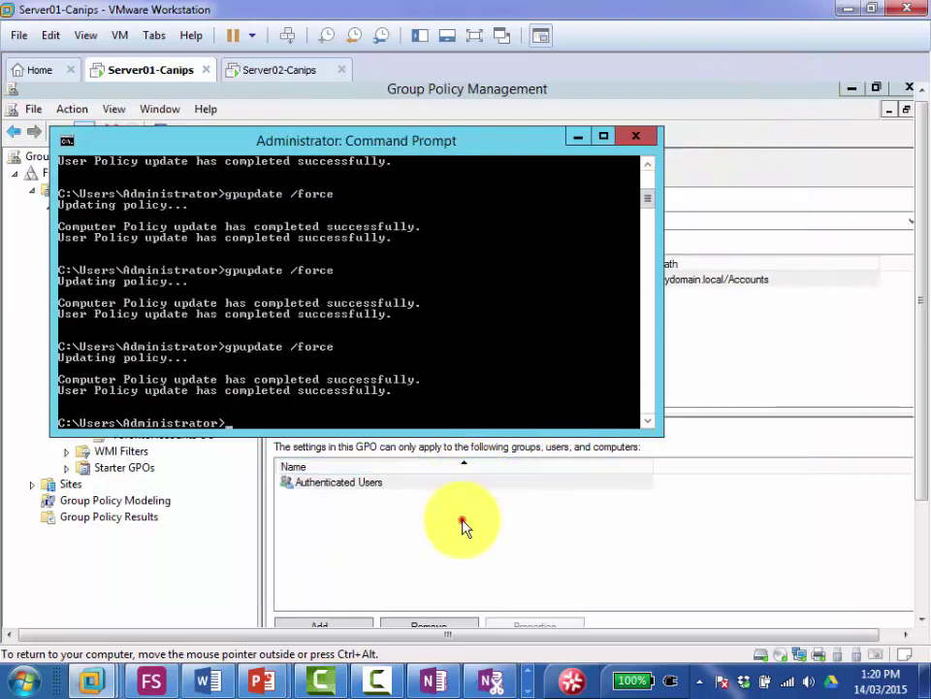
left_click(462, 522)
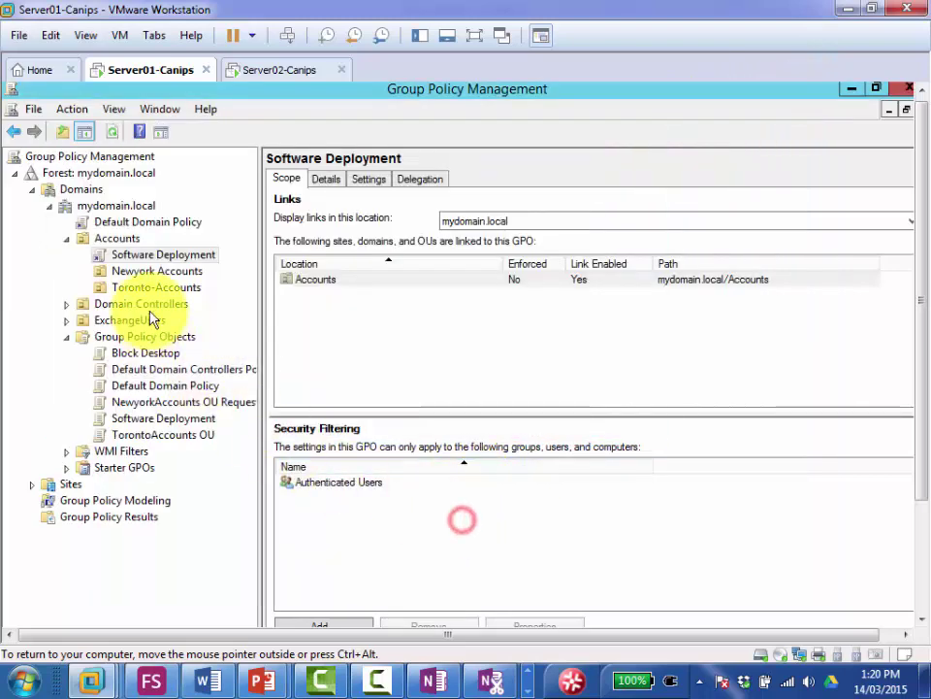
Step: Edit Software Deployment and view User Configuration Software installation, showing Adobe Reader 9.3 and Google Chrome
right_click(183, 258)
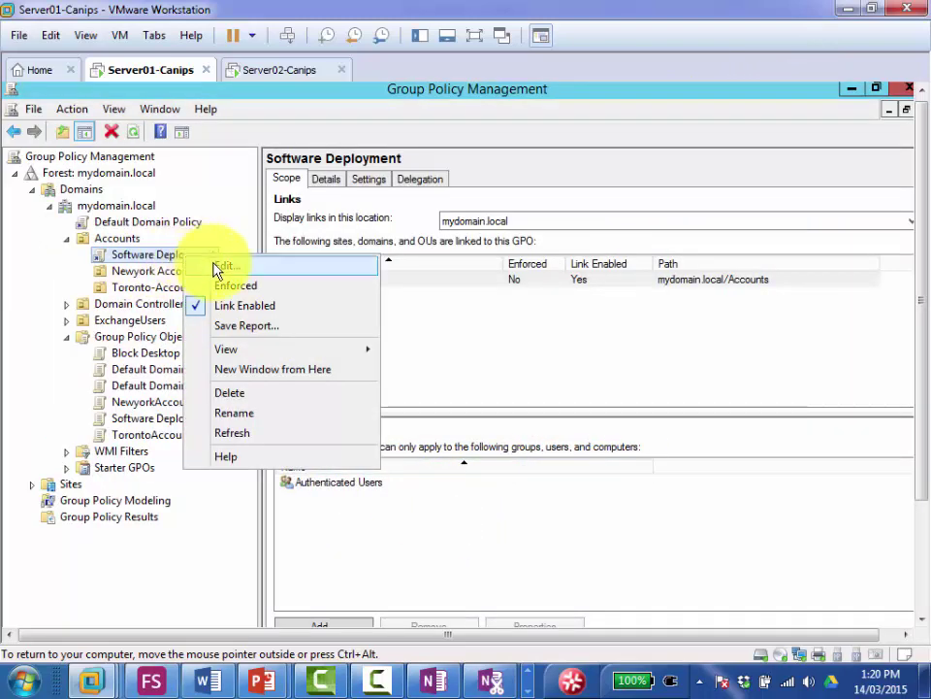
left_click(215, 265)
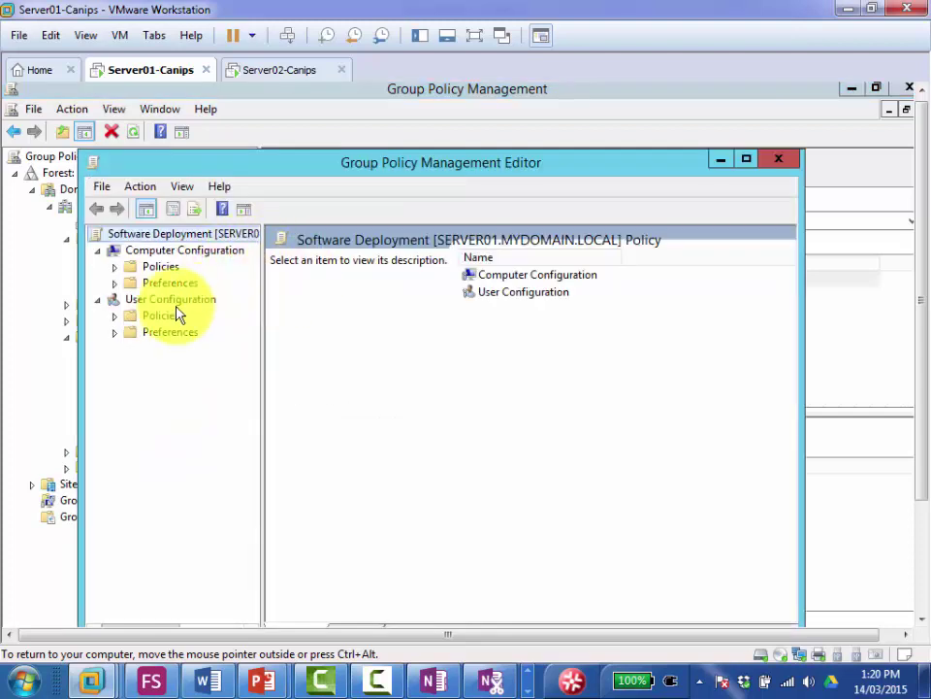
left_click(114, 316)
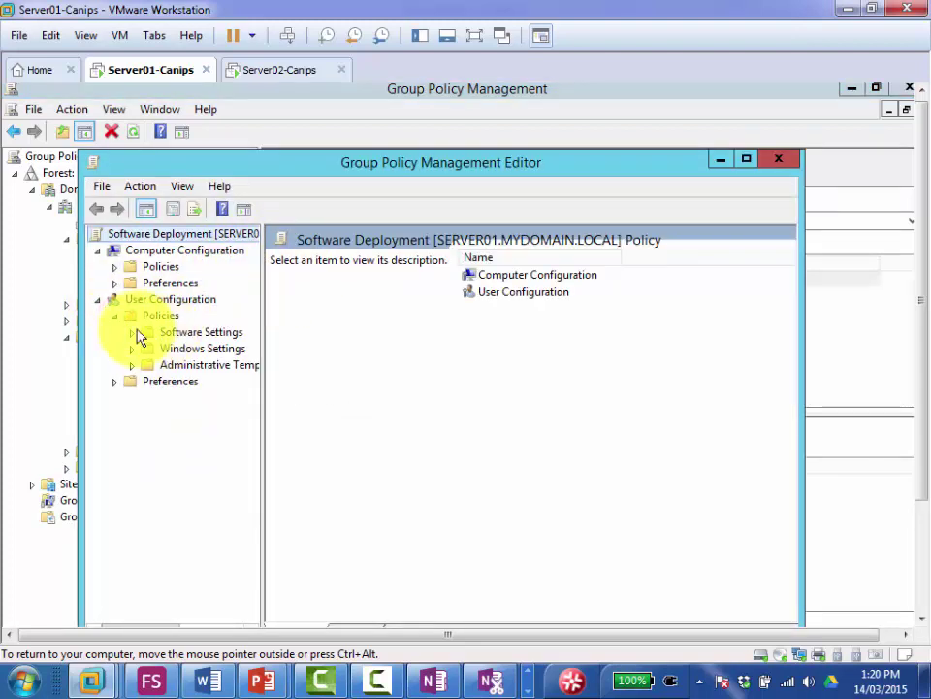
left_click(132, 331)
left_click(191, 349)
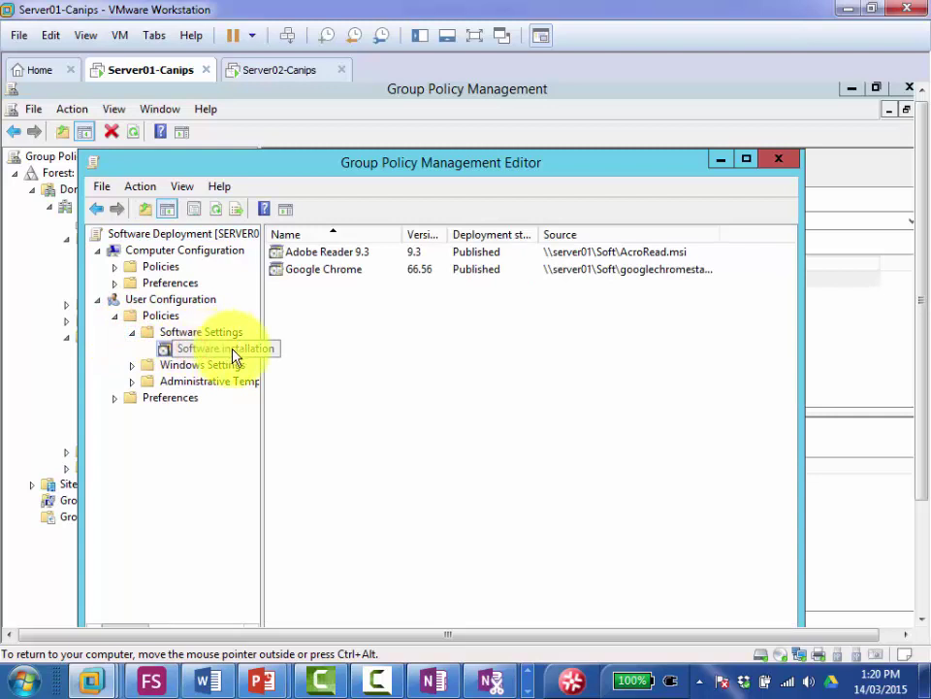
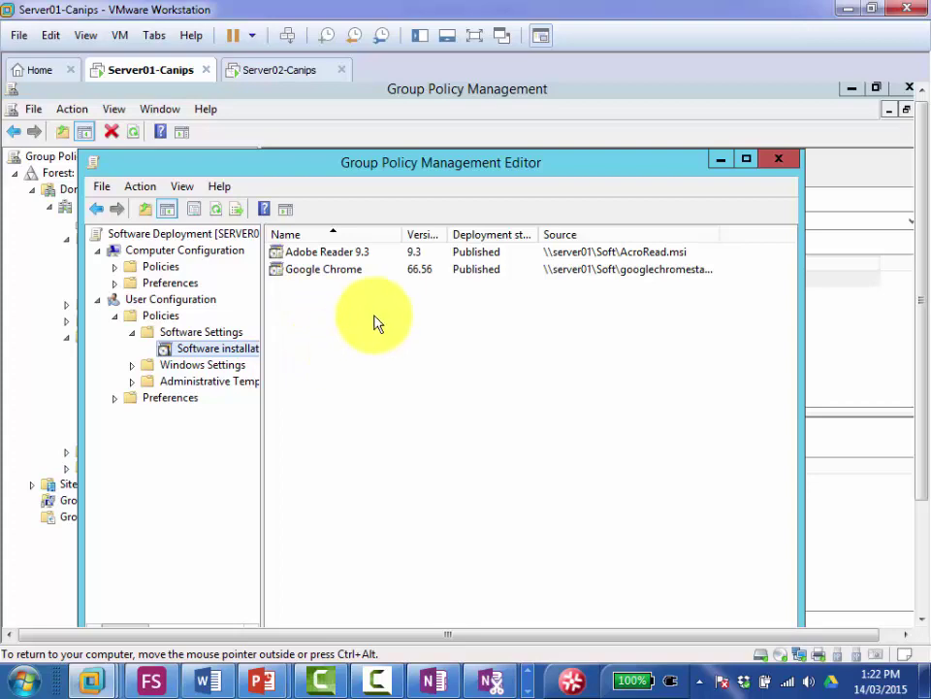
Step: Switch to the OneNote Group Policy page with the five major steps for deploying .msi software
left_click(430, 680)
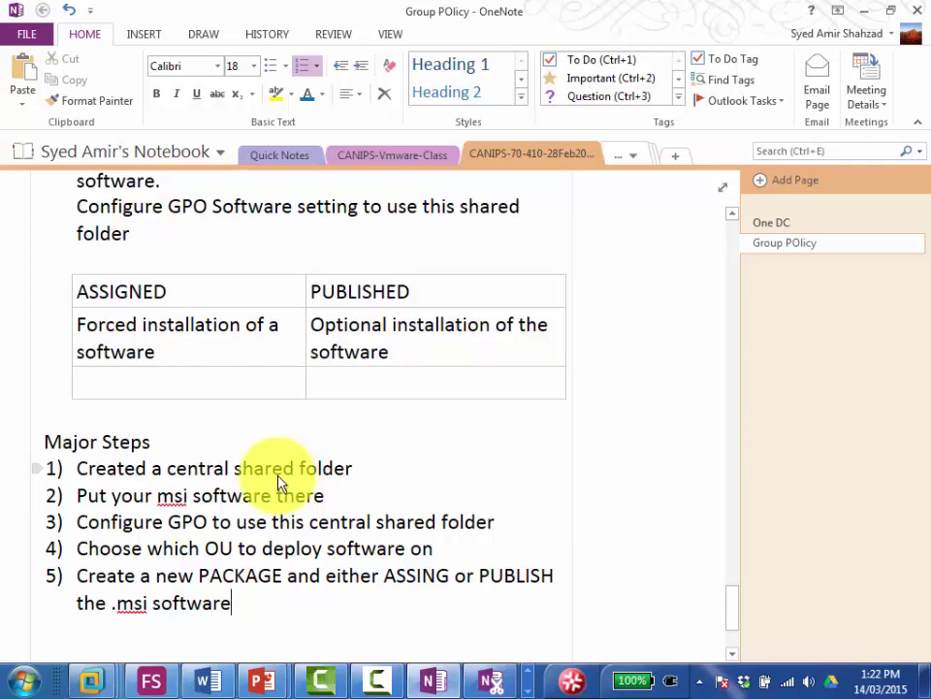
Step: Return from OneNote to the Server01-Canips VM's Group Policy Management Editor
mouse_move(91, 679)
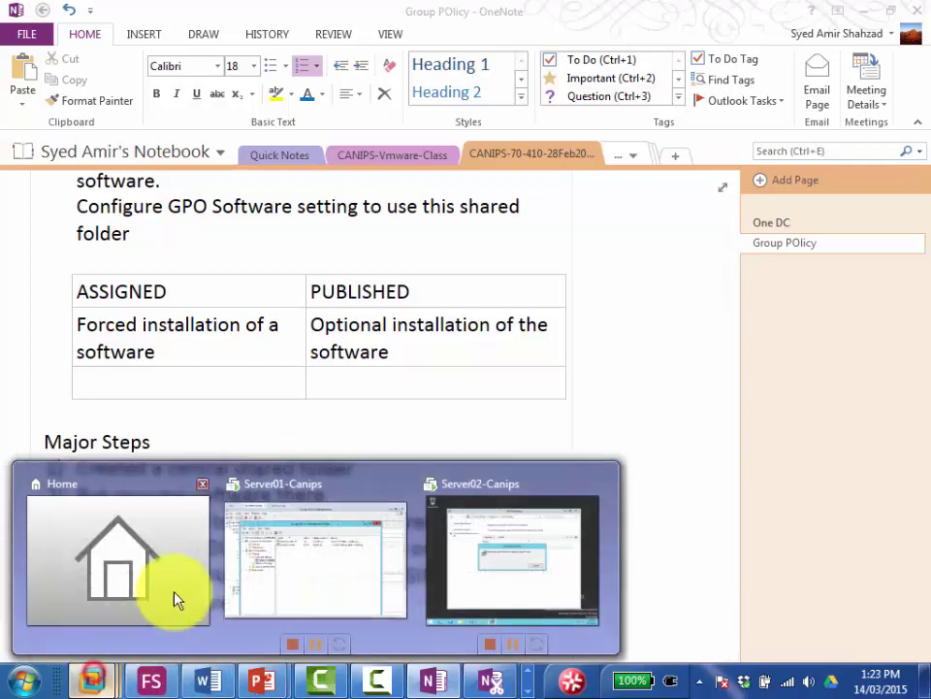
left_click(367, 579)
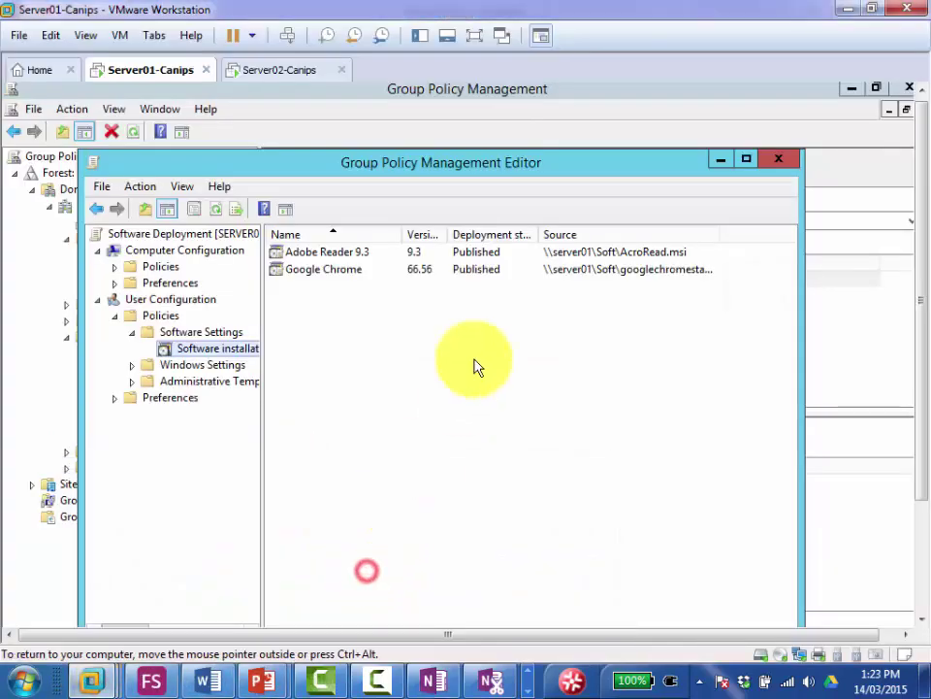
Step: Select the Google Chrome package, then launch Chrome from the Server02-Canips desktop shortcut
left_click(310, 274)
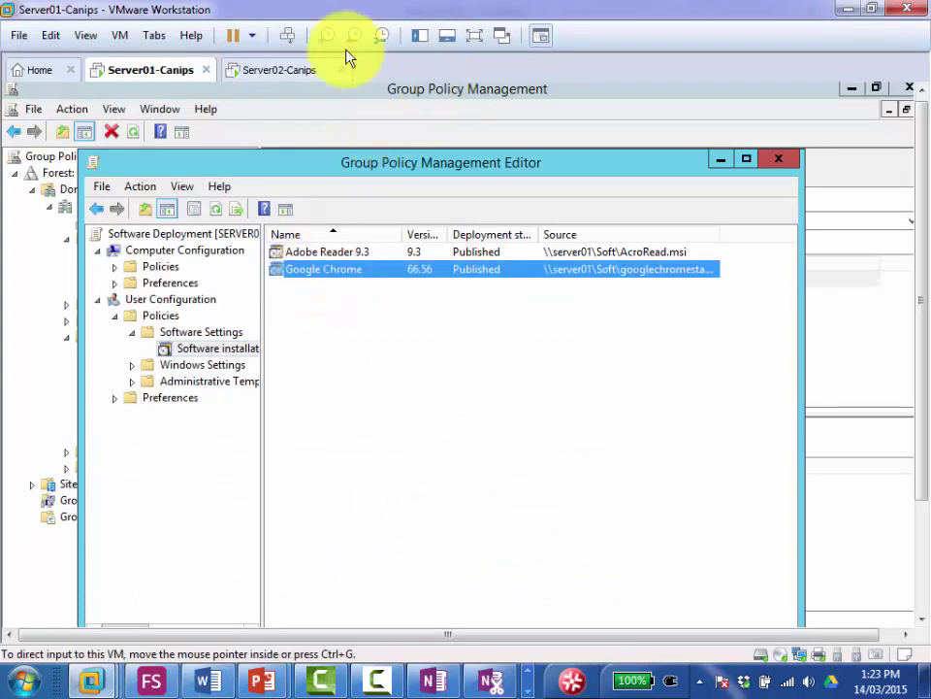
left_click(260, 70)
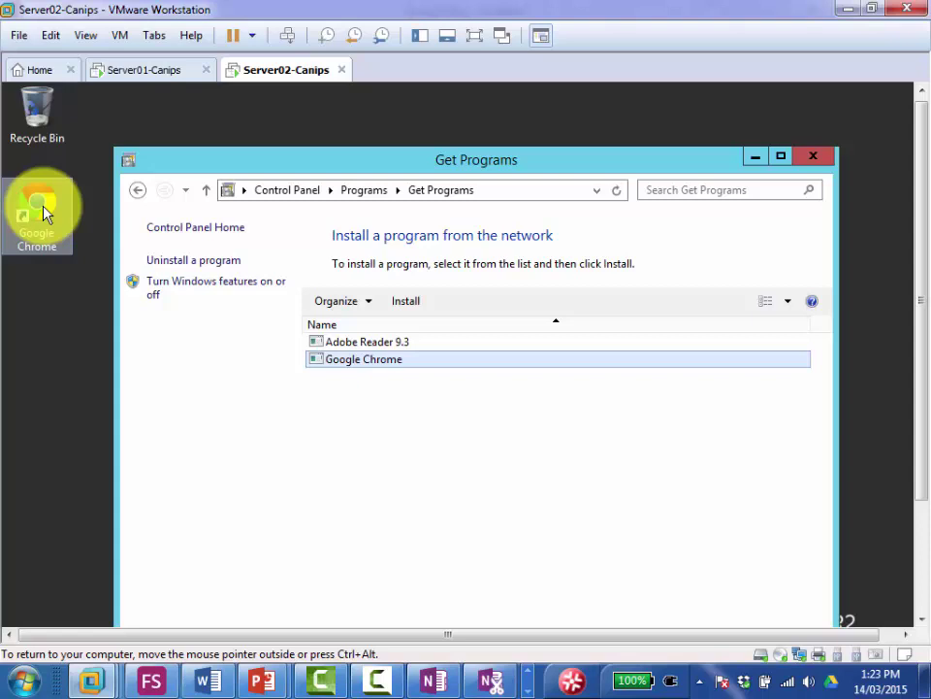
left_click(44, 212)
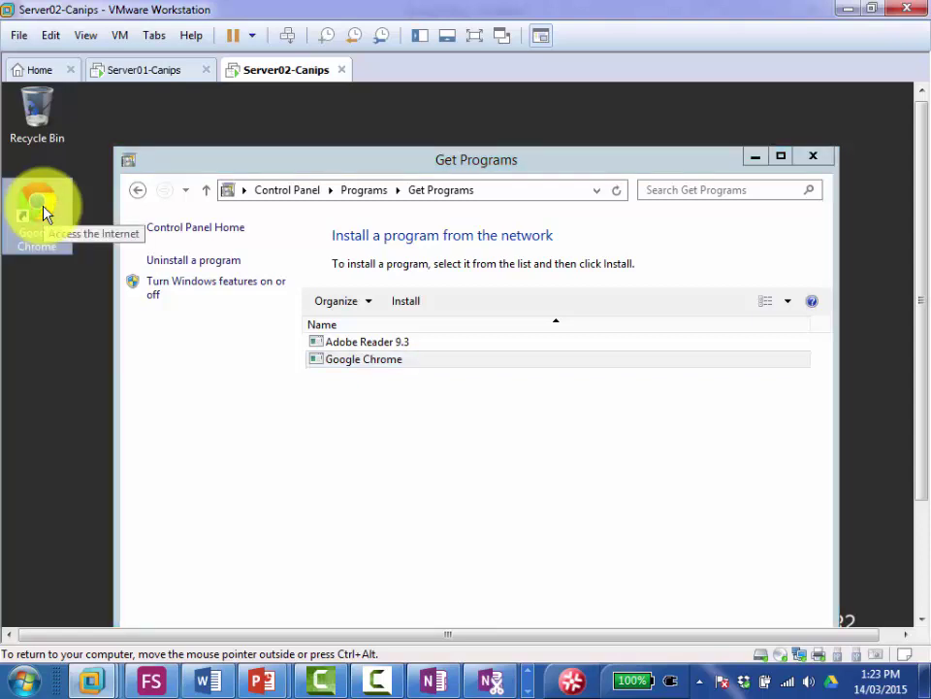
double_click(44, 211)
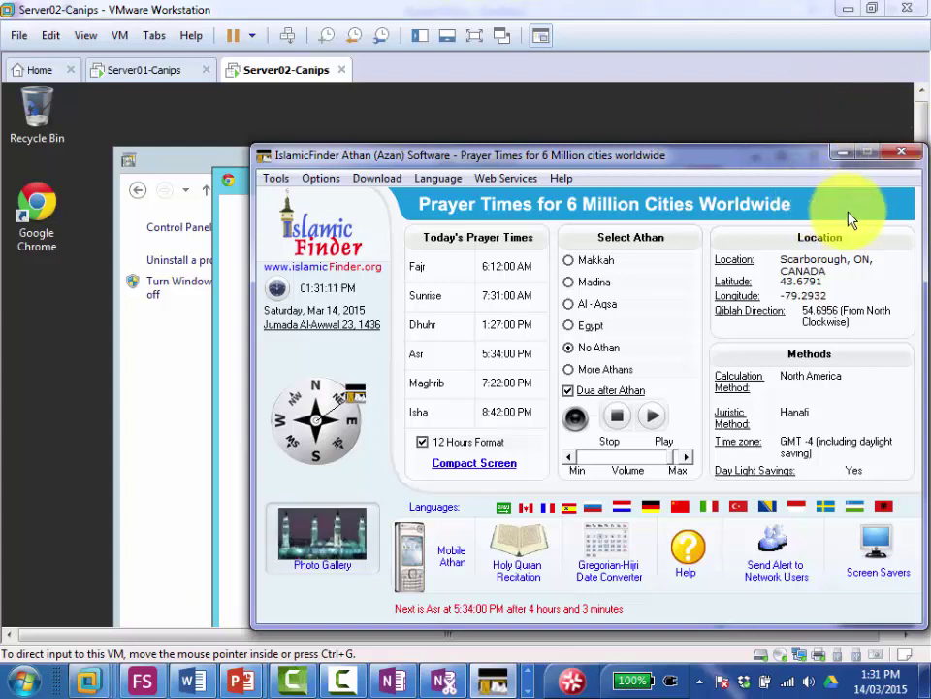
Step: Minimize the IslamicFinder prayer-times window and close the Welcome to Chrome dialog
left_click(838, 155)
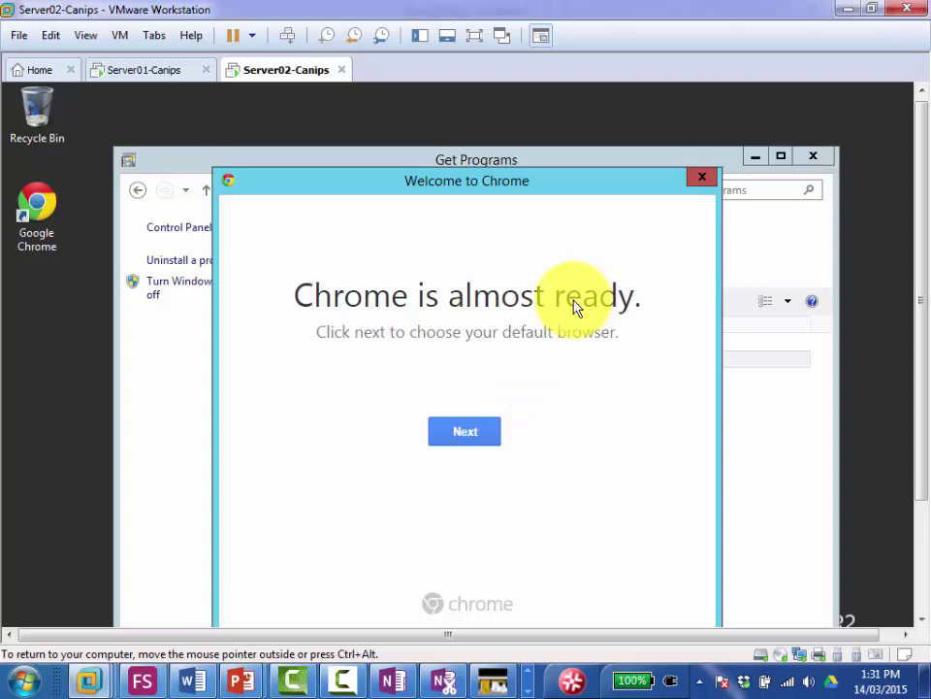
left_click_drag(921, 162, 760, 239)
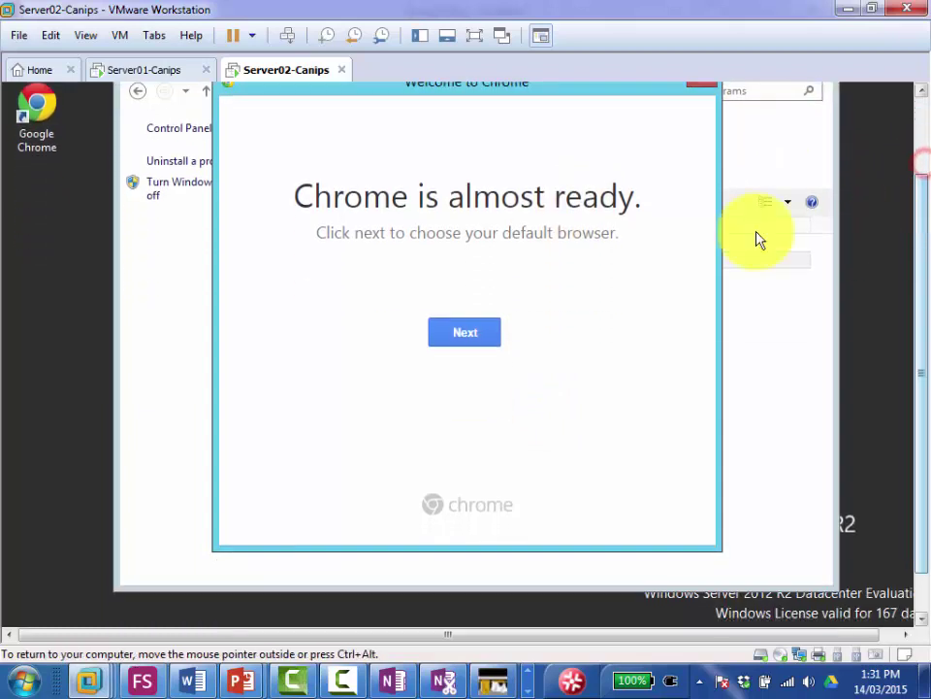
left_click(916, 120)
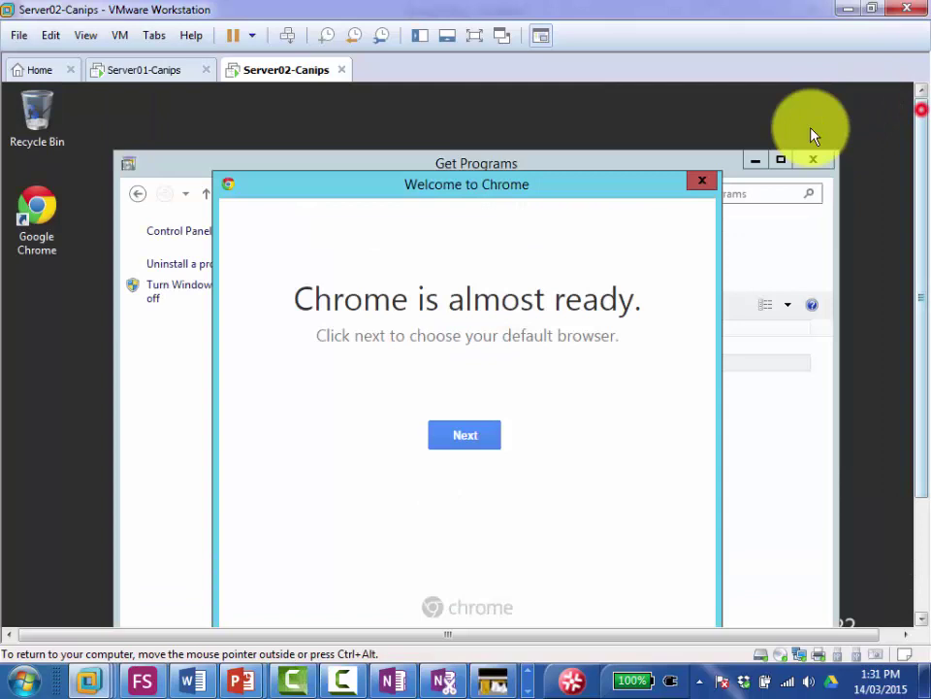
left_click(700, 184)
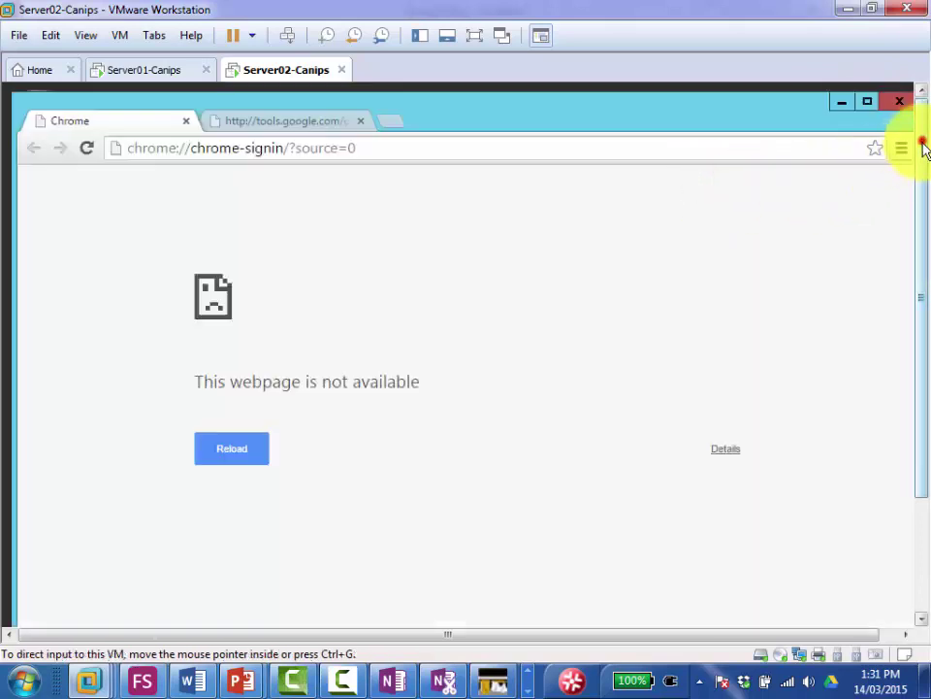
Step: Show Server02 full screen, reload the unavailable sign-in page, and close Chrome
mouse_move(922, 143)
left_mouse_down()
mouse_move(926, 221)
mouse_move(923, 149)
left_mouse_up()
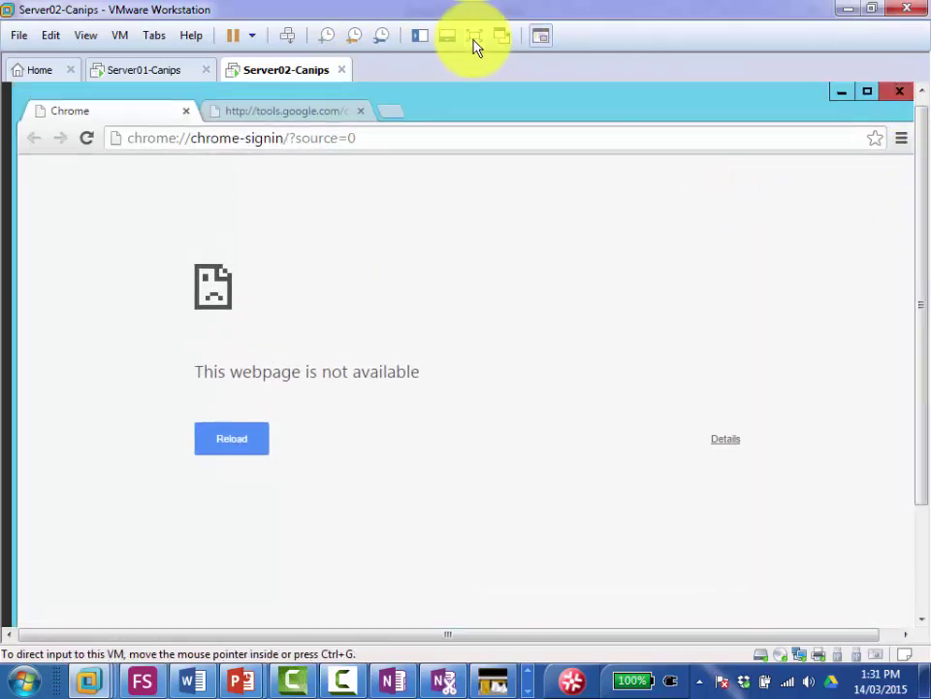
left_click(475, 39)
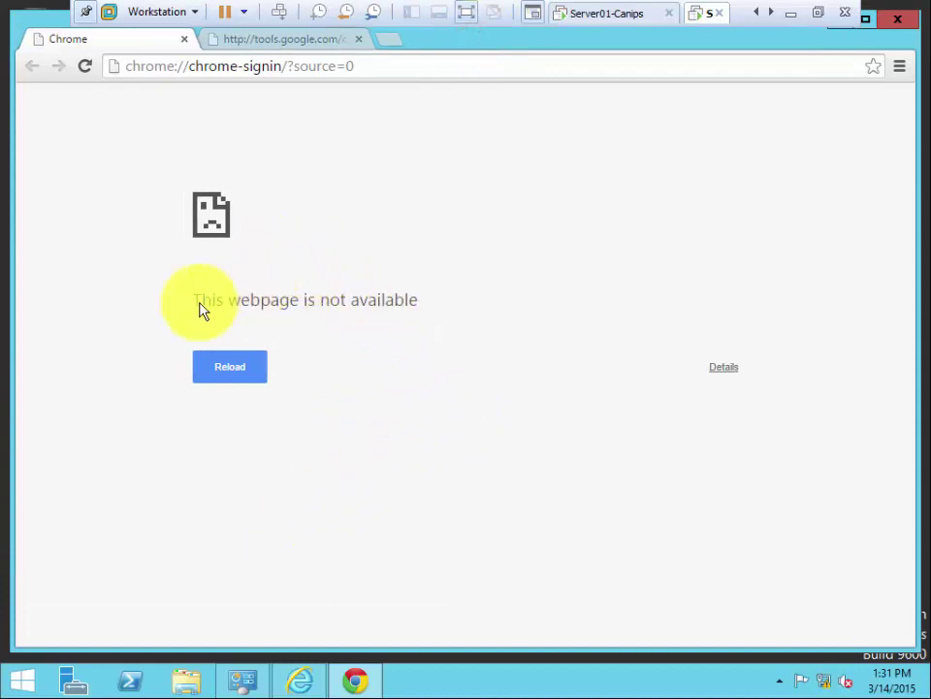
left_click(235, 373)
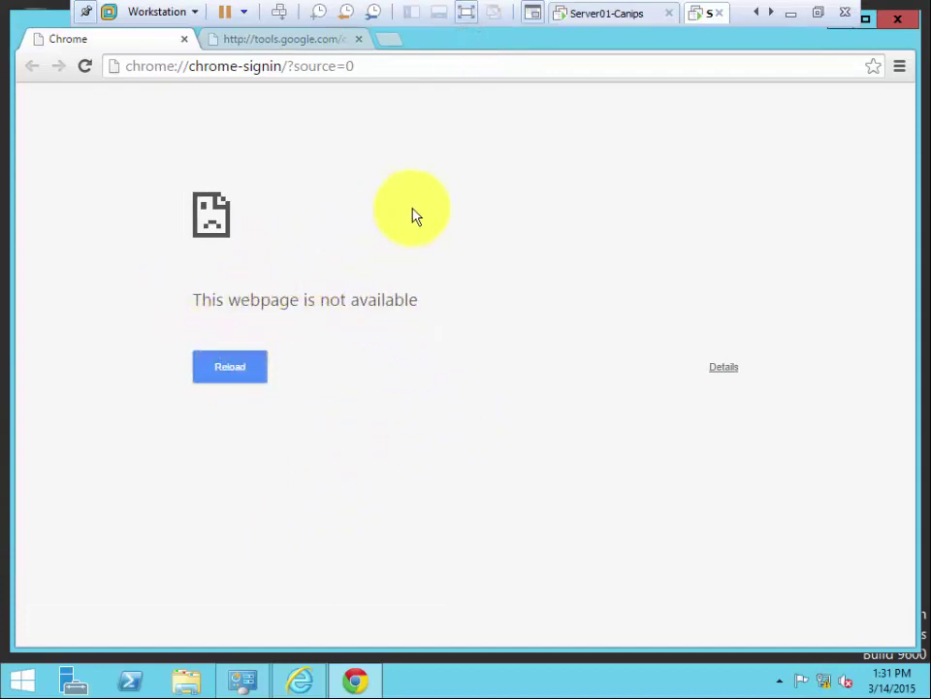
left_click(899, 20)
Step: Open Control Panel > Programs > Get Programs on Server02, then exit full screen
left_click(403, 346)
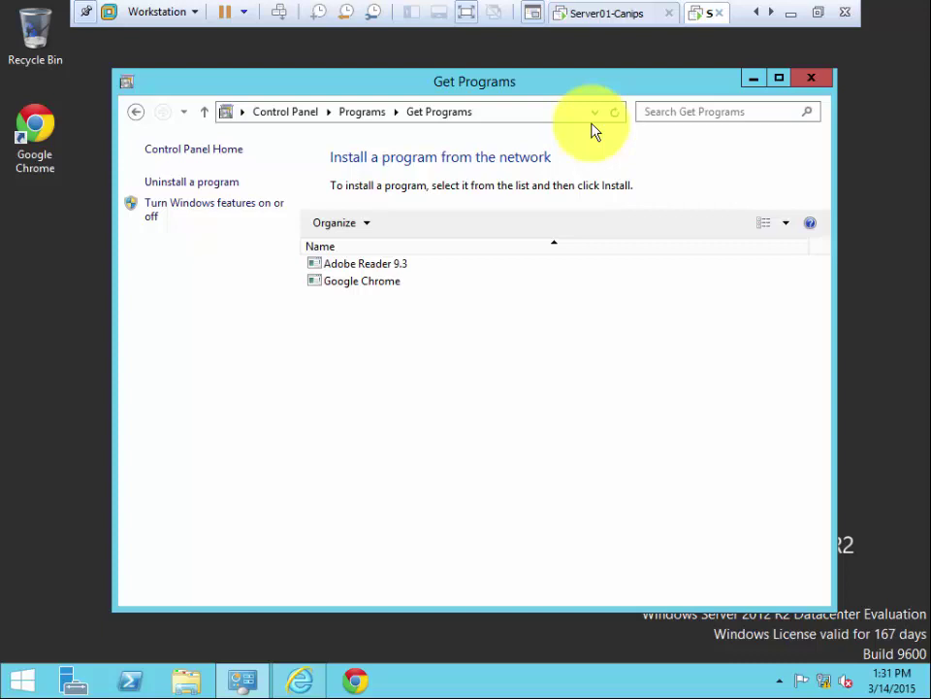
left_click(486, 366)
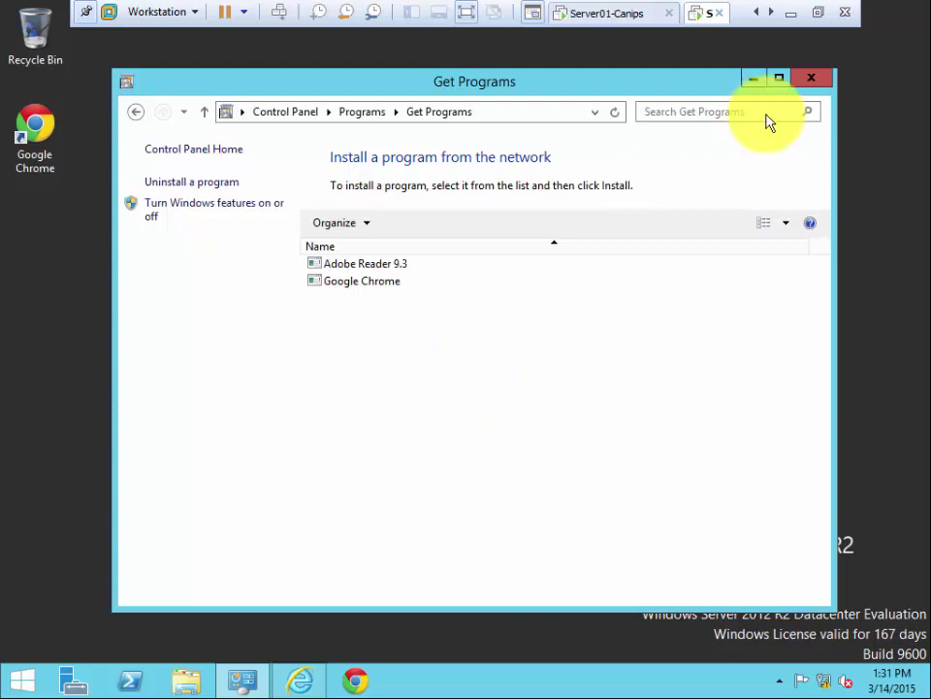
left_click(704, 85)
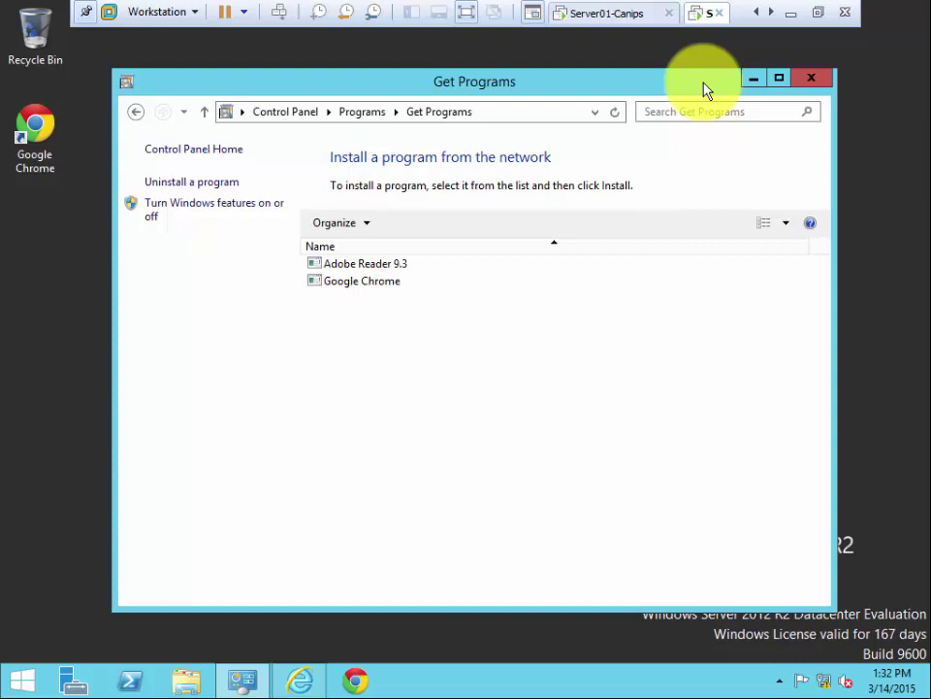
left_click(498, 327)
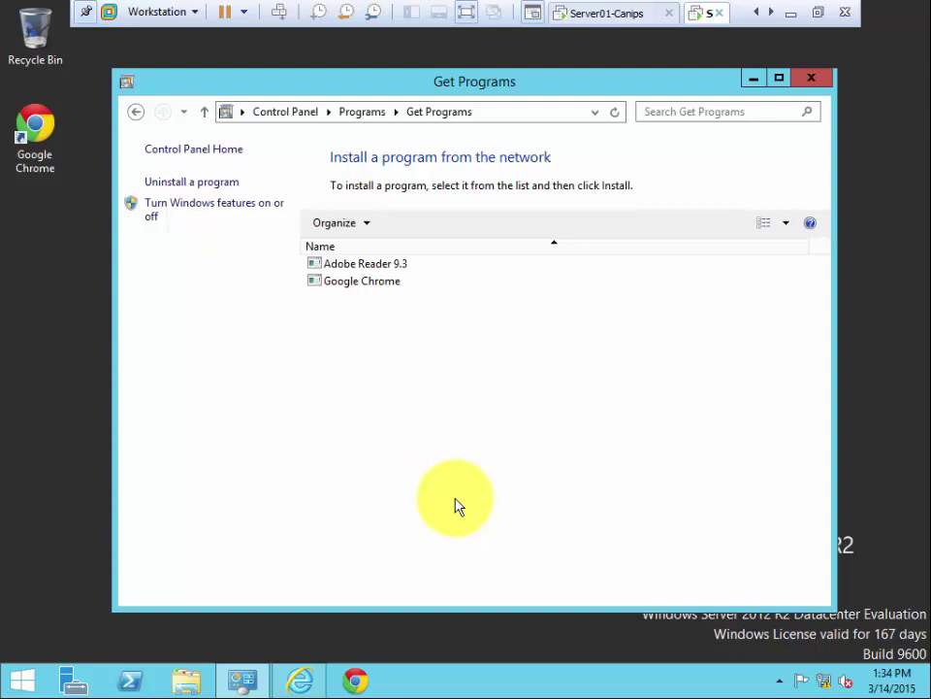
left_click(426, 334)
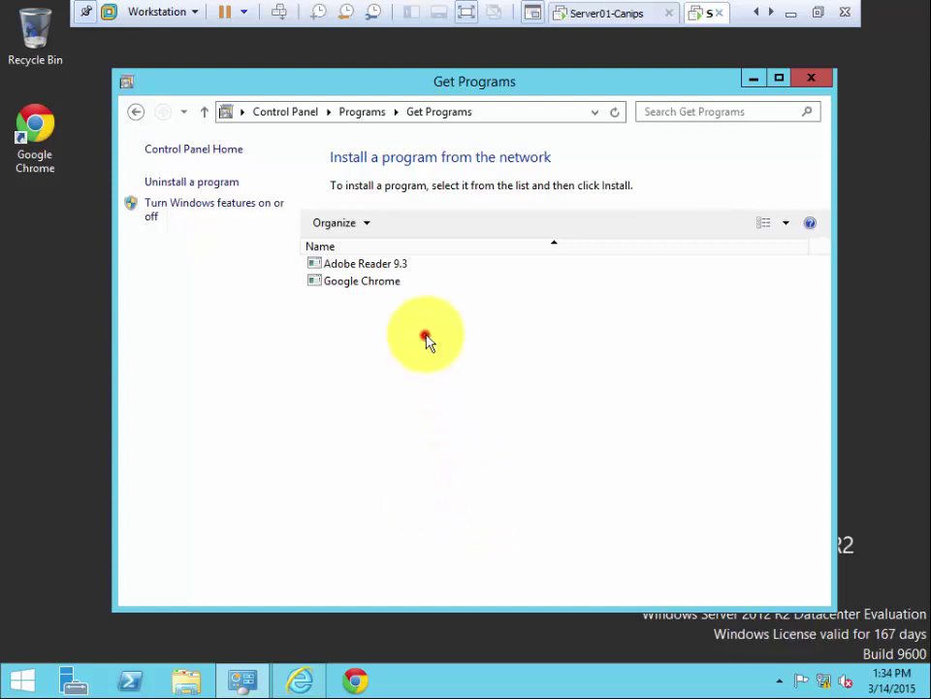
left_click(817, 18)
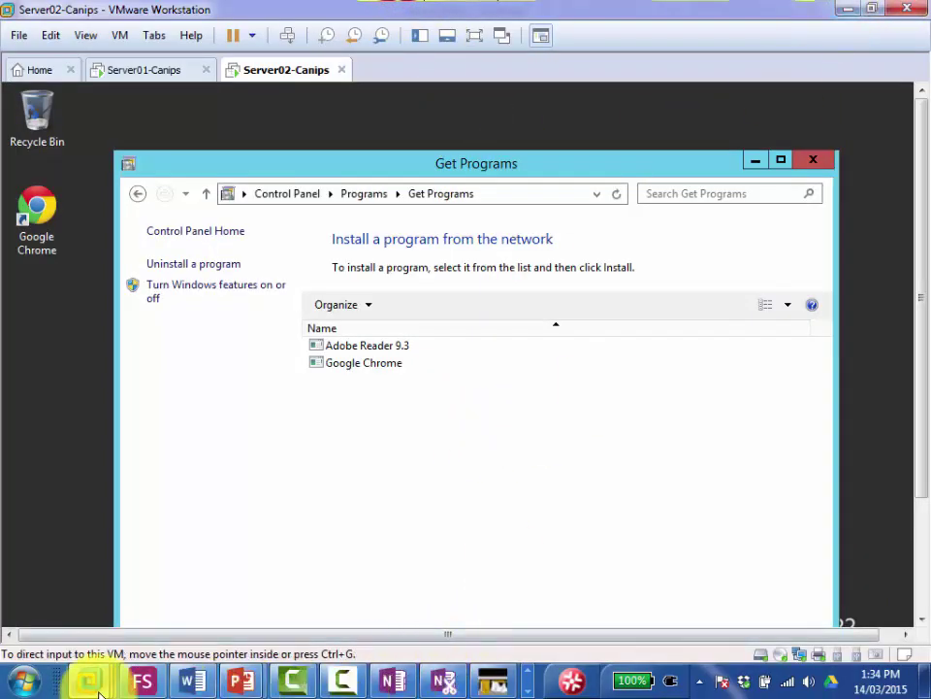
Step: Bring VMware forward and switch to the Server01-Canips VM showing Google Chrome as Published
left_click(527, 674)
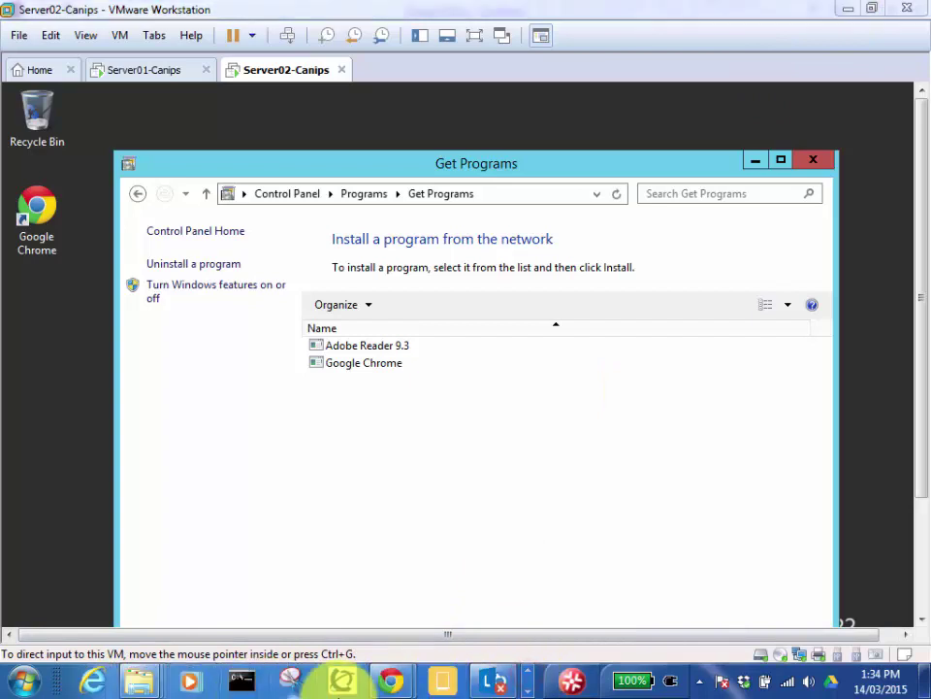
left_click(487, 4)
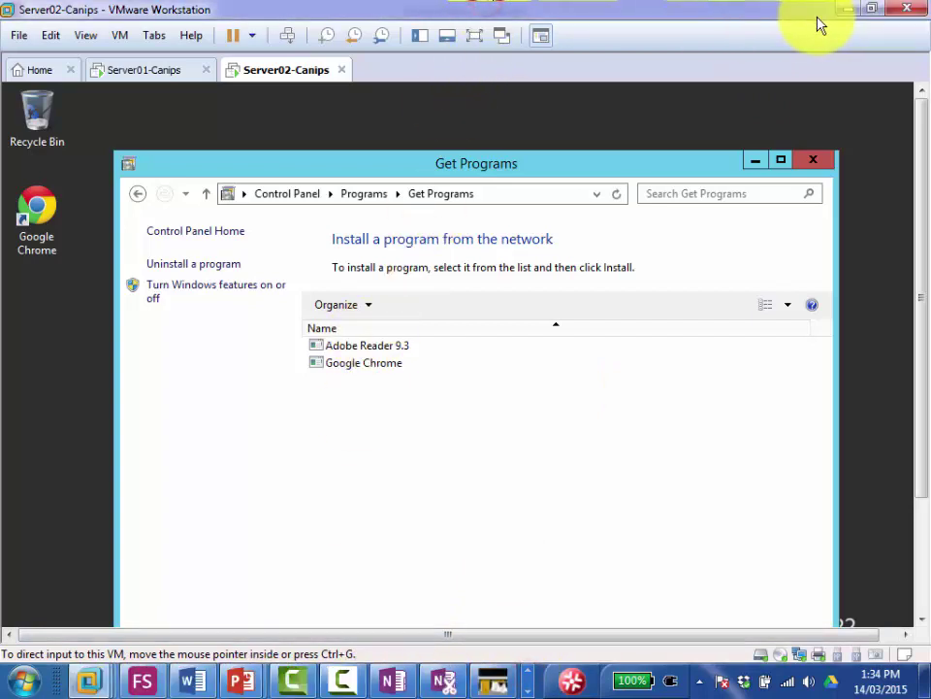
left_click(122, 78)
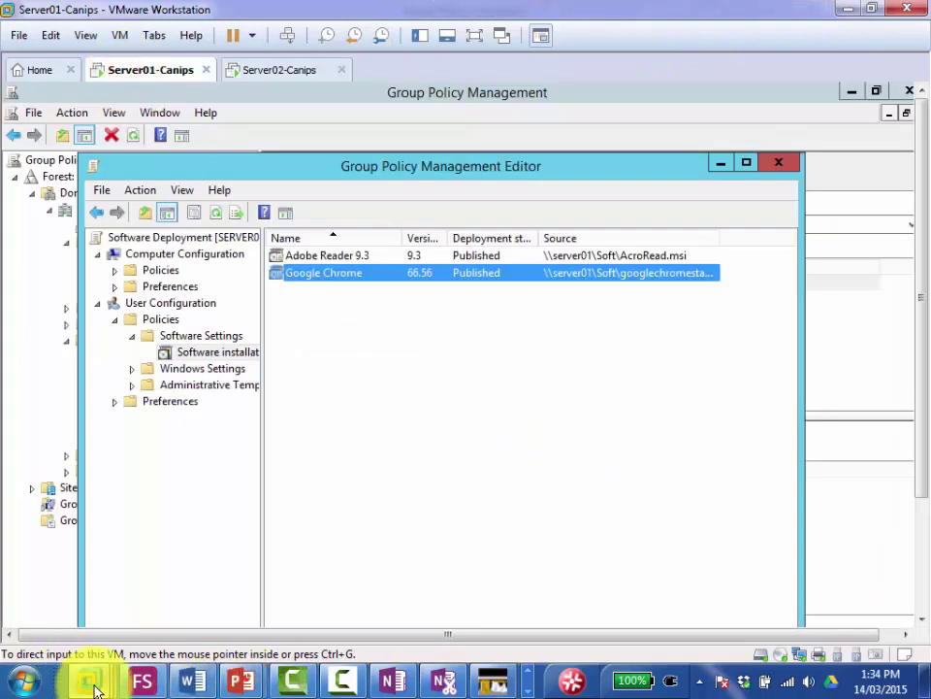
mouse_move(94, 689)
left_click(307, 580)
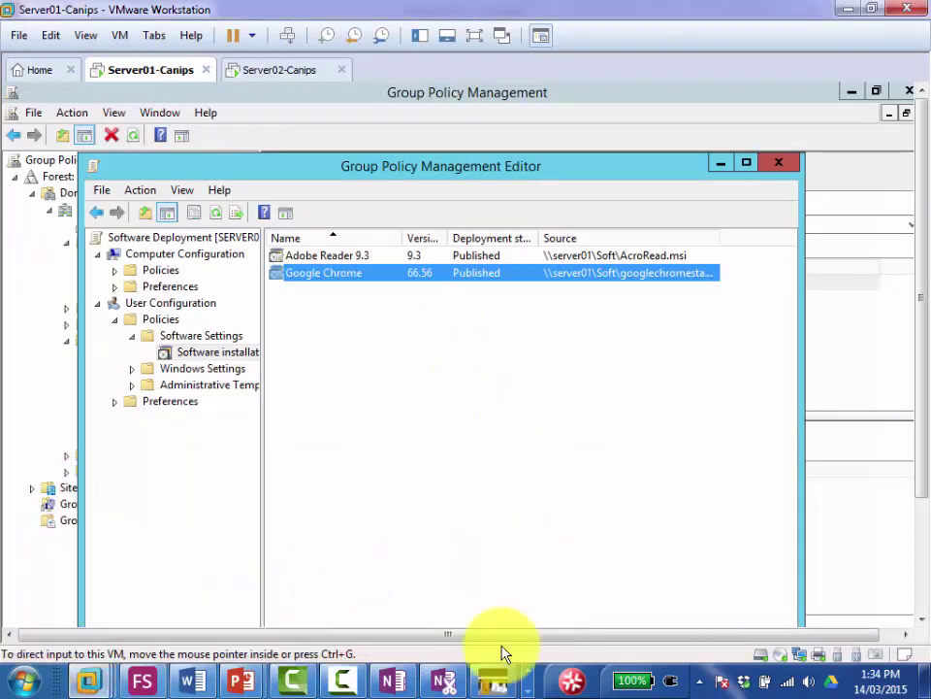
Step: Scroll through the OneNote Group POlicy deployment steps, then minimize OneNote
left_click(393, 682)
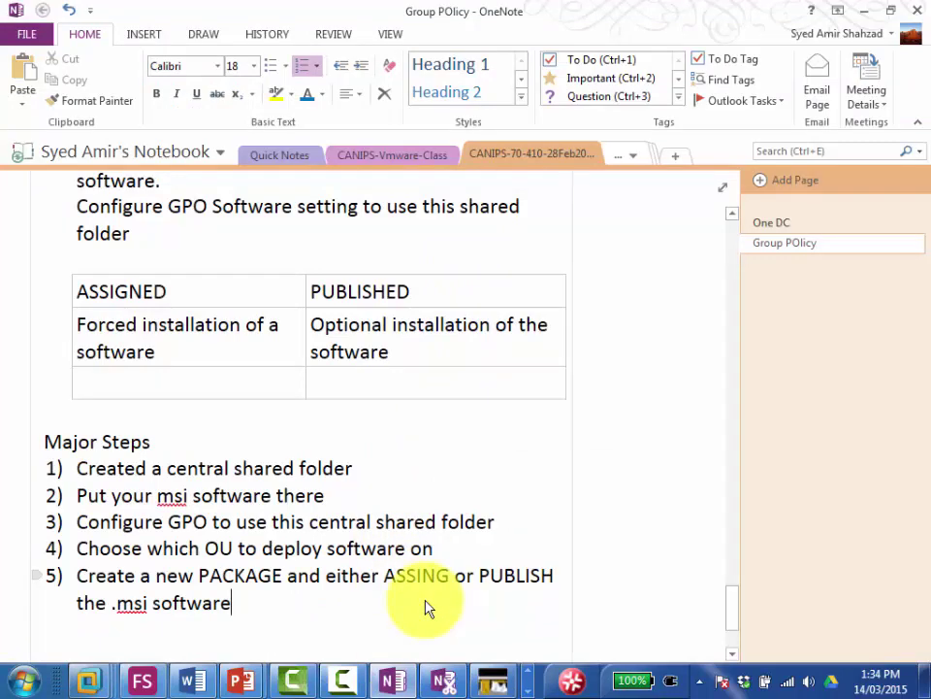
left_click_drag(732, 617, 732, 623)
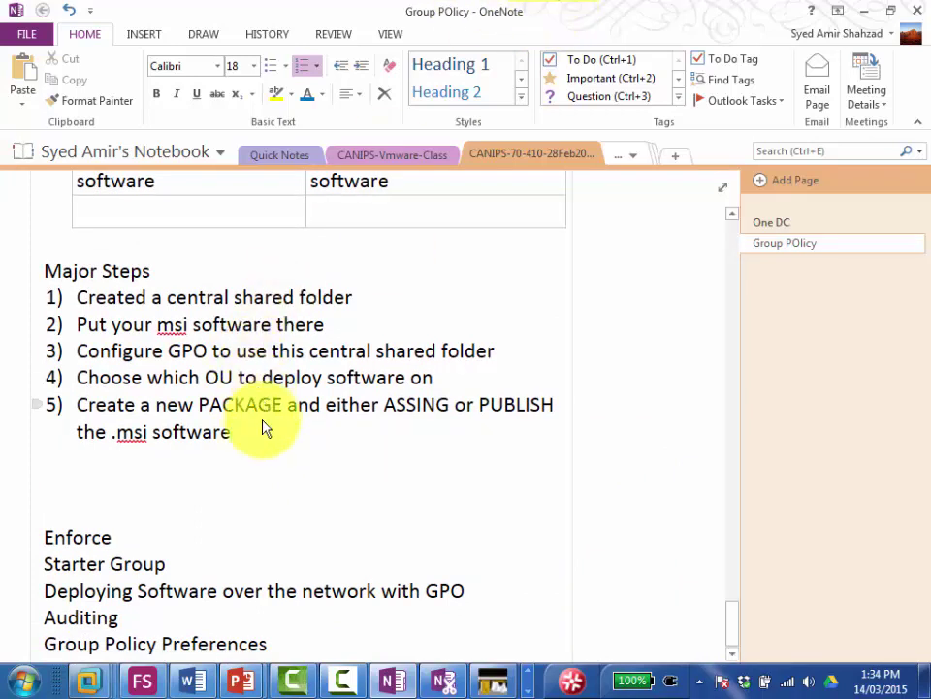
left_click(866, 18)
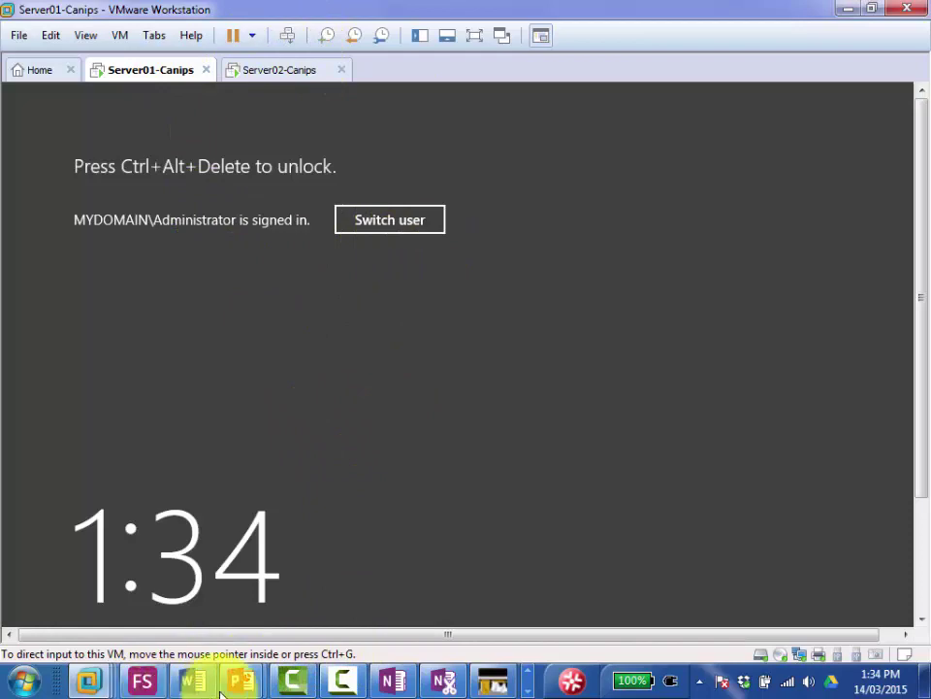
Step: In the 2012 - Group Policy deck, go through slide 18 to slide 19, Security Filtering
mouse_move(239, 679)
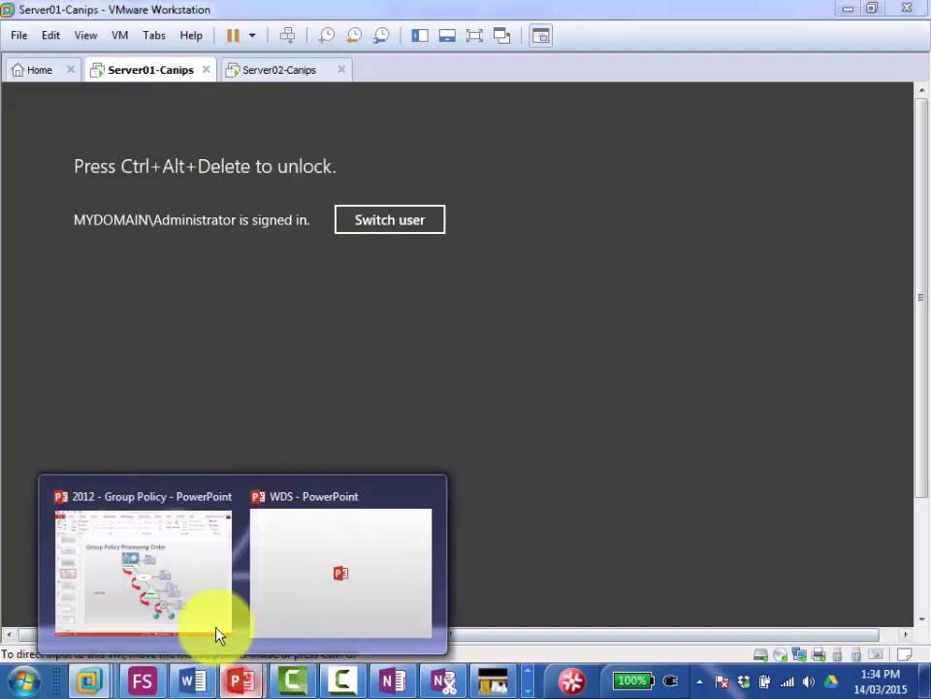
left_click(176, 597)
left_click(75, 404)
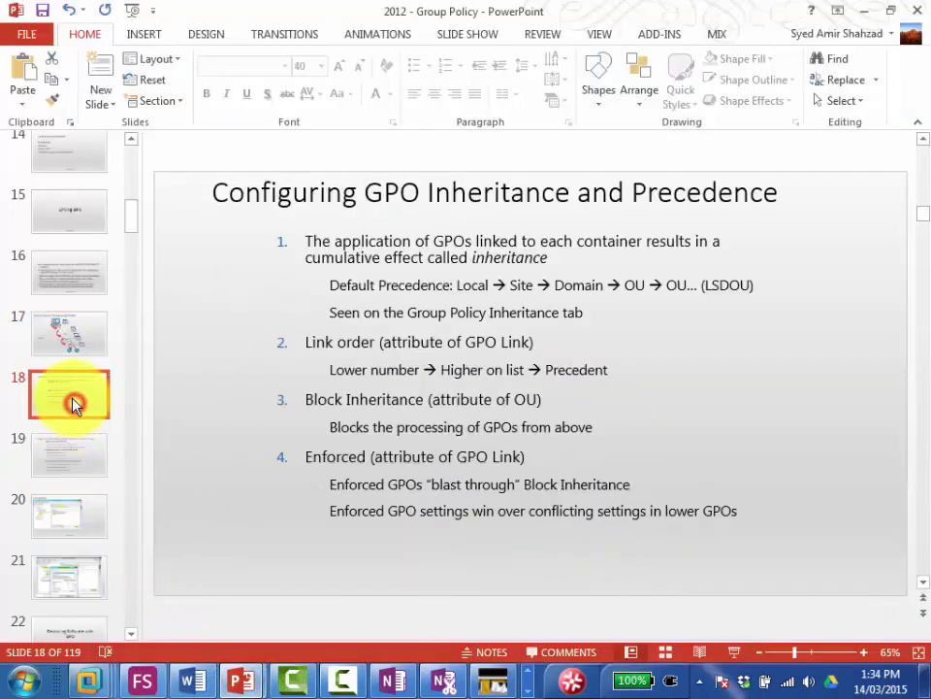
left_click(68, 466)
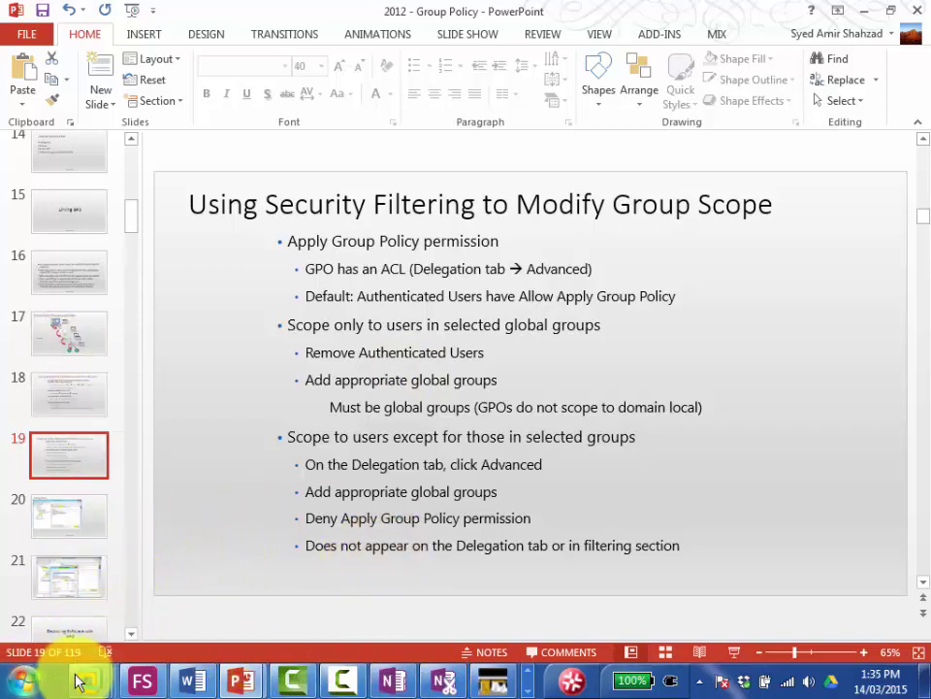
Step: Unlock Server01 with Ctrl+Alt+Del and the Administrator password
mouse_move(82, 681)
left_click(339, 588)
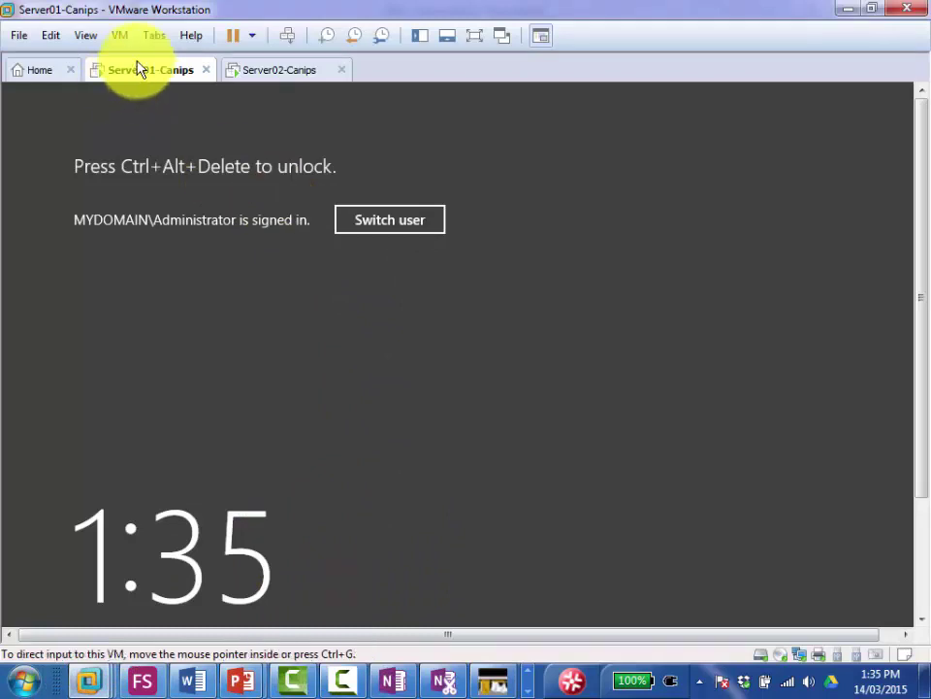
left_click(287, 35)
left_click(452, 327)
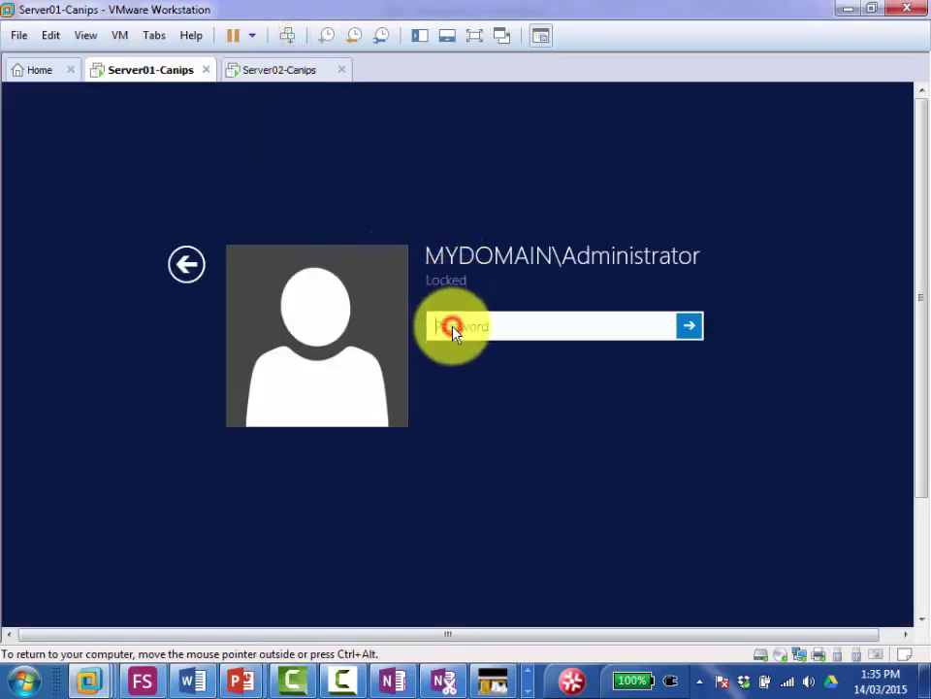
type("********")
key("Return")
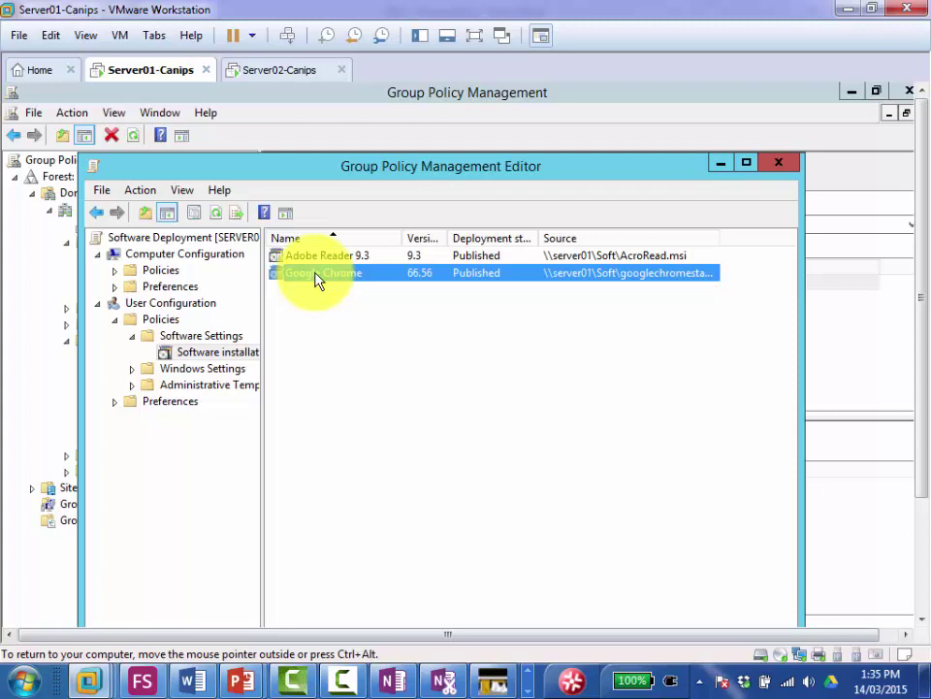
Step: Assign Google Chrome and enable Install this application at logon in its Deployment properties
right_click(317, 278)
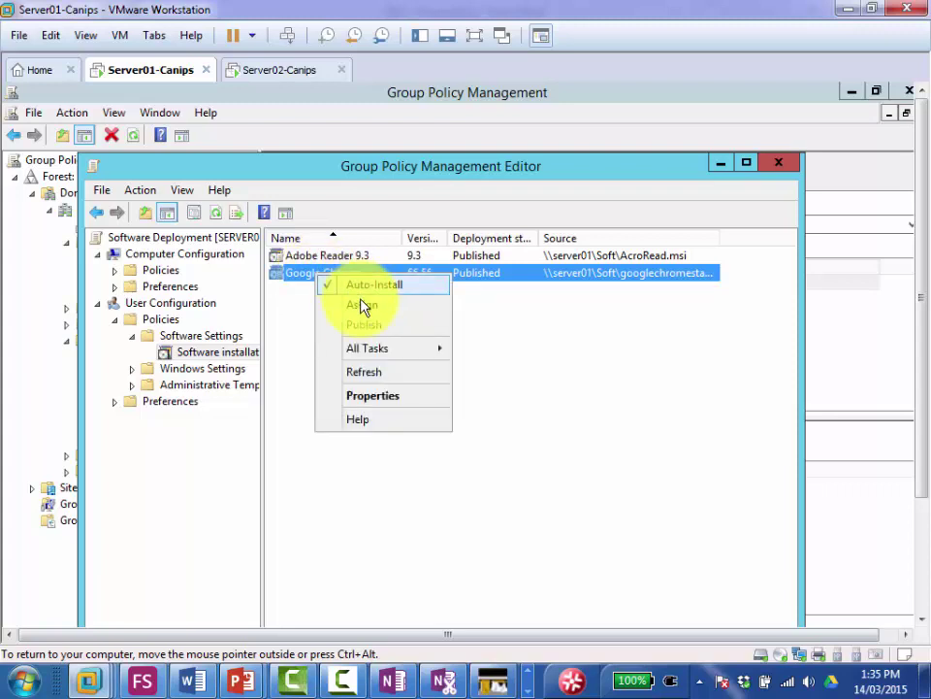
left_click(361, 308)
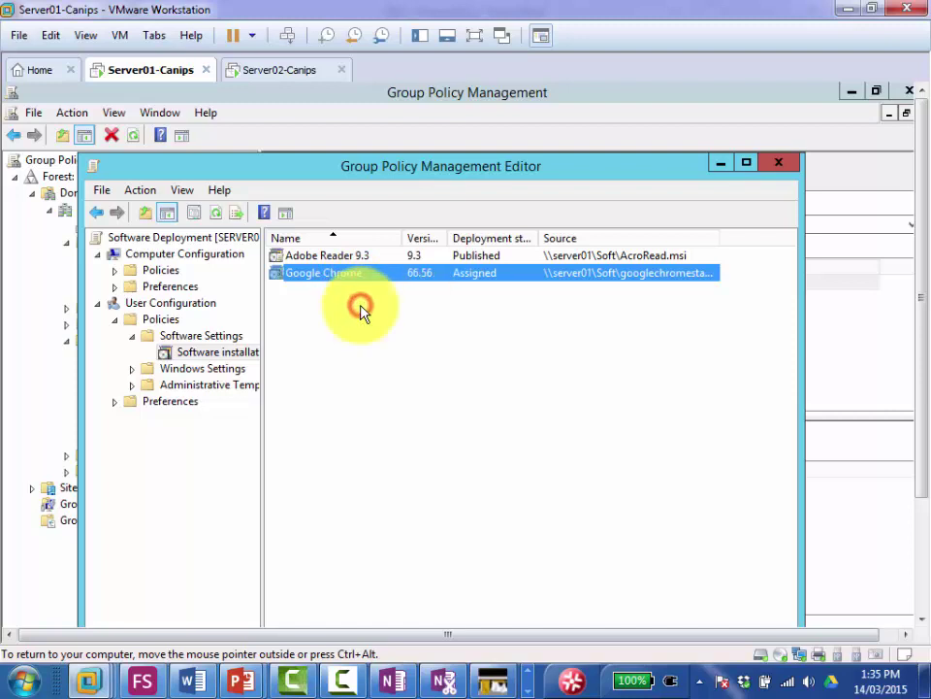
right_click(458, 278)
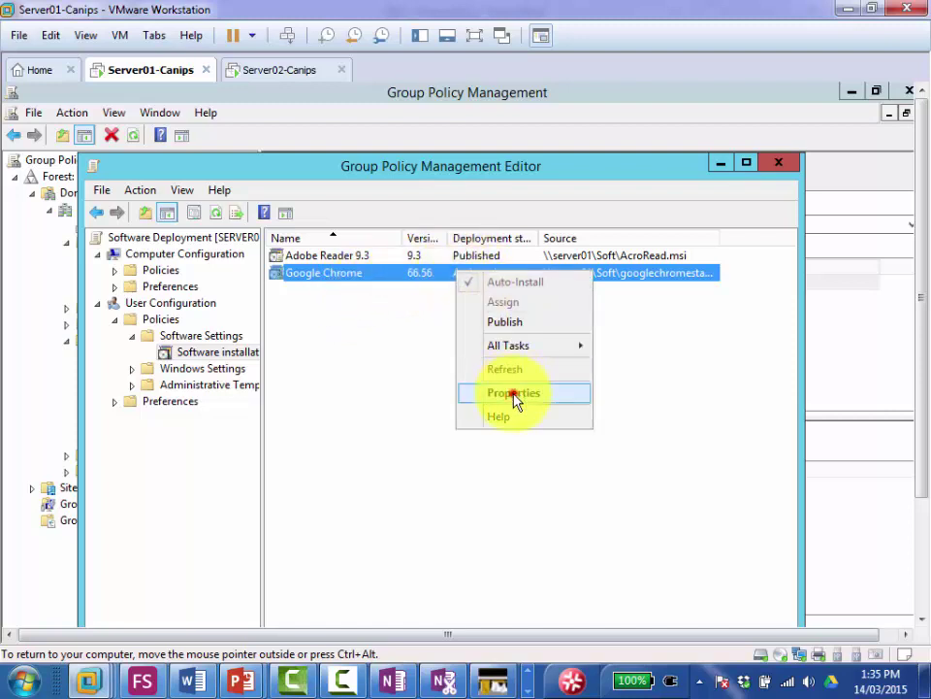
left_click(514, 393)
left_click(351, 250)
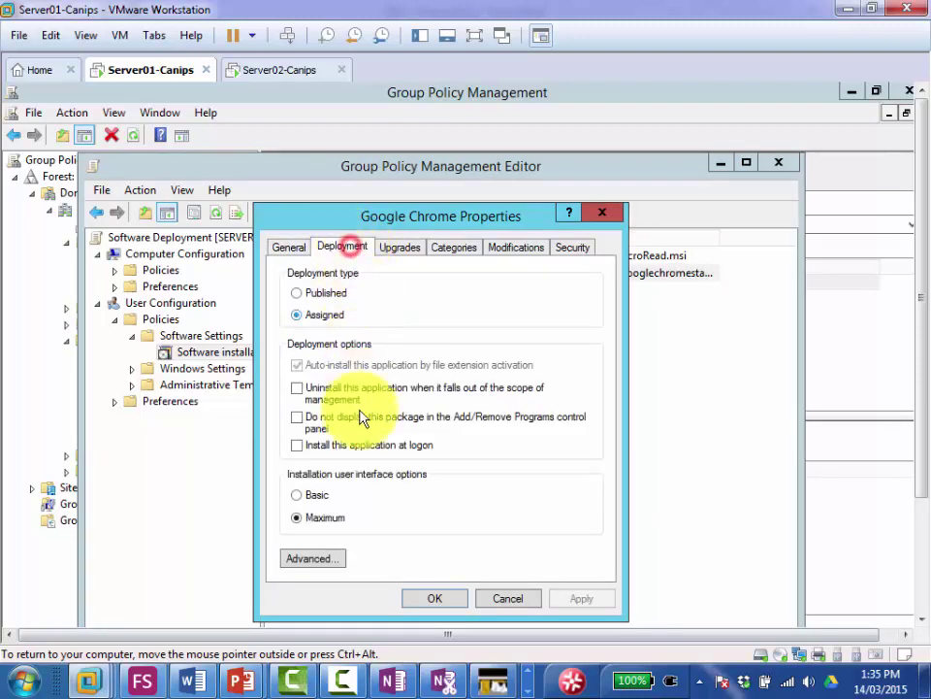
left_click(329, 447)
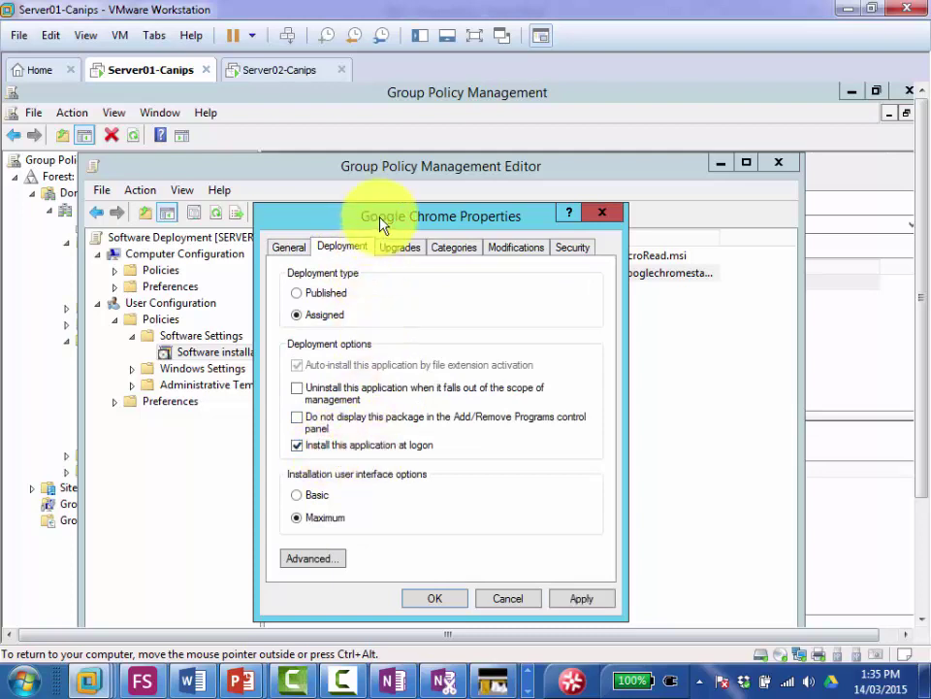
left_click(497, 597)
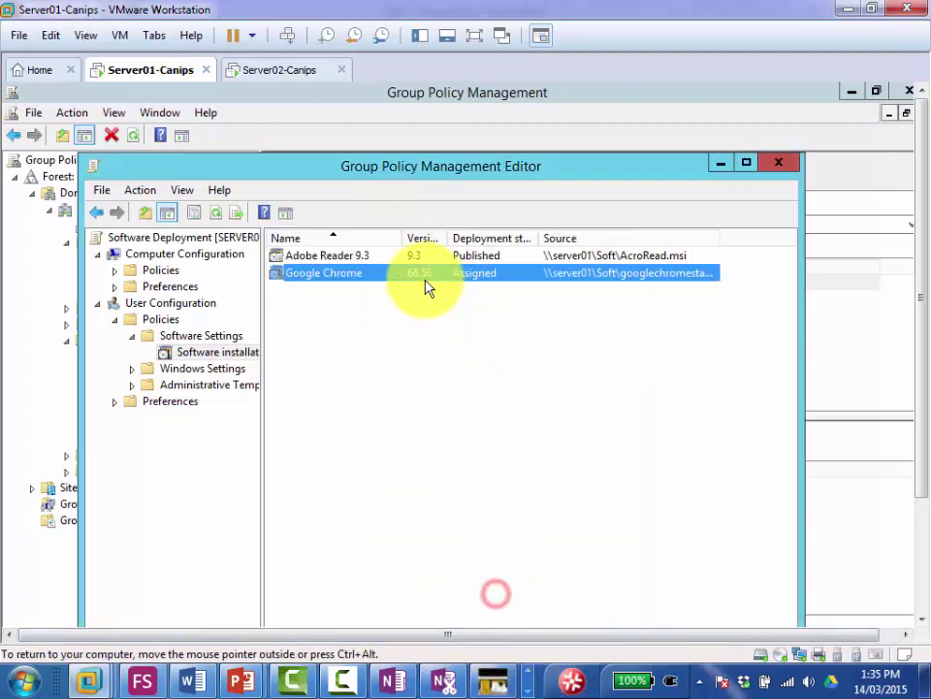
right_click(365, 279)
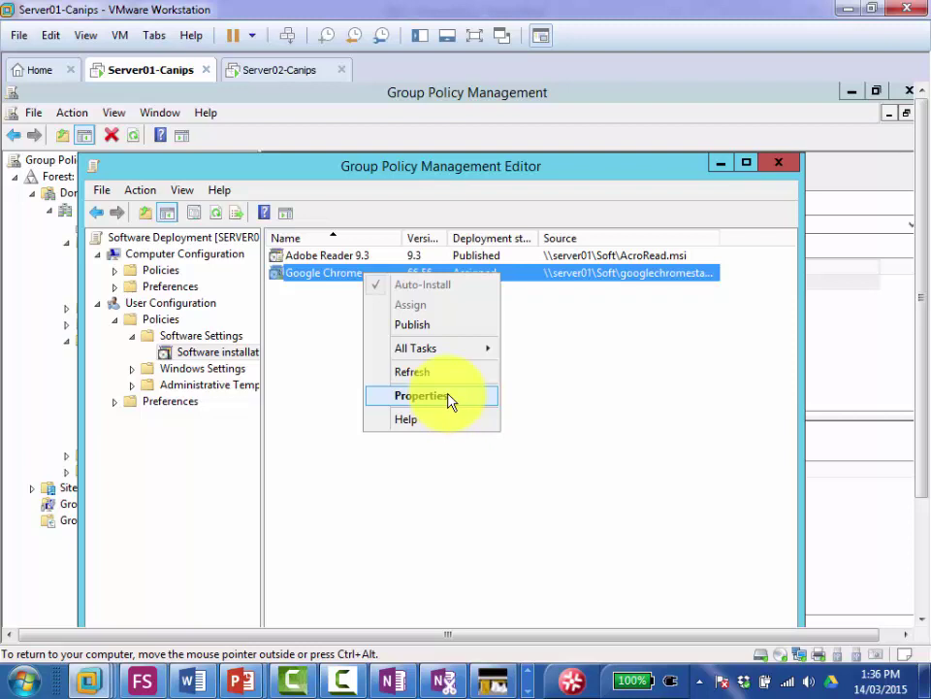
Step: Turn on 'Install this application at logon' for the Google Chrome package, then apply and close its properties
left_click(458, 403)
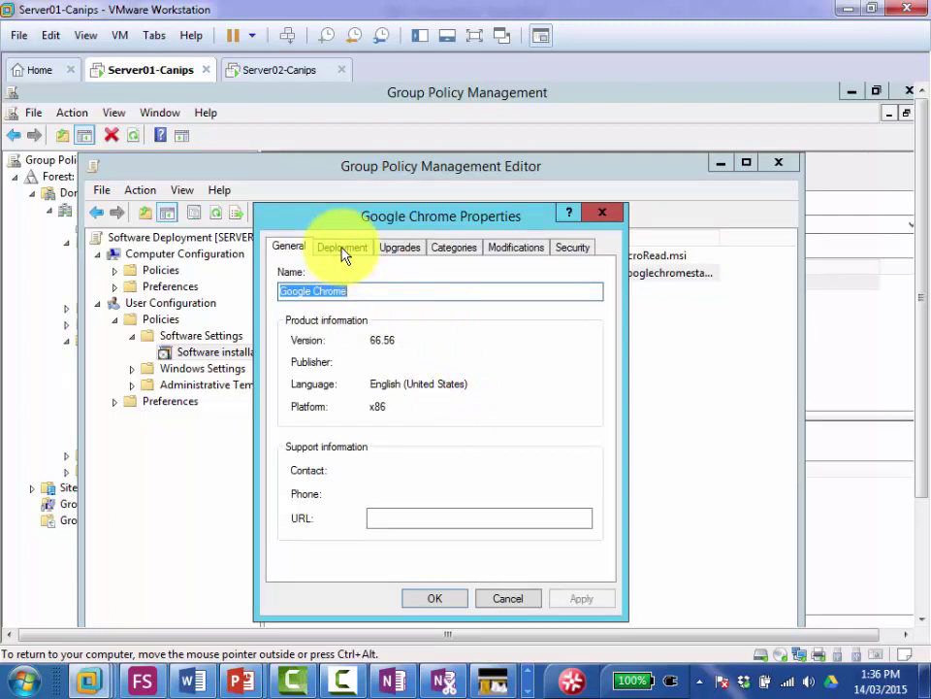
left_click(342, 249)
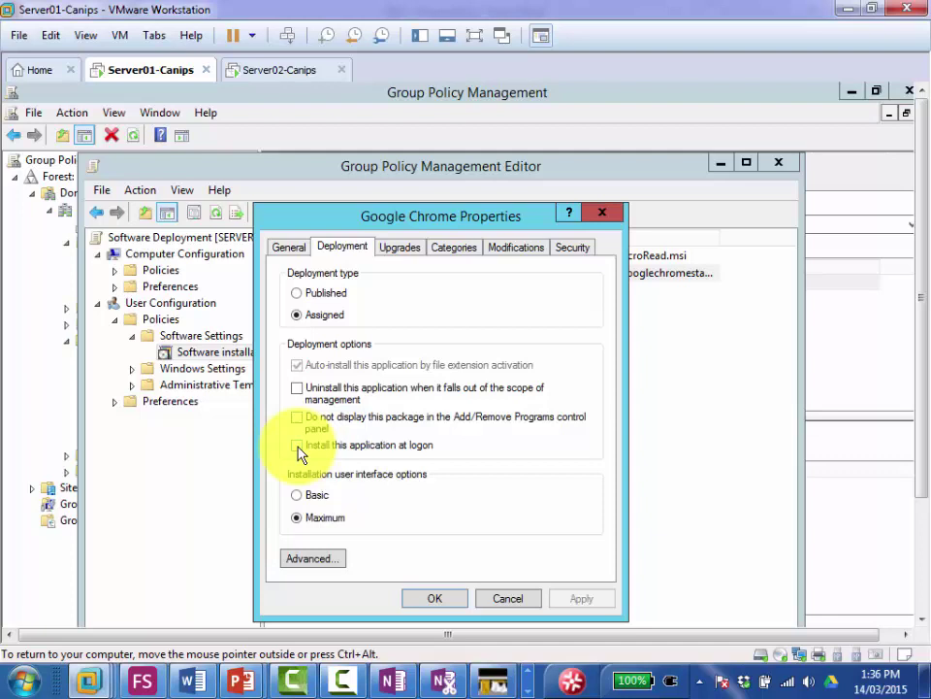
left_click(296, 444)
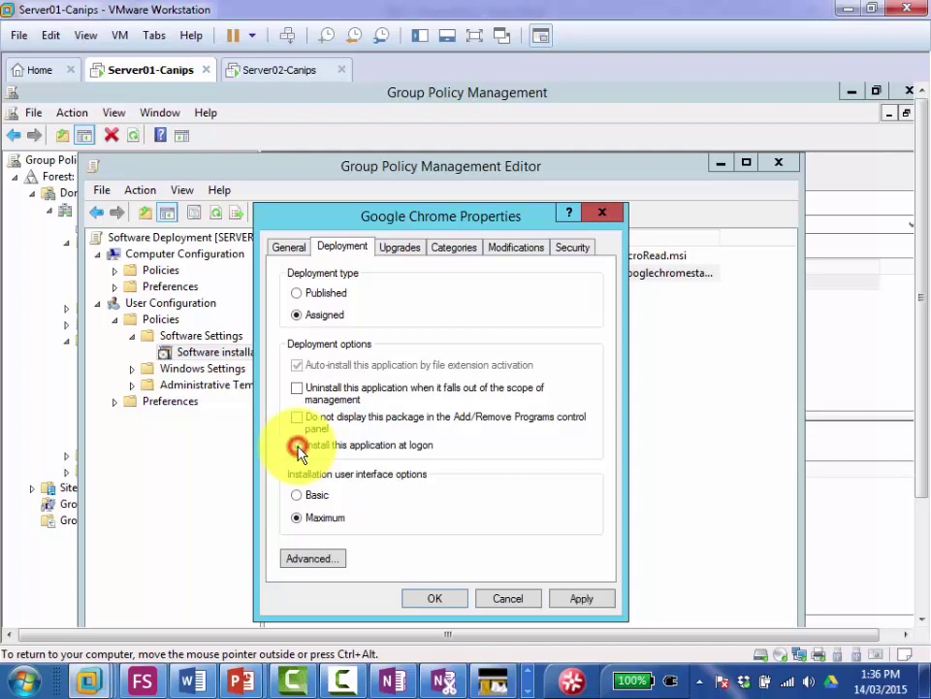
left_click(587, 599)
left_click(427, 599)
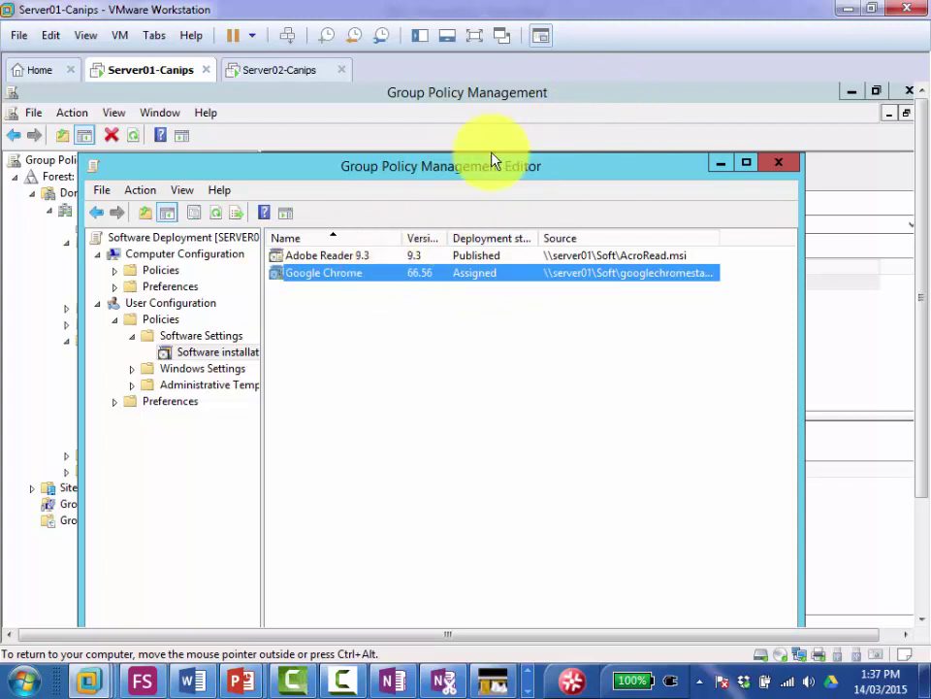
Step: In Active Directory Users and Computers, start a new user in the Accounts OU named User03
left_click(503, 109)
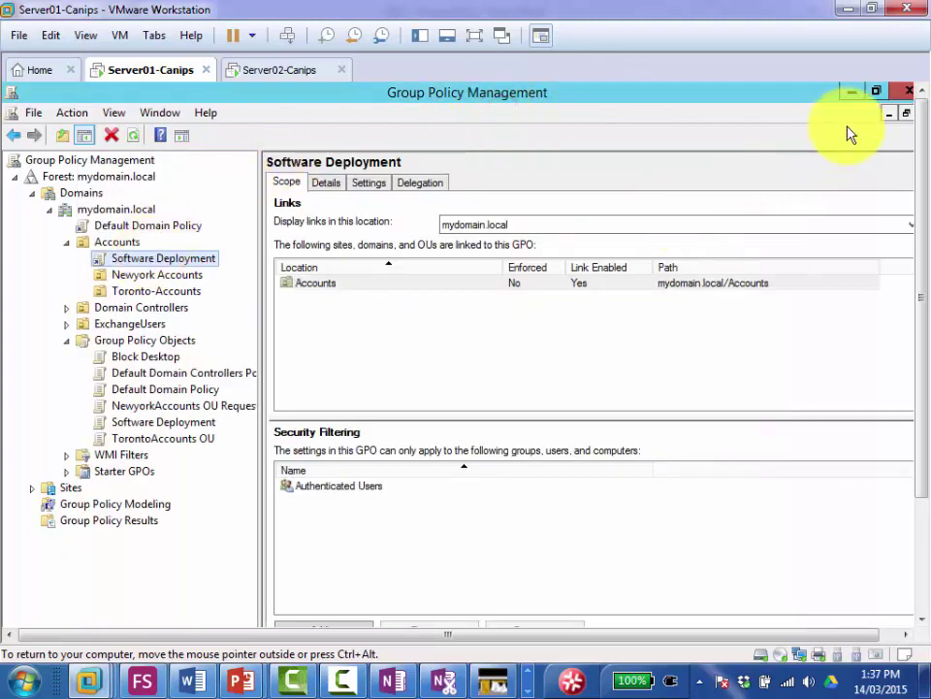
left_click_drag(915, 229, 915, 346)
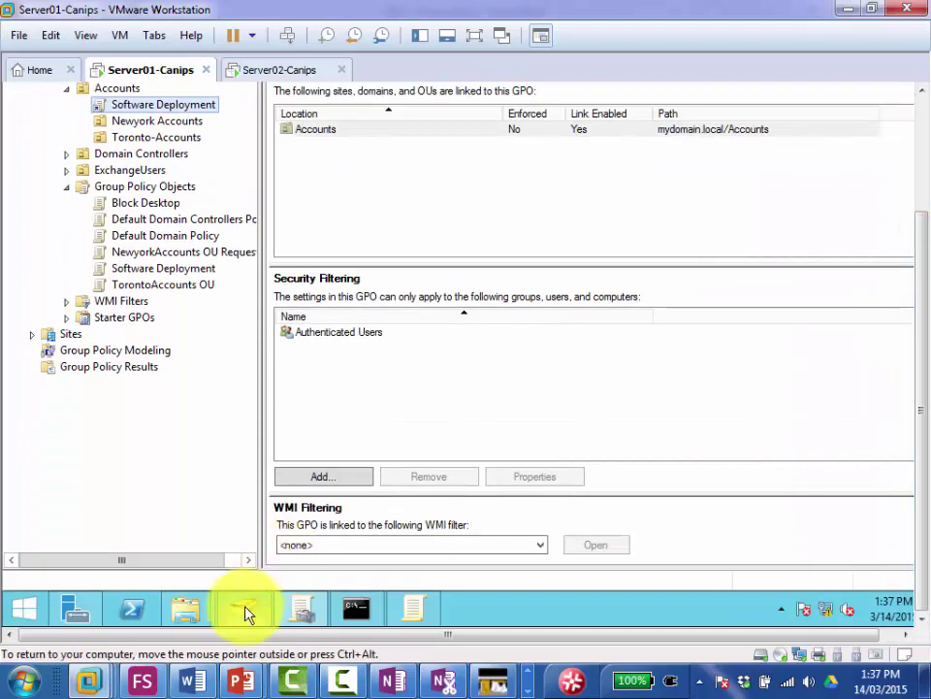
left_click(245, 609)
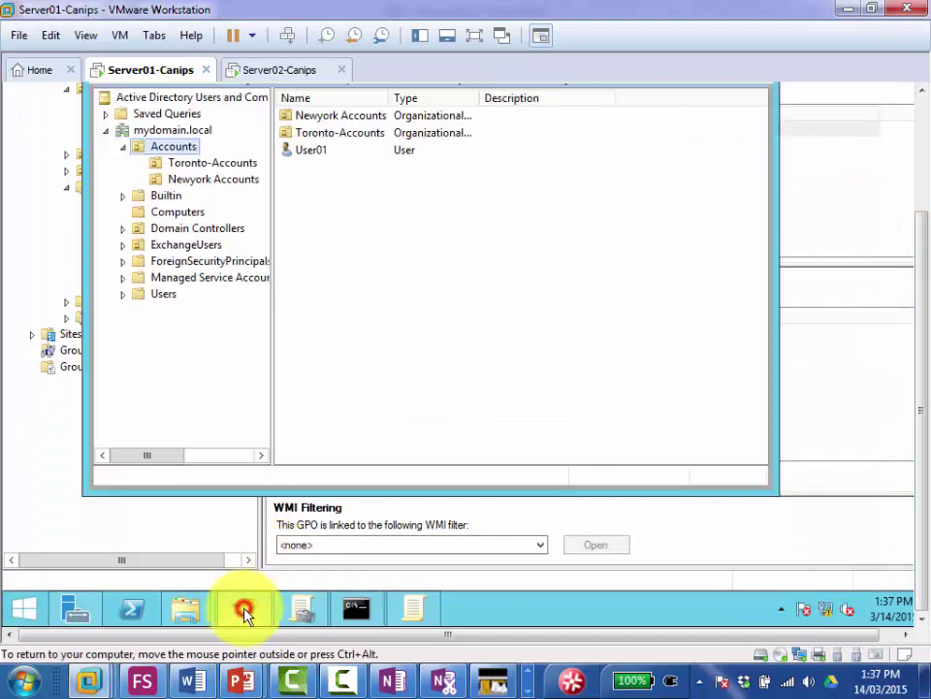
right_click(190, 148)
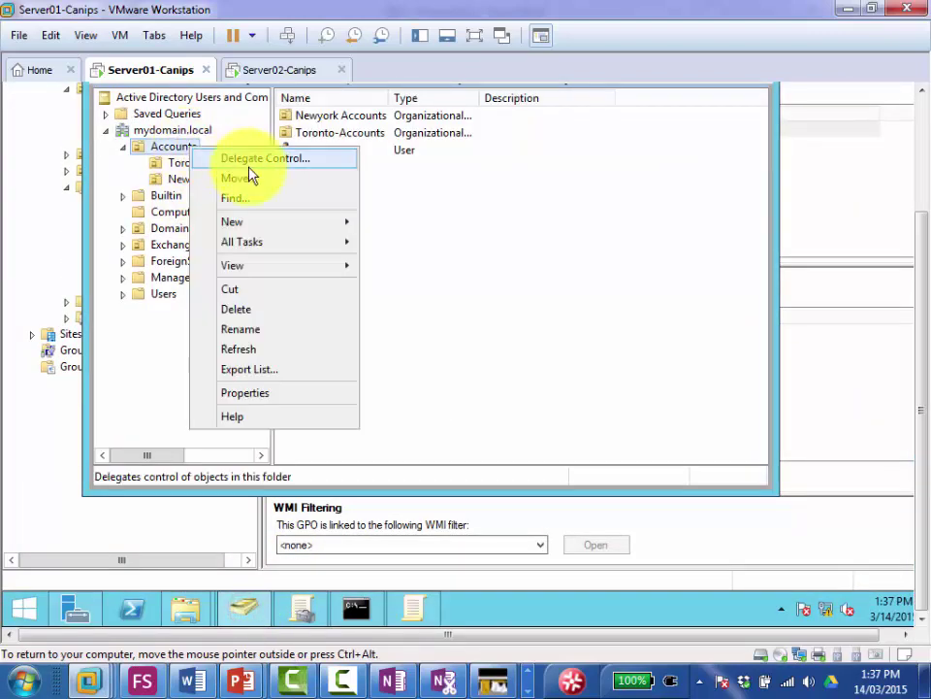
mouse_move(304, 233)
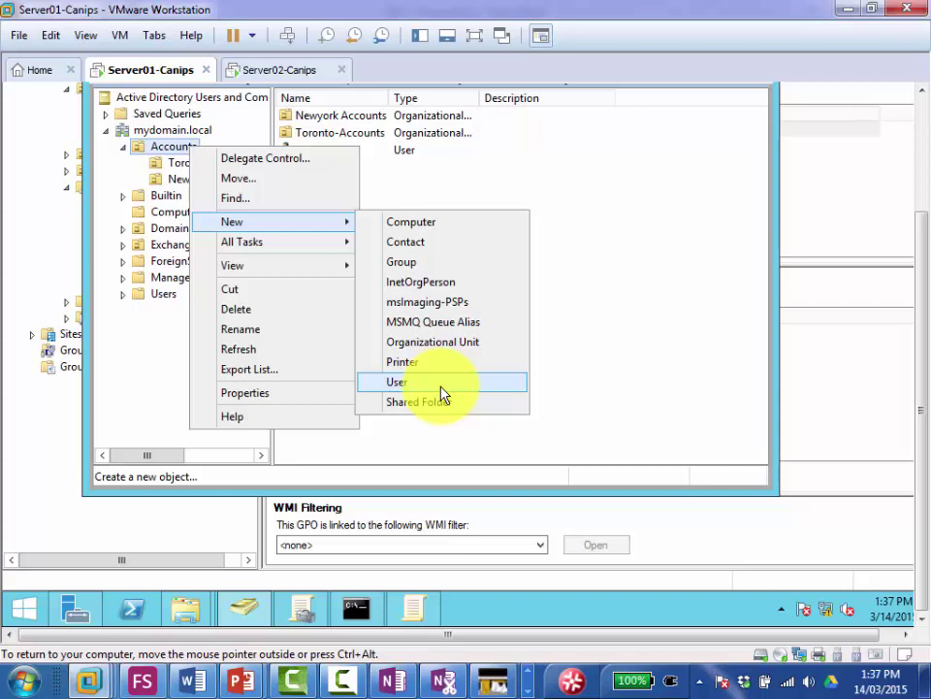
left_click(441, 388)
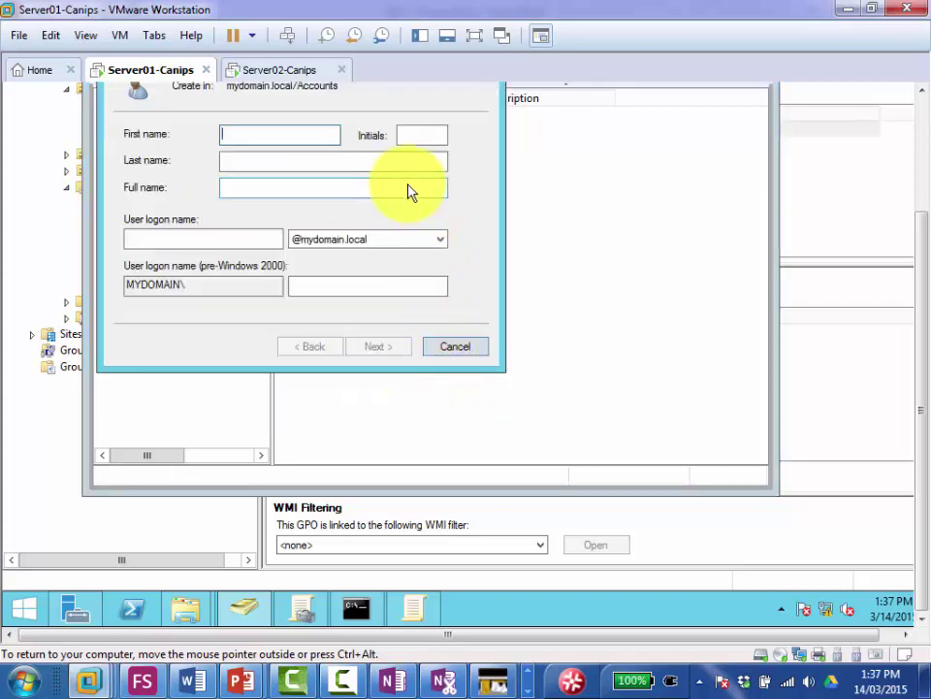
type("User03")
key("Tab")
key("Tab")
key("Tab")
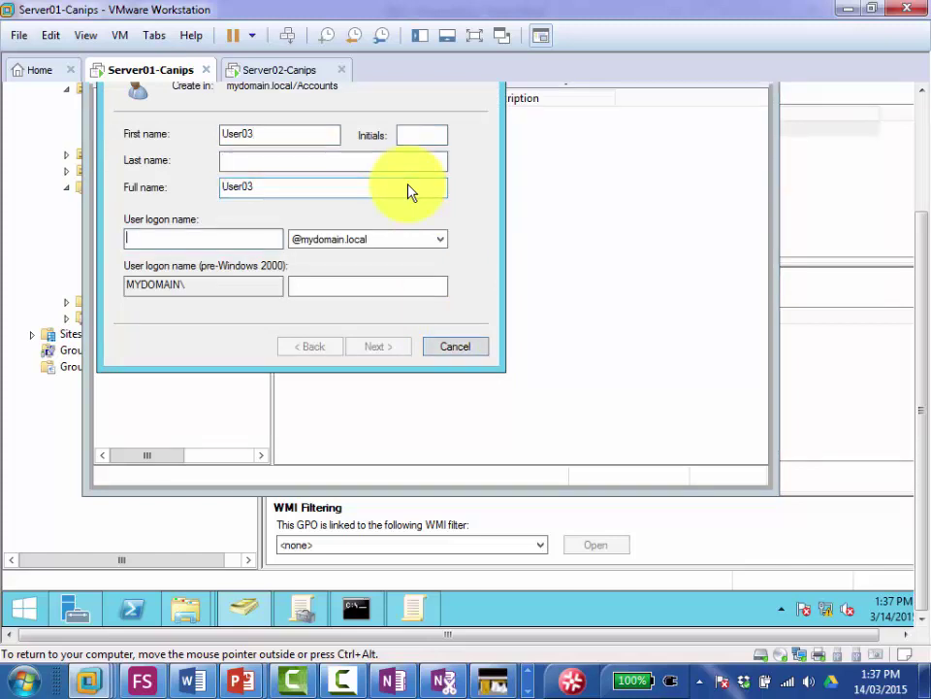
type("U")
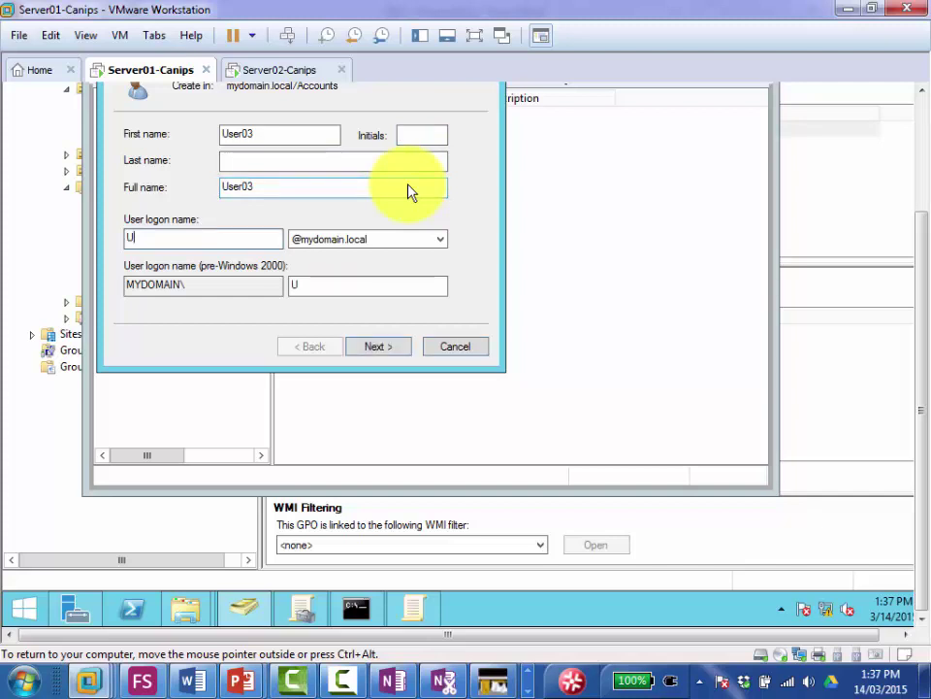
type("ser03")
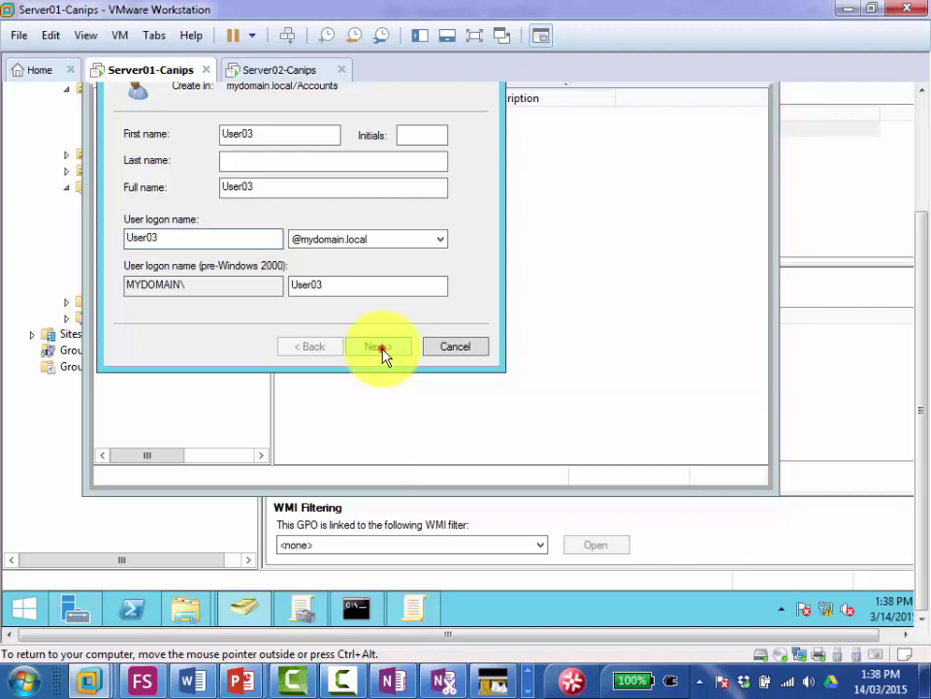
Step: Give User03 a confirmed password, clear 'must change password at next logon', and finish the wizard
left_click(382, 355)
type("Password1")
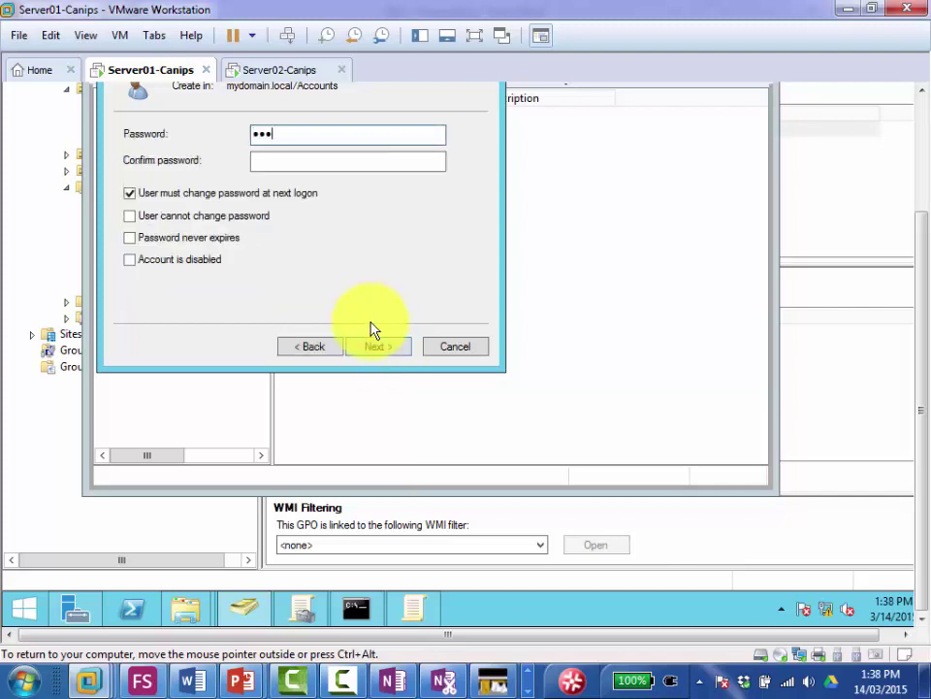
key("Tab")
type("Password1")
key("Tab")
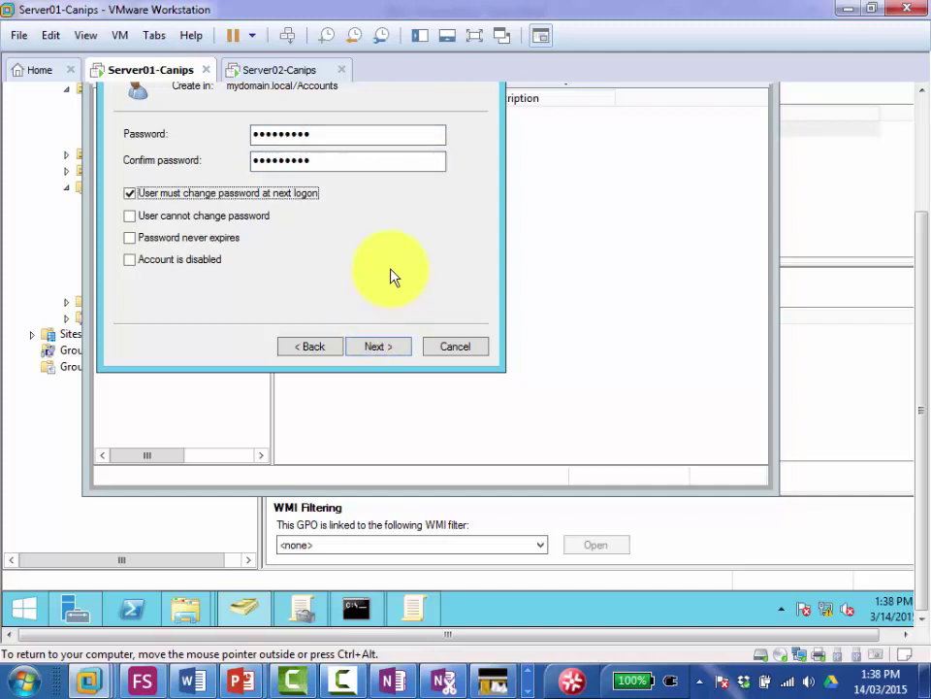
key("space")
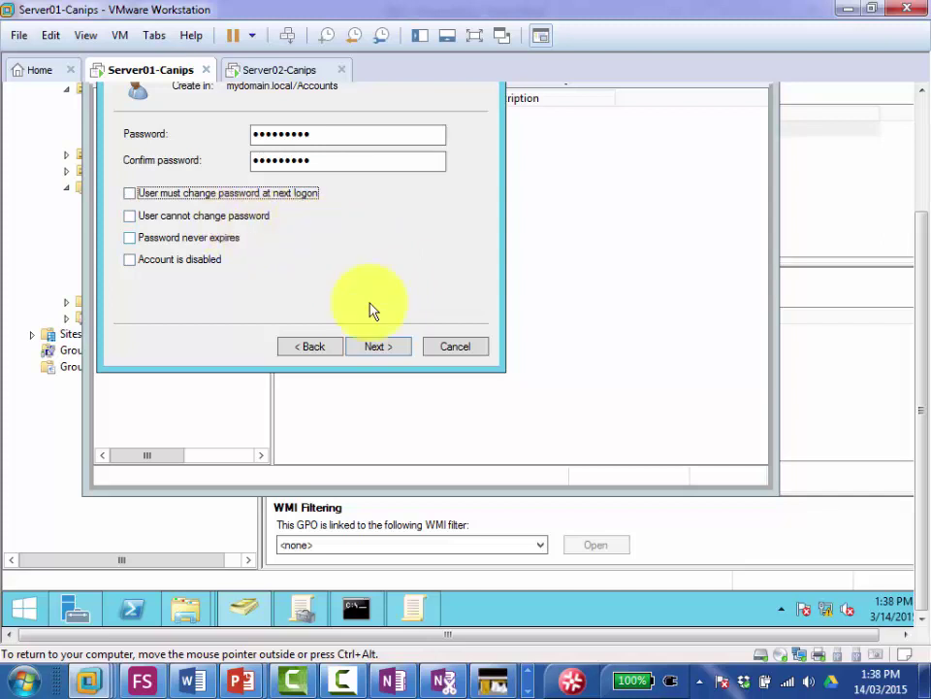
left_click(379, 349)
left_click(380, 351)
left_click(377, 352)
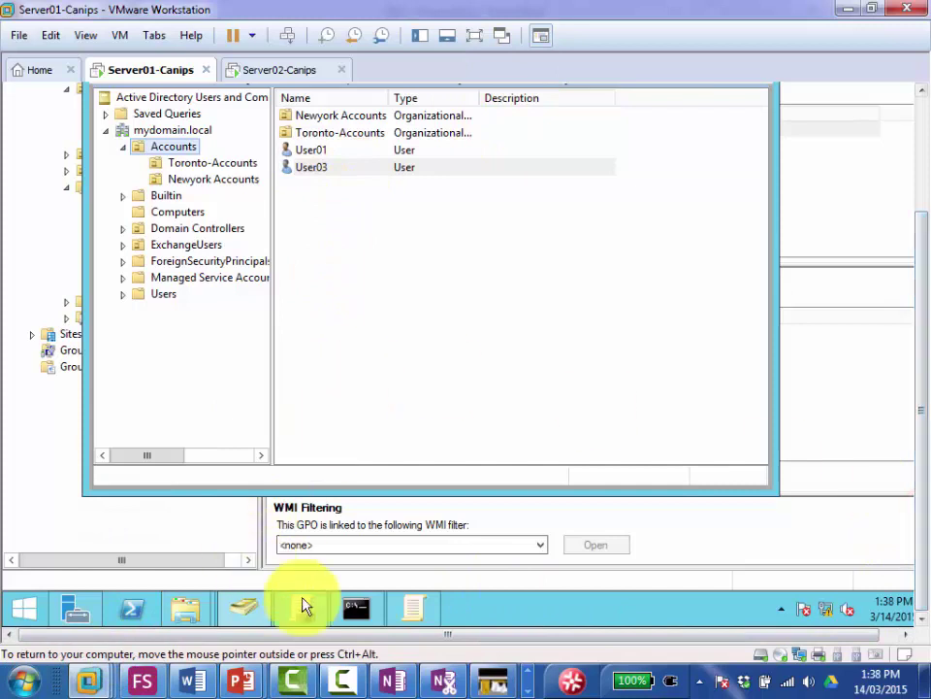
Step: Rerun 'gpupdate /force' in Server01's Command Prompt, then switch to the Server02-Canips VM
left_click(362, 611)
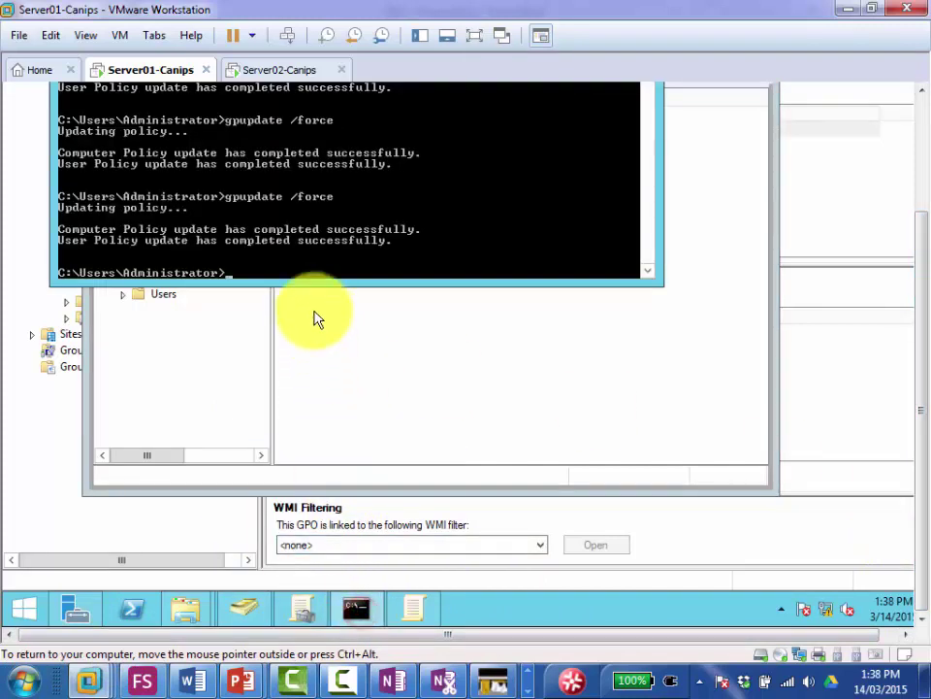
key("Up")
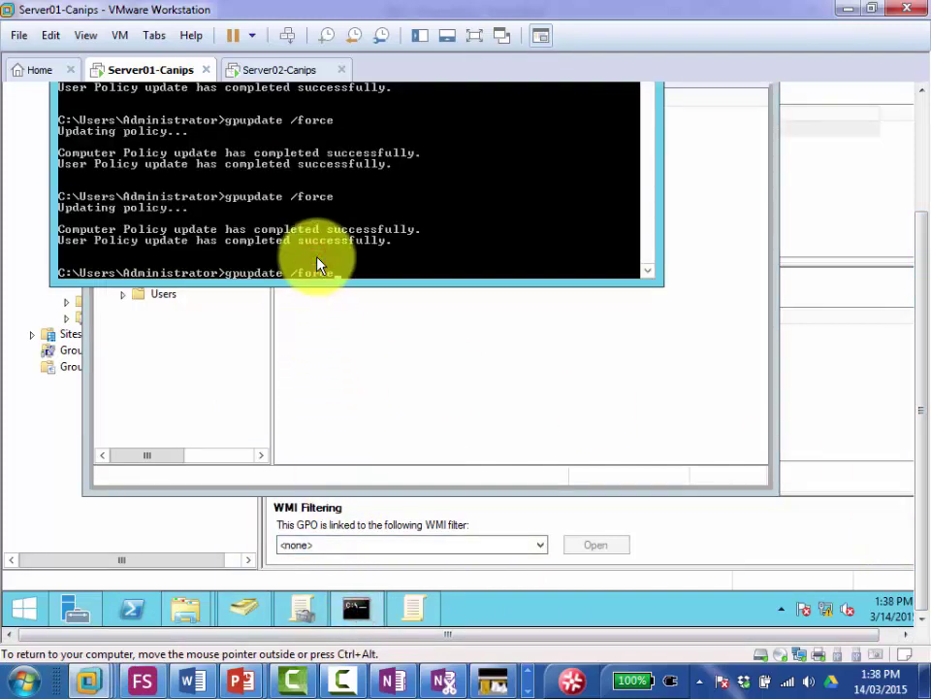
key("Return")
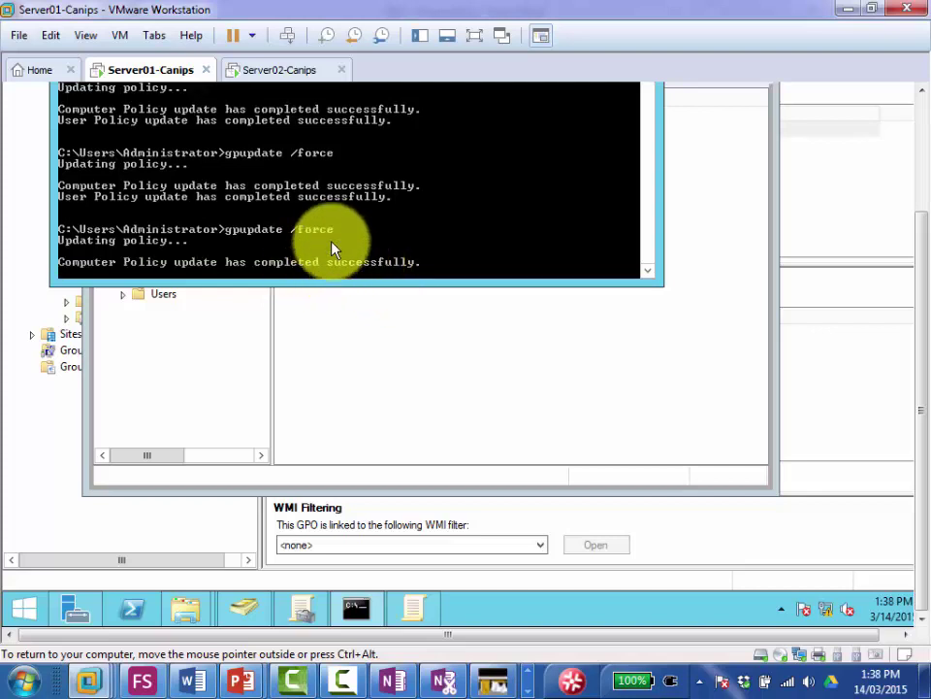
left_click(273, 71)
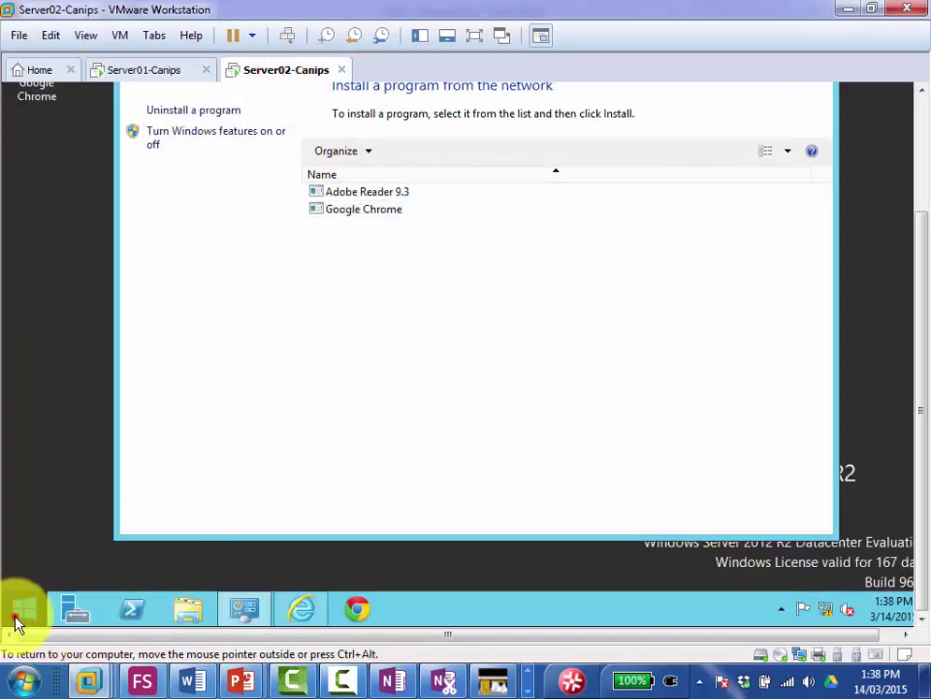
Step: Sign User01 out of Server02 from the Start screen's account menu
left_click(16, 621)
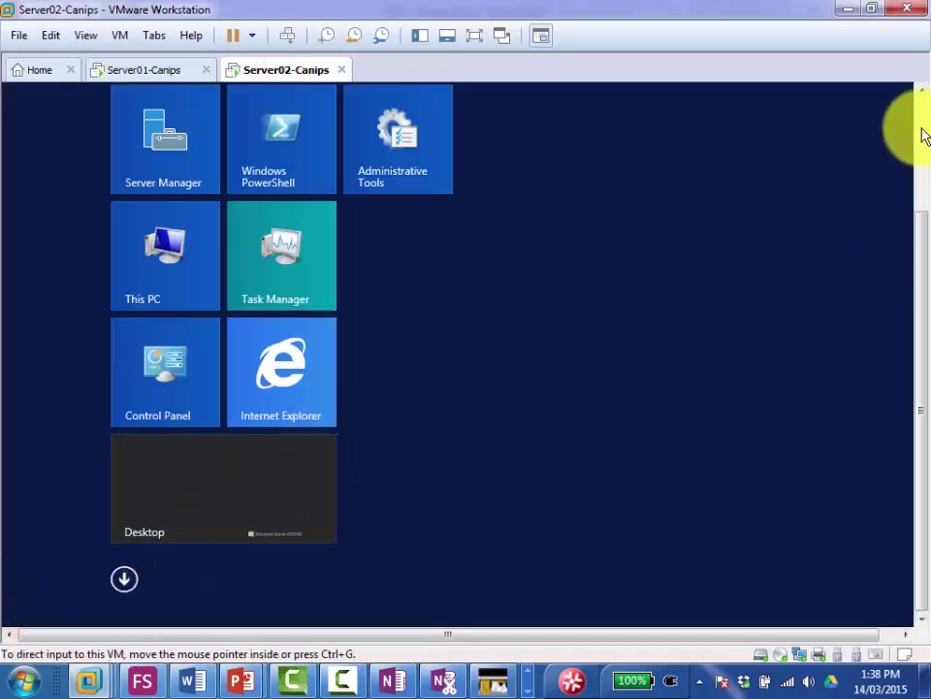
left_click(921, 129)
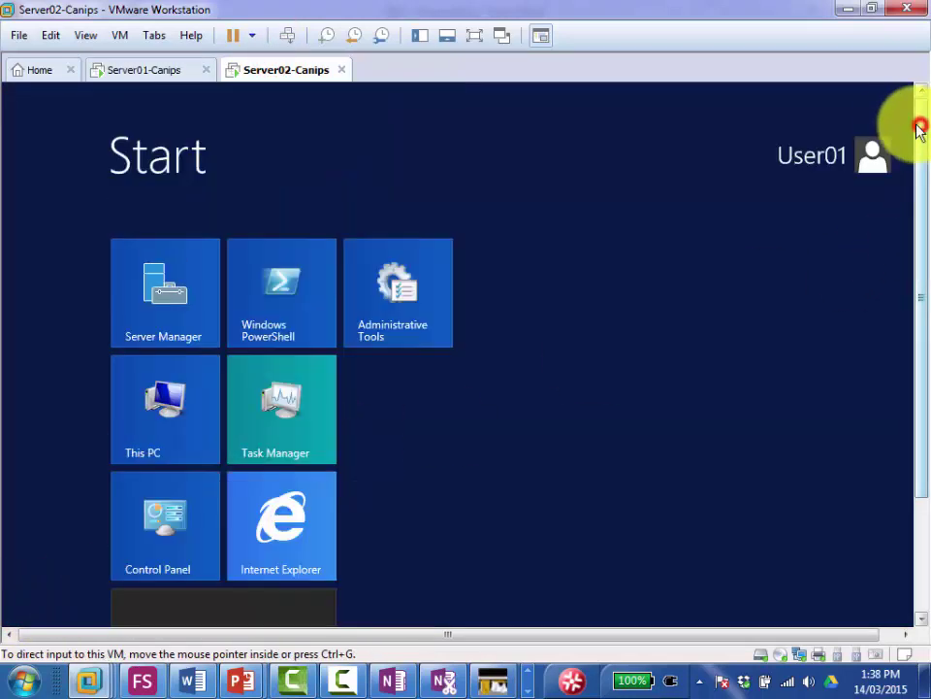
left_click(870, 158)
left_click(738, 245)
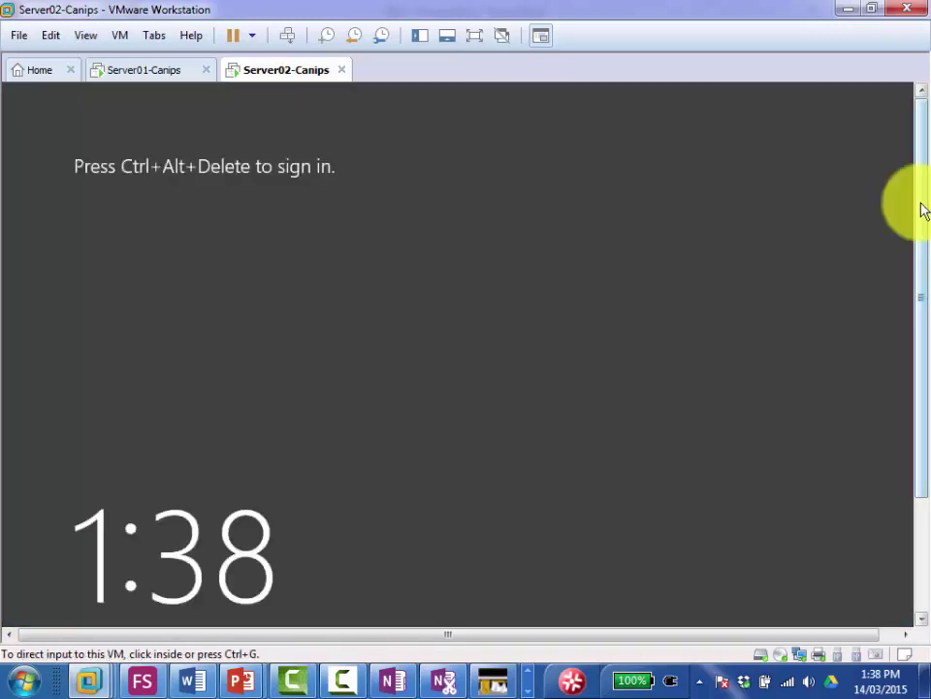
Step: Sign in to Server02 as another user with the test domain account's user name and password
left_click(920, 219)
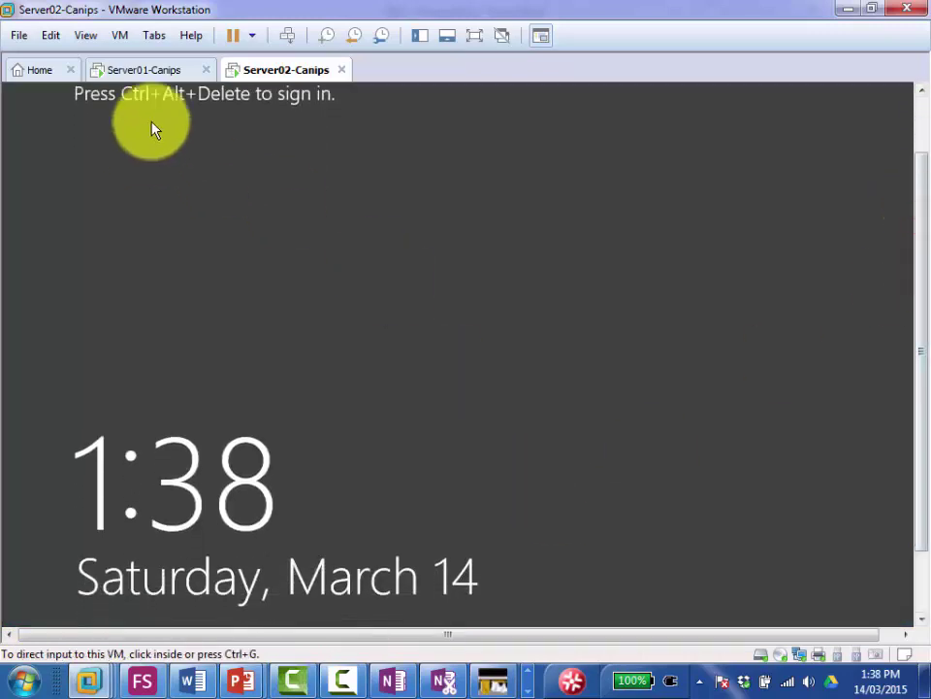
left_click(288, 35)
left_click(572, 329)
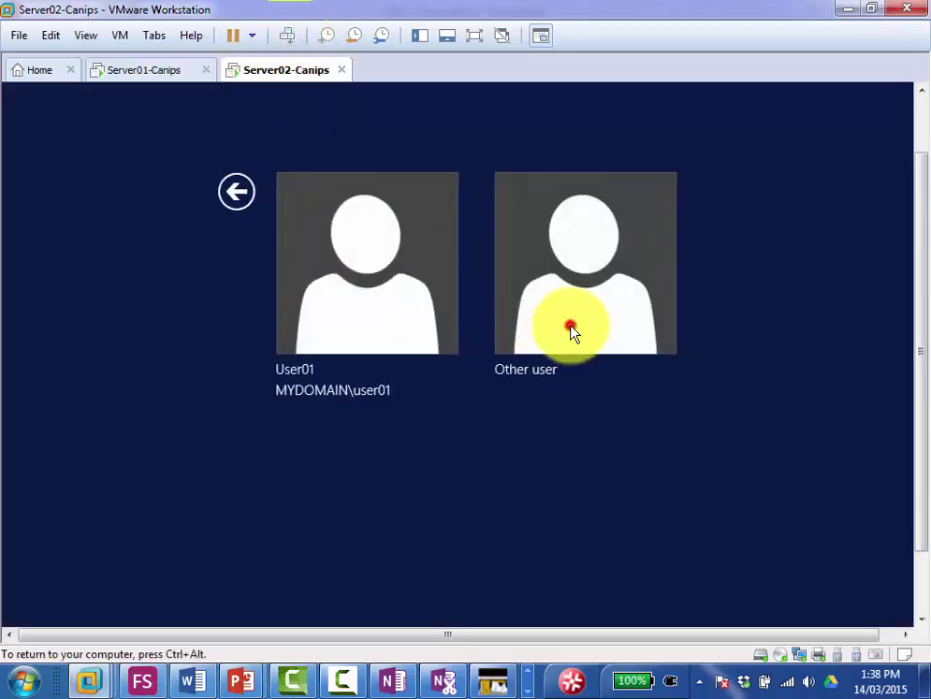
left_click(503, 240)
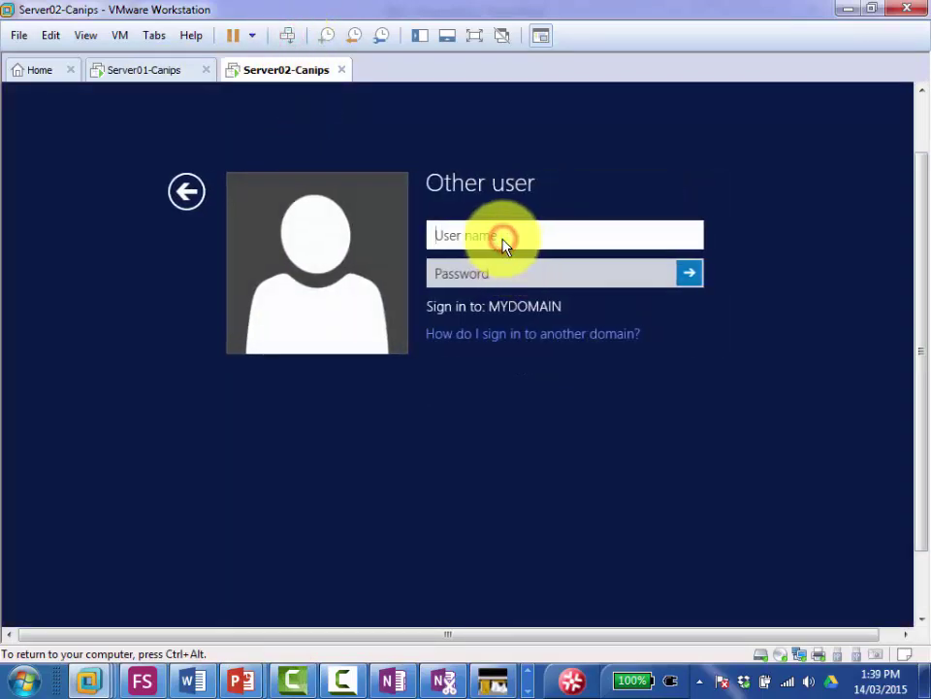
type("user02")
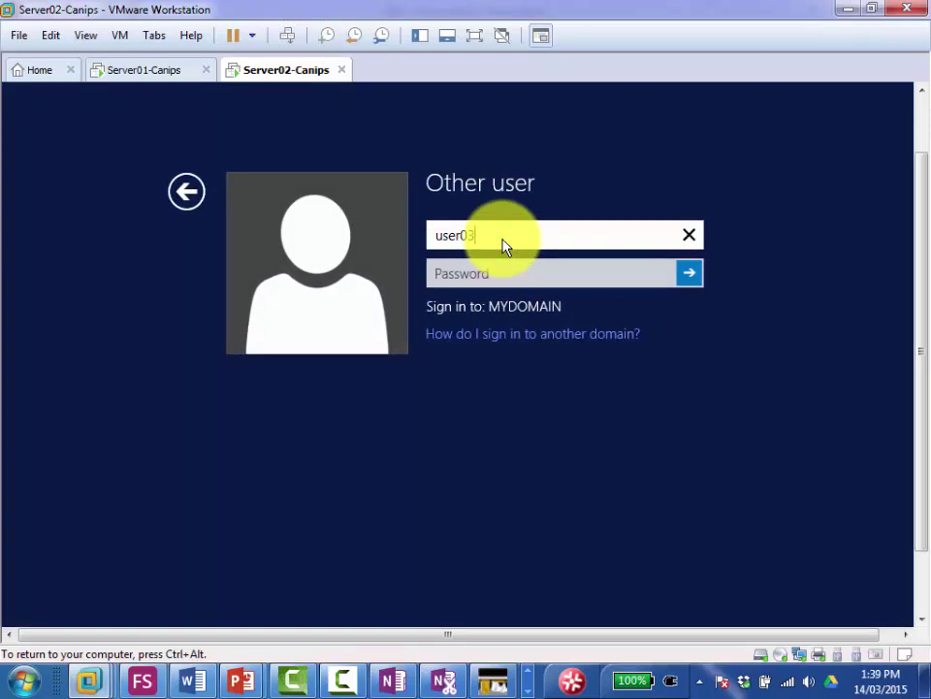
key("Tab")
type("*******")
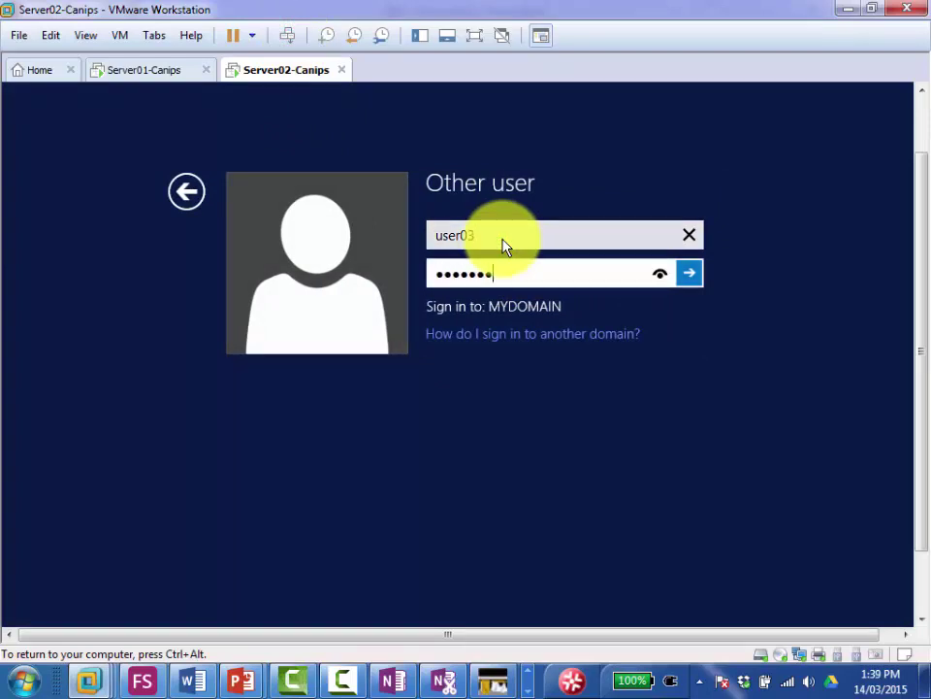
type("**")
key("Return")
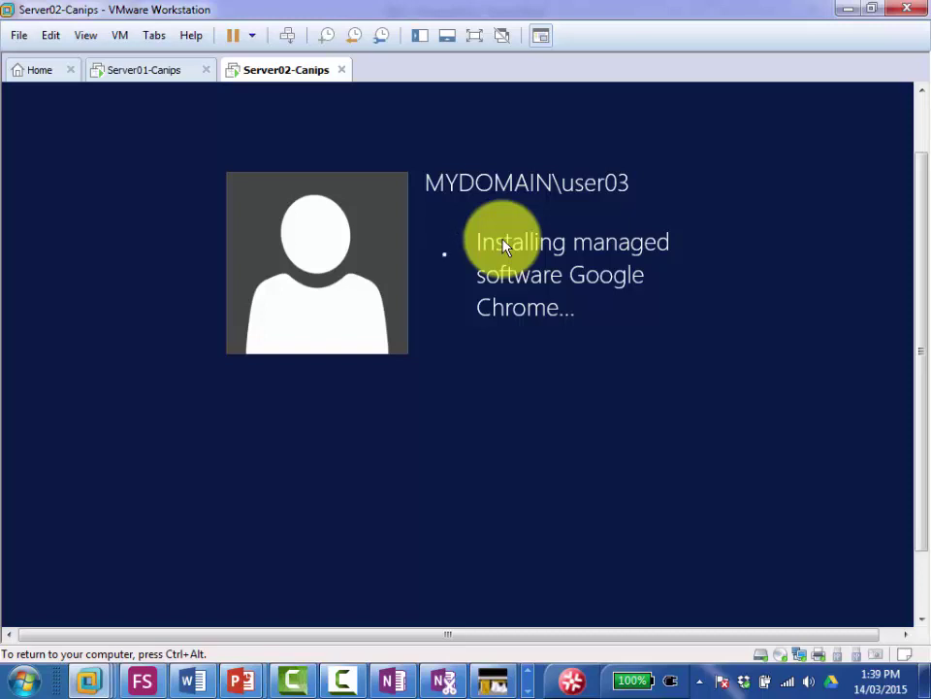
Step: Switch between Server01 and Server02 to check the gpupdate output and the sign-in progress
left_click(127, 76)
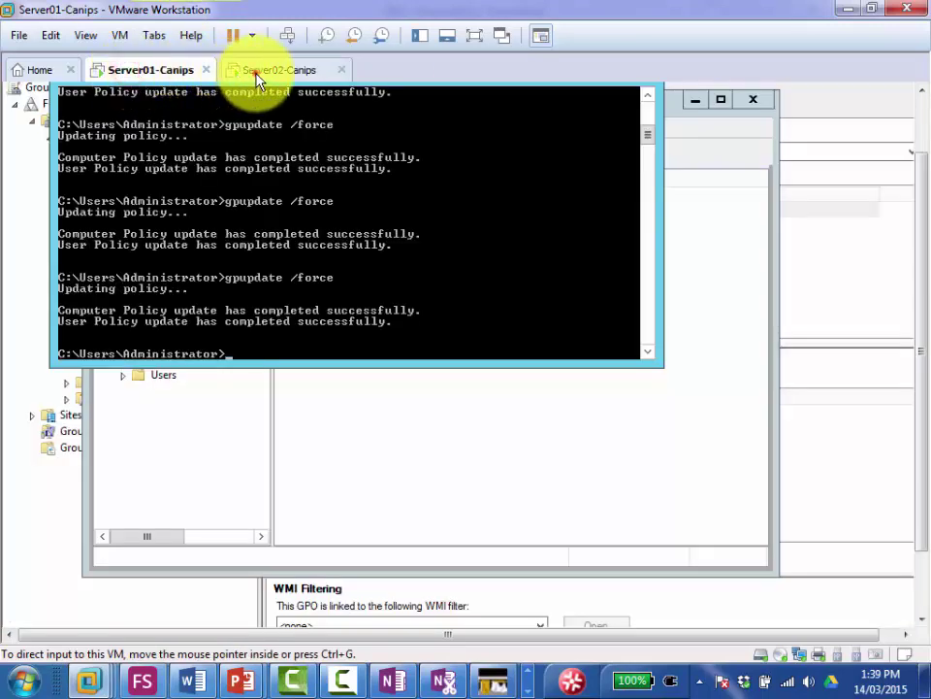
left_click(257, 78)
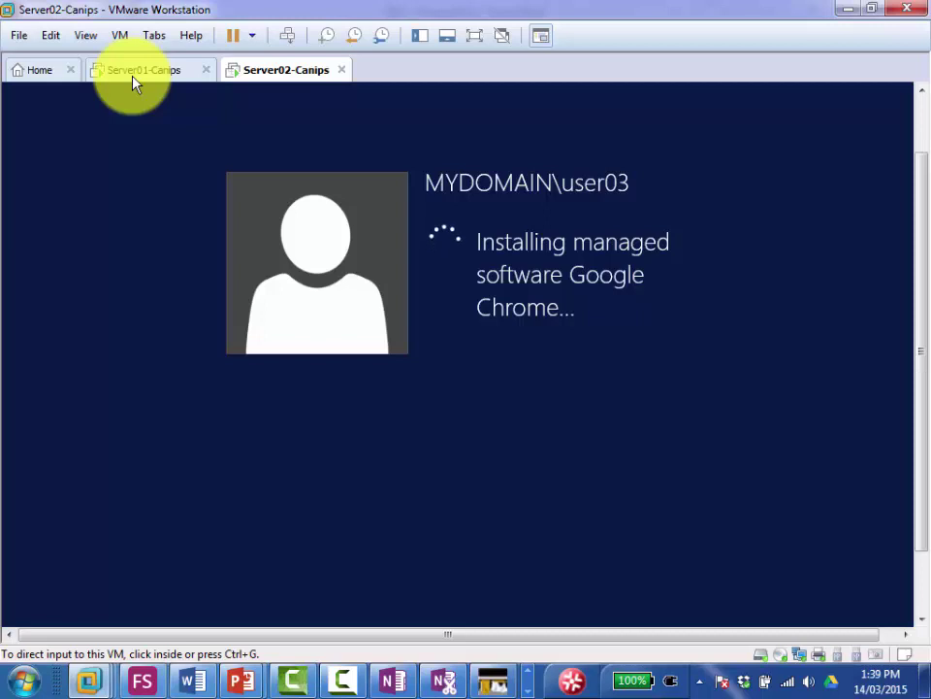
left_click(123, 82)
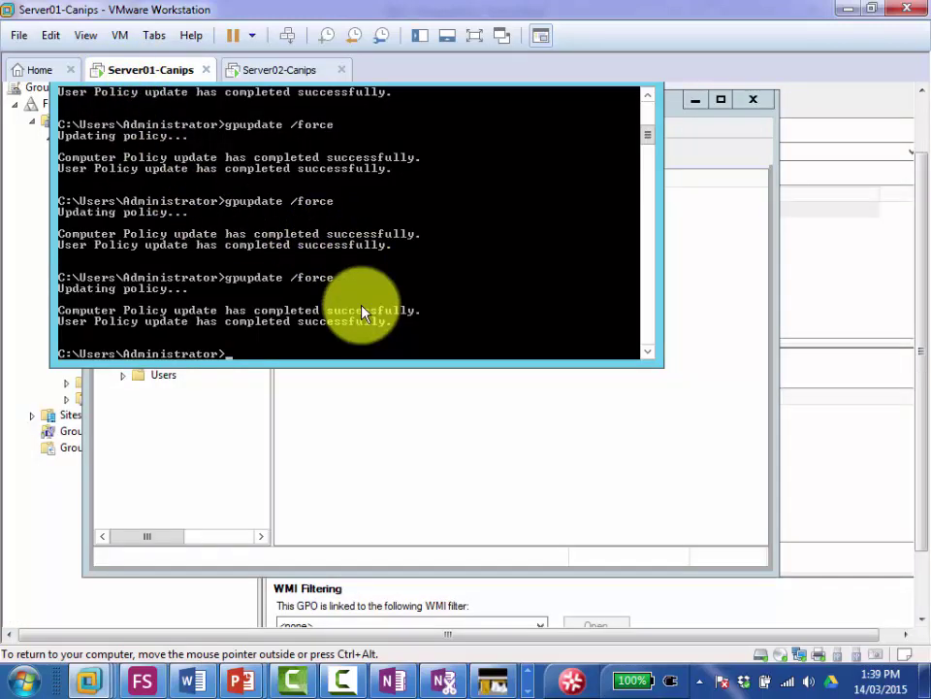
left_click(272, 73)
left_click(143, 81)
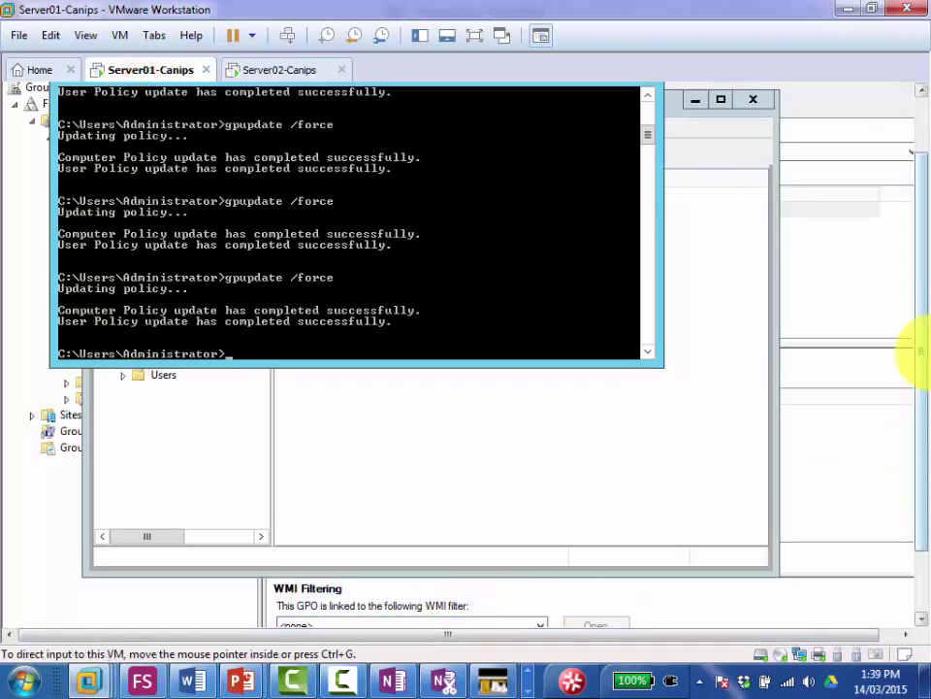
left_click_drag(917, 260, 915, 385)
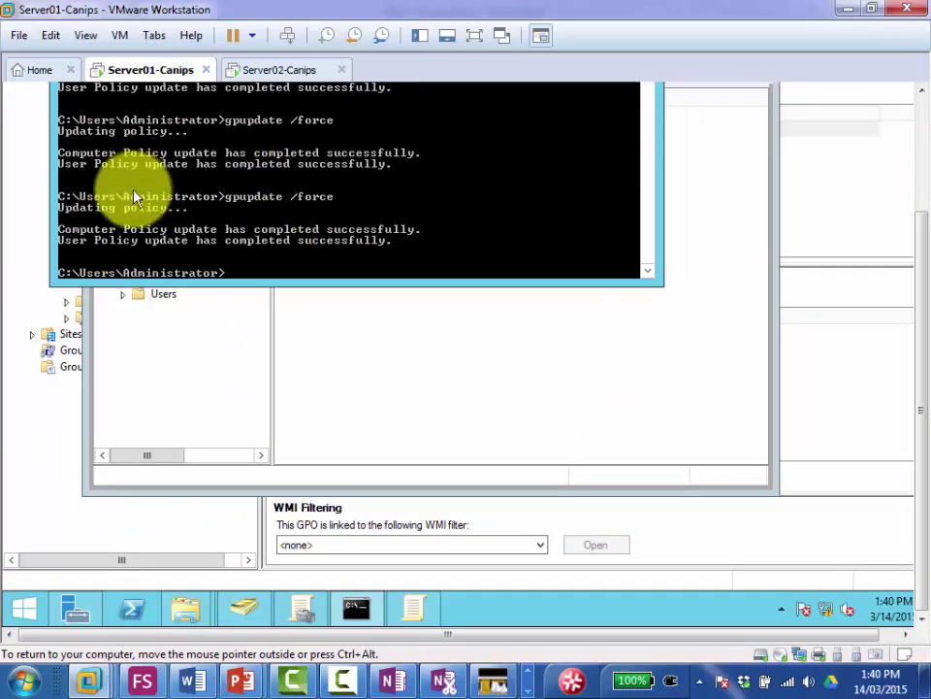
Step: Bring the '2012 - Group Policy' presentation forward at slide 20, Delegation
mouse_move(241, 679)
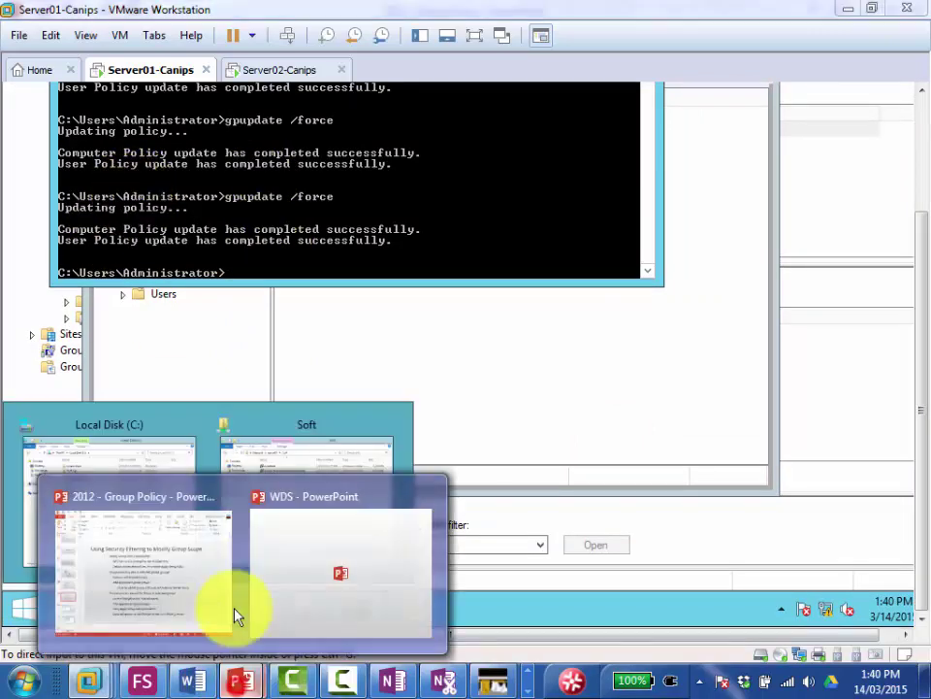
left_click(137, 549)
left_click(68, 506)
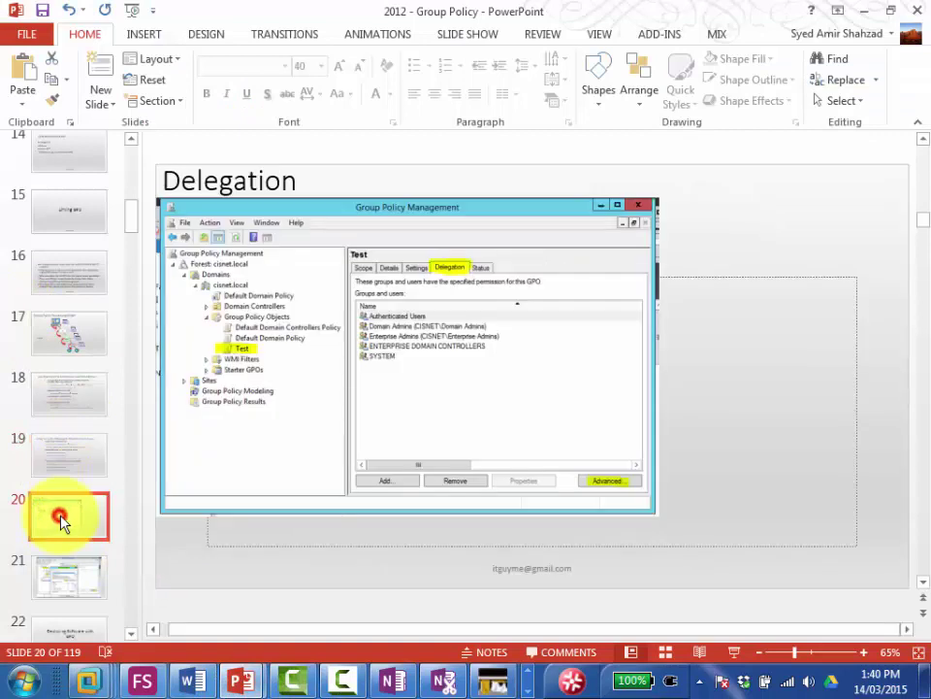
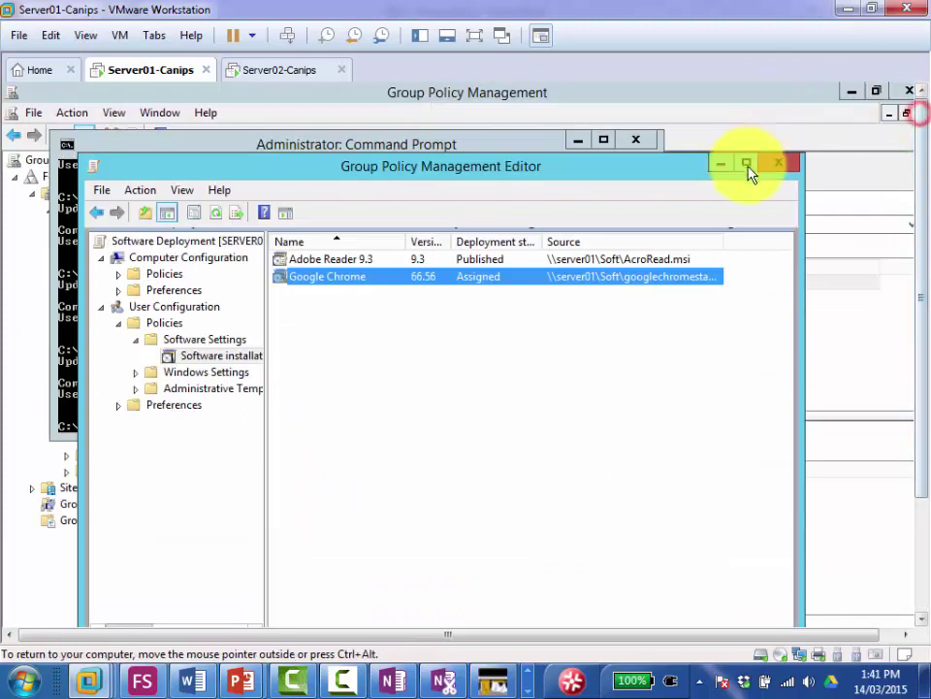
Step: Close the Software Deployment policy's Group Policy Management Editor window
left_click(781, 167)
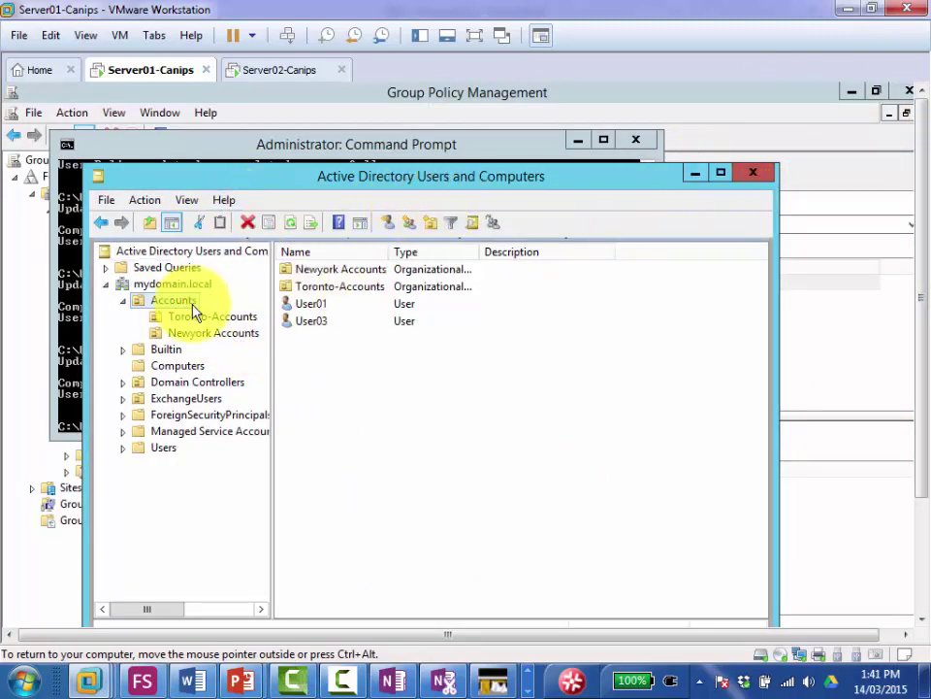
Step: Bring Group Policy Management forward and select the Software Deployment GPO linked under Accounts
left_click_drag(918, 212, 919, 335)
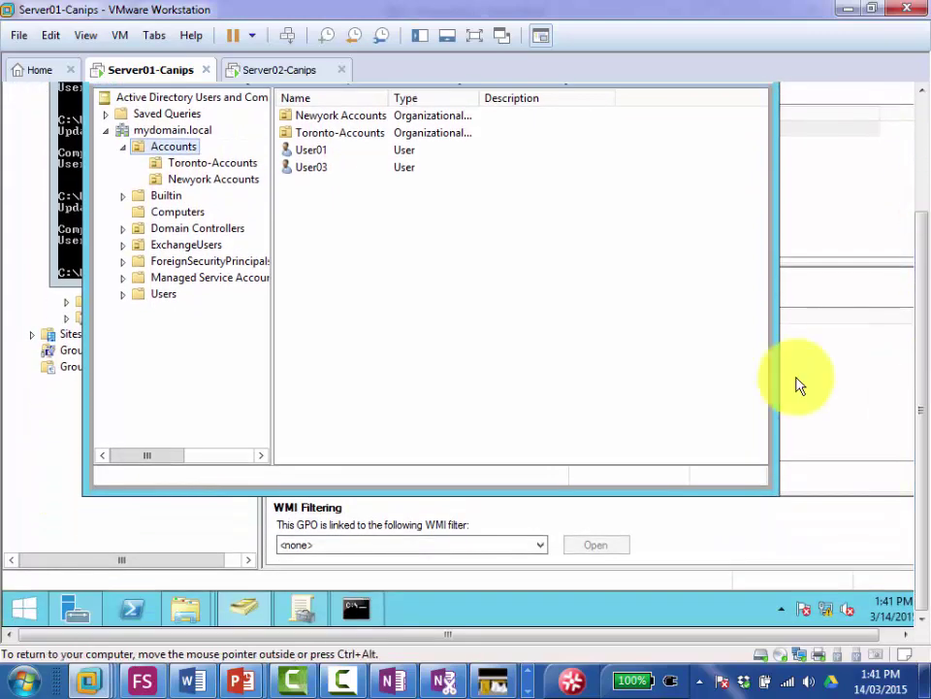
left_click(299, 611)
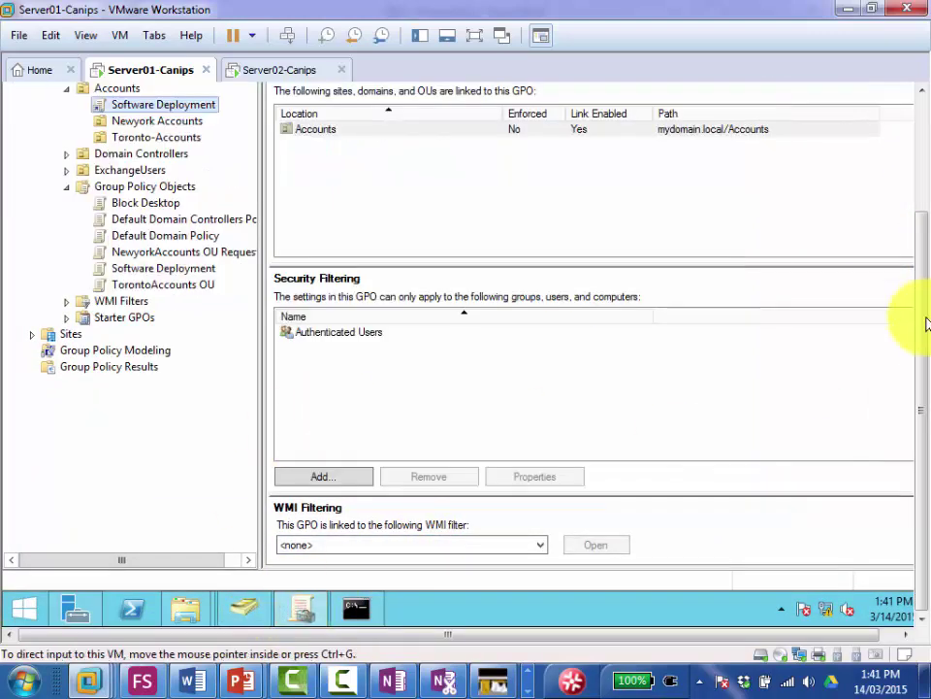
left_click_drag(911, 316, 918, 194)
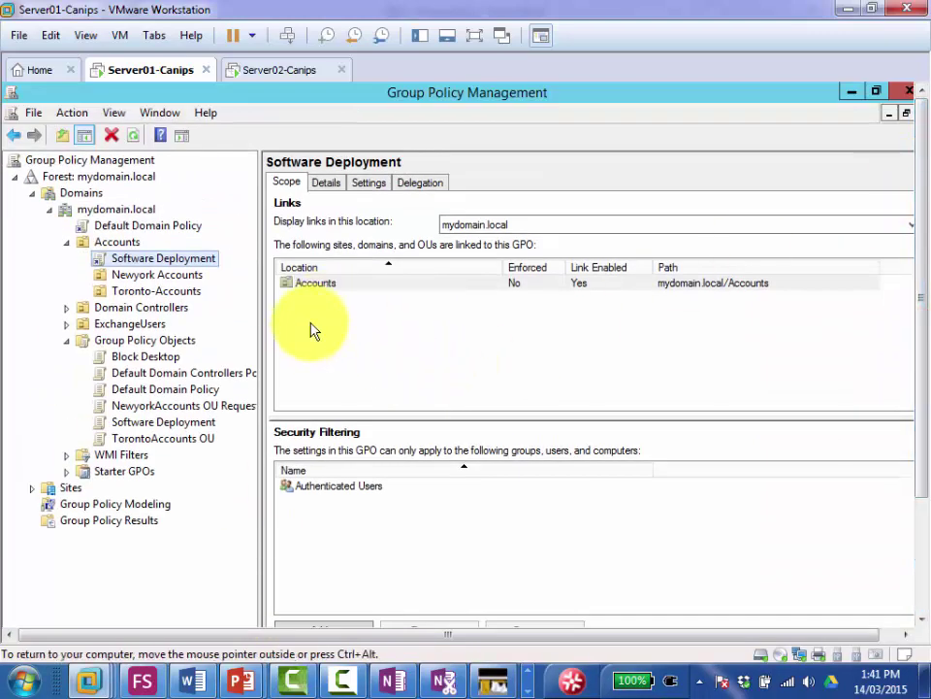
left_click(135, 227)
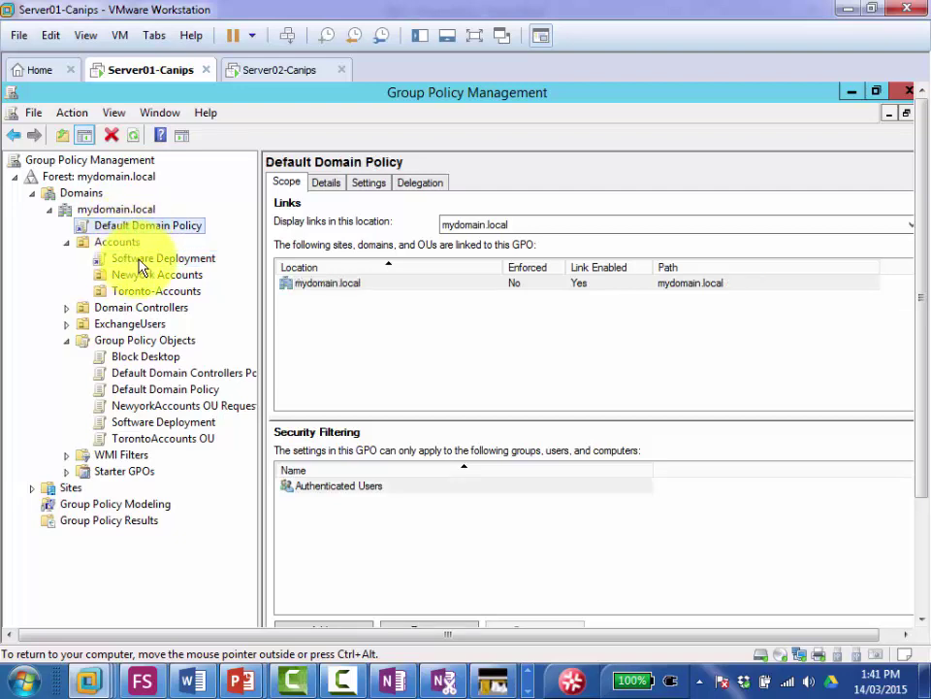
left_click(140, 262)
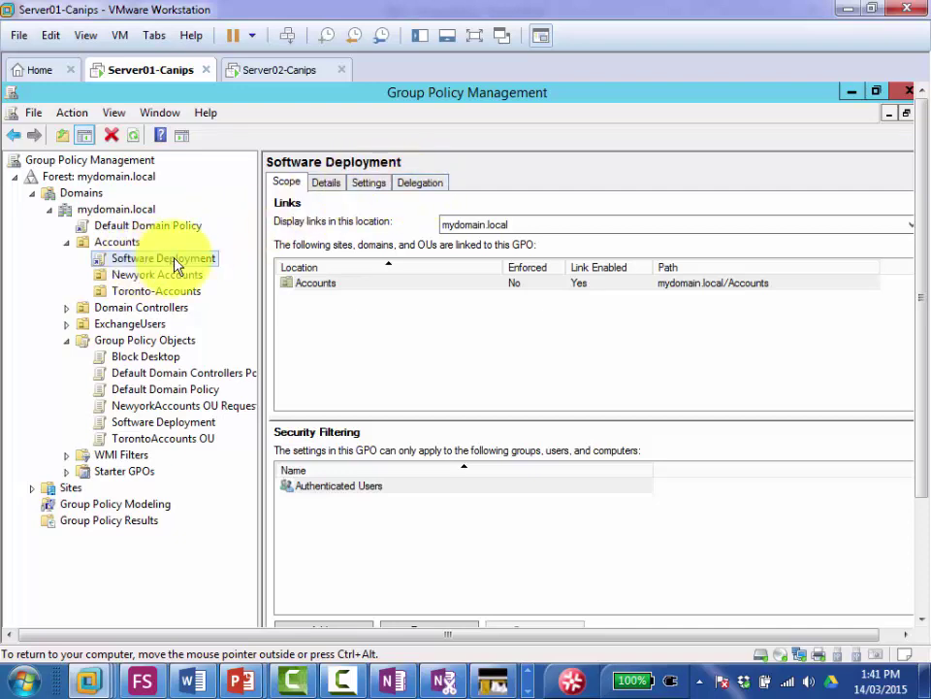
Step: Show the Software Deployment GPO's Delegation permissions, where Authenticated Users hold Read
left_click(417, 182)
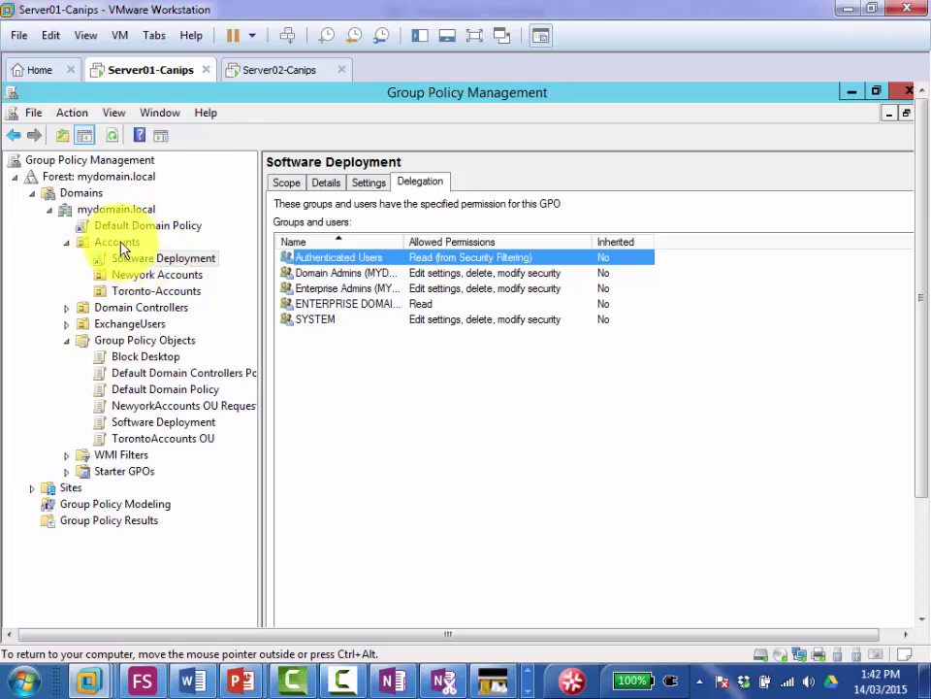
left_click_drag(917, 200, 915, 272)
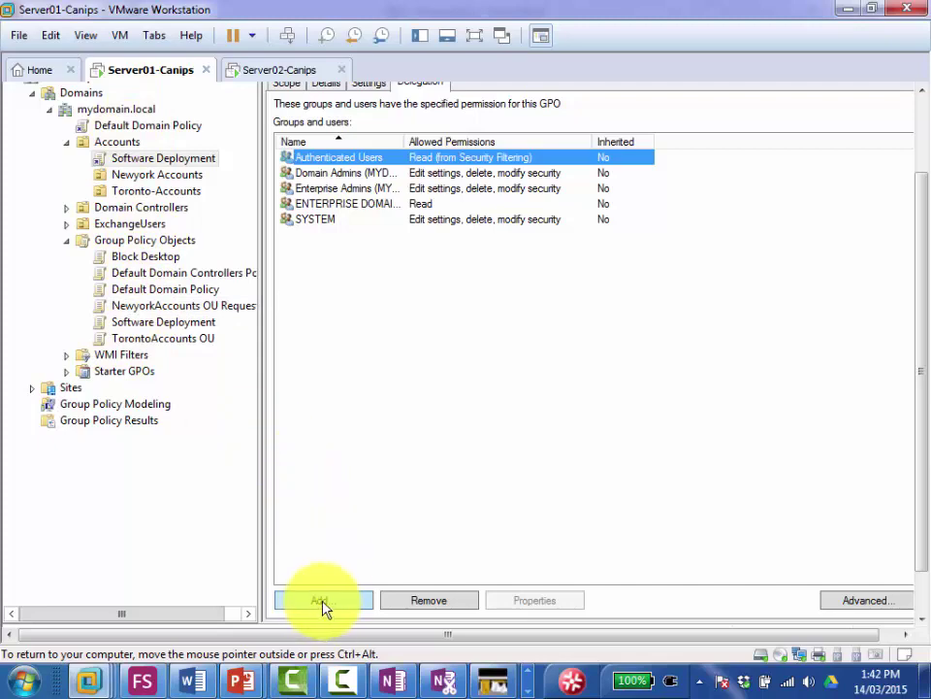
left_click(151, 158)
left_click_drag(921, 247, 915, 191)
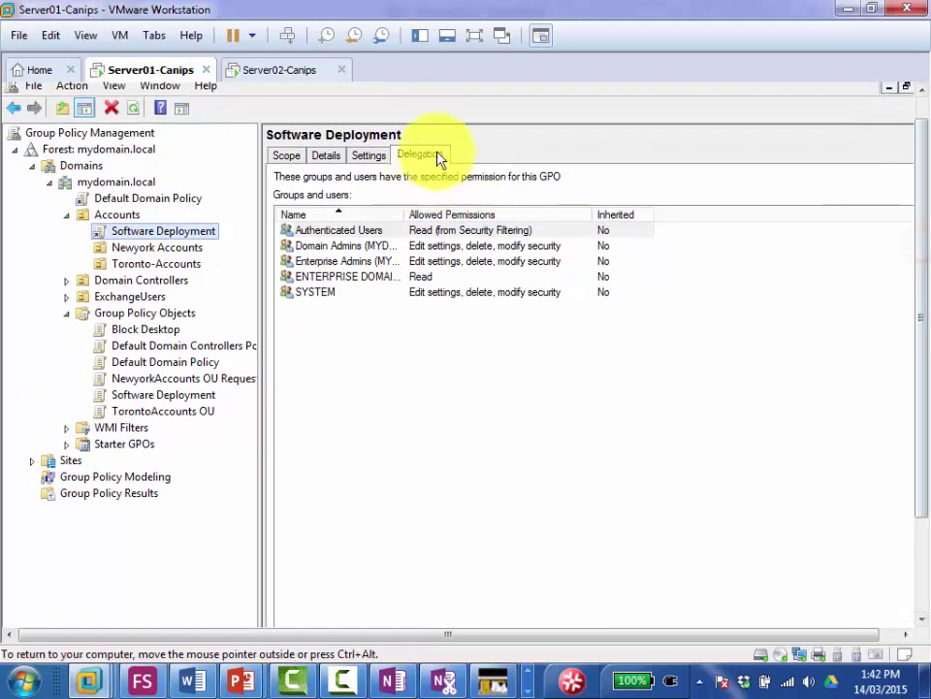
left_click_drag(924, 262, 897, 391)
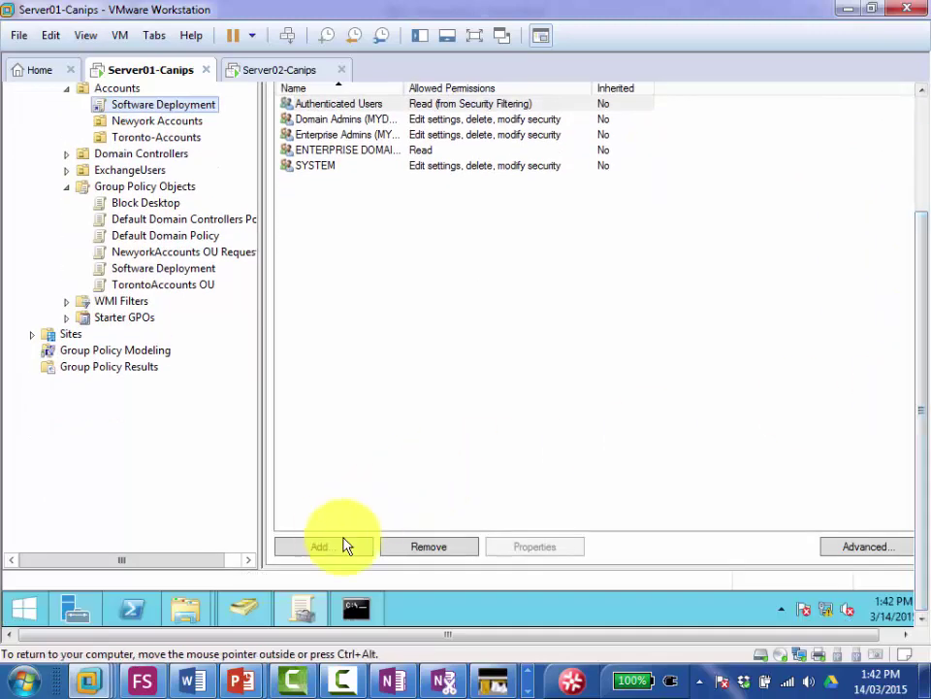
Step: Add User03 to the Software Deployment delegation list, resolving the name with Check Names
left_click(325, 550)
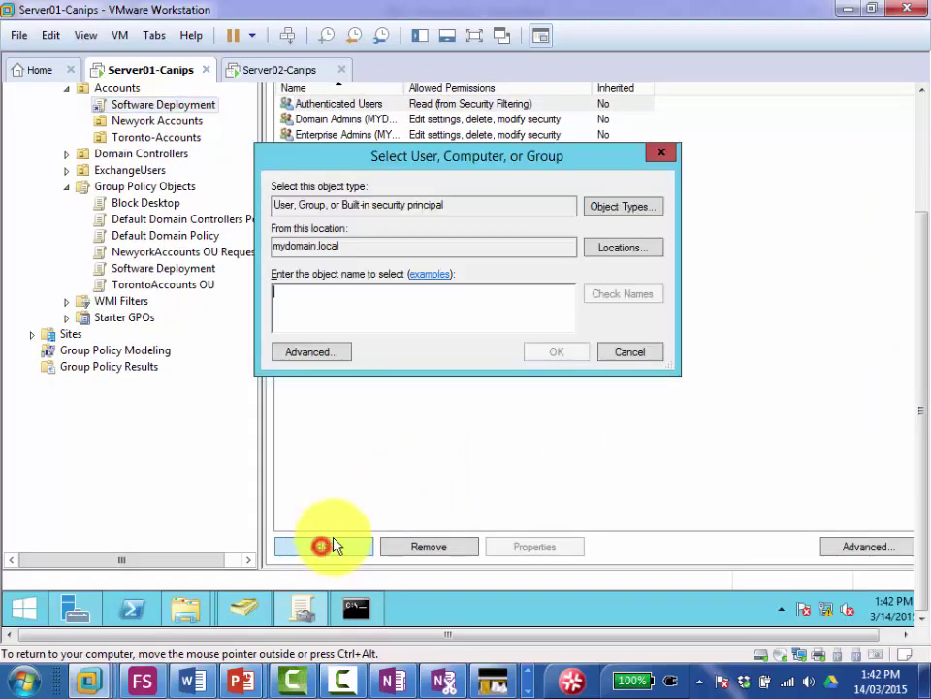
left_click(407, 308)
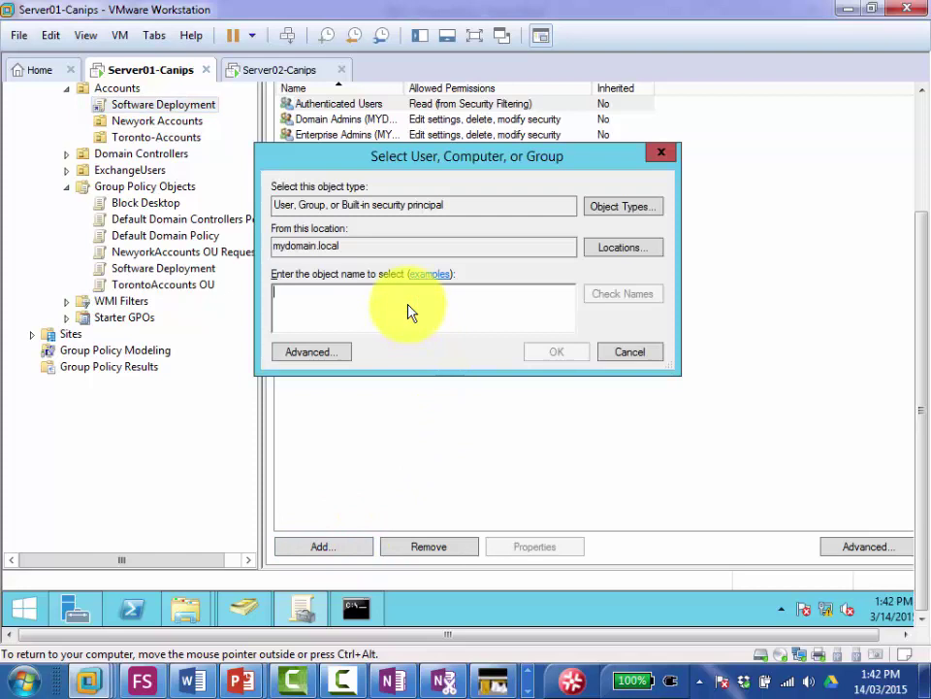
type("User03")
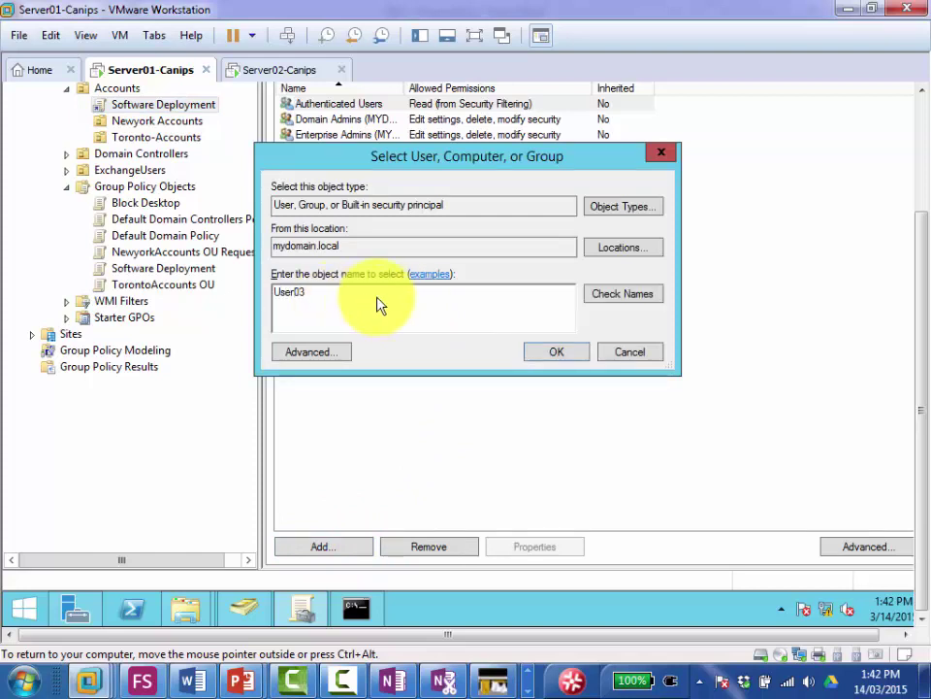
left_click(549, 358)
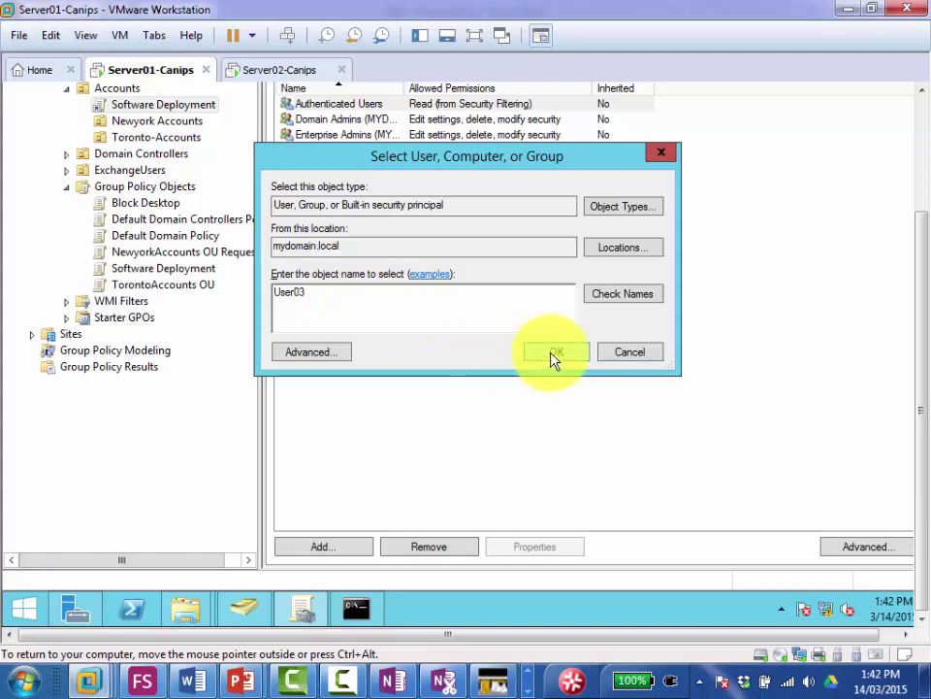
left_click(602, 293)
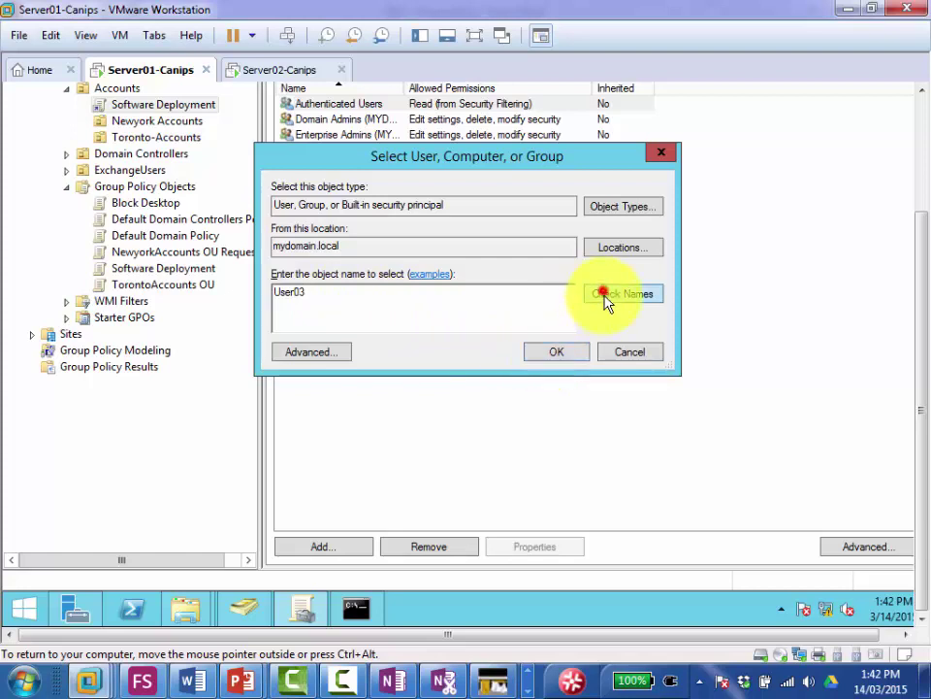
left_click(545, 355)
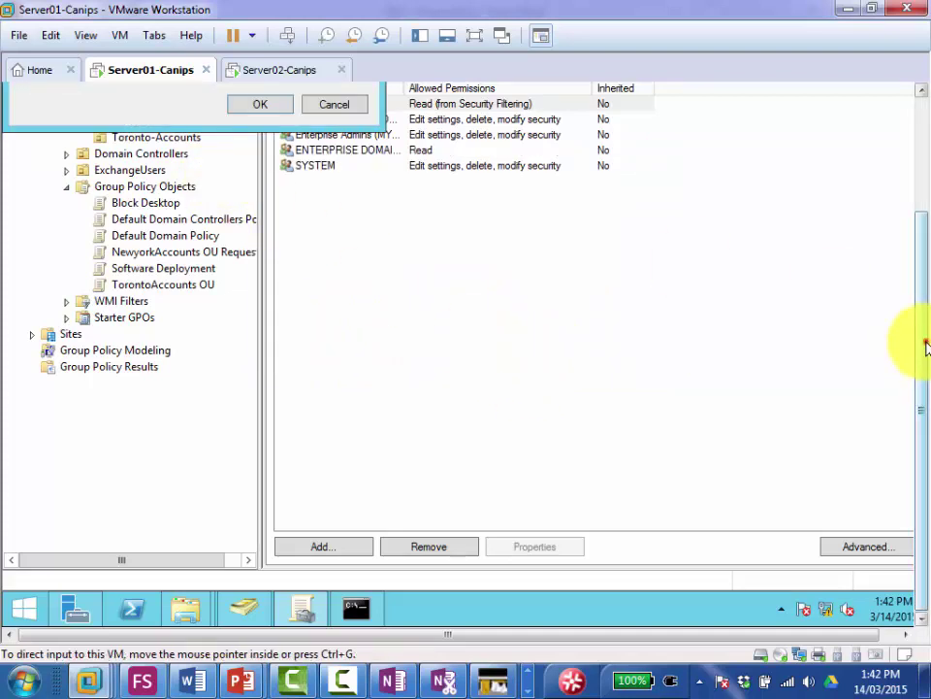
left_click(924, 343)
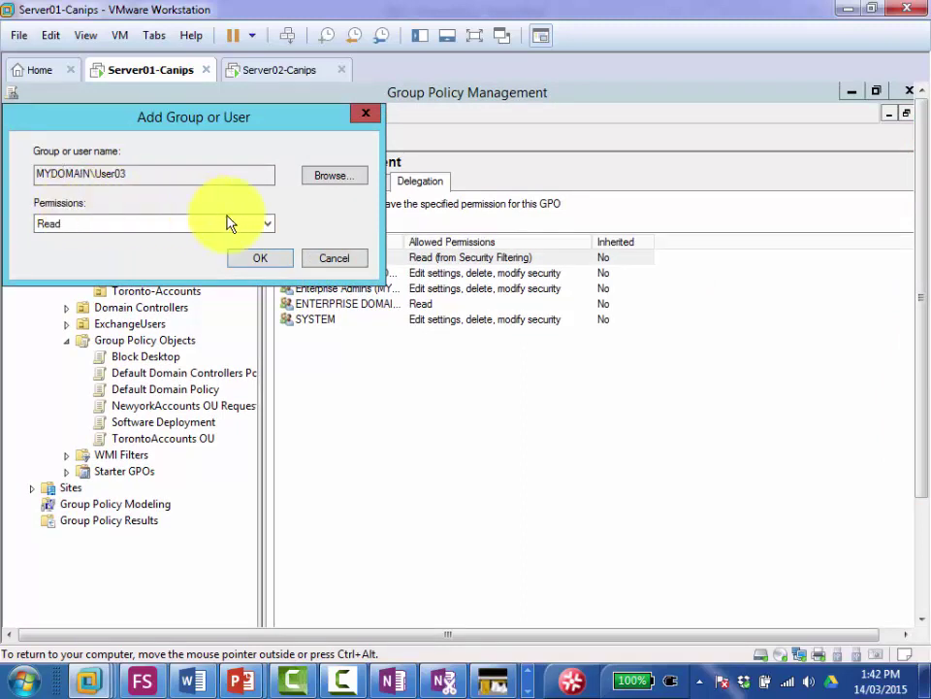
Step: Choose 'Edit settings, delete, modify security' as User03's permission level instead of Read
left_click(269, 225)
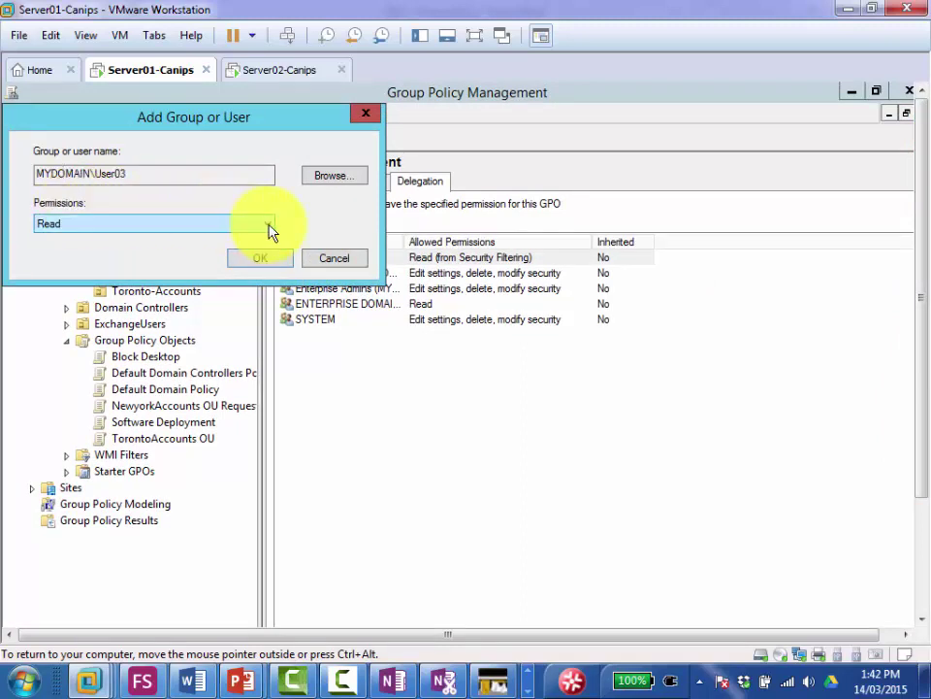
left_click(268, 227)
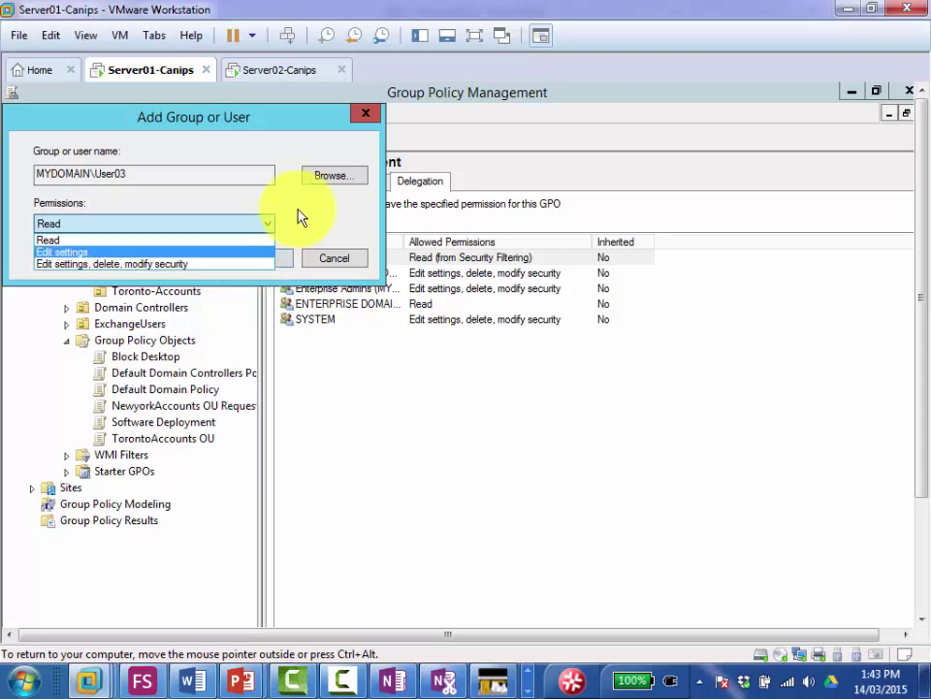
left_click(326, 175)
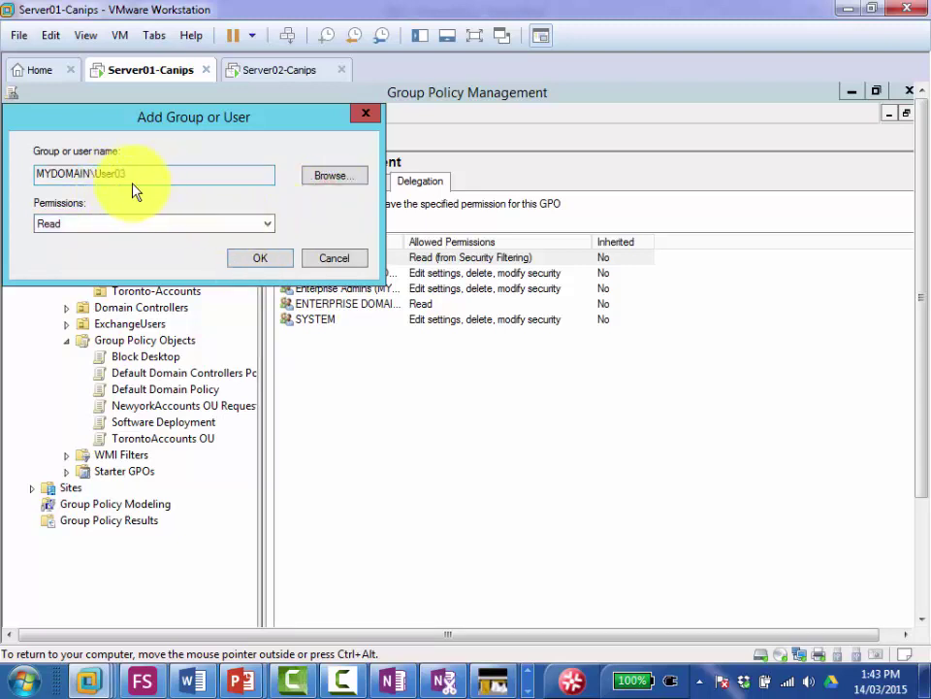
left_click(270, 228)
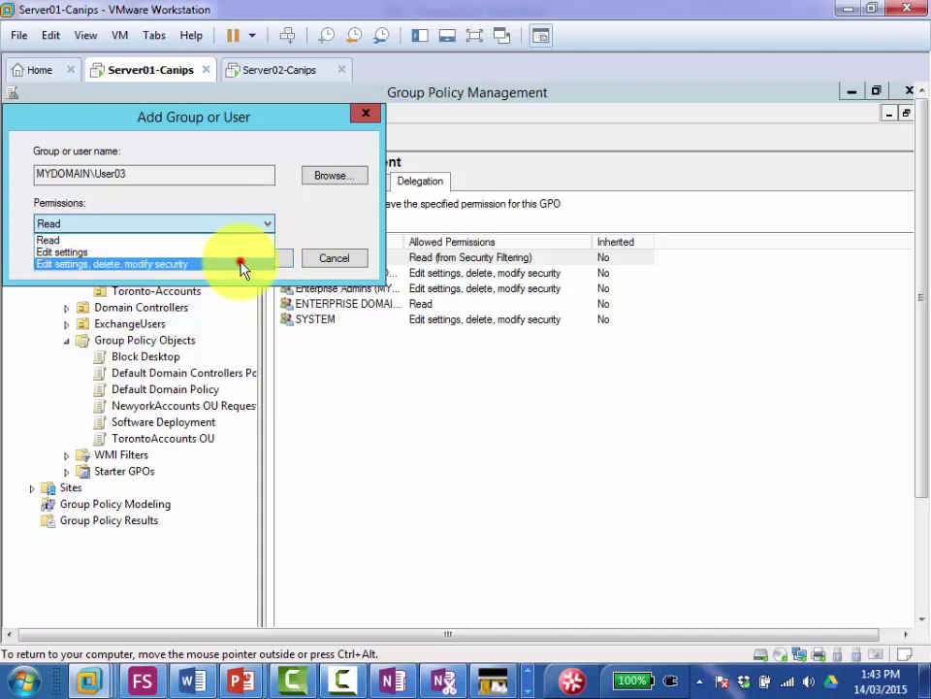
left_click(242, 265)
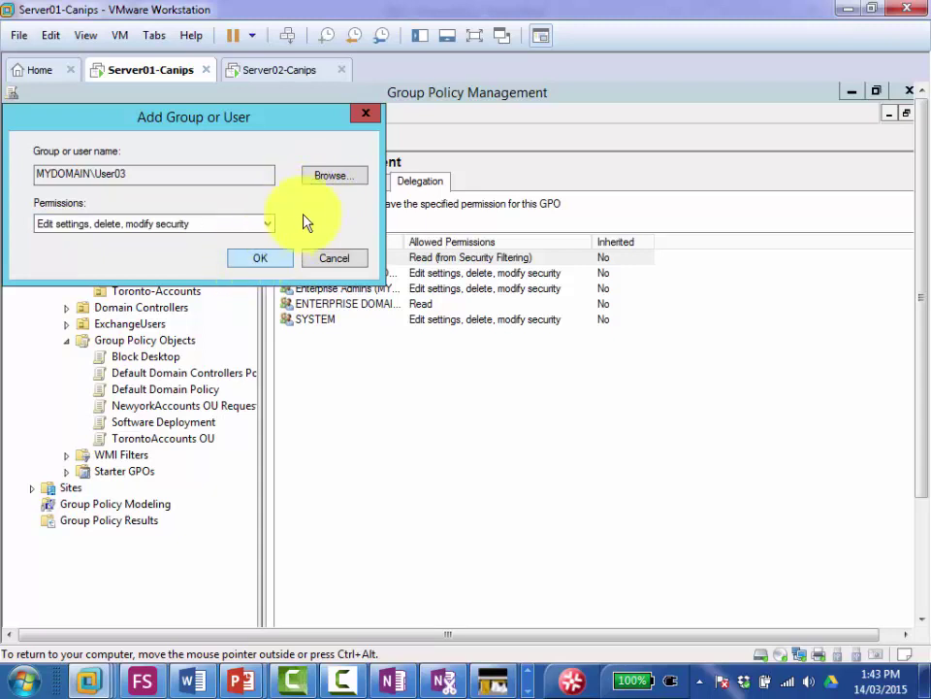
left_click(68, 227)
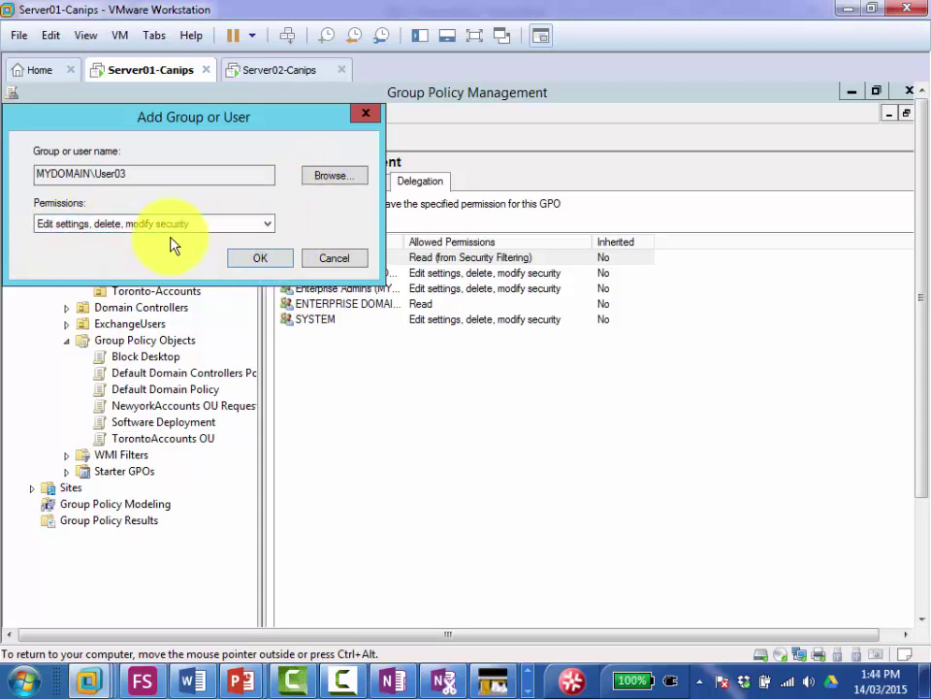
left_click(239, 223)
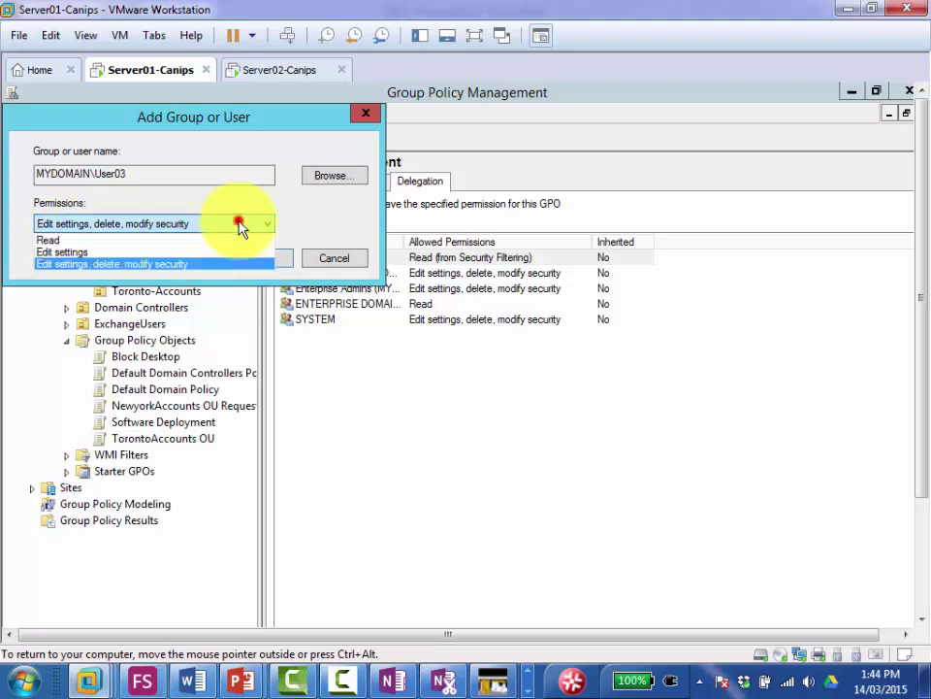
left_click(200, 263)
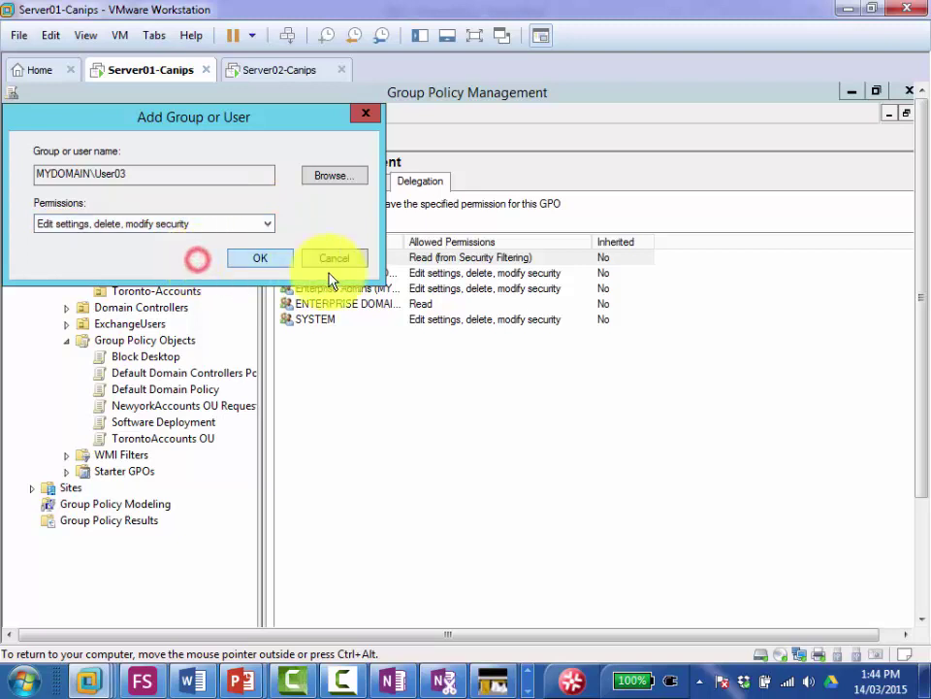
Step: Confirm User03 with edit rights and review the updated Software Deployment delegation list
left_click(254, 262)
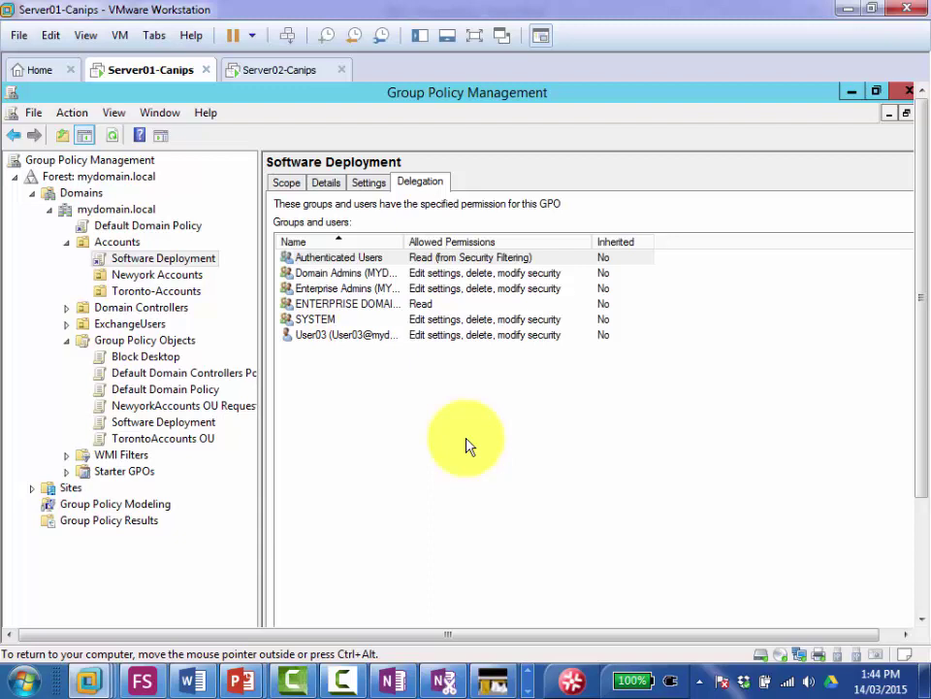
left_click(158, 260)
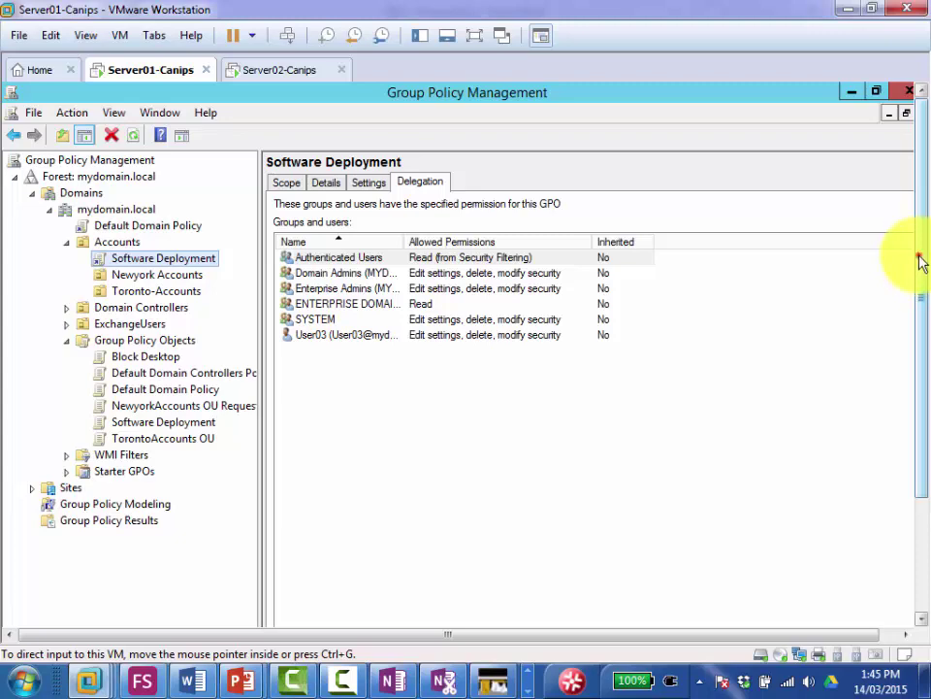
left_click_drag(924, 269, 921, 395)
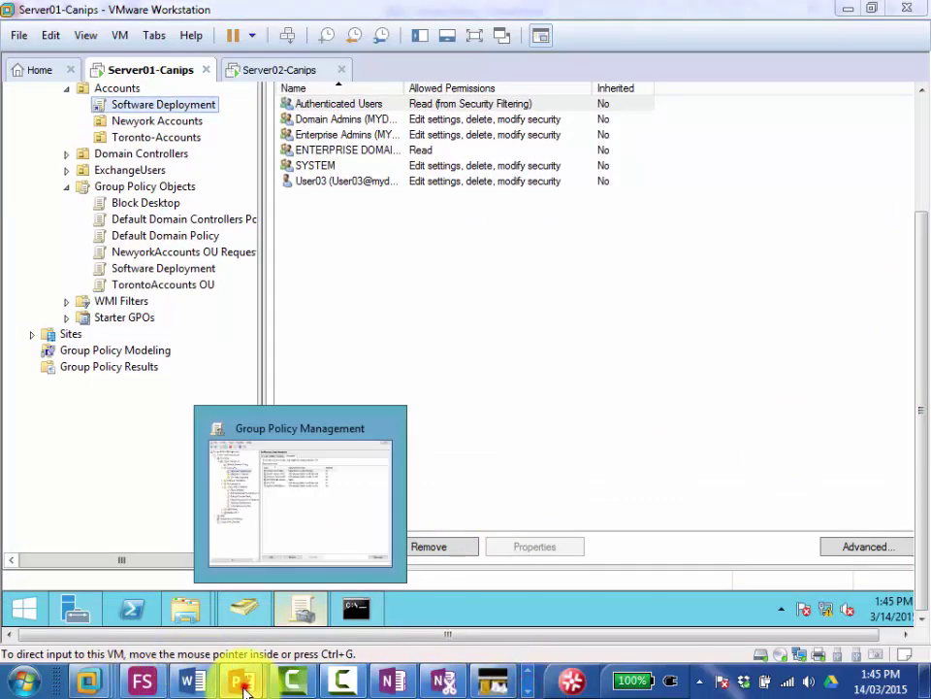
Step: Show slide 21 on delegation security settings in the Group Policy presentation
mouse_move(241, 679)
left_click(160, 580)
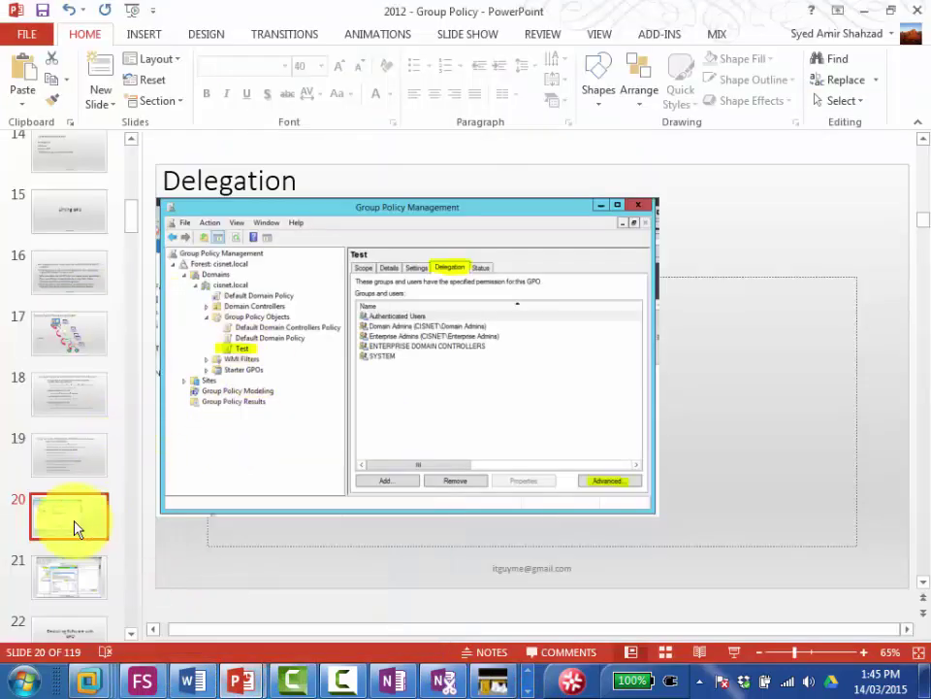
left_click(62, 576)
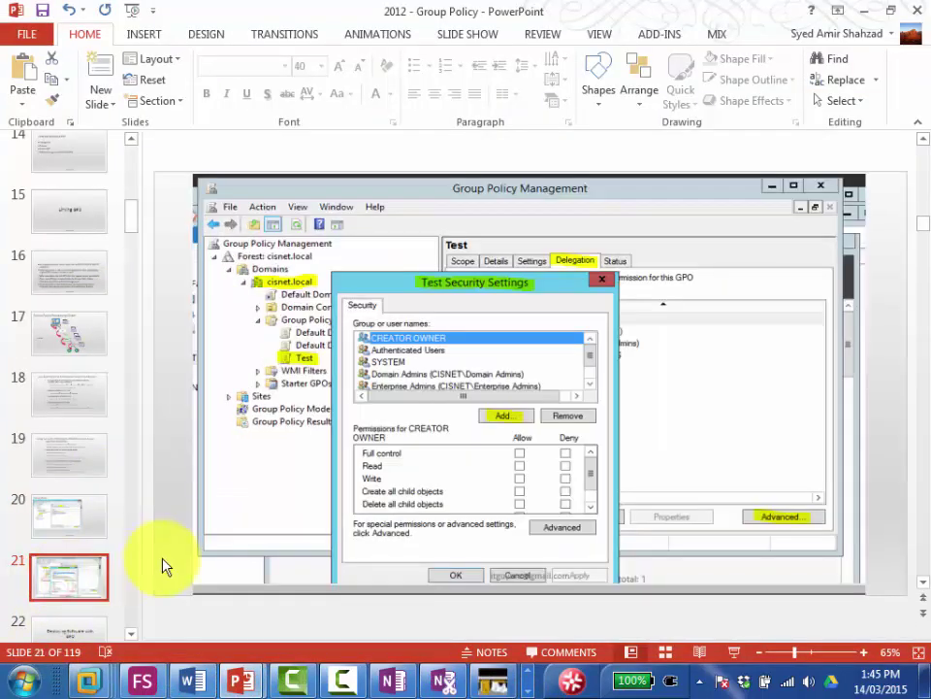
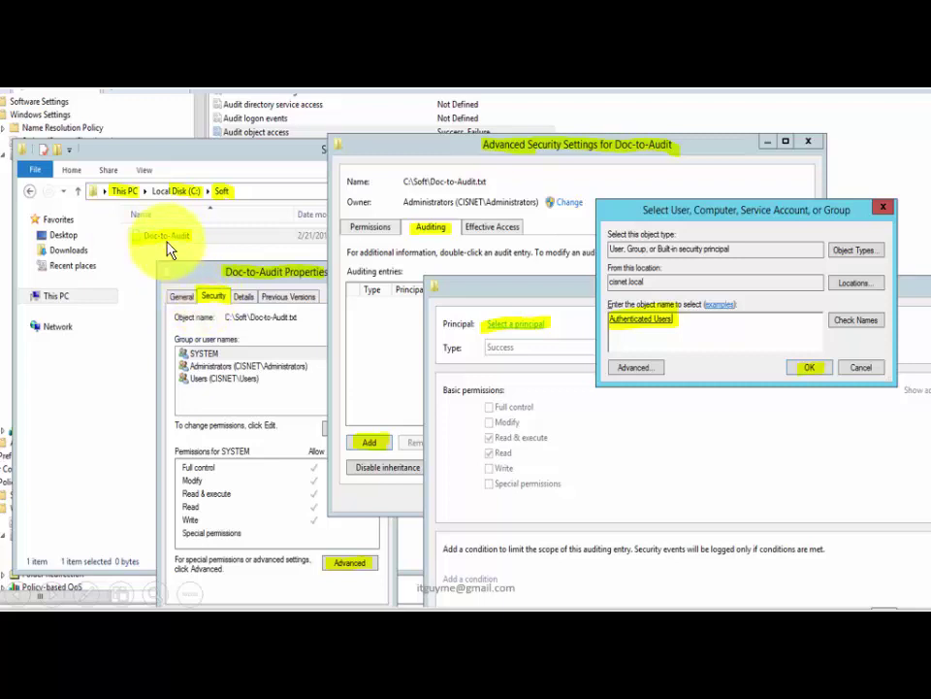
Step: Advance the slideshow to the Doc-to-Audit auditing entry with Modify and Write ticked for Authenticated Users
left_click(209, 297)
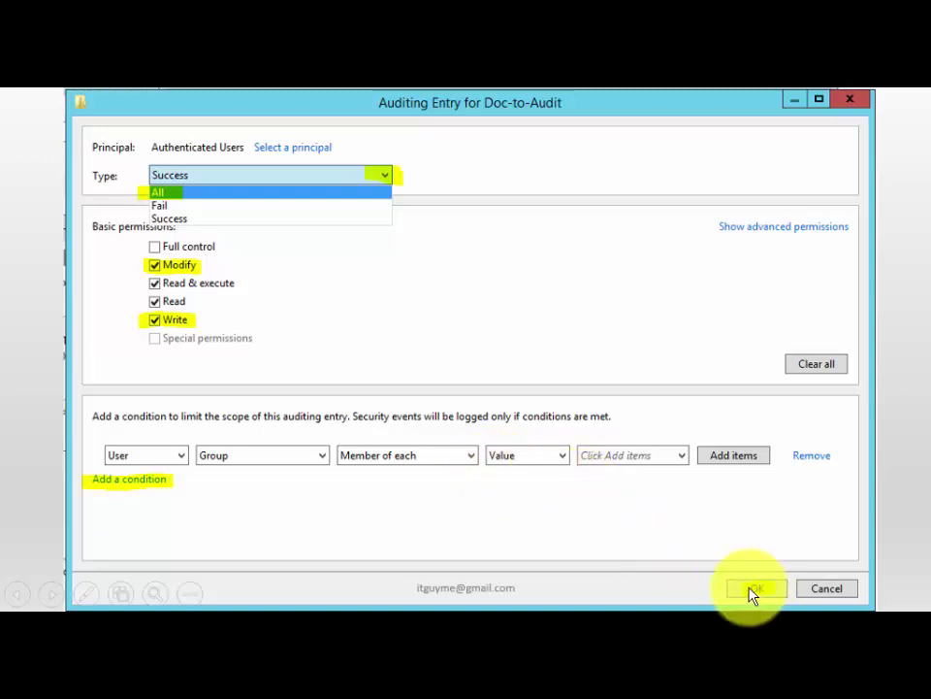
Step: Advance to the Event 4663 slide showing notepad.exe's WriteData and AppendData access as Audit Success
key("Return")
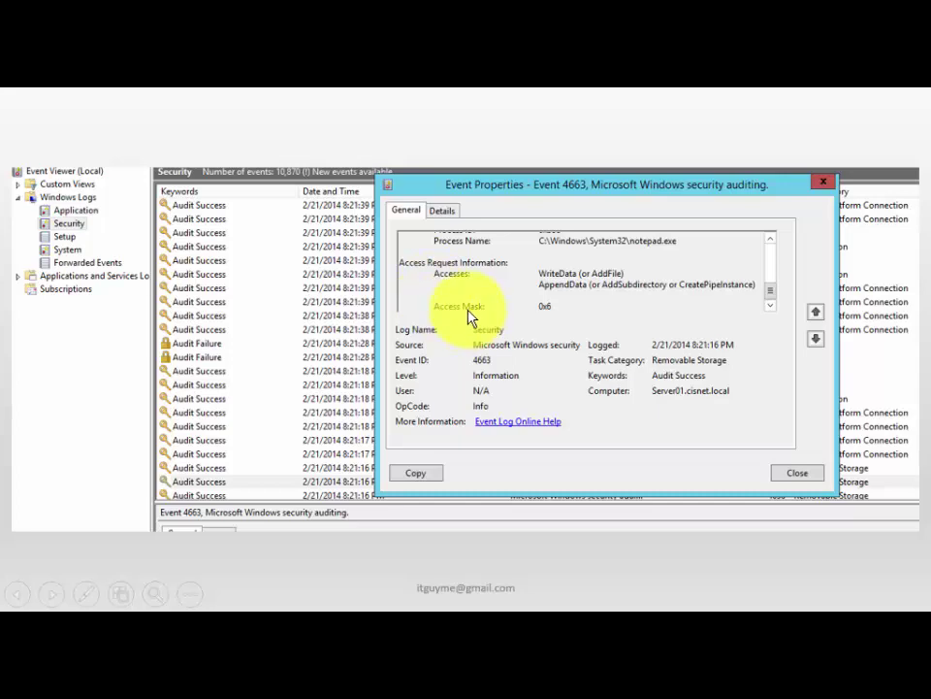
Step: Peek at the Backup and Restore GPO slides, then return to the AUDIT – Failure and Success Events slide
left_click(311, 295)
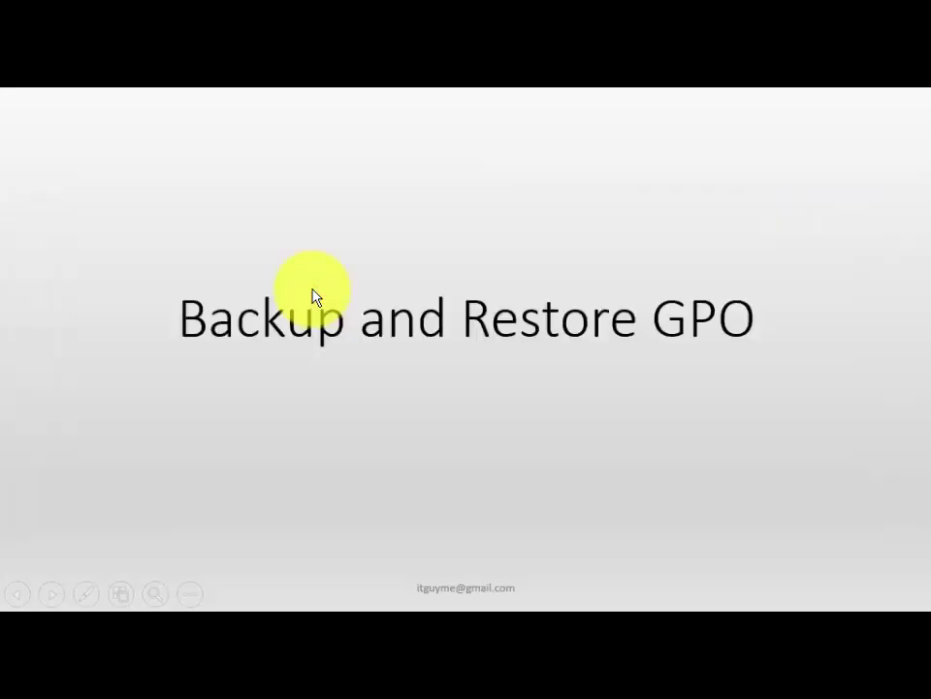
key("Left")
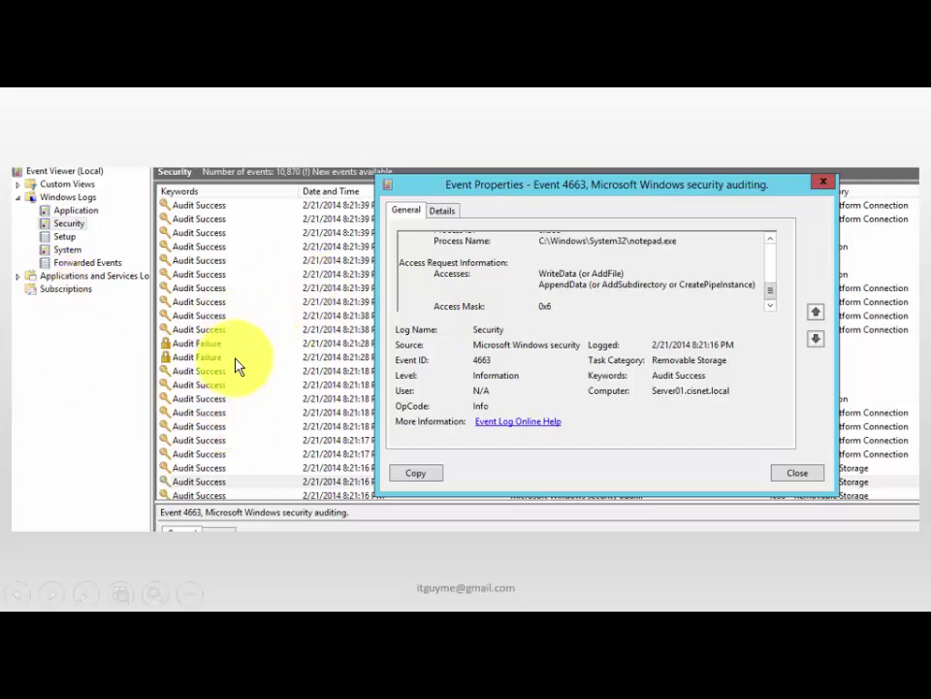
left_click(279, 353)
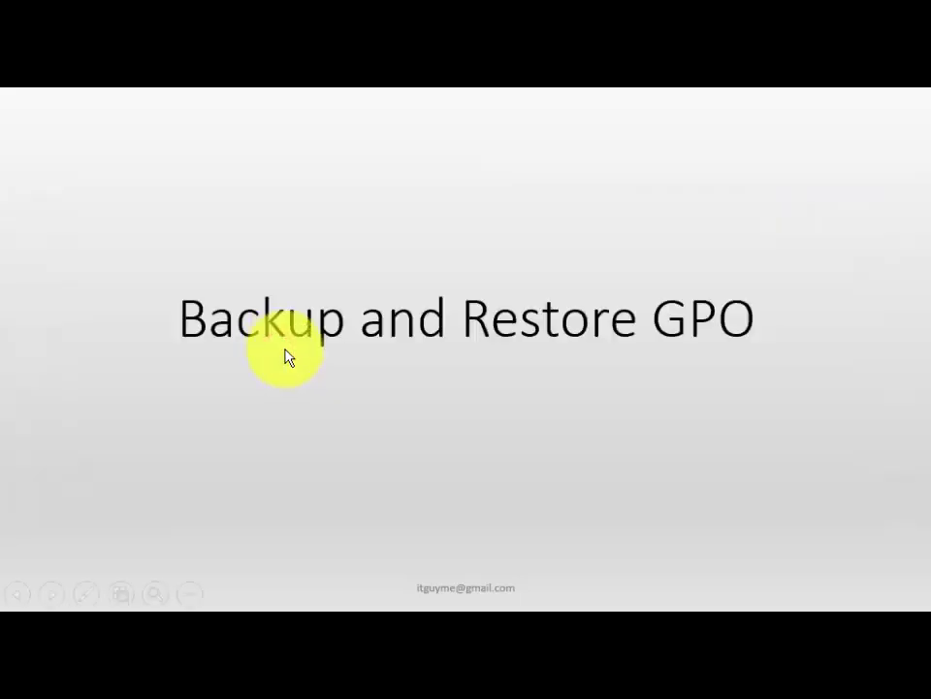
left_click(279, 359)
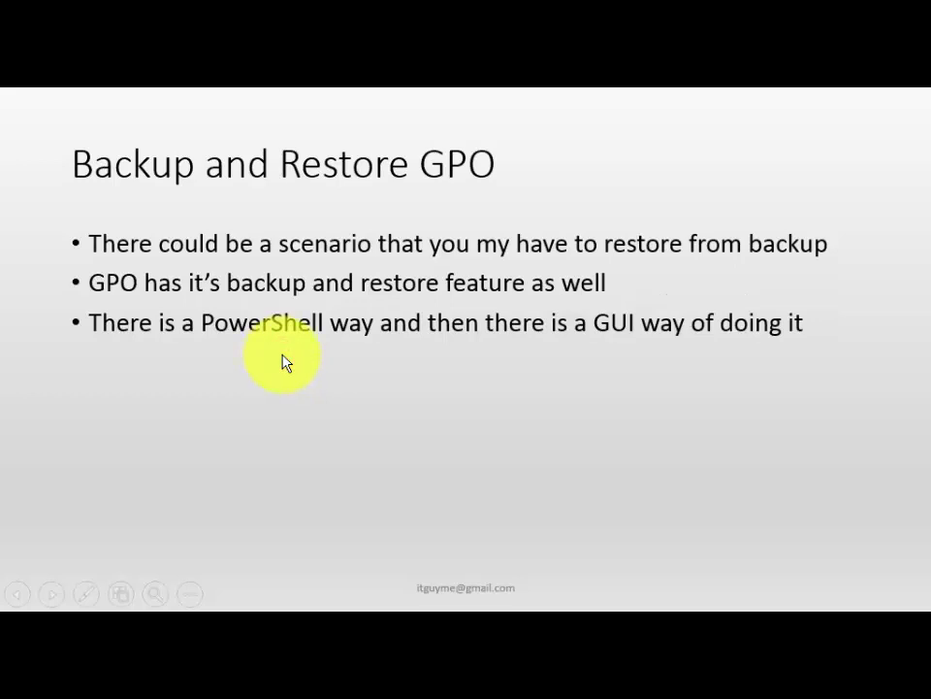
key("Left")
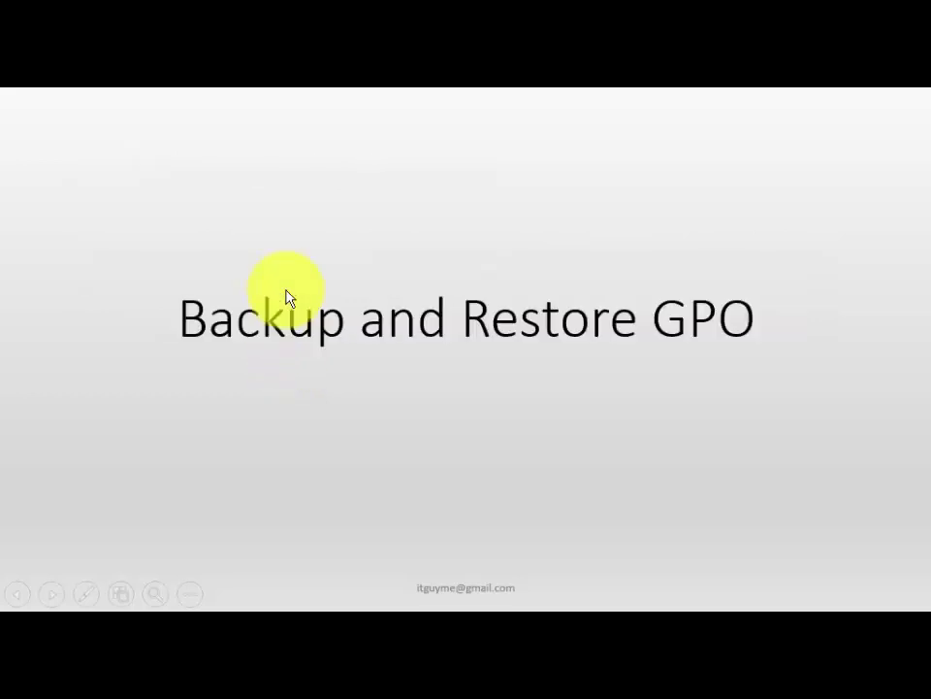
key("Left")
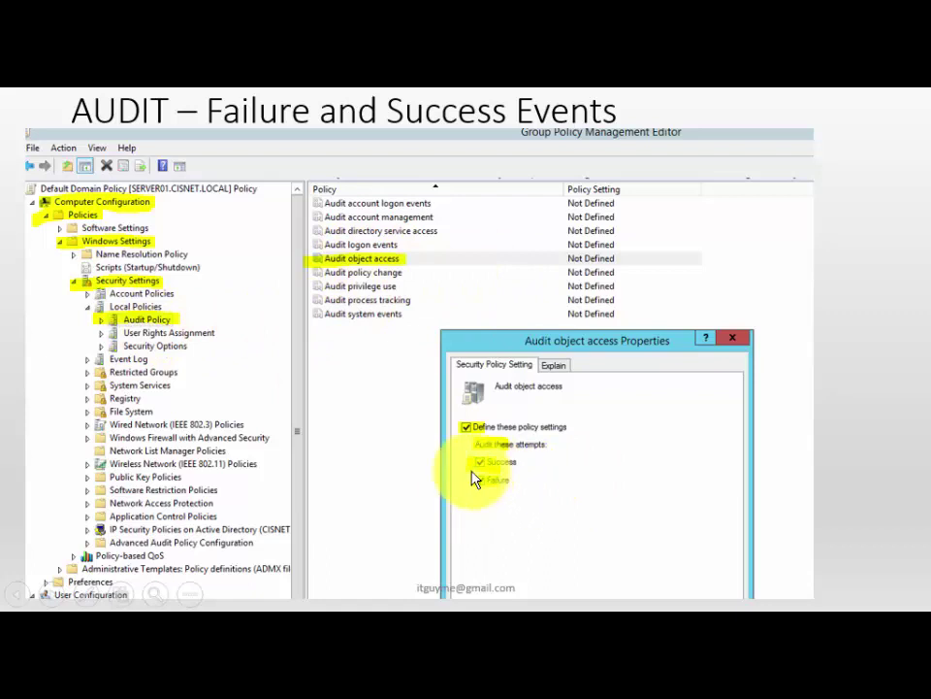
Step: Advance past Advanced Security Settings back to the Event 4663 event-properties slide
left_click(469, 357)
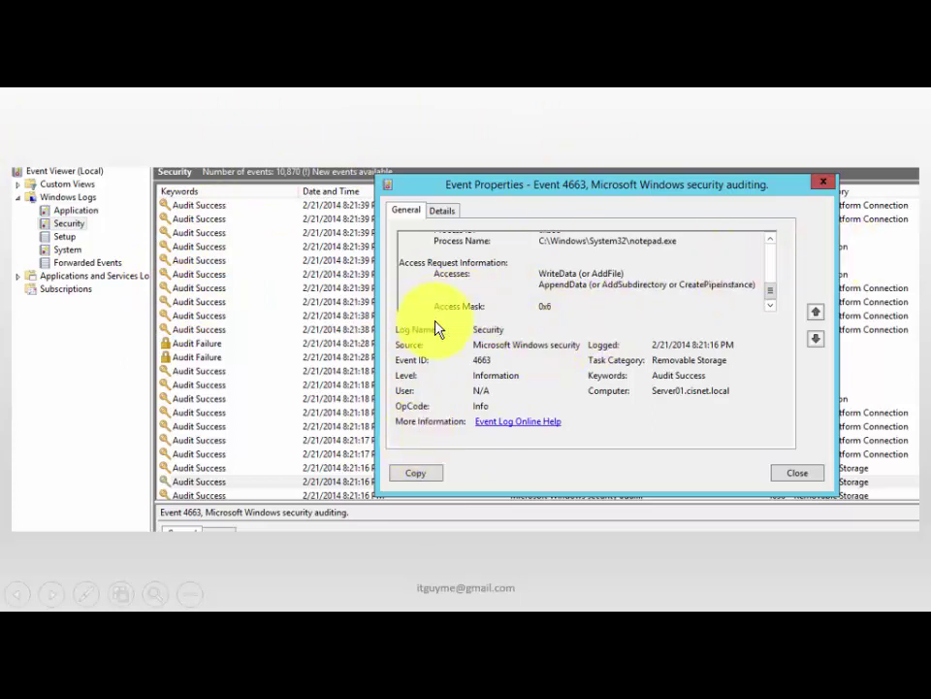
Step: End the slideshow to edit slide 34 and show the taskbar's other row of programs
key("Escape")
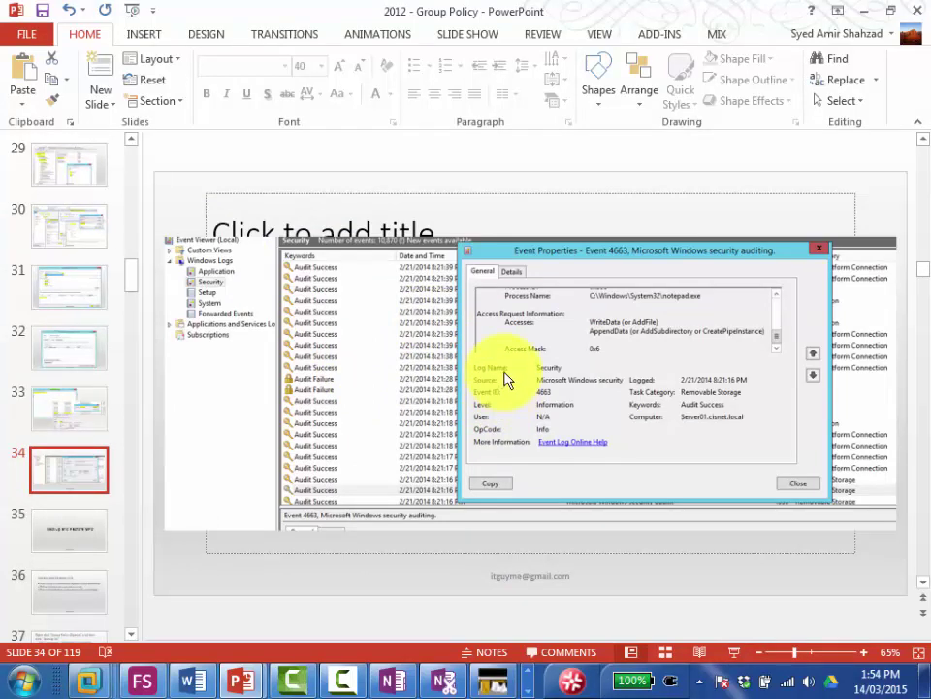
left_click(529, 673)
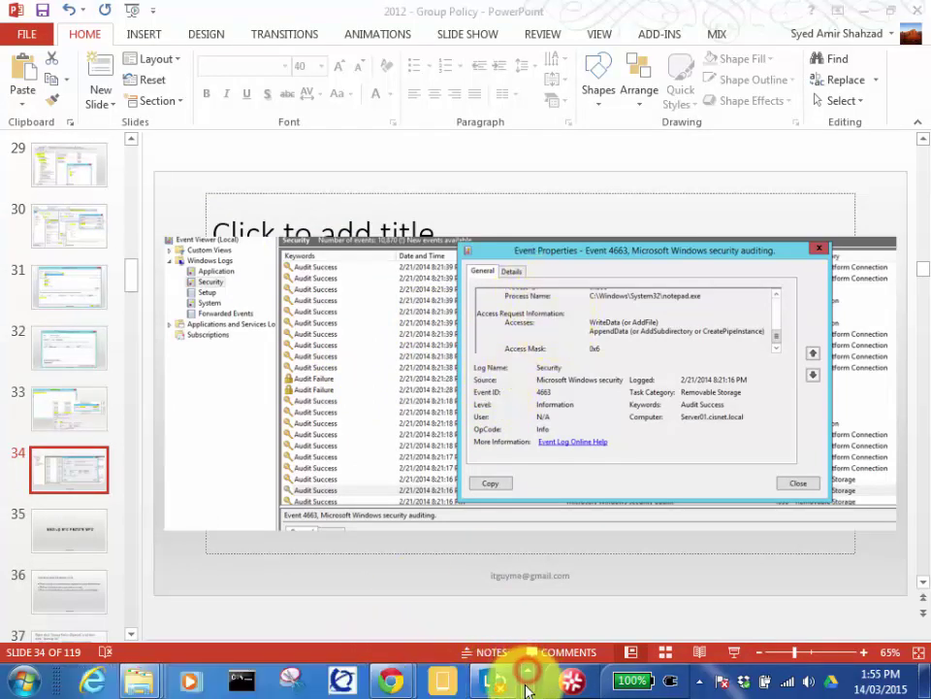